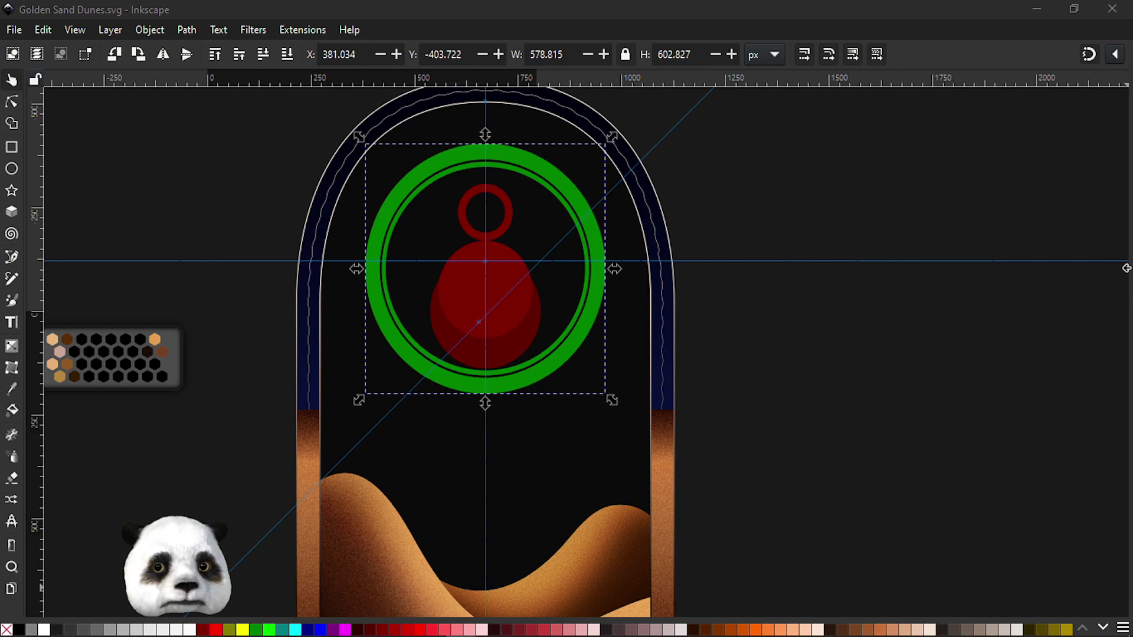
- Put Inkscape into fullscreen focus mode (Ctrl+Shift+F11) so only the canvas shows
click(735, 8)
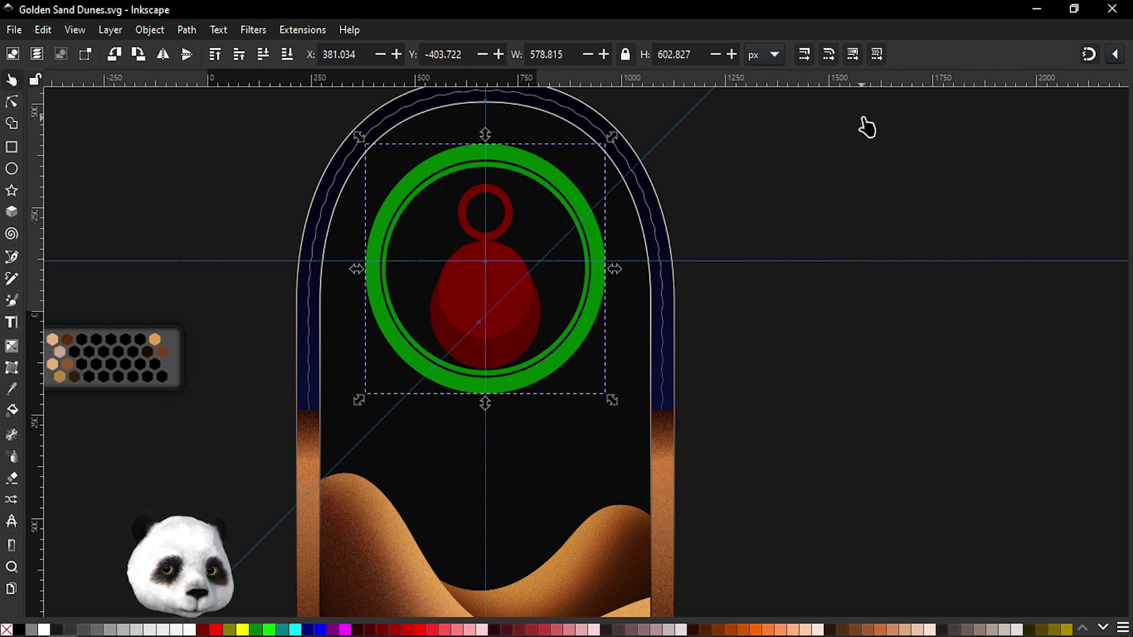
key(ctrl+shift+F11)
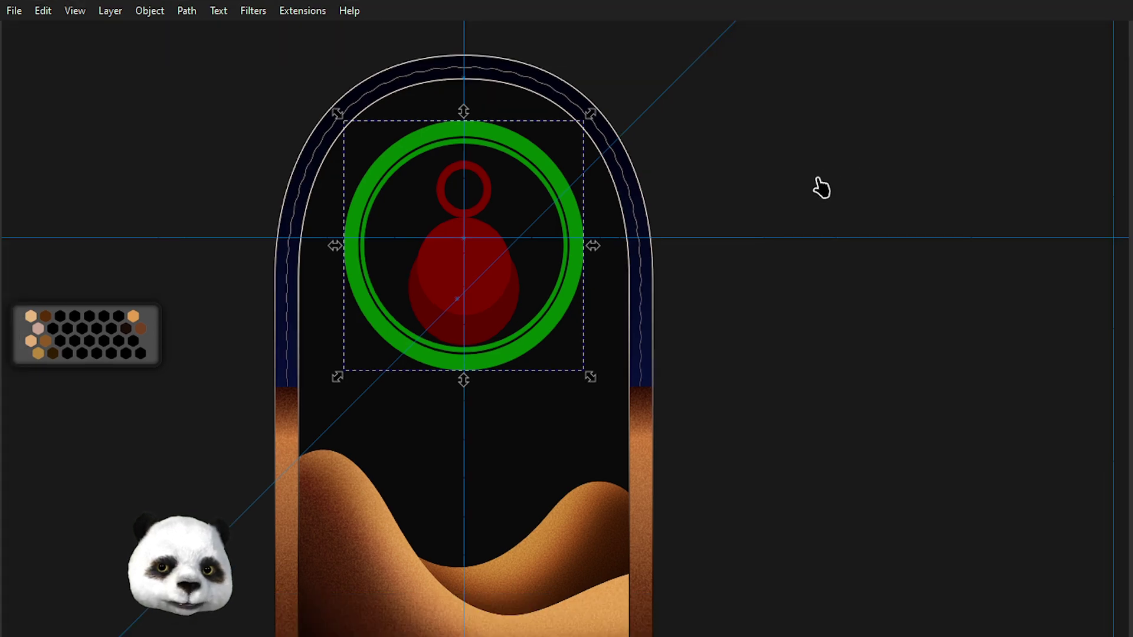
click(893, 363)
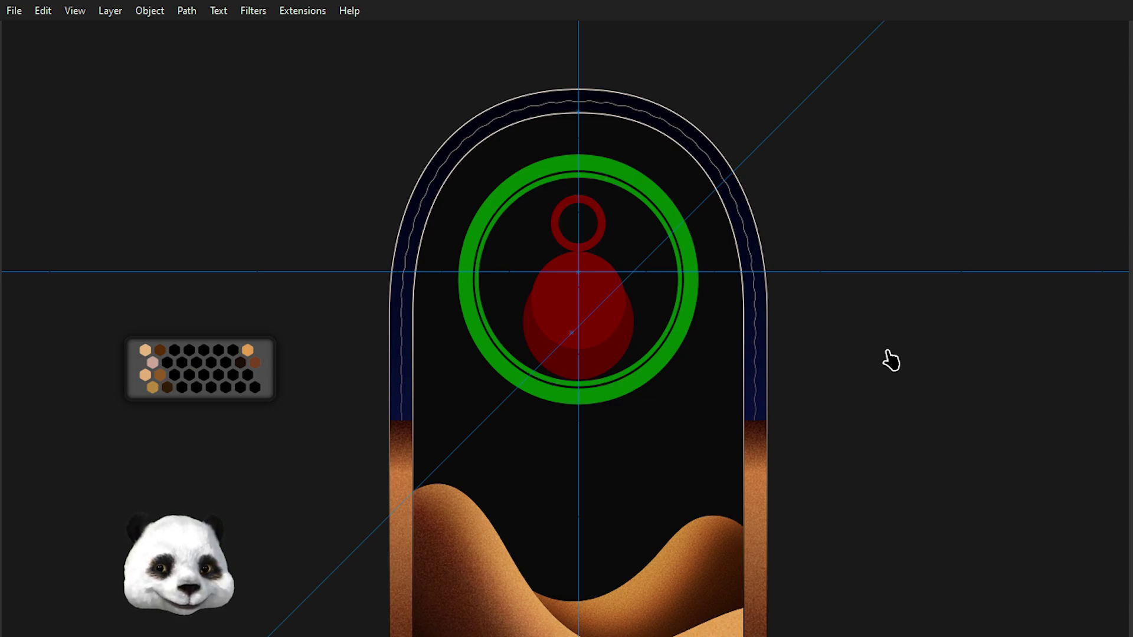
scroll(649, 305, up, 2)
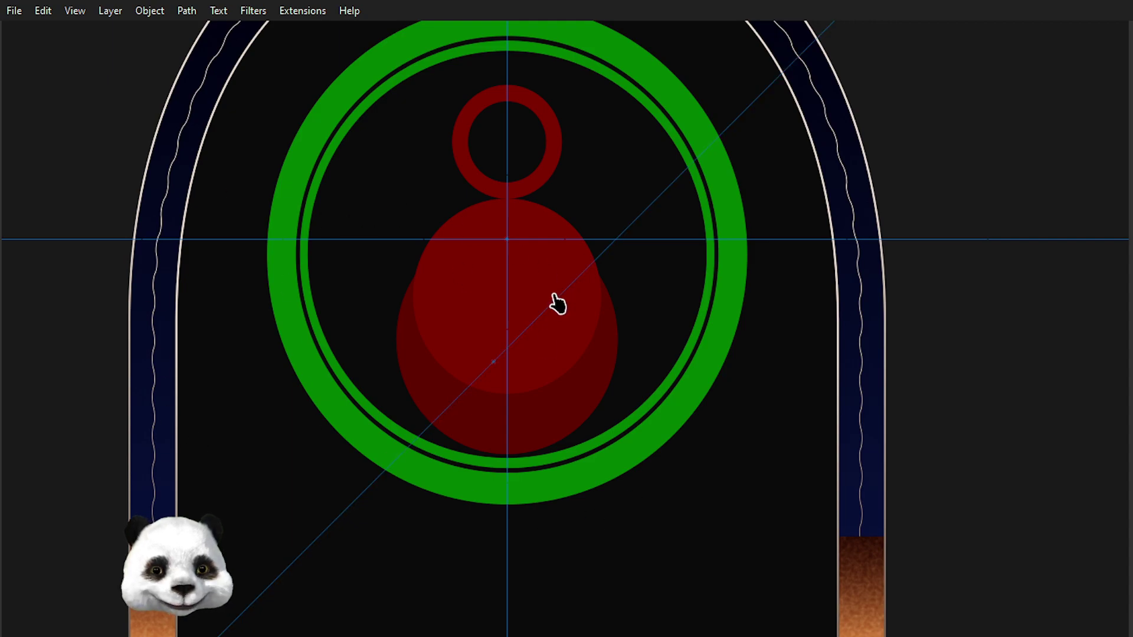
scroll(539, 296, down, 1)
scroll(531, 295, up, 3)
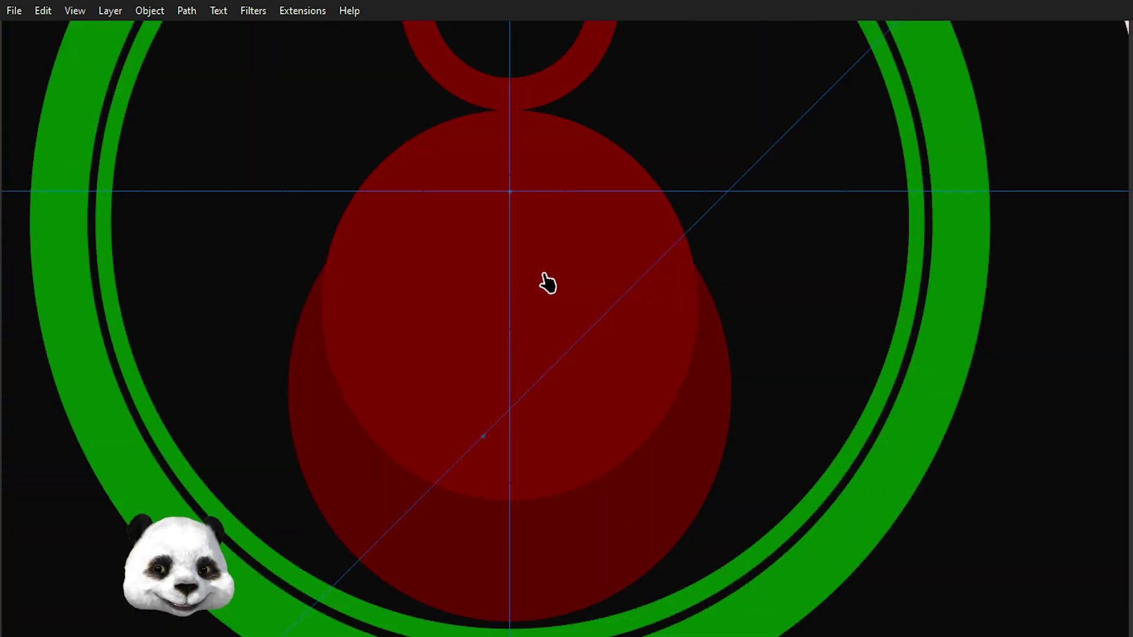
scroll(571, 254, down, 2)
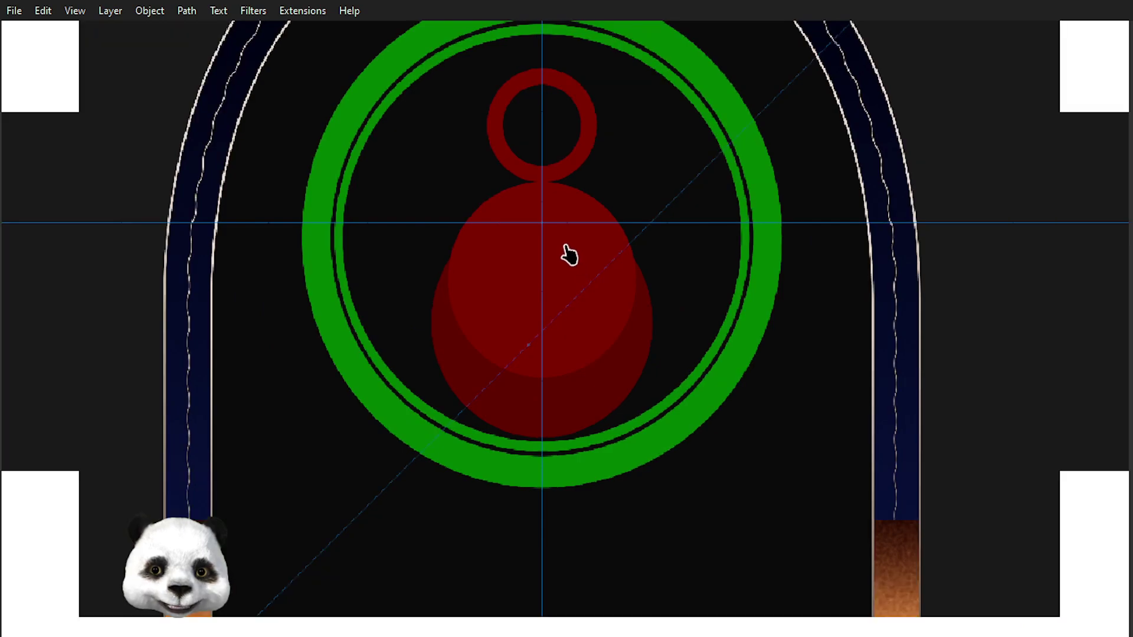
drag(568, 292, 582, 378)
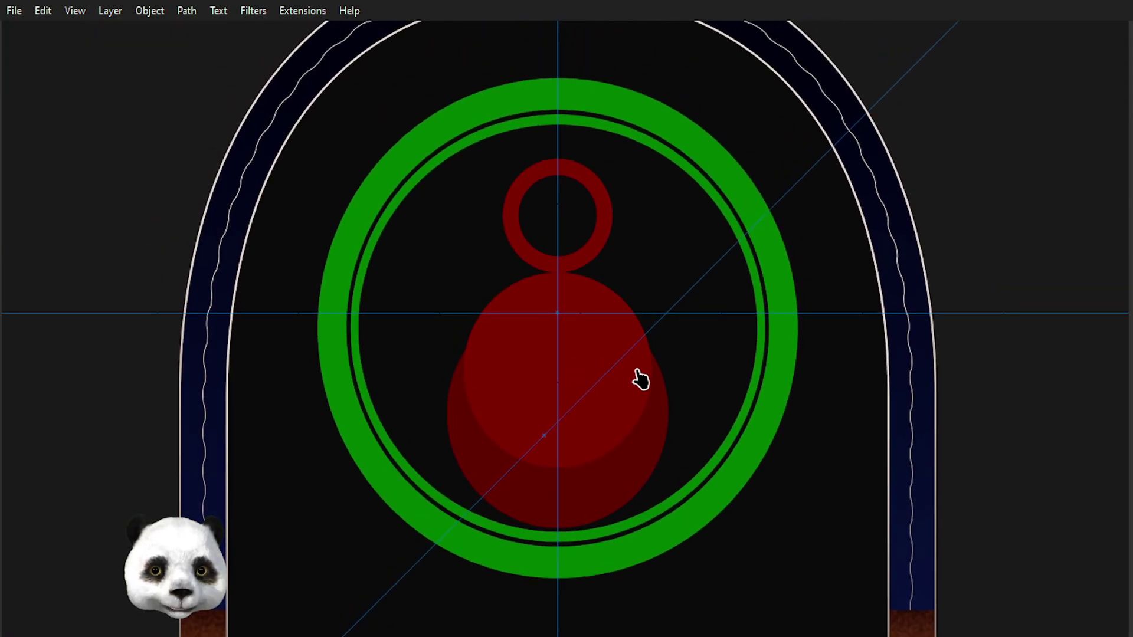
scroll(503, 366, up, 2)
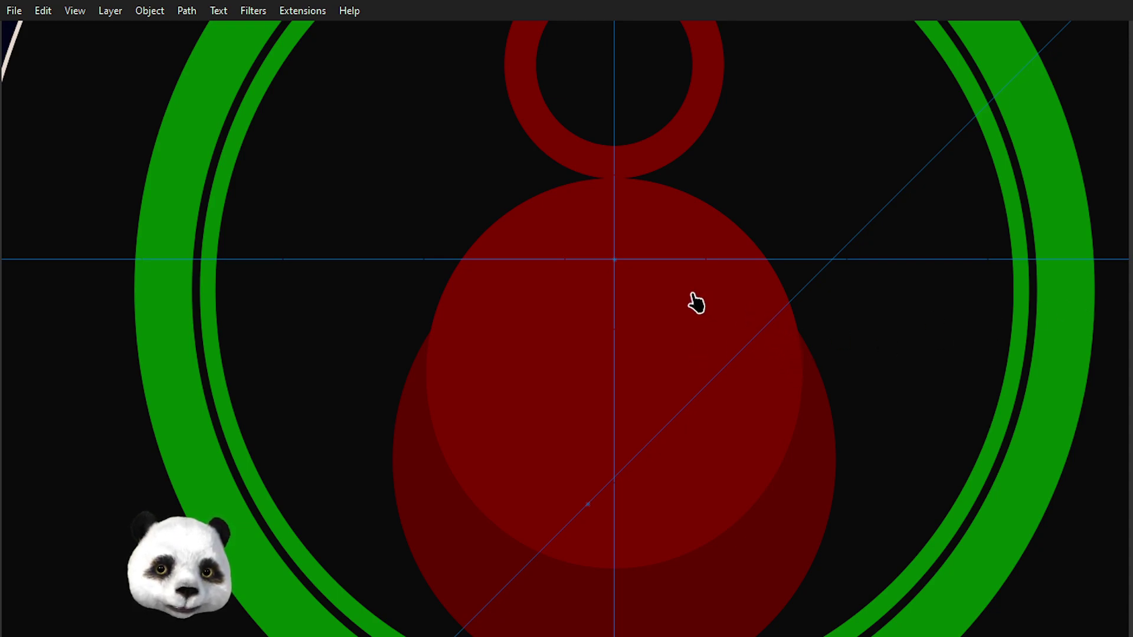
scroll(716, 303, down, 3)
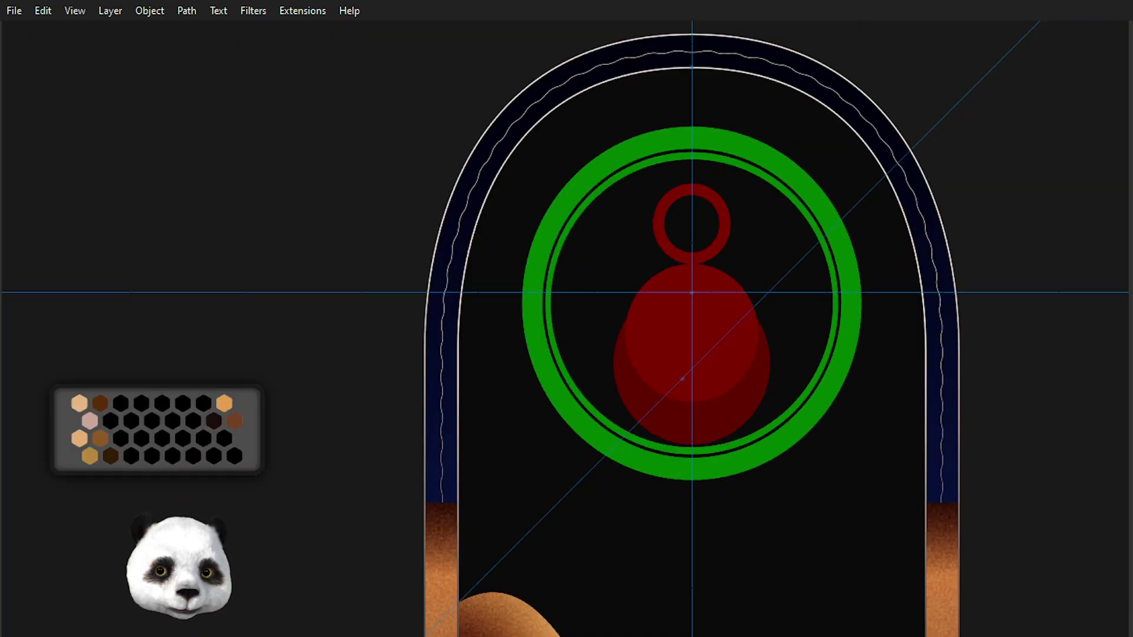
- Shrink the bell's upper red circle slightly, duplicate it in place, and shrink the copy
click(722, 320)
scroll(750, 334, up, 3)
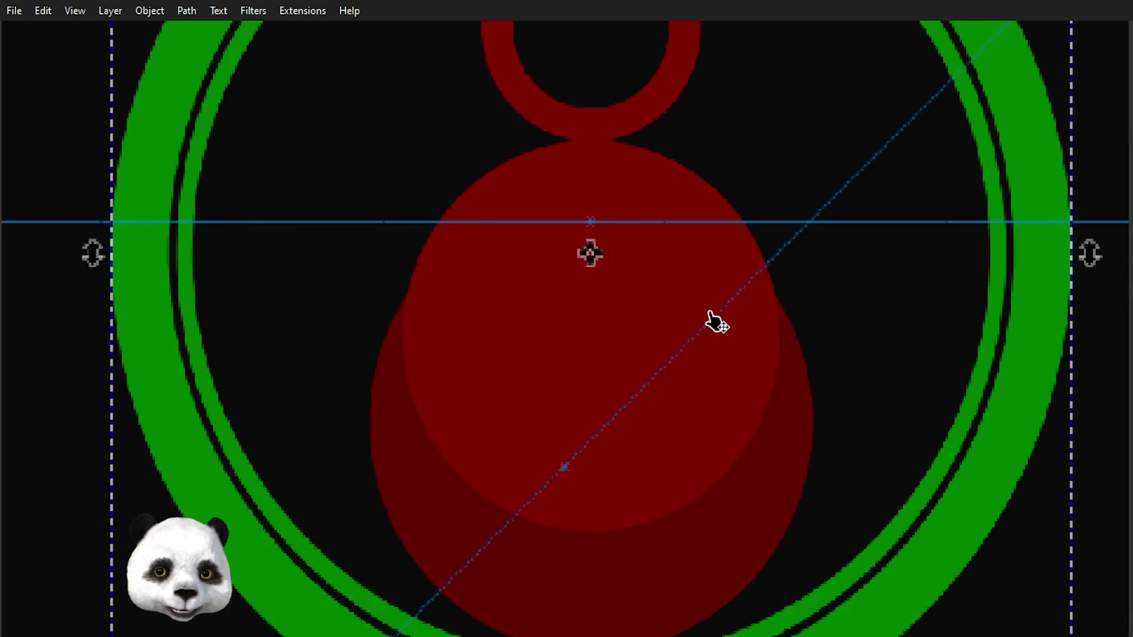
key(Escape)
click(679, 274)
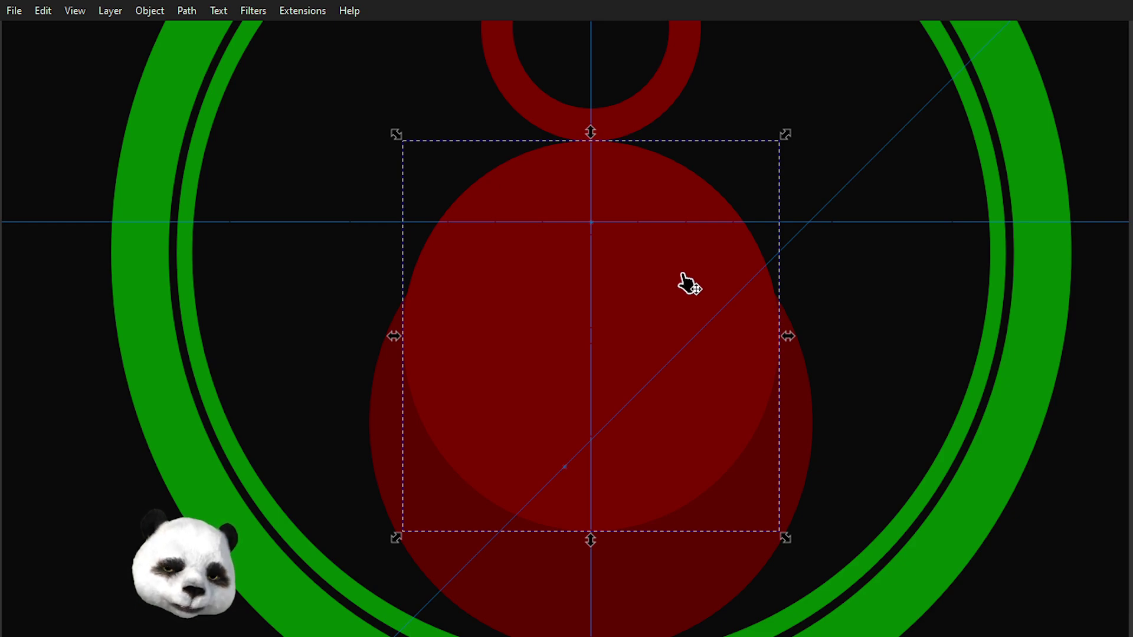
scroll(702, 296, up, 1)
scroll(701, 297, down, 1)
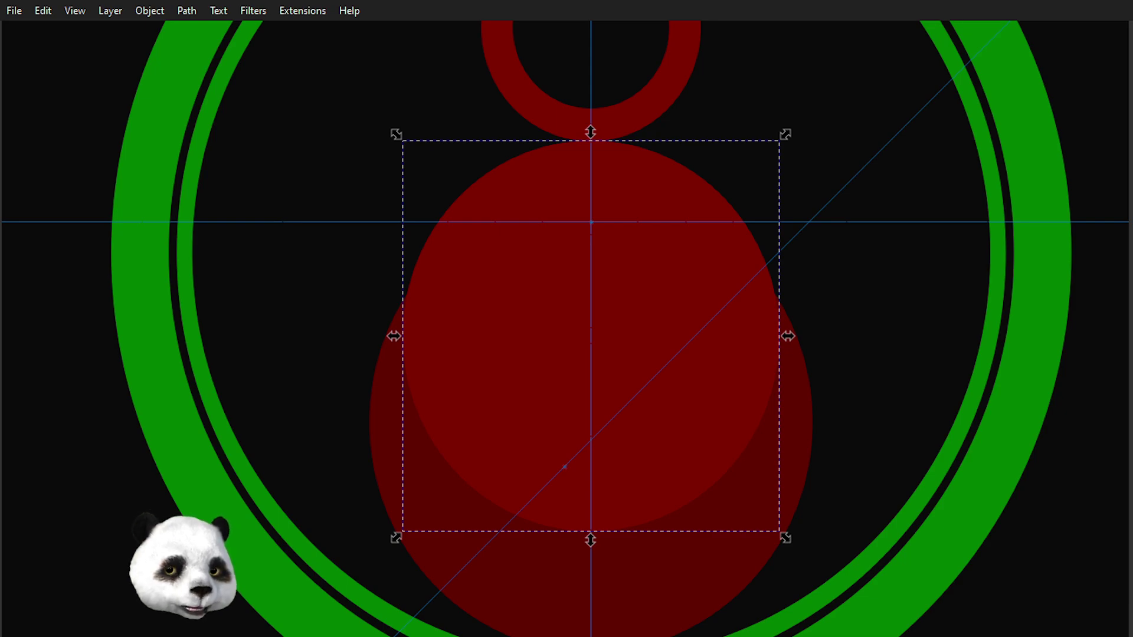
key(comma)
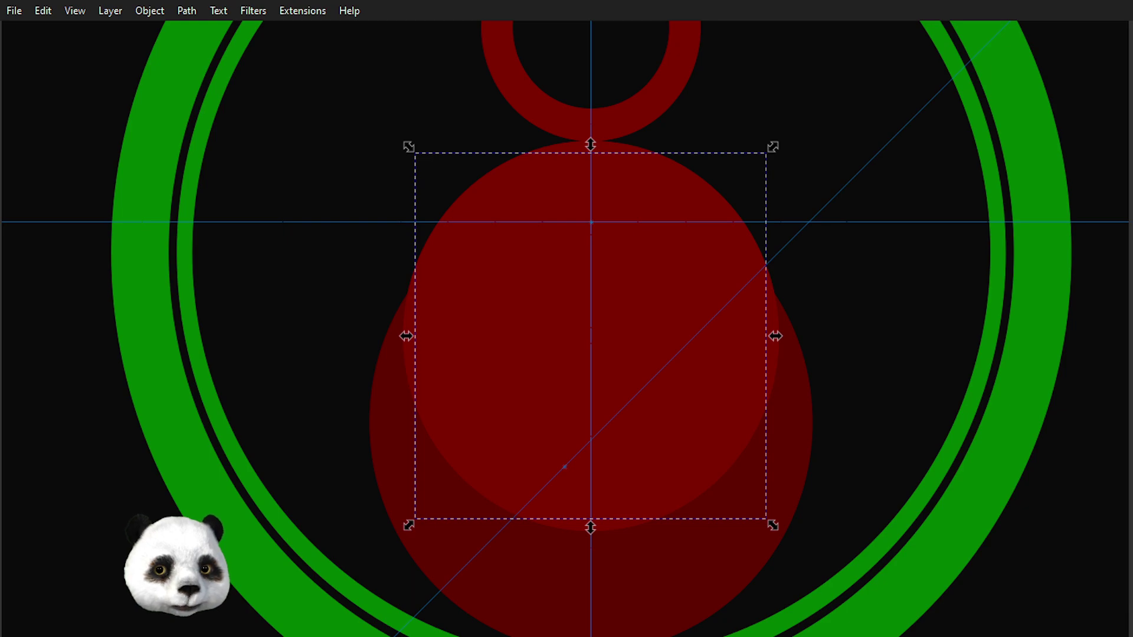
key(ctrl+d)
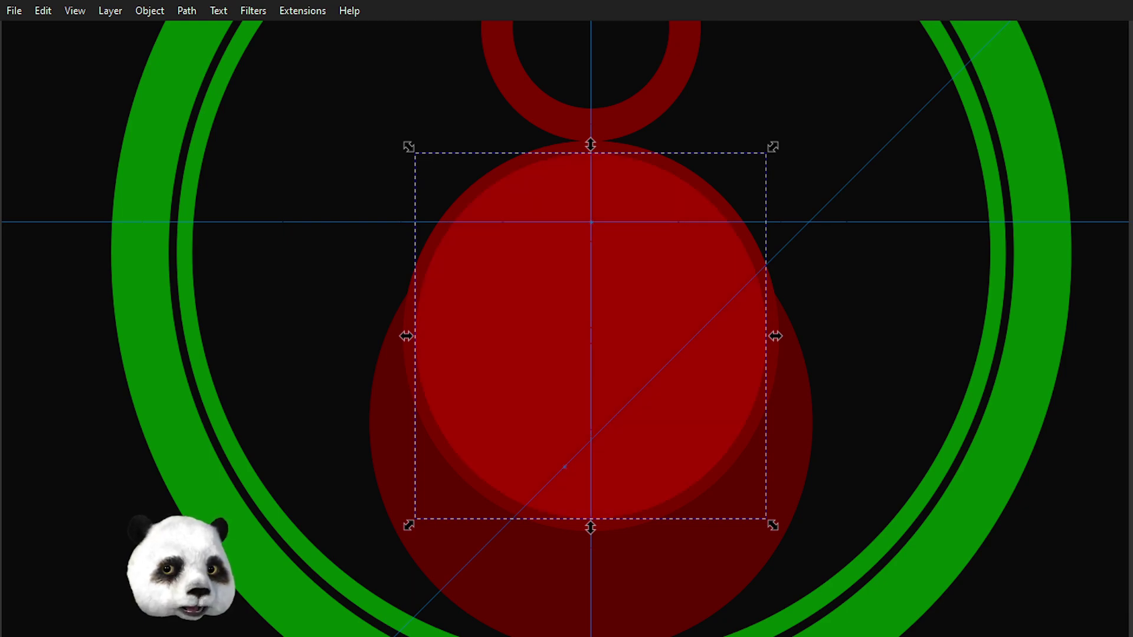
key(comma)
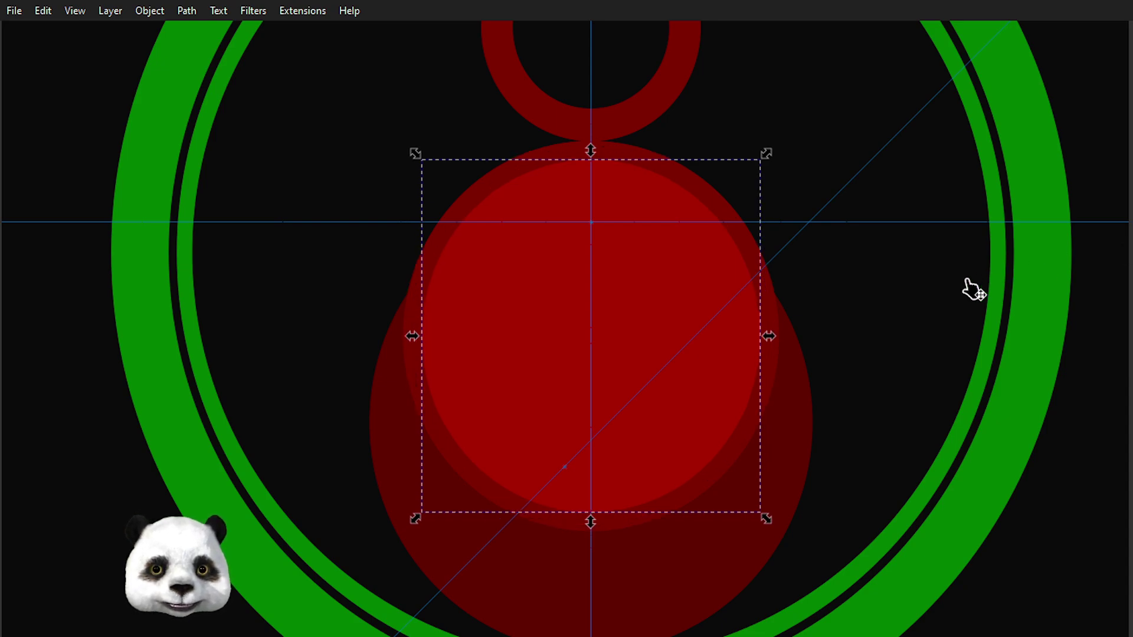
- Shape-build the two upper red circles into a thin red ring
shift+click(777, 368)
key(x)
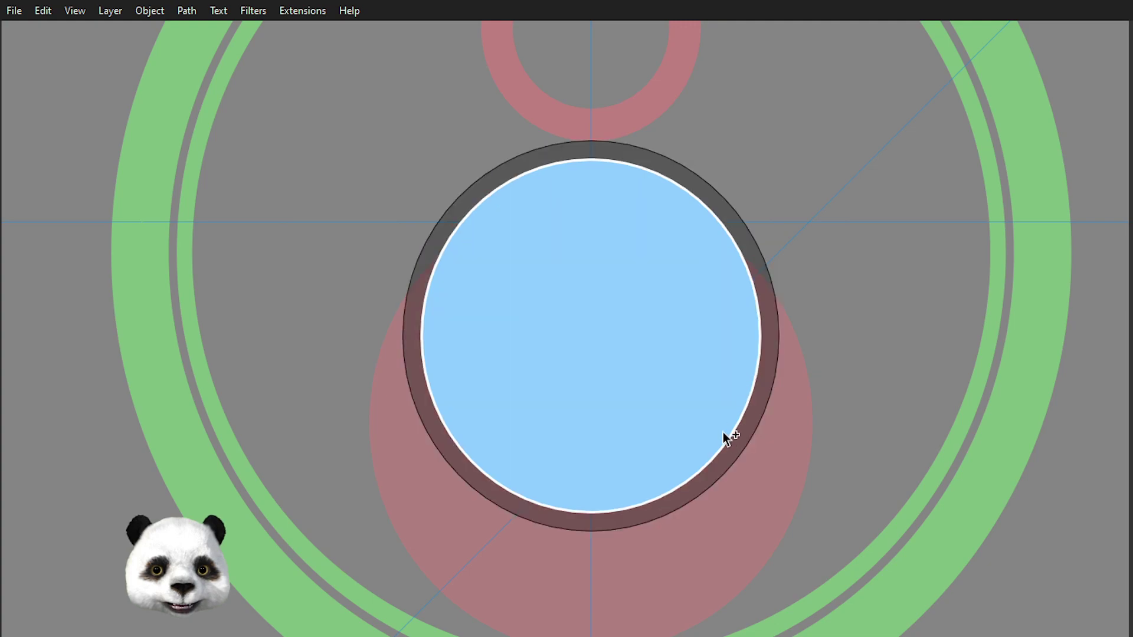
click(757, 405)
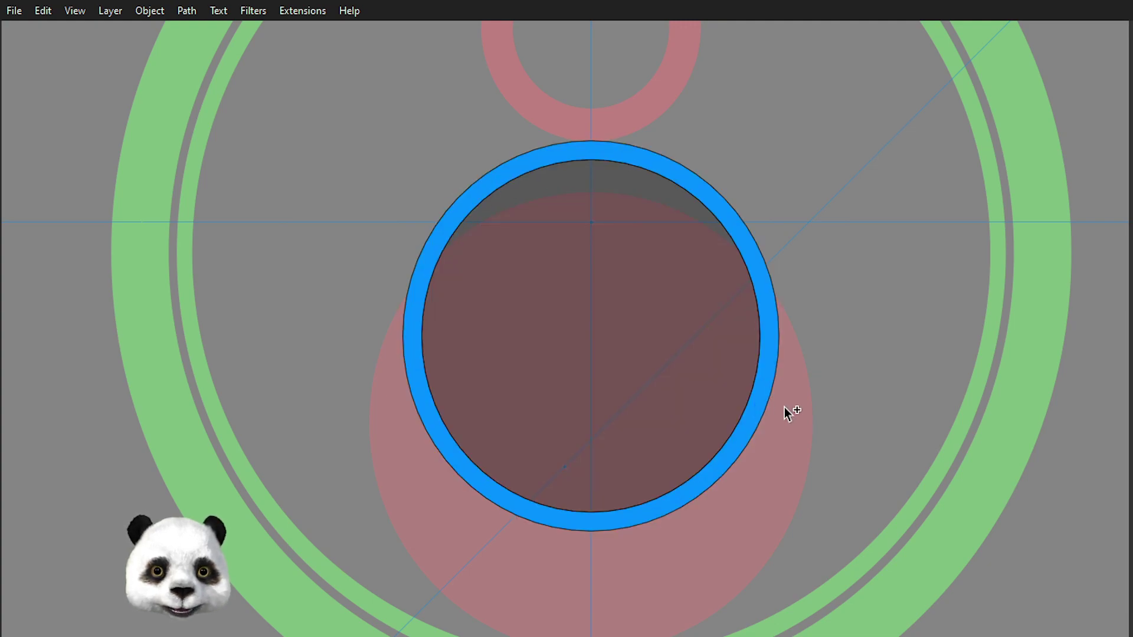
key(Return)
- Raise the big lower red circle above the new ring and resize it to start cutting a ring
click(731, 564)
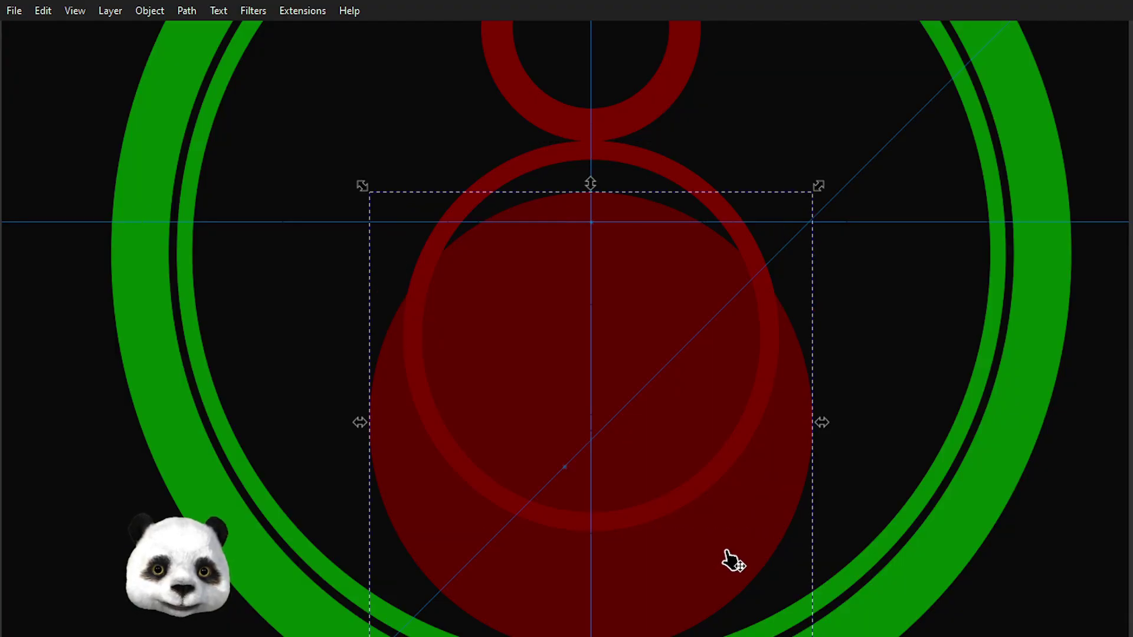
key(Home)
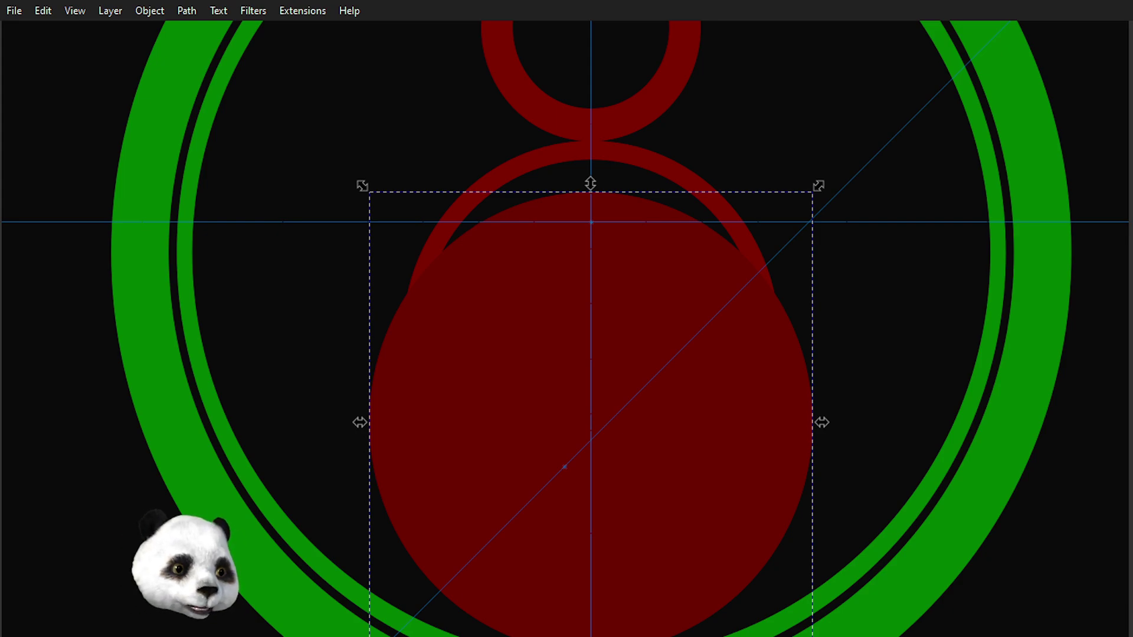
key(less)
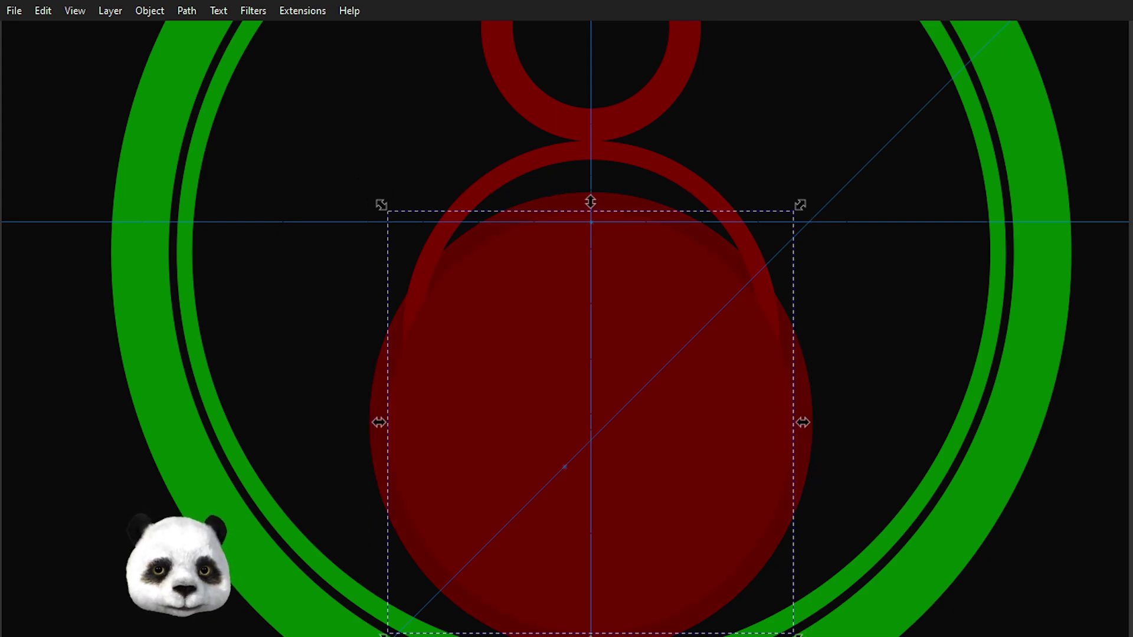
key(greater)
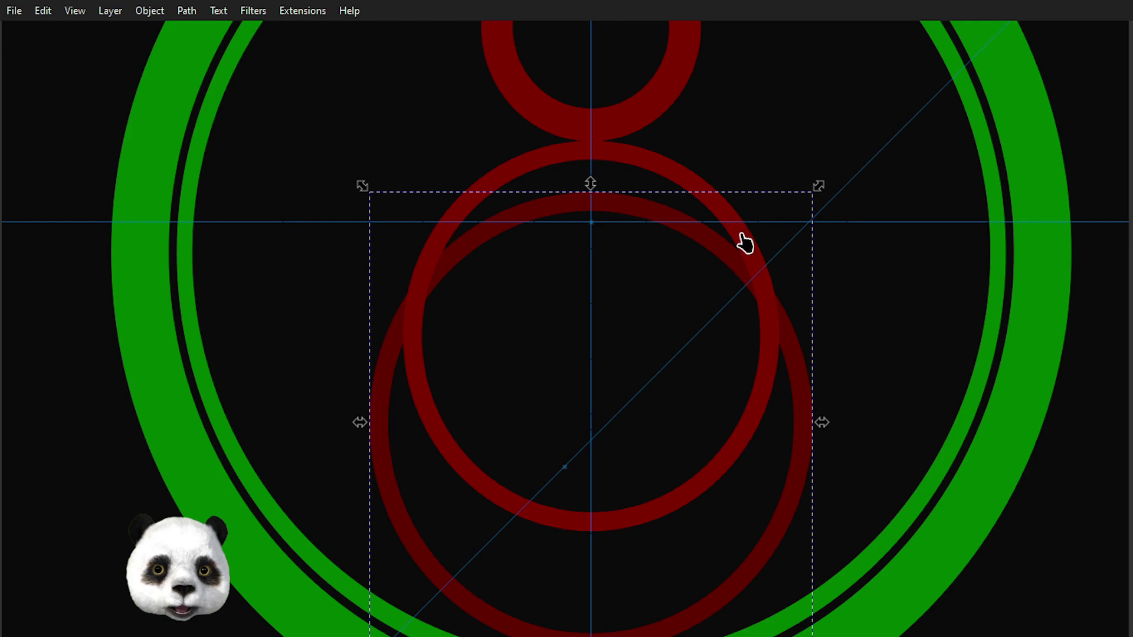
- Select the upper and lower red rings and enter Shape Builder mode on both
click(761, 233)
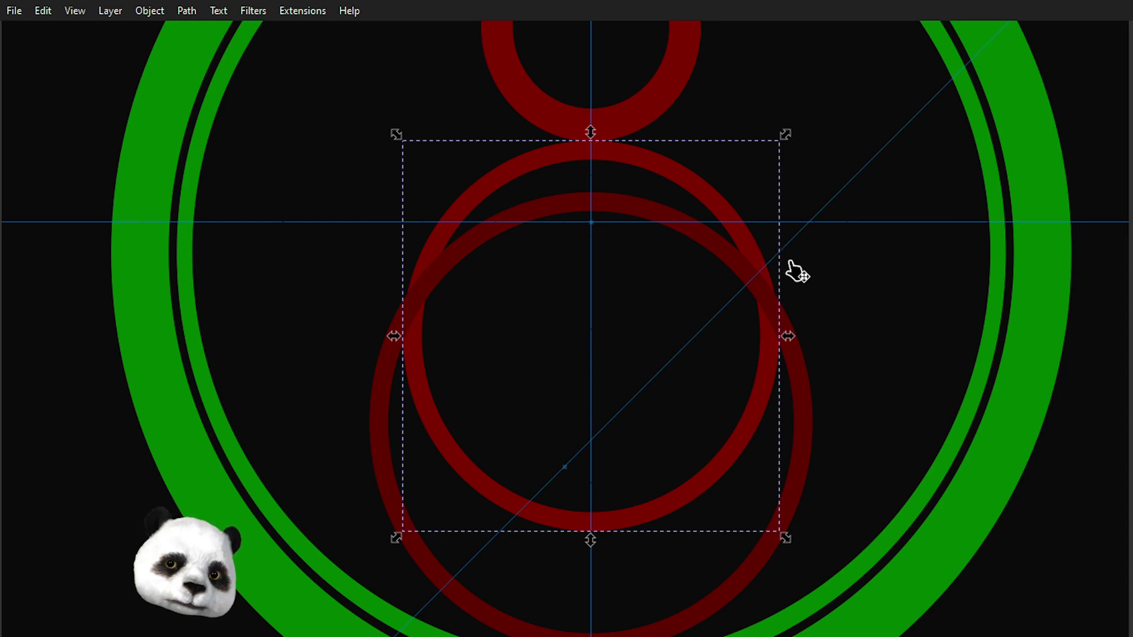
scroll(803, 195, down, 5)
scroll(835, 152, up, 3)
scroll(771, 239, up, 1)
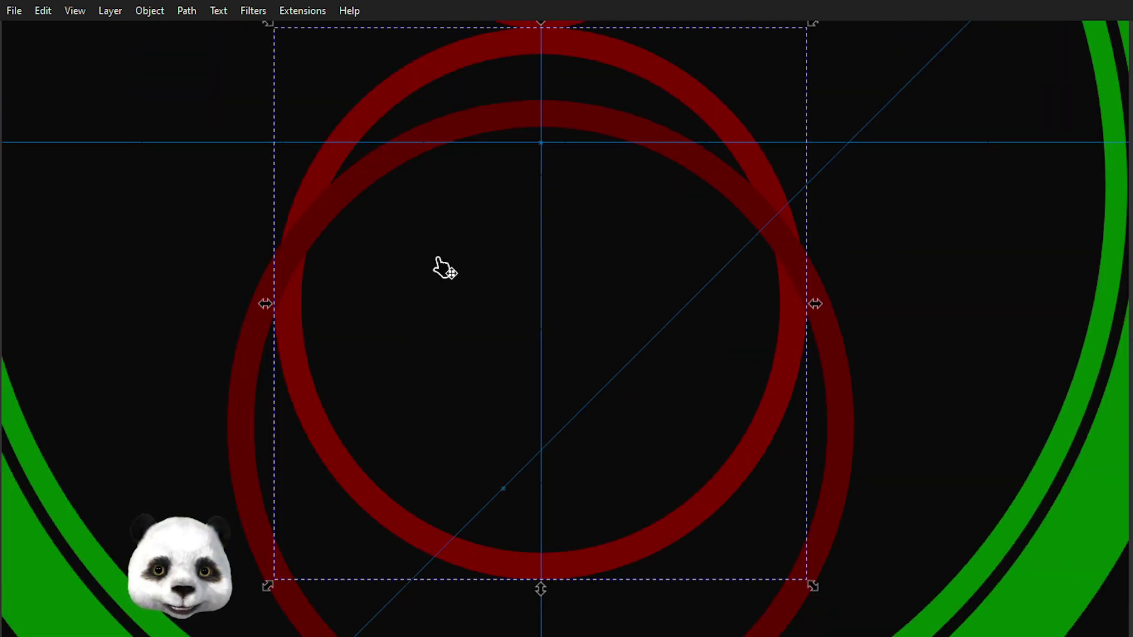
scroll(451, 262, down, 2)
scroll(392, 233, up, 2)
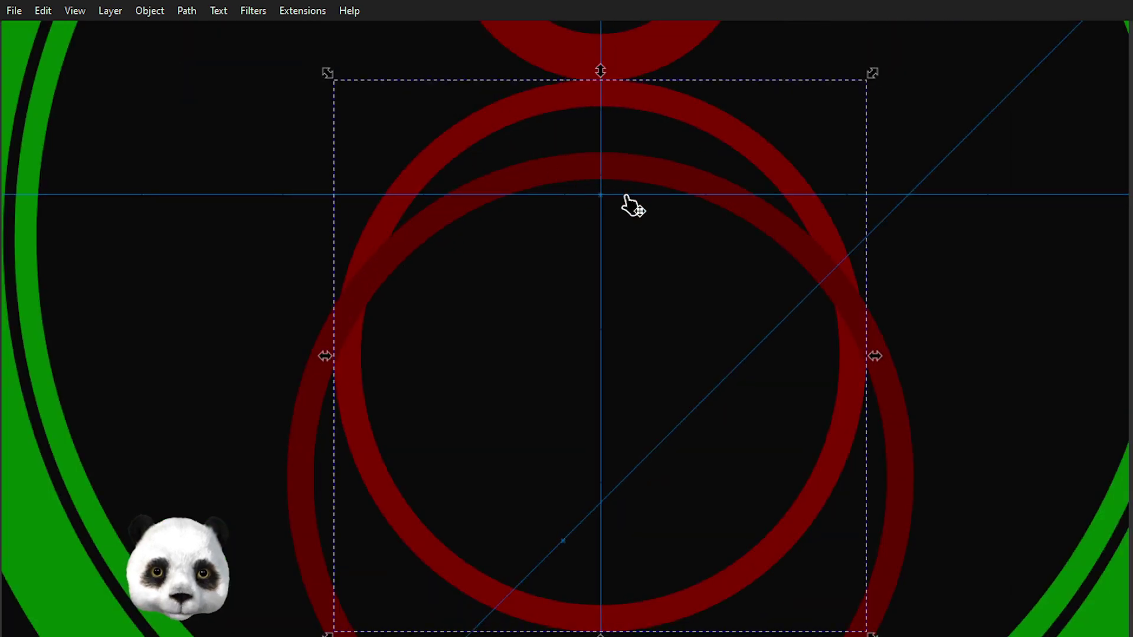
mouse_move(667, 281)
mouse_down()
mouse_move(635, 202)
mouse_move(648, 228)
mouse_up()
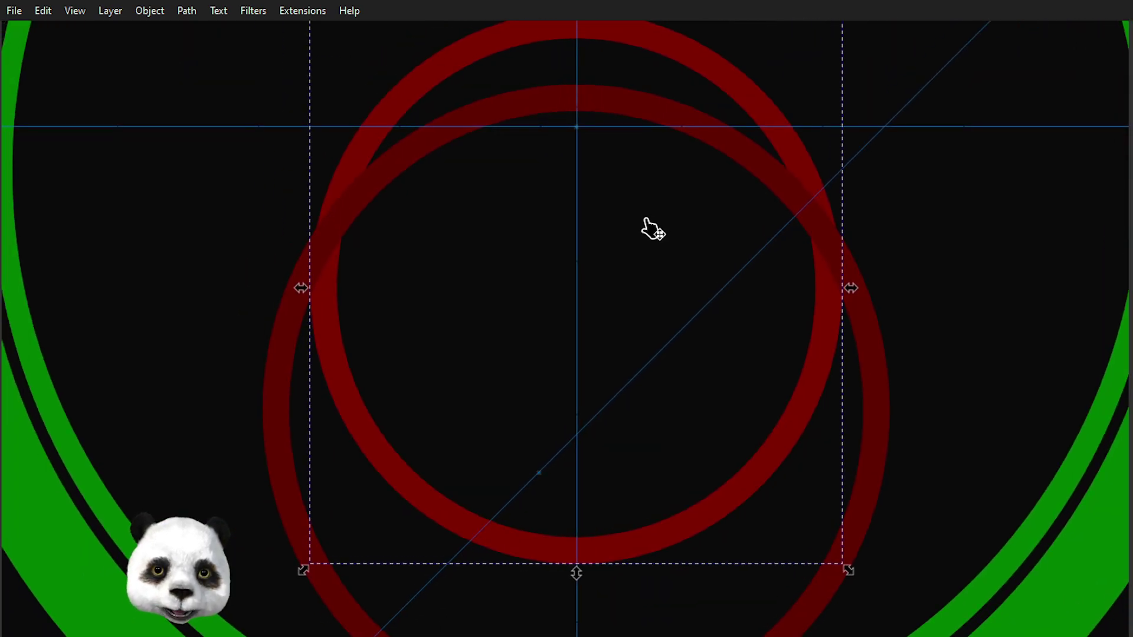
scroll(649, 231, down, 2)
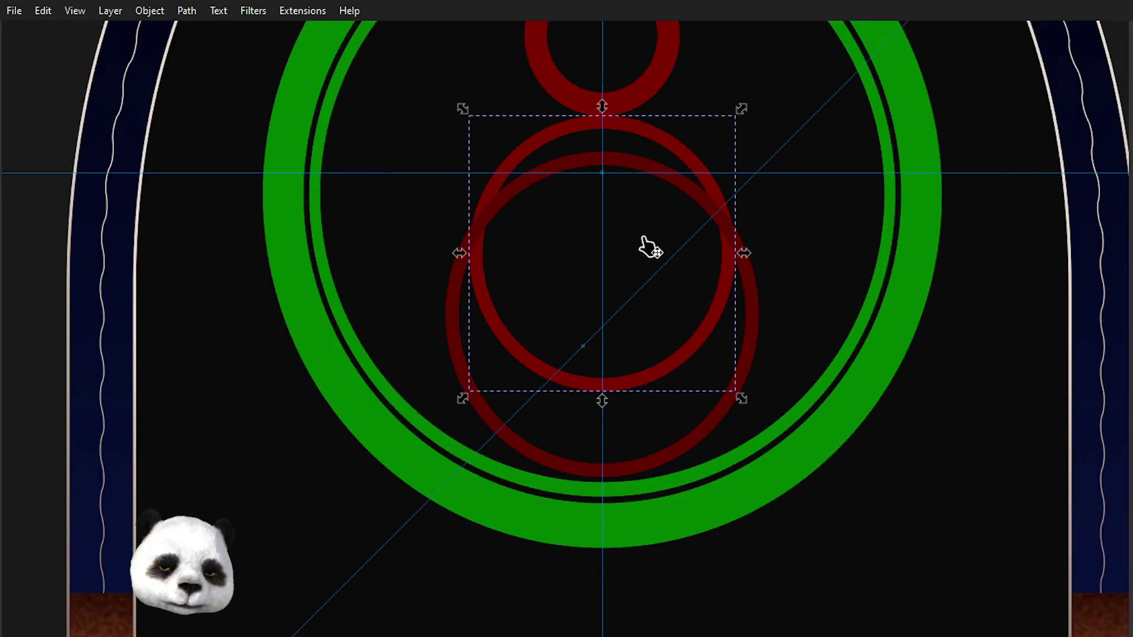
scroll(645, 242, up, 2)
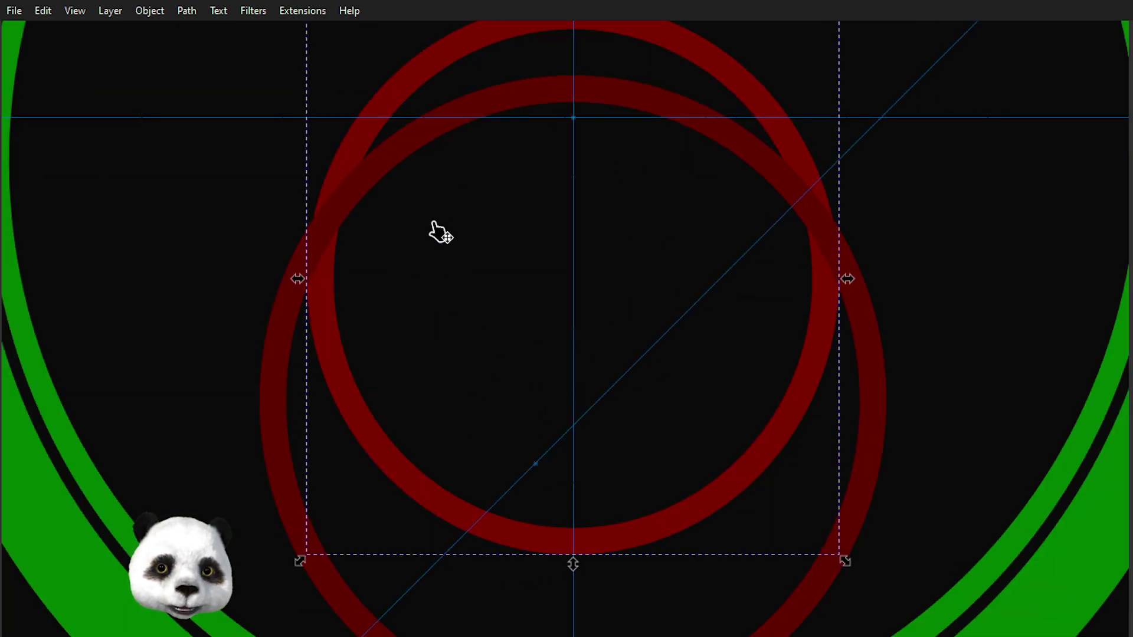
click(429, 57)
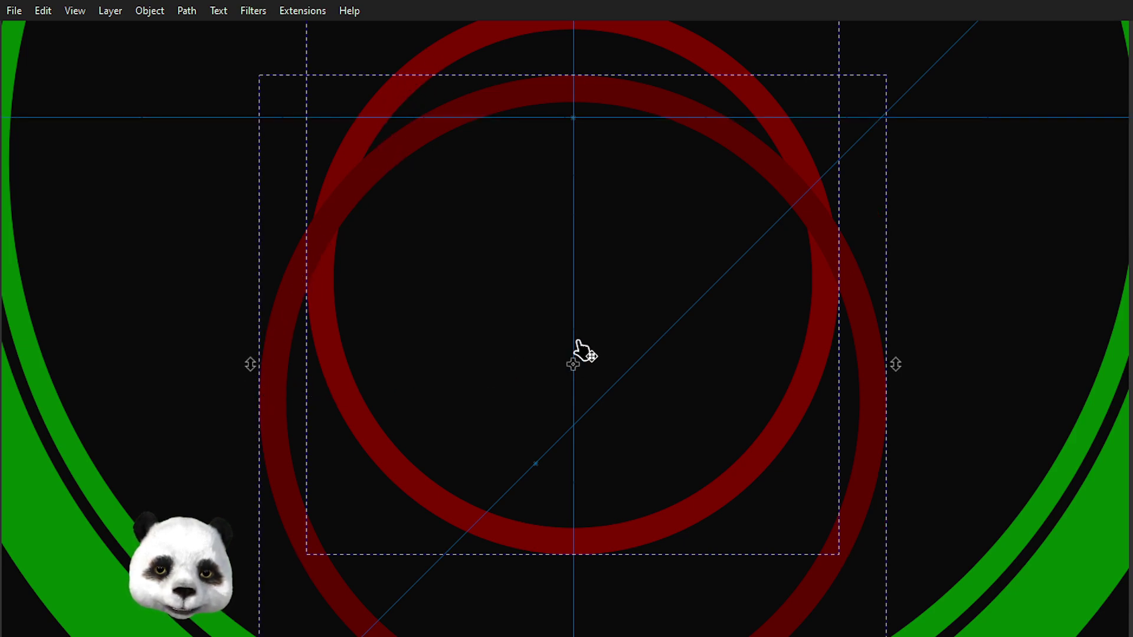
key(x)
scroll(472, 216, up, 5)
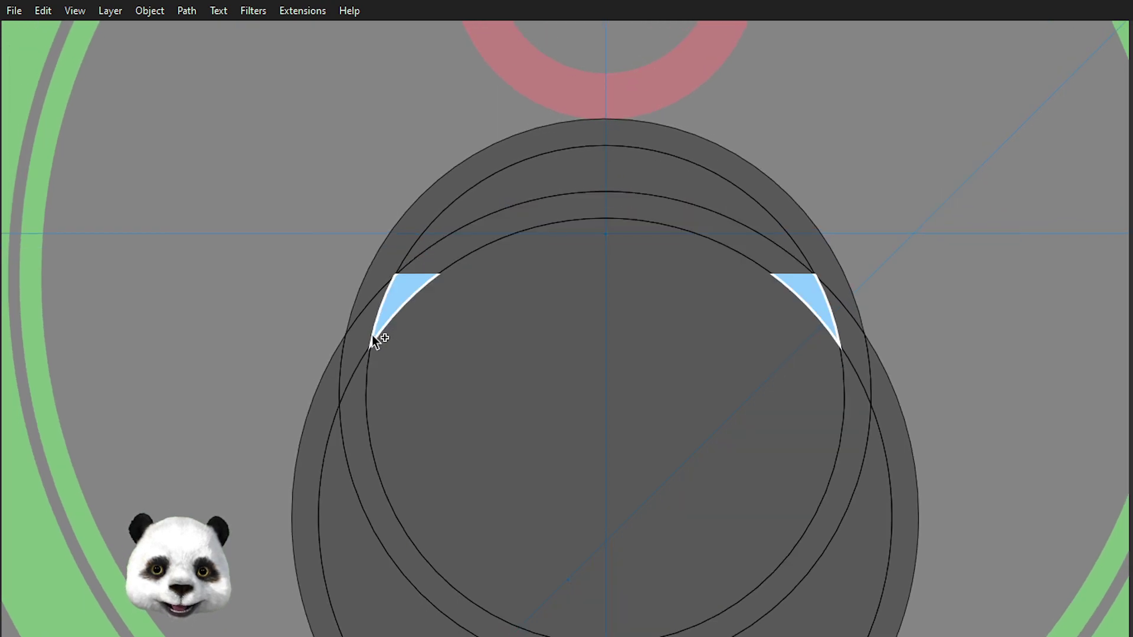
- Split the left overlaps into pieces: crescent, inner circle, lower crescent, top bands, side segments
click(390, 244)
click(441, 388)
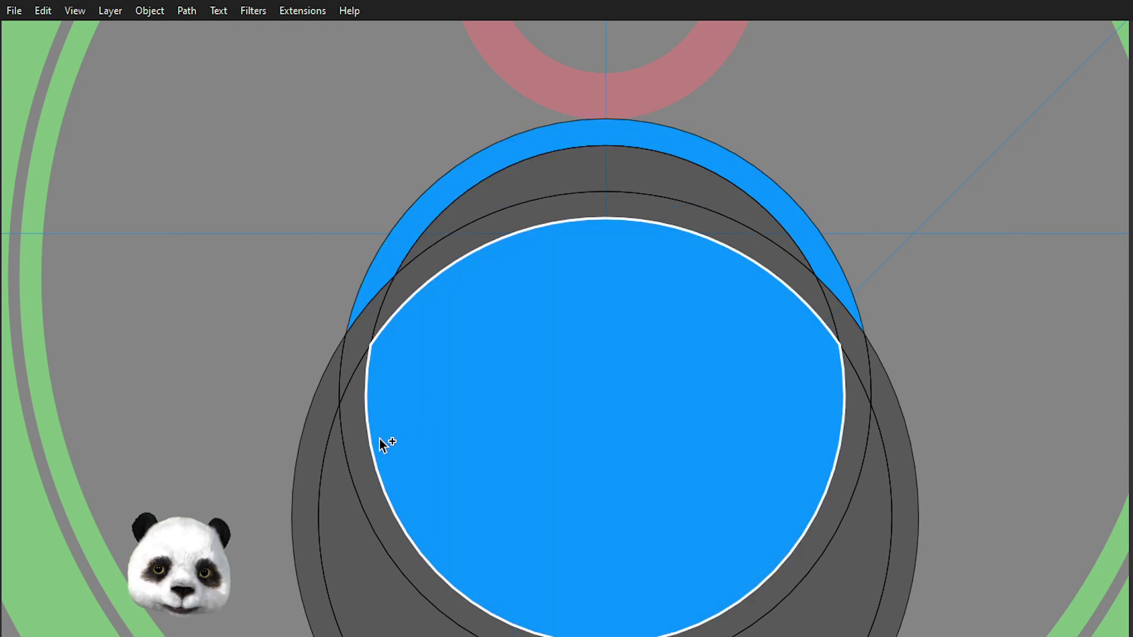
click(369, 455)
click(508, 185)
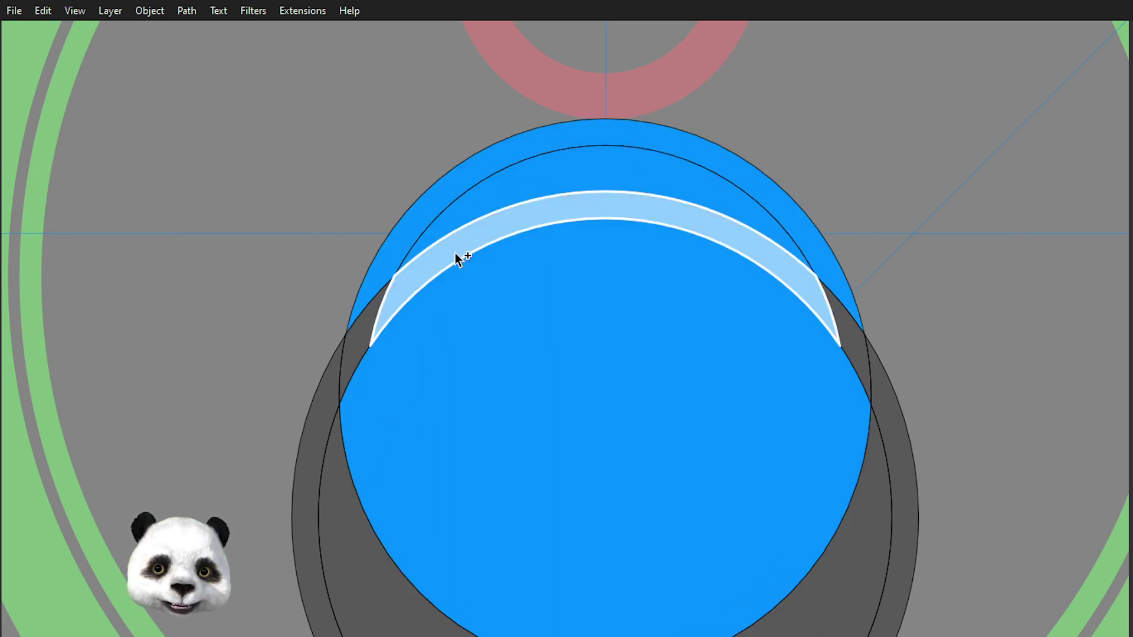
click(407, 293)
click(354, 348)
- Add the top crescent, right lens and lower crescent as pieces and finish the build
click(856, 322)
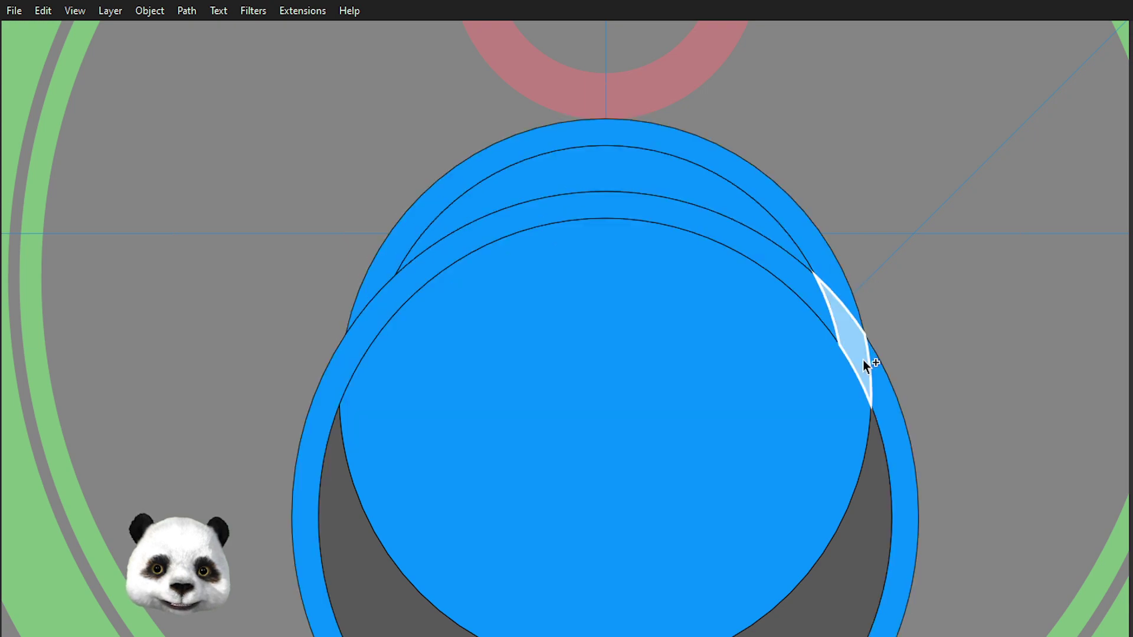
click(865, 364)
scroll(878, 395, down, 5)
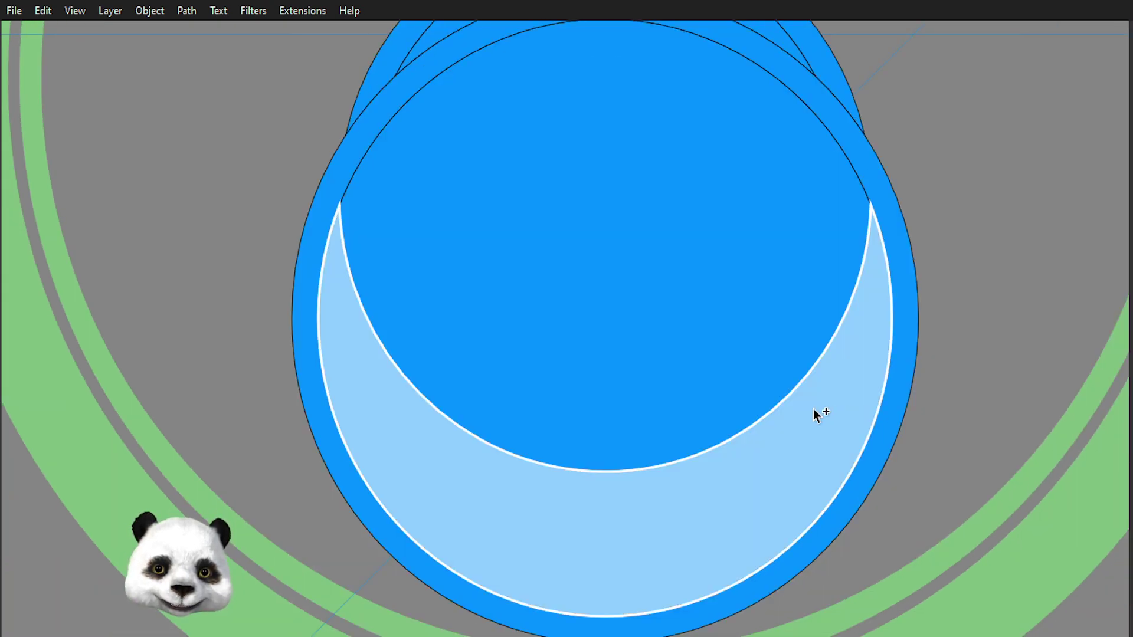
click(818, 415)
ctrl+scroll(665, 204, down, 1)
ctrl+scroll(665, 205, down, 1)
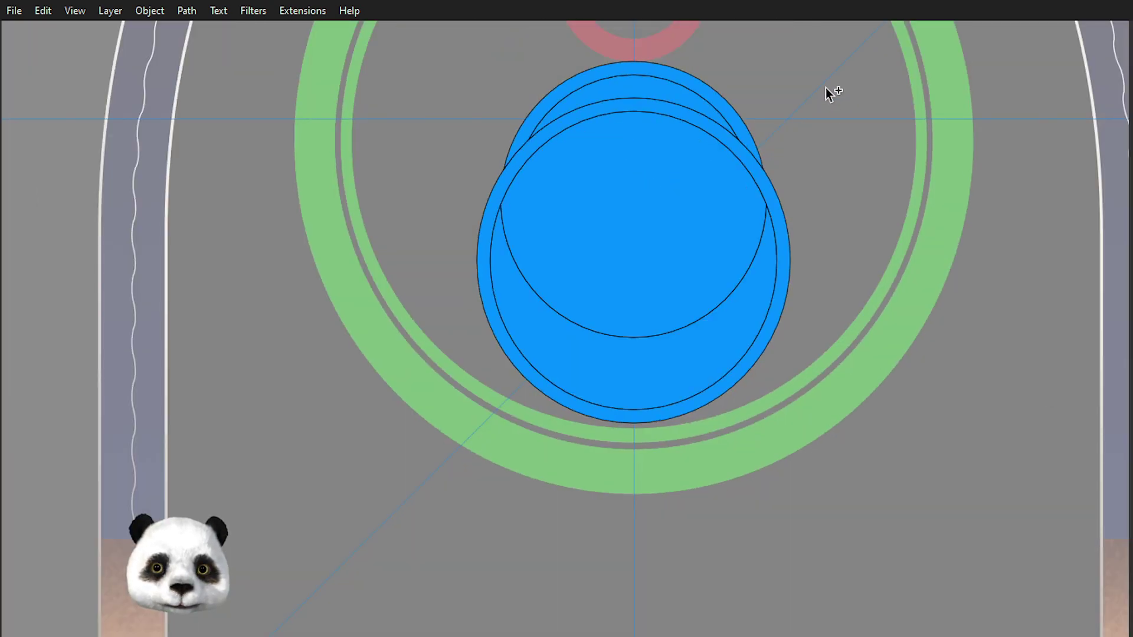
key(s)
ctrl+scroll(792, 104, up, 2)
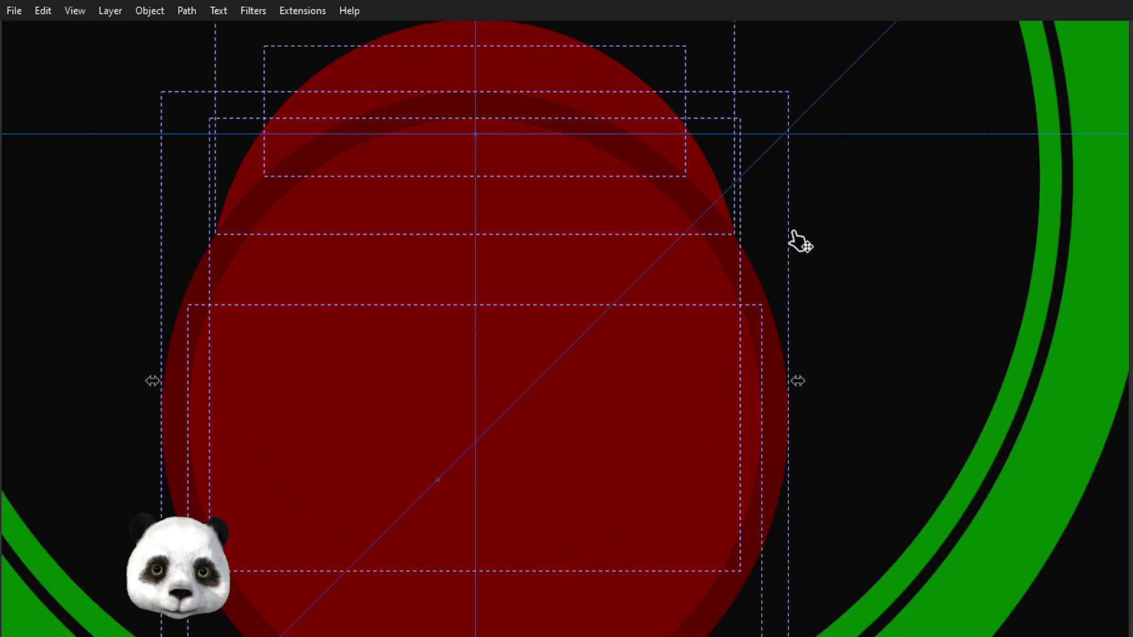
- Colour the top arc and inner circle lighter red and the lower crescent brownish-orange
key(Escape)
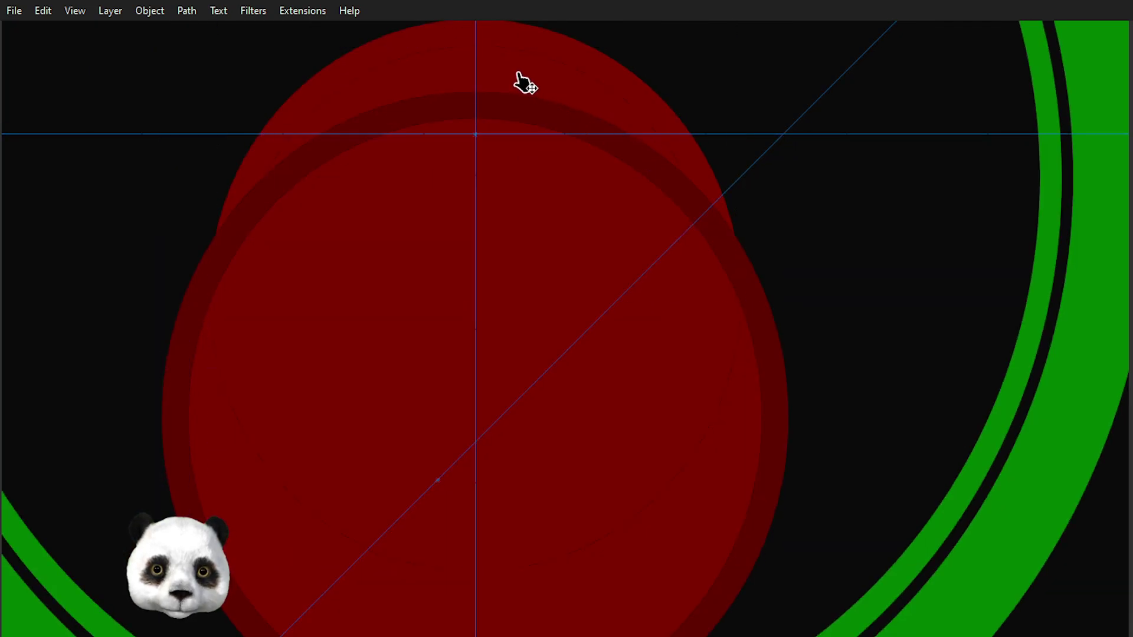
click(519, 74)
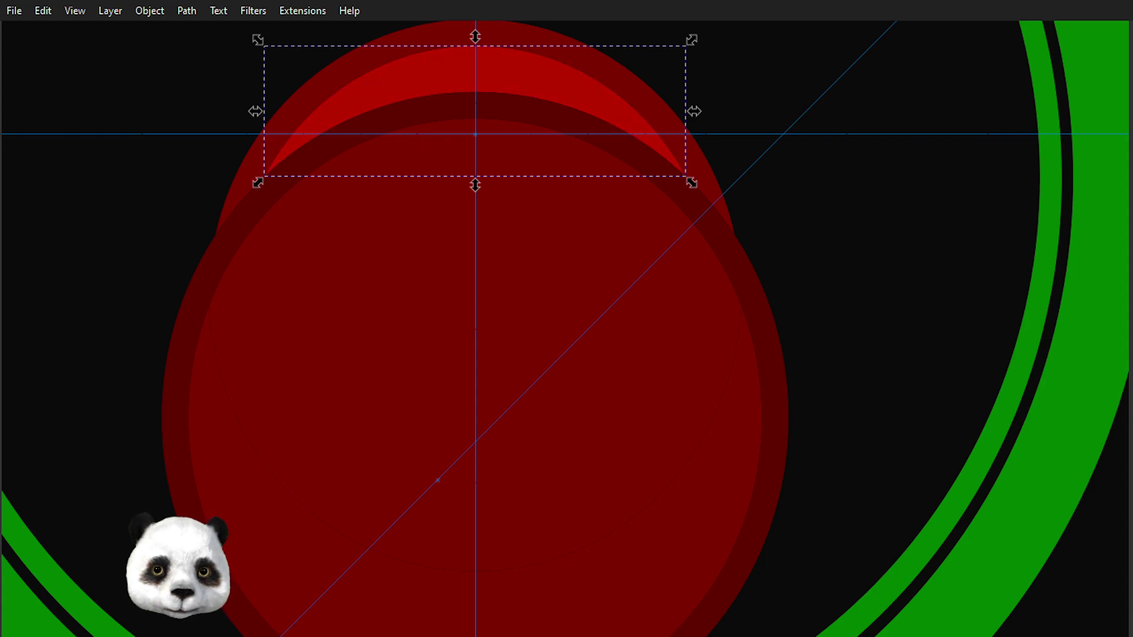
click(667, 531)
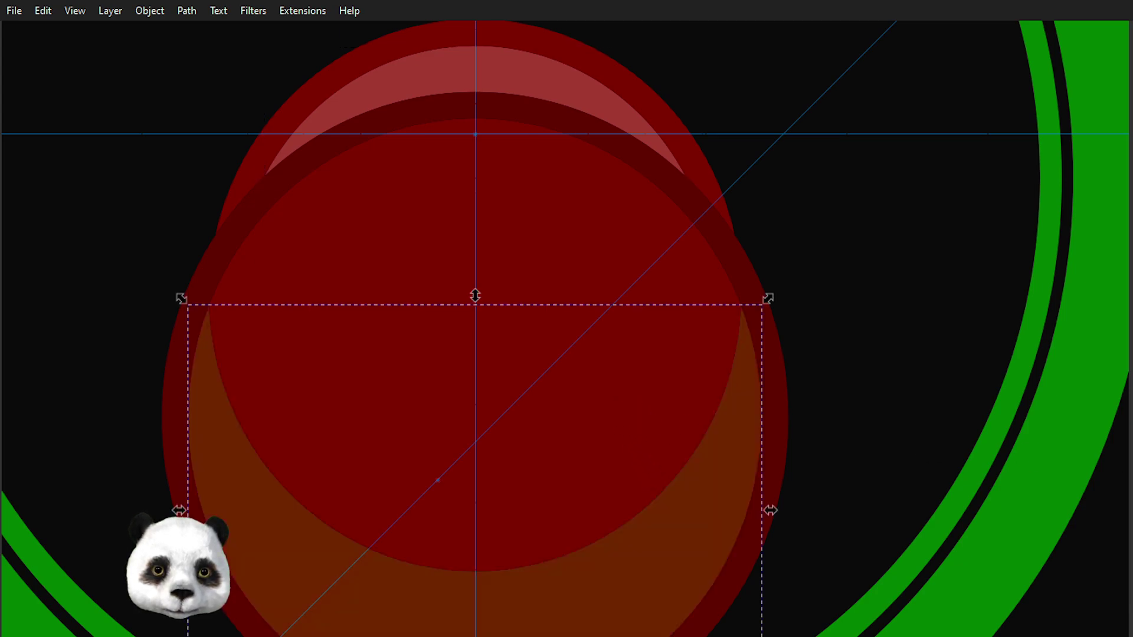
click(622, 435)
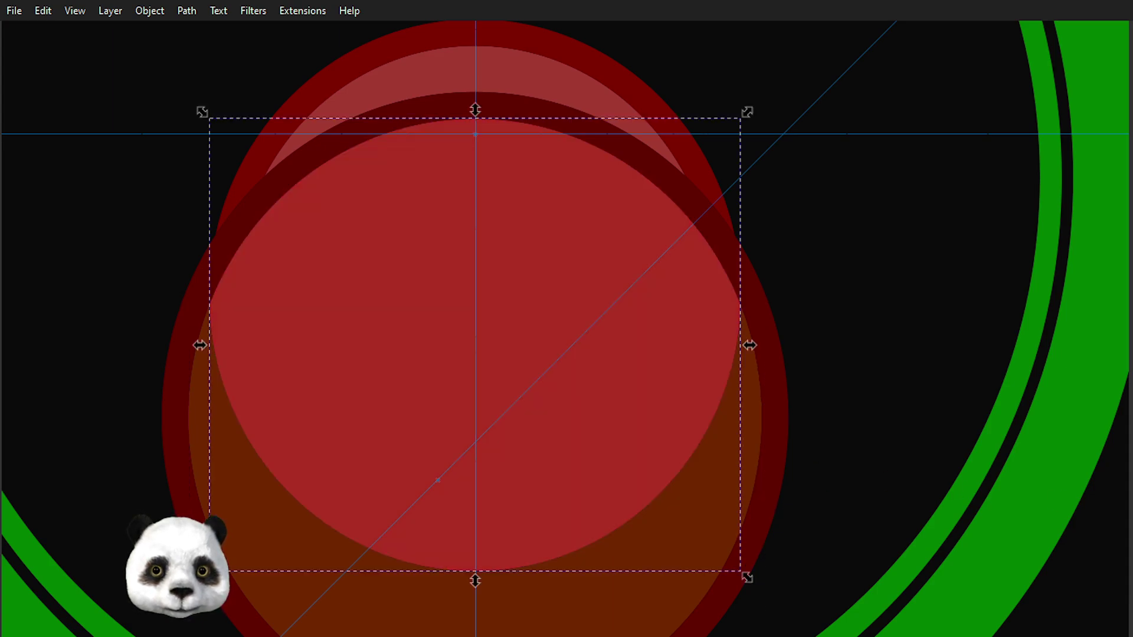
scroll(814, 385, down, 2)
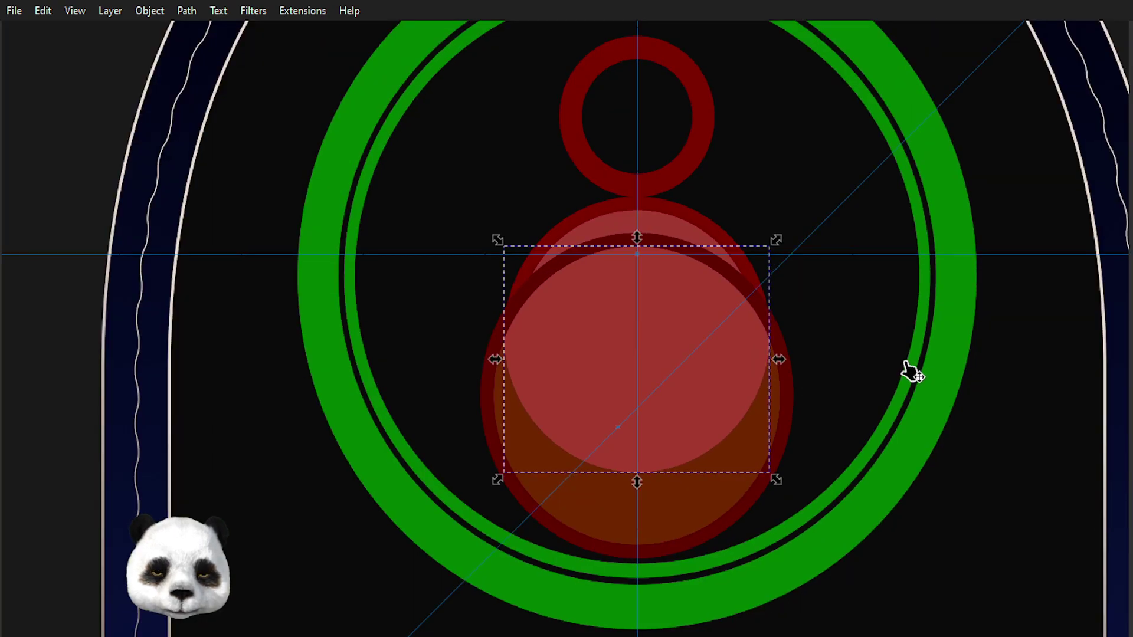
key(Escape)
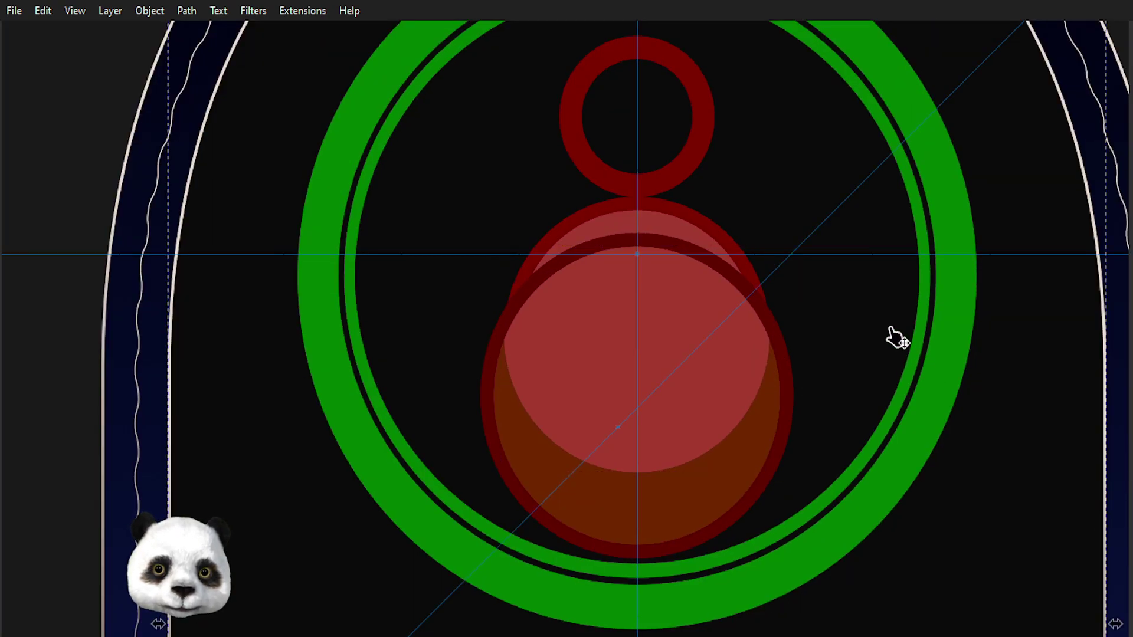
scroll(625, 217, up, 1)
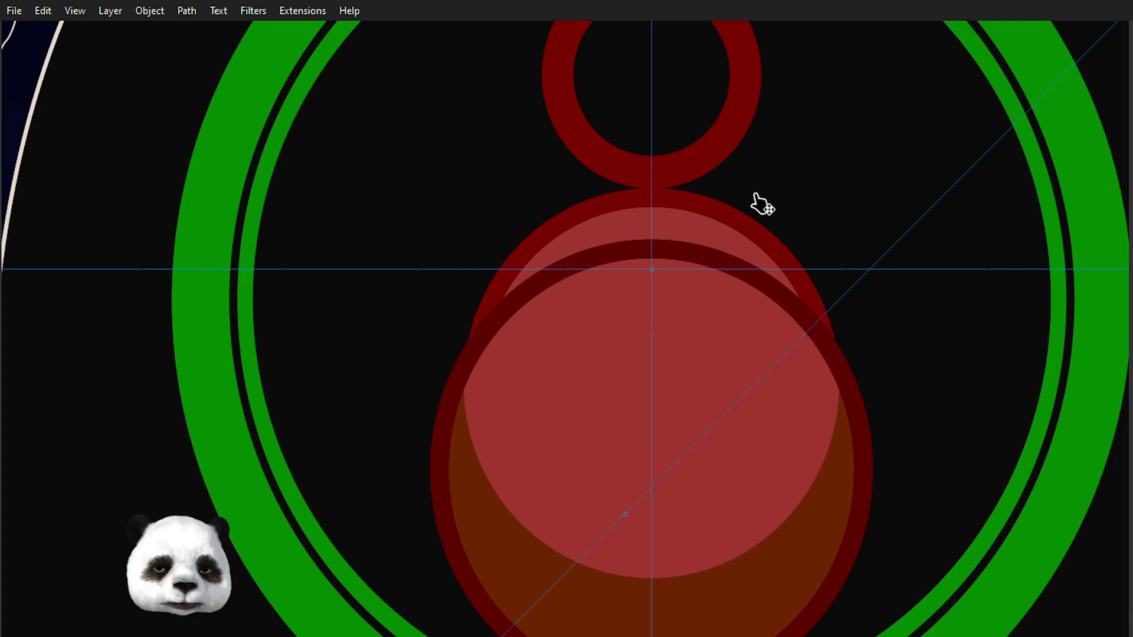
scroll(719, 125, right, 4)
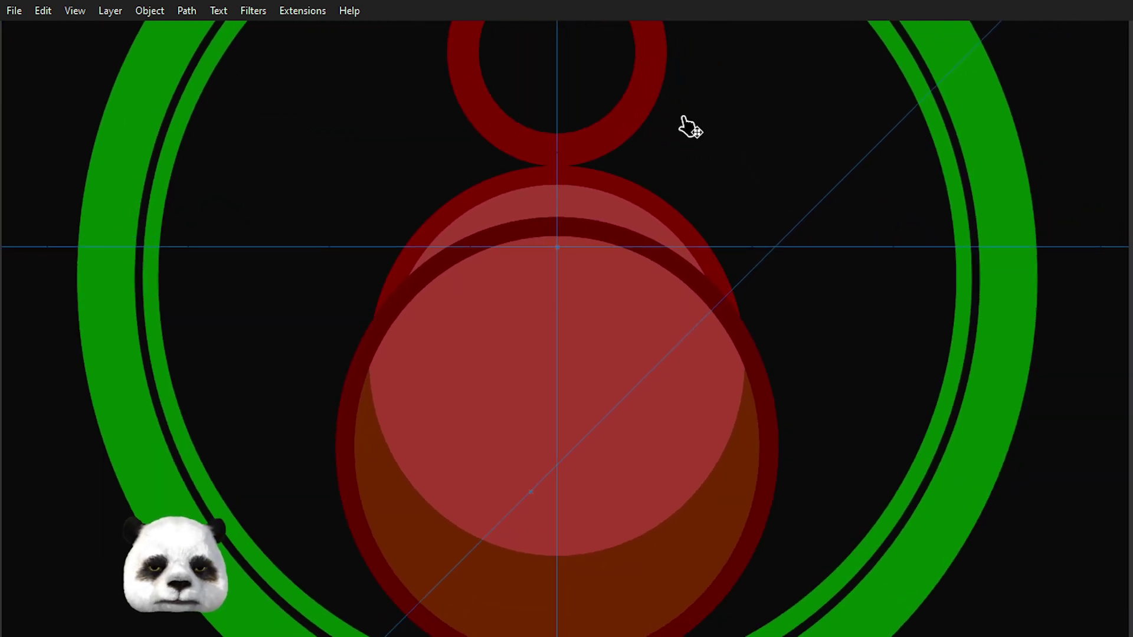
scroll(720, 286, down, 2)
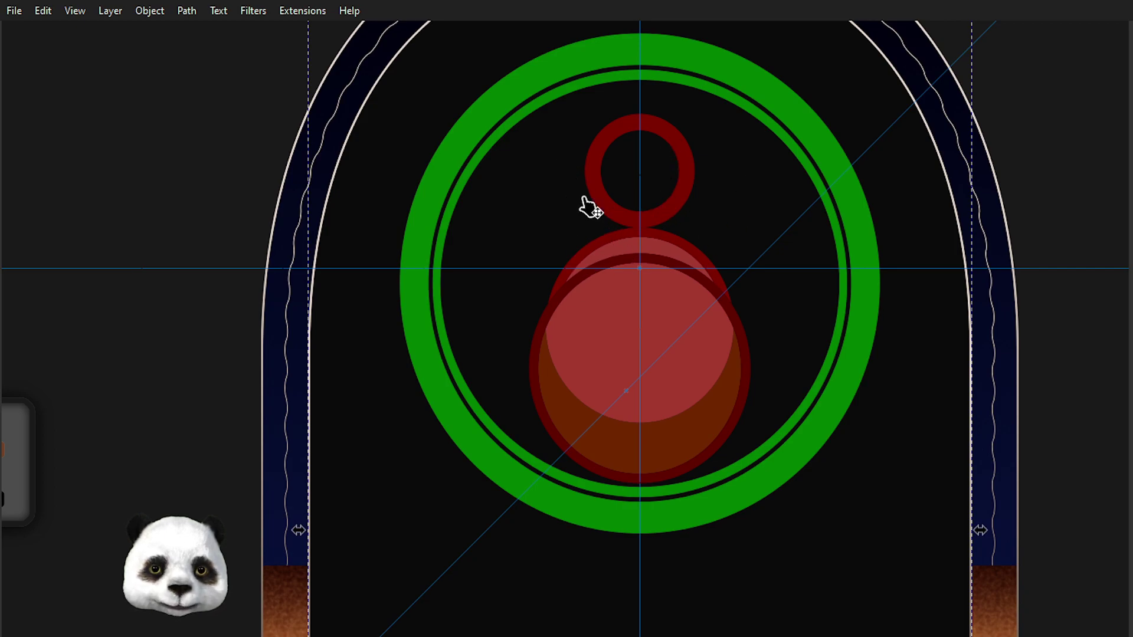
scroll(584, 201, up, 2)
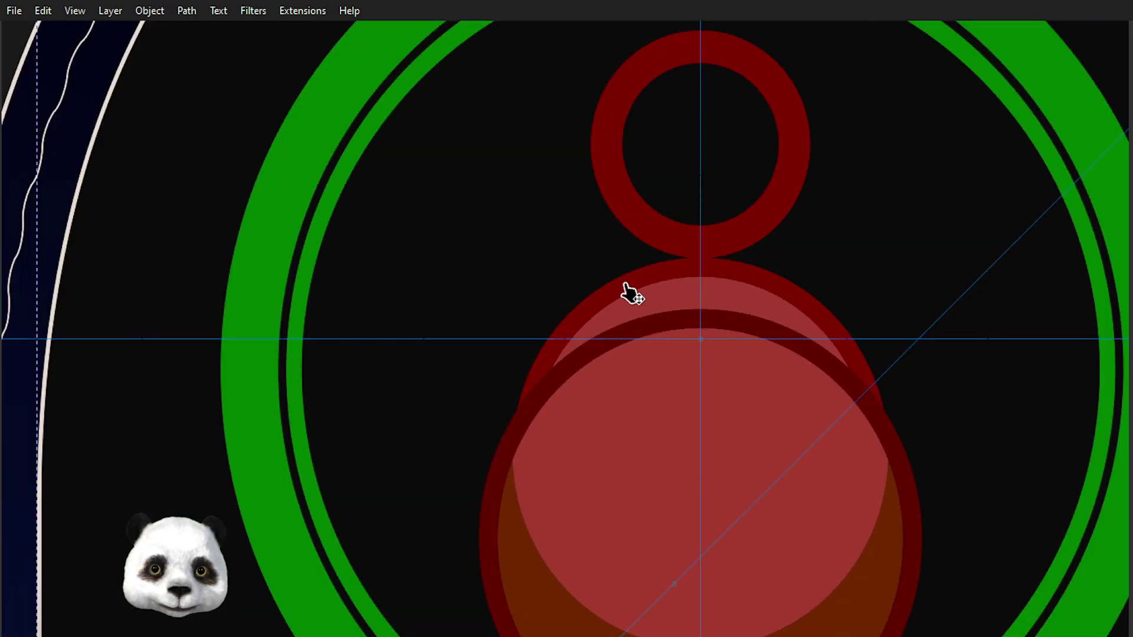
- Pull the thin red arc off the bell, rotate it, and set it beside the top ring
click(630, 293)
ctrl+click(630, 292)
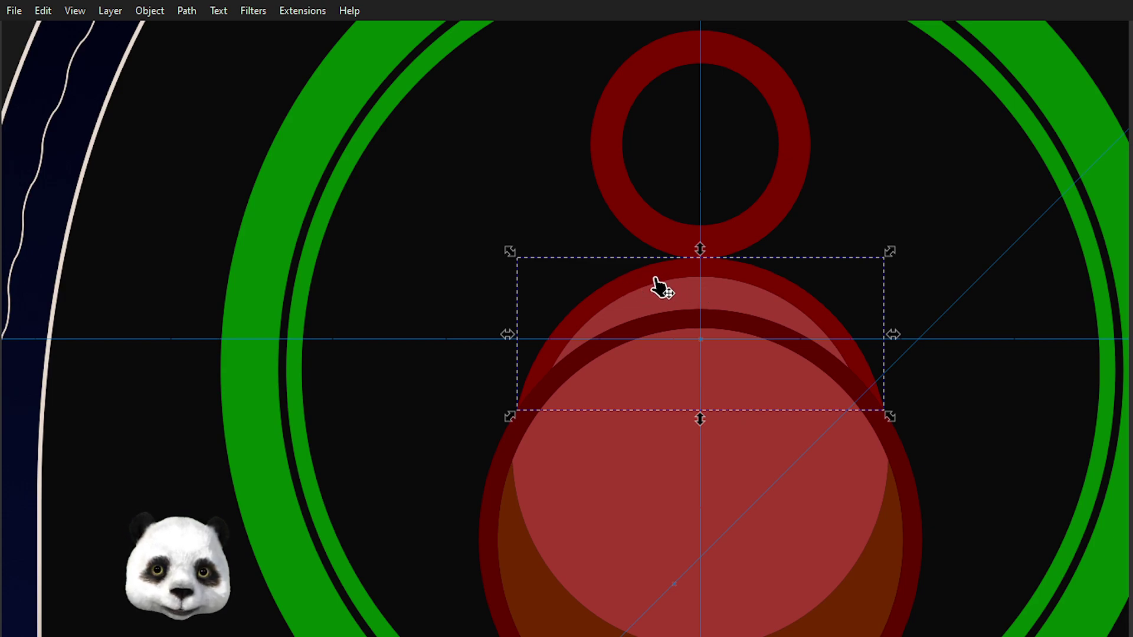
drag(654, 284, 629, 231)
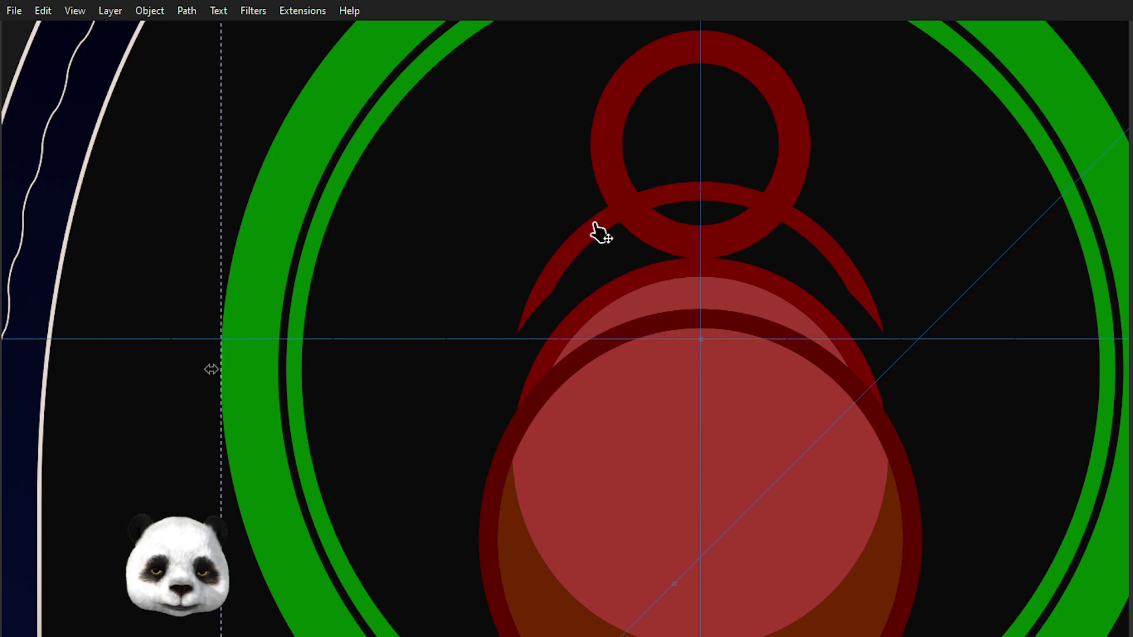
click(588, 255)
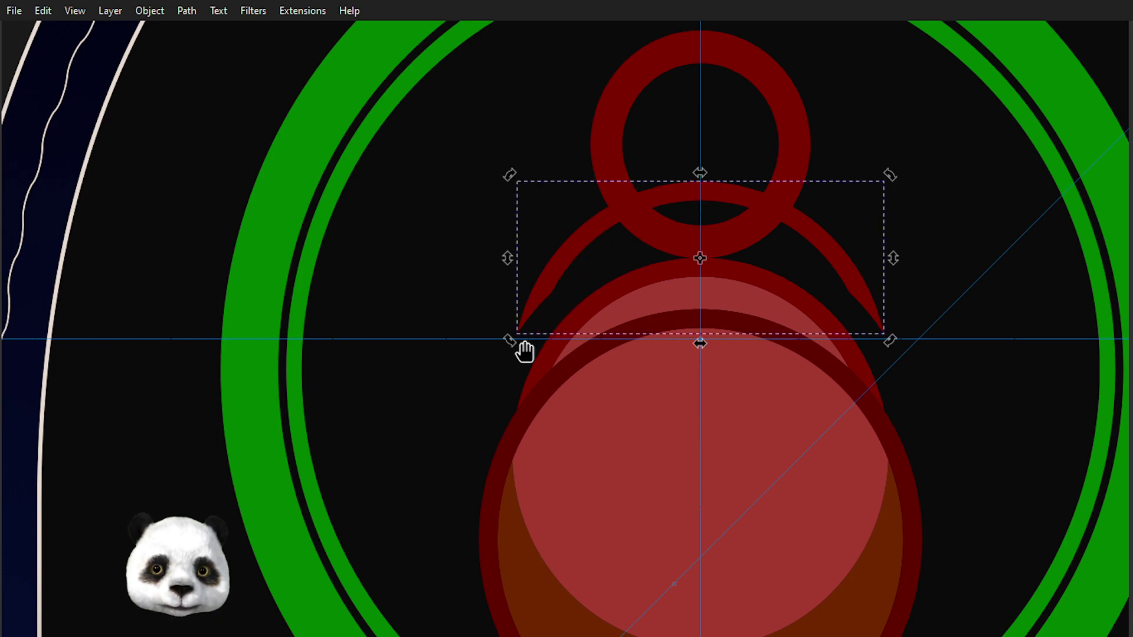
mouse_move(510, 343)
mouse_down()
mouse_move(661, 399)
mouse_move(1002, 473)
mouse_up()
mouse_move(918, 455)
mouse_down()
mouse_move(538, 314)
mouse_move(503, 340)
mouse_up()
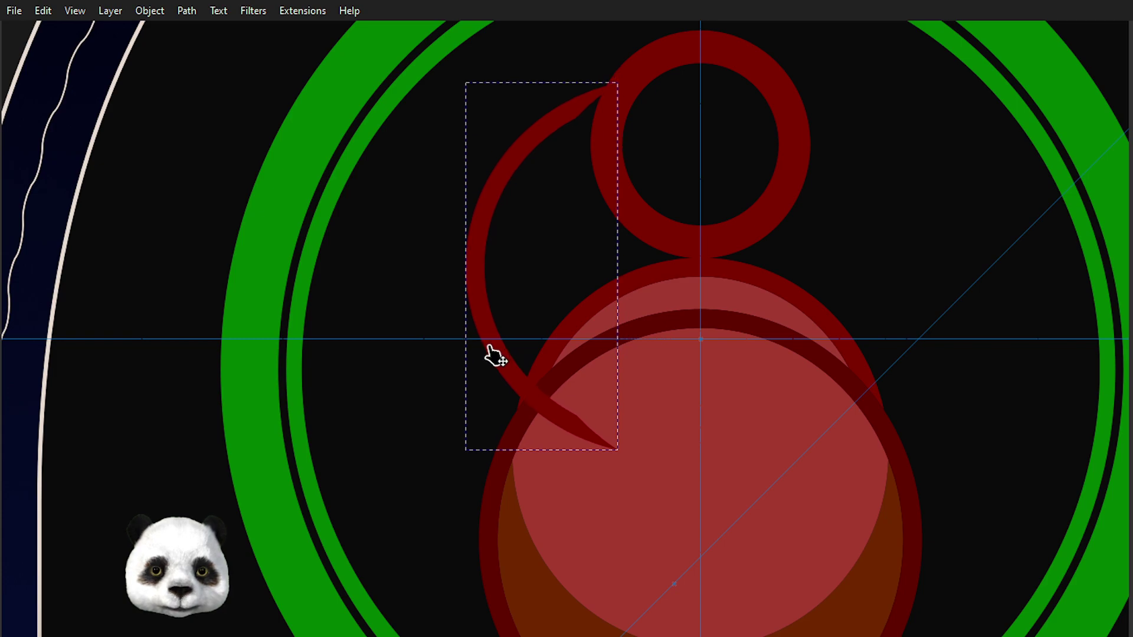
- Reposition and rotate the curved red horn beside the upper ring
drag(503, 340, 562, 360)
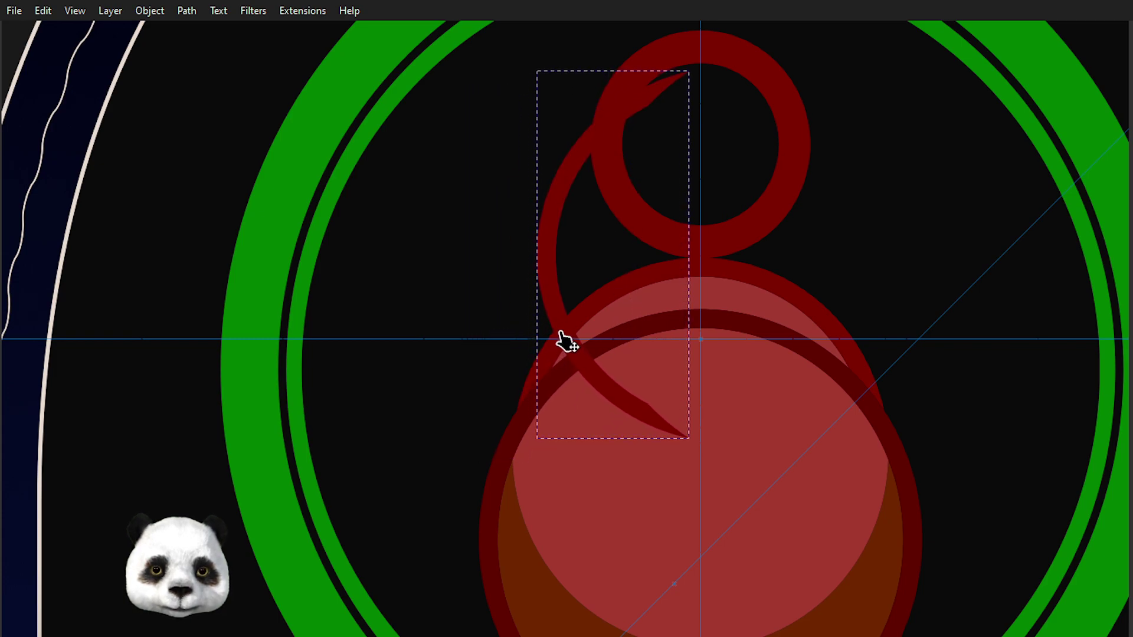
drag(560, 337, 562, 338)
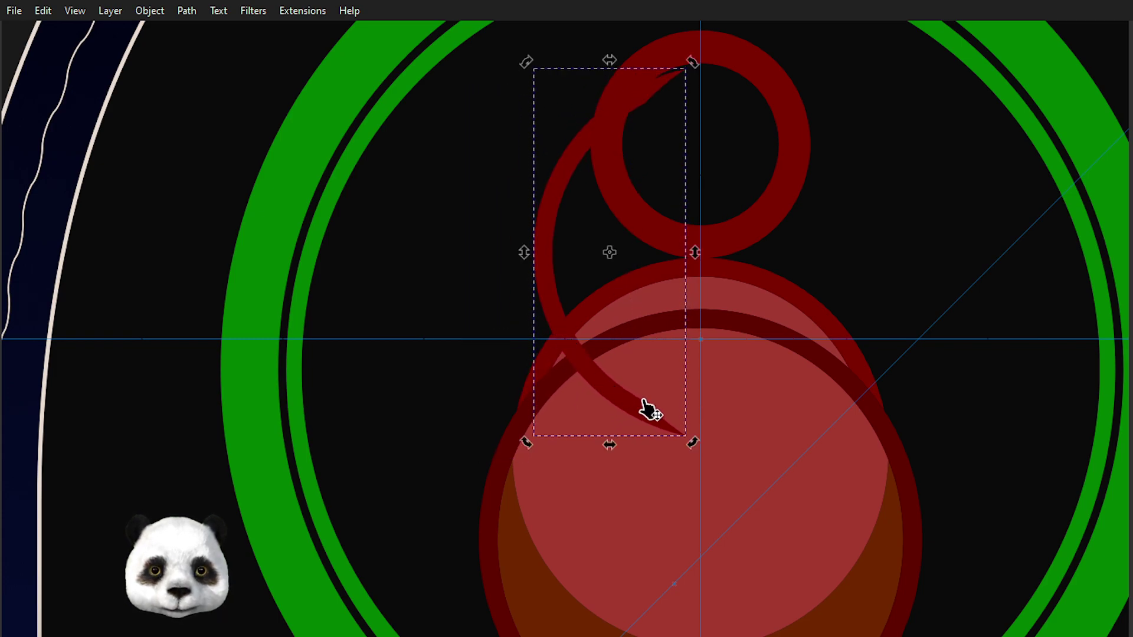
drag(696, 448, 688, 417)
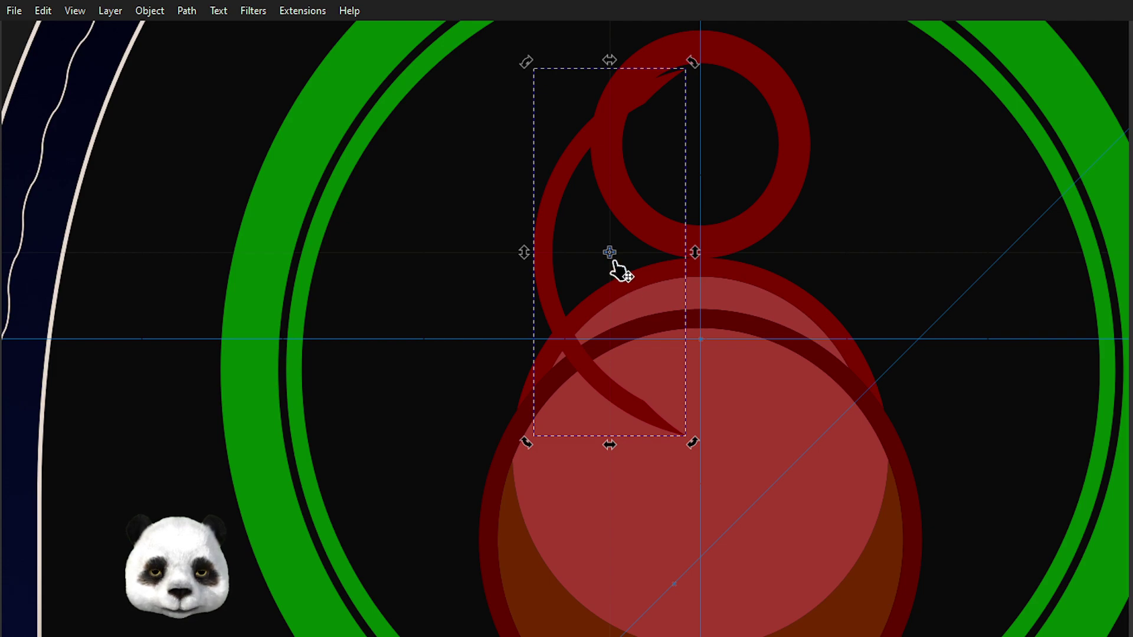
mouse_move(700, 448)
mouse_down()
mouse_move(731, 415)
mouse_move(658, 397)
mouse_up()
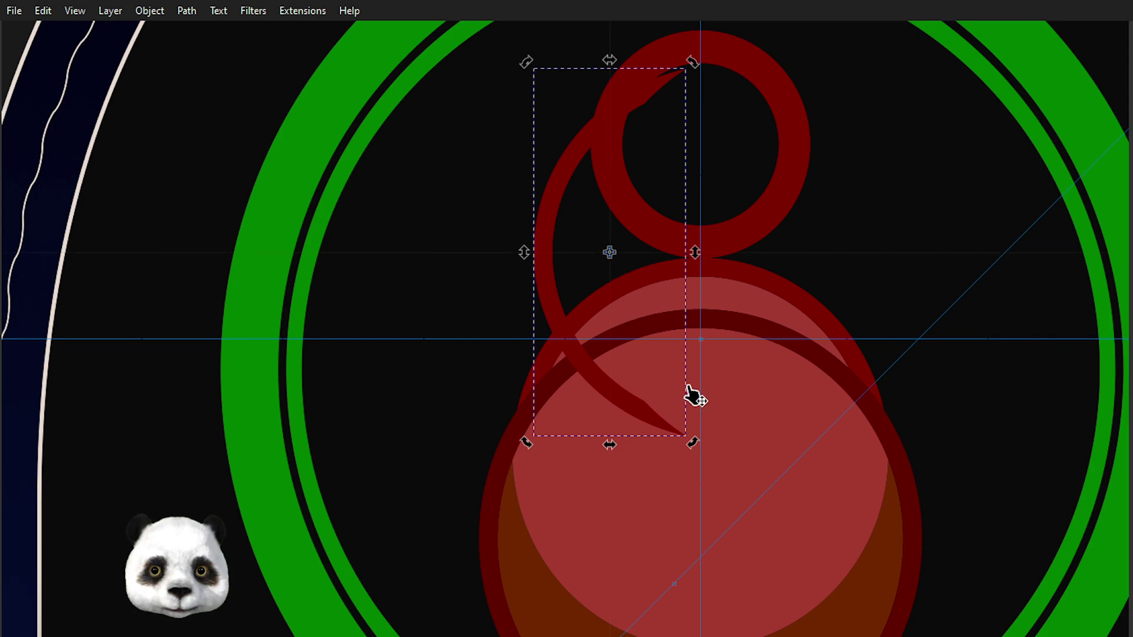
mouse_move(700, 452)
mouse_down()
mouse_move(748, 399)
mouse_move(791, 378)
mouse_up()
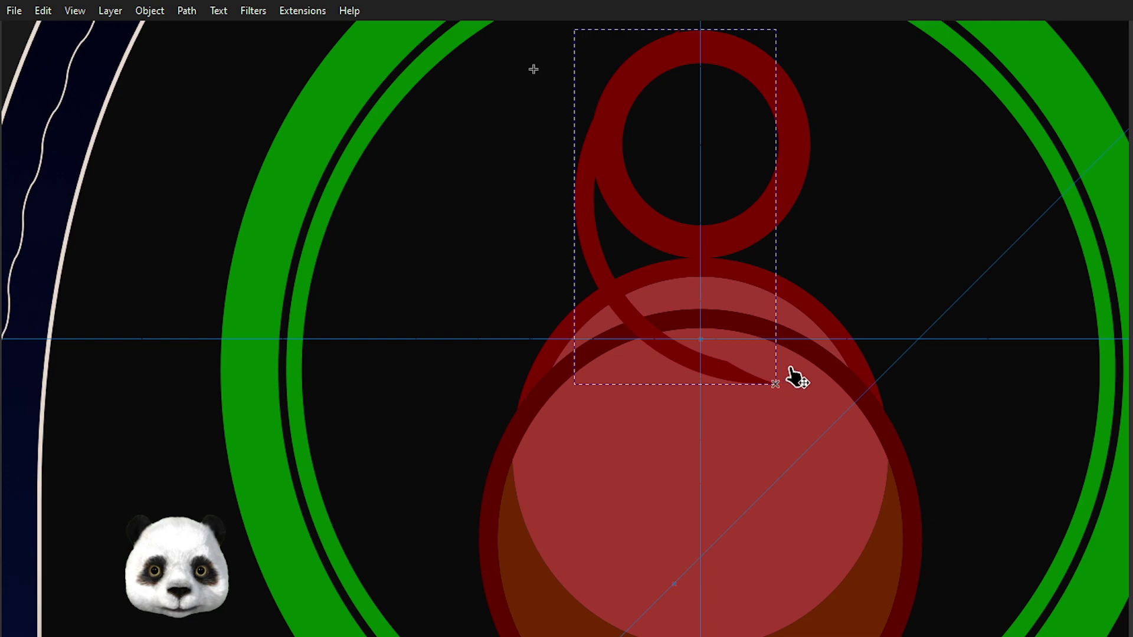
drag(650, 338, 565, 392)
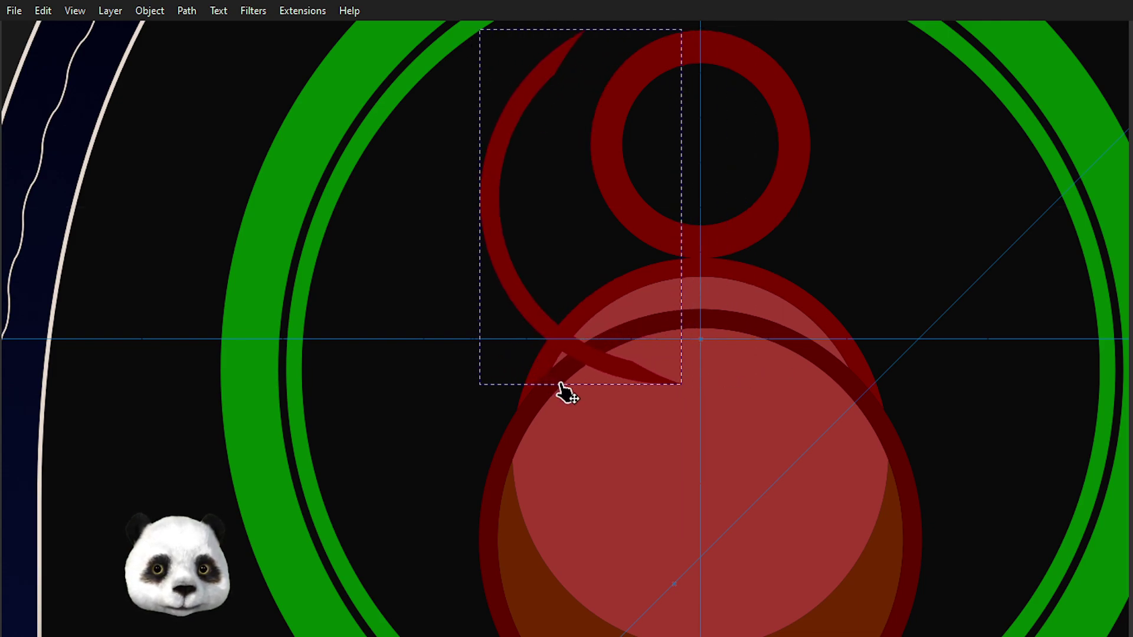
- Nudge the horn into its final spot sweeping into the bell and deselect it
key(Right)
key(Right)
key(Down)
key(Down)
key(Down)
key(Up)
key(Up)
key(Up)
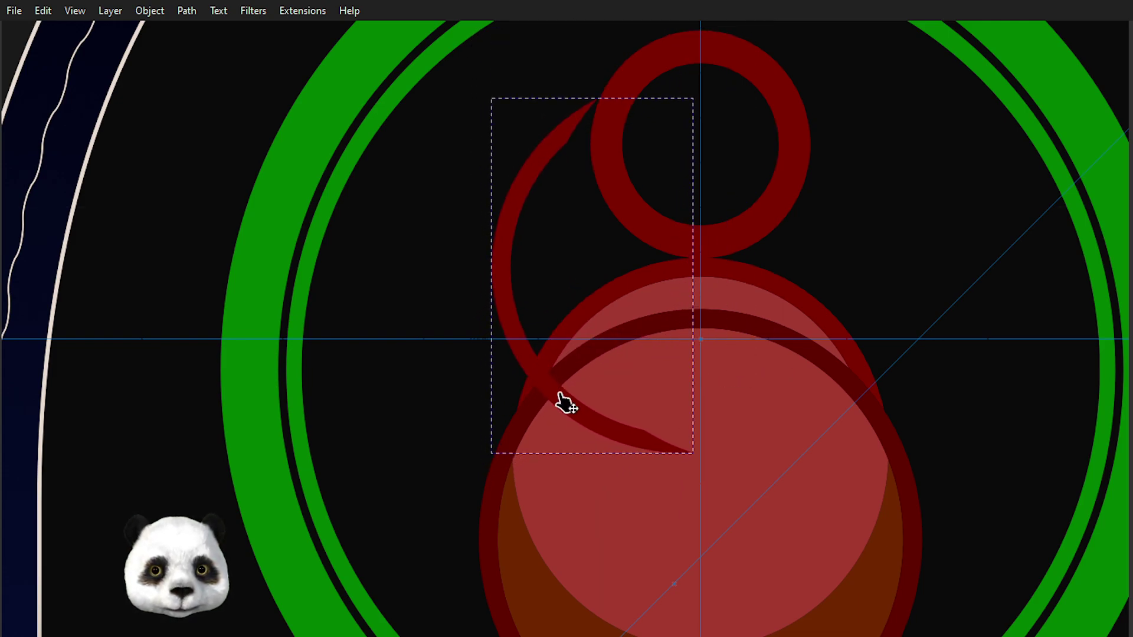
drag(561, 396, 561, 389)
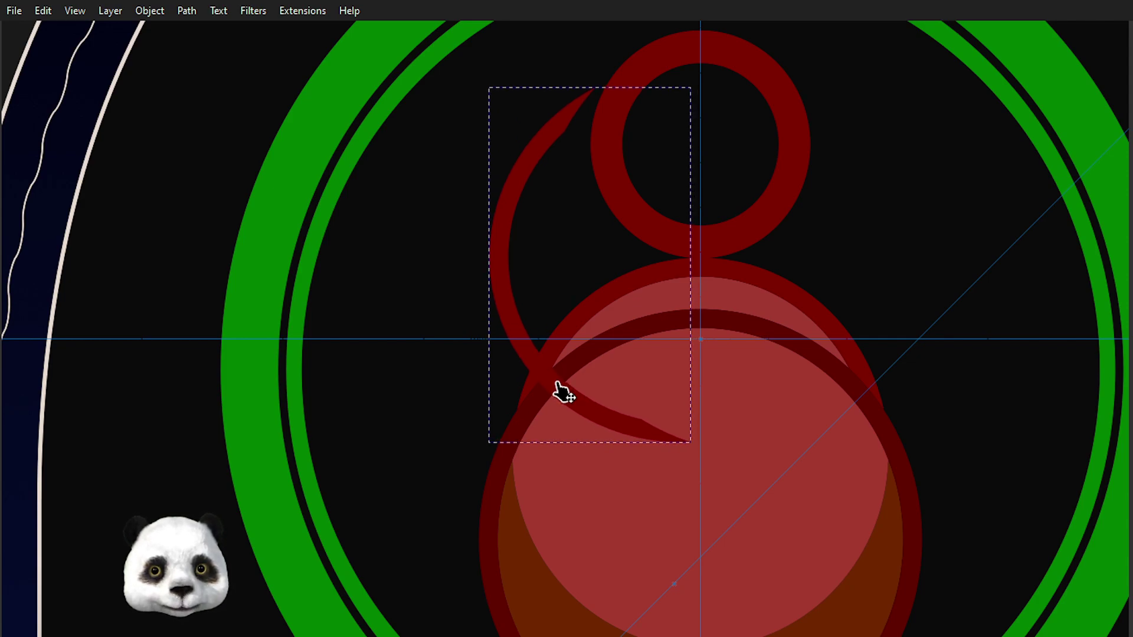
drag(560, 389, 561, 390)
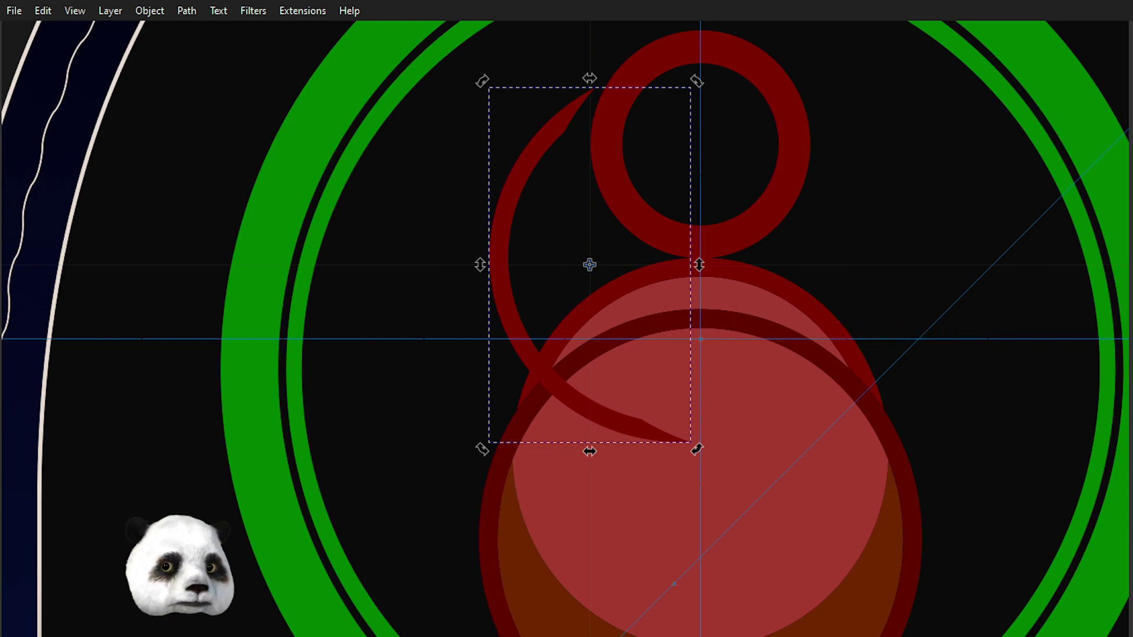
key(Escape)
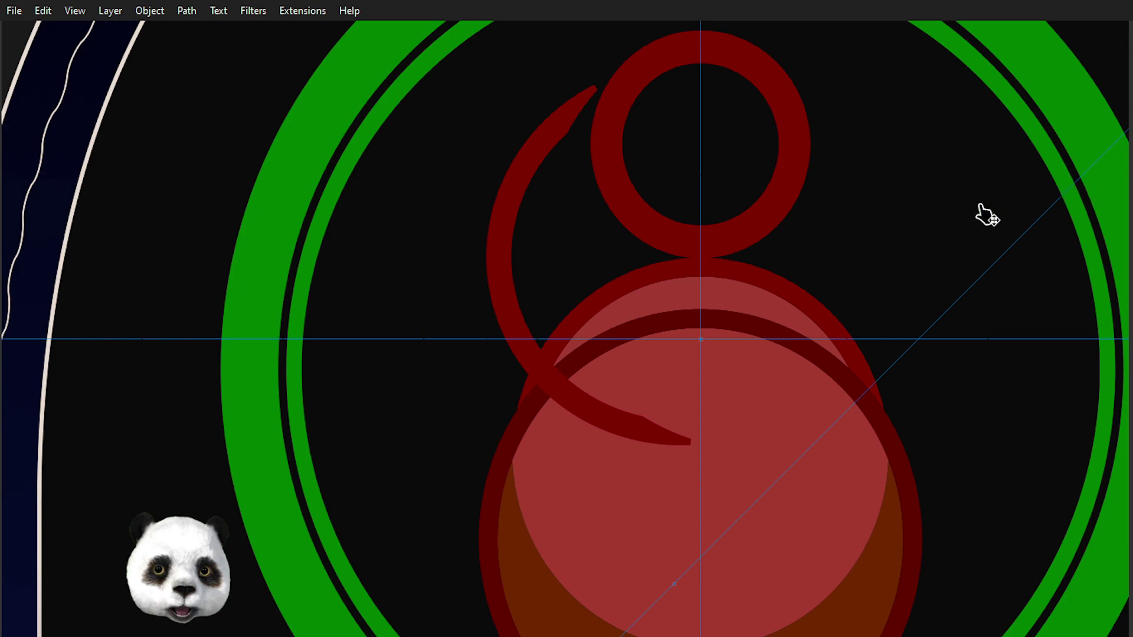
scroll(859, 235, up, 3)
scroll(822, 253, right, 1)
scroll(801, 239, right, 1)
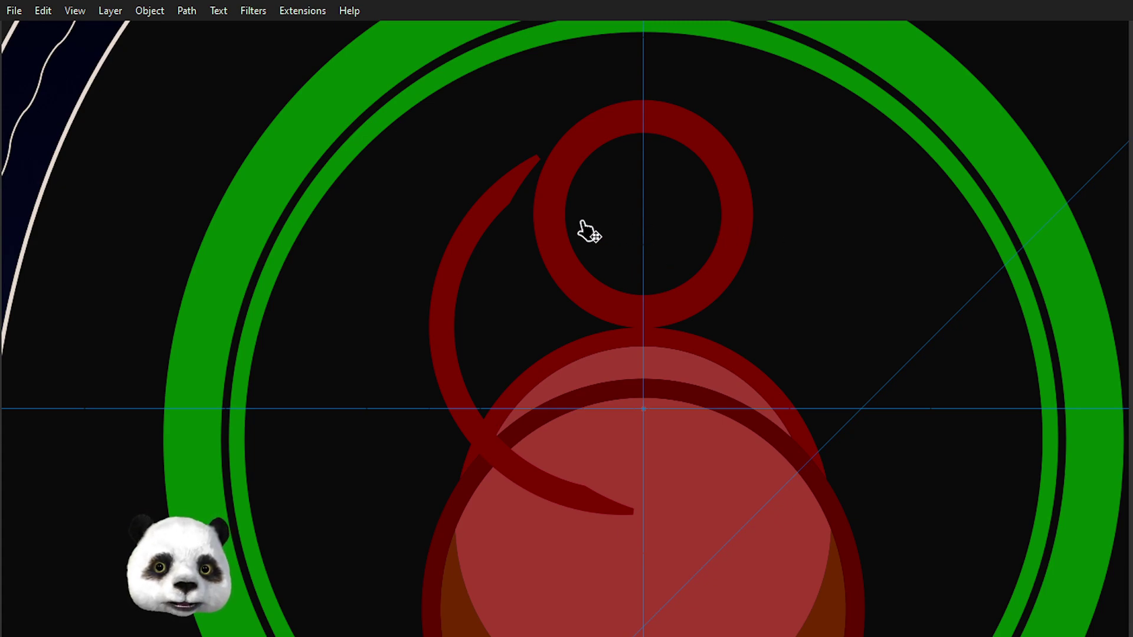
- Enlarge the small red ring and shape-build the left arc with the bell's top arch strip
click(556, 233)
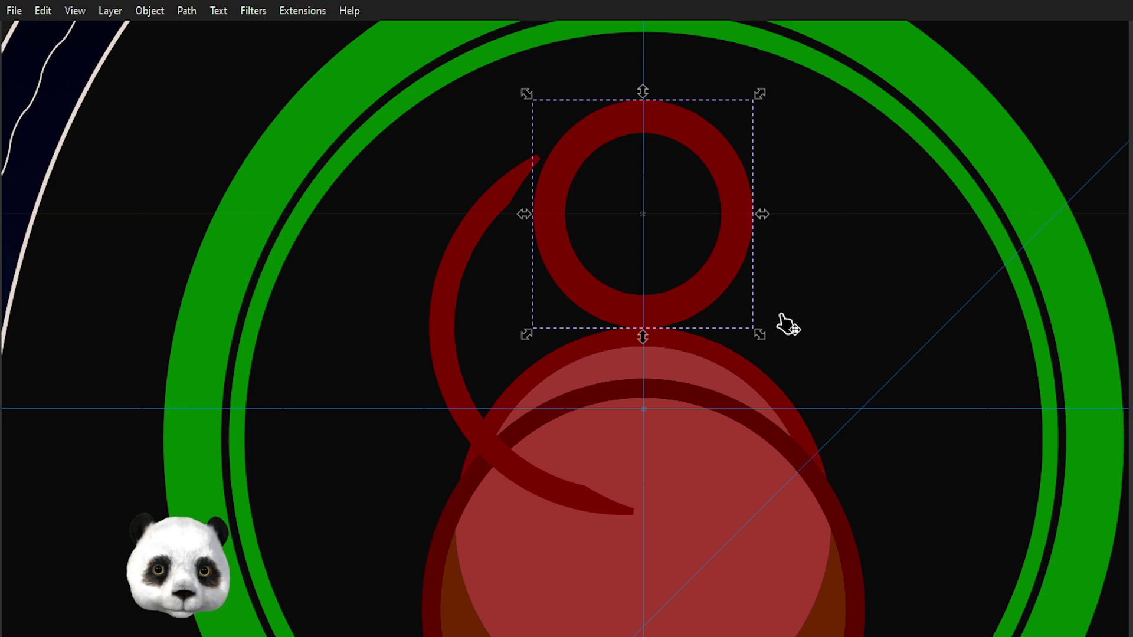
drag(759, 340, 830, 394)
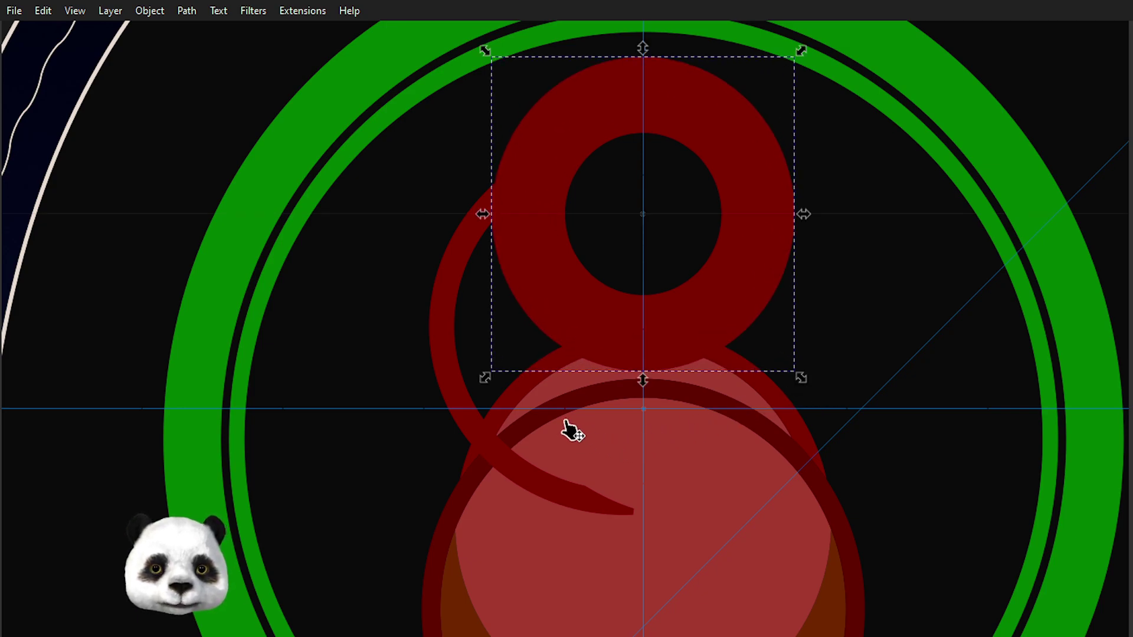
shift+click(505, 409)
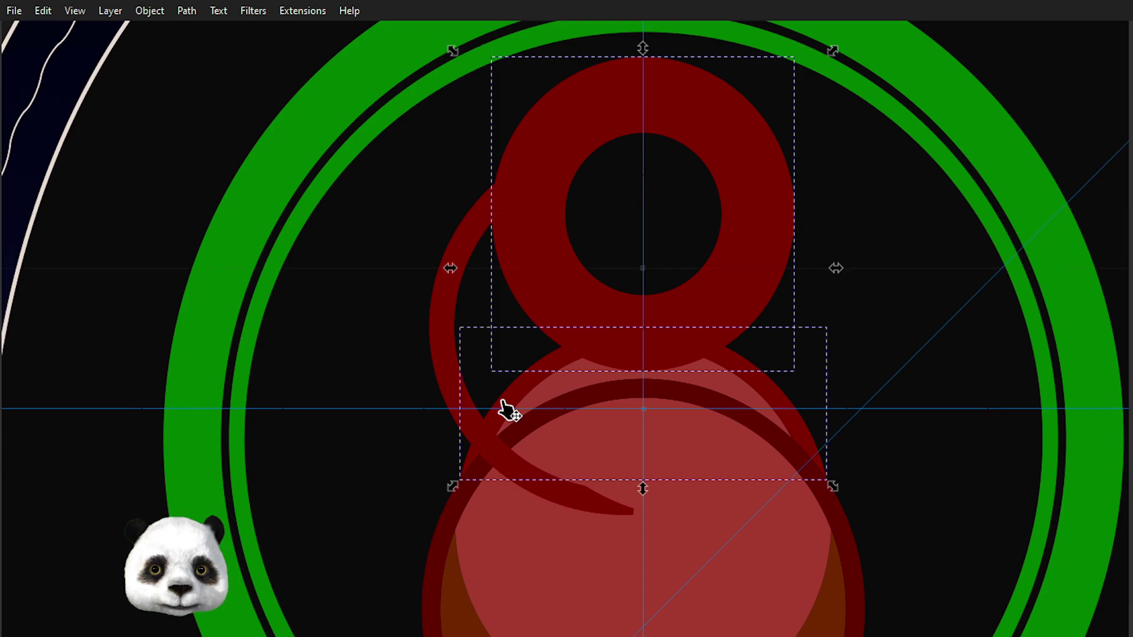
shift+click(445, 322)
key(x)
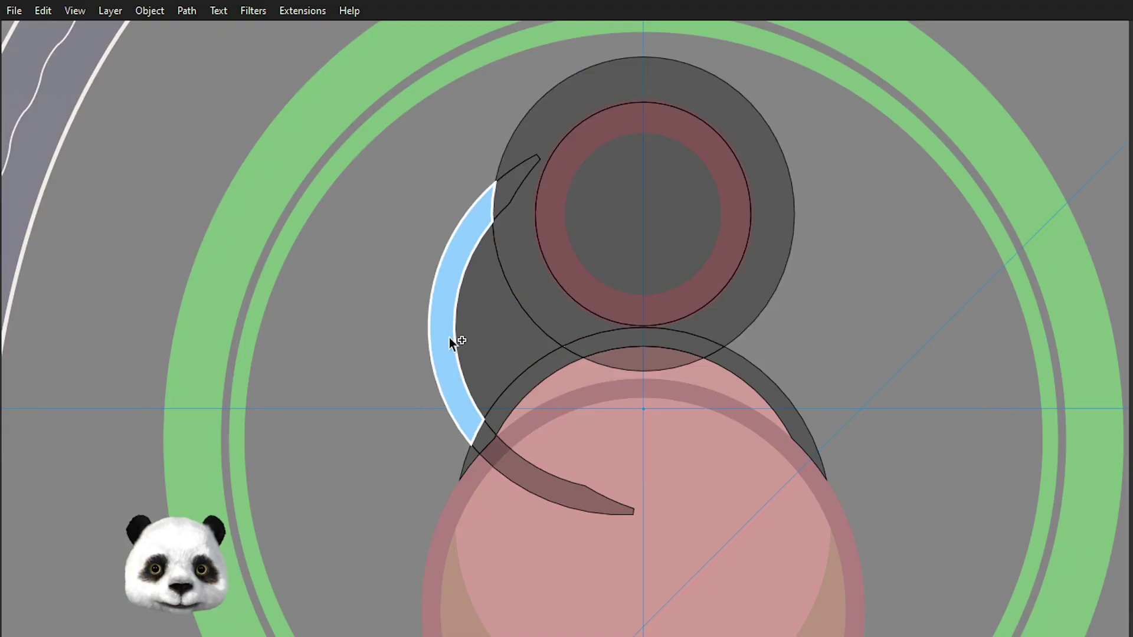
click(448, 338)
mouse_move(470, 457)
mouse_down()
mouse_move(576, 363)
mouse_move(726, 364)
mouse_move(644, 373)
mouse_up()
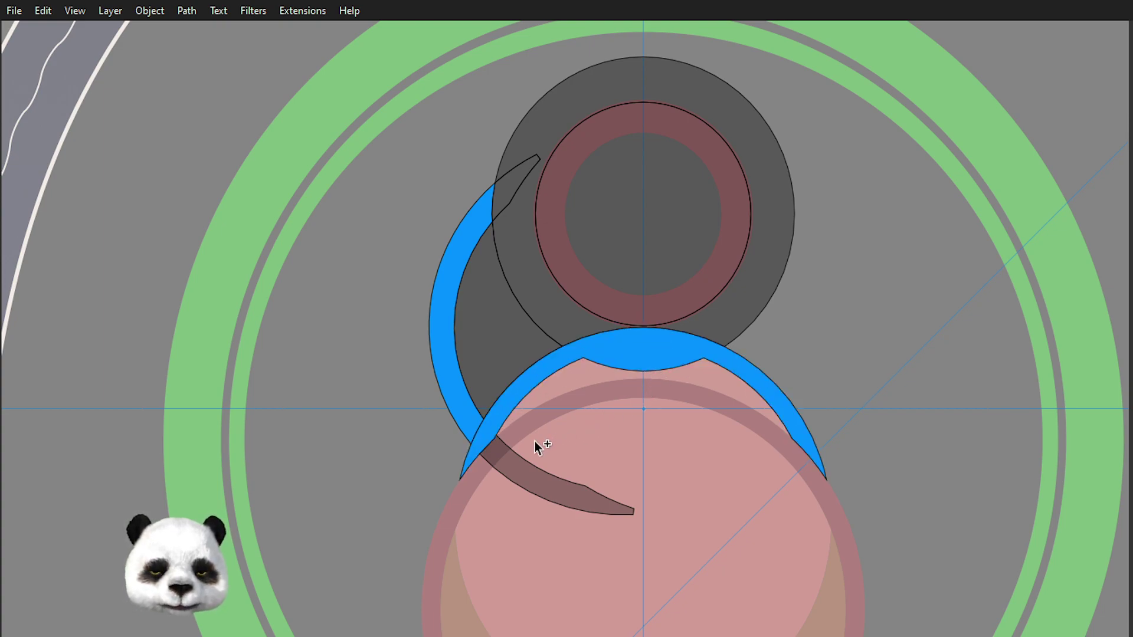
key(Return)
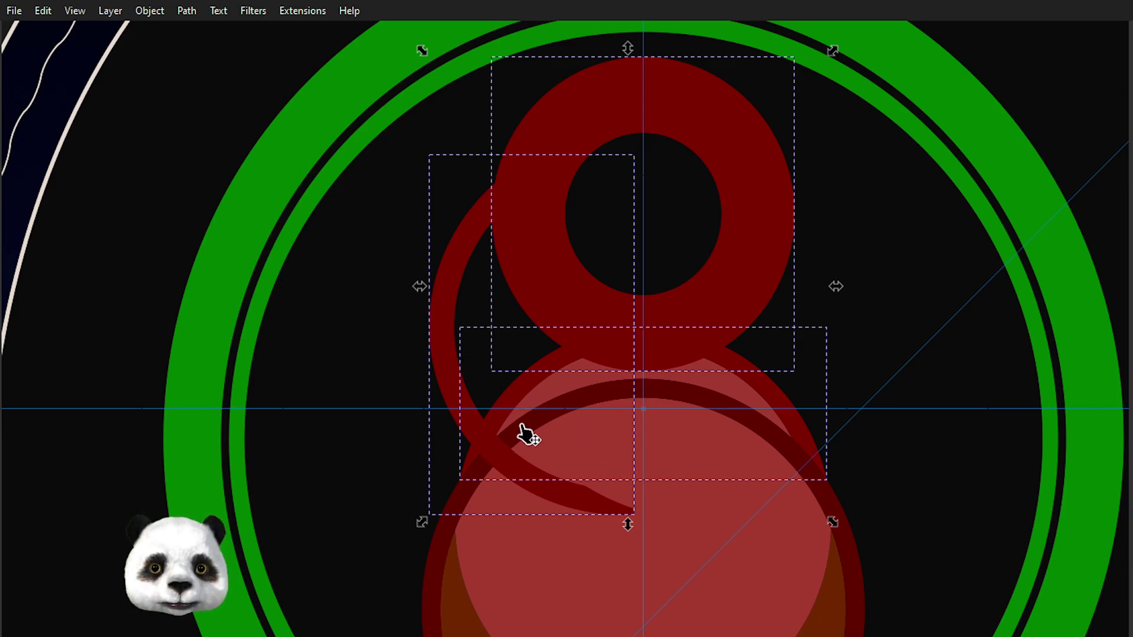
- Trim the left arc against the red ring, keeping only the part outside the ring
click(360, 326)
click(538, 273)
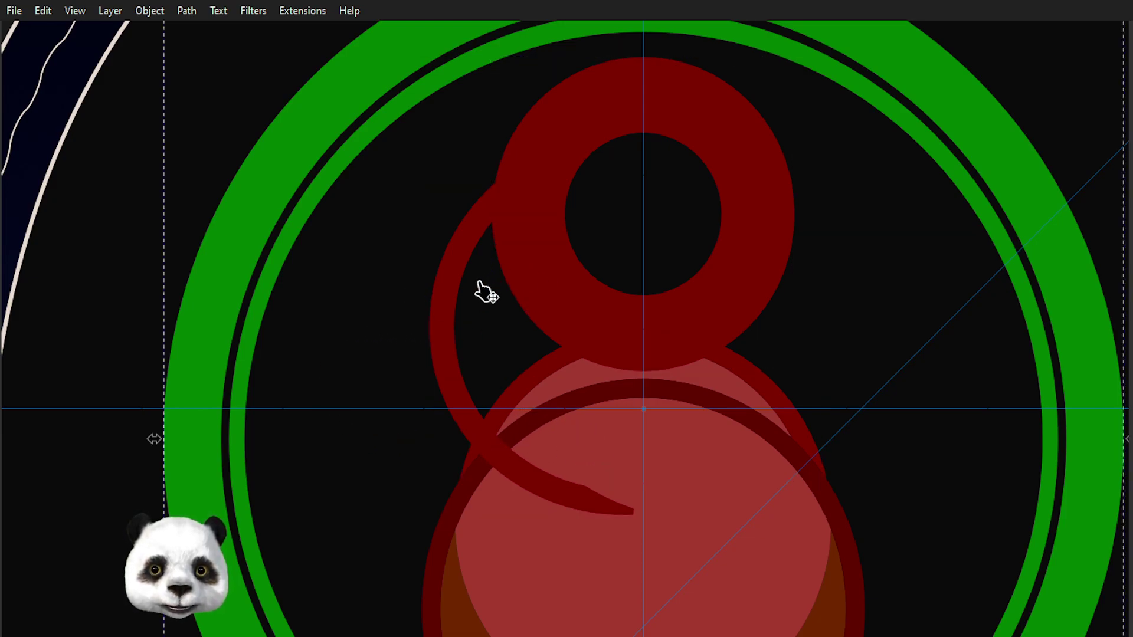
click(542, 254)
shift+click(456, 299)
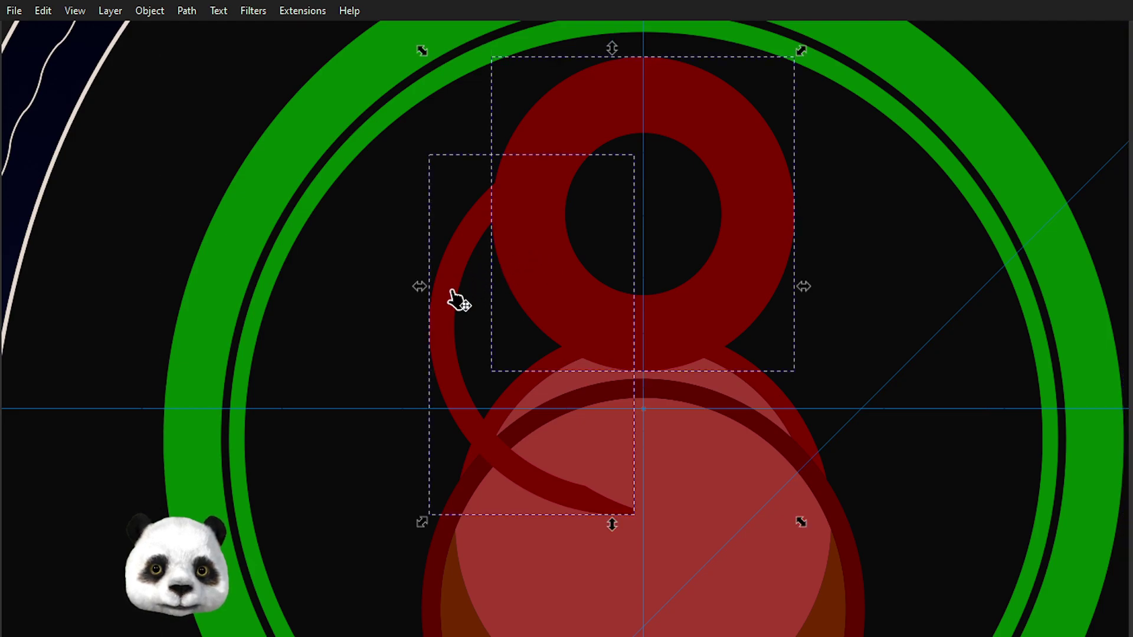
key(x)
click(449, 260)
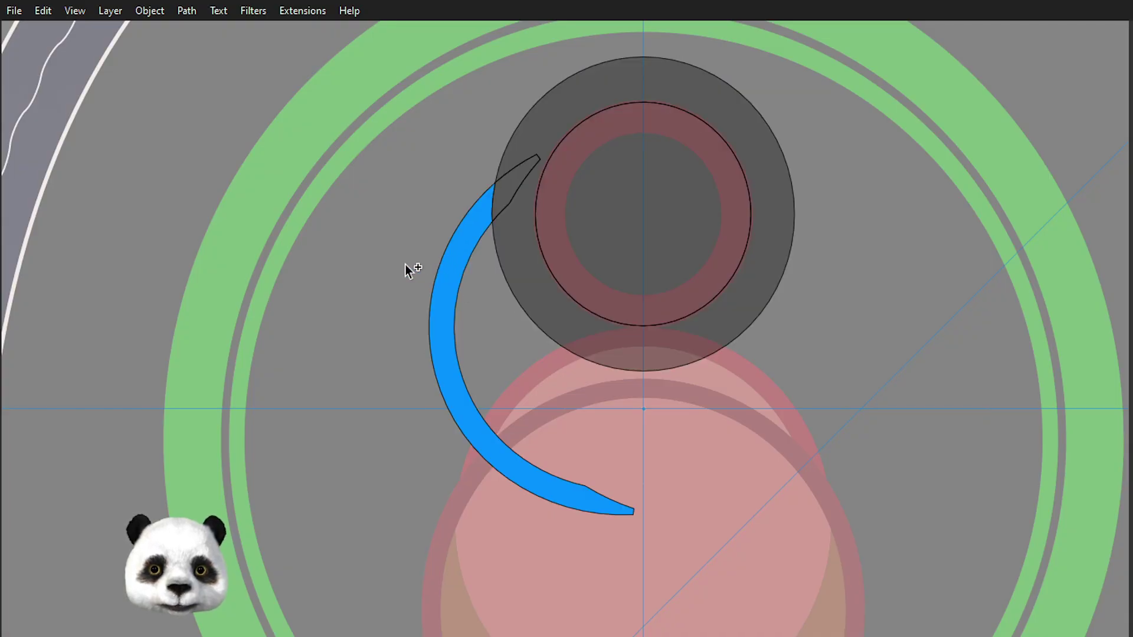
key(Return)
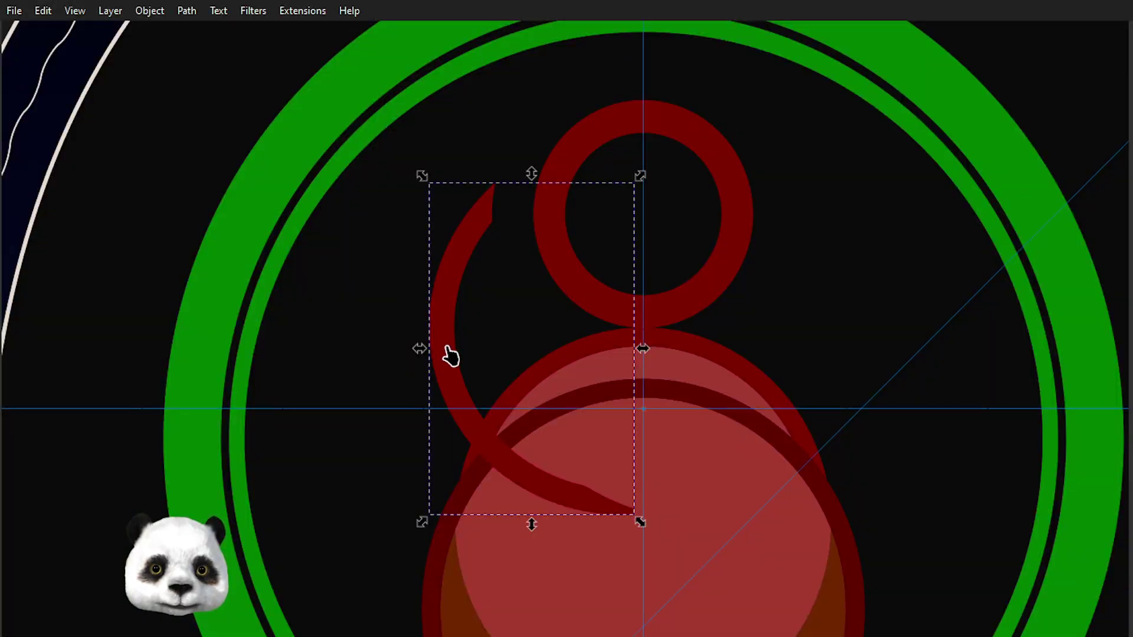
- Shape-build the left arc with the lower dark-red arc, keeping its outer piece and tip
shift+click(527, 393)
key(x)
click(460, 414)
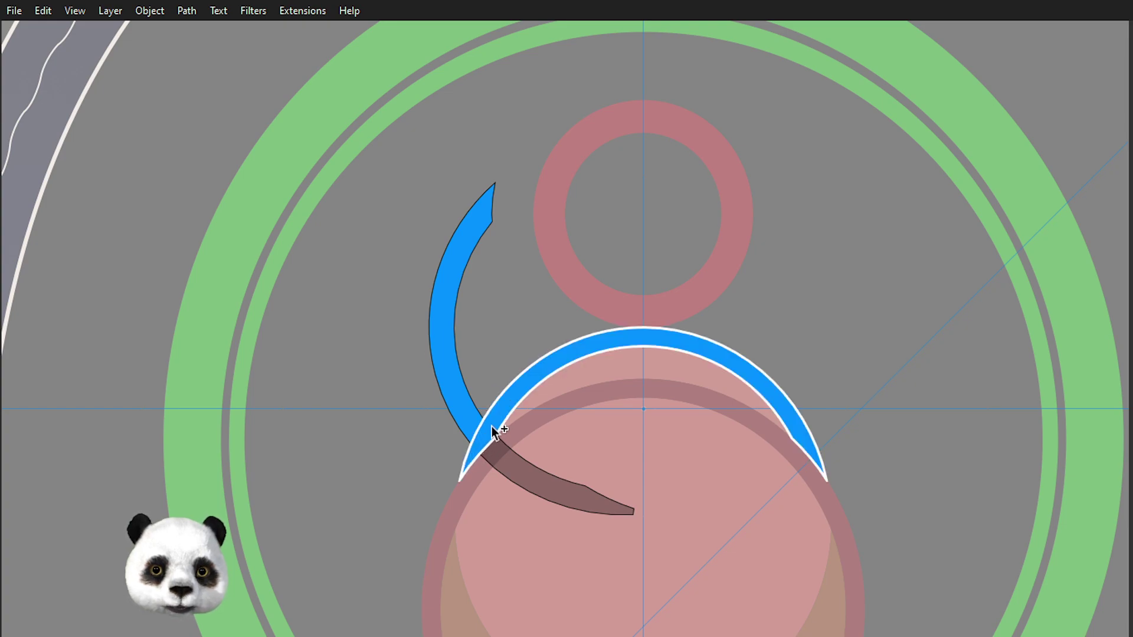
drag(473, 455, 491, 426)
key(Return)
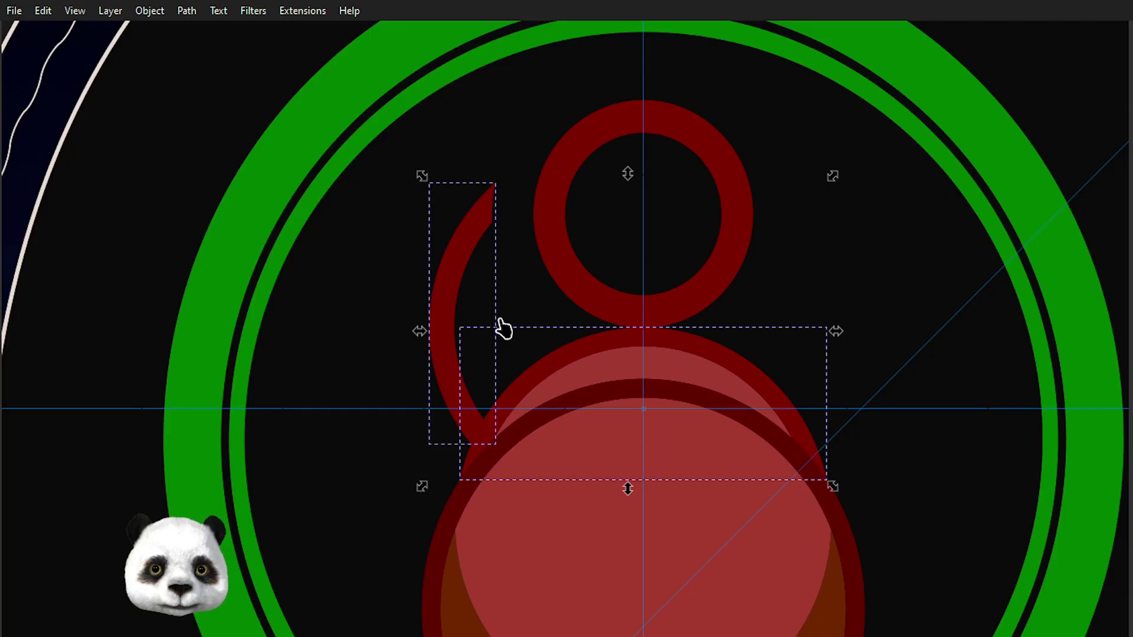
click(520, 284)
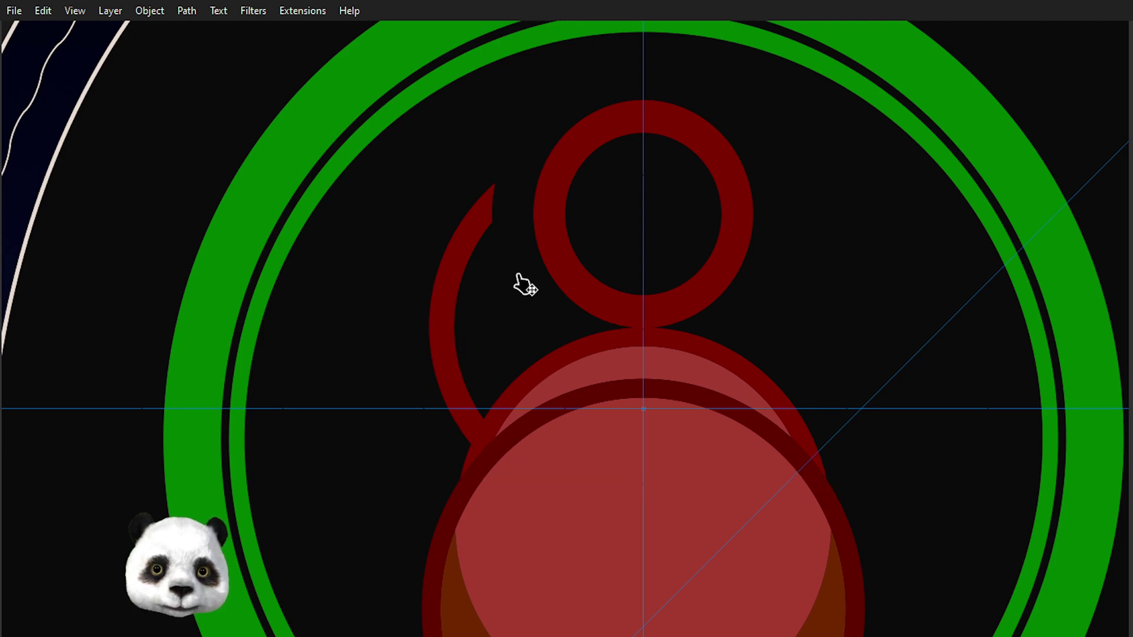
click(453, 282)
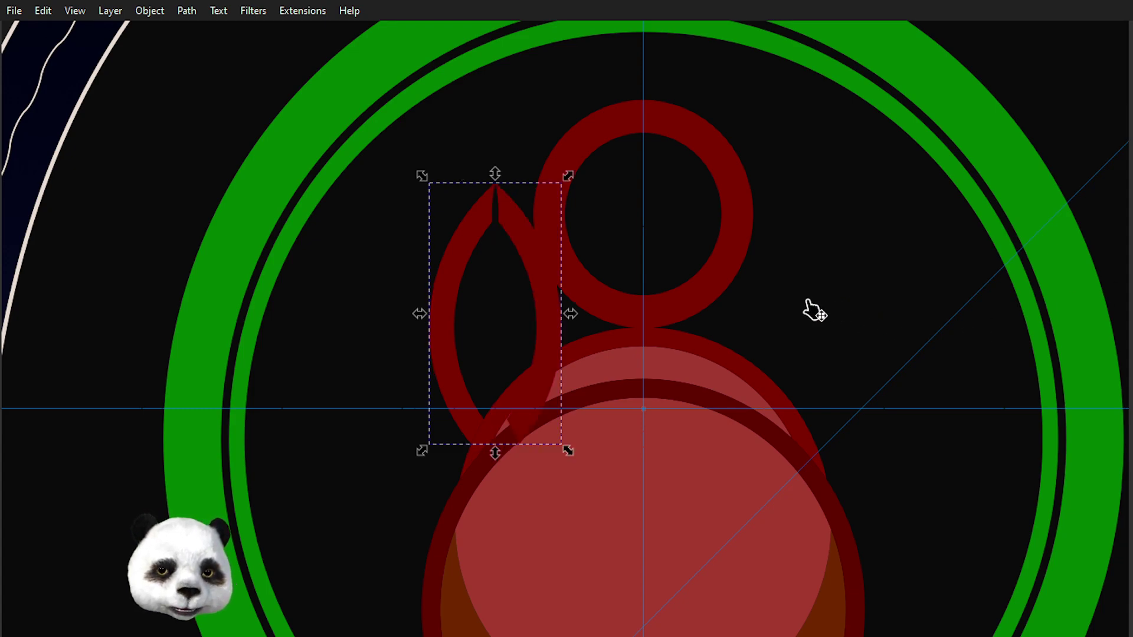
key(n)
drag(496, 315, 650, 315)
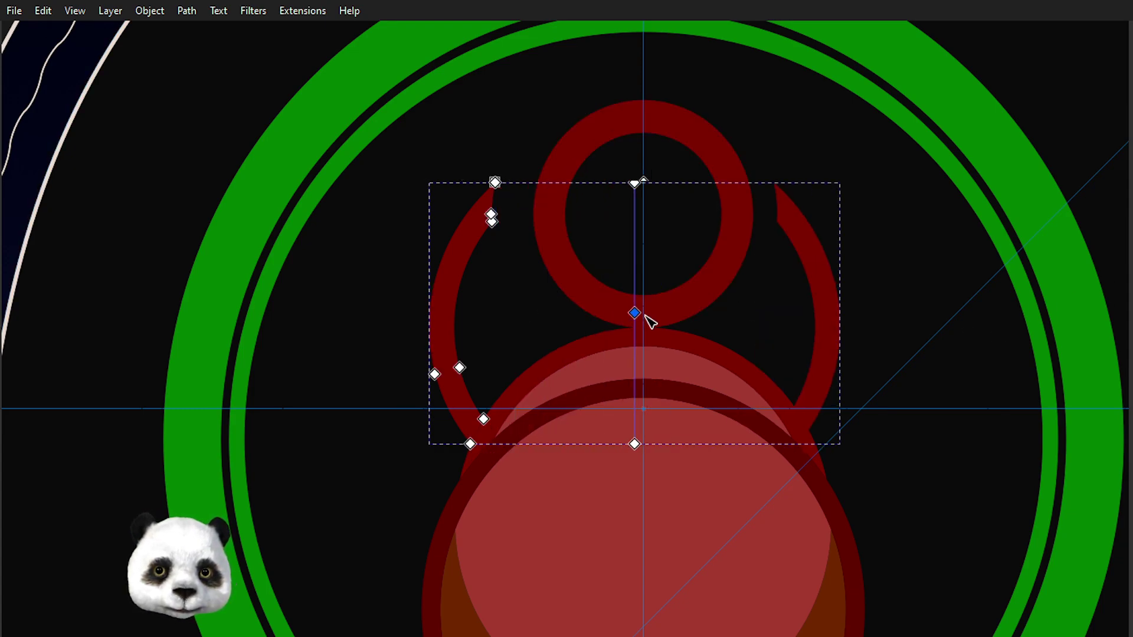
key(Escape)
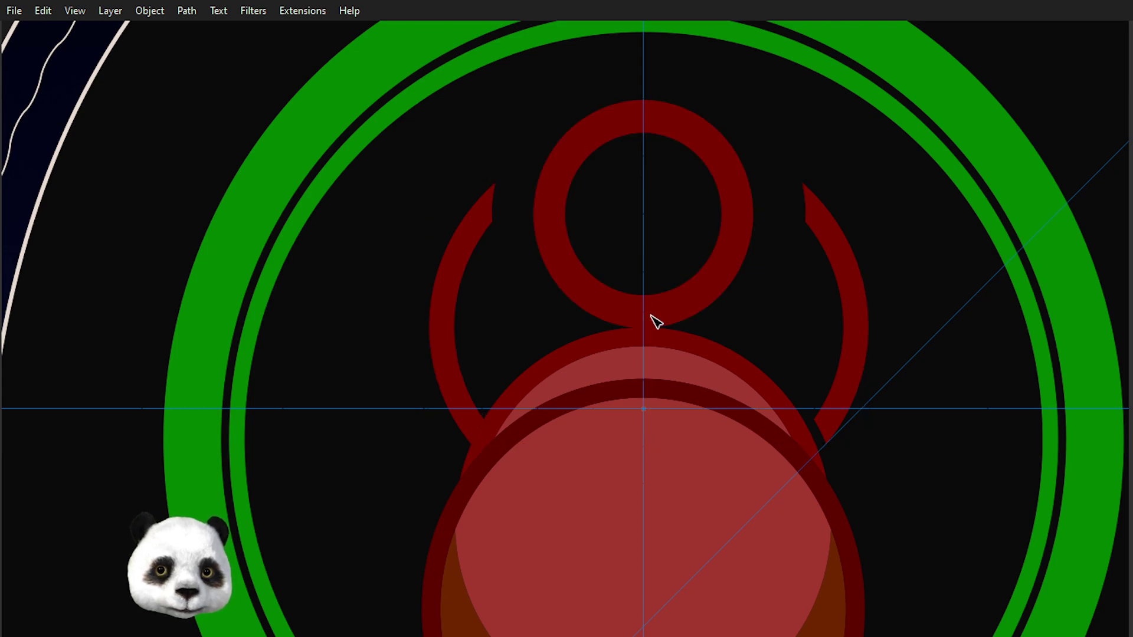
click(855, 314)
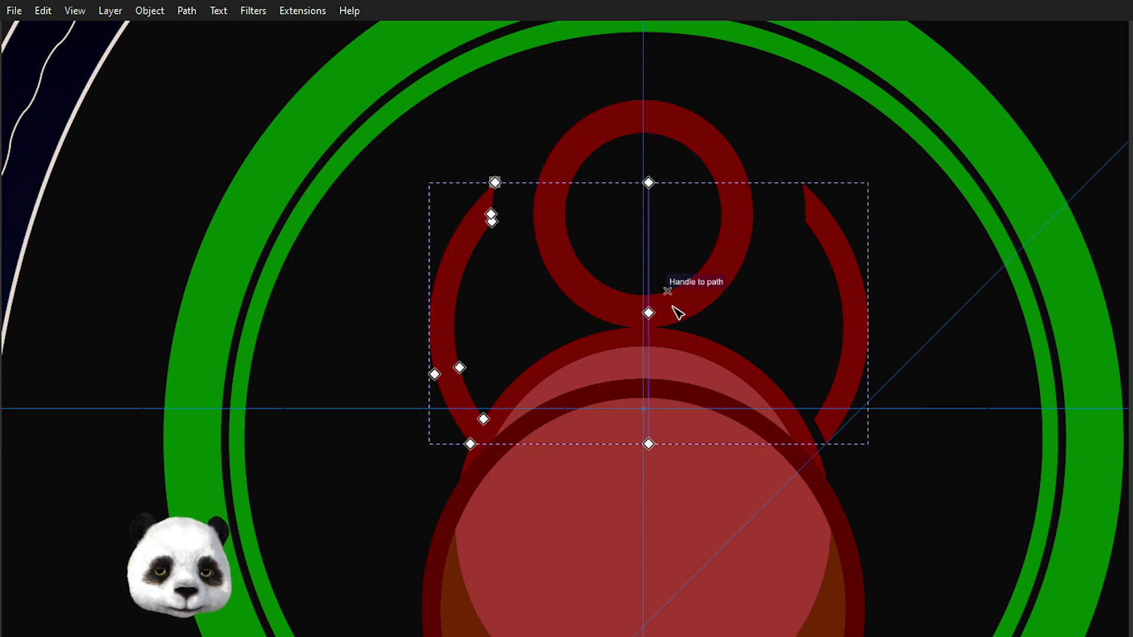
drag(649, 313, 647, 313)
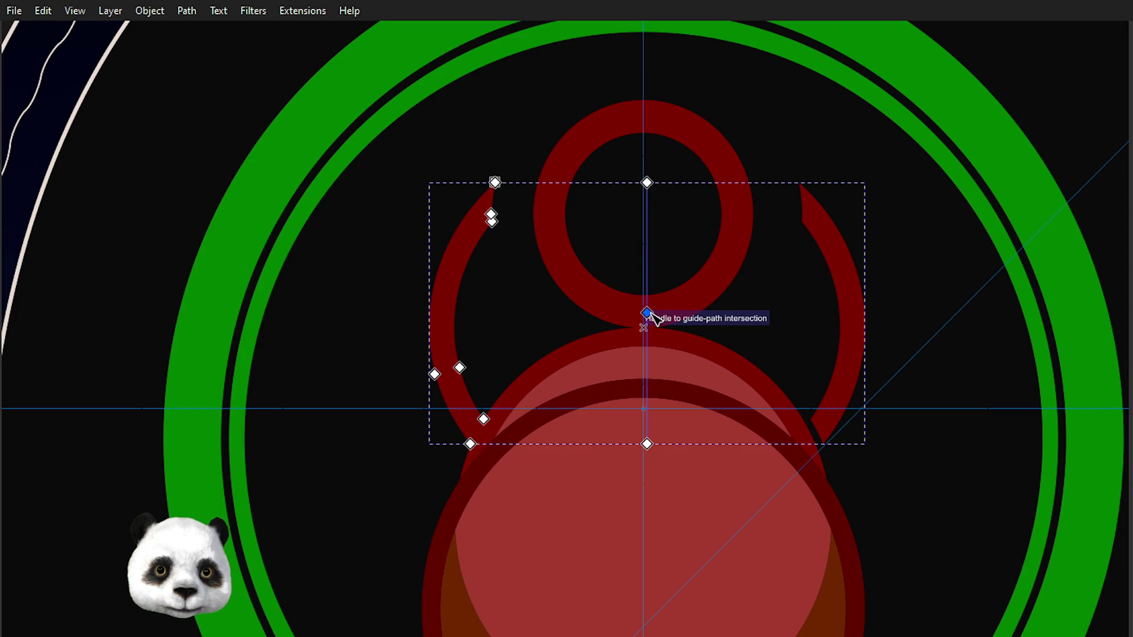
scroll(650, 313, up, 2)
scroll(651, 309, up, 1)
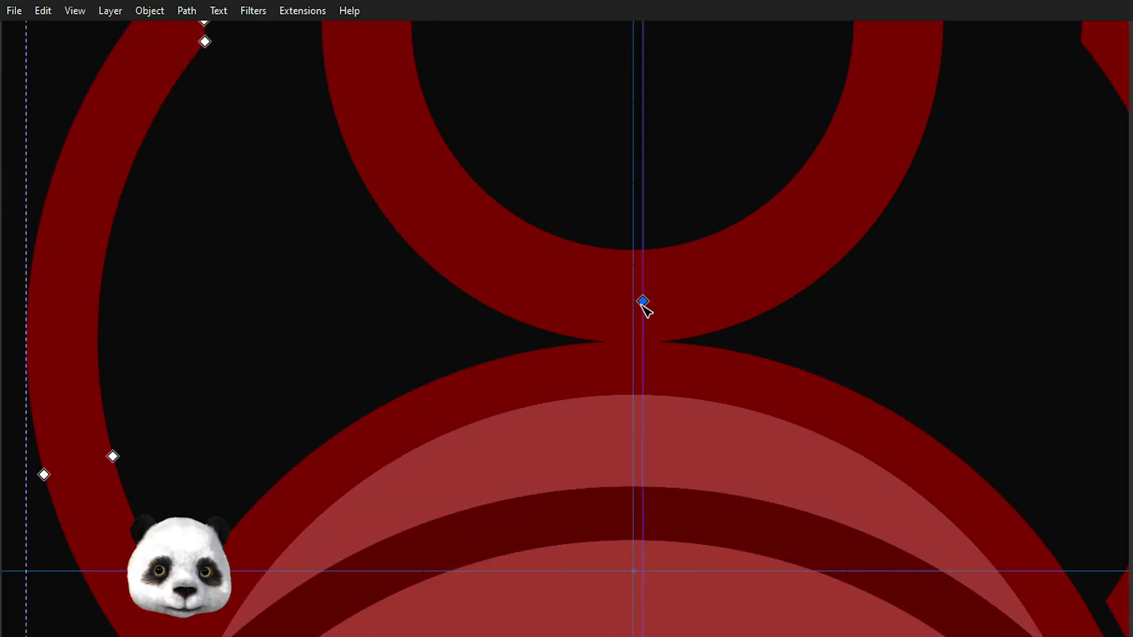
drag(643, 303, 633, 303)
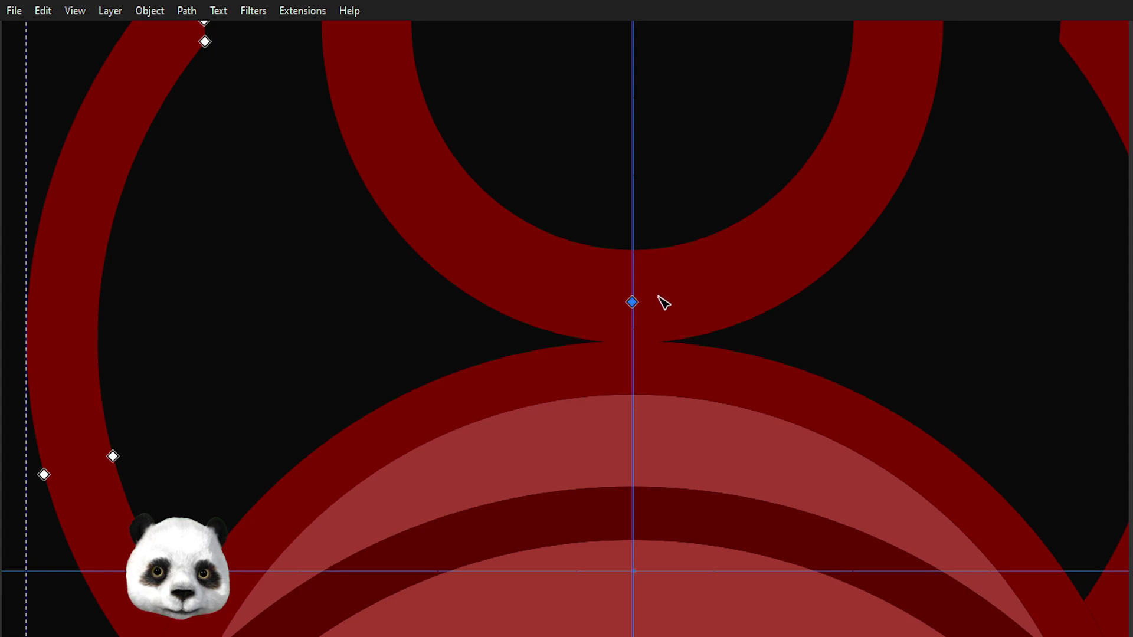
scroll(664, 302, up, 3)
scroll(636, 297, up, 3)
mouse_move(561, 264)
mouse_down()
mouse_move(592, 268)
mouse_move(574, 269)
mouse_up()
scroll(649, 263, down, 3)
scroll(708, 247, down, 2)
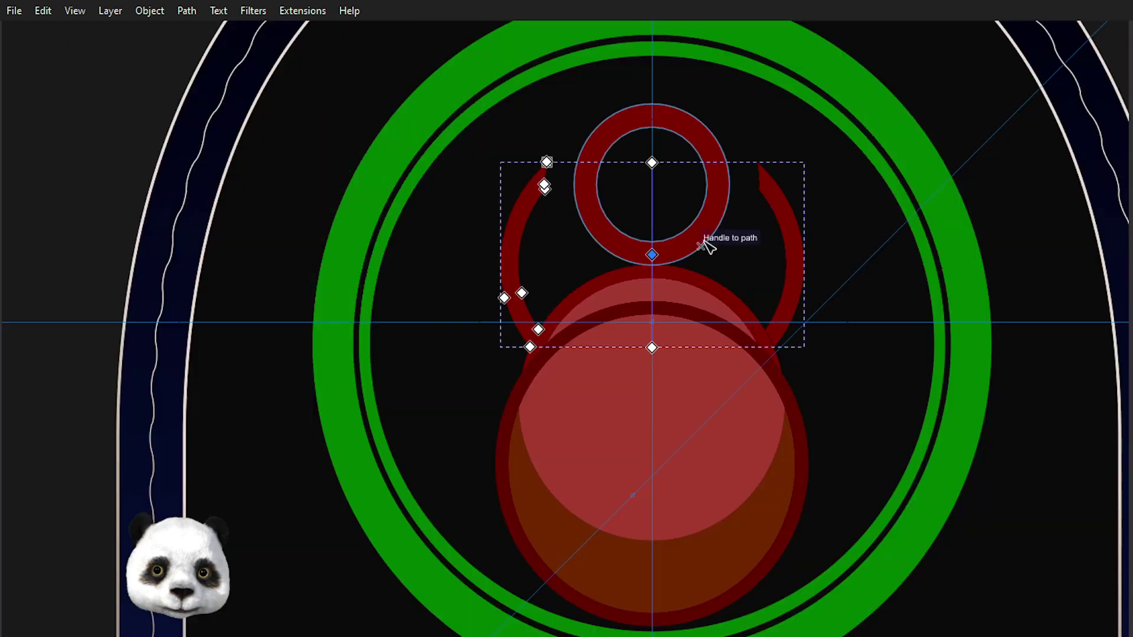
drag(814, 142, 746, 268)
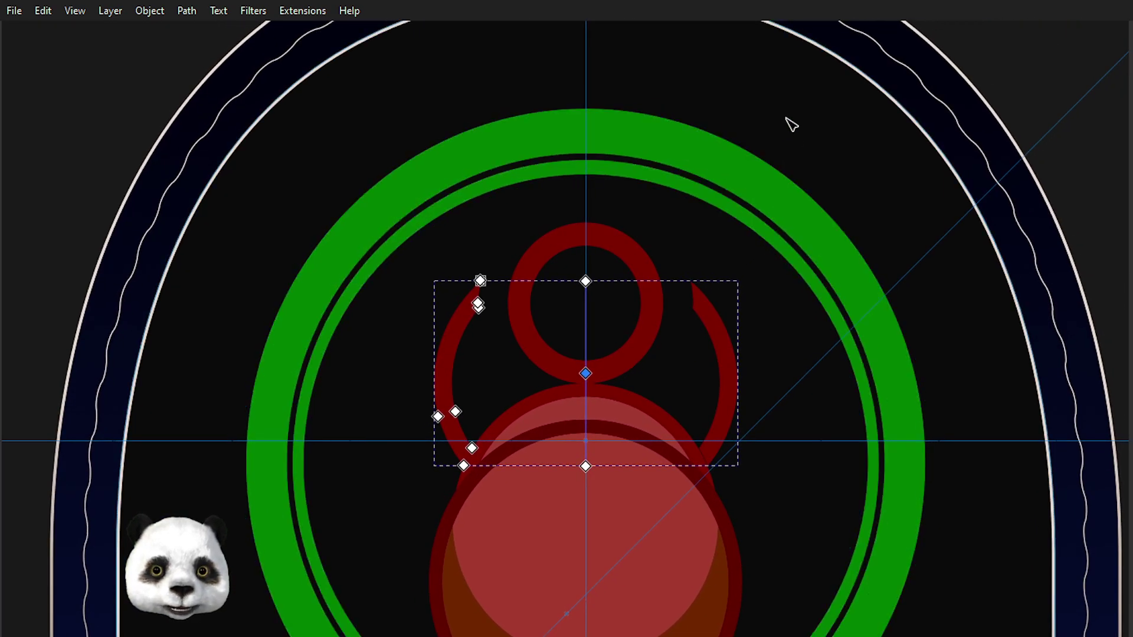
key(Escape)
scroll(649, 452, up, 3)
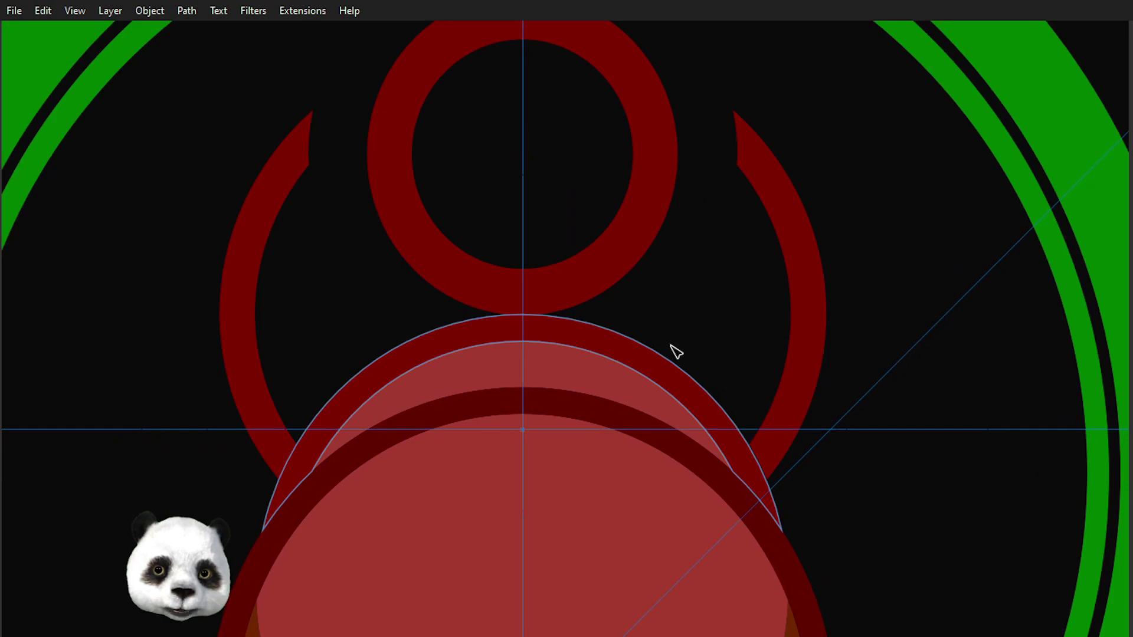
click(258, 285)
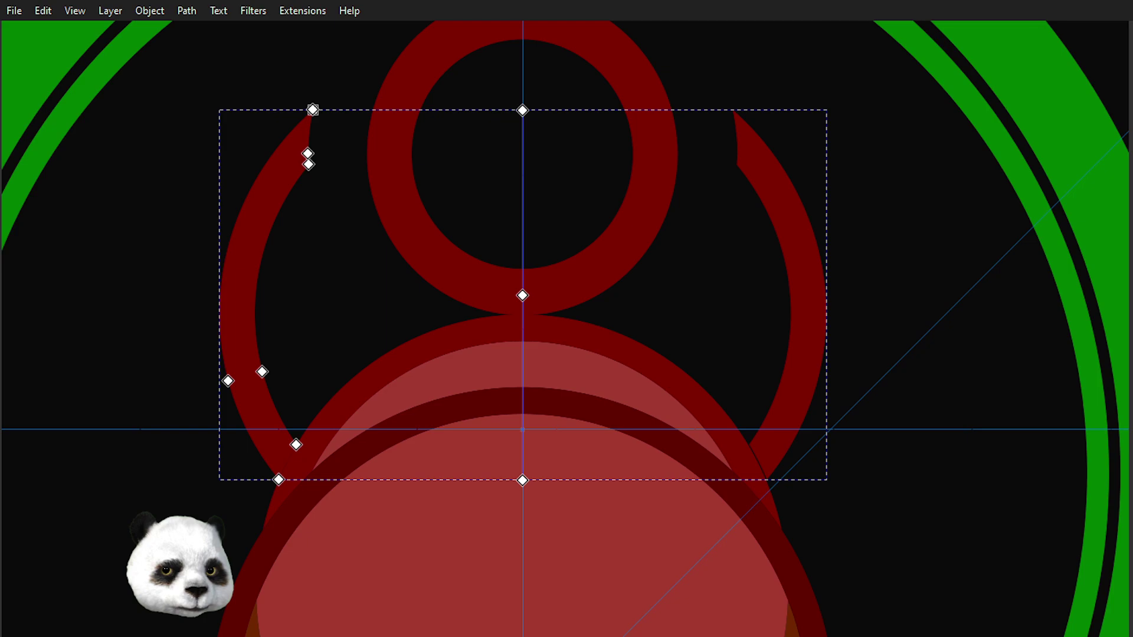
scroll(741, 501, up, 2)
scroll(741, 501, down, 2)
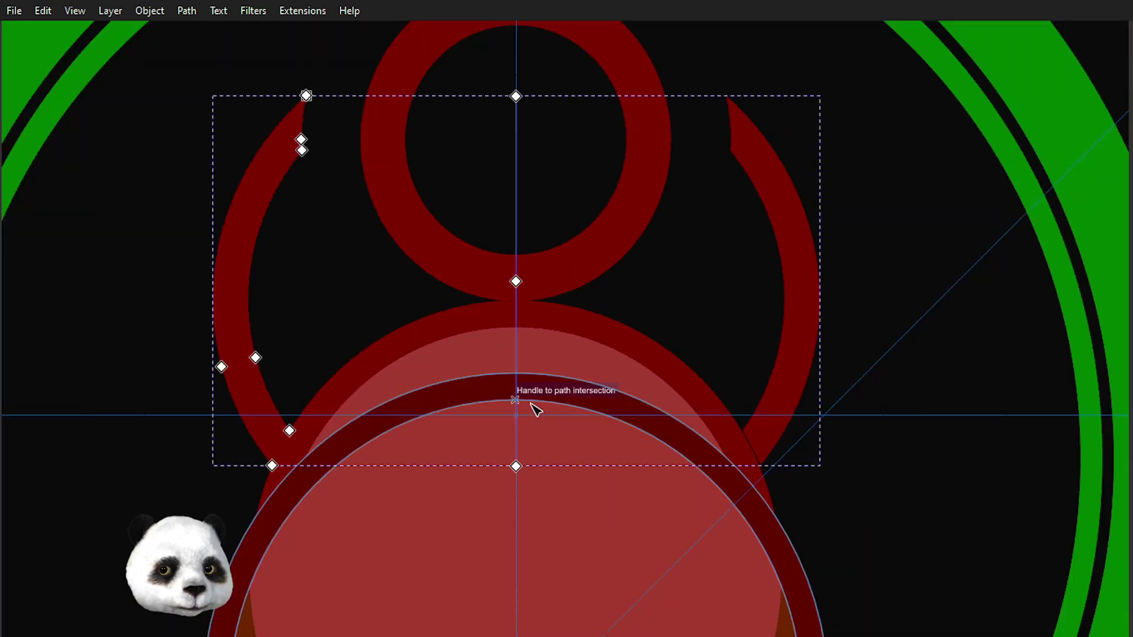
scroll(560, 404, up, 1)
scroll(670, 370, up, 1)
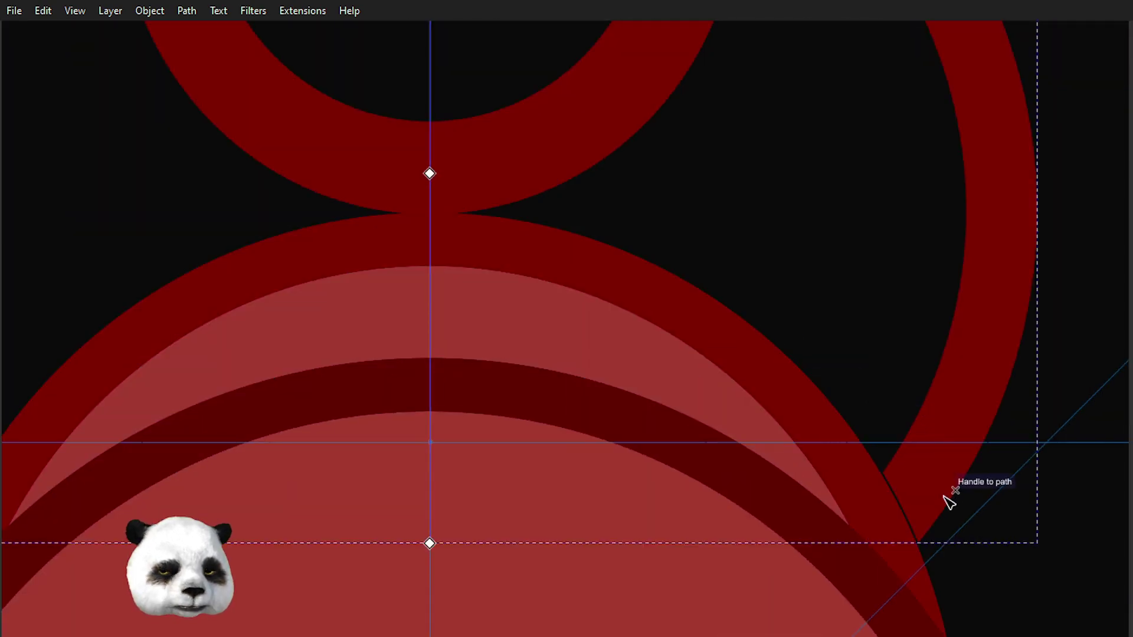
mouse_move(589, 464)
mouse_down()
mouse_move(769, 412)
mouse_move(753, 420)
mouse_up()
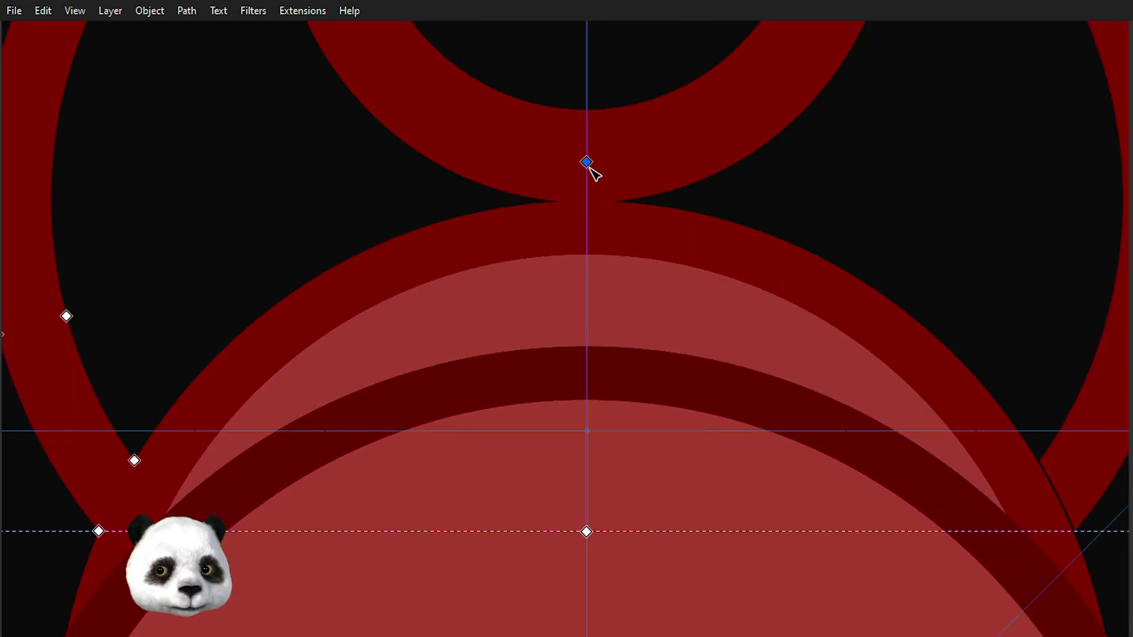
scroll(783, 273, down, 3)
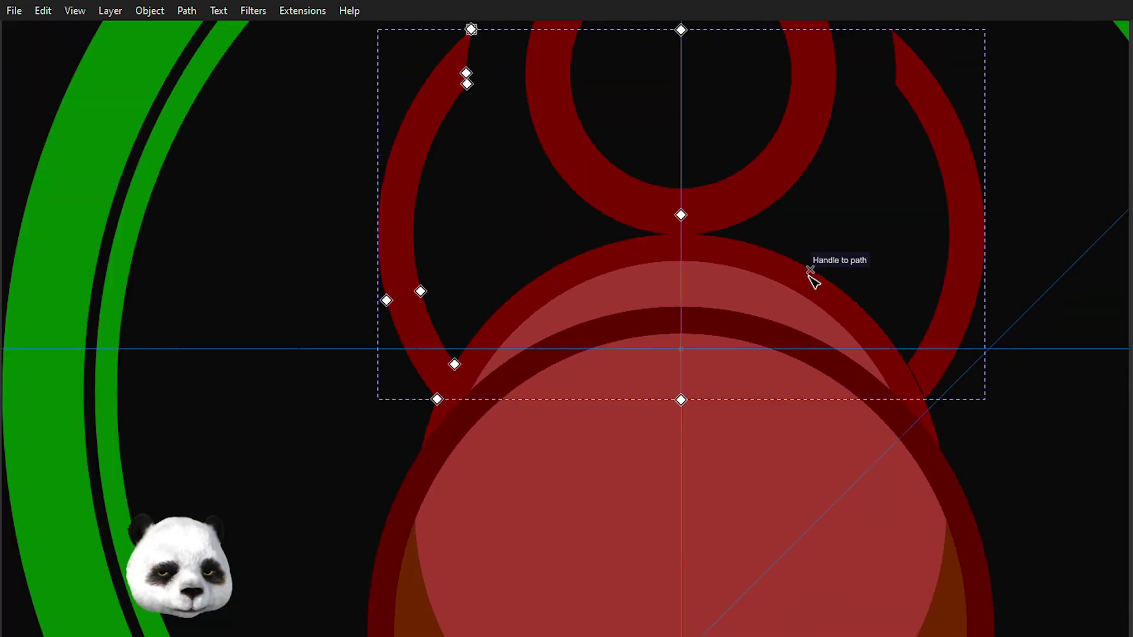
key(s)
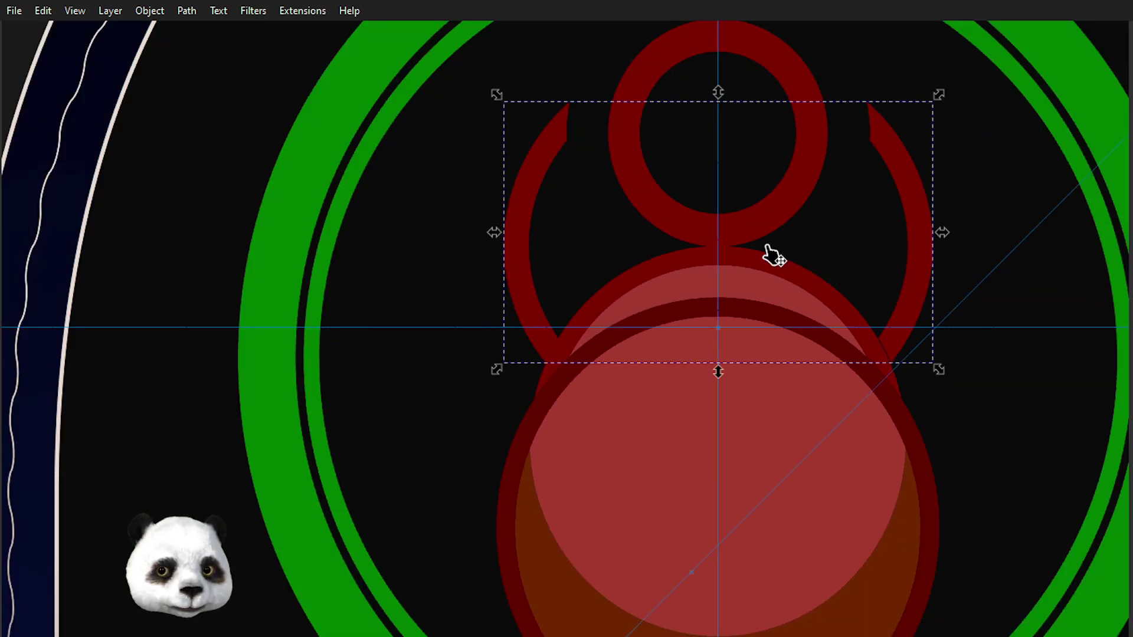
scroll(775, 257, down, 2)
drag(890, 281, 740, 278)
scroll(721, 288, up, 1)
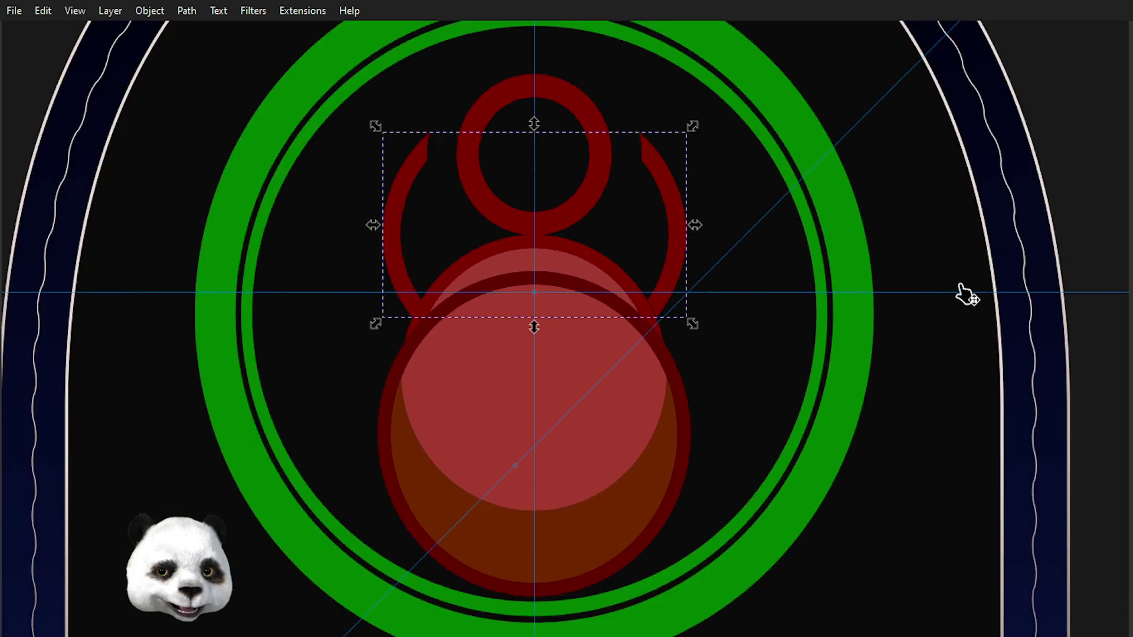
key(Tab)
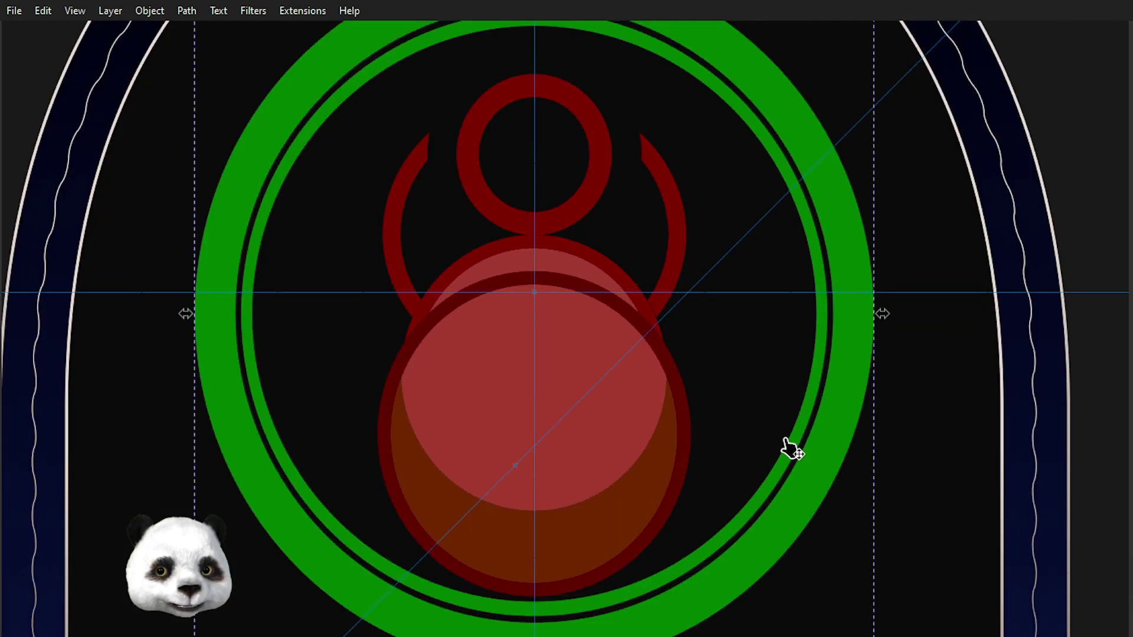
drag(577, 106, 645, 291)
scroll(620, 178, up, 2)
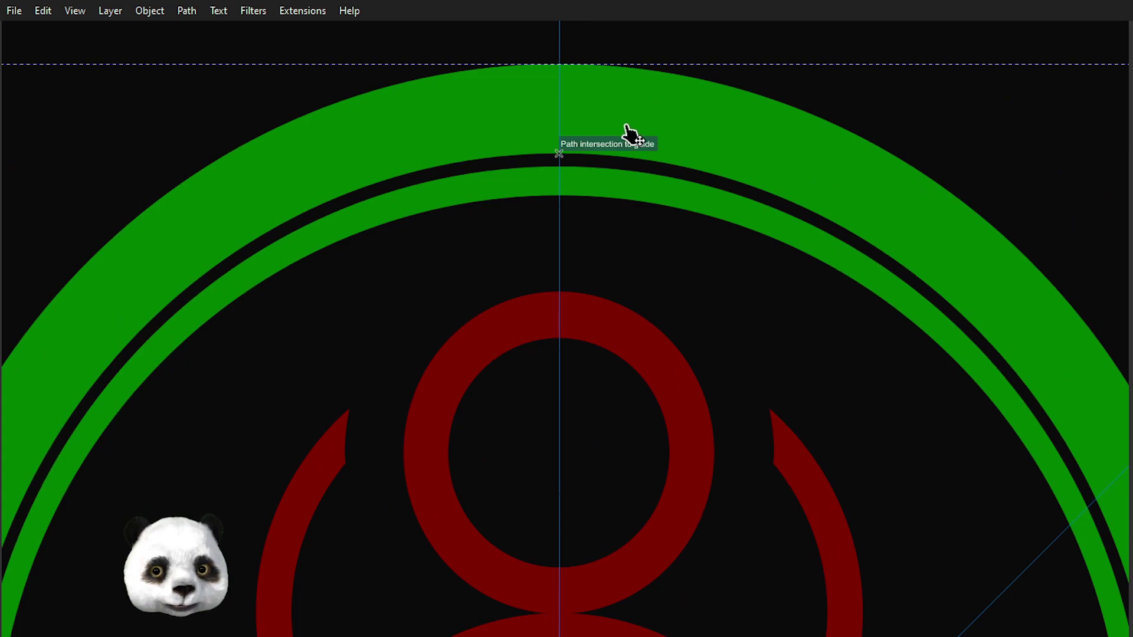
scroll(632, 144, down, 3)
scroll(650, 299, down, 2)
scroll(668, 270, down, 3)
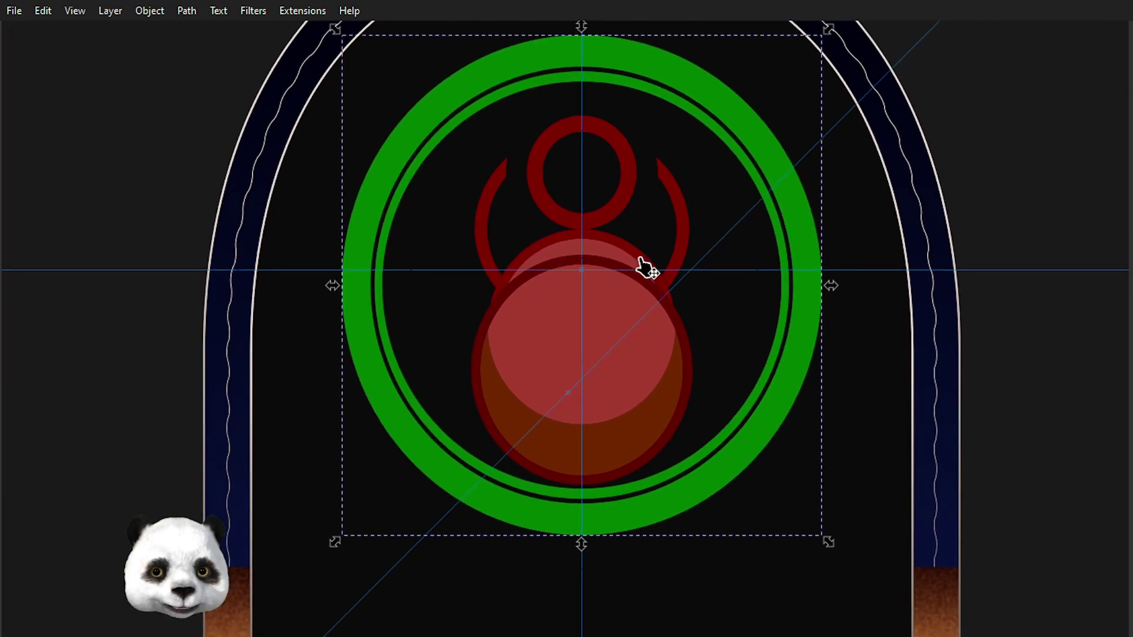
scroll(648, 269, up, 2)
mouse_move(589, 296)
mouse_down()
mouse_move(595, 134)
mouse_move(619, 379)
mouse_up()
scroll(620, 379, up, 1)
scroll(493, 319, up, 1)
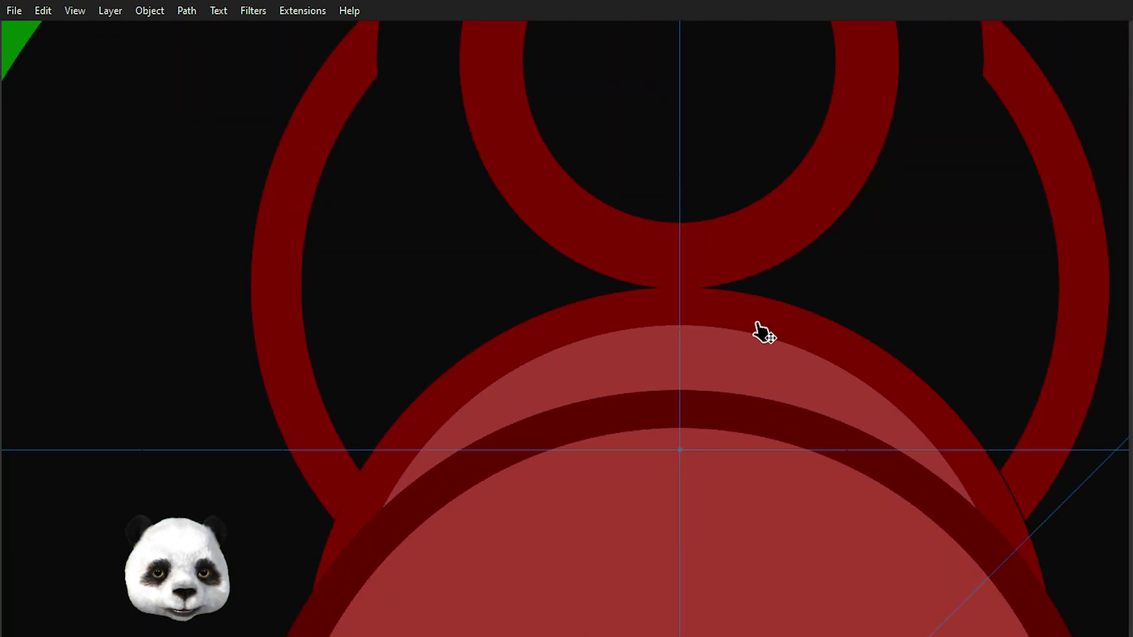
- Drag the horned path's central node onto the vertical centre guide
click(271, 254)
scroll(703, 286, up, 2)
scroll(756, 397, up, 4)
scroll(766, 511, up, 6)
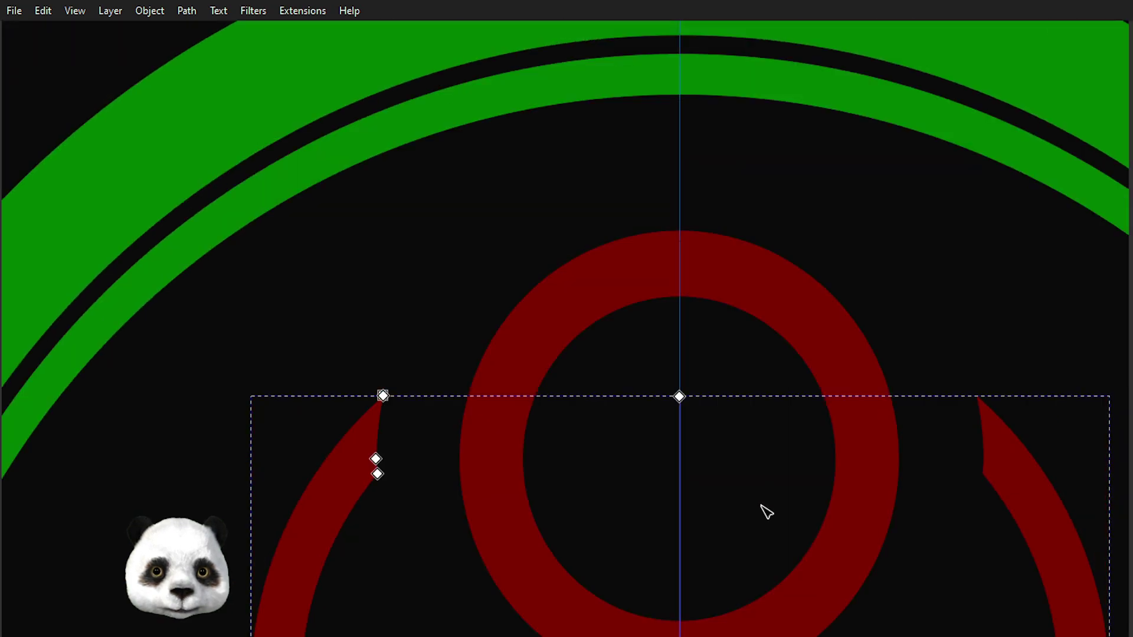
key(super)
key(super)
scroll(723, 504, up, 5)
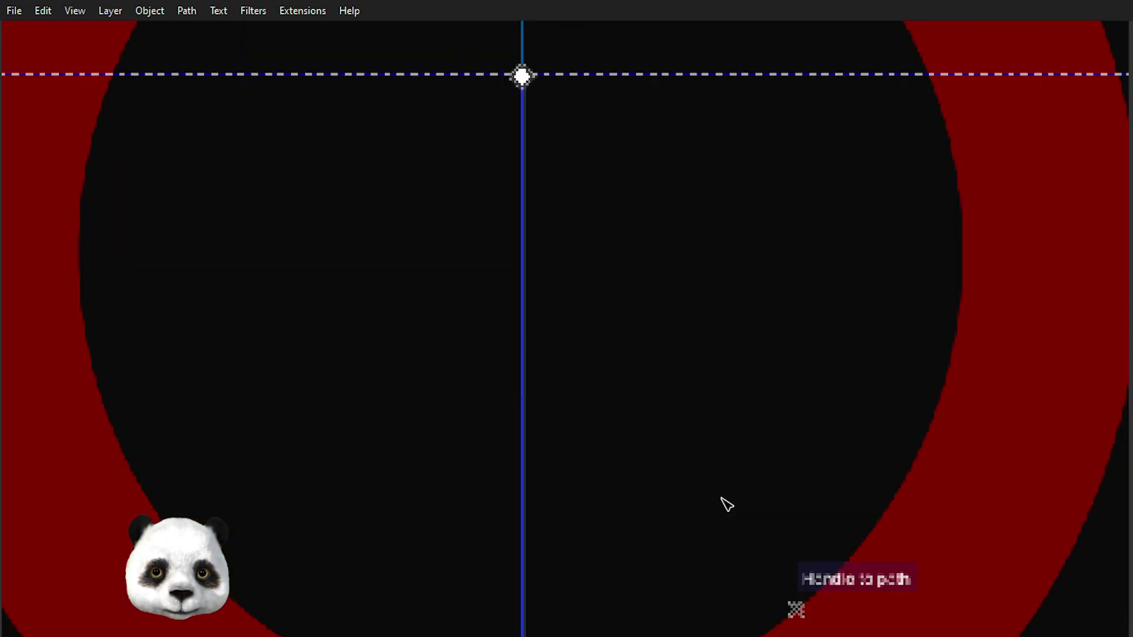
scroll(708, 236, up, 4)
scroll(594, 260, down, 2)
scroll(557, 224, down, 1)
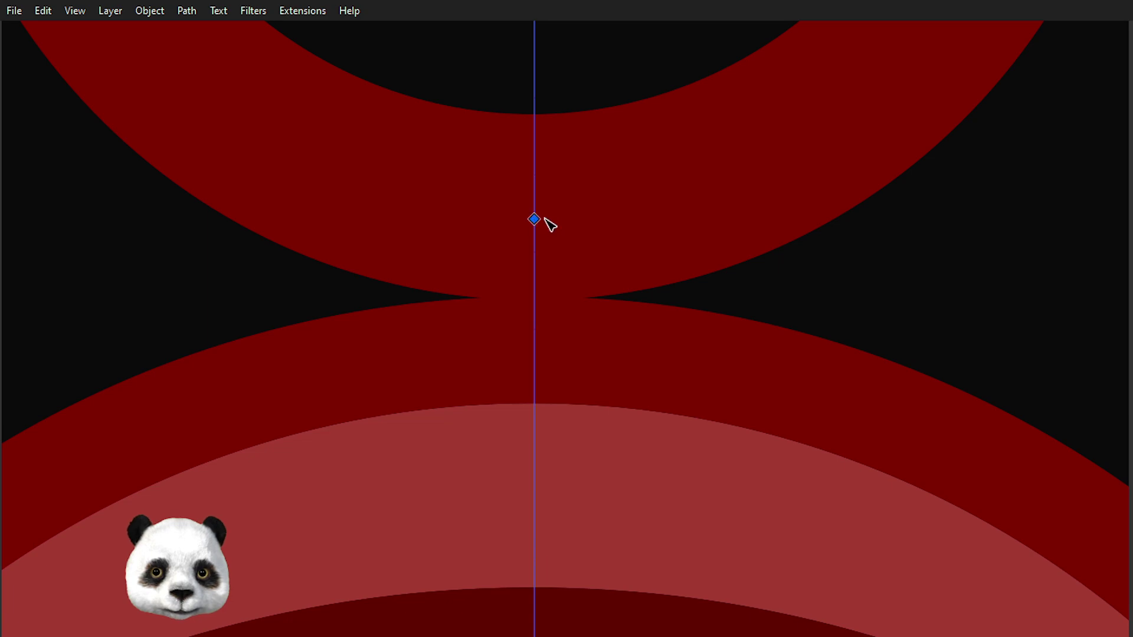
drag(544, 218, 533, 222)
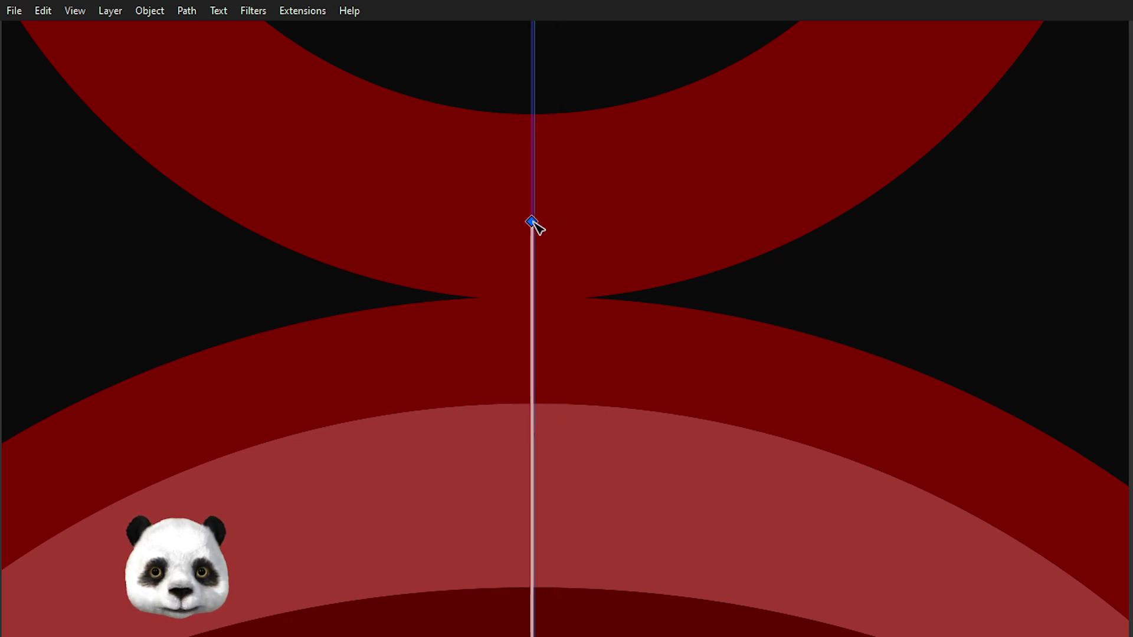
drag(532, 222, 538, 223)
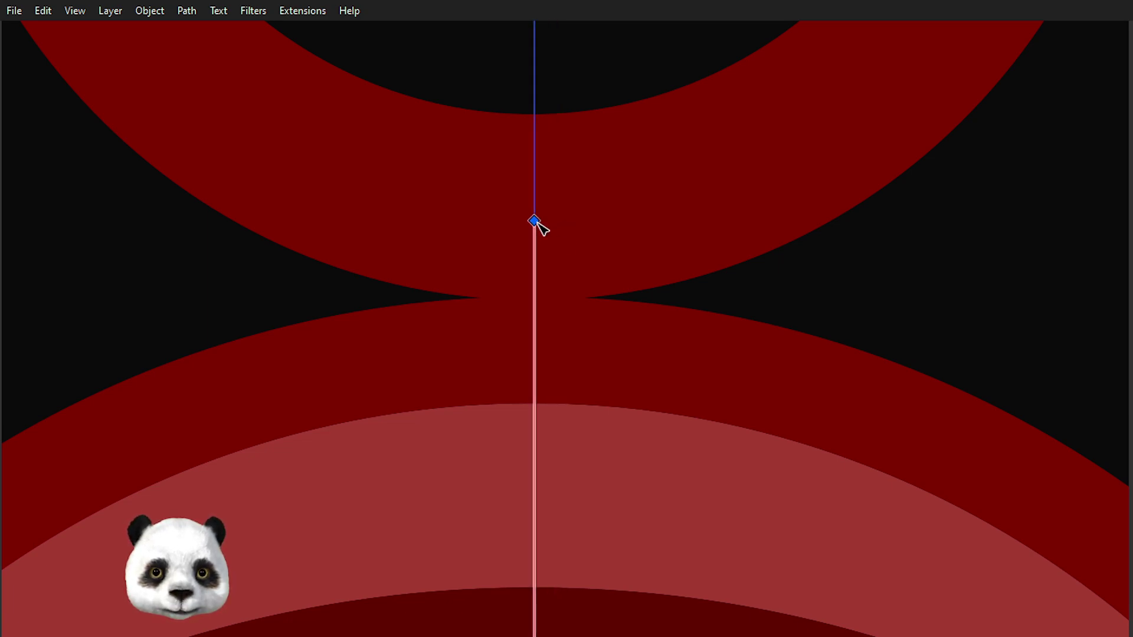
- Fine-tune the central node at the small ring's base and finish node editing
scroll(635, 268, down, 2)
scroll(647, 261, down, 1)
scroll(599, 253, up, 1)
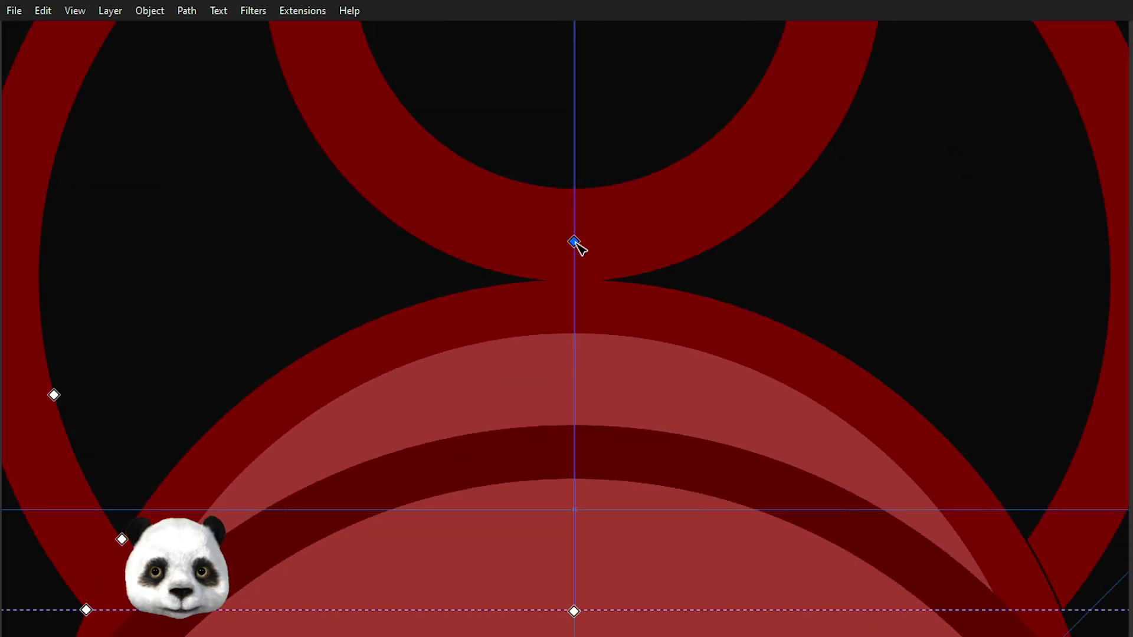
drag(568, 246, 572, 243)
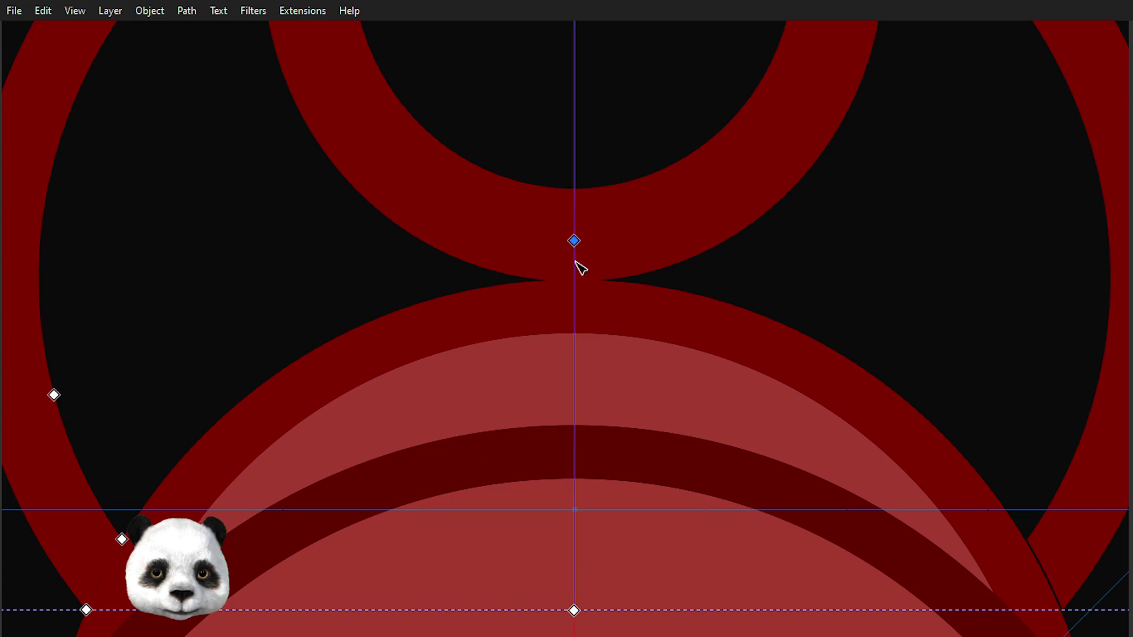
scroll(579, 266, up, 3)
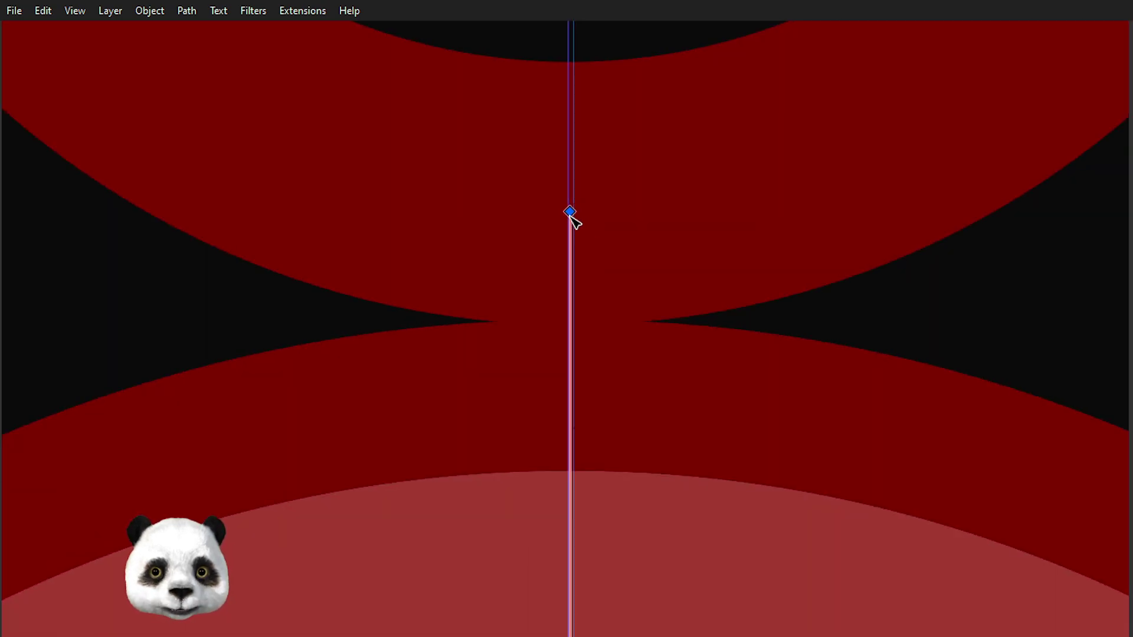
scroll(678, 268, down, 5)
scroll(697, 263, up, 2)
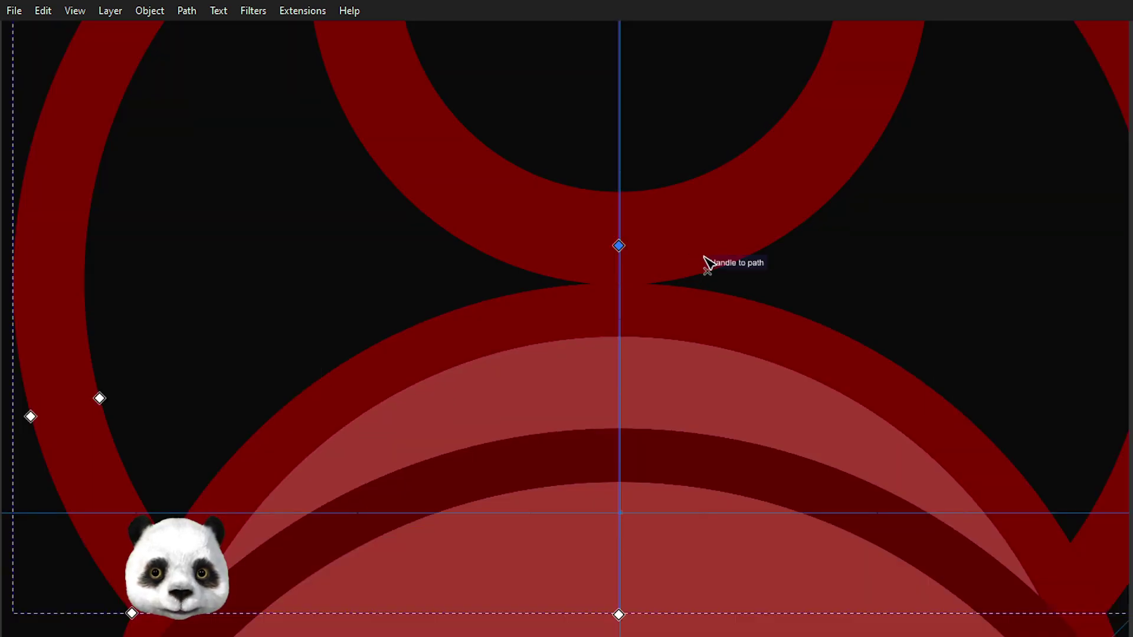
scroll(745, 275, down, 3)
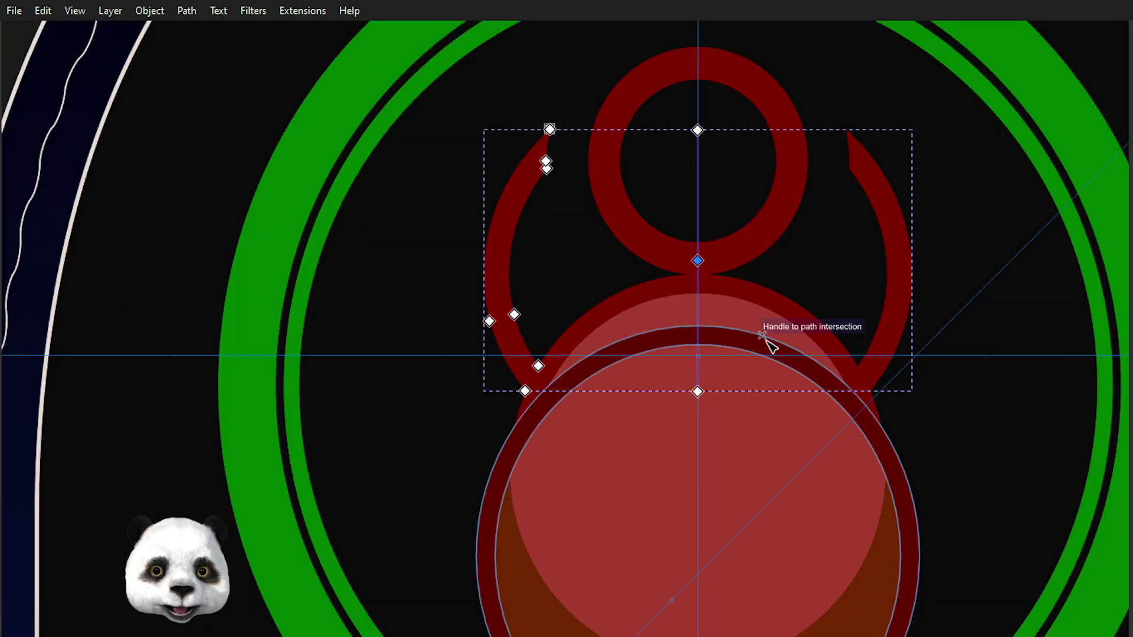
scroll(771, 341, down, 4)
scroll(715, 278, up, 5)
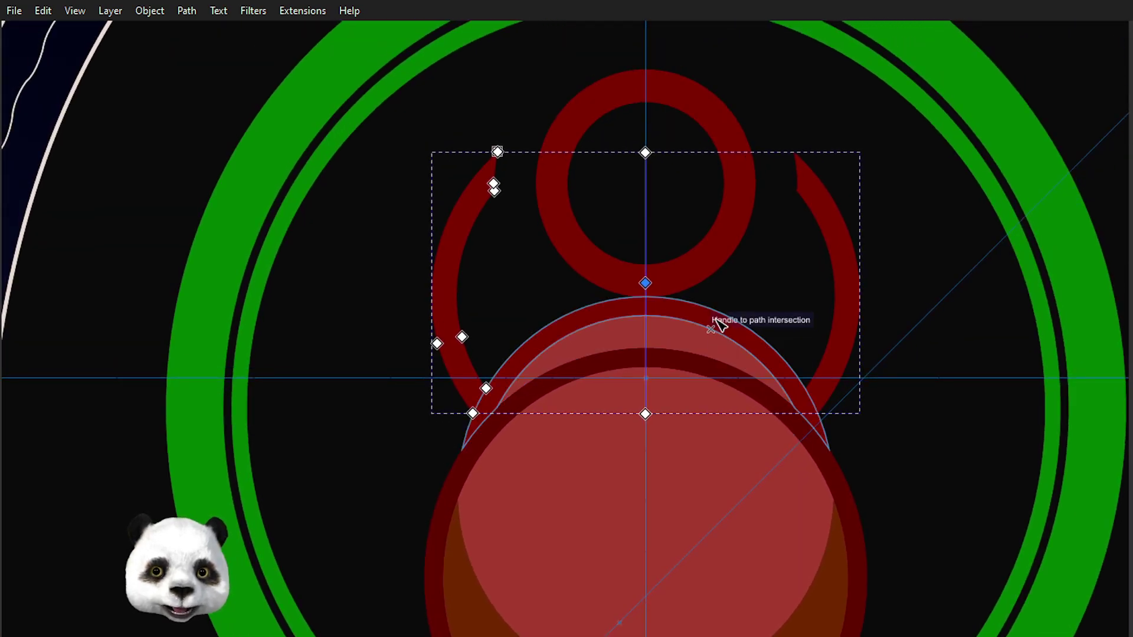
scroll(724, 316, down, 2)
scroll(756, 297, up, 2)
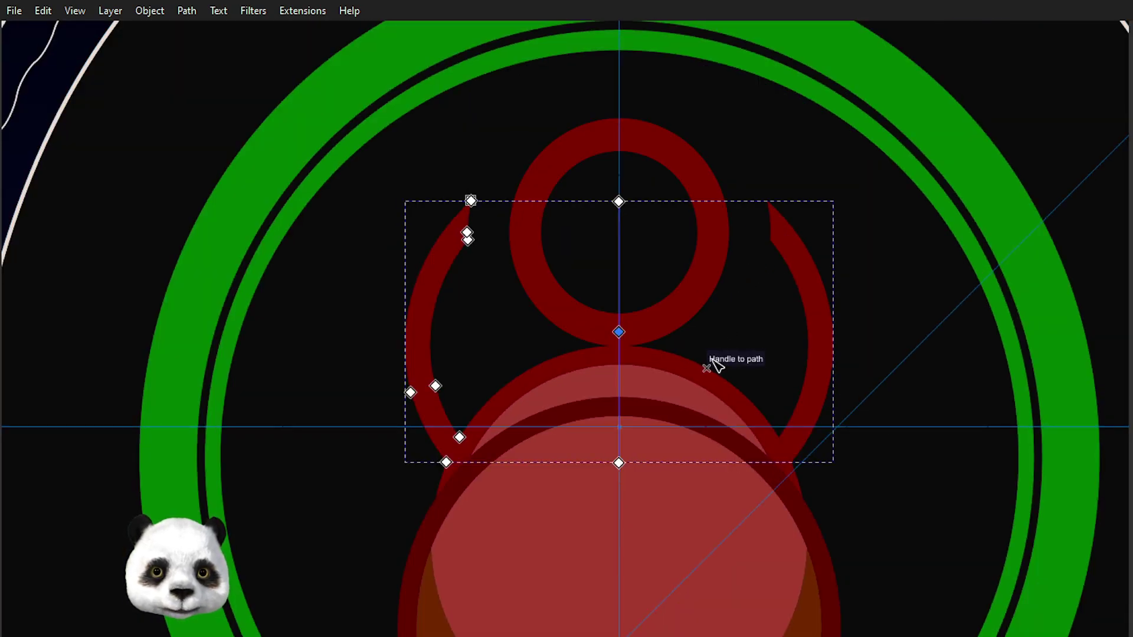
key(s)
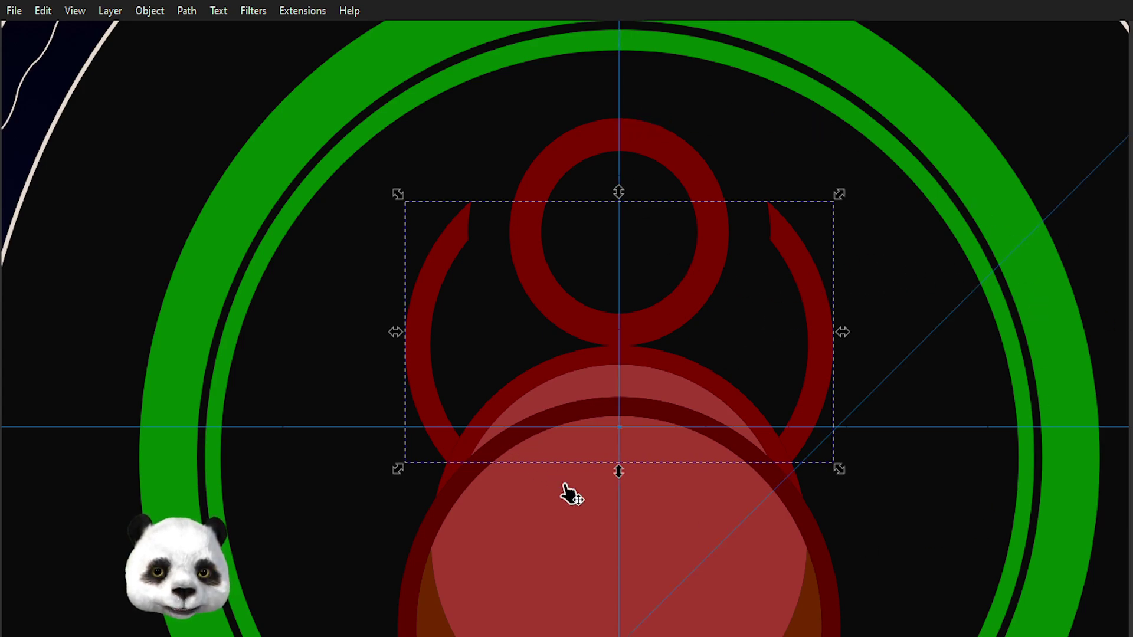
- Pan to the lower emblem and select everything except the two green rings
drag(607, 519, 586, 355)
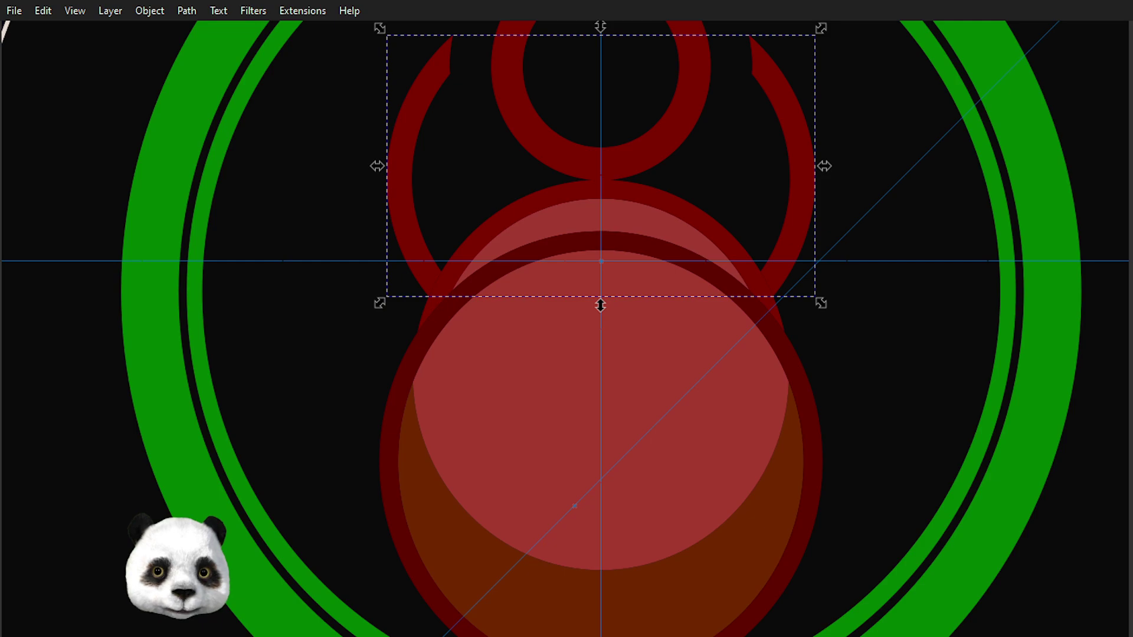
key(Tab)
key(shift+Tab)
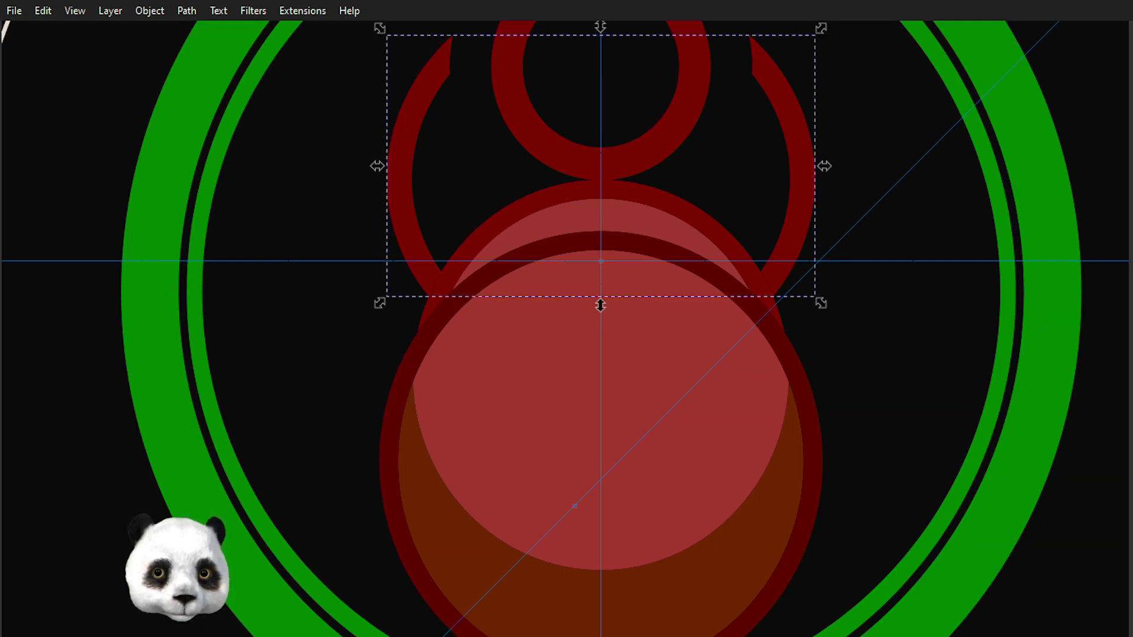
key(ctrl+a)
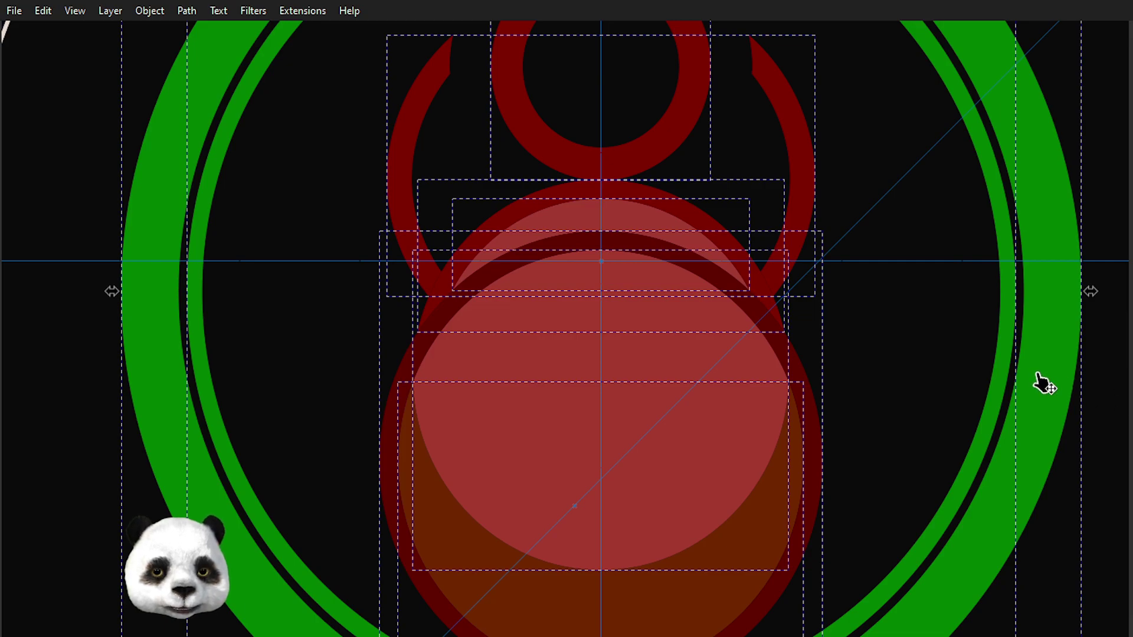
shift+click(1021, 389)
shift+click(999, 409)
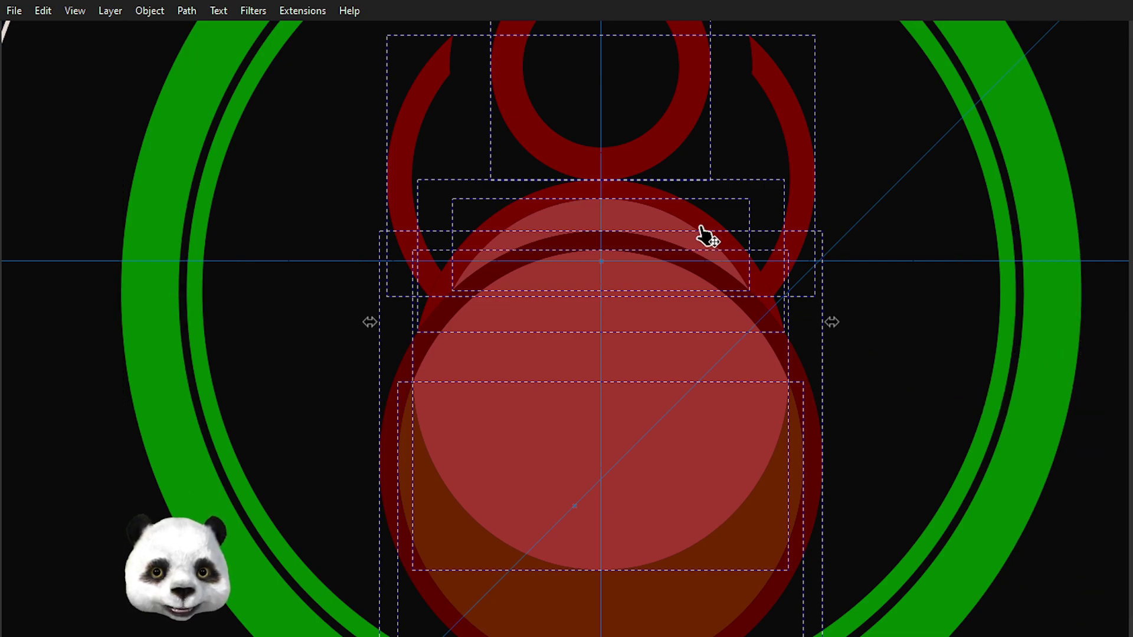
- Deselect, then zoom and pan until the whole green ring and horned red bell show
scroll(685, 230, up, 3)
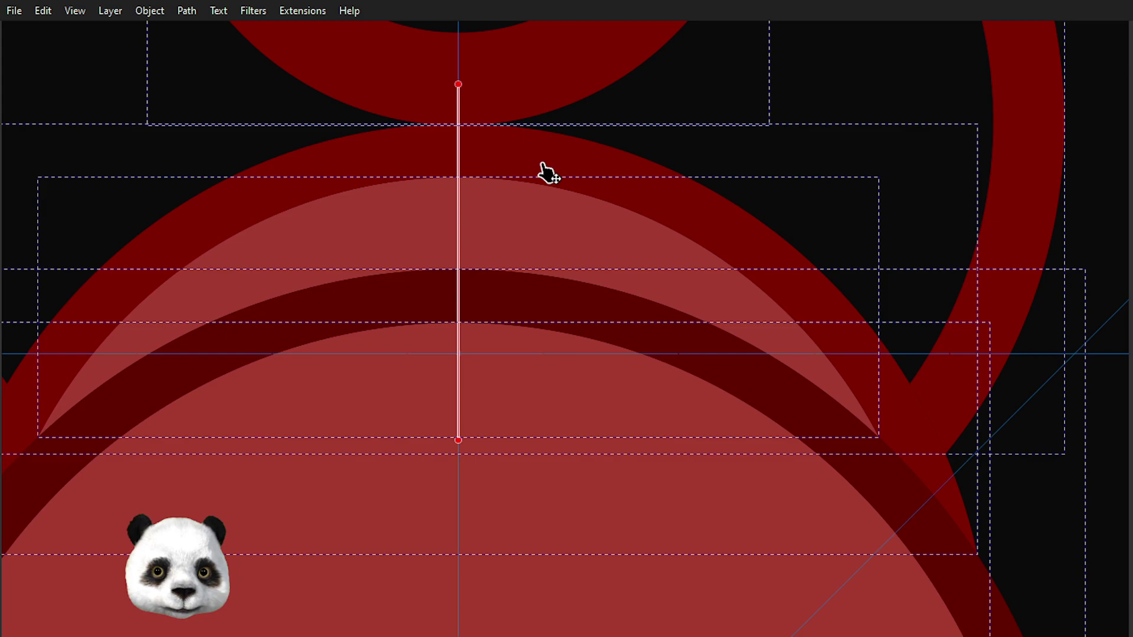
scroll(575, 180, down, 1)
scroll(596, 176, down, 3)
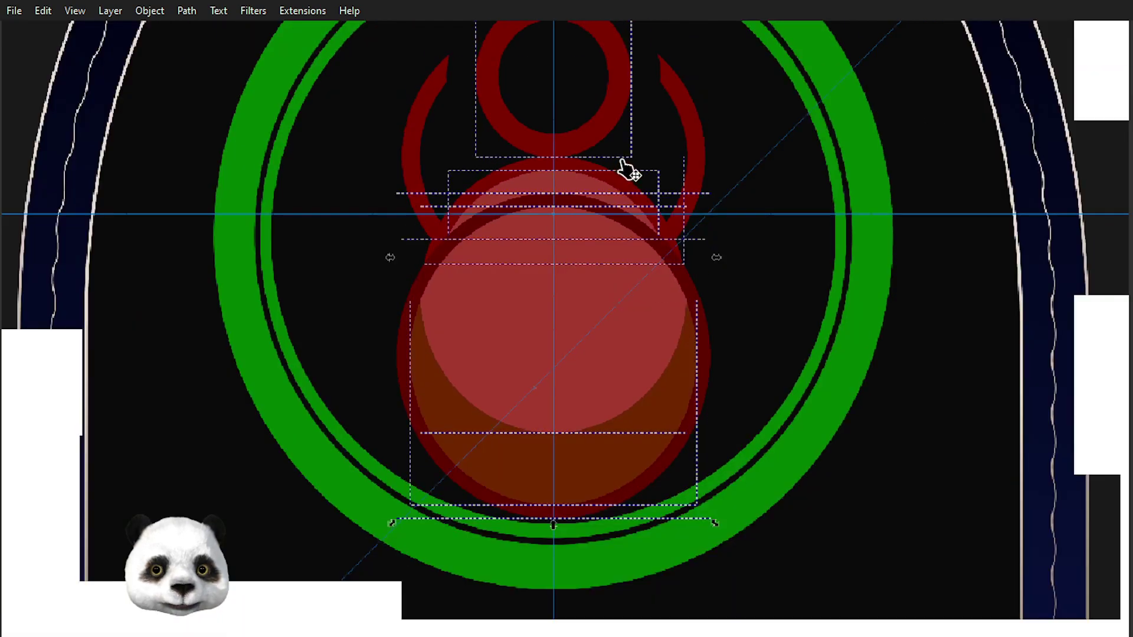
click(773, 201)
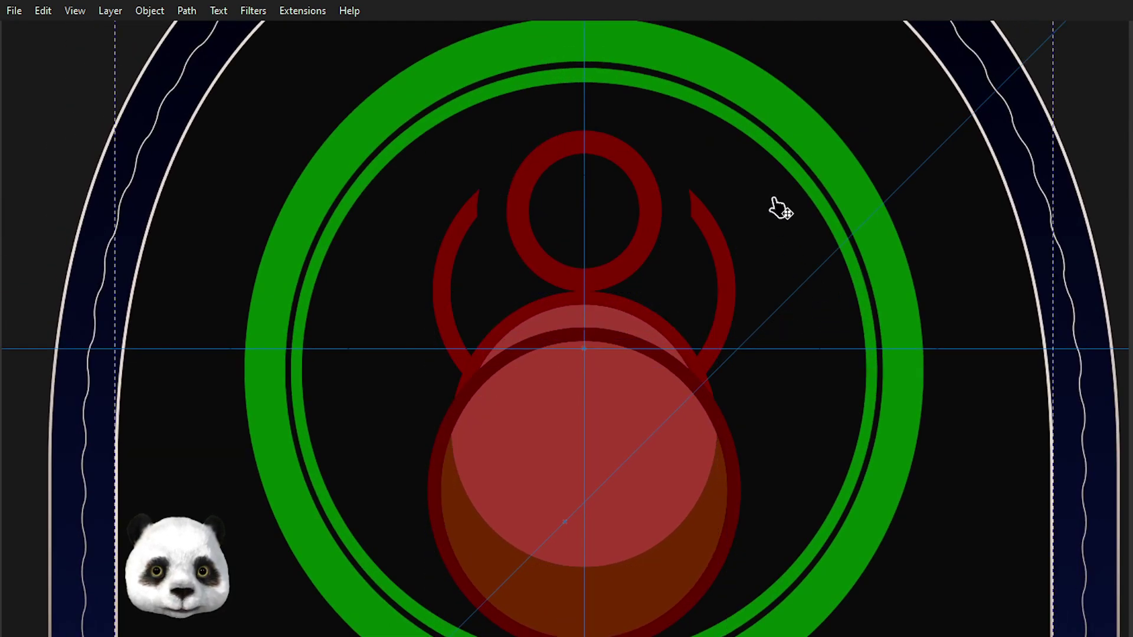
scroll(769, 201, down, 1)
scroll(767, 207, up, 1)
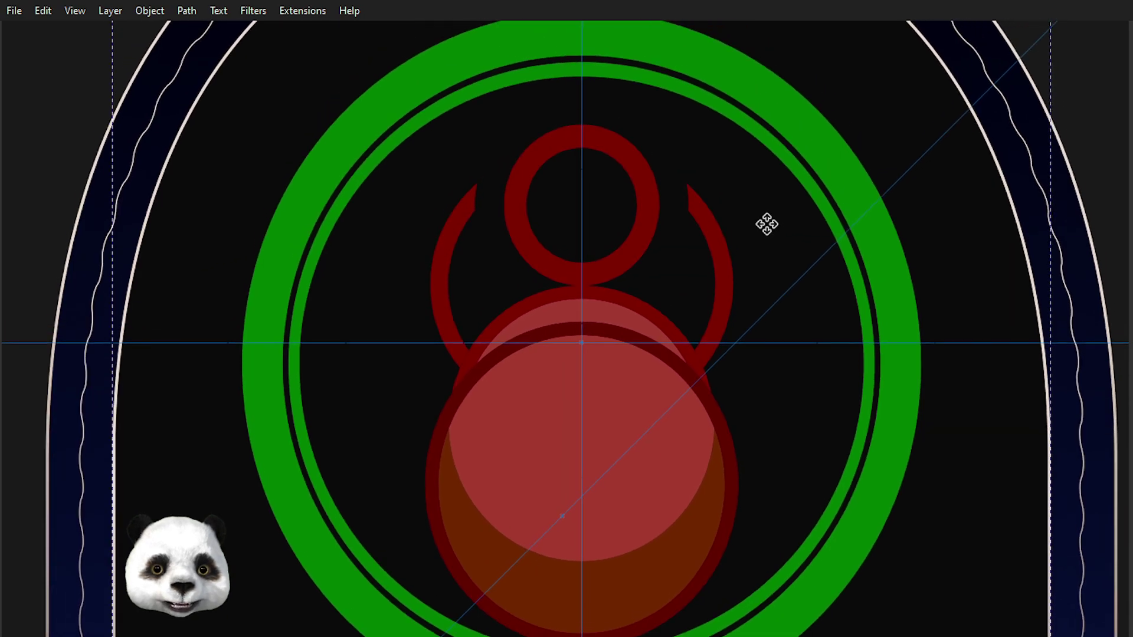
scroll(745, 241, down, 1)
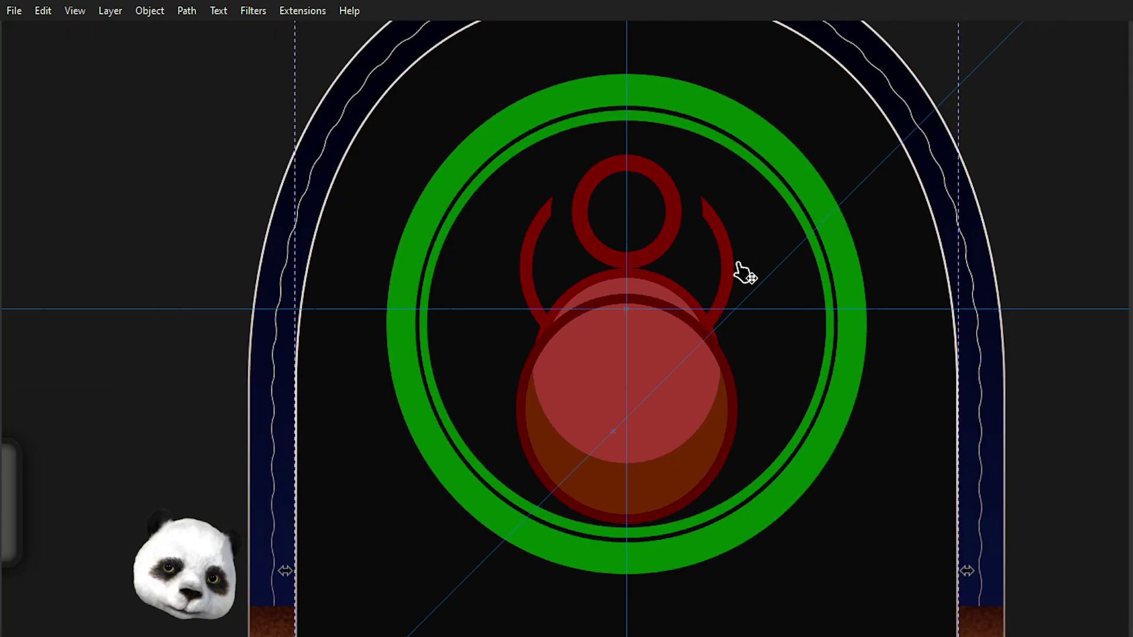
scroll(734, 261, up, 1)
scroll(718, 241, up, 2)
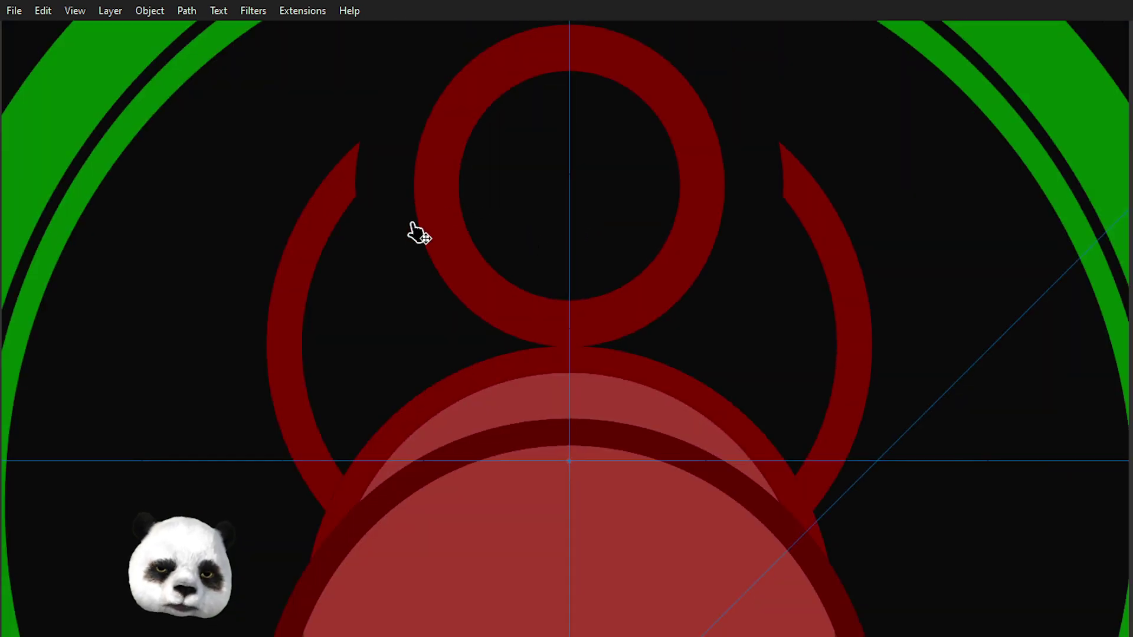
mouse_move(424, 287)
mouse_down()
mouse_move(431, 233)
mouse_move(591, 134)
mouse_up()
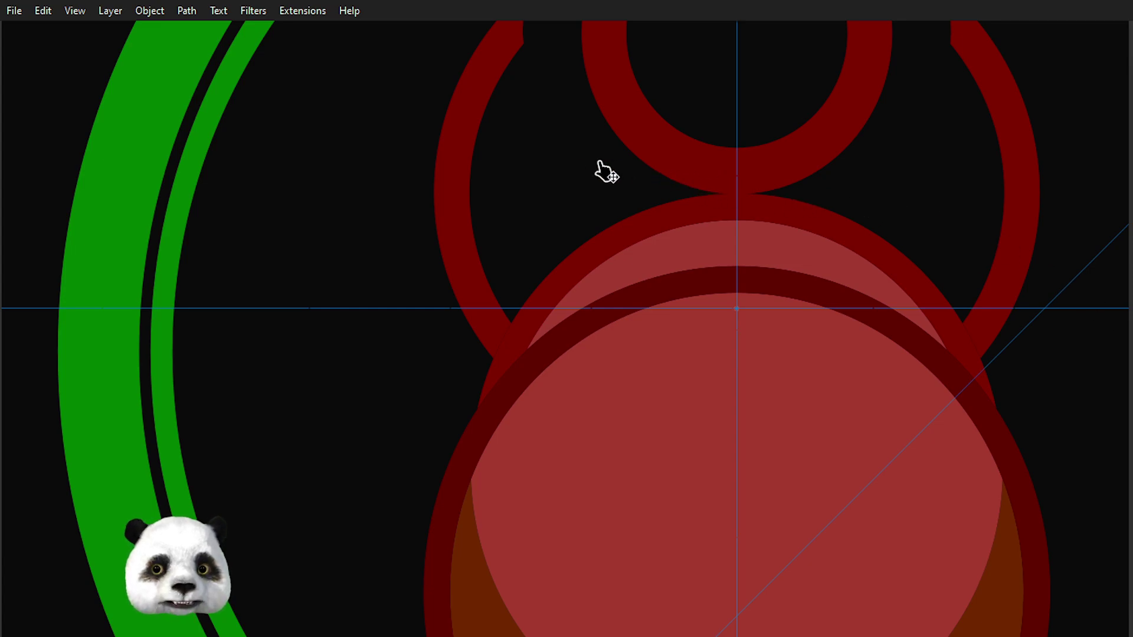
scroll(554, 177, down, 4)
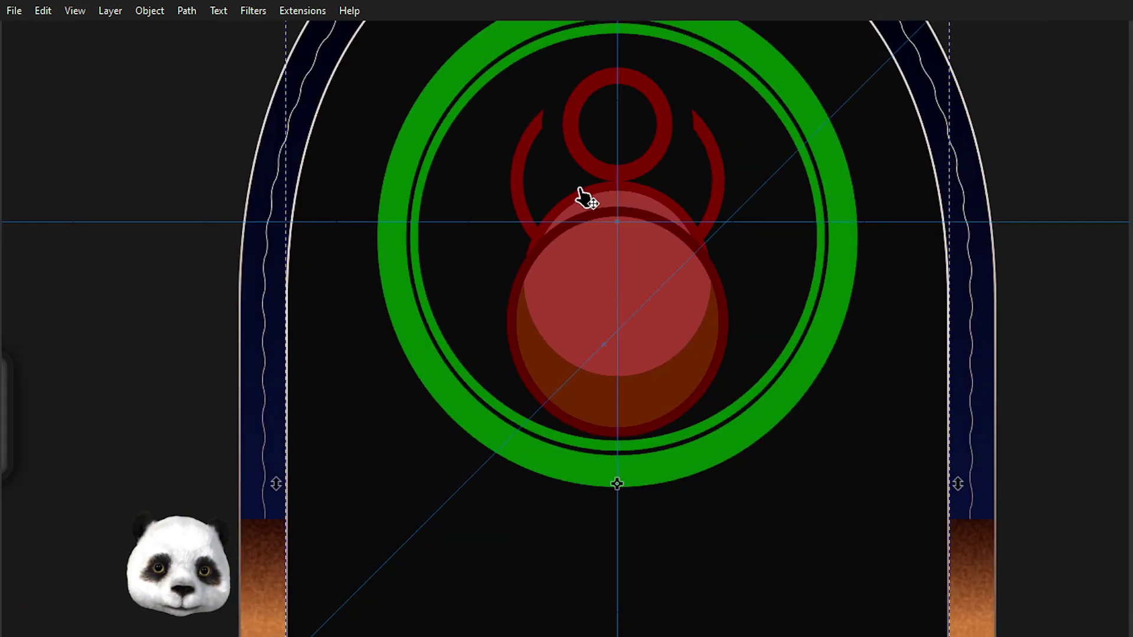
scroll(549, 256, up, 3)
mouse_move(542, 238)
mouse_down()
mouse_move(481, 235)
mouse_move(443, 284)
mouse_move(437, 384)
mouse_move(425, 375)
mouse_move(438, 435)
mouse_move(415, 304)
mouse_up()
scroll(366, 315, down, 2)
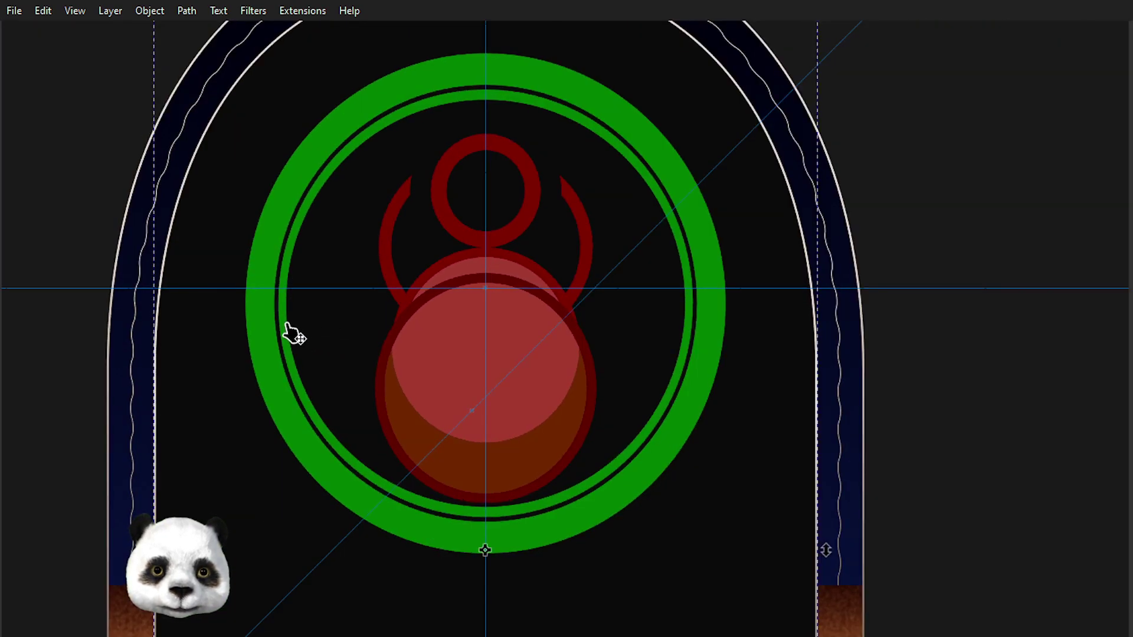
- Select the thin inner ring just inside the thick green ring
click(285, 327)
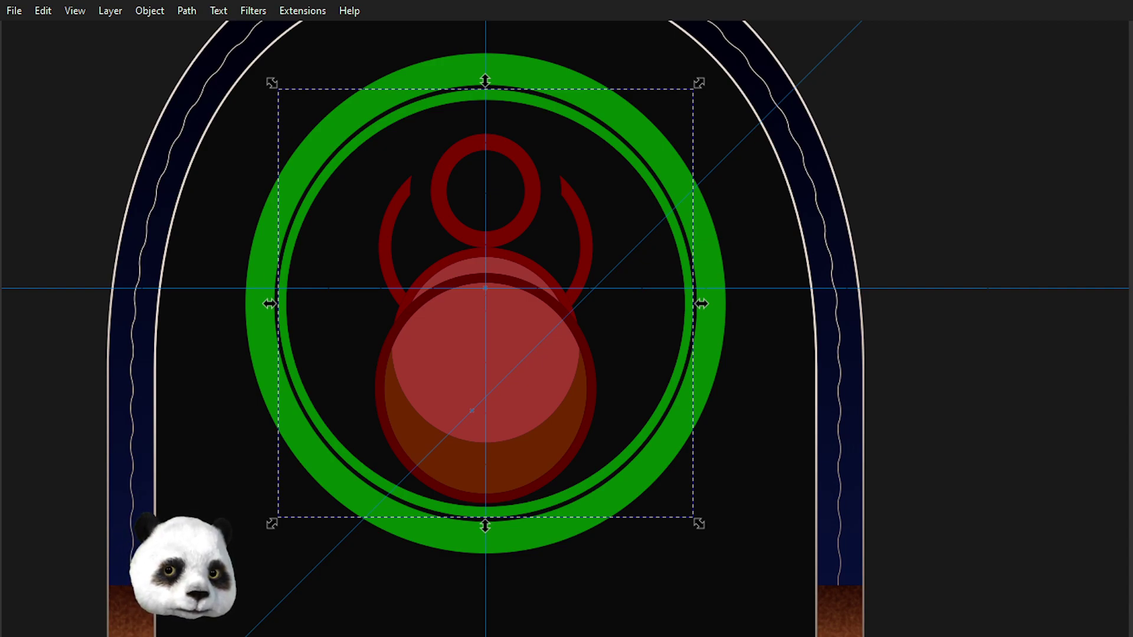
- Select the inner green ring, try resizing it about its centre, then deselect
key(Tab)
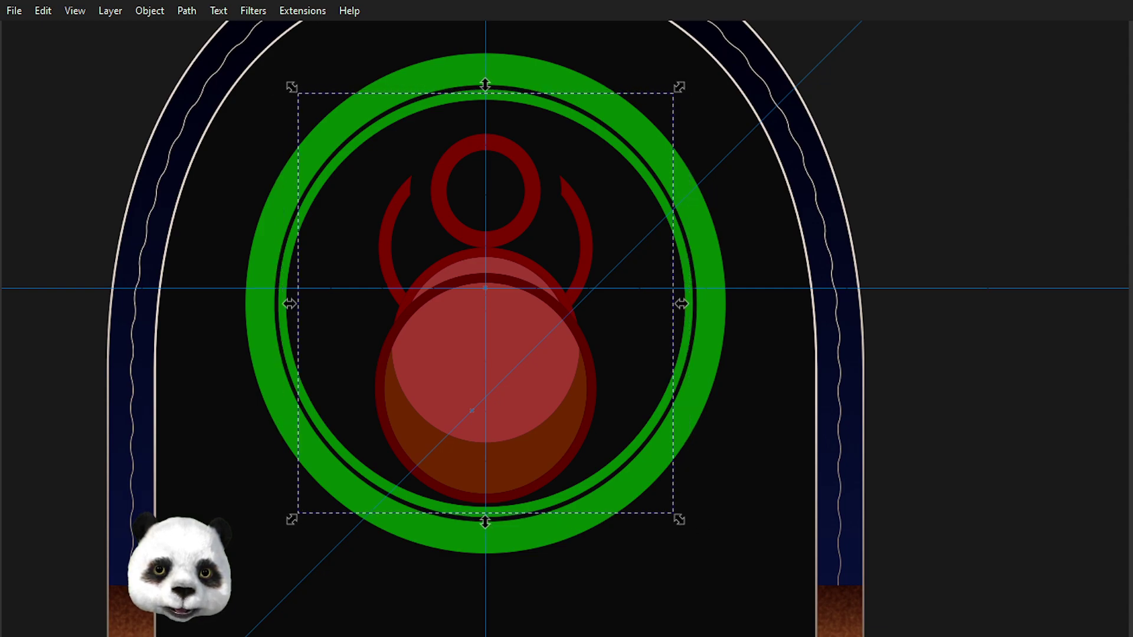
ctrl+scroll(708, 259, up, 1)
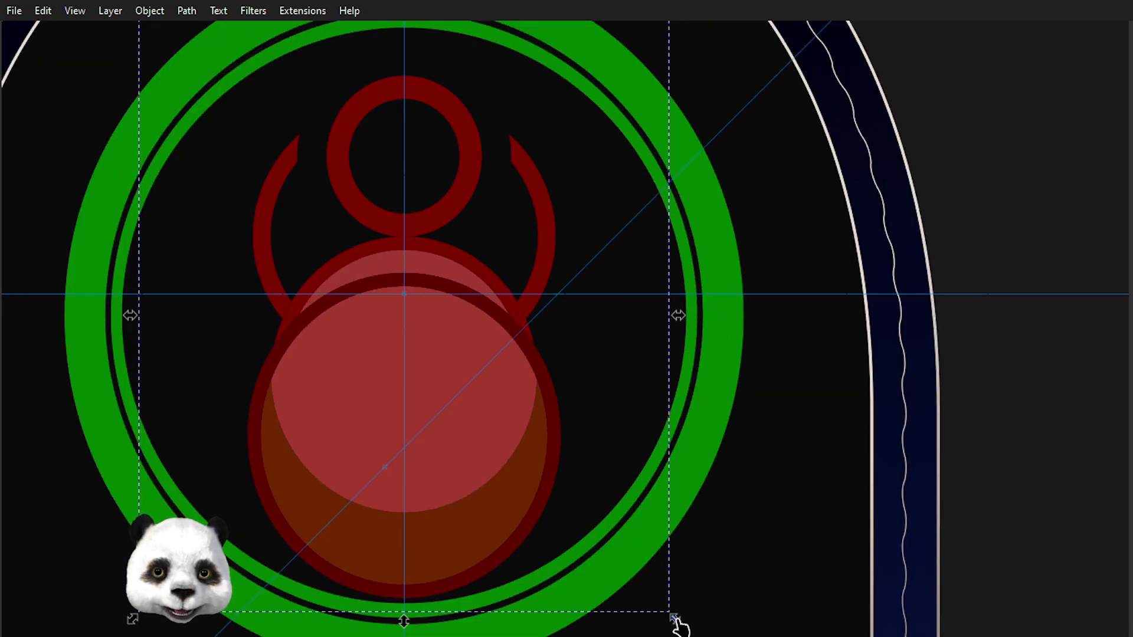
drag(676, 619, 622, 604)
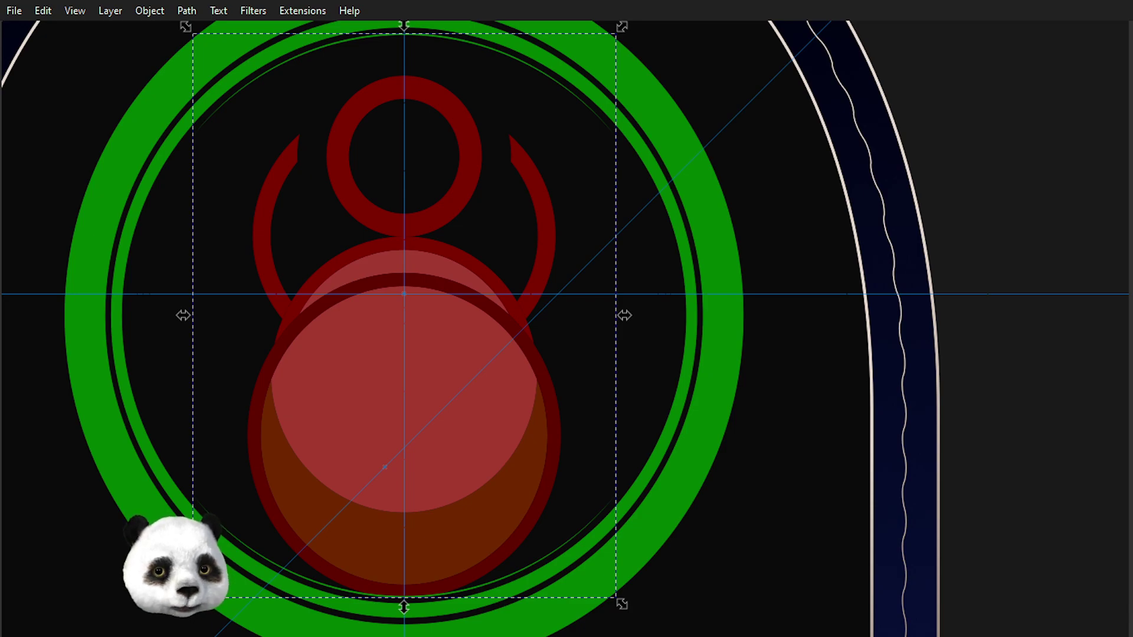
drag(623, 604, 685, 605)
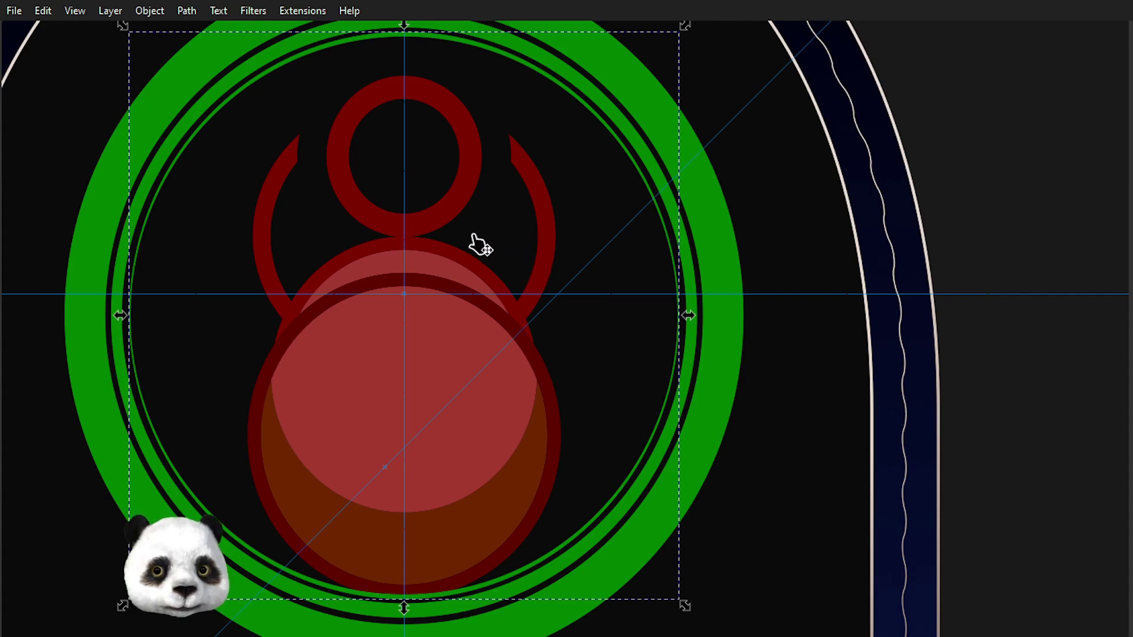
scroll(472, 244, down, 1)
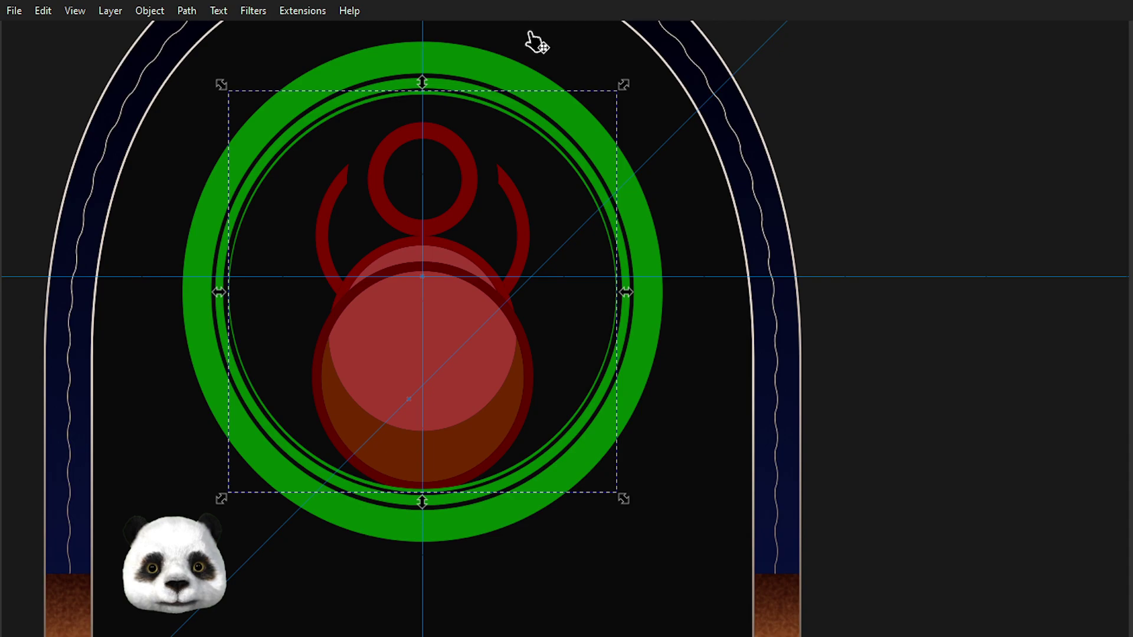
click(639, 96)
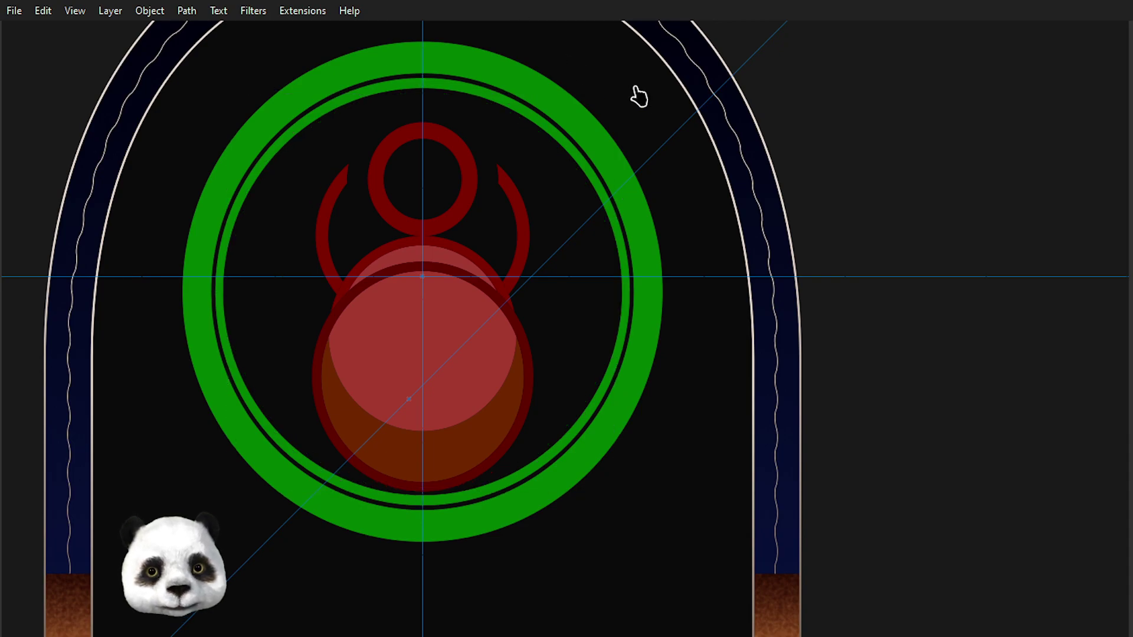
- Shrink the inner green ring symmetrically, undoing the misplaced scaling attempts
click(623, 247)
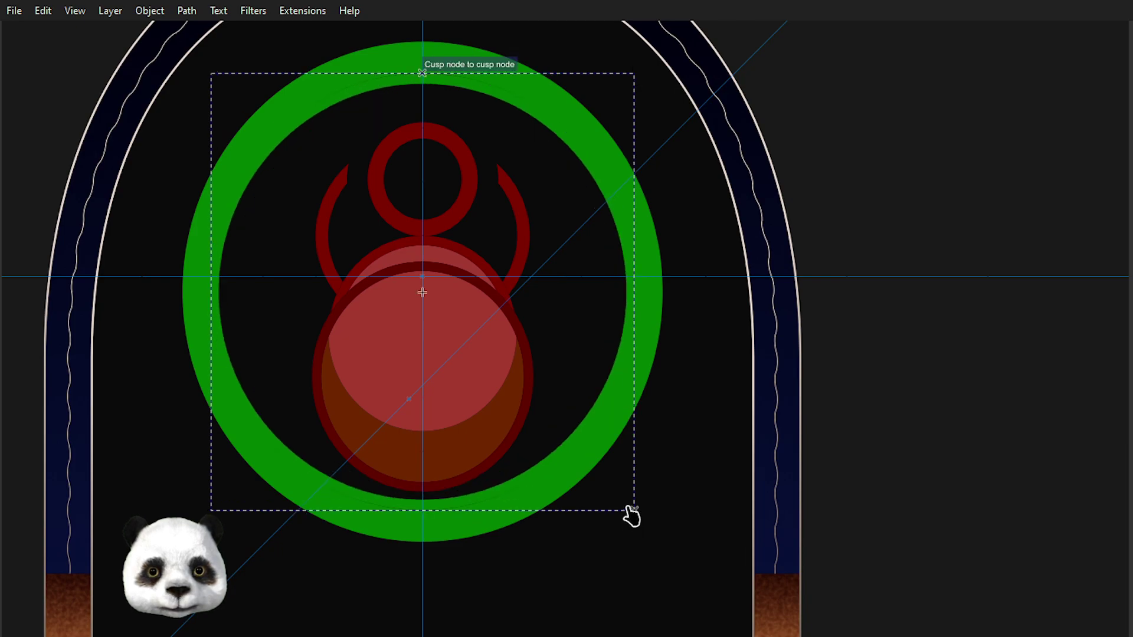
drag(636, 513, 627, 508)
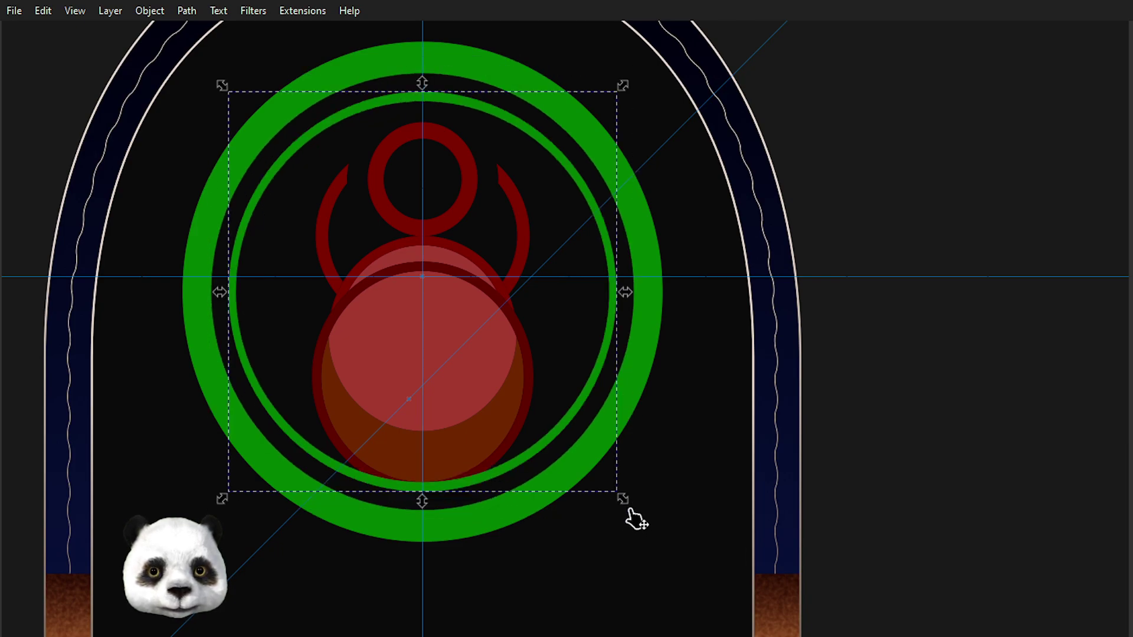
click(635, 513)
click(602, 481)
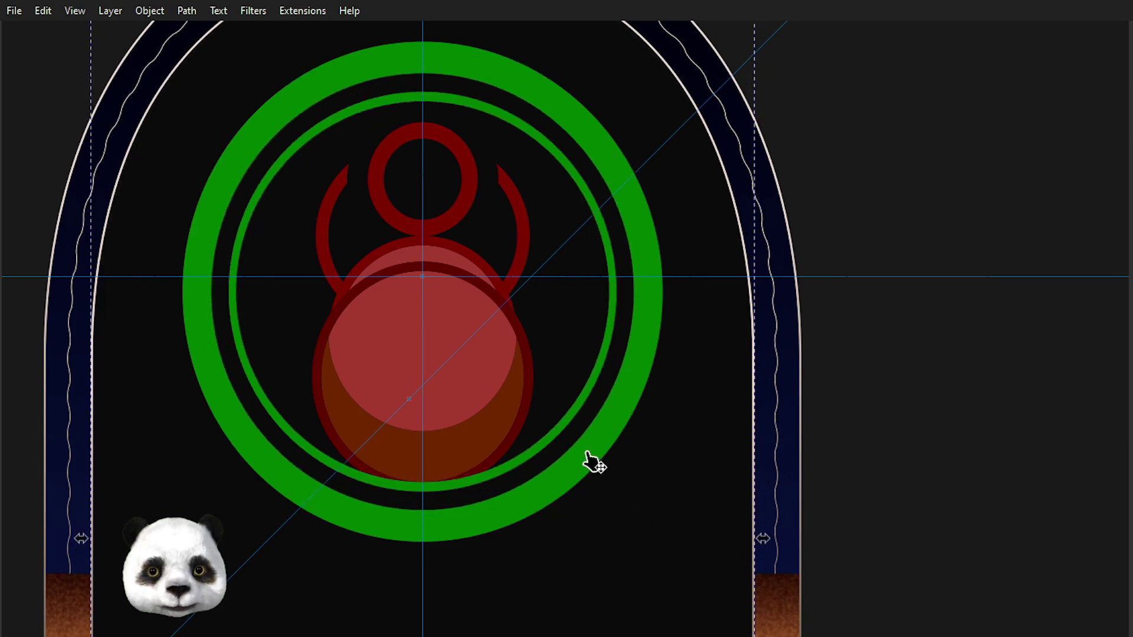
key(ctrl+z)
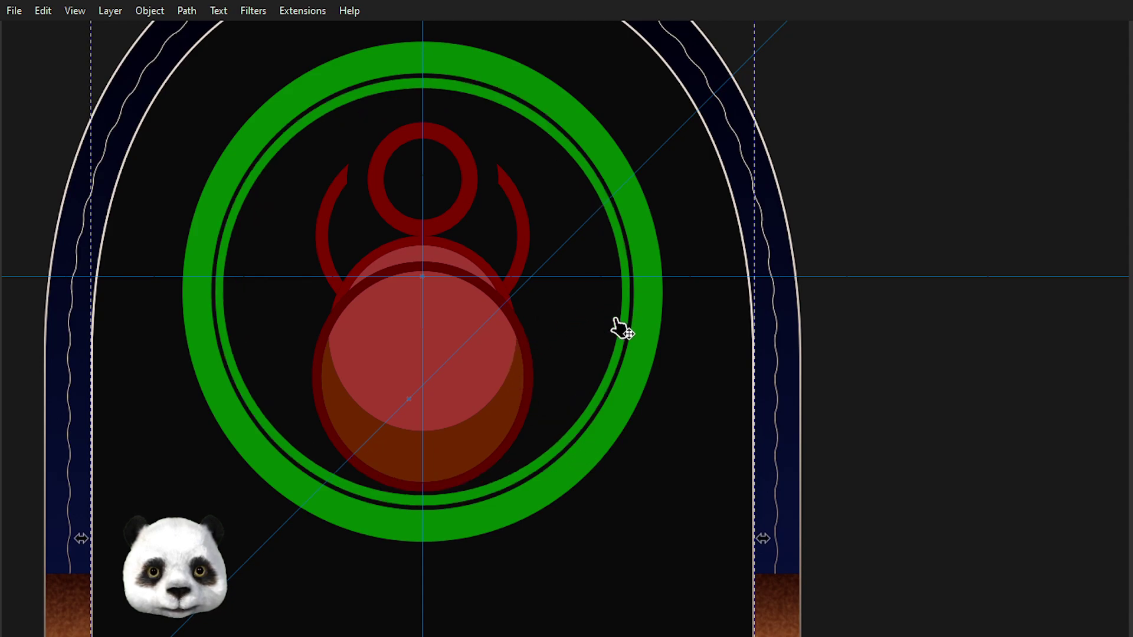
click(625, 353)
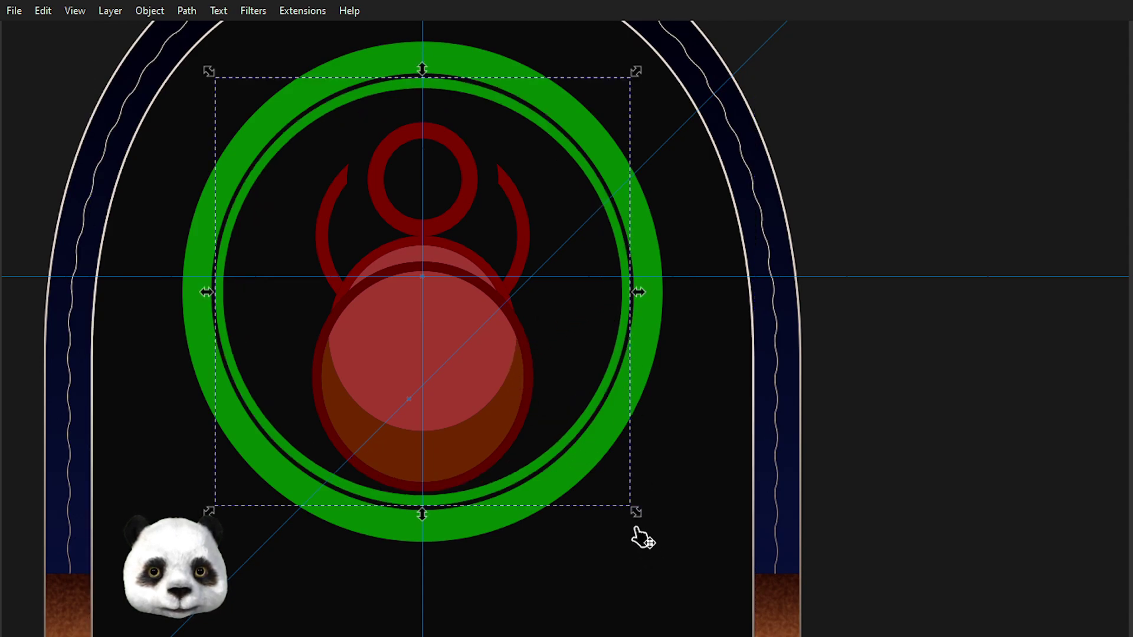
key(less)
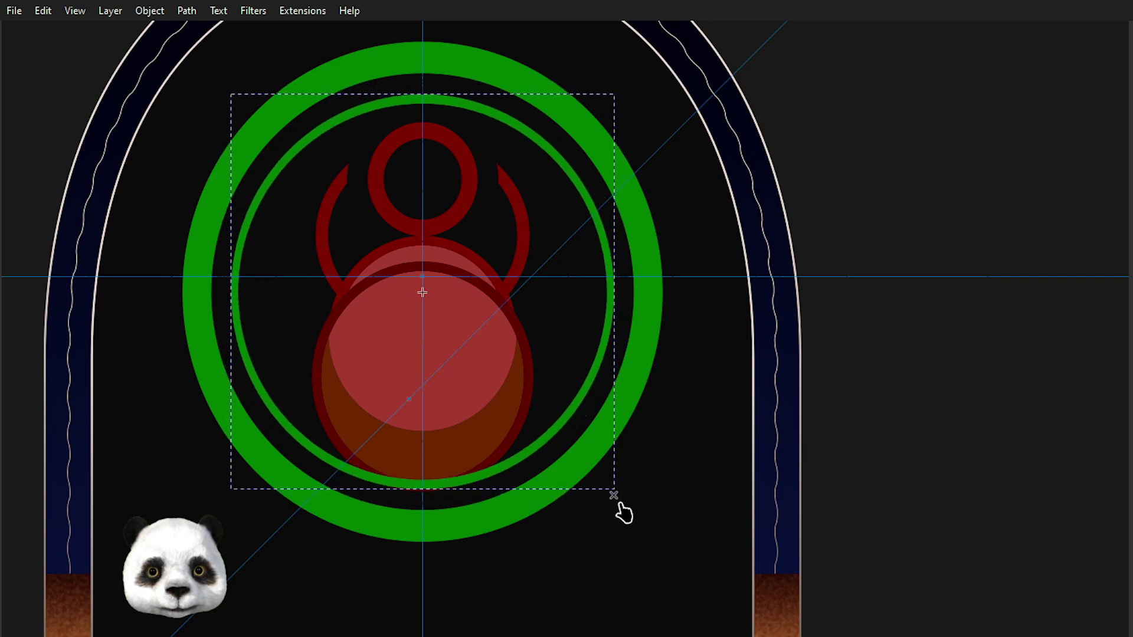
drag(637, 520, 624, 512)
key(ctrl+z)
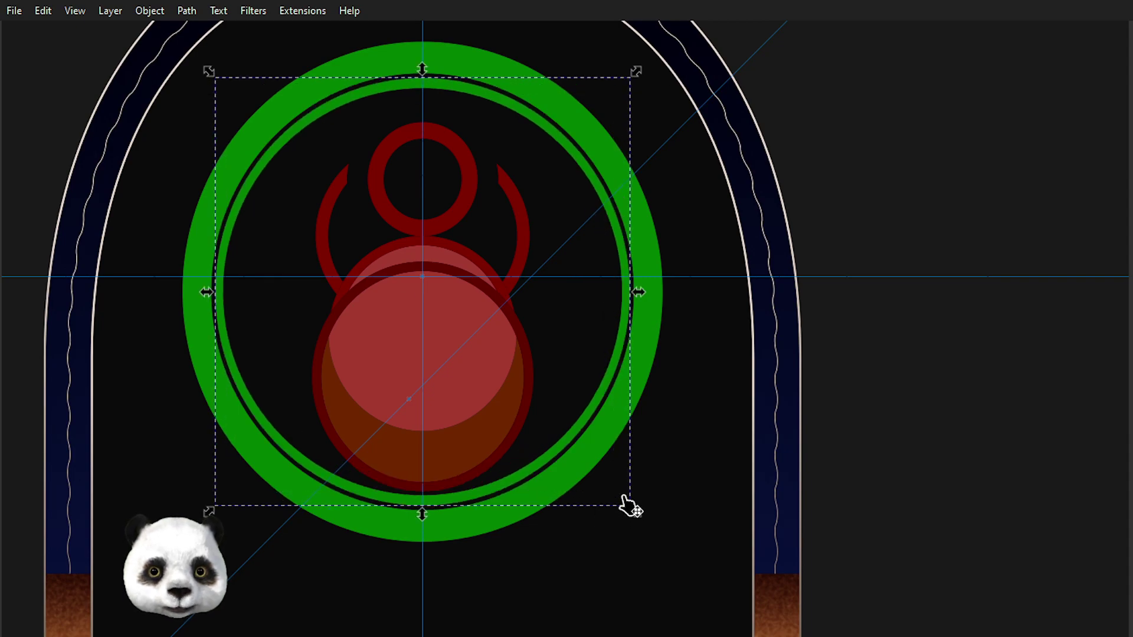
drag(636, 511, 626, 504)
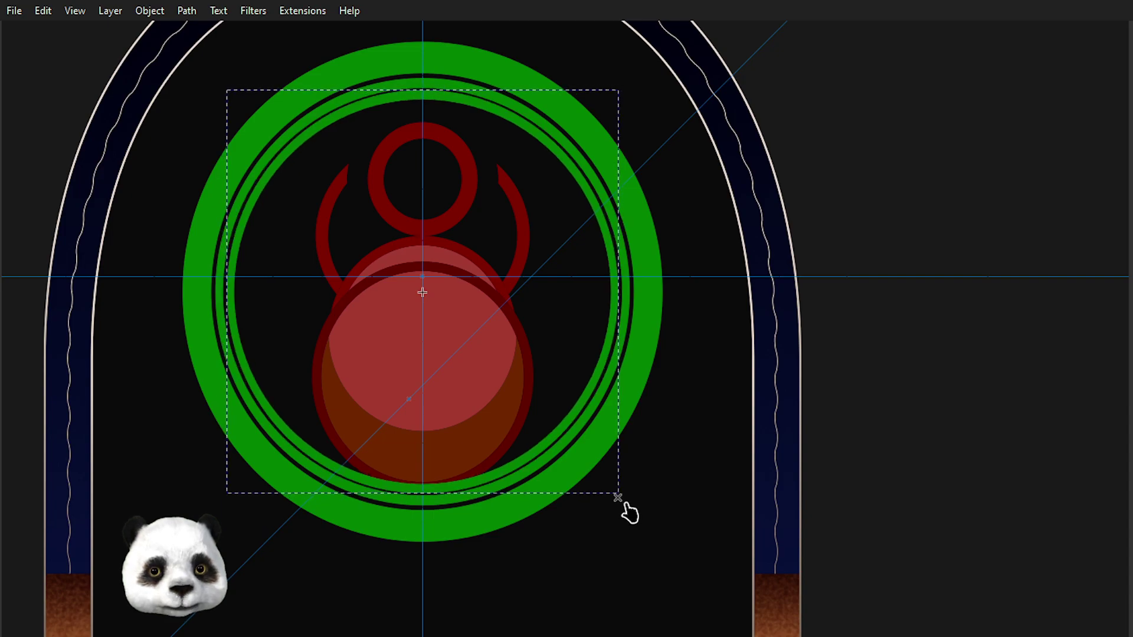
drag(626, 505, 627, 506)
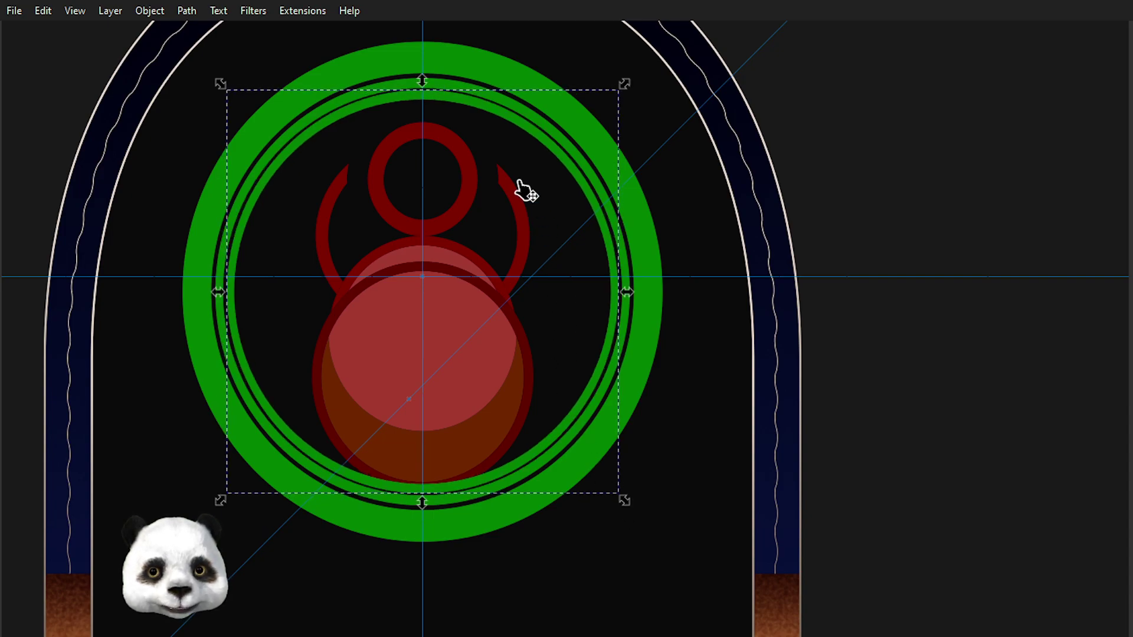
scroll(451, 123, up, 2)
scroll(428, 139, down, 1)
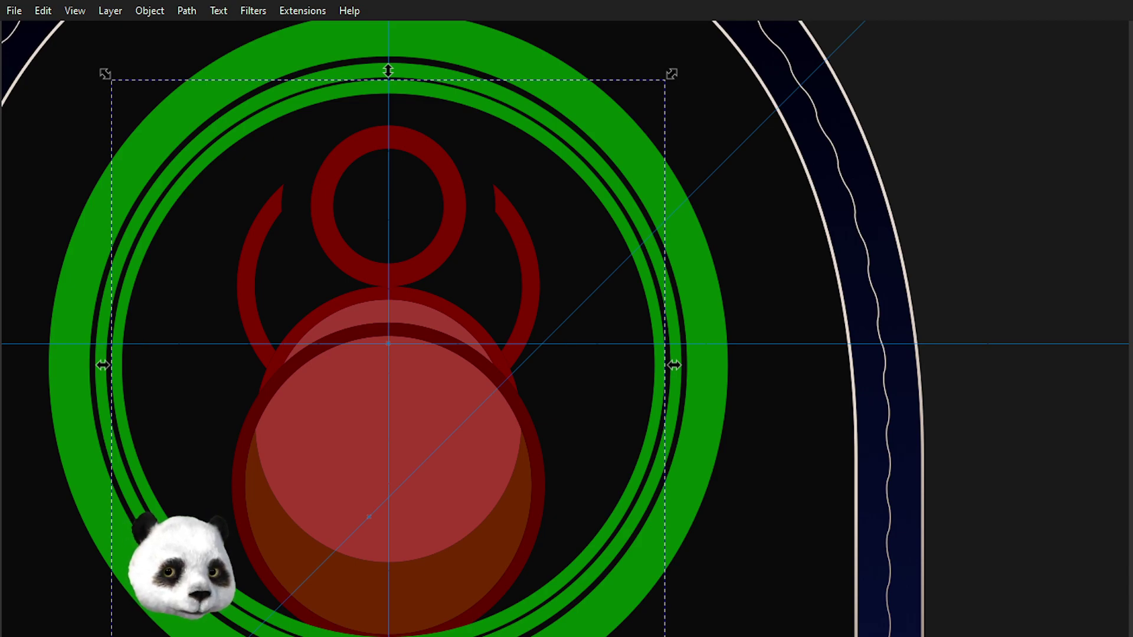
- Adjust the inner green ring's stroke width thinner, thicker, then thinner again
key(Return)
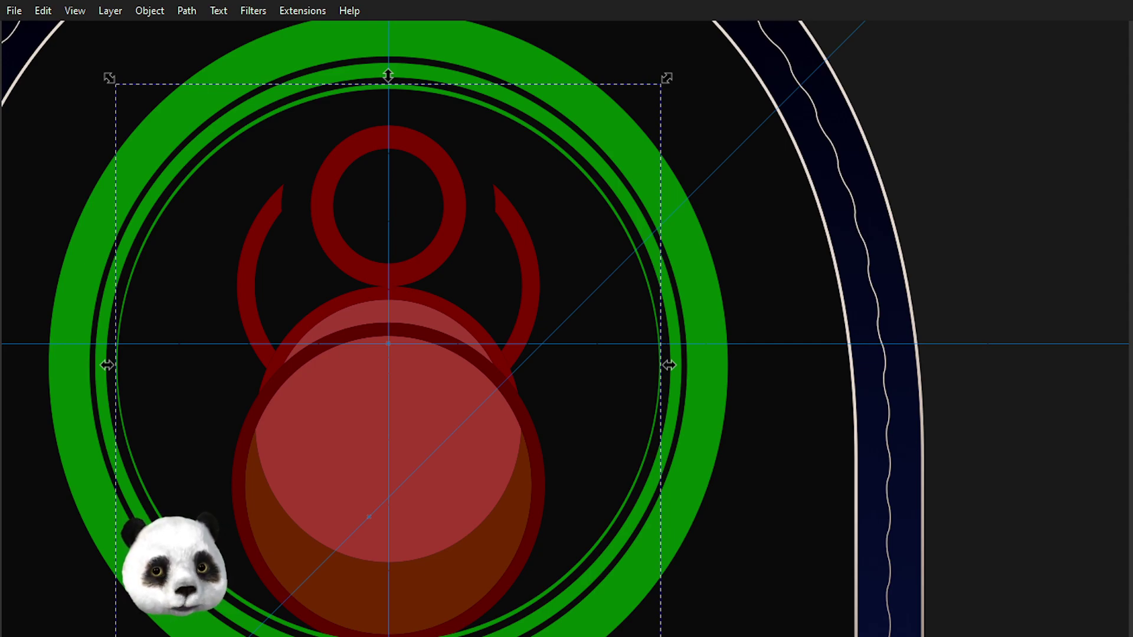
key(Return)
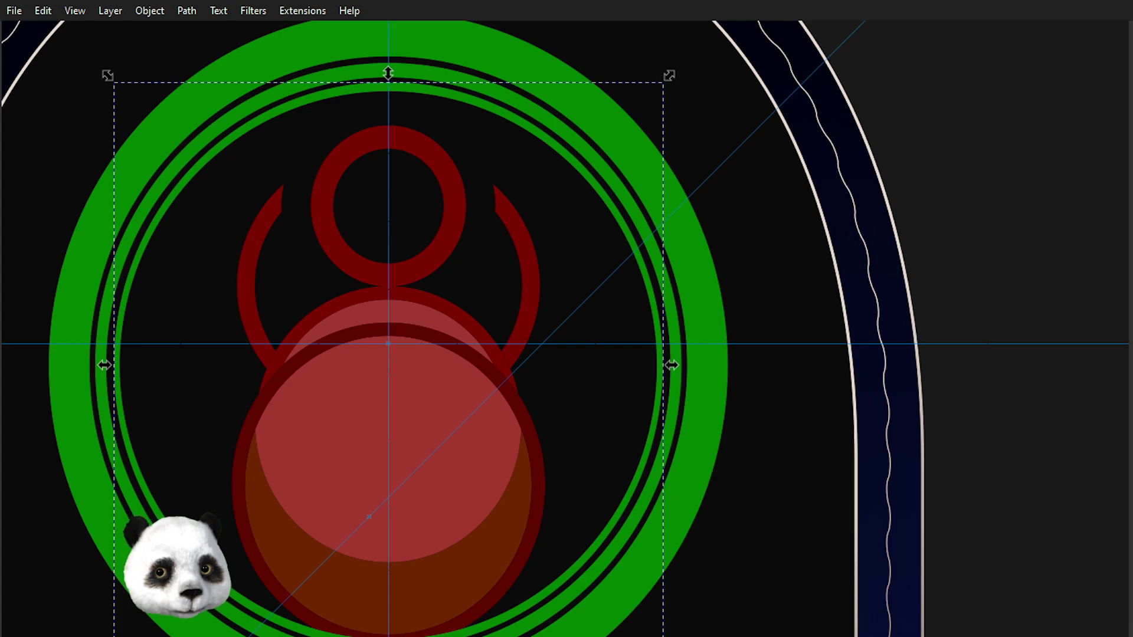
key(Return)
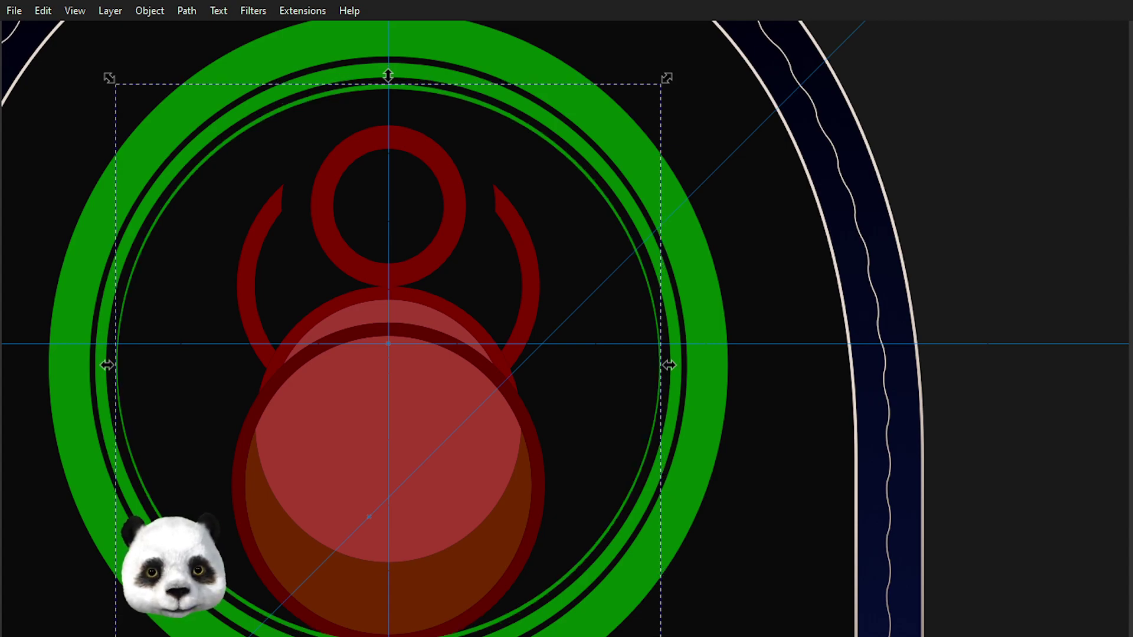
scroll(455, 245, up, 1)
scroll(455, 245, down, 3)
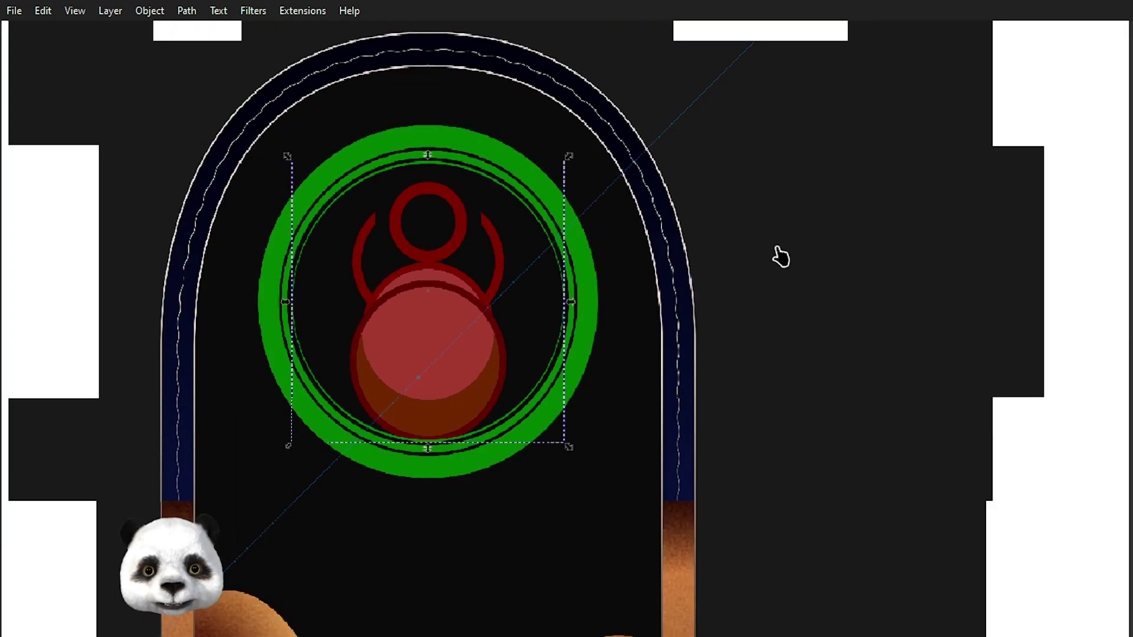
- Bring the top of the arch into view and select the green ring group
click(832, 243)
scroll(692, 239, down, 1)
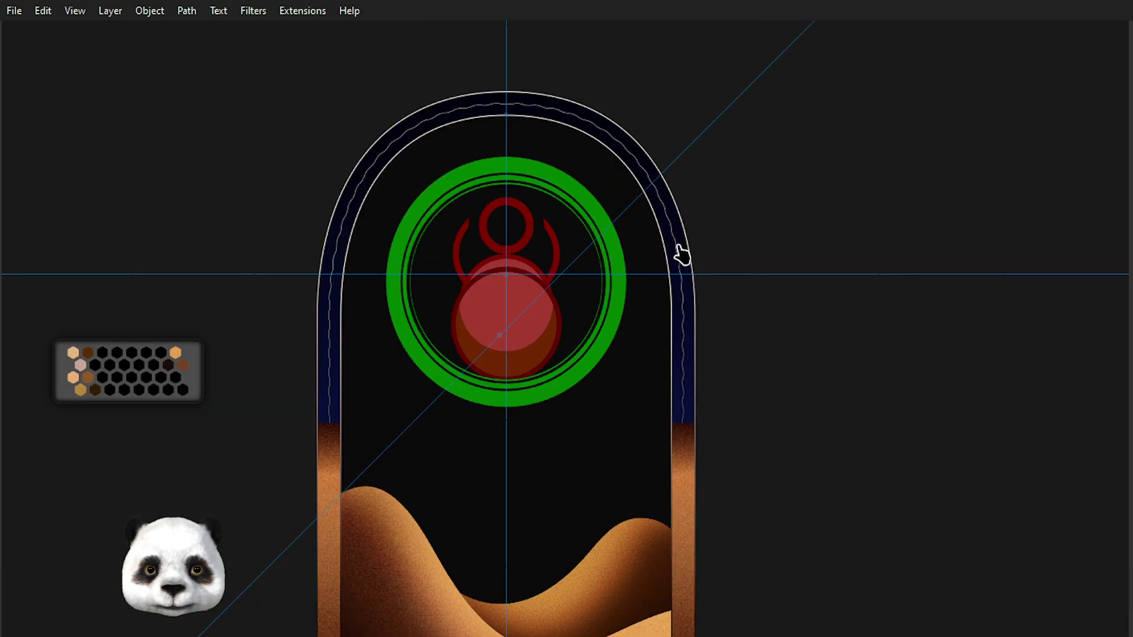
scroll(509, 346, up, 1)
scroll(512, 346, up, 1)
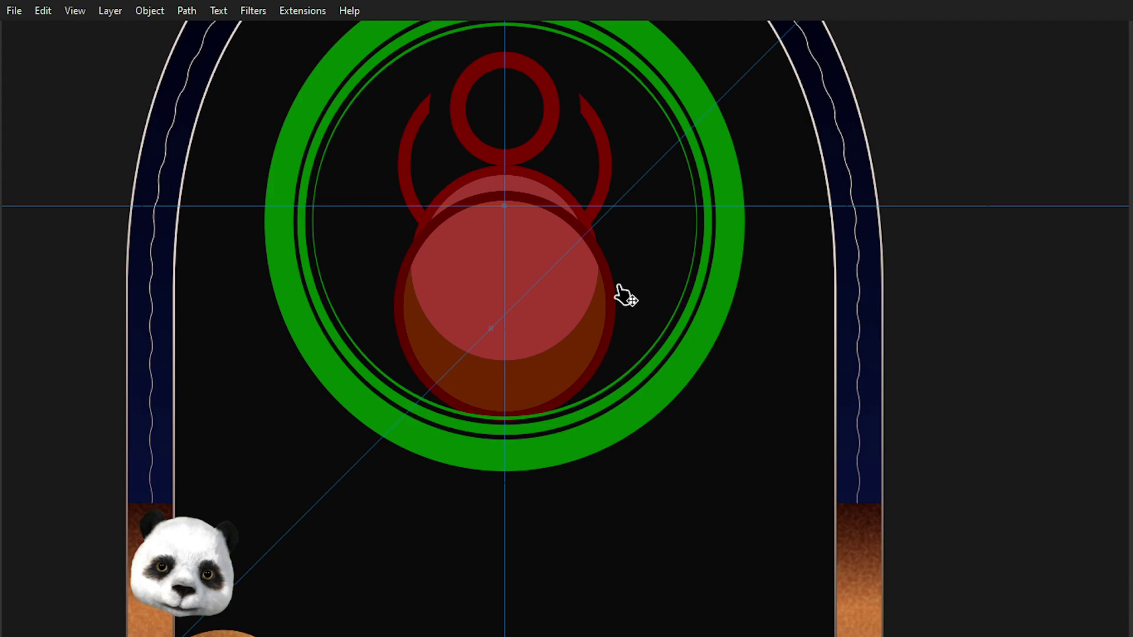
drag(595, 278, 587, 399)
scroll(593, 289, up, 1)
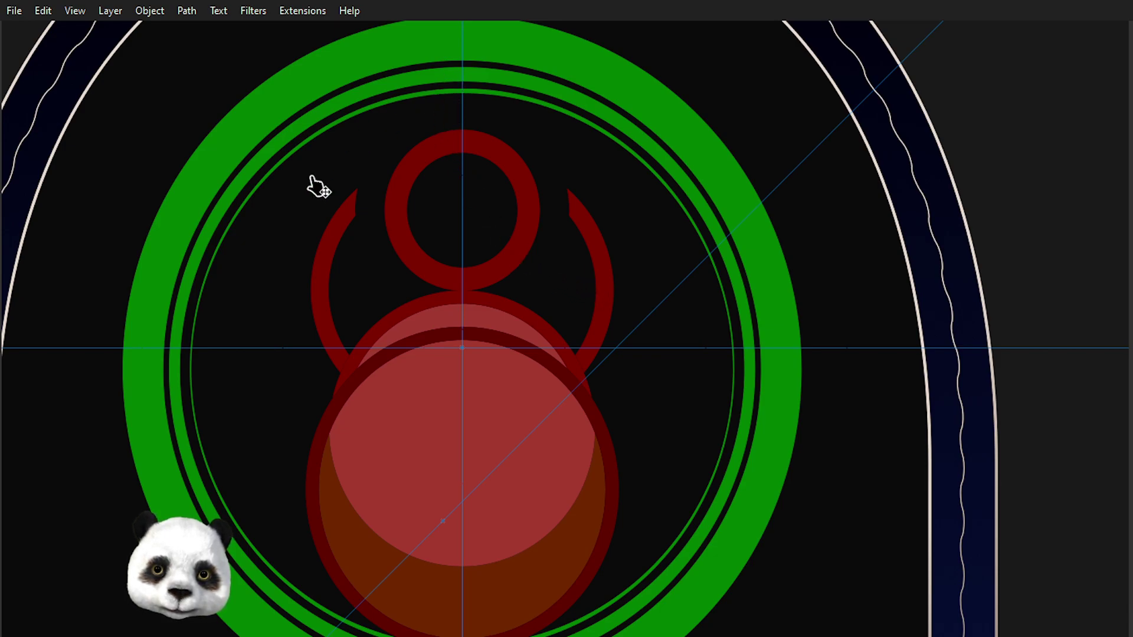
scroll(314, 304, down, 1)
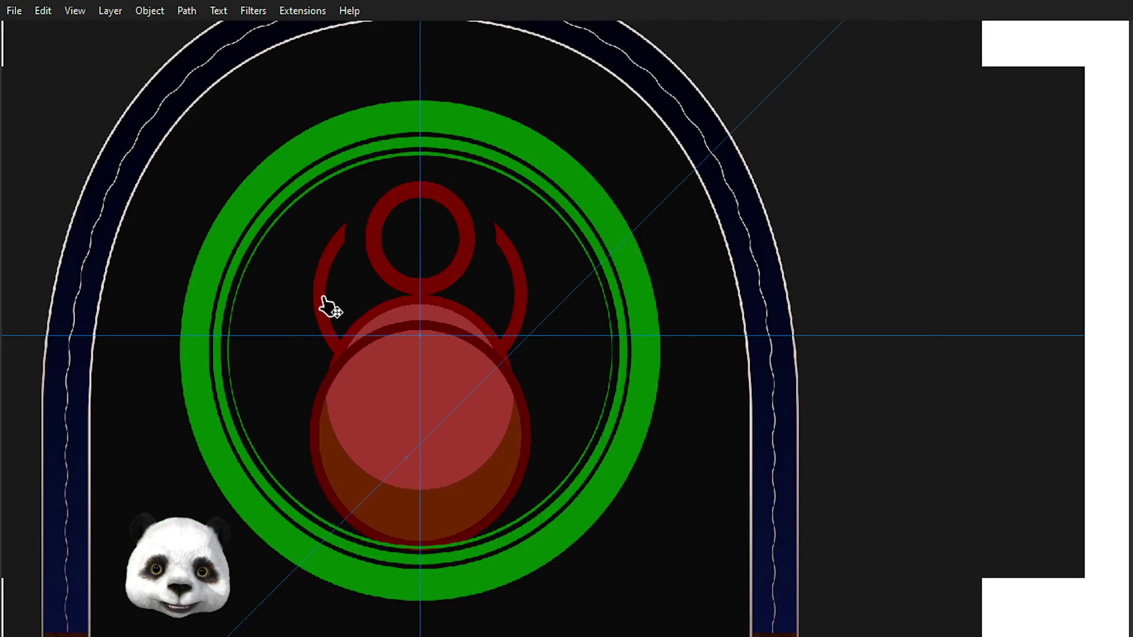
scroll(314, 278, up, 1)
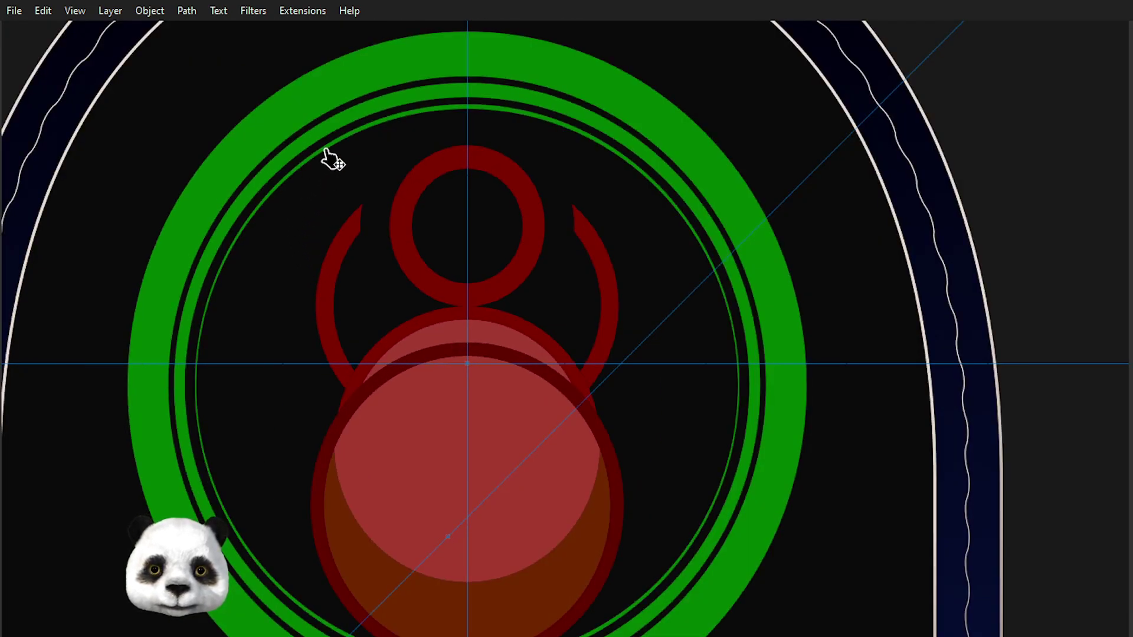
scroll(330, 158, down, 1)
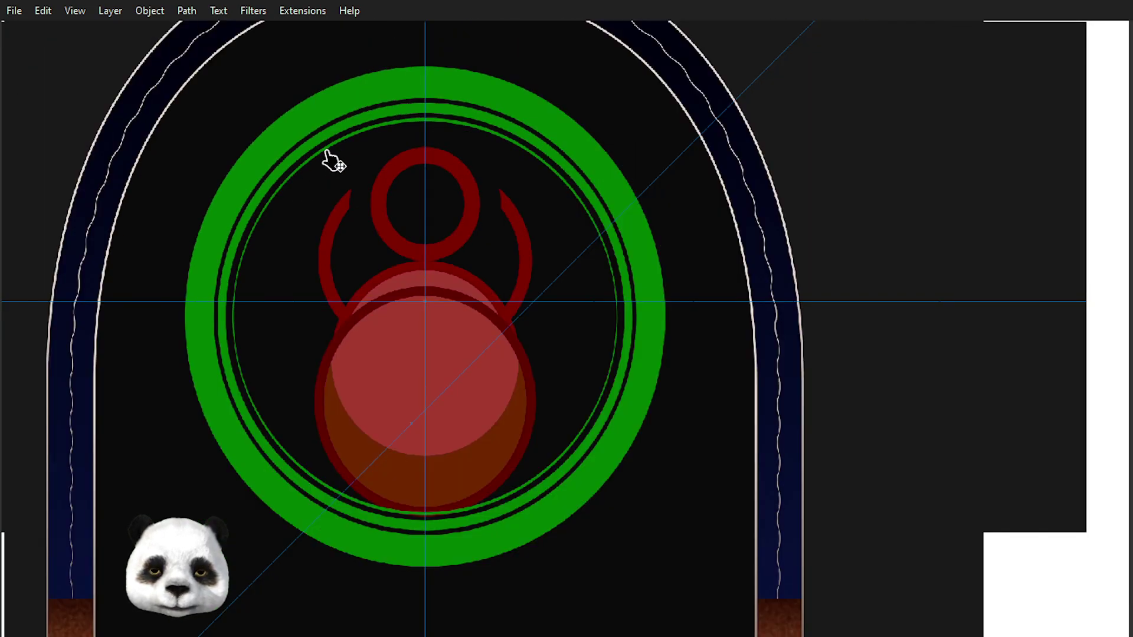
click(485, 101)
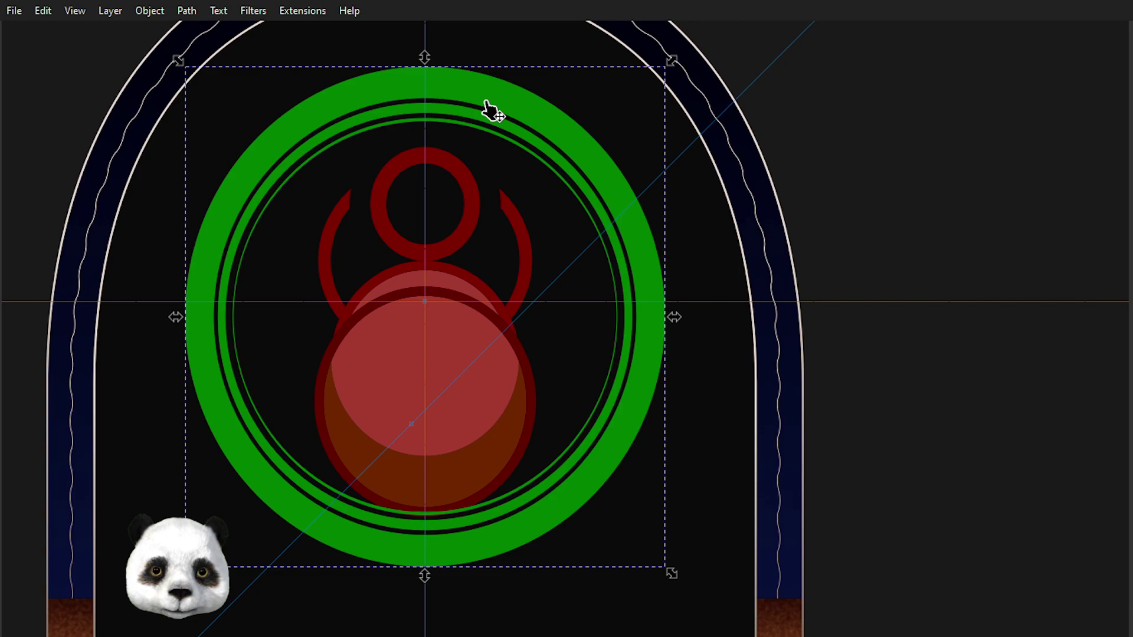
- With the Ellipse tool, draw a red circle centred on the guide crossing
key(r)
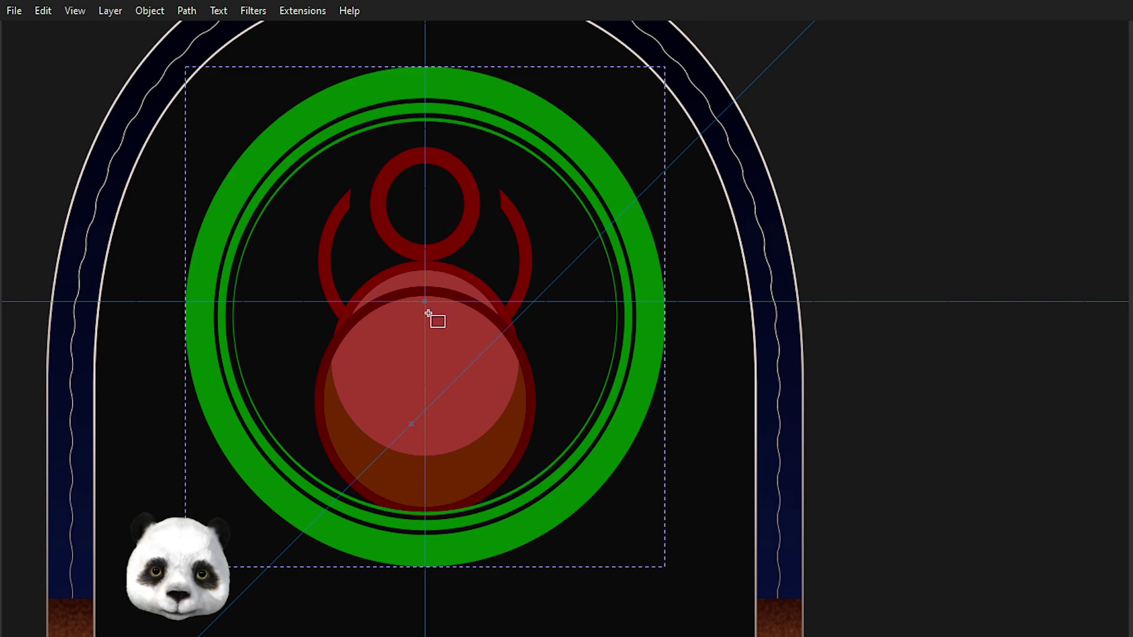
key(e)
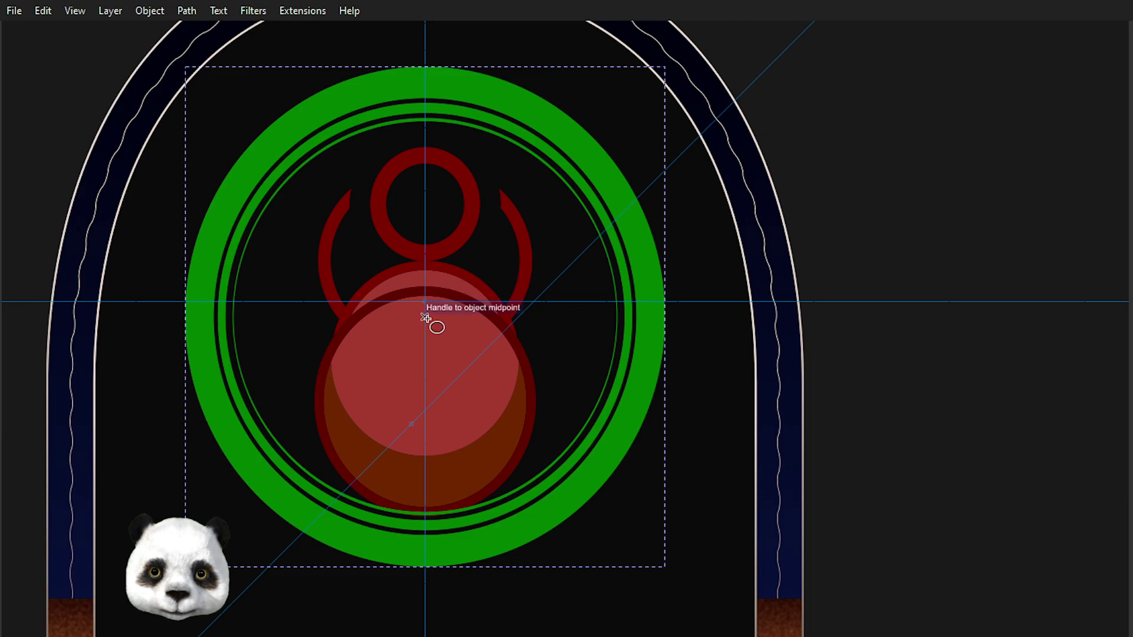
scroll(428, 308, up, 2)
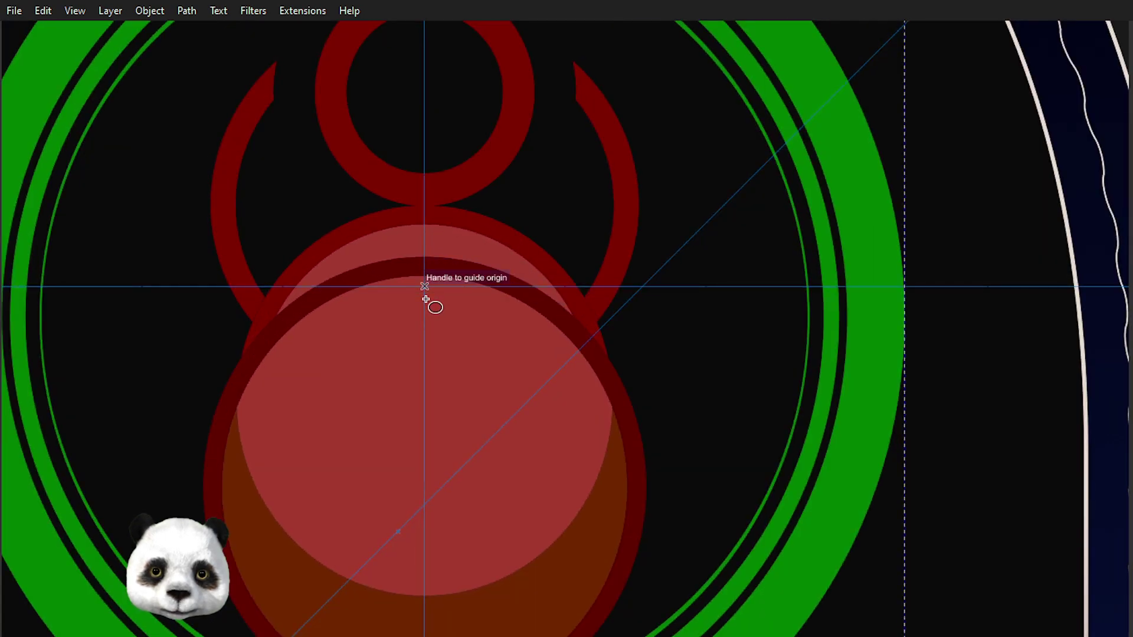
mouse_move(425, 295)
mouse_down()
mouse_move(852, 635)
mouse_move(719, 580)
mouse_move(721, 569)
mouse_up()
- Enlarge the red circle and centre it on the green ring
scroll(695, 462, down, 3)
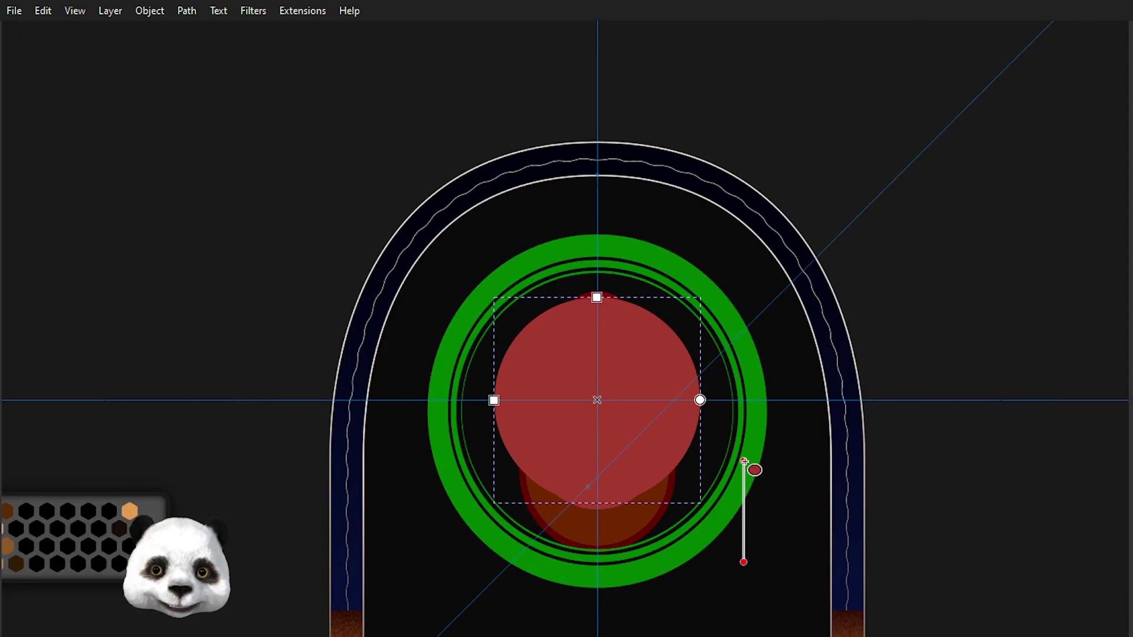
key(s)
drag(711, 518, 772, 601)
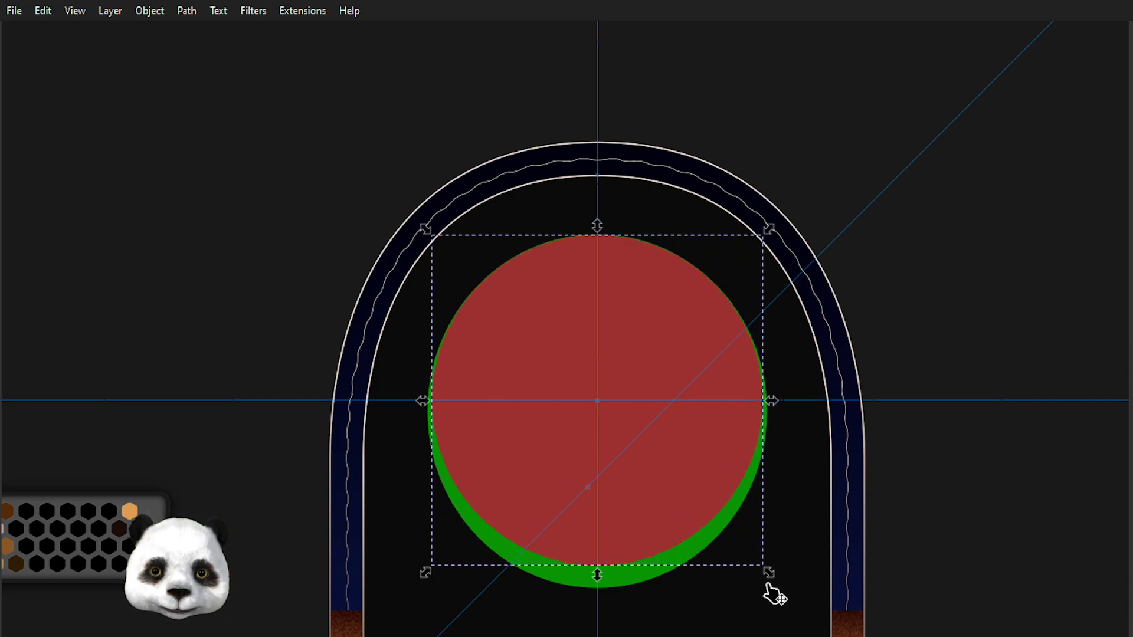
scroll(745, 527, up, 1)
drag(708, 466, 714, 480)
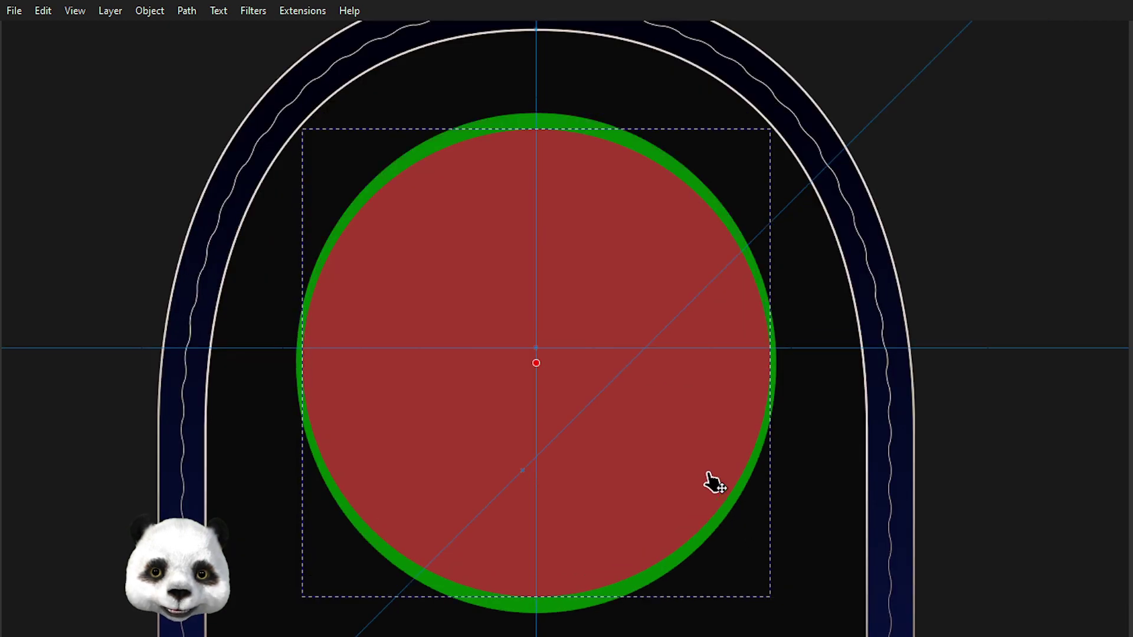
drag(777, 605, 788, 619)
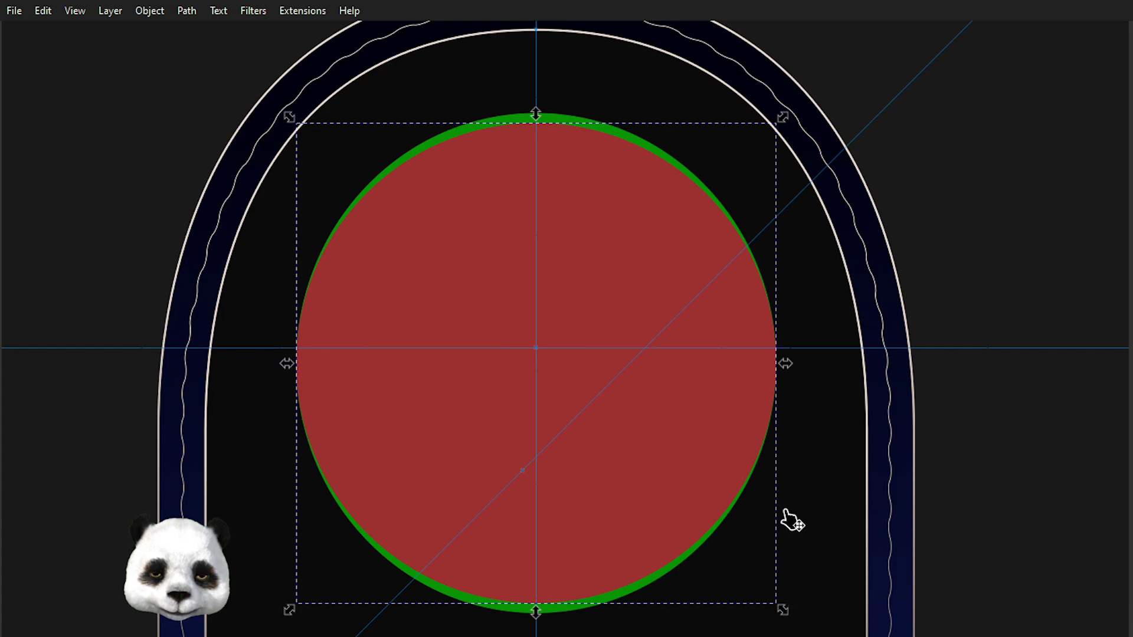
- Restore the filled circle via undo/redo, then shrink it evenly to the ring's inner edge
key(Tab)
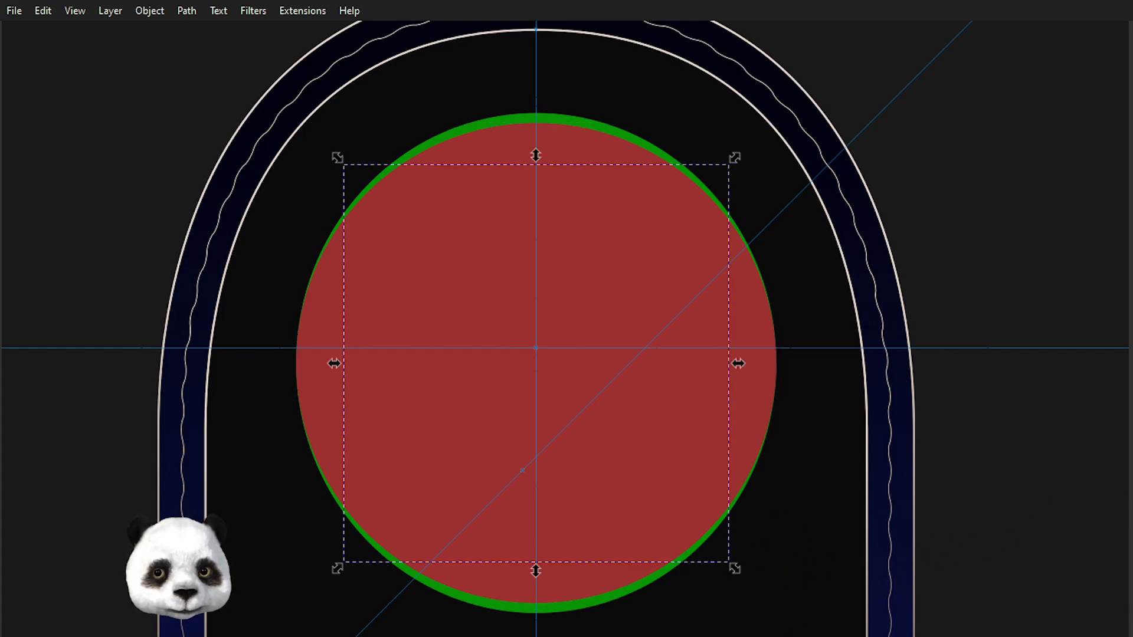
key(Escape)
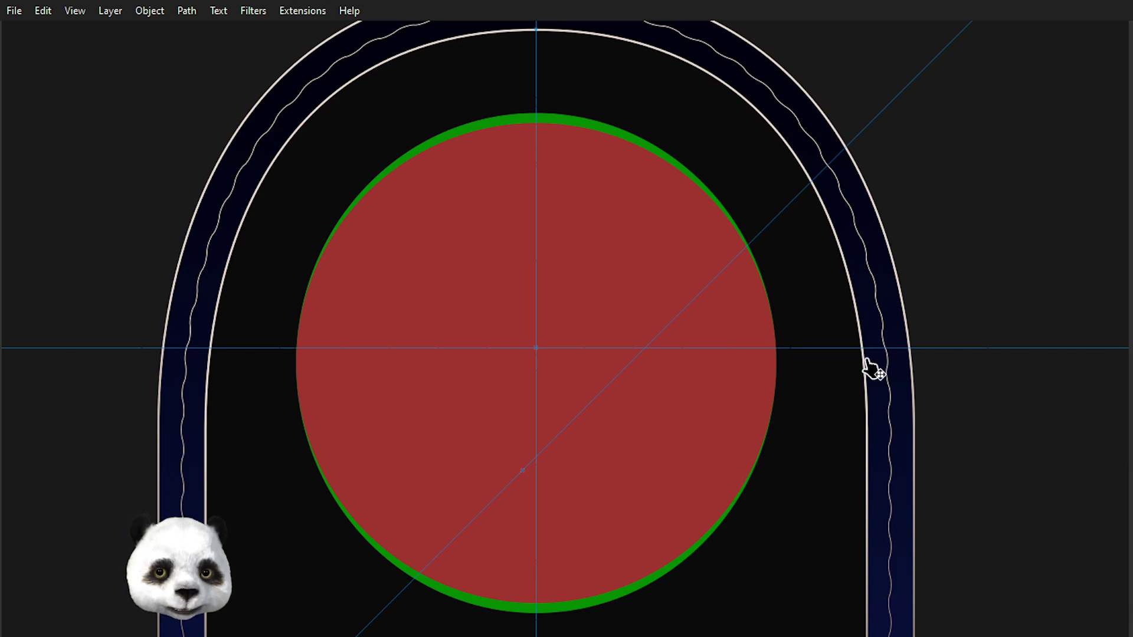
key(ctrl+z)
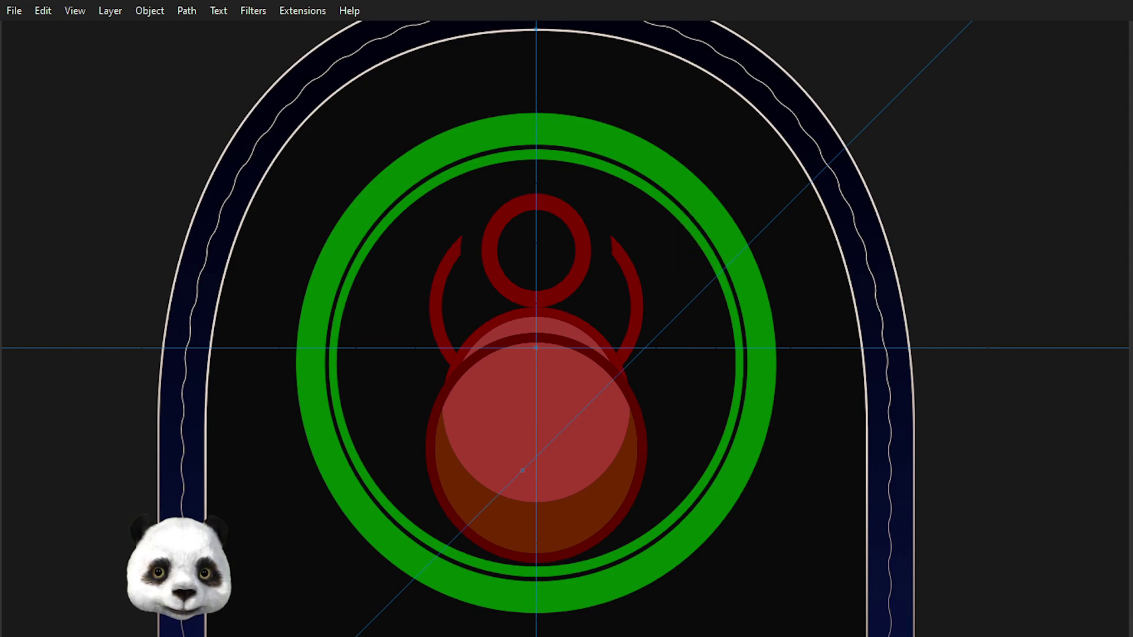
key(Tab)
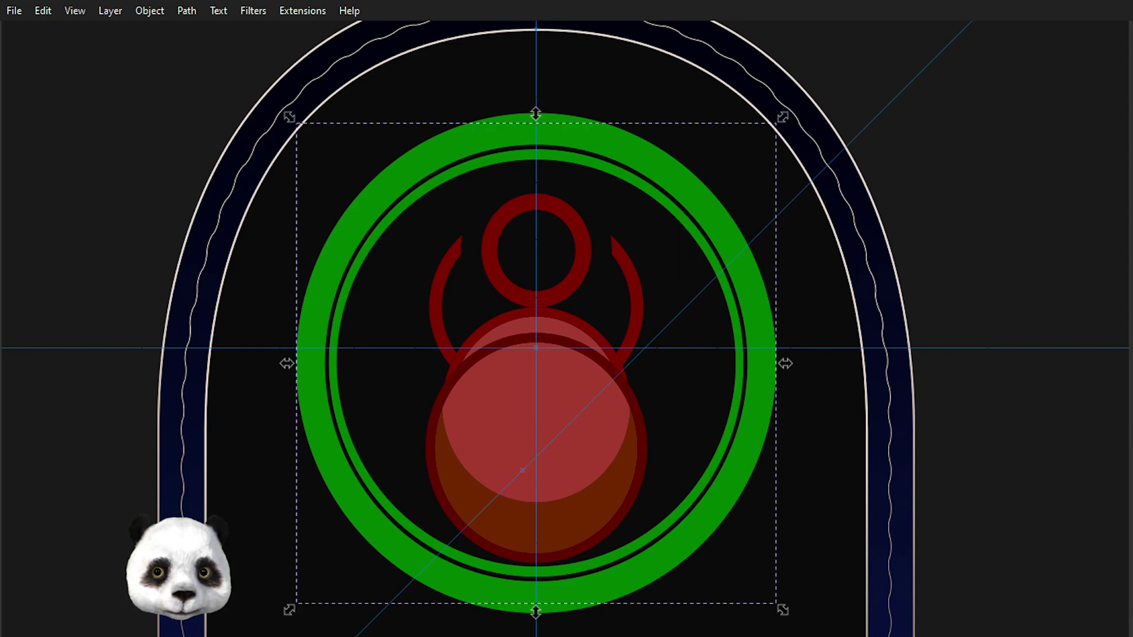
key(ctrl+shift+v)
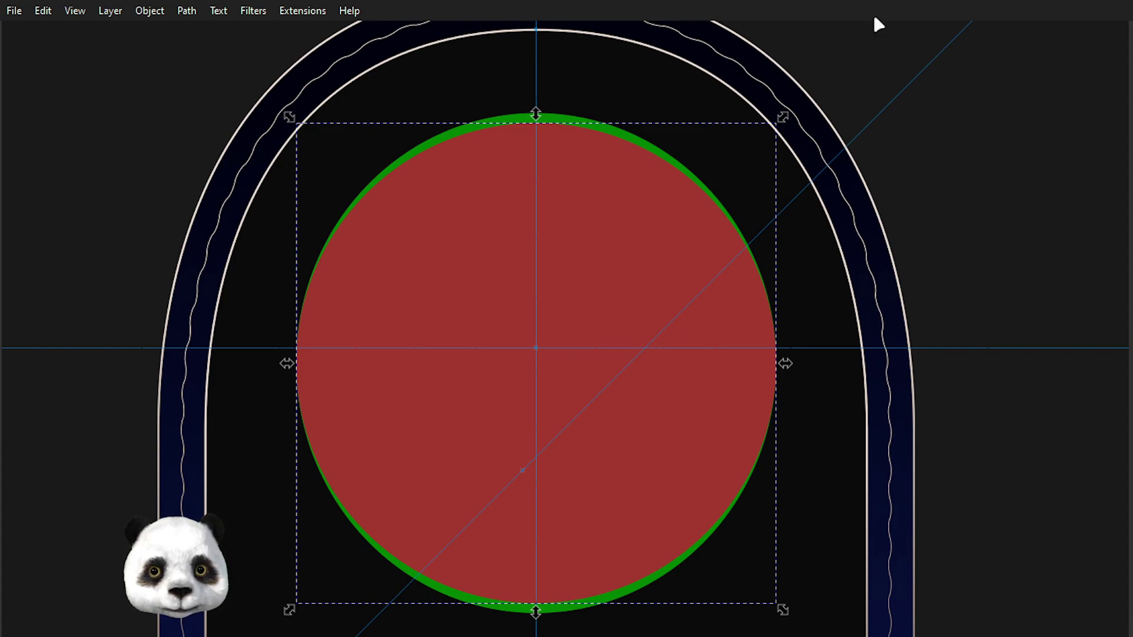
key(ctrl+z)
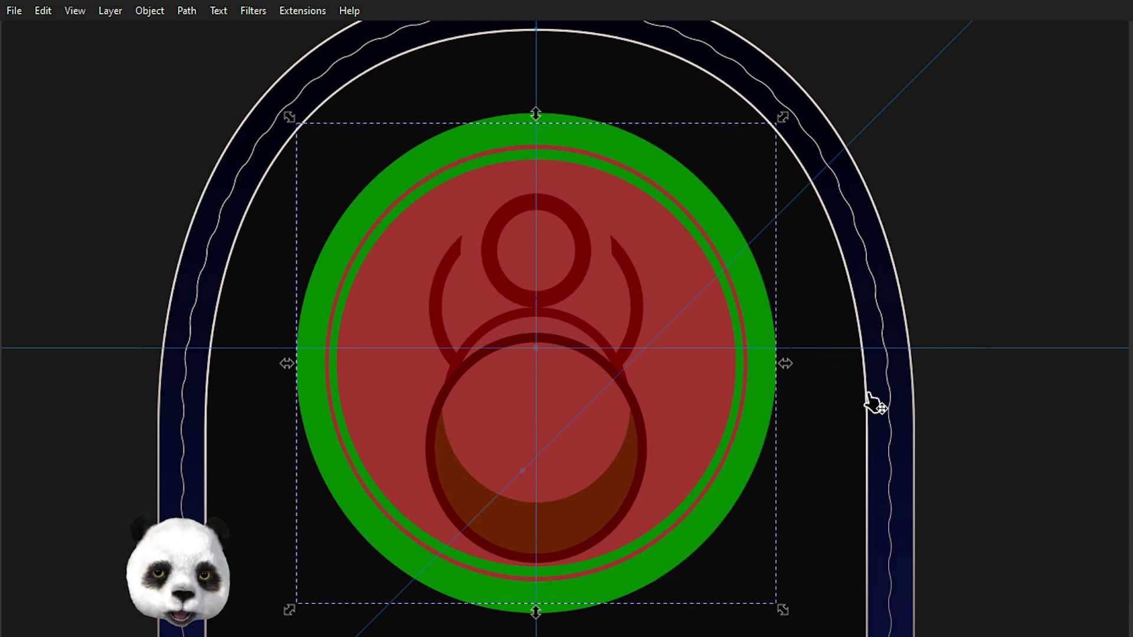
key(ctrl+shift+z)
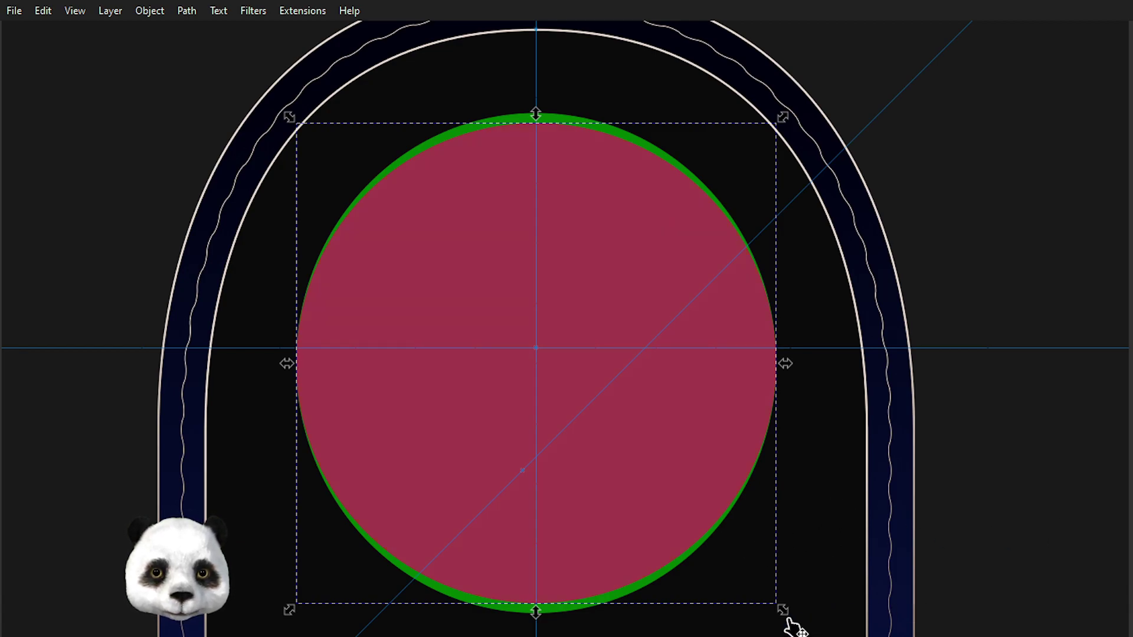
drag(783, 611, 762, 607)
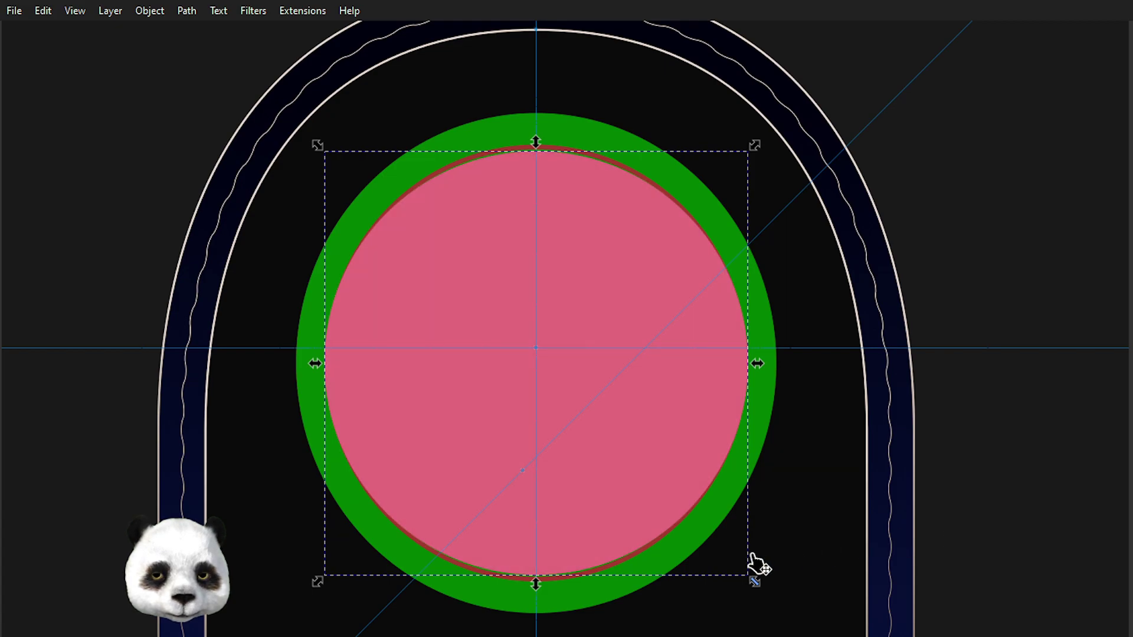
drag(760, 595, 763, 584)
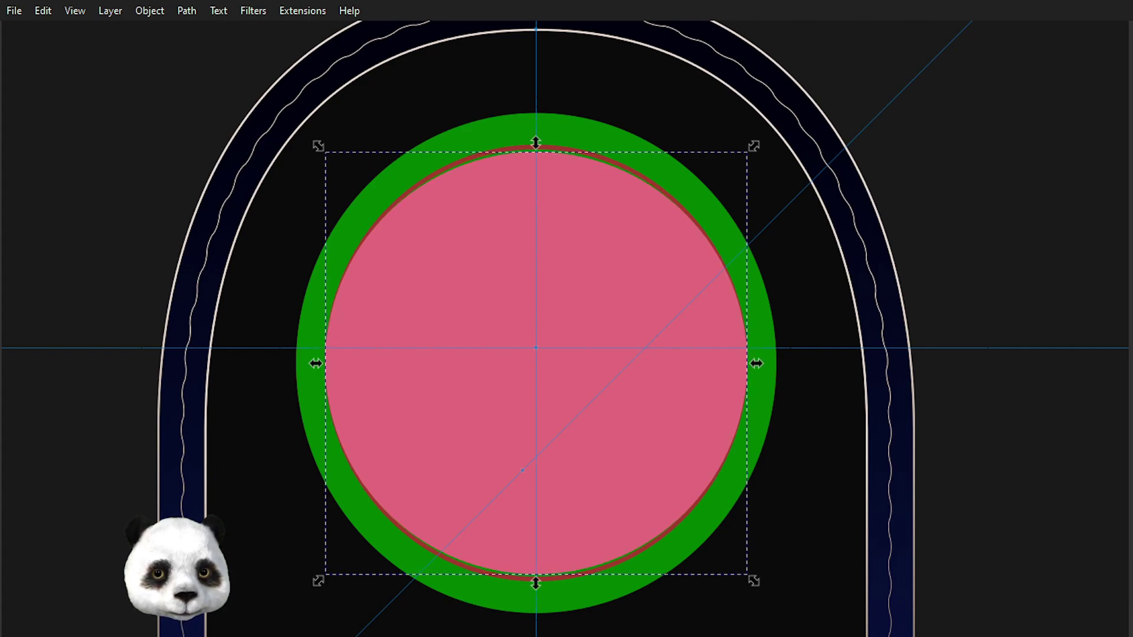
- Build a separate outer ring with the Shape Builder, then reselect the green ring
key(x)
click(757, 304)
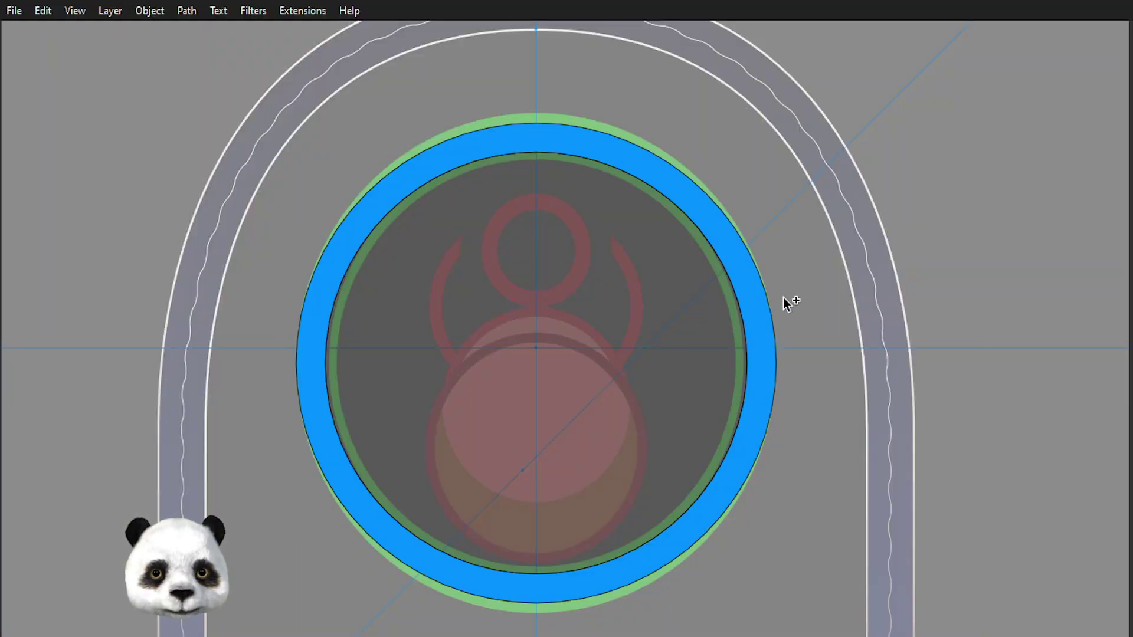
key(Return)
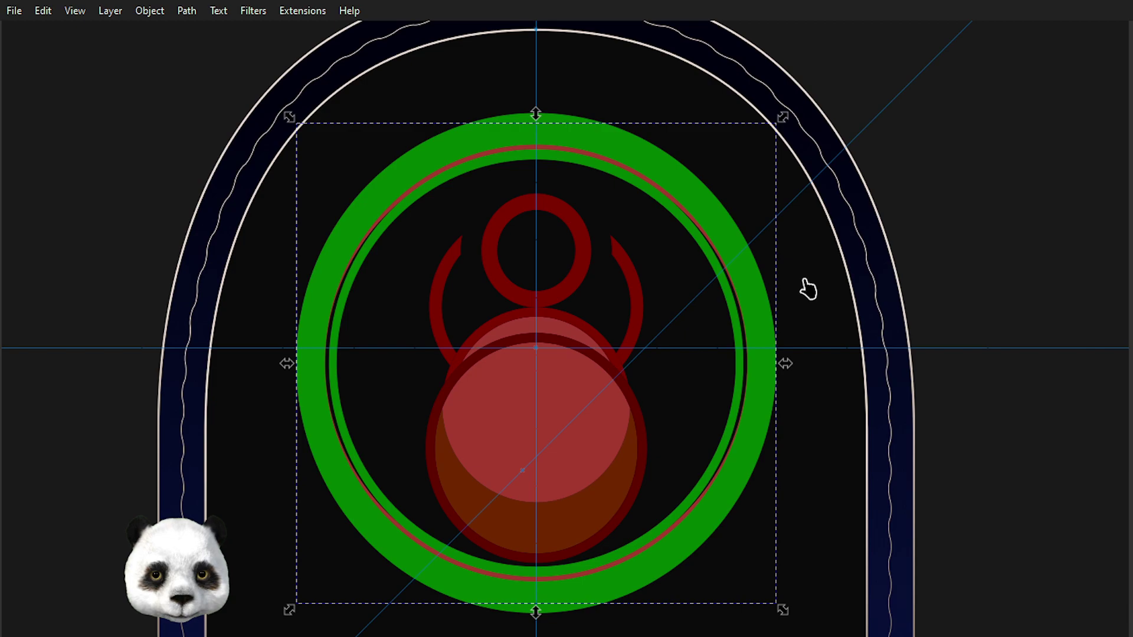
click(744, 269)
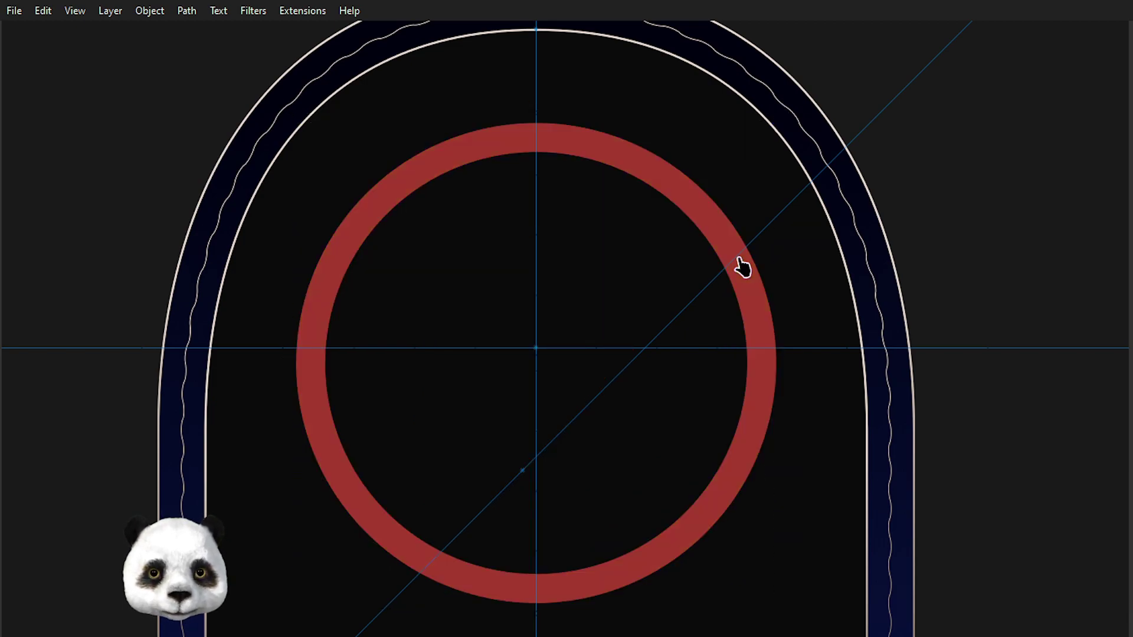
key(ctrl+shift+z)
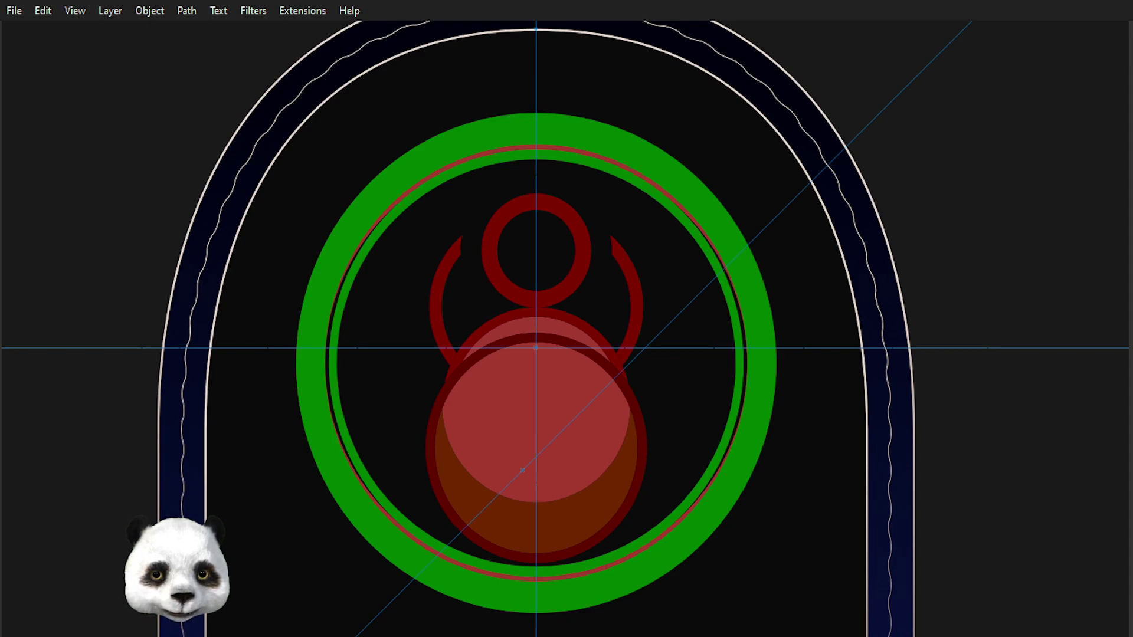
click(878, 610)
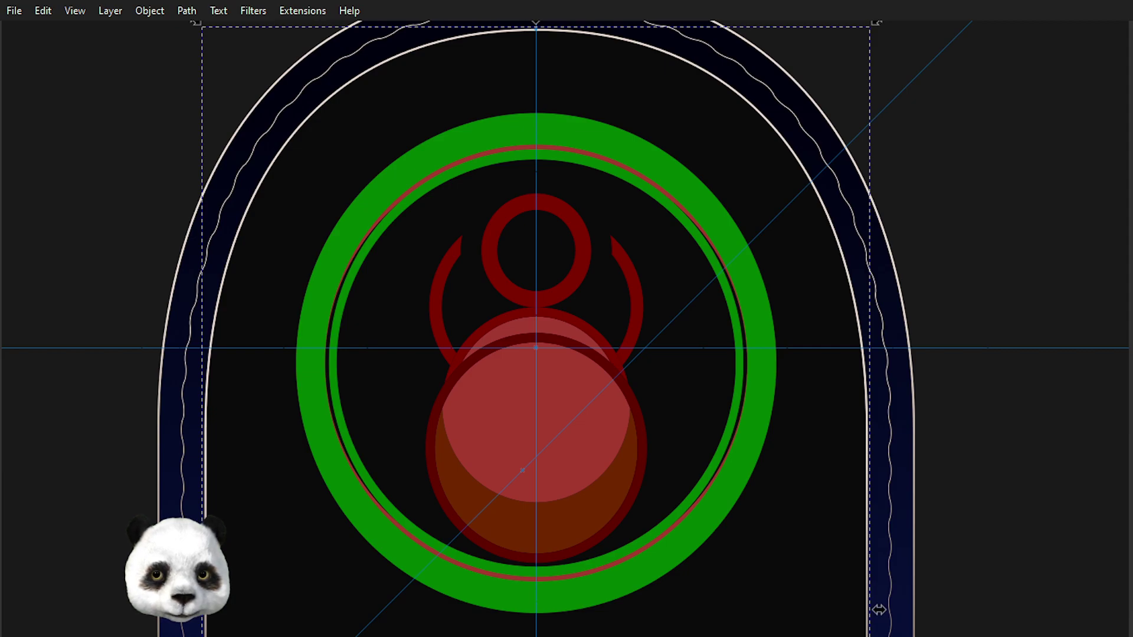
key(Tab)
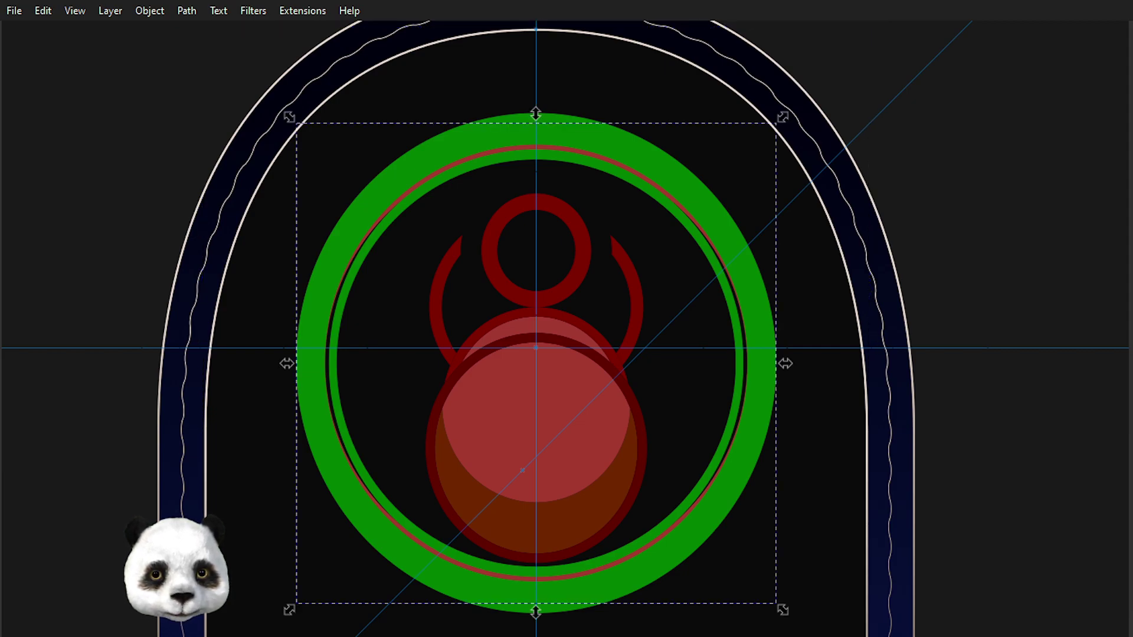
- Send the green ring below the red ring, then delete both green rings
key(Page_Down)
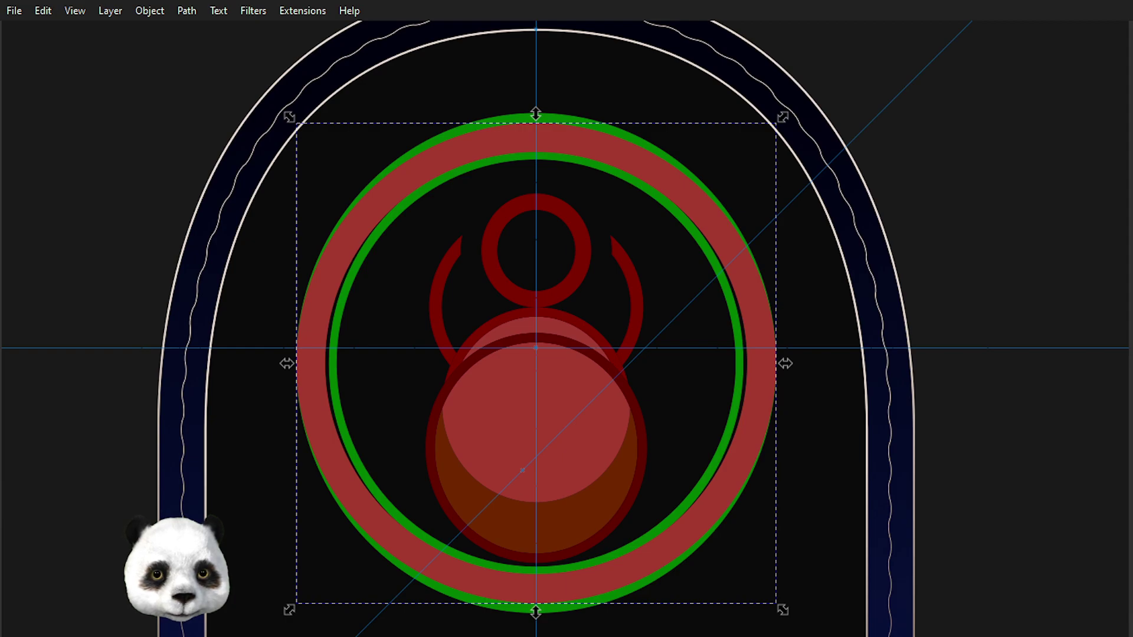
key(Tab)
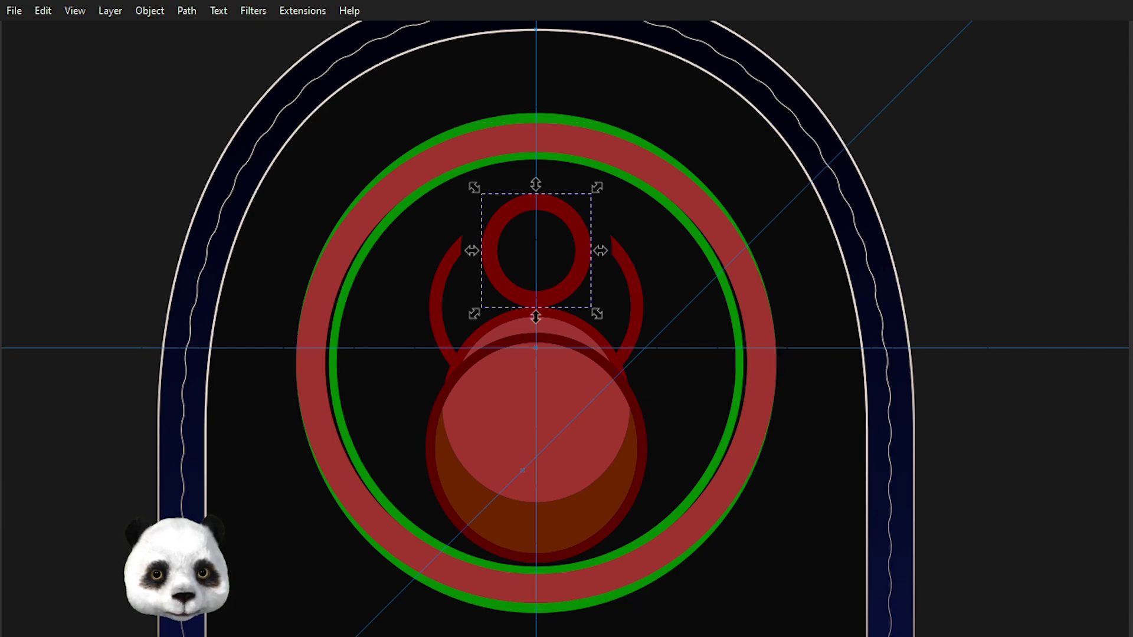
key(Tab)
key(Tab)
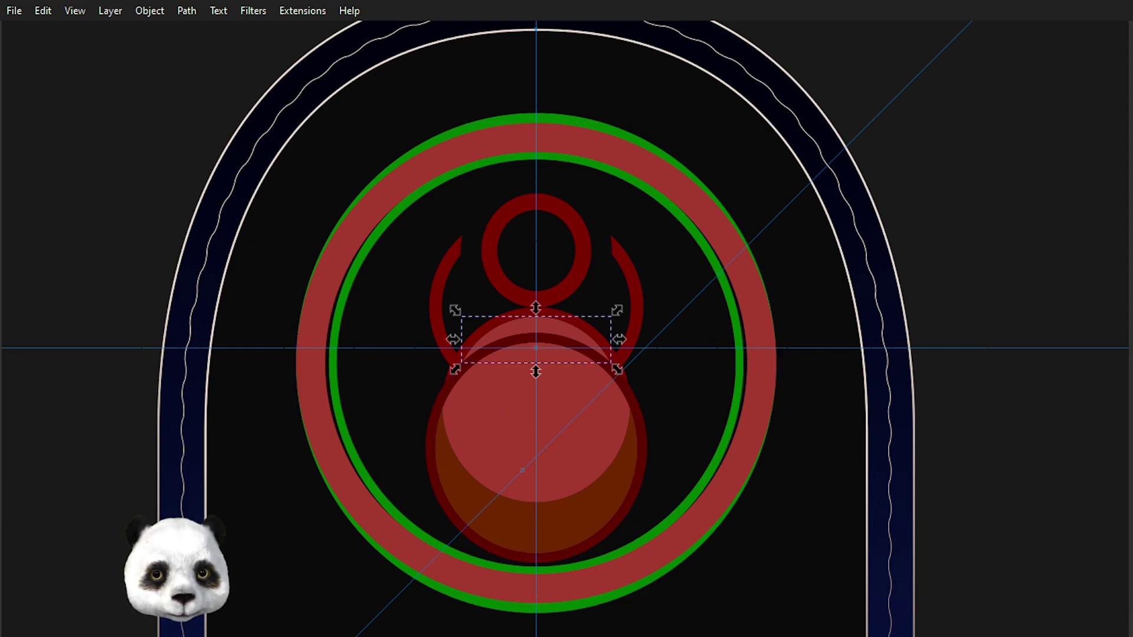
key(Tab)
key(Tab)
key(Tab)
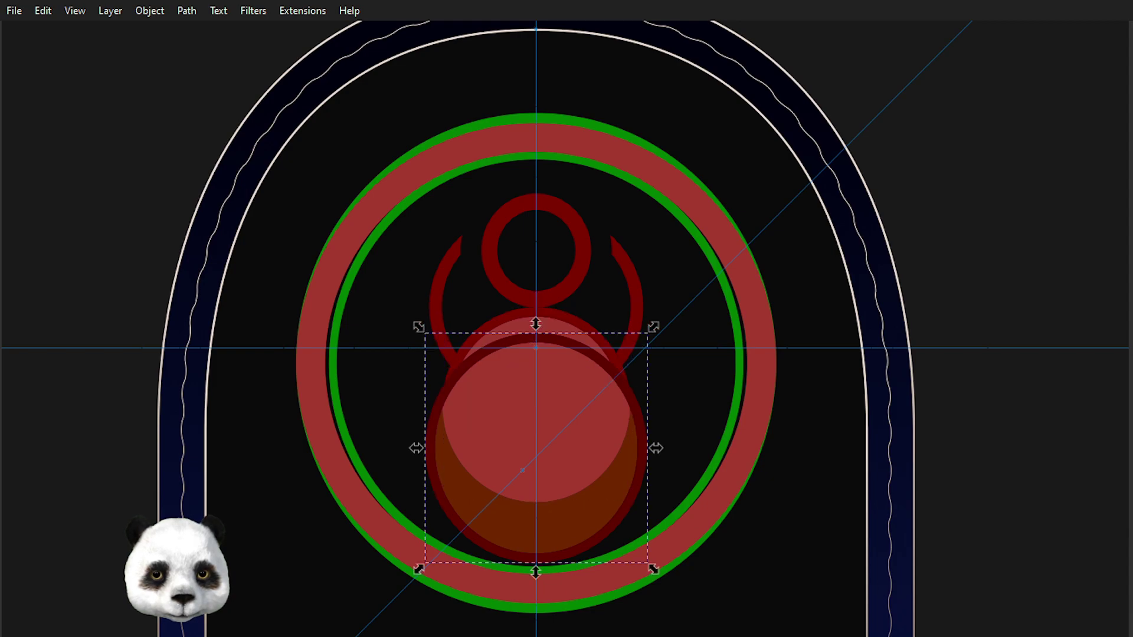
key(Tab)
key(Delete)
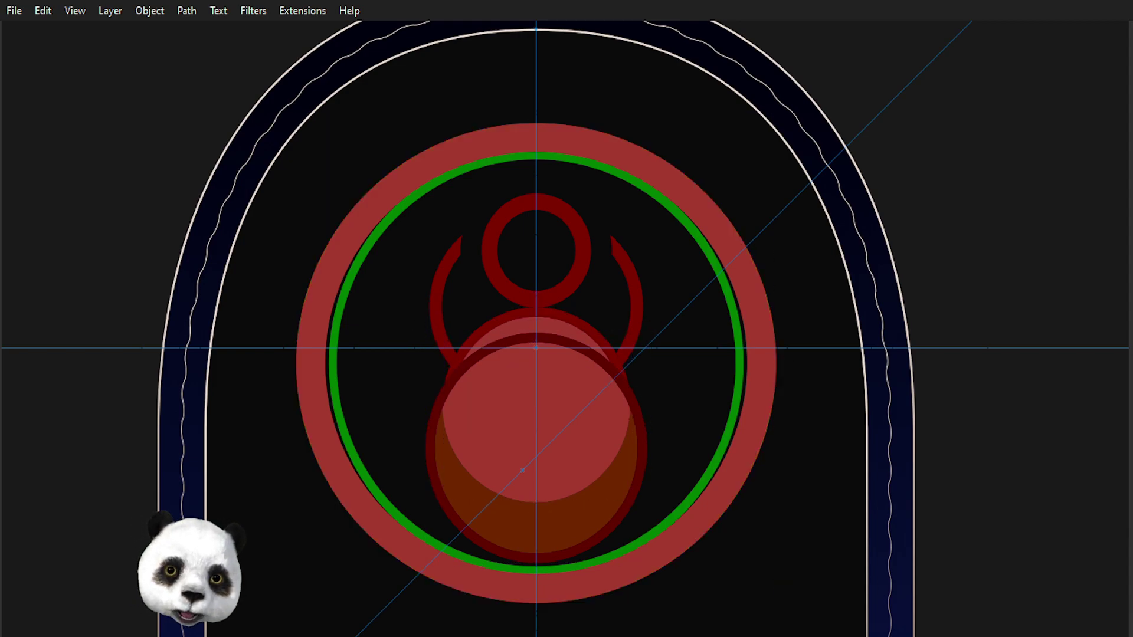
key(Tab)
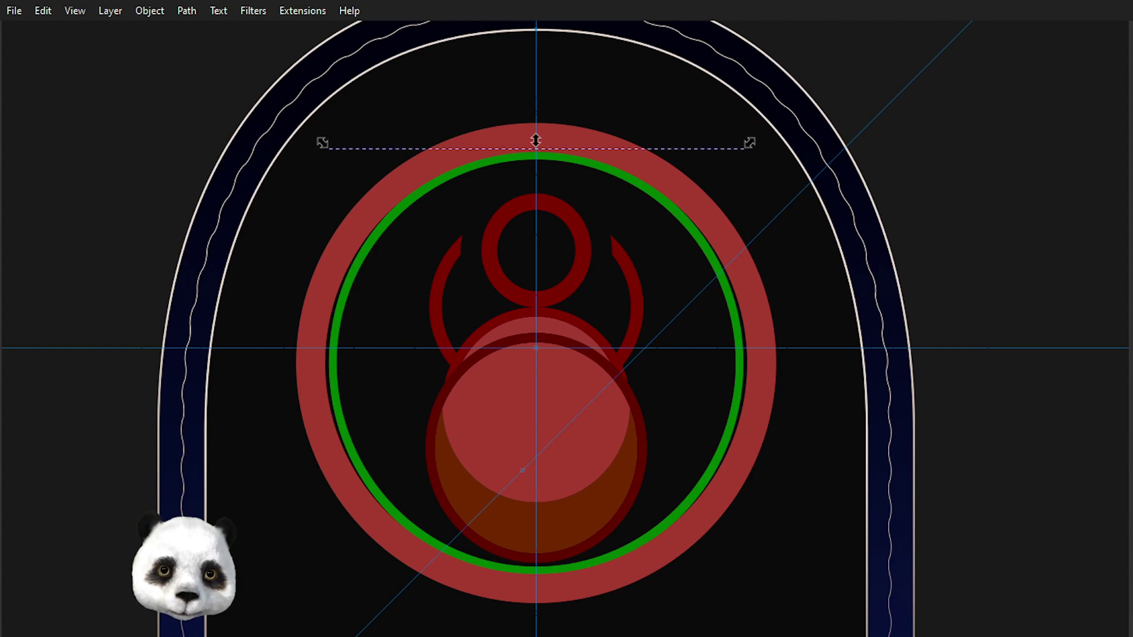
key(Delete)
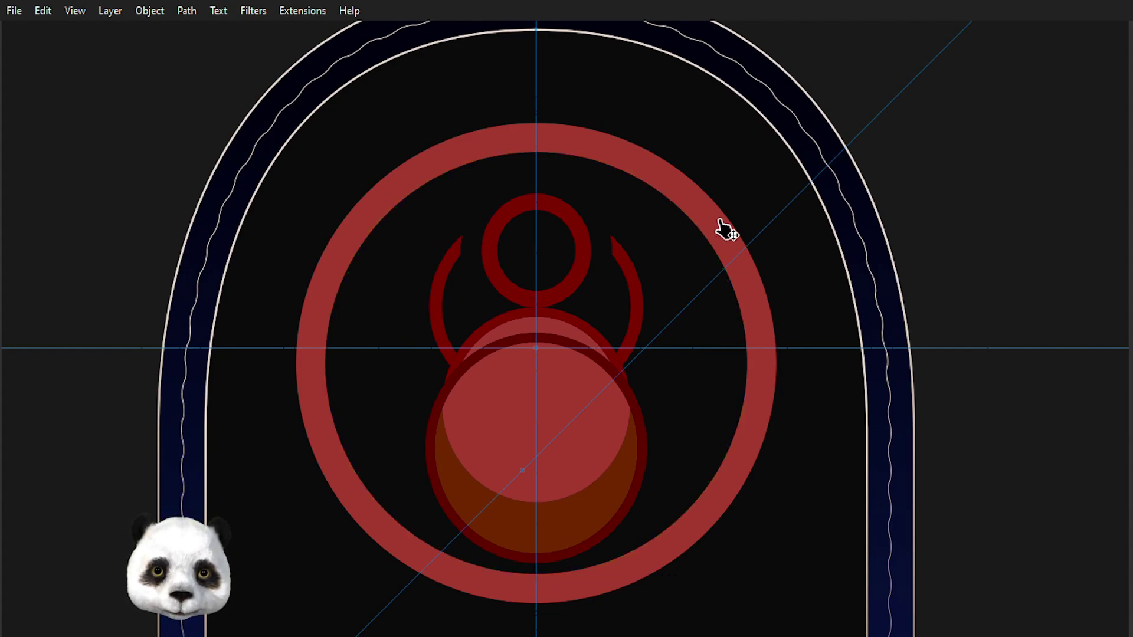
- Shrink the pink ring inside the red ring and thin its stroke twice
click(732, 234)
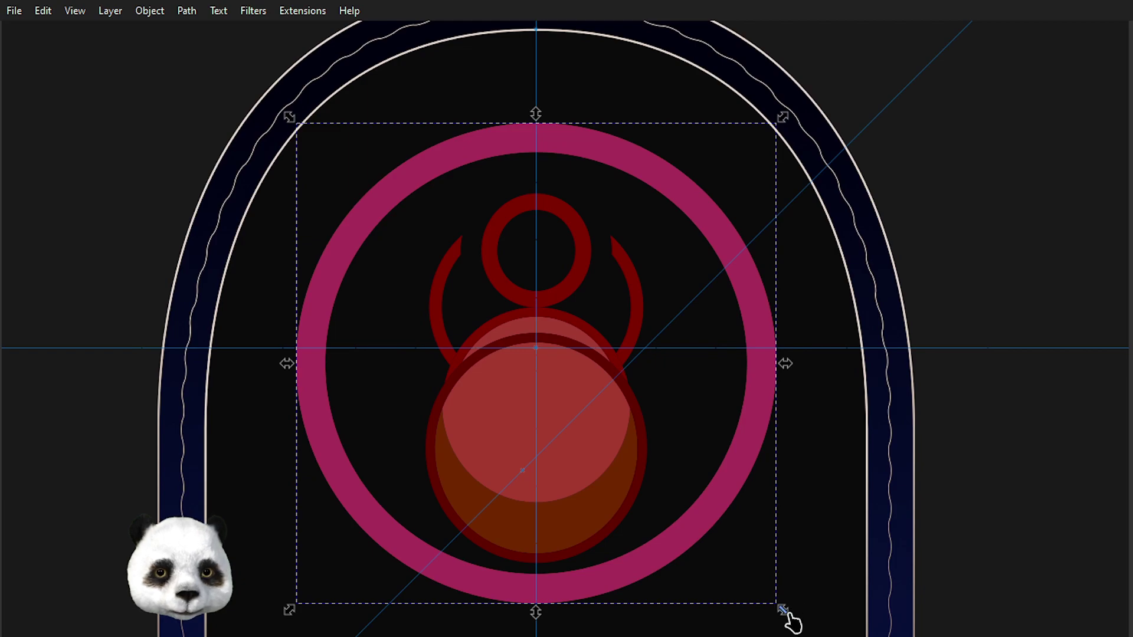
drag(790, 619, 761, 590)
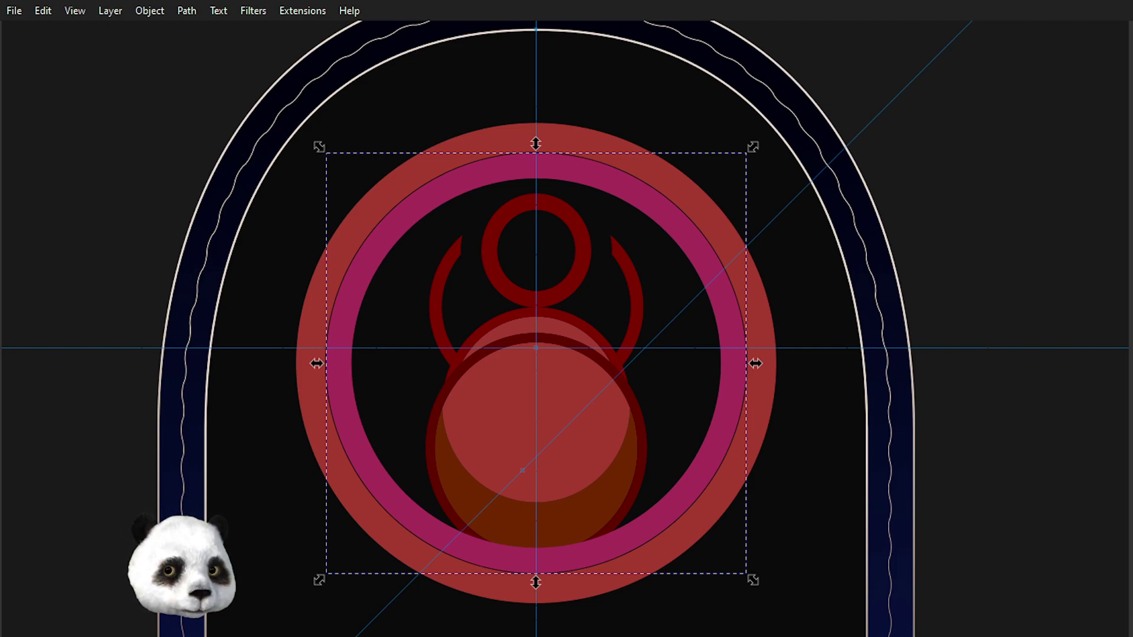
key(ctrl+parenleft)
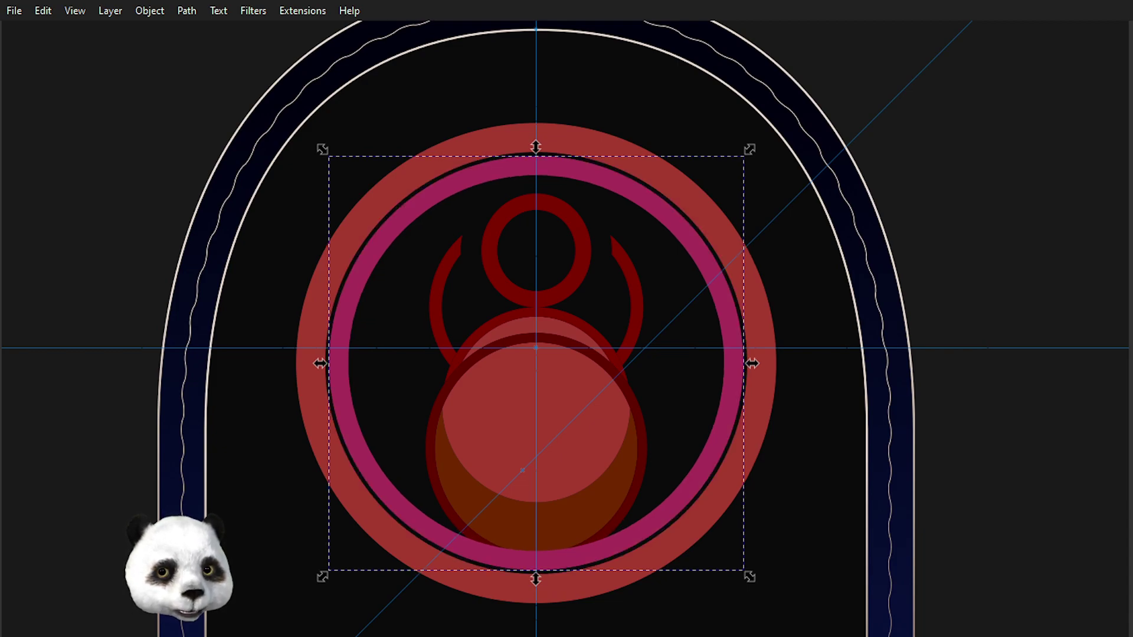
key(ctrl+parenleft)
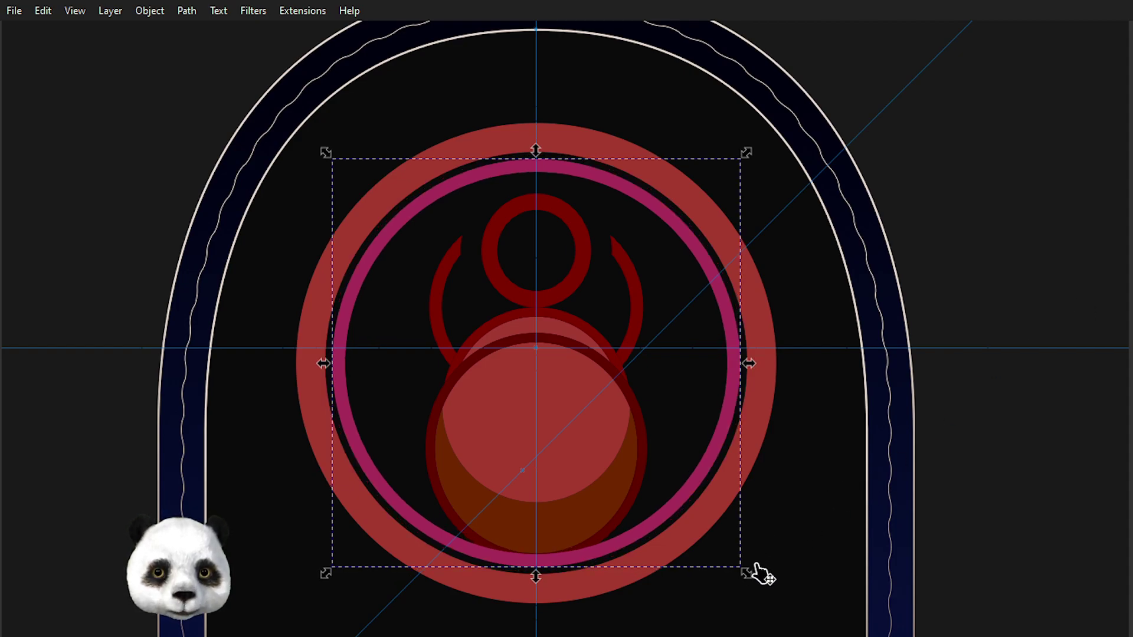
drag(748, 577, 759, 586)
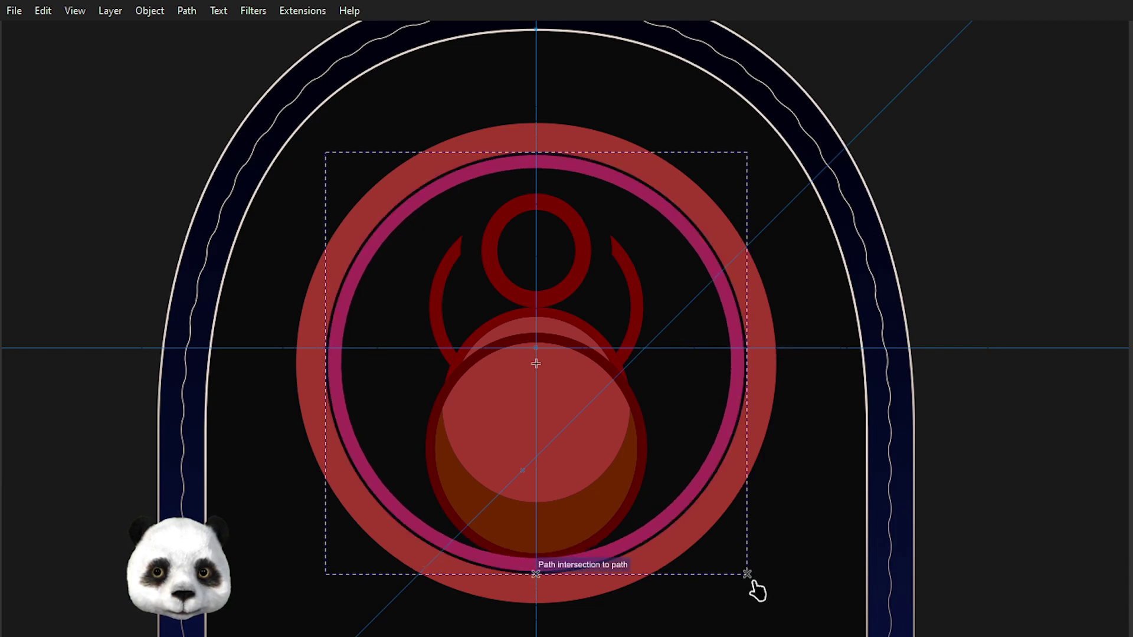
drag(758, 587, 756, 581)
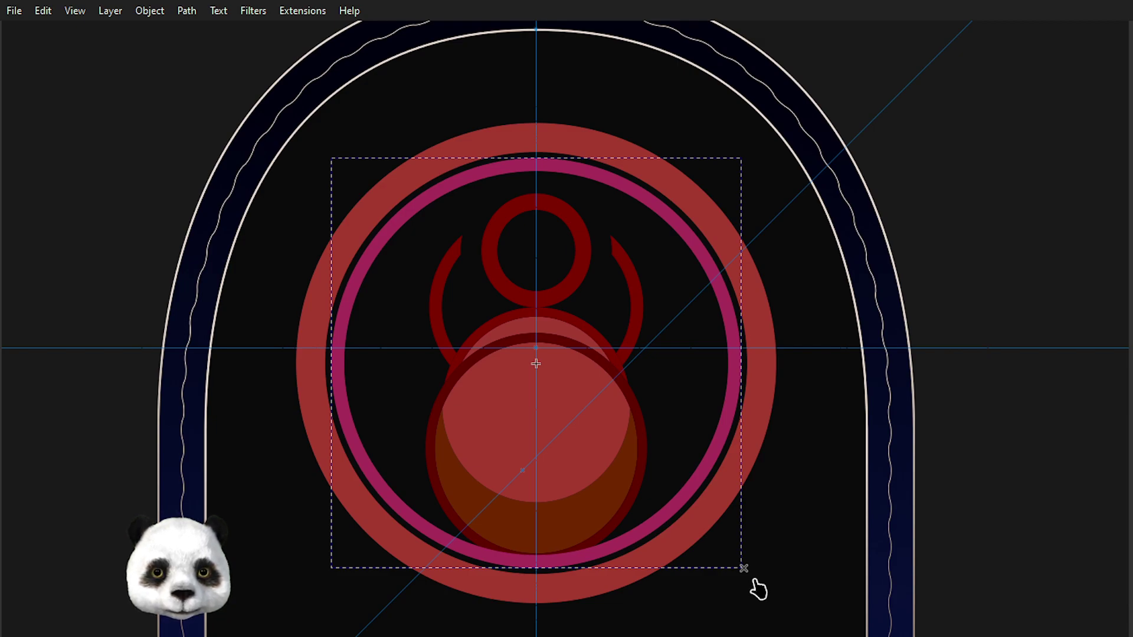
drag(756, 580, 754, 585)
- Scale the pink and outer red rings up together, then shrink the magenta ring slightly
shift+click(772, 435)
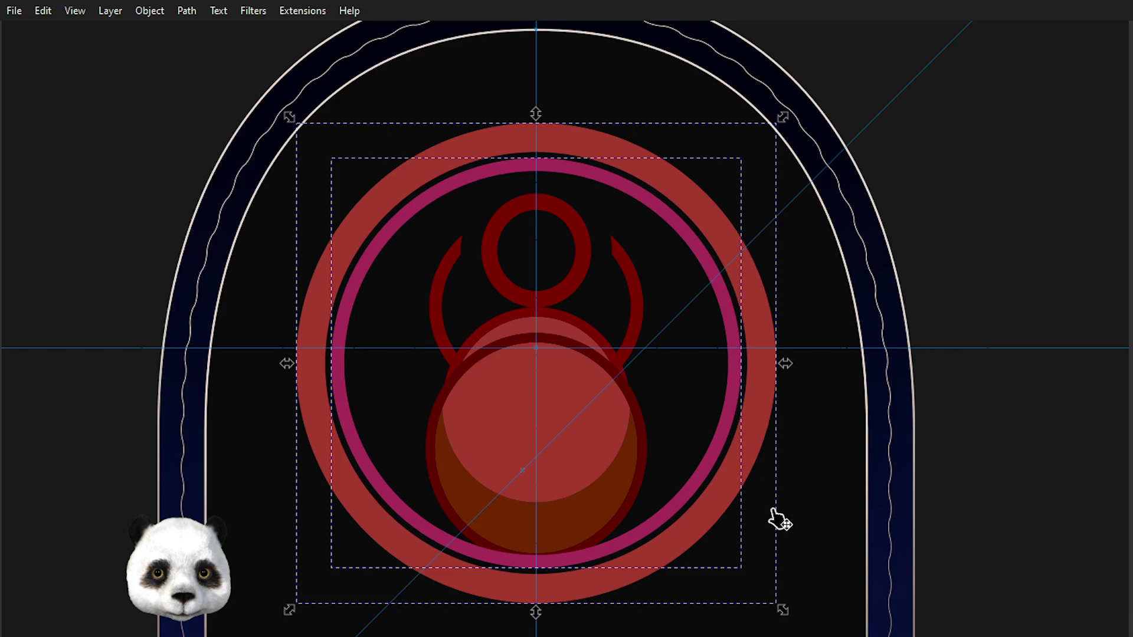
drag(783, 611, 811, 629)
click(814, 487)
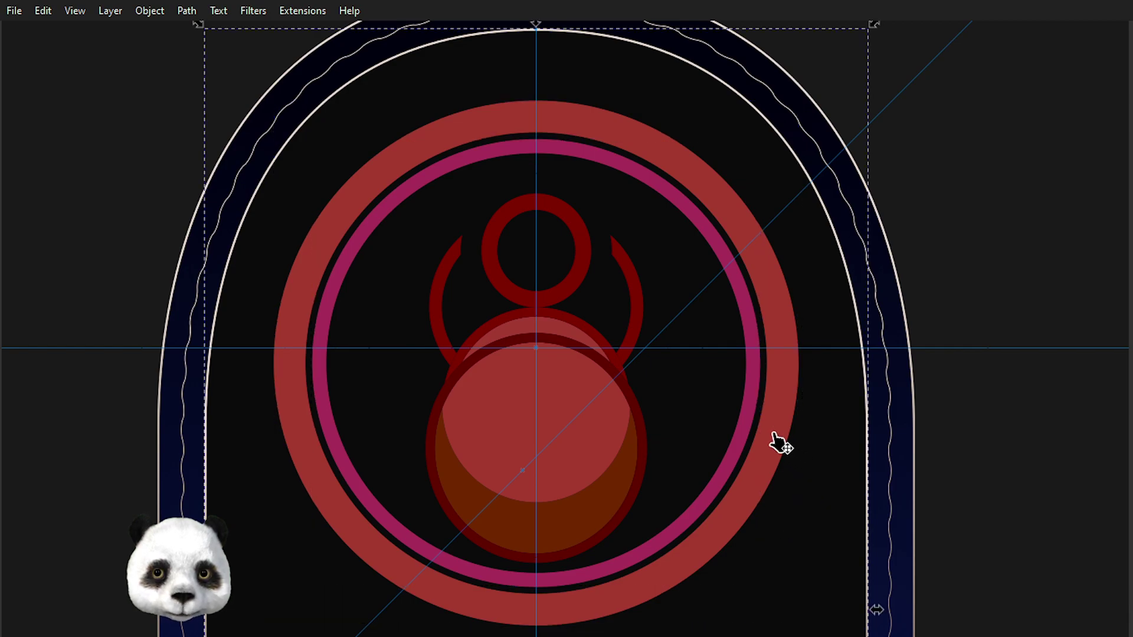
click(777, 440)
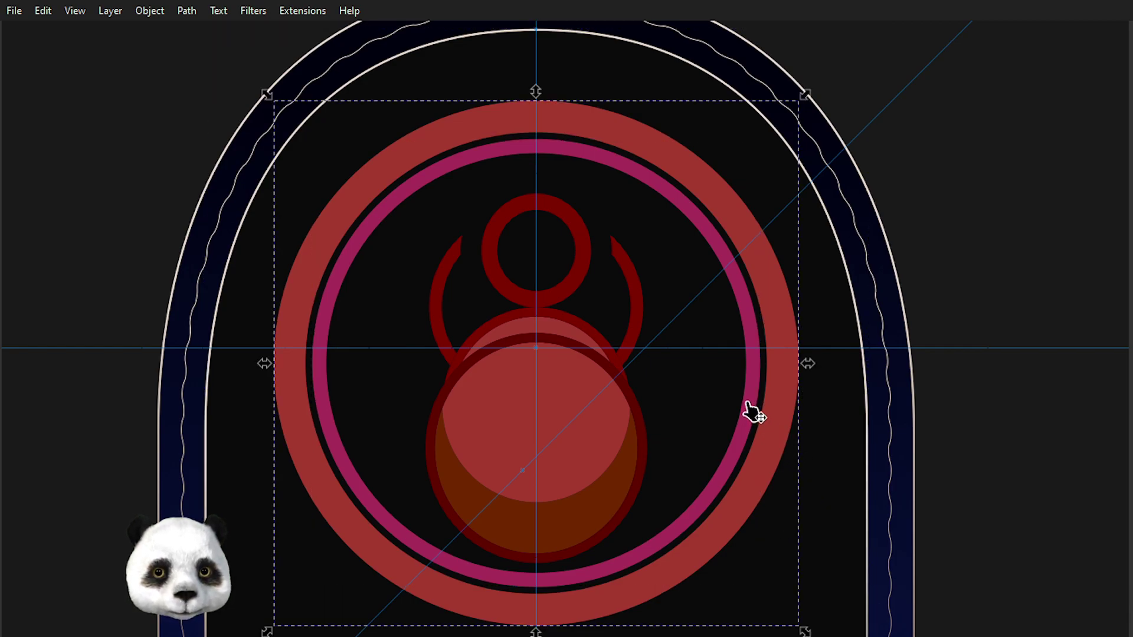
click(751, 414)
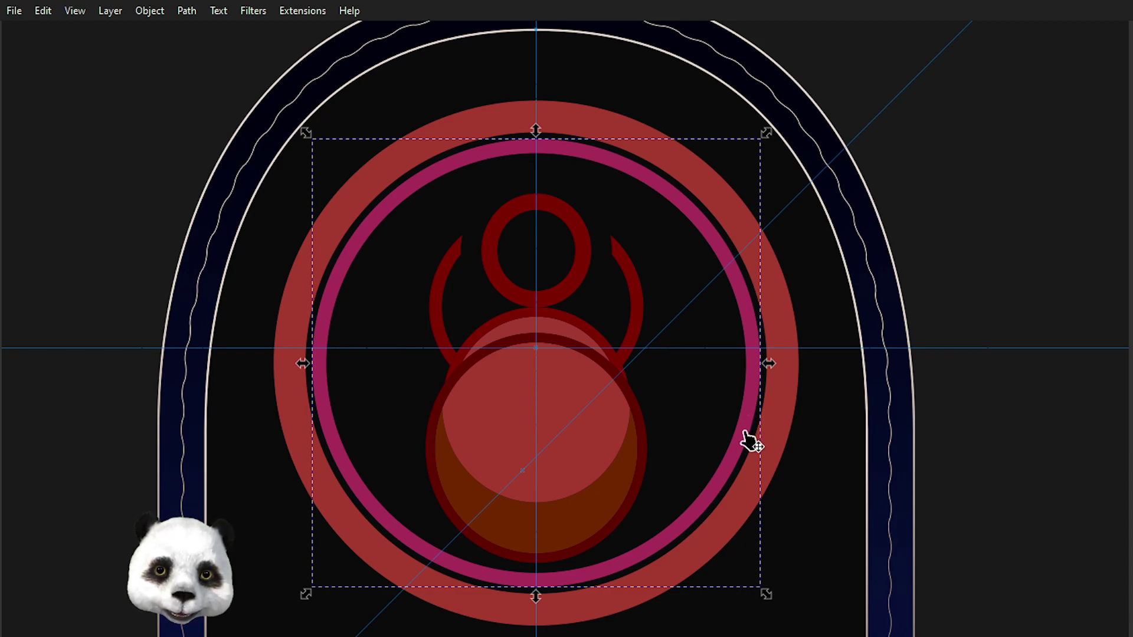
scroll(821, 495, down, 2)
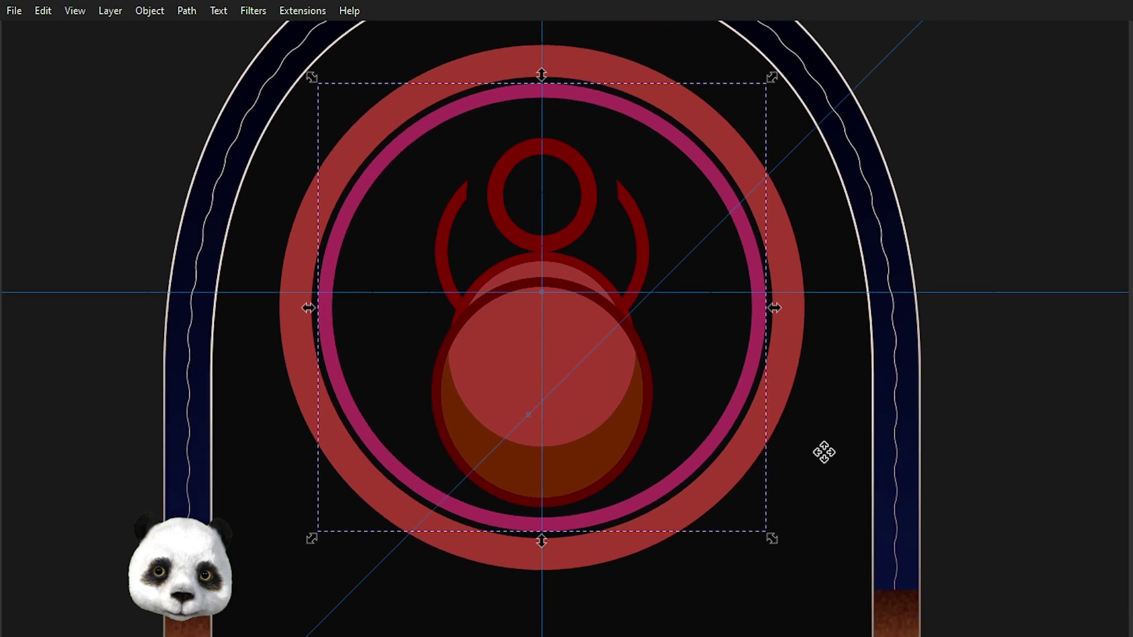
click(774, 539)
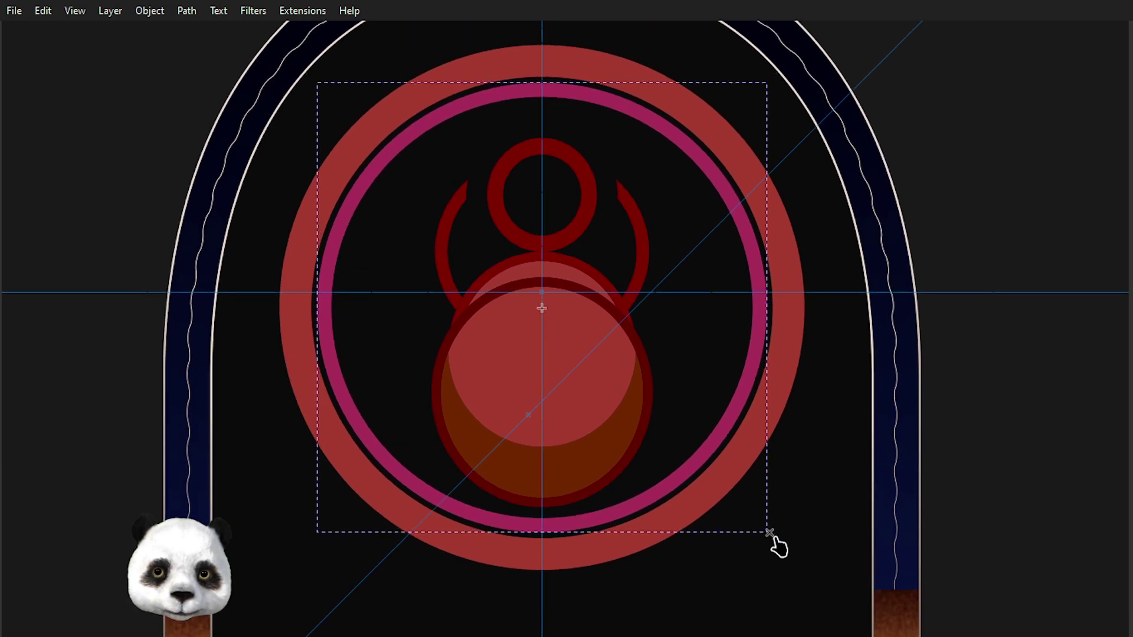
click(774, 539)
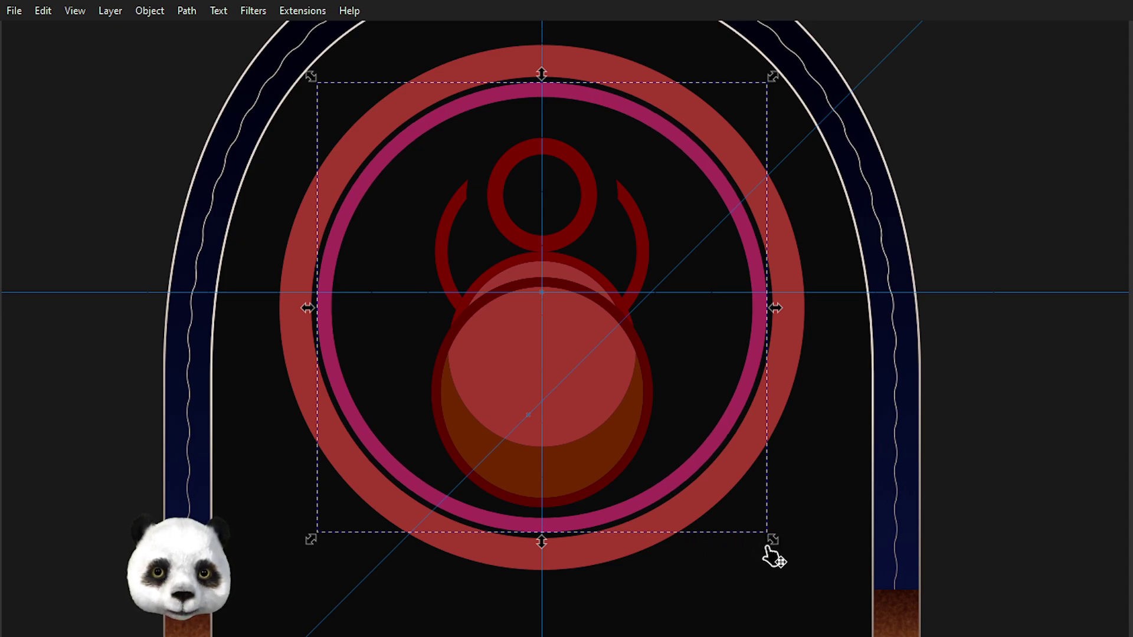
drag(774, 541, 768, 536)
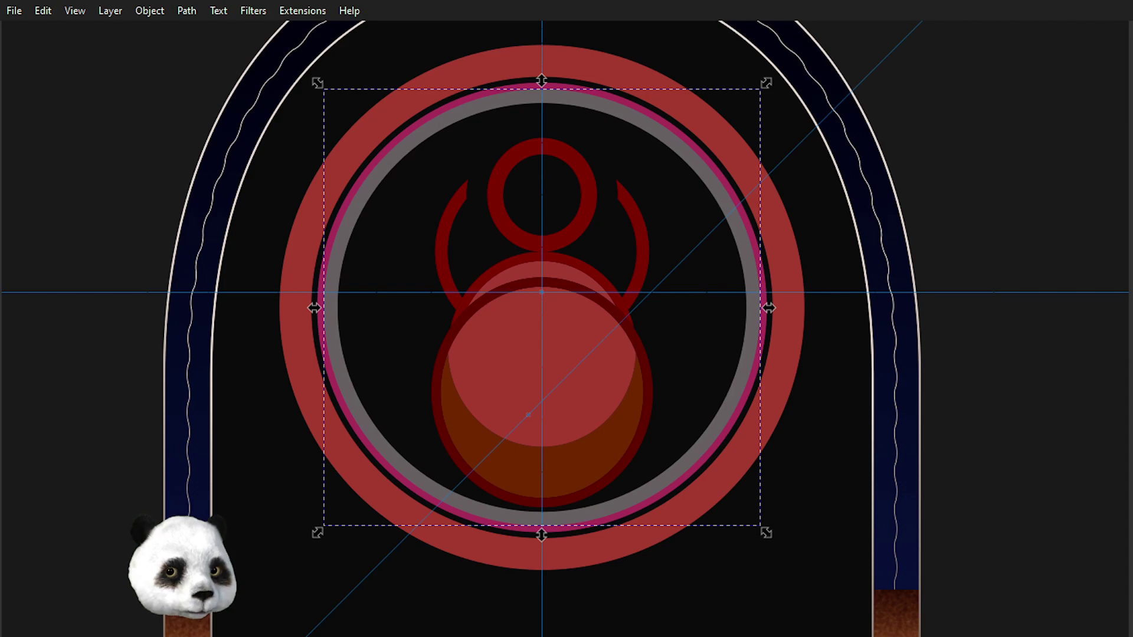
- Thin the grey ring's stroke repeatedly, nudging its size about its centre
key(ctrl+parenleft)
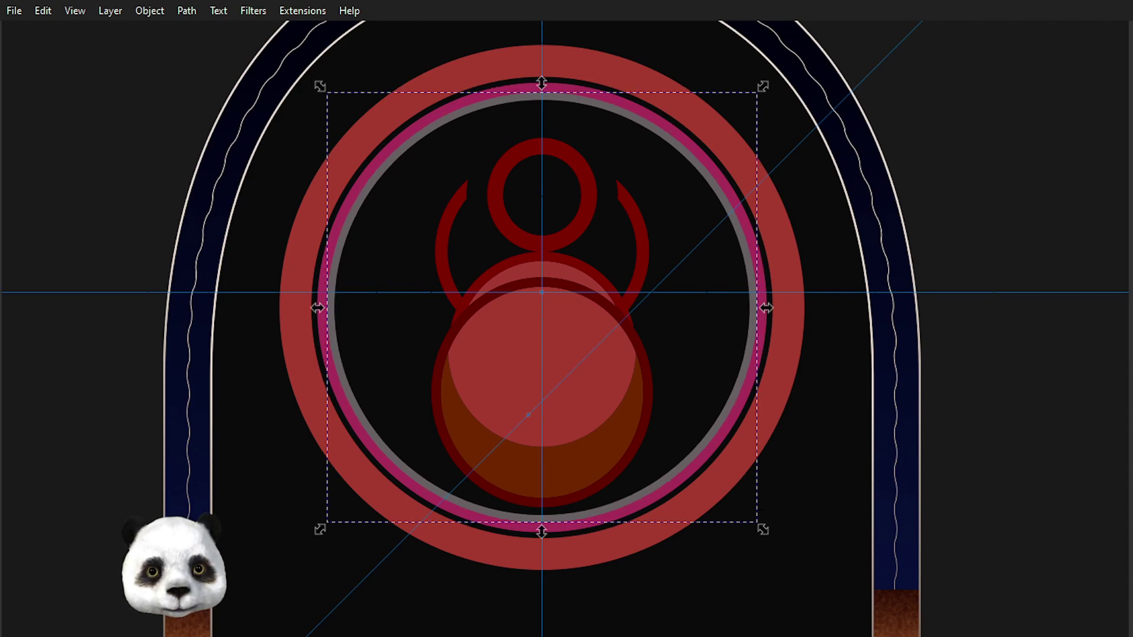
drag(763, 530, 766, 532)
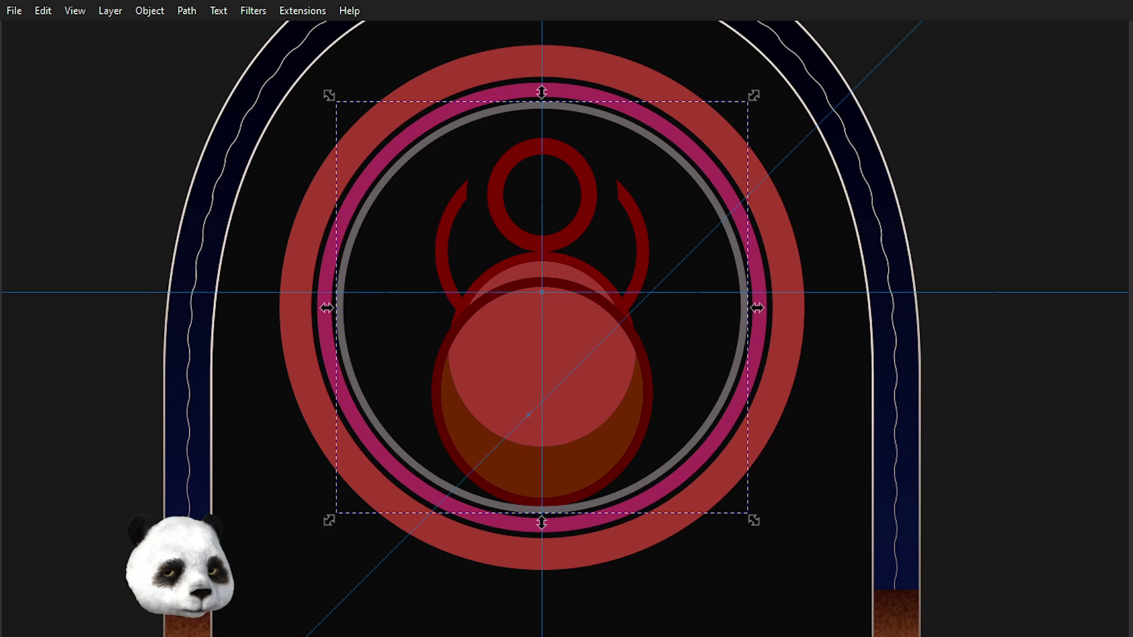
key(Return)
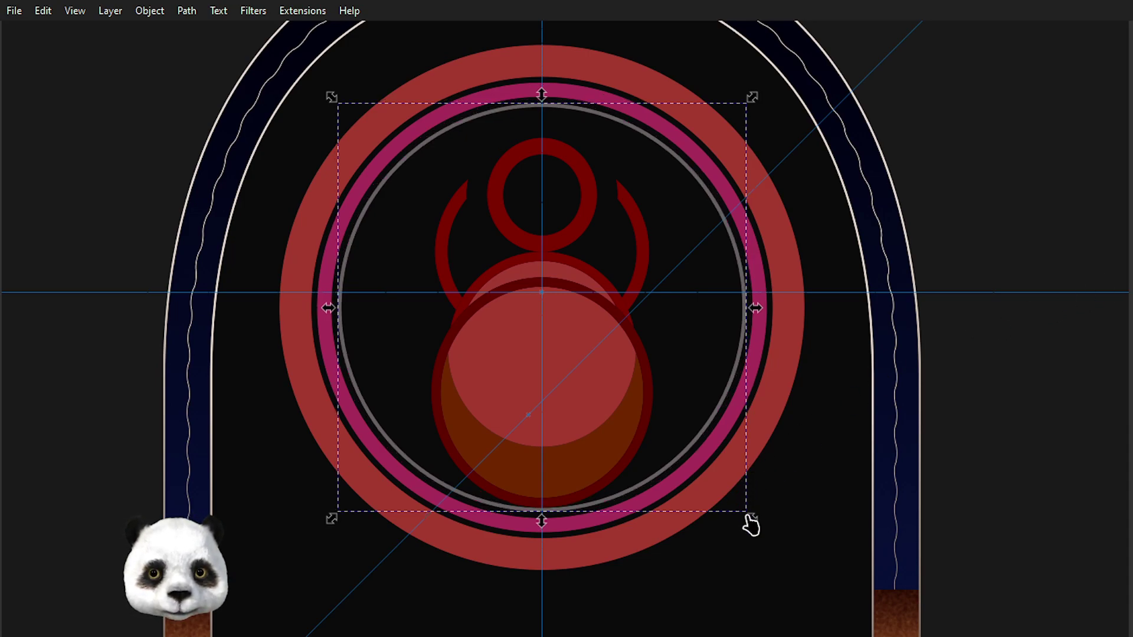
drag(758, 519, 771, 525)
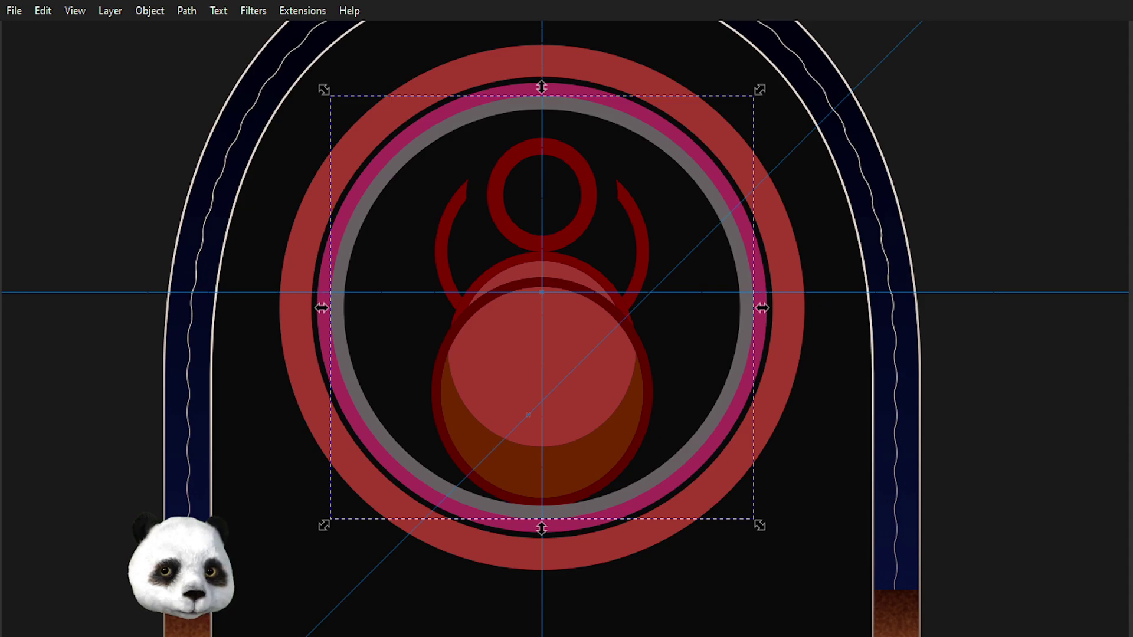
key(Return)
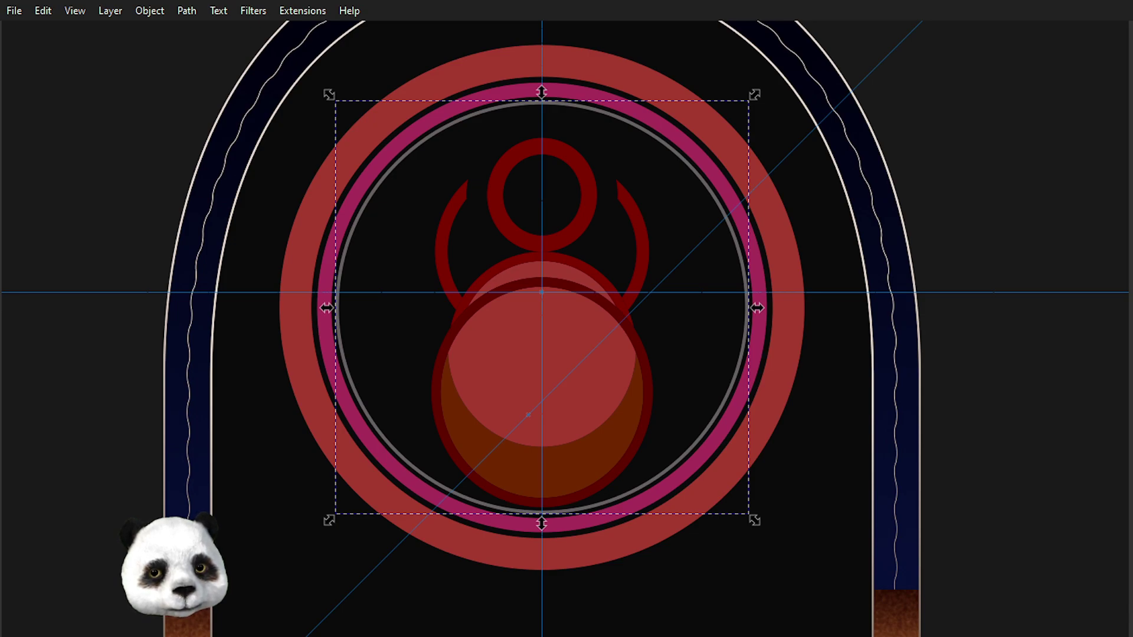
- Select the pink ring and try a slight resize, leaving it unchanged
click(826, 391)
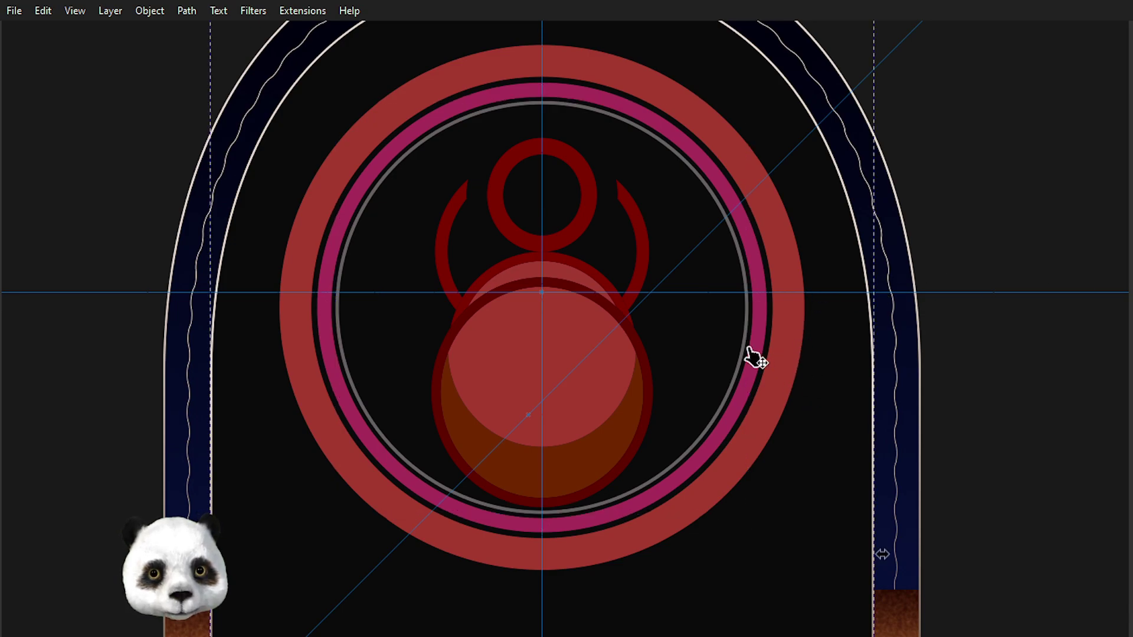
click(762, 340)
ctrl+click(762, 339)
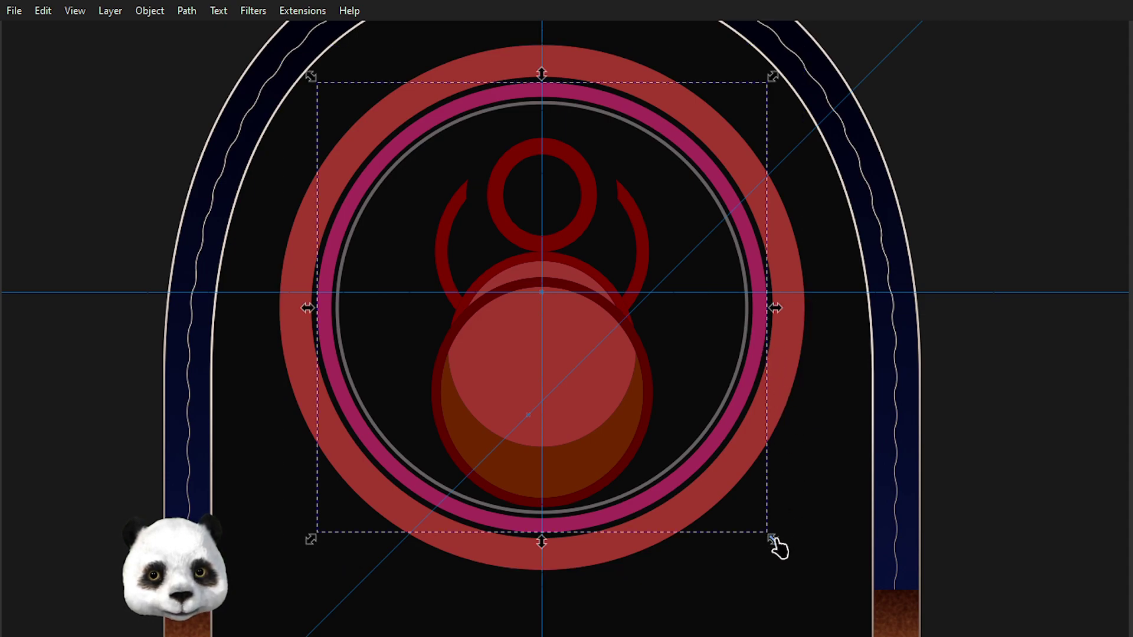
drag(778, 547, 793, 550)
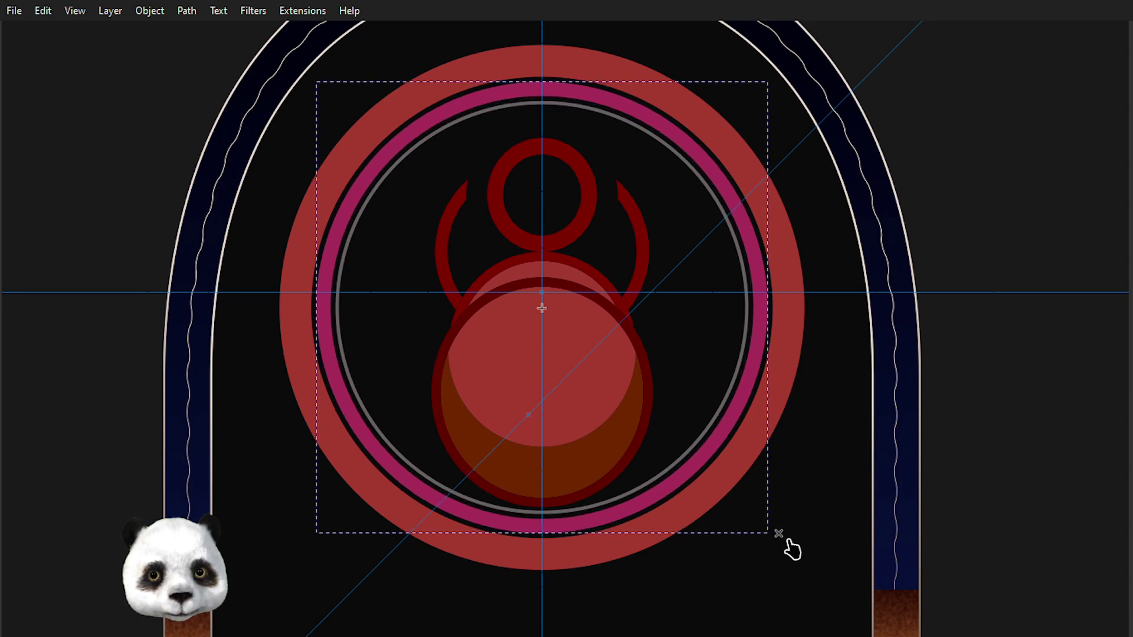
drag(792, 550, 785, 554)
- Fine-tune the grey inner ring's size and give it the pink ring's magenta colour
click(733, 396)
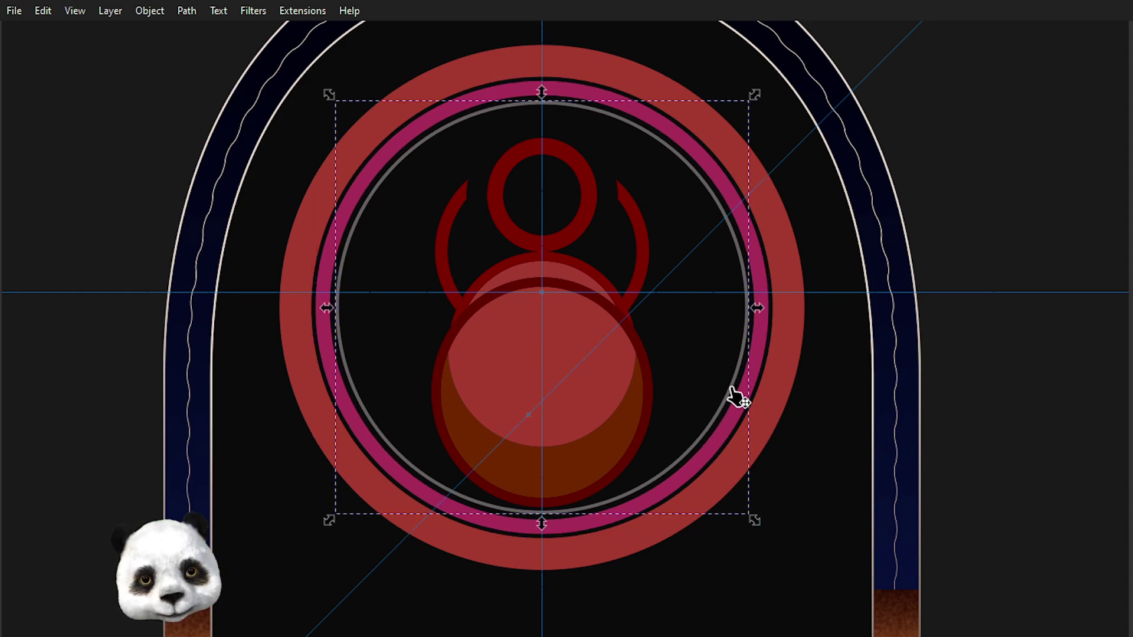
drag(763, 522, 768, 524)
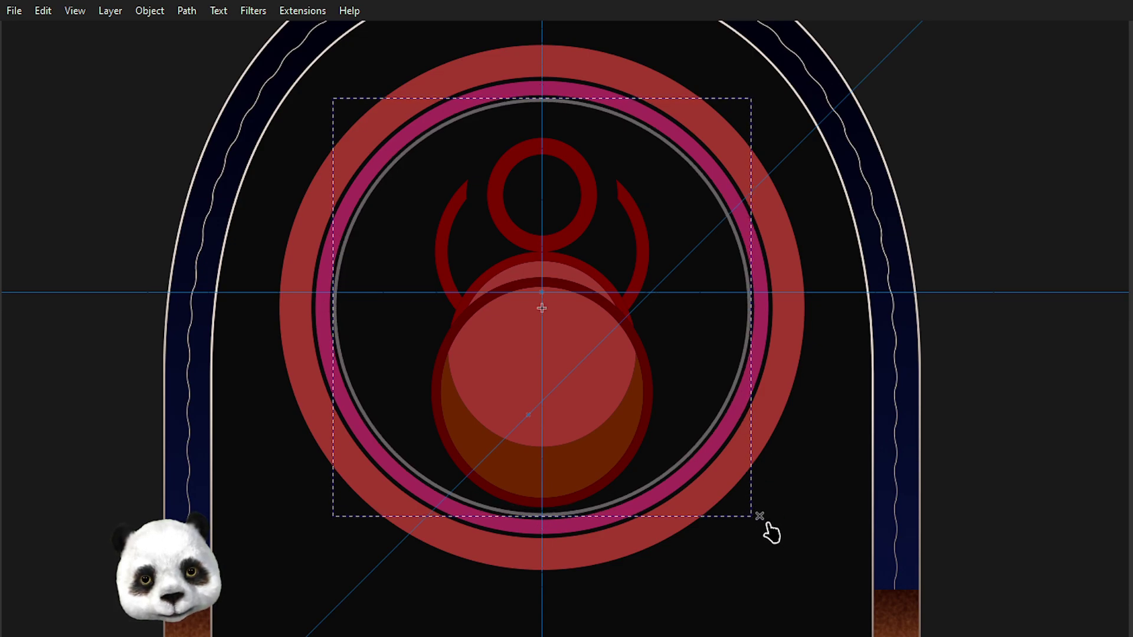
drag(768, 524, 764, 523)
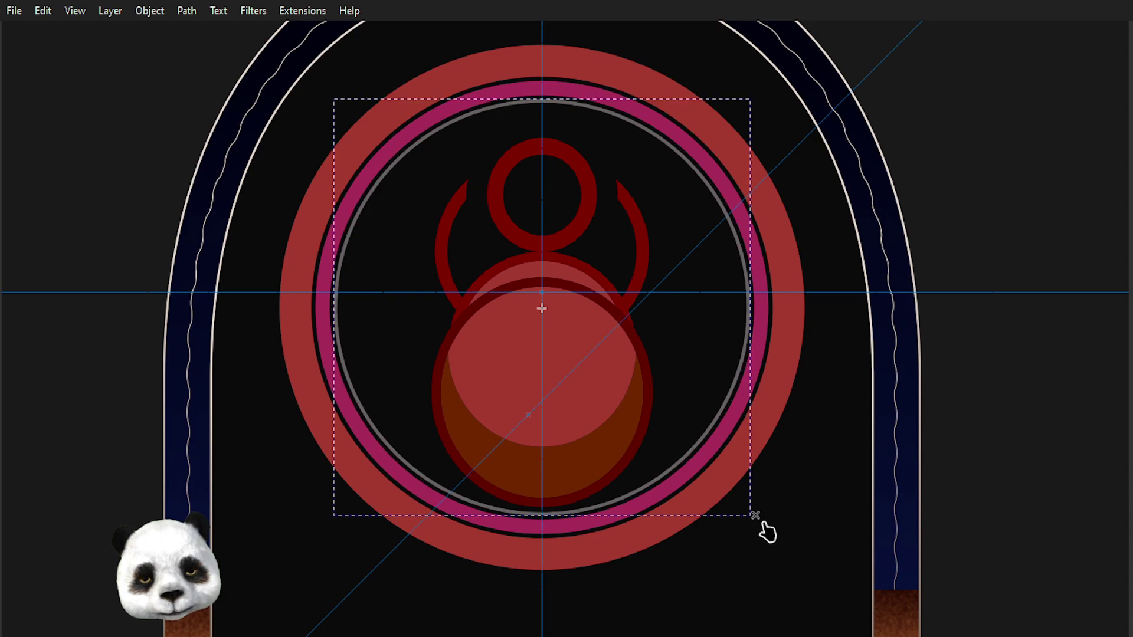
click(761, 260)
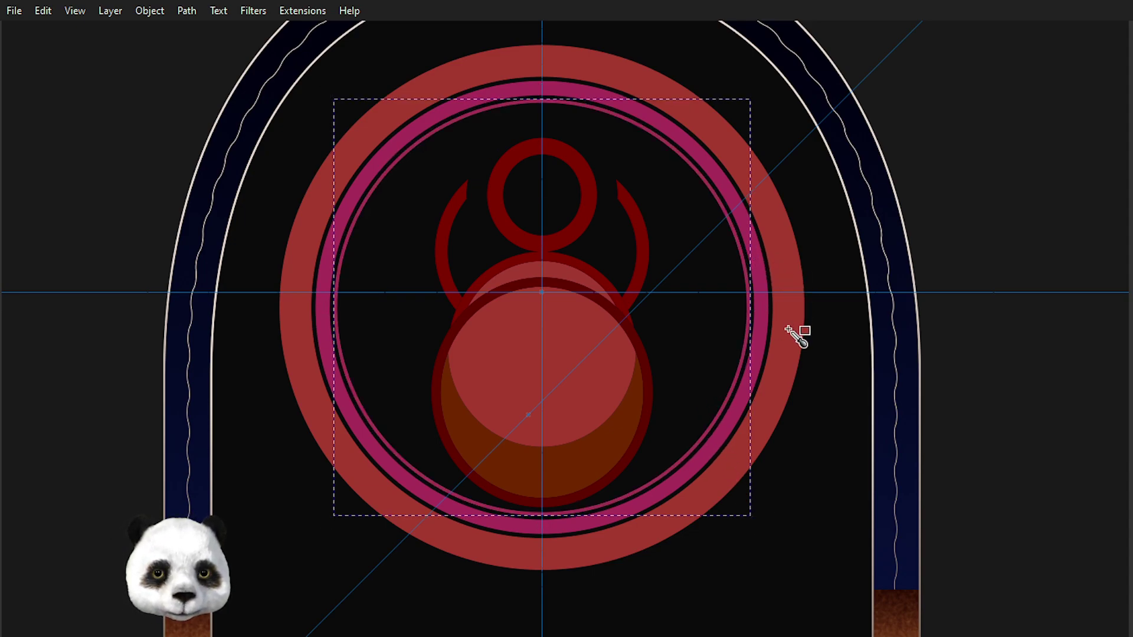
key(s)
click(850, 421)
- Select the central circle group, top circle pieces, horn shape and top ring together
scroll(853, 429, down, 3)
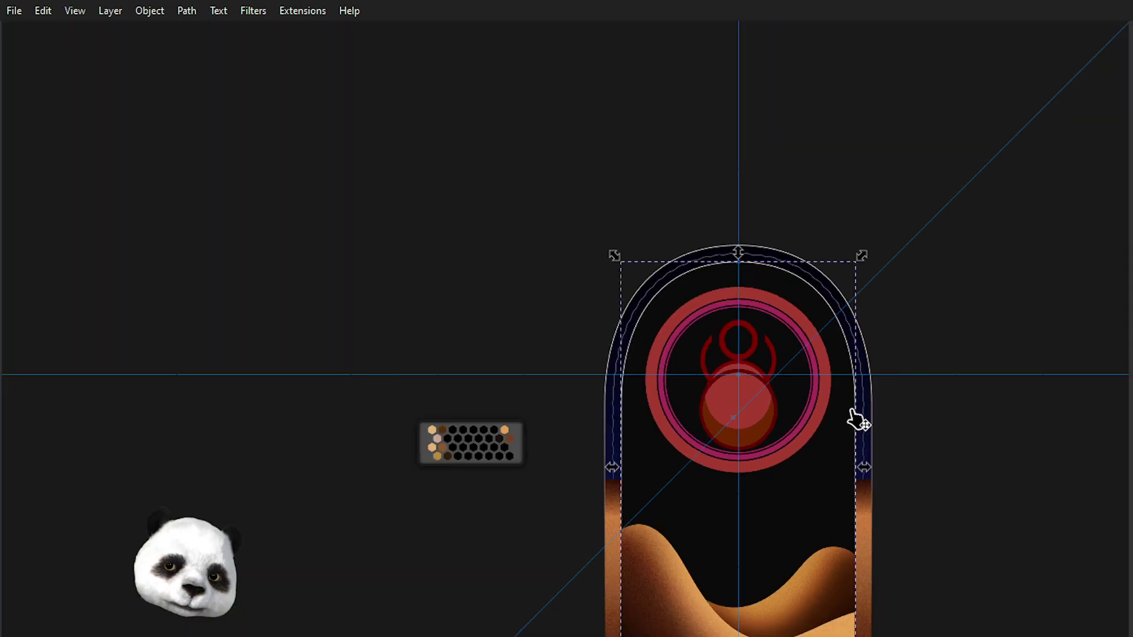
scroll(797, 365, up, 4)
scroll(785, 295, down, 3)
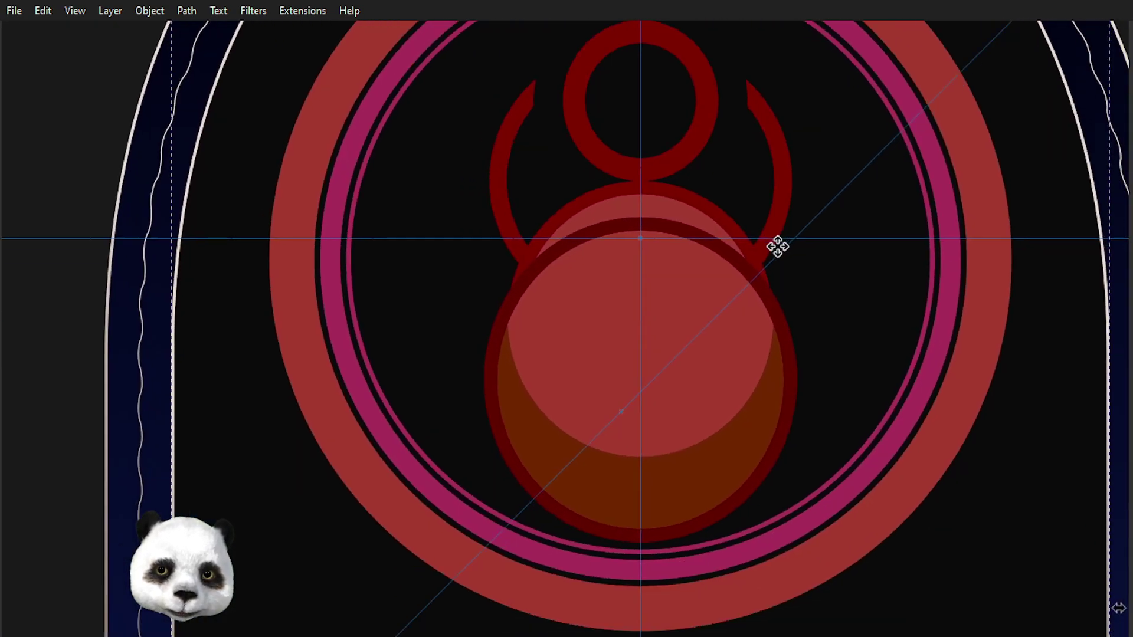
scroll(738, 272, down, 1)
scroll(619, 433, up, 2)
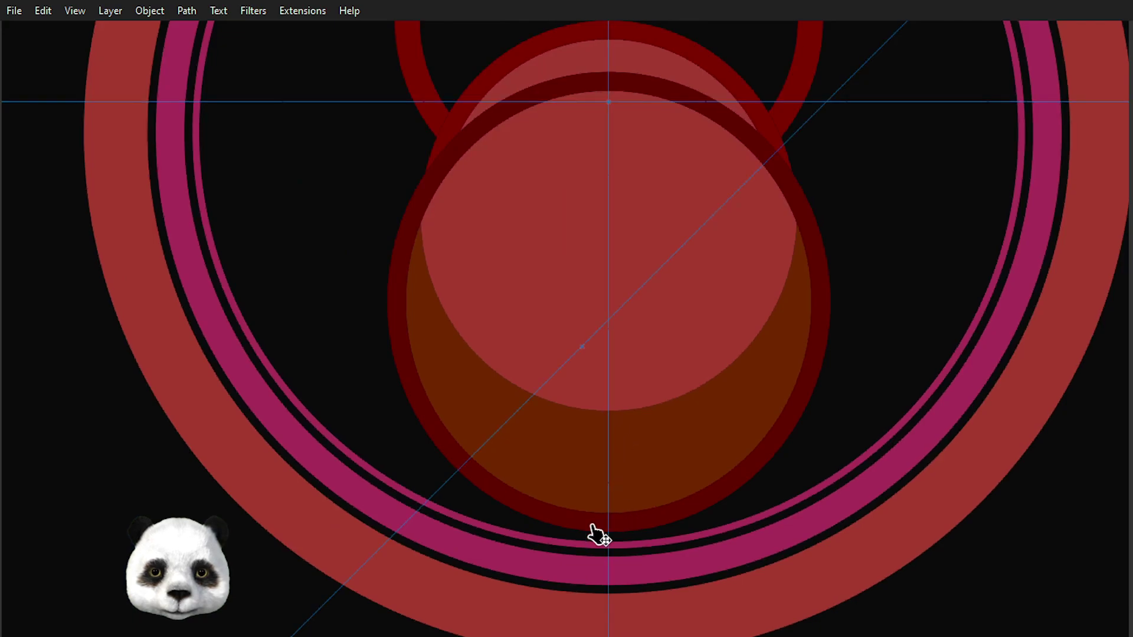
scroll(555, 479, down, 1)
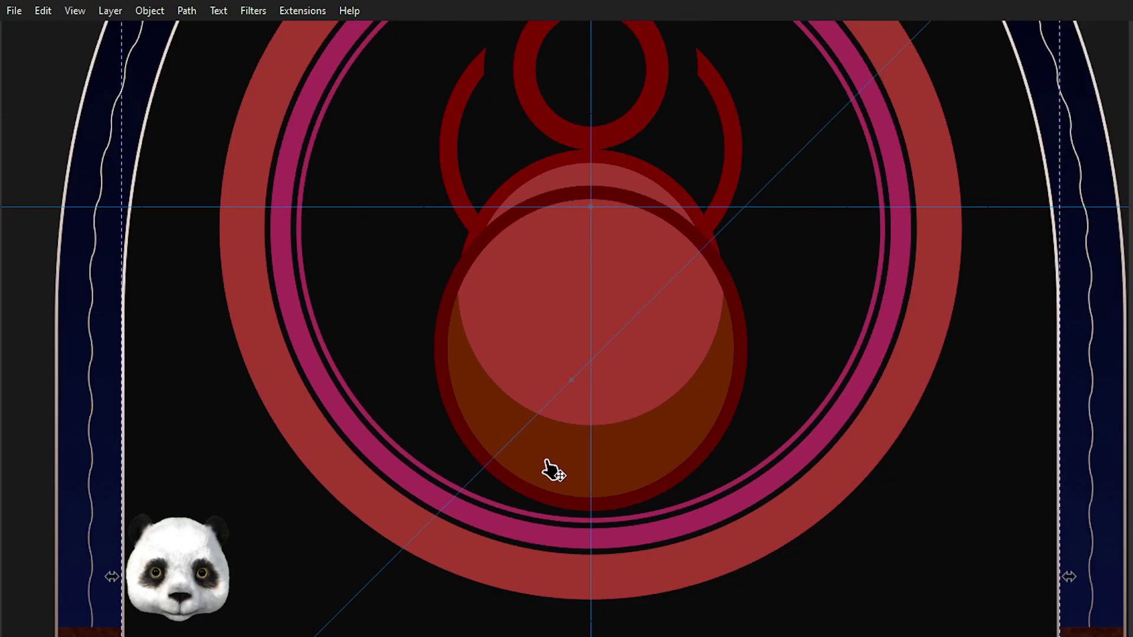
click(519, 496)
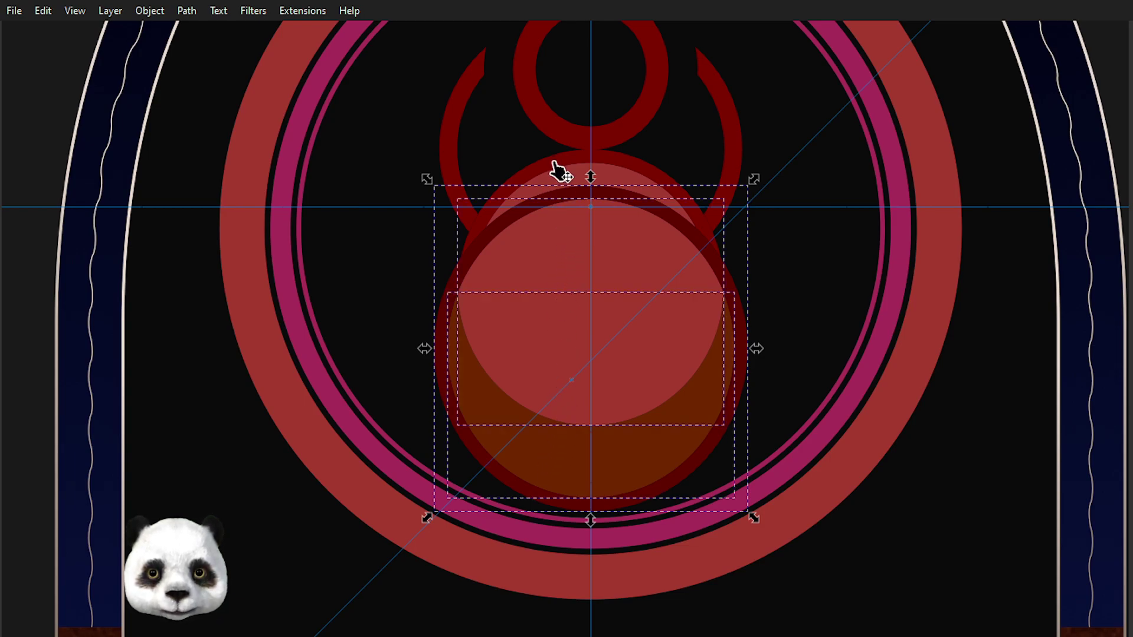
shift+click(562, 188)
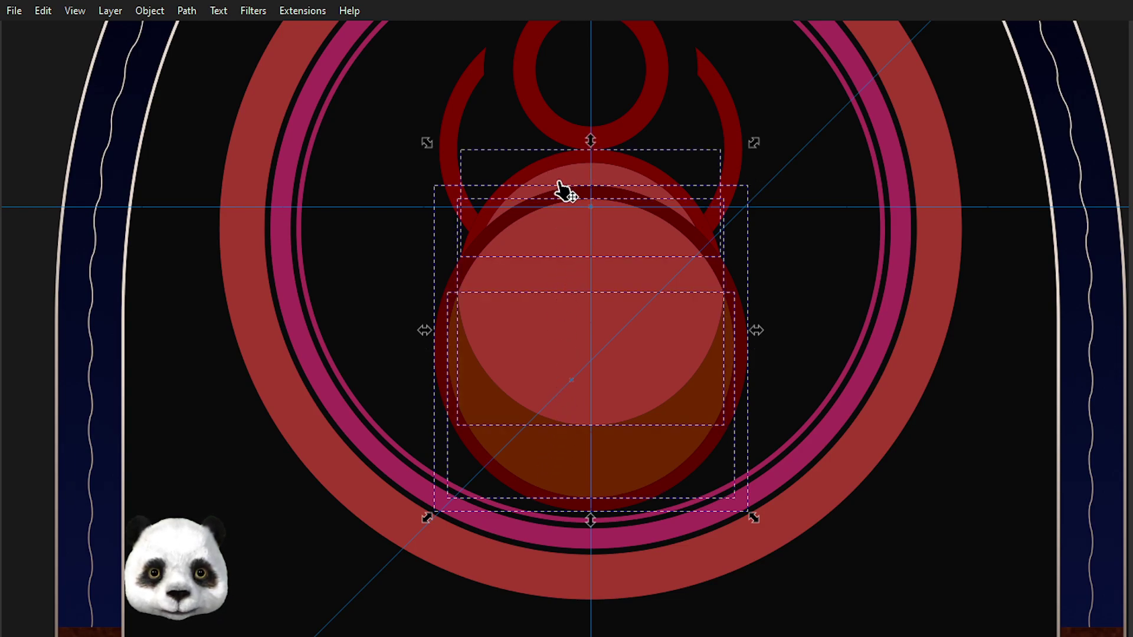
shift+click(448, 159)
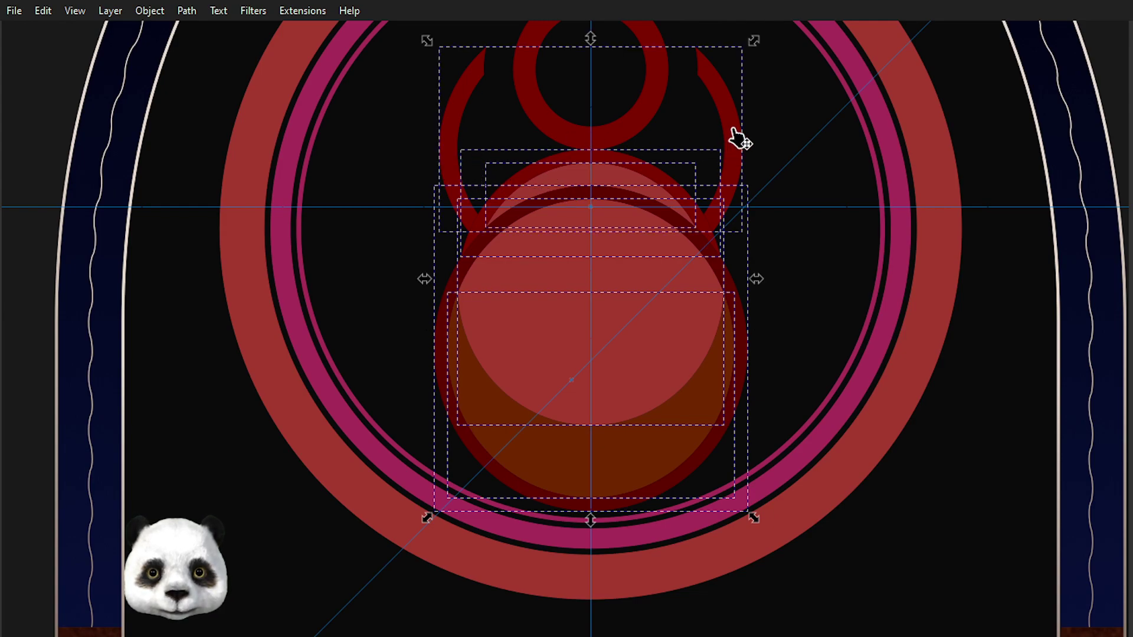
shift+click(734, 130)
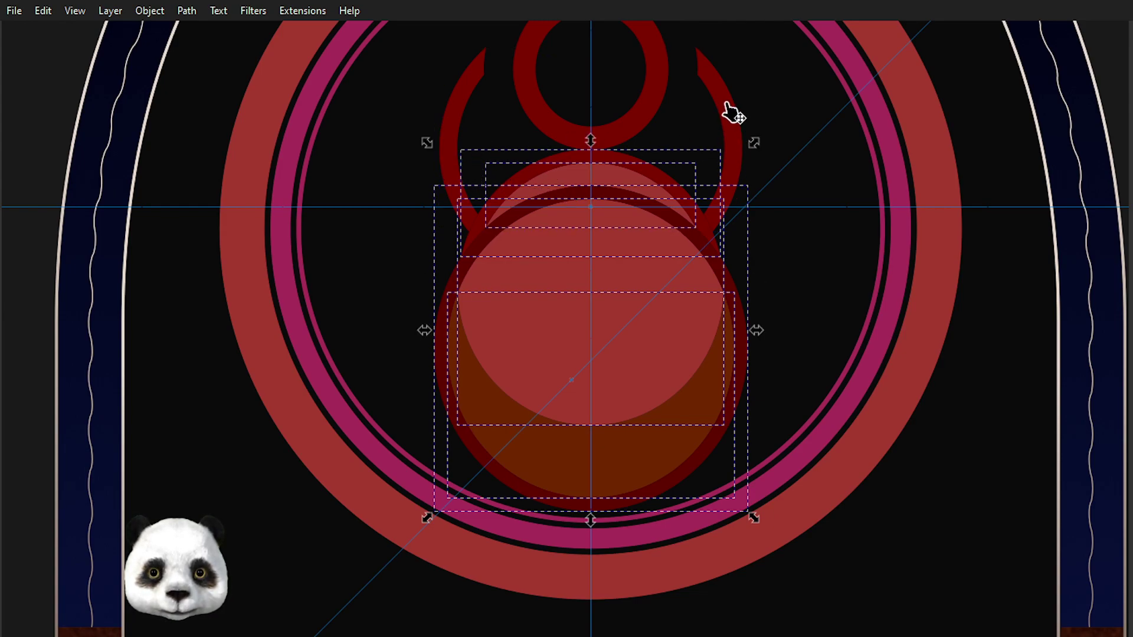
shift+click(728, 112)
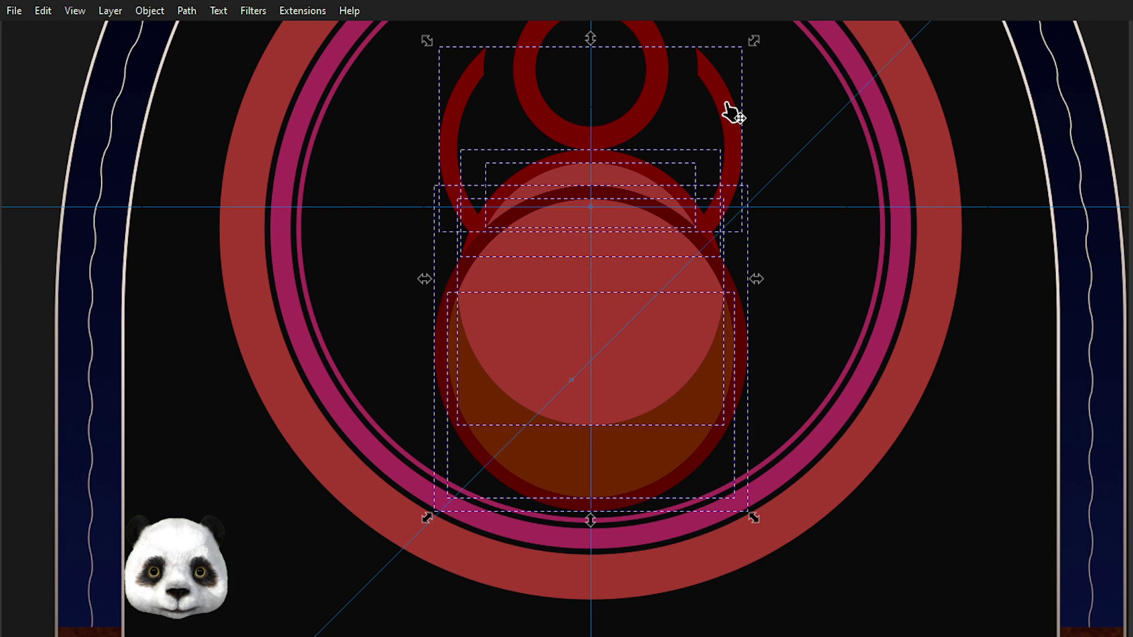
shift+click(638, 113)
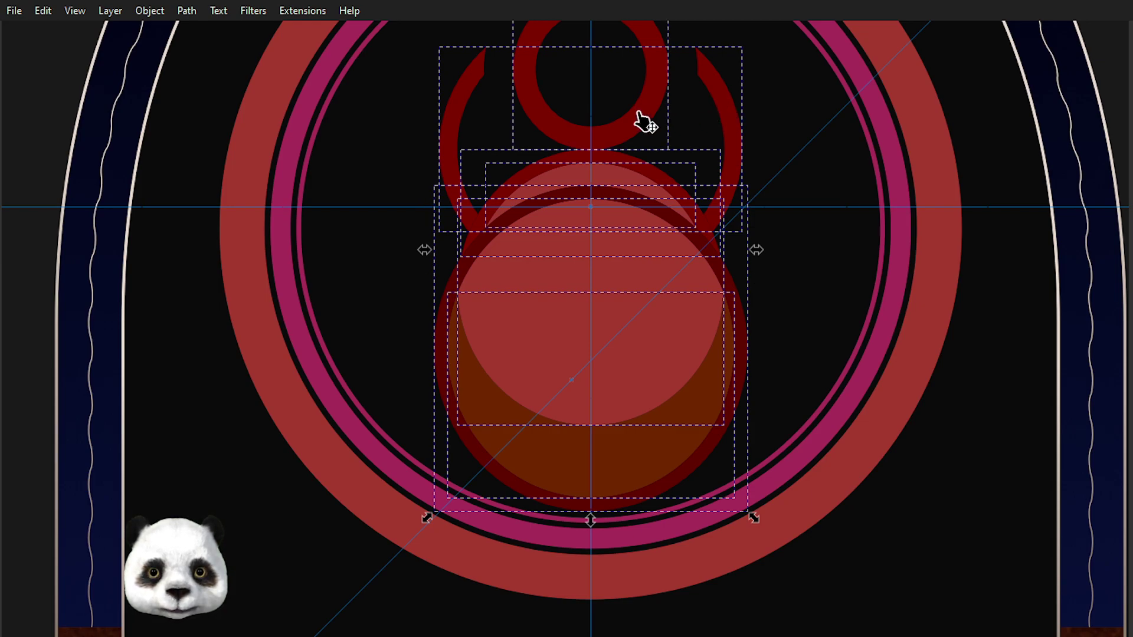
- Nudge the bell figure down and snap it onto the ring intersection
key(Down)
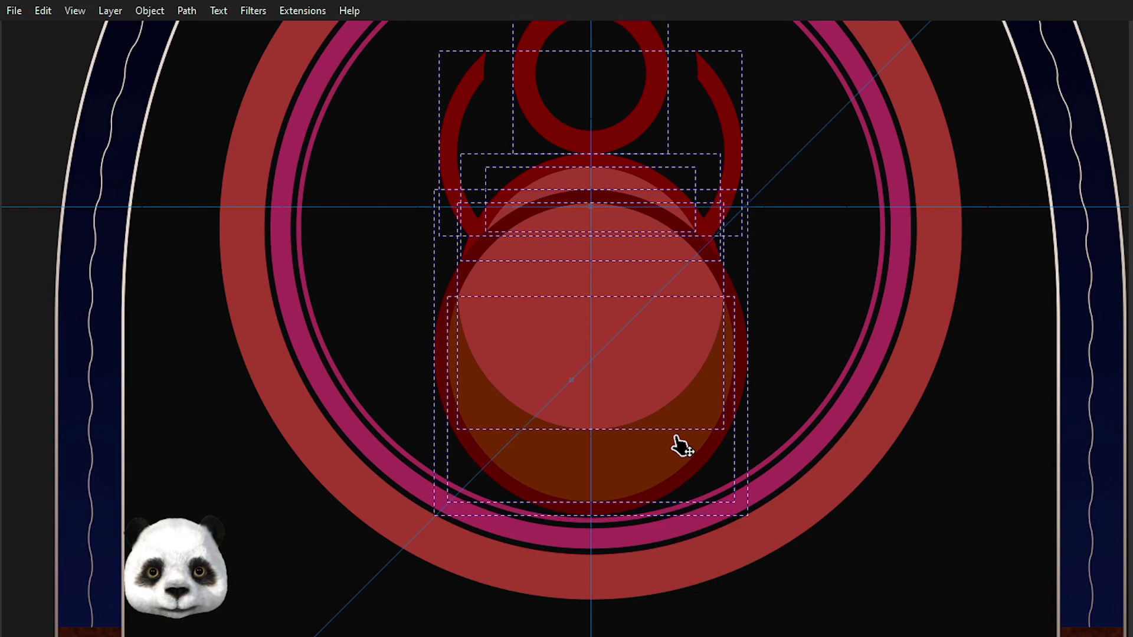
ctrl+scroll(616, 550, up, 2)
ctrl+scroll(610, 564, up, 2)
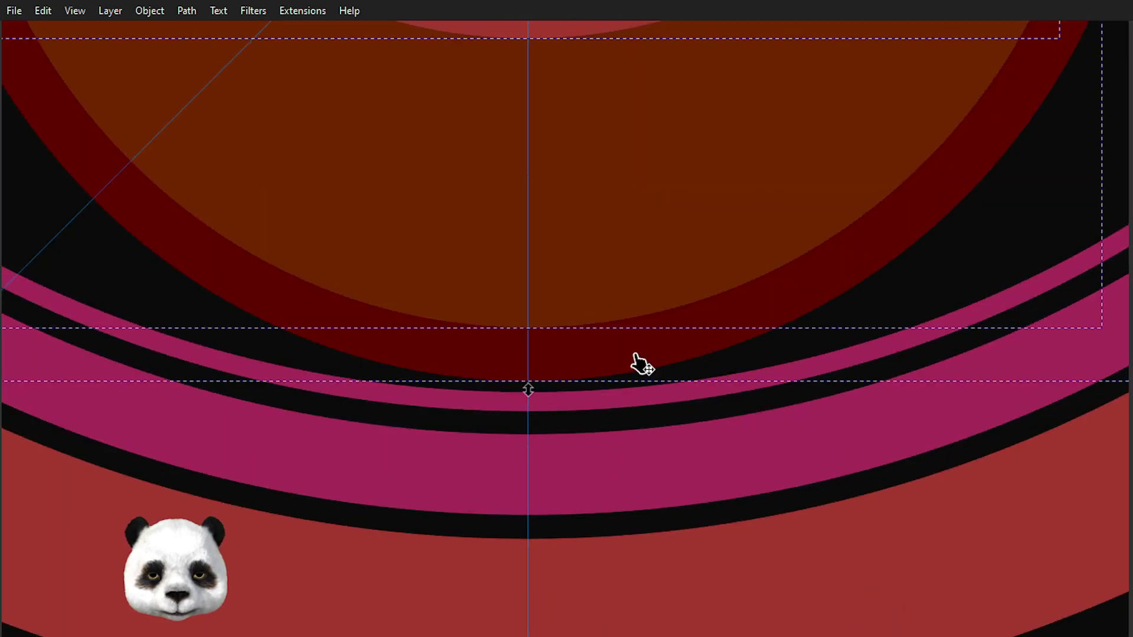
drag(639, 362, 638, 371)
ctrl+scroll(638, 299, down, 3)
drag(639, 300, 682, 534)
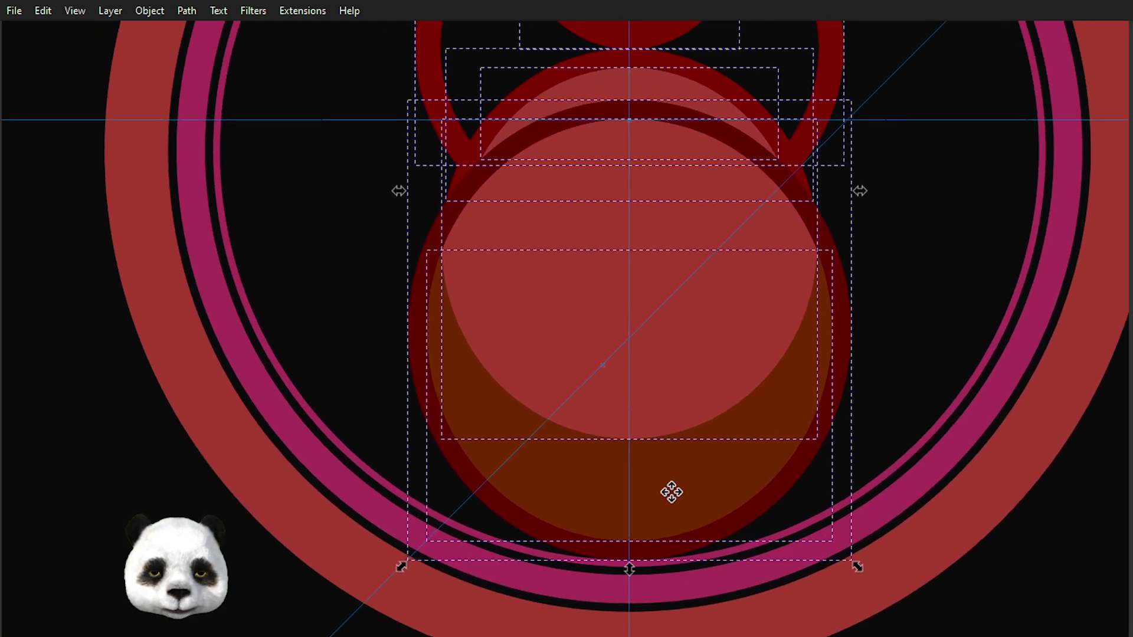
ctrl+scroll(699, 451, down, 2)
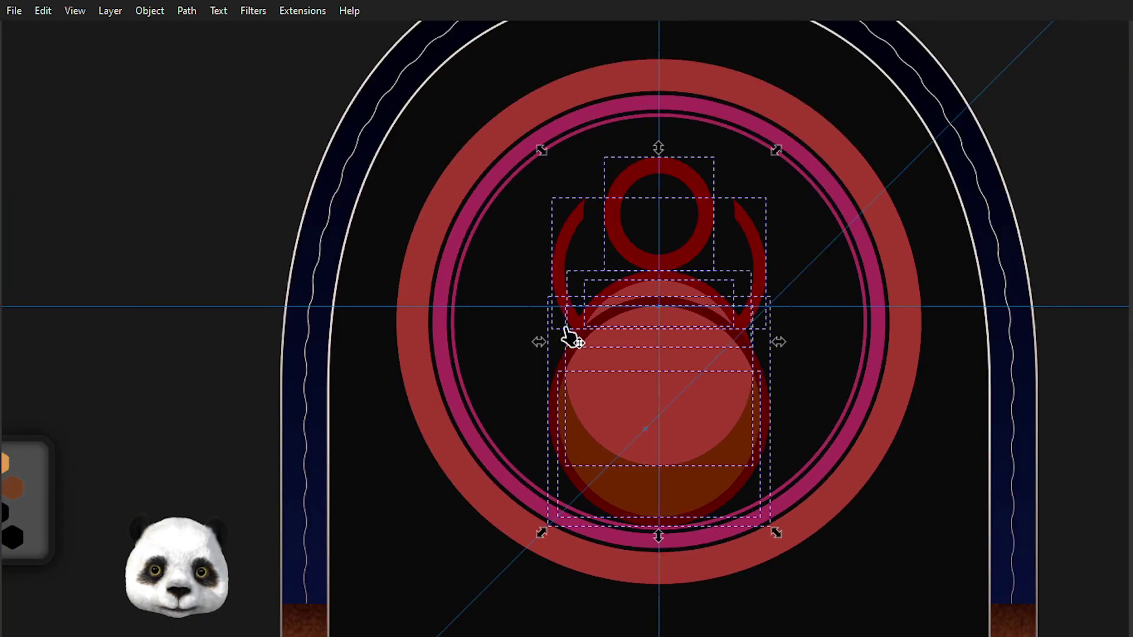
click(497, 349)
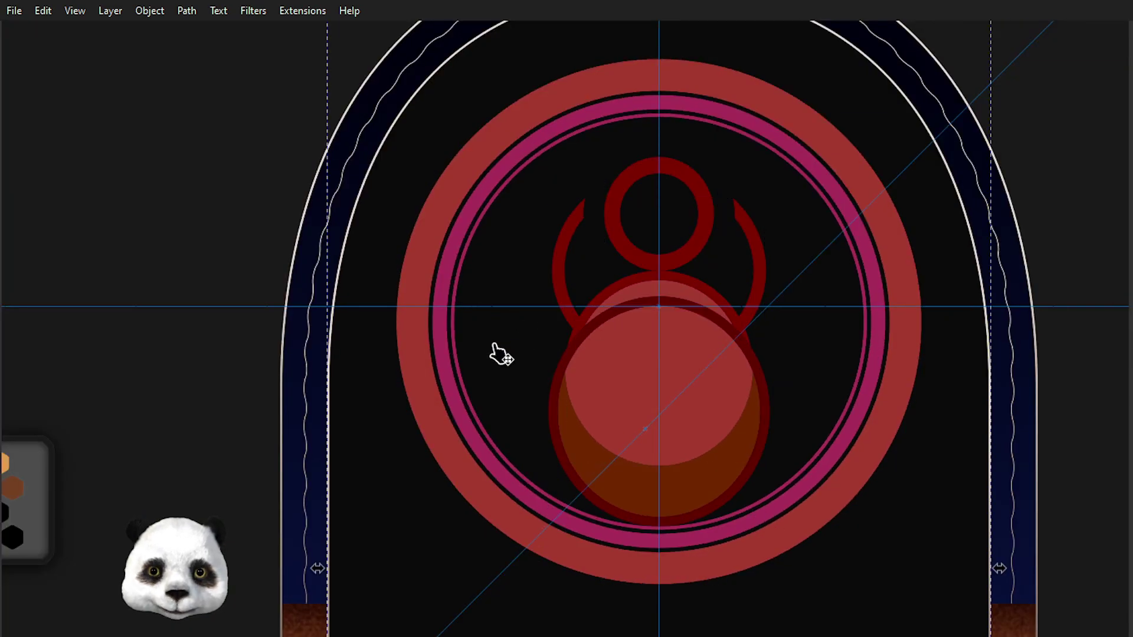
click(562, 239)
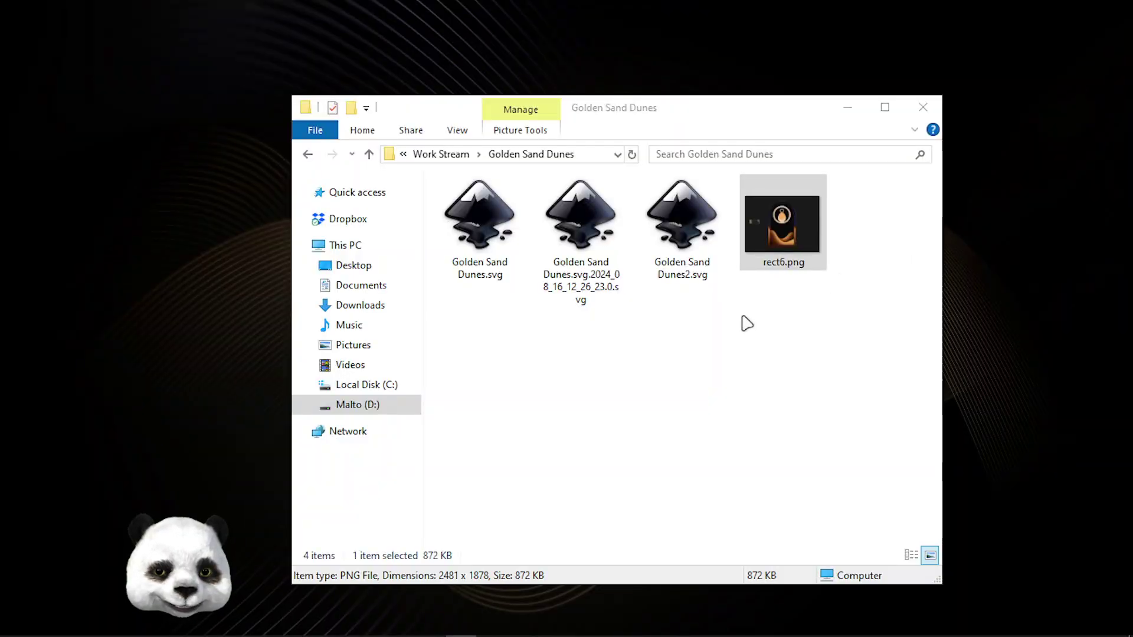
- Pick Golden Sand Dunes.svg beside rect6.png in the Golden Sand Dunes folder
click(481, 236)
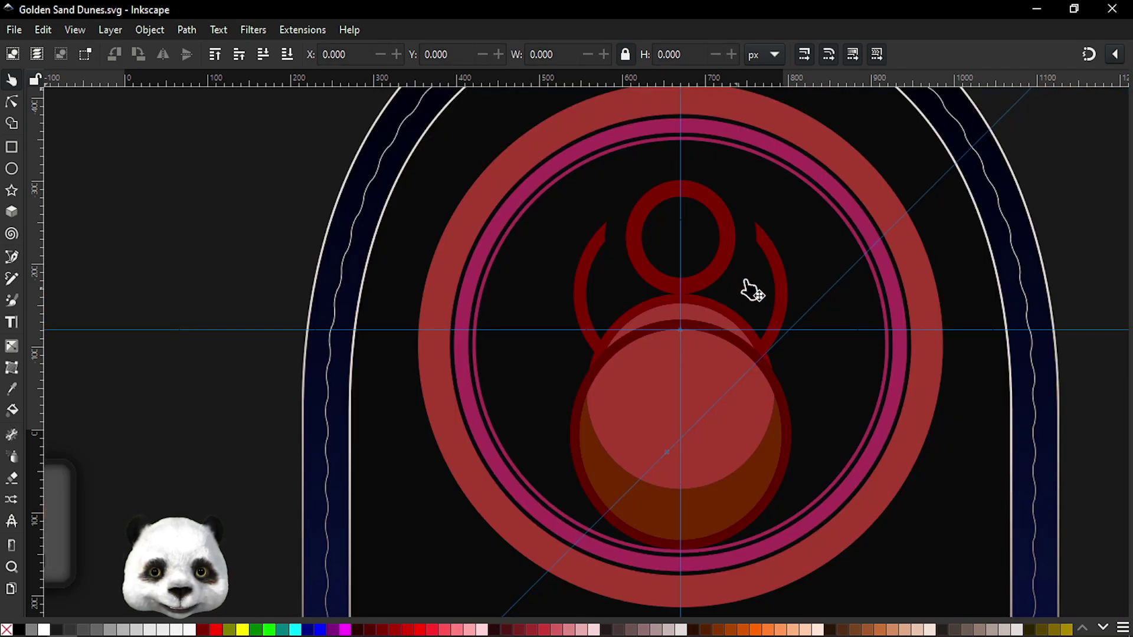
- Break the joined horn shape apart into separate left and right horns
click(772, 257)
ctrl+click(774, 258)
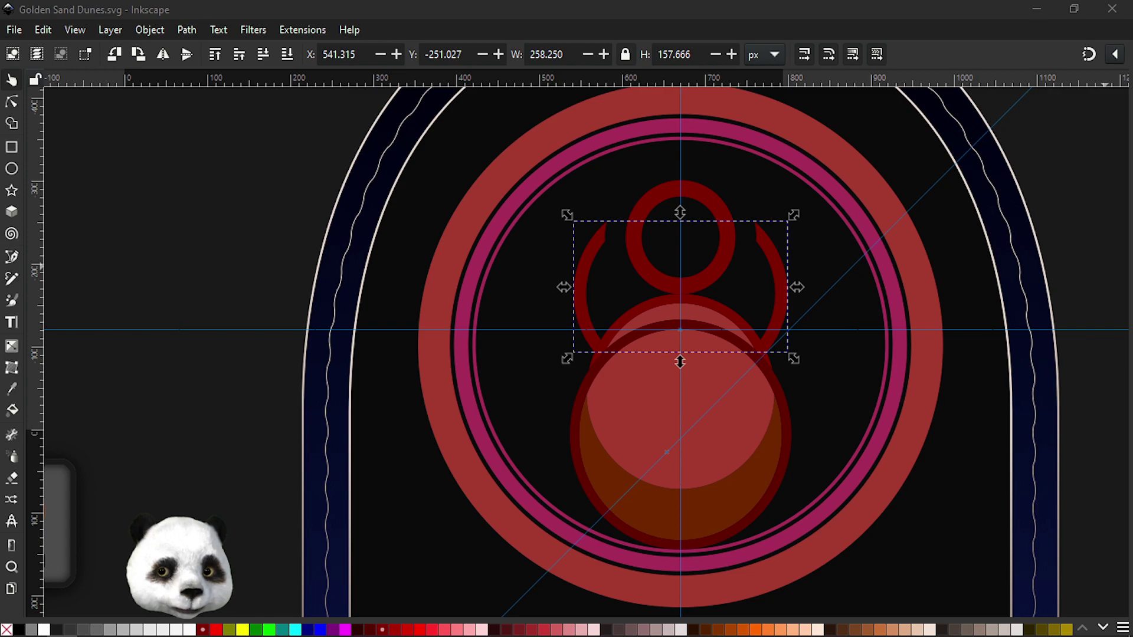
scroll(764, 293, up, 1)
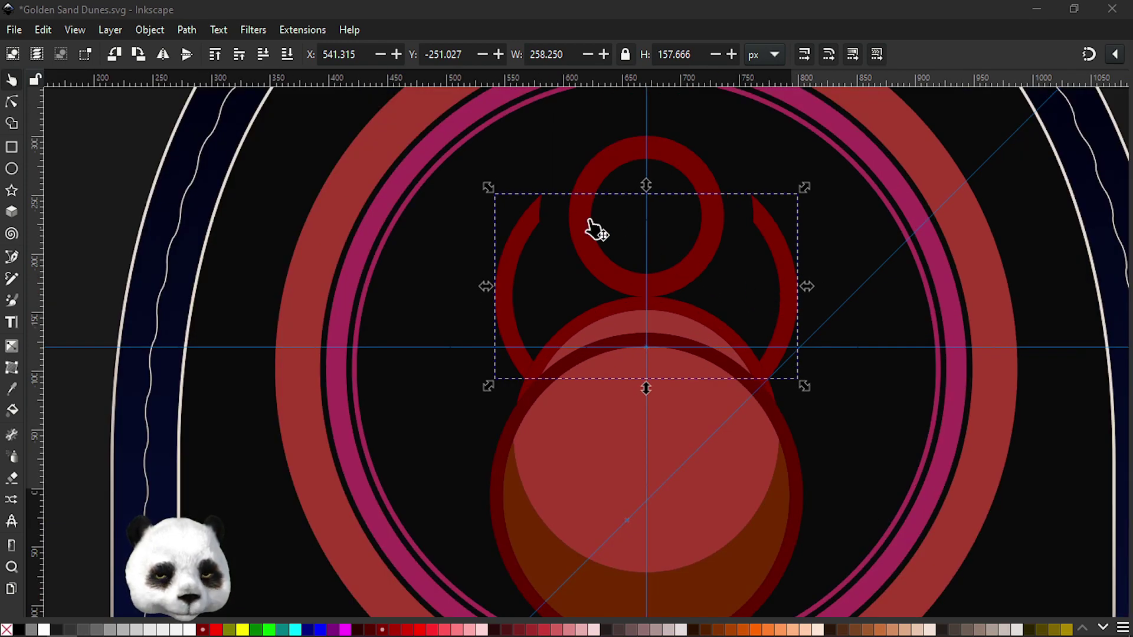
click(186, 29)
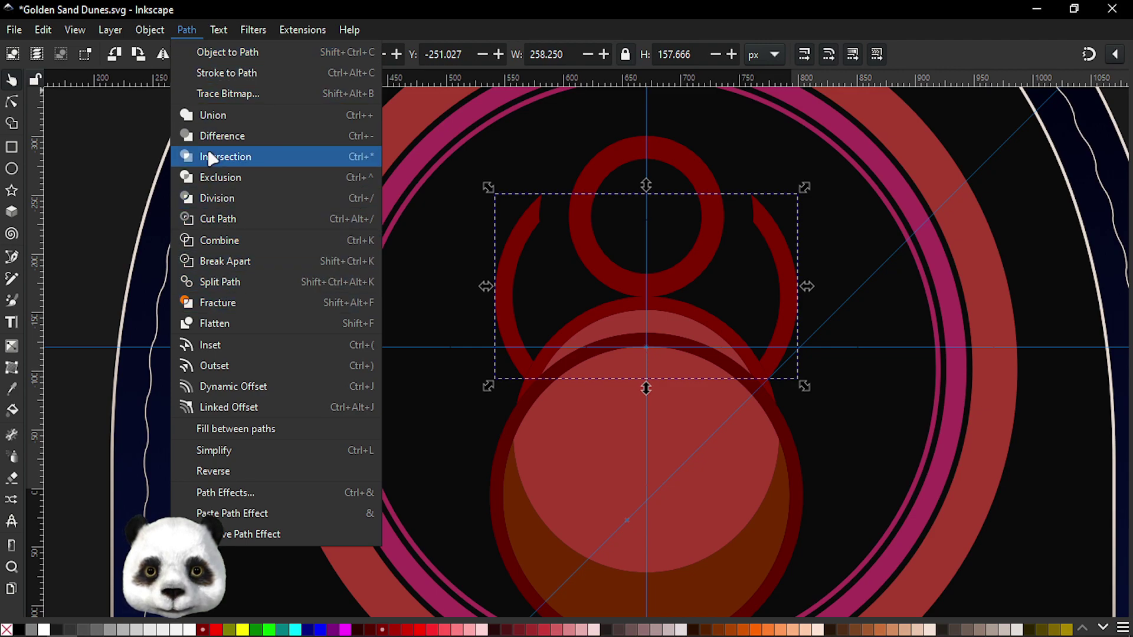
click(241, 266)
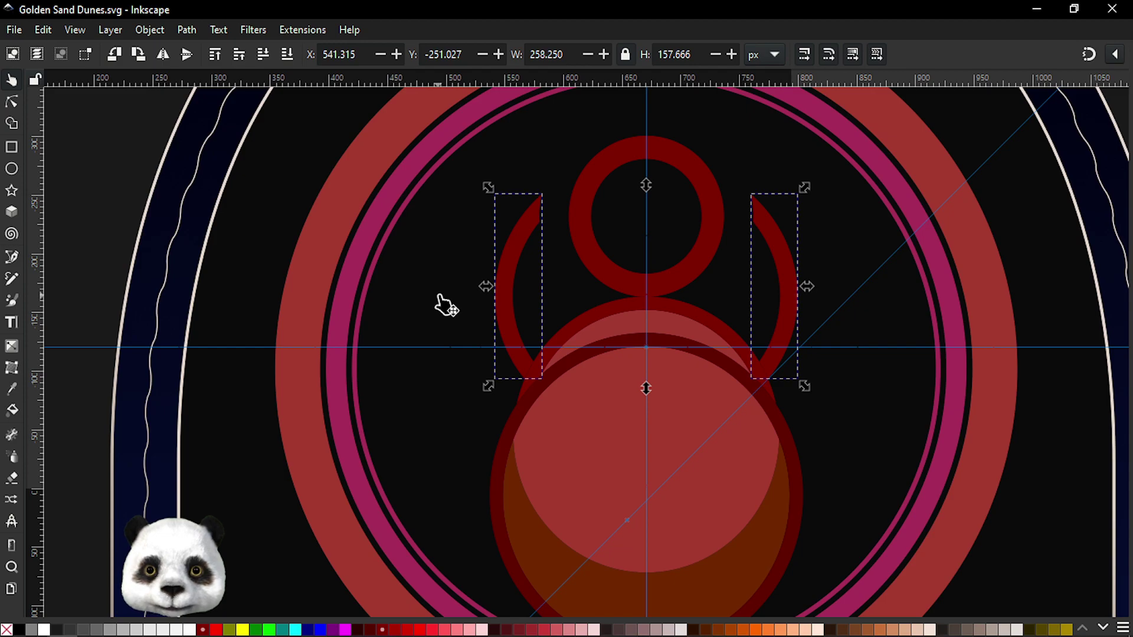
- Hide the interface with Ctrl+F11 and recentre the ornament on the full canvas
key(ctrl+F11)
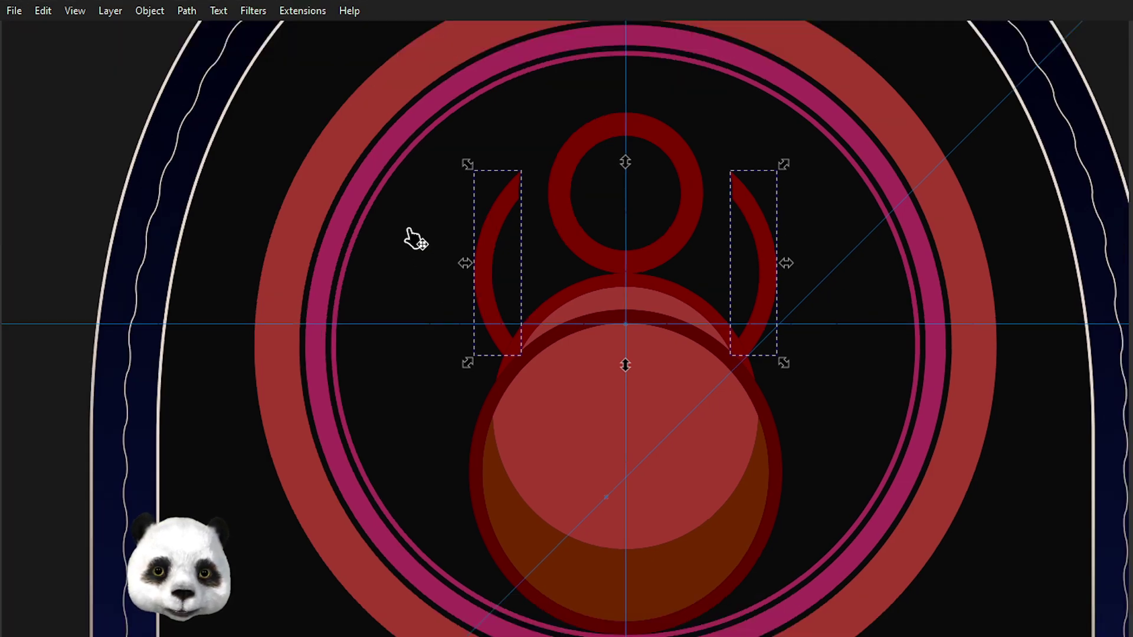
key(Escape)
scroll(436, 260, down, 3)
scroll(467, 278, up, 3)
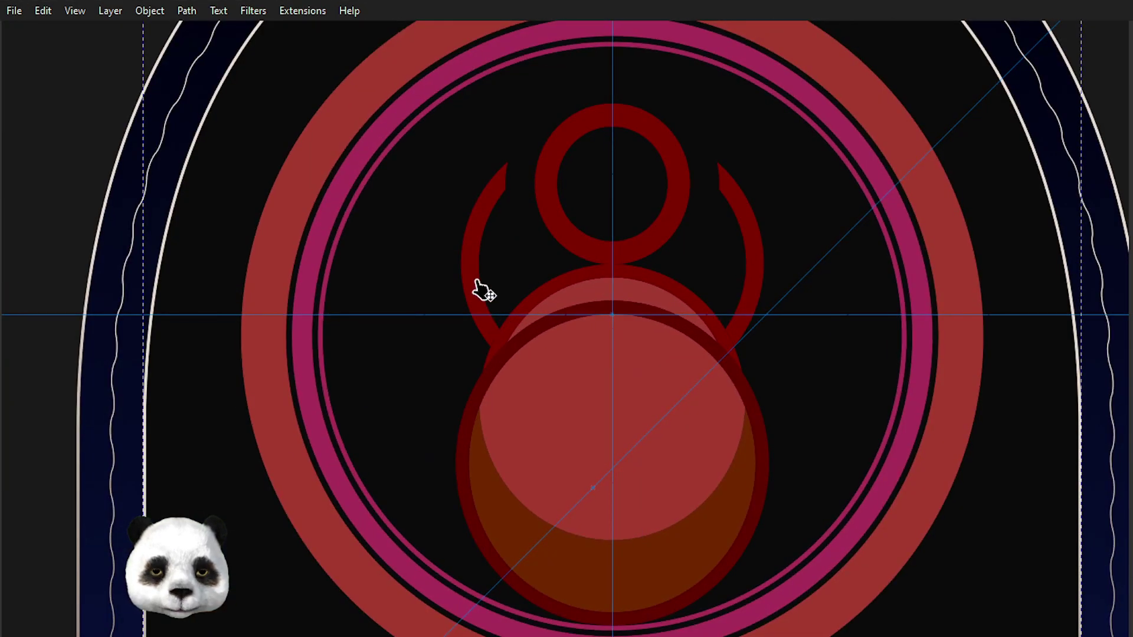
scroll(520, 336, down, 3)
scroll(535, 291, down, 1)
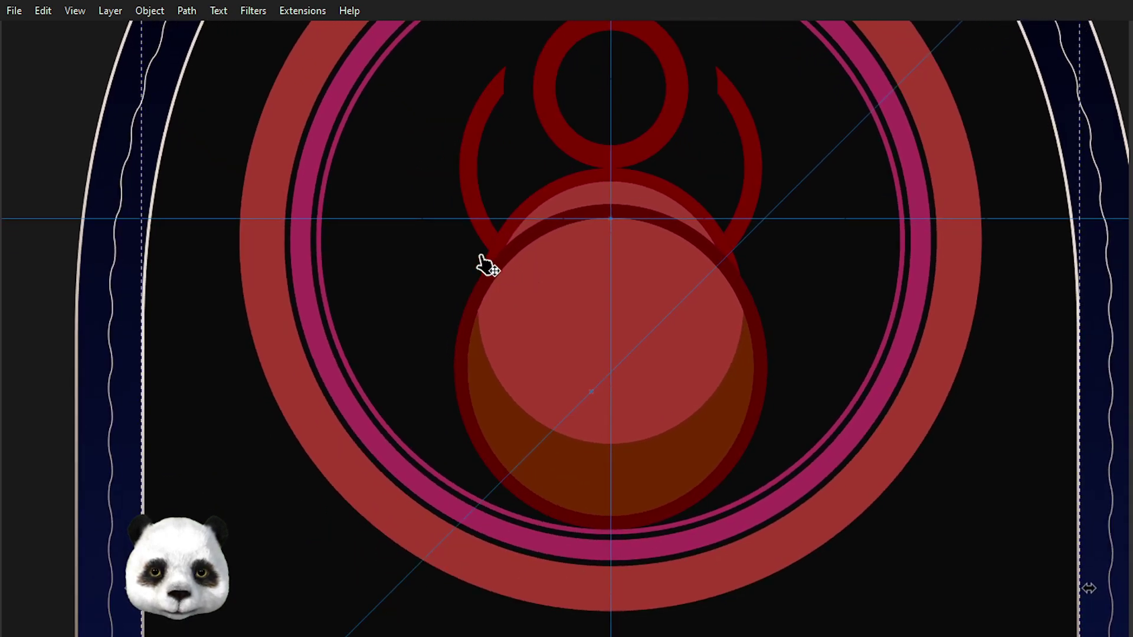
drag(484, 260, 541, 308)
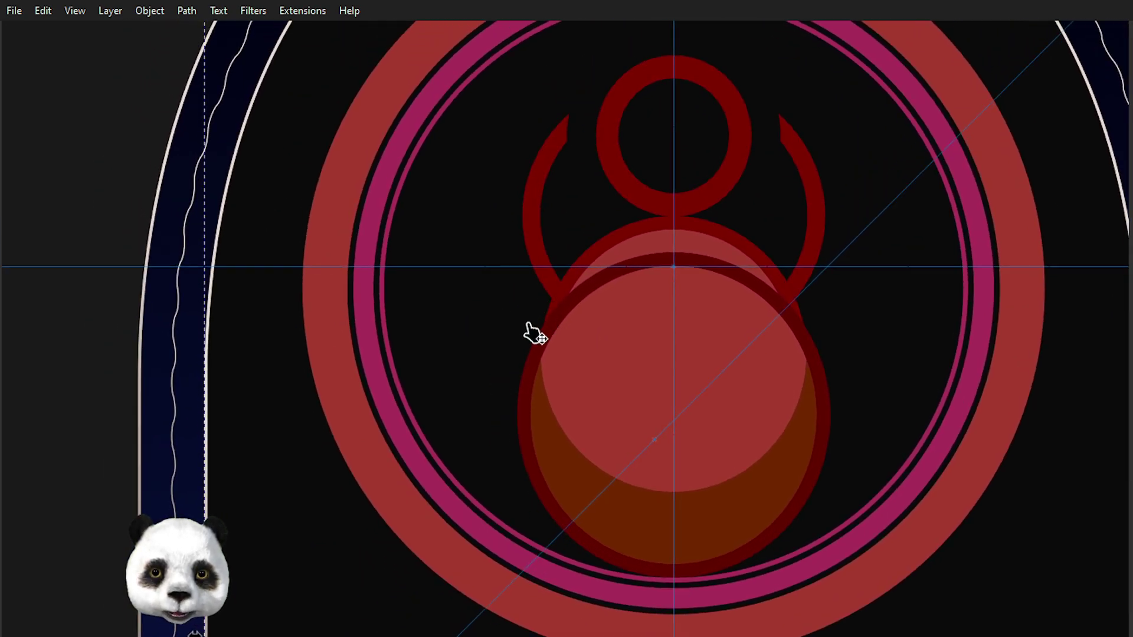
click(529, 391)
- Stretch the dark red body ring into a wide ellipse whose top crosses the horns
ctrl+click(531, 396)
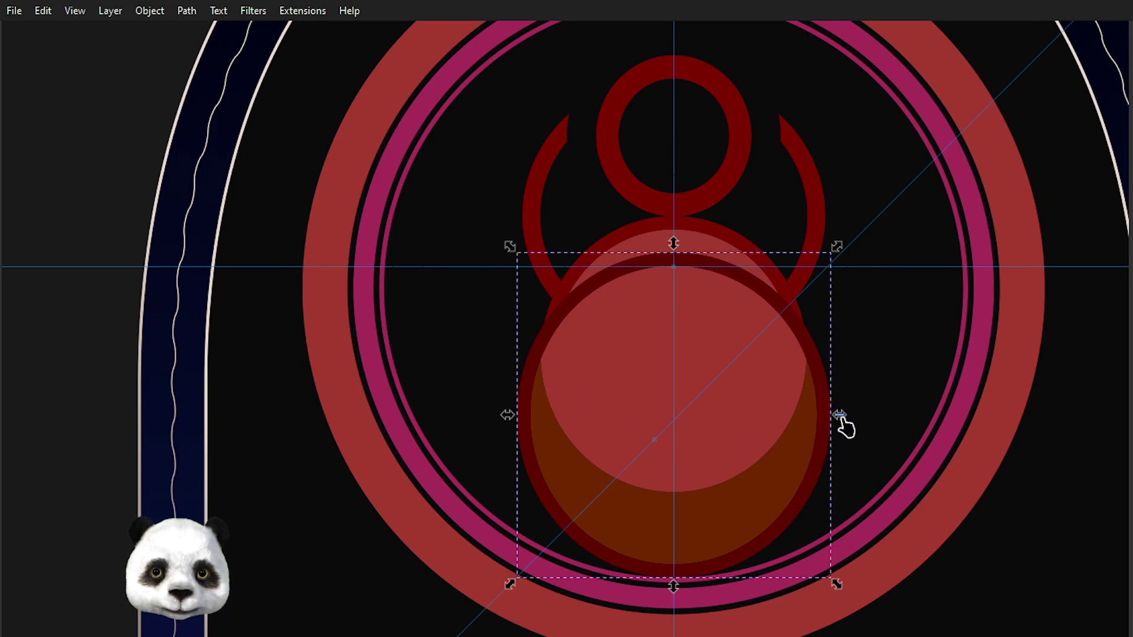
mouse_move(846, 426)
mouse_down()
mouse_move(919, 425)
mouse_move(907, 425)
mouse_up()
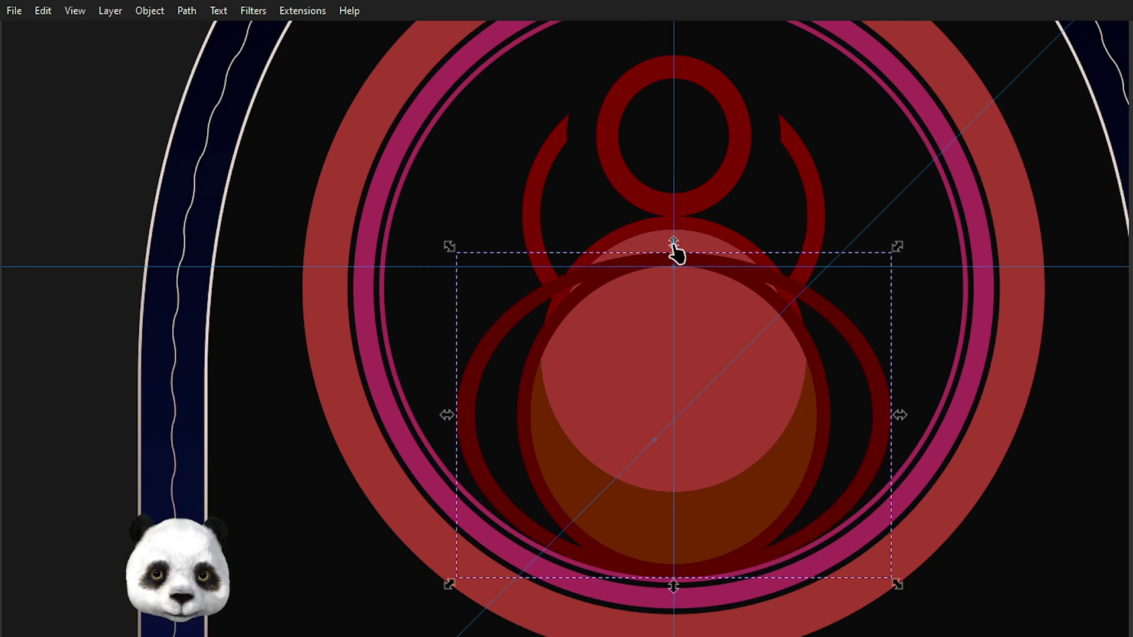
drag(674, 245, 671, 163)
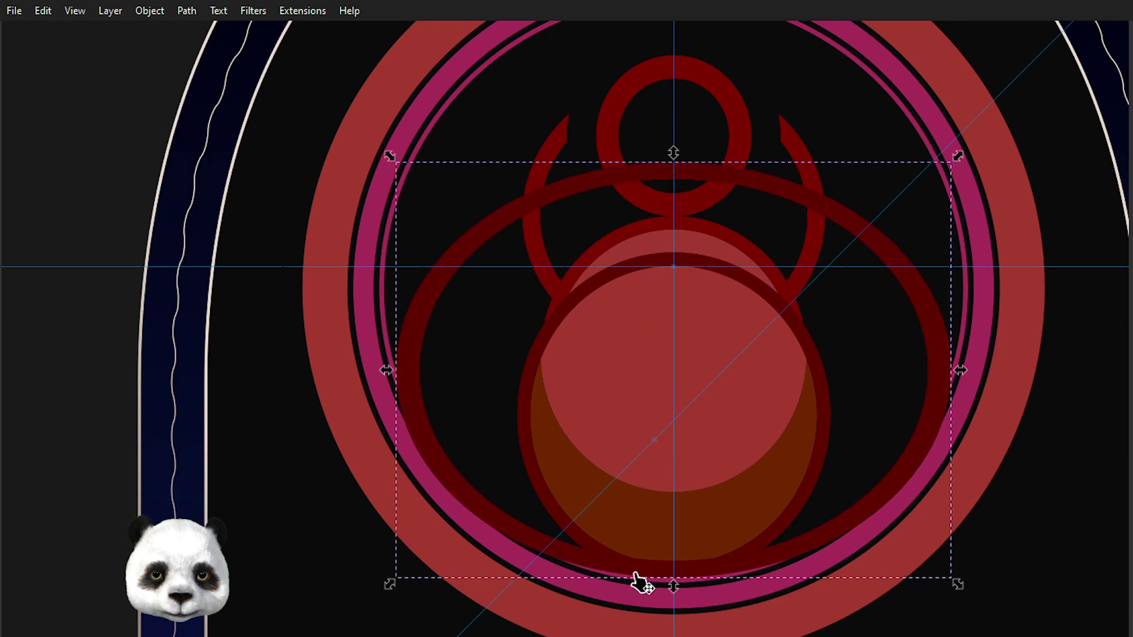
drag(672, 596, 674, 574)
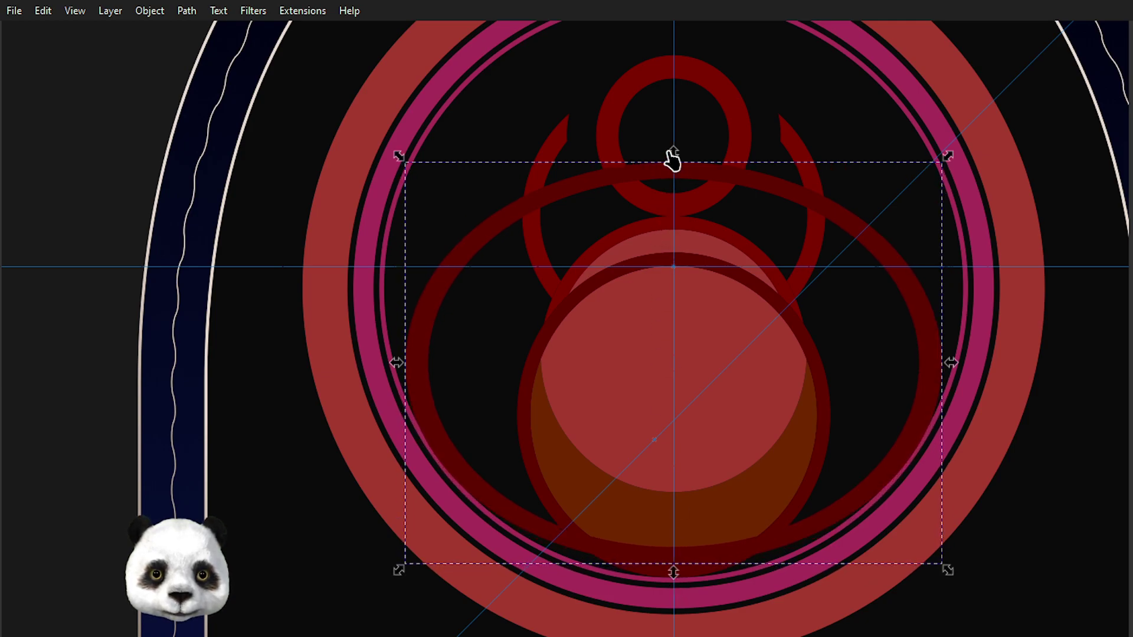
drag(674, 159, 672, 118)
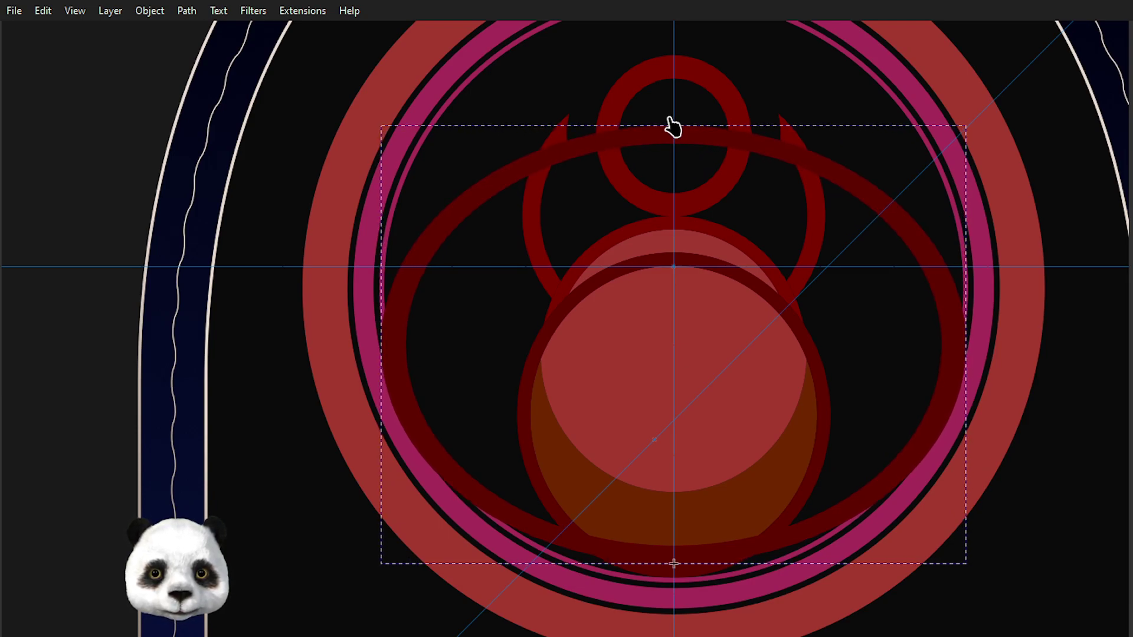
drag(673, 126, 672, 125)
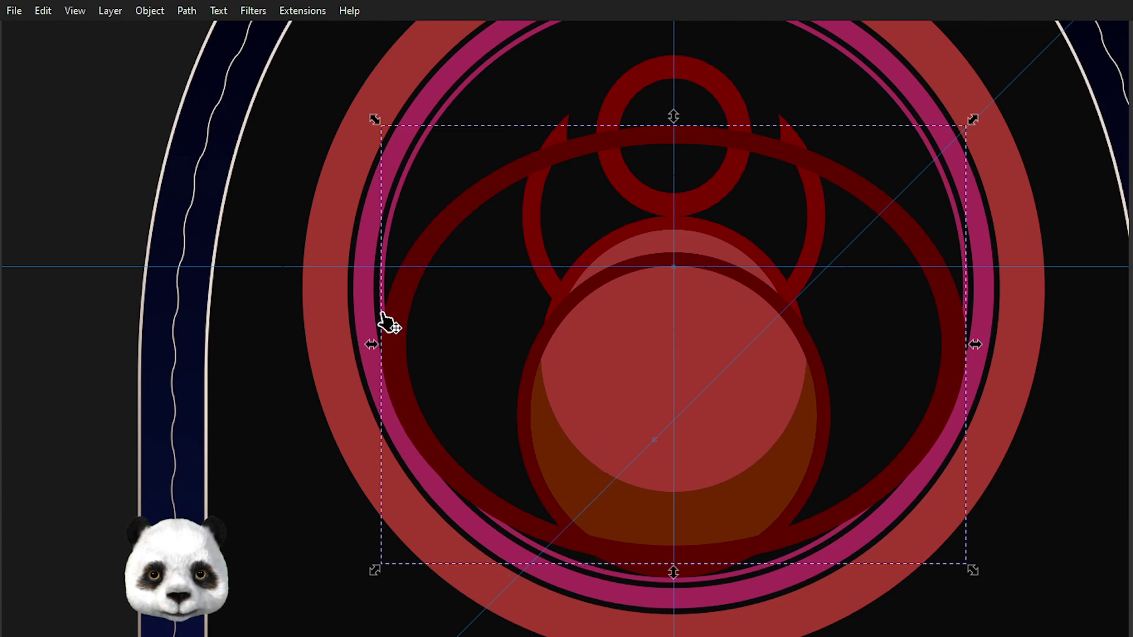
drag(373, 345, 392, 342)
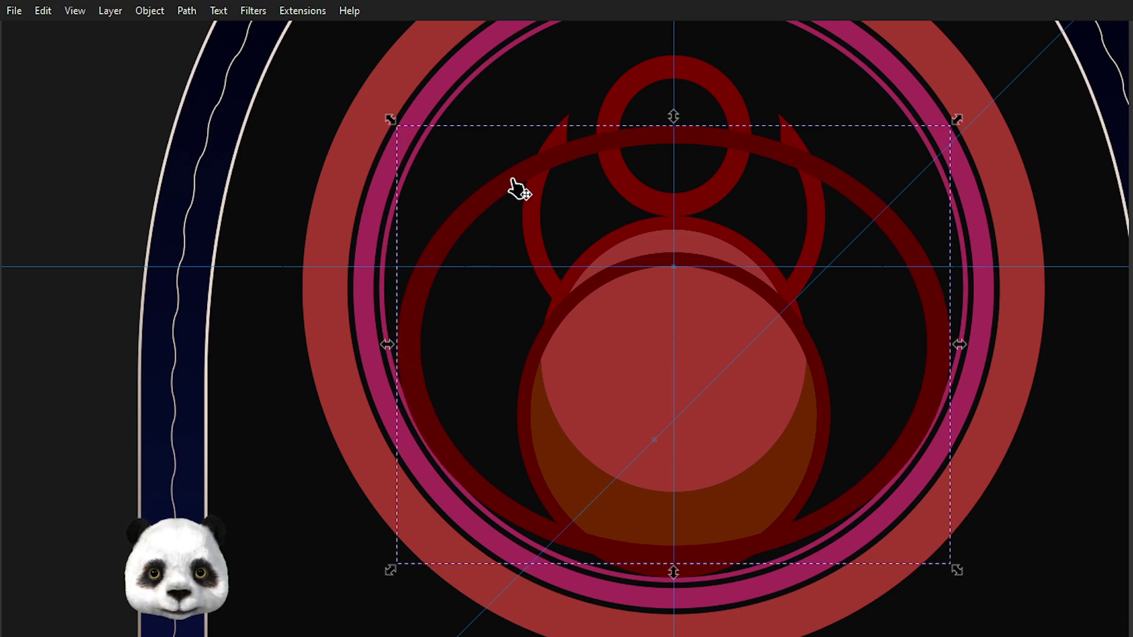
- Move the horizontal guide slightly higher
scroll(549, 107, up, 3)
scroll(529, 213, up, 2)
scroll(529, 213, right, 4)
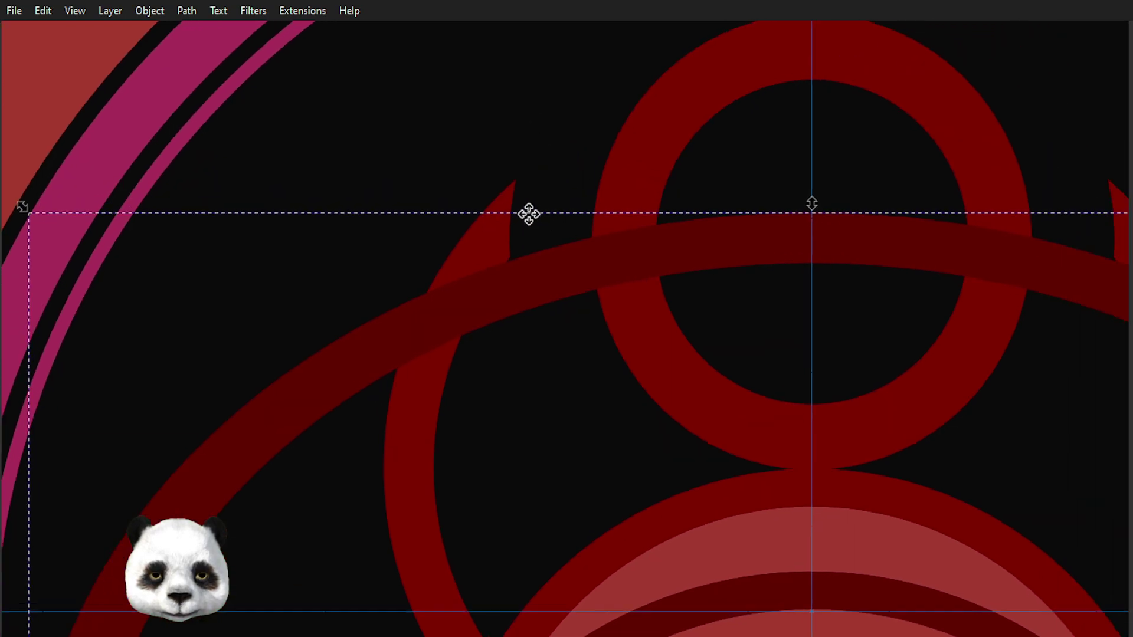
scroll(529, 213, right, 4)
scroll(385, 299, up, 1)
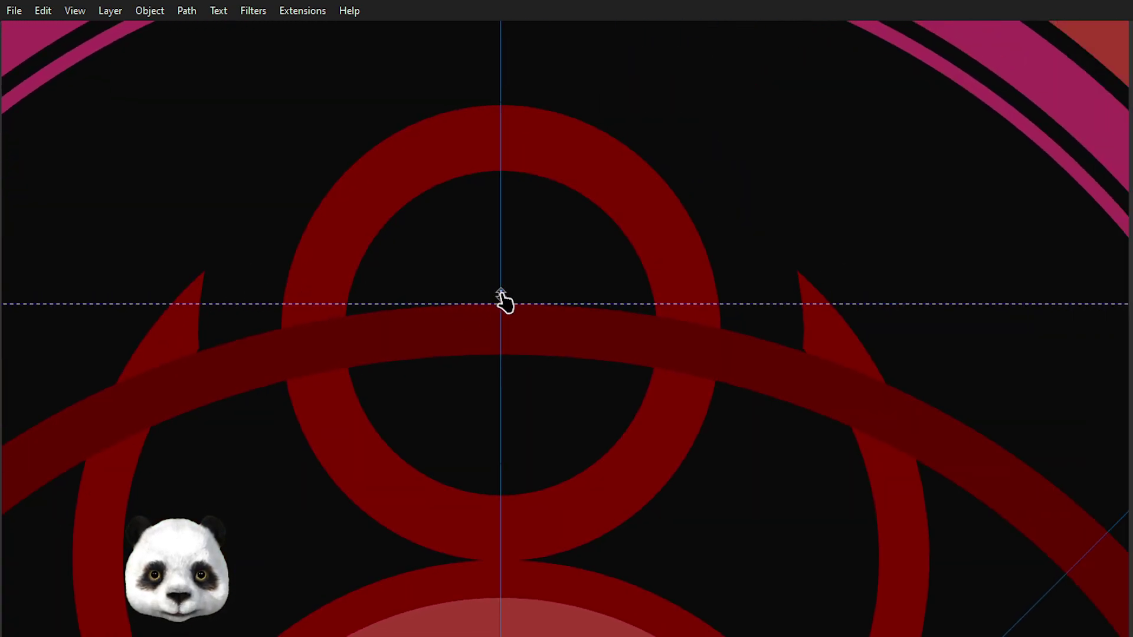
drag(501, 301, 507, 303)
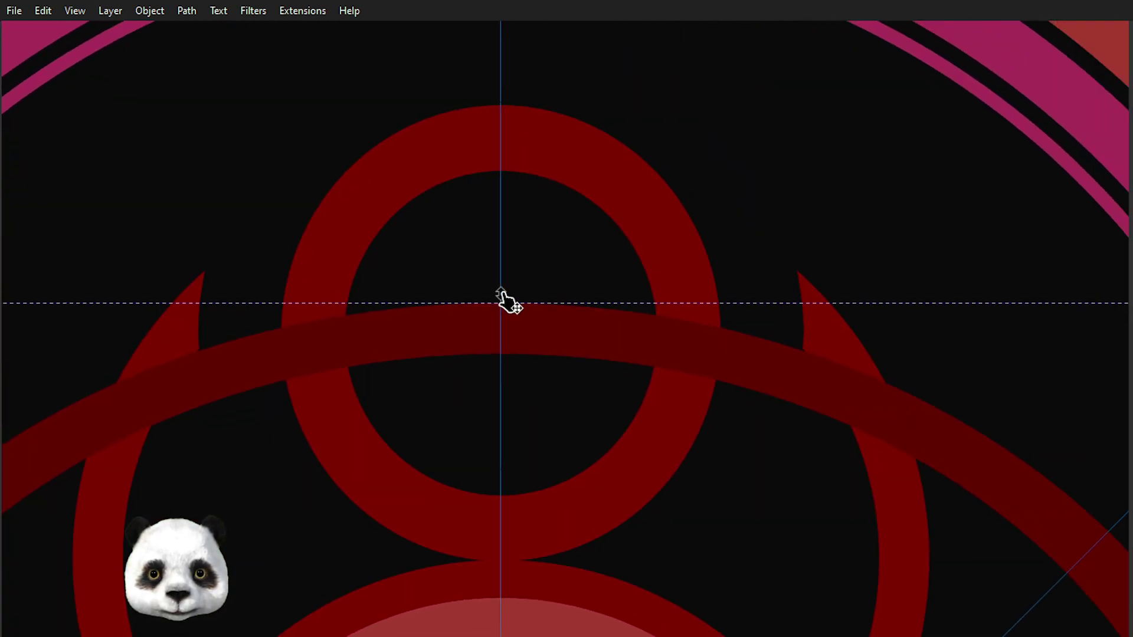
drag(506, 302, 506, 300)
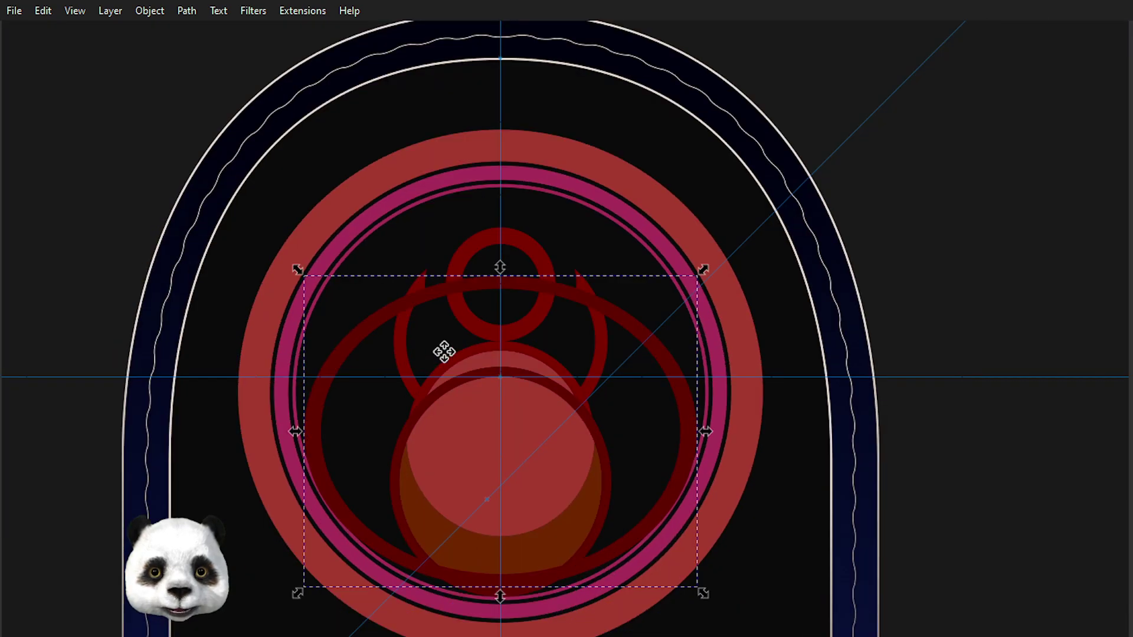
- Select the magenta ring, large lower circle and left horn for Shape Builder
ctrl+scroll(342, 354, up, 1)
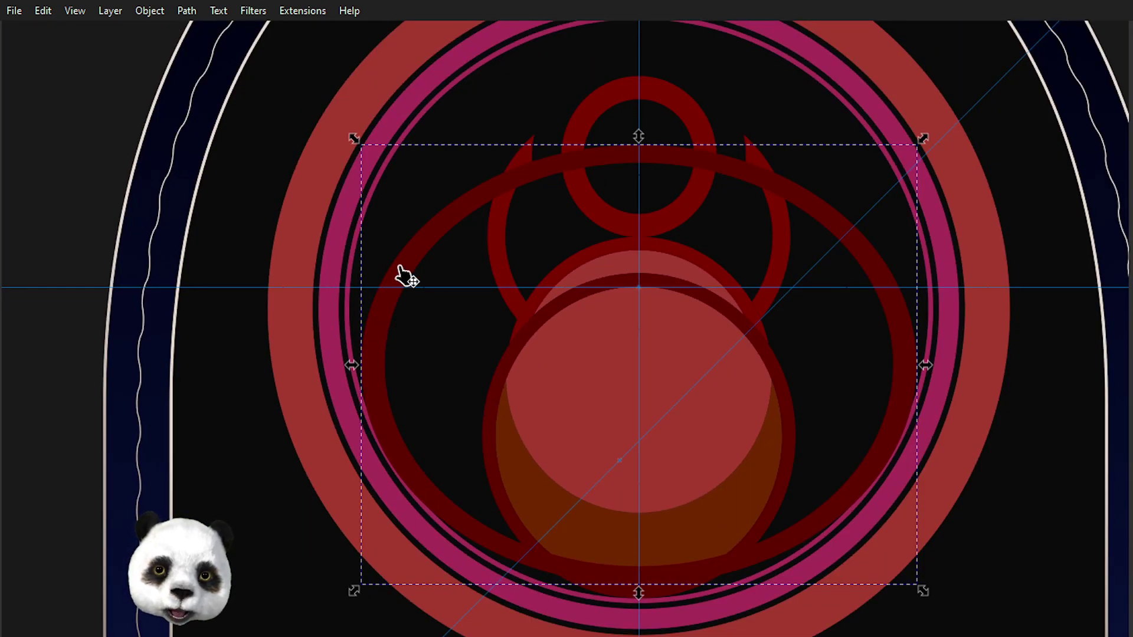
shift+click(348, 272)
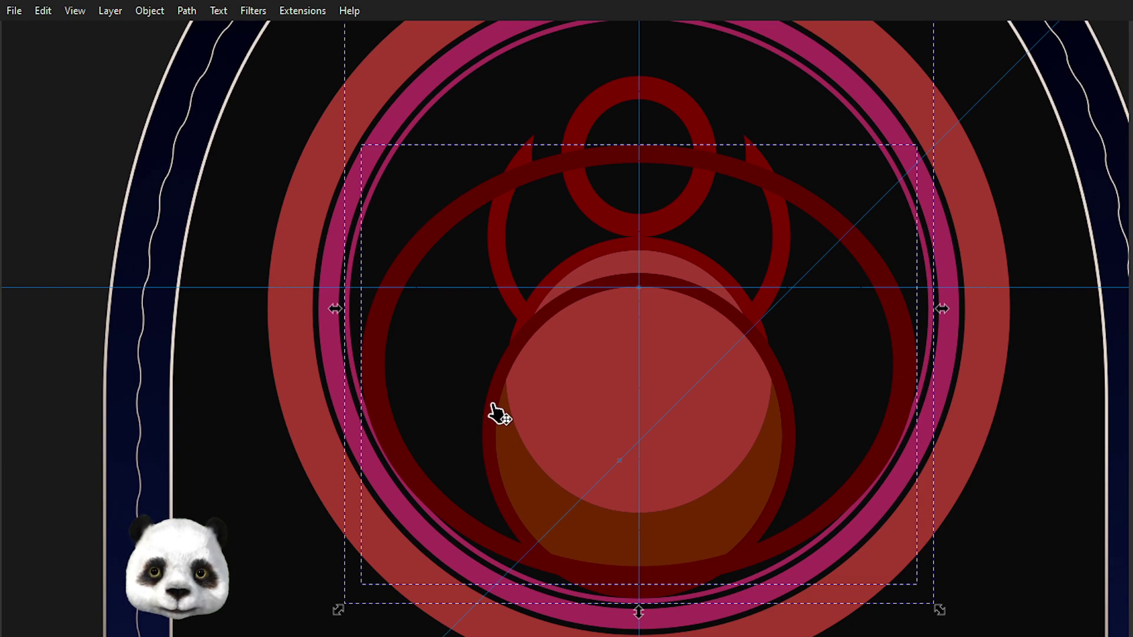
shift+click(498, 412)
shift+click(500, 235)
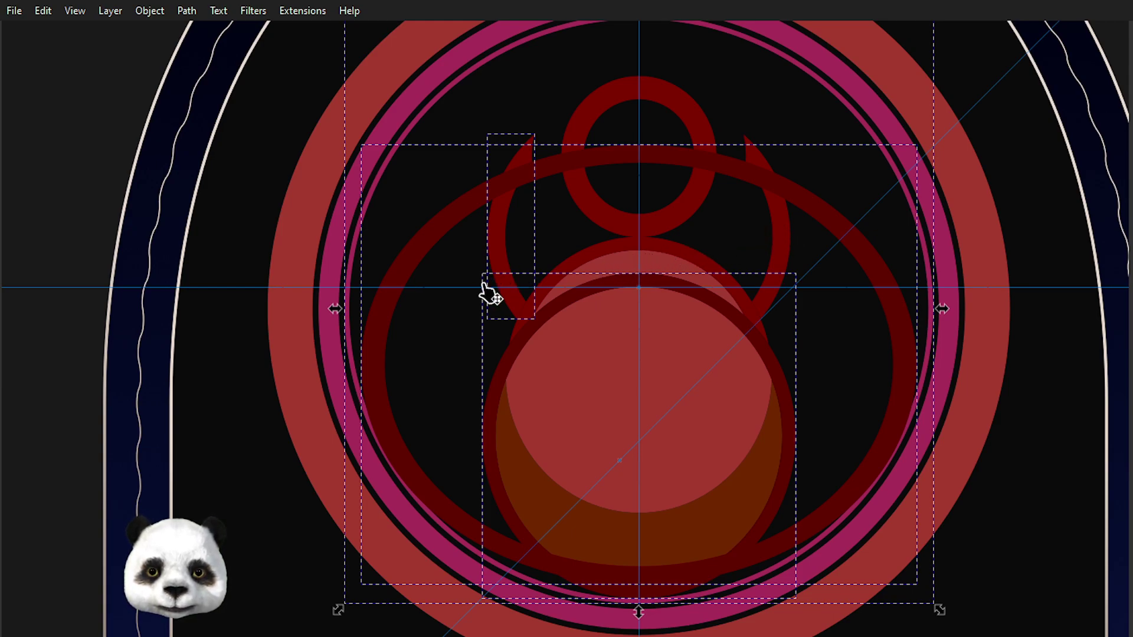
key(x)
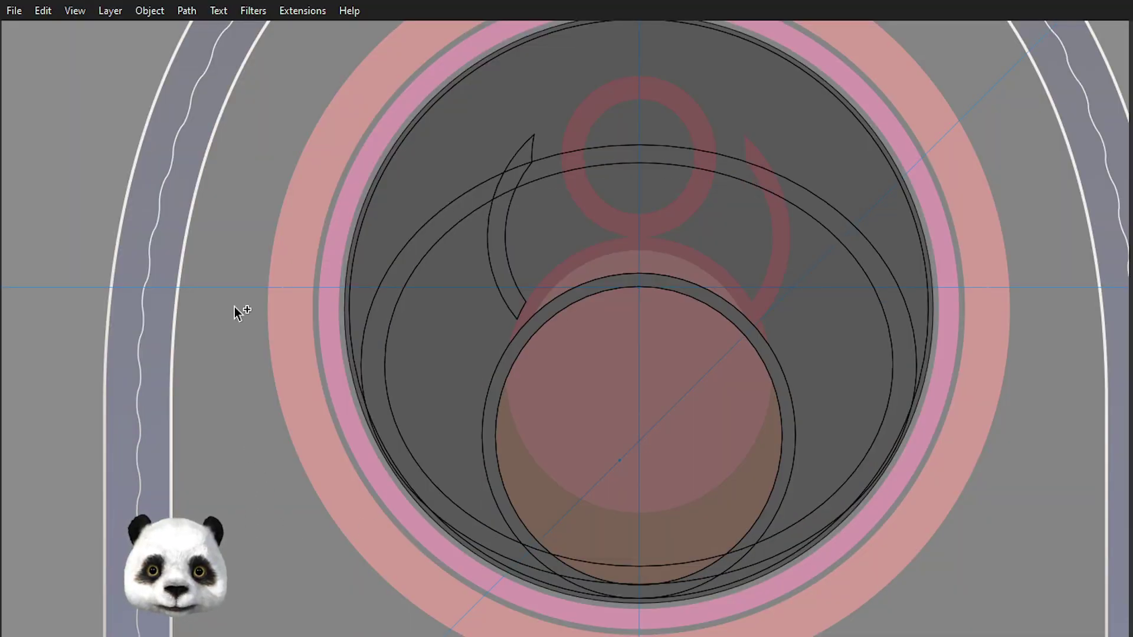
key(Escape)
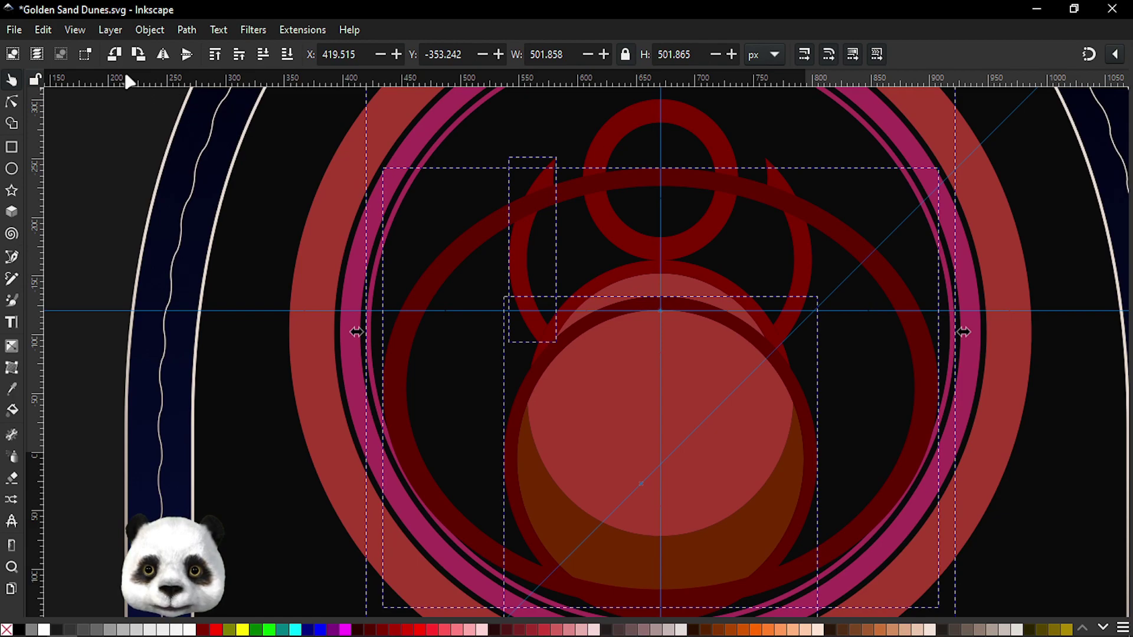
key(x)
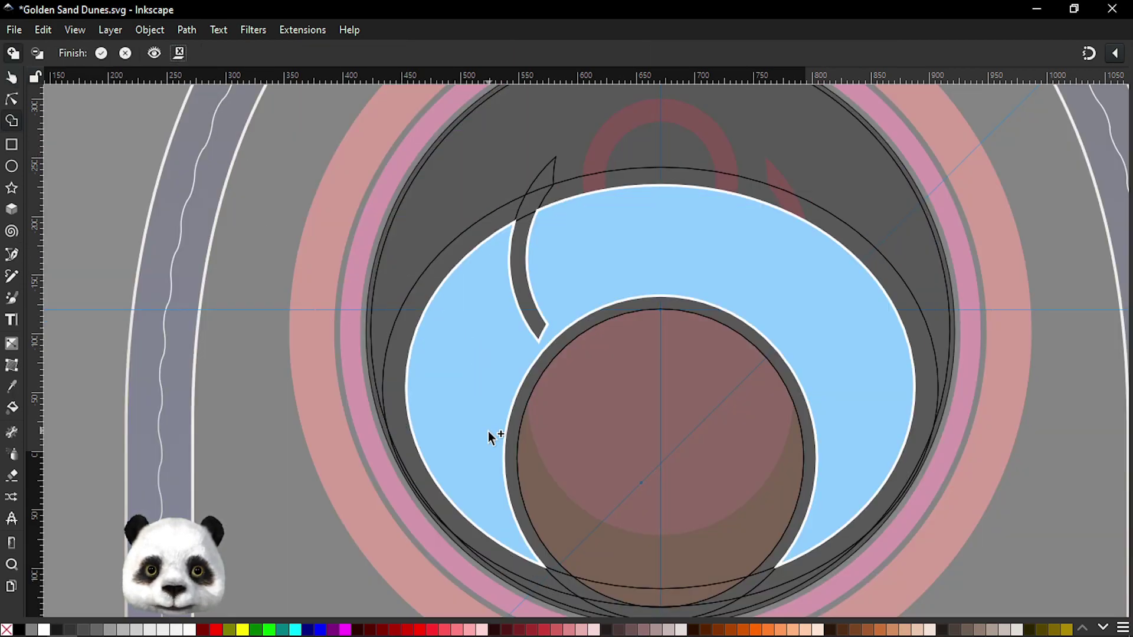
- Merge the left crescent regions and the thin lower strip into one region
drag(412, 341, 424, 355)
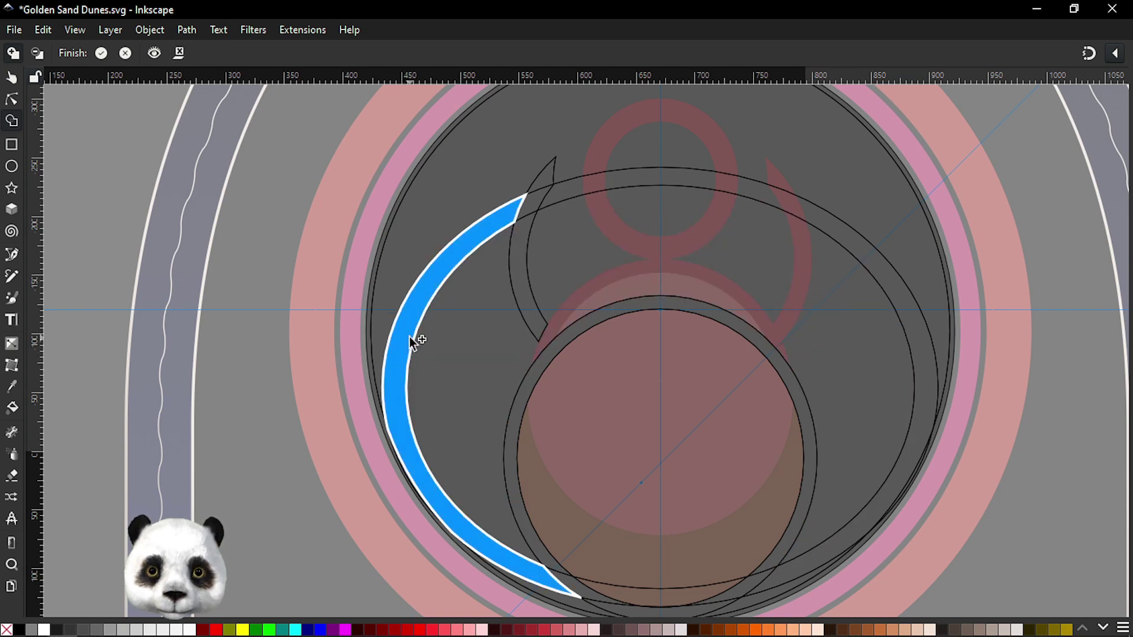
key(Return)
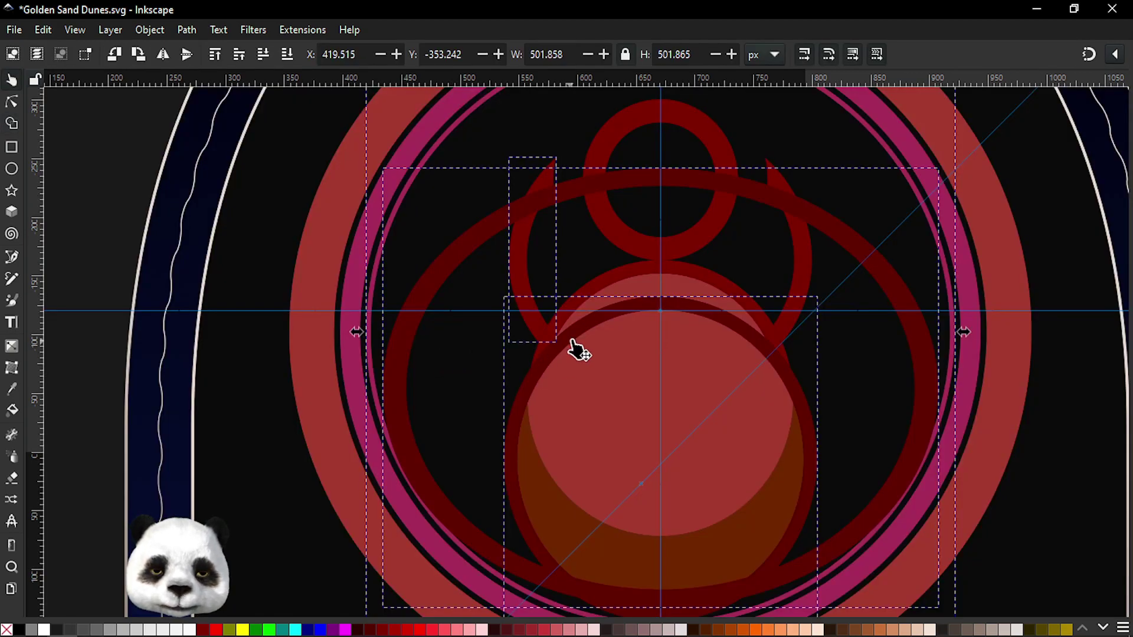
key(x)
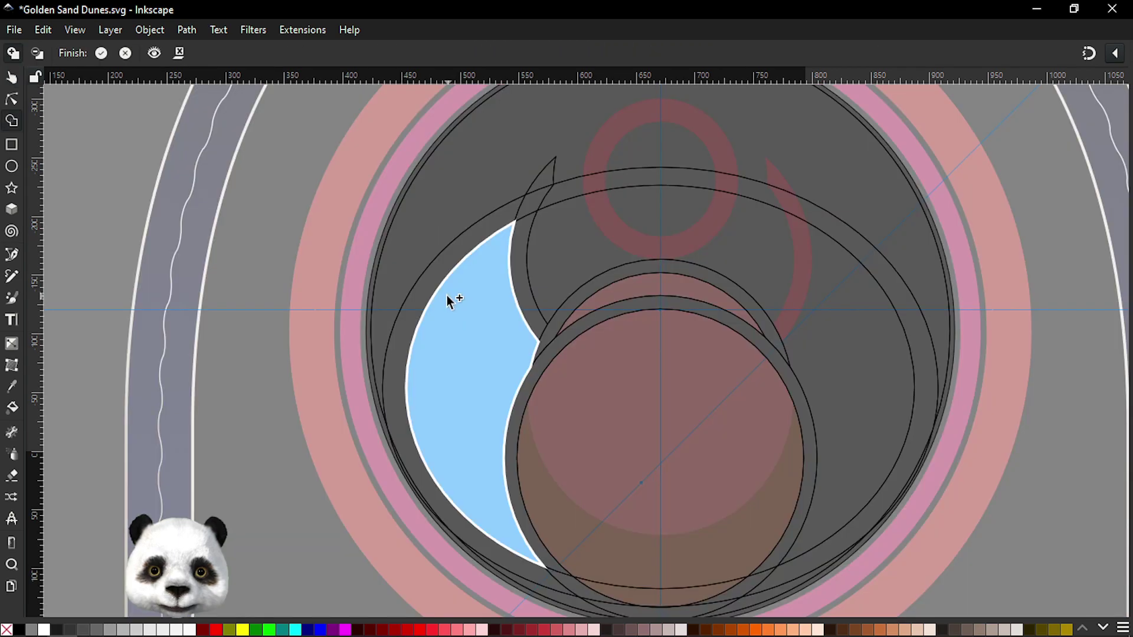
click(427, 288)
drag(427, 288, 449, 312)
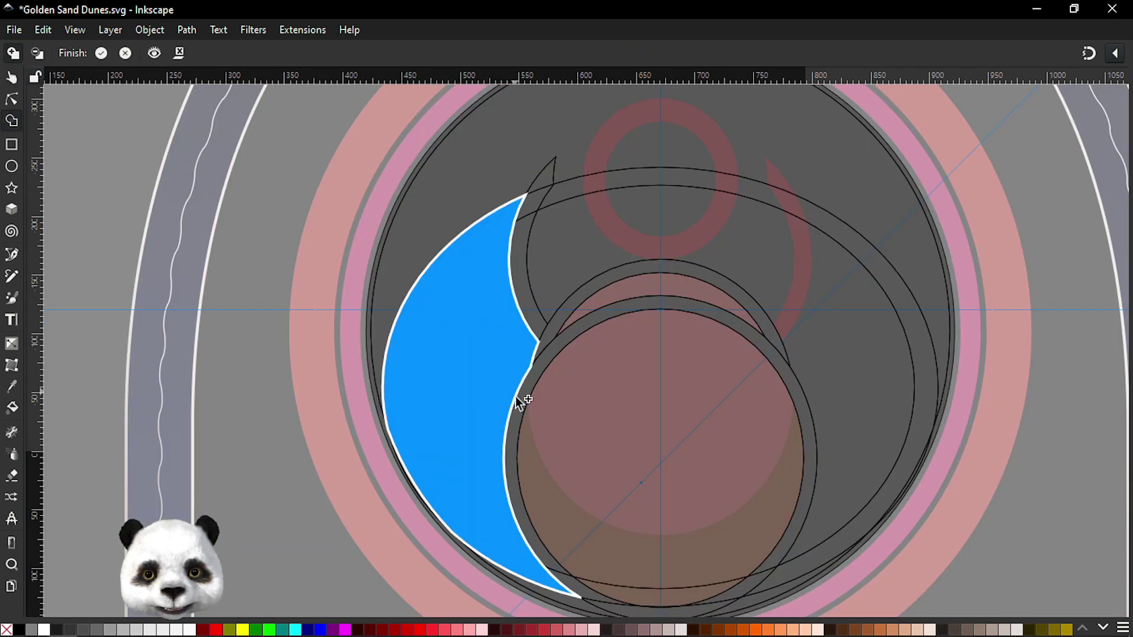
ctrl+scroll(518, 399, up, 1)
ctrl+scroll(544, 461, up, 3)
click(575, 459)
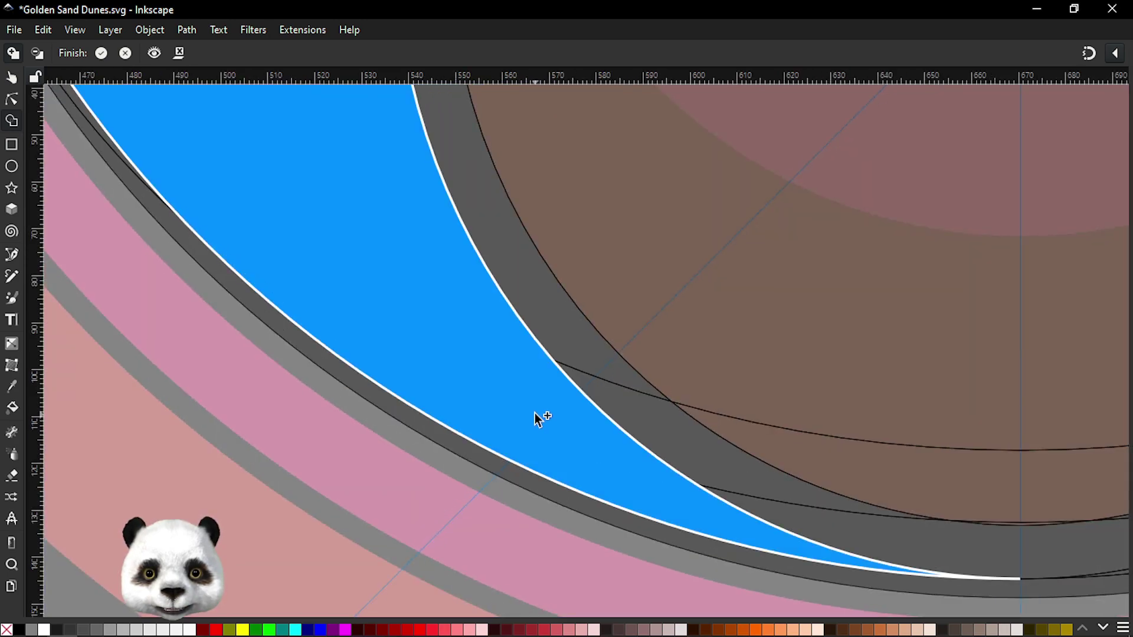
ctrl+scroll(414, 327, down, 3)
ctrl+scroll(414, 327, up, 1)
ctrl+scroll(445, 440, up, 2)
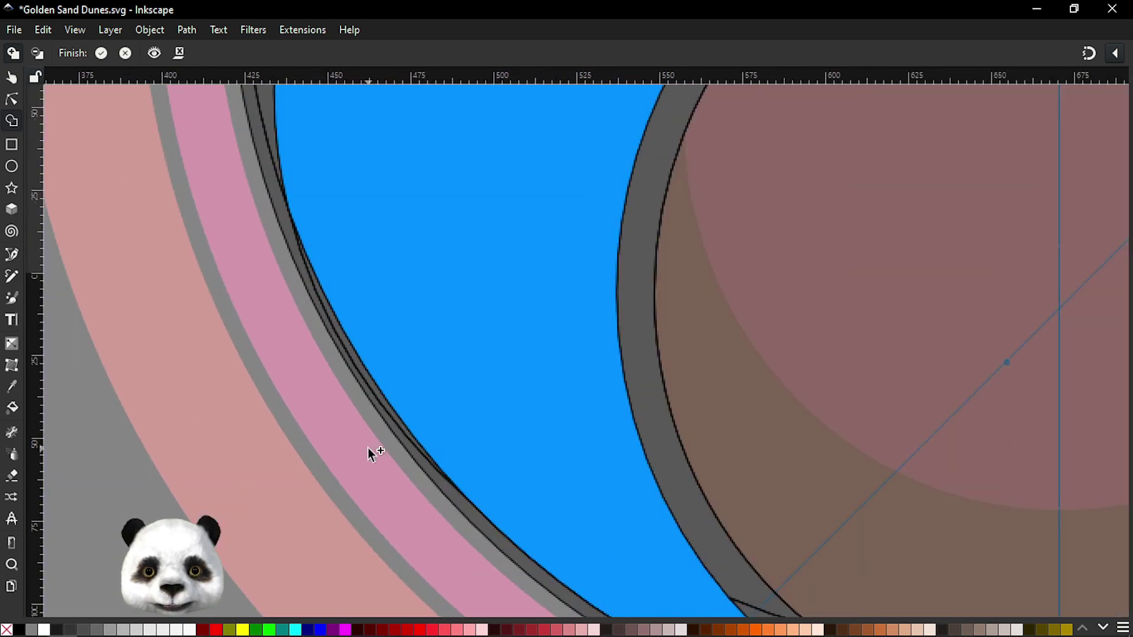
ctrl+scroll(372, 453, up, 1)
ctrl+scroll(449, 395, down, 5)
ctrl+scroll(461, 392, down, 1)
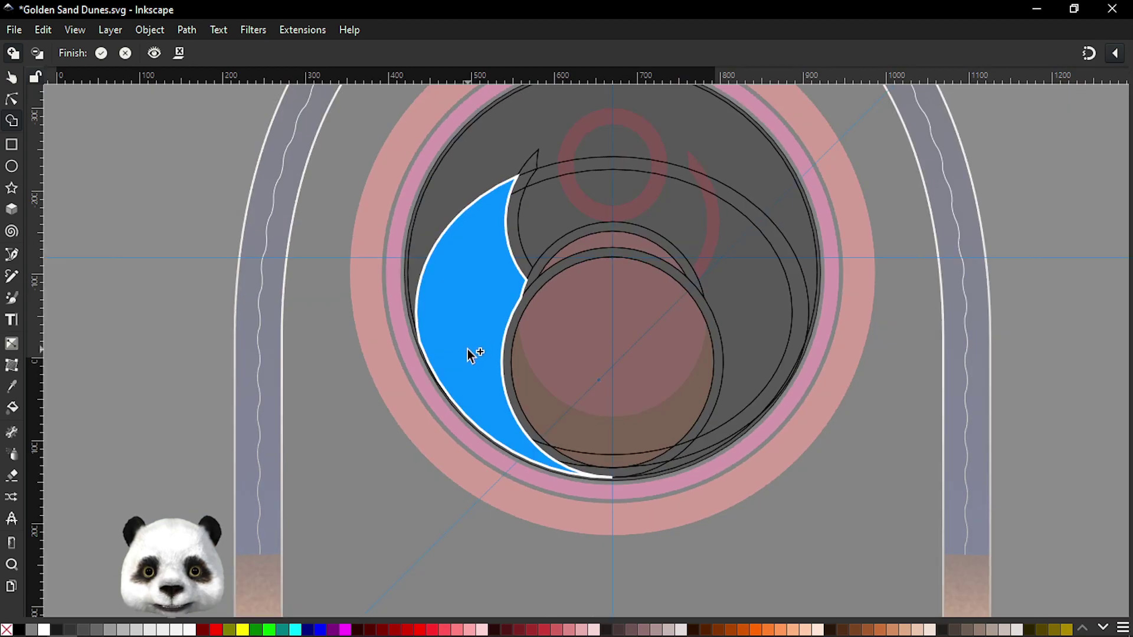
- Confirm the crescent shape and save the drawing
key(Return)
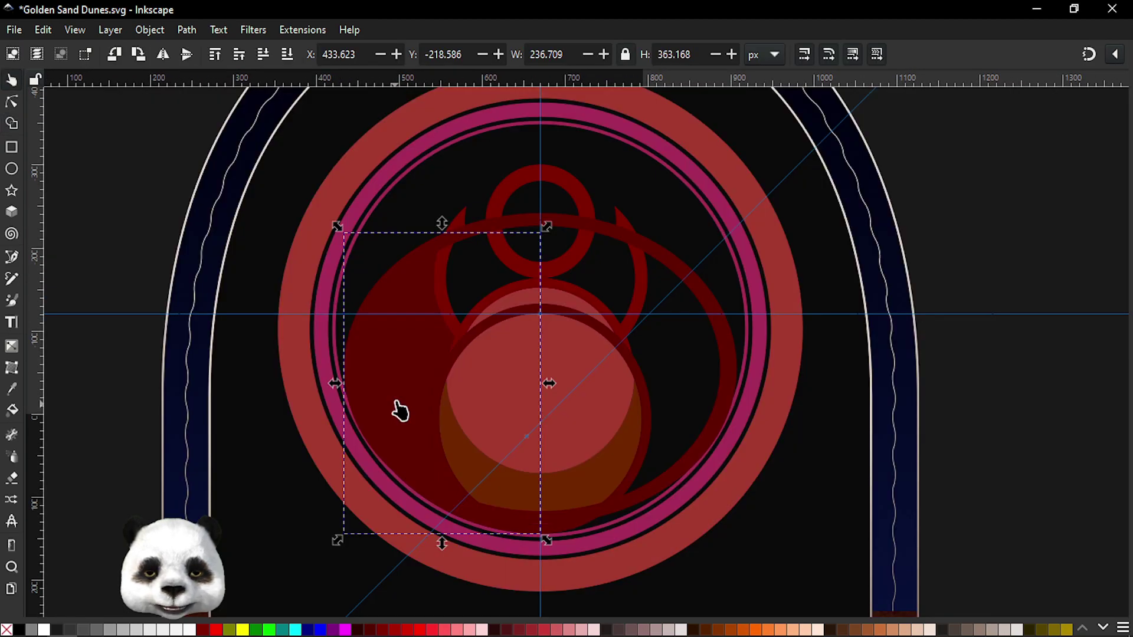
scroll(389, 366, up, 2)
key(ctrl+s)
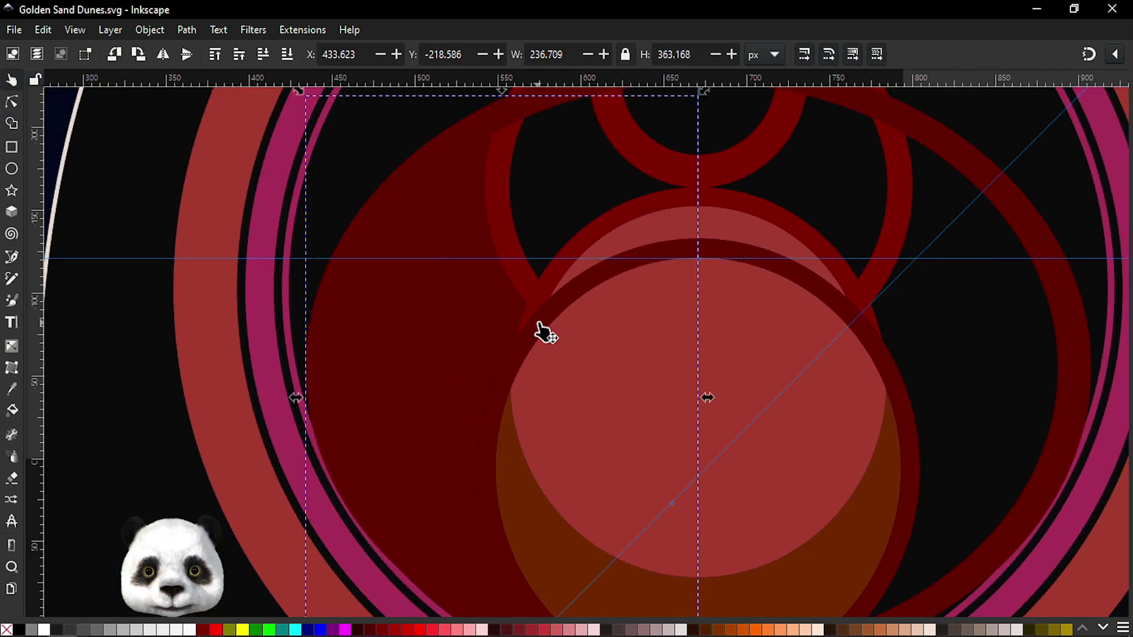
- Delete the large dark-red oval ring around the bell
key(Tab)
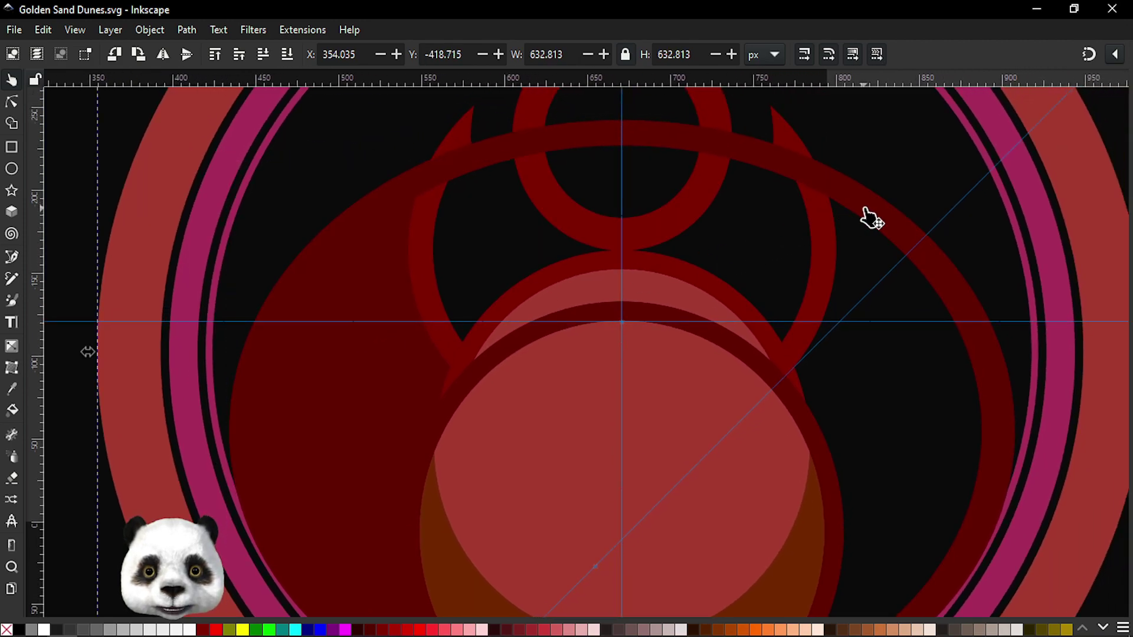
click(872, 219)
key(Delete)
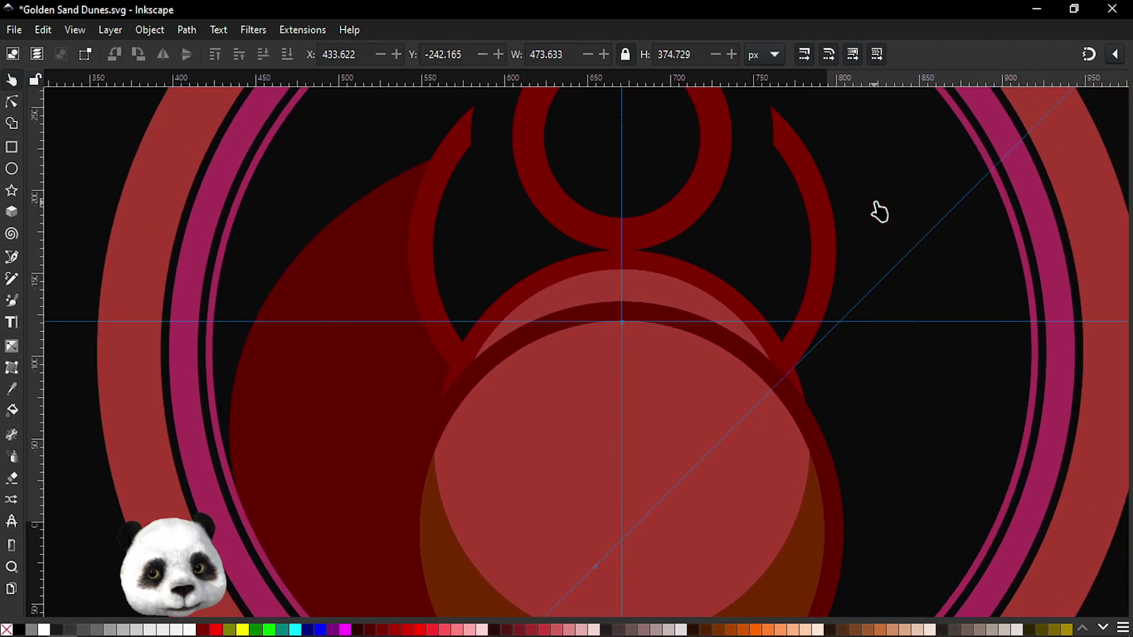
scroll(789, 222, down, 2)
scroll(689, 418, up, 1)
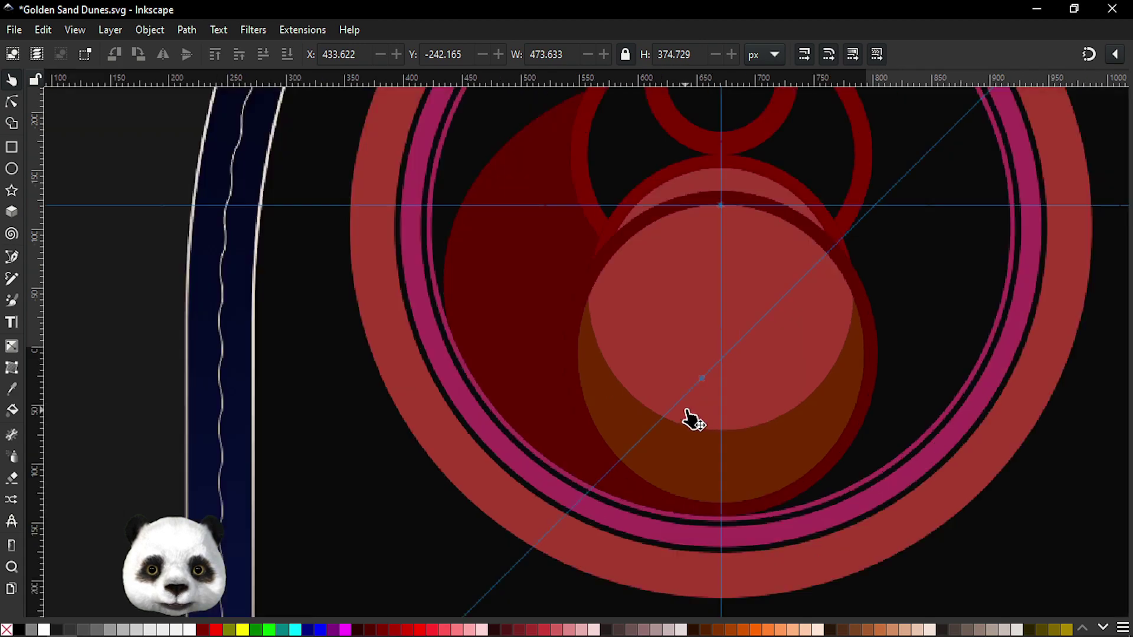
scroll(702, 407, up, 1)
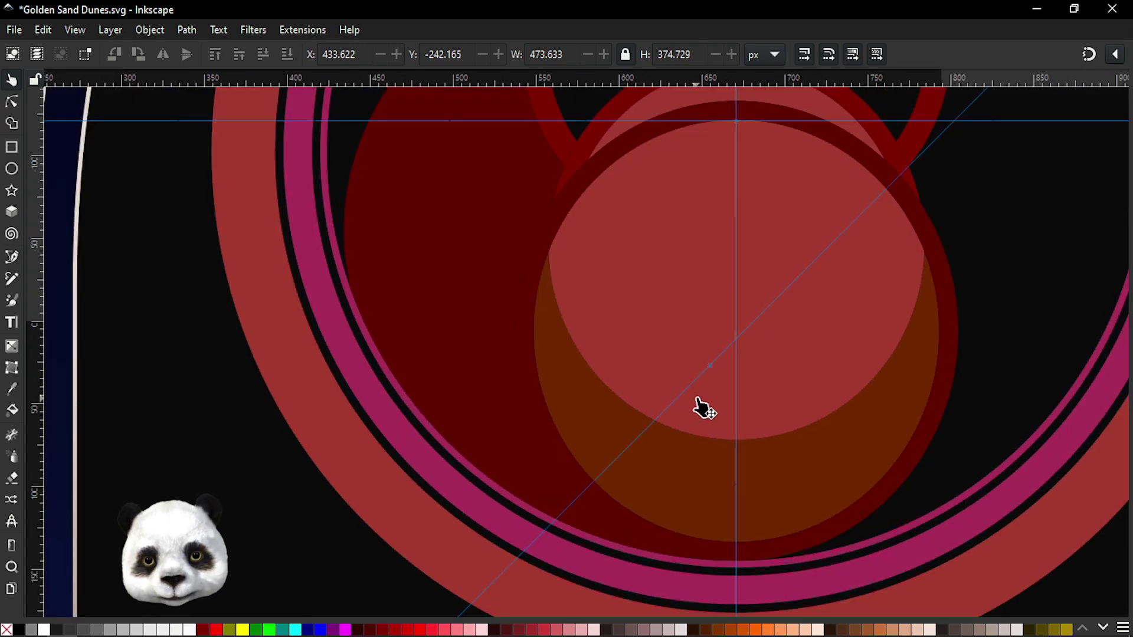
scroll(698, 427, down, 2)
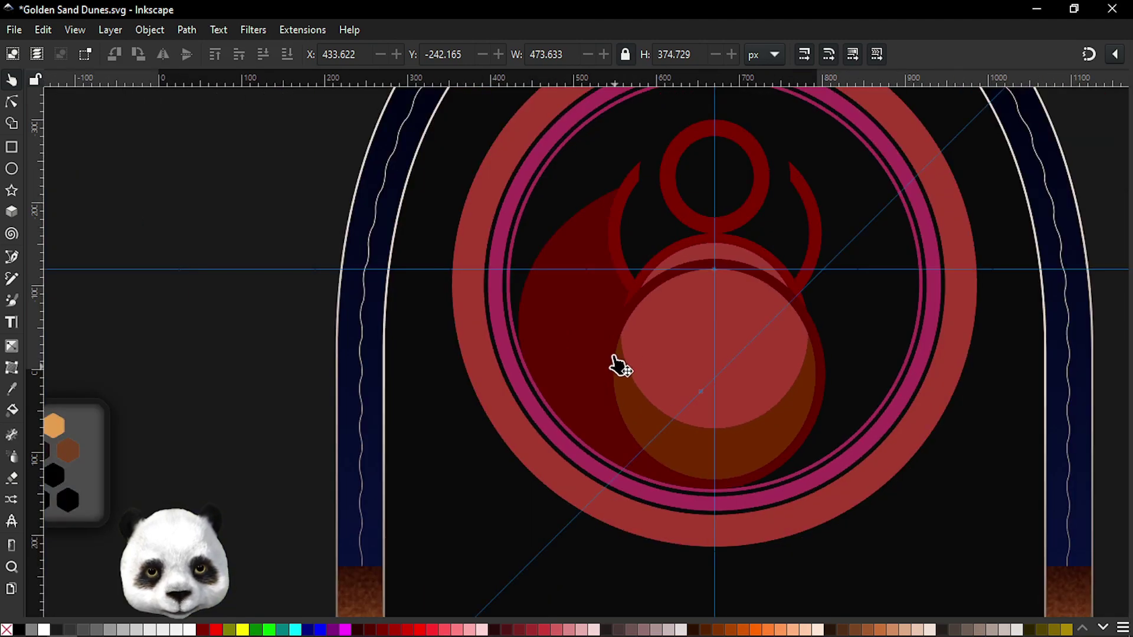
scroll(672, 212, up, 2)
scroll(649, 260, down, 2)
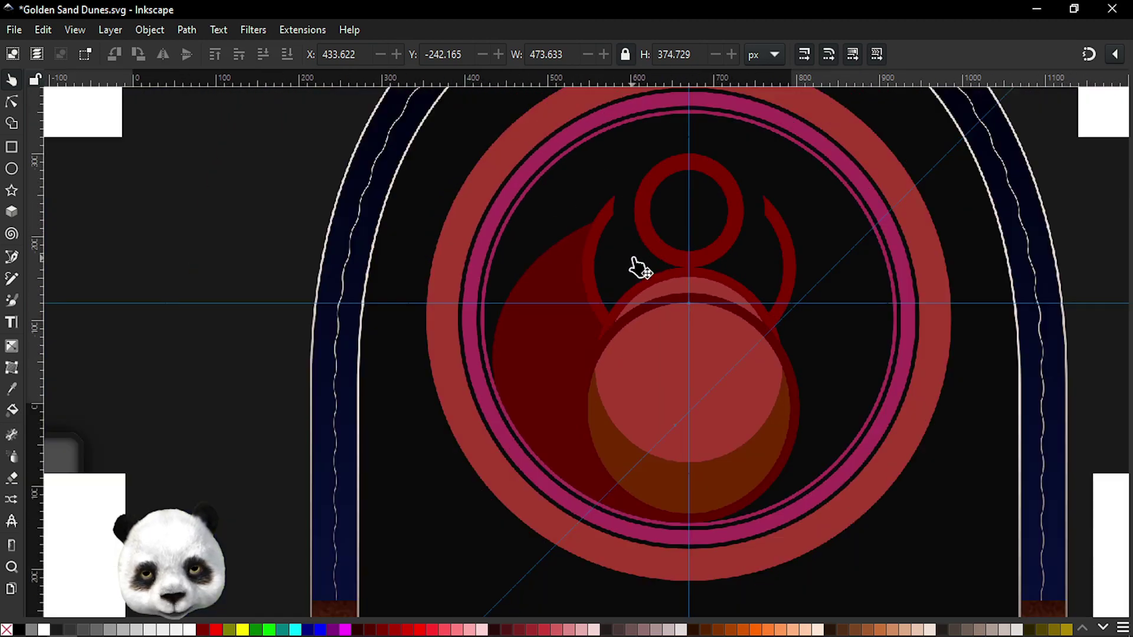
mouse_move(673, 316)
mouse_down()
mouse_move(412, 361)
mouse_move(523, 248)
mouse_up()
- Go full screen with toolbars, rulers and palette hidden, recentring the emblem
scroll(411, 361, up, 1)
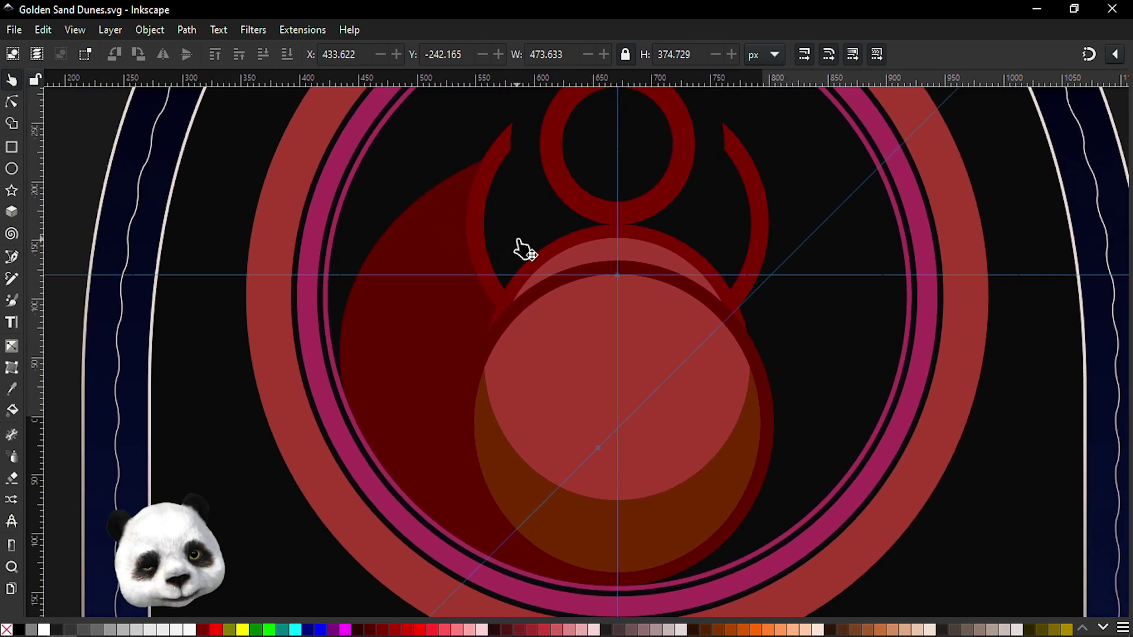
scroll(558, 479, up, 1)
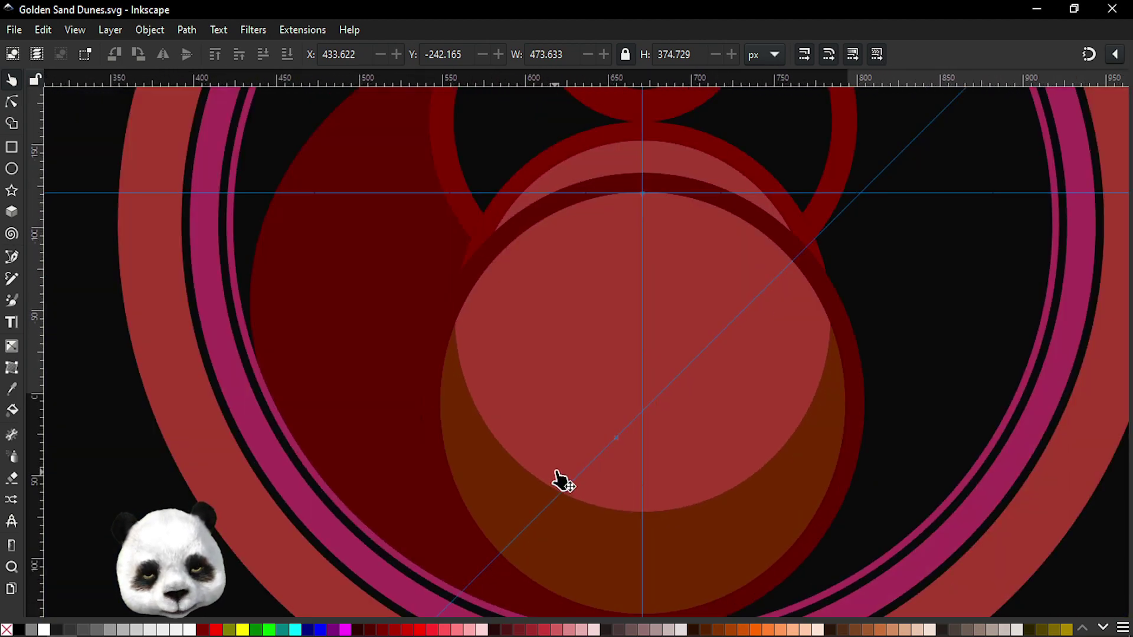
key(F11)
key(ctrl+F11)
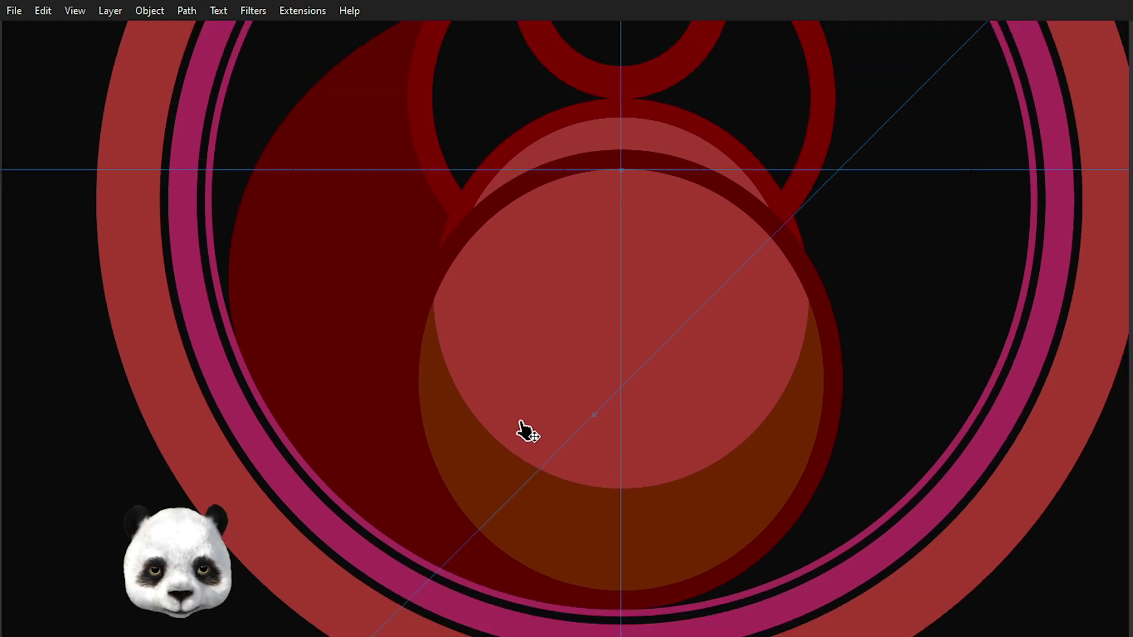
scroll(447, 403, down, 1)
scroll(442, 521, down, 2)
scroll(431, 486, up, 1)
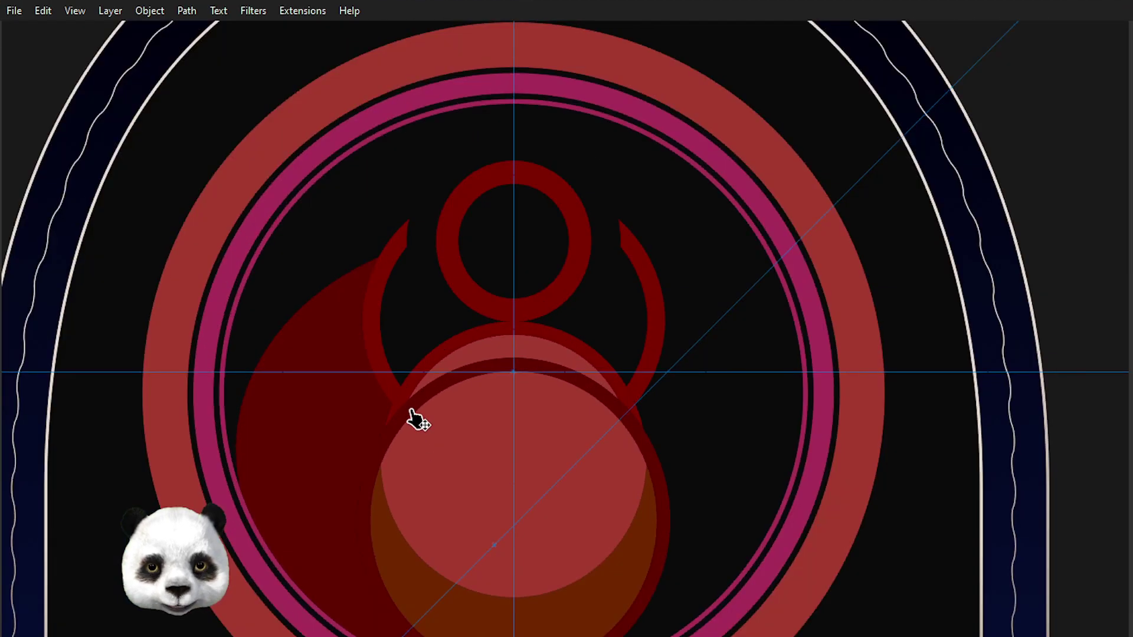
drag(392, 440, 461, 263)
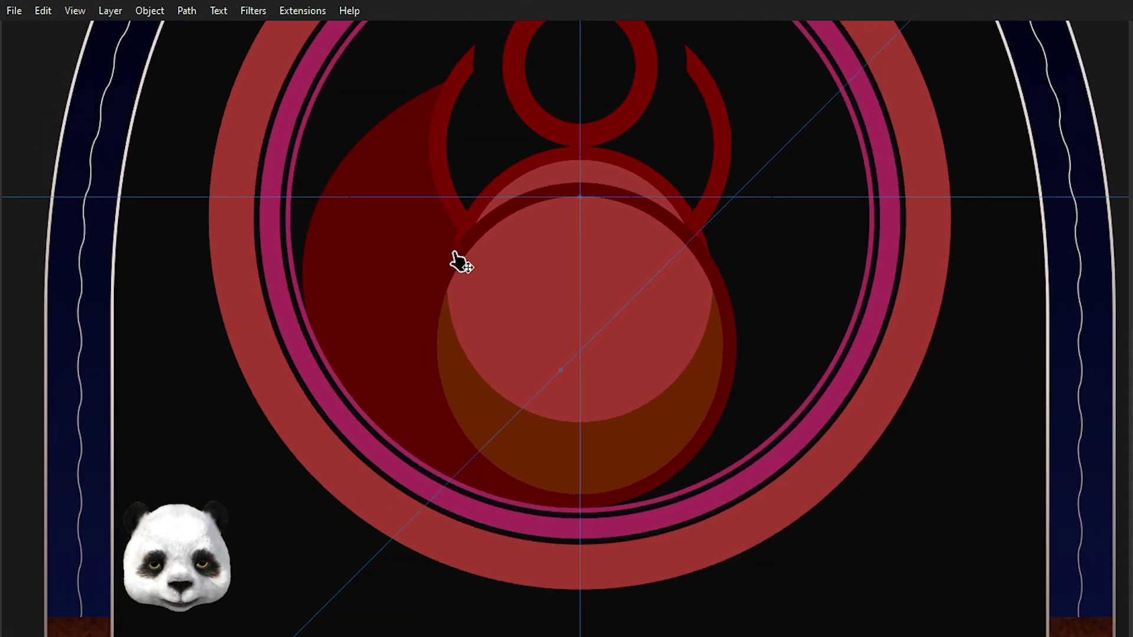
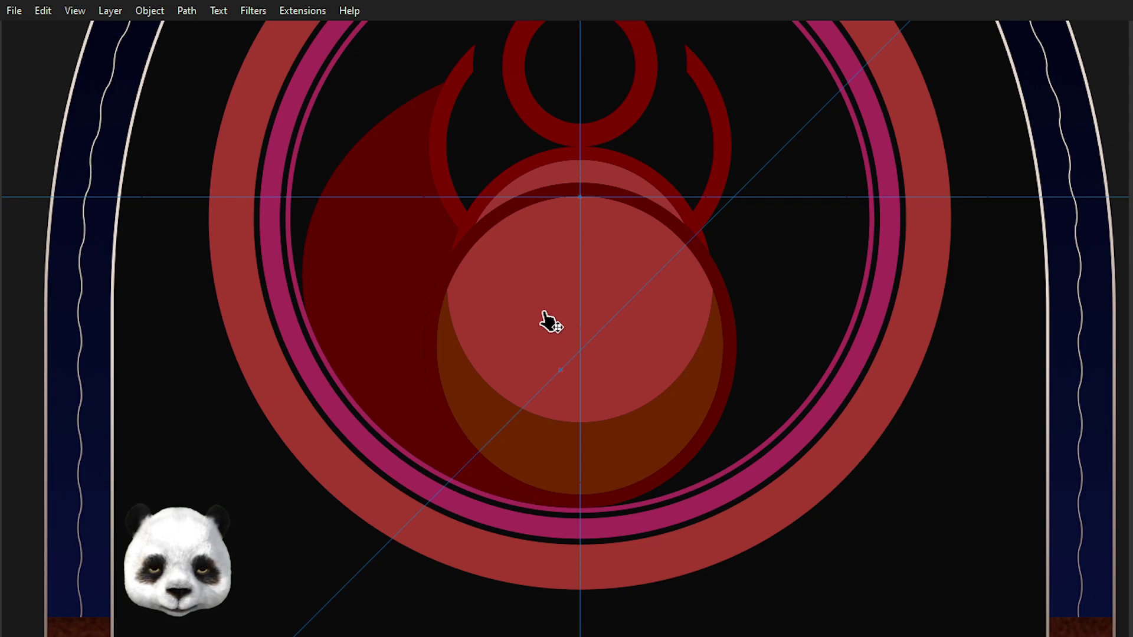
- Select the large dark red wing shape and zoom in around the emblem
scroll(544, 331, up, 2)
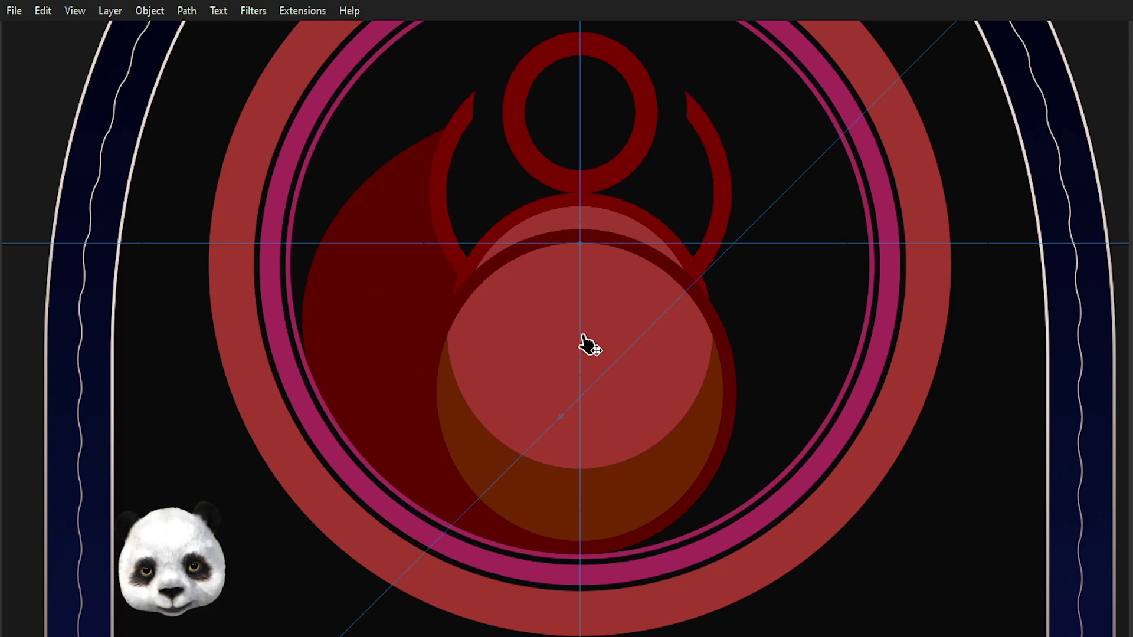
click(348, 273)
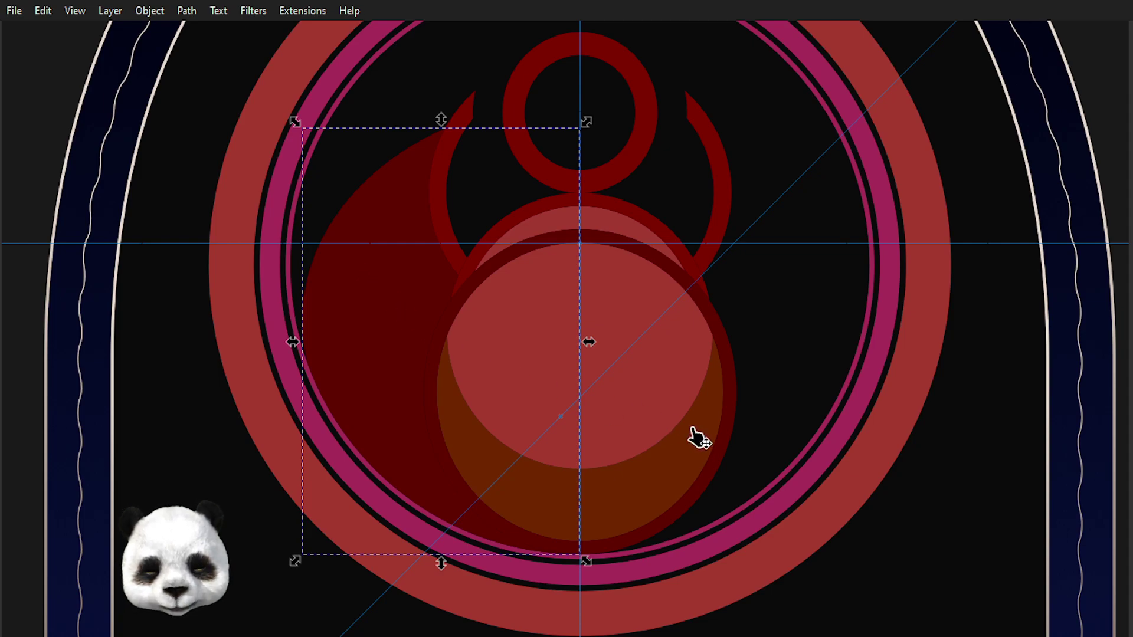
scroll(649, 380, up, 2)
scroll(608, 354, up, 1)
scroll(554, 288, down, 2)
scroll(566, 331, down, 1)
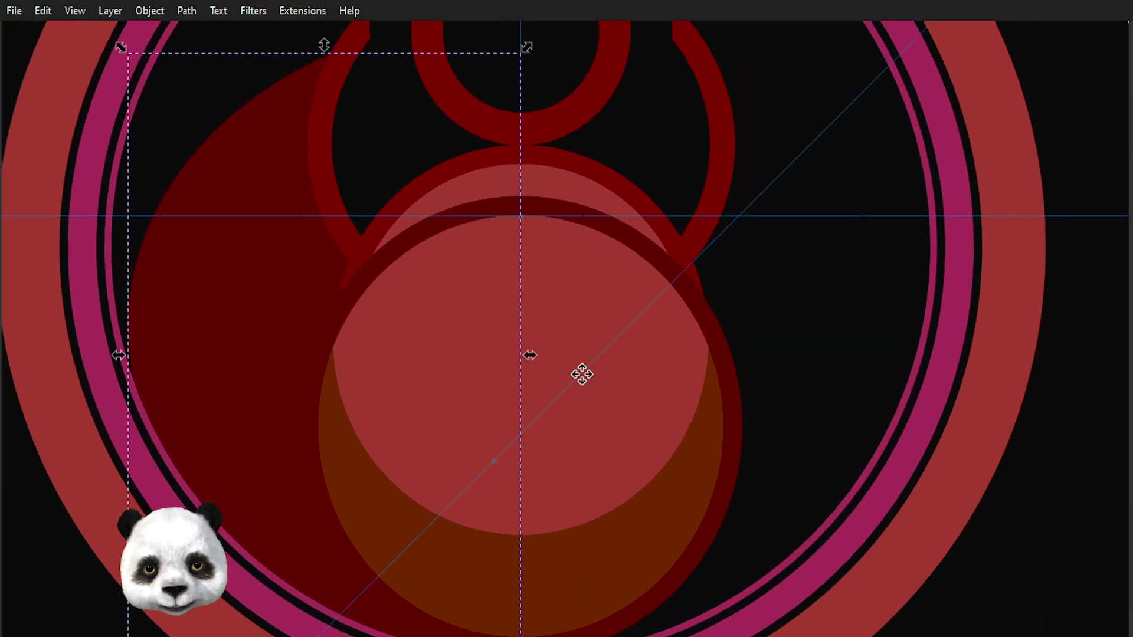
scroll(531, 187, up, 2)
scroll(549, 231, up, 1)
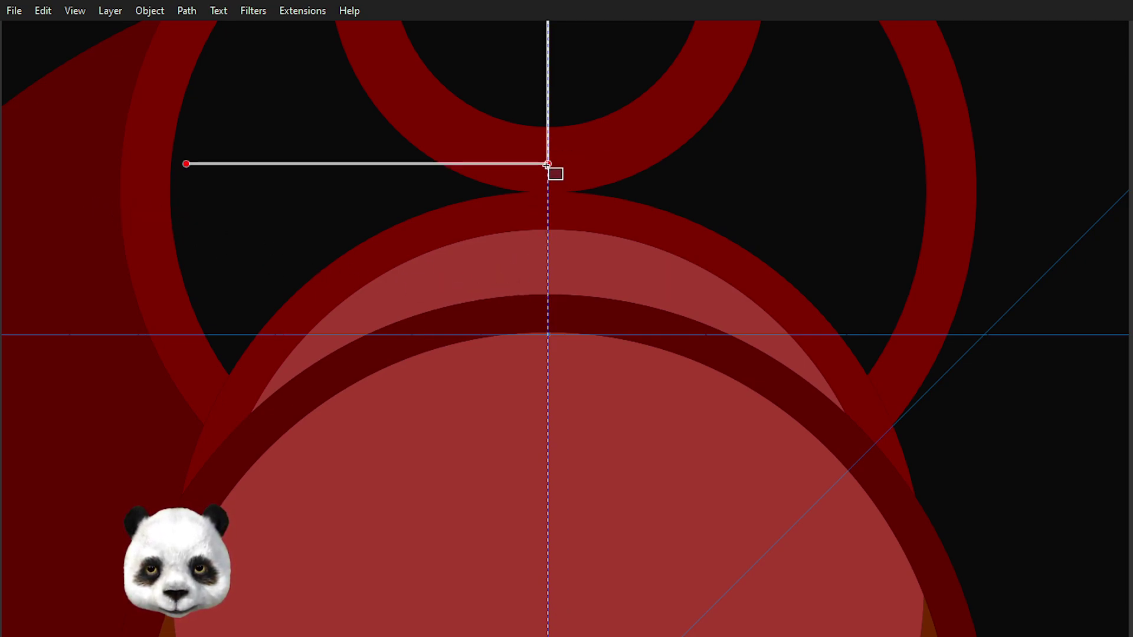
- Draw a tall rectangle from the centre guide intersection over the motif's right half
drag(547, 164, 810, 493)
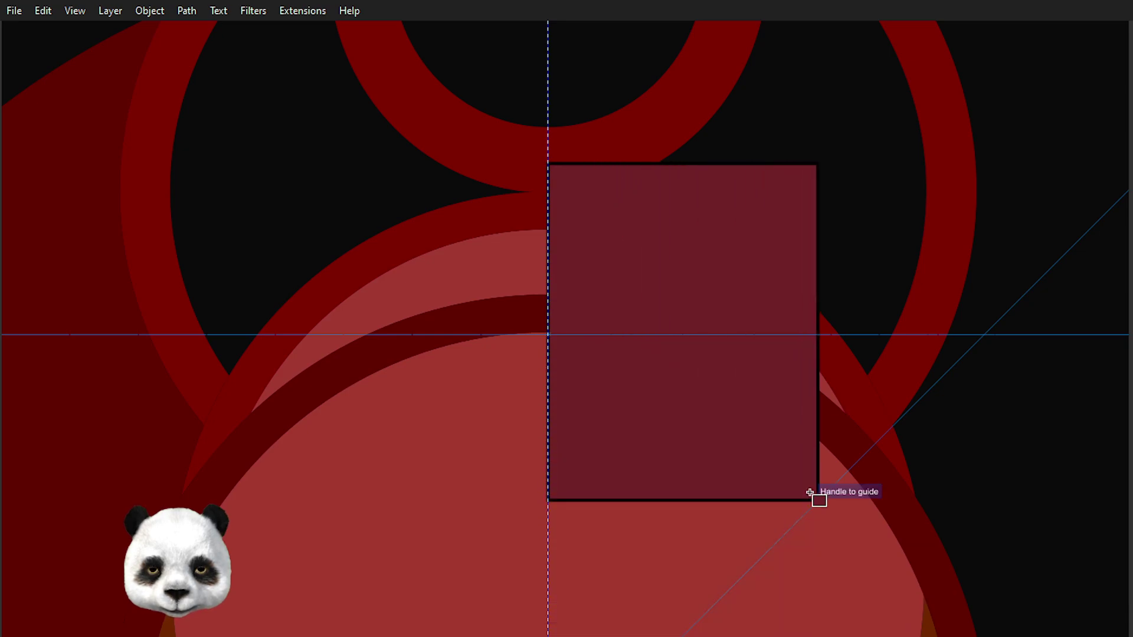
ctrl+scroll(810, 493, down, 2)
scroll(760, 127, down, 3)
mouse_move(809, 493)
mouse_down()
mouse_move(710, 122)
mouse_move(735, 377)
mouse_up()
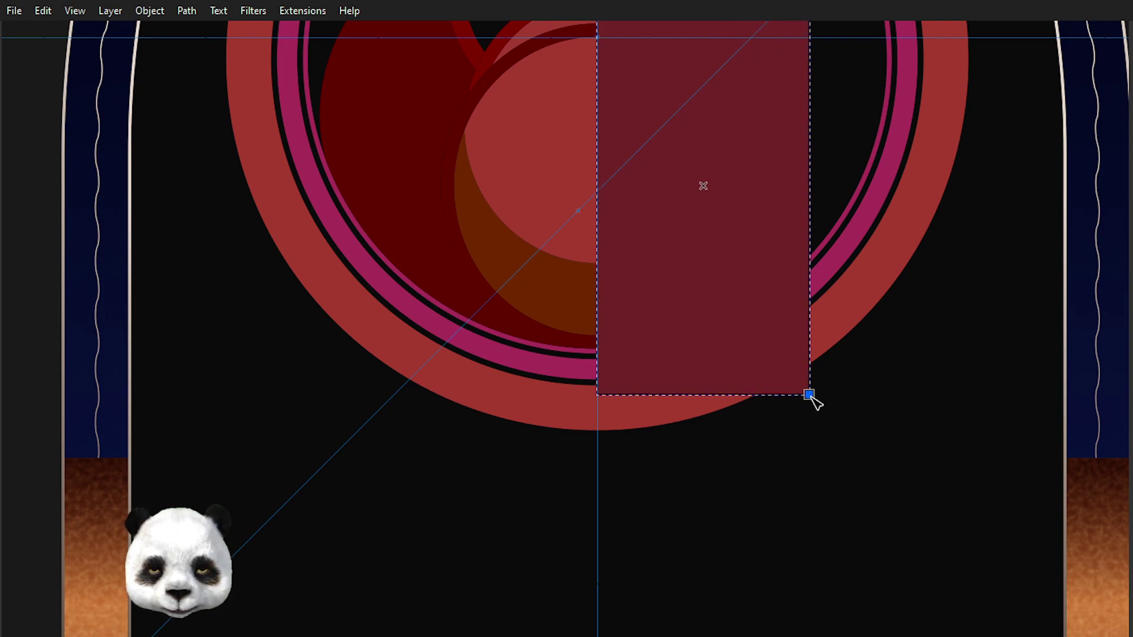
drag(735, 377, 810, 395)
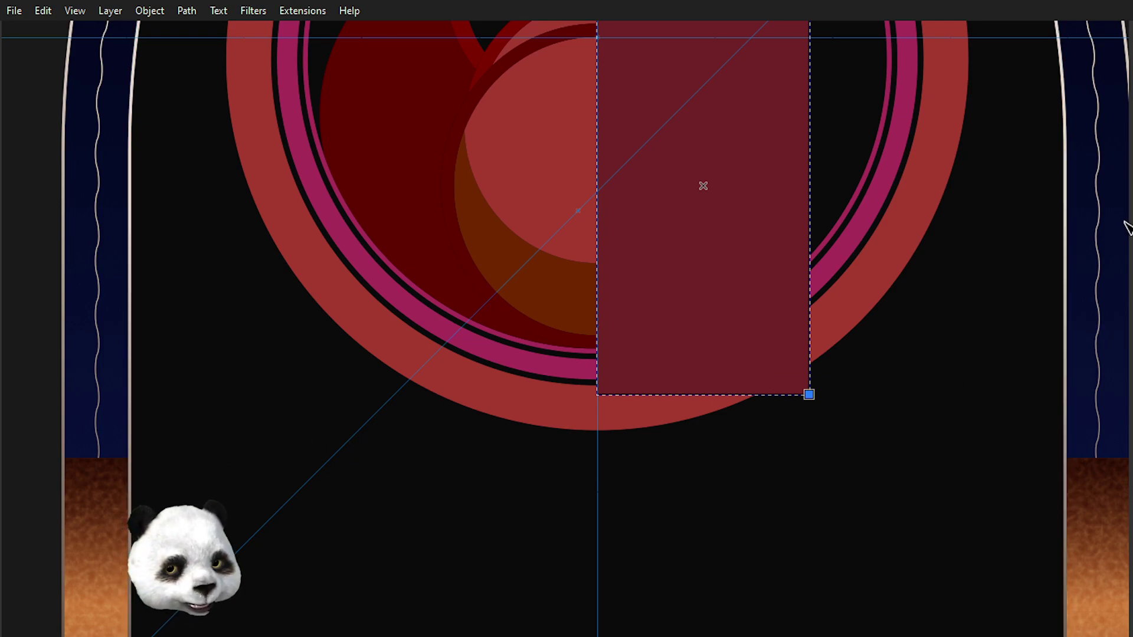
- Toggle the interface for a full-canvas view and pan to the emblem's centre
key(ctrl+F11)
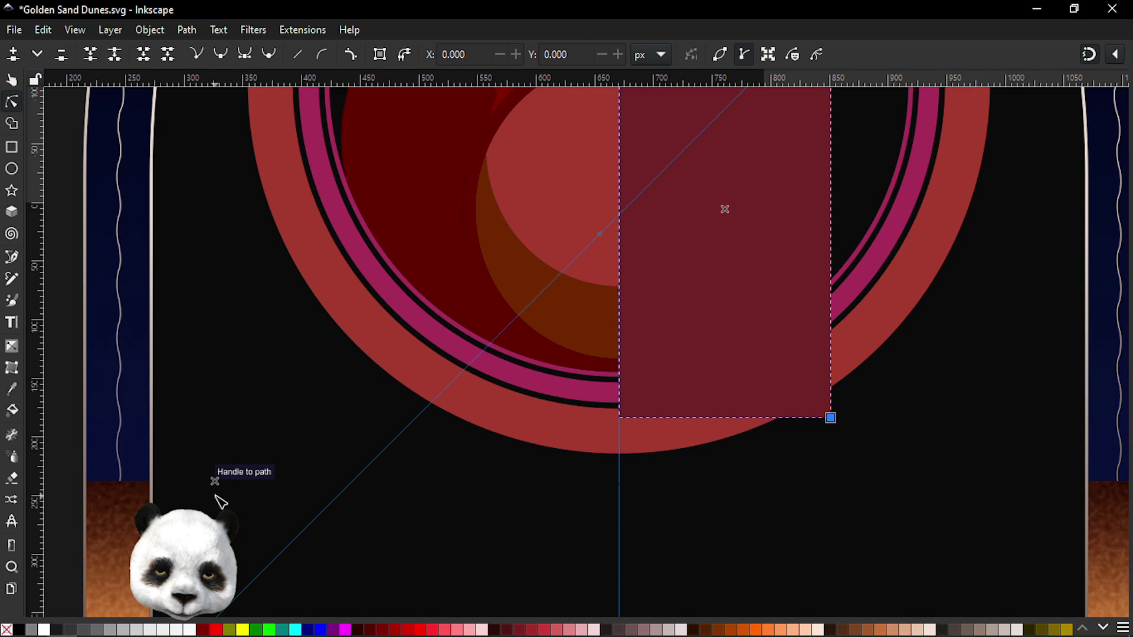
key(F11)
key(ctrl+F11)
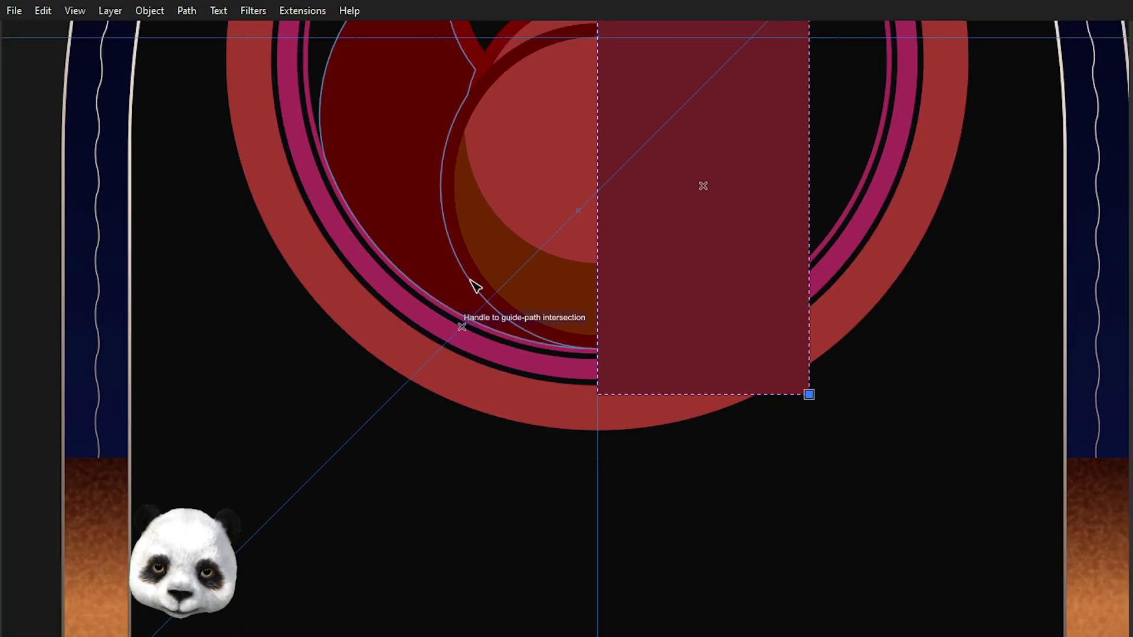
scroll(528, 59, up, 5)
scroll(539, 491, down, 3)
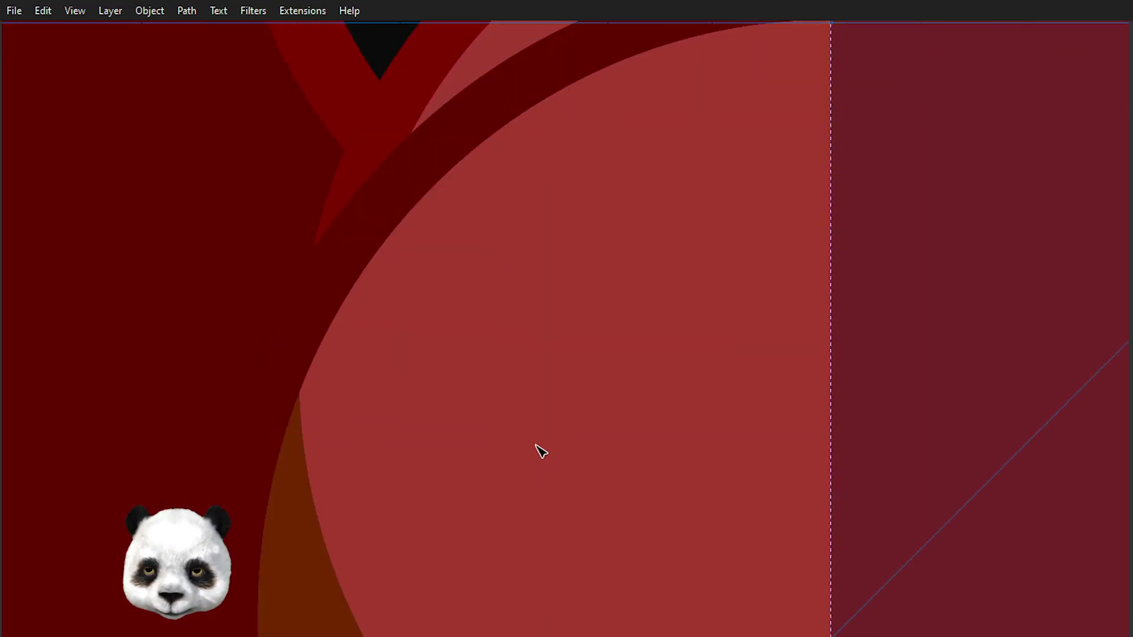
scroll(549, 393, down, 2)
drag(597, 374, 382, 433)
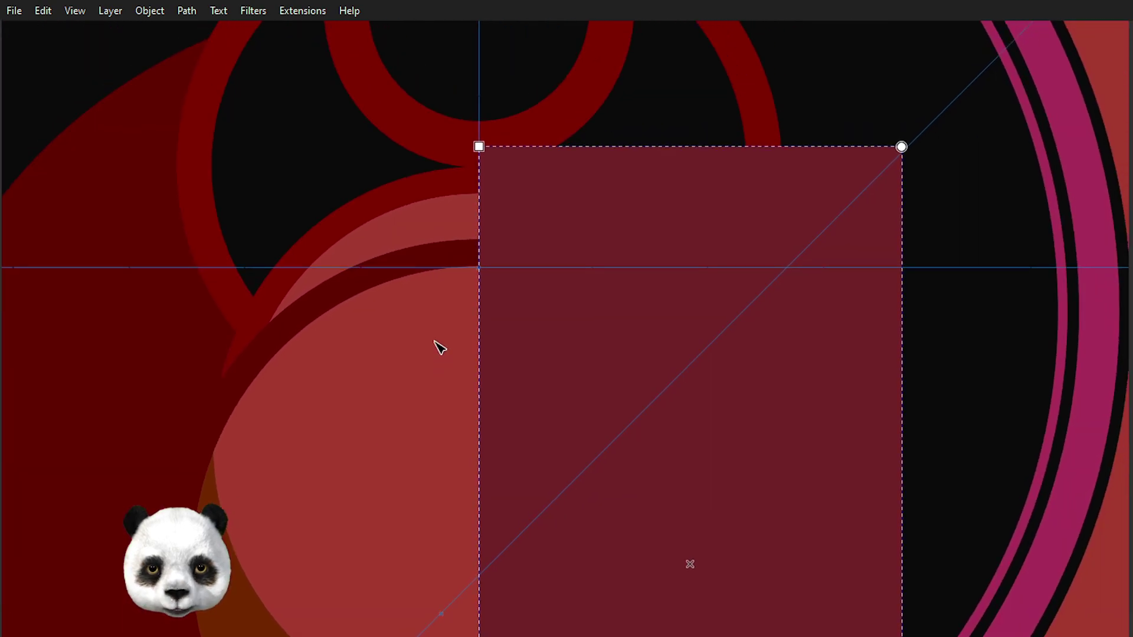
- Select the top crescent, pale circle and larger circle, and try Shape Builder on the circle region
shift+click(440, 217)
shift+click(444, 390)
scroll(451, 492, down, 5)
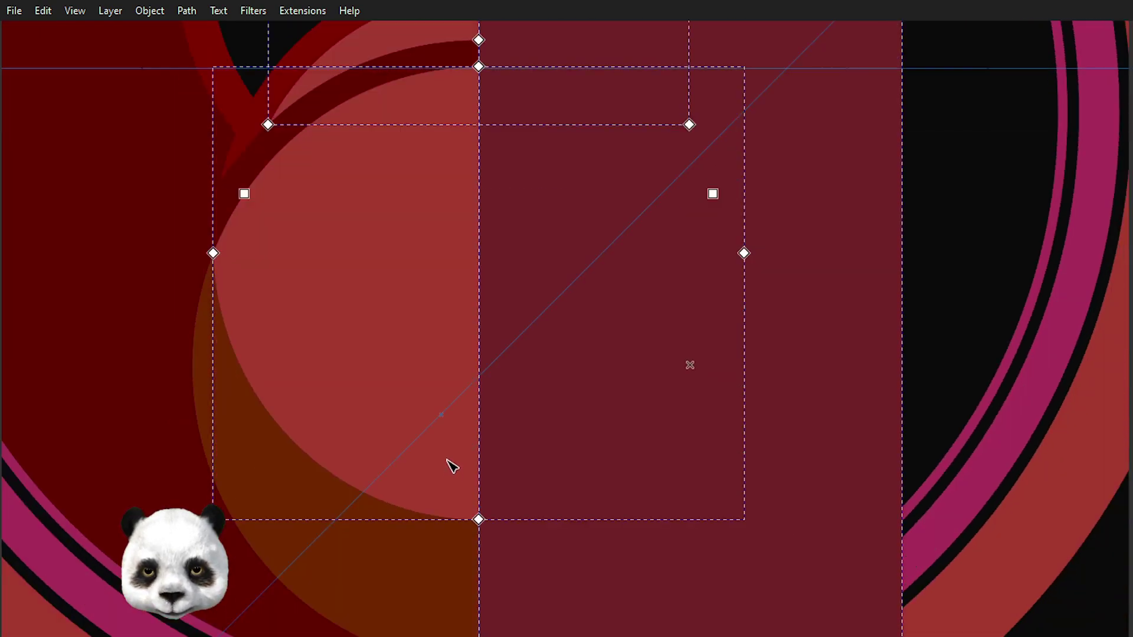
shift+click(455, 576)
shift+click(817, 458)
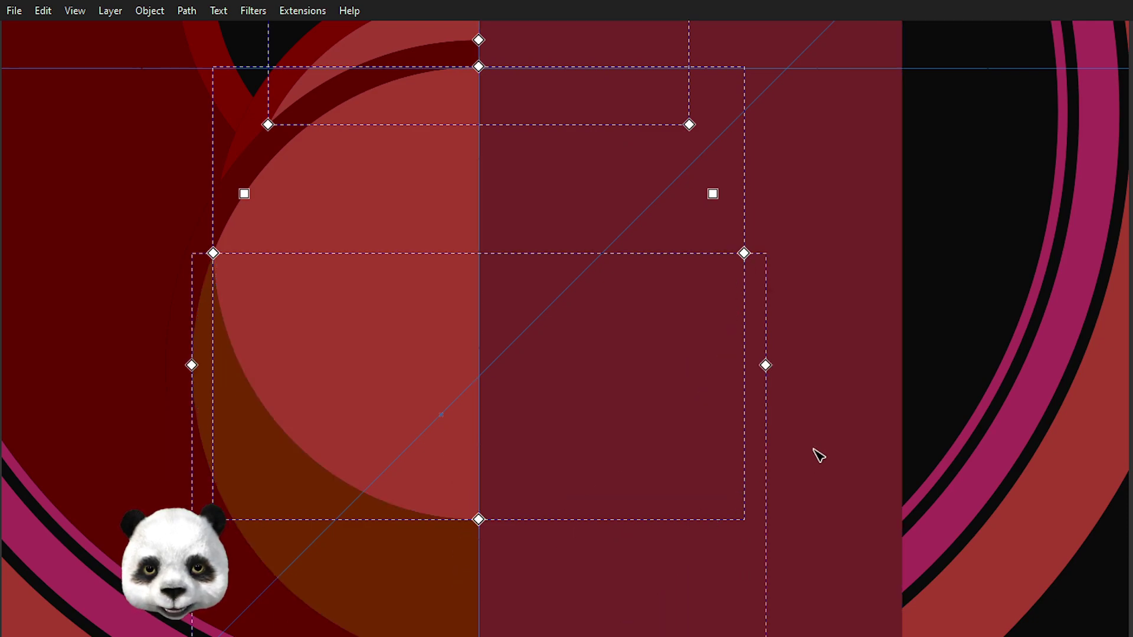
key(x)
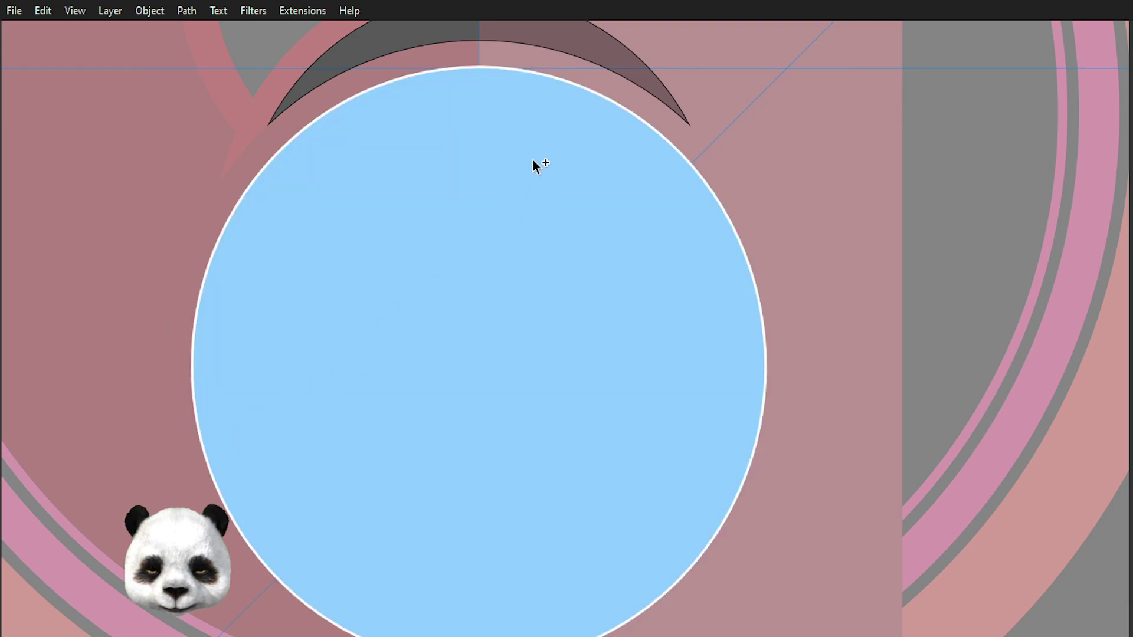
click(569, 531)
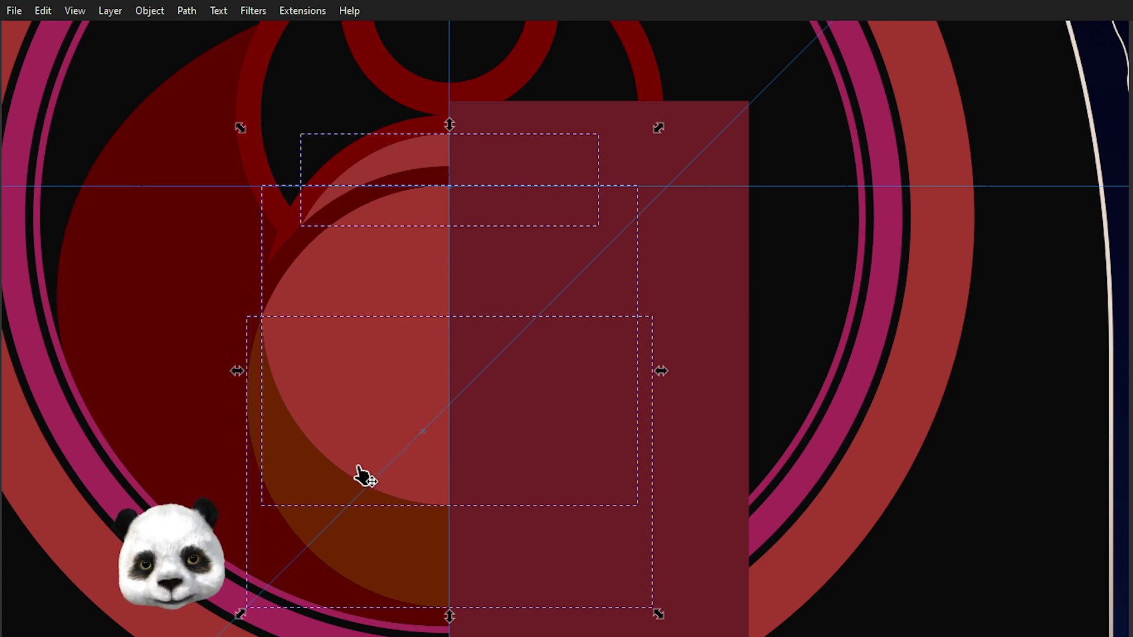
shift+click(399, 564)
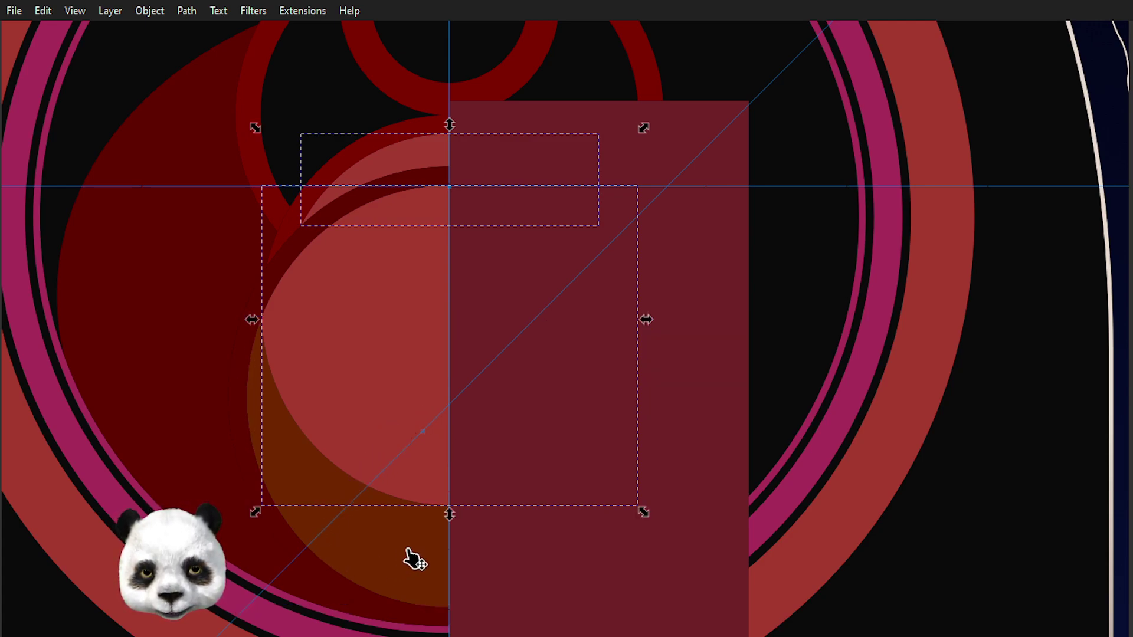
- Split the top crescent and pale circle with the rectangle, keeping only their left halves
shift+click(673, 529)
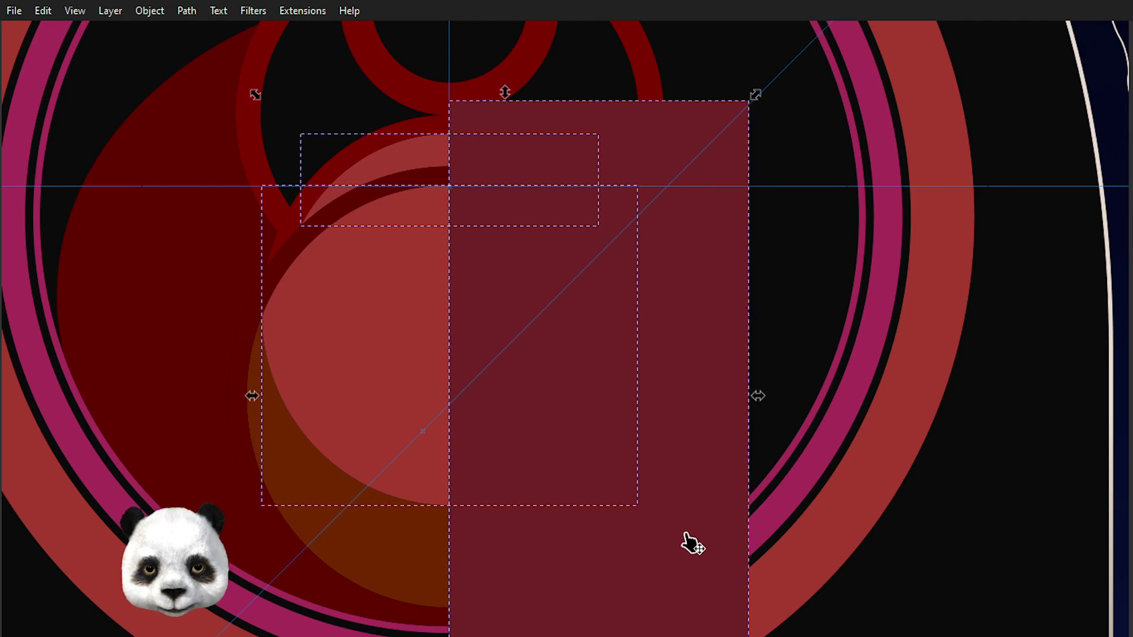
key(x)
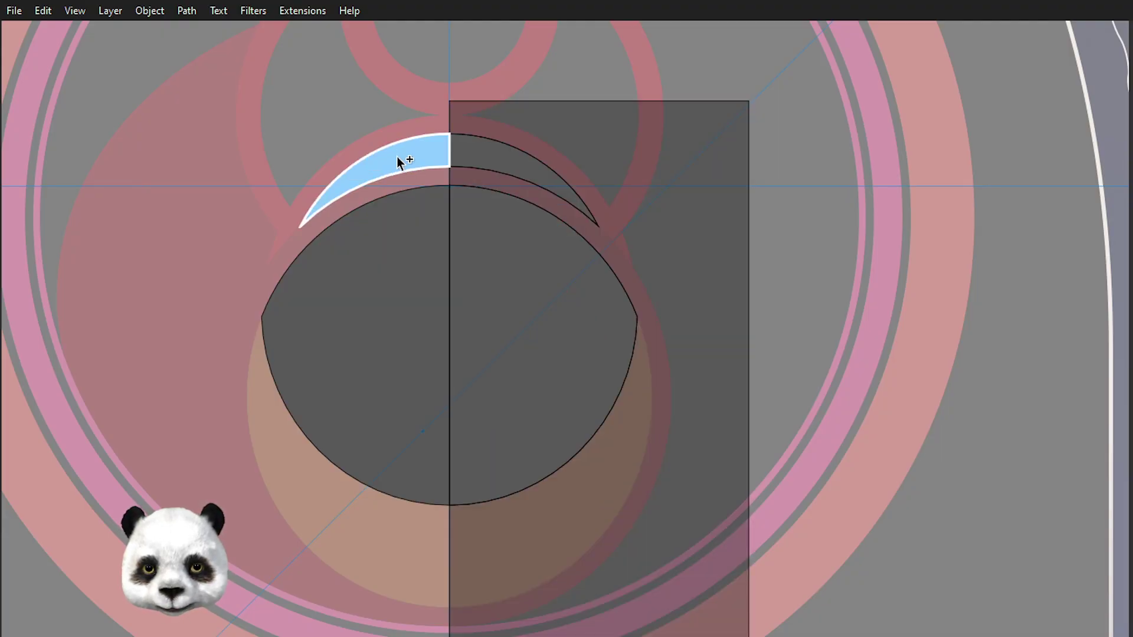
click(397, 157)
click(407, 325)
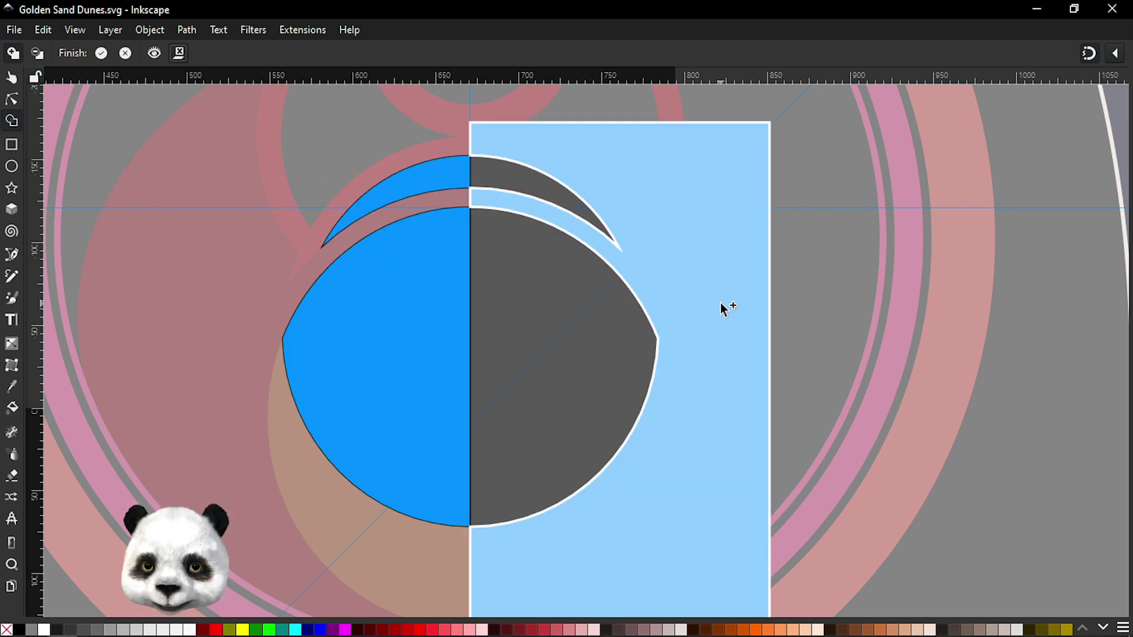
drag(509, 140, 523, 272)
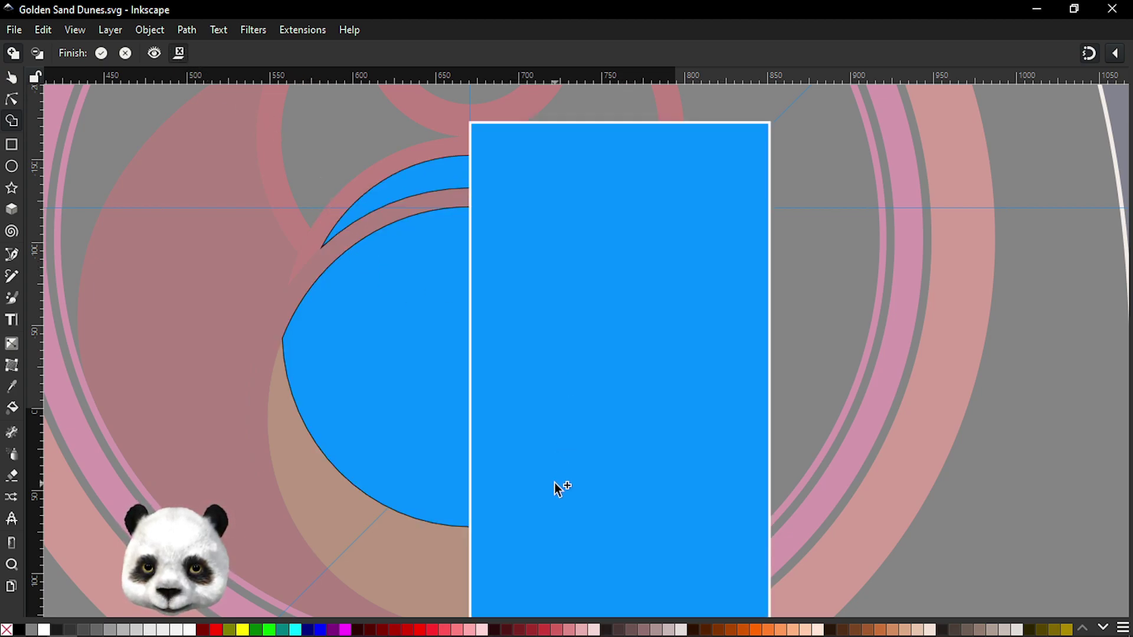
key(Return)
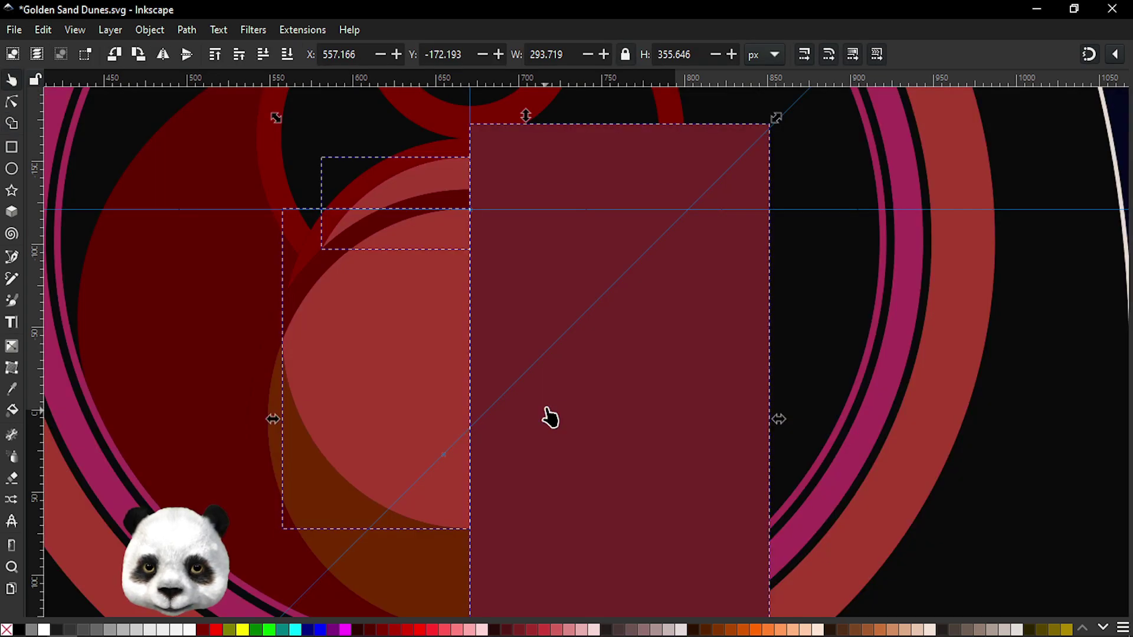
- Cut the lower crescent with the rectangle, keeping only its left piece
click(426, 567)
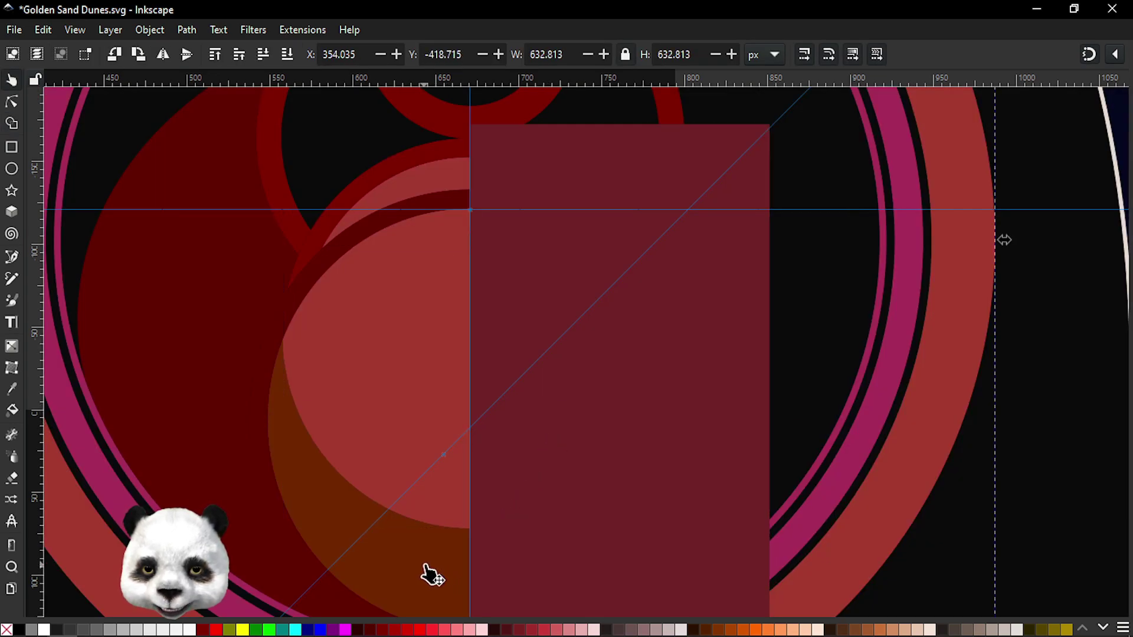
alt+click(419, 570)
shift+click(729, 363)
key(x)
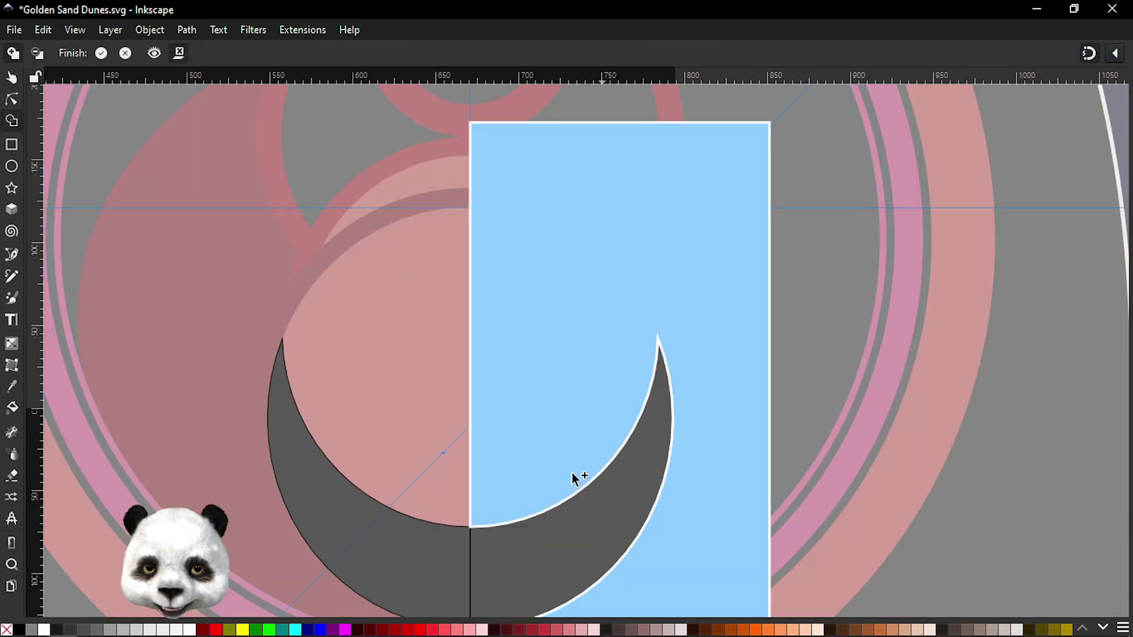
click(406, 565)
key(Return)
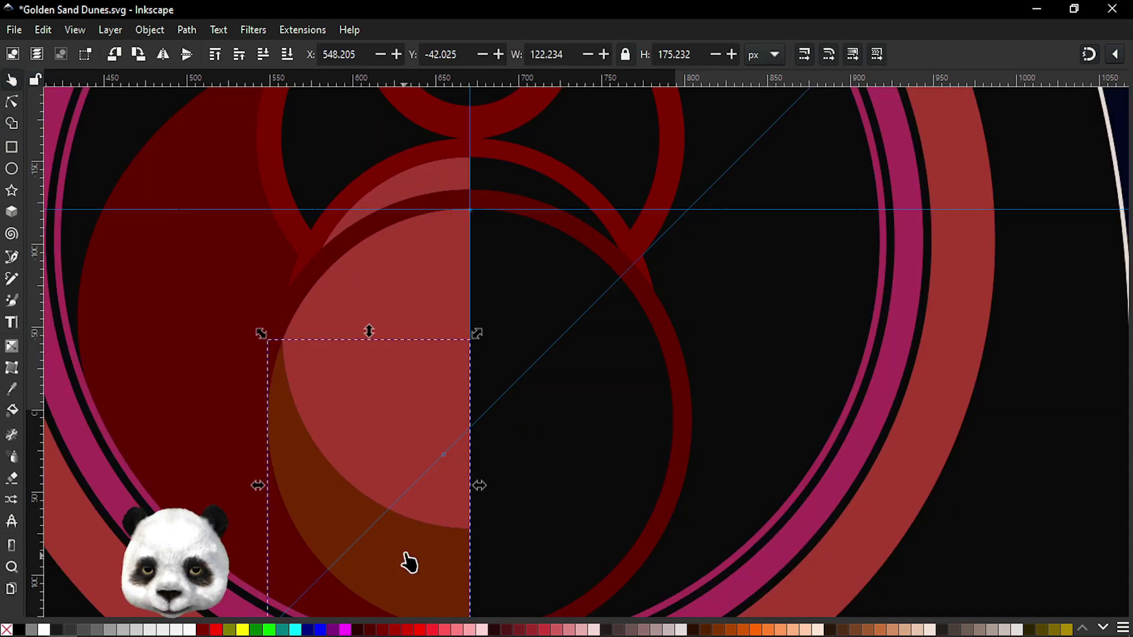
- Select the large arch shape and save the document
scroll(436, 537, up, 2)
scroll(472, 532, up, 4)
scroll(502, 540, up, 3)
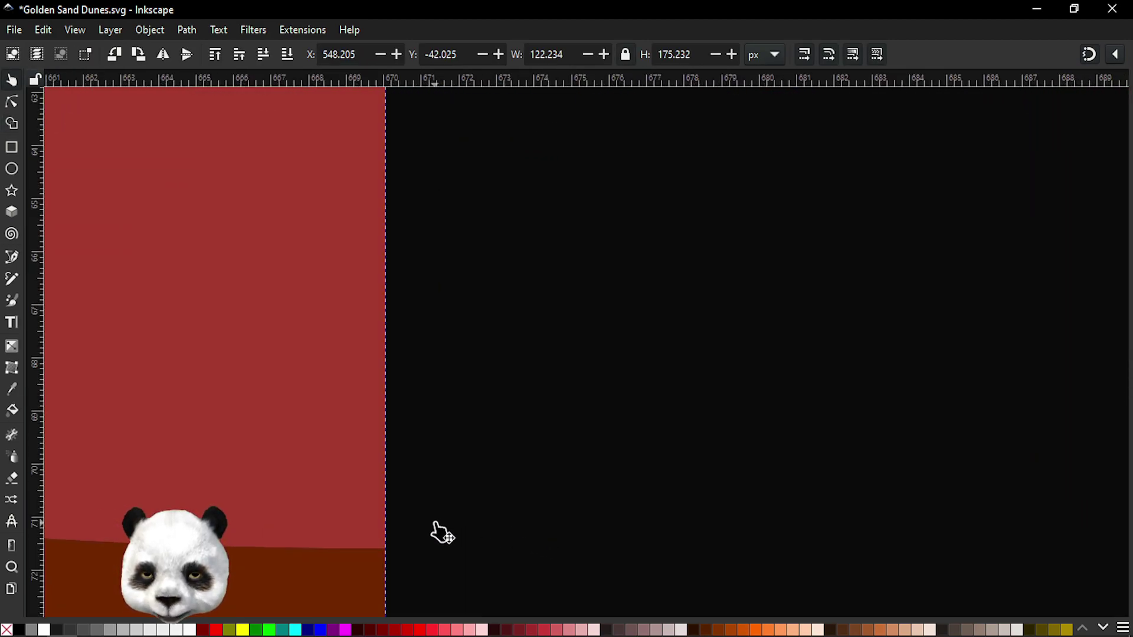
scroll(442, 534, down, 8)
scroll(620, 311, down, 3)
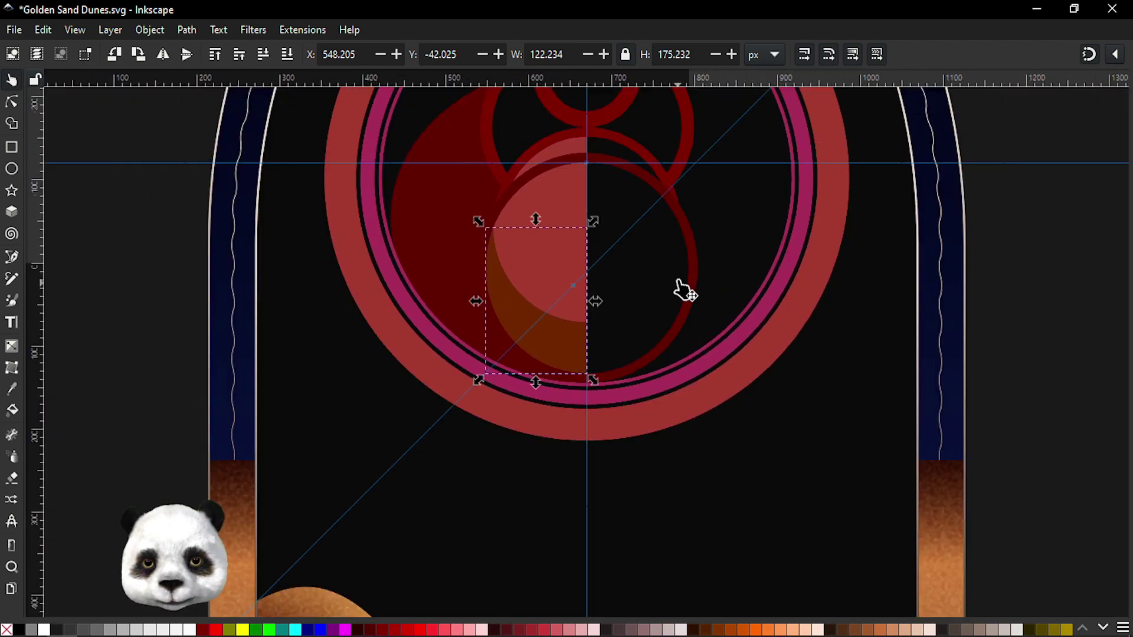
scroll(649, 354, up, 3)
scroll(708, 389, up, 4)
click(729, 325)
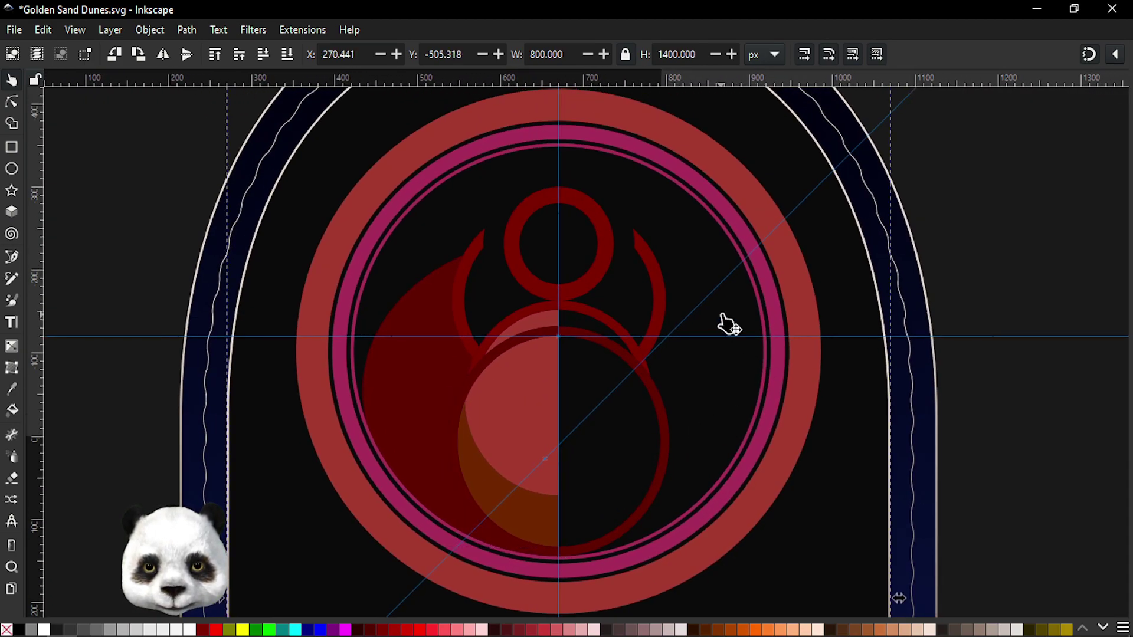
key(ctrl+s)
- Select the dark-red left shape, cycle to the overlapping wing with Tab, and zoom in on it
scroll(672, 492, up, 1)
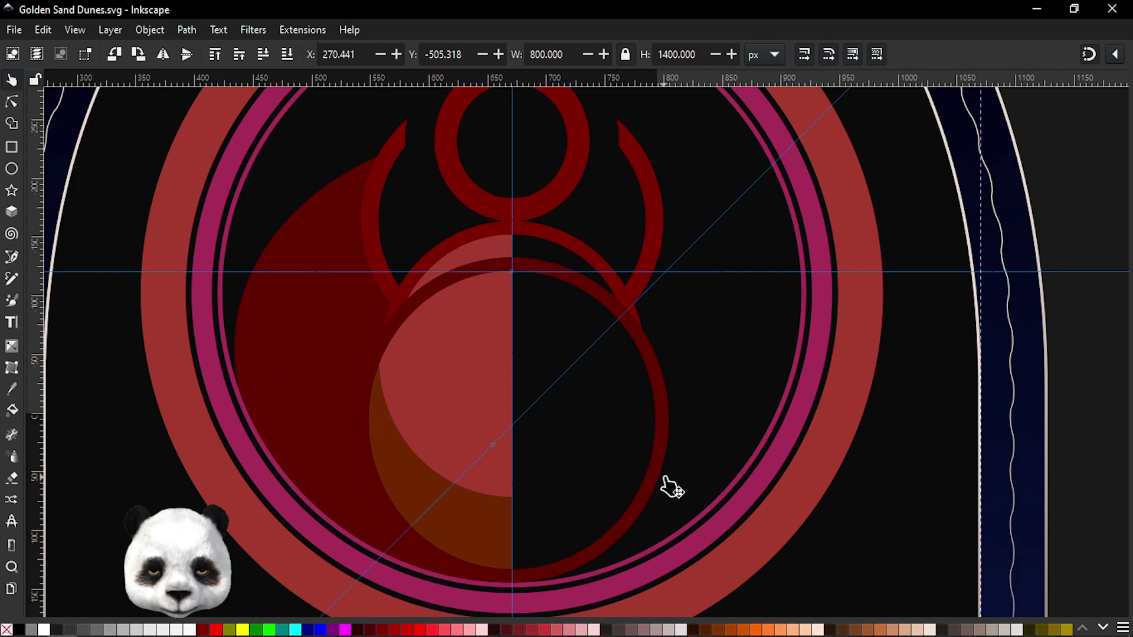
key(shift+F11)
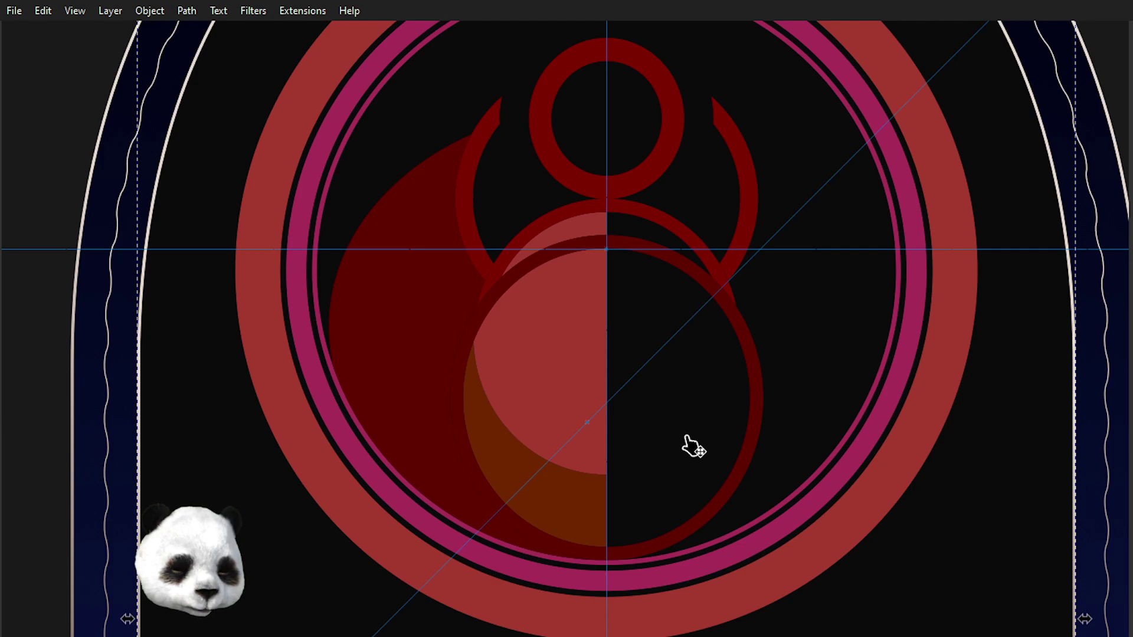
scroll(399, 407, up, 1)
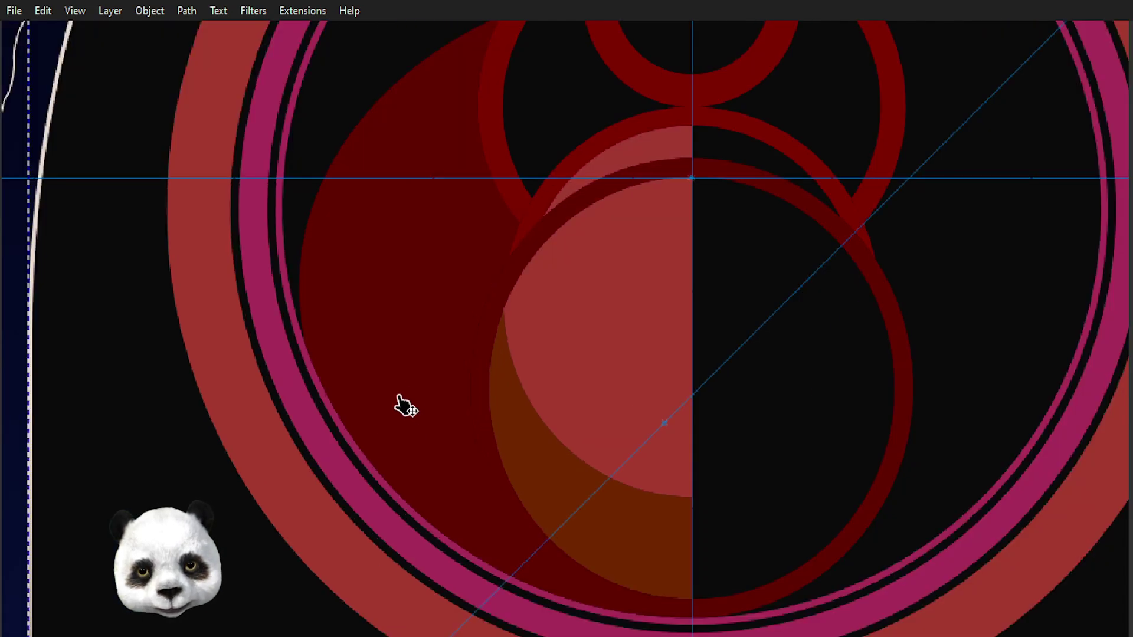
click(361, 221)
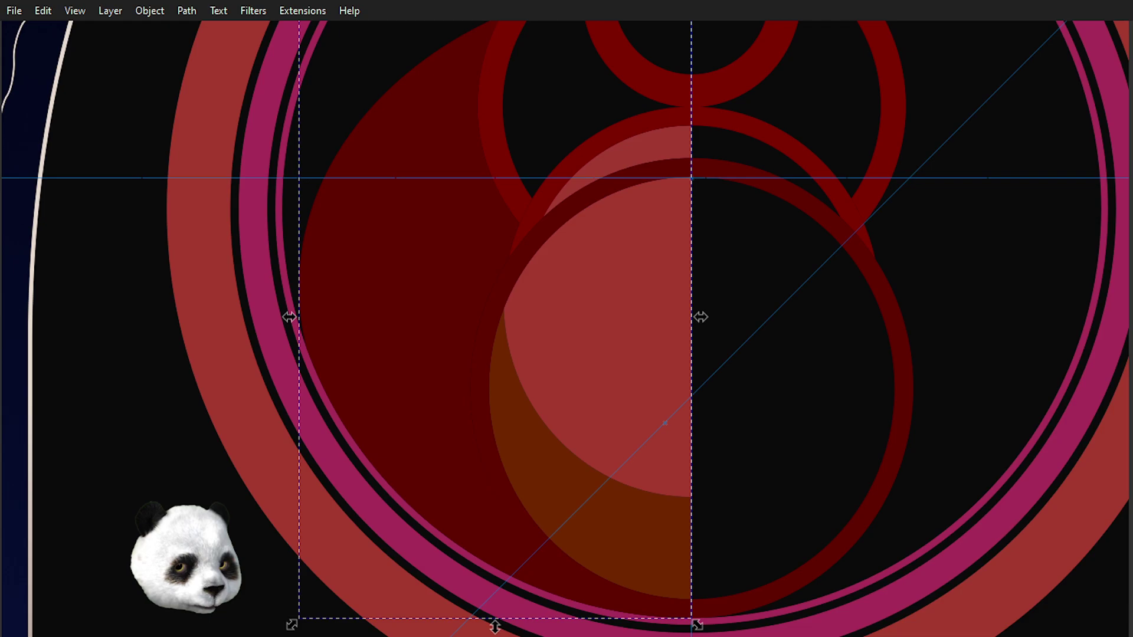
key(Tab)
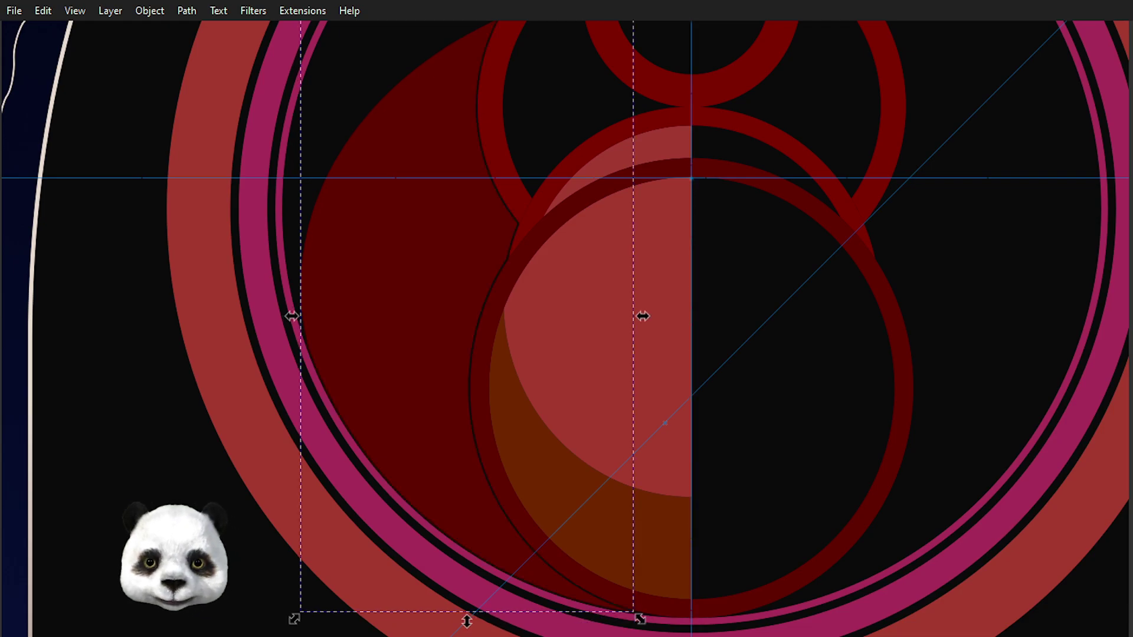
scroll(583, 210, down, 2)
scroll(549, 355, down, 1)
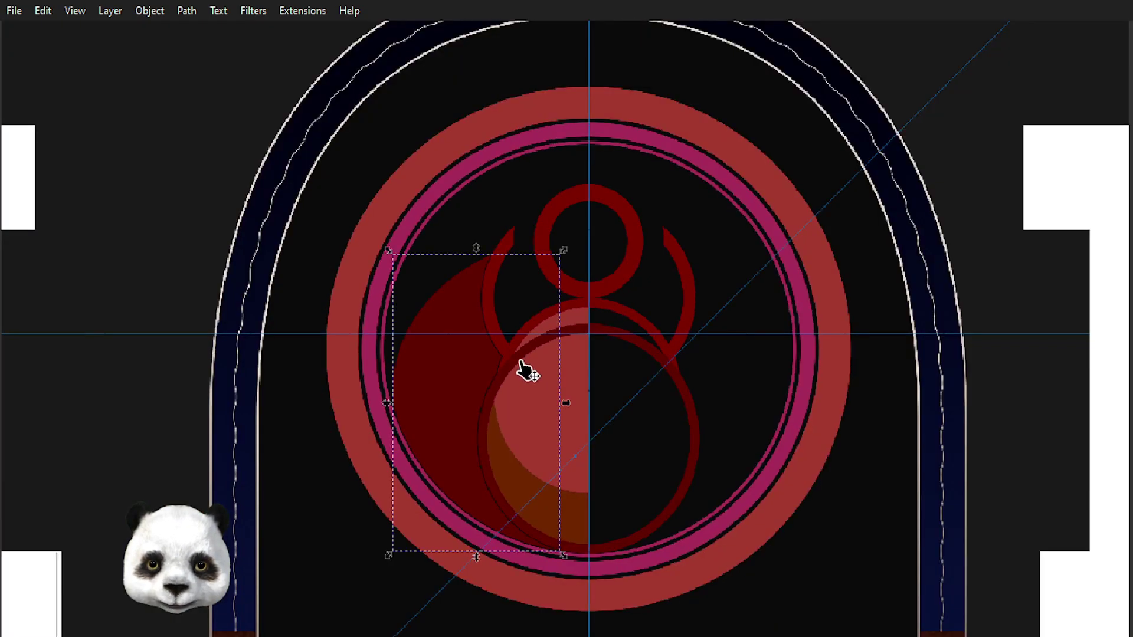
scroll(476, 387, up, 2)
scroll(521, 309, up, 2)
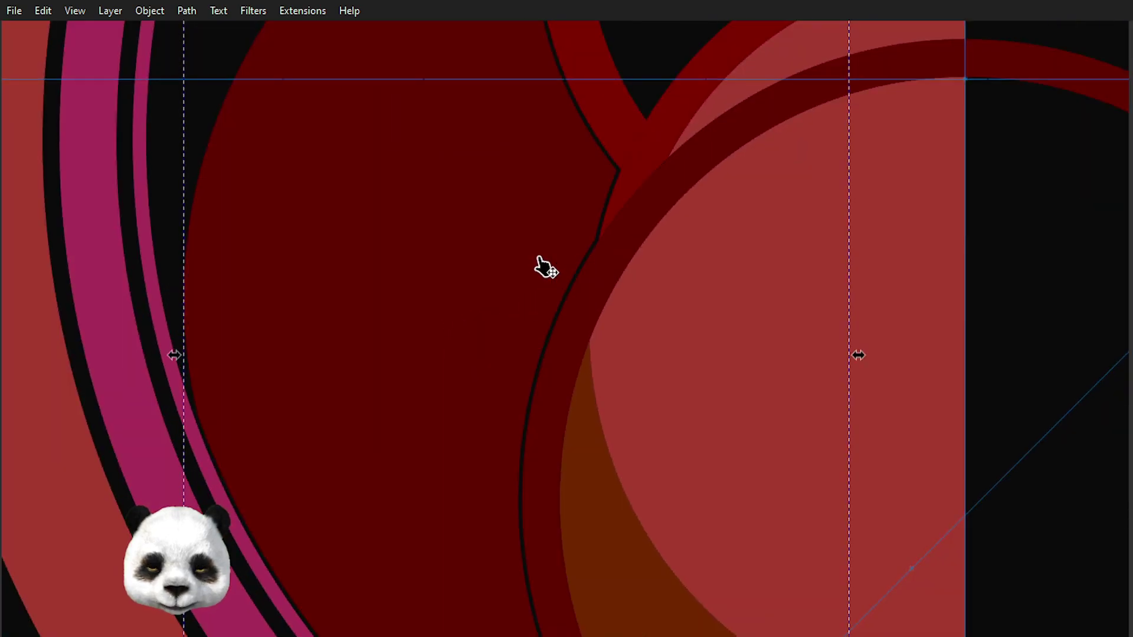
scroll(519, 284, up, 1)
scroll(508, 372, up, 4)
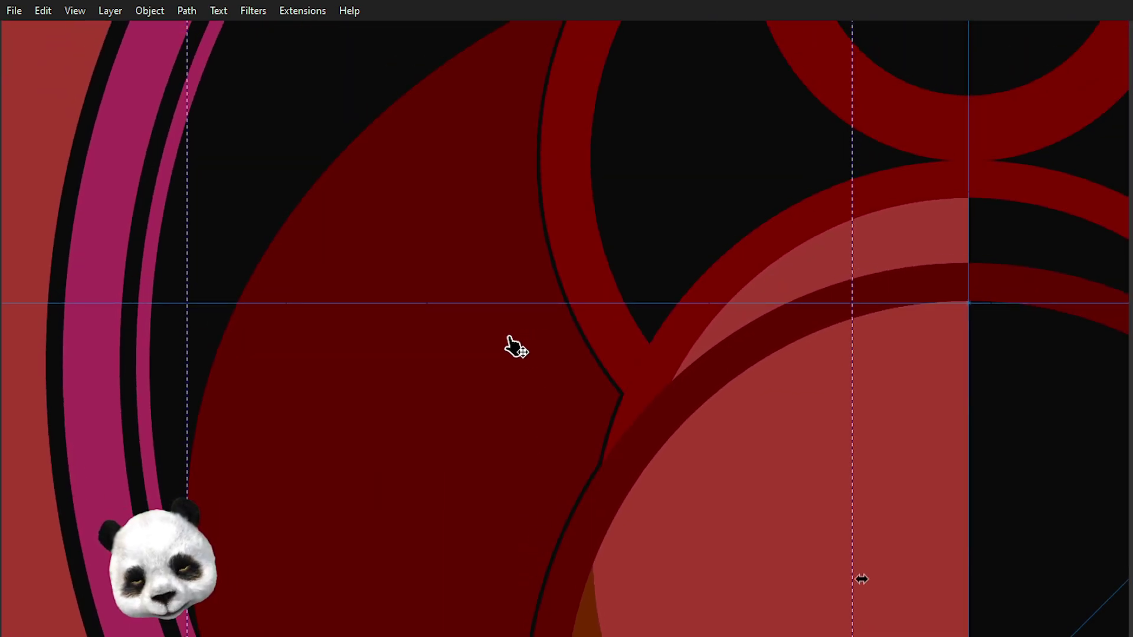
scroll(514, 348, down, 2)
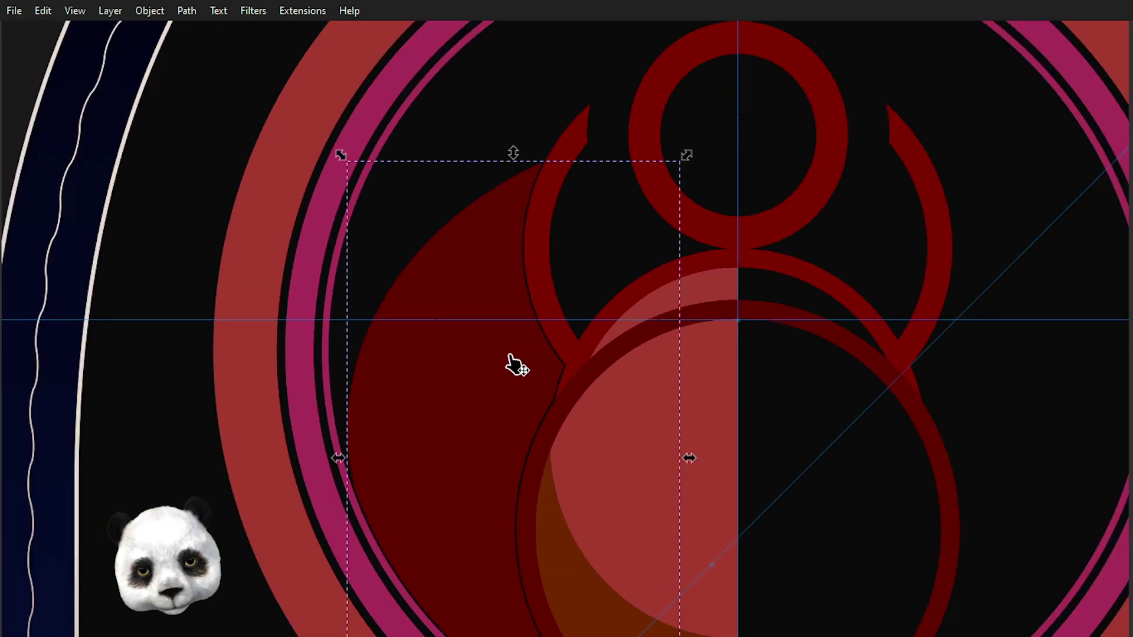
scroll(498, 370, up, 1)
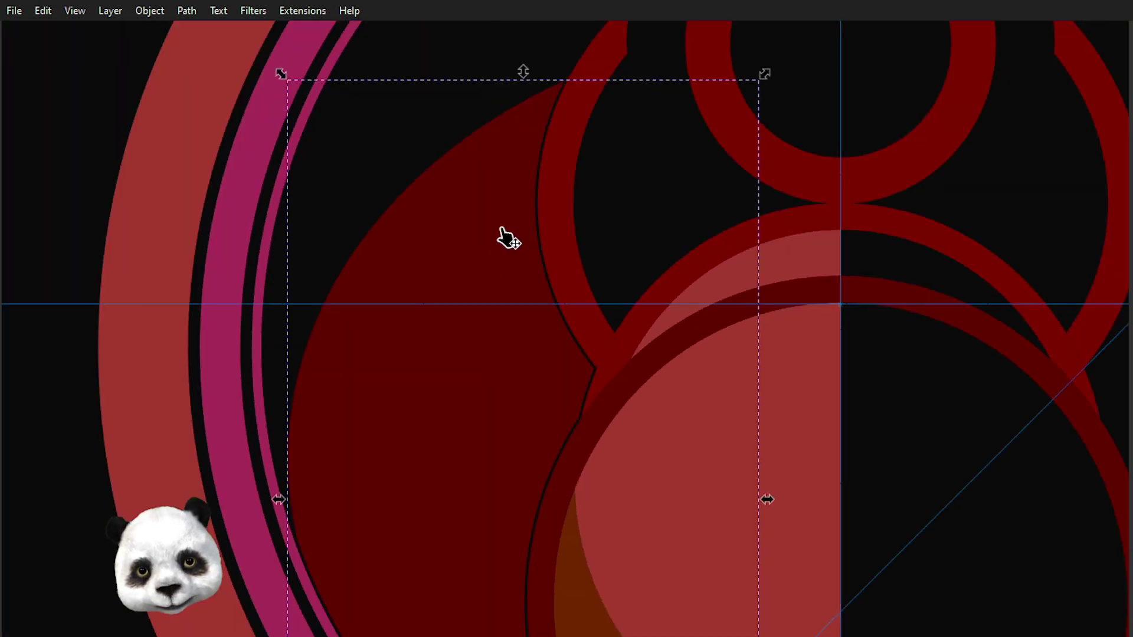
- Make the wing's top corner node smooth and snap its tip handles to the path intersection
double_click(514, 169)
scroll(561, 68, up, 2)
scroll(569, 81, up, 1)
drag(565, 76, 653, 166)
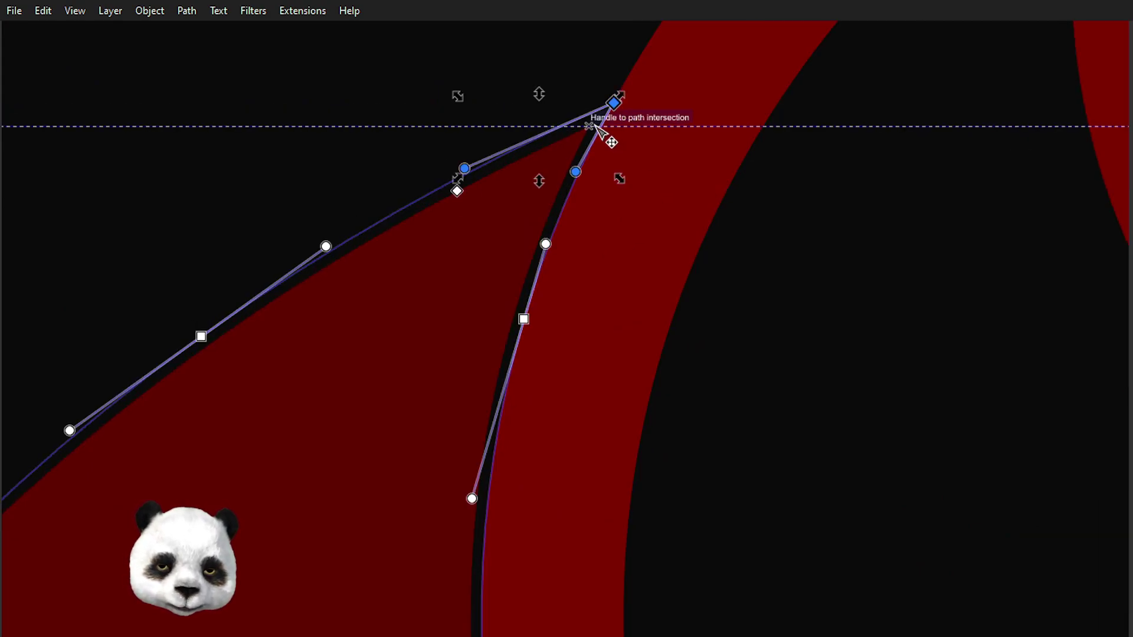
click(351, 55)
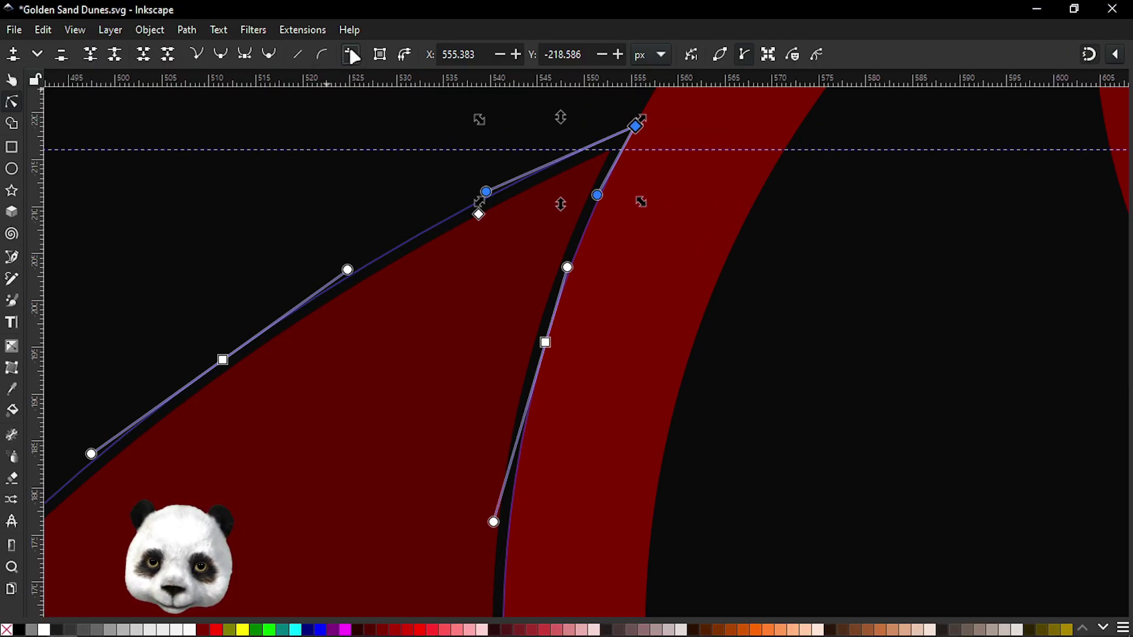
drag(603, 171, 587, 235)
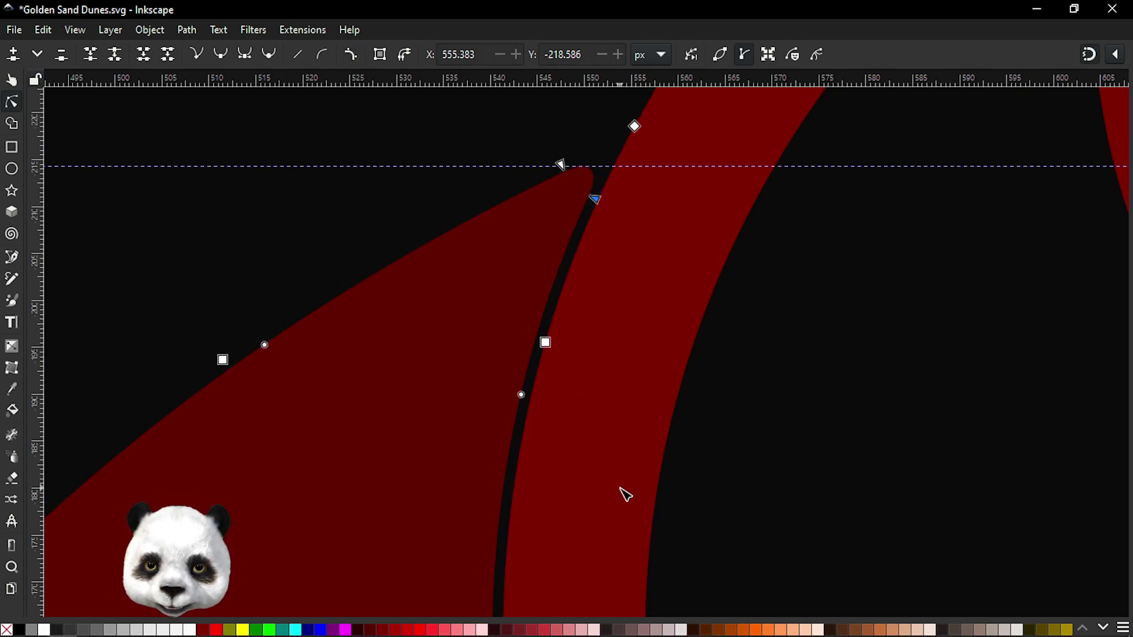
scroll(602, 329, down, 3)
scroll(676, 301, down, 3)
scroll(590, 118, down, 3)
mouse_move(560, 228)
mouse_down()
mouse_move(591, 211)
mouse_move(552, 278)
mouse_move(547, 256)
mouse_up()
drag(540, 250, 535, 272)
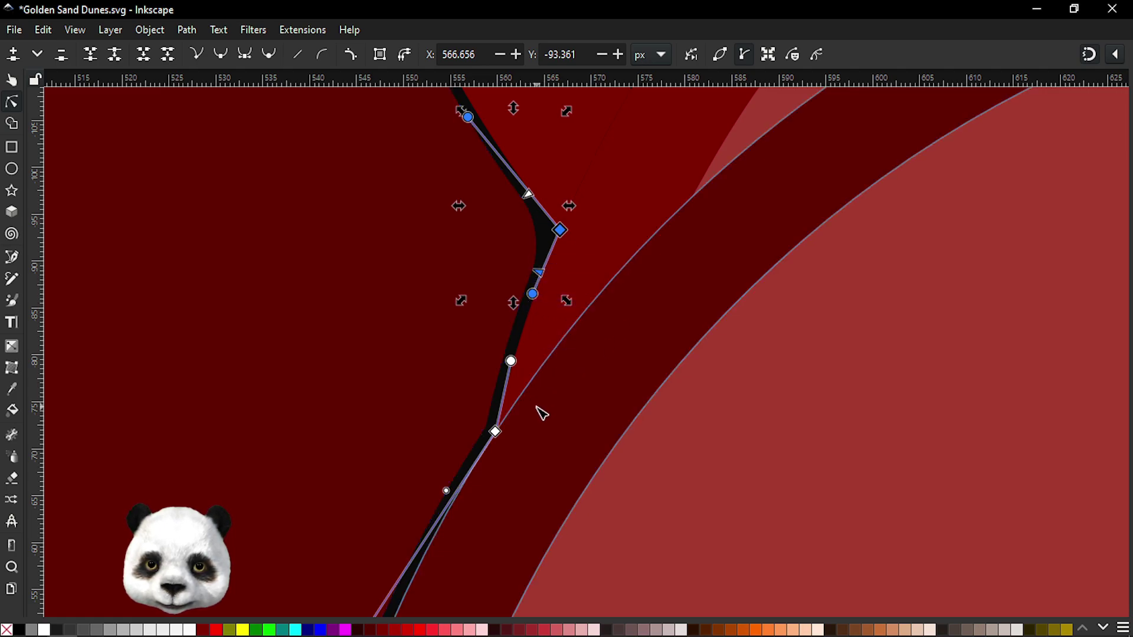
- Bend the wing's bottom segment so it follows the ring
mouse_move(534, 411)
mouse_down()
mouse_move(464, 472)
mouse_move(476, 506)
mouse_up()
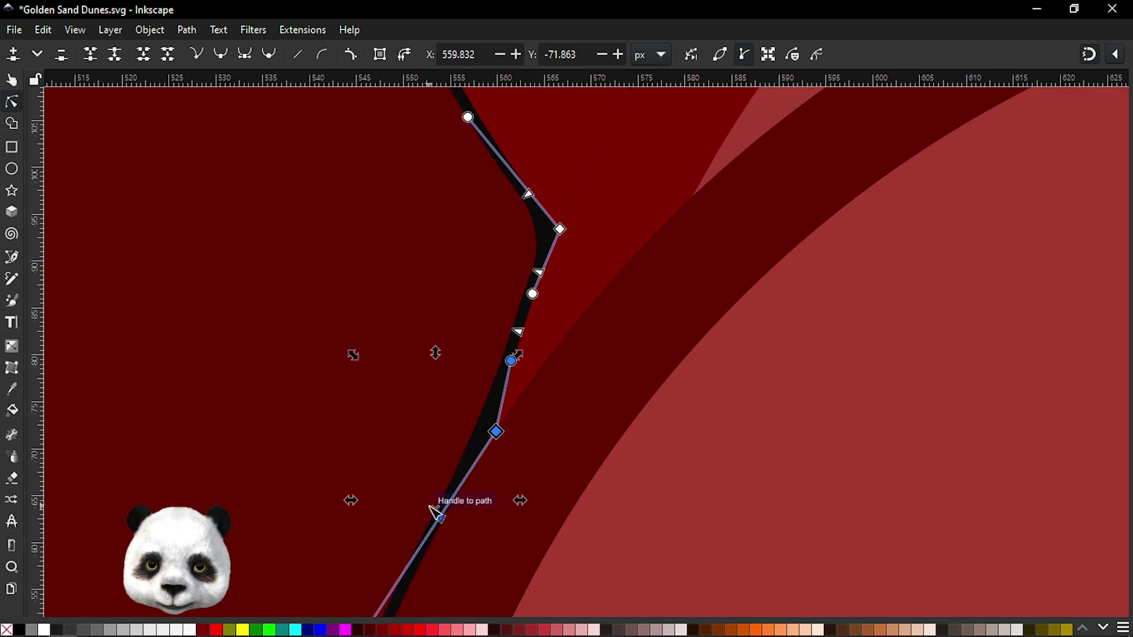
scroll(506, 485, down, 3)
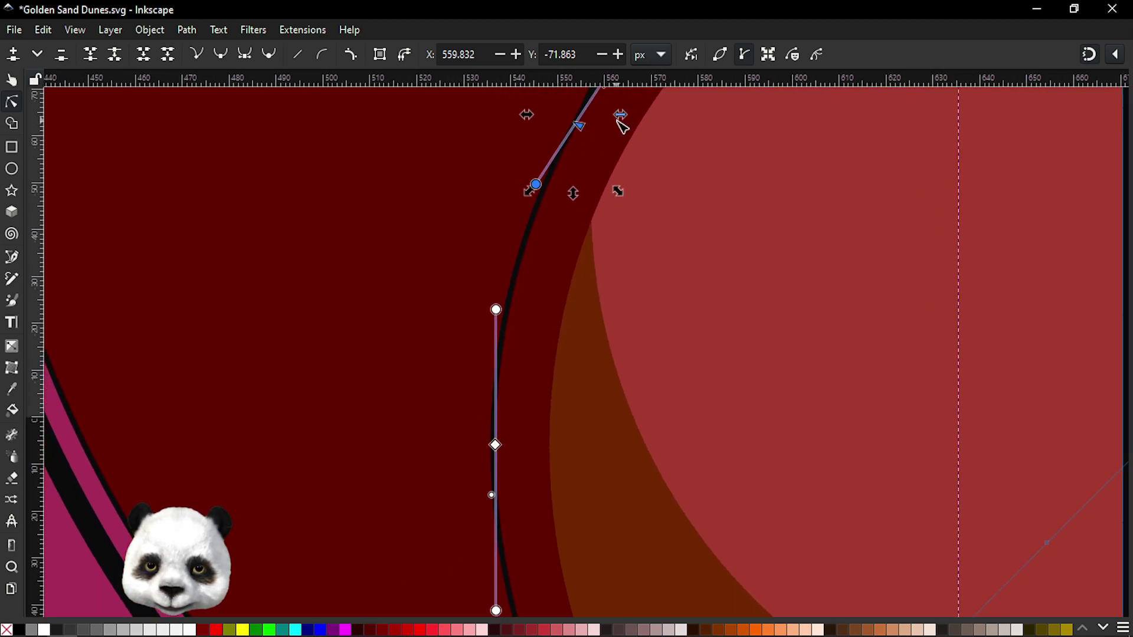
scroll(620, 119, down, 2)
scroll(519, 248, down, 2)
scroll(561, 343, up, 4)
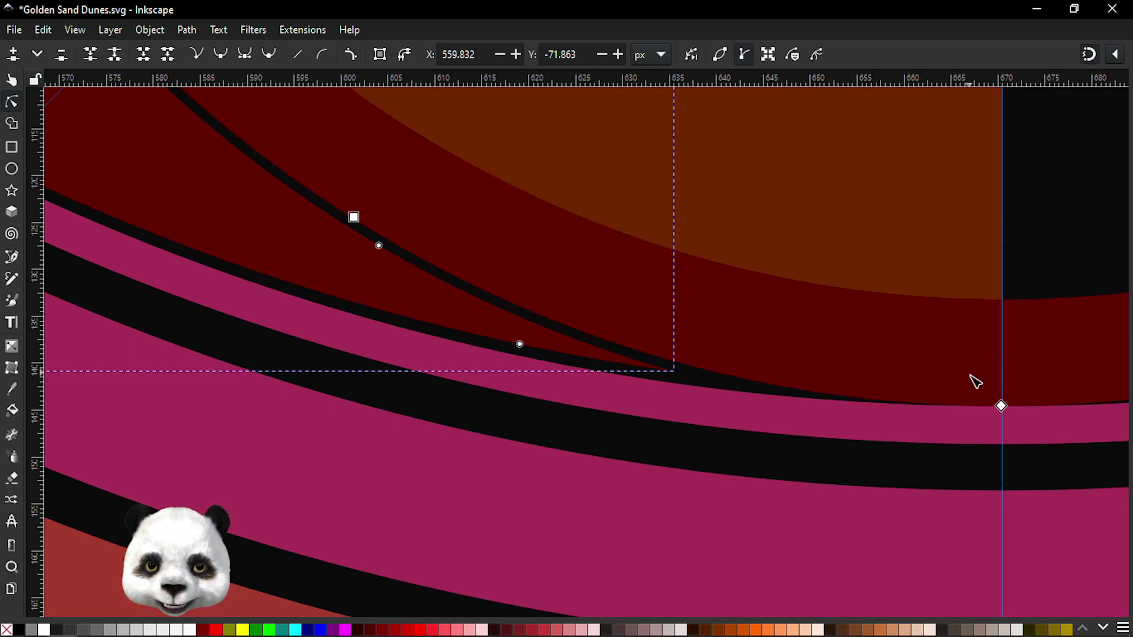
click(1001, 406)
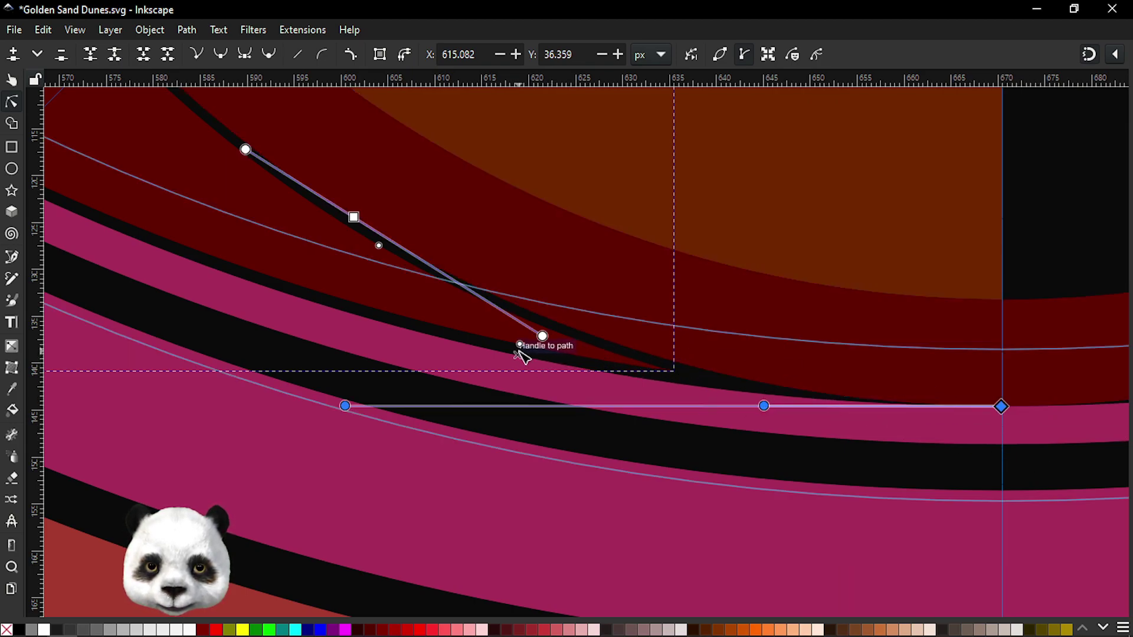
mouse_move(519, 346)
mouse_down()
mouse_move(497, 350)
mouse_move(506, 347)
mouse_up()
scroll(625, 258, down, 3)
scroll(637, 262, down, 3)
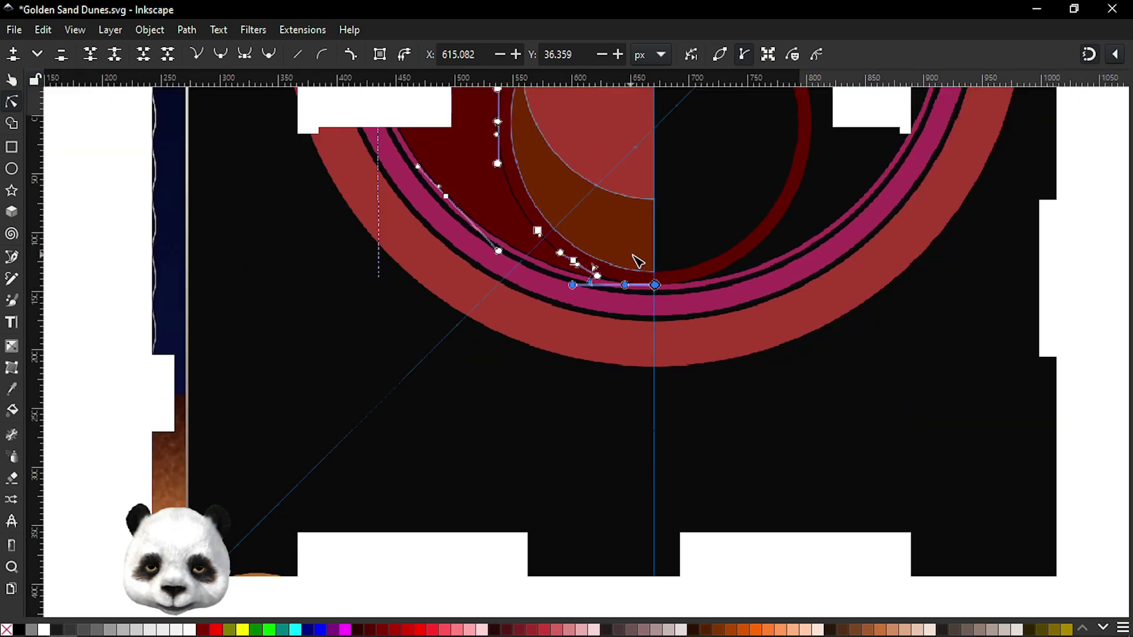
- Check the reshaped wing path's nodes and save the document
click(384, 321)
scroll(353, 296, down, 1)
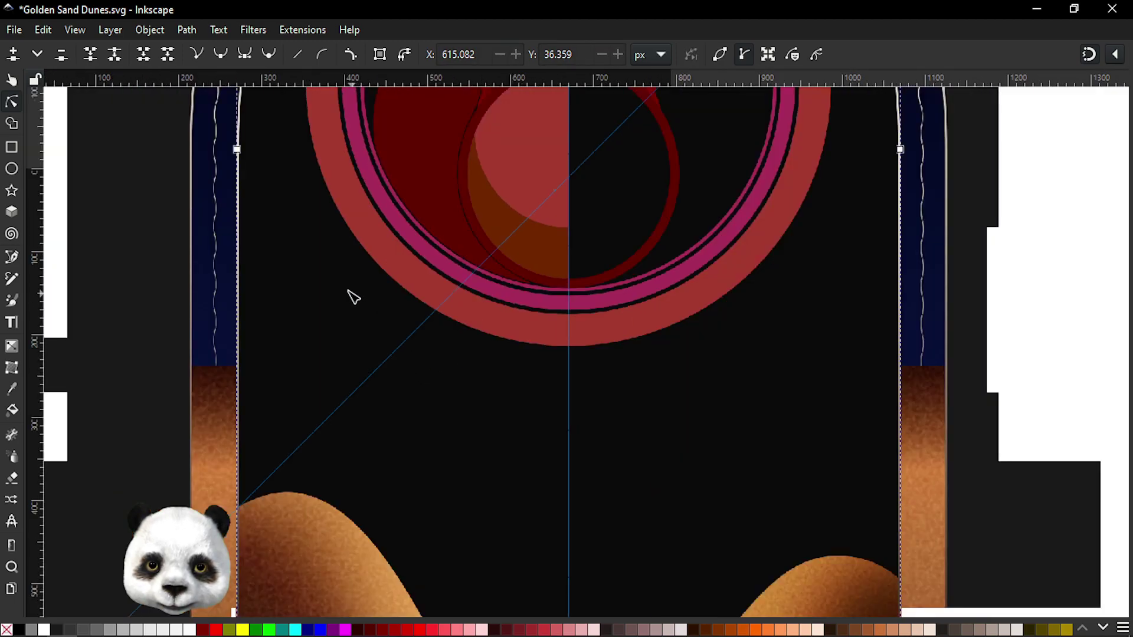
scroll(353, 296, down, 1)
scroll(341, 296, down, 1)
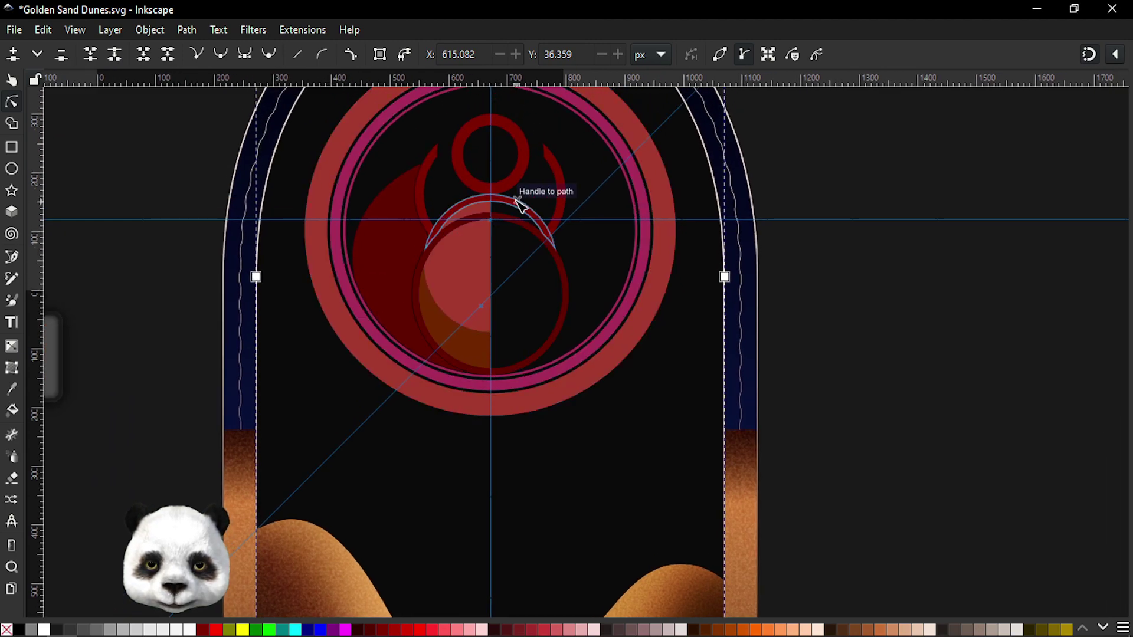
scroll(519, 203, up, 1)
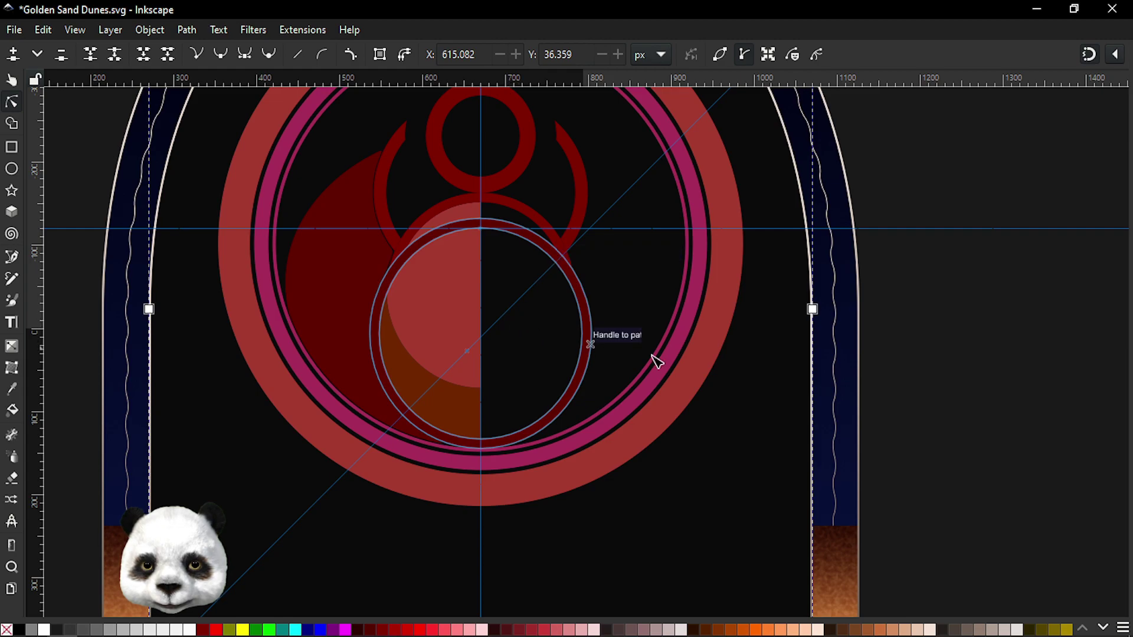
scroll(399, 301, up, 3)
scroll(386, 302, down, 1)
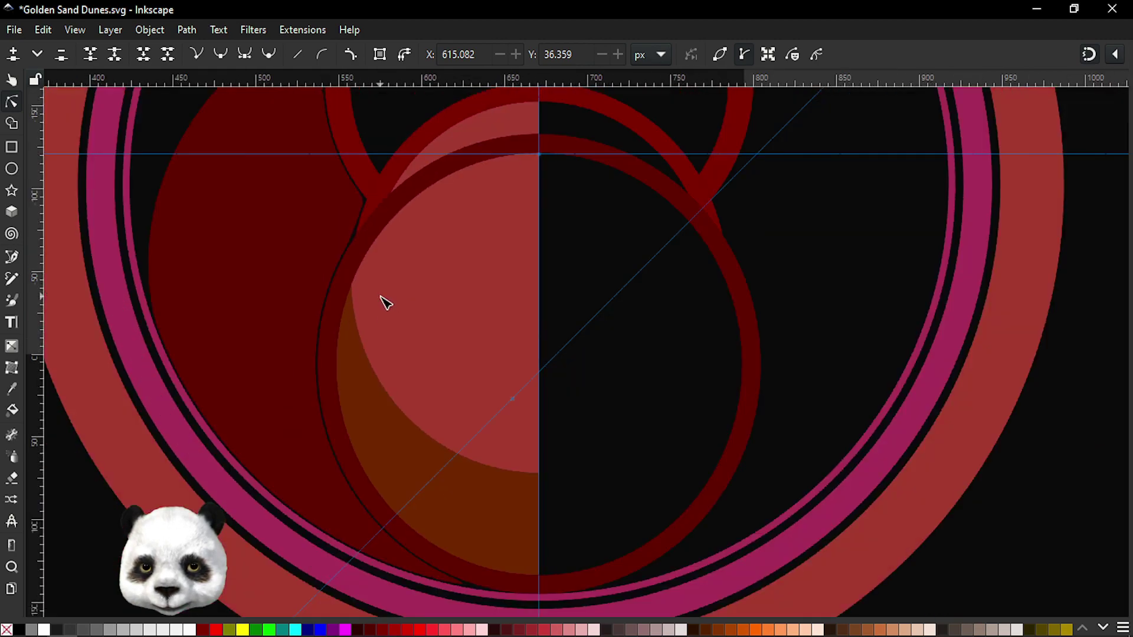
scroll(267, 300, down, 2)
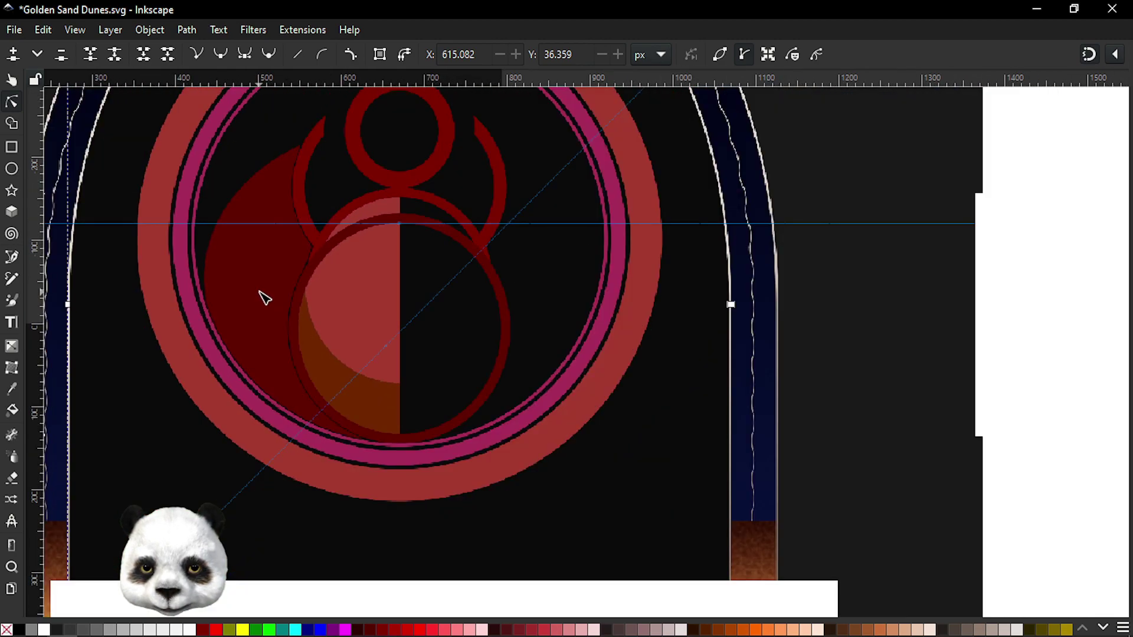
click(245, 257)
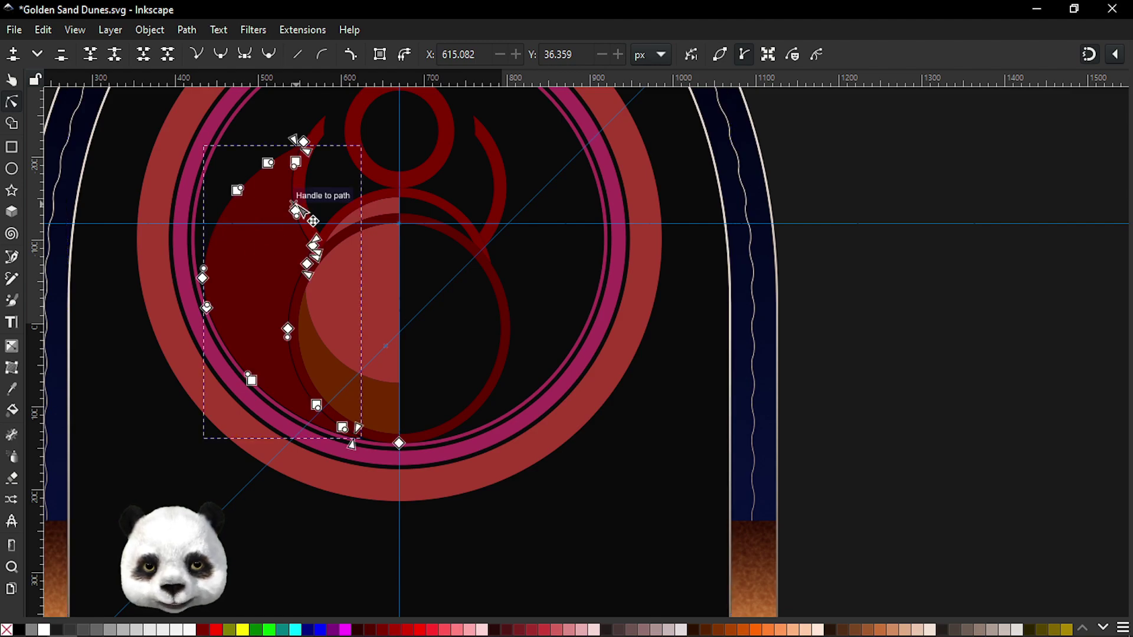
key(ctrl+s)
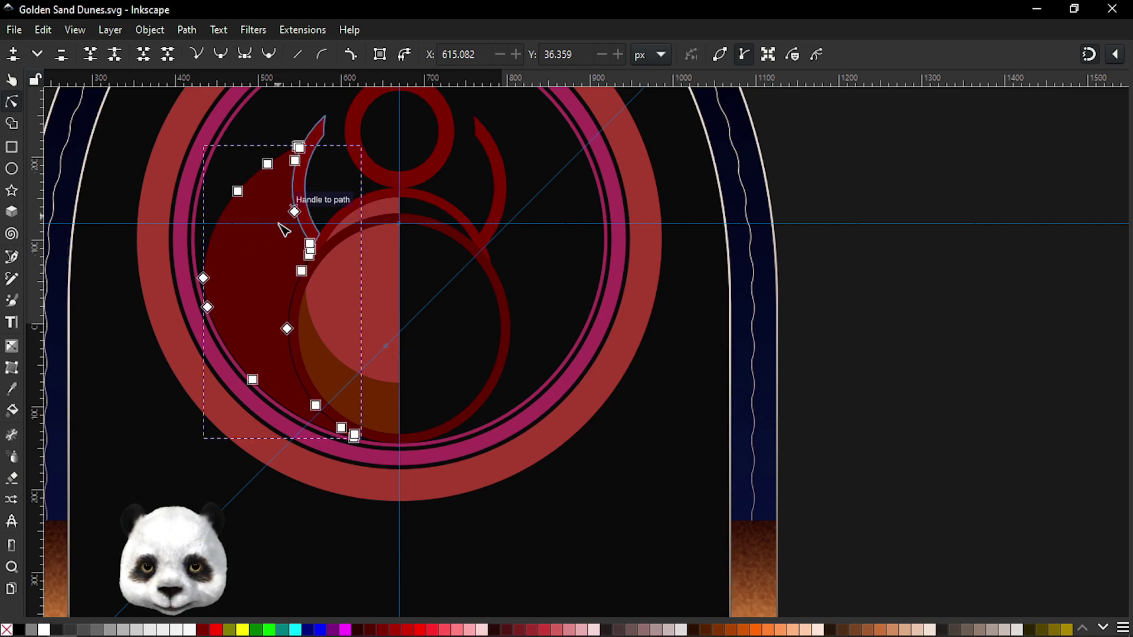
scroll(285, 227, up, 2)
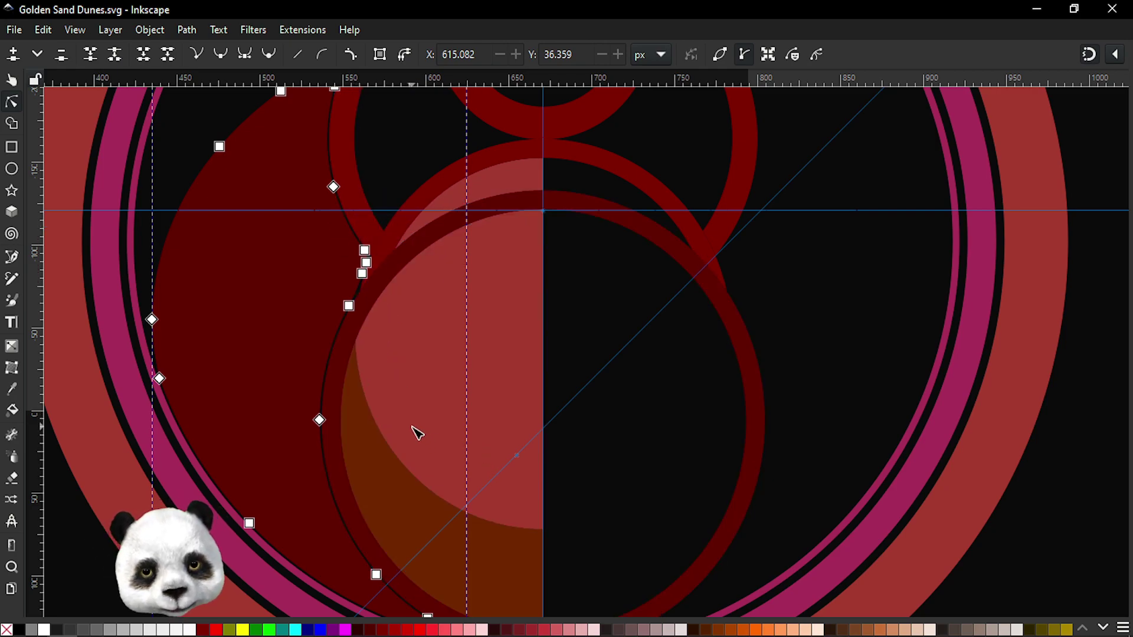
scroll(348, 405, up, 2)
scroll(369, 392, down, 1)
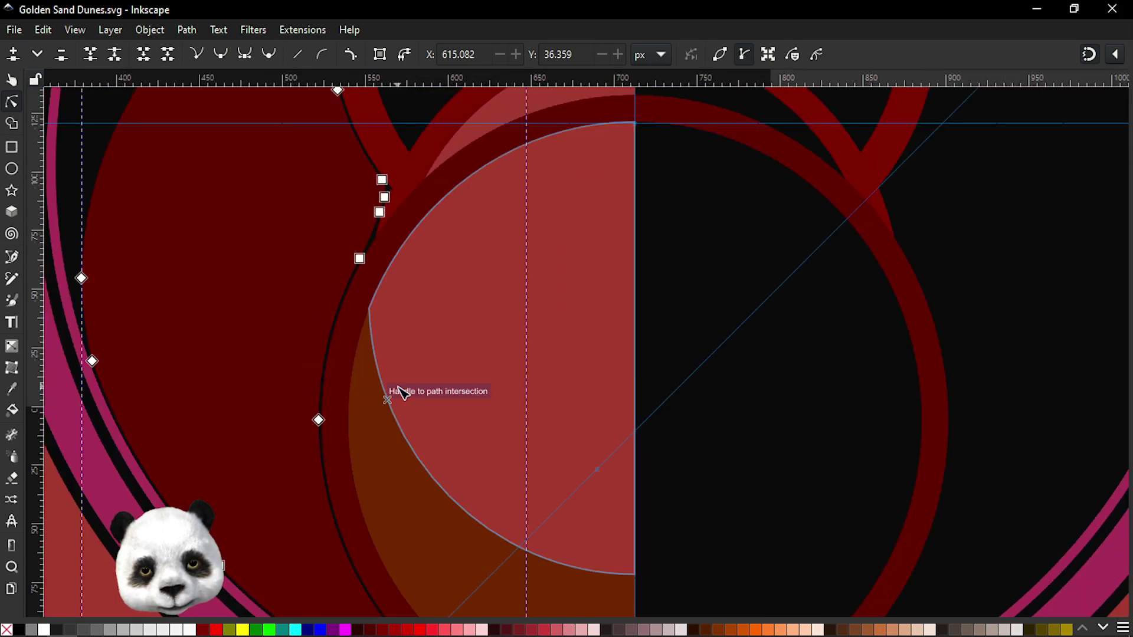
scroll(402, 393, down, 1)
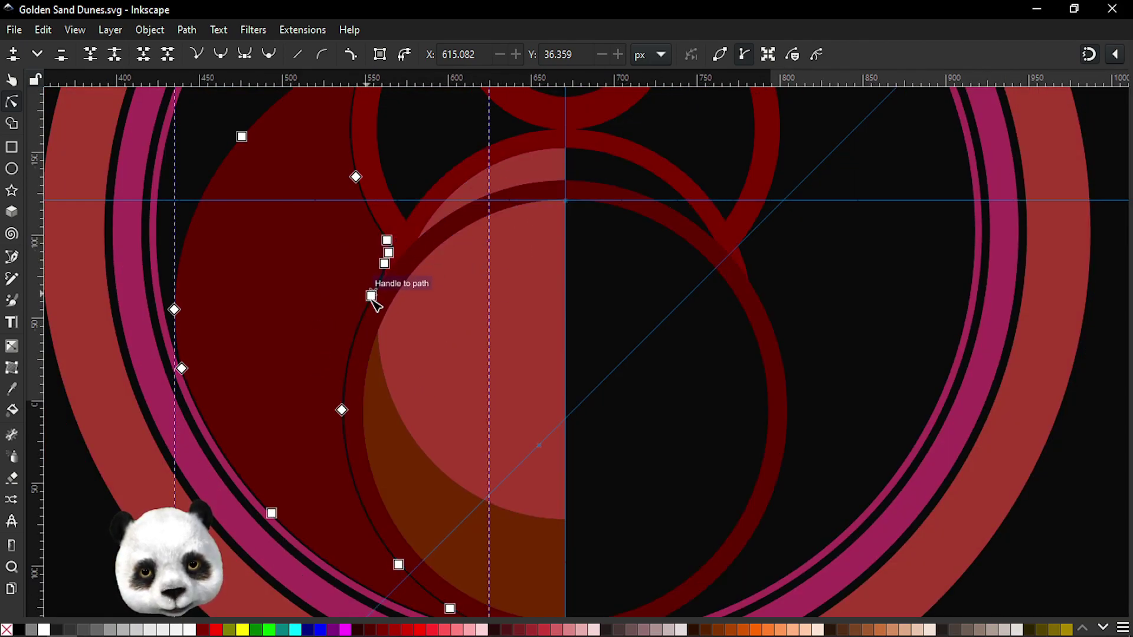
- Draw a diagonal line from the half-circle's bottom corner and give it a black stroke
key(b)
click(611, 138)
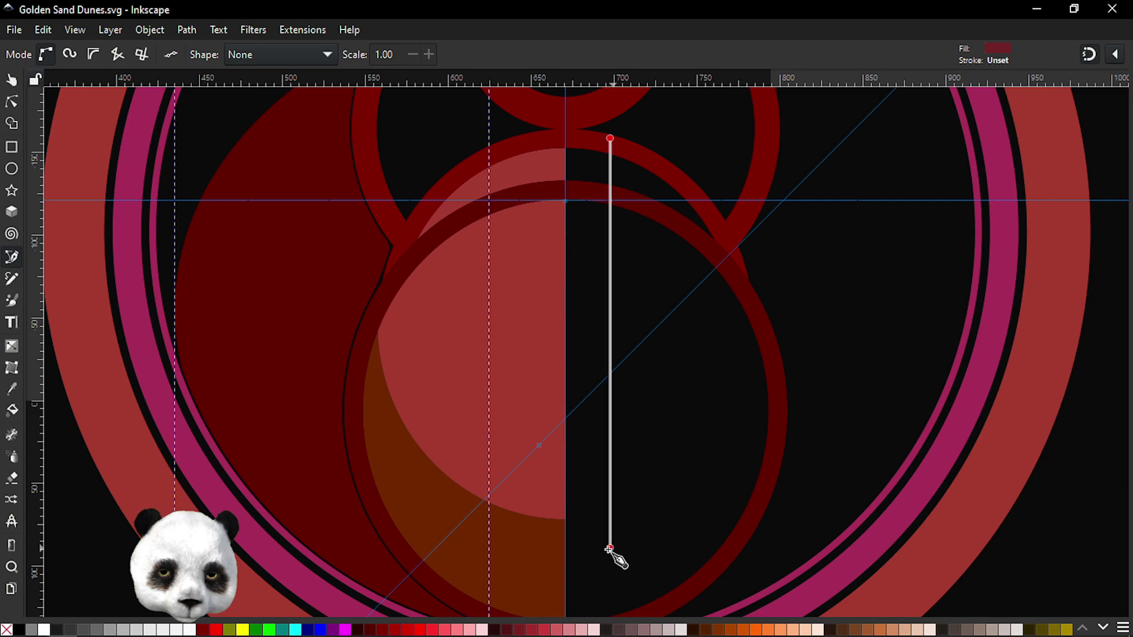
key(Escape)
click(566, 519)
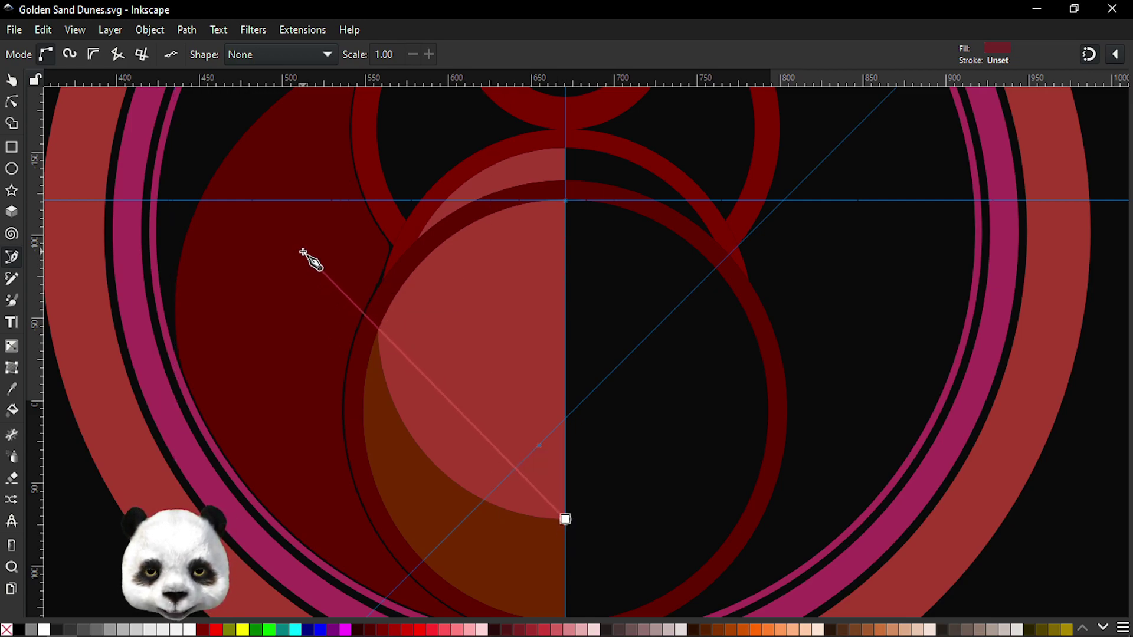
scroll(303, 252, up, 2)
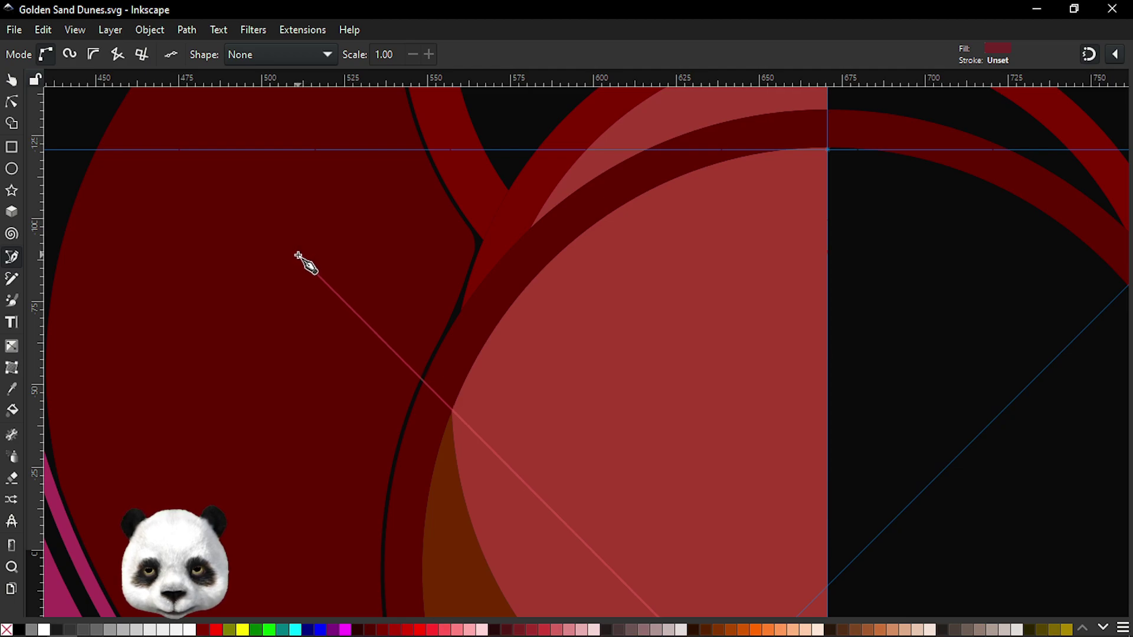
click(299, 256)
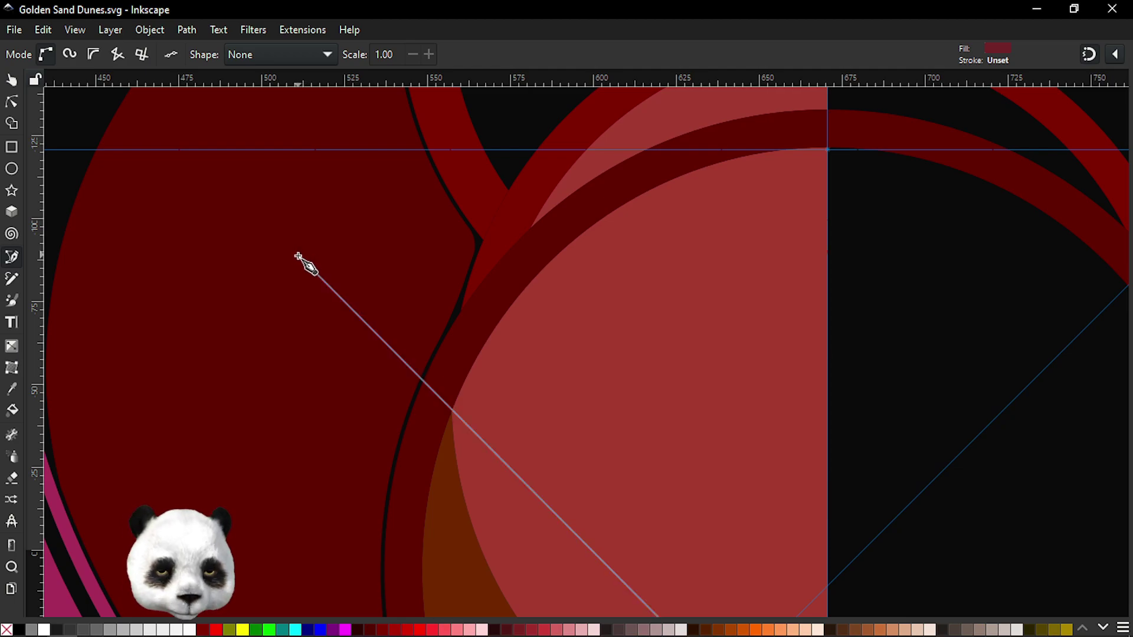
key(Return)
scroll(641, 354, down, 3)
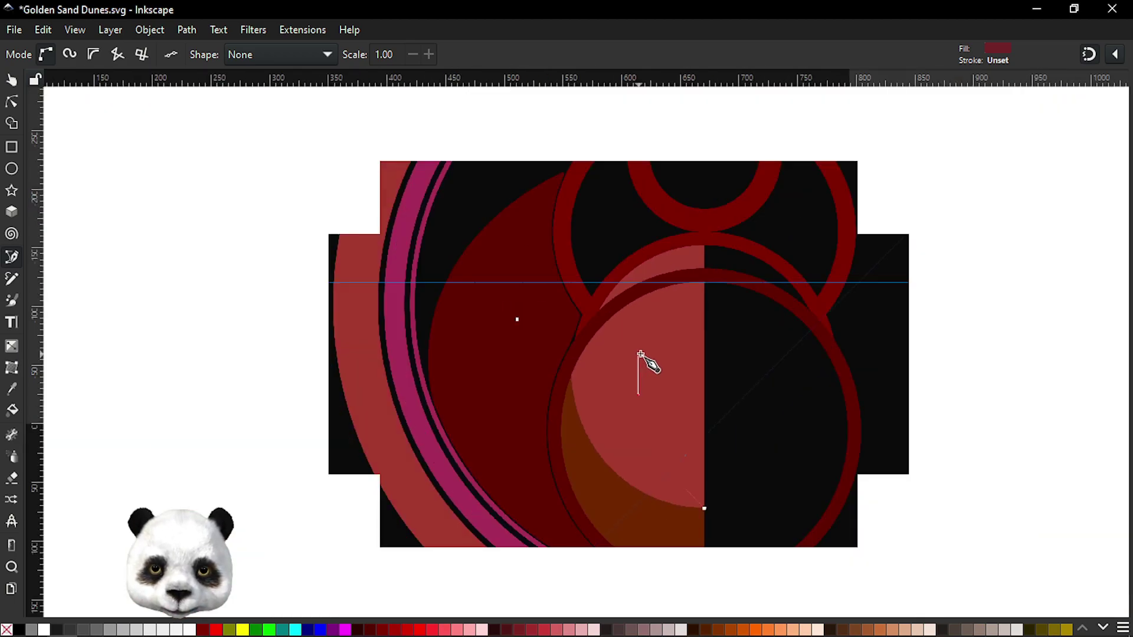
shift+click(19, 630)
- Start and cancel stray paths inside the ring, saving the document along the way
click(547, 593)
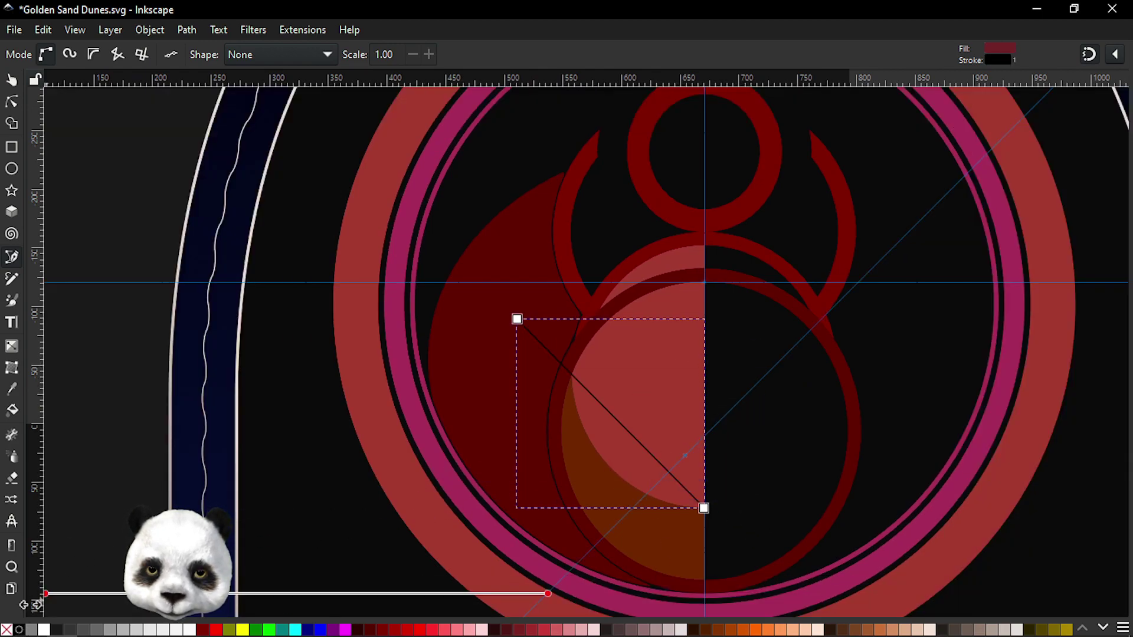
key(Escape)
click(611, 414)
key(ctrl+s)
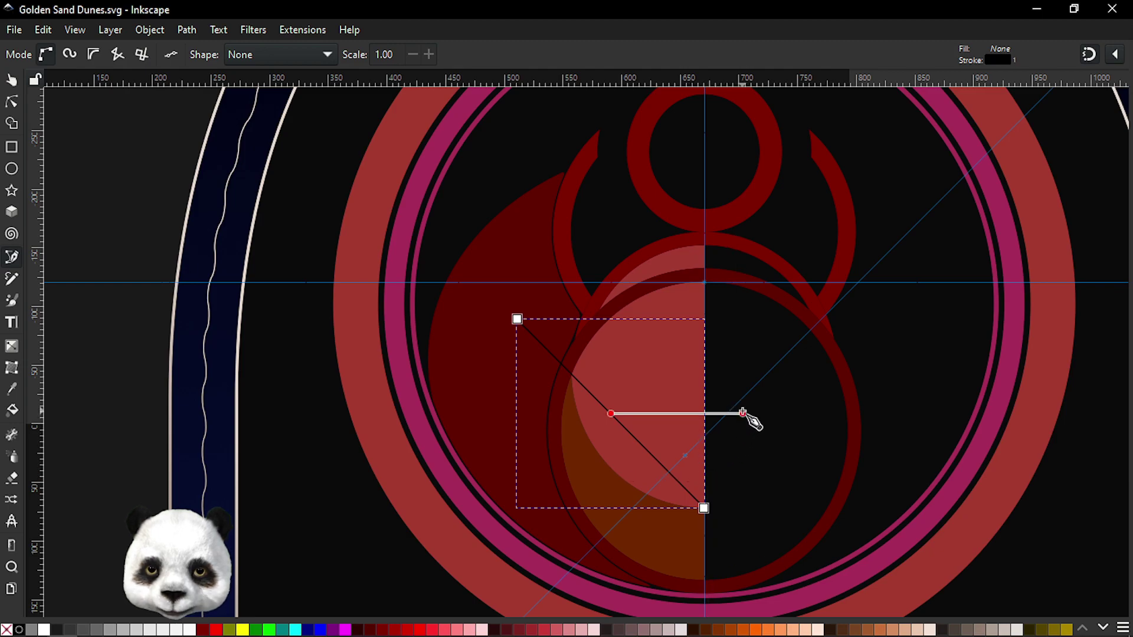
ctrl+scroll(741, 463, up, 1)
scroll(738, 443, down, 4)
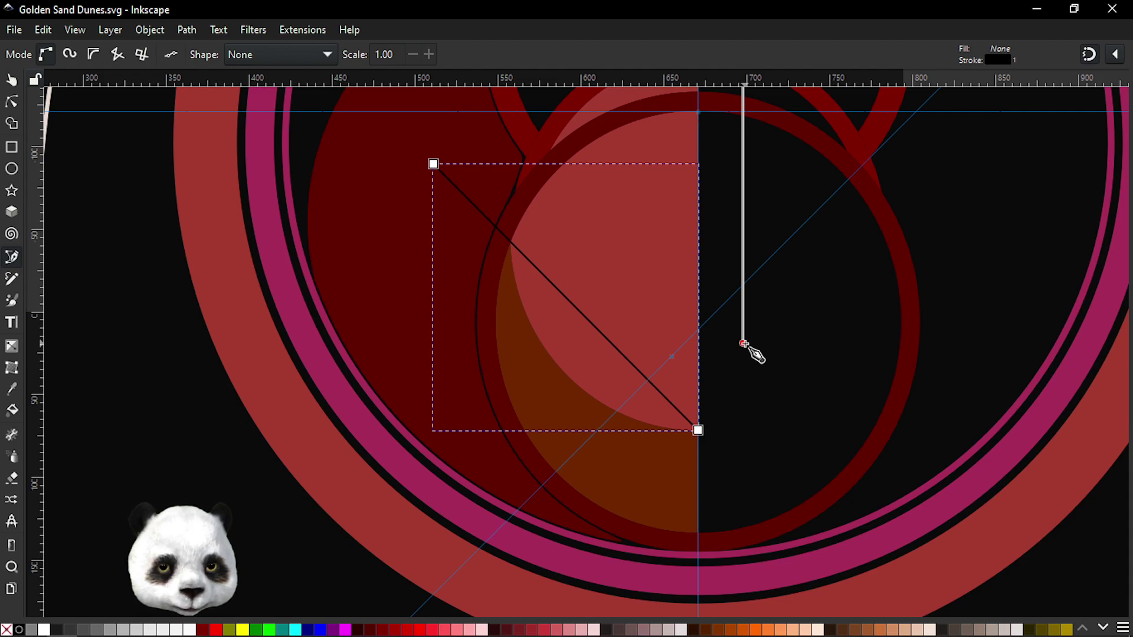
key(Escape)
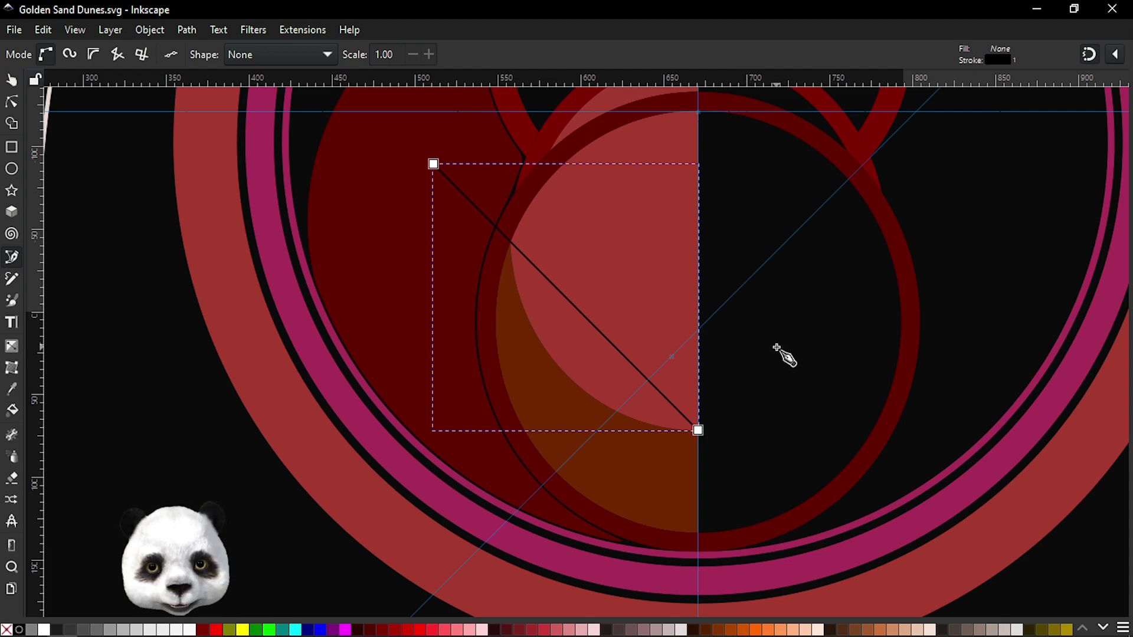
scroll(777, 348, down, 2)
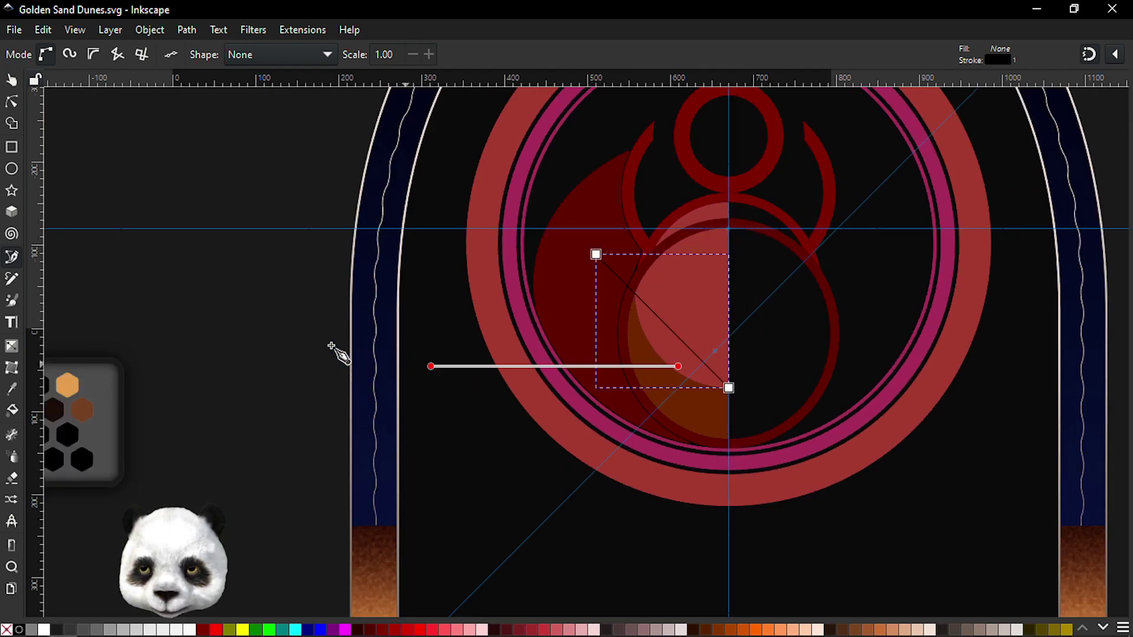
- Draw a tall rectangle, about 202.562 × 511.072 px, covering the ring's right side
click(12, 149)
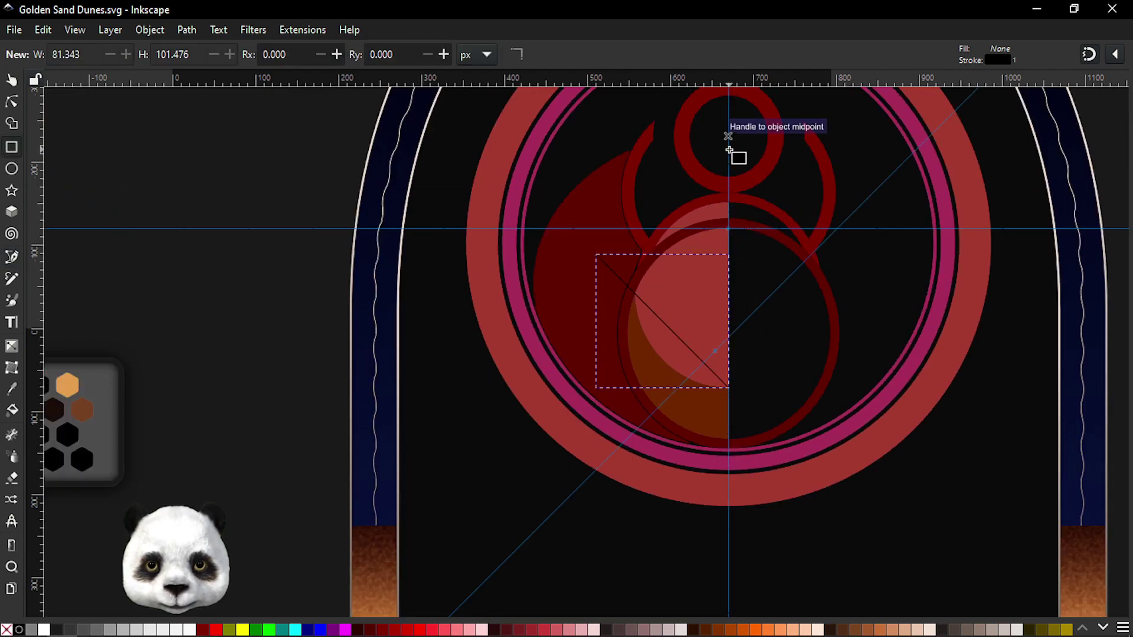
drag(895, 558, 730, 132)
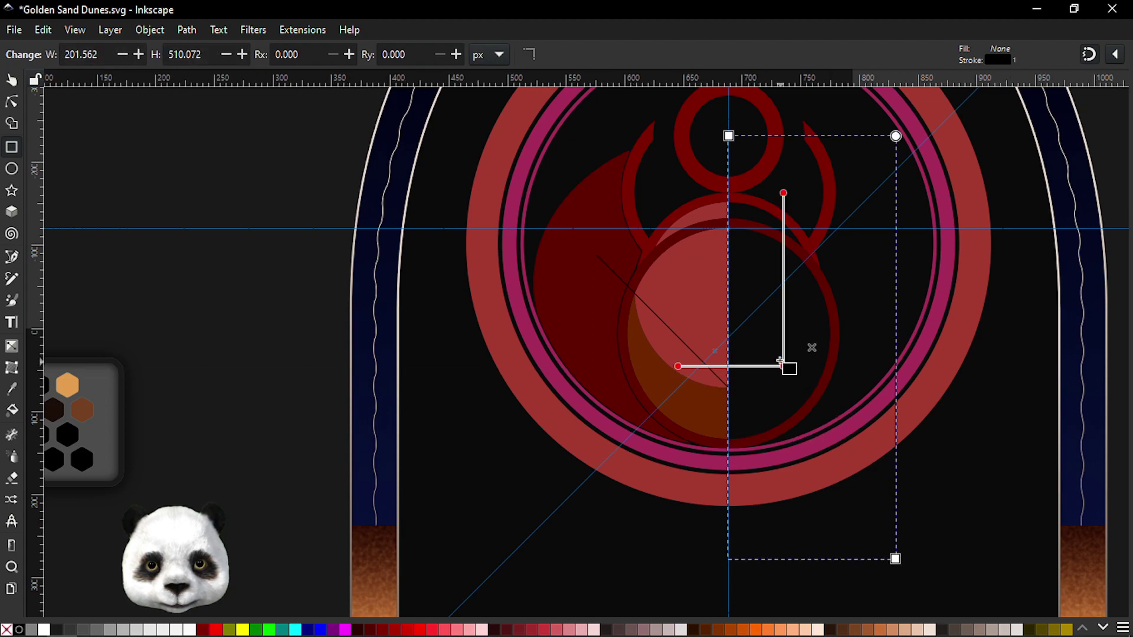
scroll(757, 360, up, 3)
scroll(747, 362, up, 3)
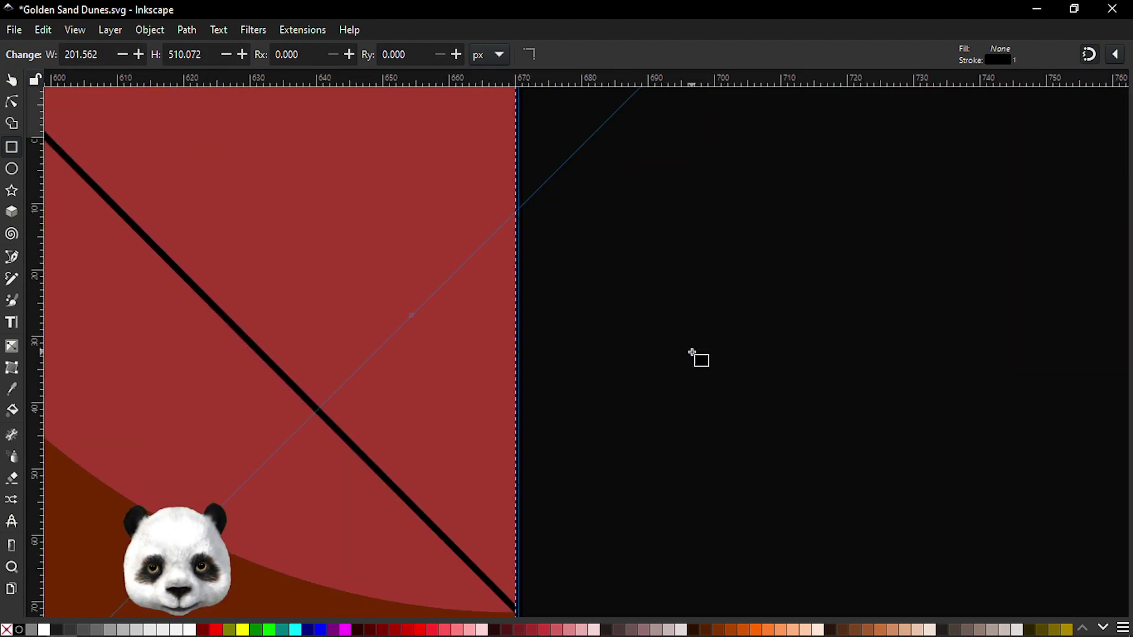
scroll(664, 355, down, 3)
- Trim the dark red ring with the rectangle in Shape Builder, keeping only its left half
key(s)
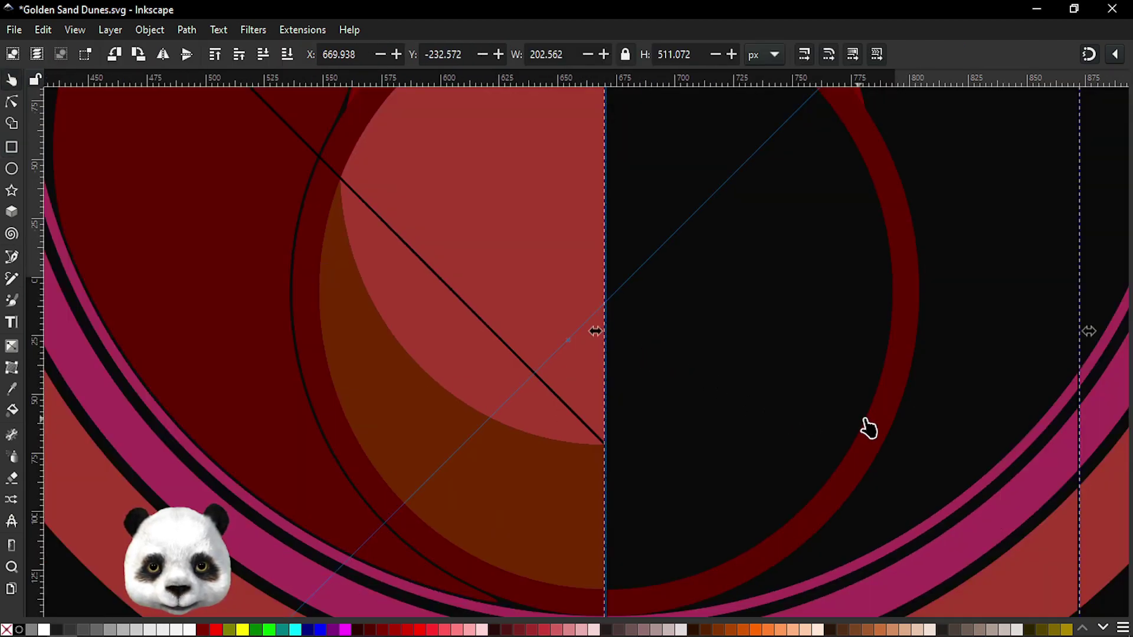
shift+click(885, 431)
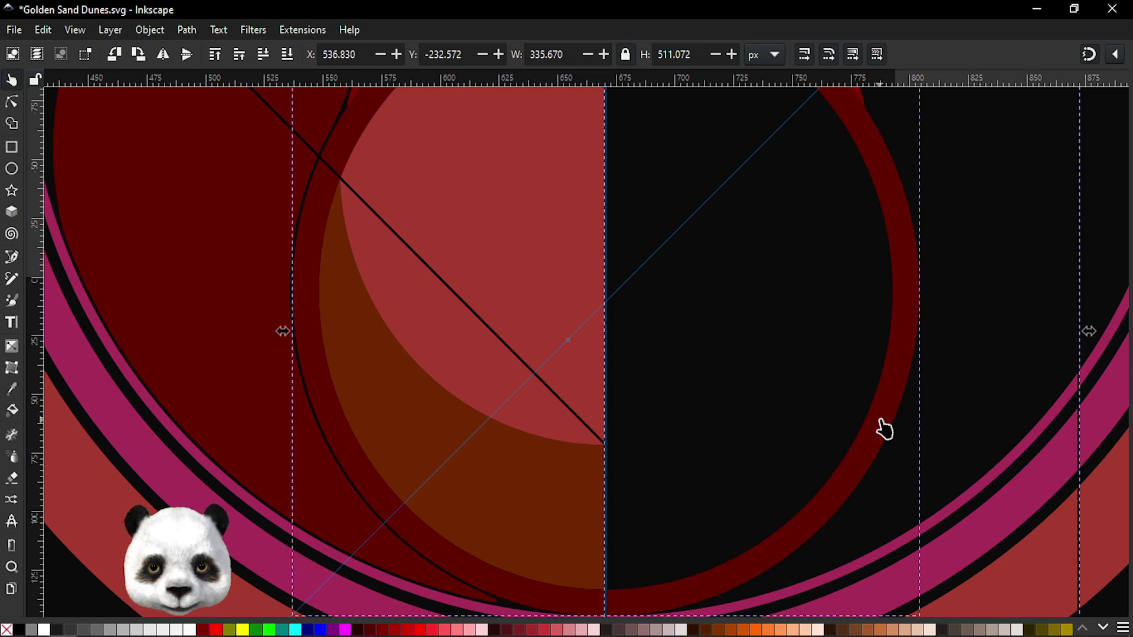
key(x)
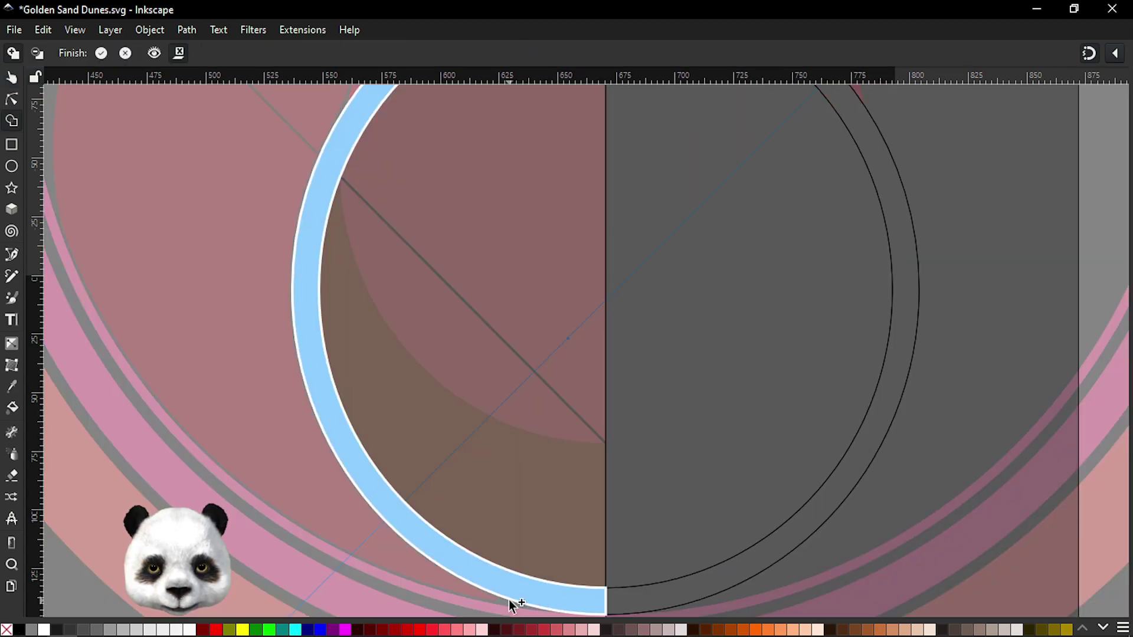
click(509, 600)
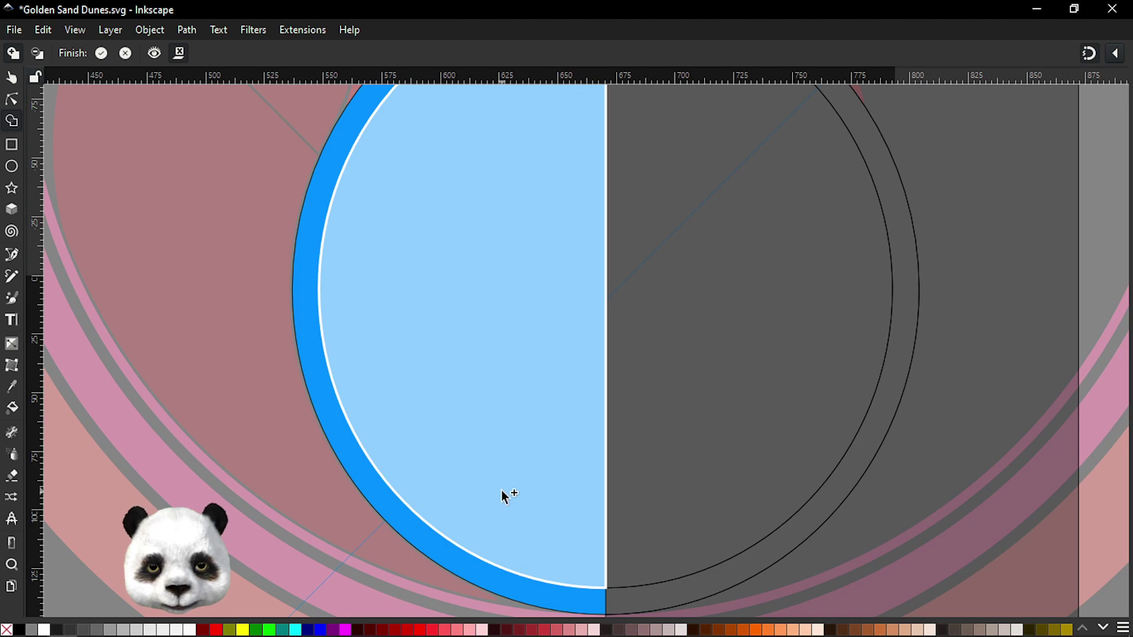
key(Return)
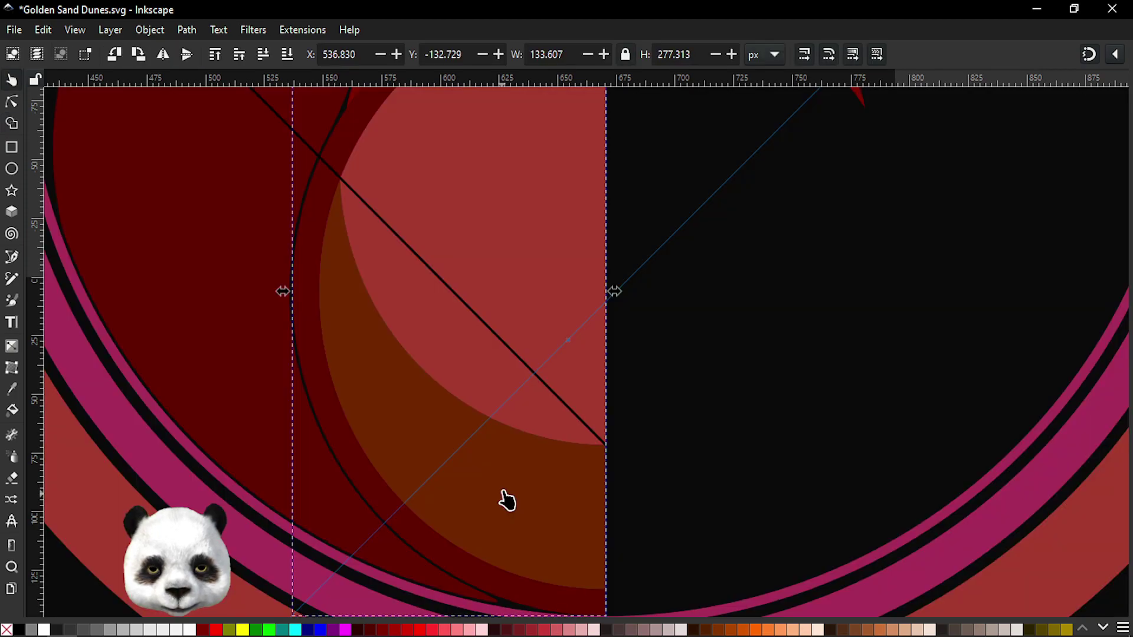
- Split the half-ring arc into upper and lower pieces where the diagonal line crosses it
ctrl+scroll(649, 566, up, 2)
ctrl+scroll(696, 259, up, 2)
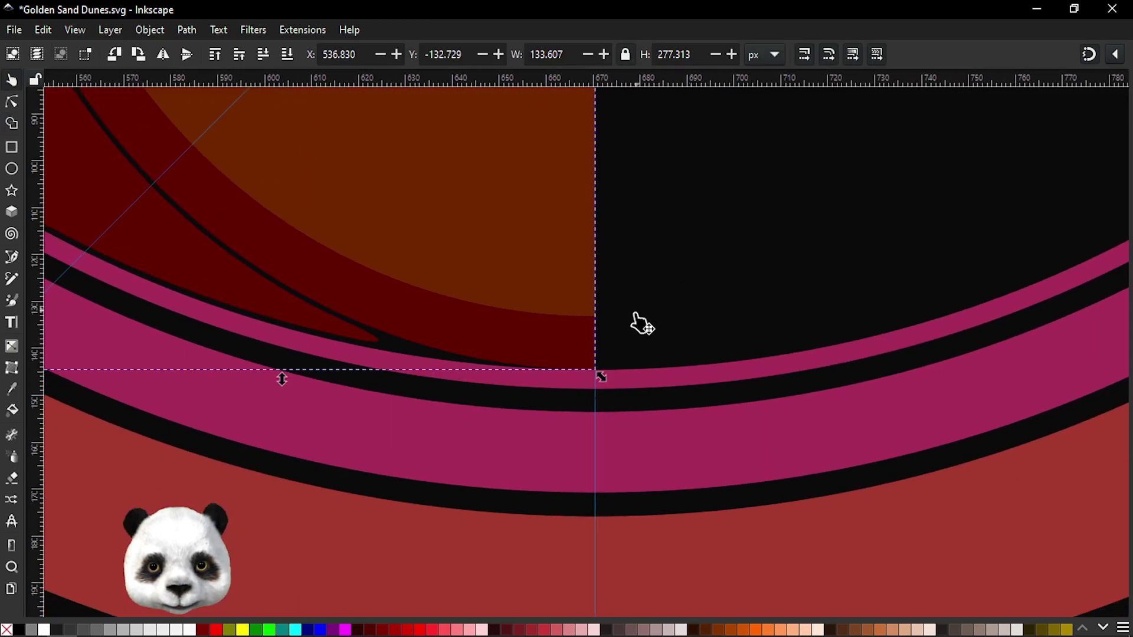
ctrl+scroll(631, 339, up, 1)
ctrl+scroll(590, 325, down, 5)
scroll(657, 288, up, 5)
scroll(657, 288, left, 3)
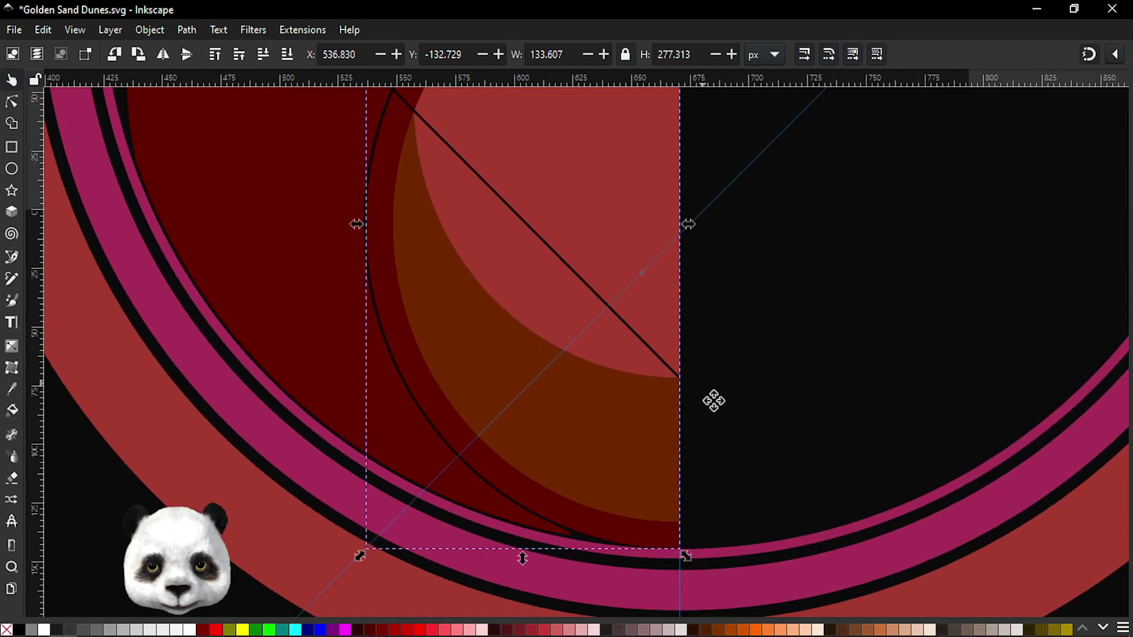
scroll(714, 400, up, 4)
scroll(713, 399, left, 3)
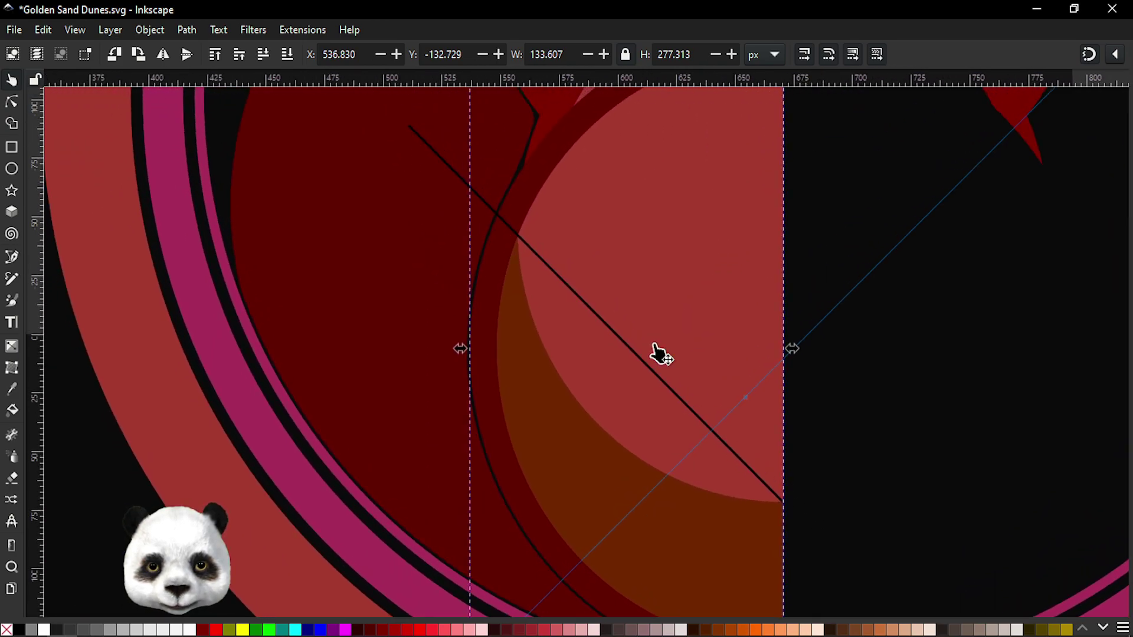
click(426, 152)
key(x)
click(527, 168)
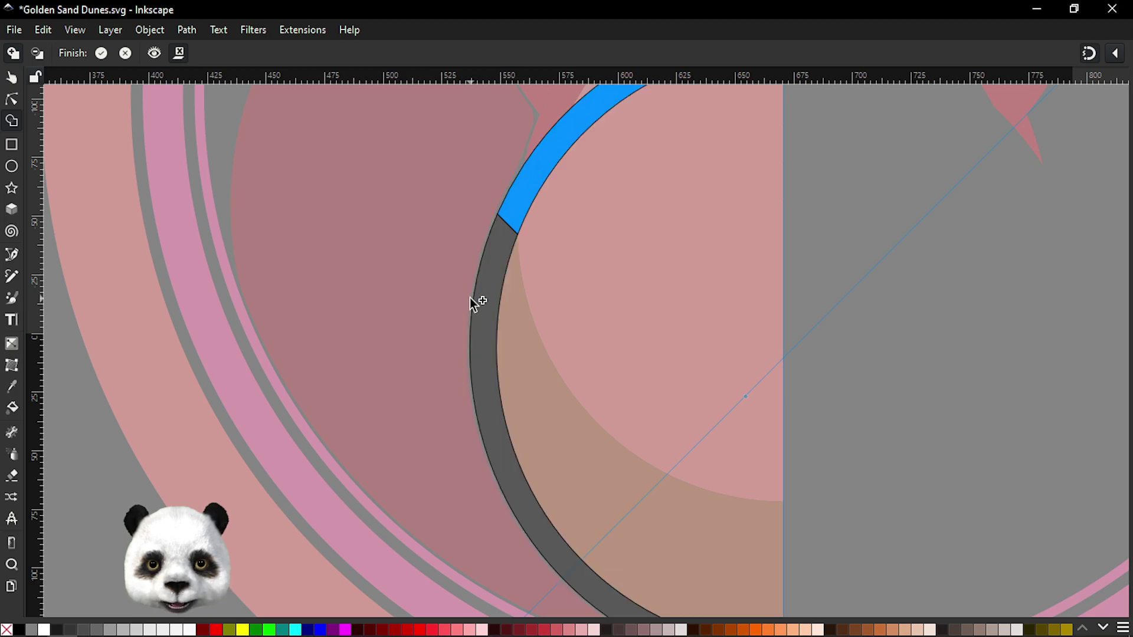
click(471, 299)
key(Return)
- Save the Golden Sand Dunes drawing
ctrl+scroll(540, 301, down, 3)
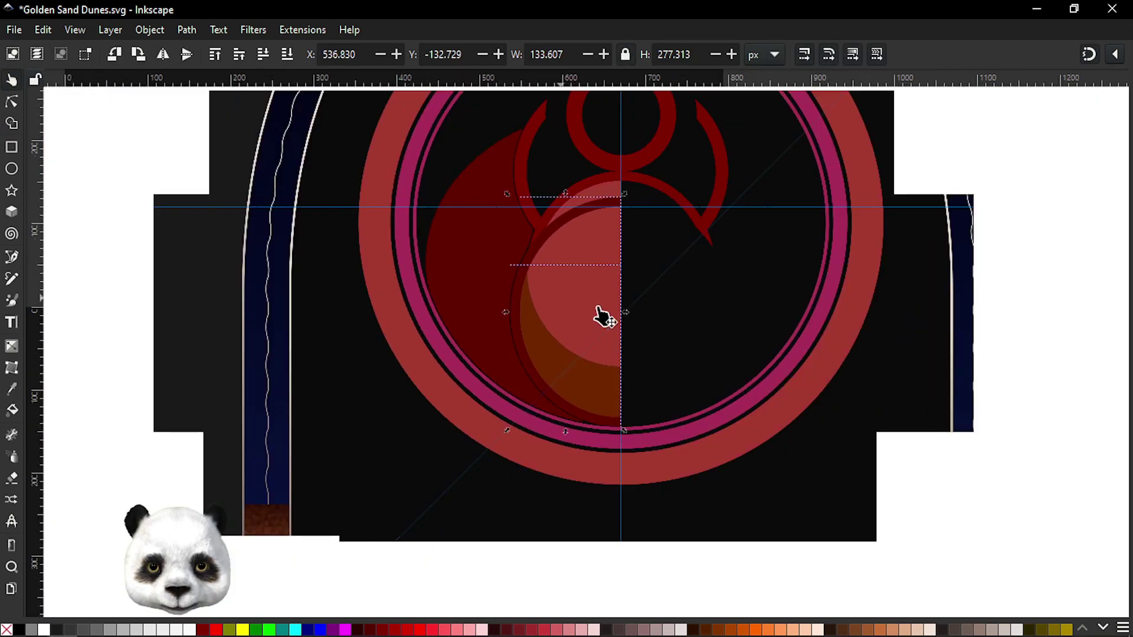
click(745, 323)
ctrl+scroll(577, 299, up, 3)
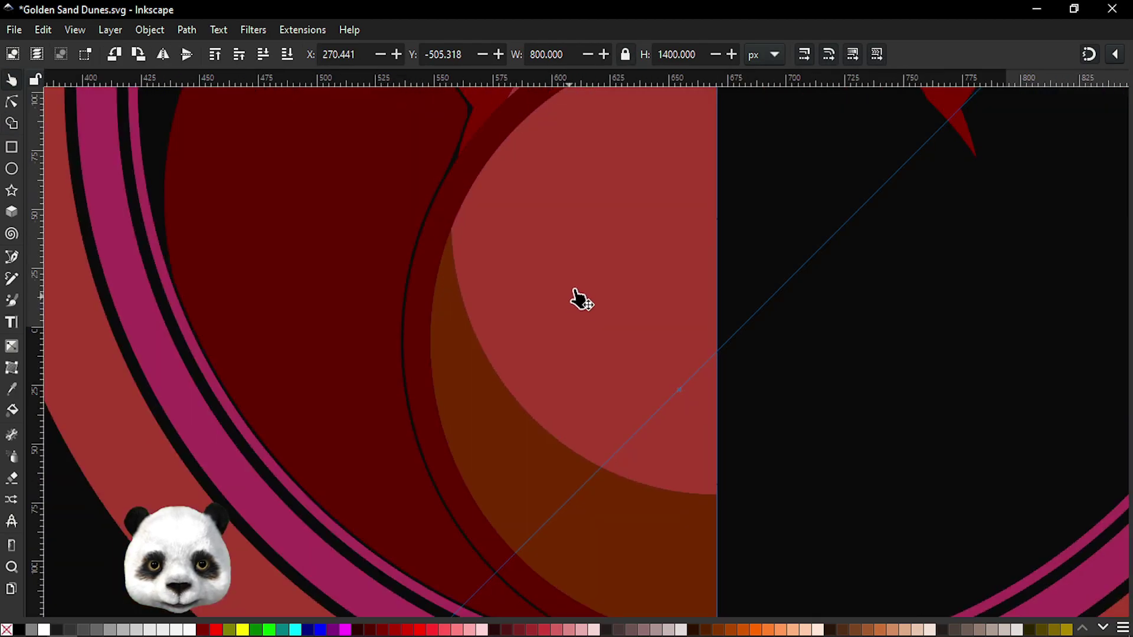
key(ctrl+s)
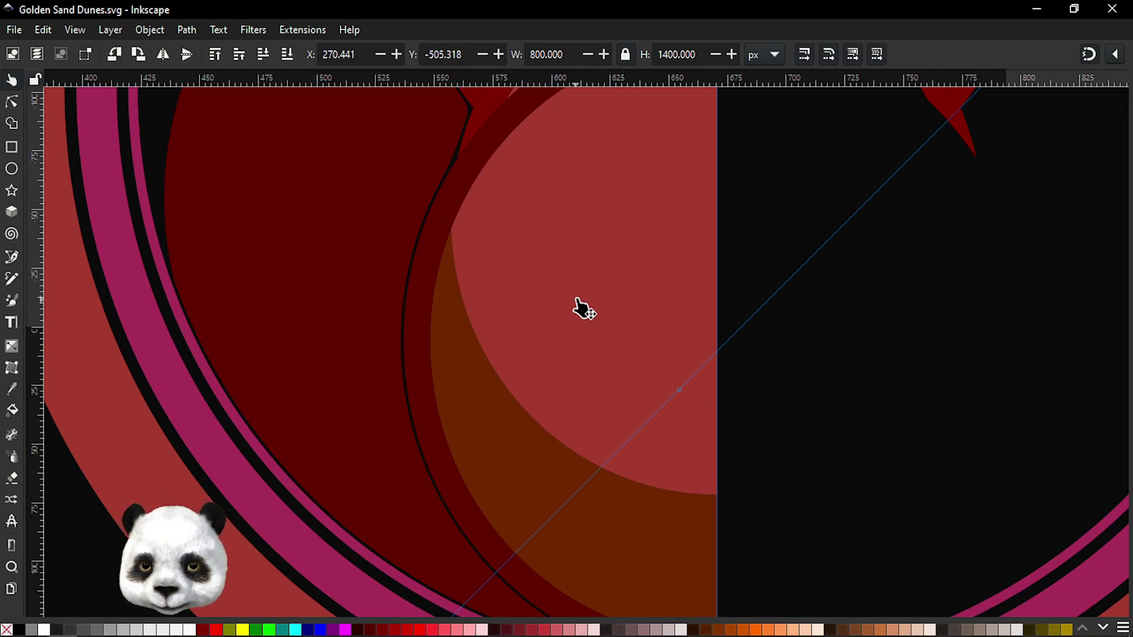
scroll(582, 309, up, 3)
scroll(566, 374, up, 2)
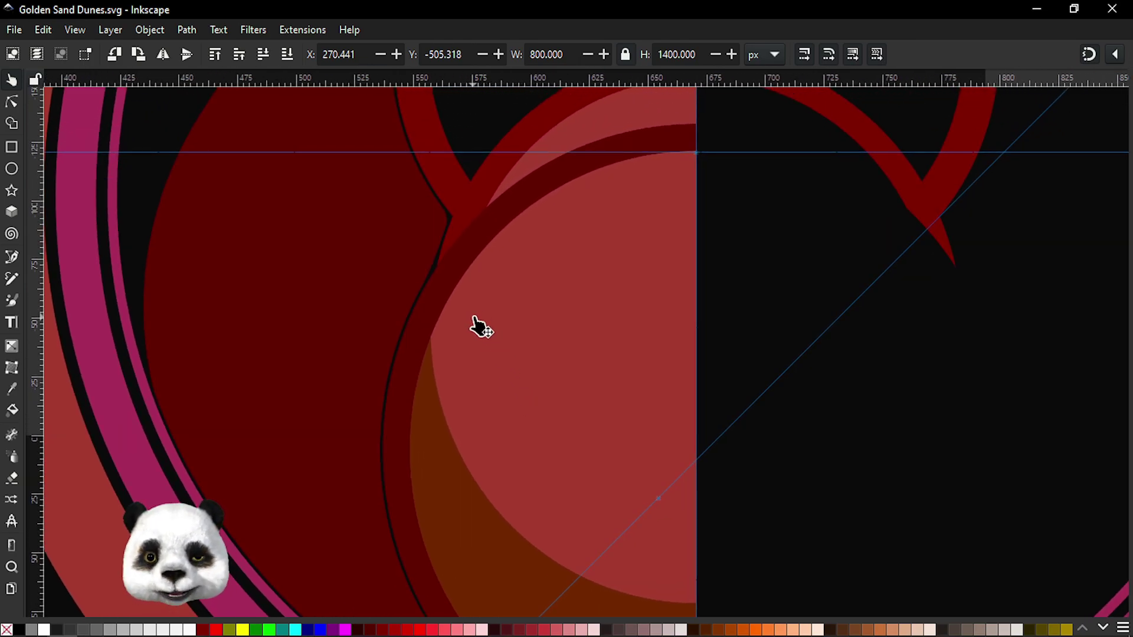
- Add a node to the wing outline and move it onto the circle's edge
key(n)
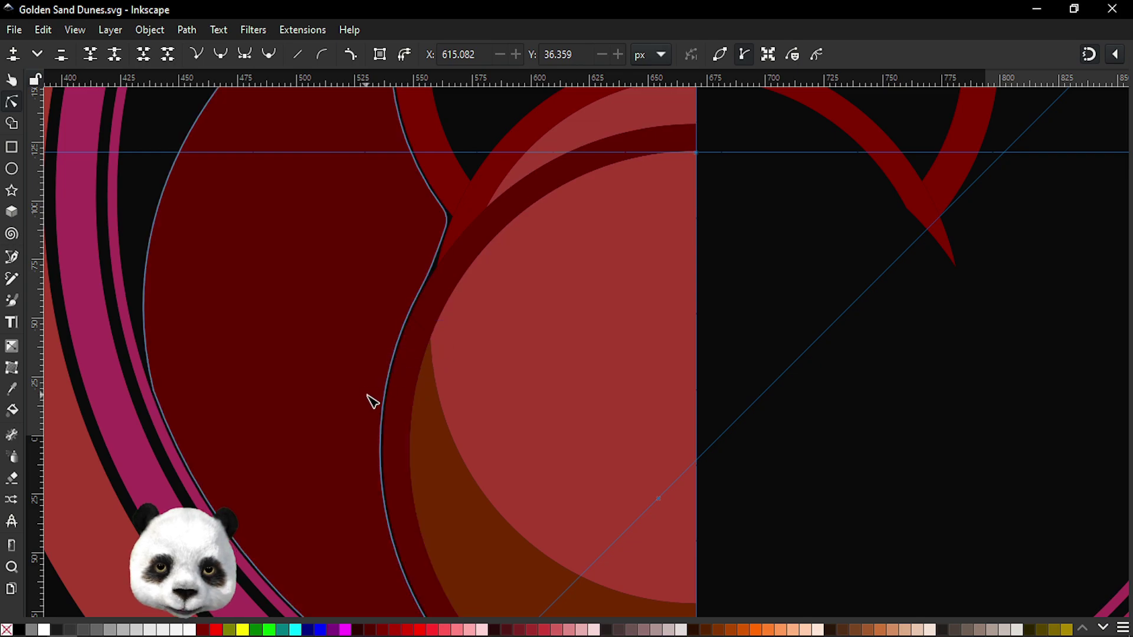
ctrl+scroll(435, 349, up, 2)
click(426, 353)
ctrl+scroll(410, 352, up, 1)
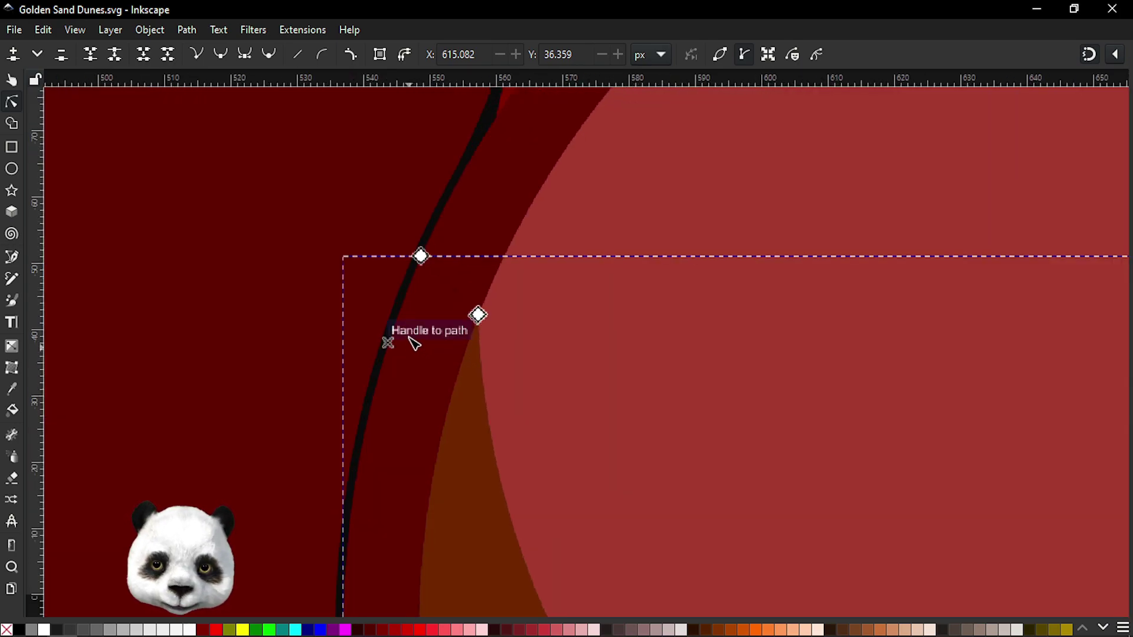
ctrl+scroll(407, 340, up, 2)
click(349, 50)
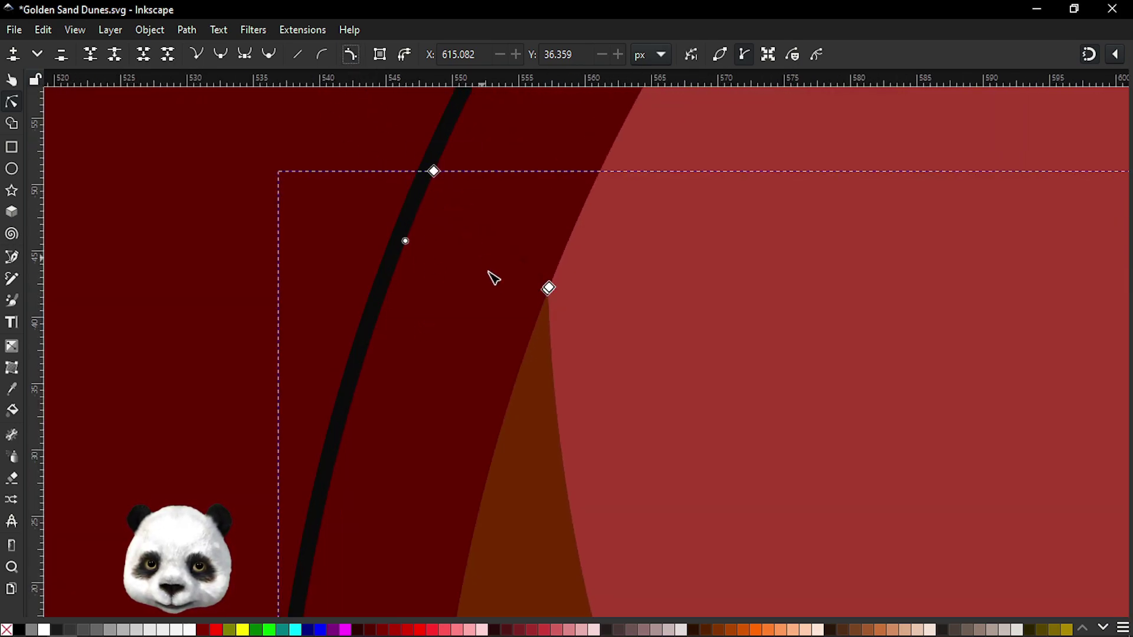
drag(406, 247, 385, 279)
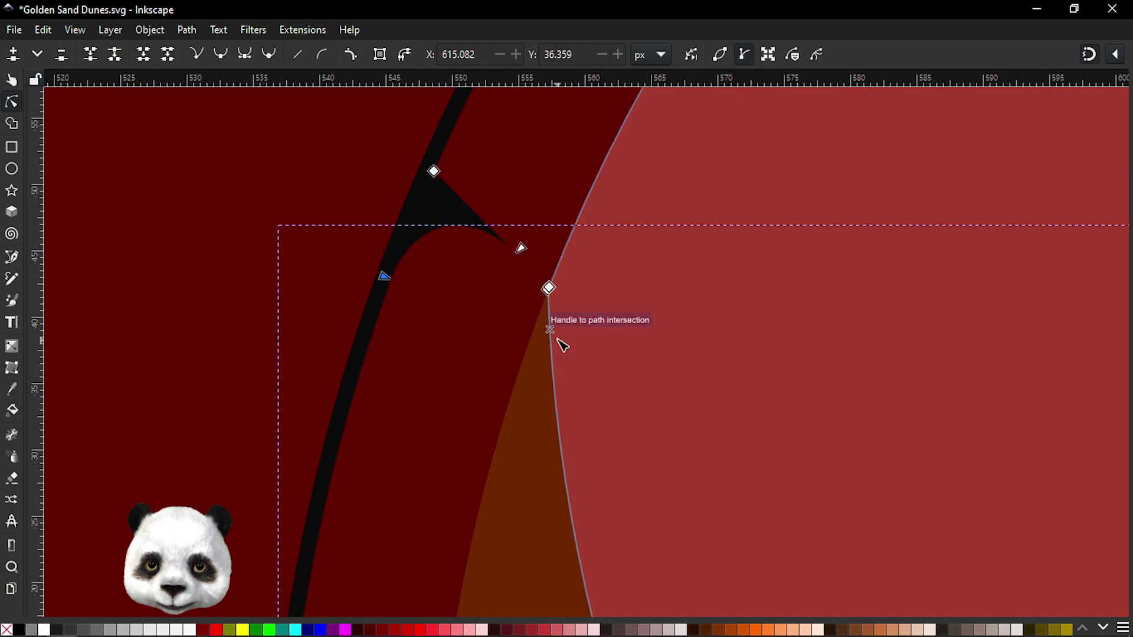
ctrl+scroll(547, 298, up, 2)
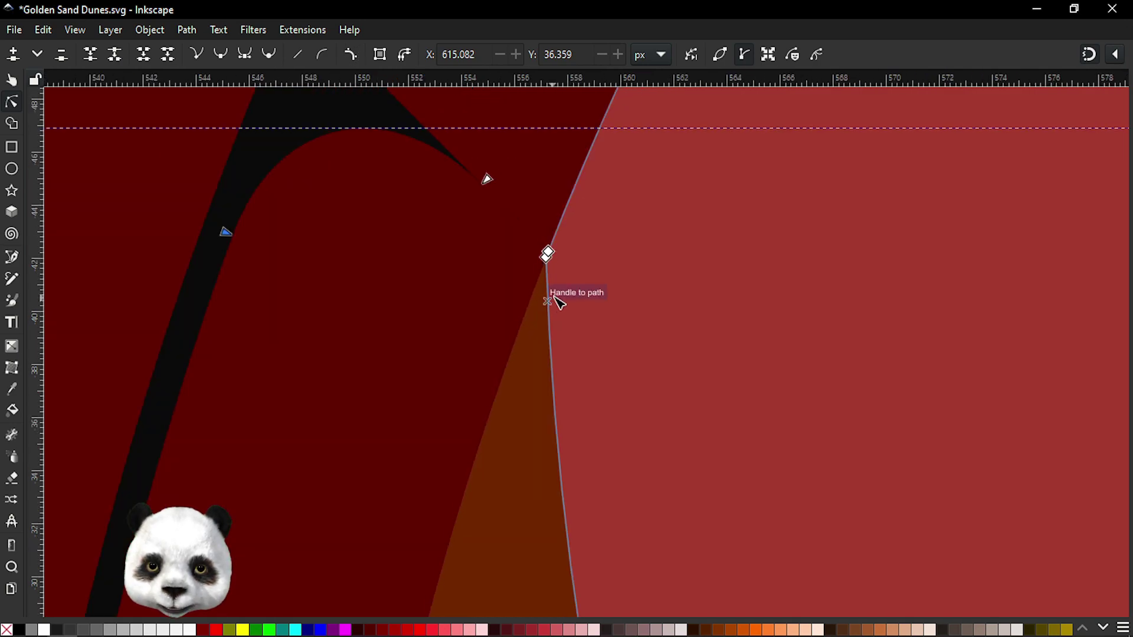
click(548, 253)
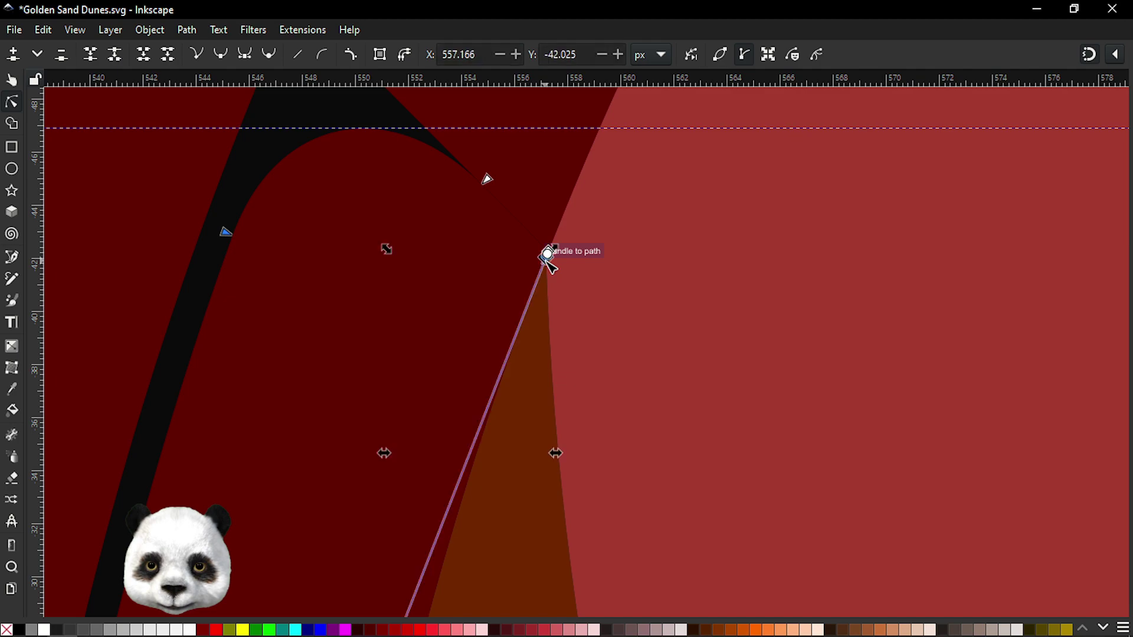
key(Escape)
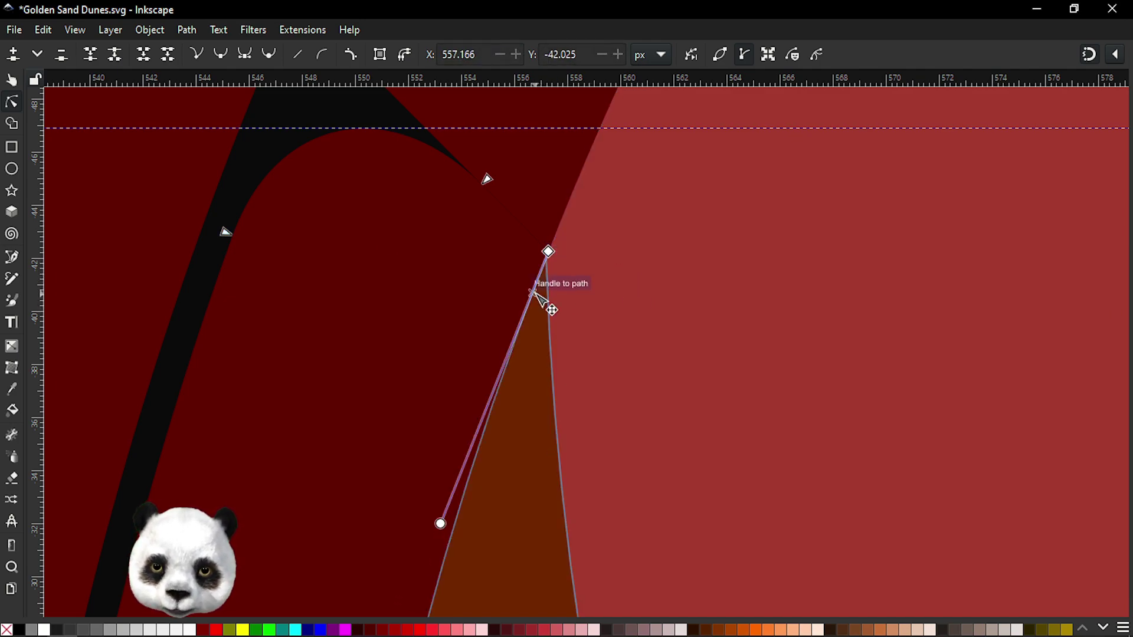
- Bend the top segment into a curve and snap its handle onto the circle's edge
drag(603, 222, 531, 300)
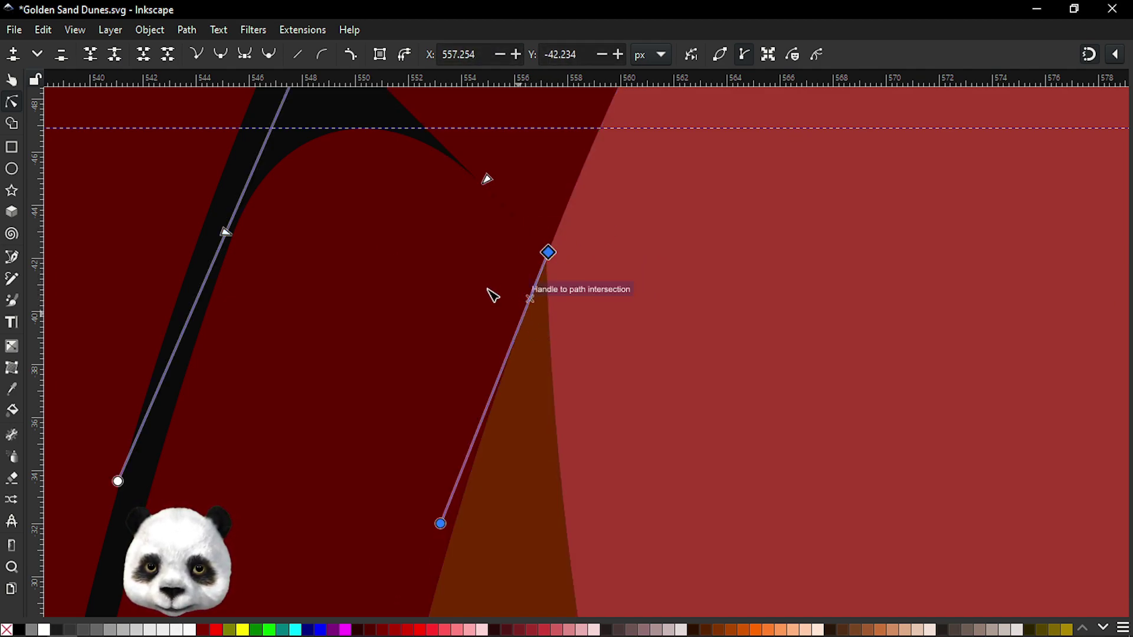
click(350, 56)
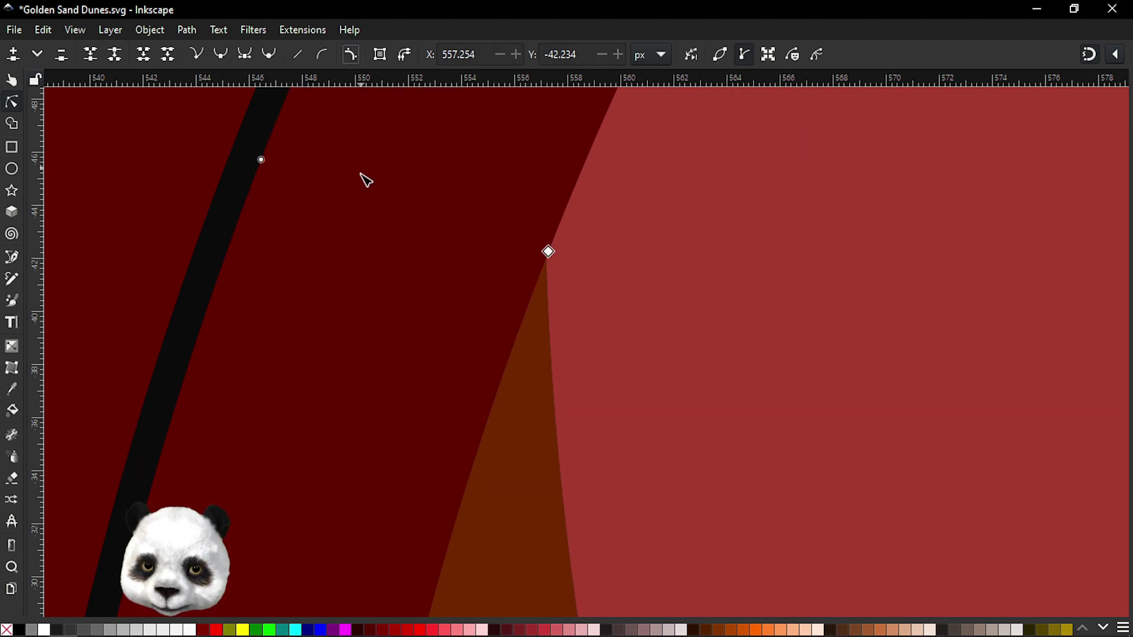
scroll(372, 212, down, 2)
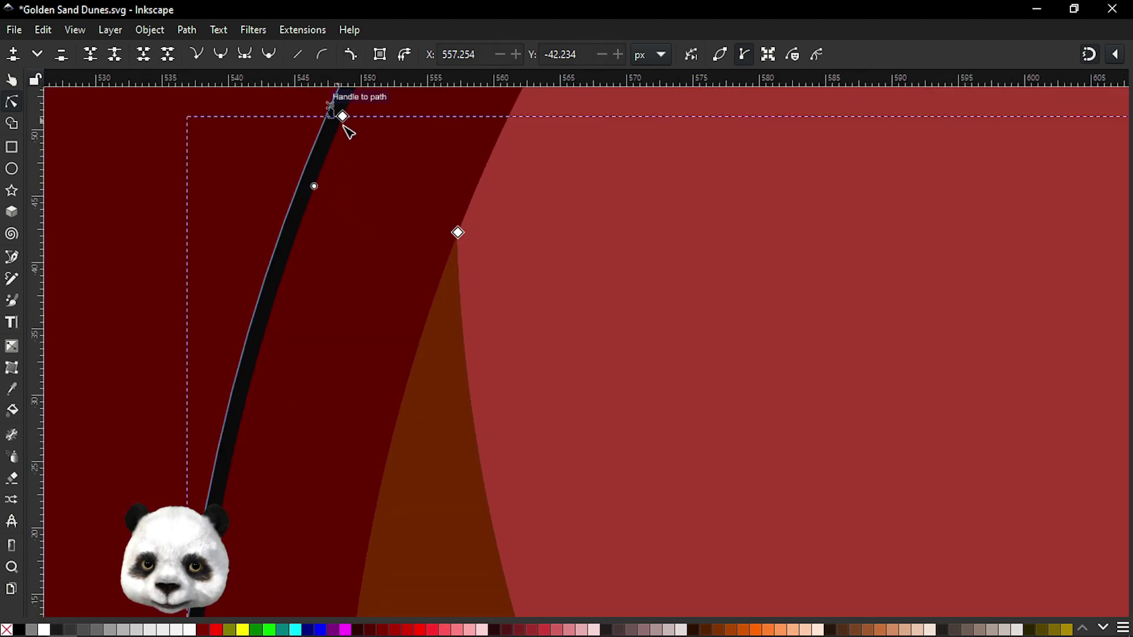
drag(329, 105, 417, 186)
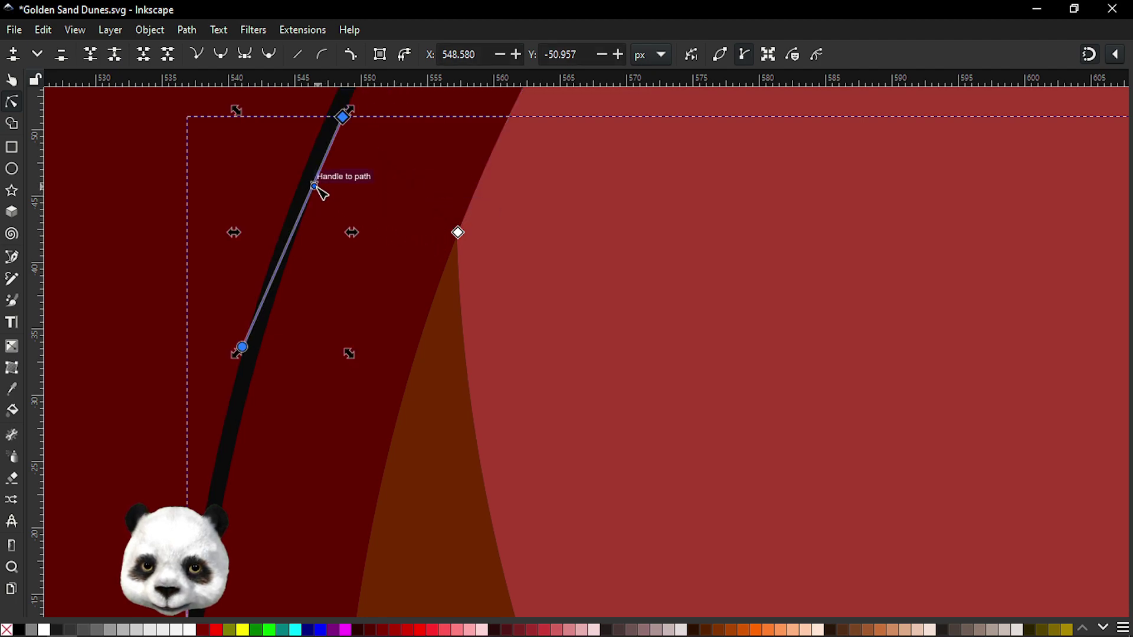
drag(314, 187, 297, 211)
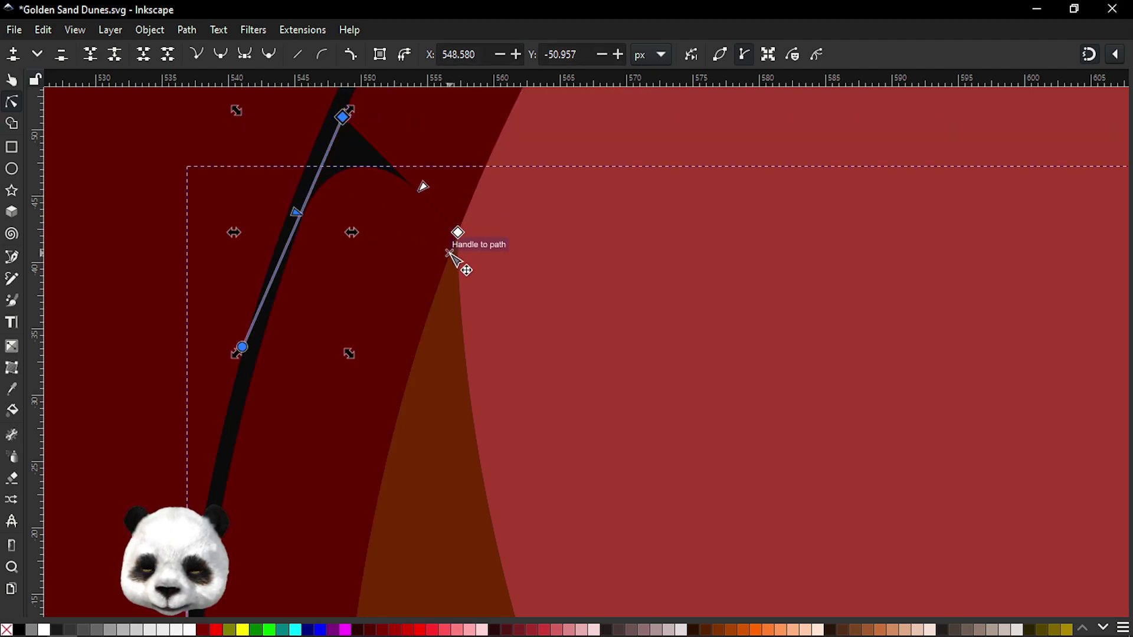
scroll(455, 298, down, 2)
drag(388, 540, 397, 525)
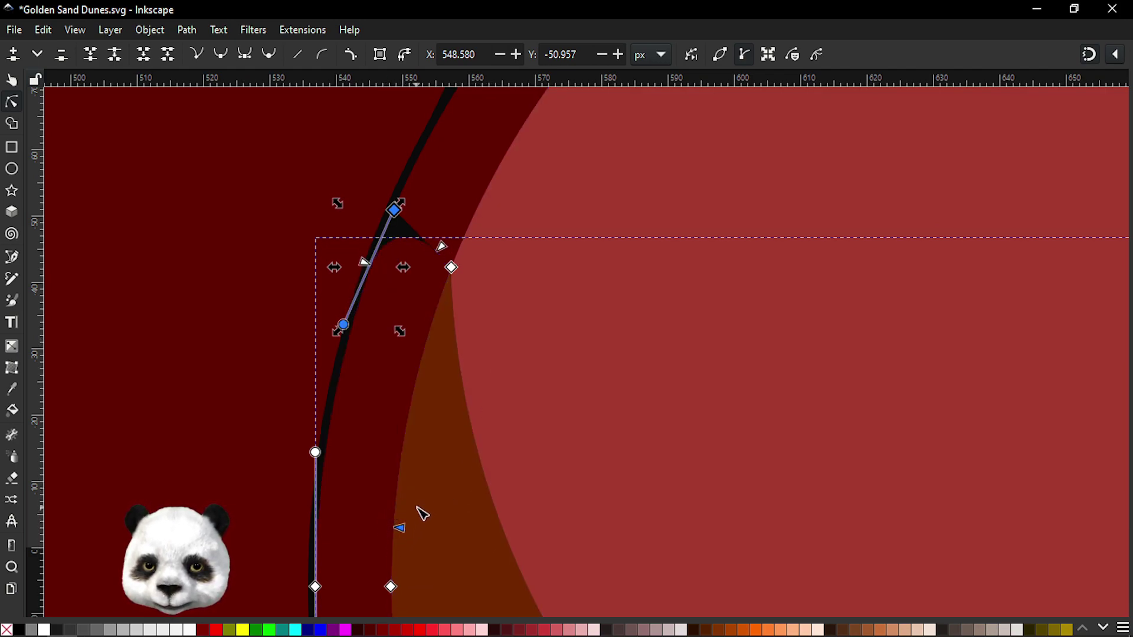
drag(445, 307, 442, 317)
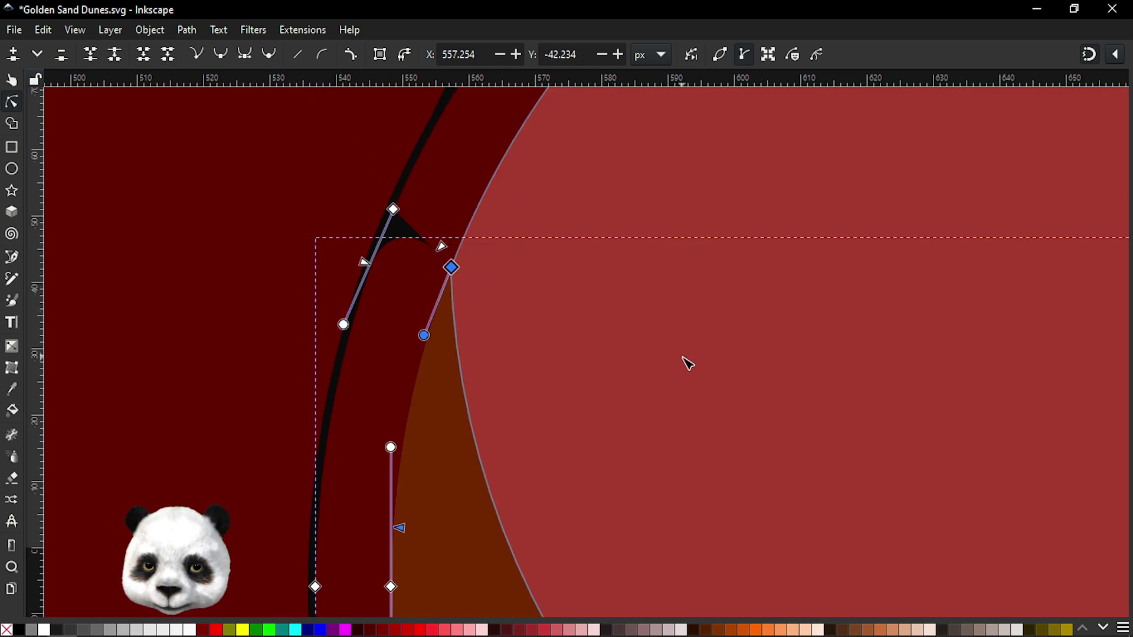
- Snap the dark red shape's corner node onto the crescent edge and select the neighbouring path
scroll(608, 384, down, 3)
drag(595, 447, 486, 106)
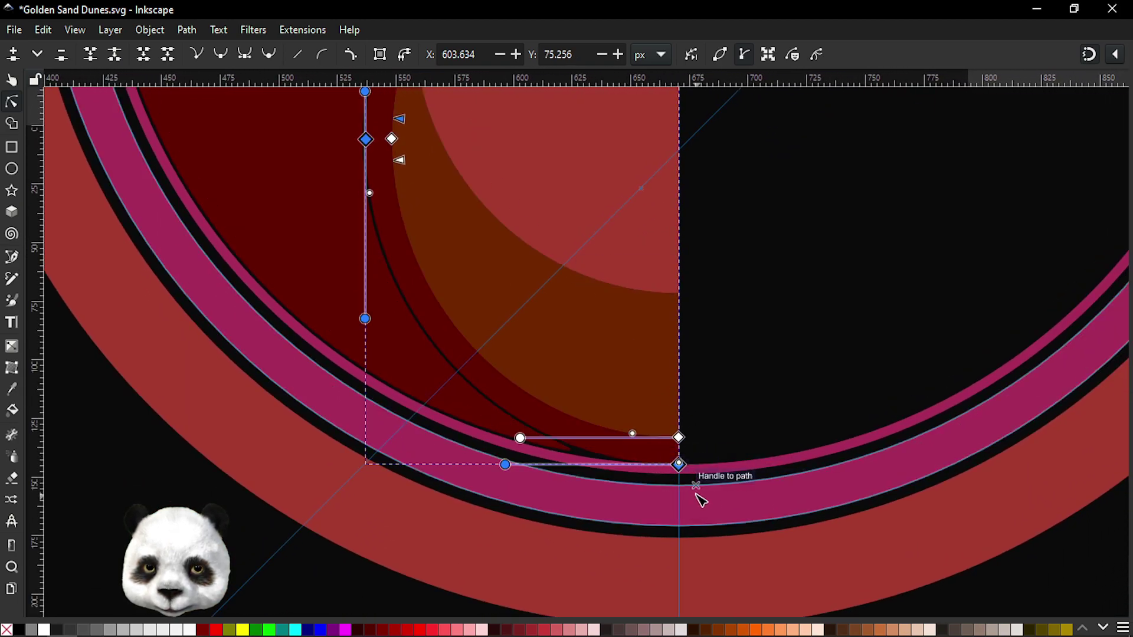
scroll(665, 463, up, 3)
scroll(584, 373, up, 5)
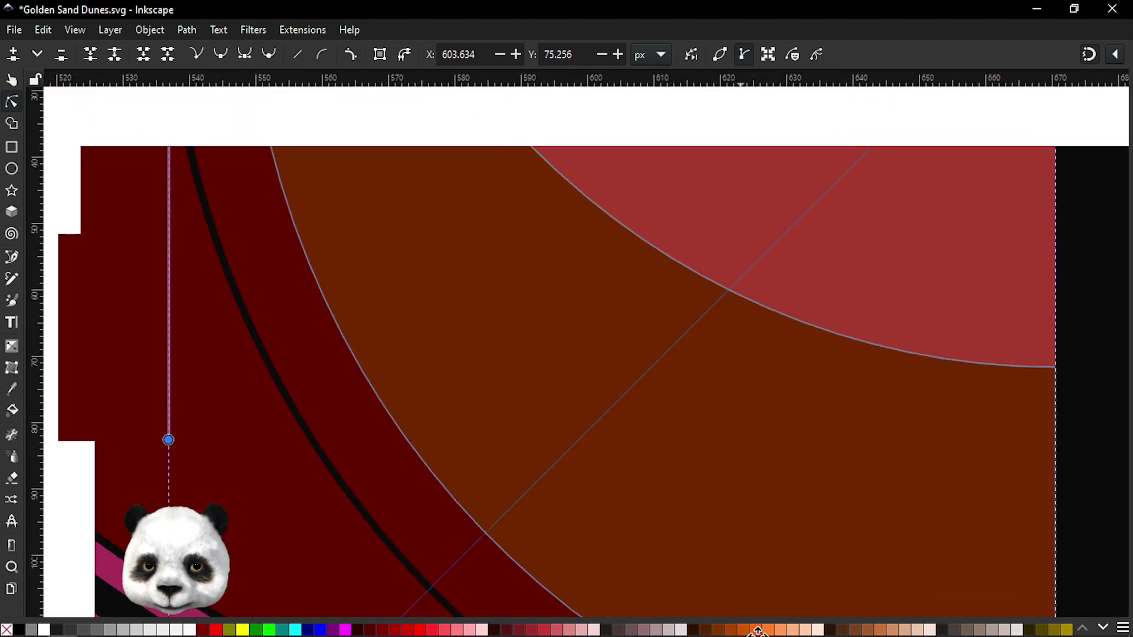
scroll(561, 360, left, 5)
scroll(537, 348, down, 5)
scroll(538, 349, up, 3)
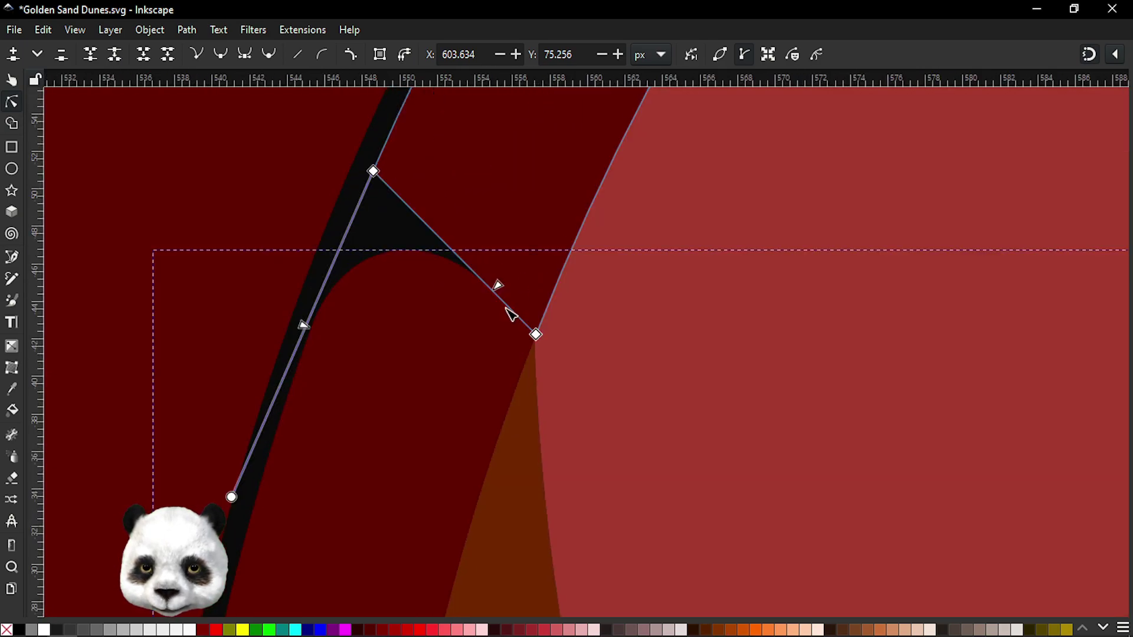
scroll(514, 313, up, 7)
click(663, 352)
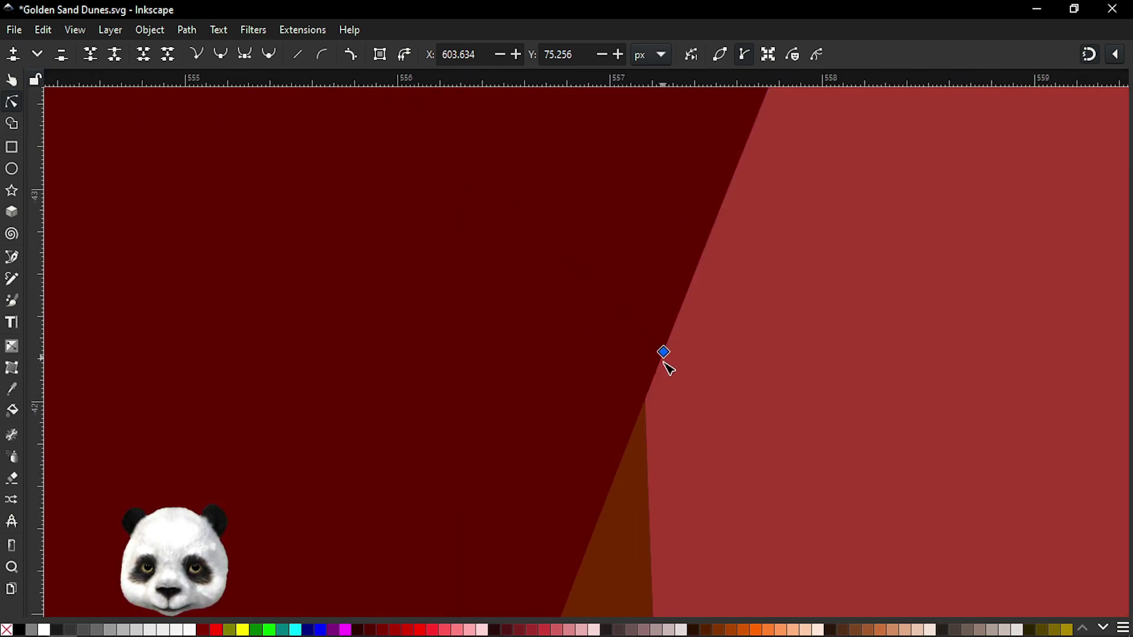
click(665, 354)
click(744, 387)
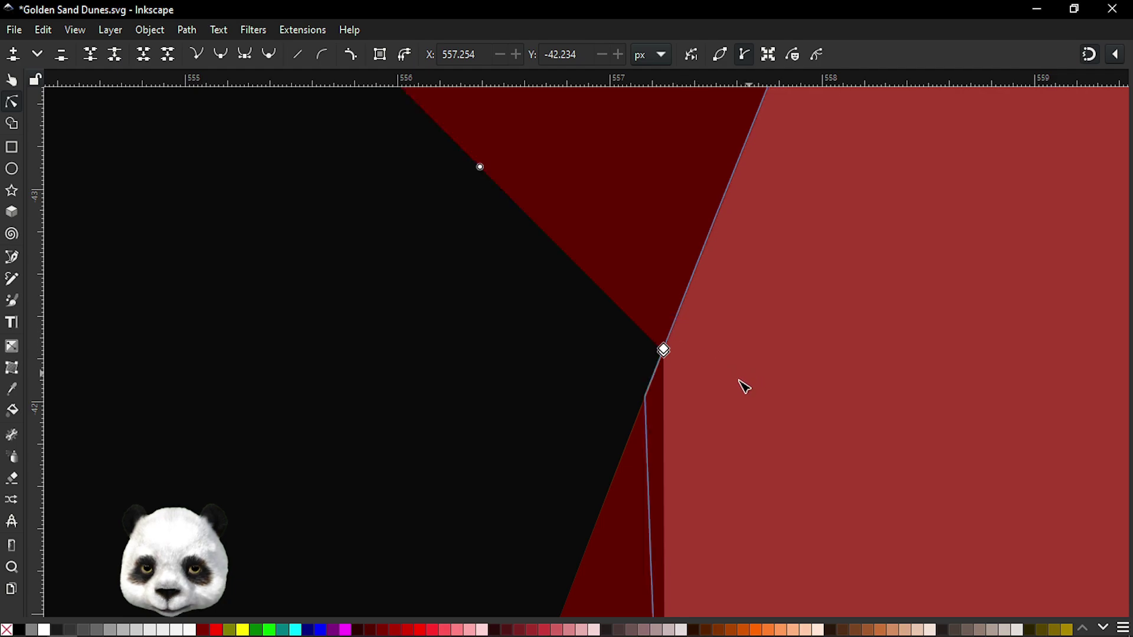
- Dismiss the Inkscape crash reports and reopen the 13:02 Golden Sand Dunes.svg backup
scroll(676, 400, down, 4)
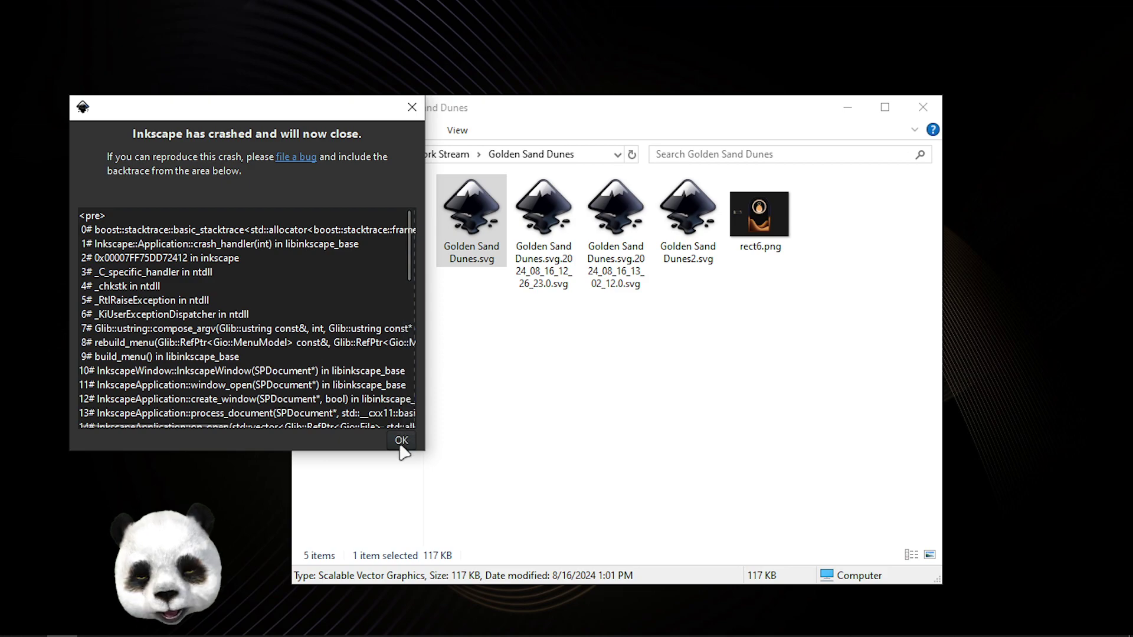
click(401, 442)
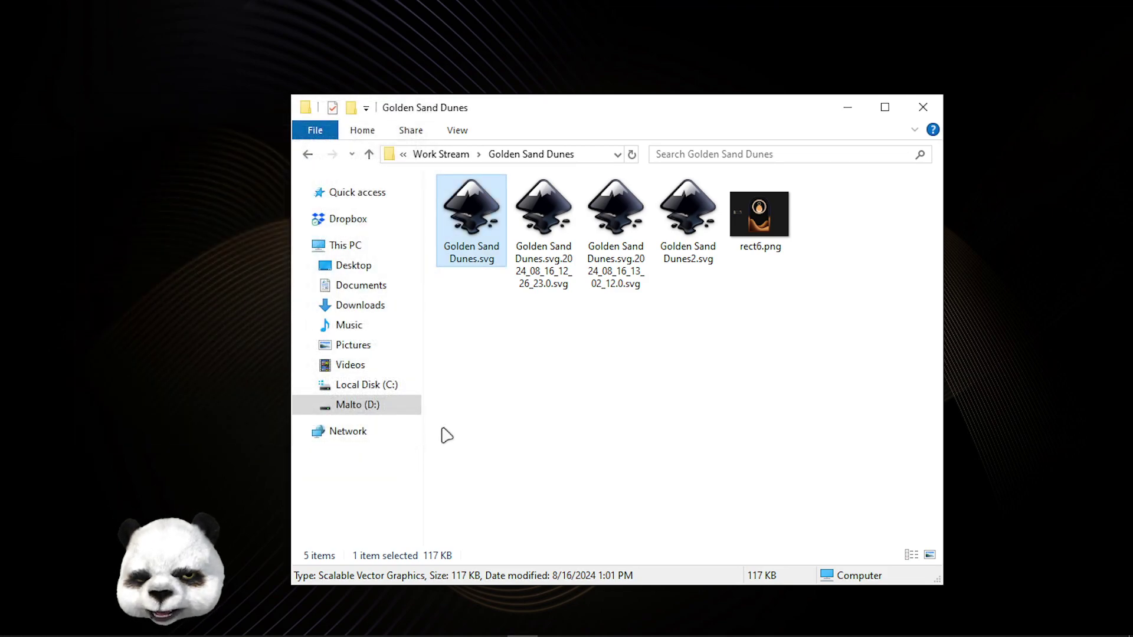
click(558, 208)
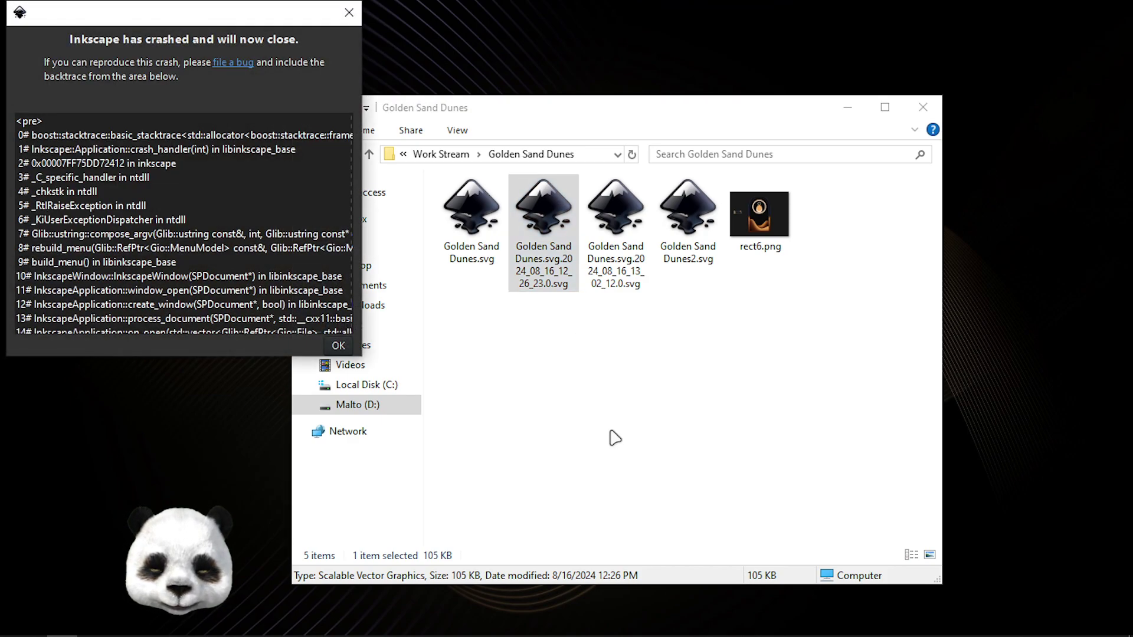
click(338, 347)
click(617, 203)
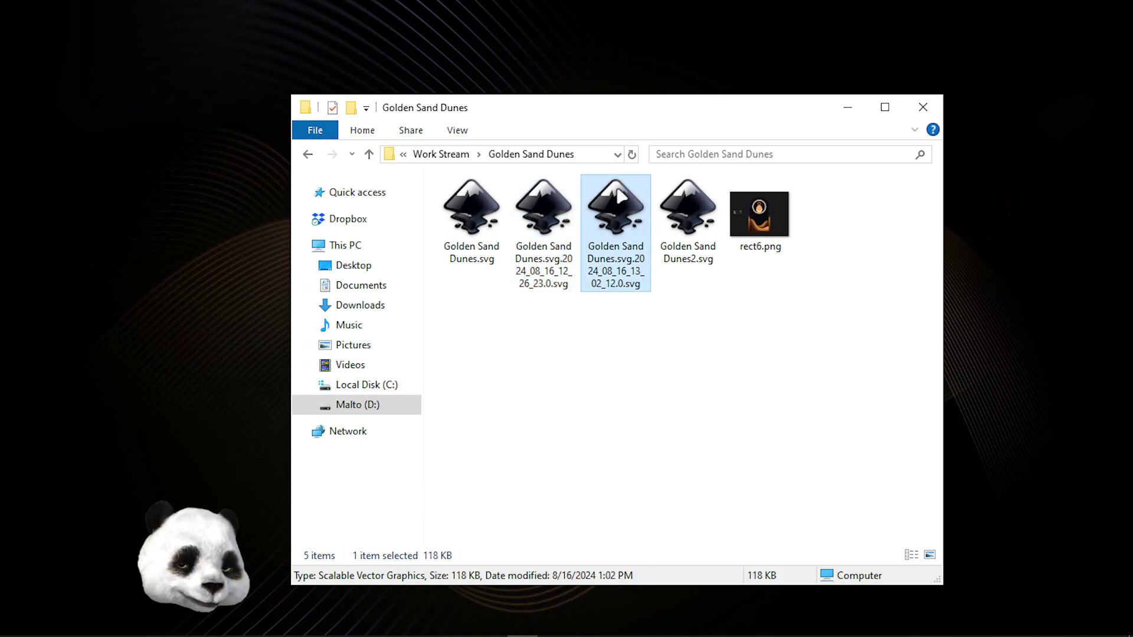
double_click(619, 197)
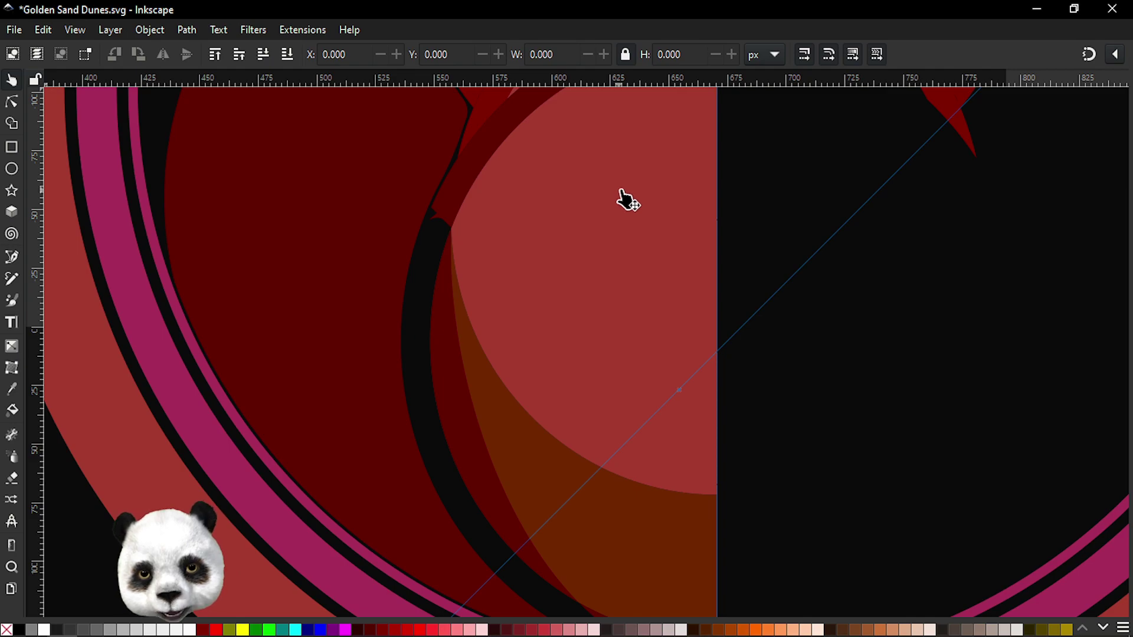
- Select the black arc path in the Node tool and save the reopened drawing
key(n)
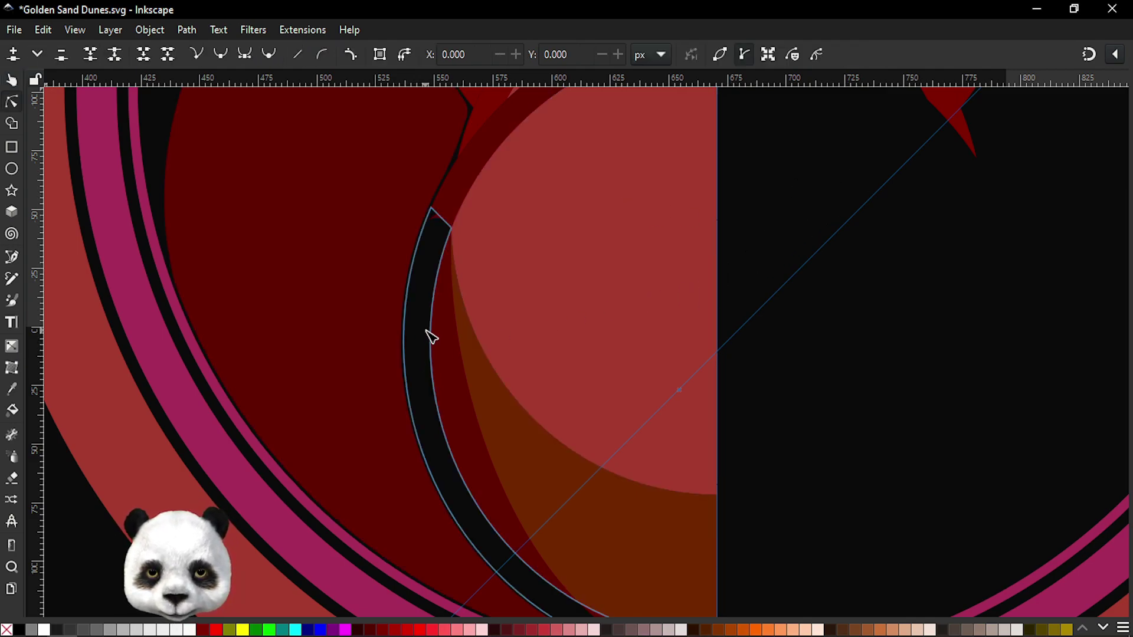
click(426, 338)
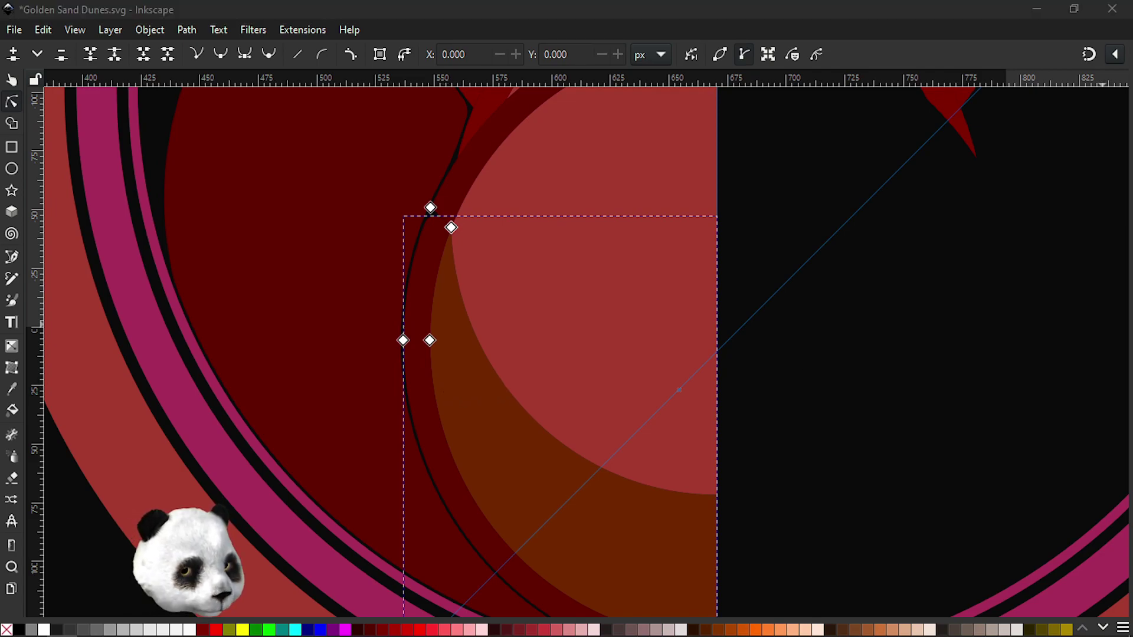
ctrl+scroll(397, 235, up, 3)
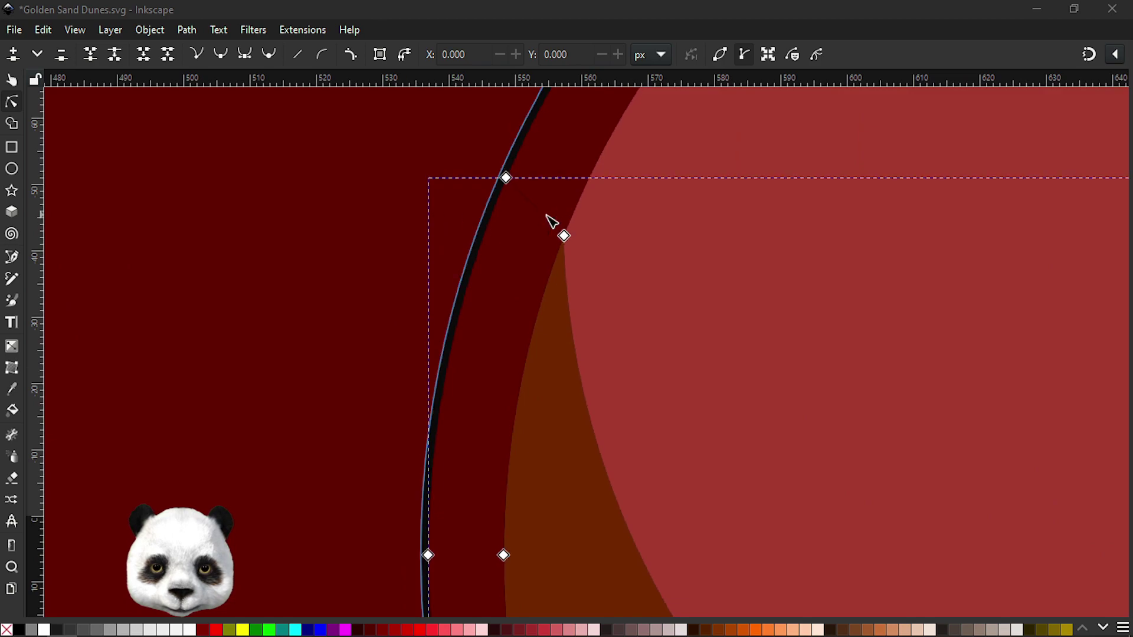
key(ctrl+s)
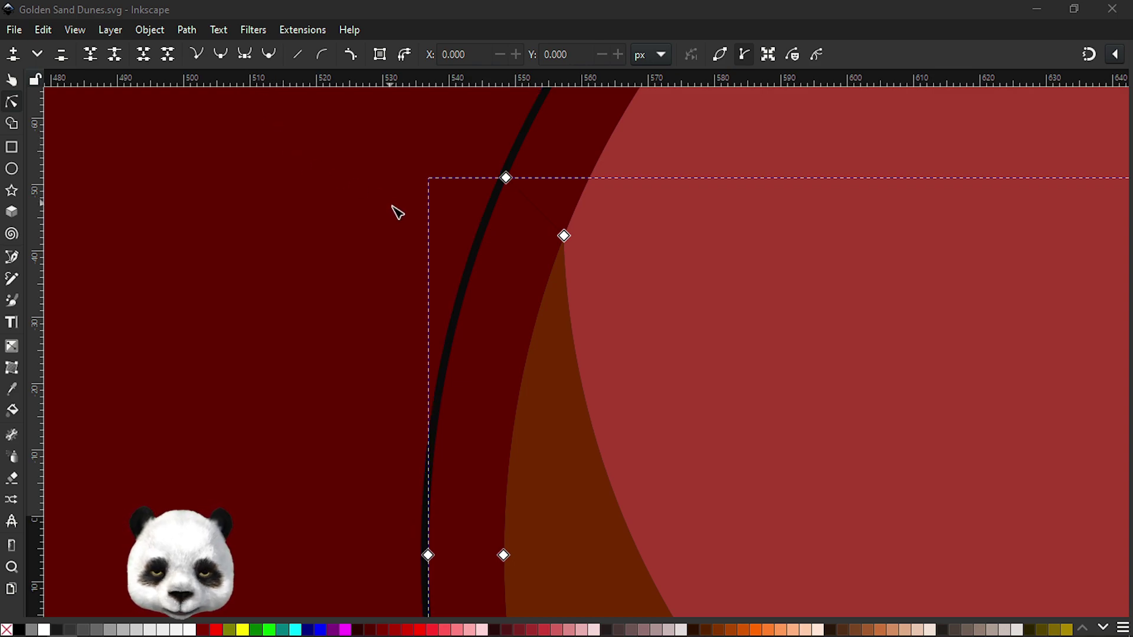
- Fill the wedge between the black arc and light red circle with brighter dark red
ctrl+scroll(458, 254, down, 3)
ctrl+scroll(443, 210, up, 2)
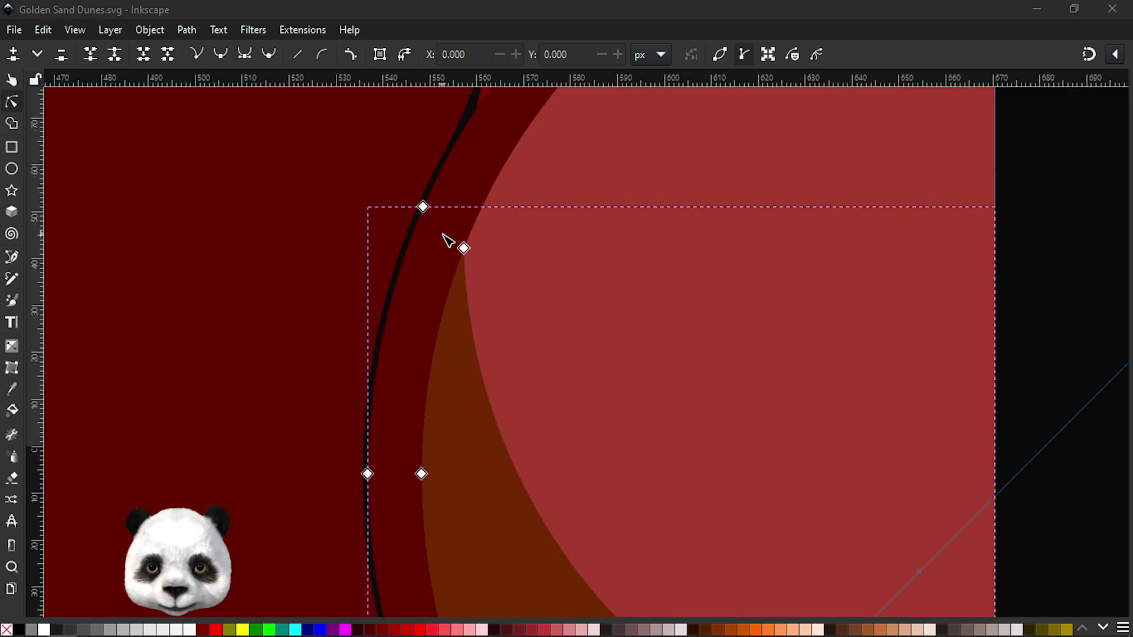
click(203, 630)
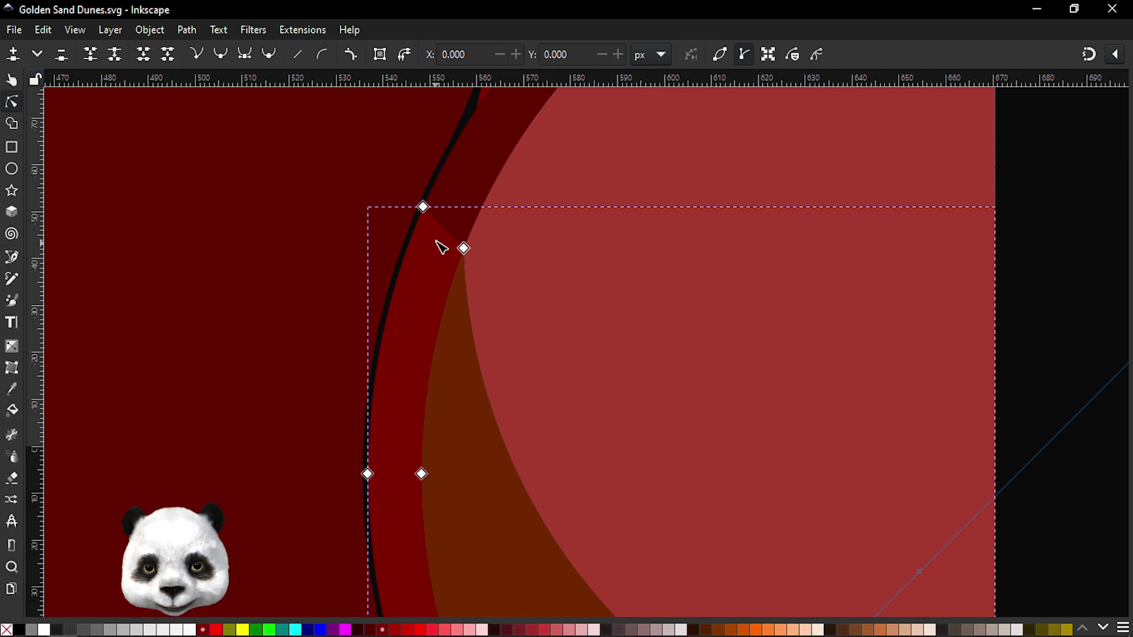
ctrl+scroll(442, 247, up, 3)
ctrl+scroll(496, 270, up, 1)
ctrl+scroll(496, 270, down, 1)
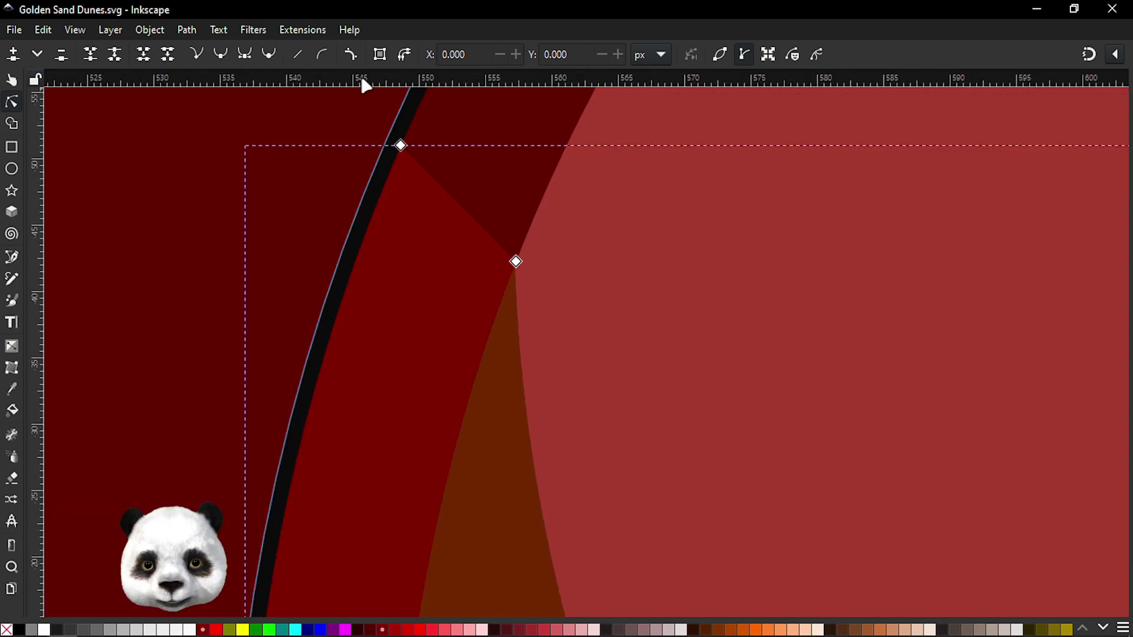
- Insert a midway node between the wedge's corner nodes, trying and undoing a corner move
click(351, 55)
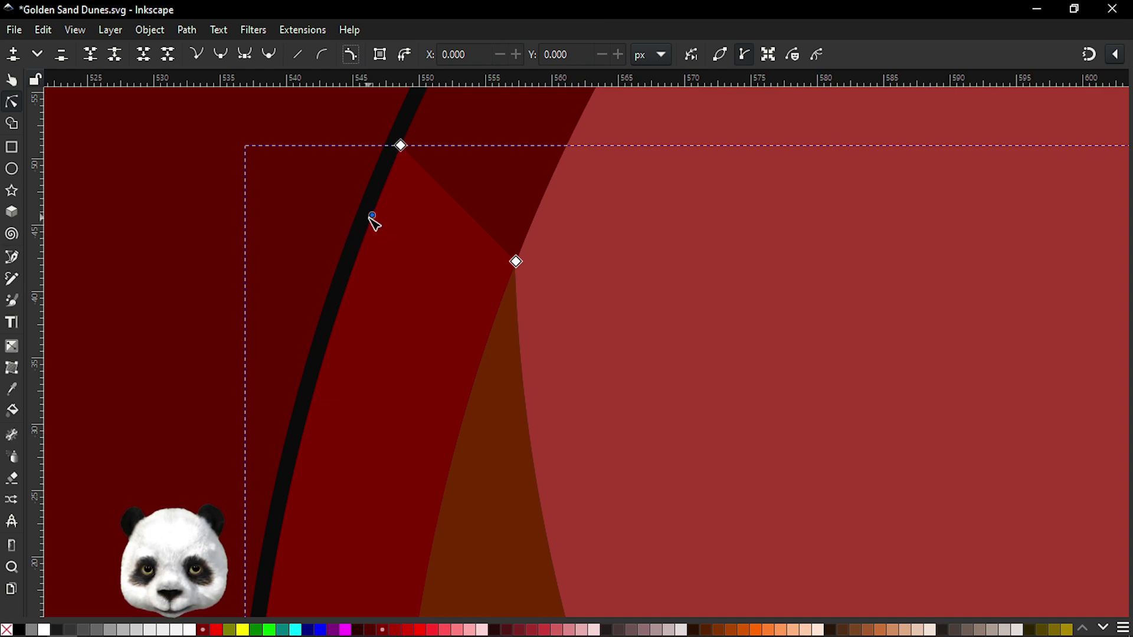
click(352, 57)
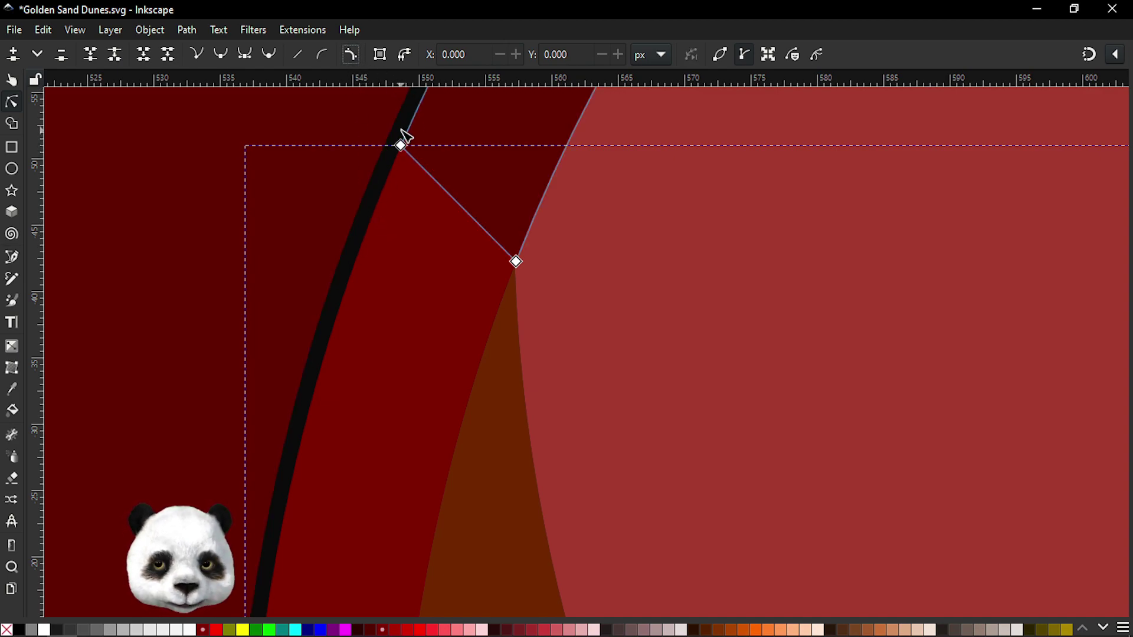
drag(390, 123, 566, 331)
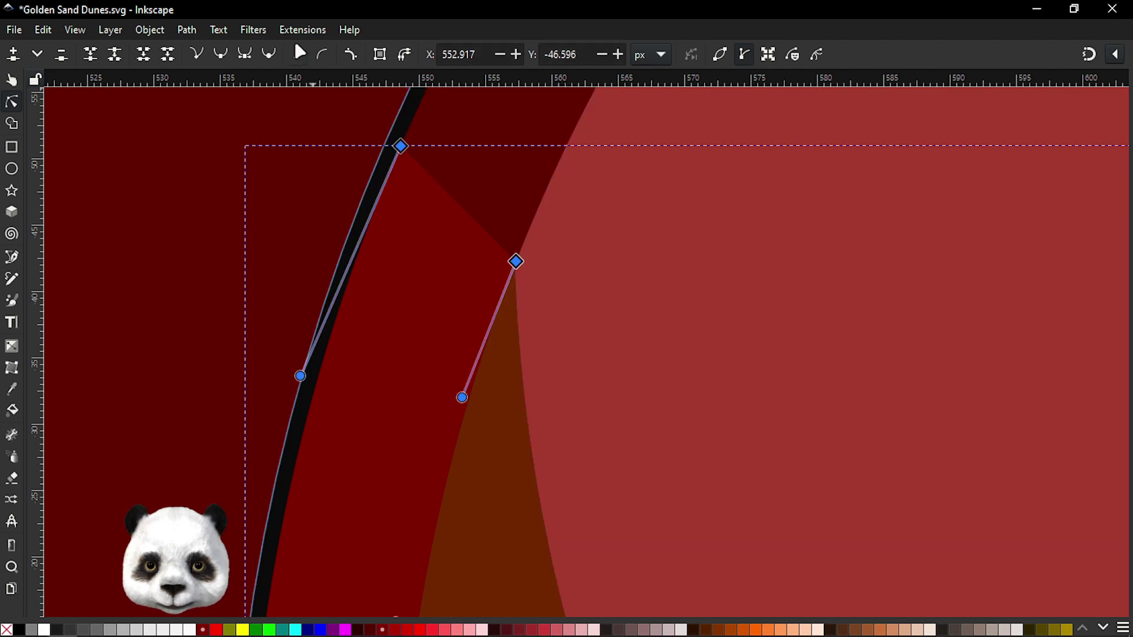
click(350, 54)
scroll(488, 267, up, 3)
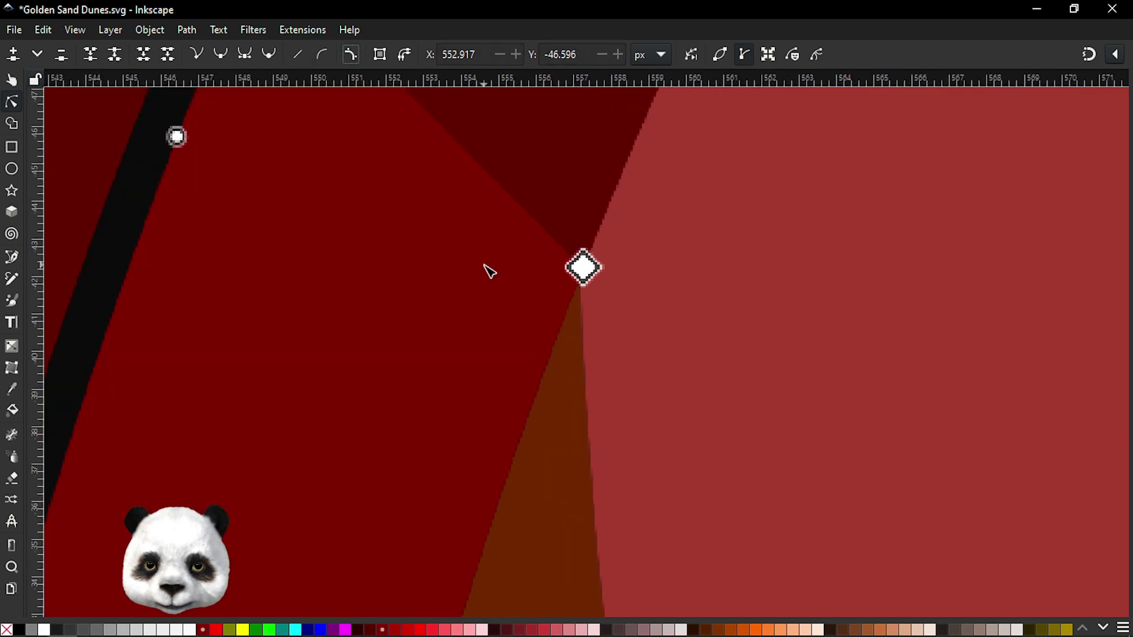
scroll(612, 271, up, 2)
click(662, 277)
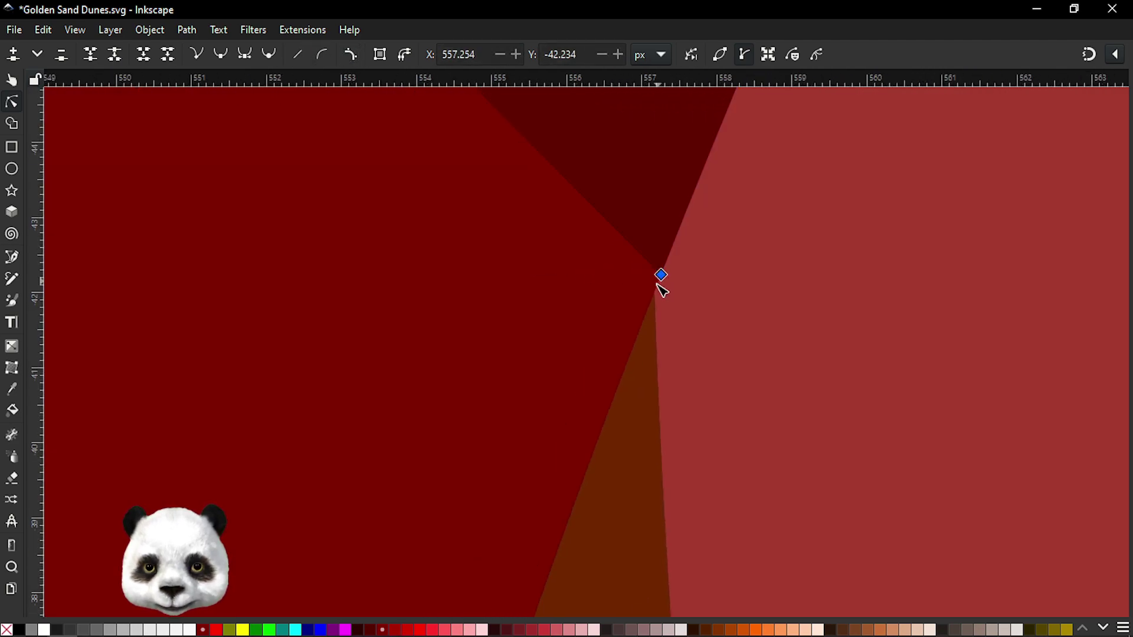
drag(662, 278, 630, 309)
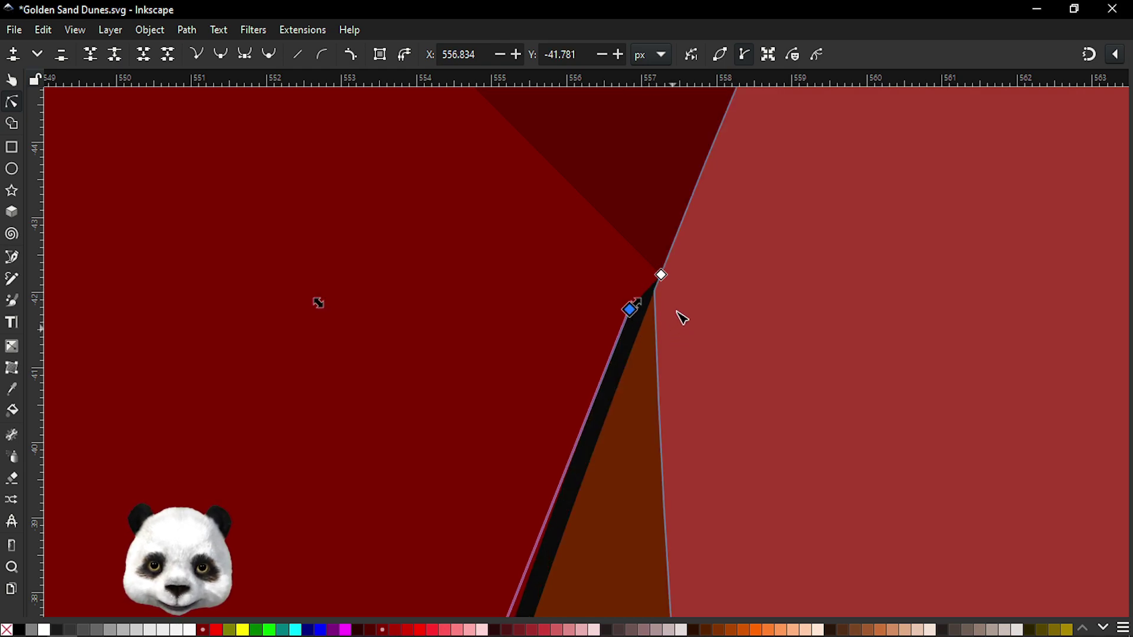
key(ctrl+z)
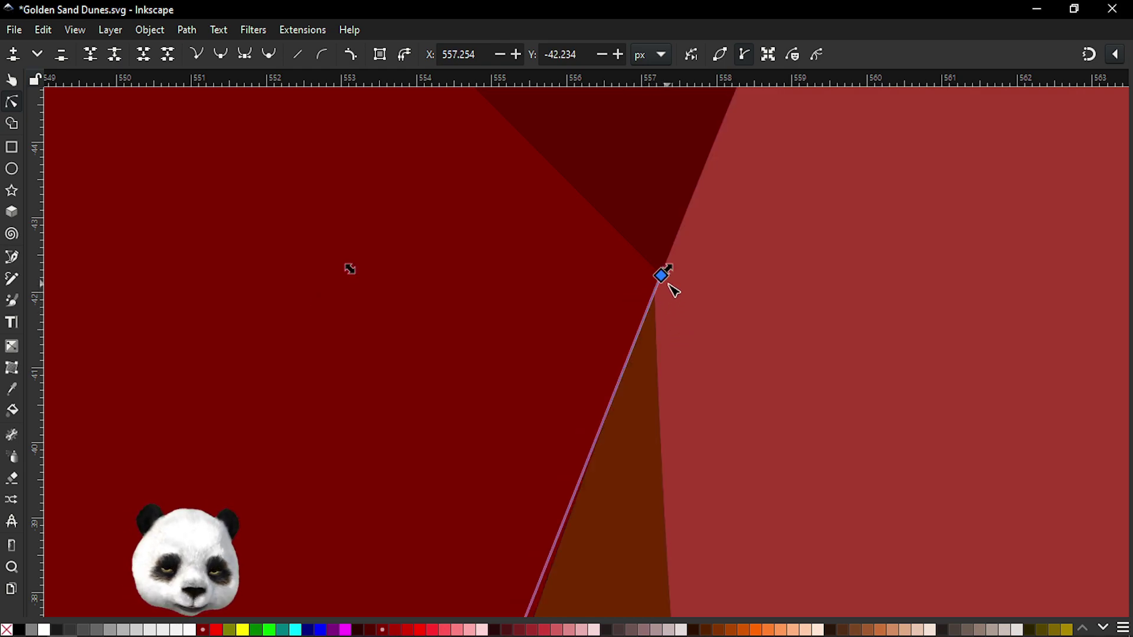
- Round the wedge's straight lower edge into a smooth curve and save
click(665, 266)
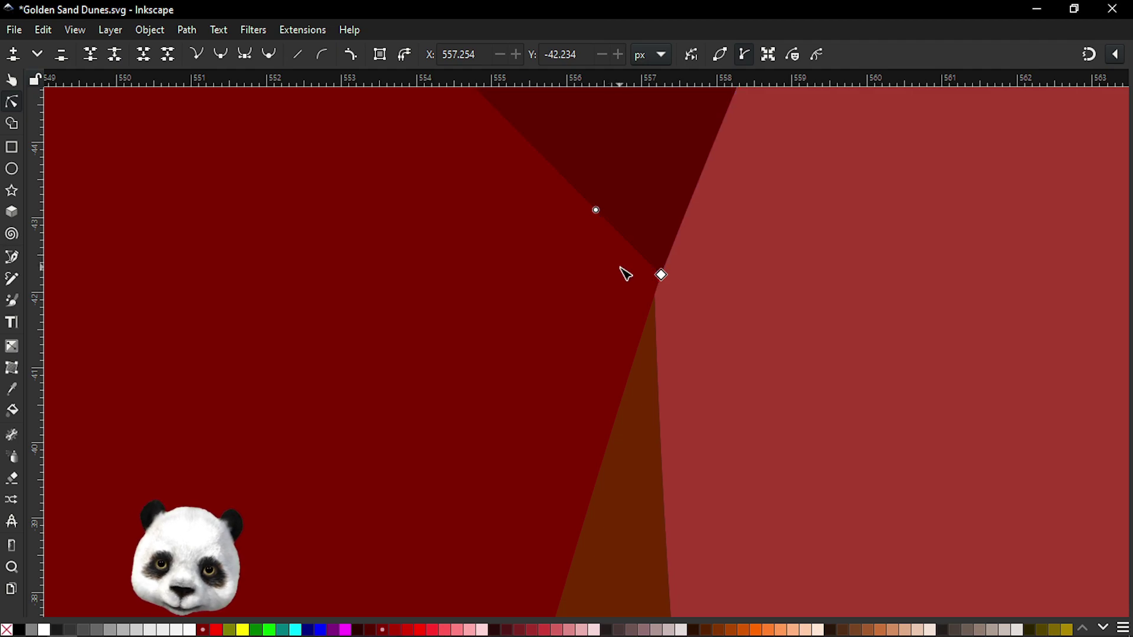
scroll(614, 277, down, 3)
mouse_move(602, 298)
mouse_down()
mouse_move(673, 501)
mouse_move(588, 436)
mouse_up()
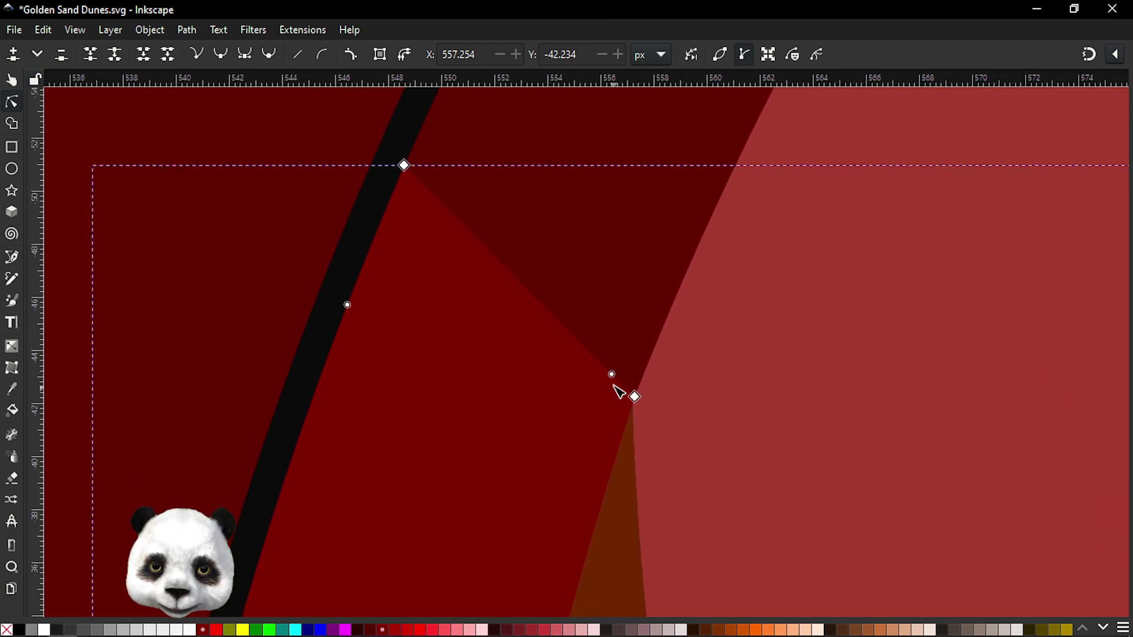
drag(615, 377, 590, 352)
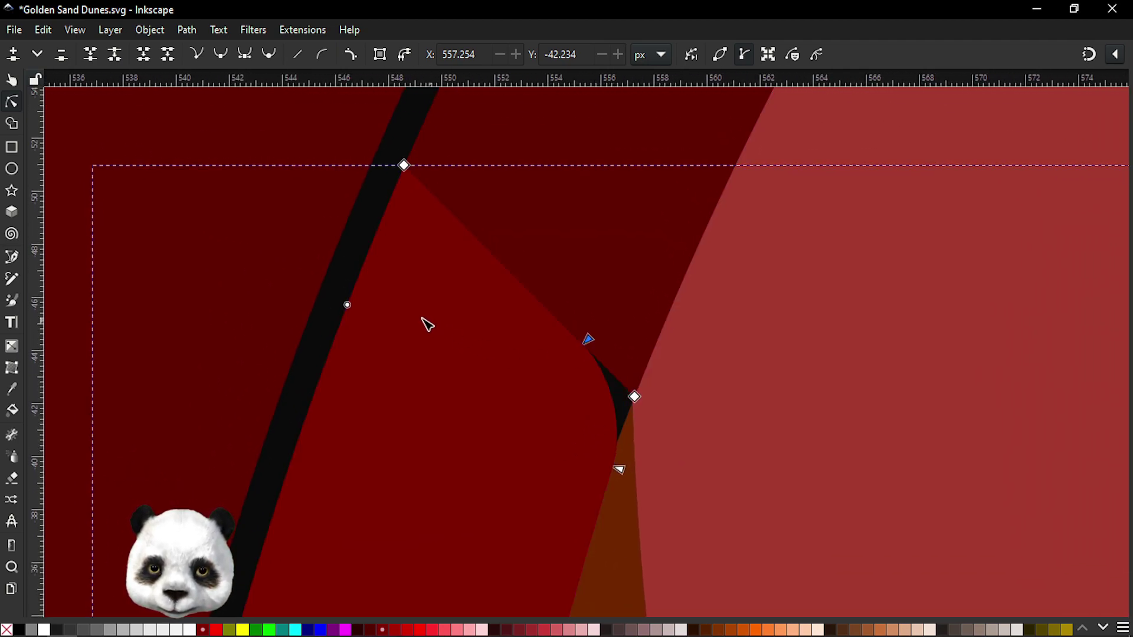
drag(345, 311, 337, 362)
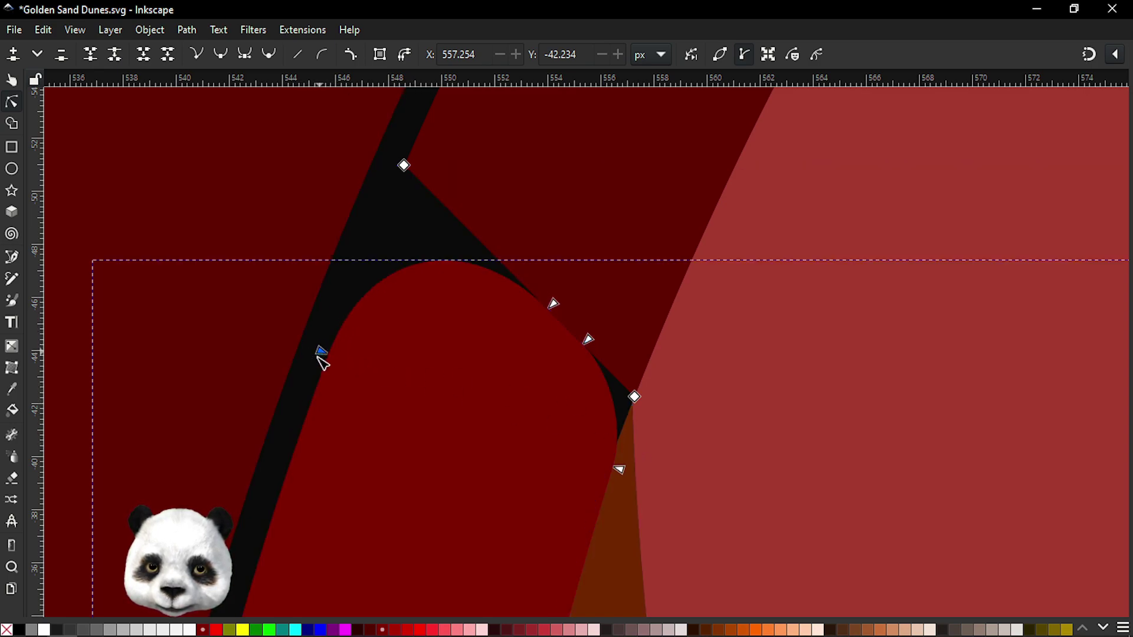
drag(319, 356, 314, 371)
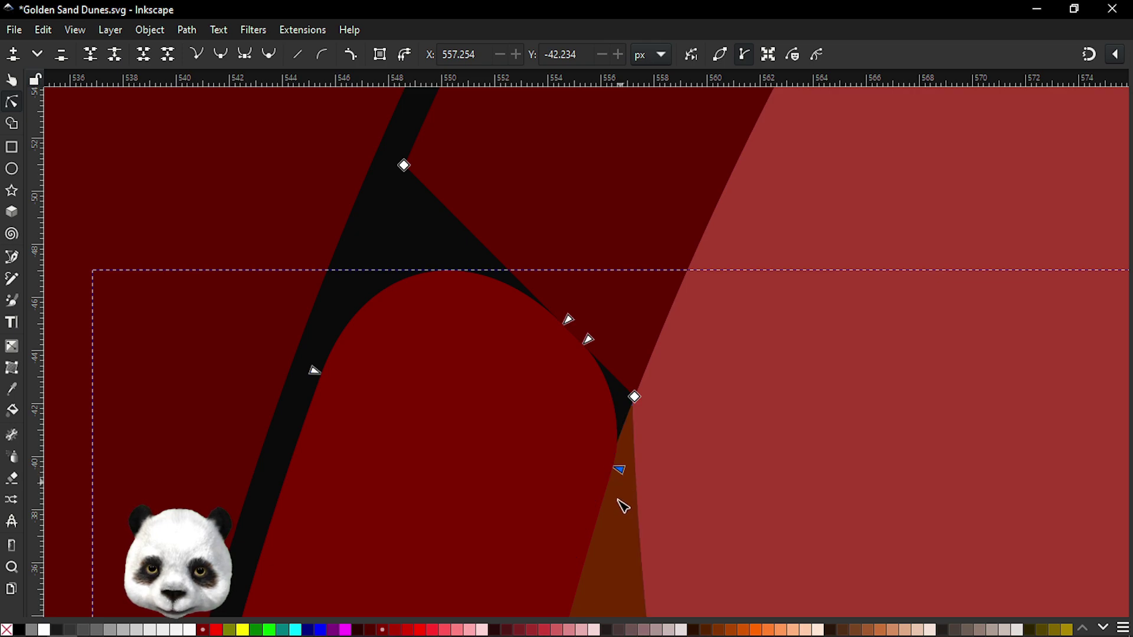
drag(617, 499, 607, 507)
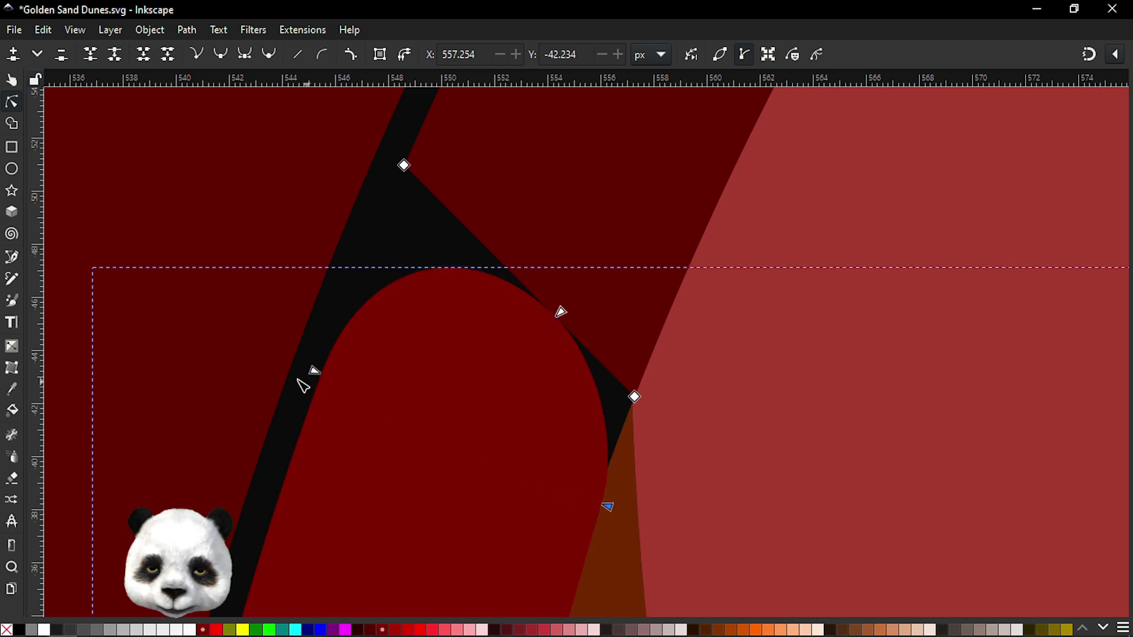
click(517, 183)
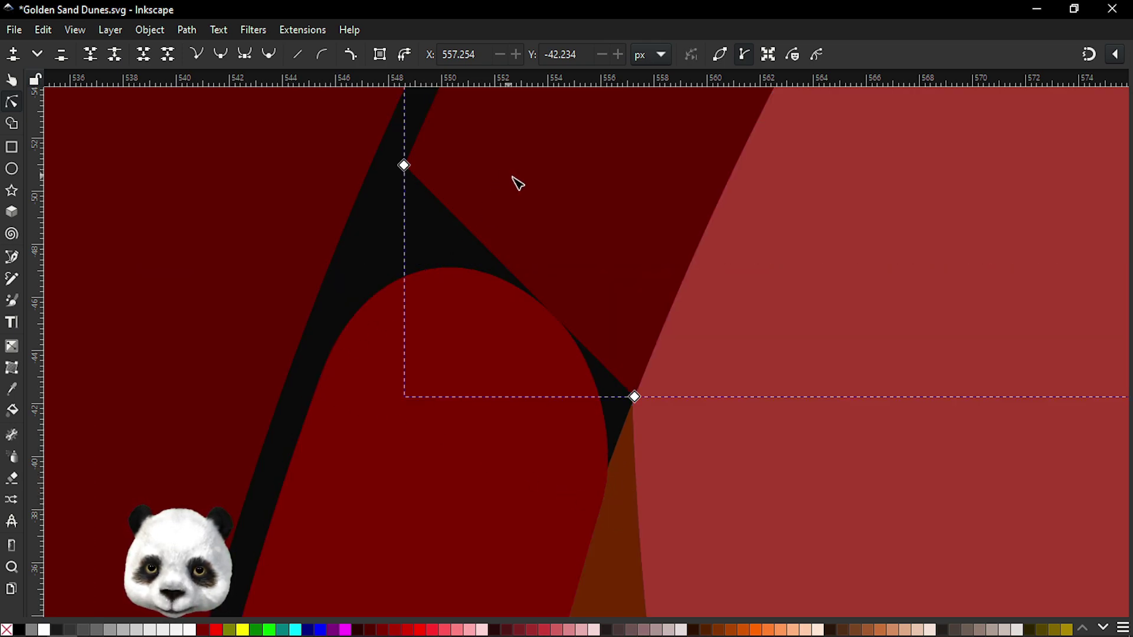
drag(517, 184, 455, 291)
key(ctrl+s)
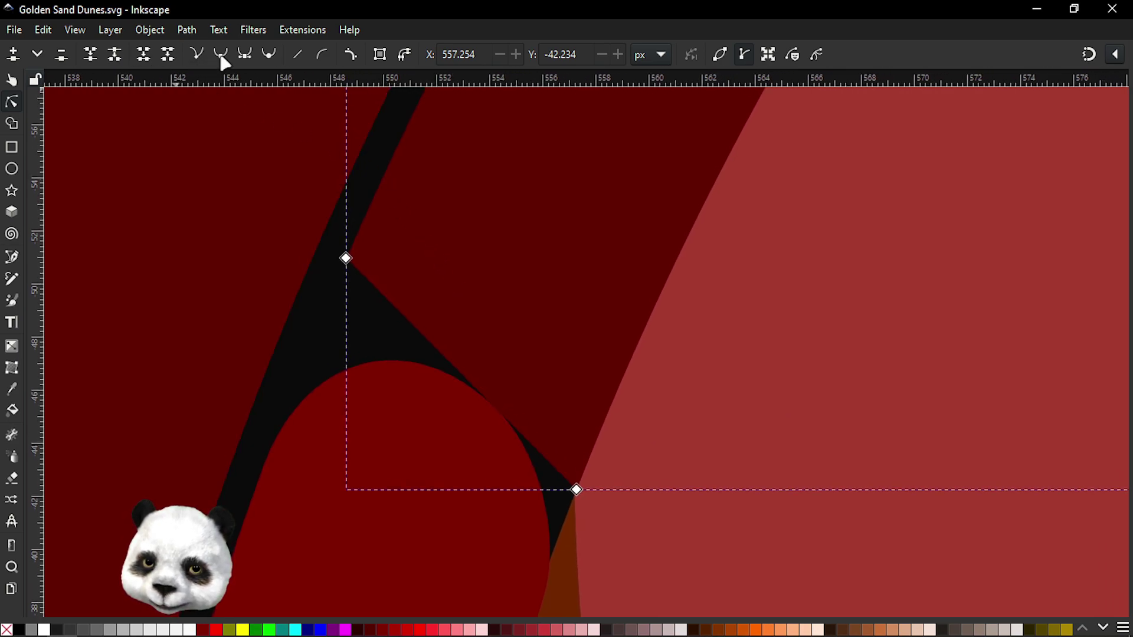
- Curve and widen the upper dark red shape's sharp corner into a smooth rounded tip
drag(337, 246, 686, 516)
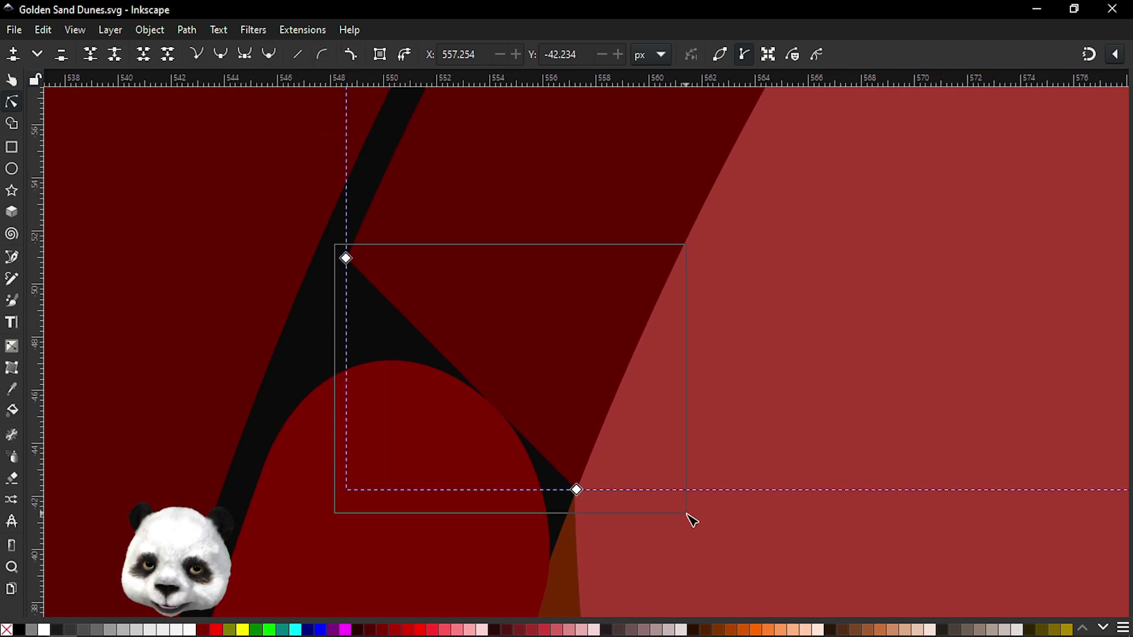
click(352, 57)
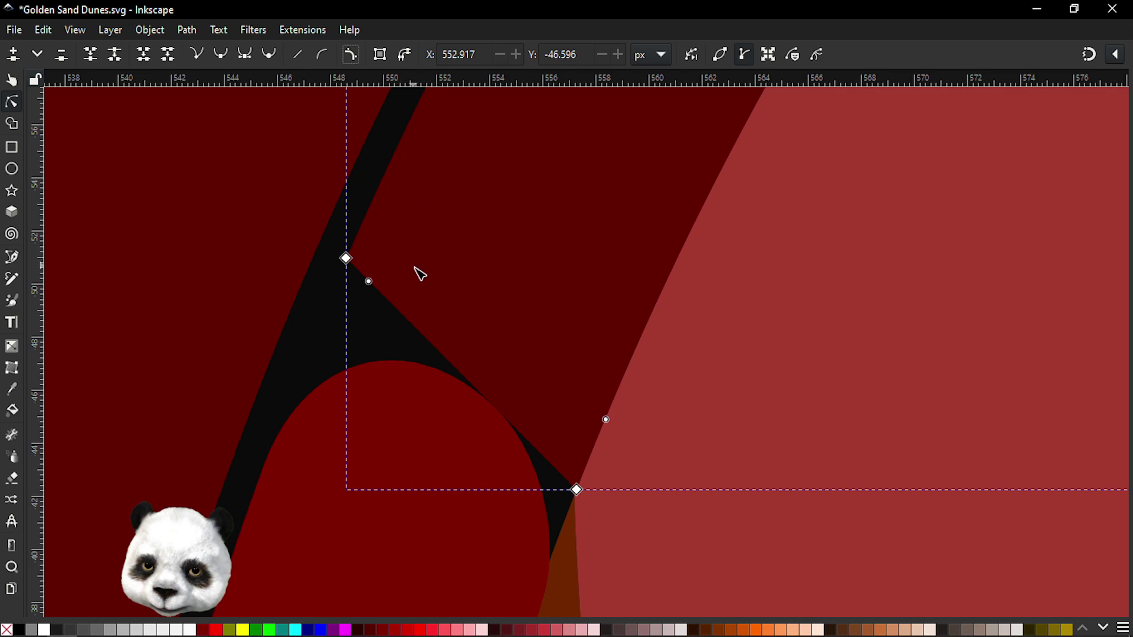
drag(369, 283, 388, 311)
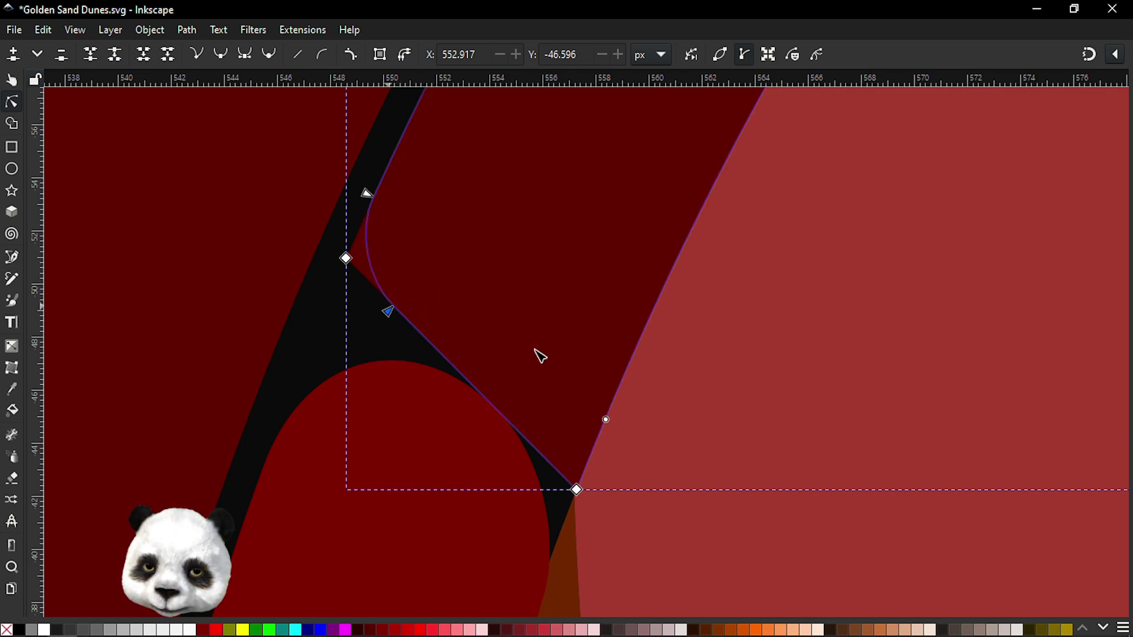
drag(606, 420, 714, 270)
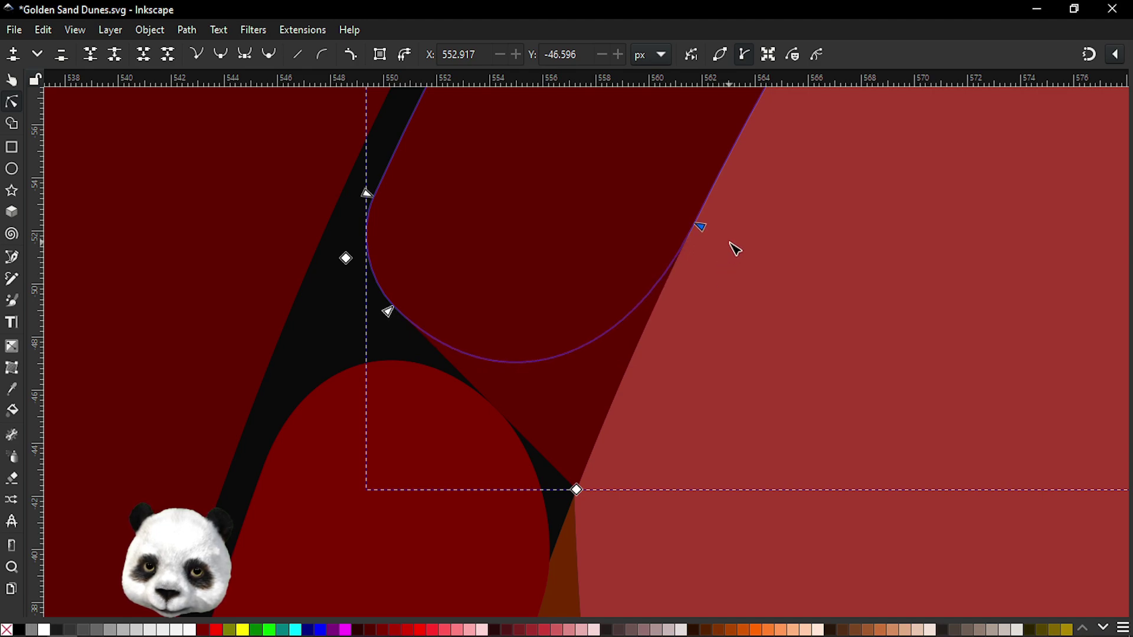
drag(718, 276, 735, 248)
drag(367, 198, 368, 193)
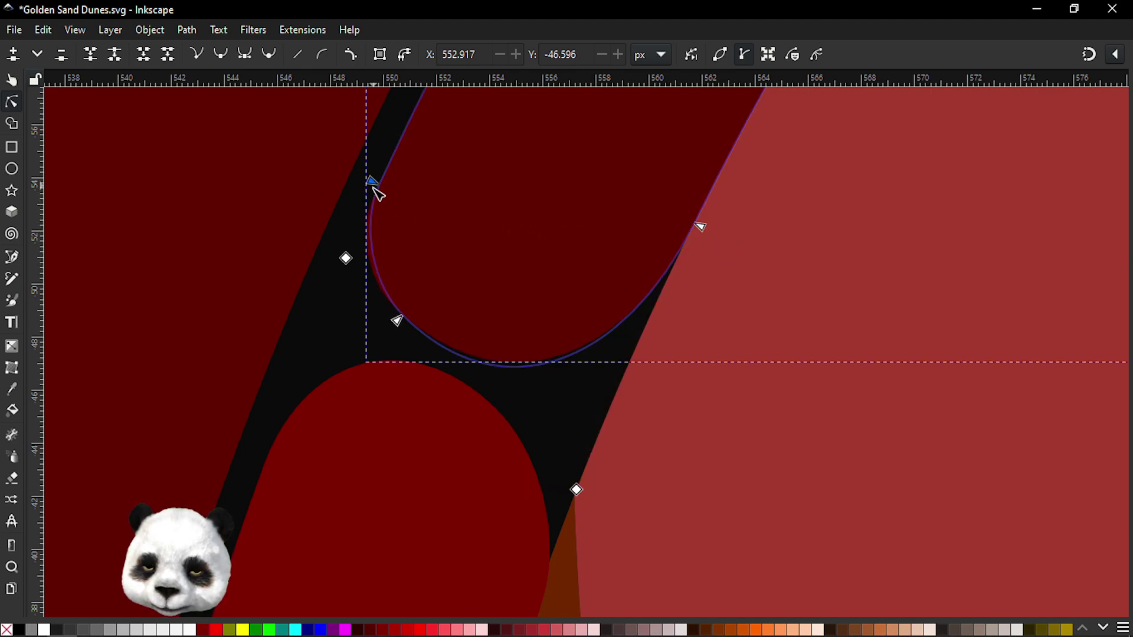
scroll(413, 248, down, 3)
scroll(428, 230, up, 2)
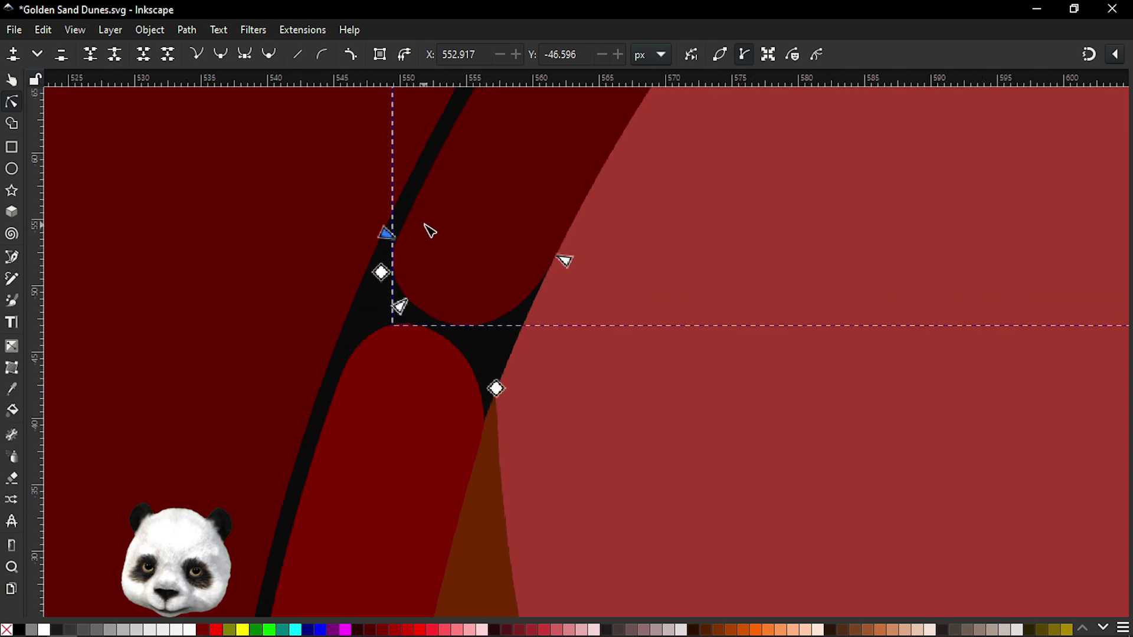
scroll(384, 295, up, 2)
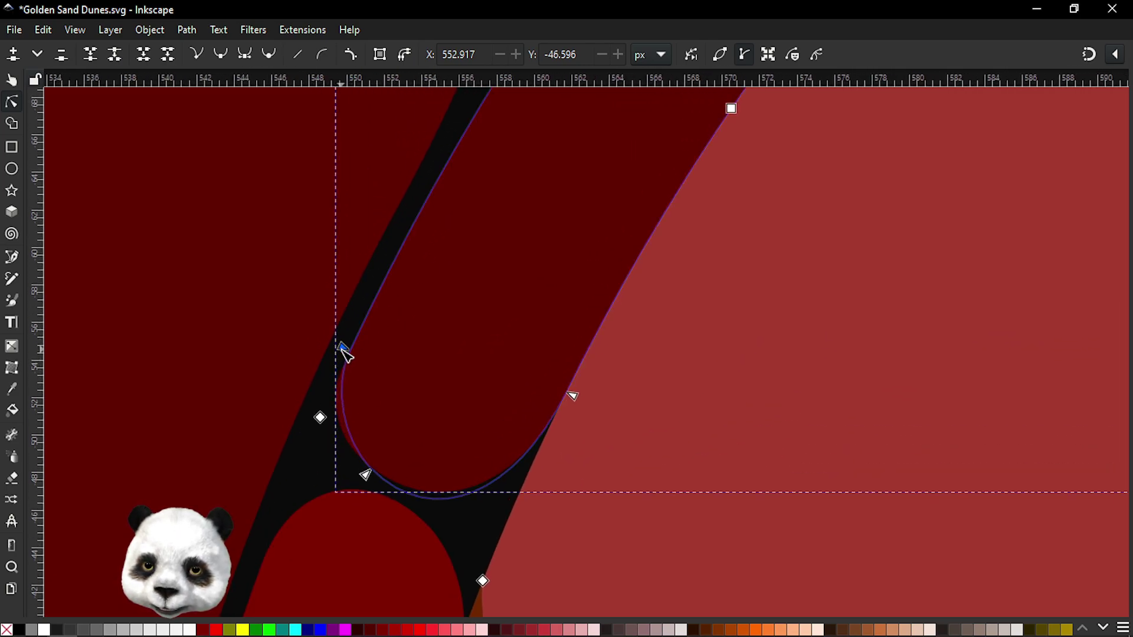
drag(335, 367, 340, 355)
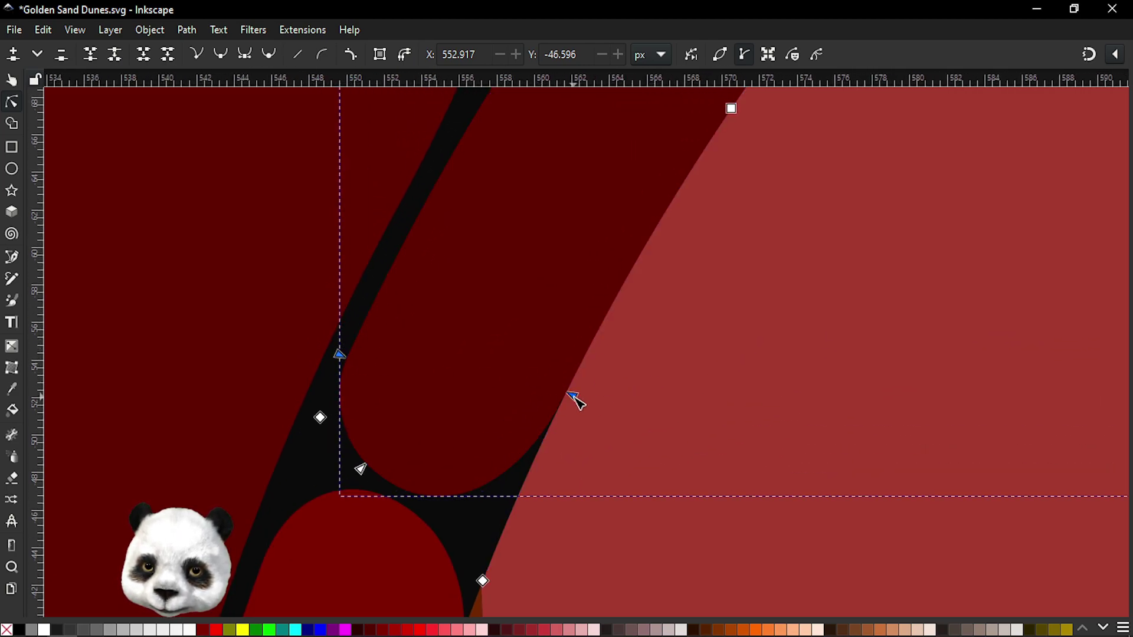
drag(574, 396, 590, 378)
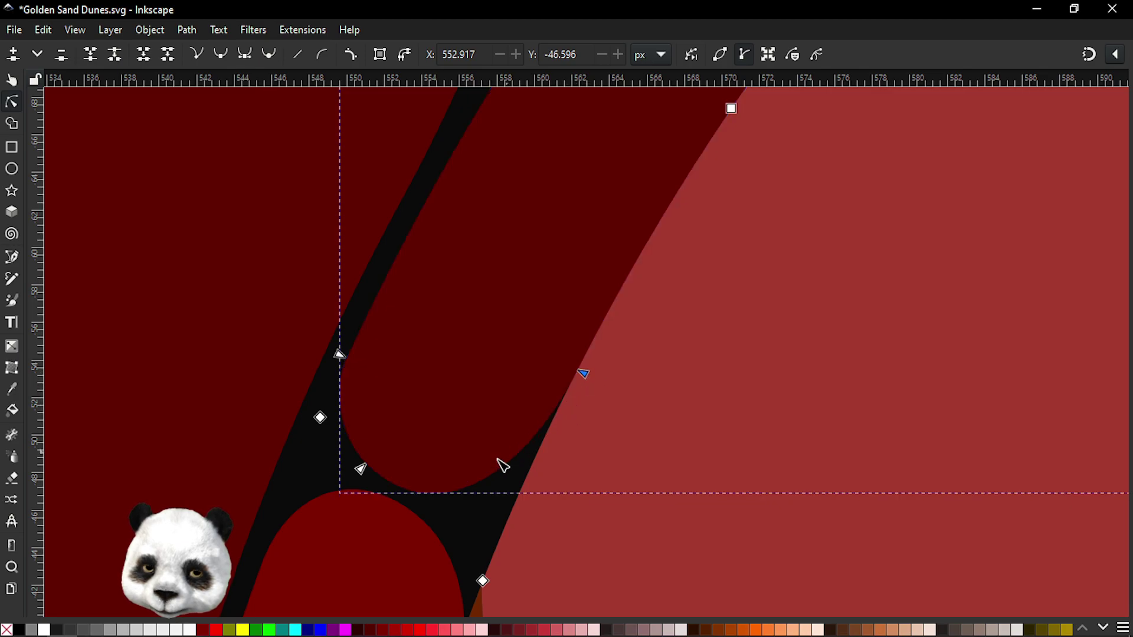
scroll(503, 466, down, 4)
scroll(503, 466, left, 2)
scroll(543, 366, down, 2)
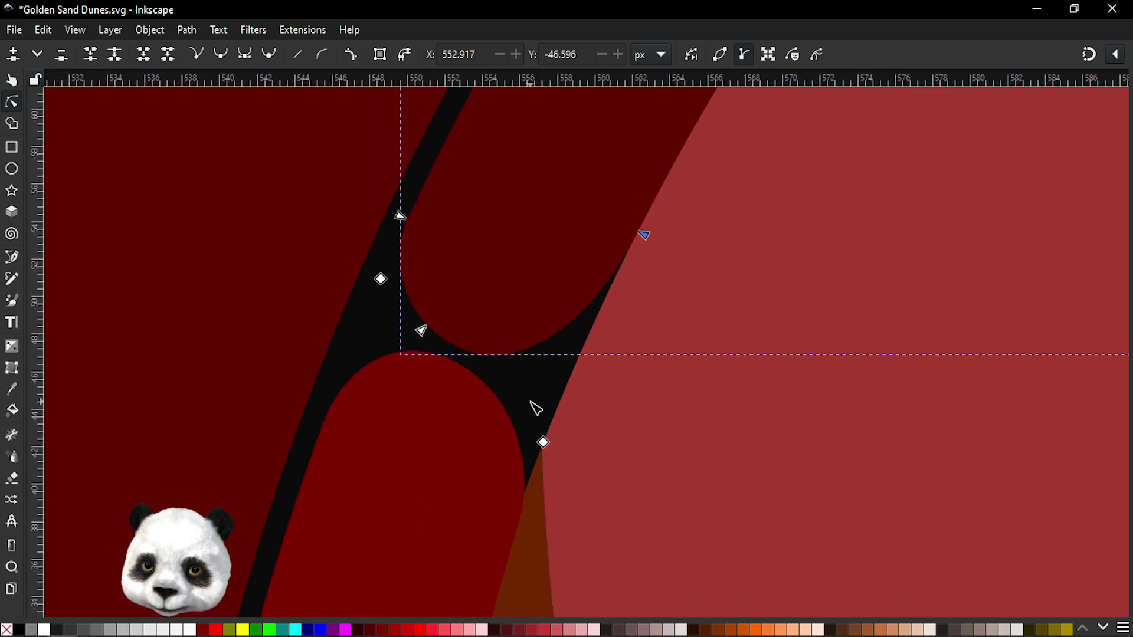
scroll(590, 396, down, 3)
scroll(658, 407, down, 6)
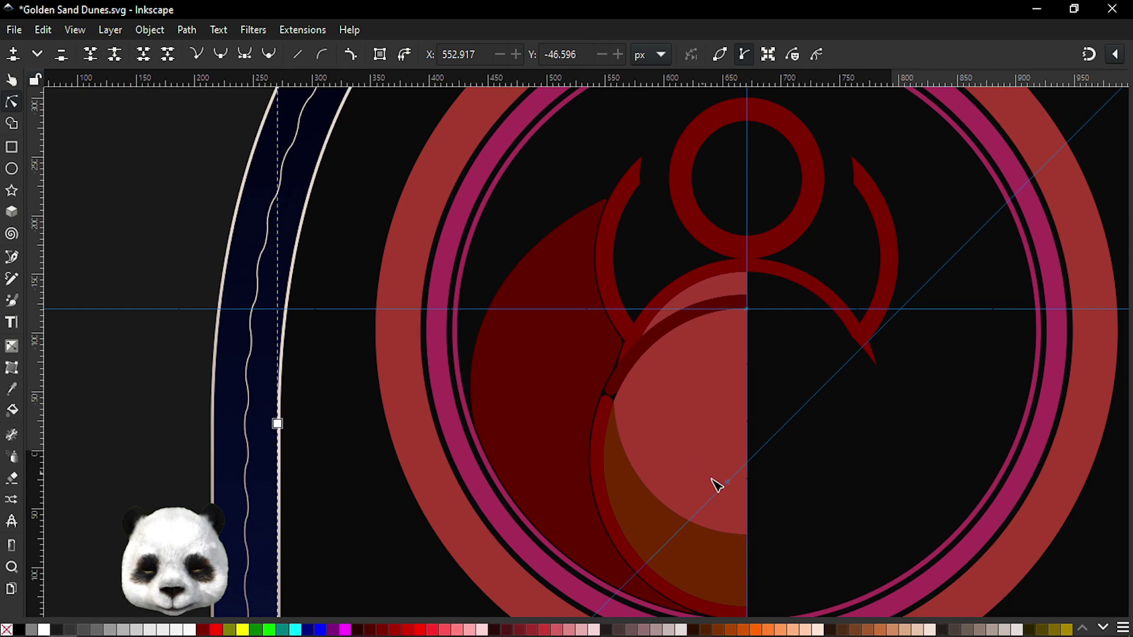
scroll(639, 431, up, 1)
scroll(627, 417, up, 2)
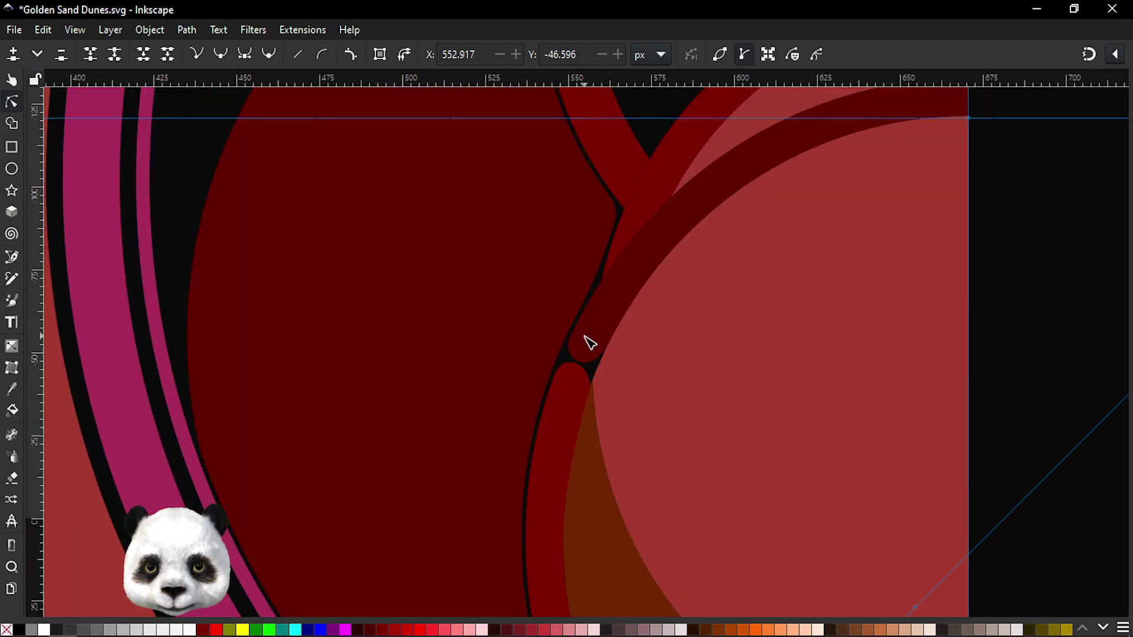
scroll(590, 347, down, 3)
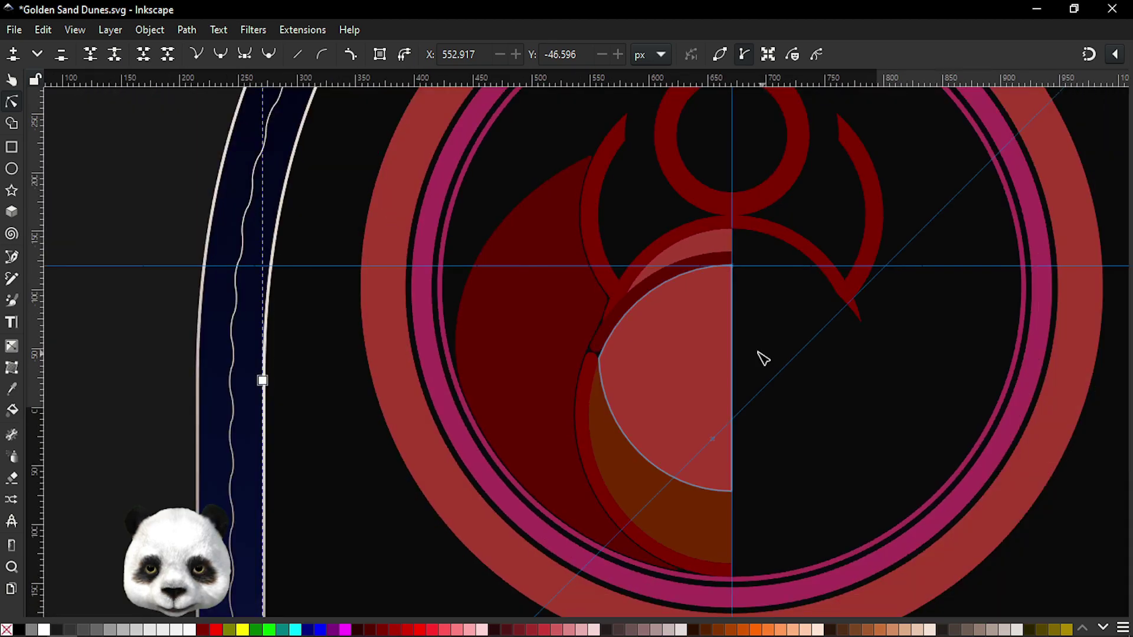
scroll(639, 351, up, 2)
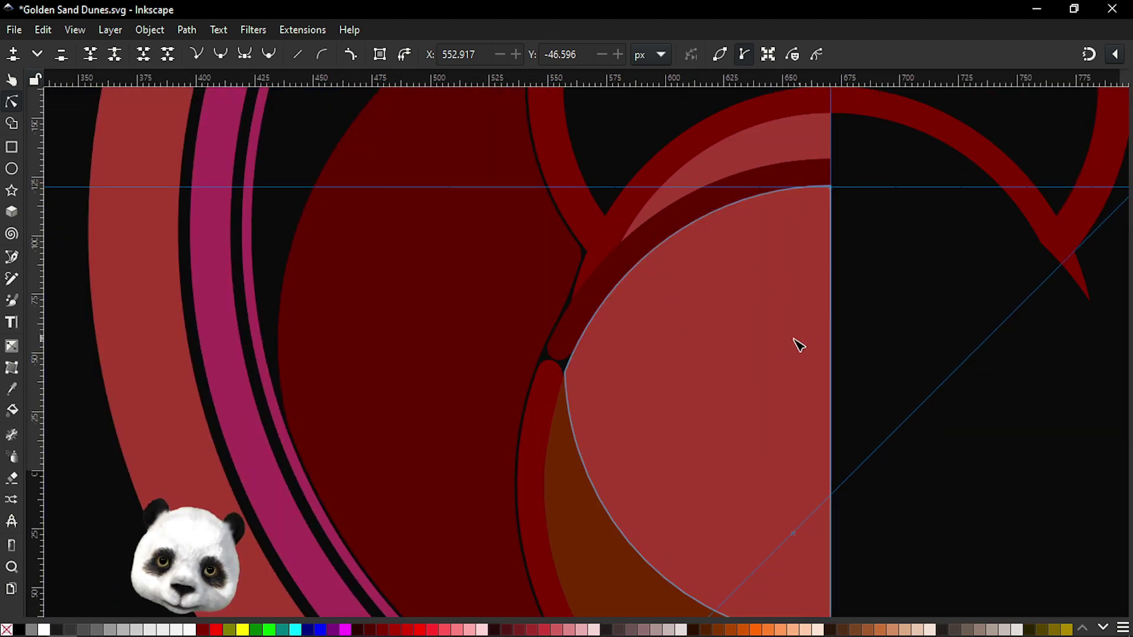
scroll(693, 407, up, 3)
scroll(671, 453, right, 2)
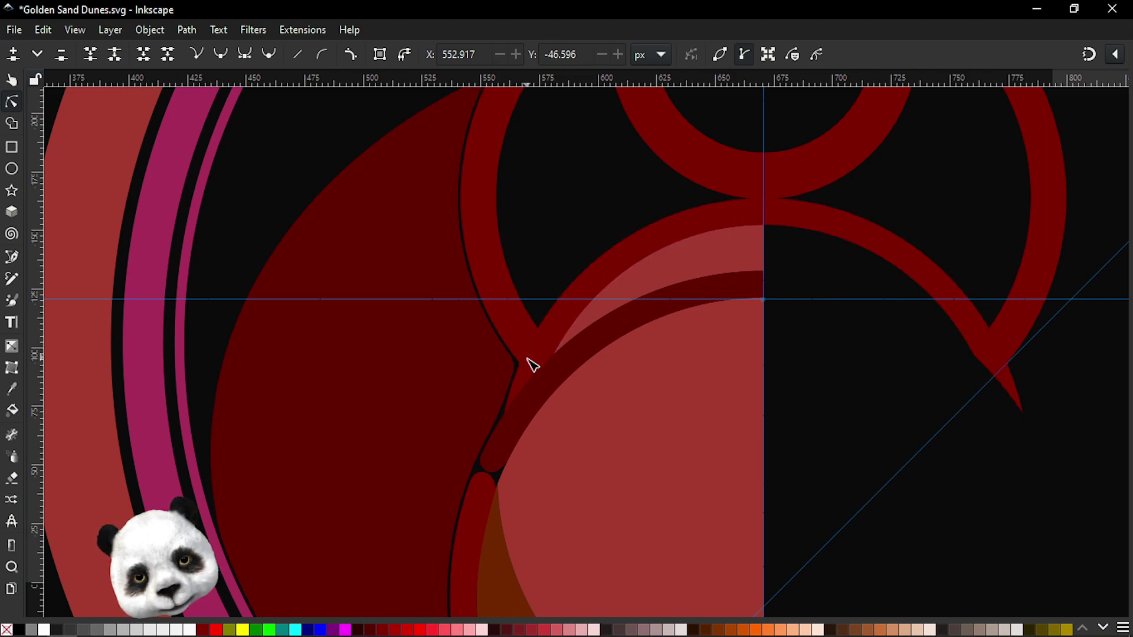
scroll(533, 365, down, 1)
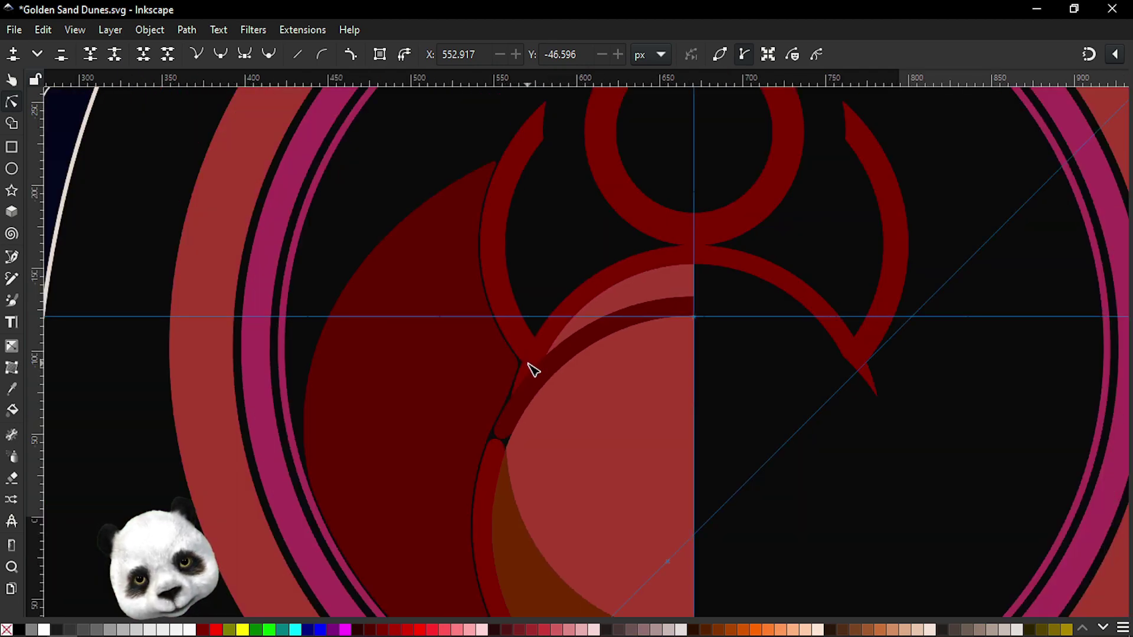
scroll(540, 360, up, 1)
scroll(539, 357, up, 1)
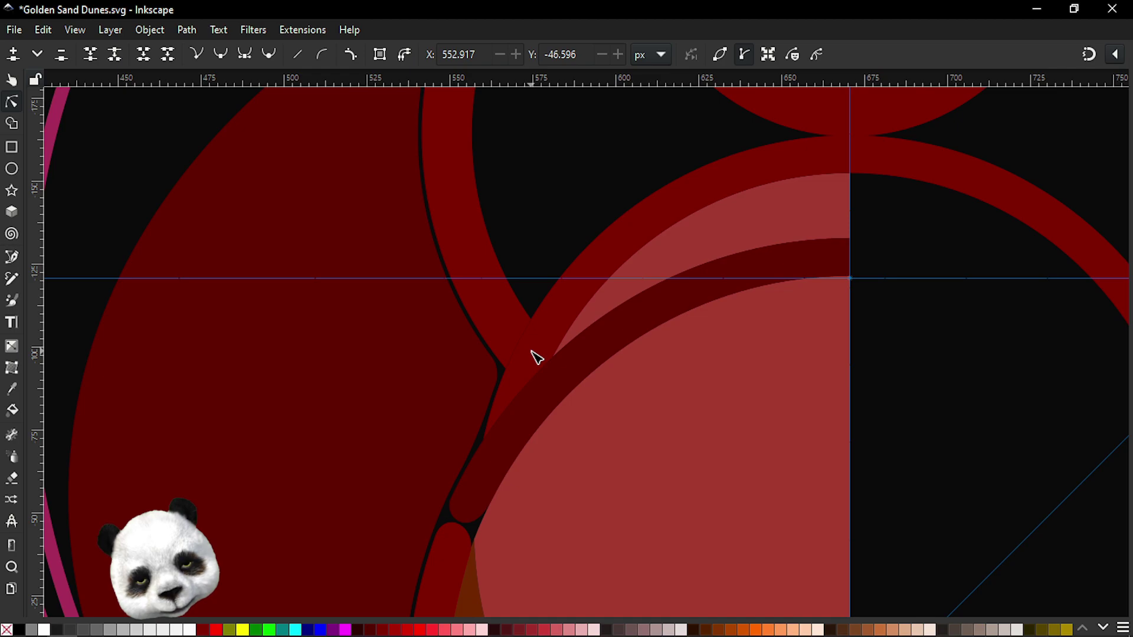
scroll(537, 357, down, 2)
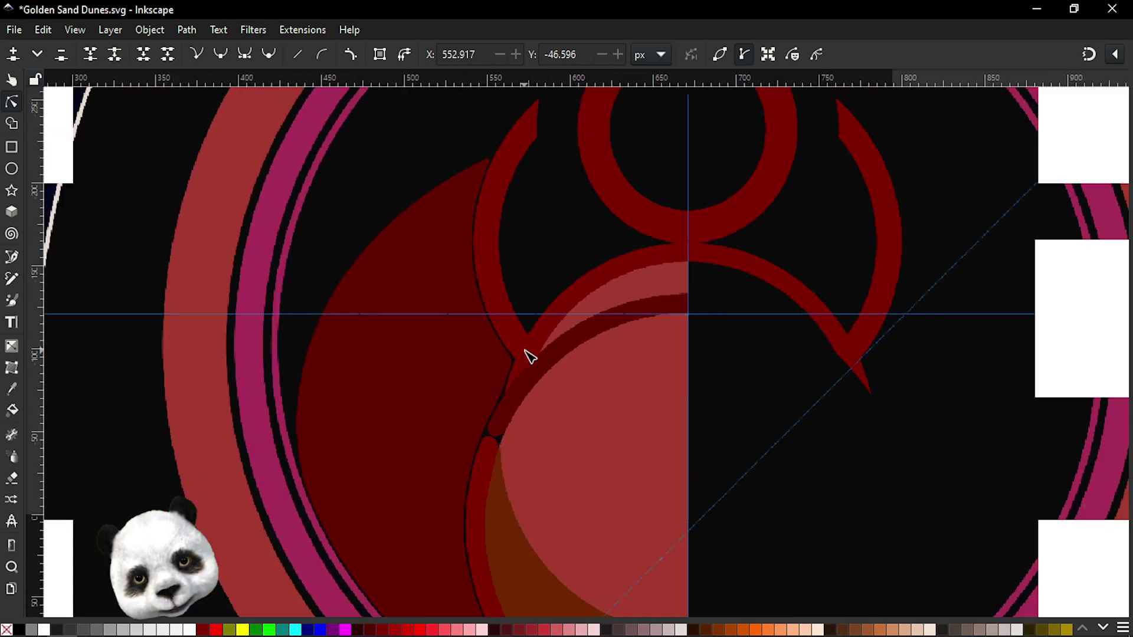
scroll(524, 363, up, 2)
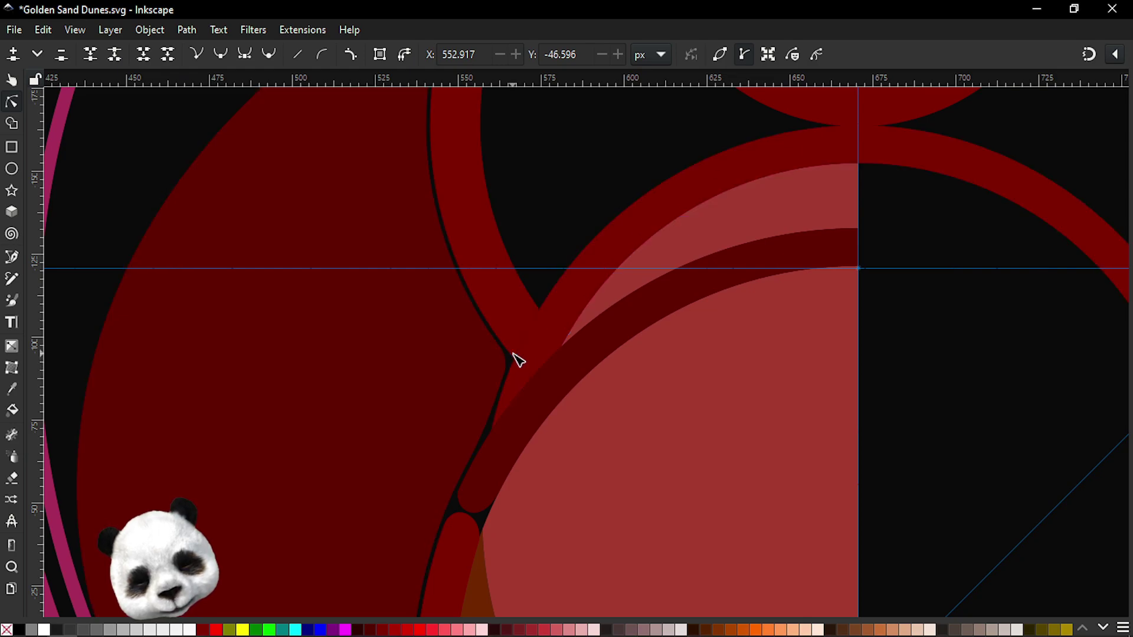
click(551, 342)
scroll(670, 423, down, 1)
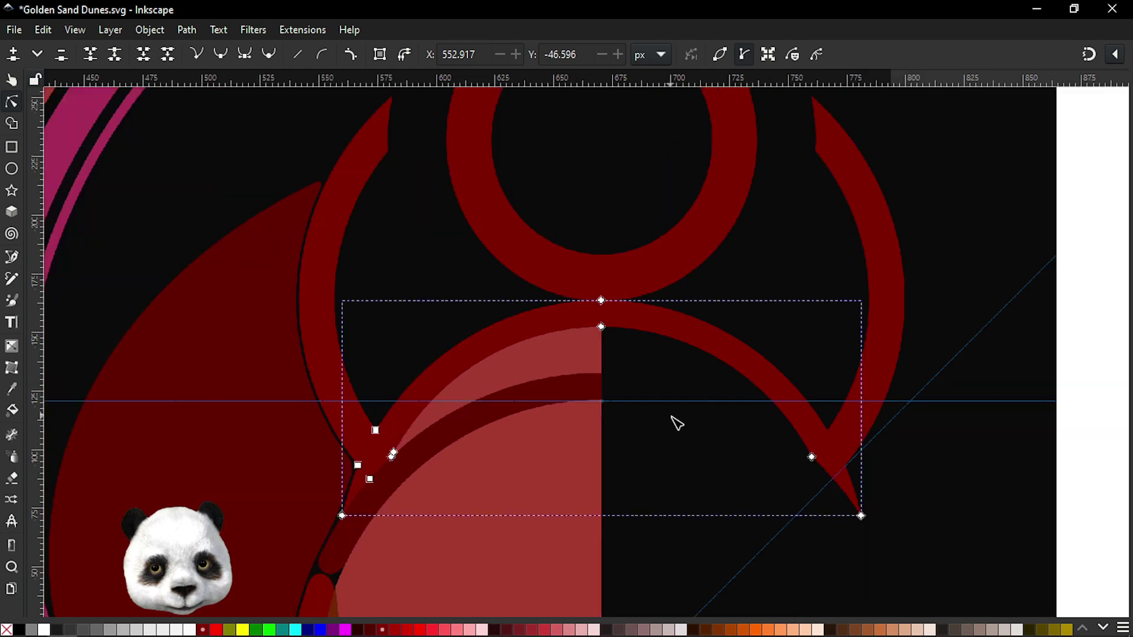
- Delete the right-hand red arc
click(719, 456)
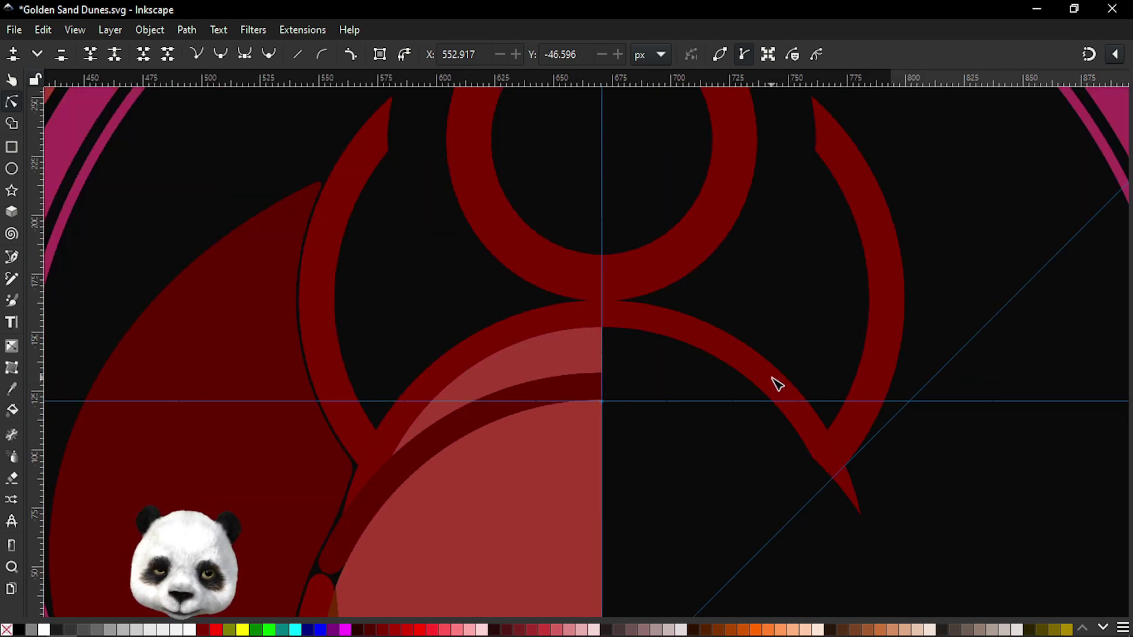
key(s)
click(888, 267)
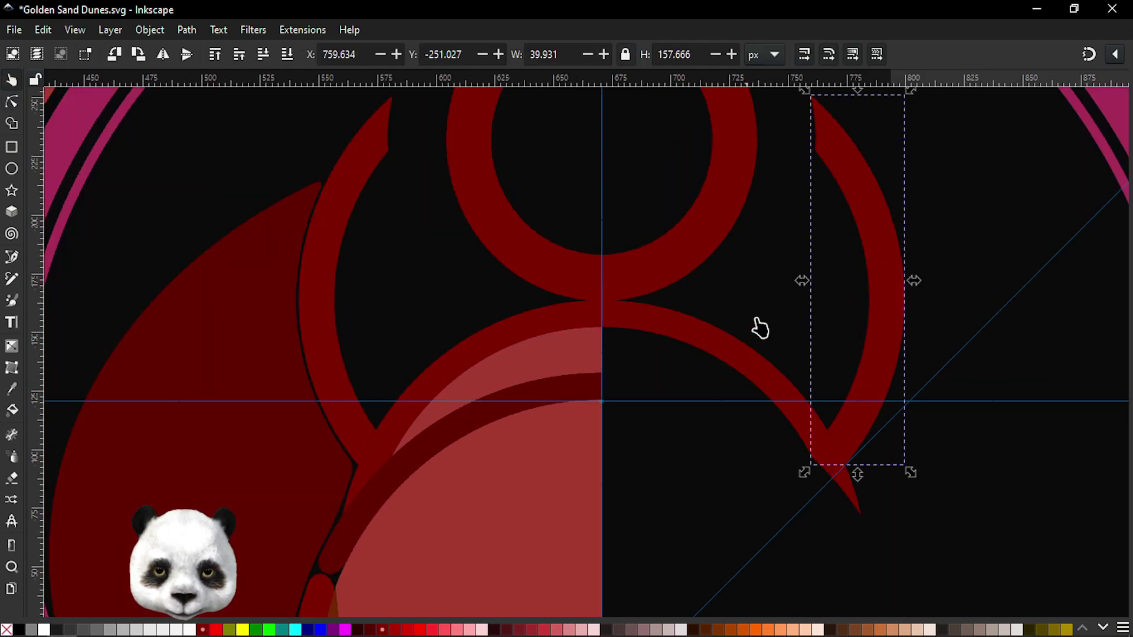
key(Delete)
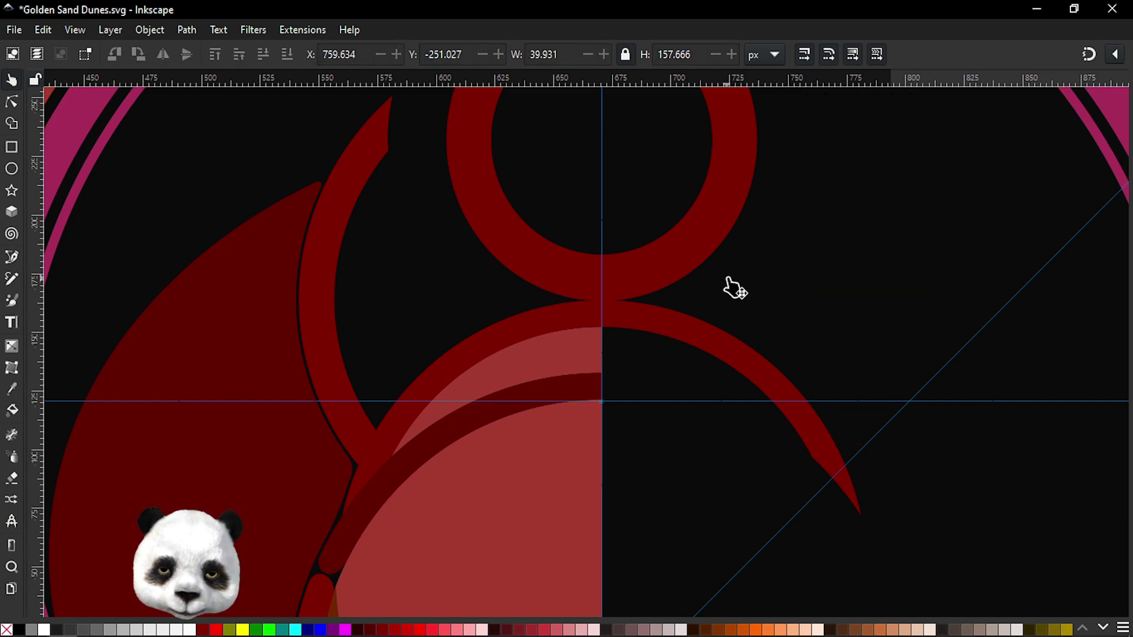
- Cut the crescent arc with a right-half rectangle, keeping the left piece, and save
key(r)
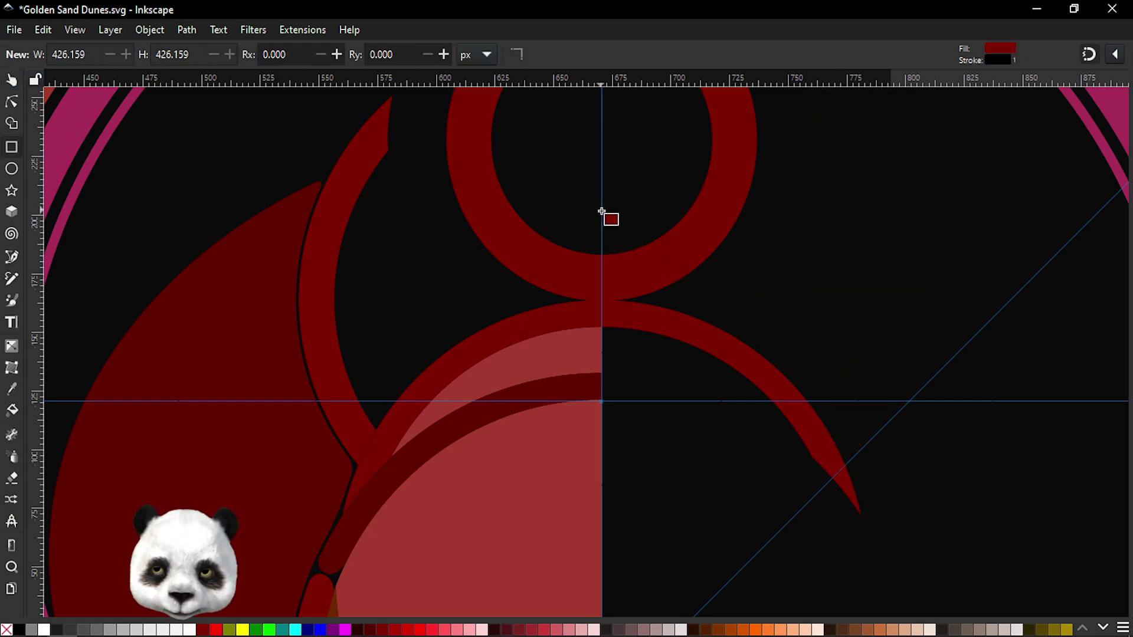
mouse_move(602, 214)
mouse_down()
mouse_move(834, 490)
mouse_move(989, 604)
mouse_up()
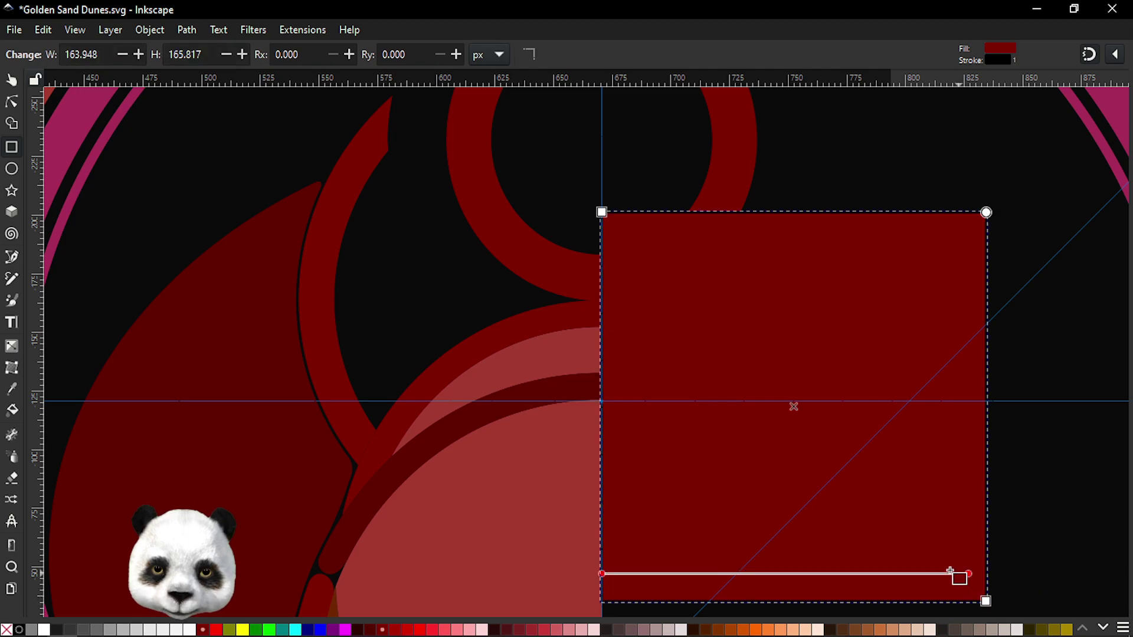
key(s)
click(464, 360)
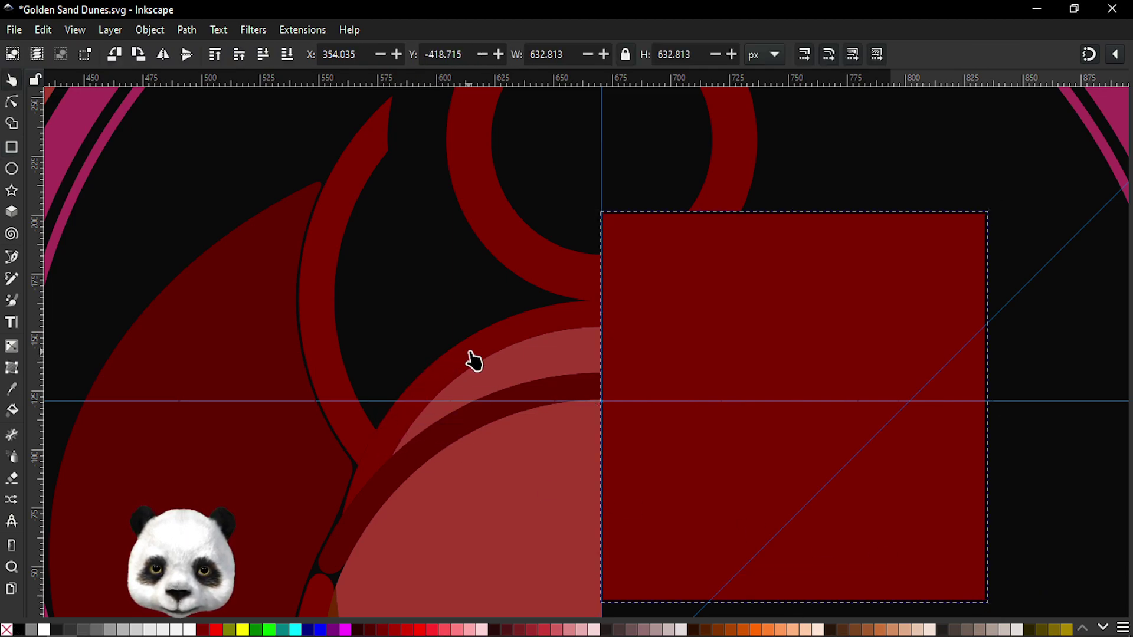
click(473, 358)
shift+click(741, 261)
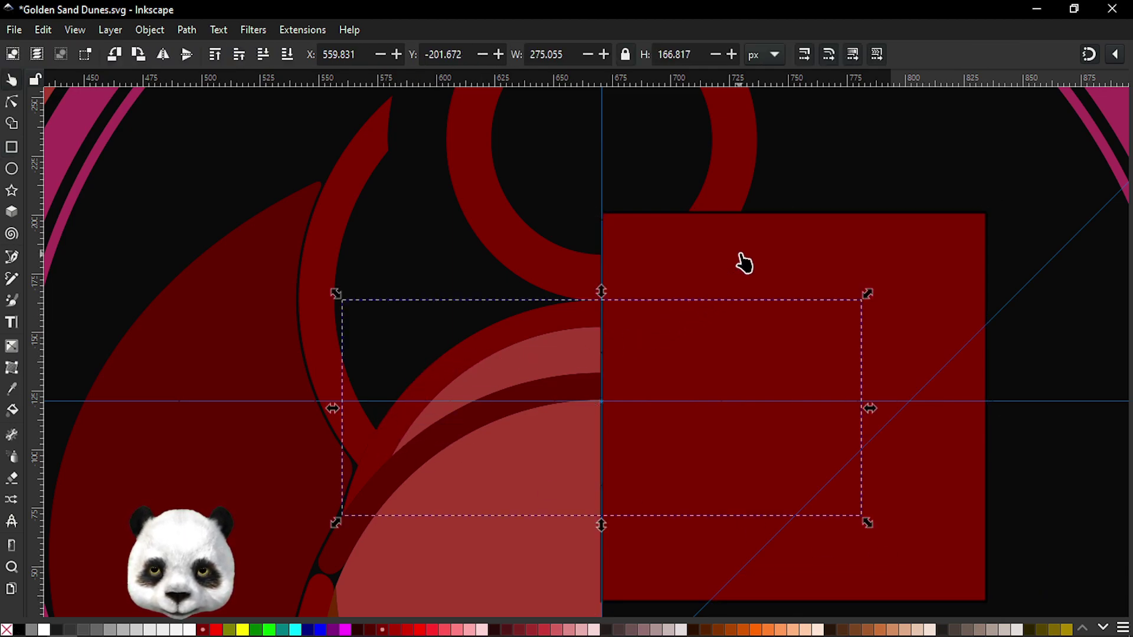
key(x)
click(522, 331)
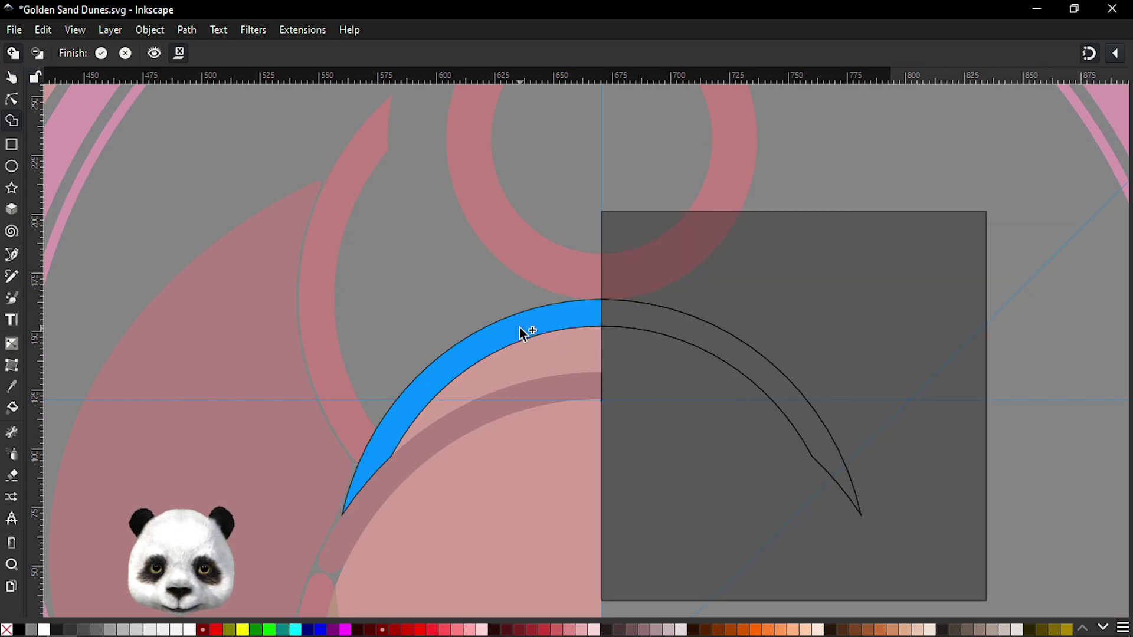
key(Return)
key(ctrl+s)
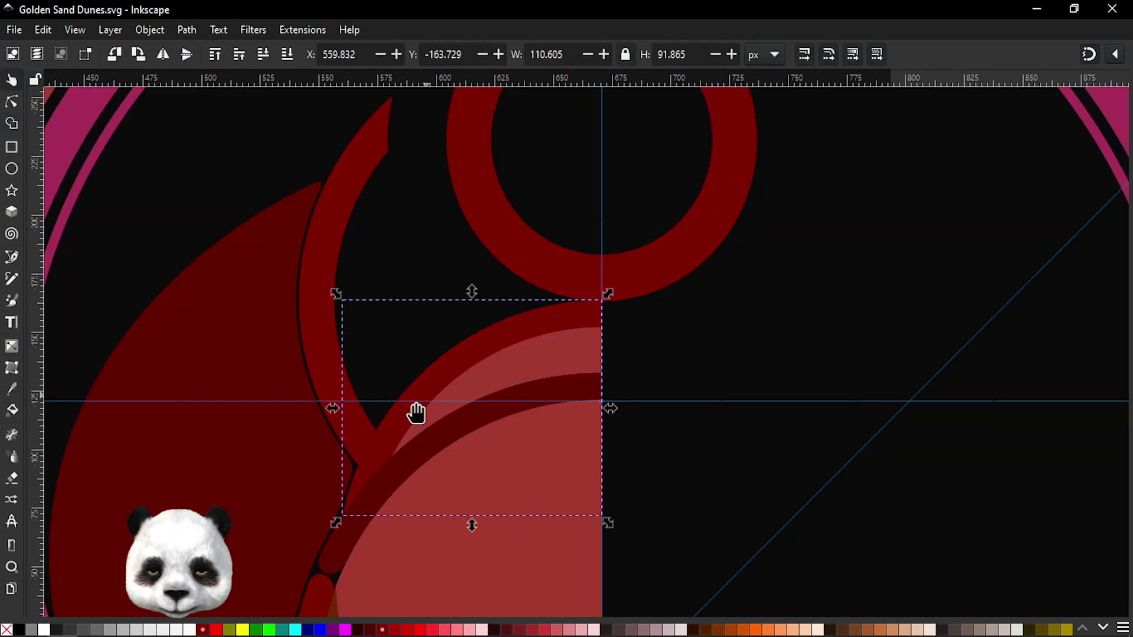
scroll(412, 317, up, 3)
scroll(412, 317, up, 1)
- Select the Y-shaped red band, save, and bring the whole motif back into view
click(362, 225)
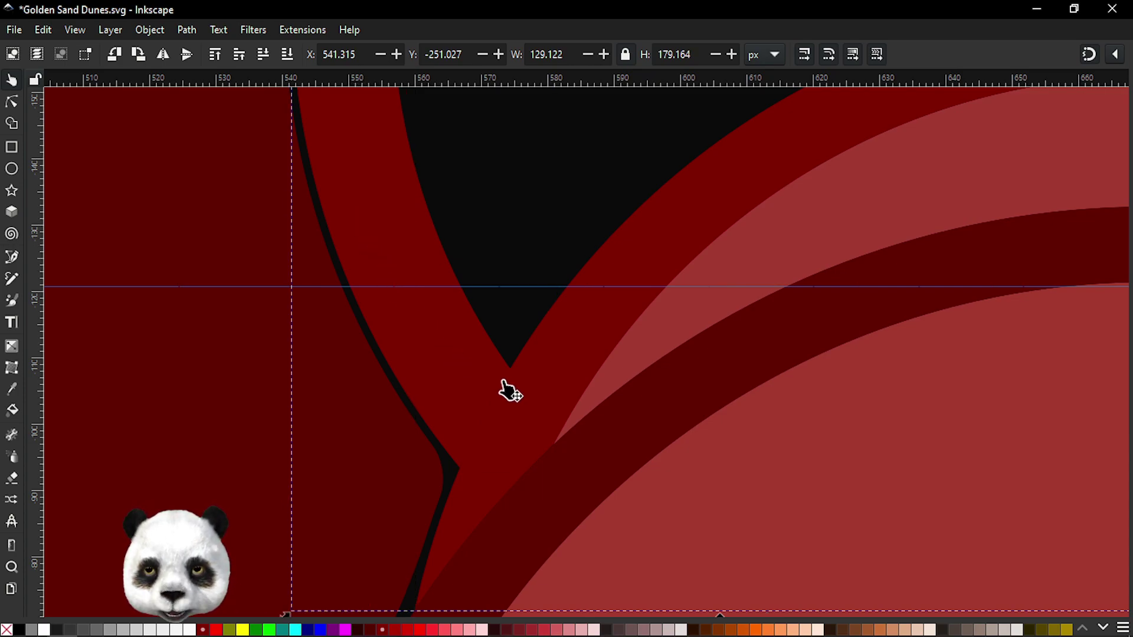
drag(501, 390, 519, 214)
key(ctrl+s)
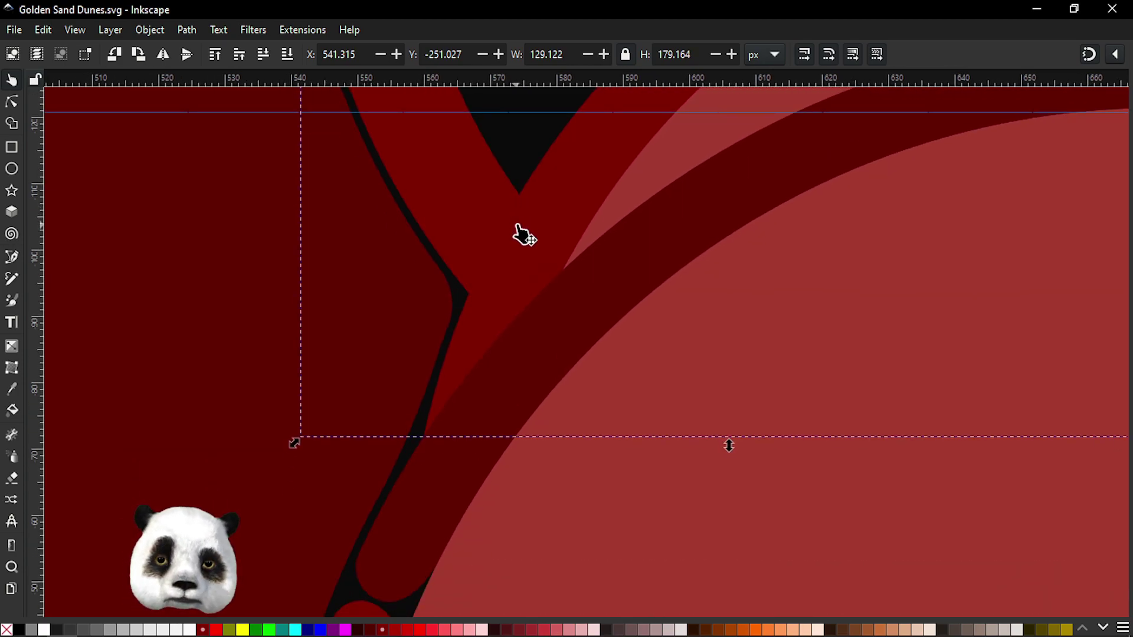
scroll(549, 245, down, 2)
scroll(554, 251, down, 1)
drag(608, 243, 418, 430)
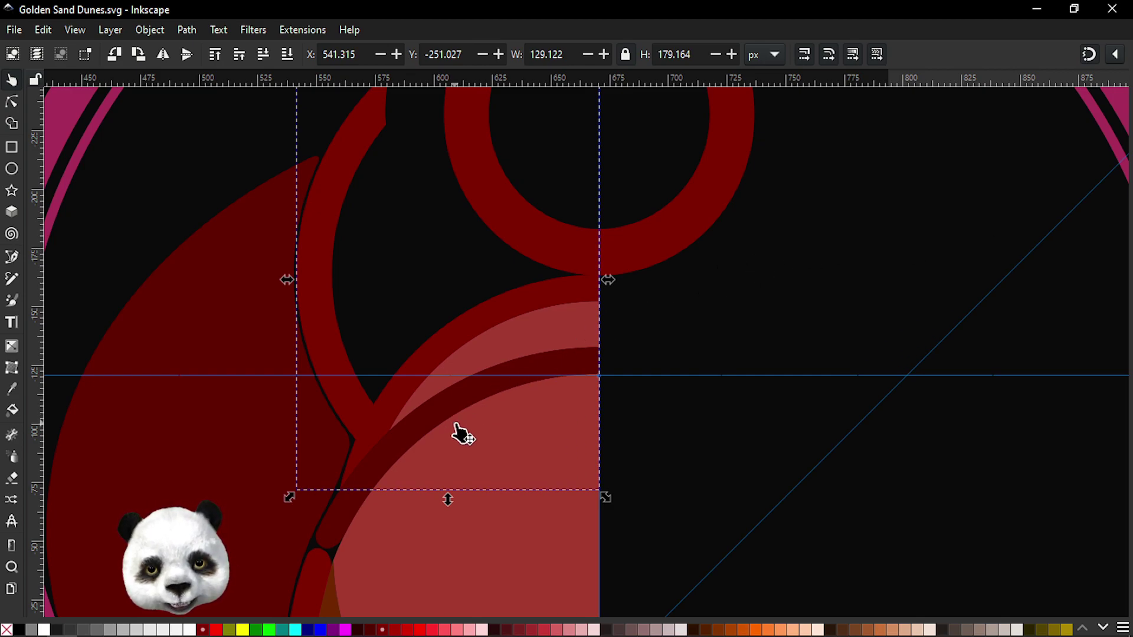
- Try a near-black maroon fill on the dark curved band, then revert it
click(436, 420)
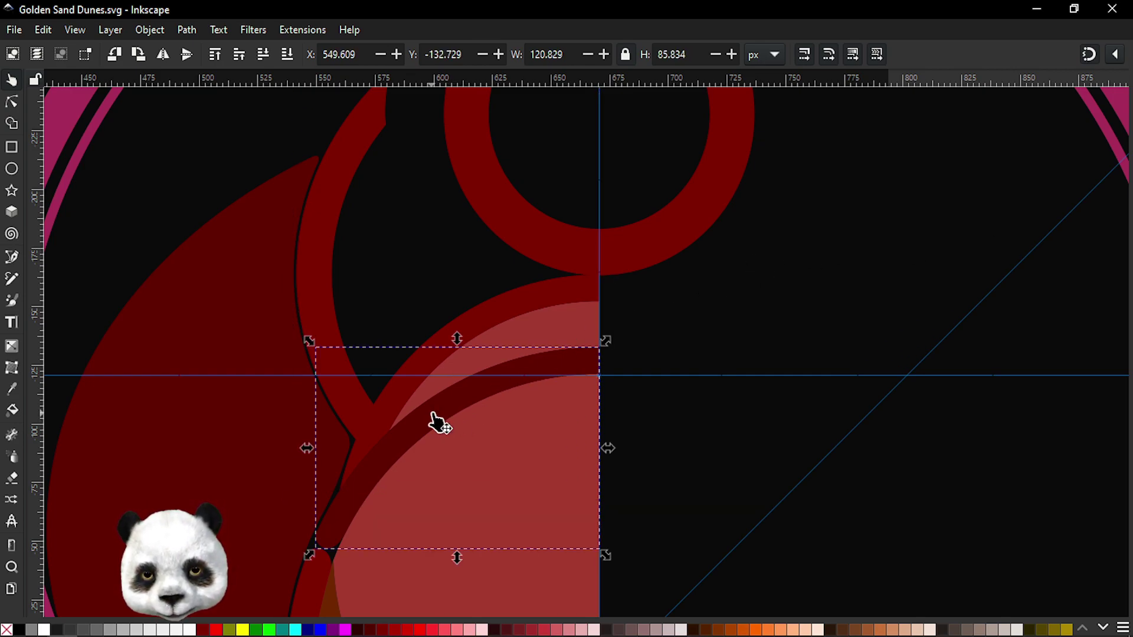
scroll(466, 470, down, 4)
scroll(465, 470, left, 2)
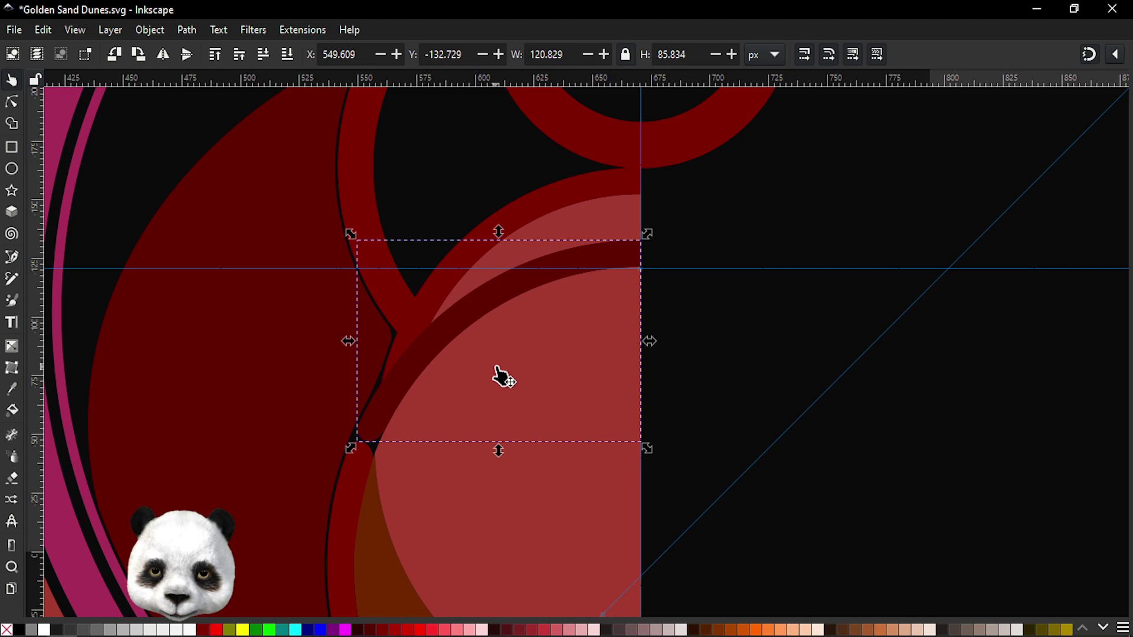
click(358, 631)
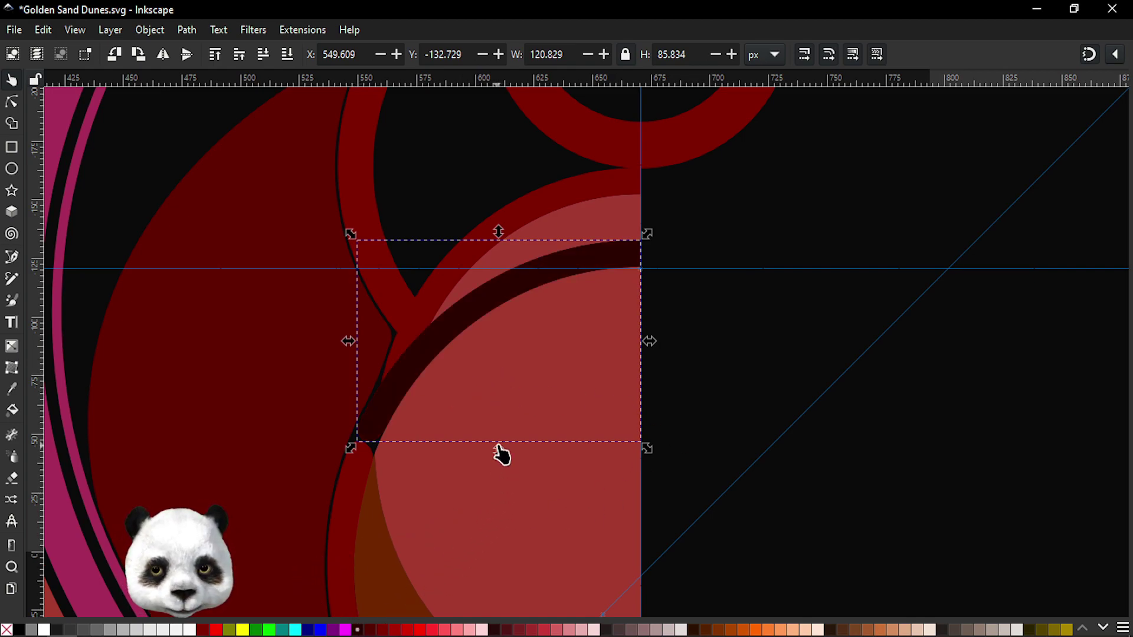
key(ctrl+z)
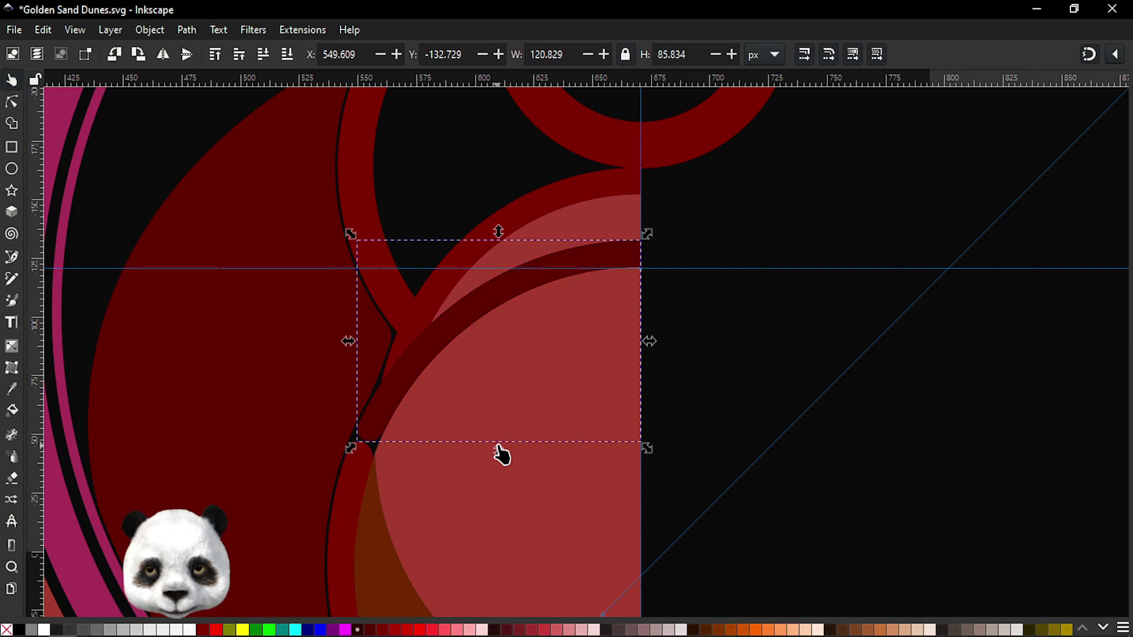
- Nudge the dark band upward to Y −135.557, against the arc
key(shift+Up)
key(shift+Down)
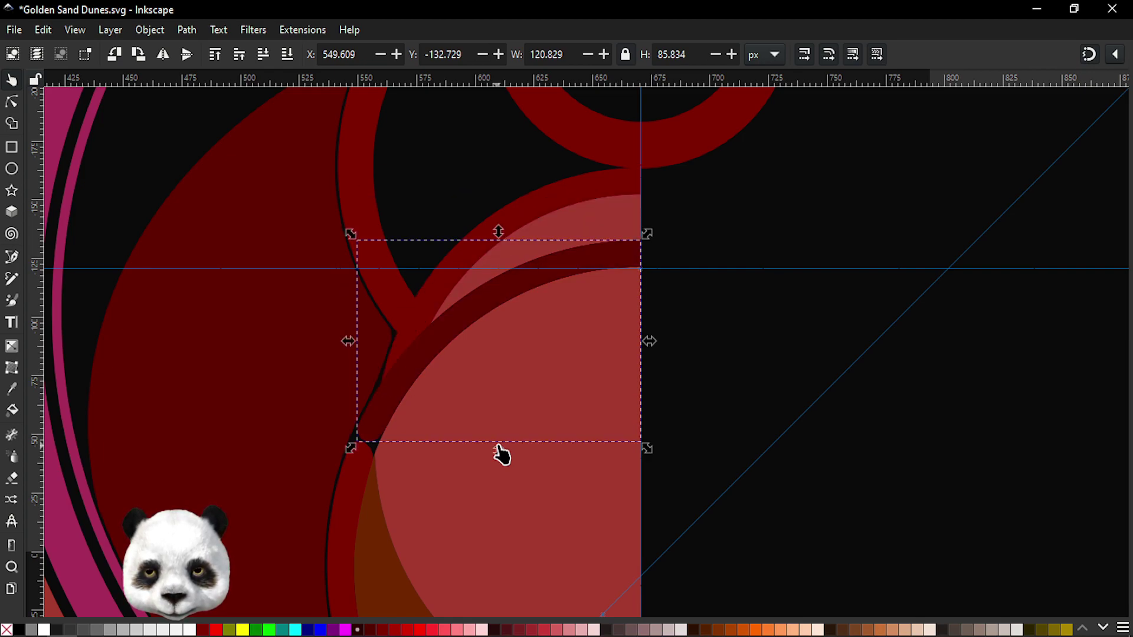
key(alt+Up)
key(alt+Up)
key(alt+Up)
key(alt+Up)
key(alt+Up)
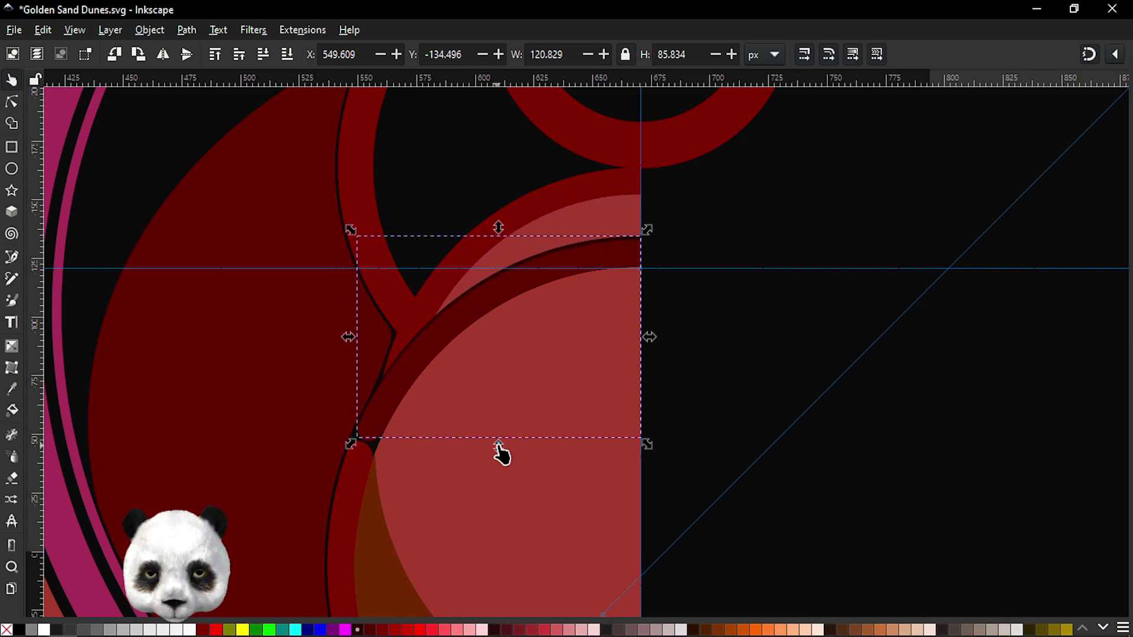
key(alt+Up)
key(alt+Up)
key(alt+Up)
key(alt+Up)
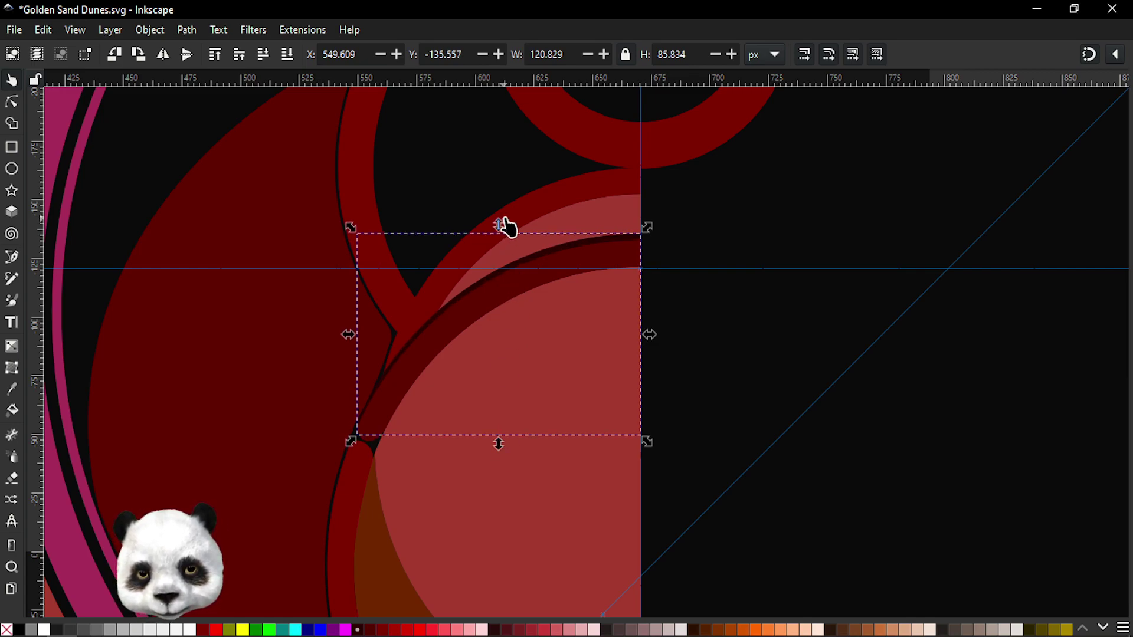
shift+click(535, 217)
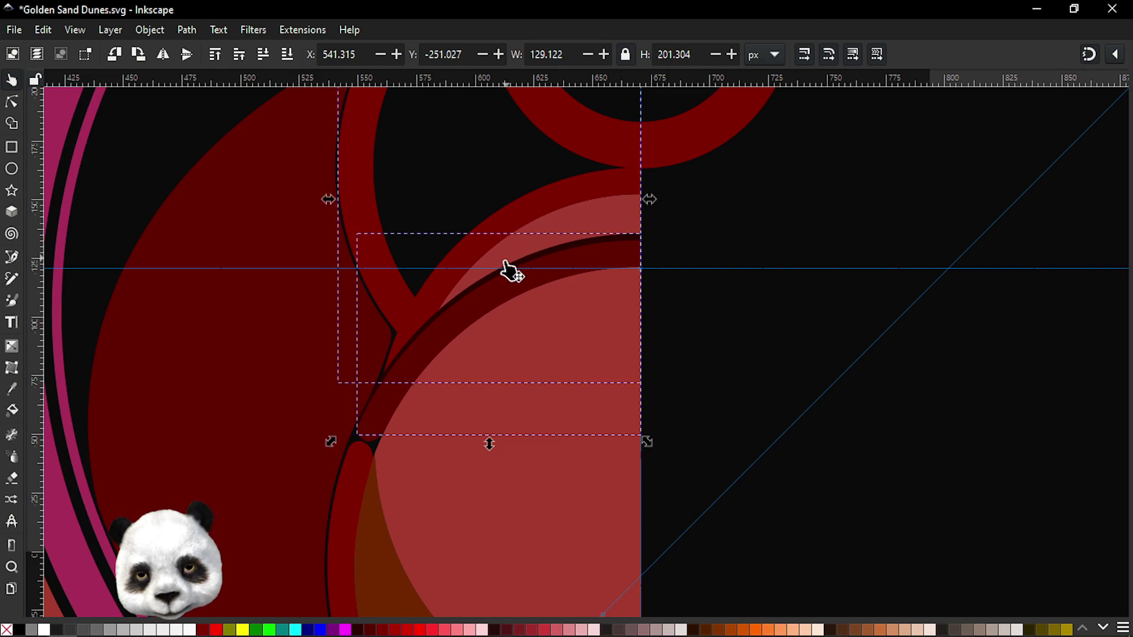
- Trim the Y band with Shape Builder, keeping only the part above the dark curved band
key(x)
click(450, 290)
key(Return)
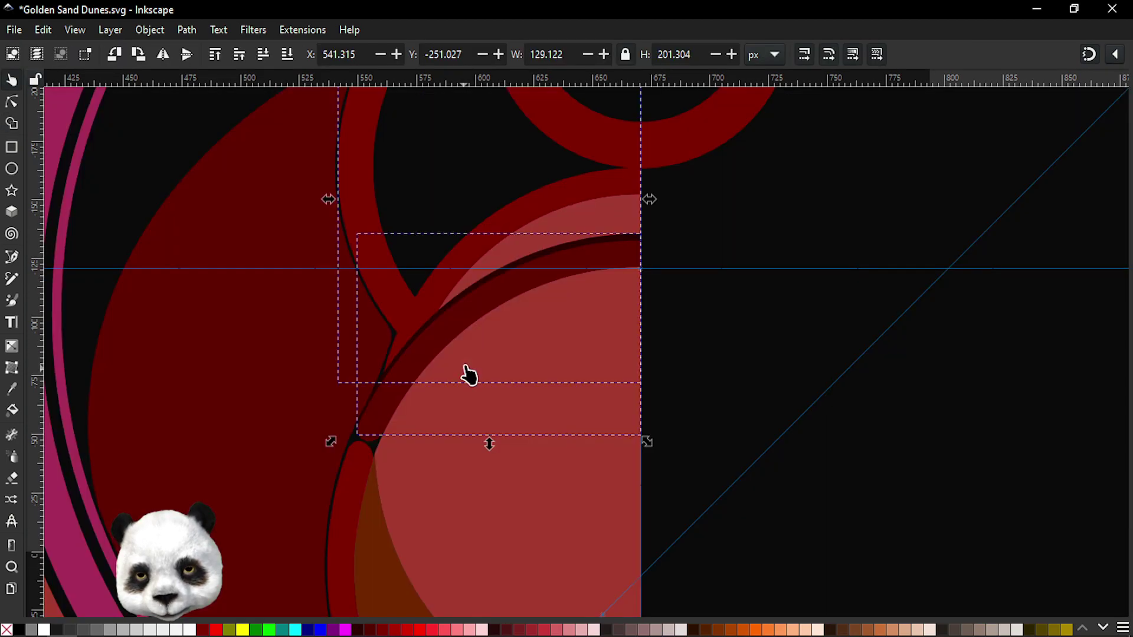
scroll(450, 324, up, 2)
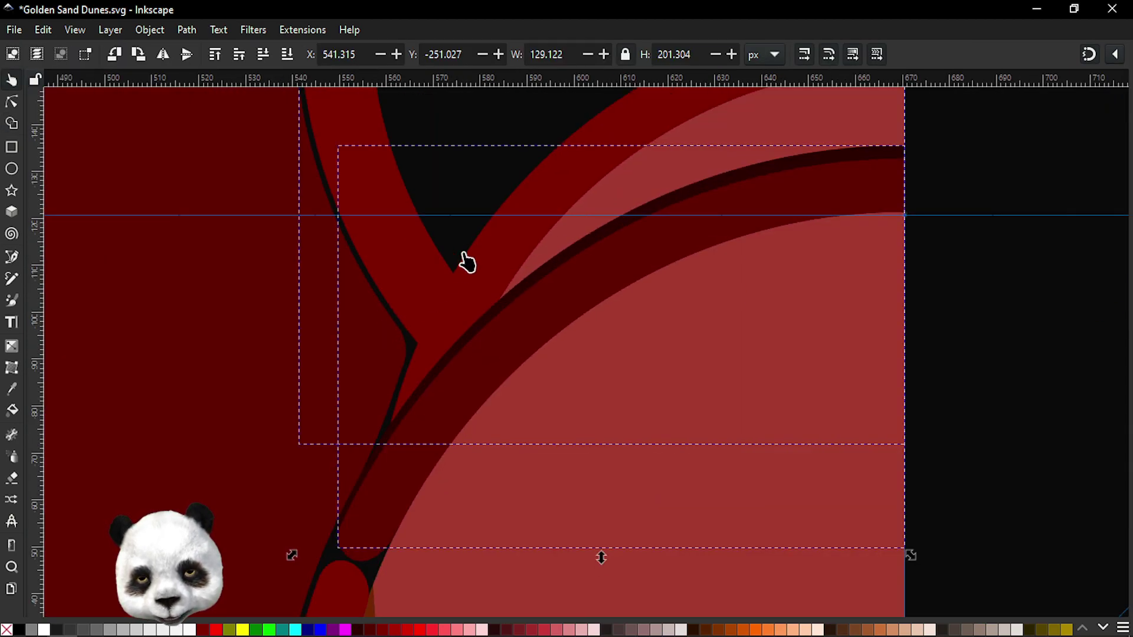
key(x)
click(462, 278)
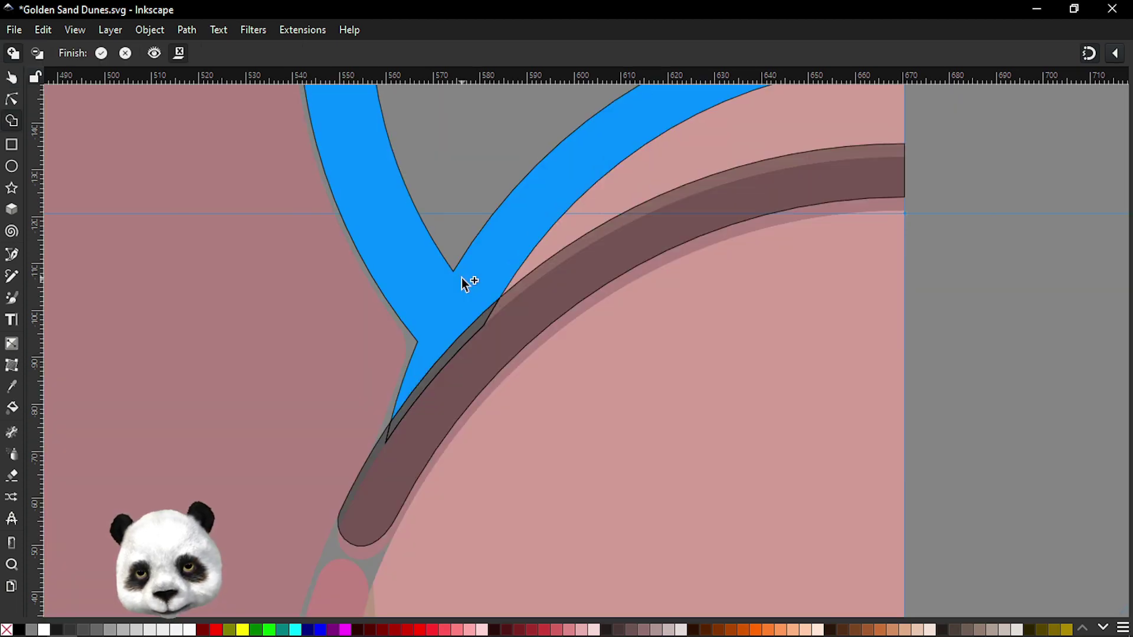
key(Return)
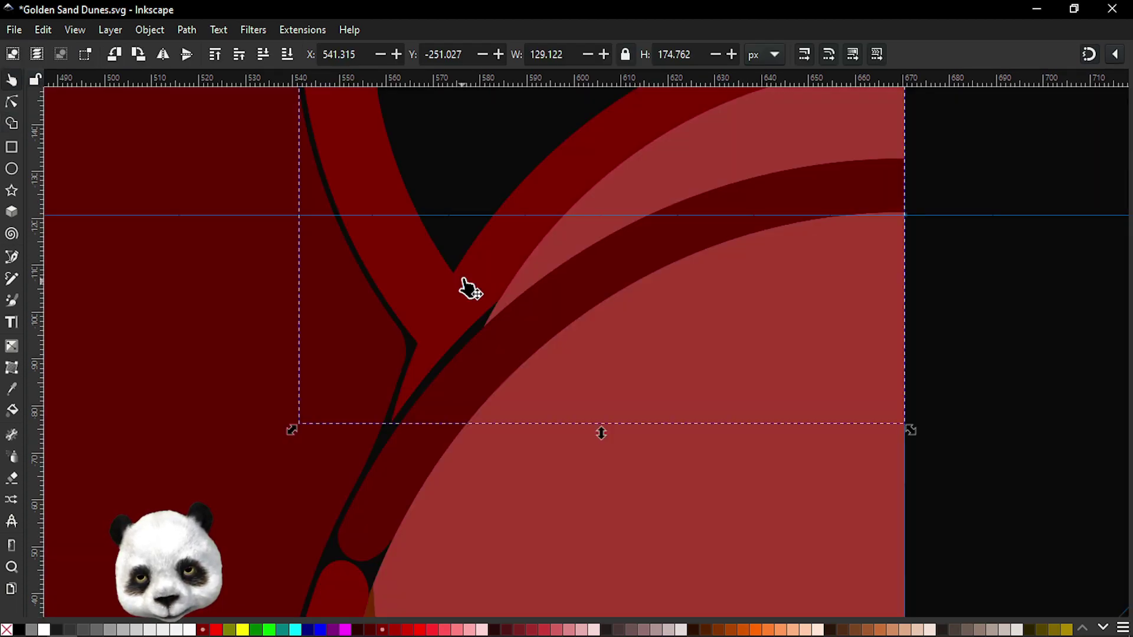
scroll(470, 288, down, 4)
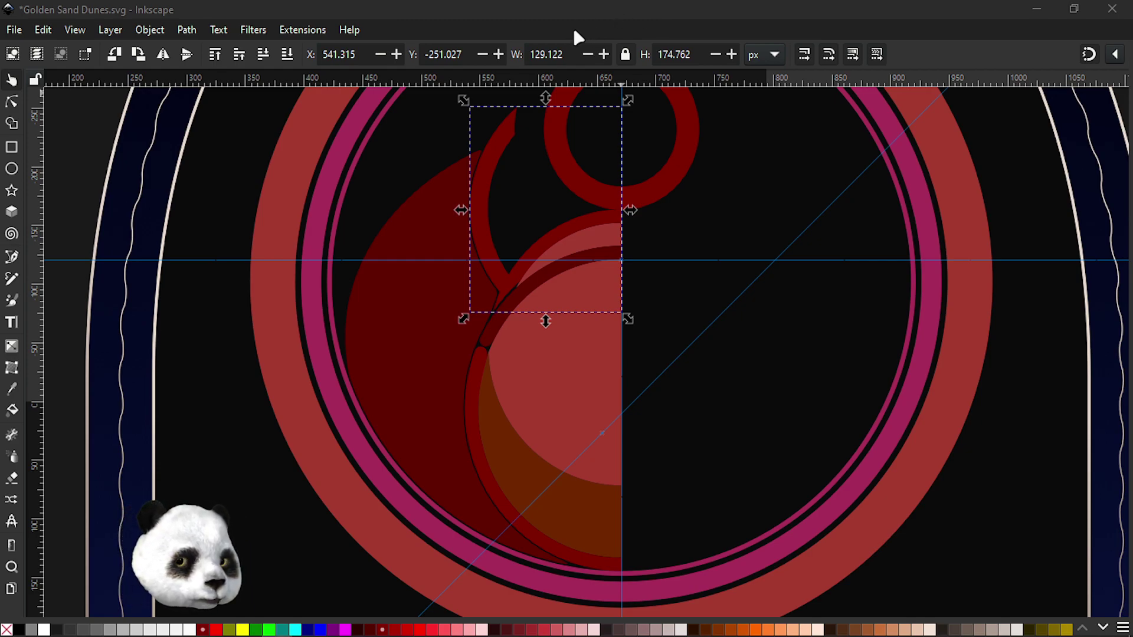
click(557, 18)
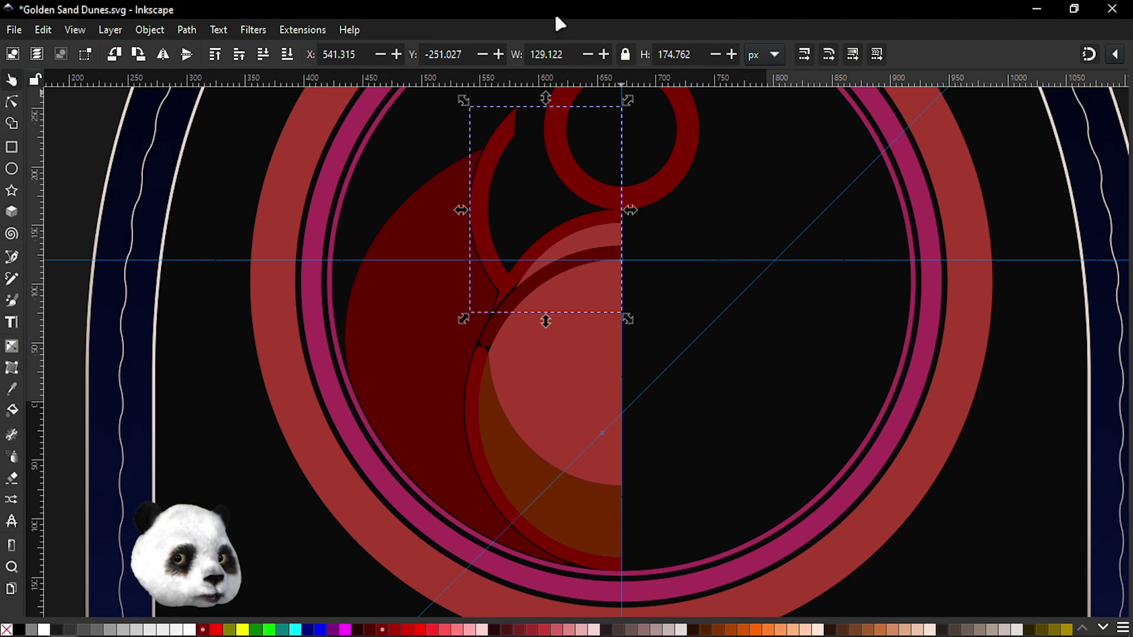
click(702, 216)
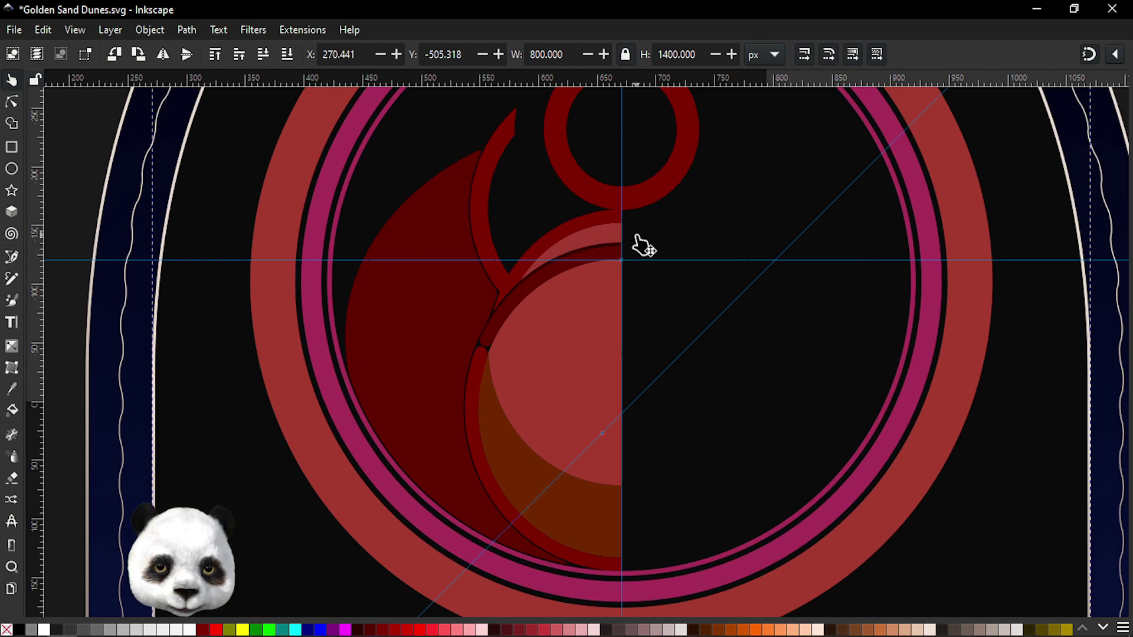
- Check the dark curved band's selection, clear it, and save the drawing
ctrl+scroll(517, 301, up, 1)
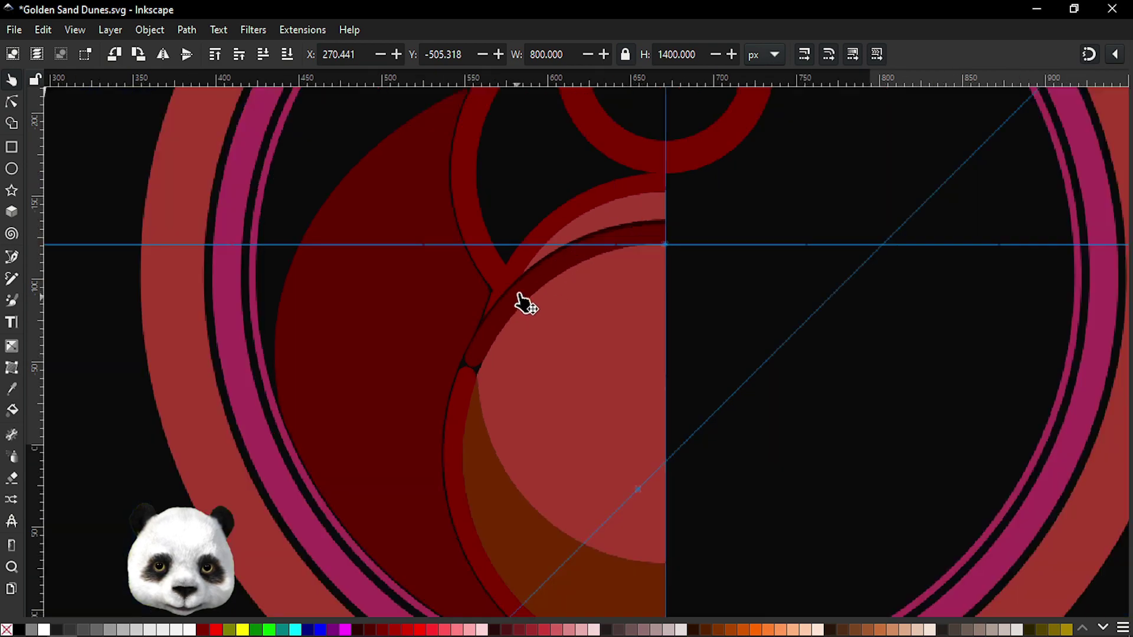
ctrl+scroll(516, 301, up, 1)
click(560, 259)
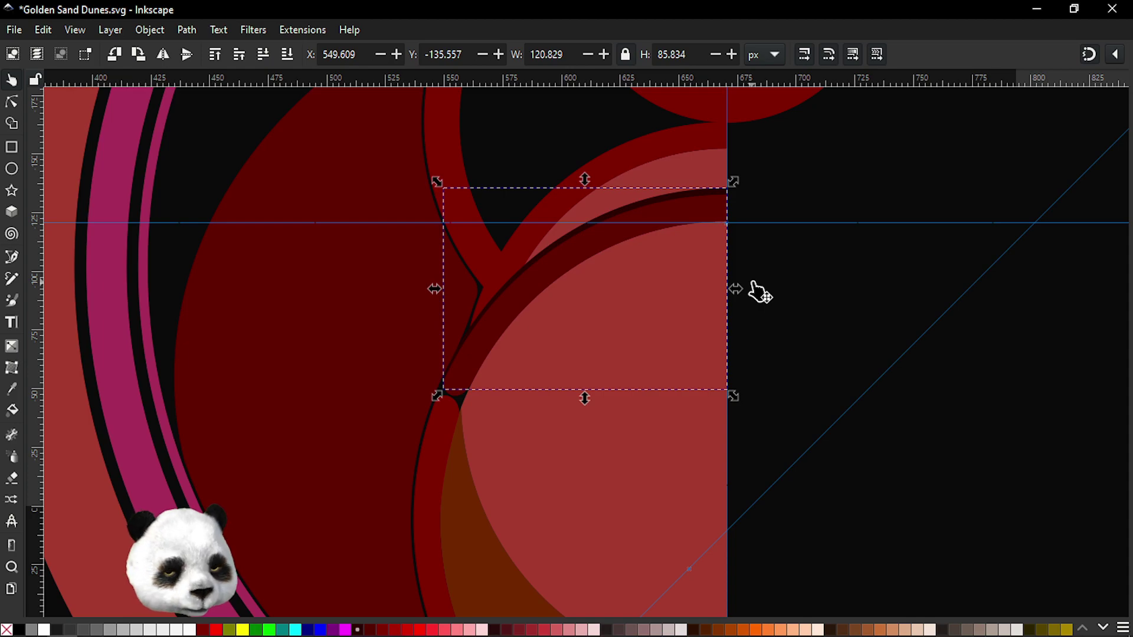
click(759, 292)
ctrl+scroll(490, 210, up, 1)
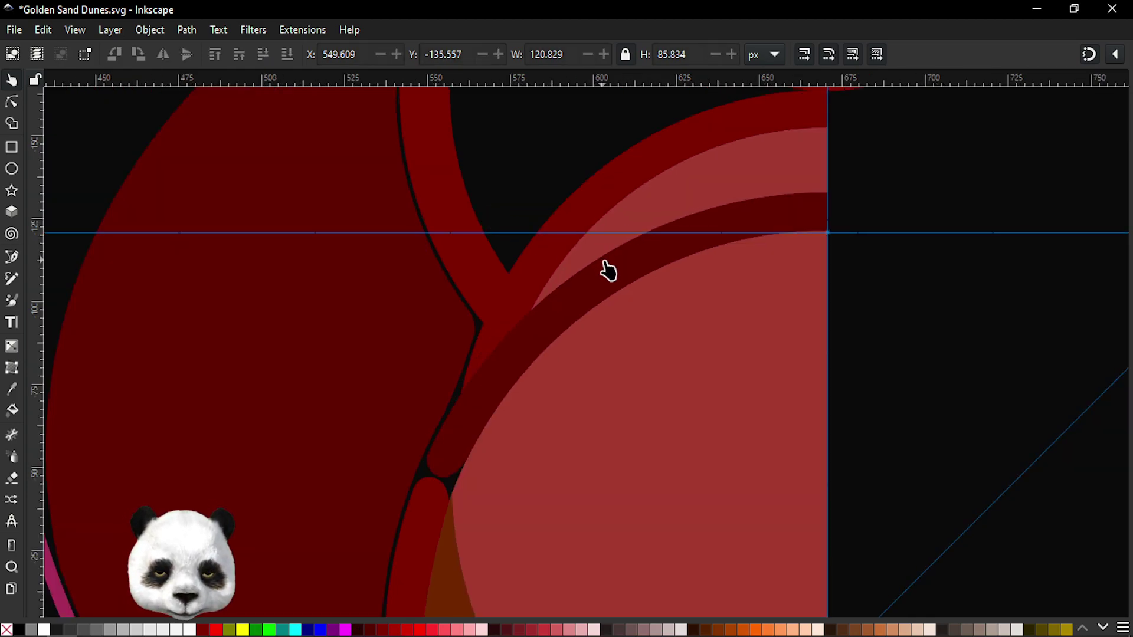
key(ctrl+s)
- Test a curved handle on the Y band's V tip, then restore it so the tip stays sharp
key(n)
click(566, 236)
ctrl+scroll(513, 319, up, 3)
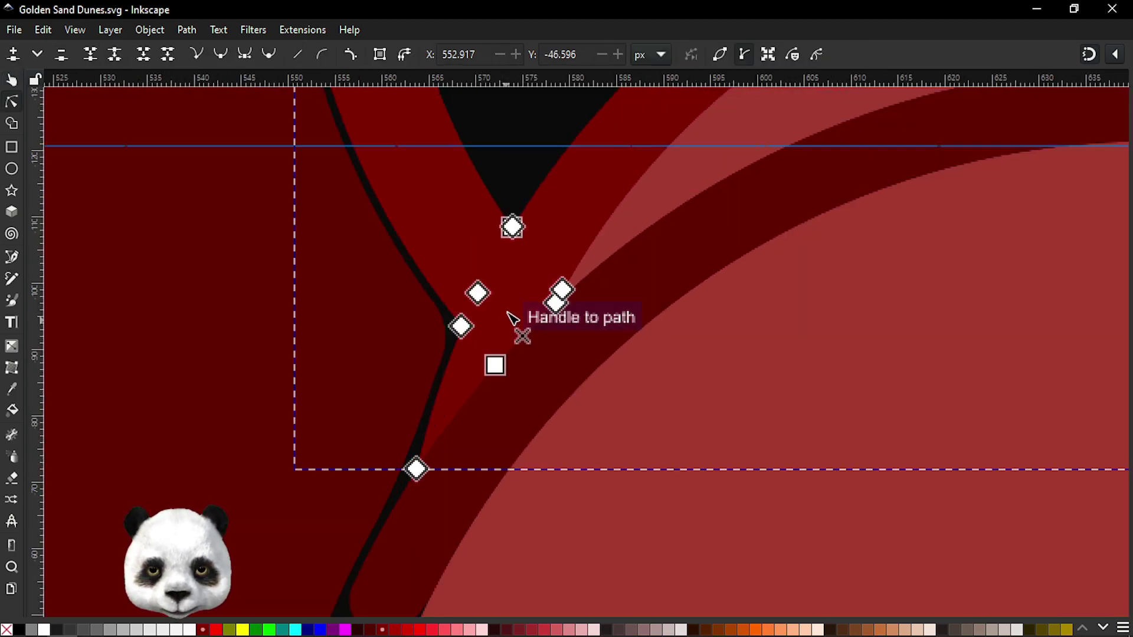
ctrl+scroll(513, 319, up, 1)
mouse_move(437, 245)
mouse_down()
mouse_move(501, 311)
mouse_move(537, 304)
mouse_up()
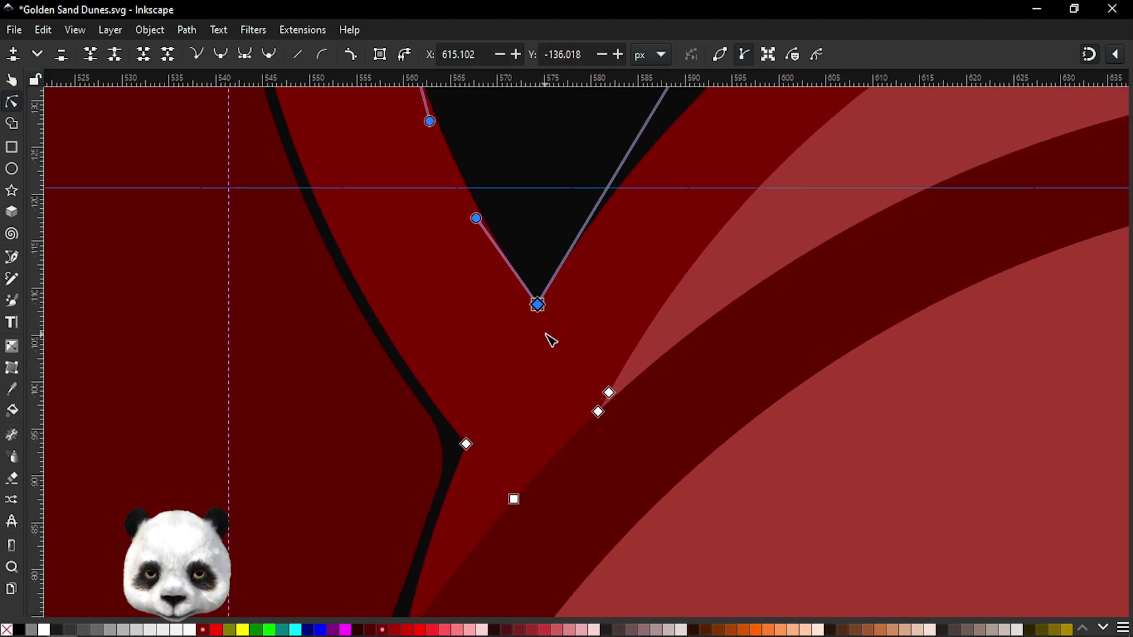
ctrl+scroll(551, 340, up, 2)
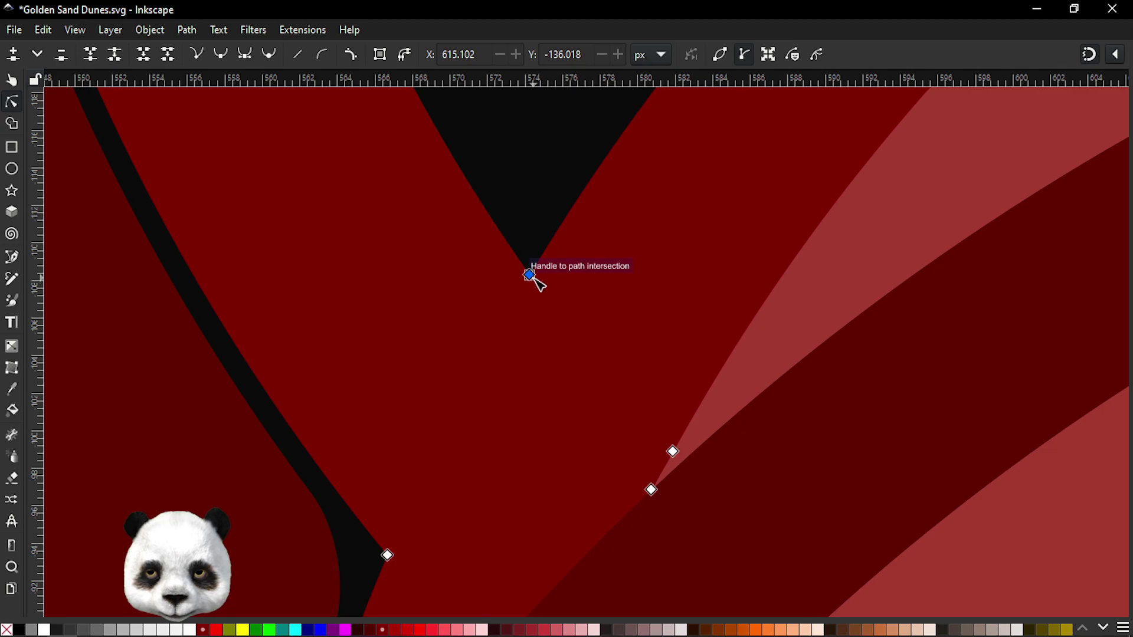
mouse_move(530, 275)
mouse_down()
mouse_move(549, 223)
mouse_move(522, 237)
mouse_move(565, 257)
mouse_up()
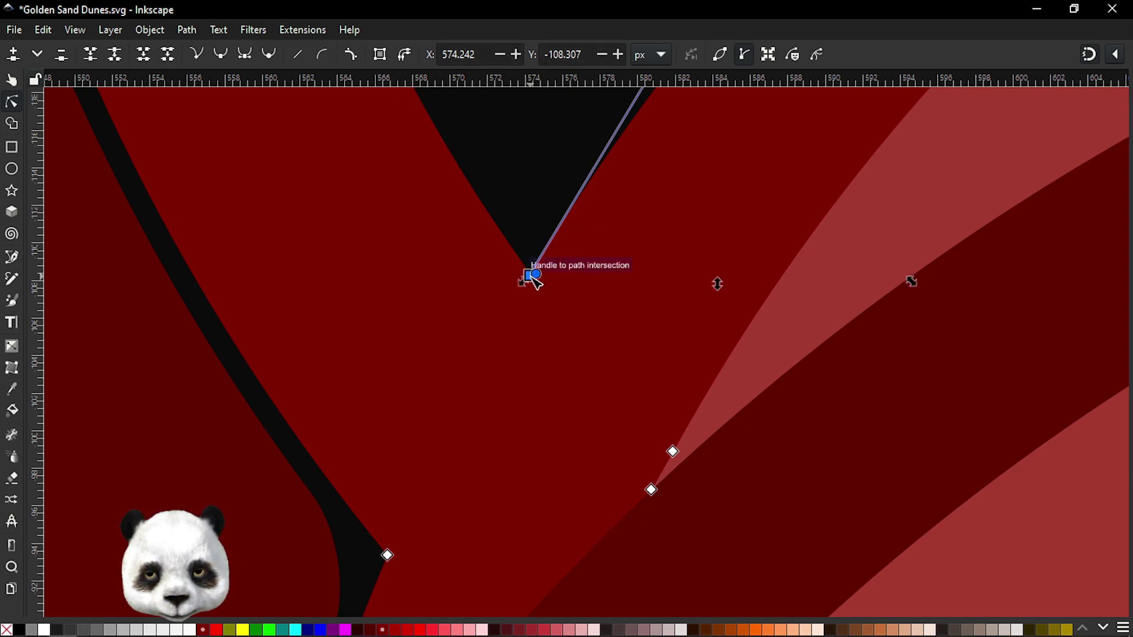
mouse_move(535, 275)
mouse_down()
mouse_move(539, 227)
mouse_move(530, 274)
mouse_up()
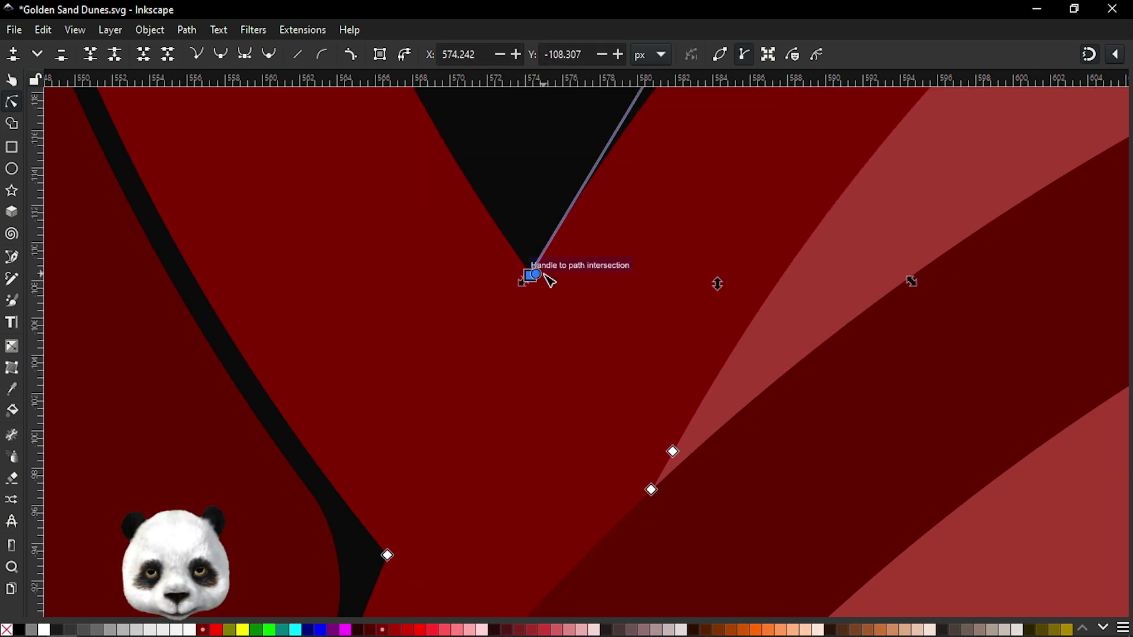
click(536, 213)
scroll(535, 214, down, 5)
scroll(552, 220, up, 5)
- Make the red V path's nodes smooth and round off its sharp tip
scroll(585, 436, up, 2)
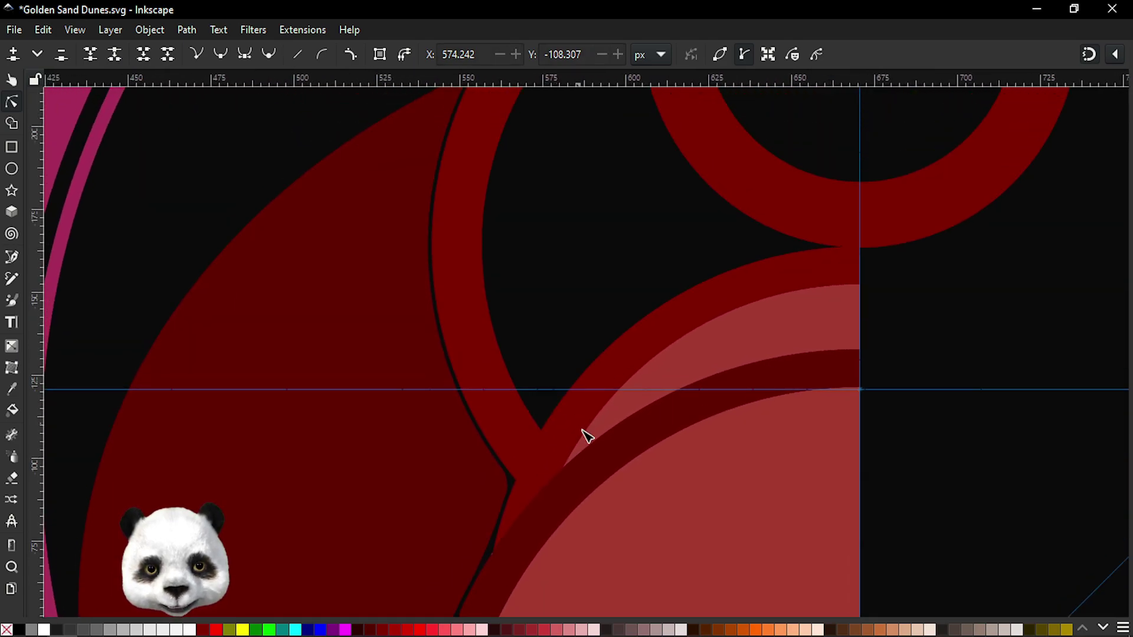
key(ctrl+s)
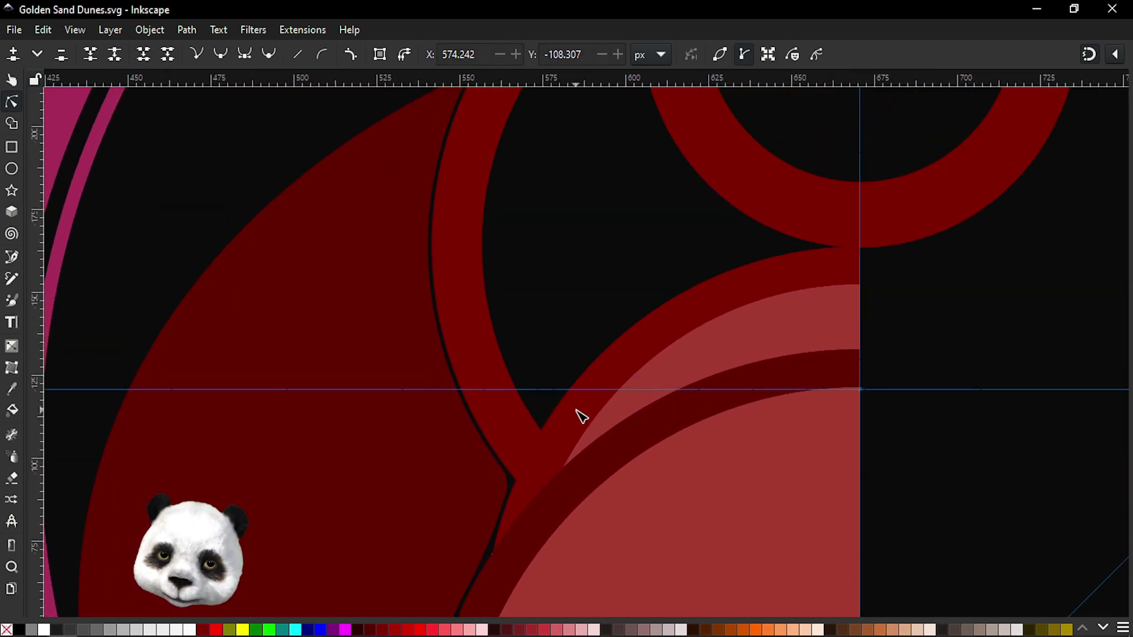
click(529, 460)
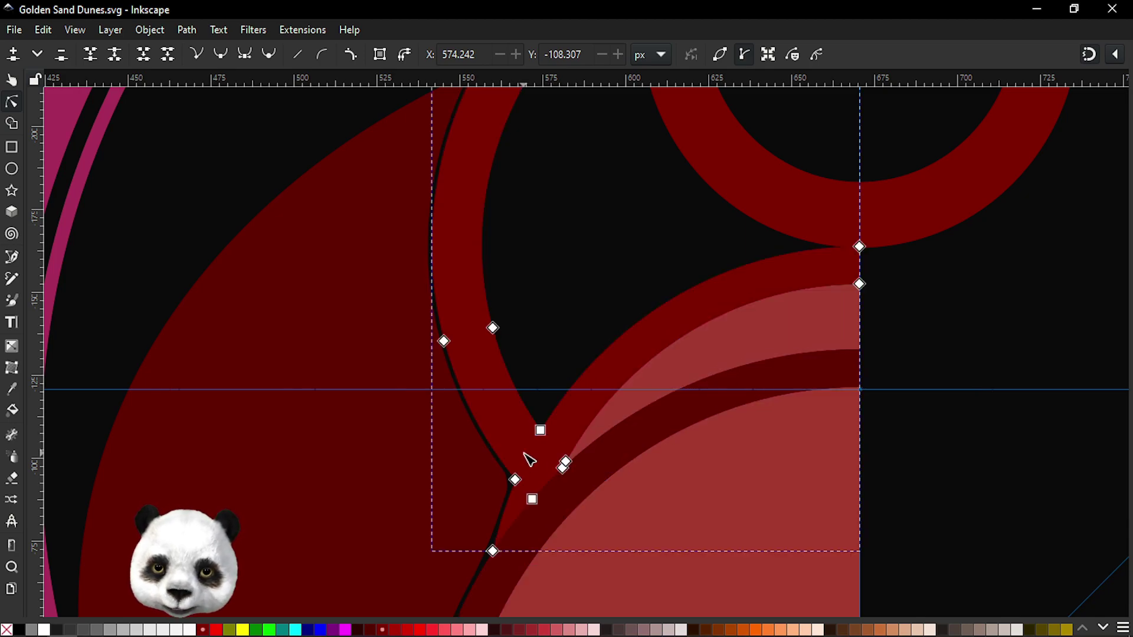
scroll(525, 462, up, 4)
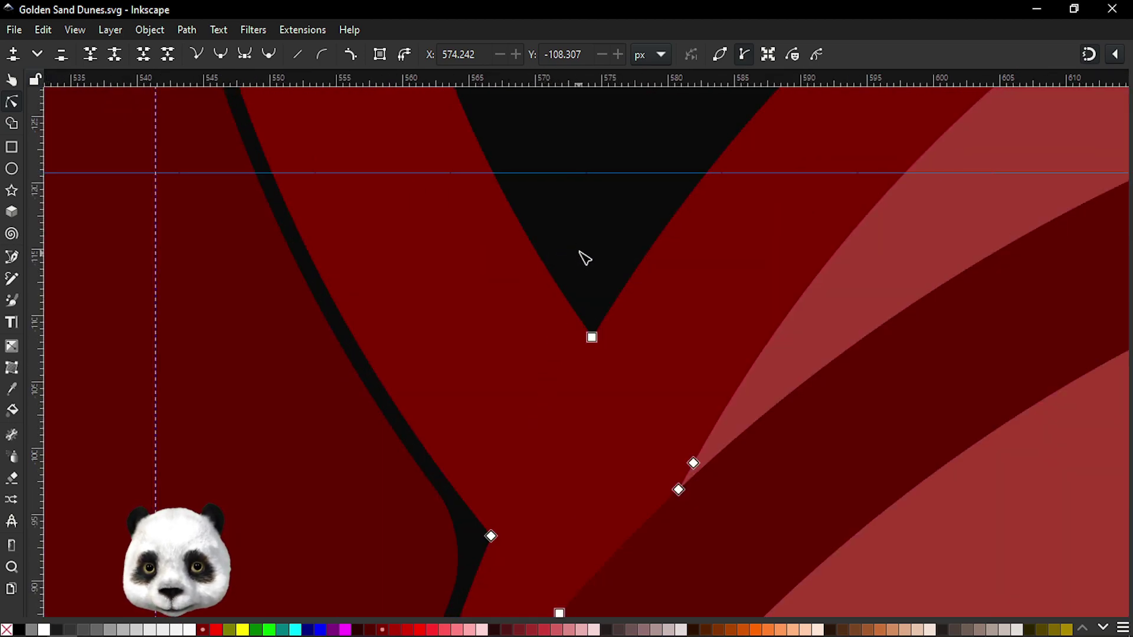
click(354, 57)
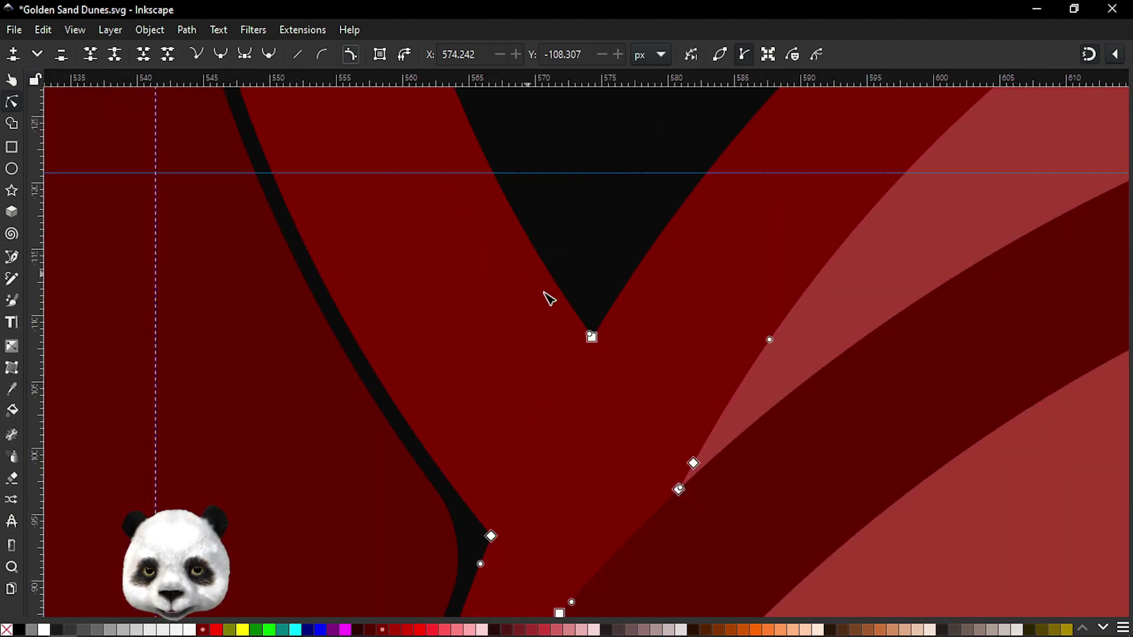
click(591, 334)
drag(581, 319, 582, 308)
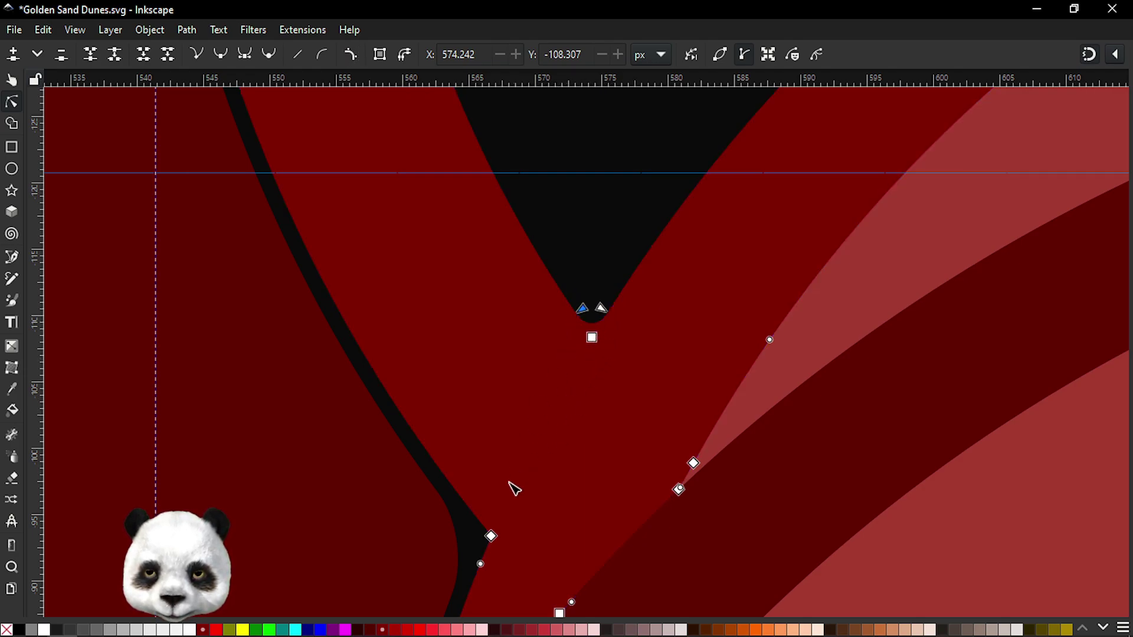
- Reshape the black outline's lower corner, snapping its handles onto the wing and arc edges, then save
click(475, 583)
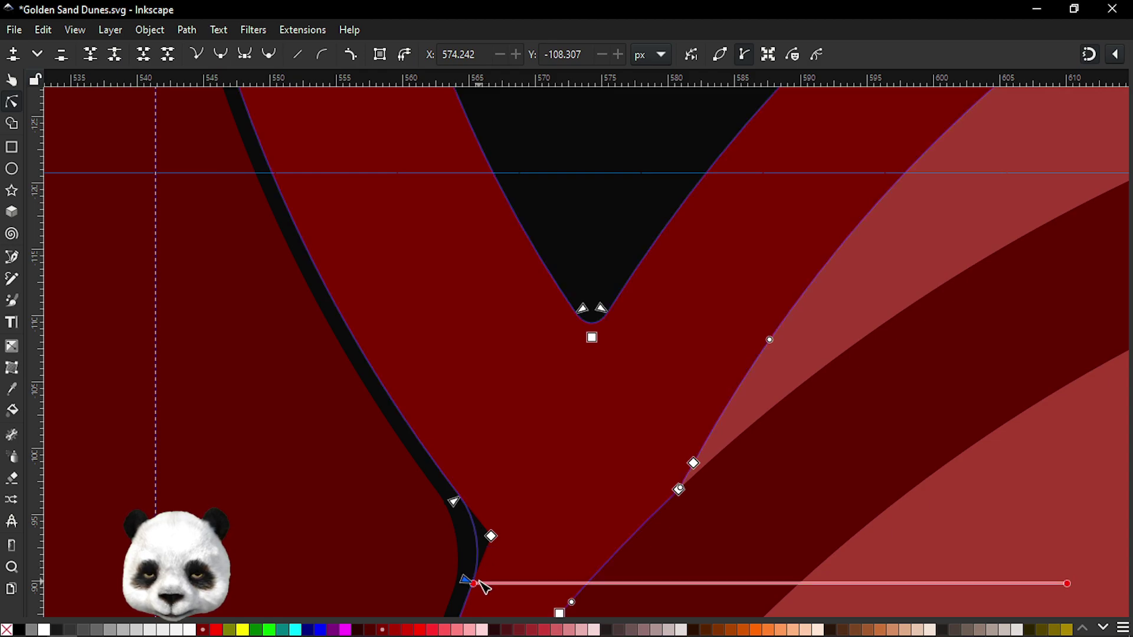
mouse_move(485, 586)
mouse_down()
mouse_move(503, 562)
mouse_move(552, 299)
mouse_up()
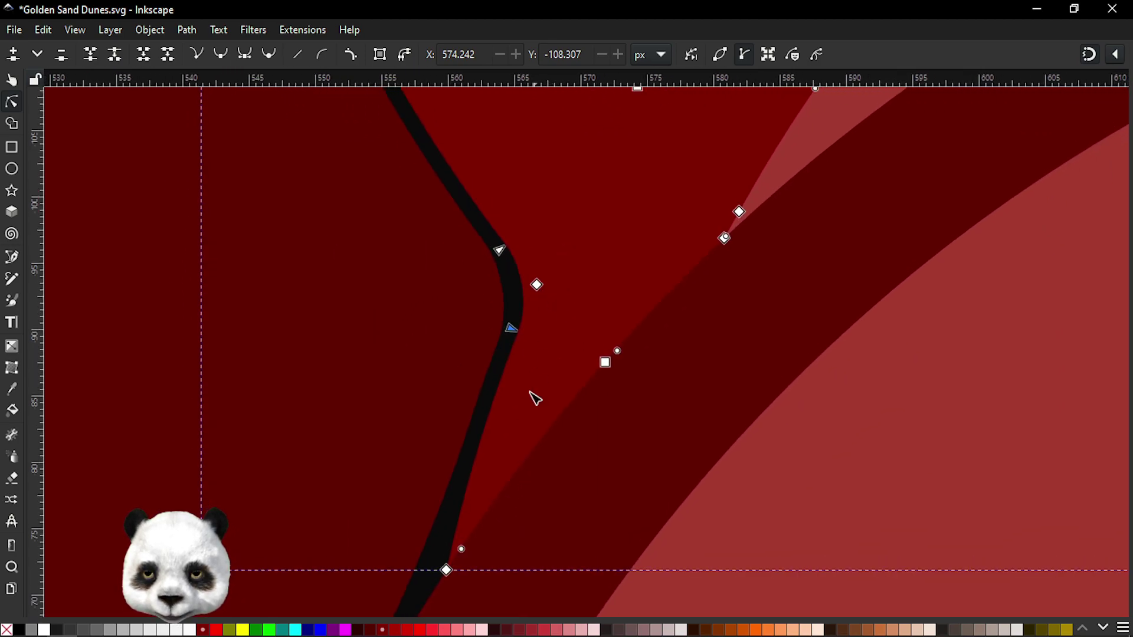
drag(463, 548, 607, 449)
drag(673, 344, 607, 453)
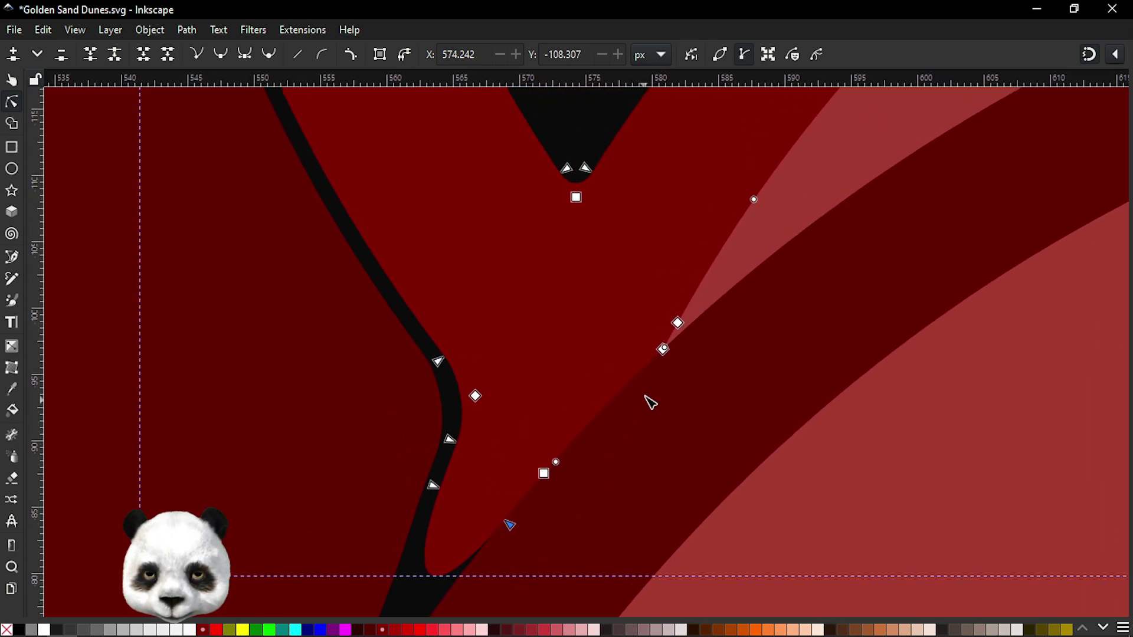
drag(665, 352, 678, 326)
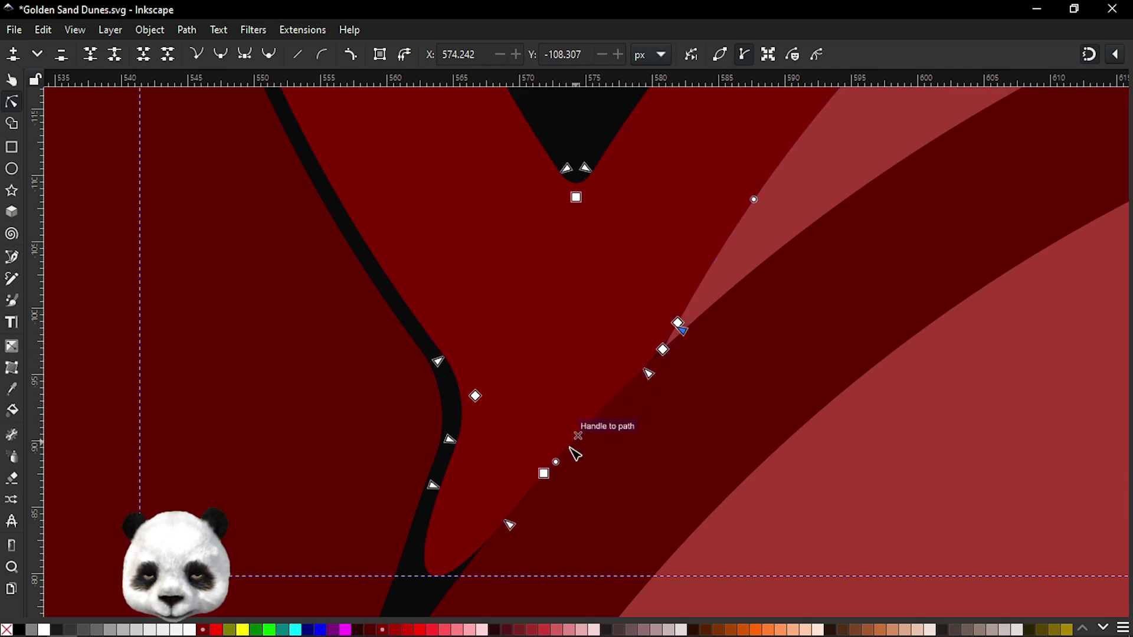
mouse_move(558, 461)
mouse_down()
mouse_move(568, 450)
mouse_move(566, 461)
mouse_up()
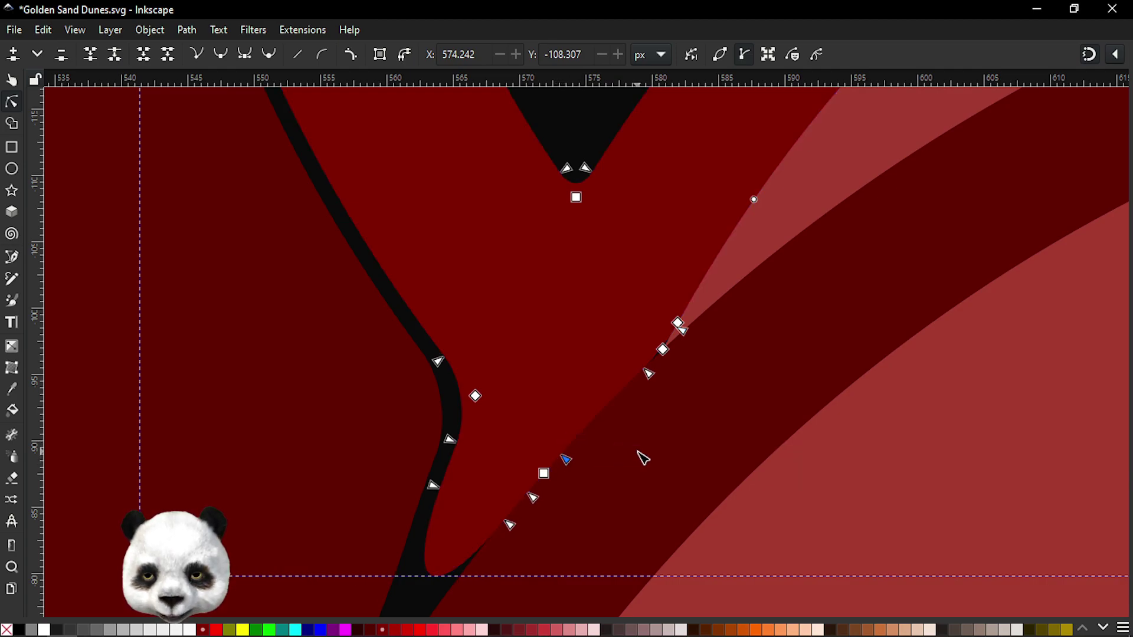
scroll(590, 460, down, 1)
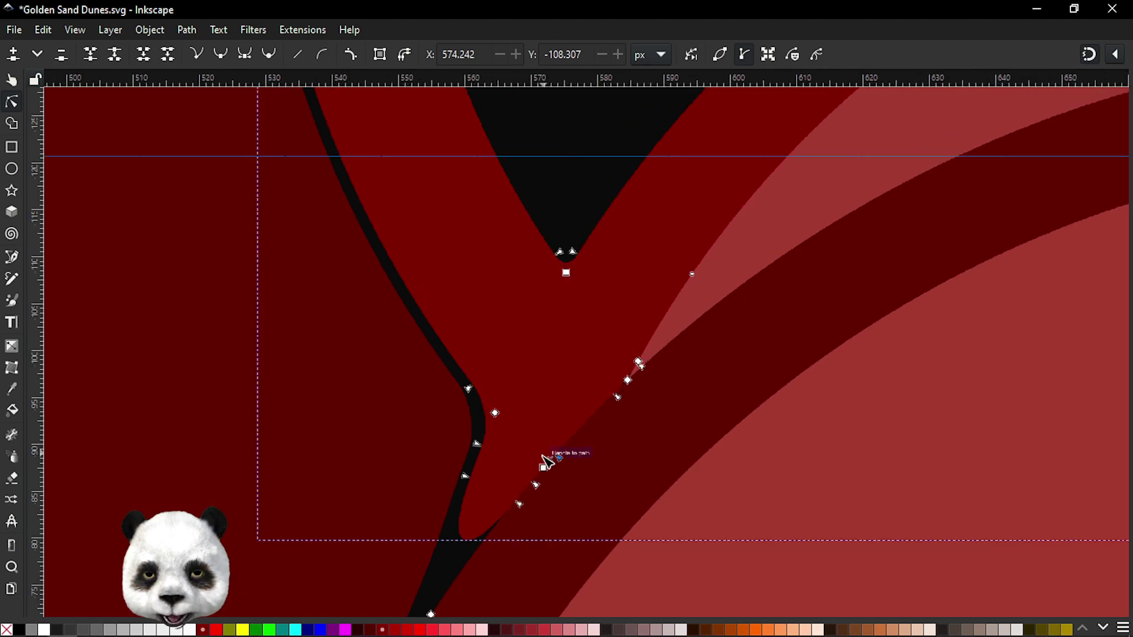
scroll(585, 451, down, 1)
key(ctrl+s)
- Bring the wing-arc junction into view and nudge a curve handle on the dark arc band
click(608, 226)
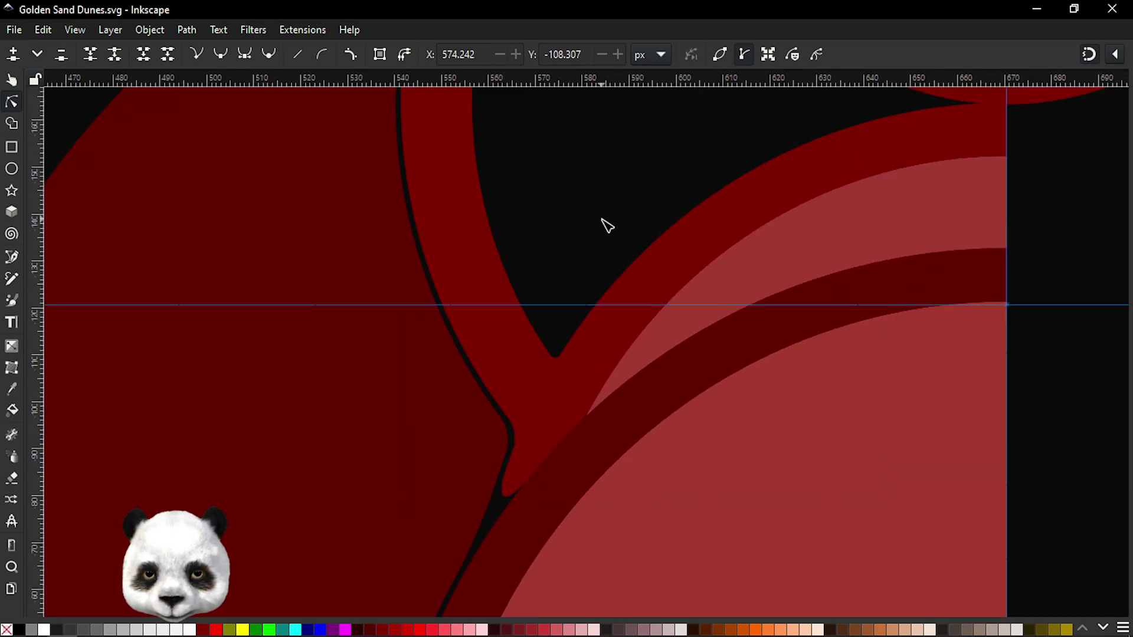
scroll(608, 230, down, 4)
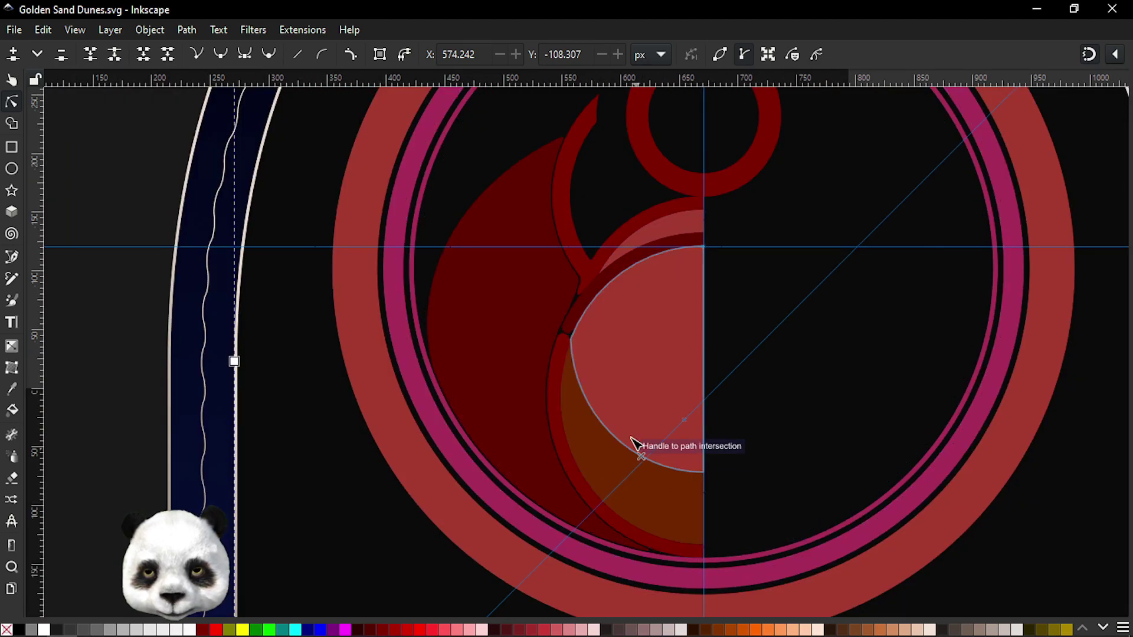
scroll(632, 303, up, 2)
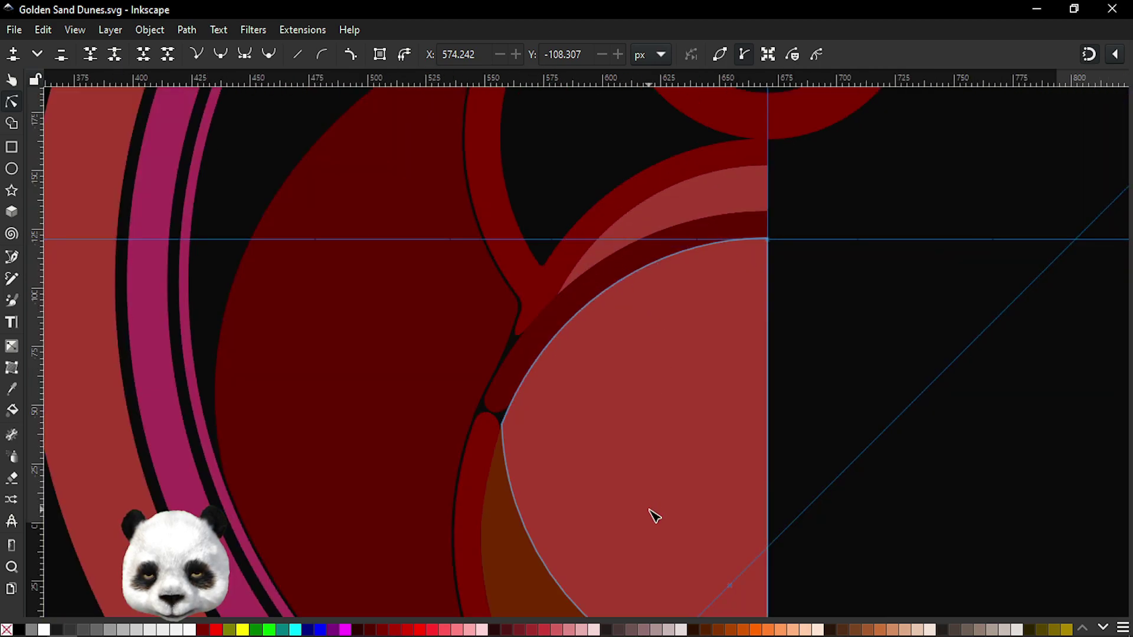
scroll(620, 298, up, 2)
drag(630, 227, 496, 425)
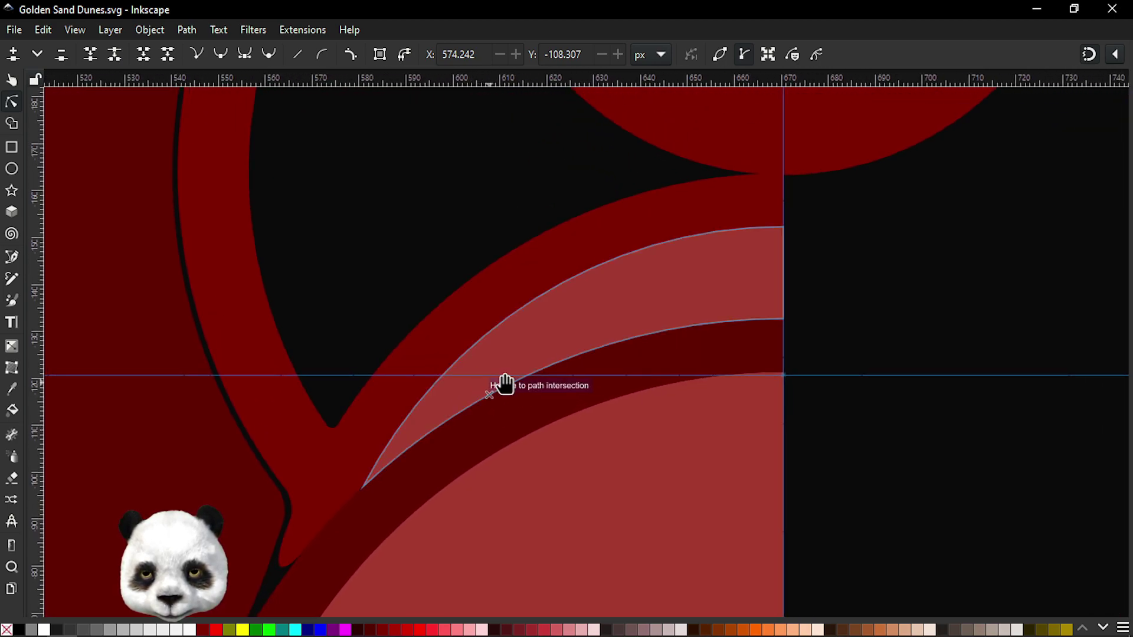
click(397, 428)
scroll(375, 475, up, 3)
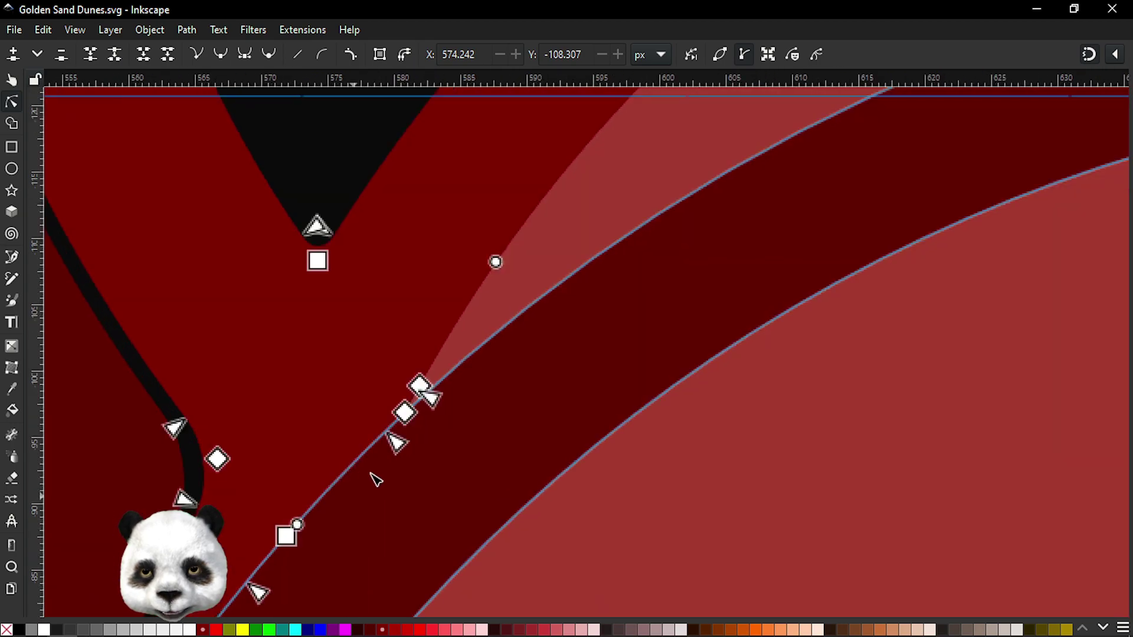
drag(425, 392, 431, 390)
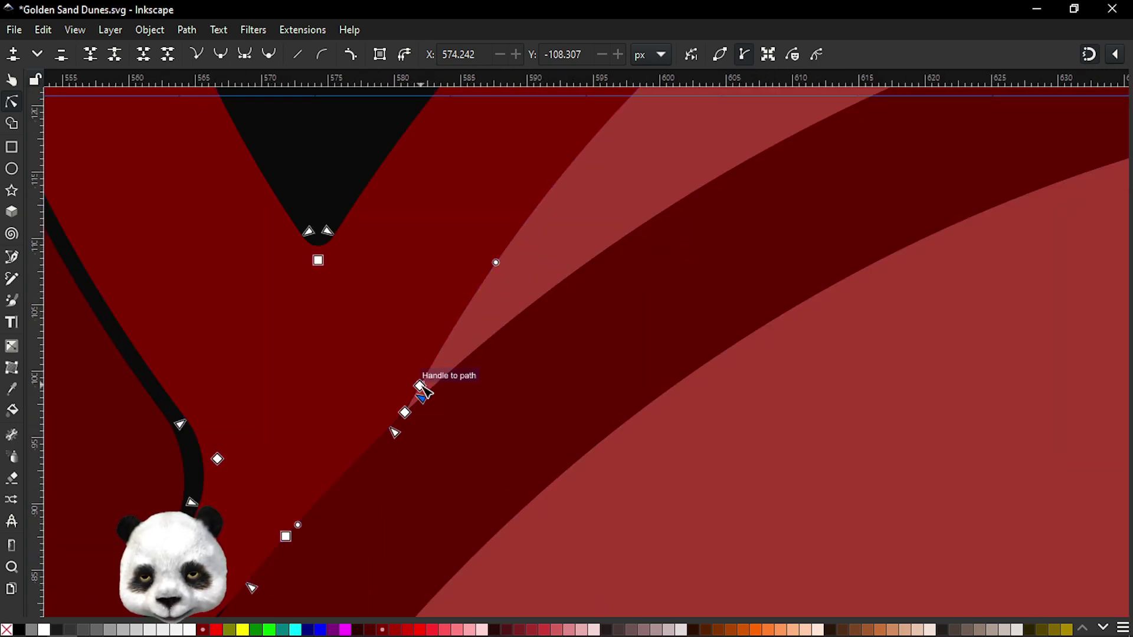
- Curve the dark band's edge up toward the wing, snapping its handle onto the neighbouring path, then save
click(420, 388)
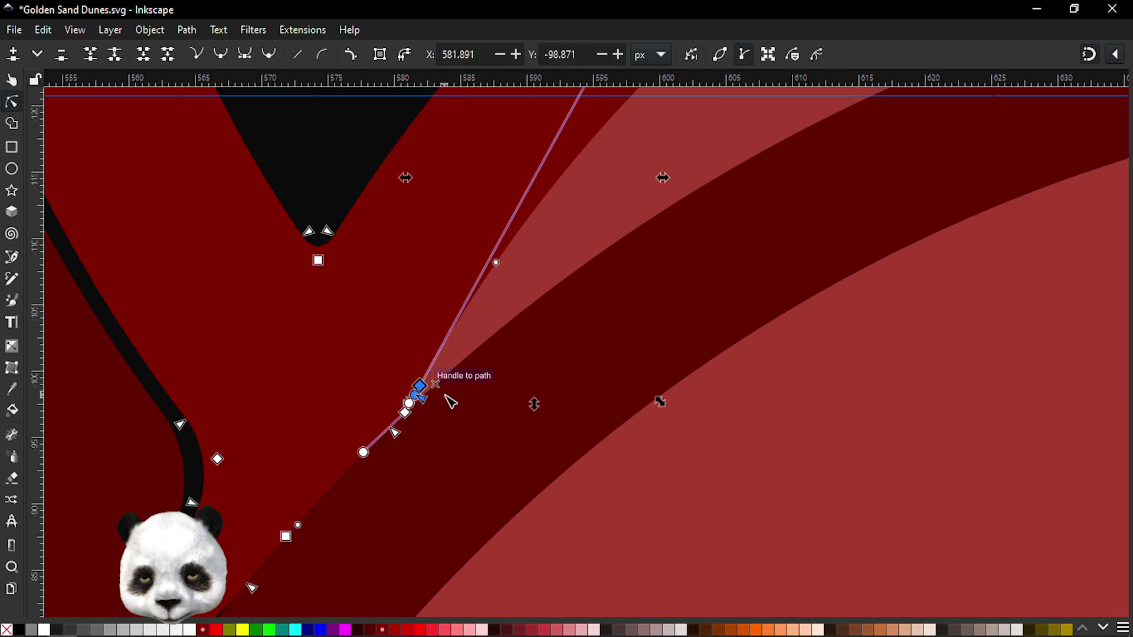
click(451, 401)
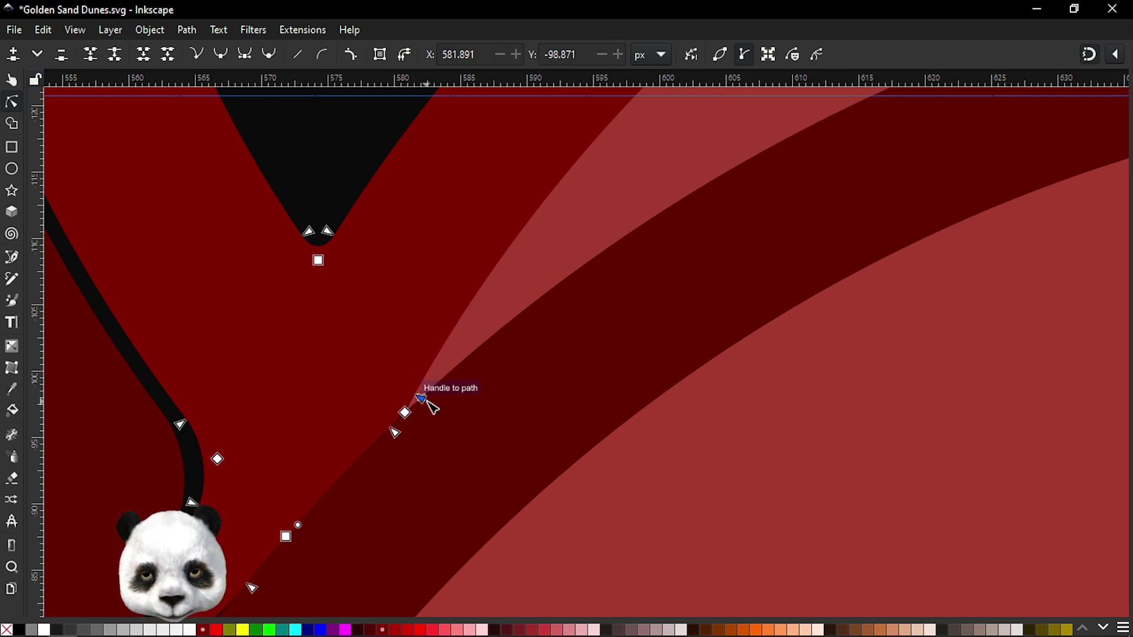
drag(422, 399, 447, 342)
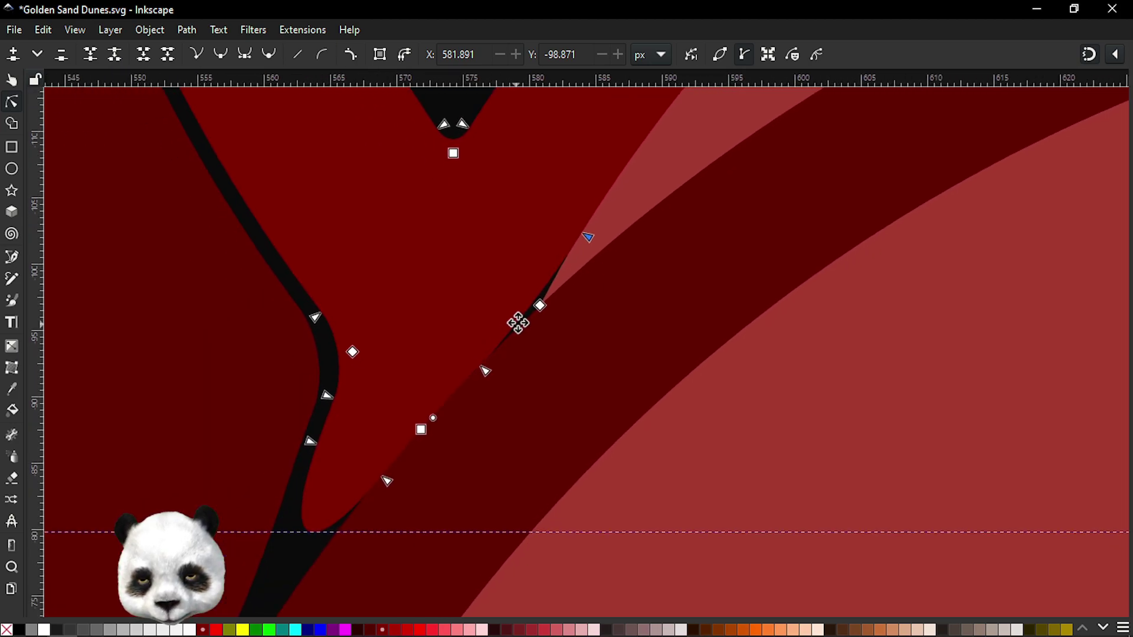
drag(448, 341, 456, 394)
scroll(524, 440, down, 1)
scroll(524, 441, down, 2)
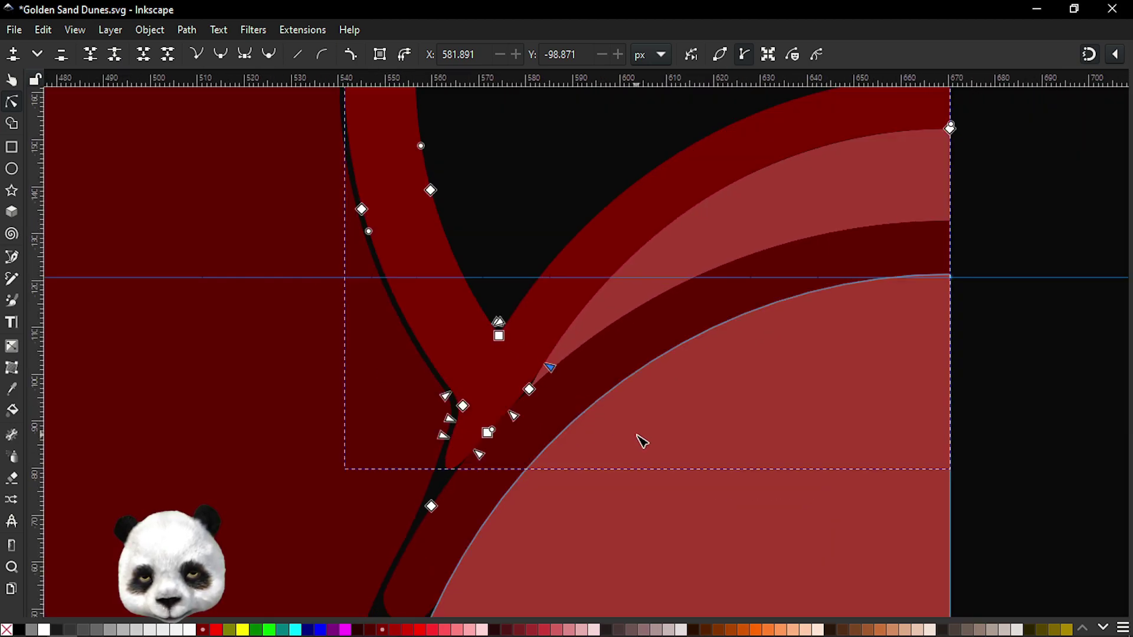
key(ctrl+s)
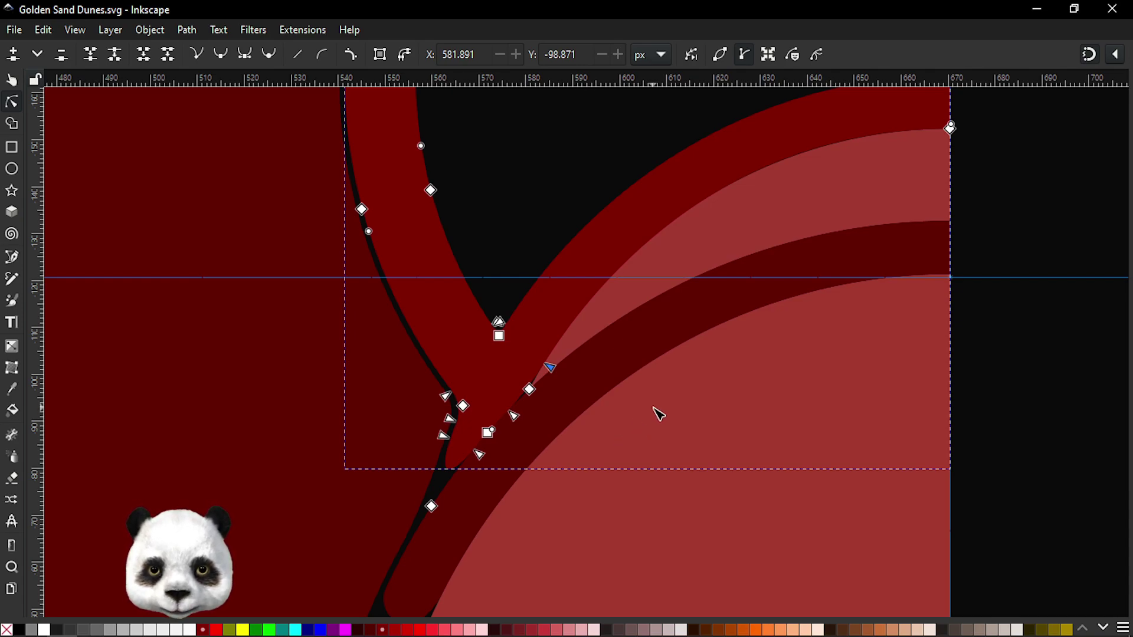
scroll(590, 366, up, 6)
scroll(590, 366, right, 7)
- Make the light red crescent's nodes smooth and reshape its lower tip
click(561, 386)
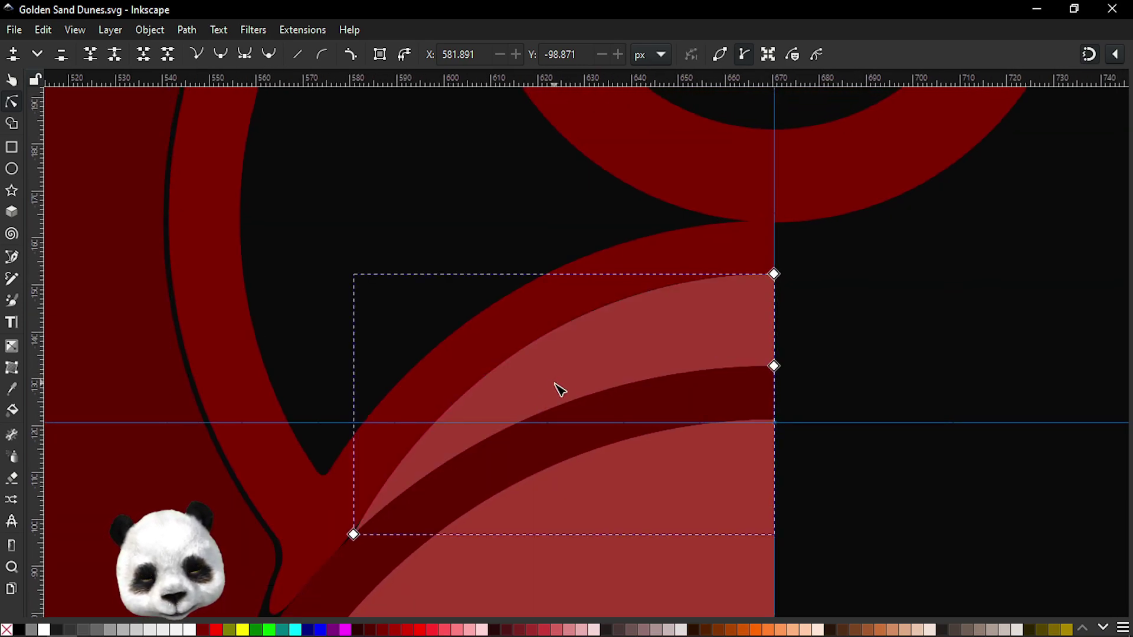
scroll(531, 414, down, 4)
scroll(567, 366, left, 3)
scroll(478, 439, up, 2)
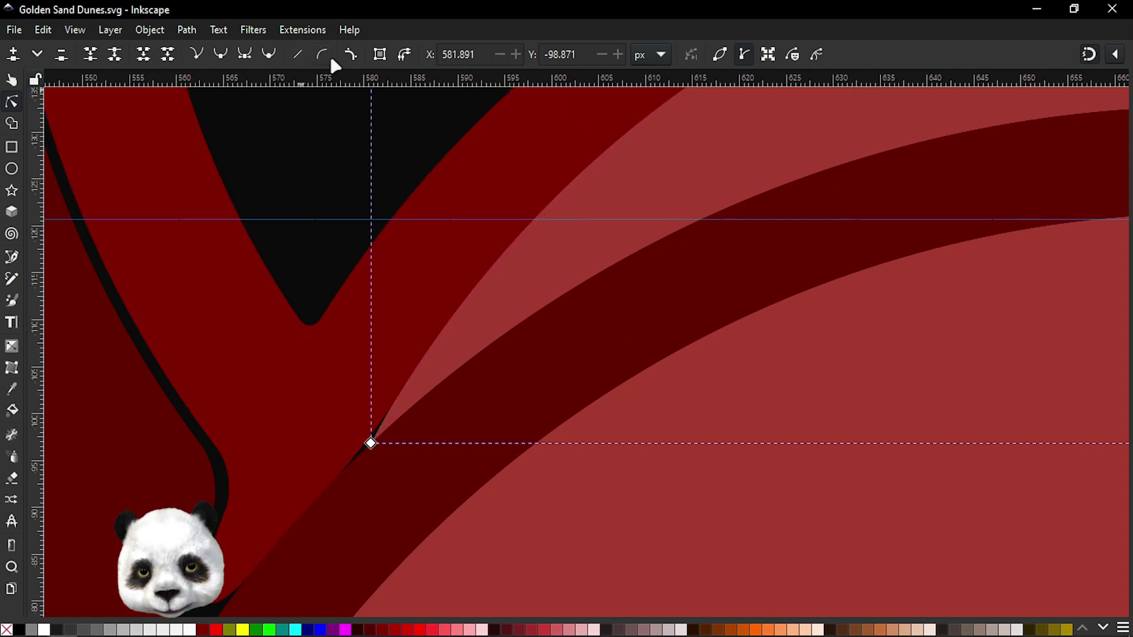
click(350, 54)
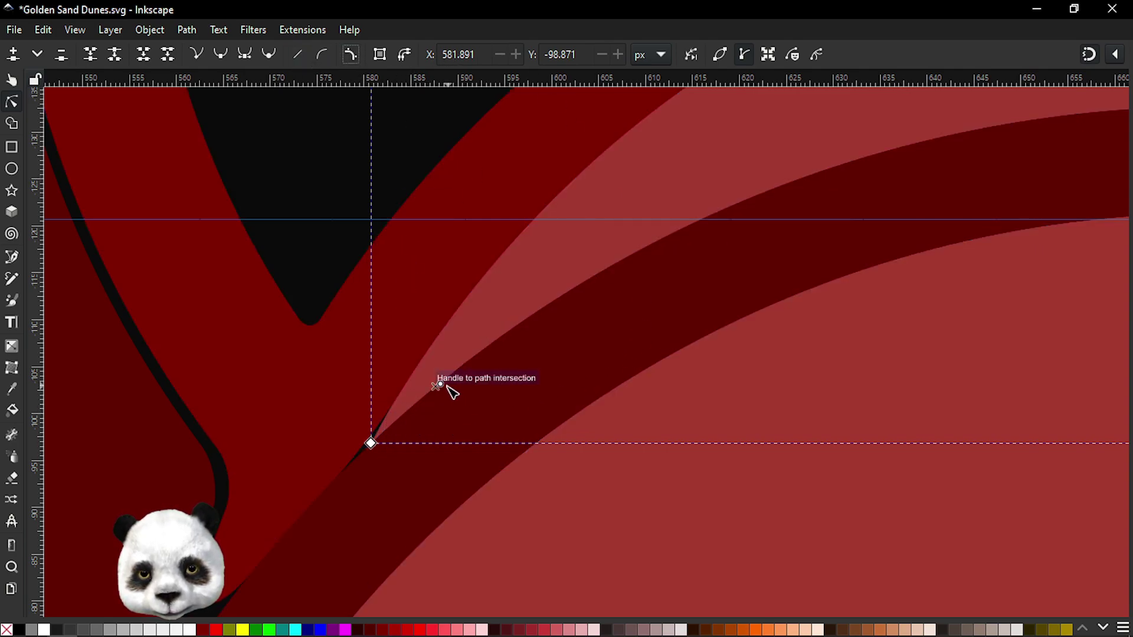
drag(441, 385, 499, 344)
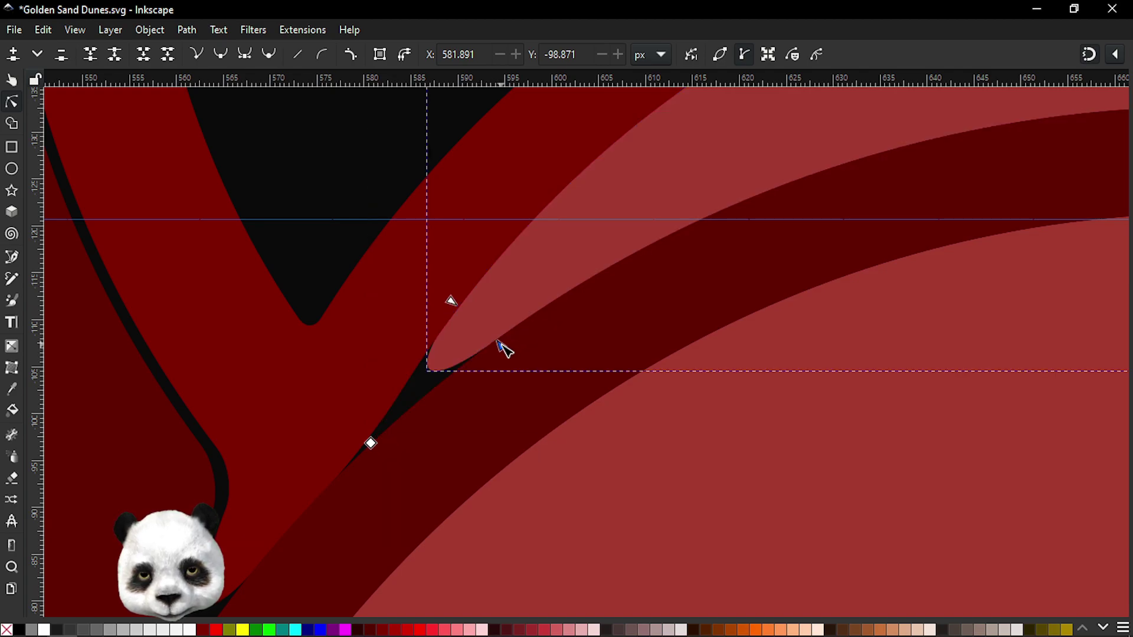
- Save the document and insert a middle node along the sliver's edge
ctrl+scroll(502, 377, down, 1)
ctrl+scroll(425, 449, down, 1)
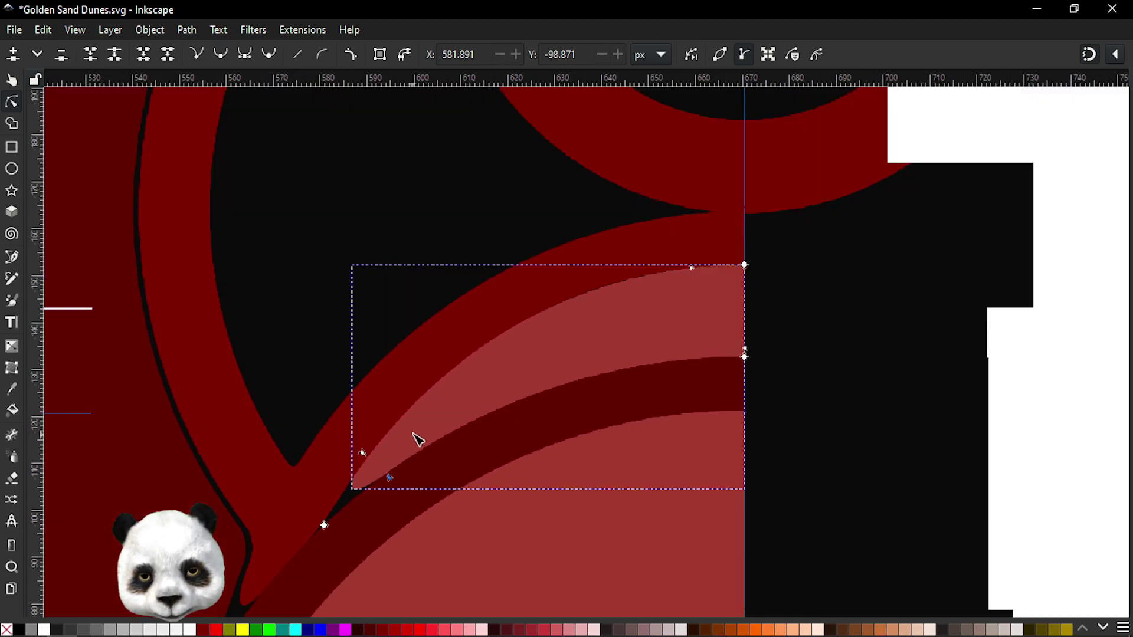
ctrl+scroll(437, 440, down, 3)
ctrl+scroll(440, 436, up, 2)
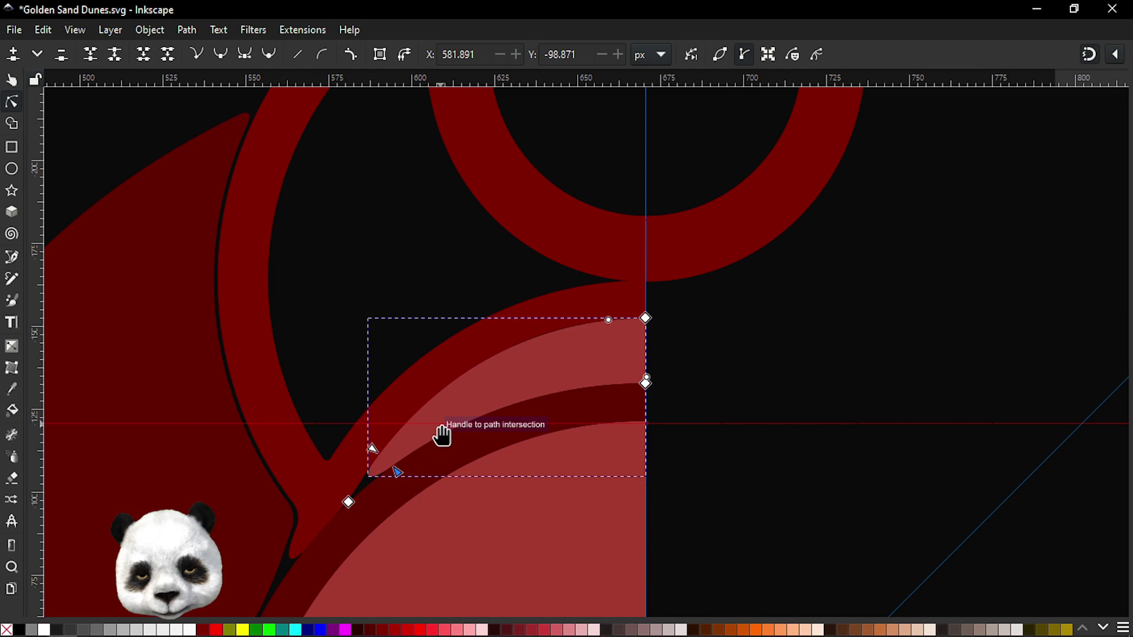
key(ctrl+s)
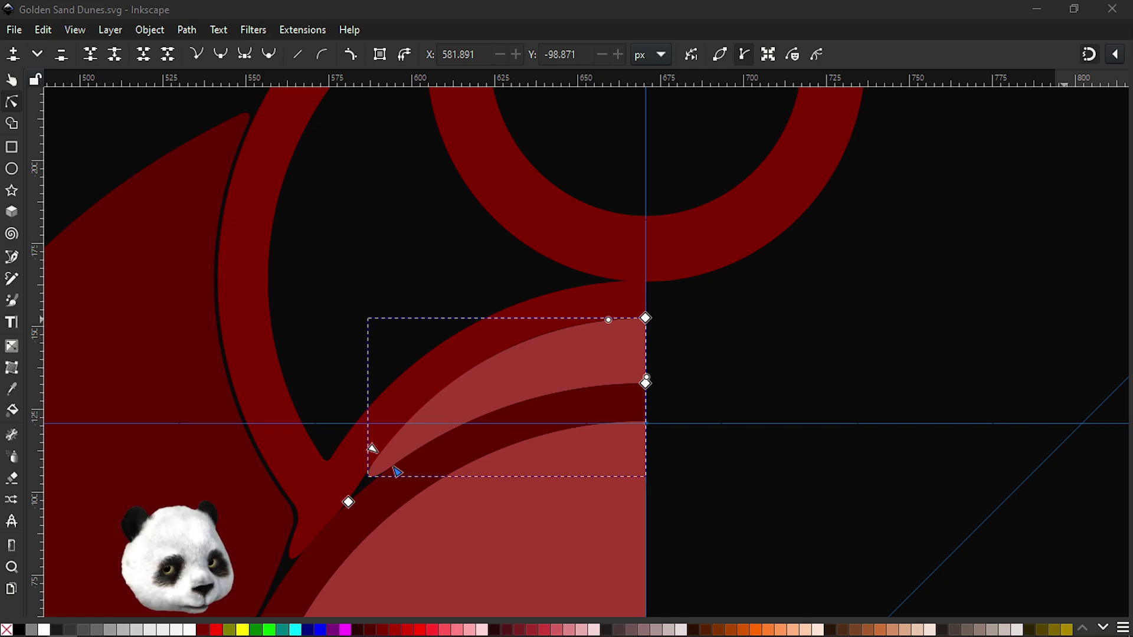
key(Insert)
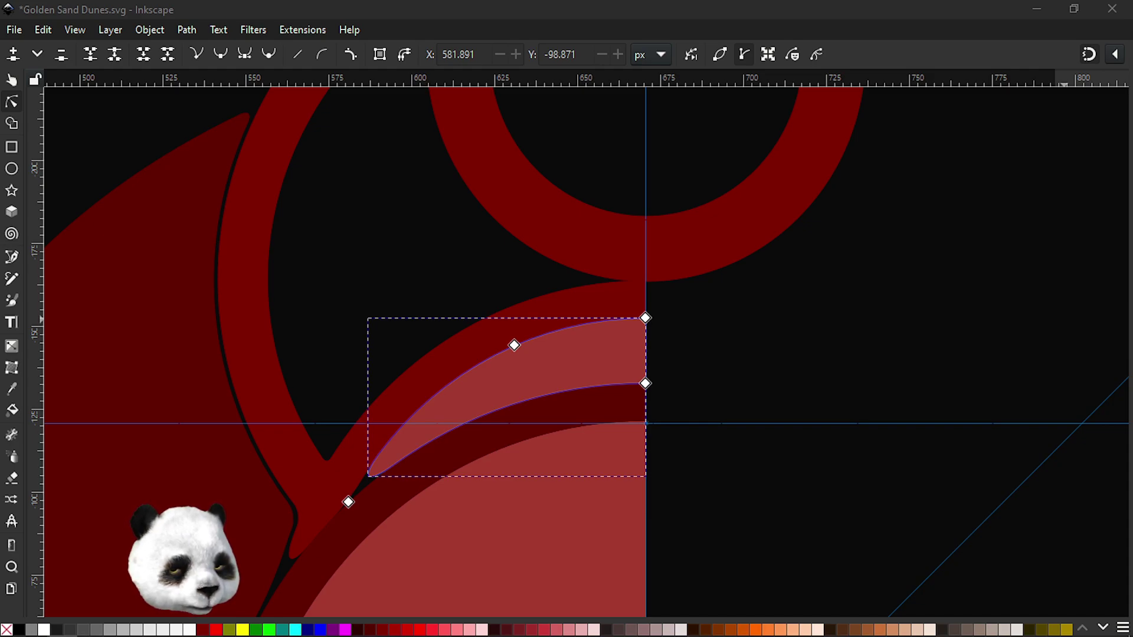
- Nudge the new node, then re-select the crescent sliver and discard the added middle node
key(Down)
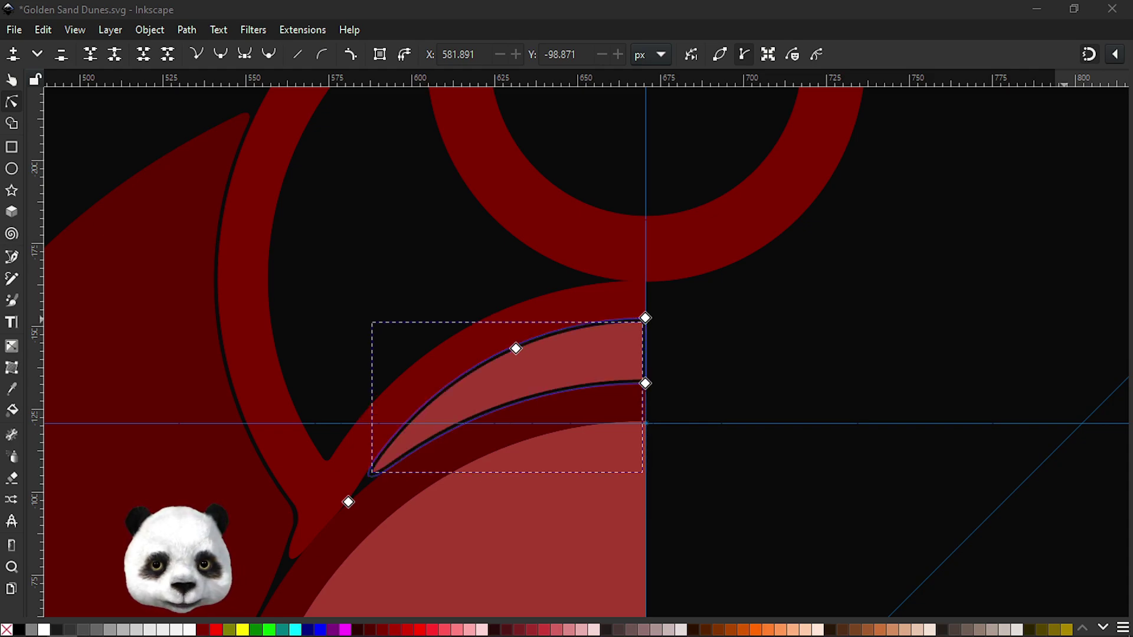
click(868, 329)
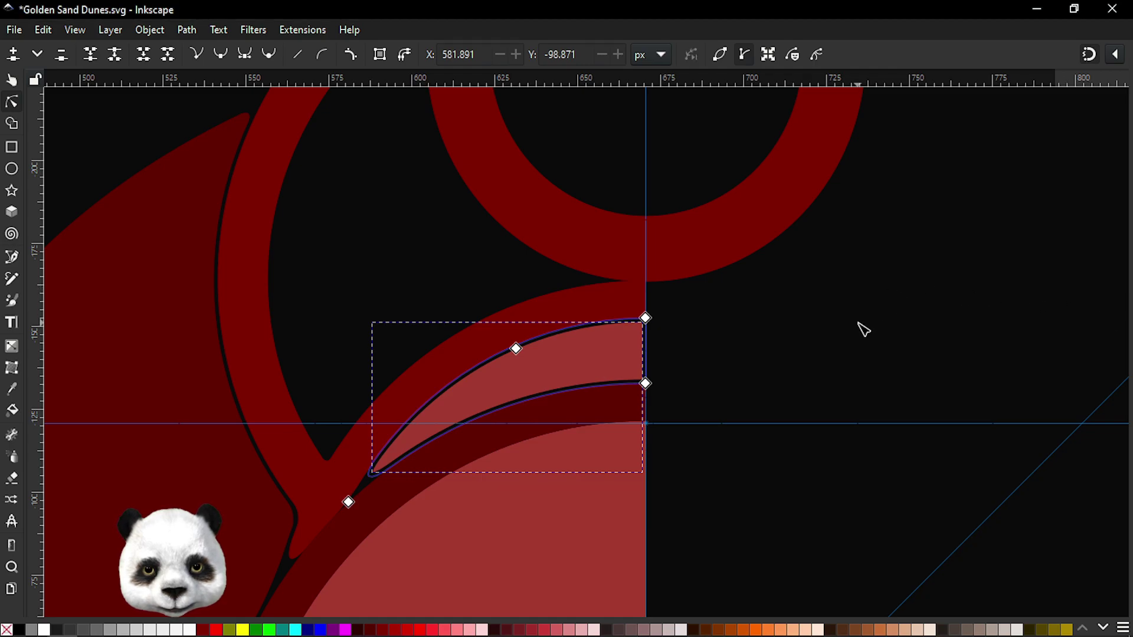
scroll(850, 334, down, 3)
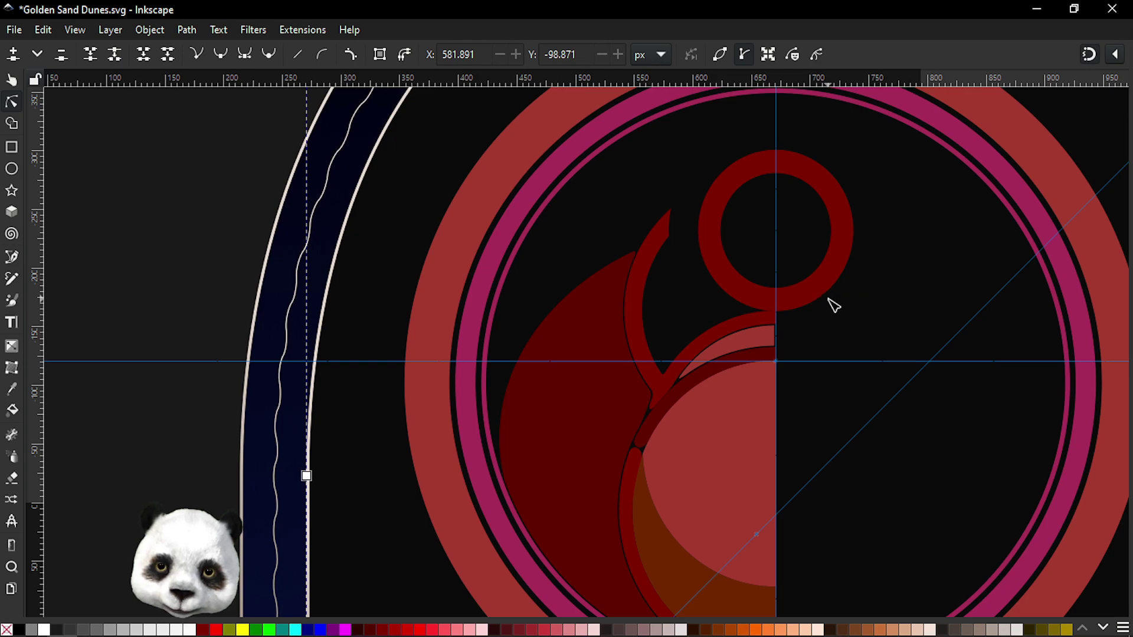
scroll(779, 404, up, 3)
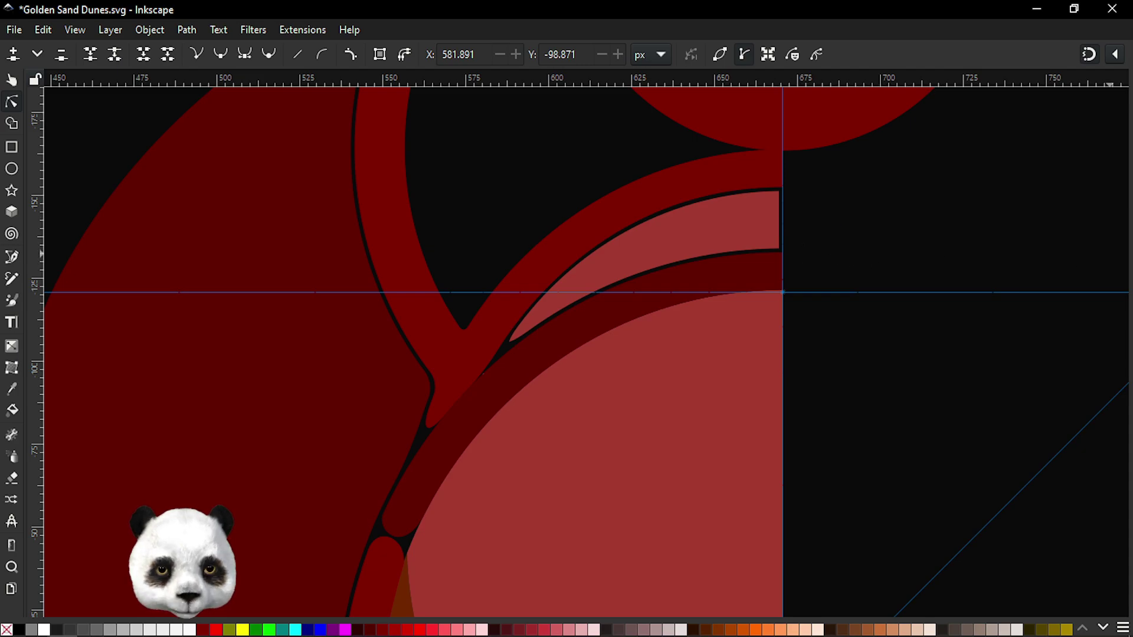
click(684, 239)
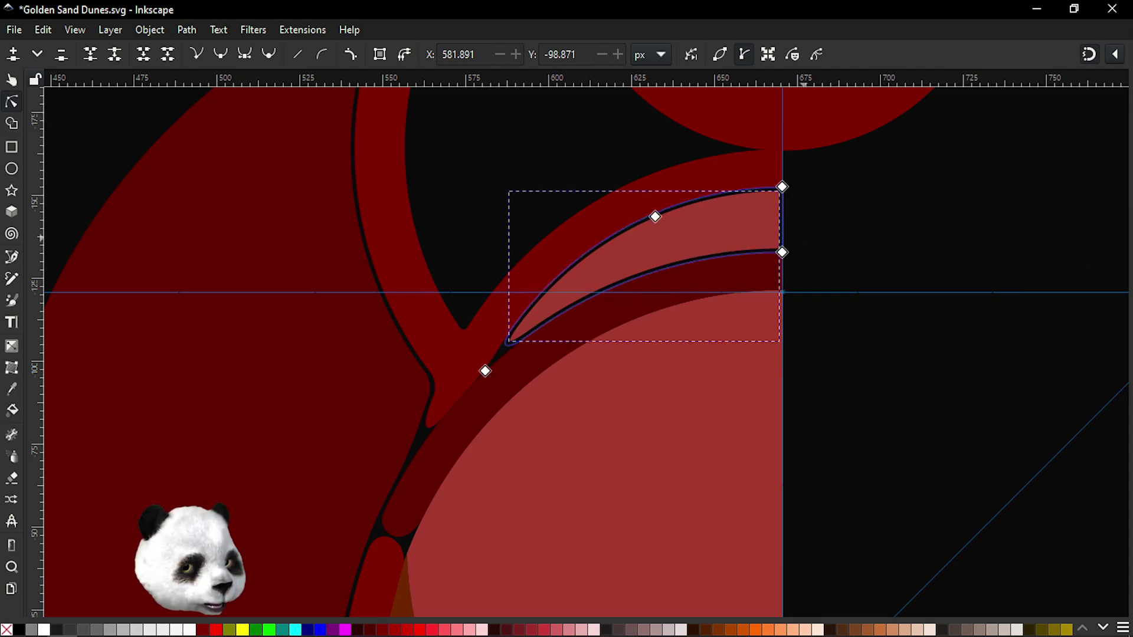
click(534, 341)
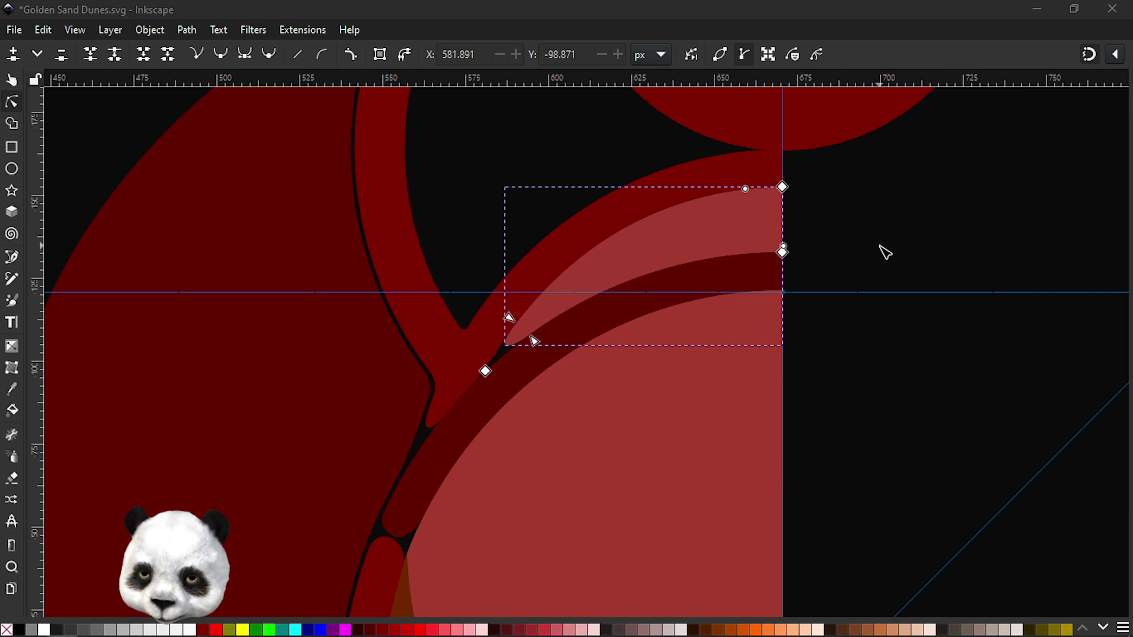
- Drag the Y wing's lower and upper edge nodes up-left toward the crescent tip
scroll(434, 431, up, 1)
scroll(429, 435, up, 2)
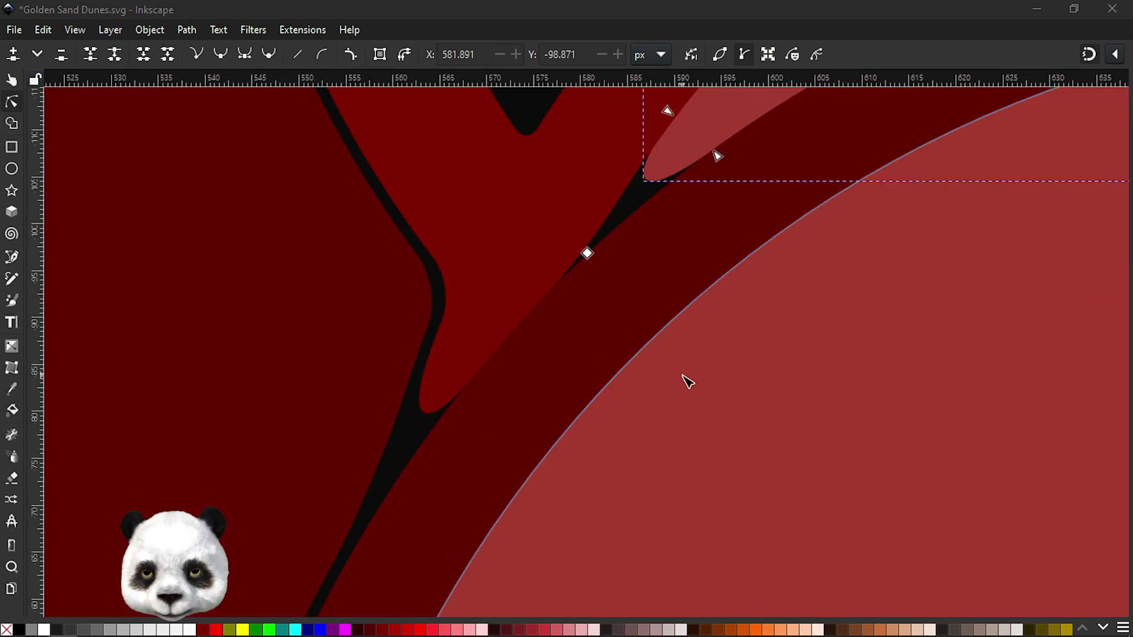
scroll(685, 372, down, 3)
scroll(796, 377, down, 4)
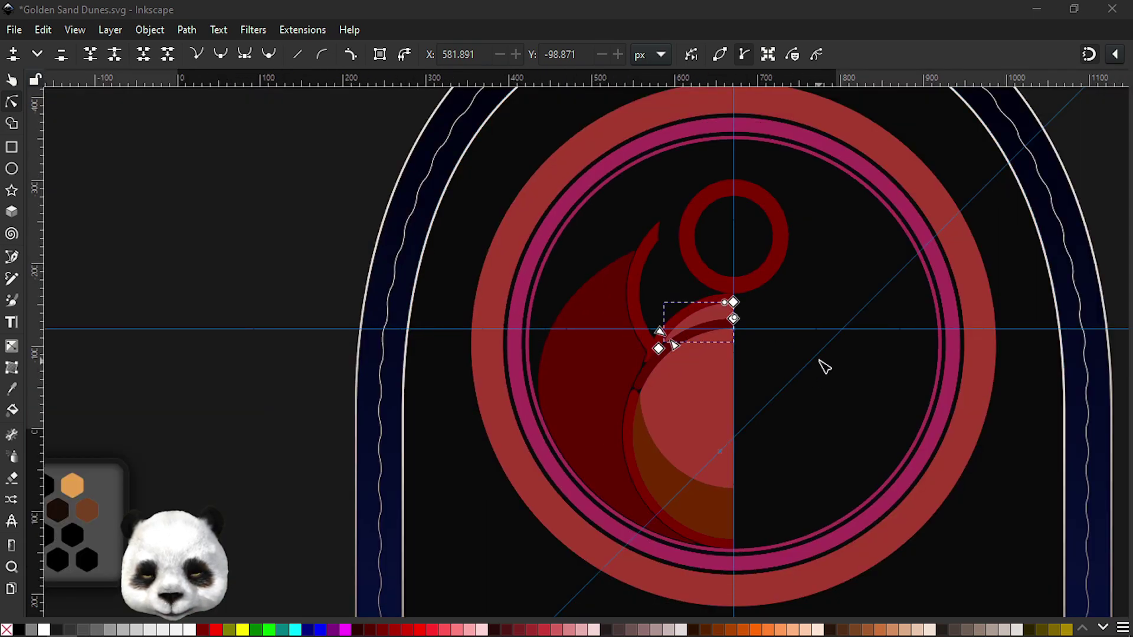
scroll(772, 386, up, 1)
scroll(708, 363, up, 2)
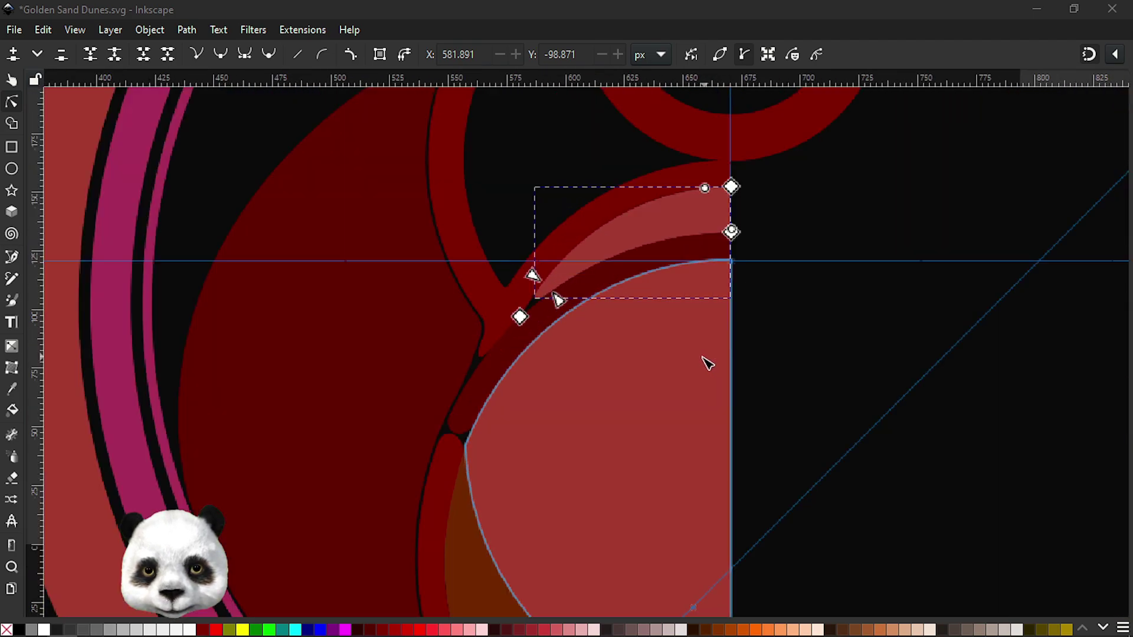
scroll(499, 338, up, 2)
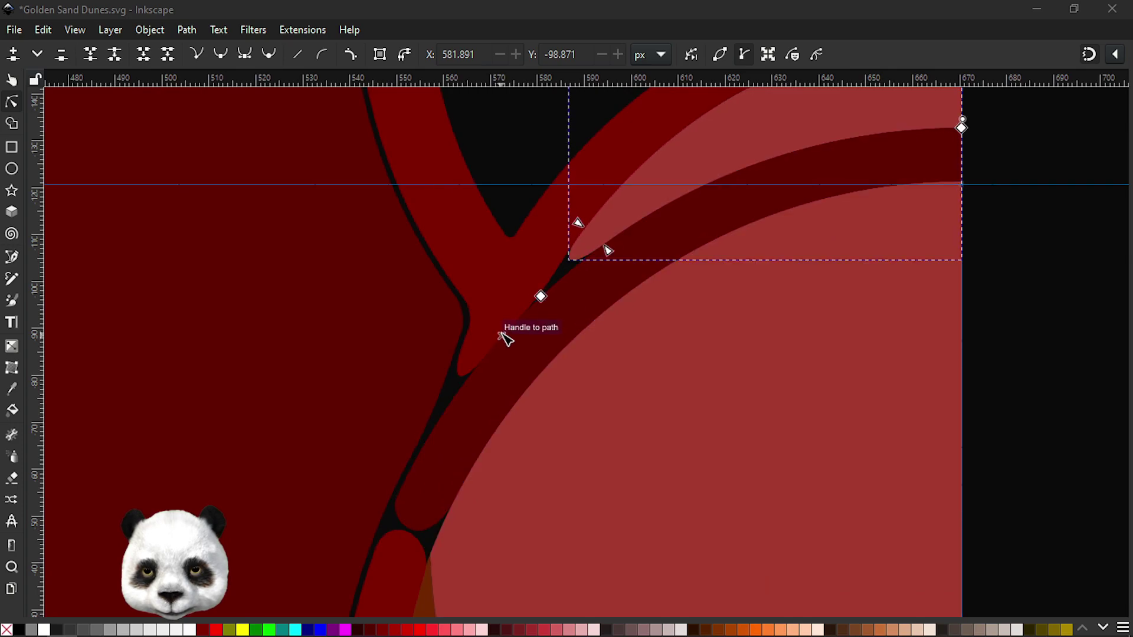
scroll(508, 305, up, 2)
click(508, 305)
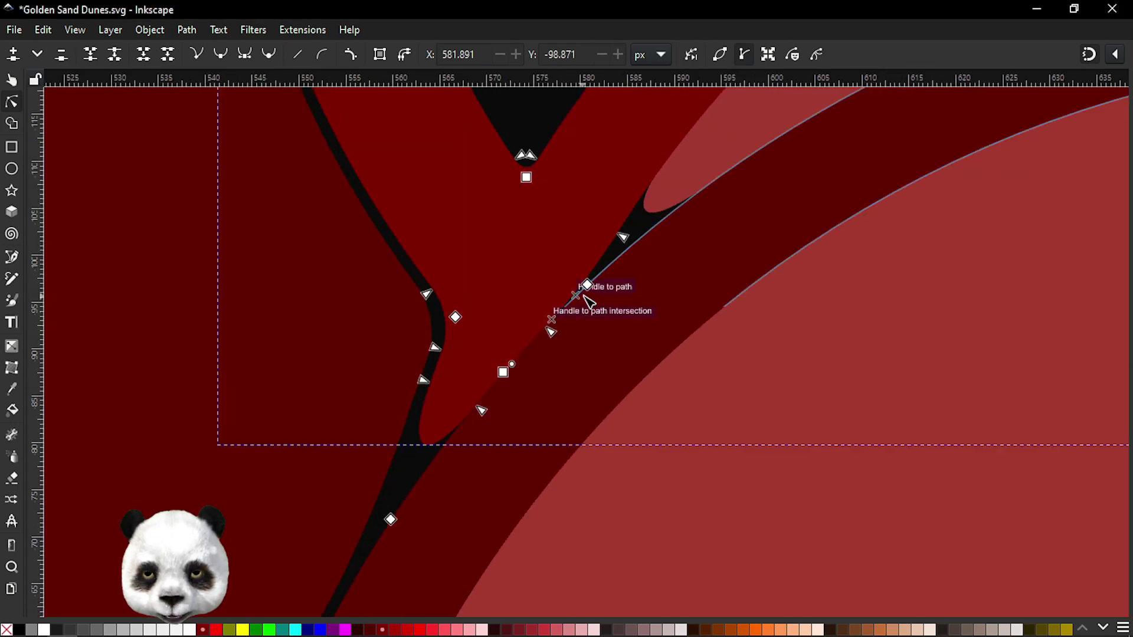
drag(506, 375, 489, 364)
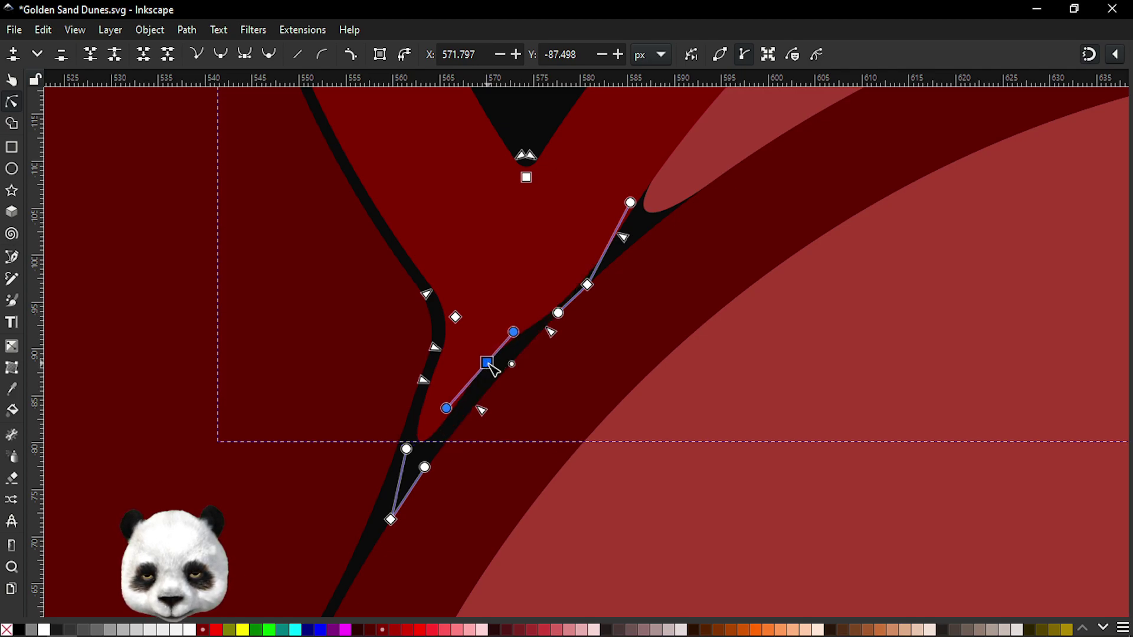
drag(492, 369, 490, 366)
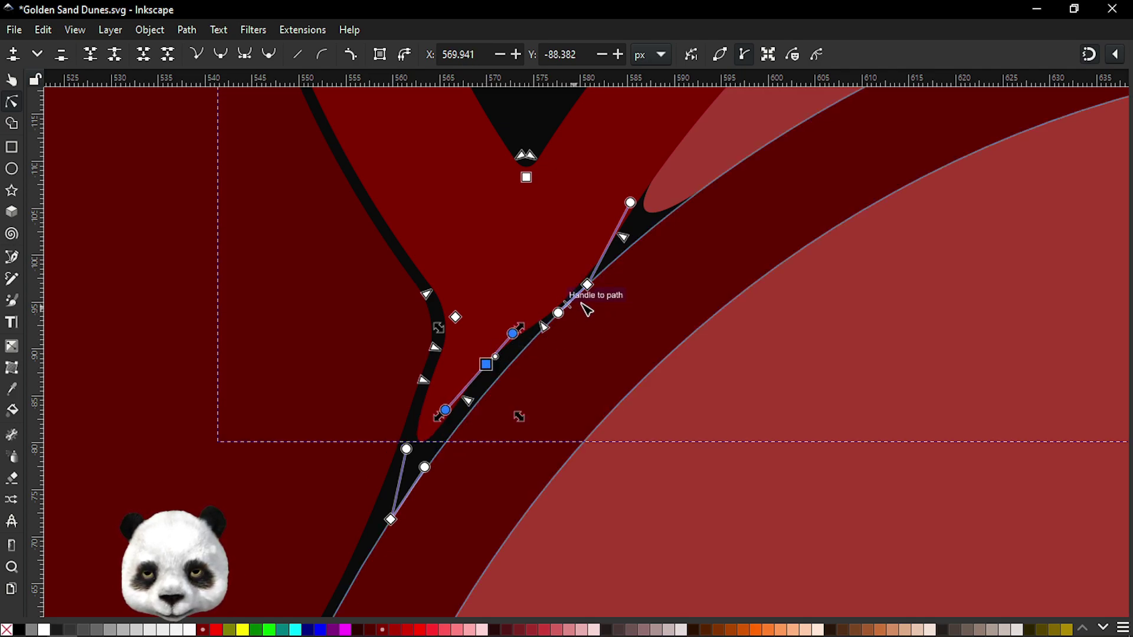
drag(585, 285, 579, 269)
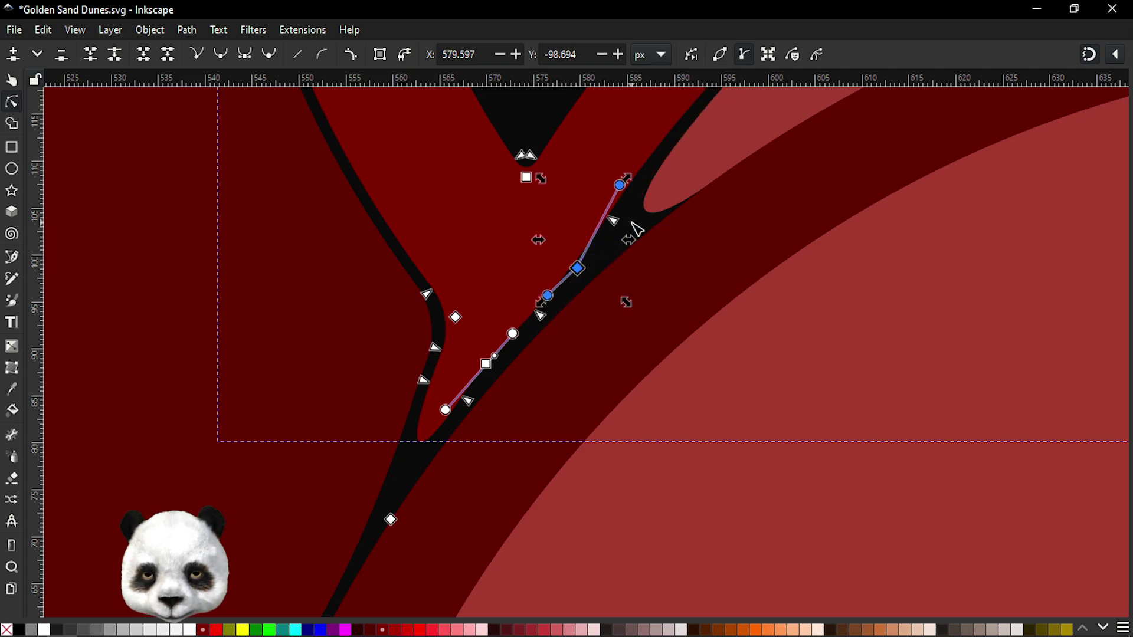
key(Escape)
- Zoom out to review the emblem, save, and select the light-red crescent path
scroll(762, 254, down, 5)
scroll(914, 259, down, 3)
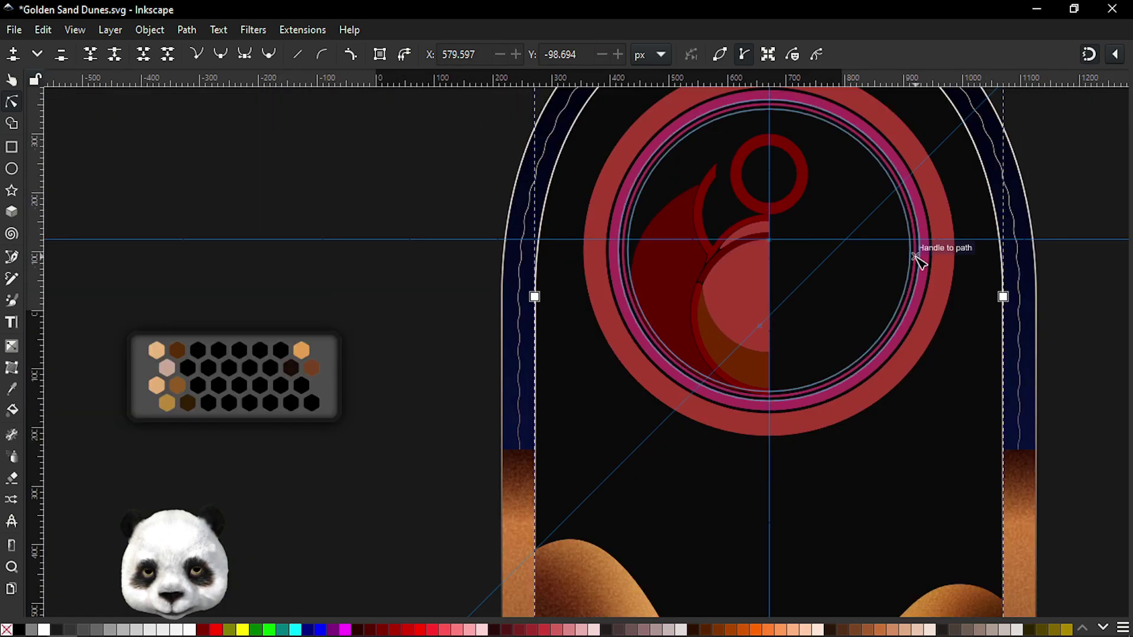
scroll(782, 230, up, 1)
scroll(712, 222, up, 1)
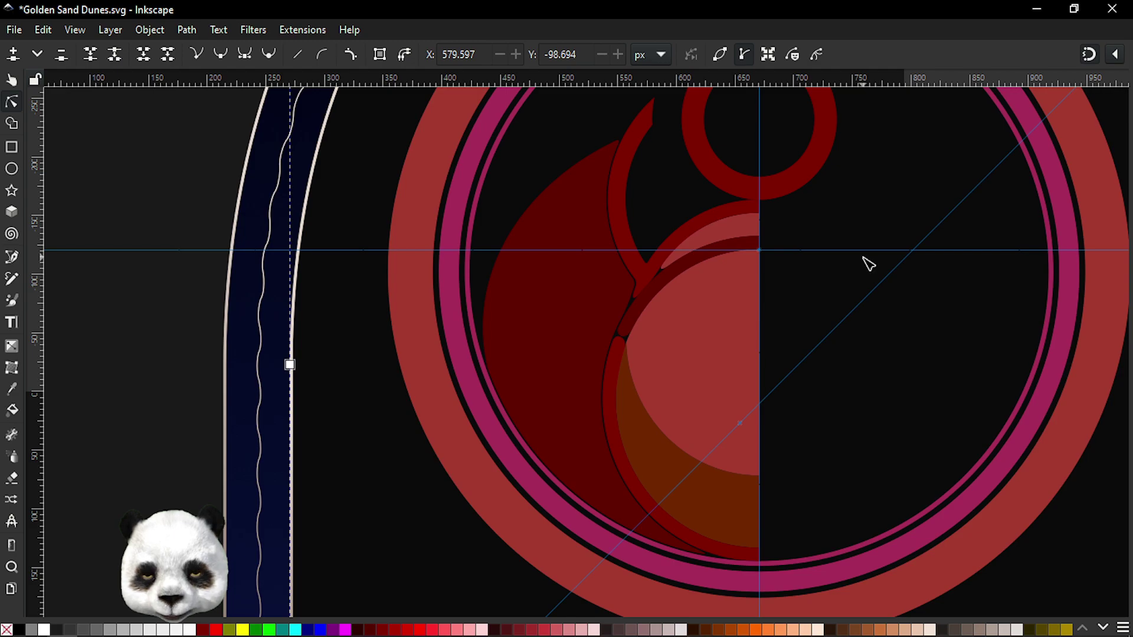
scroll(868, 264, down, 1)
scroll(835, 265, down, 1)
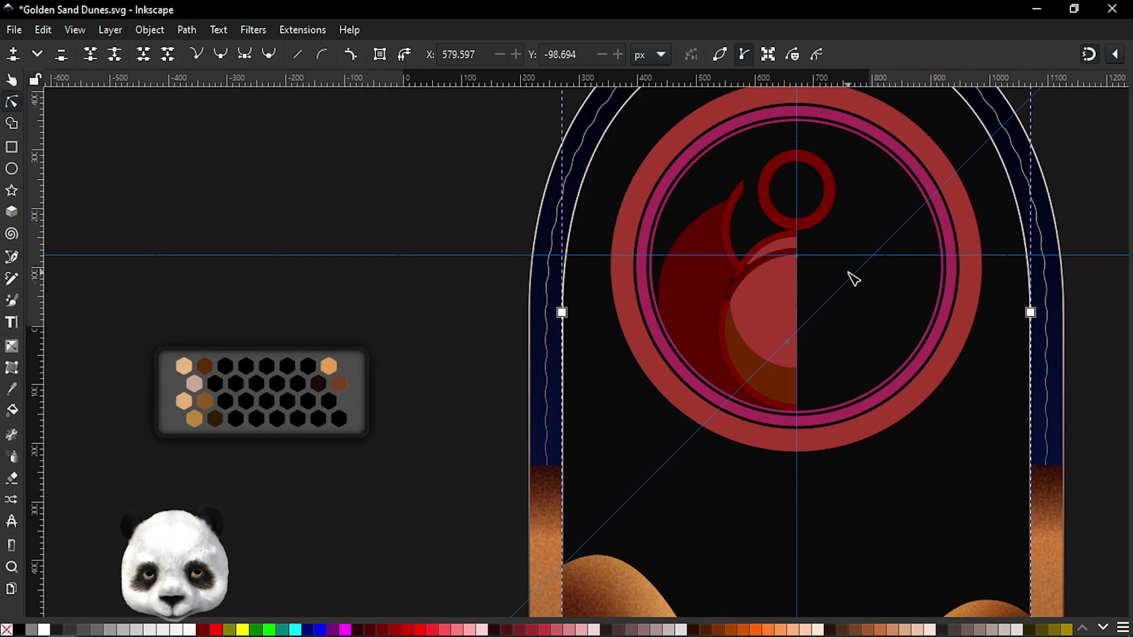
scroll(854, 278, up, 2)
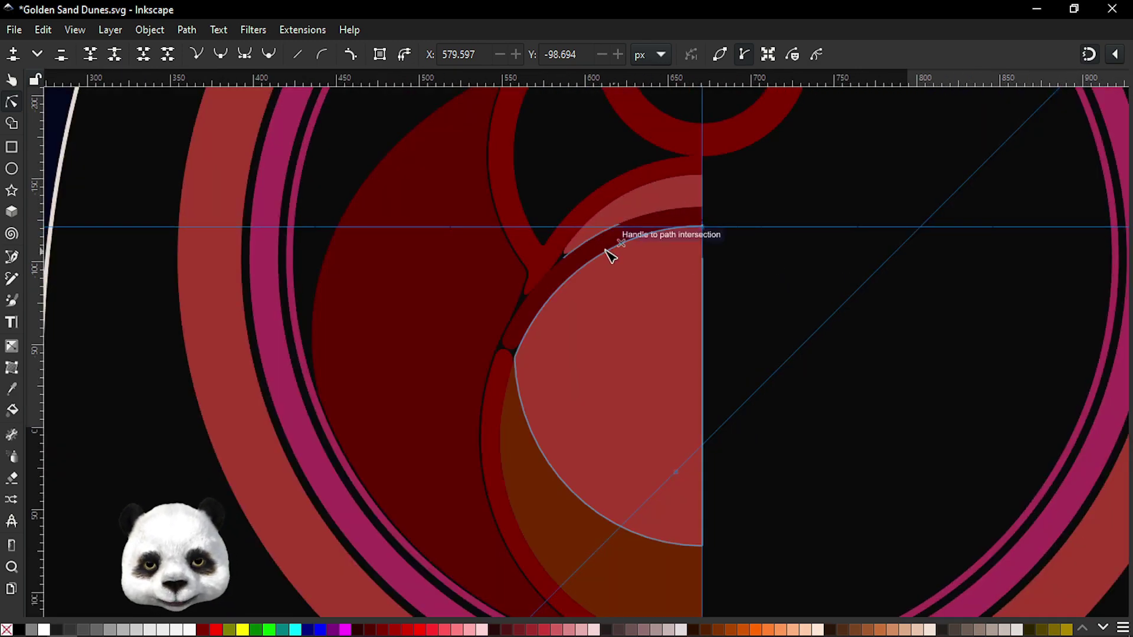
scroll(609, 259, up, 1)
scroll(615, 281, up, 1)
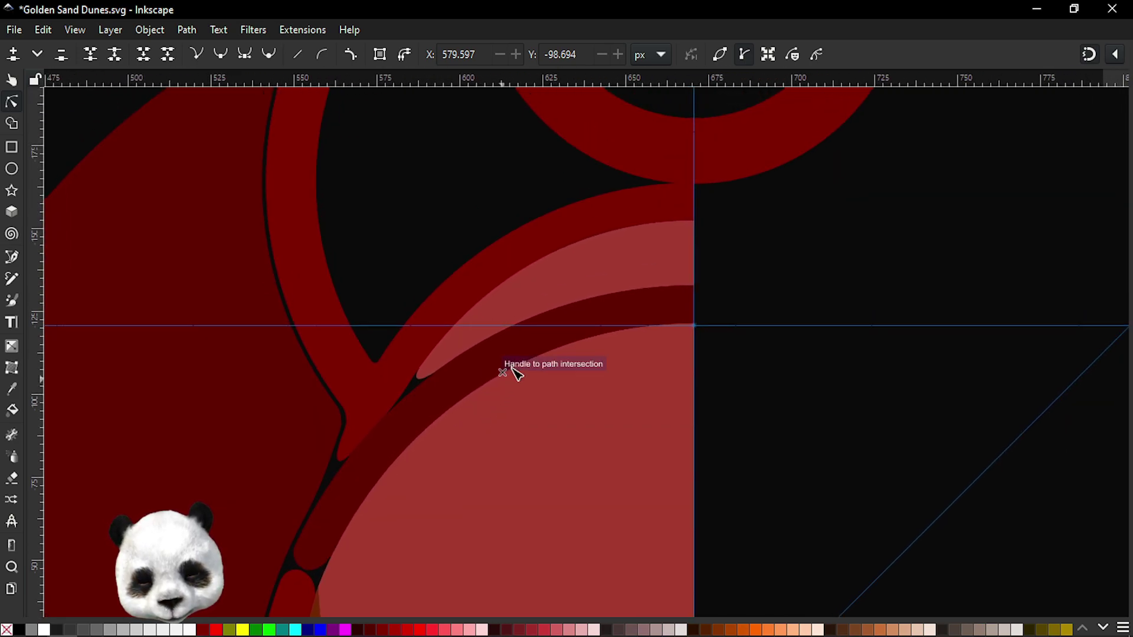
key(ctrl+s)
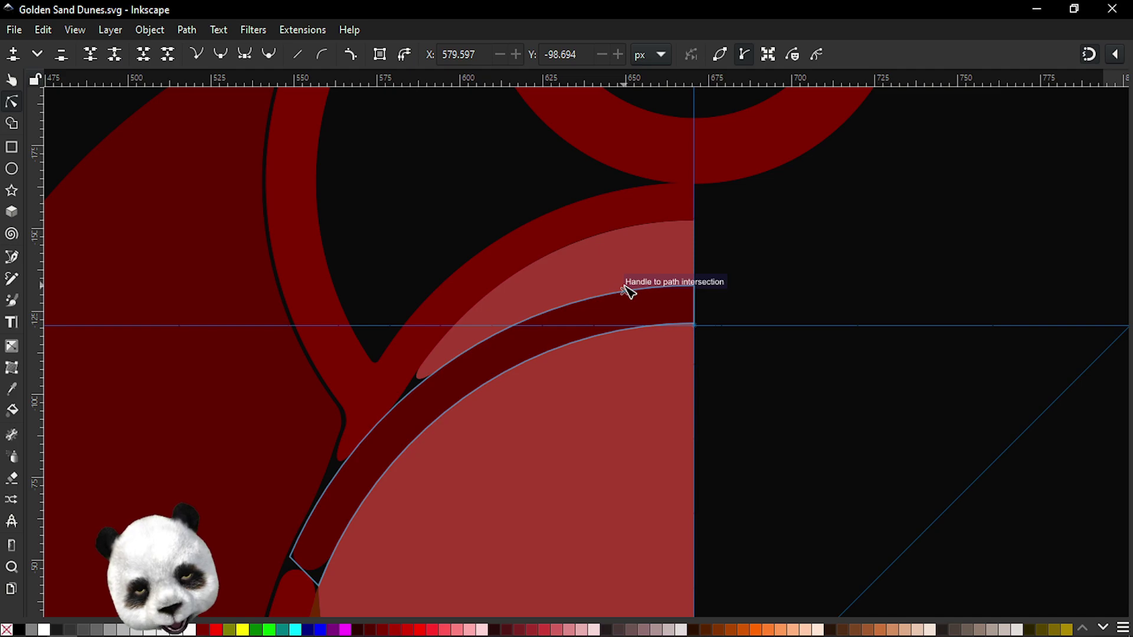
click(594, 272)
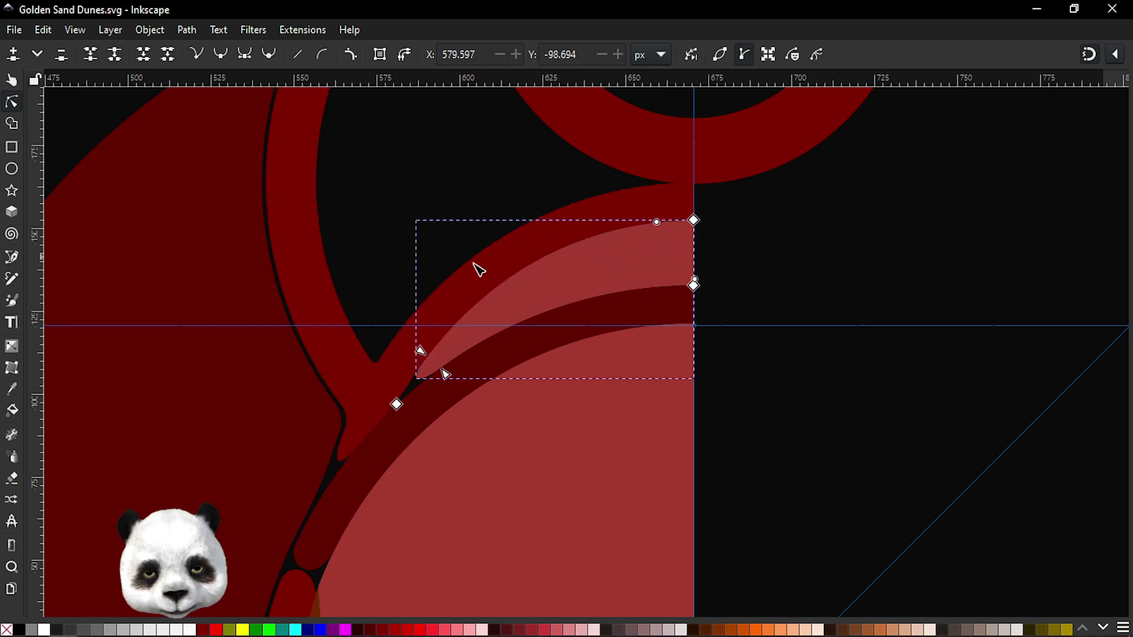
- Pick the light-red crescent arc and delete the stray node near its right tip
click(373, 407)
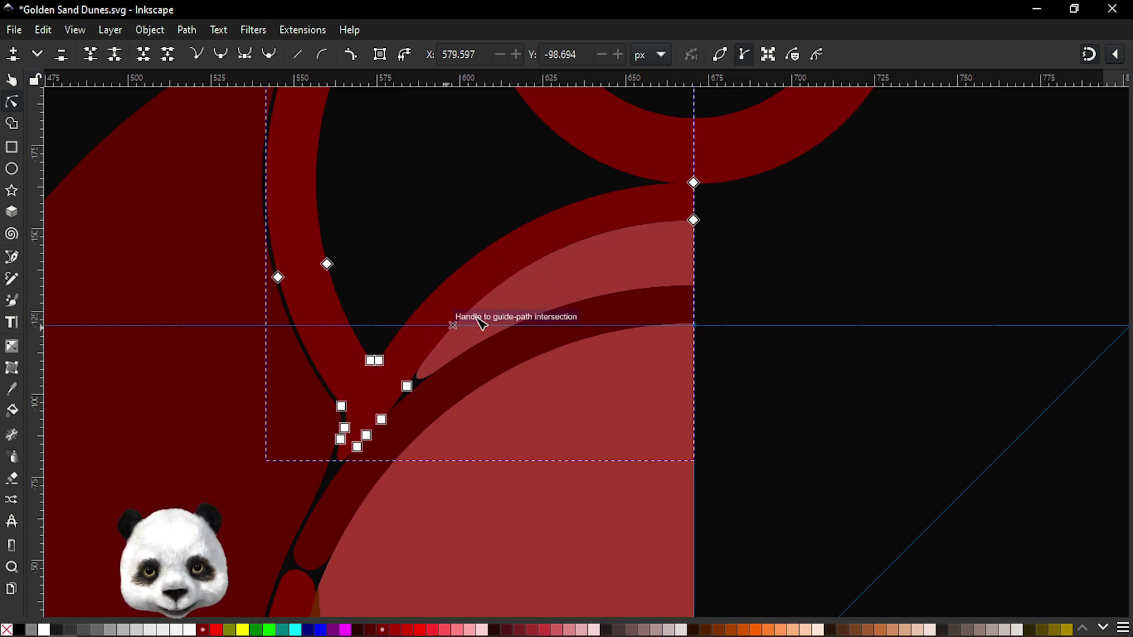
click(554, 309)
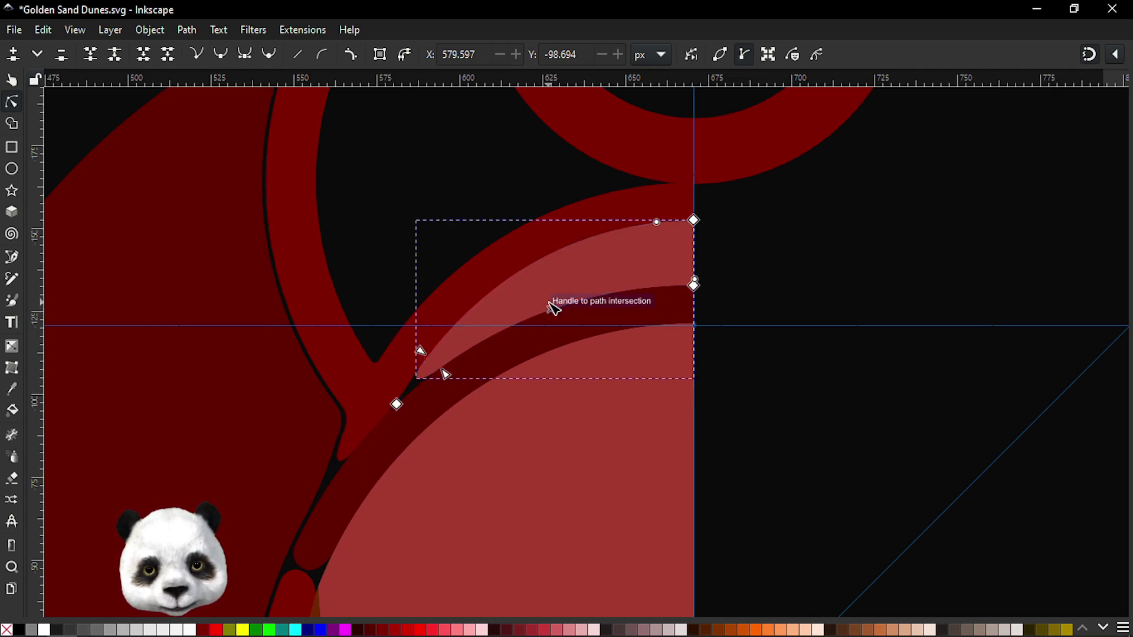
click(554, 308)
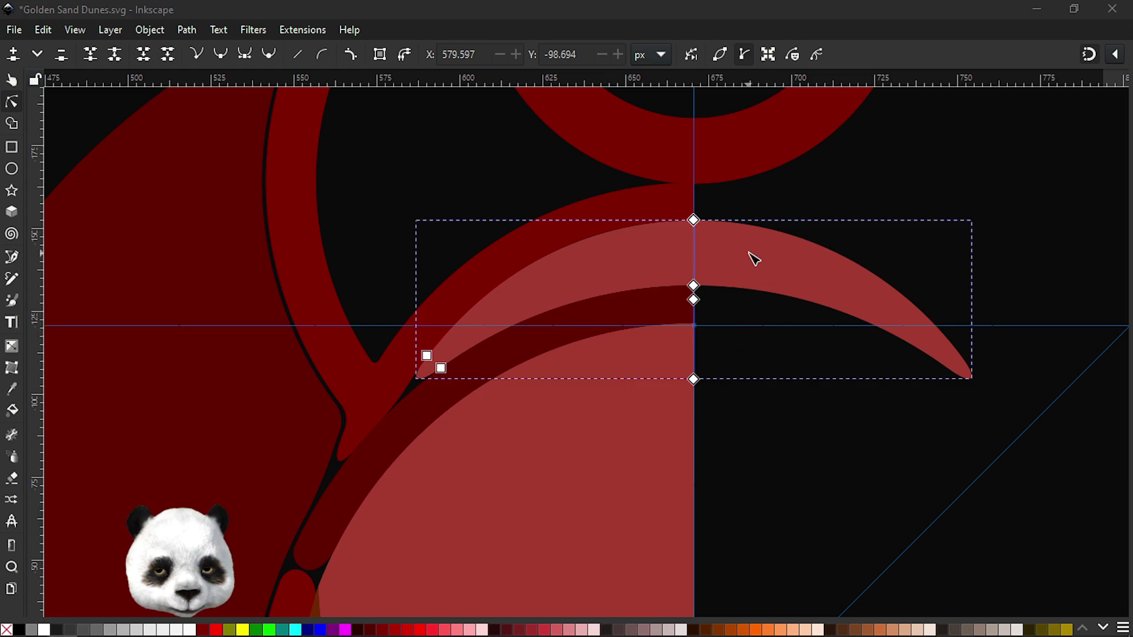
click(651, 204)
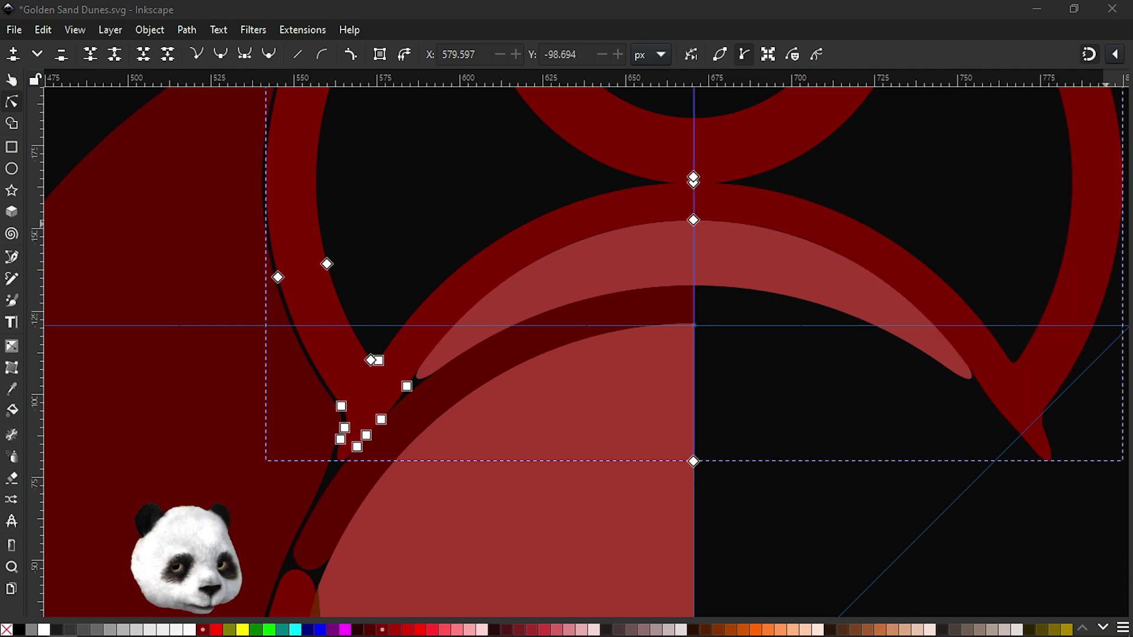
ctrl+scroll(840, 232, up, 1)
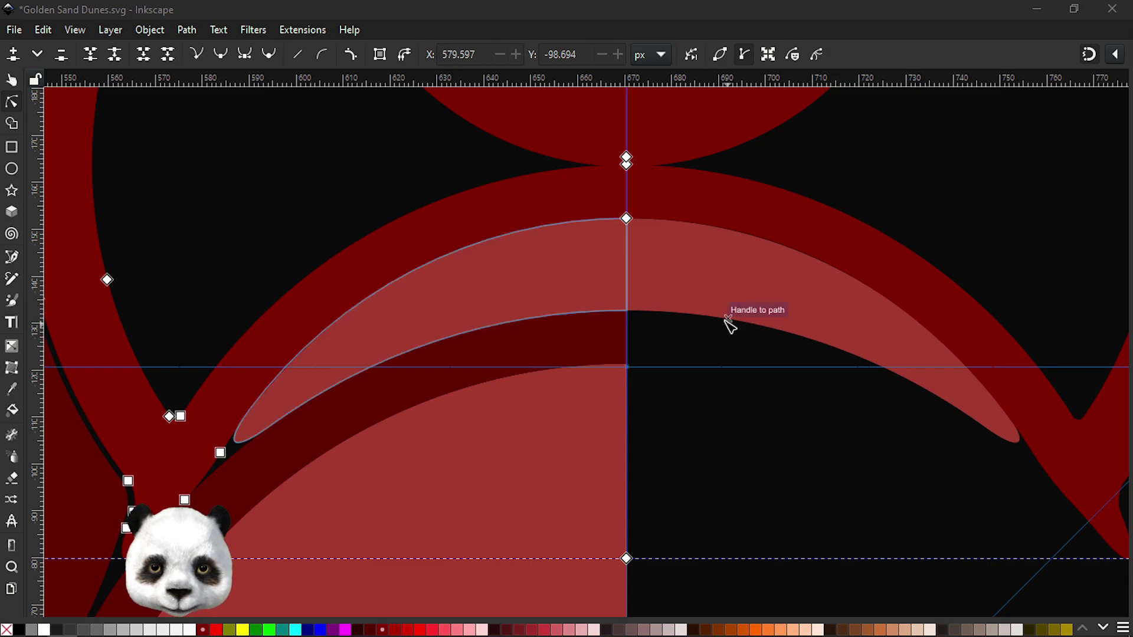
click(625, 276)
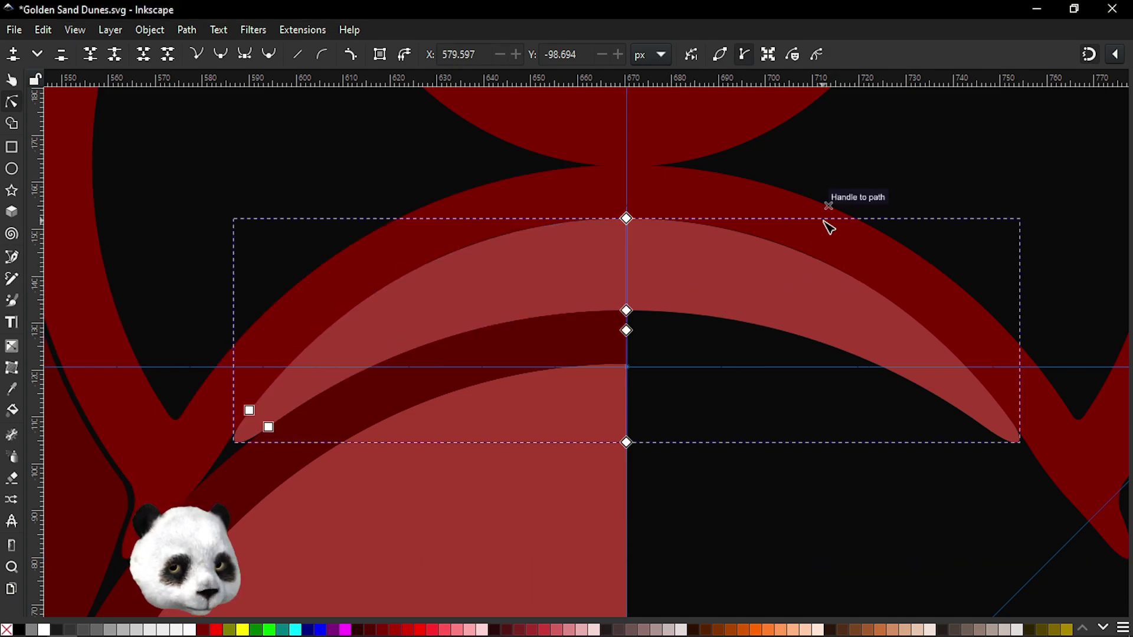
key(Delete)
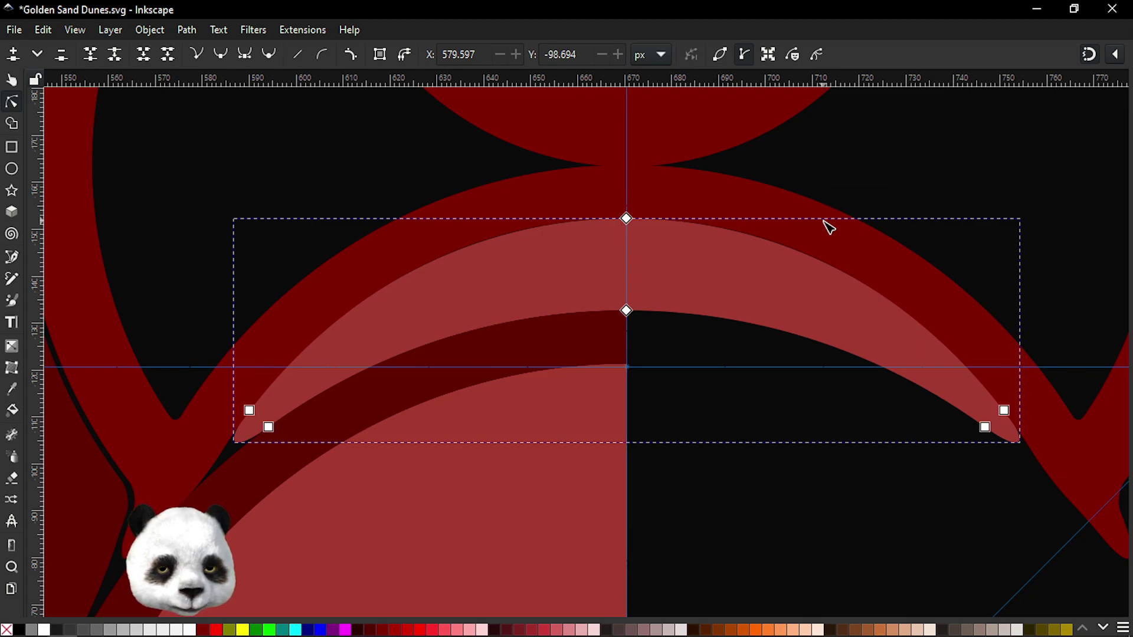
scroll(821, 234, up, 3)
scroll(647, 265, down, 3)
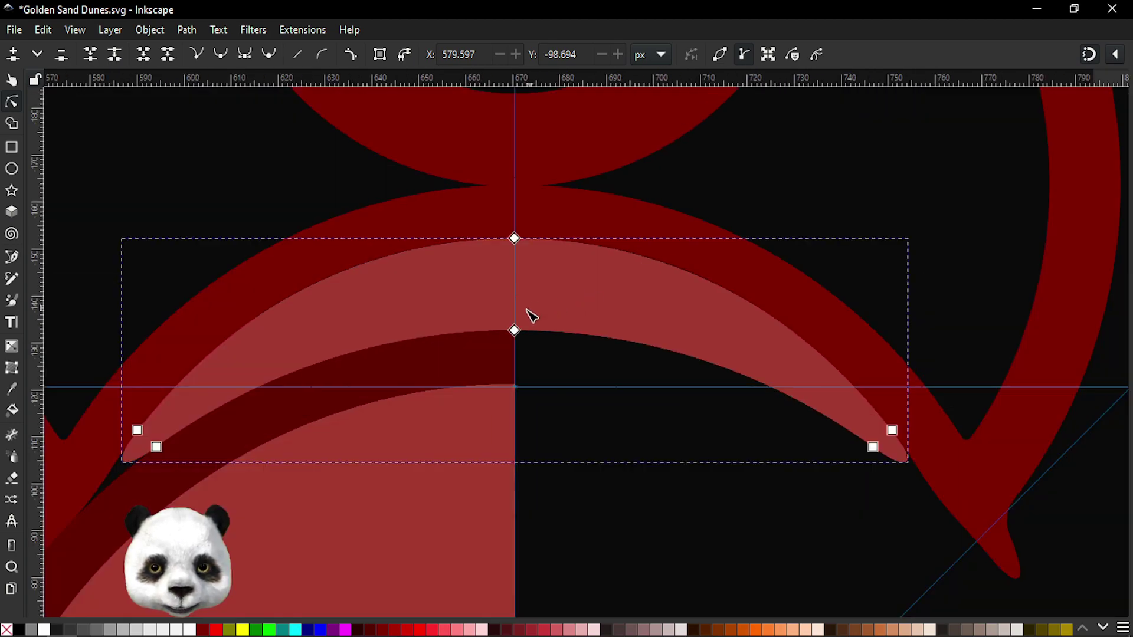
scroll(432, 313, up, 1)
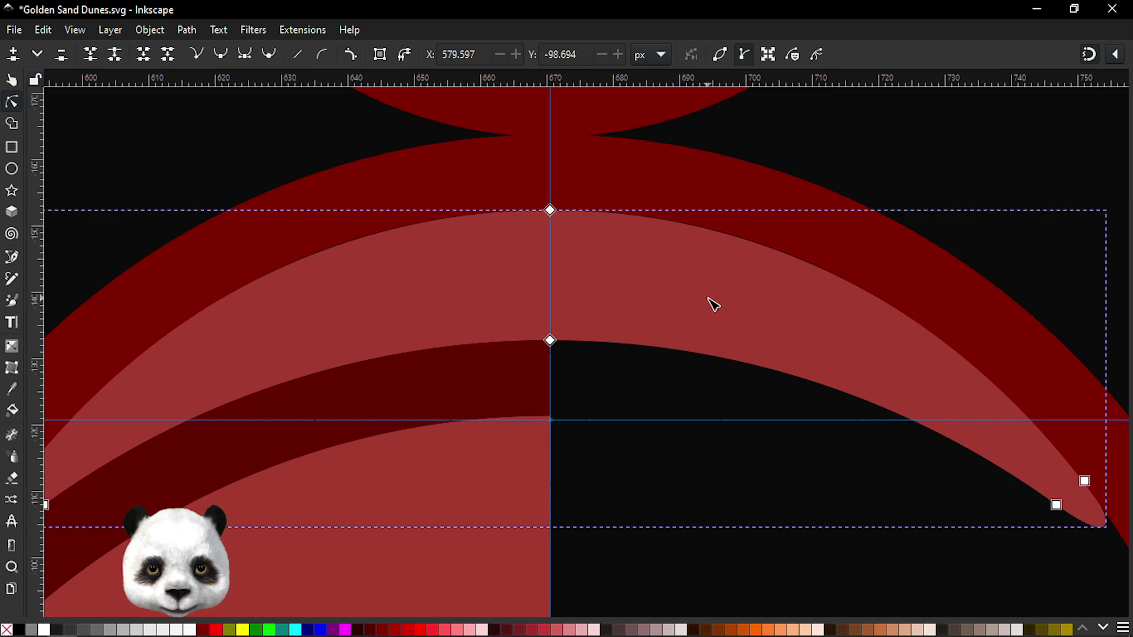
scroll(673, 293, down, 1)
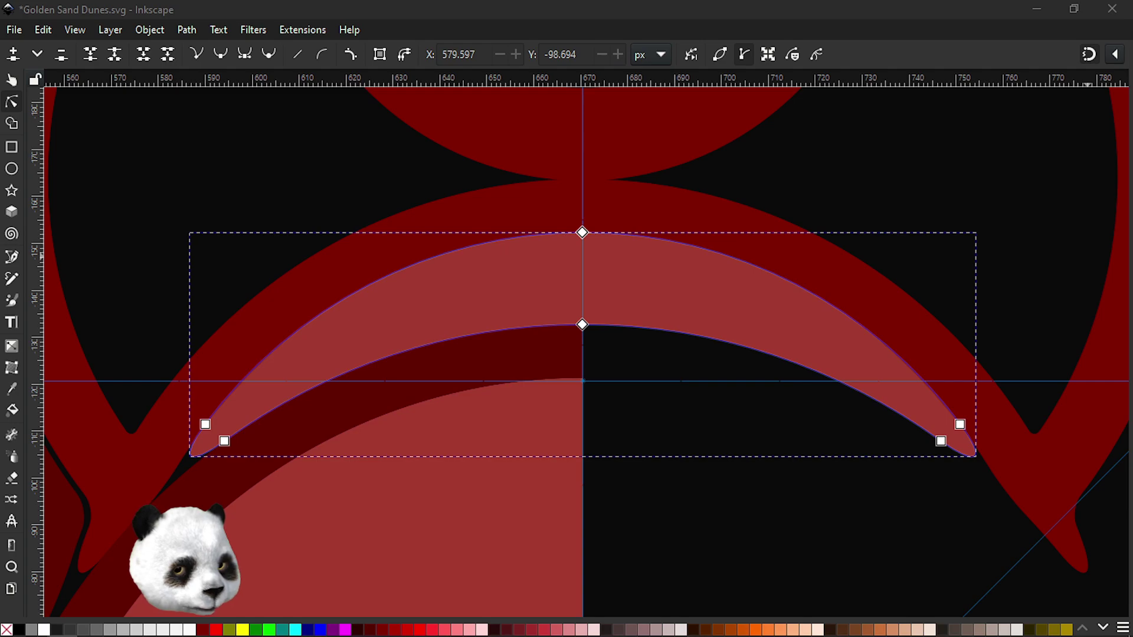
click(961, 204)
scroll(959, 203, down, 1)
scroll(968, 224, down, 3)
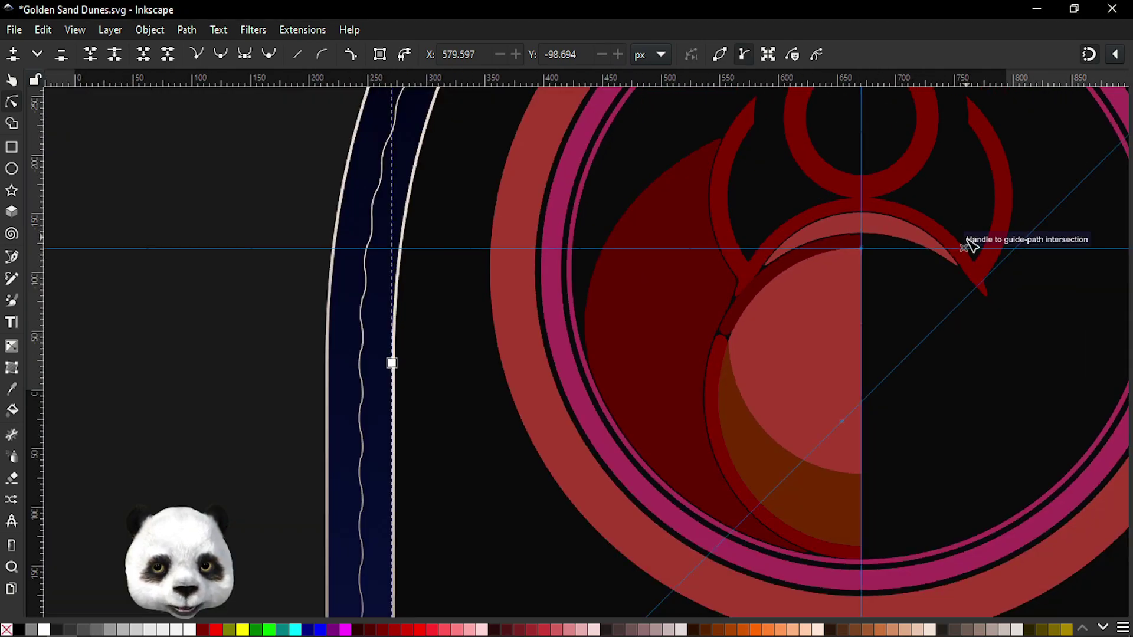
scroll(923, 245, up, 1)
scroll(923, 245, up, 1)
scroll(745, 408, down, 2)
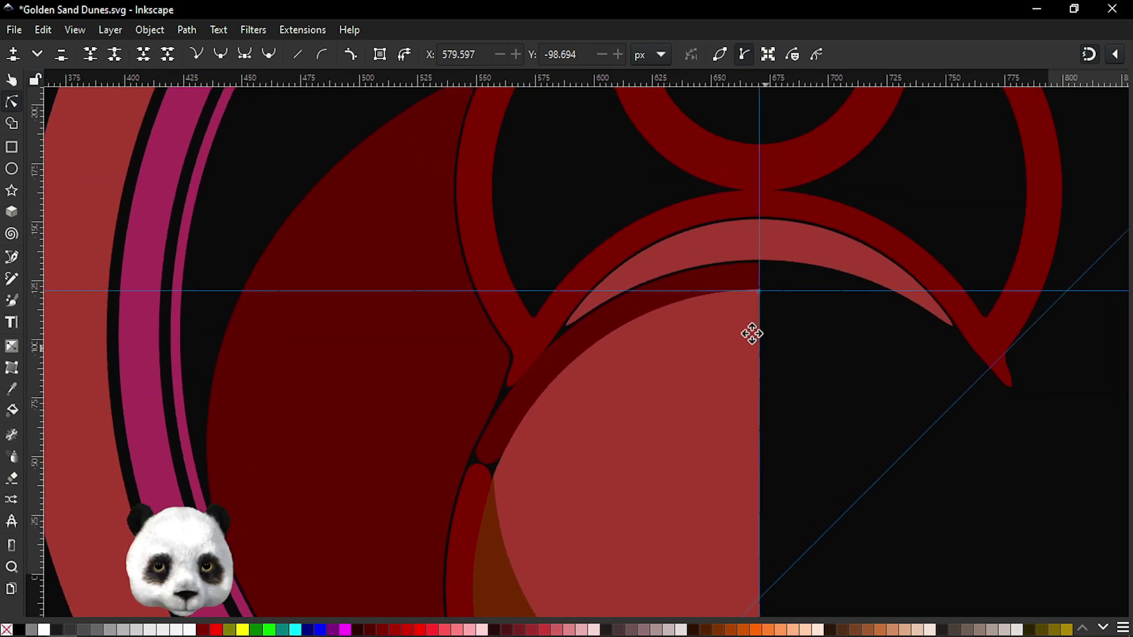
scroll(751, 331, right, 5)
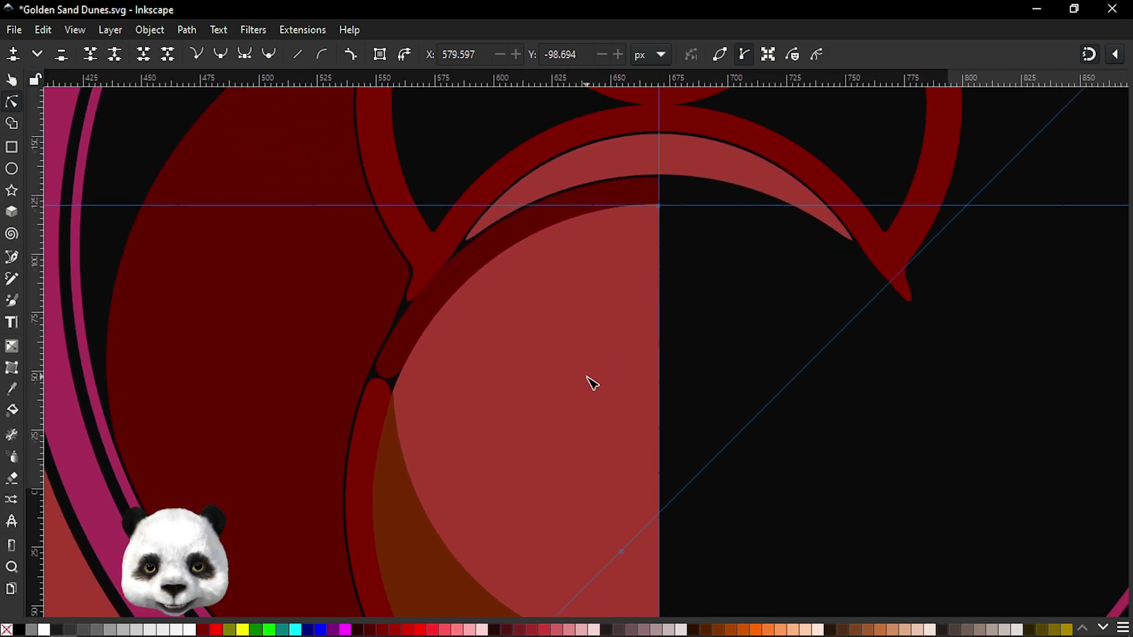
mouse_move(592, 389)
mouse_down()
mouse_move(633, 306)
mouse_move(678, 268)
mouse_move(711, 271)
mouse_move(640, 172)
mouse_up()
scroll(685, 324, down, 2)
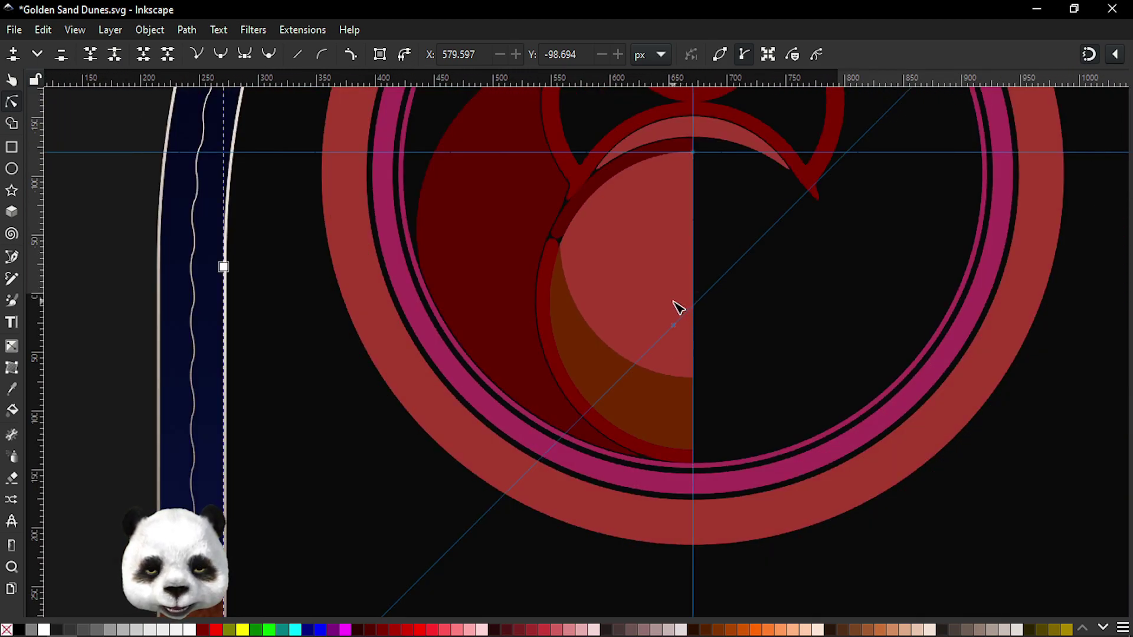
drag(789, 298, 703, 473)
scroll(703, 473, down, 1)
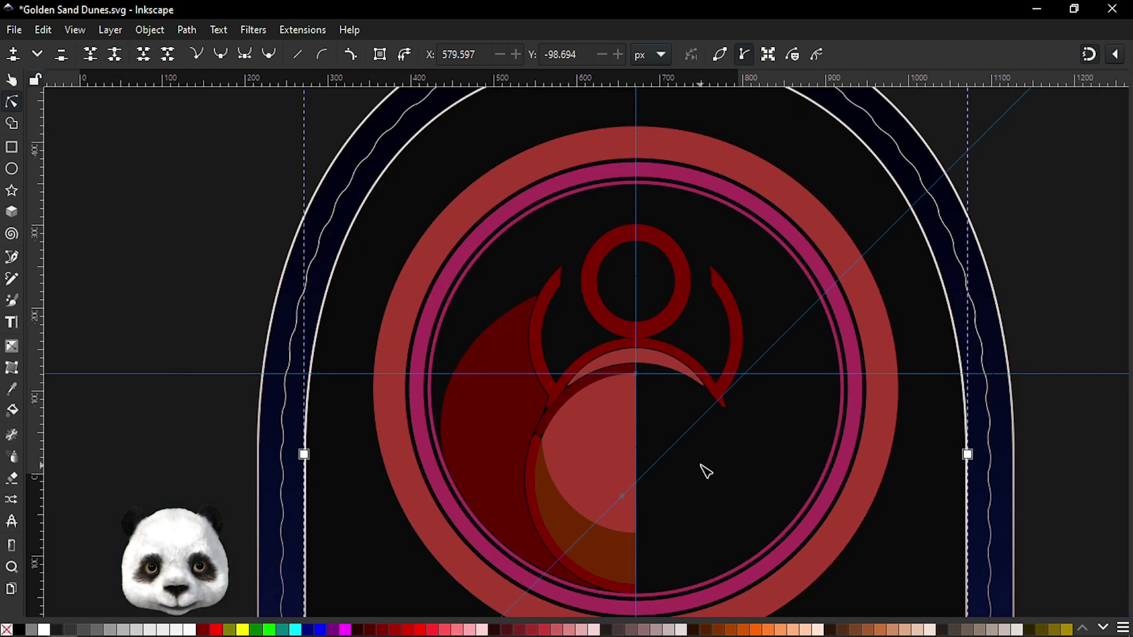
scroll(716, 457, up, 1)
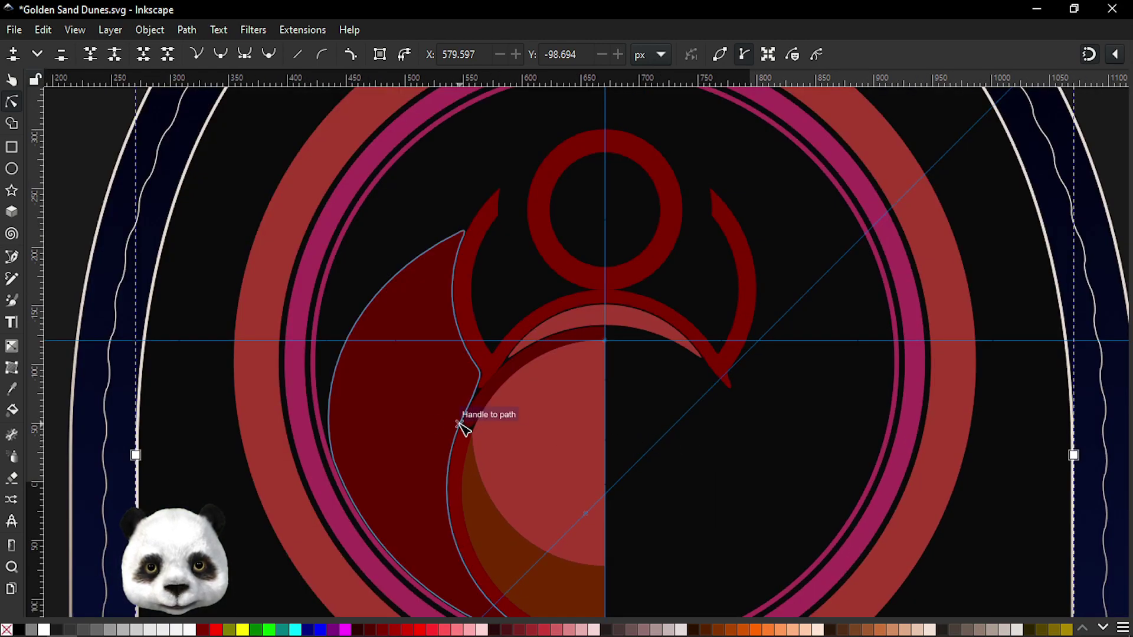
- Apply Mirror Symmetry to the left dark red wing, with the mirror line on the centre guide
click(411, 403)
key(ctrl+s)
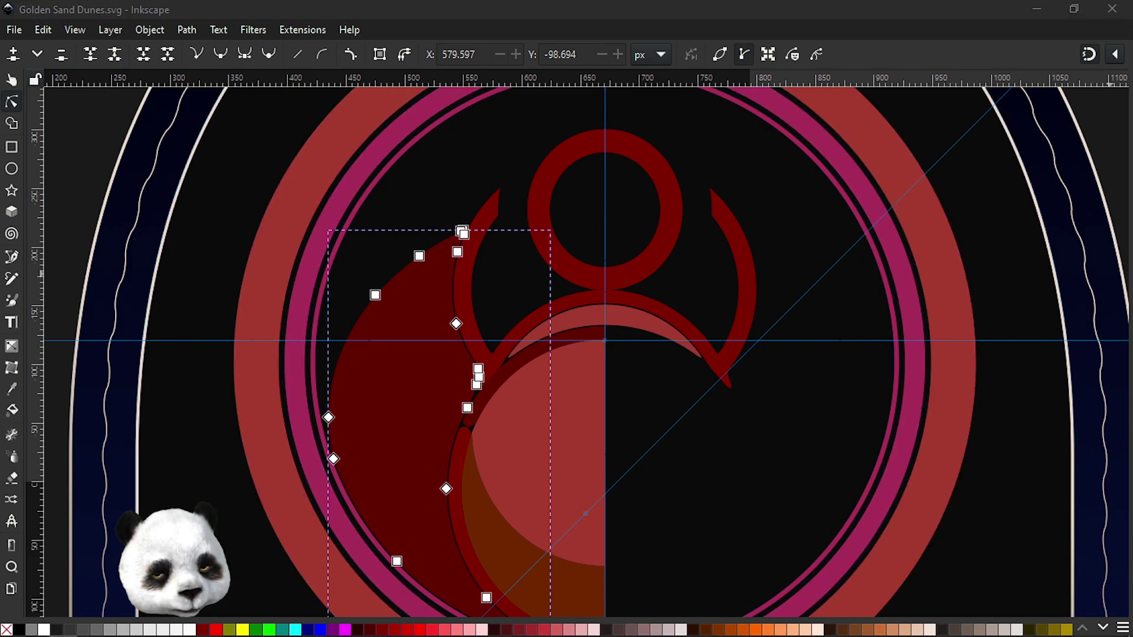
click(1130, 293)
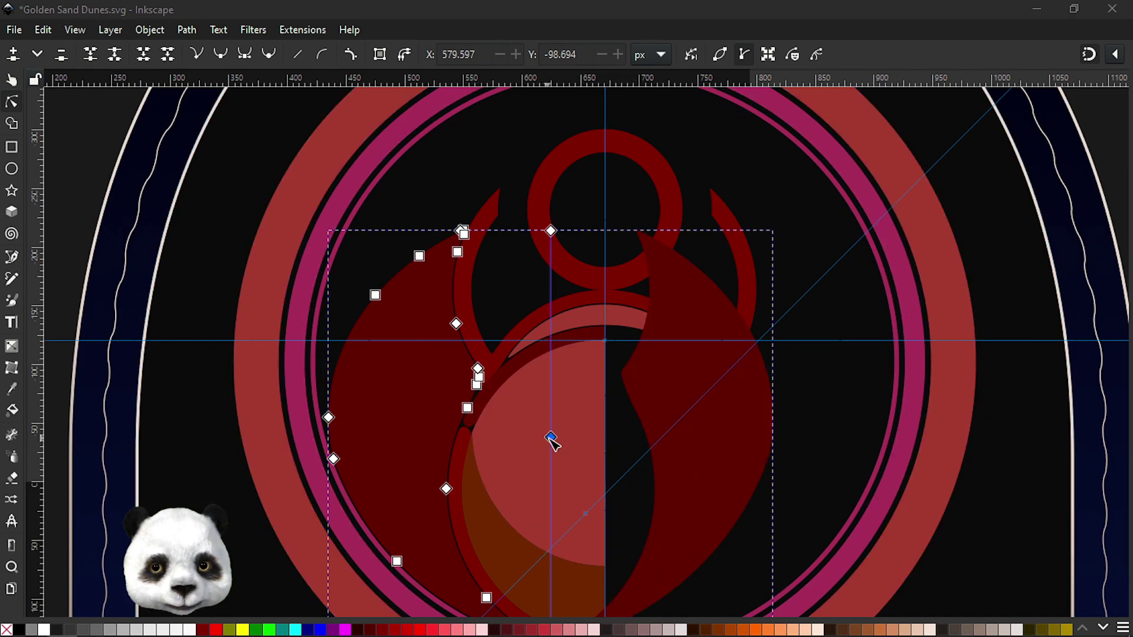
drag(550, 438, 605, 436)
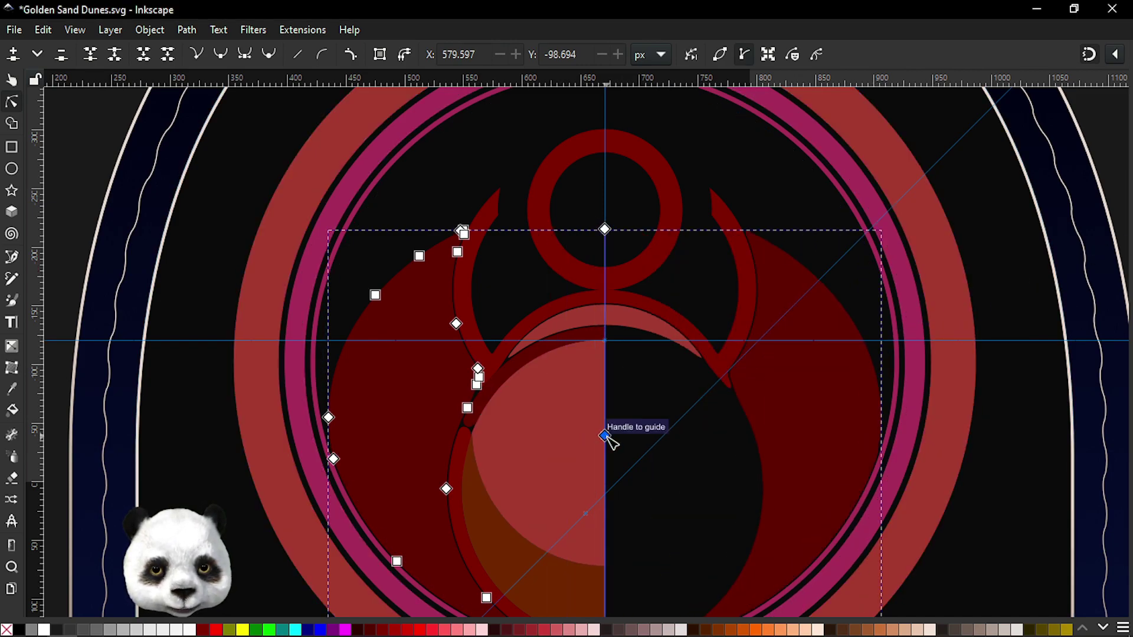
- Save and convert the mirrored wing effect into a real path with Object to Path
scroll(596, 413, up, 3)
scroll(599, 377, up, 2)
scroll(720, 371, down, 3)
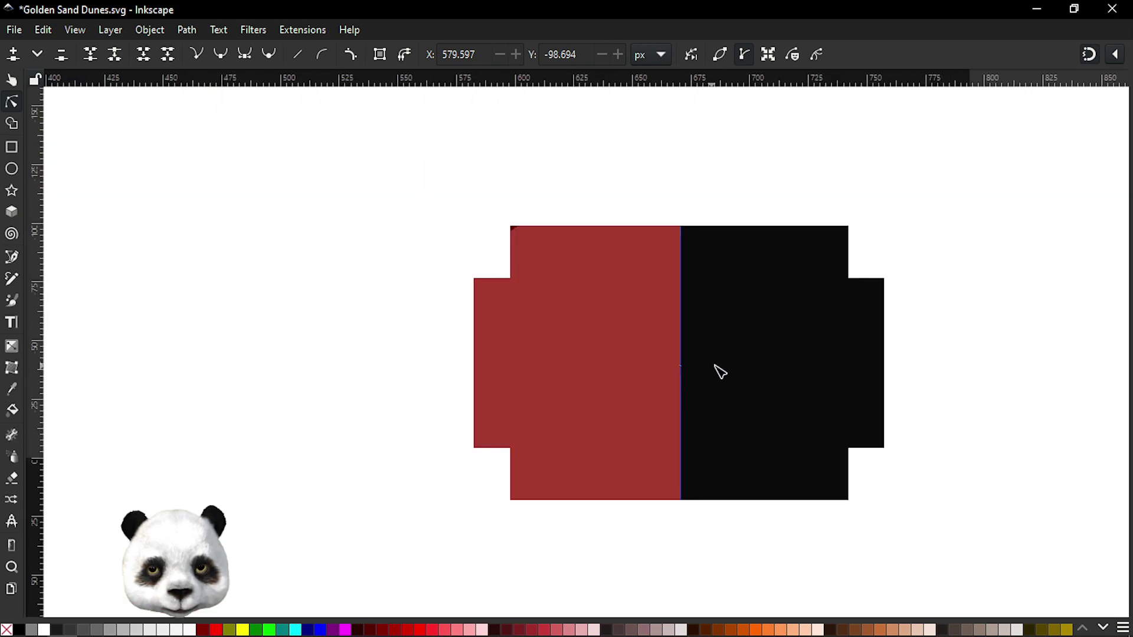
scroll(720, 371, right, 5)
key(ctrl+s)
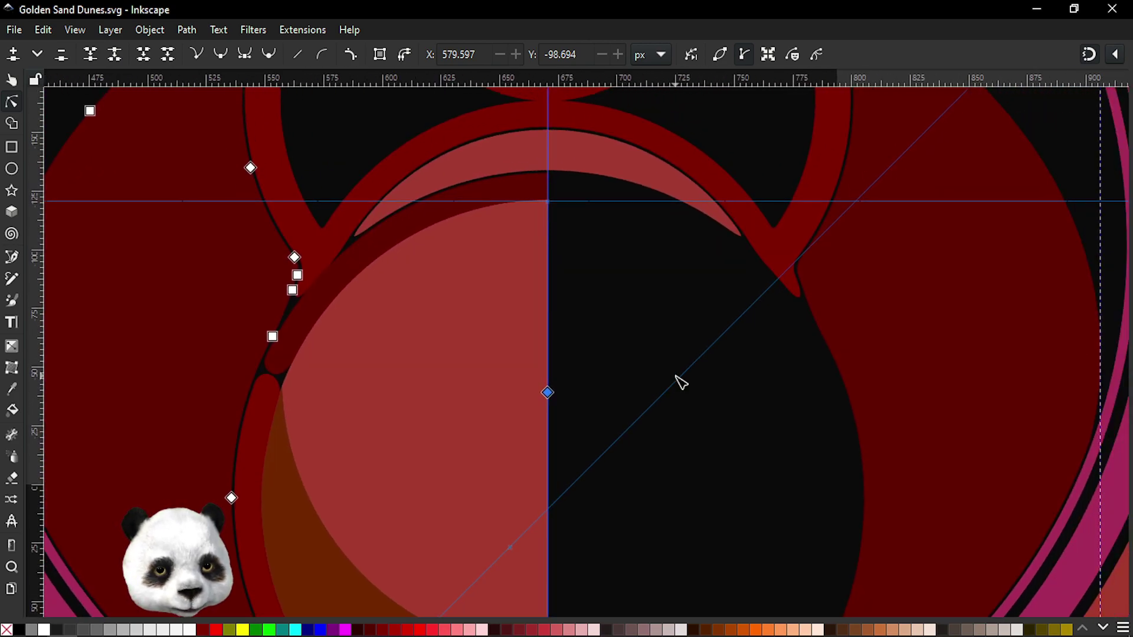
key(ctrl+shift+c)
scroll(690, 396, down, 2)
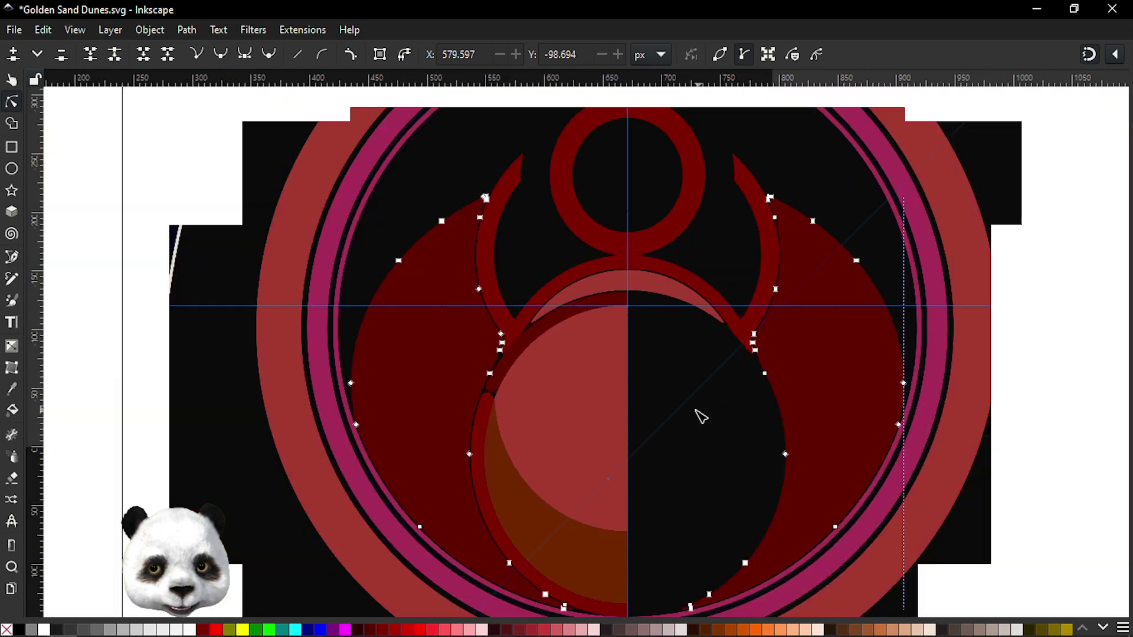
scroll(714, 419, down, 1)
key(s)
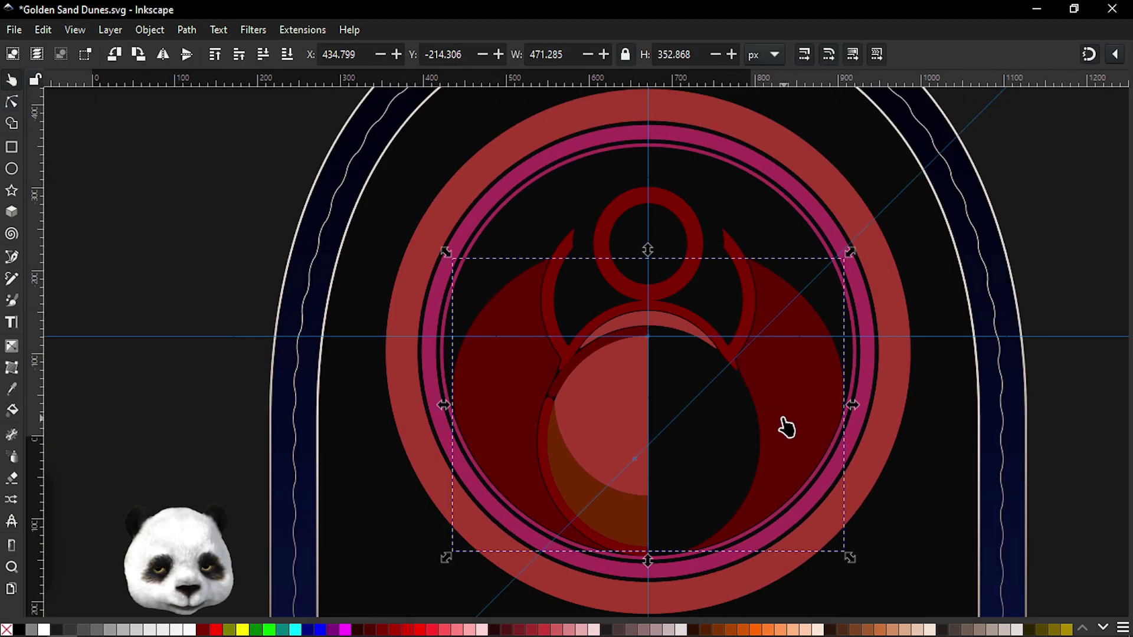
scroll(755, 457, up, 2)
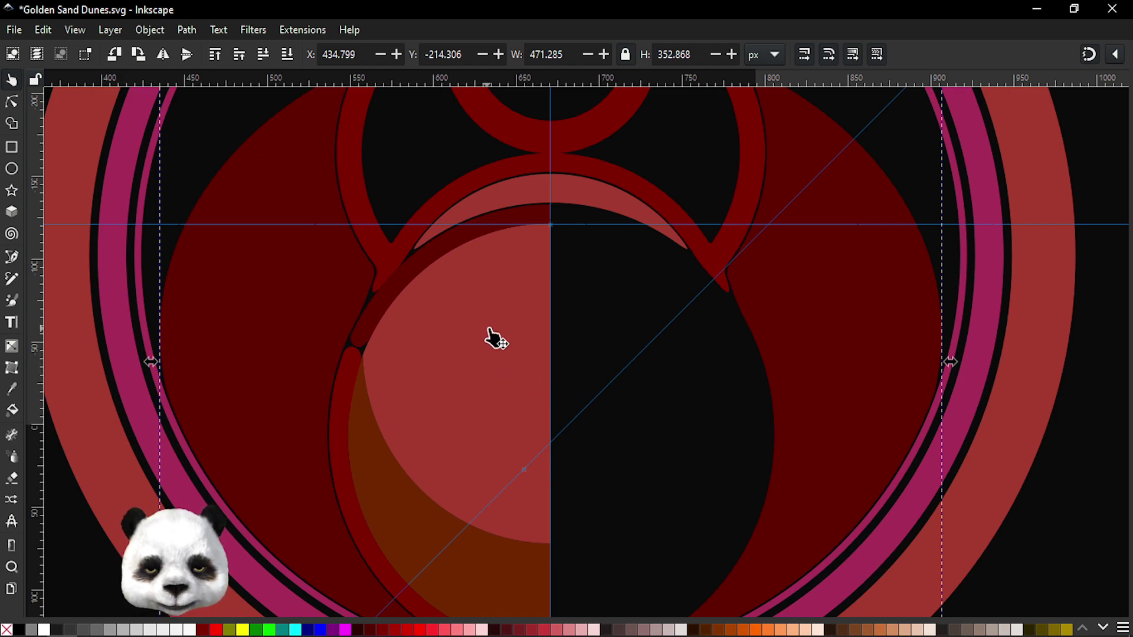
click(413, 292)
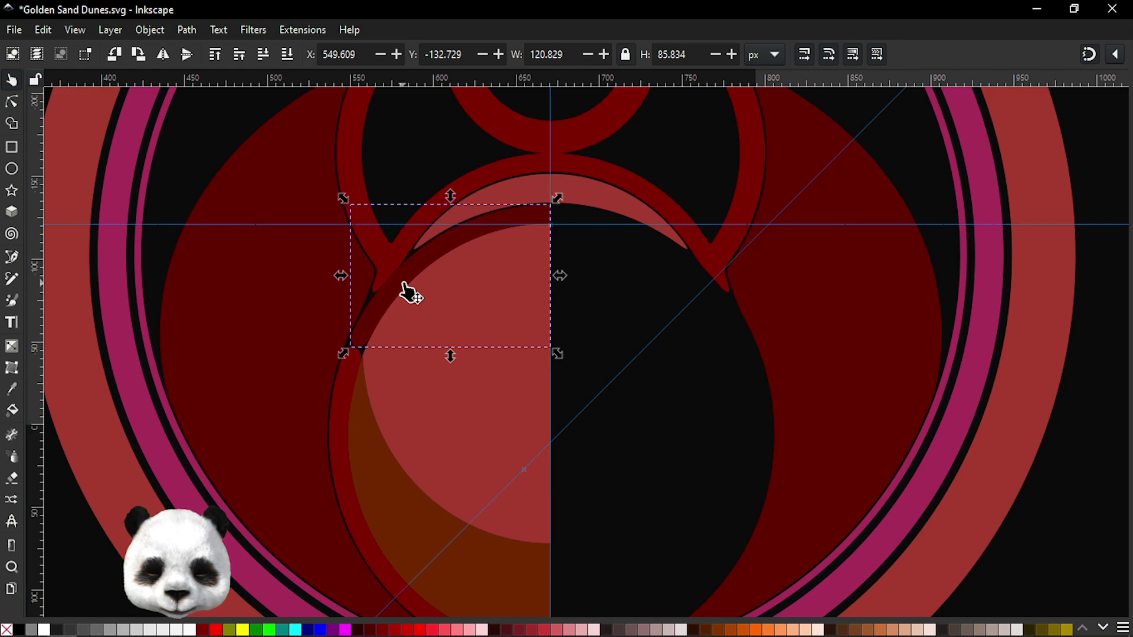
scroll(411, 293, down, 4)
scroll(411, 292, up, 1)
scroll(411, 292, up, 2)
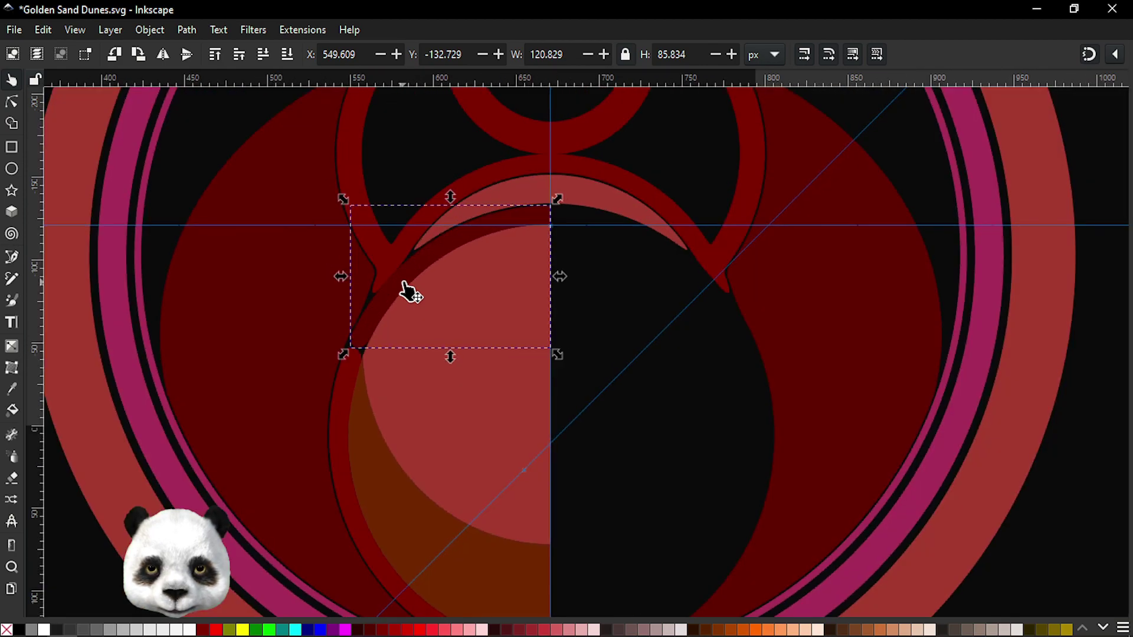
scroll(412, 292, up, 2)
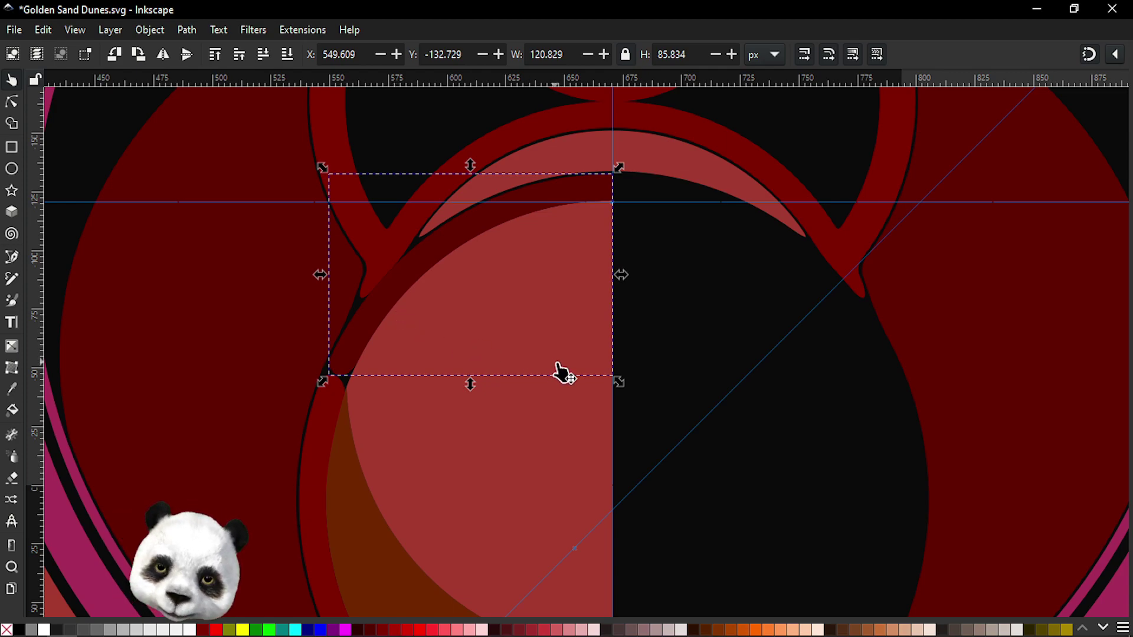
scroll(561, 372, down, 2)
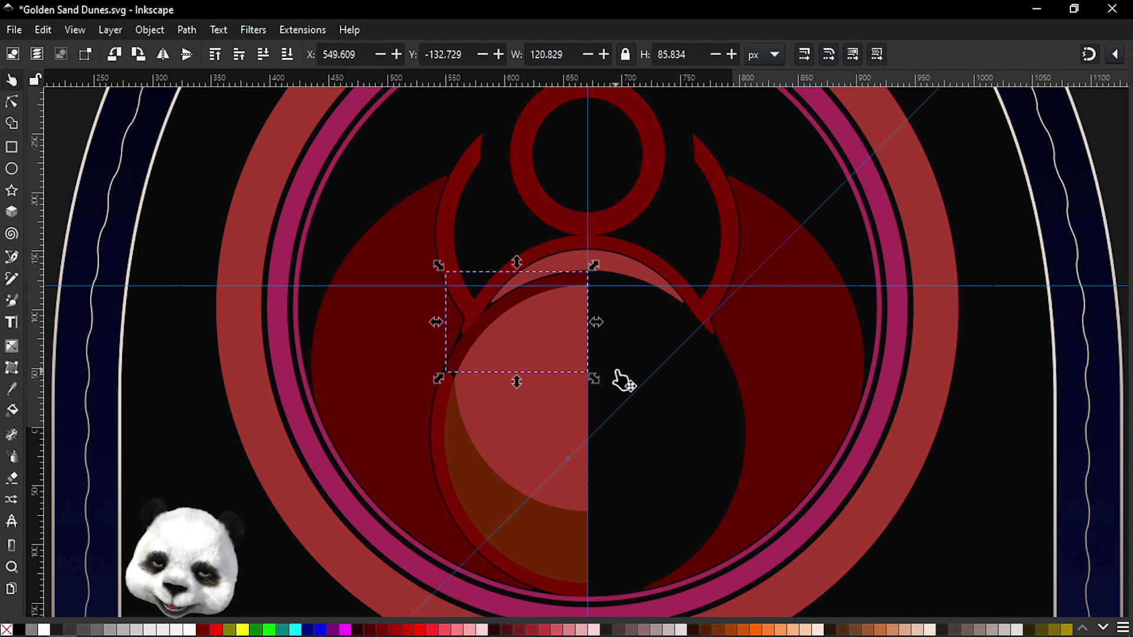
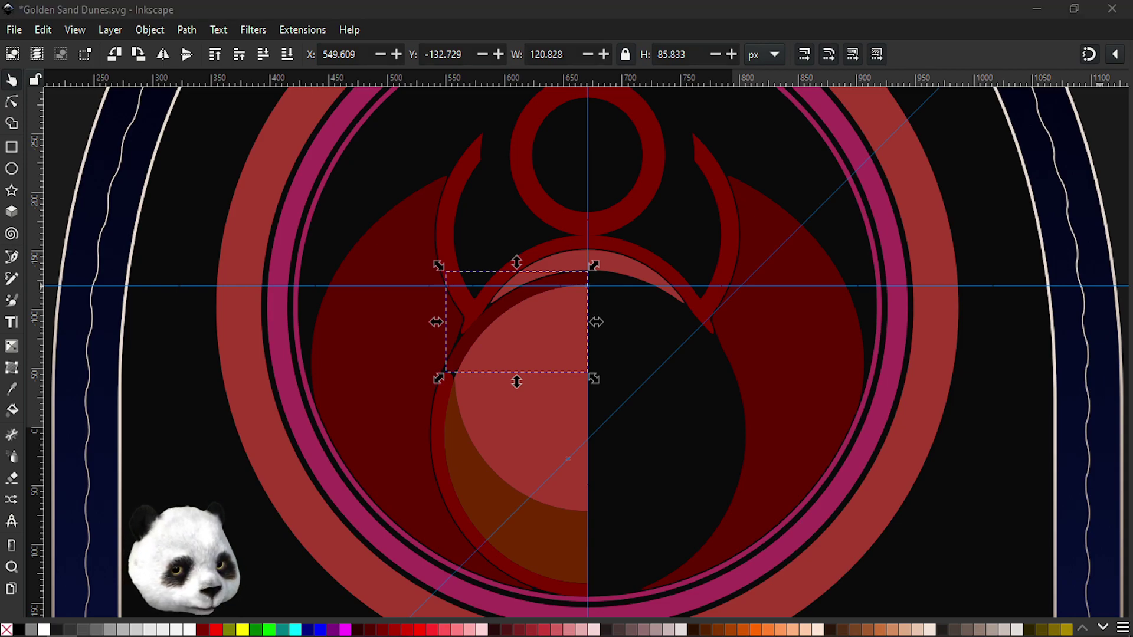
- Set the small arch's width to 241.657 px
text(241.657)
key(Return)
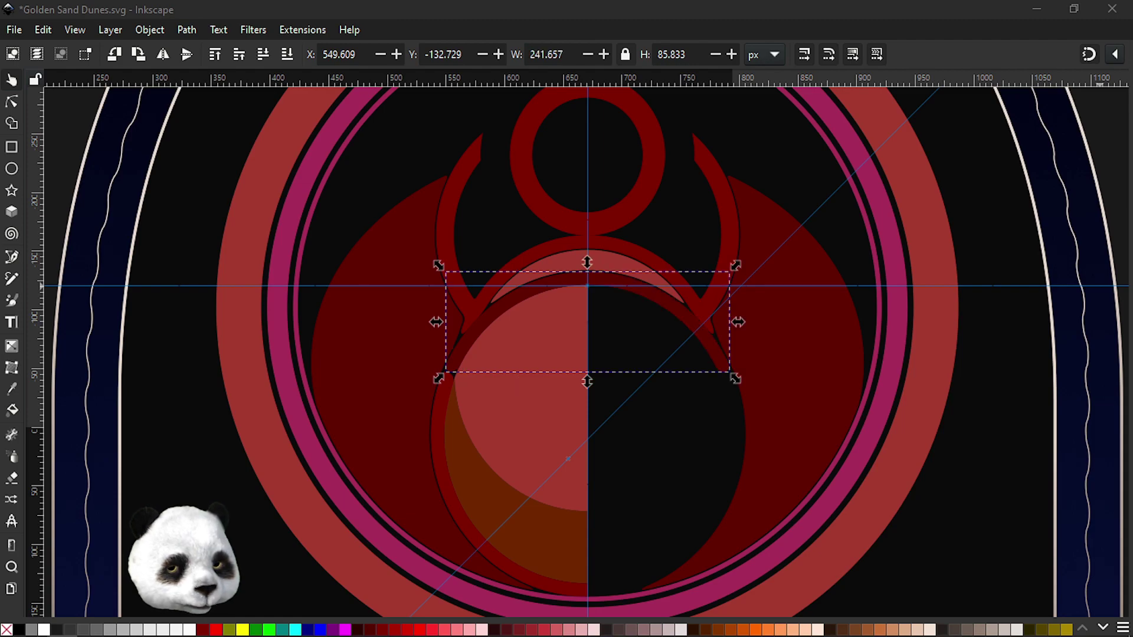
scroll(640, 359, up, 2)
scroll(682, 335, up, 1)
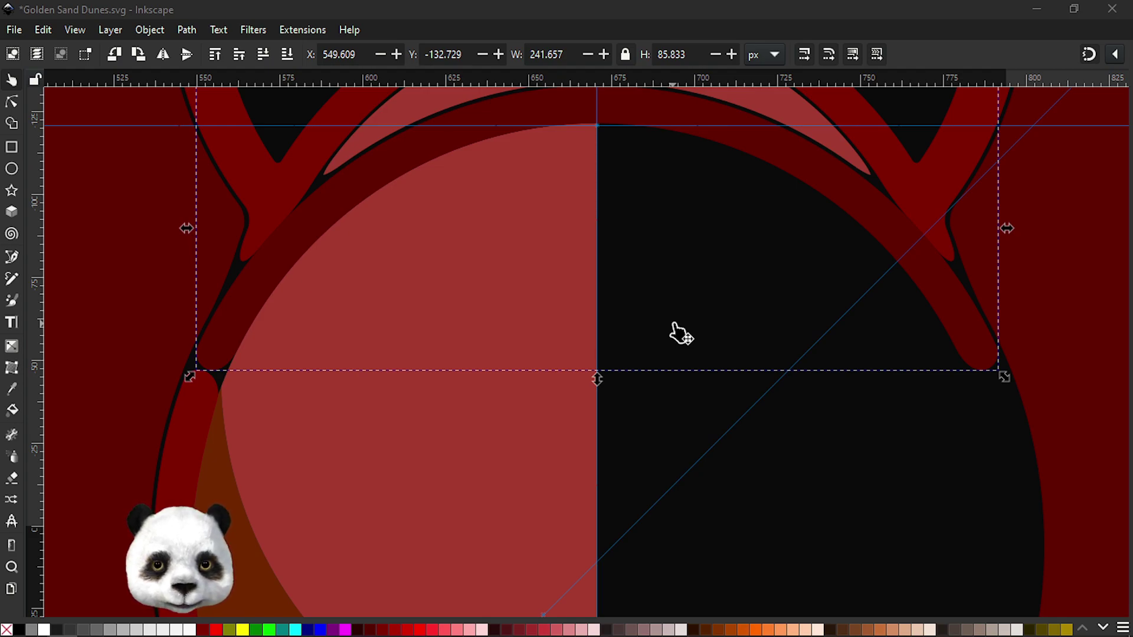
scroll(608, 378, down, 3)
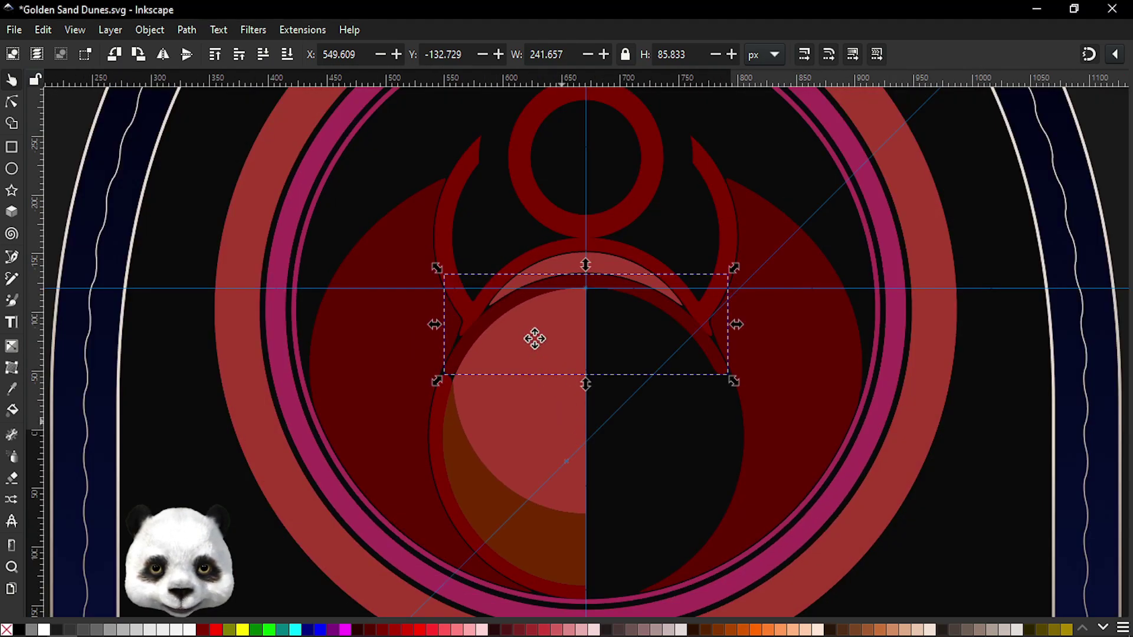
scroll(535, 339, down, 5)
scroll(535, 339, right, 2)
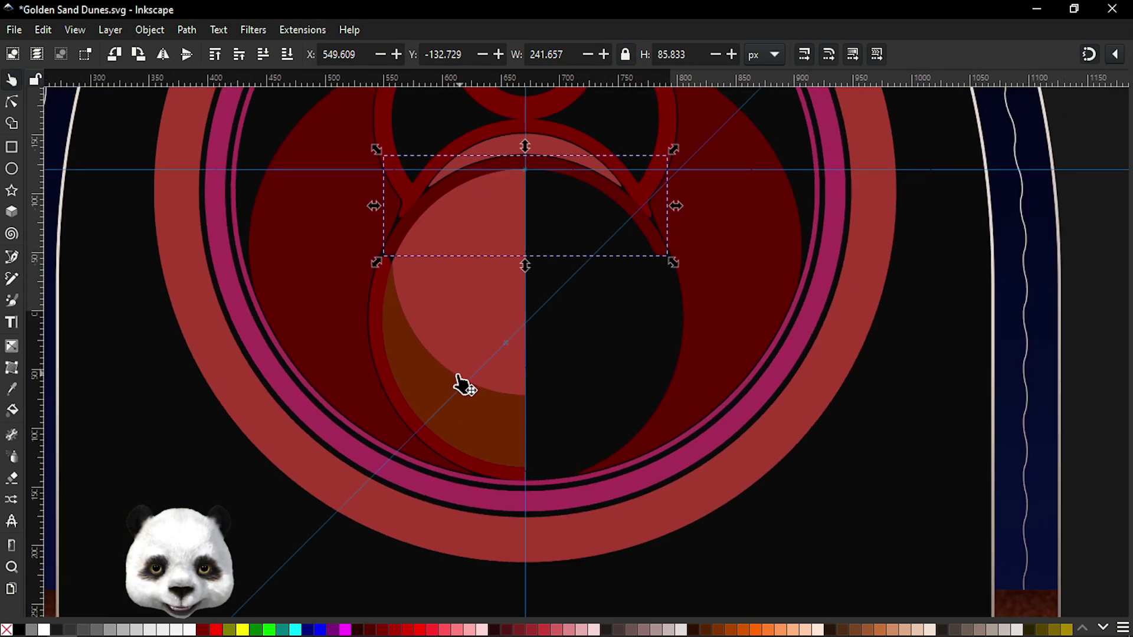
- Select the large ring and the crescent's left half-ring piece, then save the document
click(381, 352)
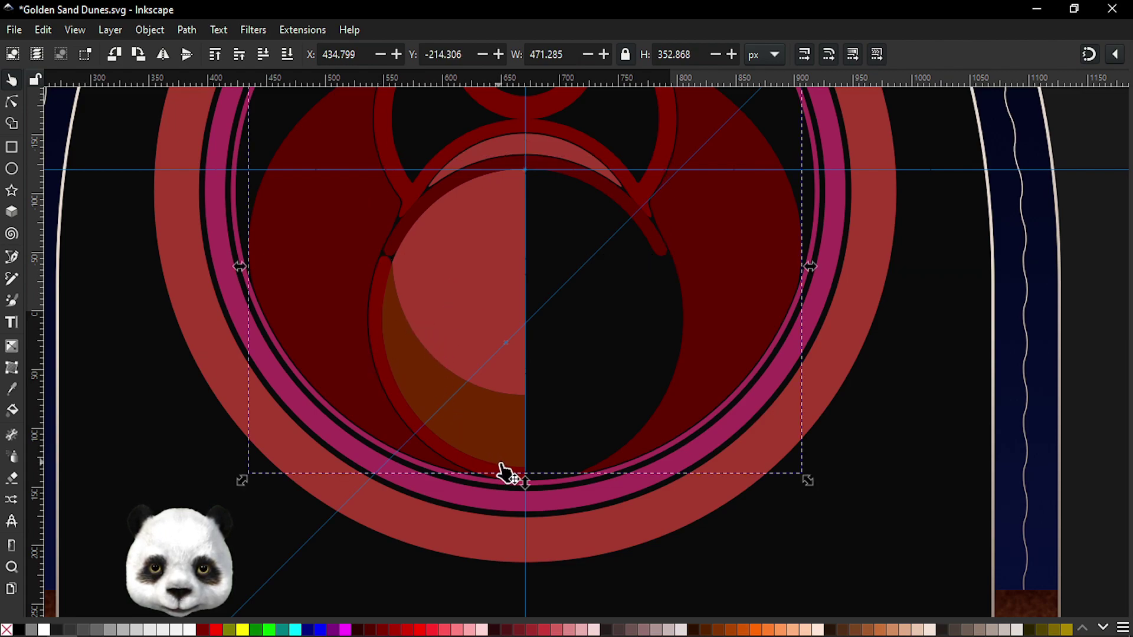
click(431, 444)
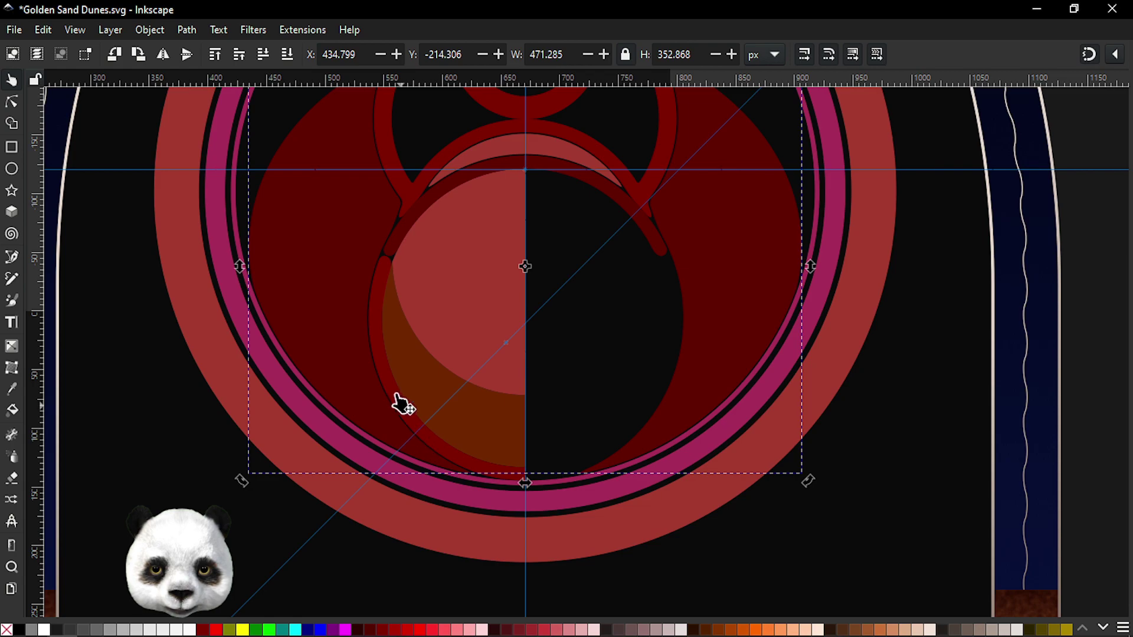
key(Escape)
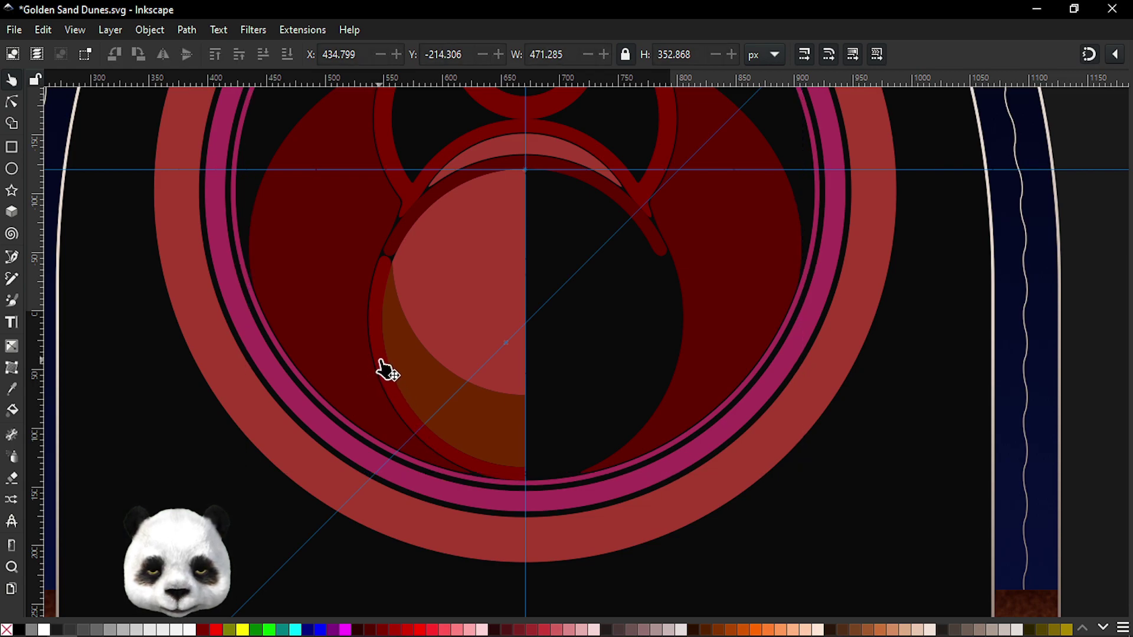
click(385, 369)
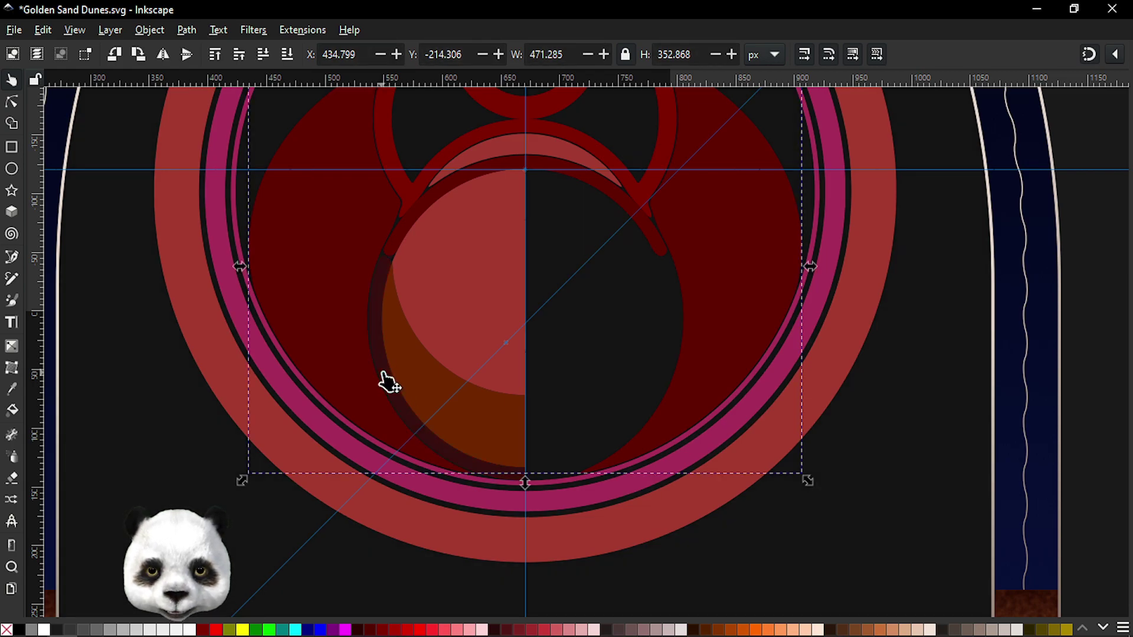
alt+click(386, 382)
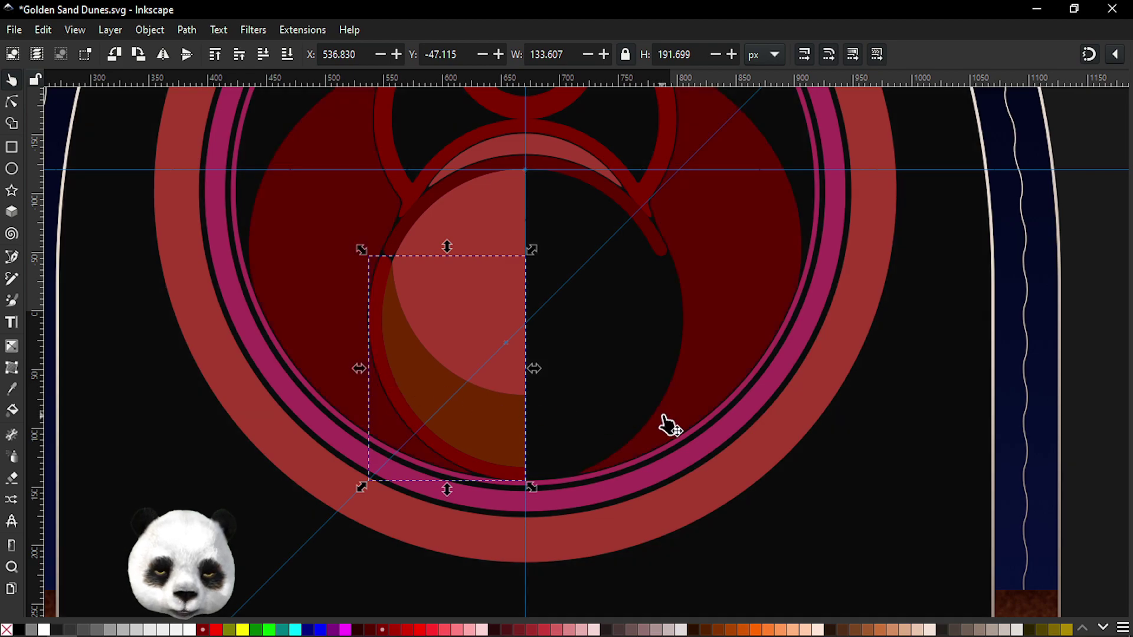
key(ctrl+s)
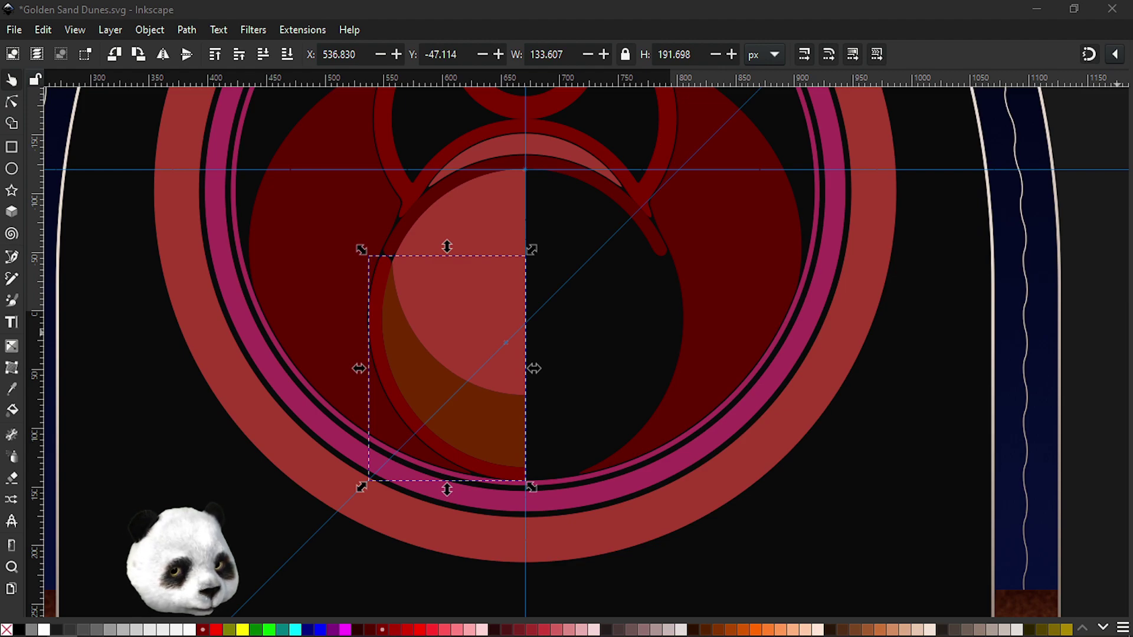
- Save the document again and look over the emblem
ctrl+scroll(555, 431, up, 3)
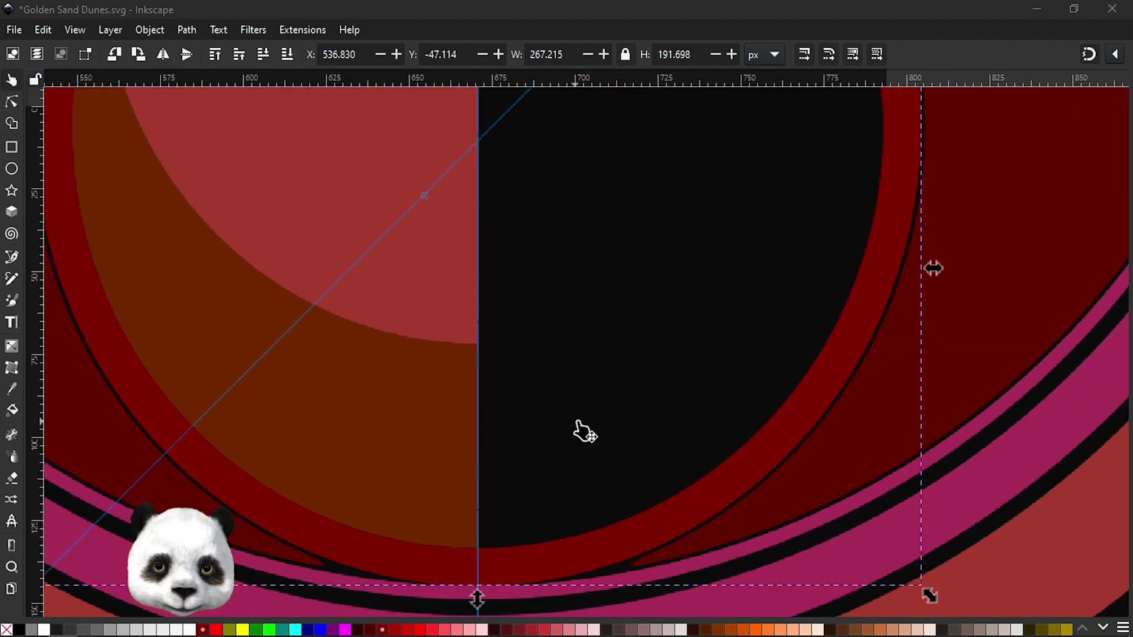
key(ctrl+s)
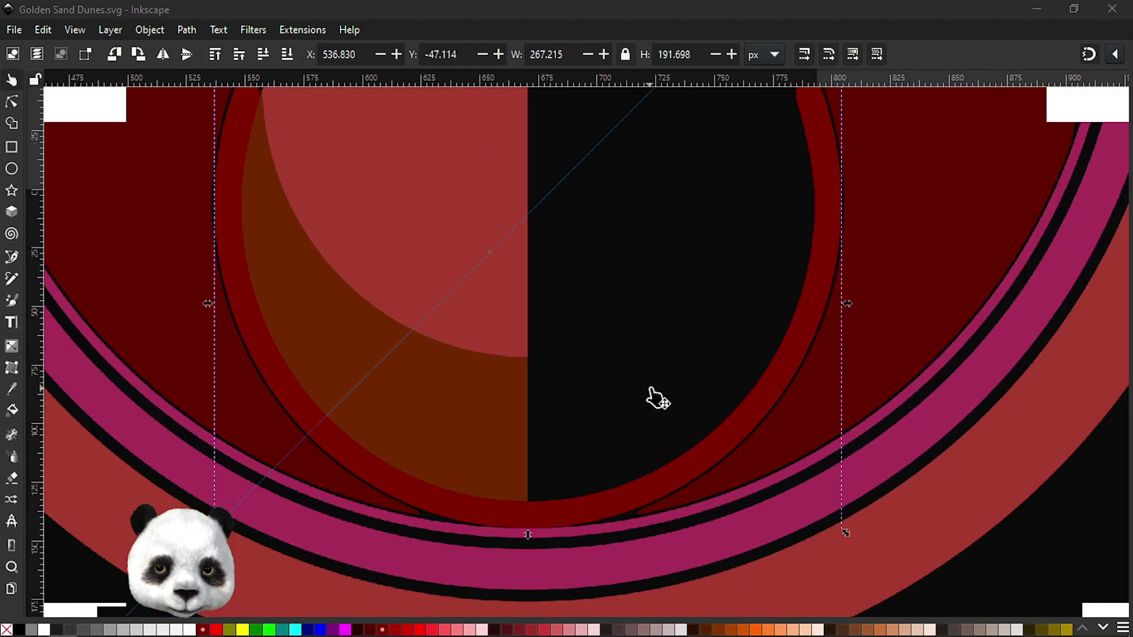
ctrl+scroll(656, 404, down, 1)
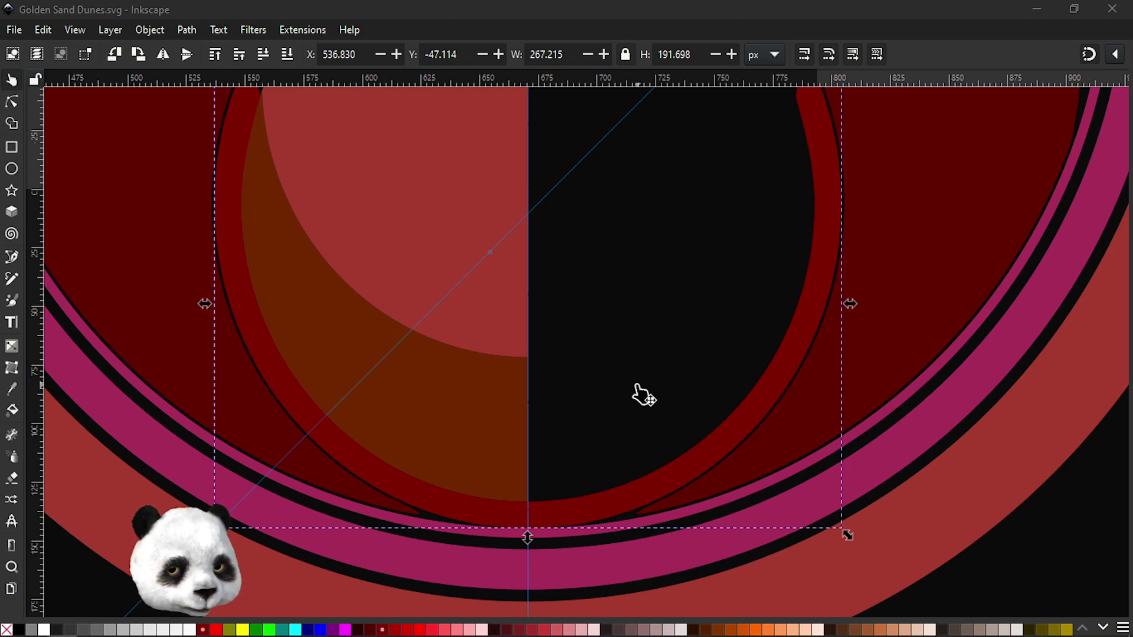
scroll(650, 295, down, 5)
scroll(679, 213, up, 3)
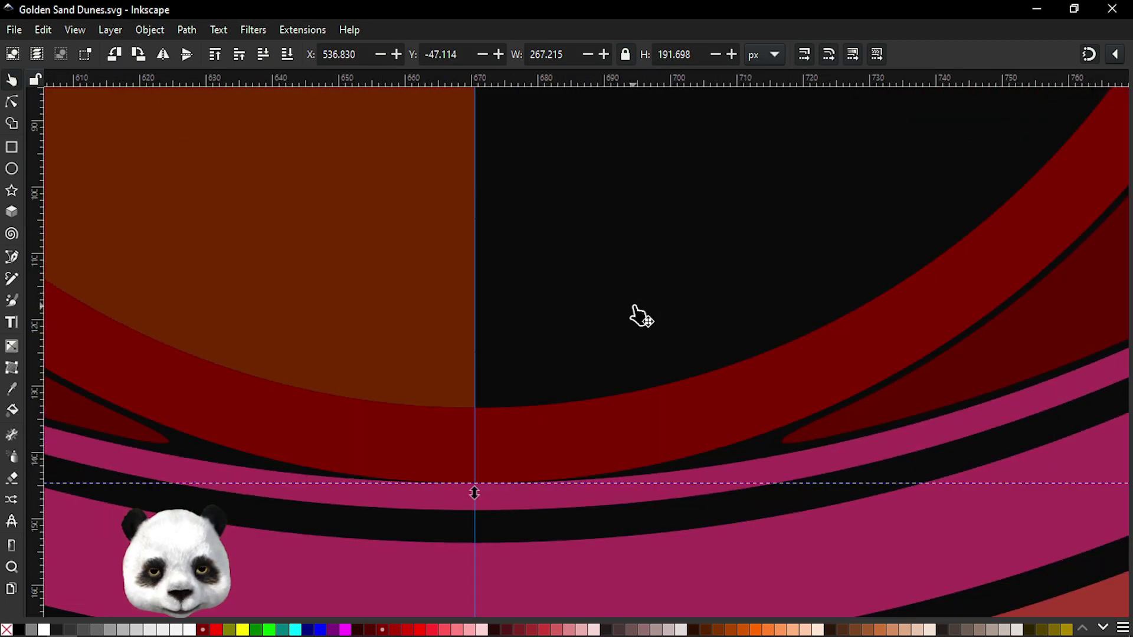
scroll(633, 313, down, 3)
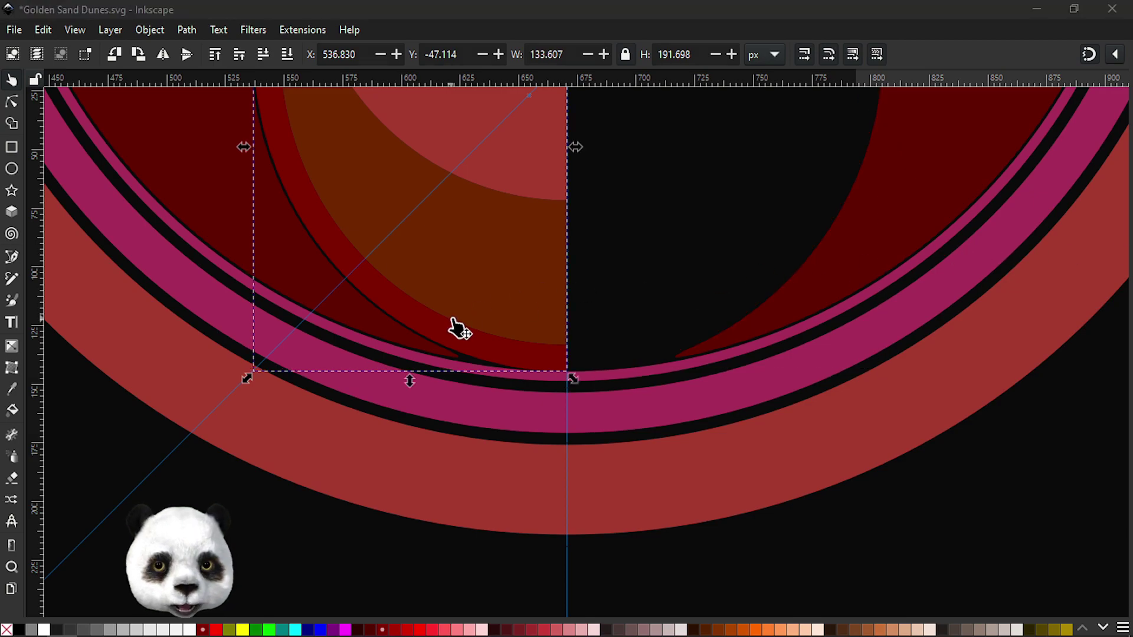
scroll(575, 413, up, 5)
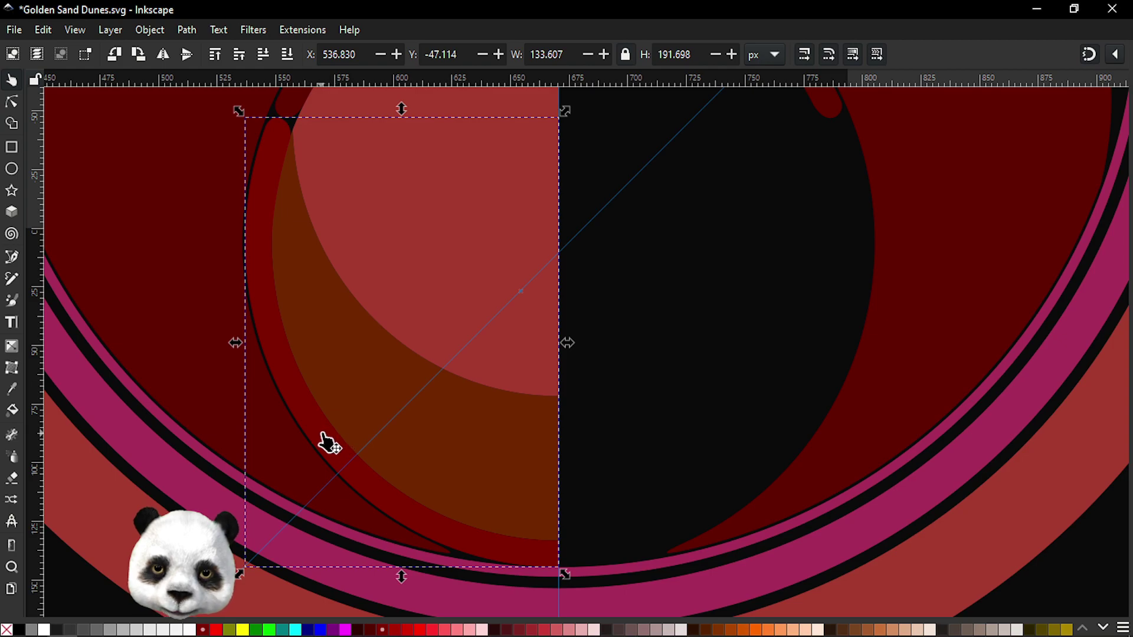
- Duplicate the left half-ring piece and move the copy right to the centre line
key(Page_Up)
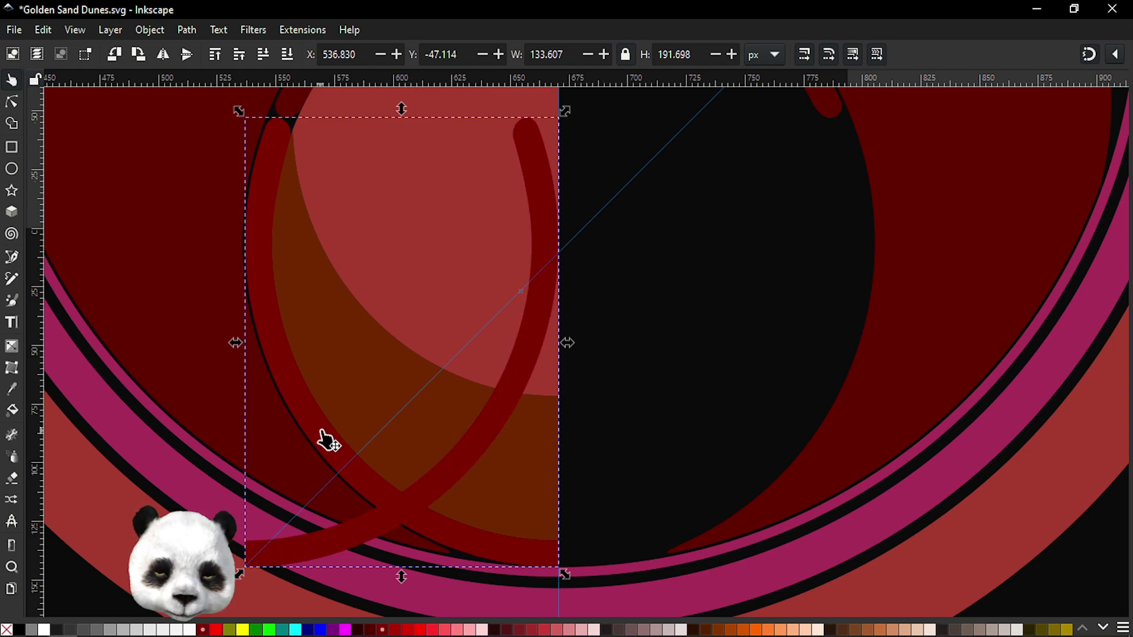
drag(330, 543, 624, 552)
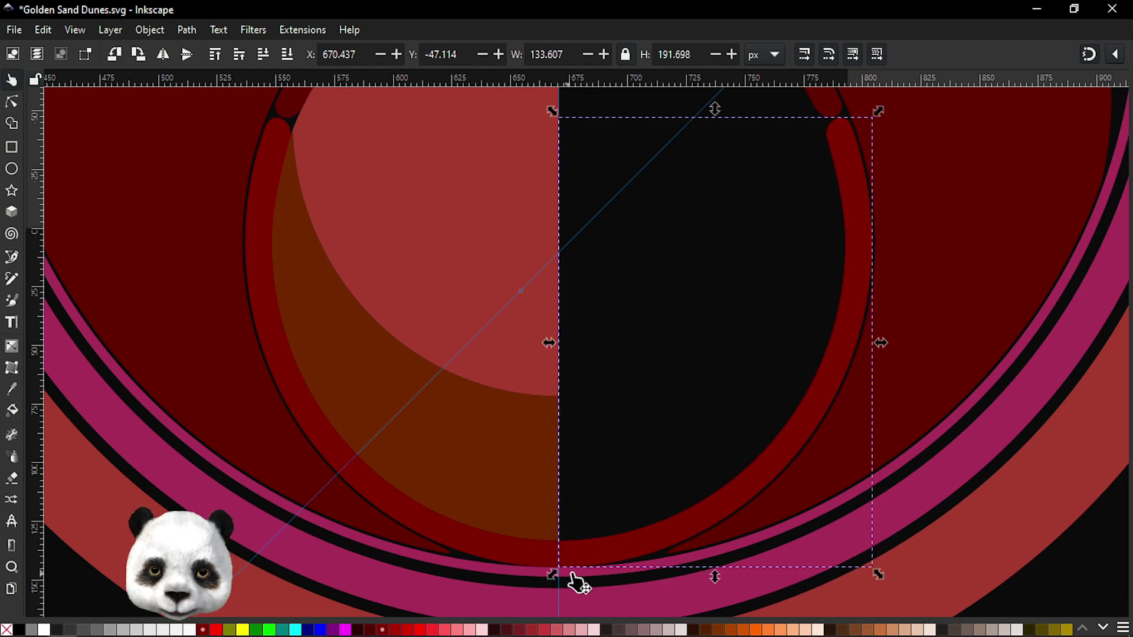
scroll(601, 542, up, 7)
- Select the 800×1400 background rectangle, then the outer ring circle
click(510, 239)
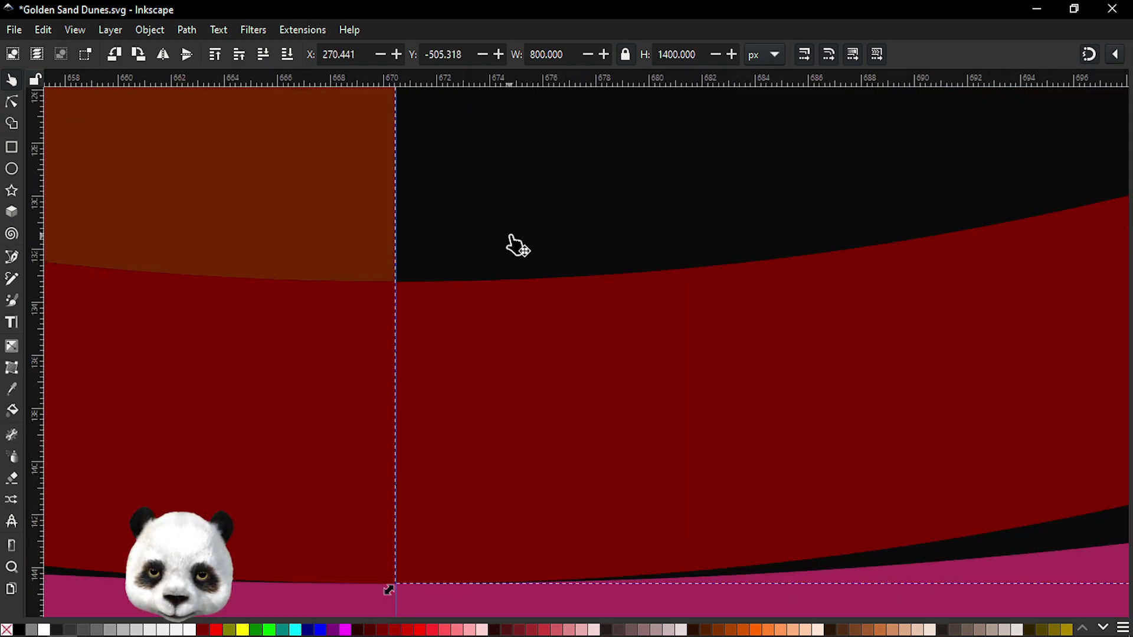
scroll(452, 357, down, 7)
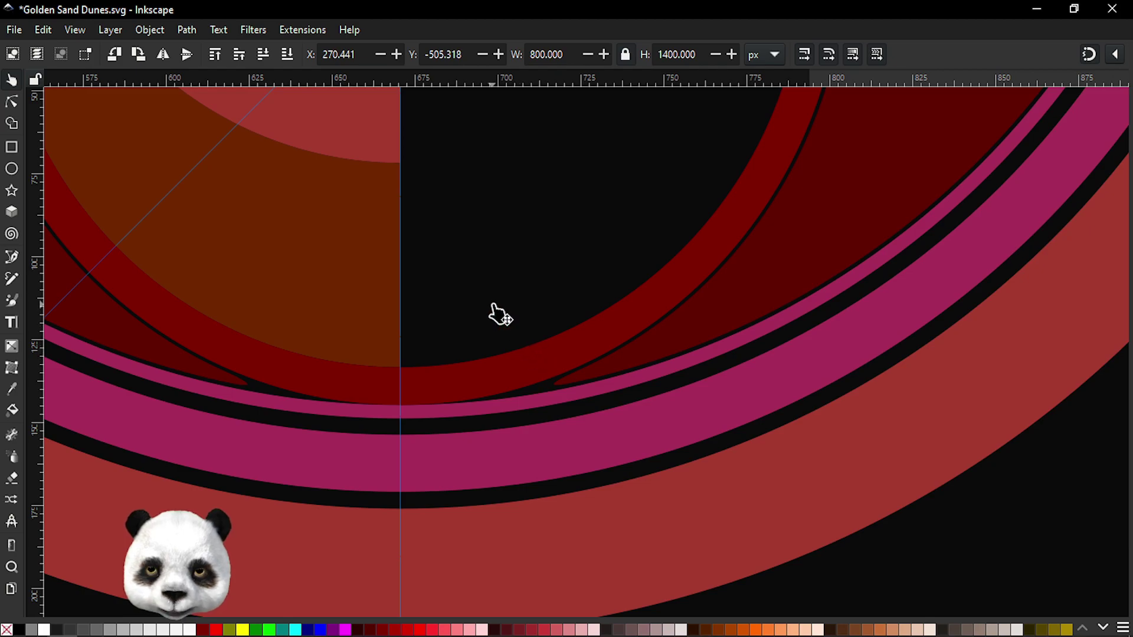
scroll(531, 493, down, 3)
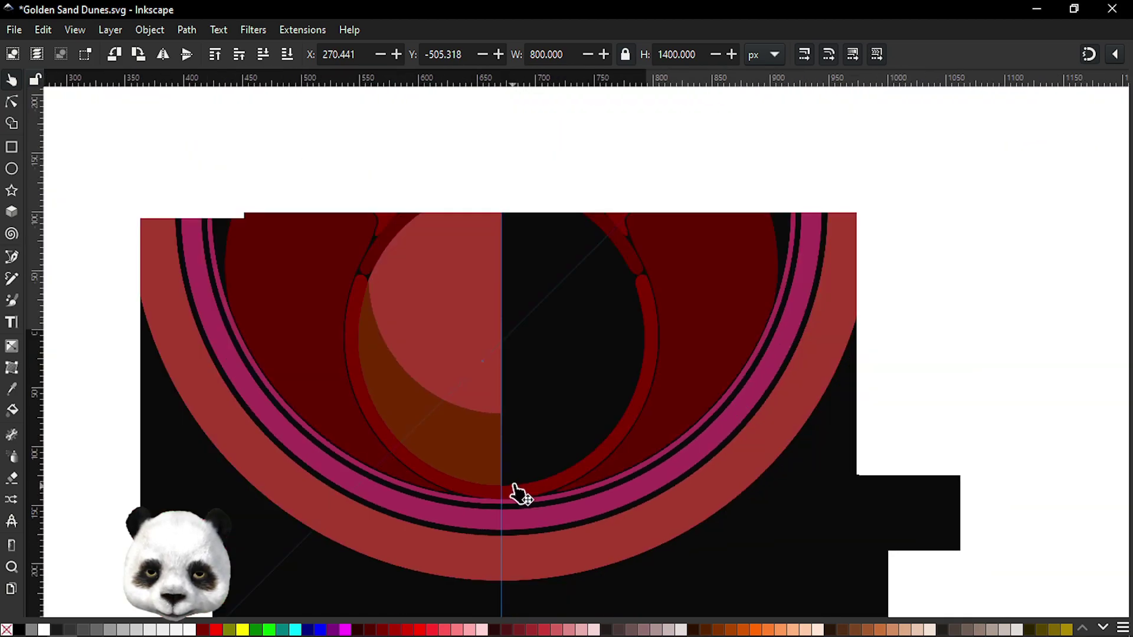
scroll(531, 413, up, 1)
scroll(518, 458, up, 1)
scroll(479, 389, up, 1)
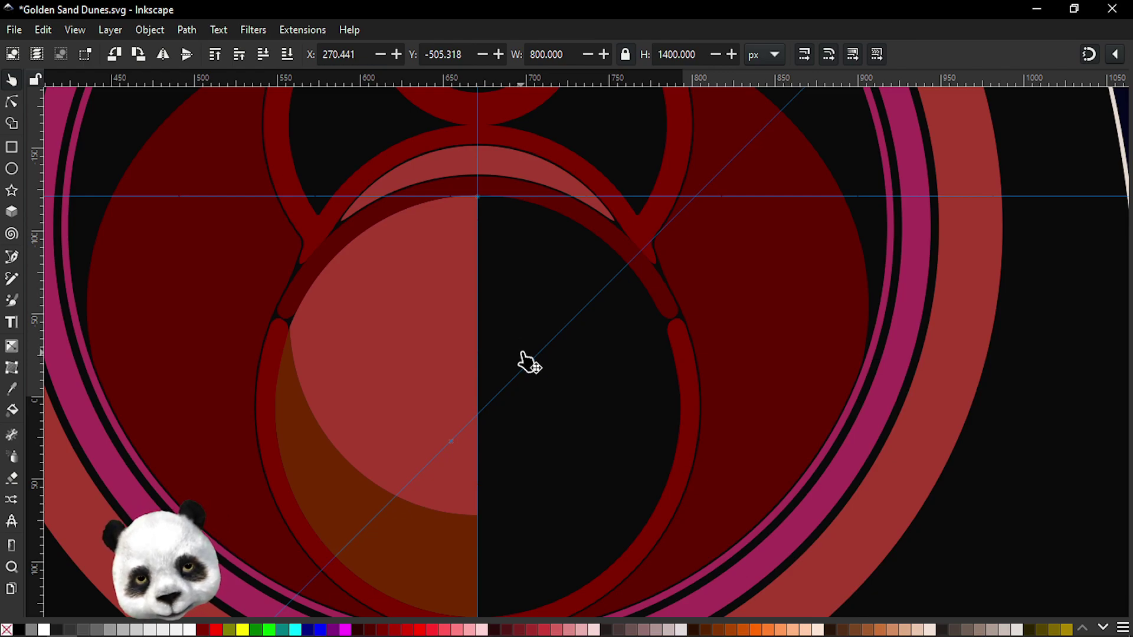
click(374, 333)
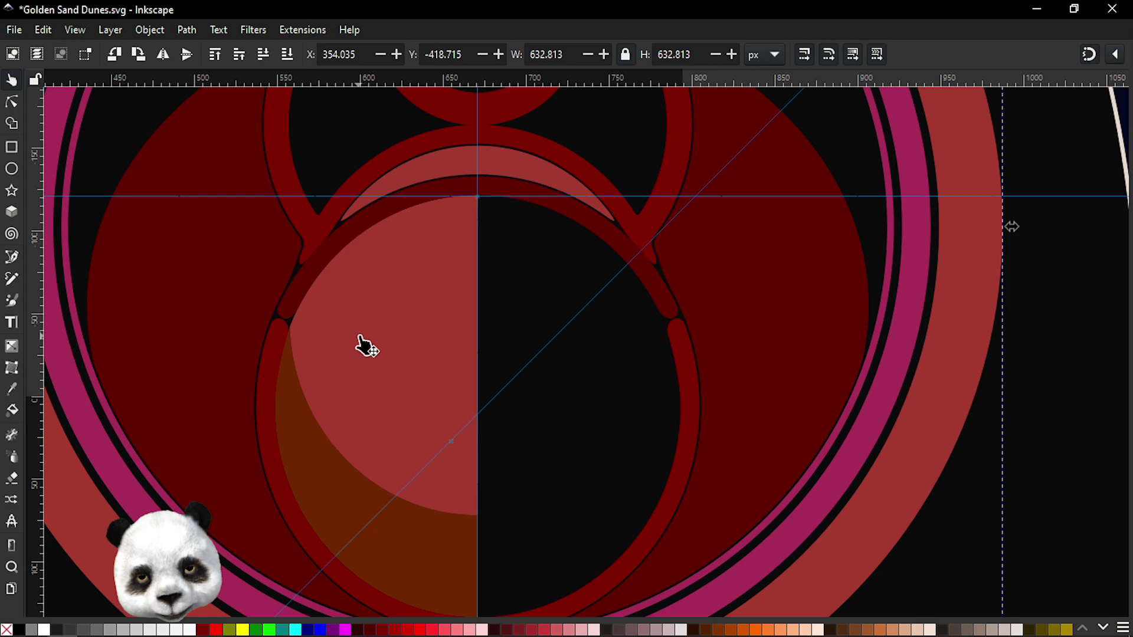
scroll(335, 332, up, 3)
- Save, then in node editing make the nodes curves and raise the meeting node's handle
key(ctrl+s)
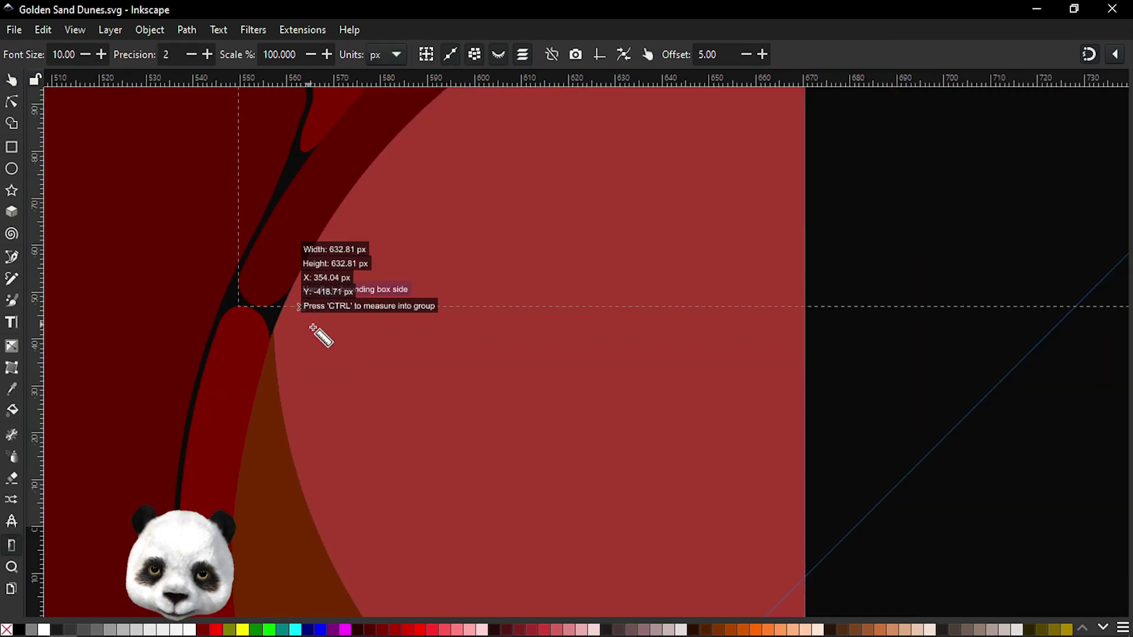
key(n)
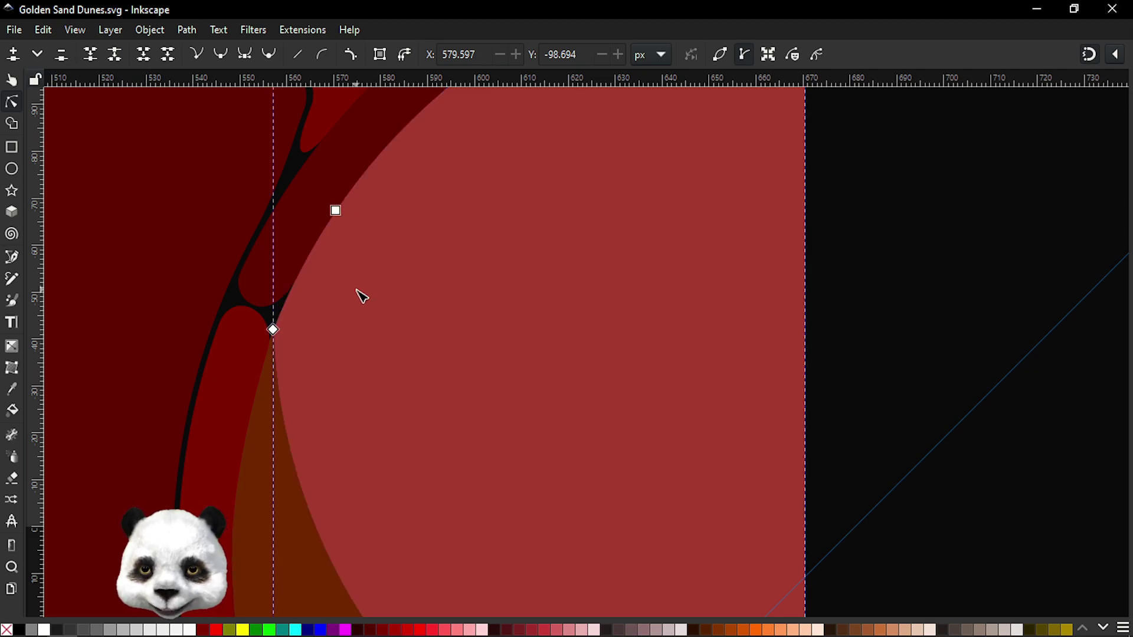
click(351, 55)
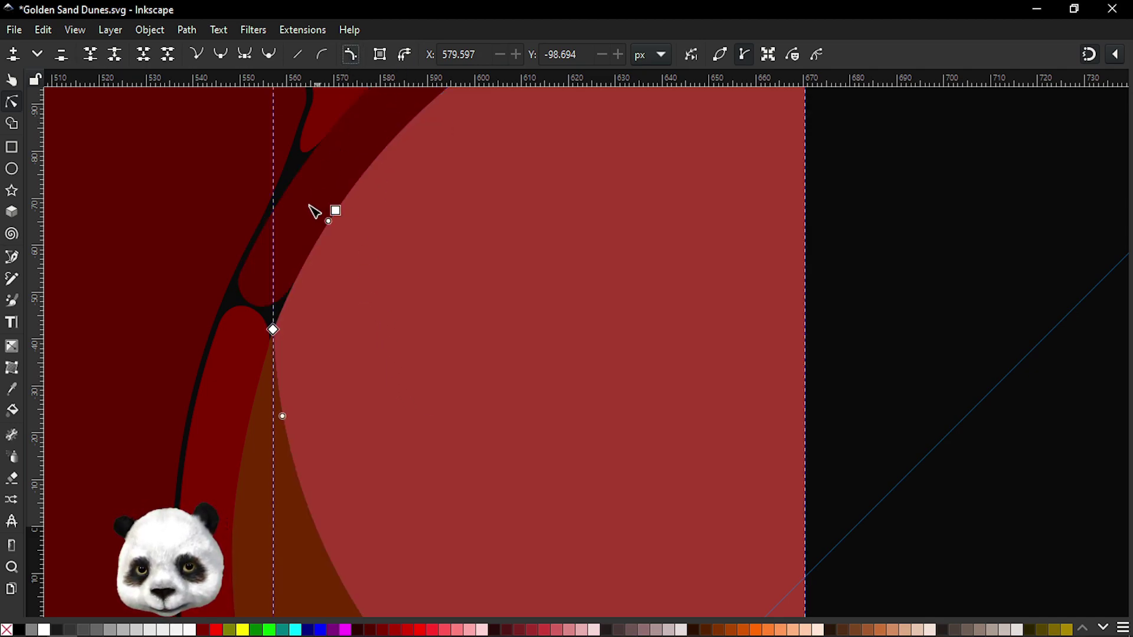
click(273, 330)
drag(286, 437, 286, 427)
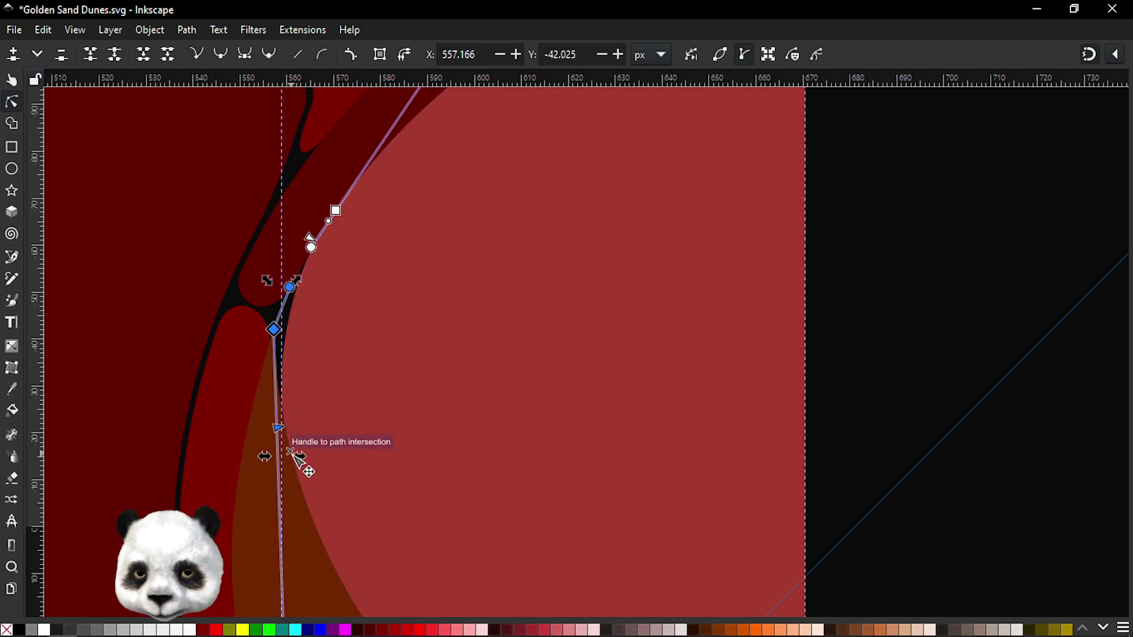
scroll(265, 483, down, 3)
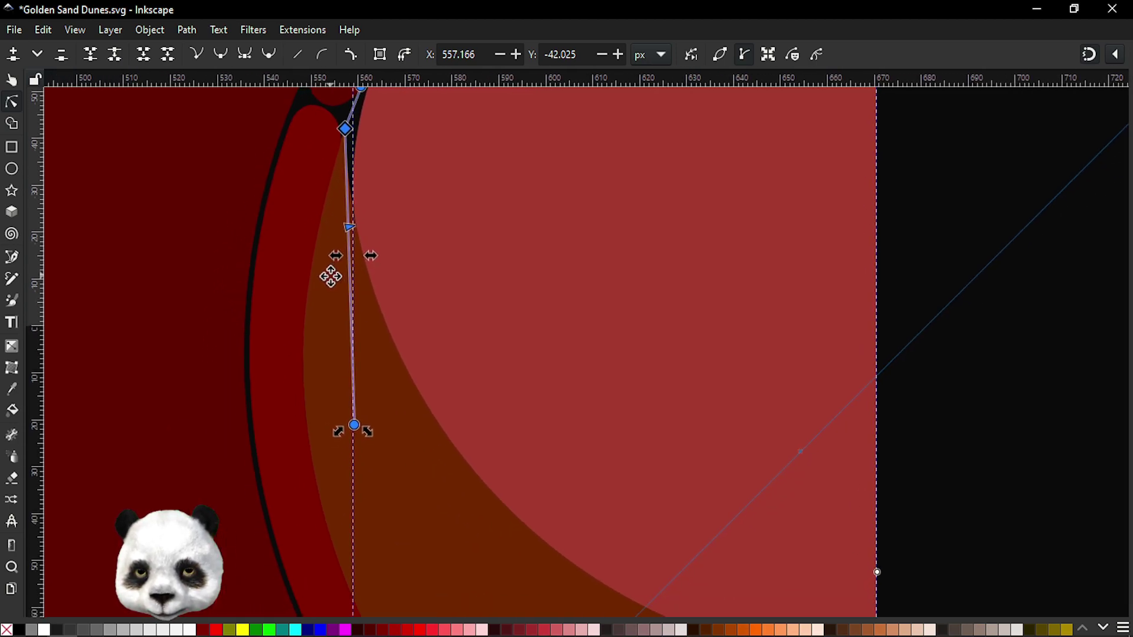
- Reshape the neighbouring path's top node and handle so the crescent tip fits the circle
click(392, 435)
drag(340, 161, 375, 177)
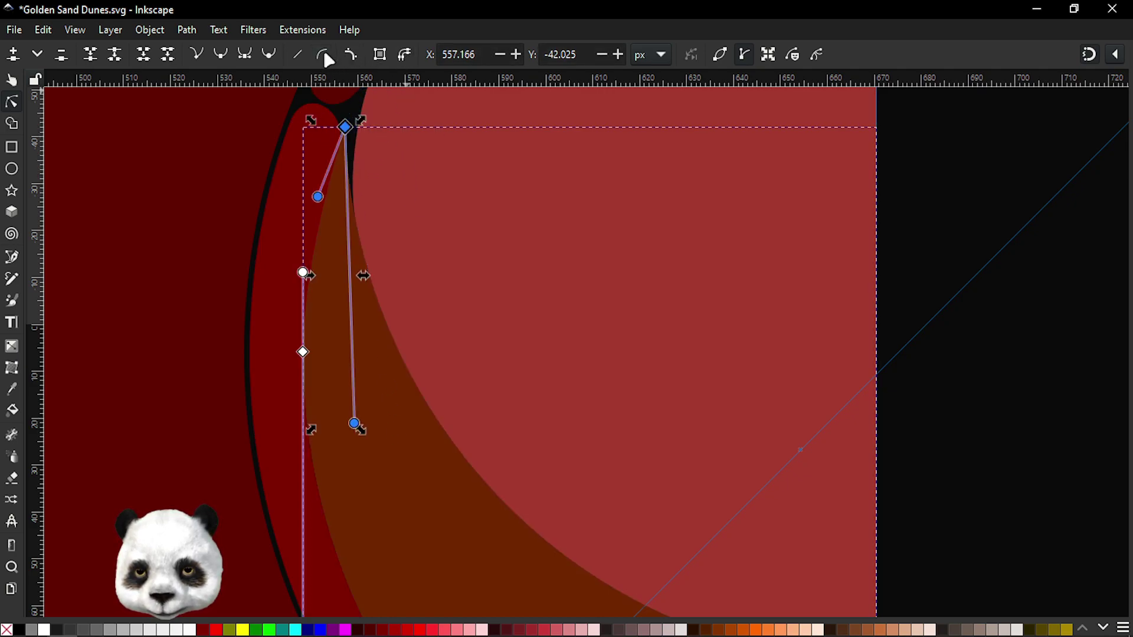
click(352, 56)
drag(370, 184, 330, 183)
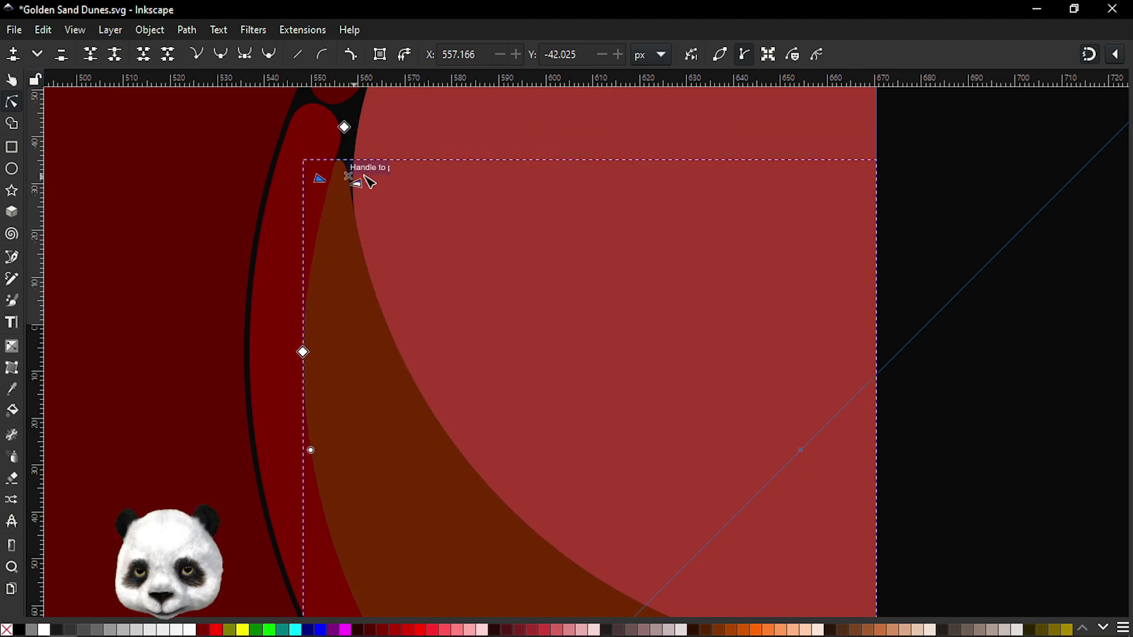
drag(462, 195, 372, 301)
scroll(372, 301, down, 2)
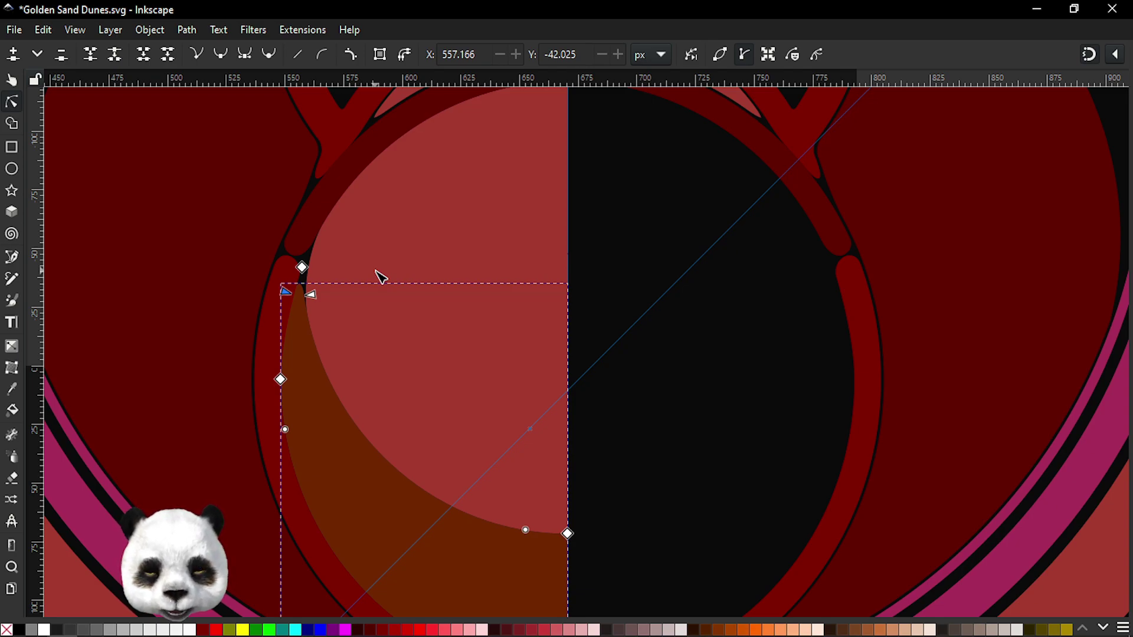
- Undo the crescent node edits and select the brown crescent to check its nodes
key(ctrl+z)
key(ctrl+shift+z)
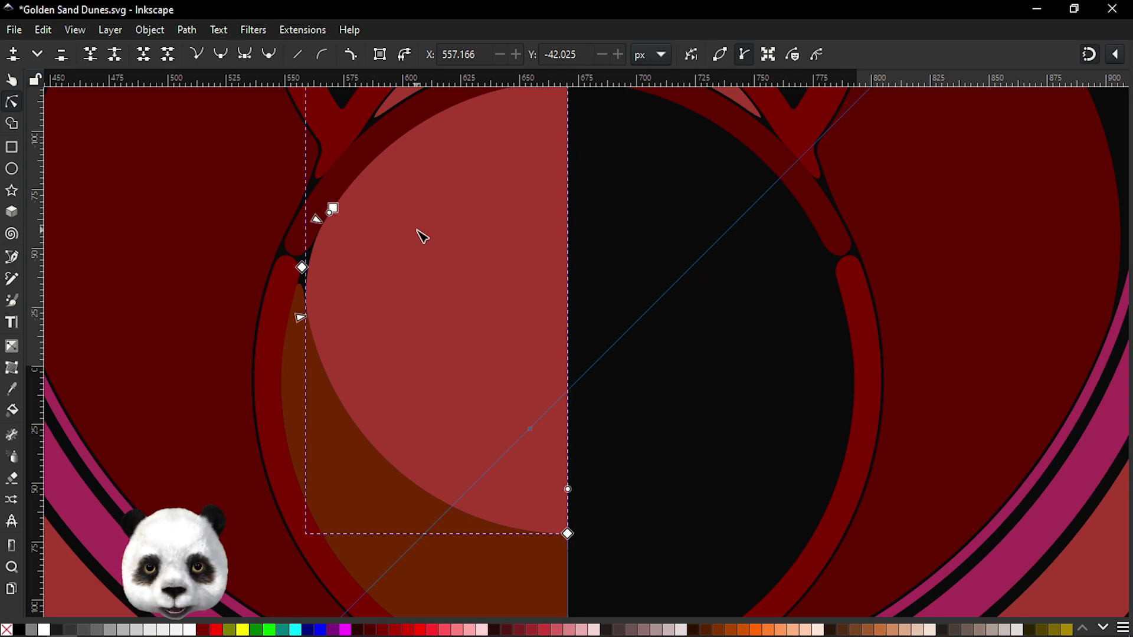
key(ctrl+z)
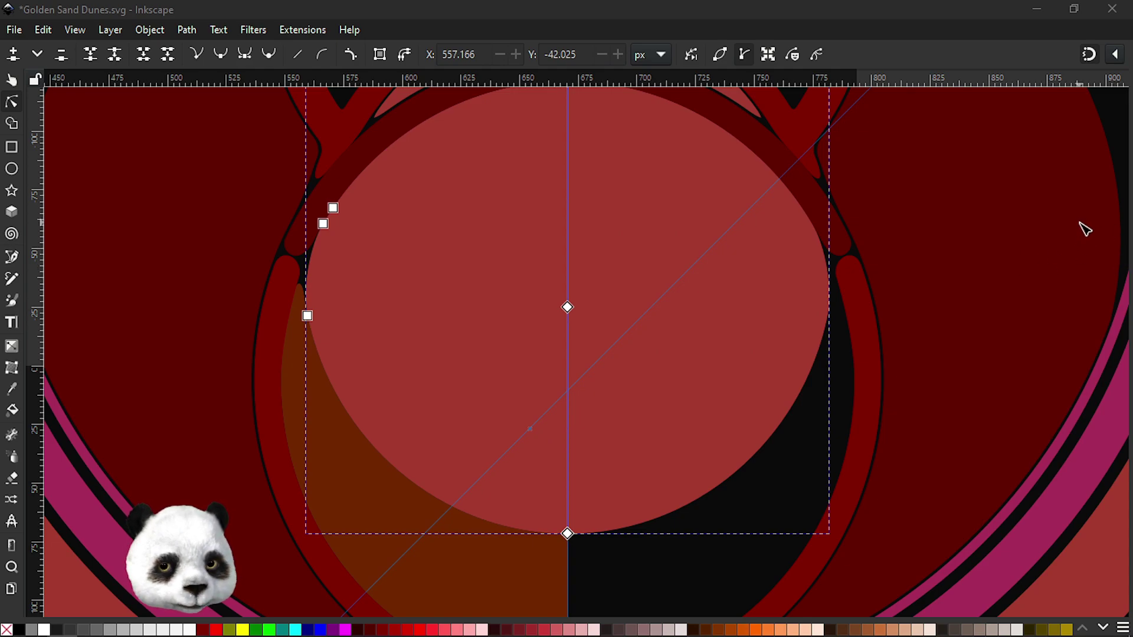
scroll(649, 360, down, 5)
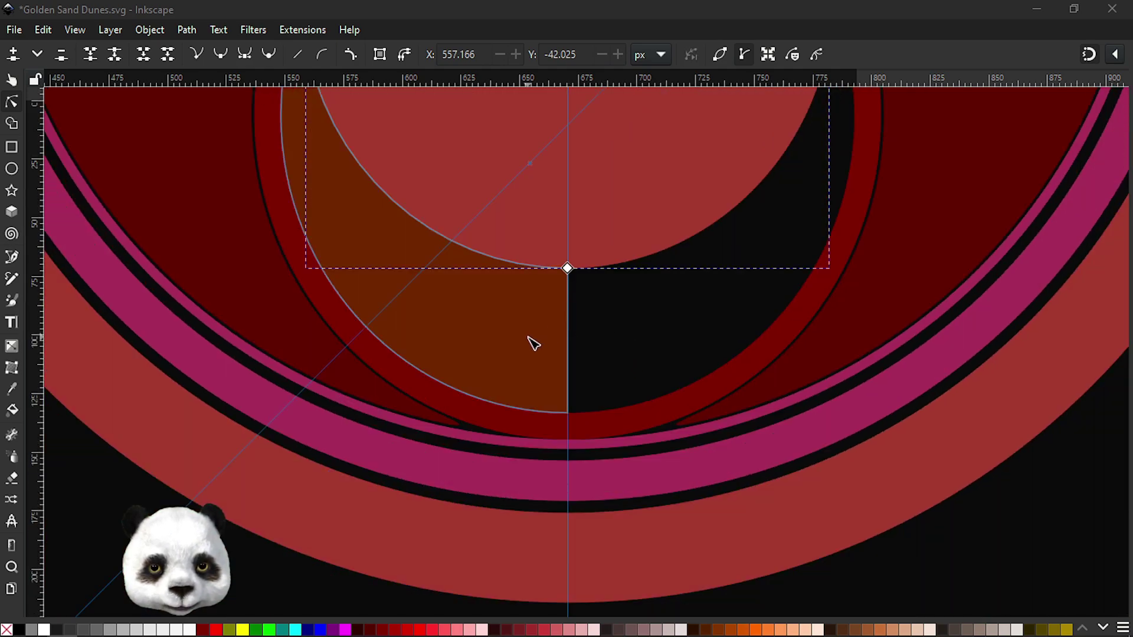
click(549, 336)
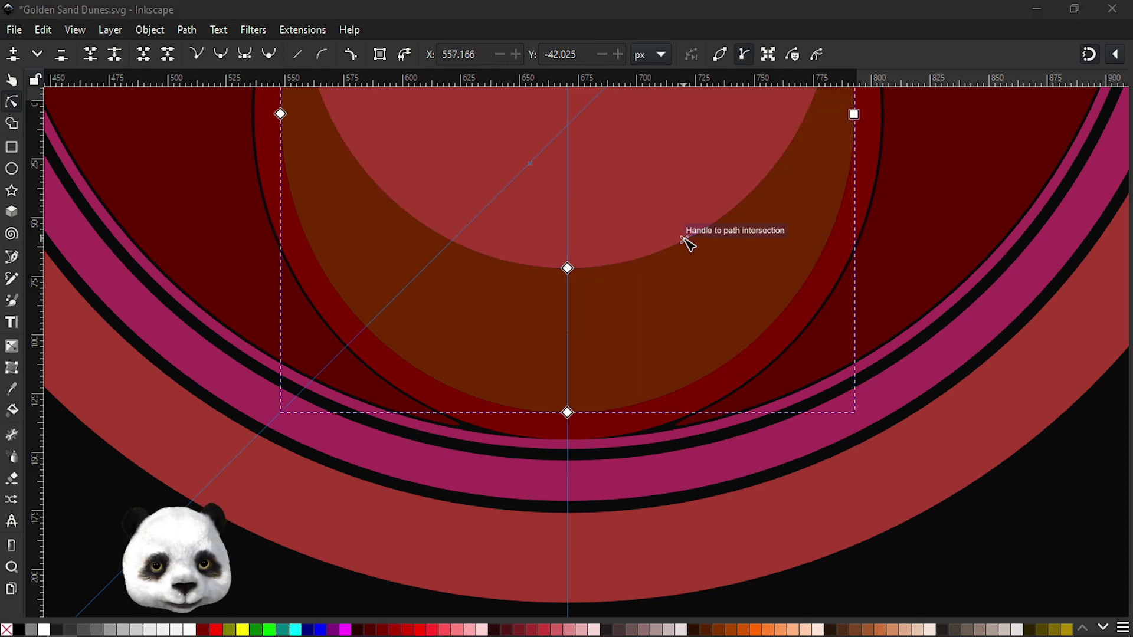
scroll(531, 224, up, 5)
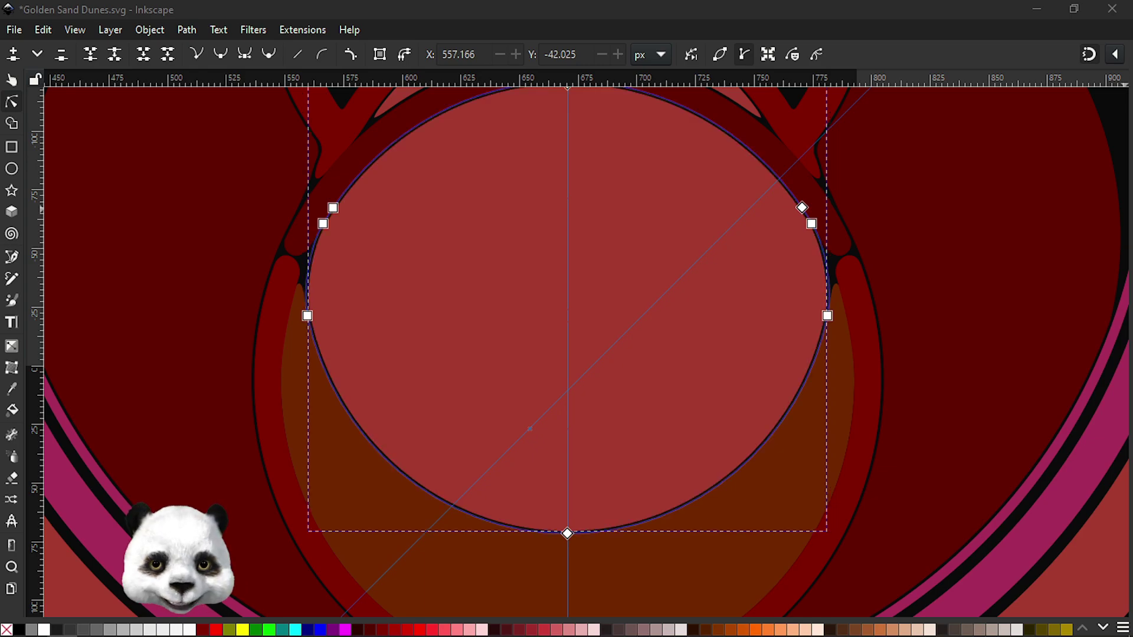
click(457, 594)
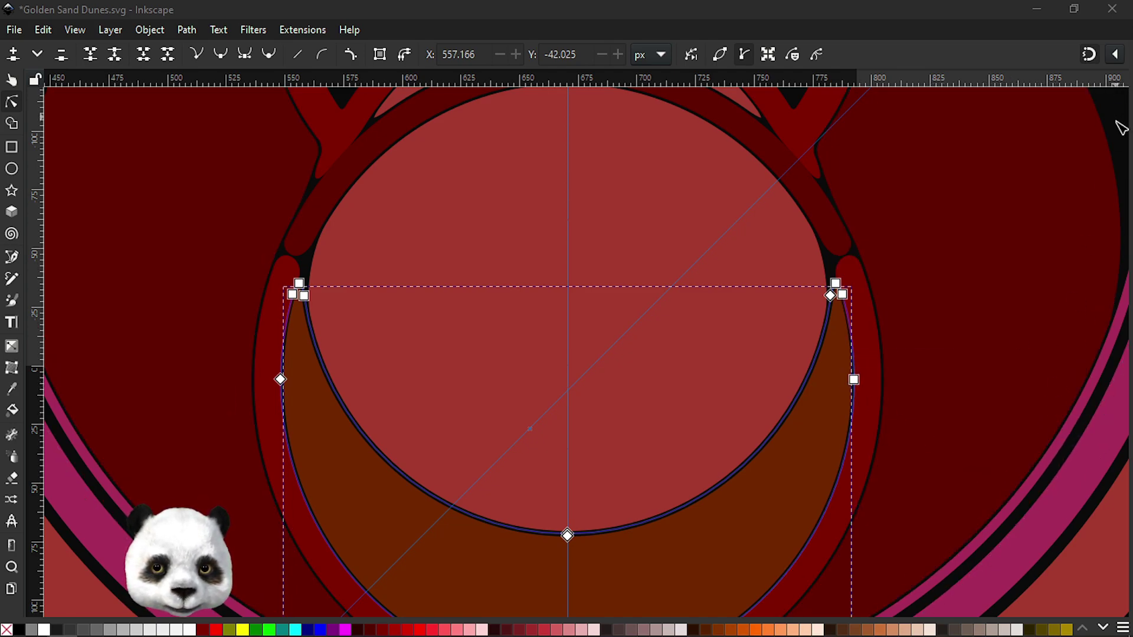
ctrl+scroll(1112, 142, down, 5)
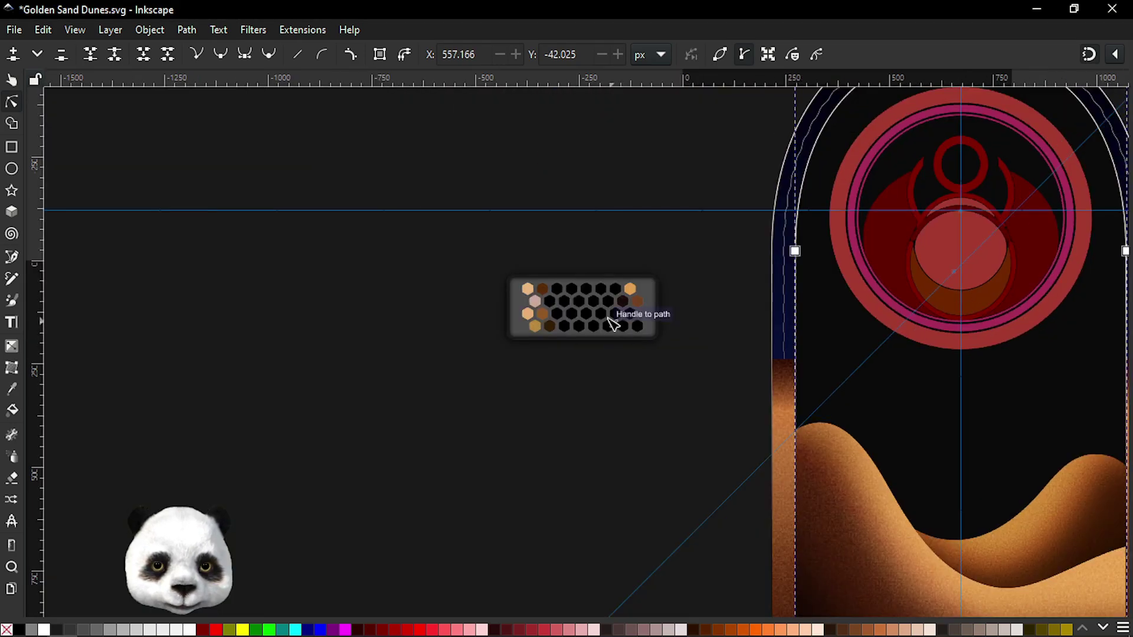
- Save the poster, then select the dark-red wing shape for node editing
mouse_move(592, 193)
mouse_down()
mouse_move(430, 197)
mouse_move(273, 273)
mouse_up()
key(ctrl+s)
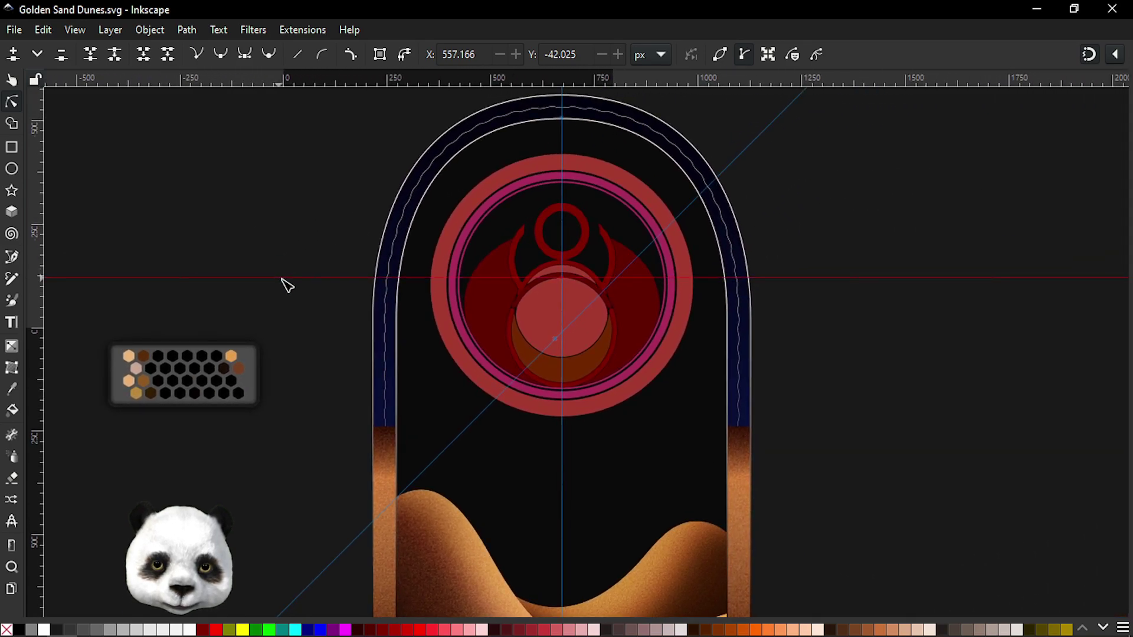
ctrl+scroll(564, 377, up, 2)
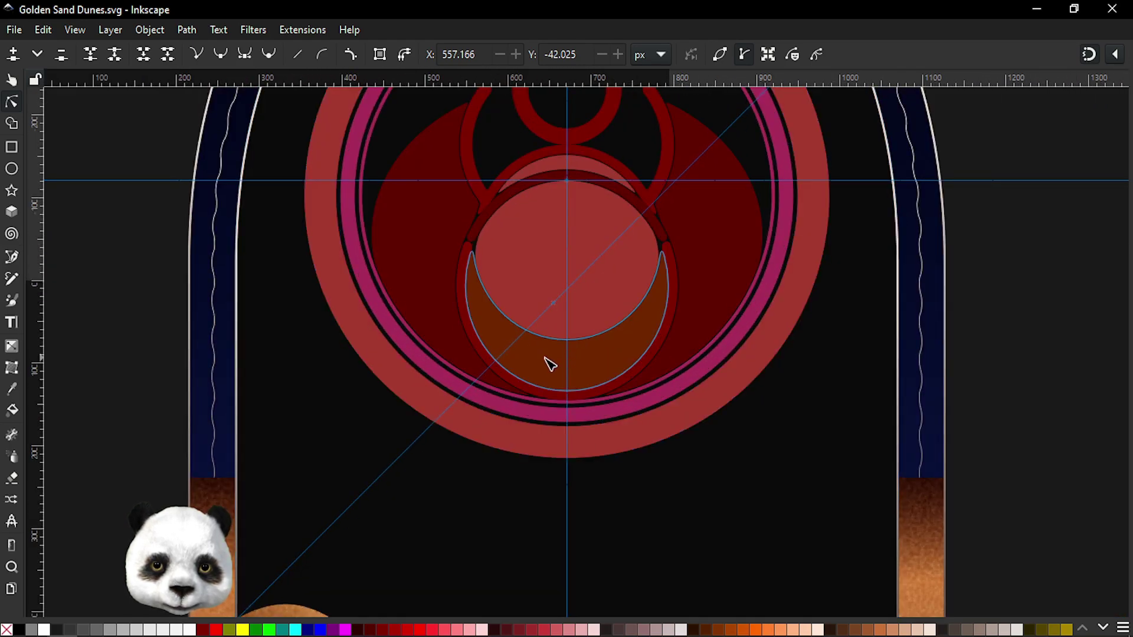
ctrl+scroll(470, 354, up, 2)
ctrl+scroll(452, 354, down, 1)
ctrl+scroll(440, 354, down, 2)
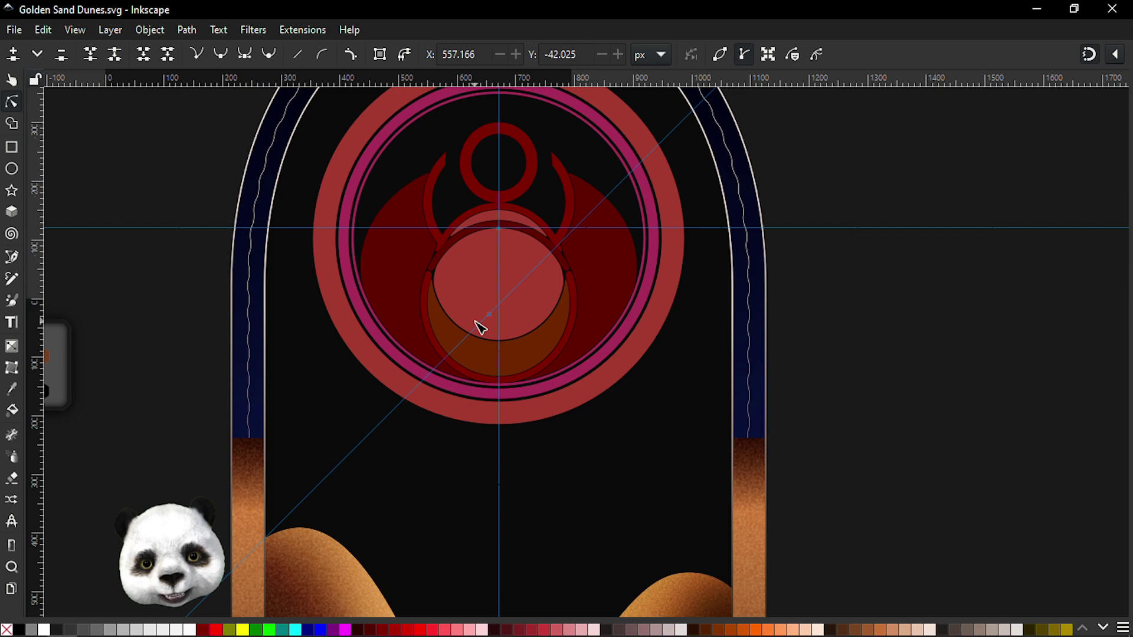
scroll(430, 291, up, 1)
scroll(368, 232, up, 3)
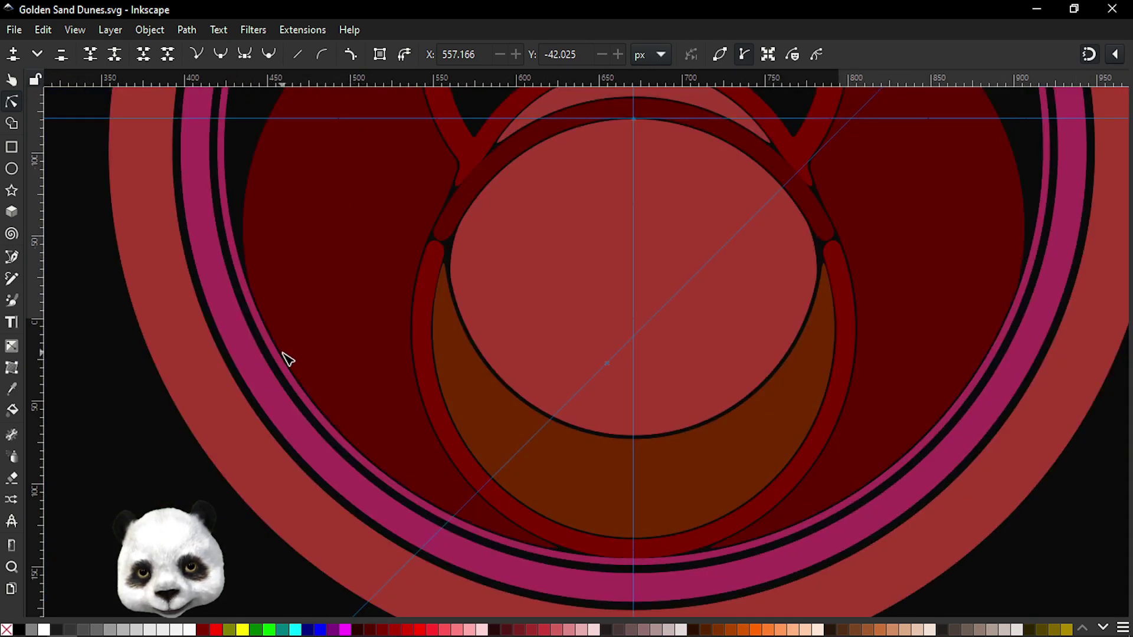
click(334, 223)
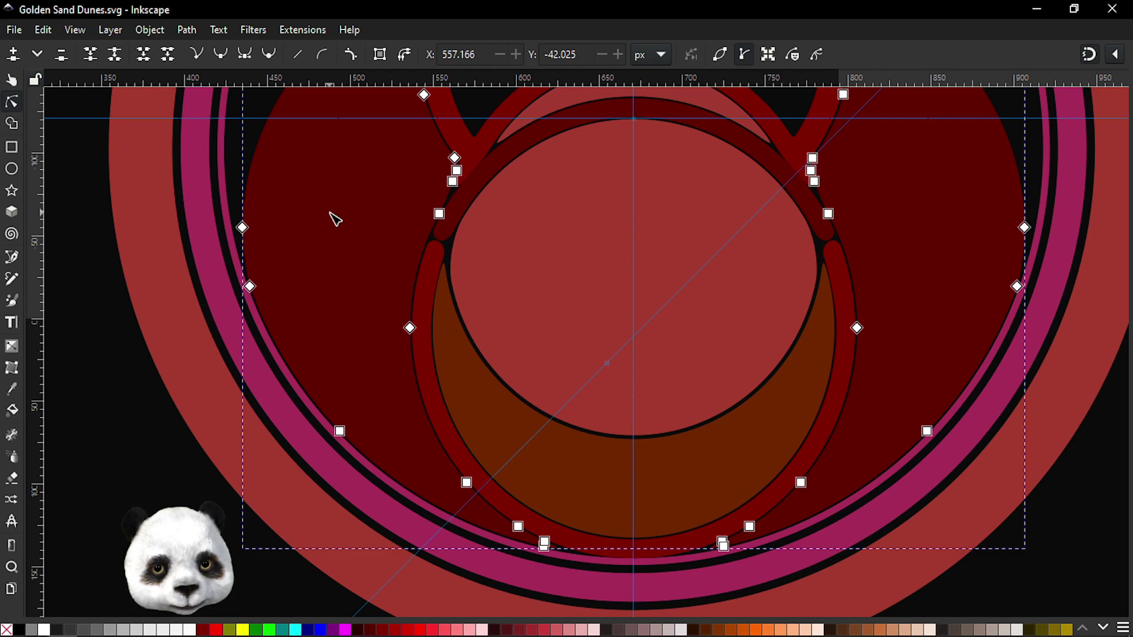
- Add a node on the wing's outer edge and pull it onto the magenta ring's inner edge
ctrl+scroll(336, 220, down, 1)
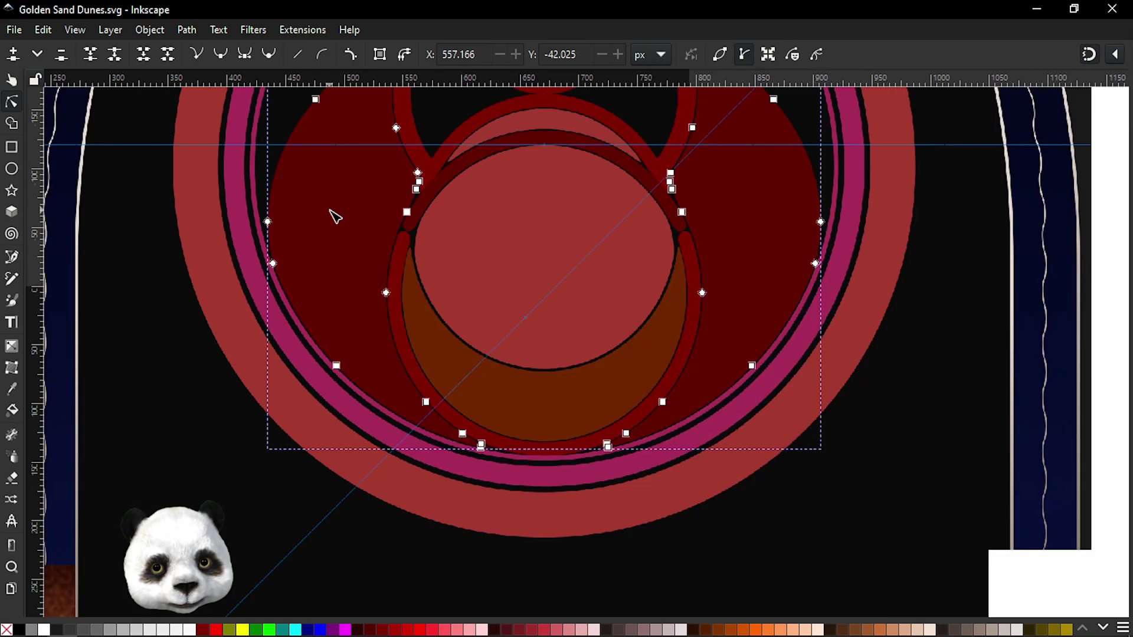
scroll(333, 210, up, 5)
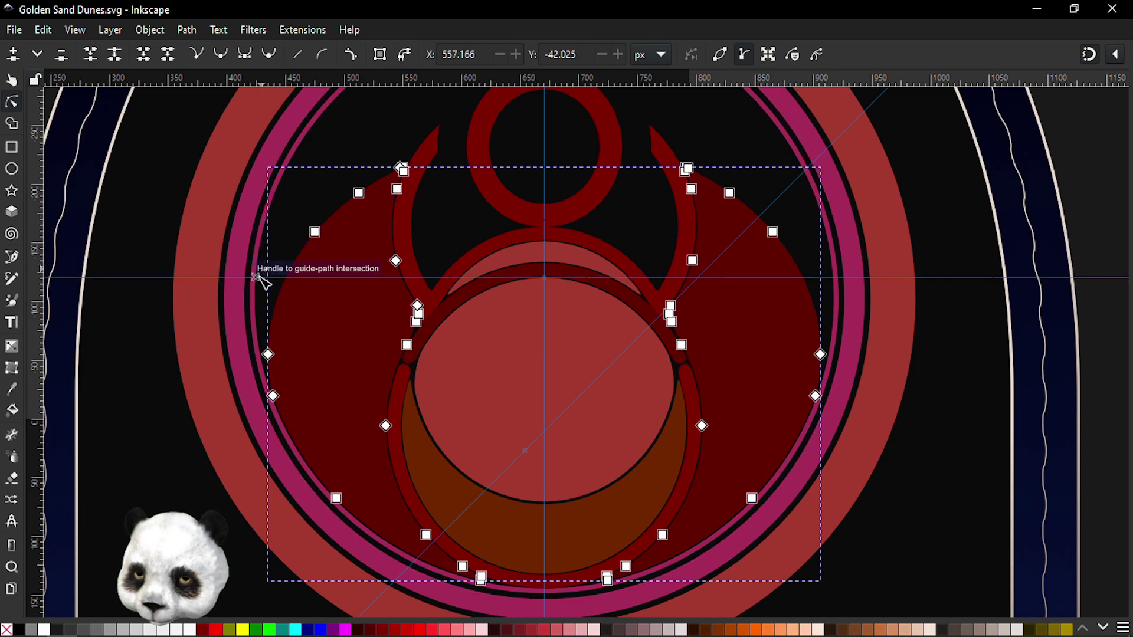
ctrl+scroll(311, 429, up, 2)
drag(409, 324, 311, 115)
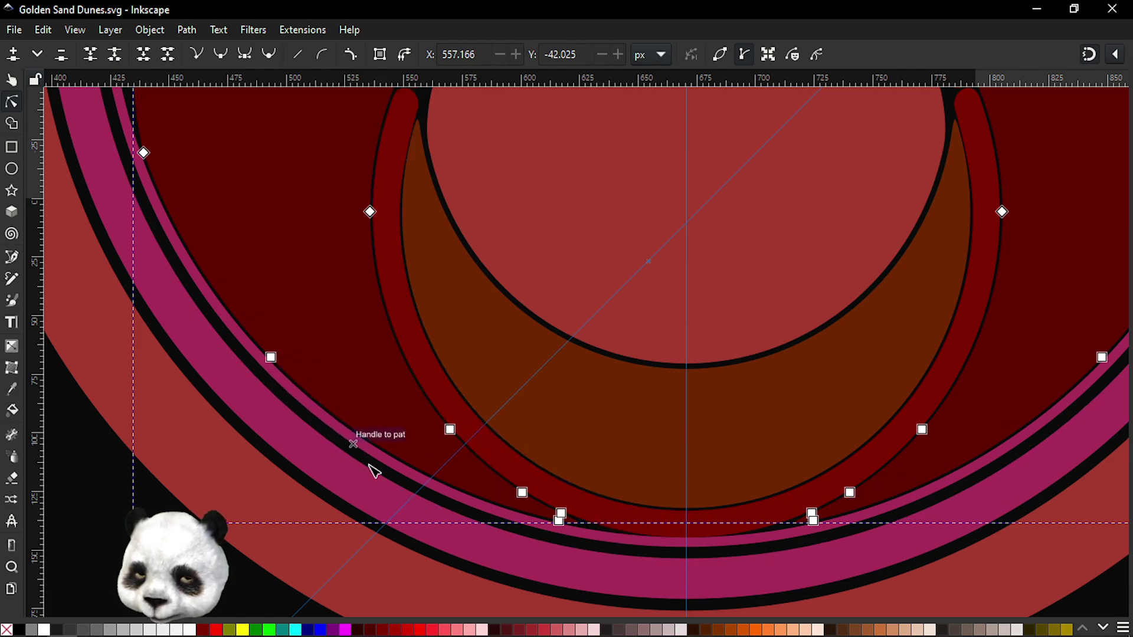
ctrl+scroll(649, 600, up, 1)
ctrl+scroll(741, 473, up, 2)
ctrl+scroll(683, 448, down, 1)
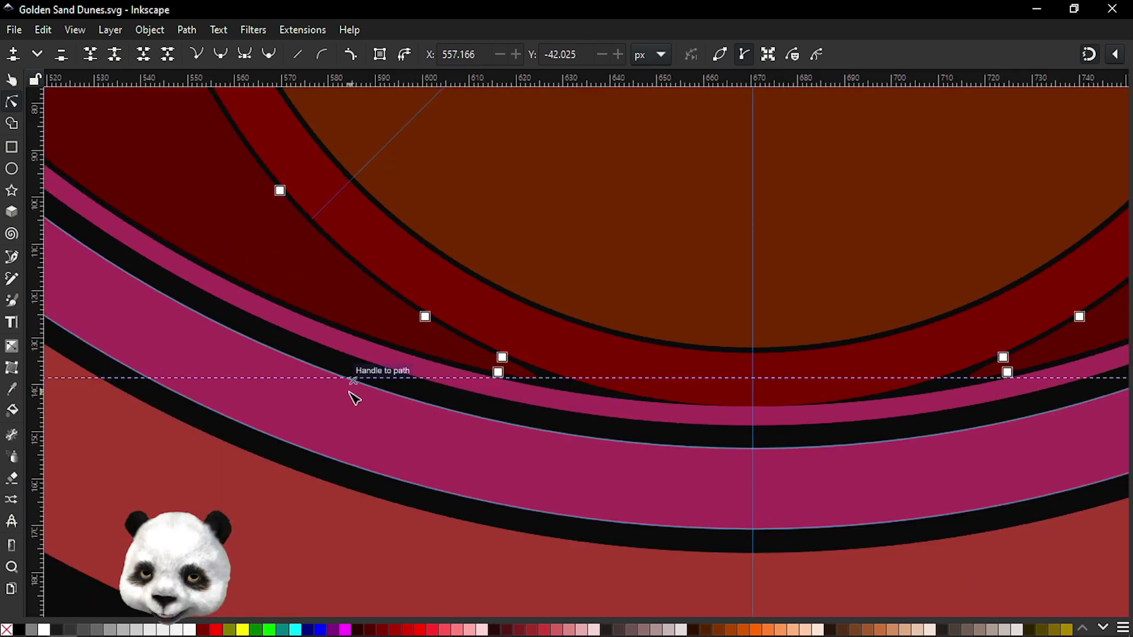
drag(354, 394, 721, 514)
scroll(513, 372, left, 3)
scroll(493, 458, up, 5)
scroll(506, 400, left, 2)
scroll(506, 400, up, 2)
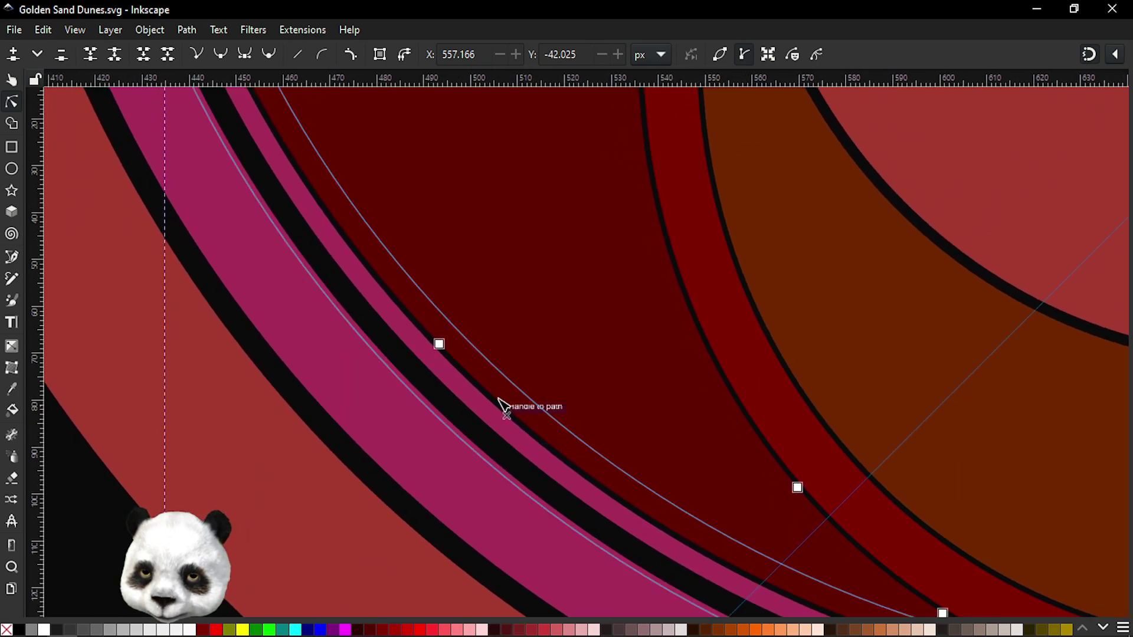
double_click(433, 346)
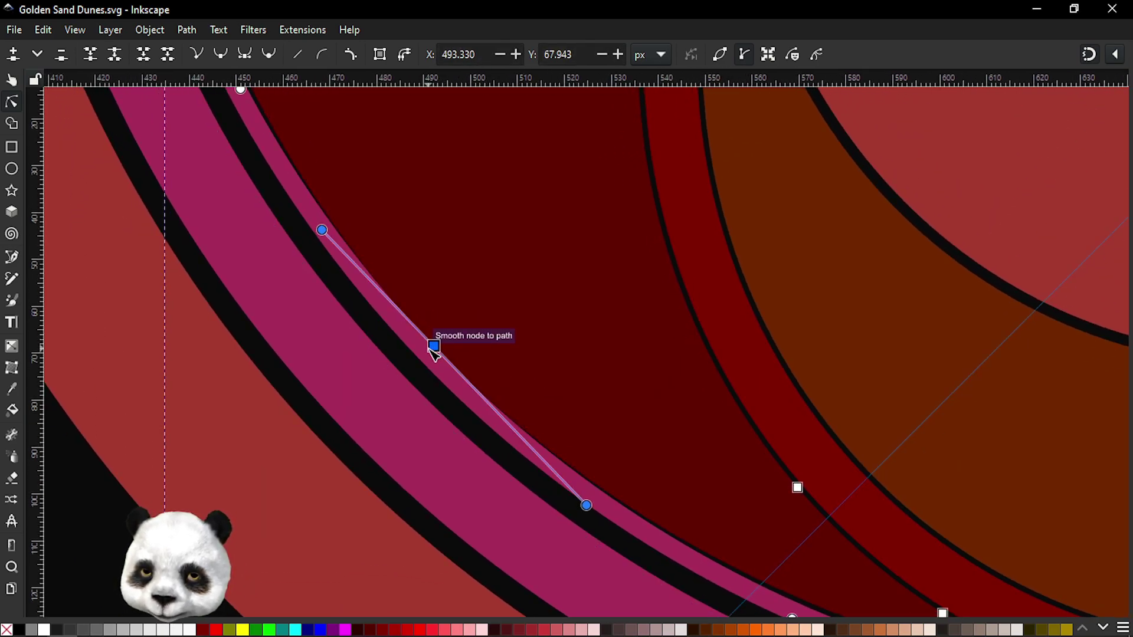
drag(433, 349, 435, 358)
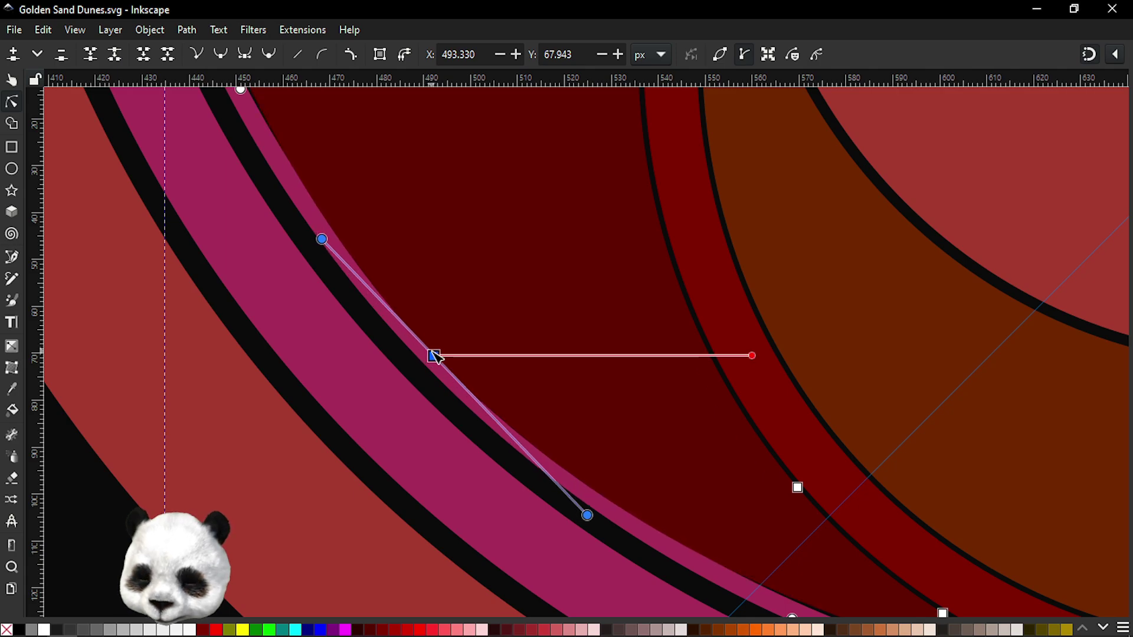
- Move the next wing node down along the ring curve and select the left-edge node
scroll(472, 383, down, 5)
scroll(501, 413, right, 5)
scroll(538, 443, up, 1)
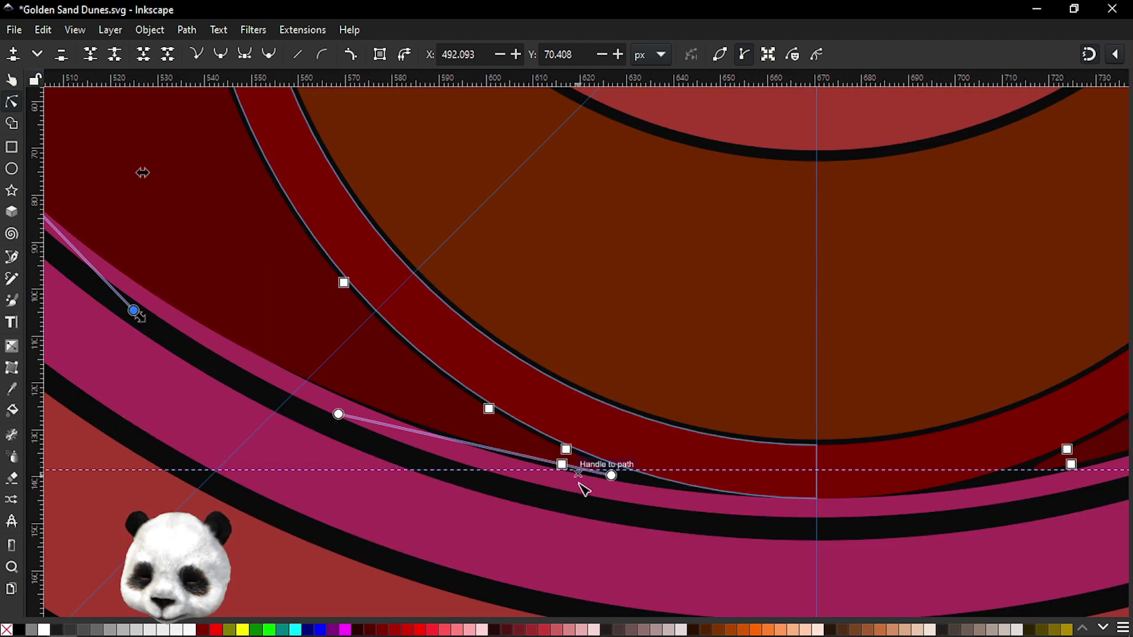
scroll(581, 484, up, 2)
drag(533, 435, 526, 460)
scroll(354, 379, down, 5)
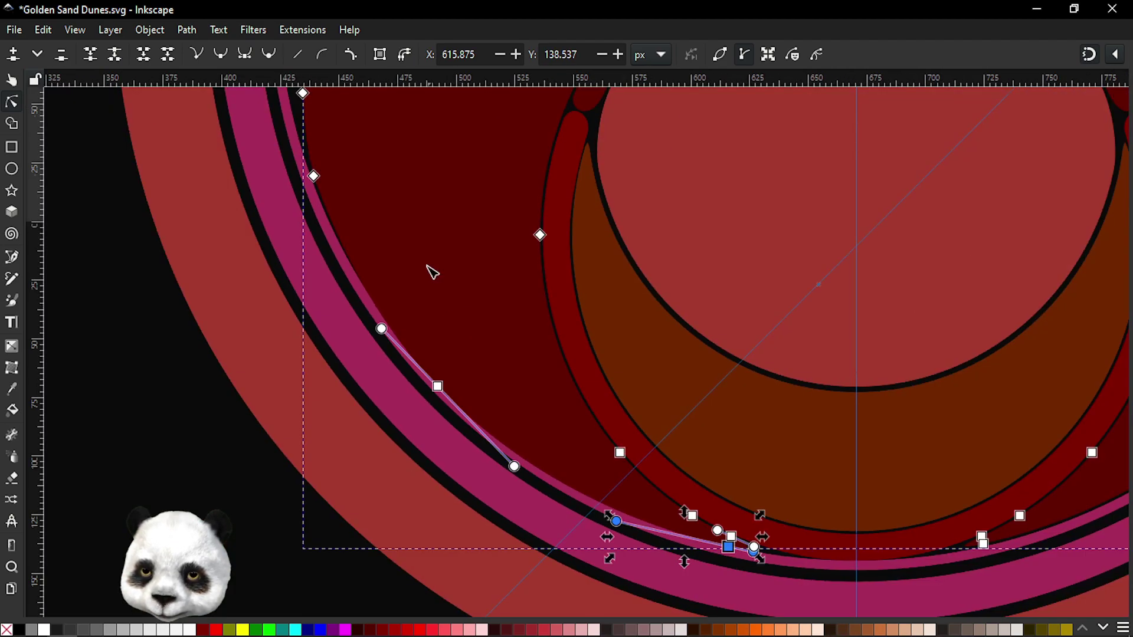
scroll(433, 273, up, 10)
scroll(432, 272, left, 4)
scroll(436, 550, up, 2)
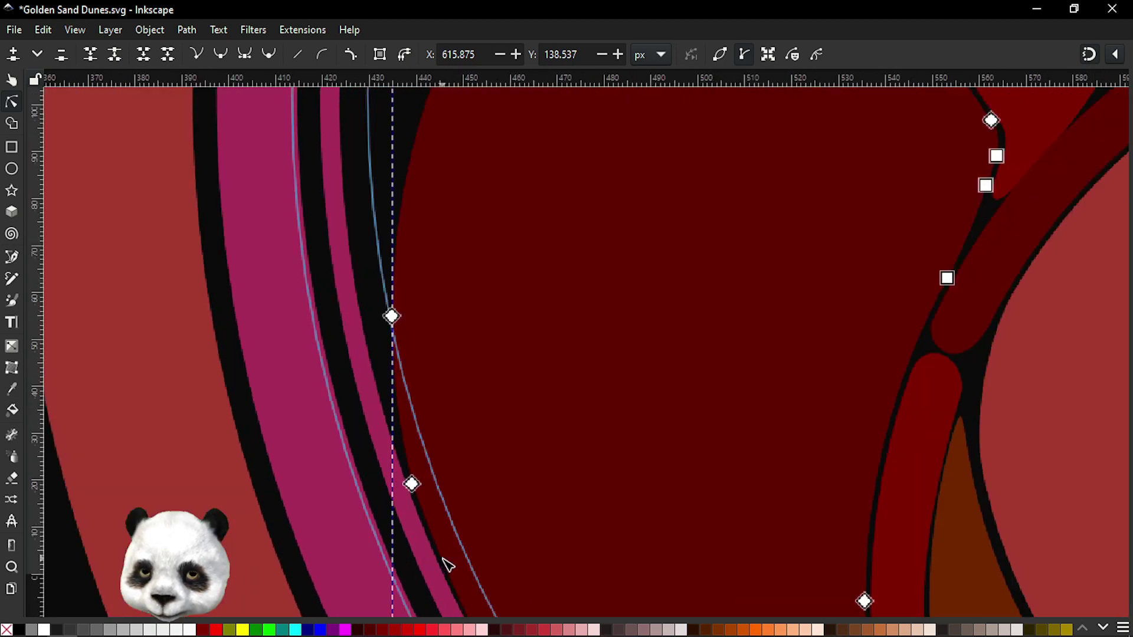
click(412, 484)
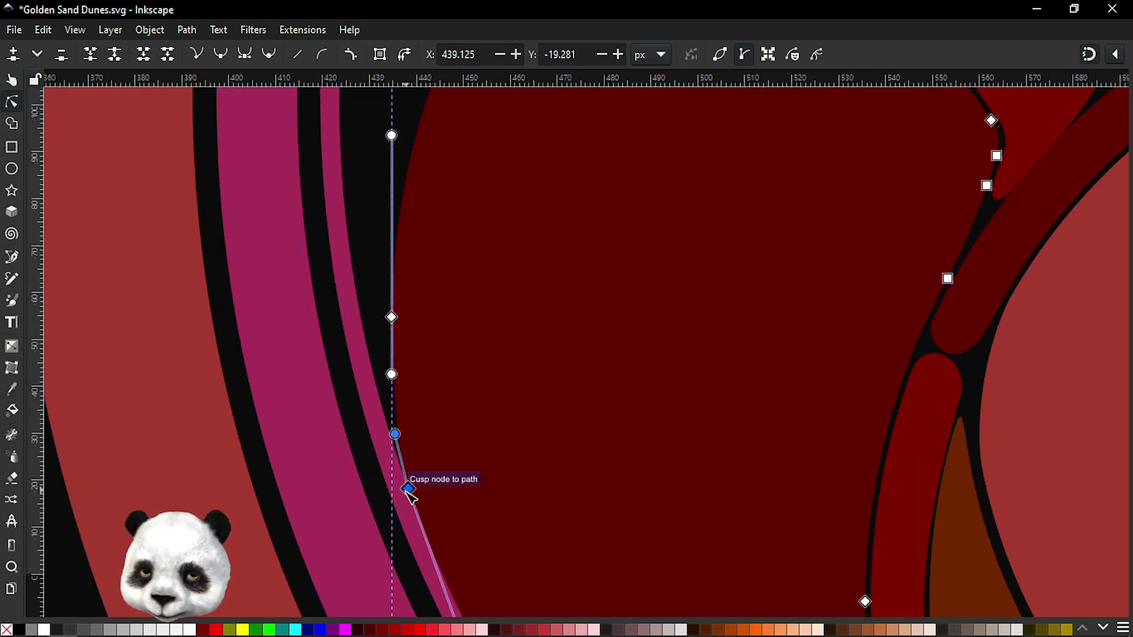
scroll(470, 501, down, 3)
scroll(393, 291, down, 9)
scroll(393, 291, right, 8)
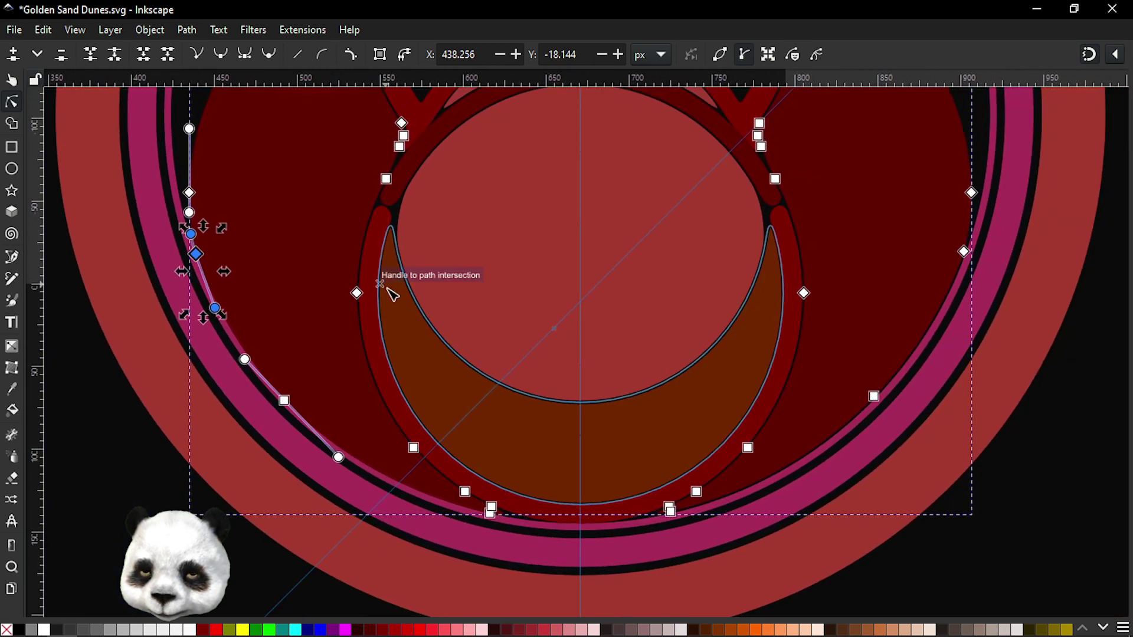
scroll(400, 306, down, 2)
scroll(478, 226, up, 1)
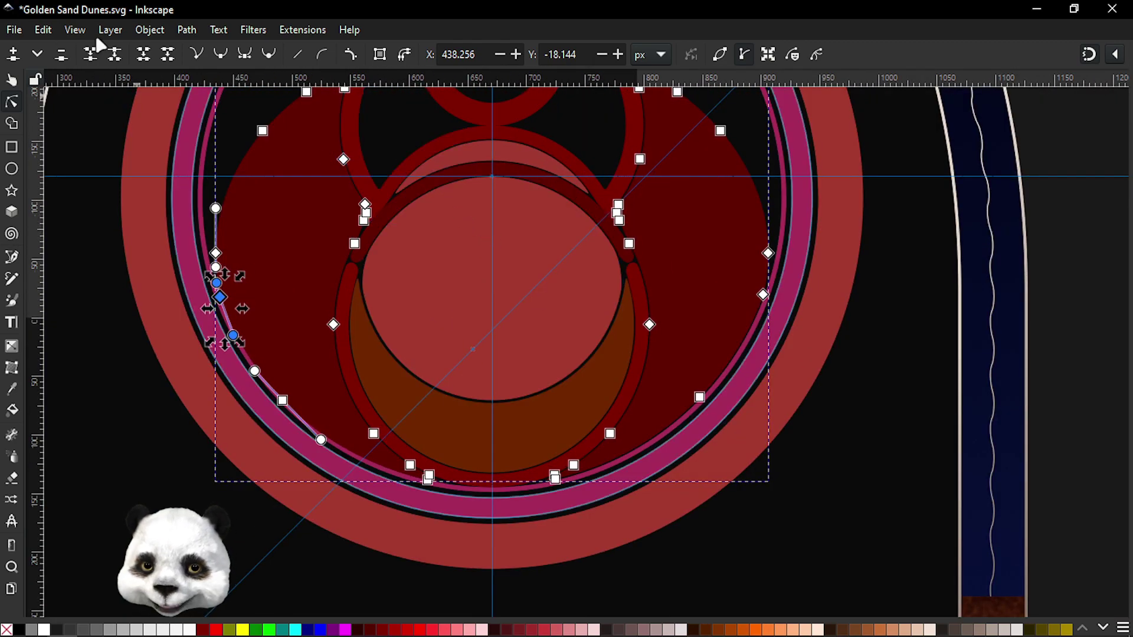
- Break apart the wing shape, delete the right wing half, and save
click(187, 29)
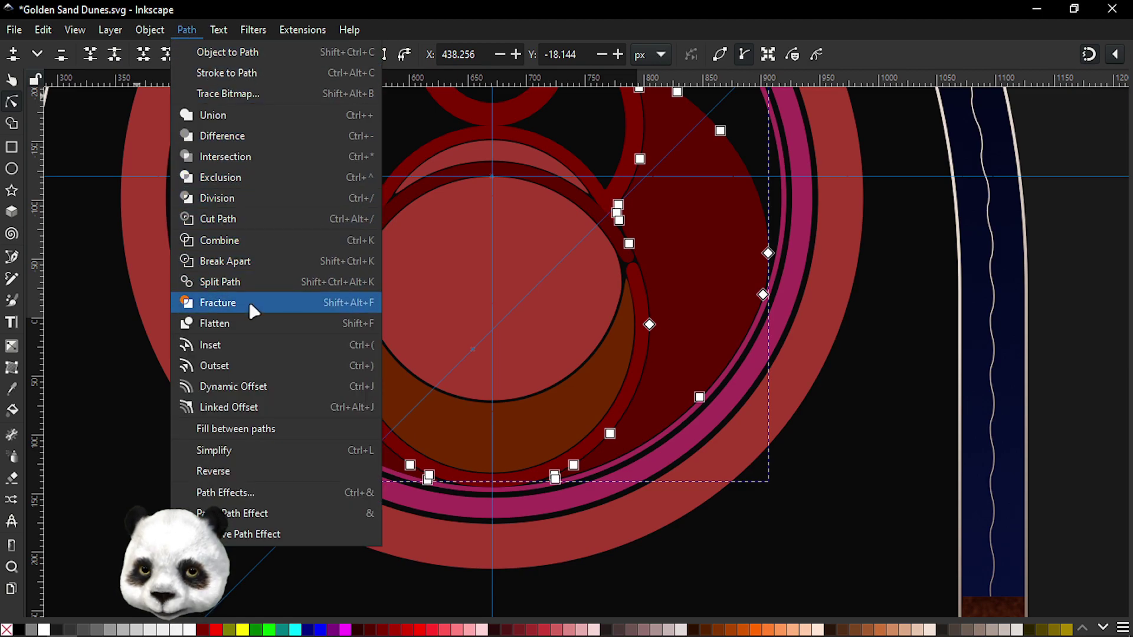
click(250, 261)
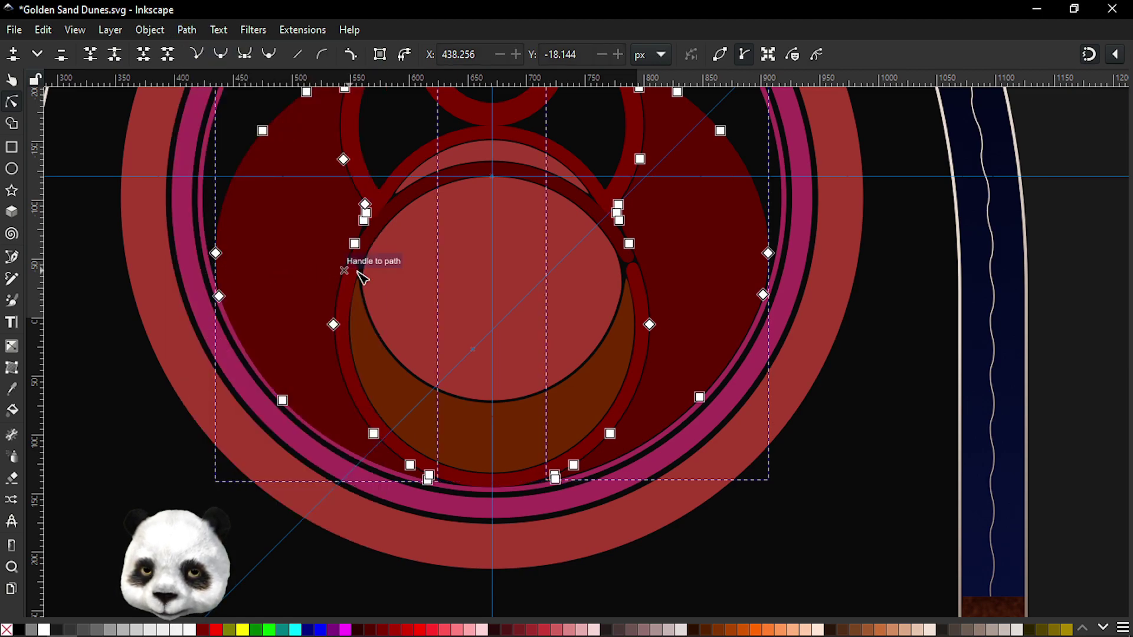
click(914, 392)
key(s)
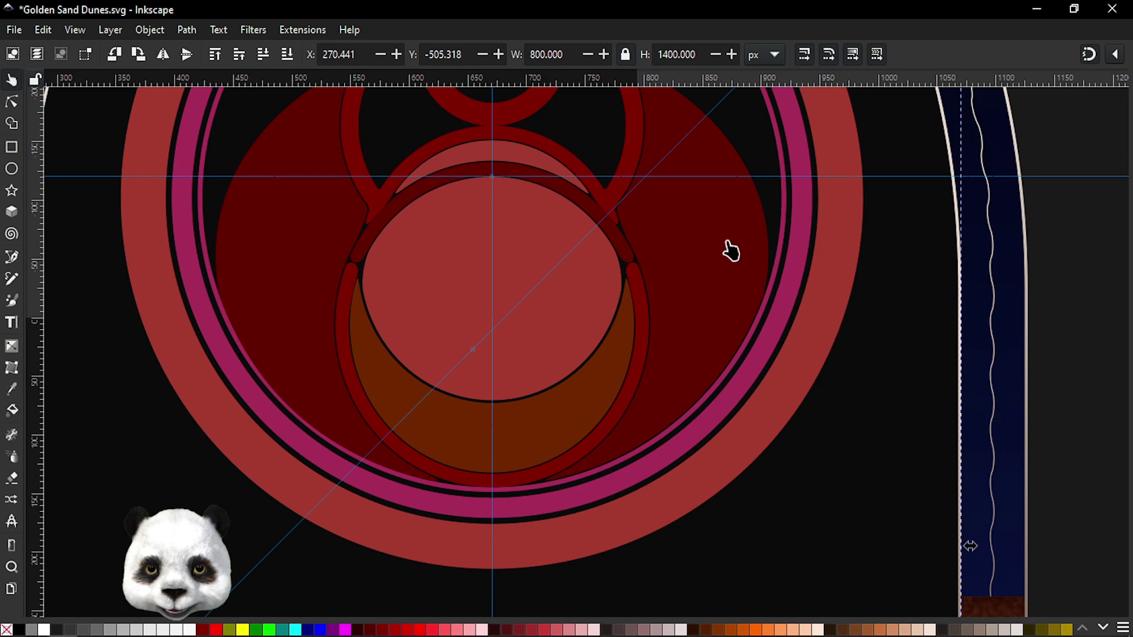
click(716, 246)
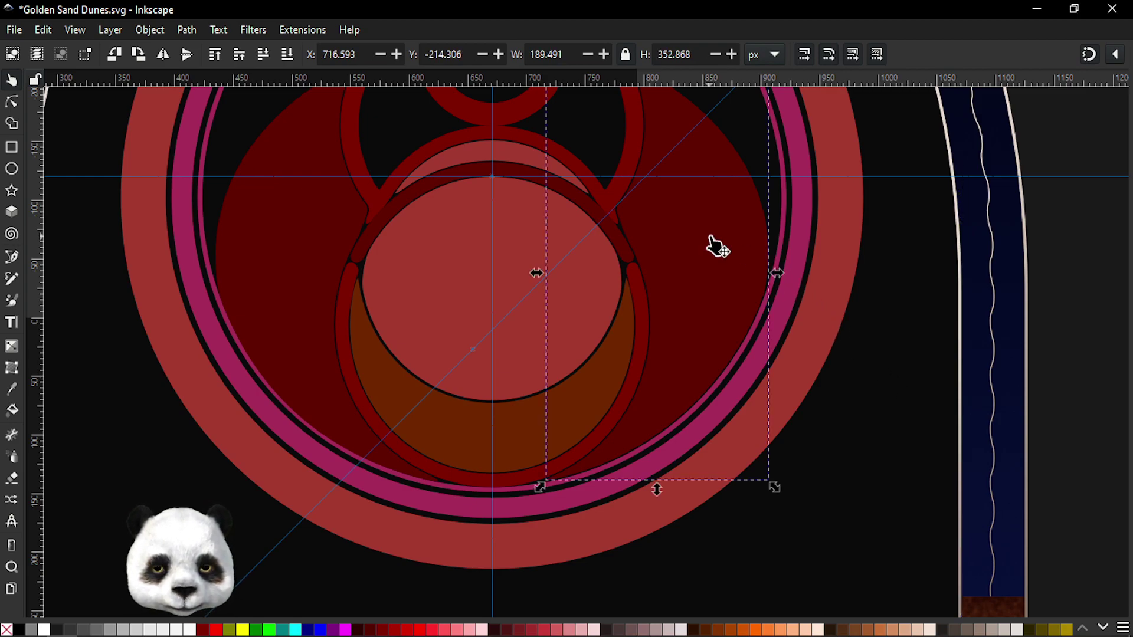
scroll(658, 331, up, 5)
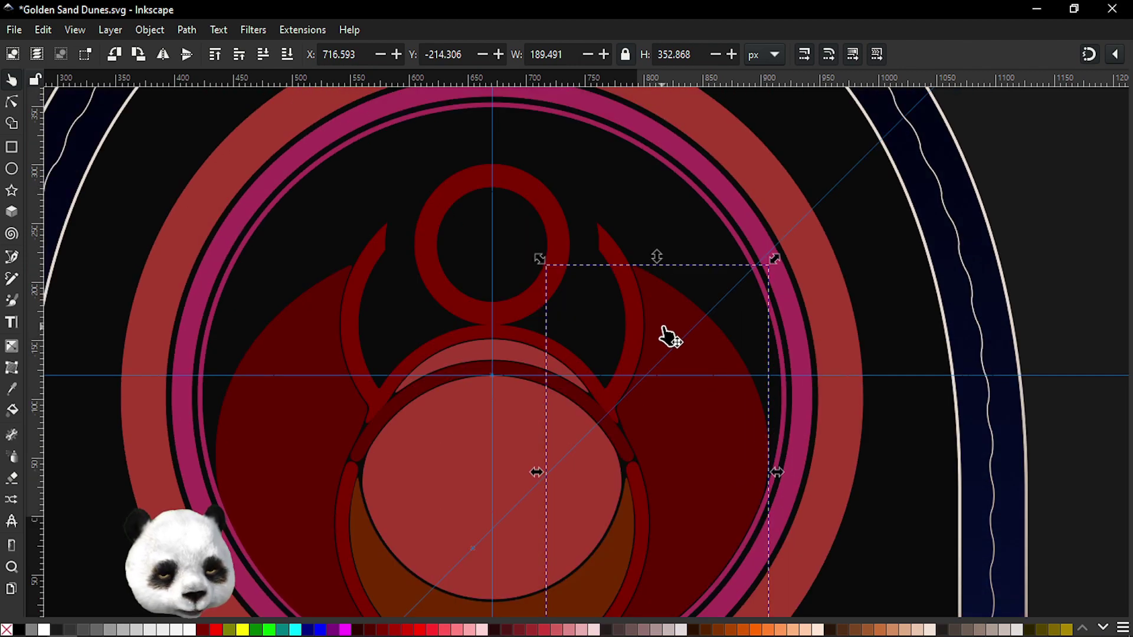
key(Delete)
key(ctrl+s)
scroll(566, 383, down, 5)
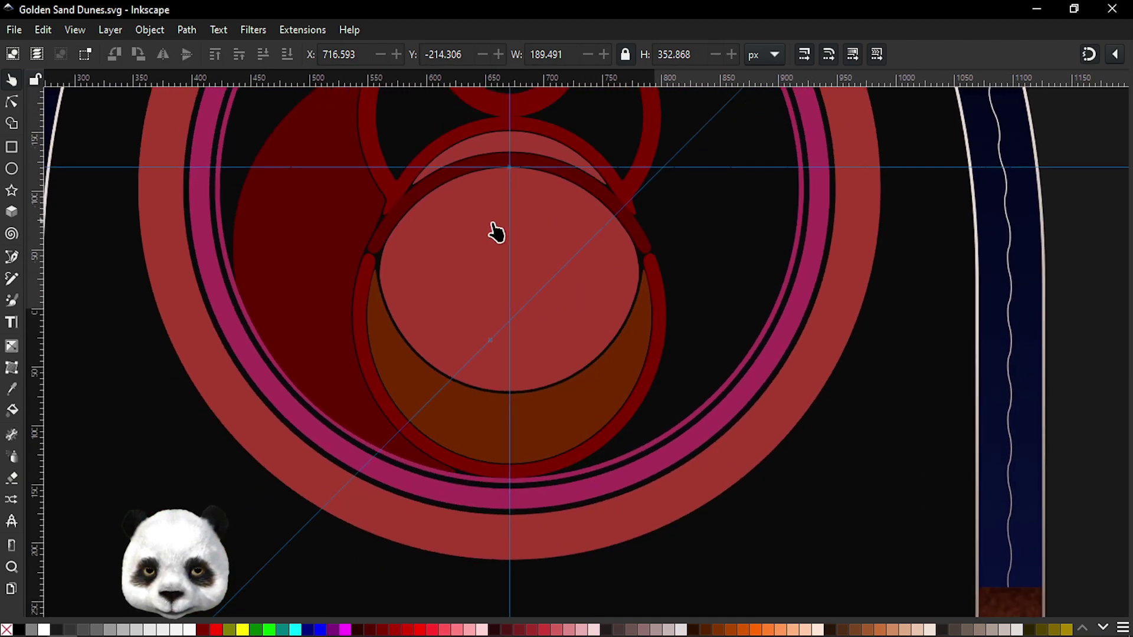
- Stretch the left wing half rightward and snap its centre node onto the vertical guide
click(318, 242)
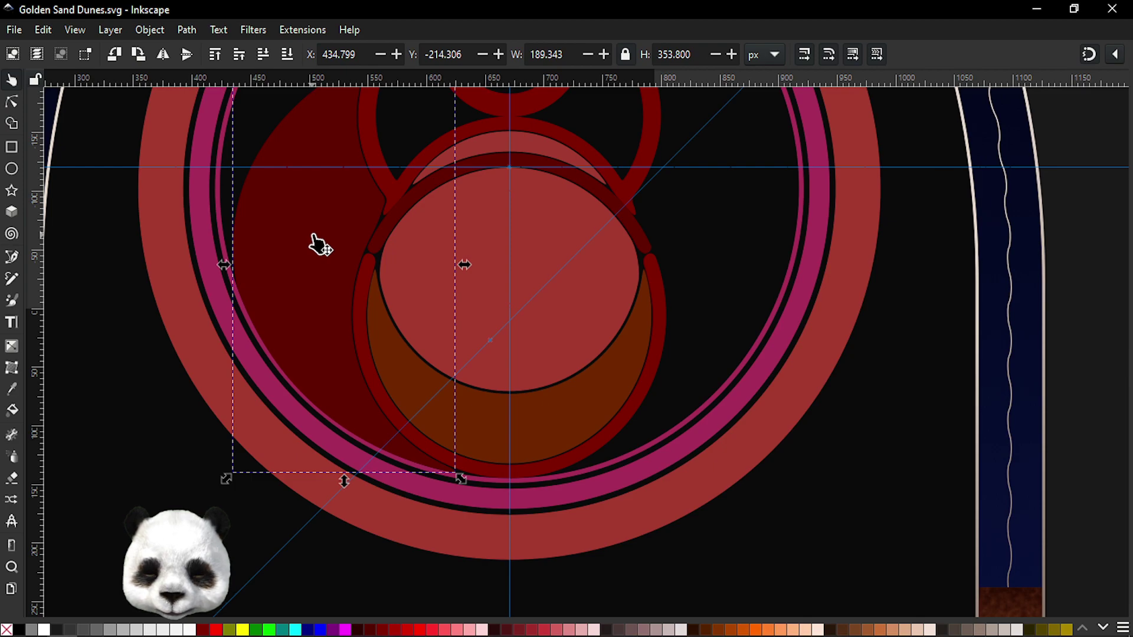
key(ctrl+F11)
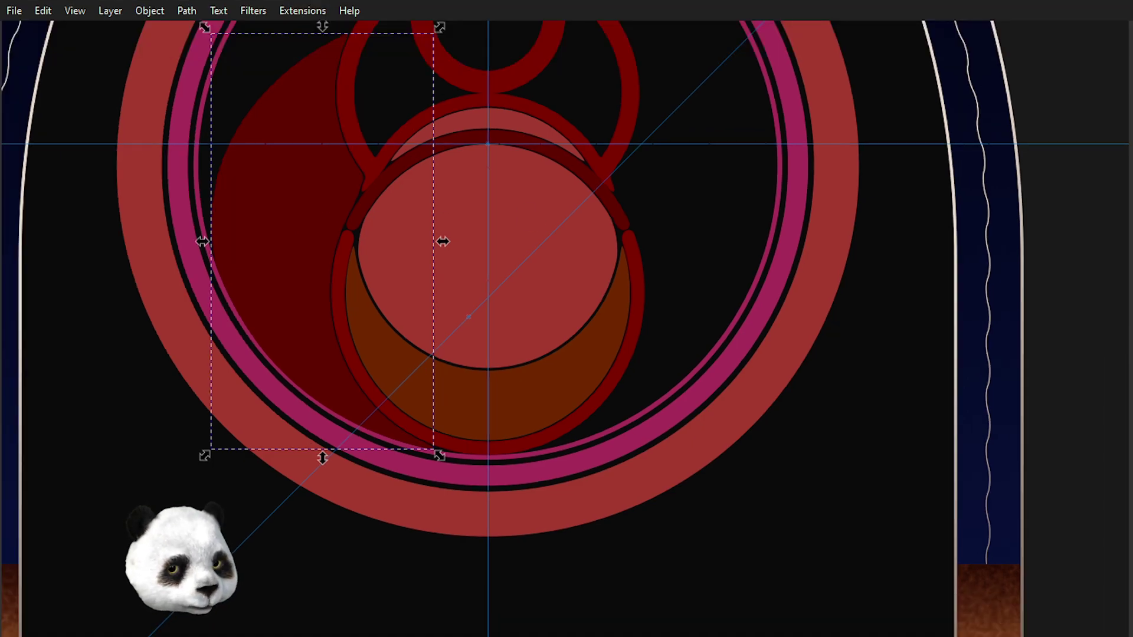
drag(442, 241, 664, 241)
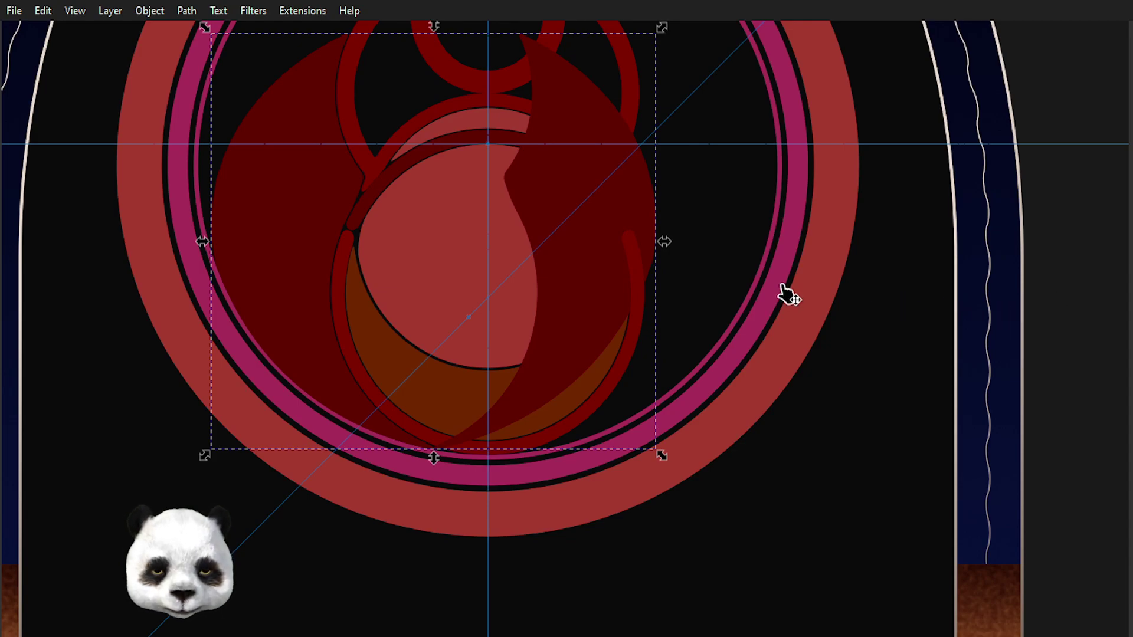
key(n)
click(434, 242)
drag(437, 246, 498, 248)
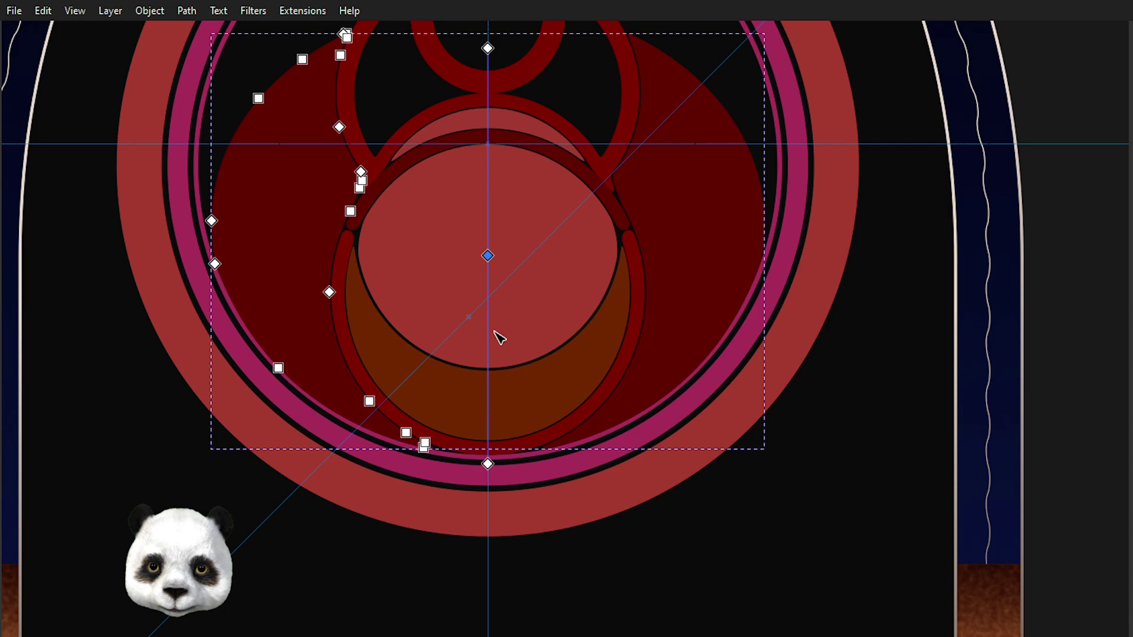
ctrl+scroll(497, 335, up, 4)
ctrl+scroll(492, 332, down, 5)
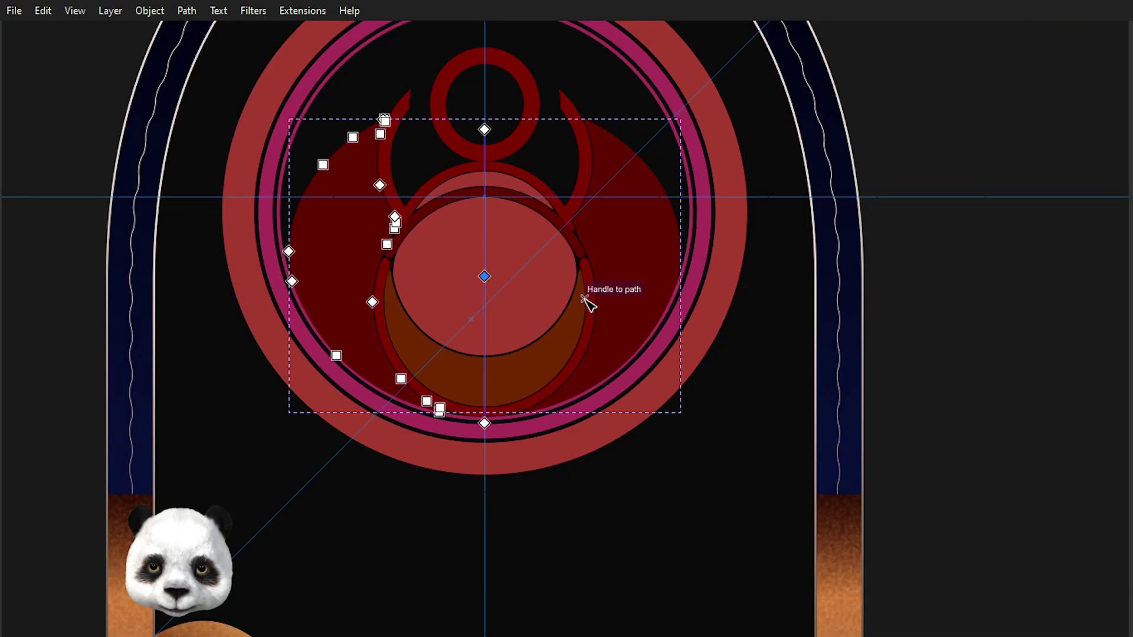
- Add the right wing and outer ring paths and combine them into one magenta path
shift+click(586, 301)
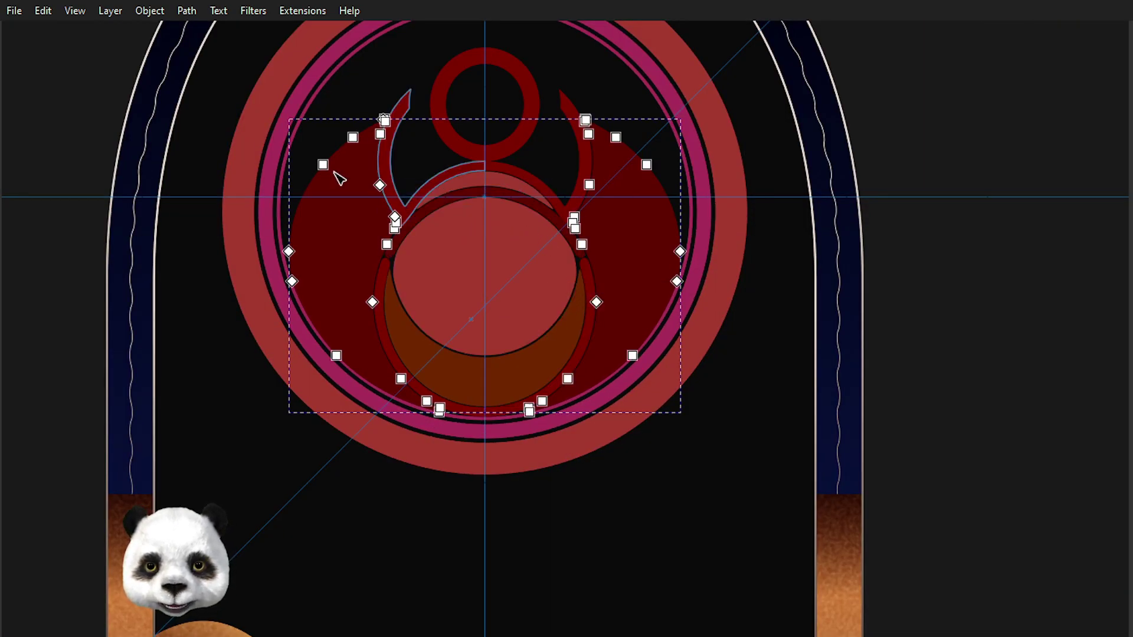
shift+click(317, 108)
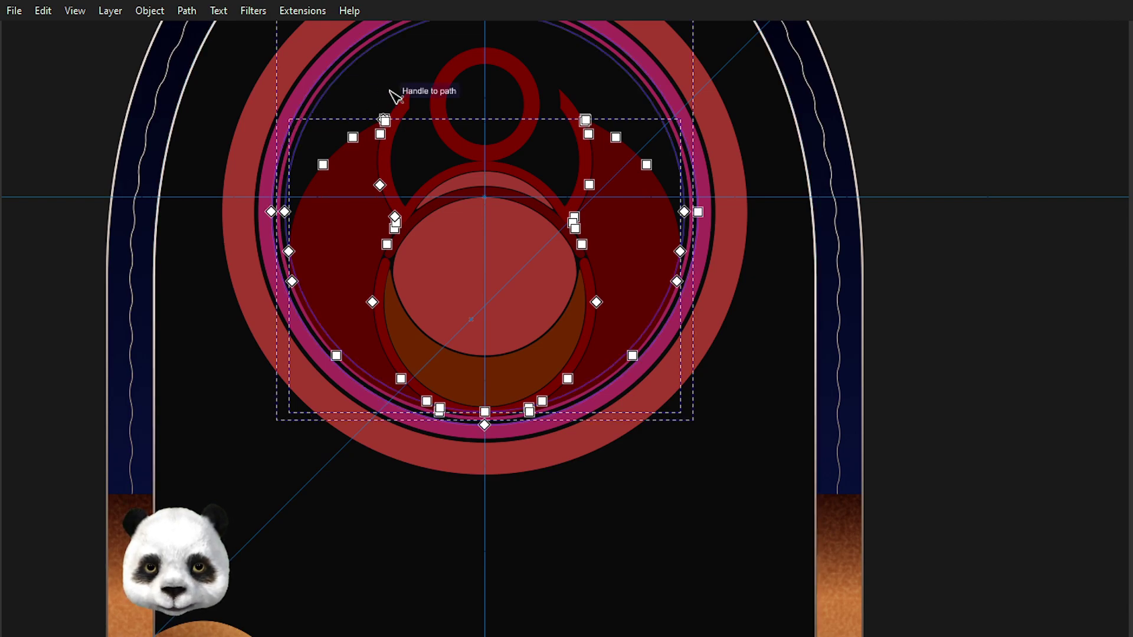
key(ctrl+plus)
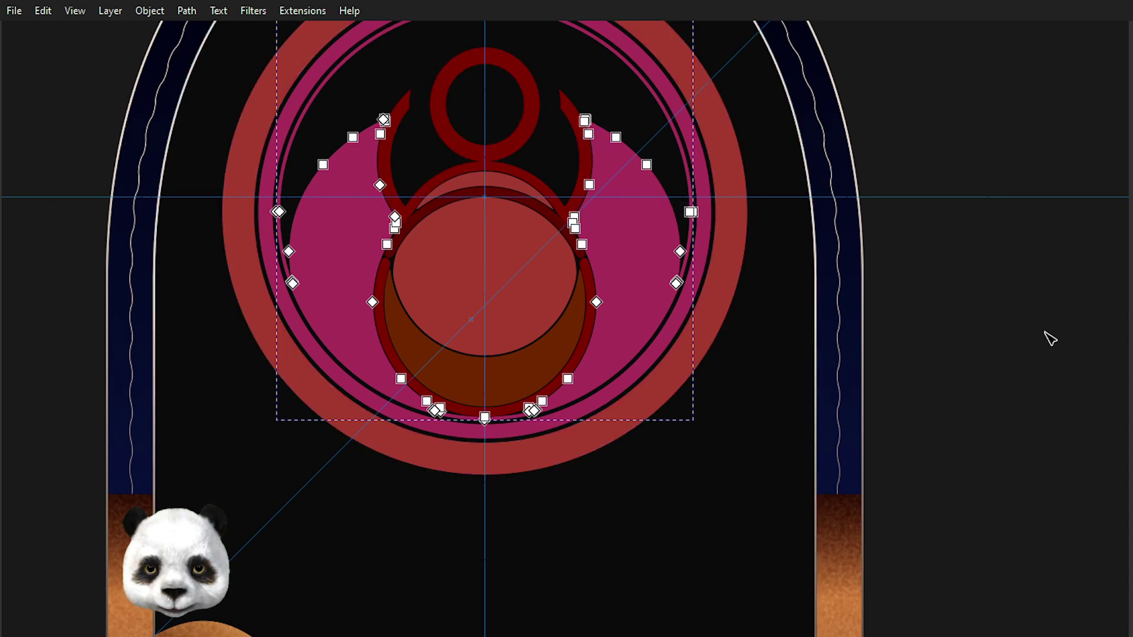
key(Escape)
scroll(881, 397, down, 2)
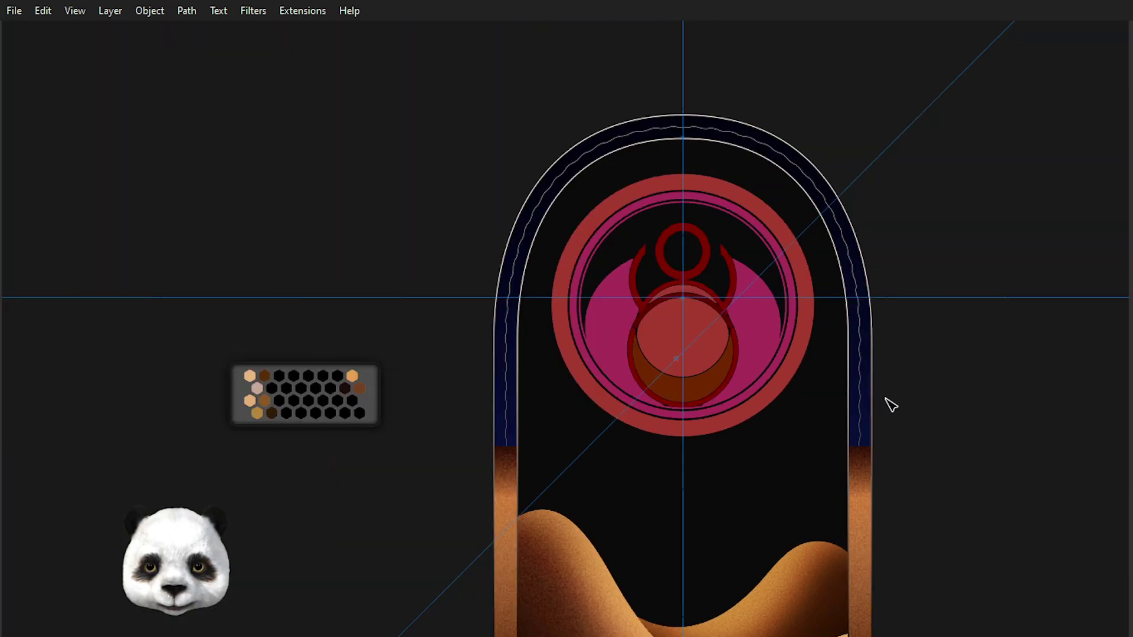
scroll(864, 411, up, 3)
scroll(607, 399, down, 2)
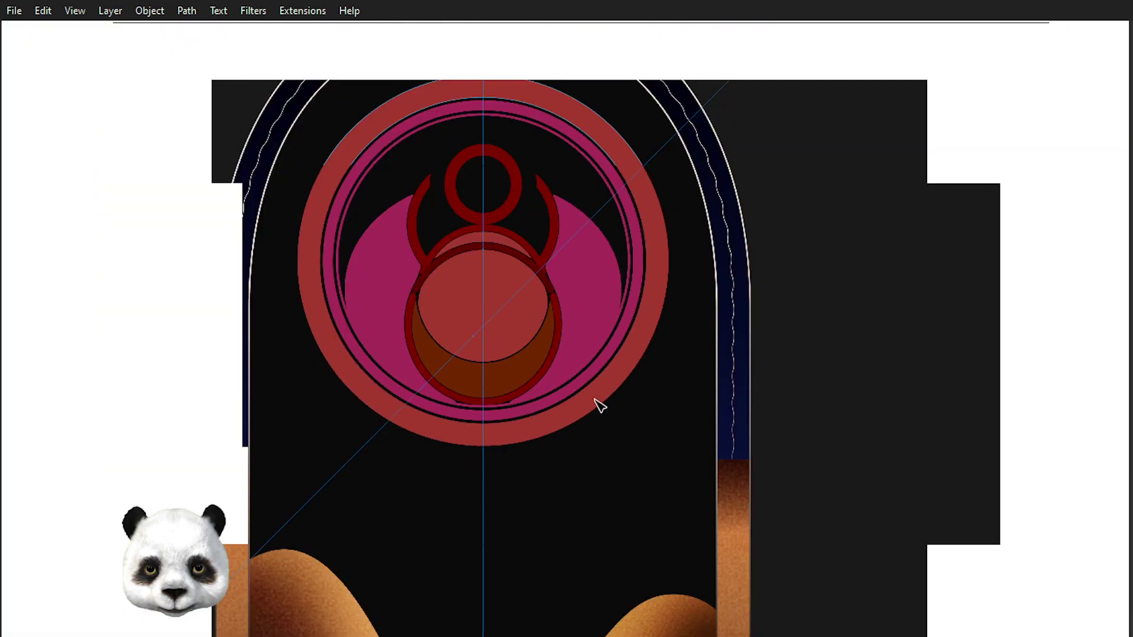
scroll(615, 511, down, 1)
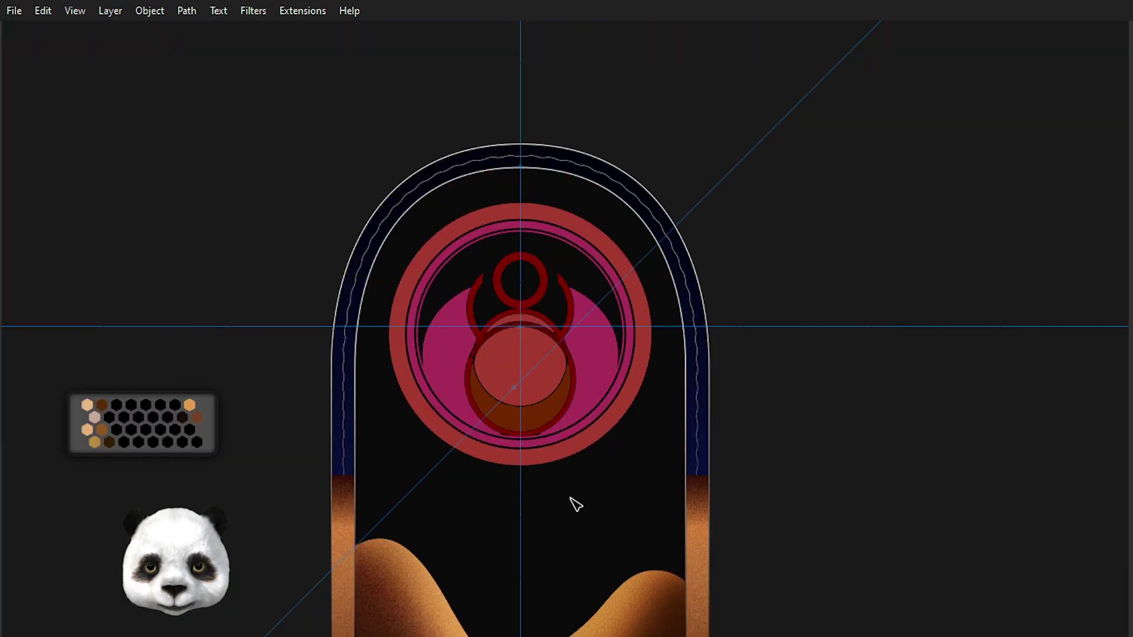
scroll(492, 451, up, 2)
scroll(496, 381, up, 2)
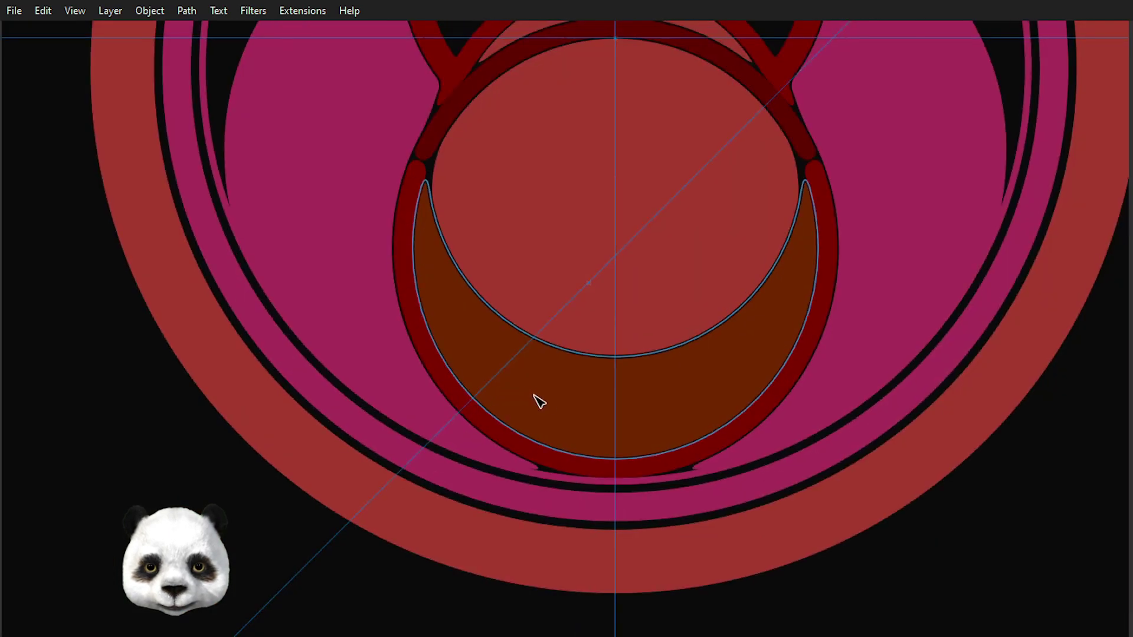
scroll(654, 472, up, 1)
scroll(638, 472, up, 1)
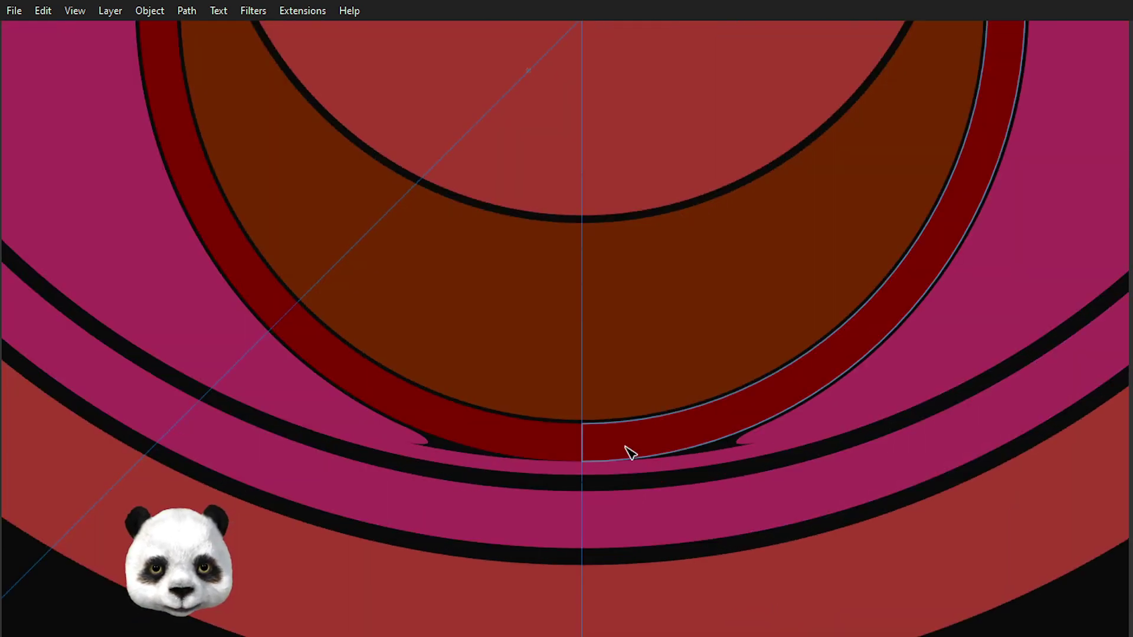
scroll(620, 453, down, 2)
scroll(630, 518, up, 3)
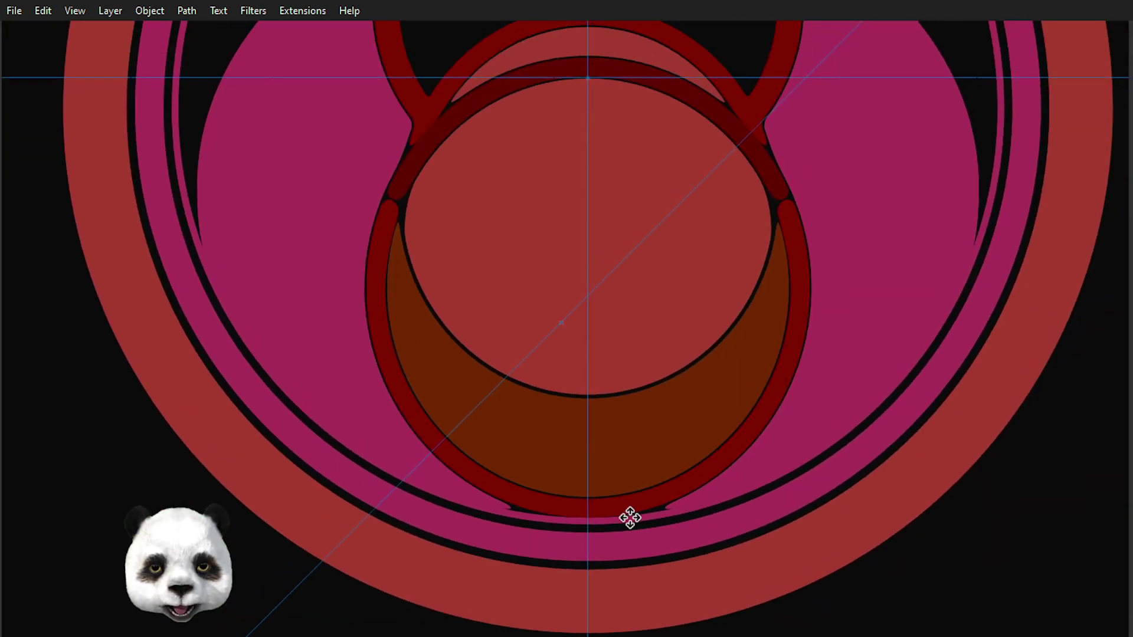
scroll(630, 536, up, 1)
click(544, 94)
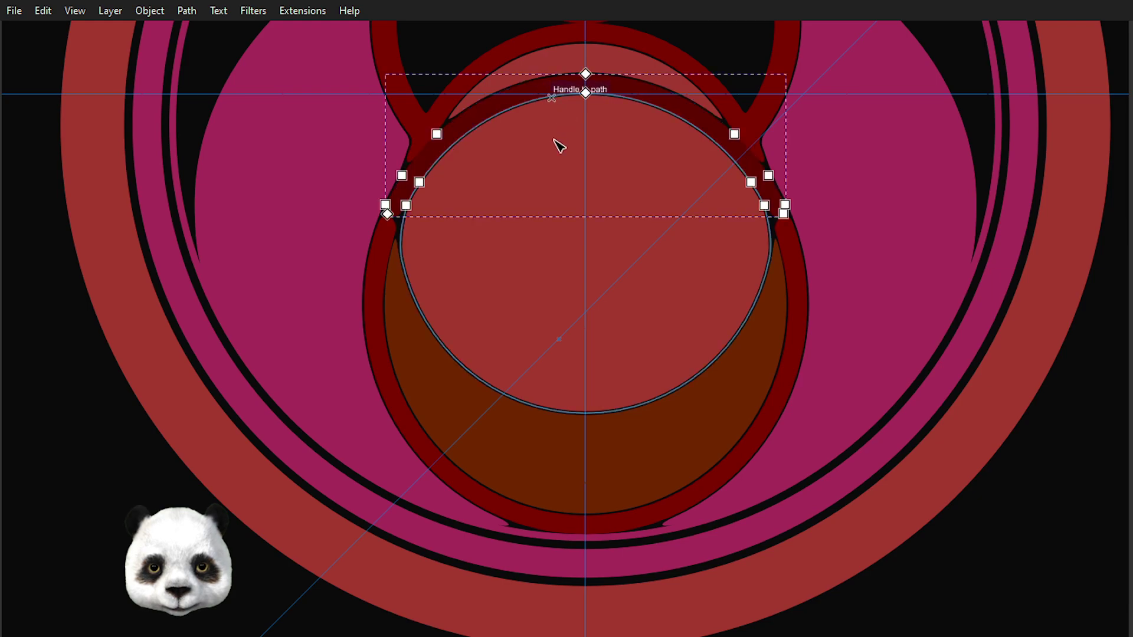
click(390, 358)
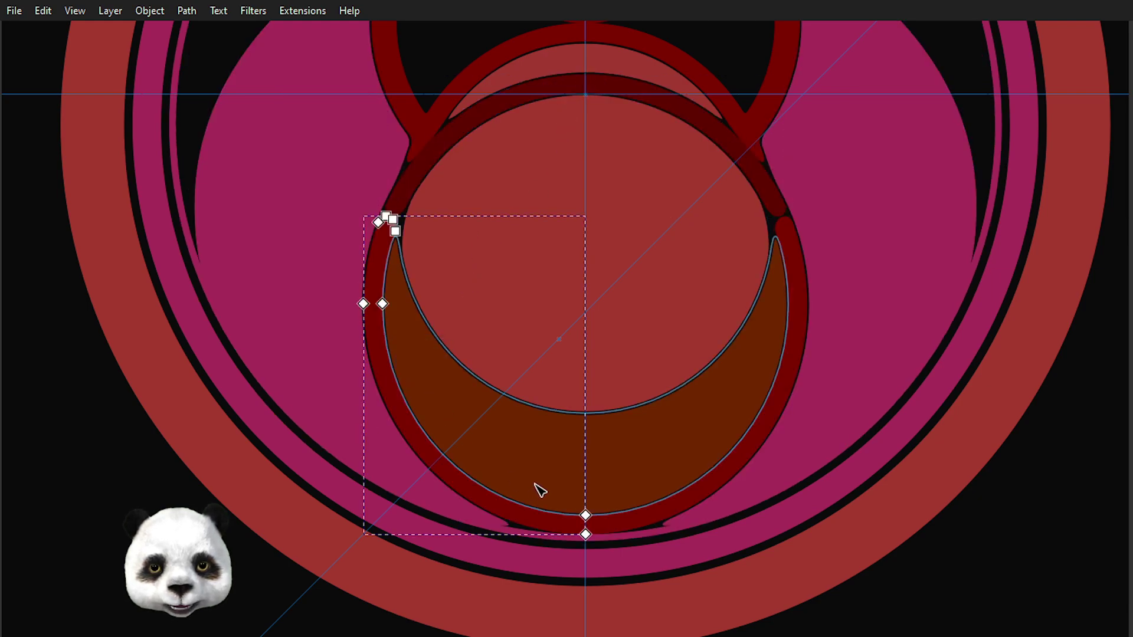
scroll(536, 489, down, 3)
scroll(529, 309, up, 3)
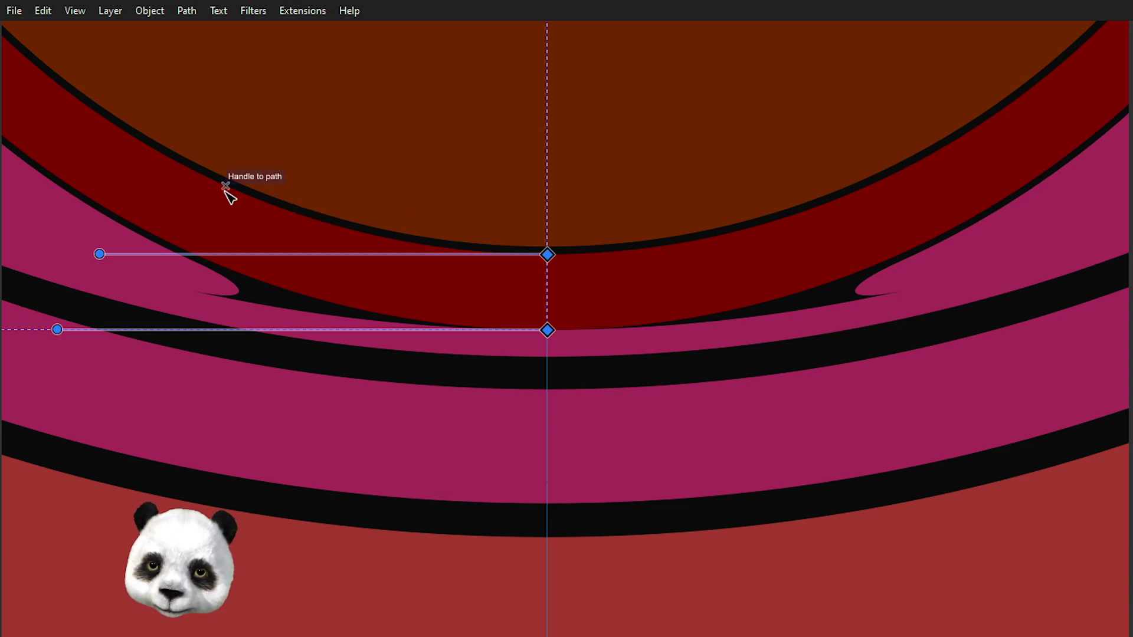
key(e)
drag(505, 208, 558, 265)
key(ctrl+z)
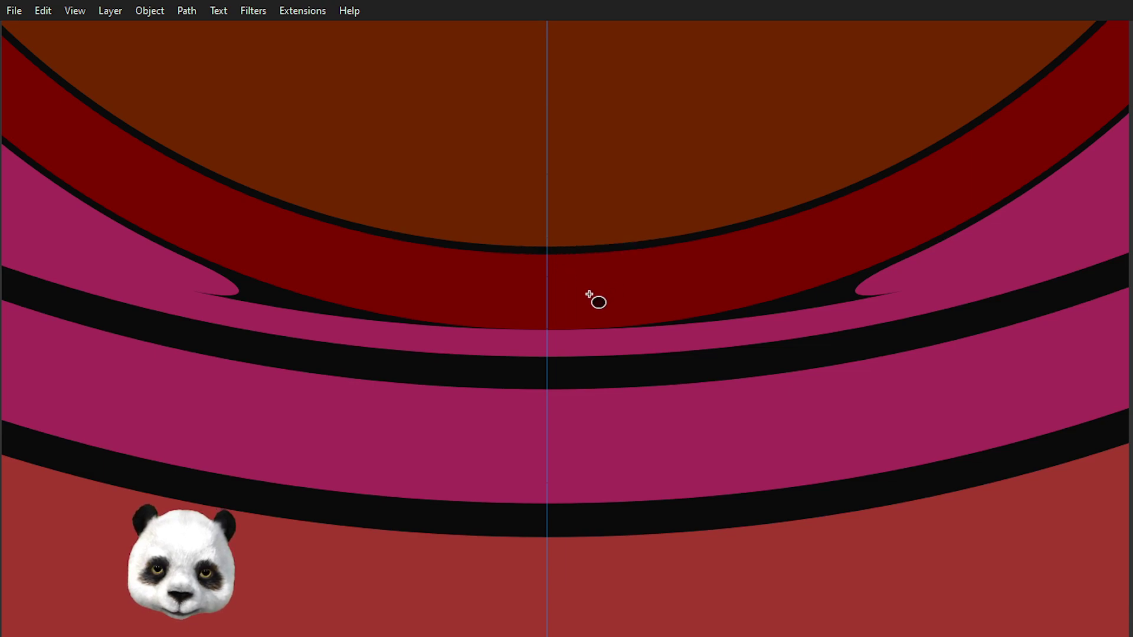
key(r)
- Draw a tall dark rectangle across the ring's bottom and cut the red band with Shape Builder
drag(501, 200, 591, 429)
key(s)
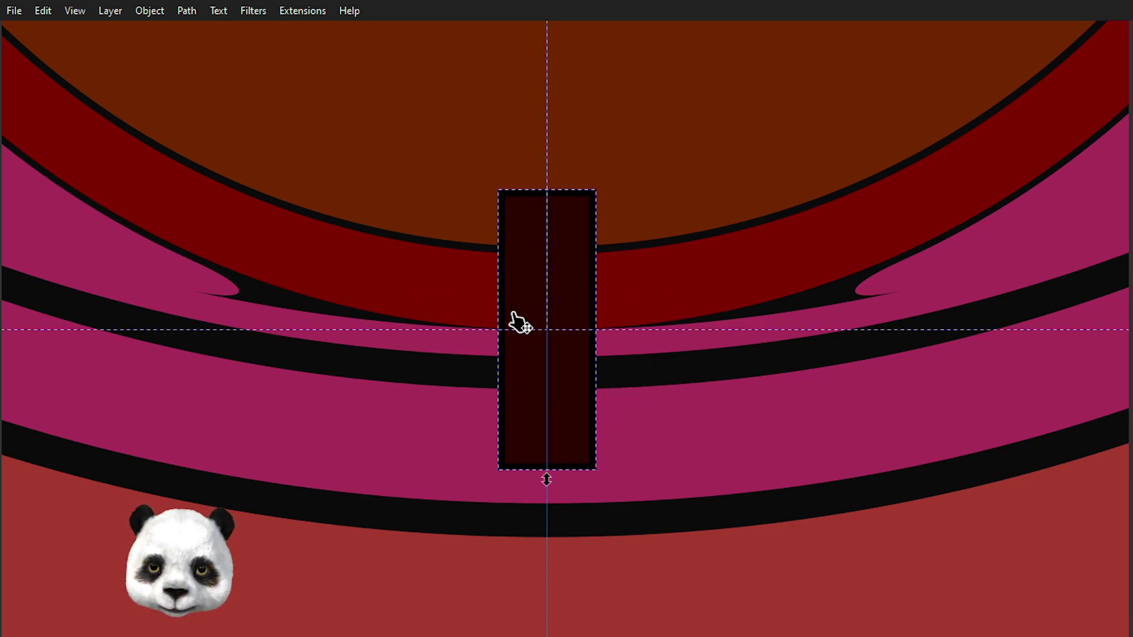
scroll(413, 292, down, 4)
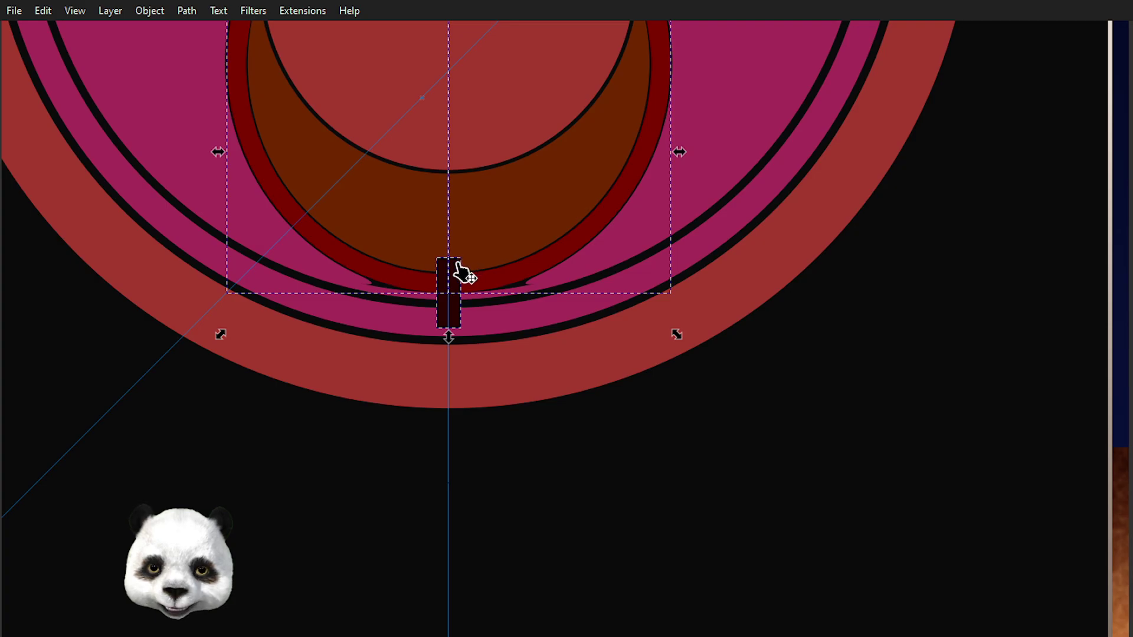
key(x)
click(407, 288)
click(494, 283)
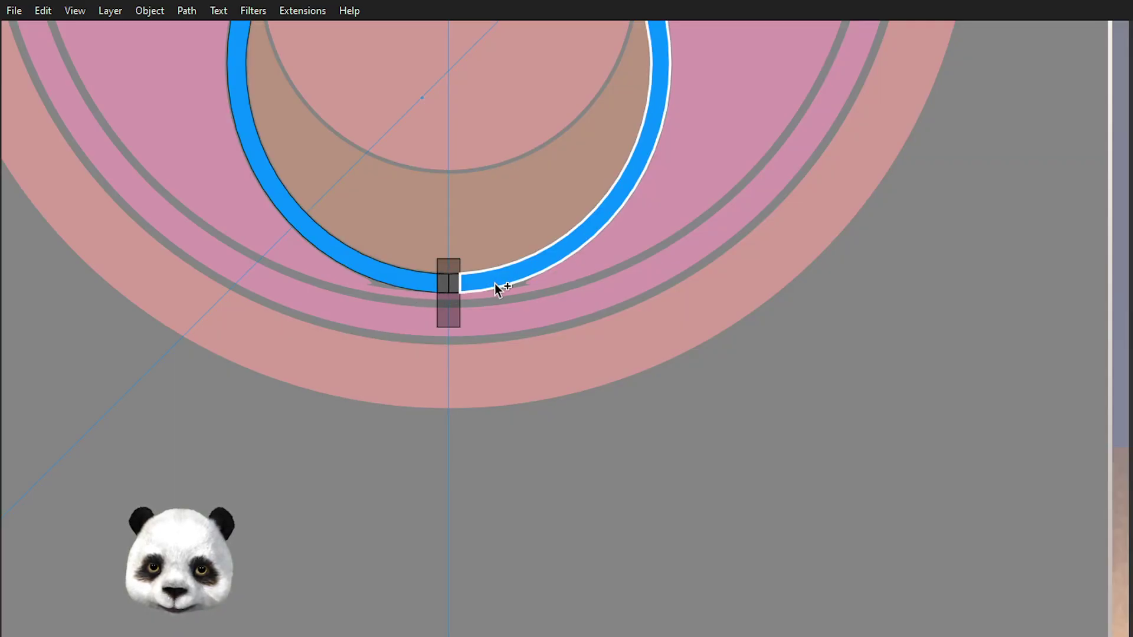
key(Return)
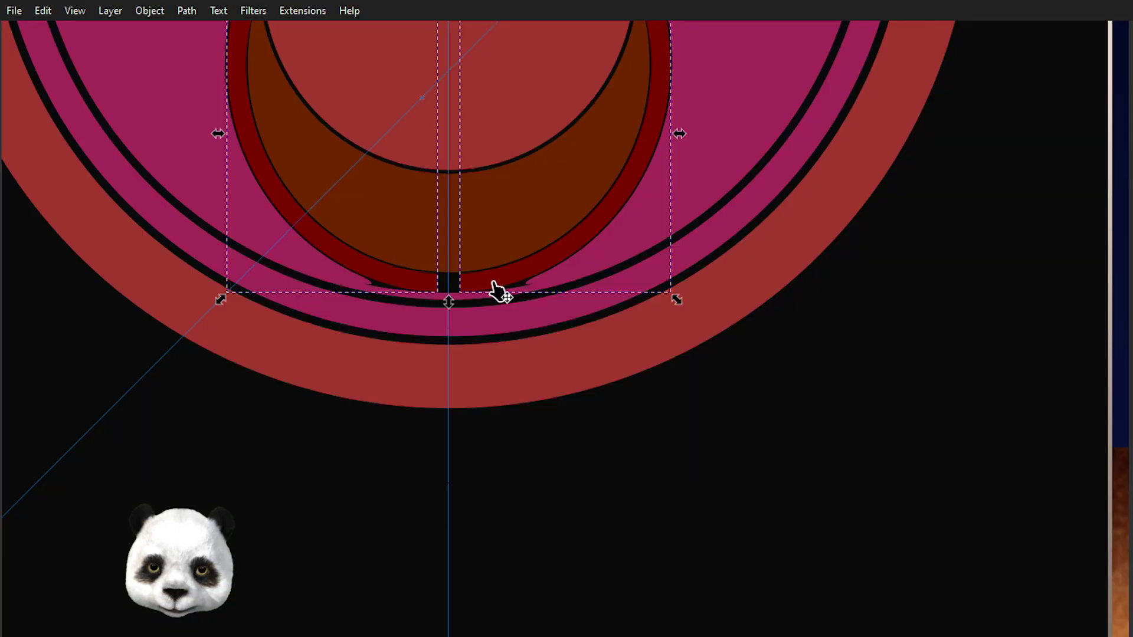
- Inspect the cut ring, then undo the cut to restore the rectangle
scroll(481, 306, up, 4)
scroll(464, 347, up, 2)
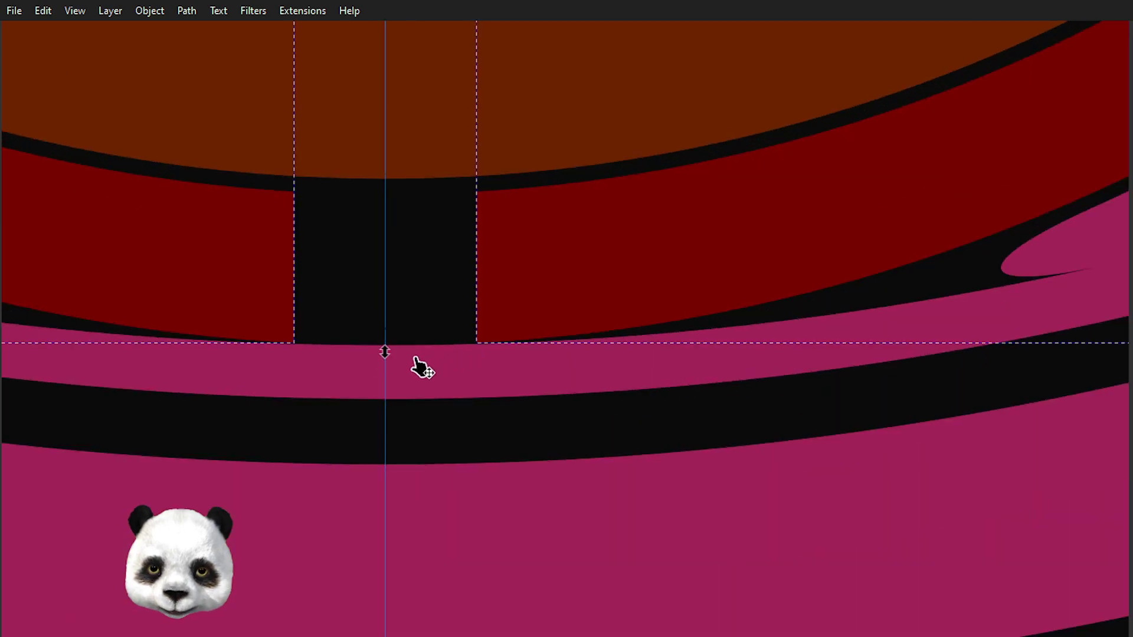
scroll(415, 359, up, 2)
scroll(440, 373, up, 1)
scroll(440, 373, down, 5)
scroll(440, 351, down, 3)
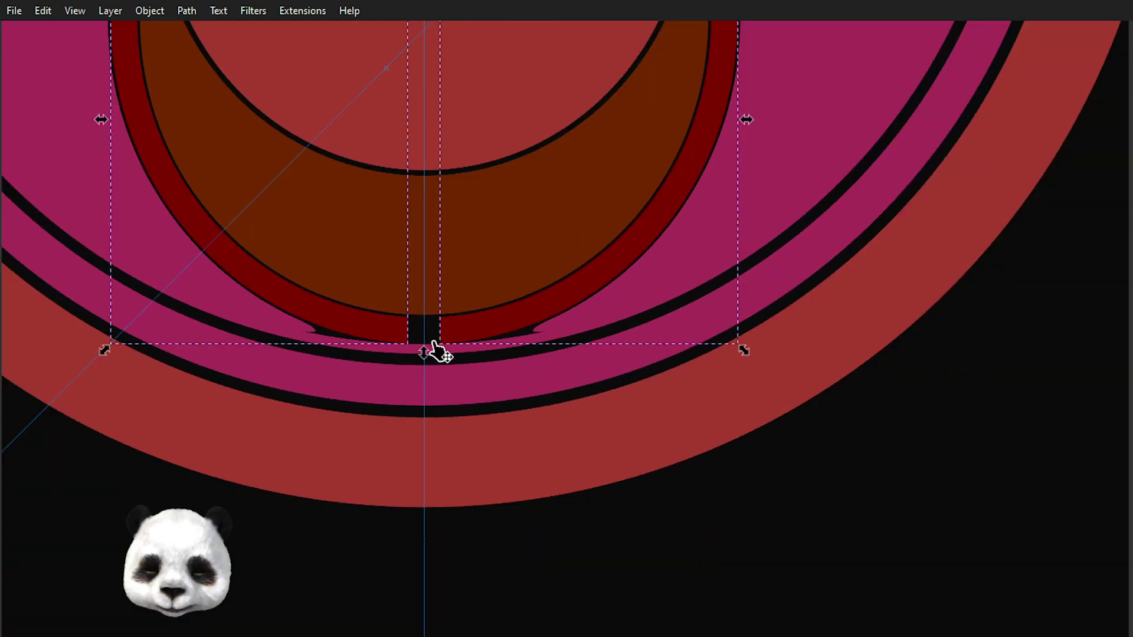
scroll(461, 405, up, 2)
scroll(473, 481, up, 3)
scroll(466, 467, down, 5)
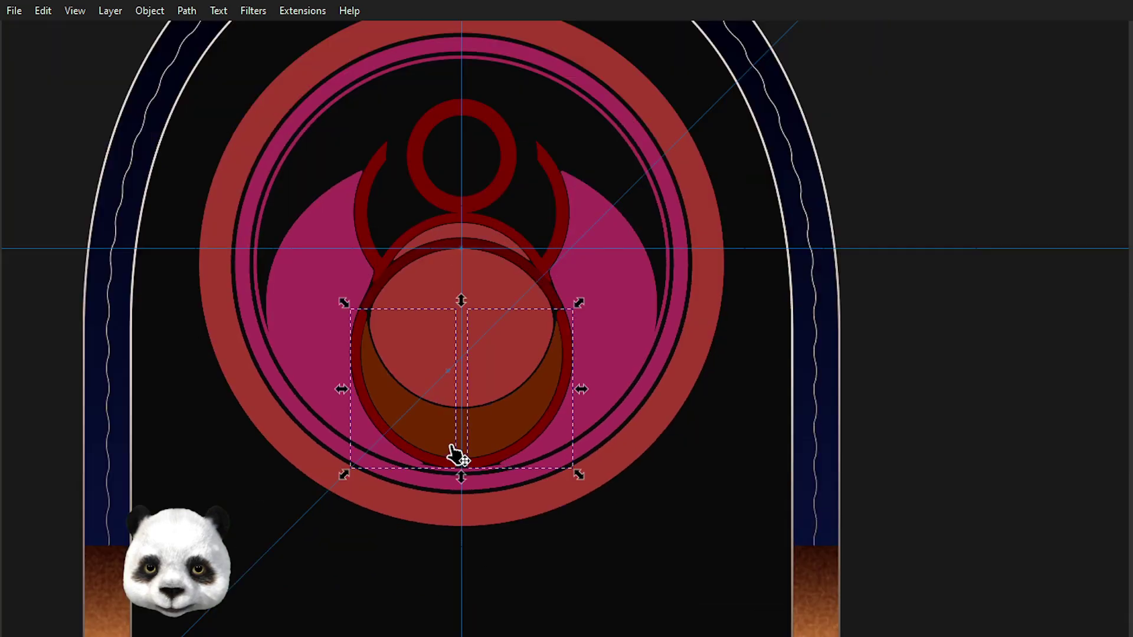
scroll(498, 495, up, 2)
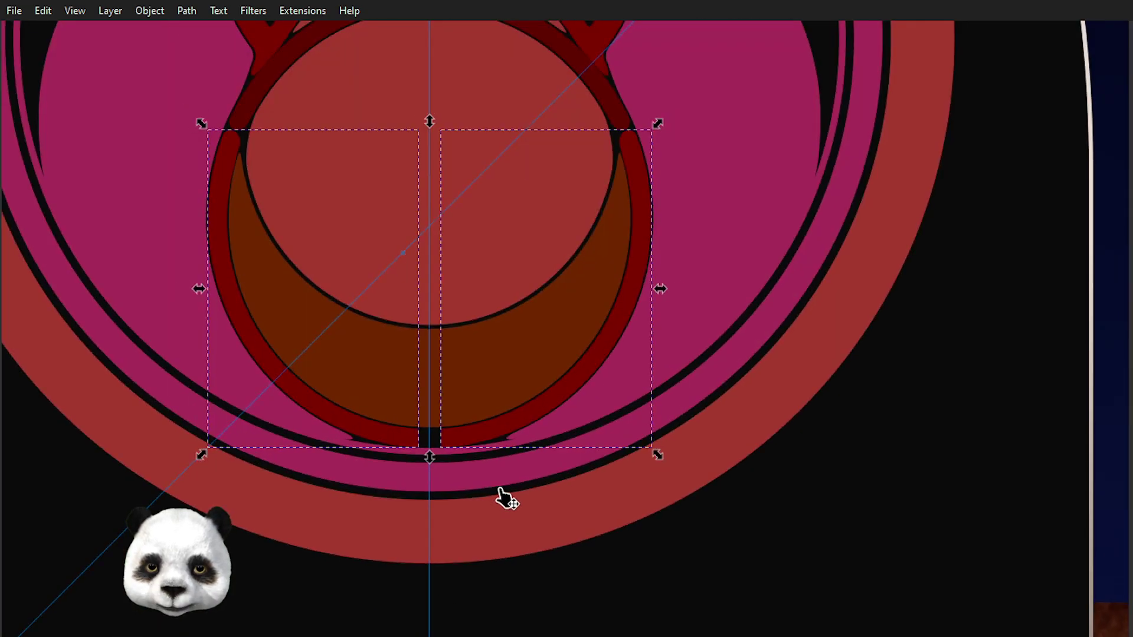
key(ctrl+z)
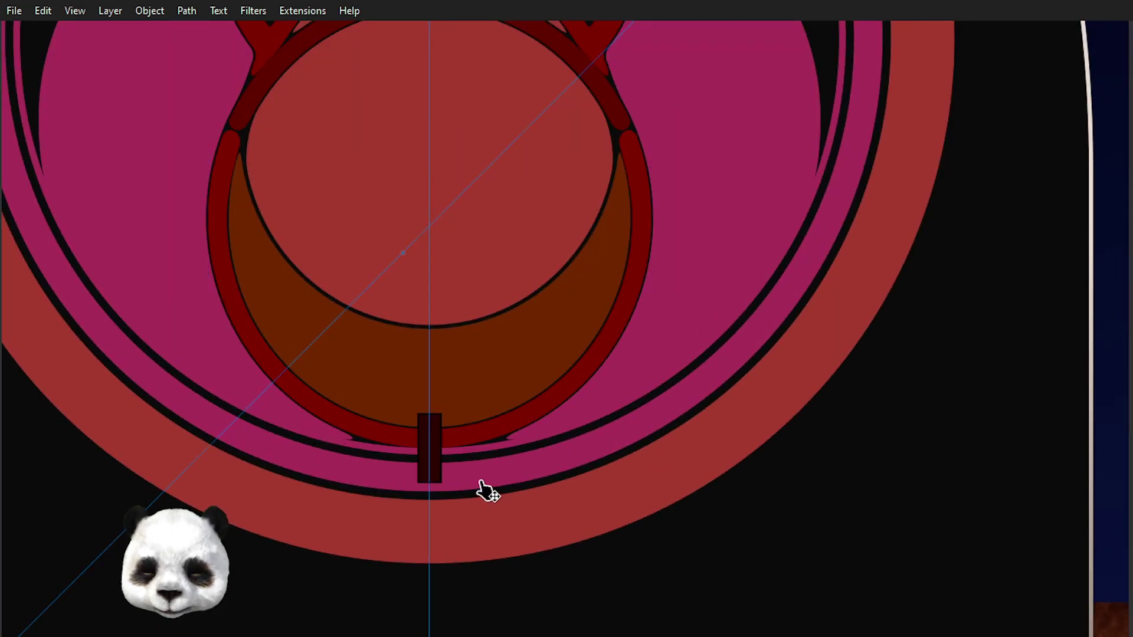
- Narrow the dark vertical bar into a thin strip centred on the guide
scroll(480, 489, up, 3)
scroll(434, 493, up, 1)
click(371, 403)
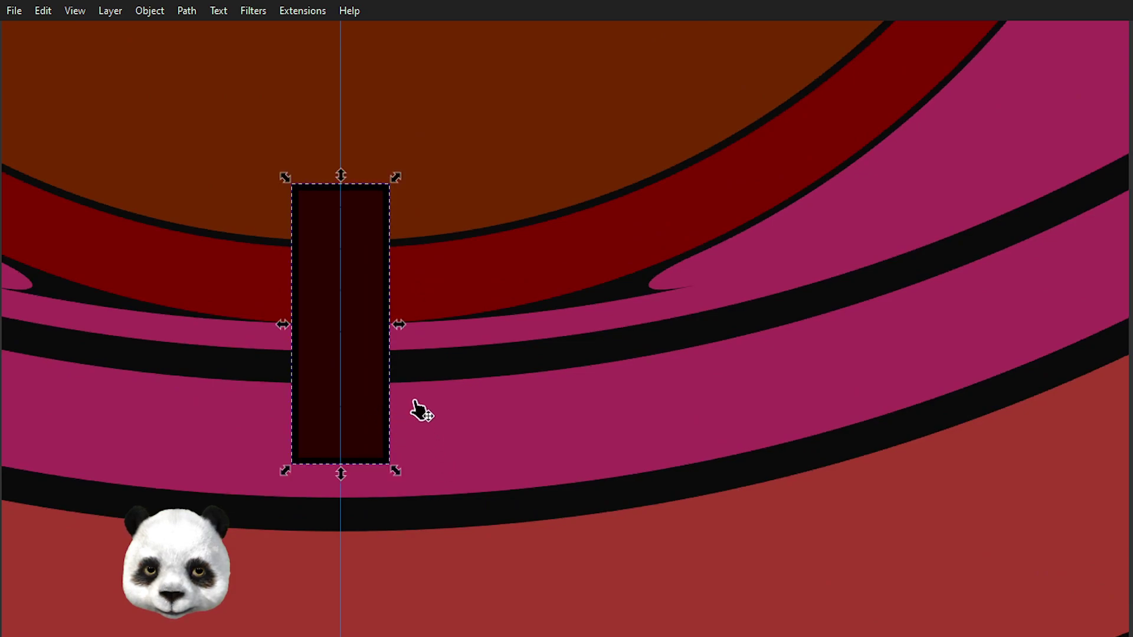
drag(401, 324, 372, 335)
scroll(316, 367, up, 4)
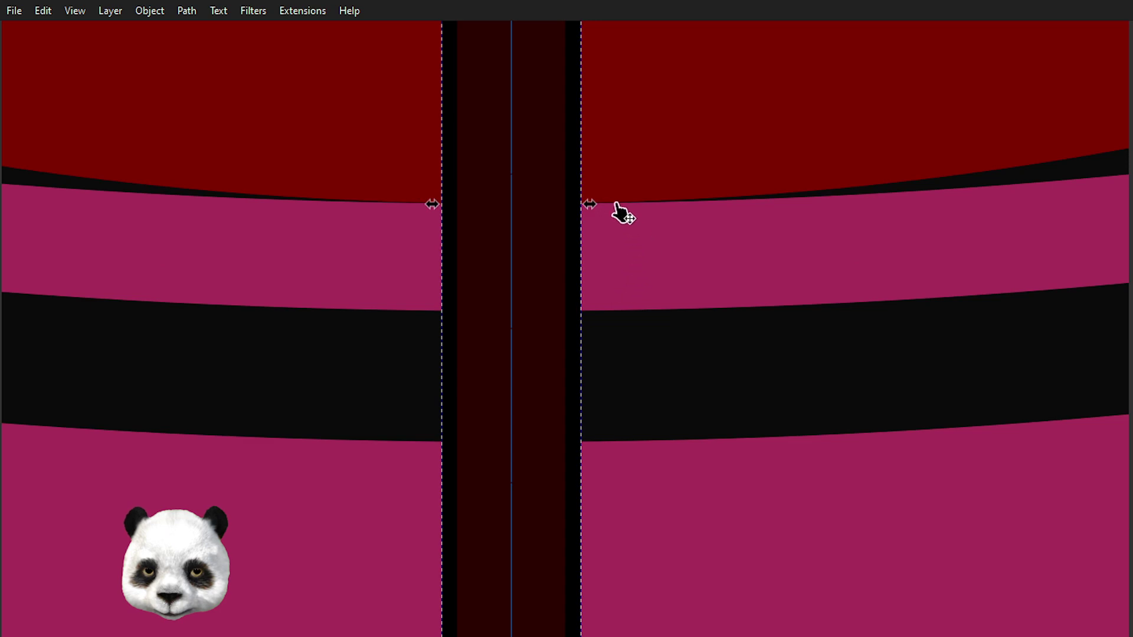
drag(592, 205, 581, 206)
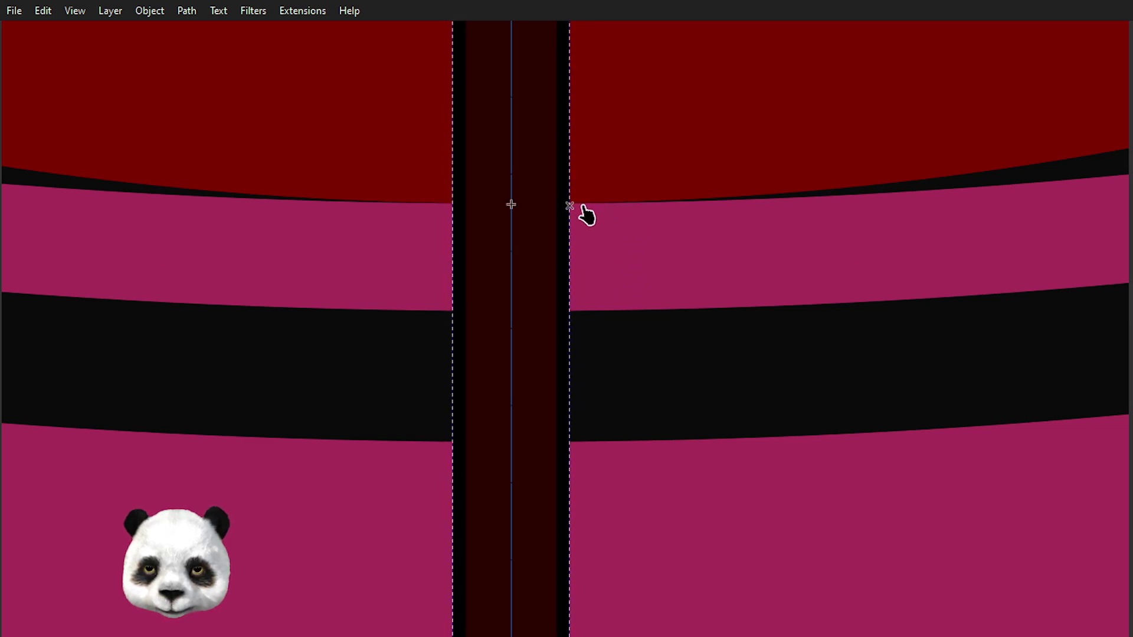
scroll(613, 236, up, 6)
scroll(605, 413, up, 2)
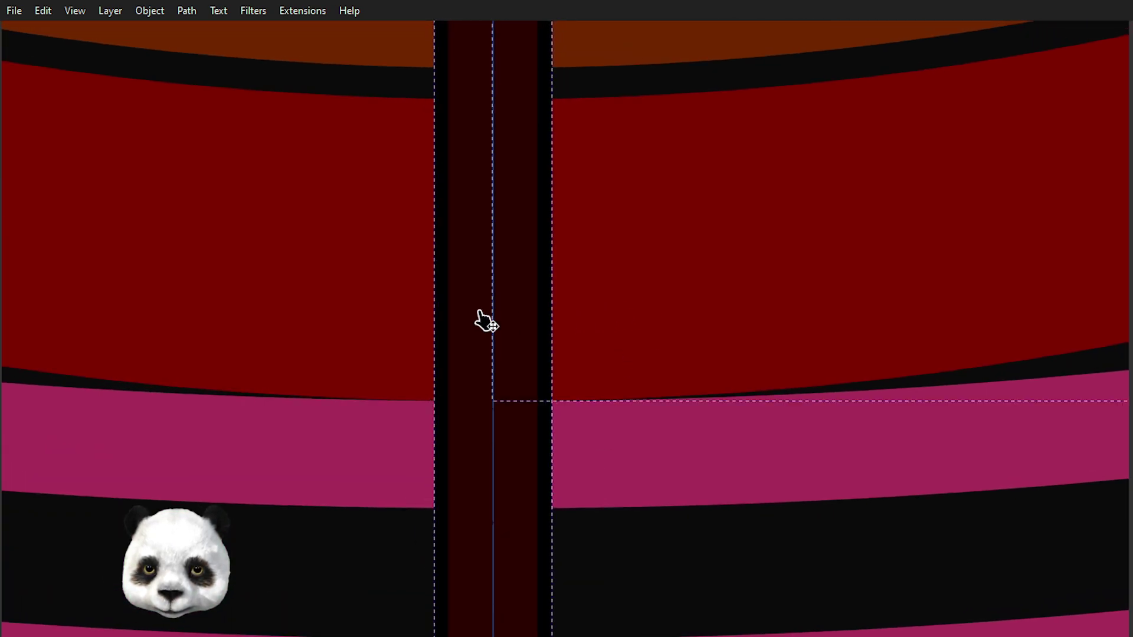
- Rebuild the red band from its left and right parts, leaving a gap at the bar
key(x)
click(632, 349)
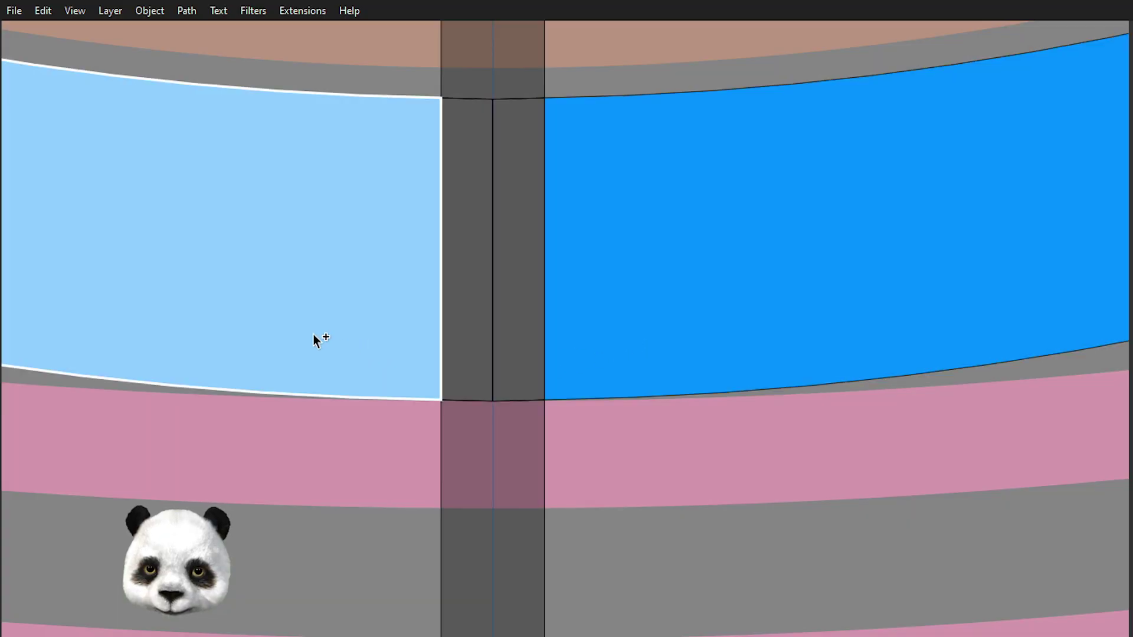
click(316, 339)
key(plus)
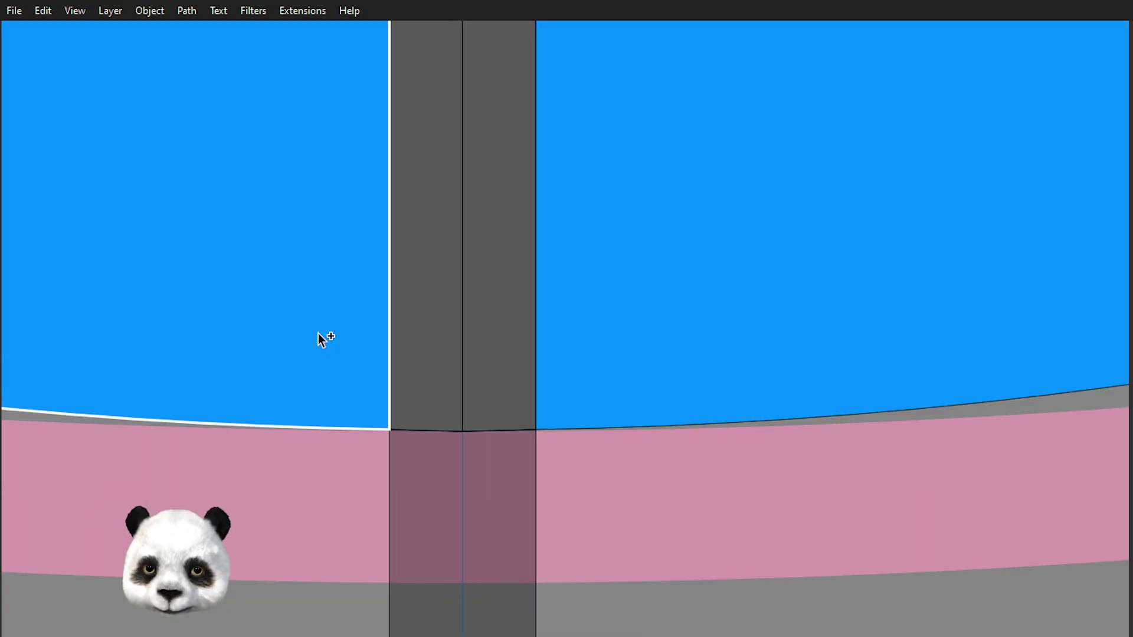
scroll(375, 350, down, 4)
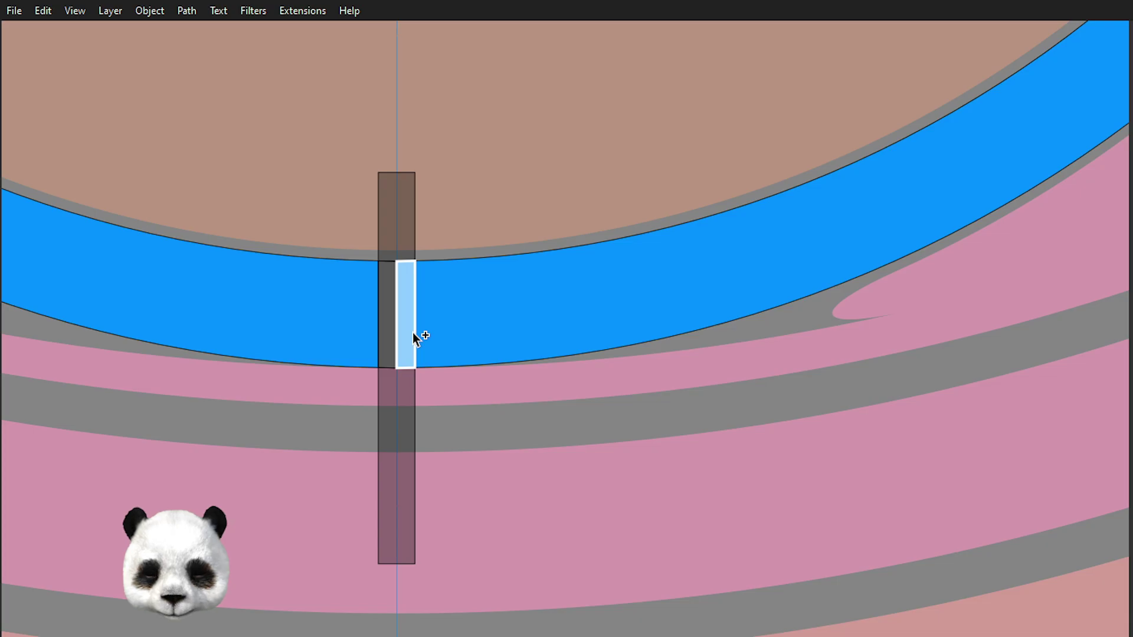
key(Return)
scroll(354, 384, up, 6)
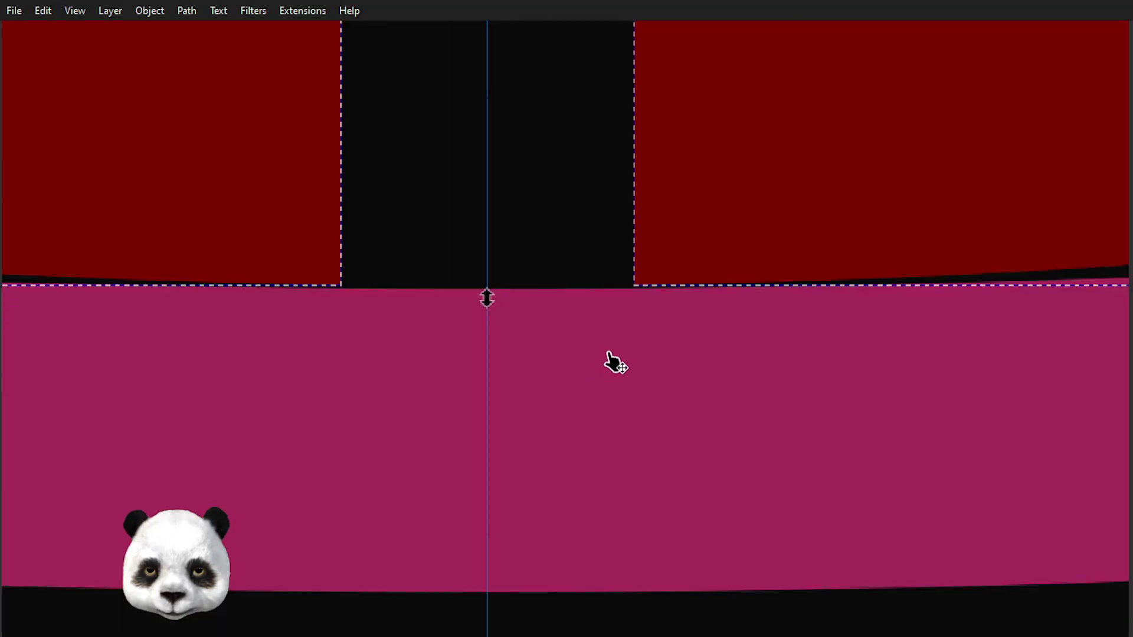
scroll(547, 392, down, 4)
scroll(531, 394, down, 3)
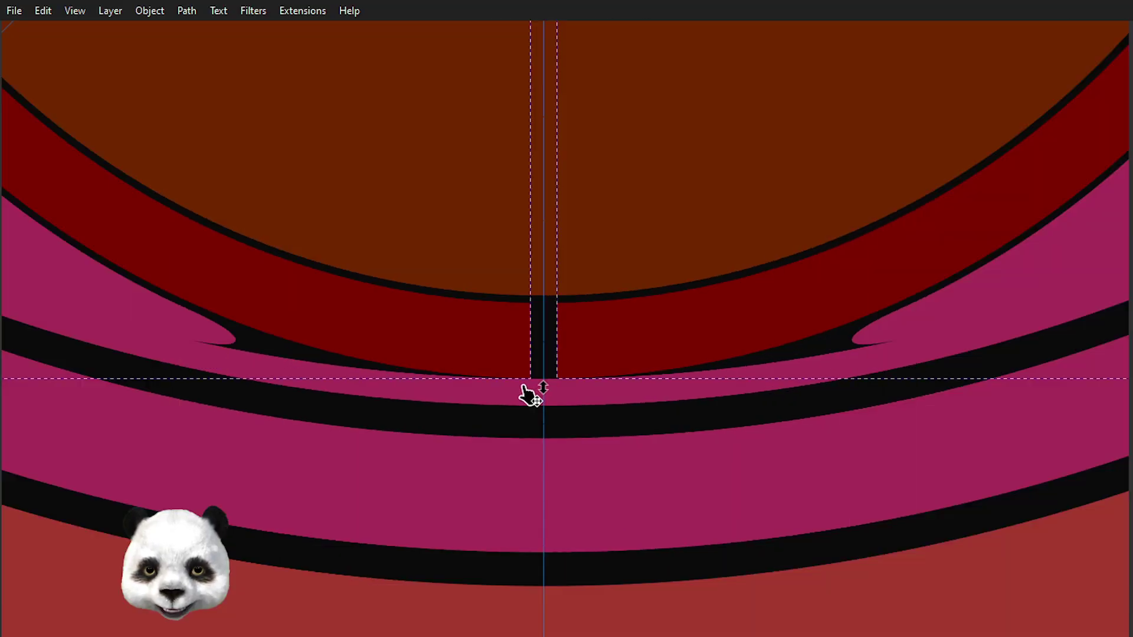
scroll(528, 394, down, 3)
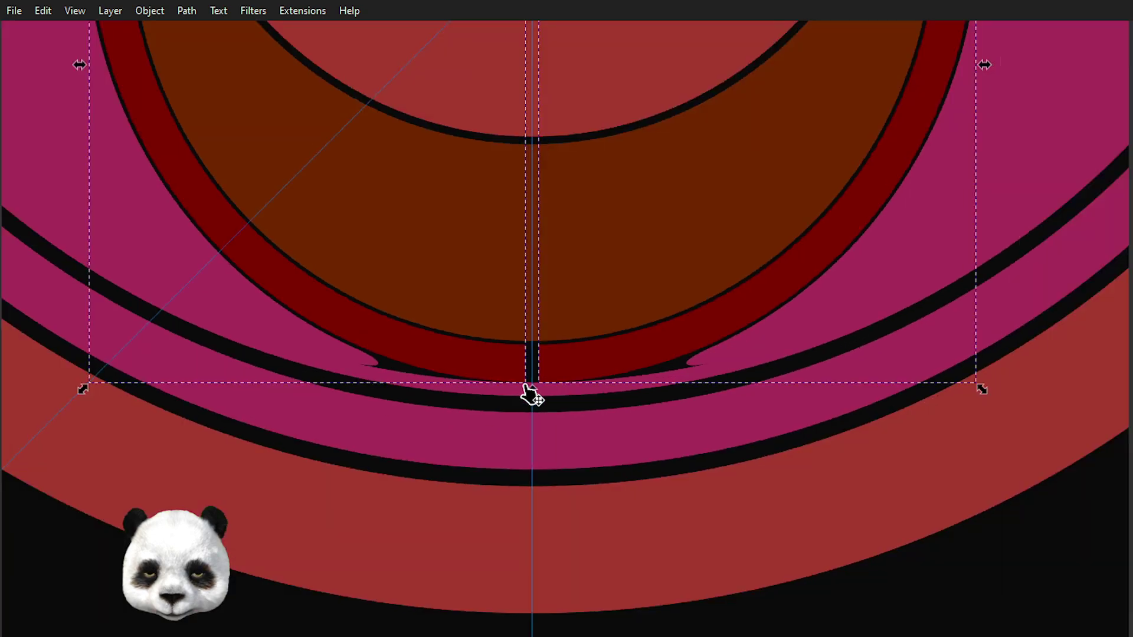
scroll(514, 397, down, 3)
key(Return)
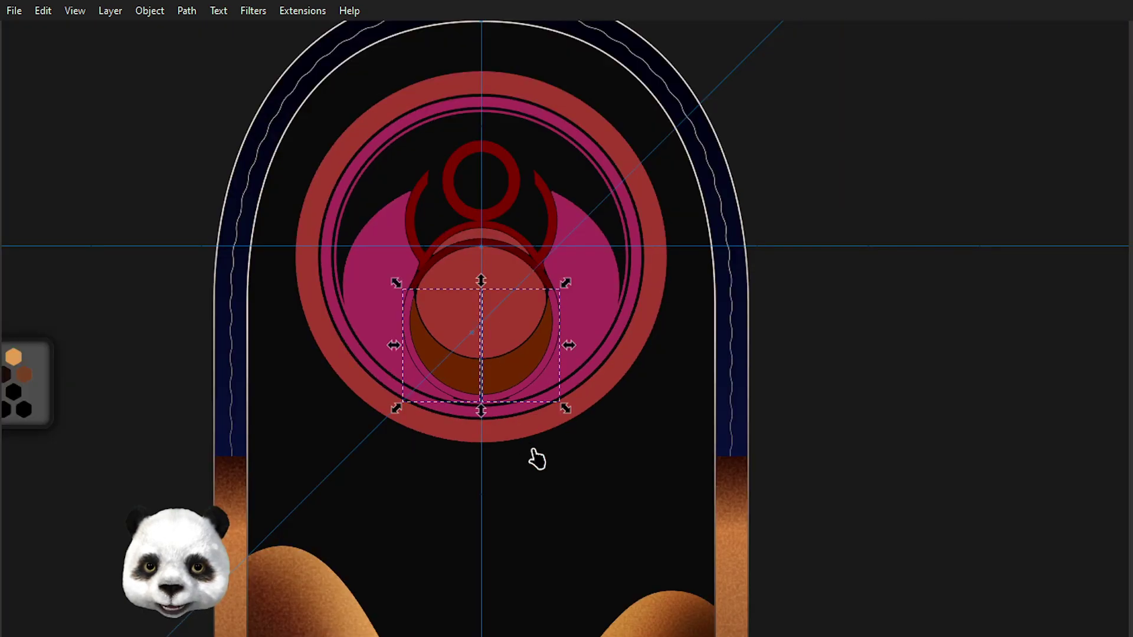
- Select the black arch and hide the guide lines through the emblem
click(570, 516)
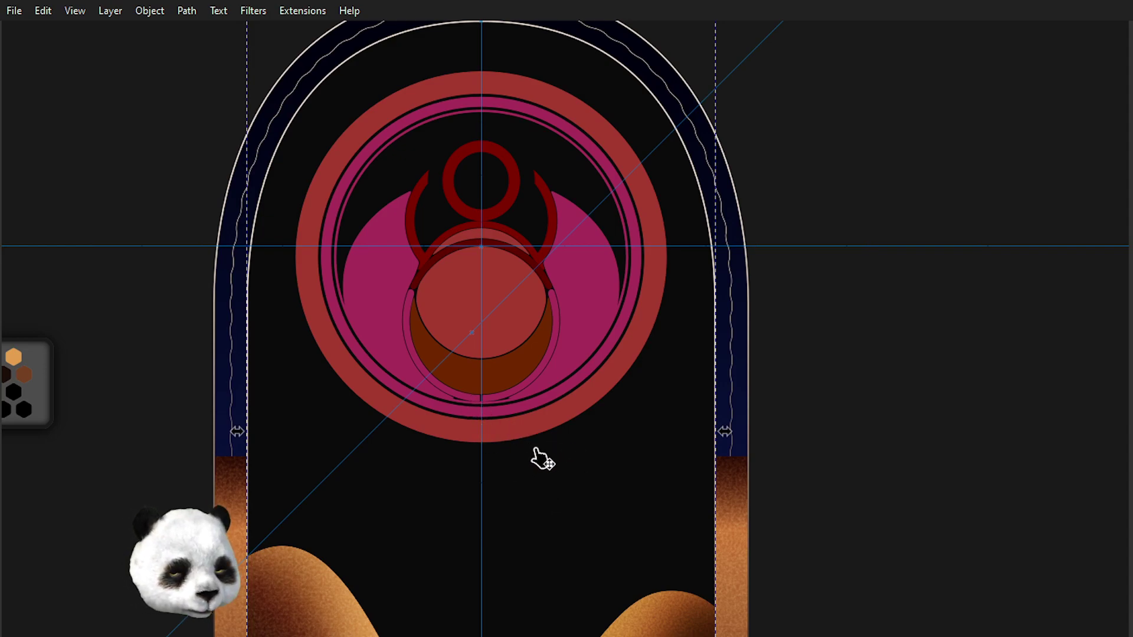
key(bar)
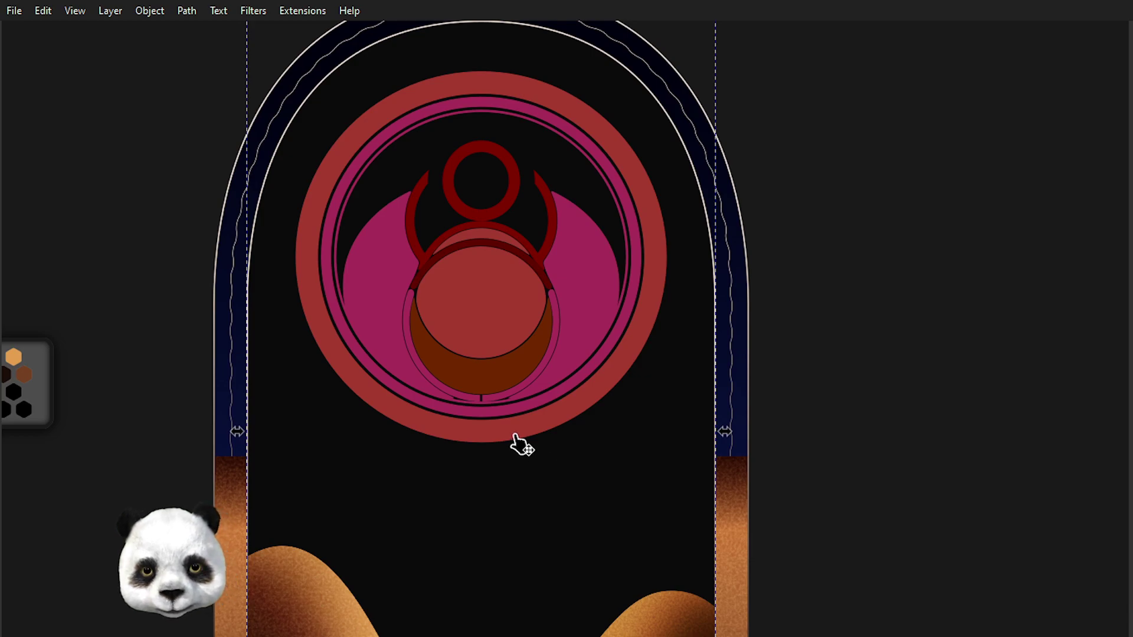
ctrl+scroll(490, 484, down, 1)
ctrl+scroll(496, 499, down, 1)
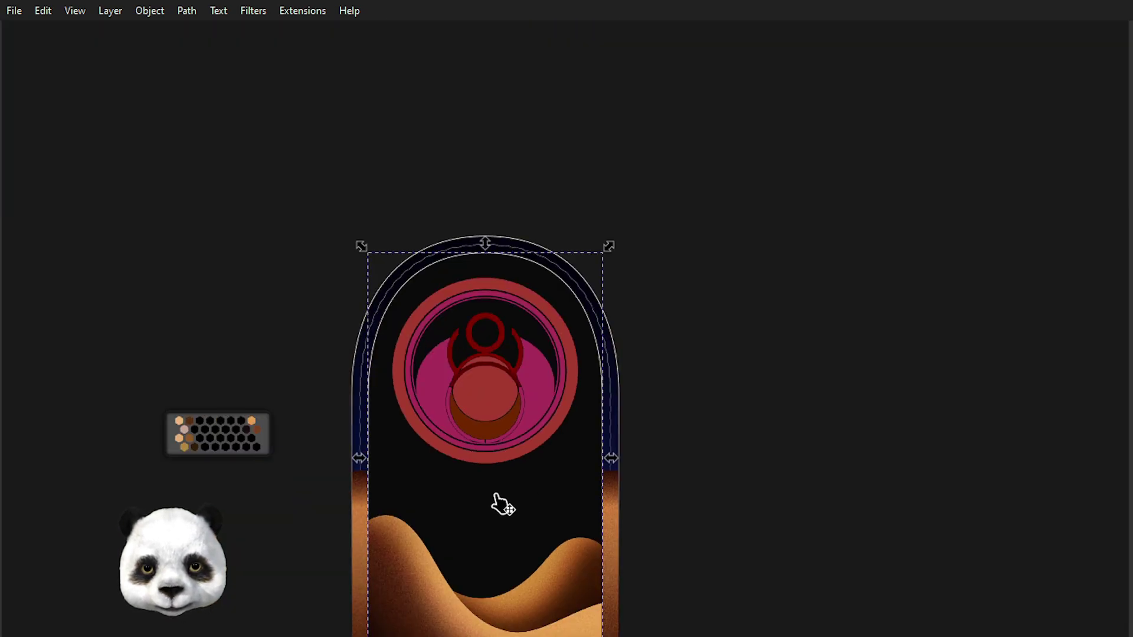
ctrl+scroll(489, 499, up, 2)
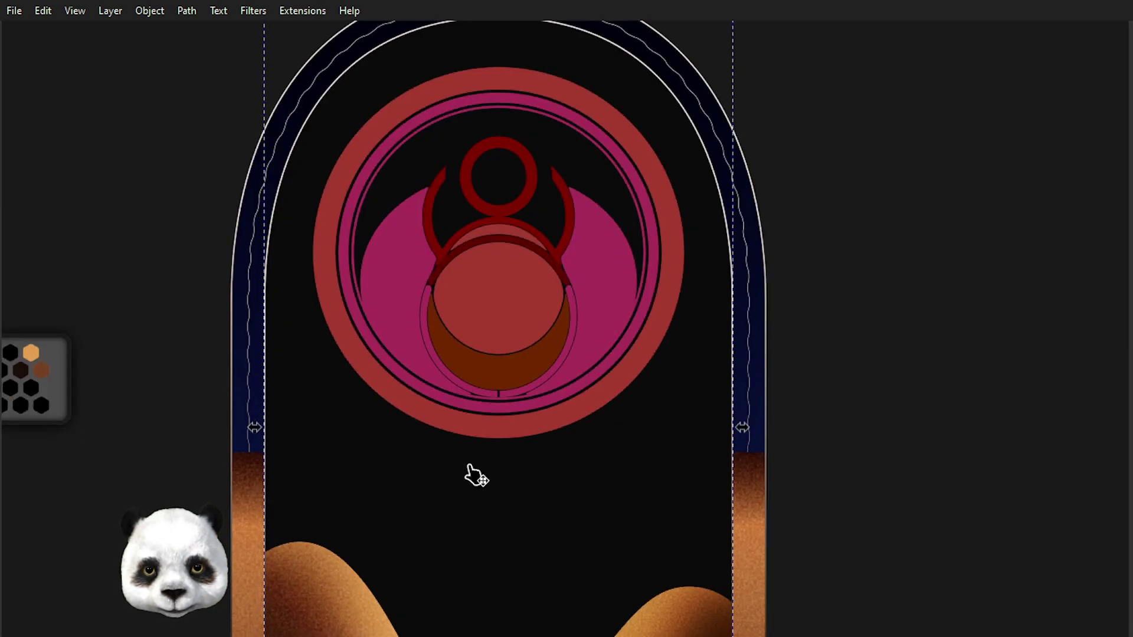
ctrl+scroll(494, 486, down, 1)
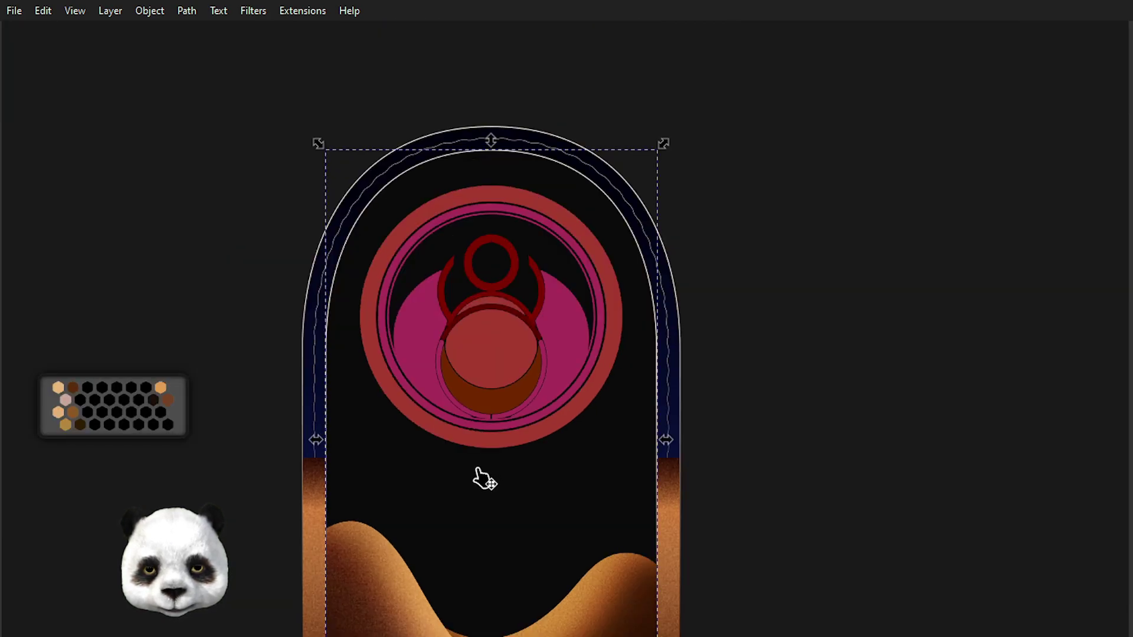
ctrl+scroll(481, 477, up, 2)
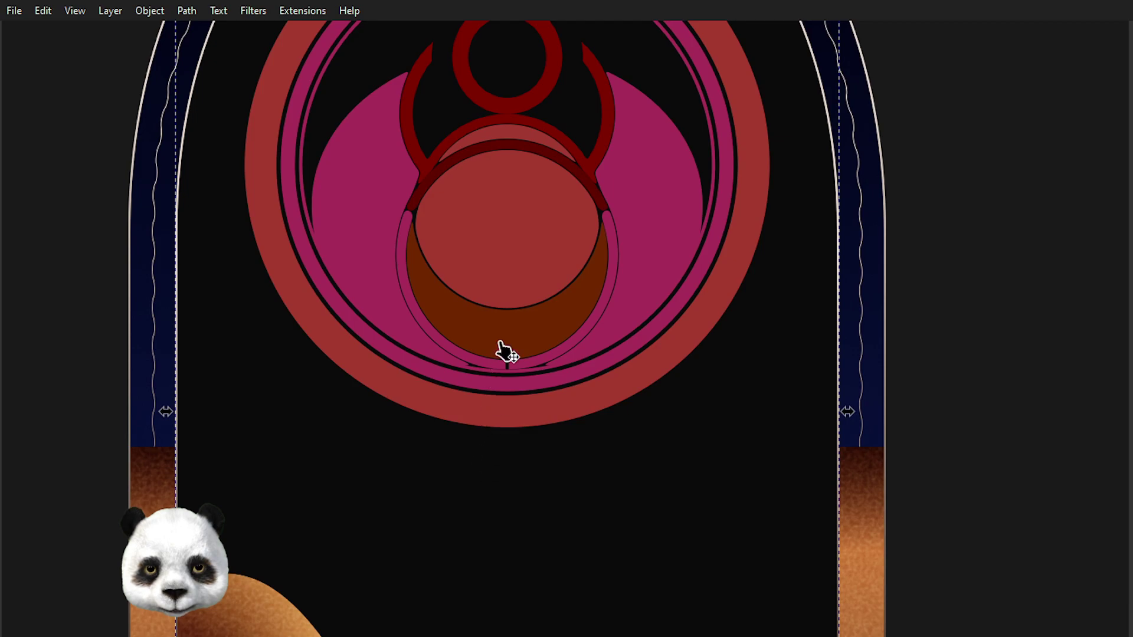
ctrl+scroll(513, 333, up, 2)
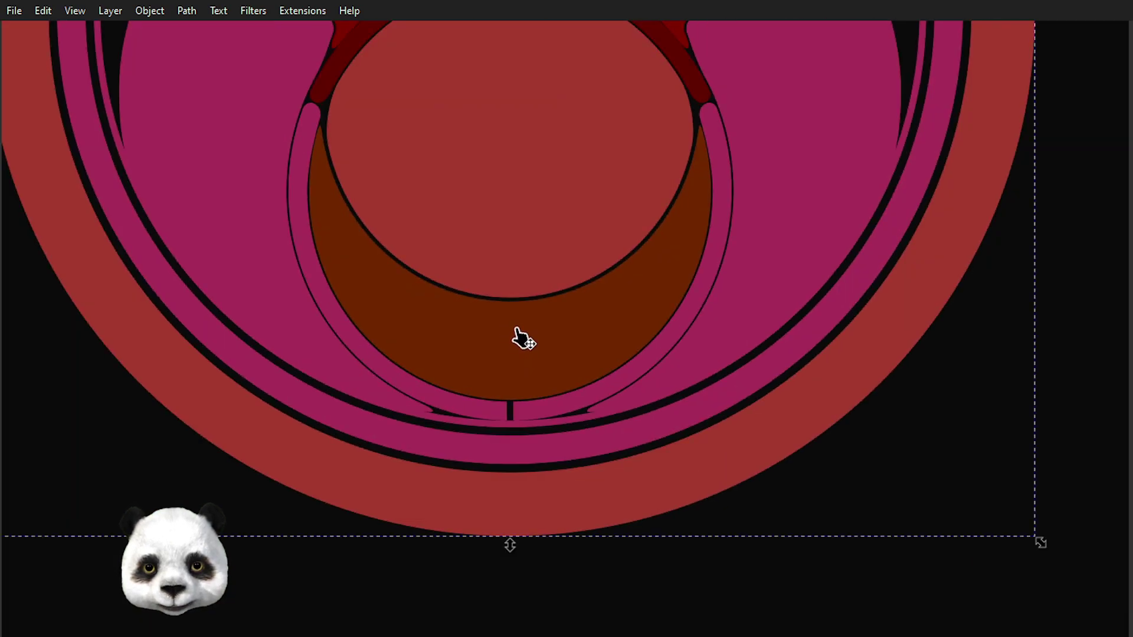
- Nudge the brown crescent slightly upward with Alt+arrow pixel steps
click(523, 340)
ctrl+scroll(529, 366, up, 1)
ctrl+scroll(531, 380, up, 1)
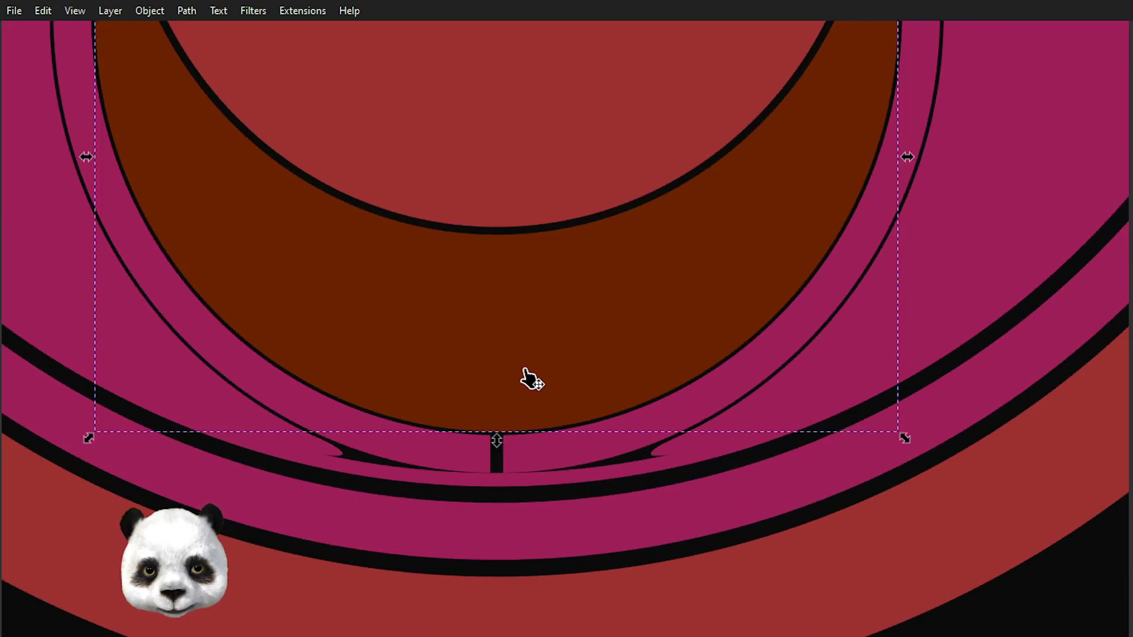
scroll(568, 384, up, 3)
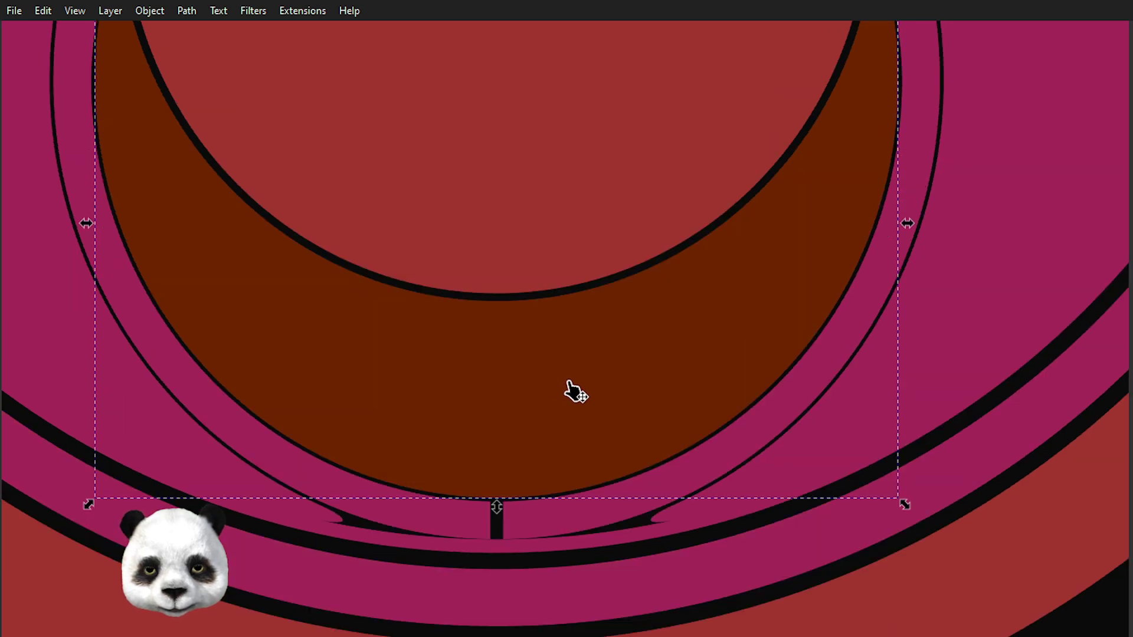
key(alt+Up)
key(alt+Up)
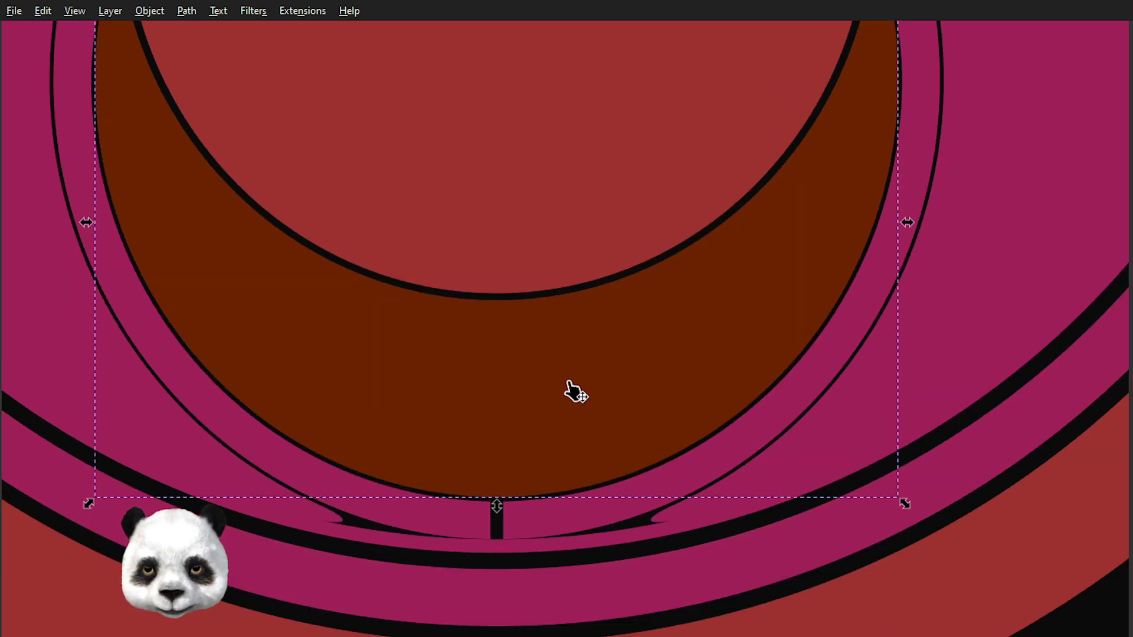
key(alt+Up)
key(alt+Up)
key(alt+Up)
key(alt+Down)
key(alt+Down)
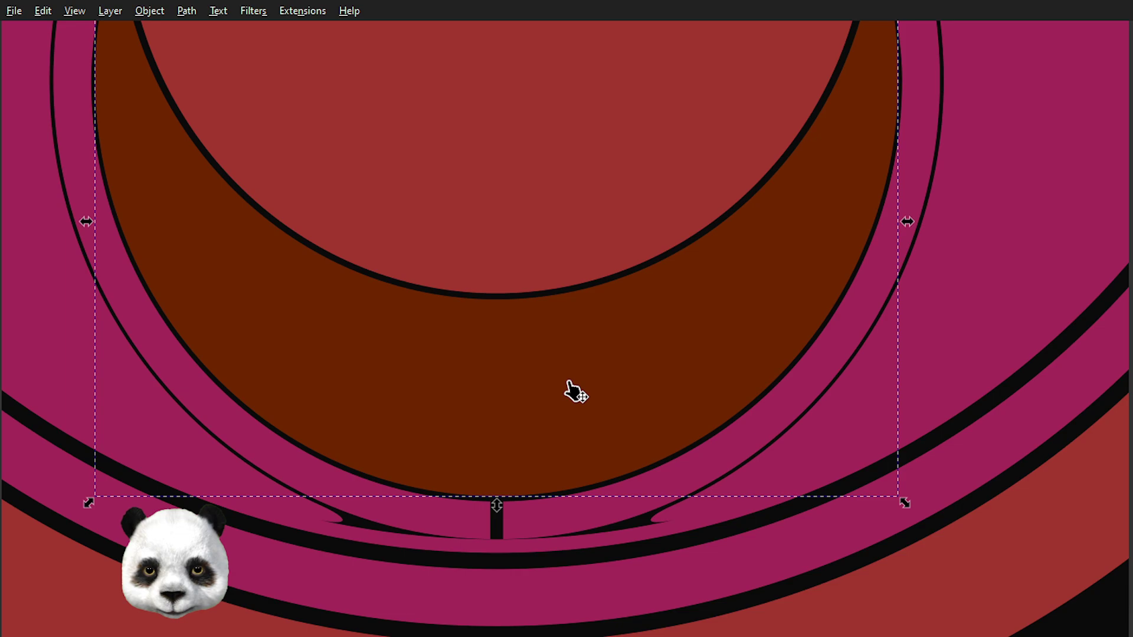
key(alt+Up)
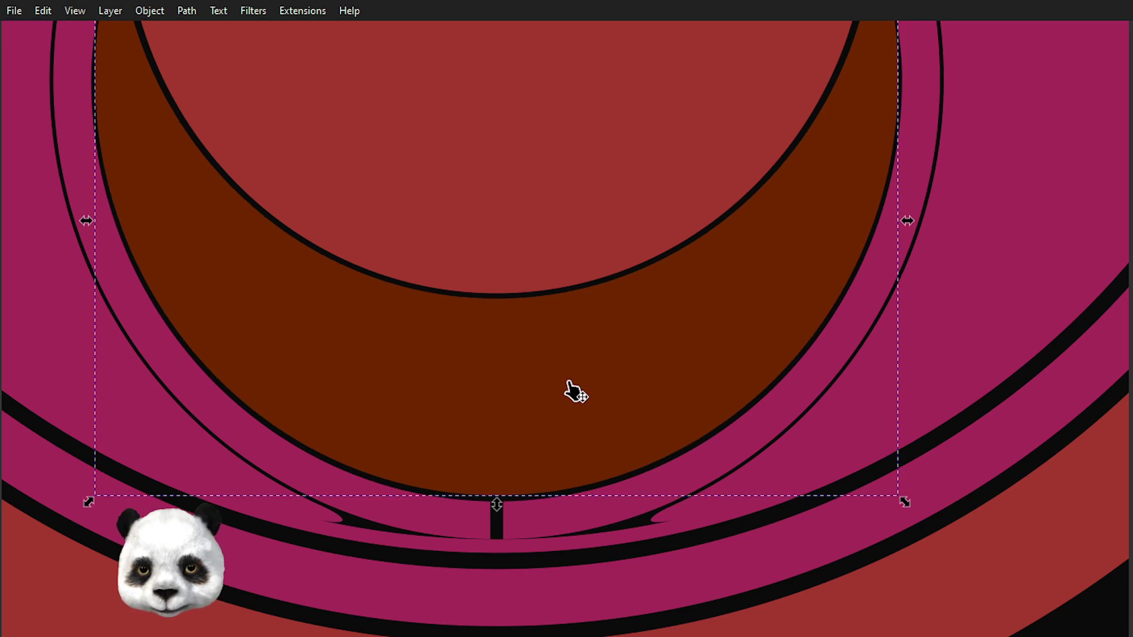
ctrl+scroll(574, 393, down, 3)
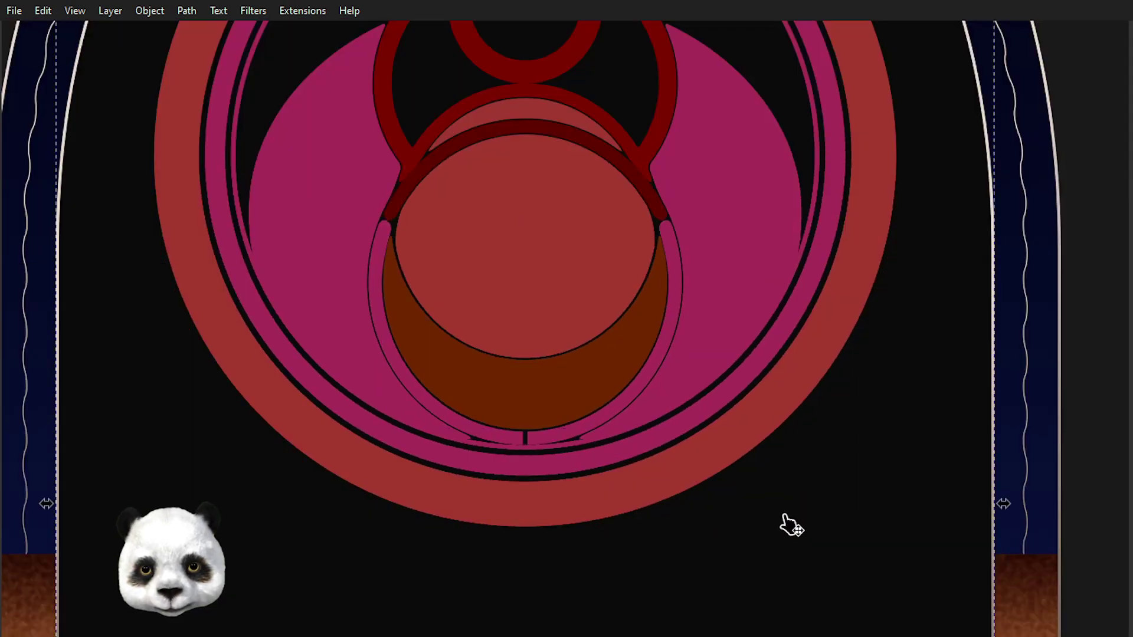
ctrl+scroll(434, 280, up, 2)
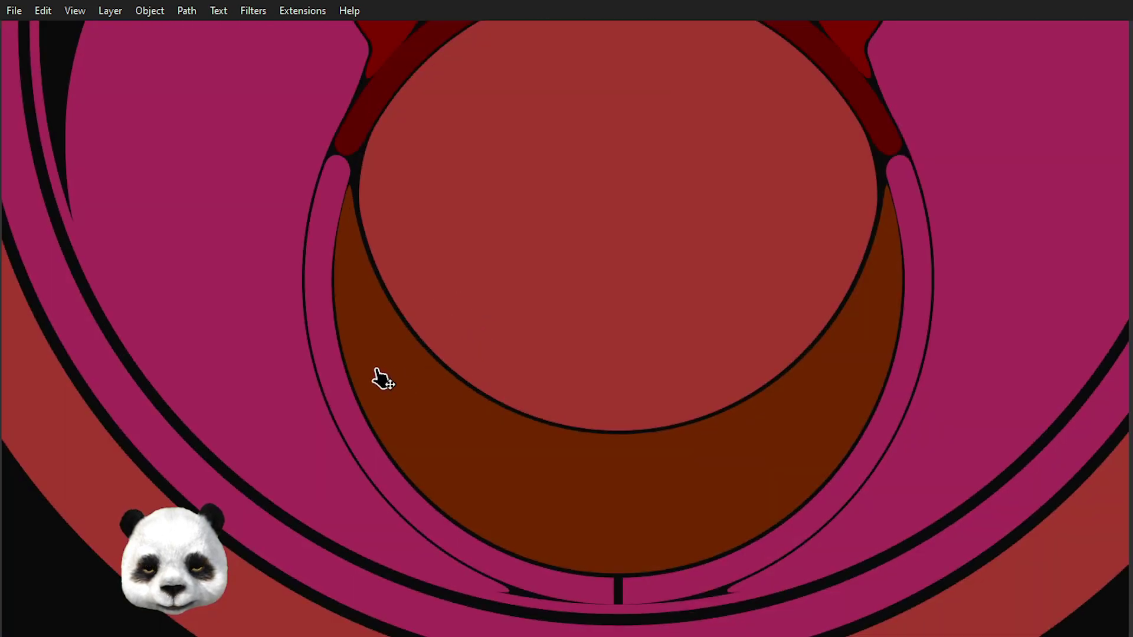
click(461, 413)
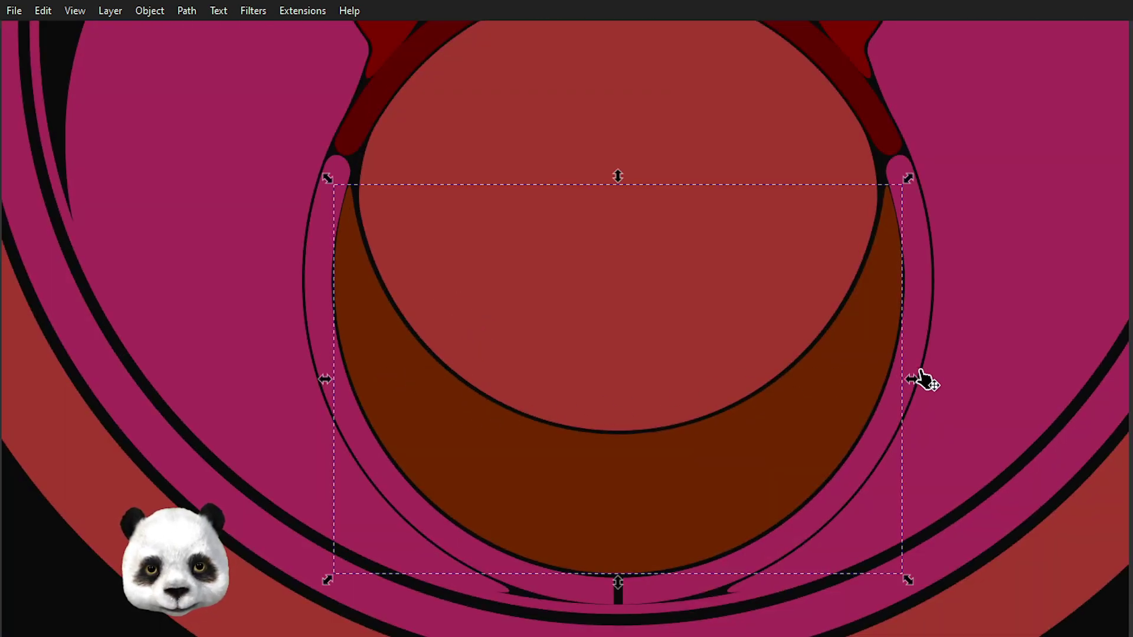
drag(913, 379, 914, 380)
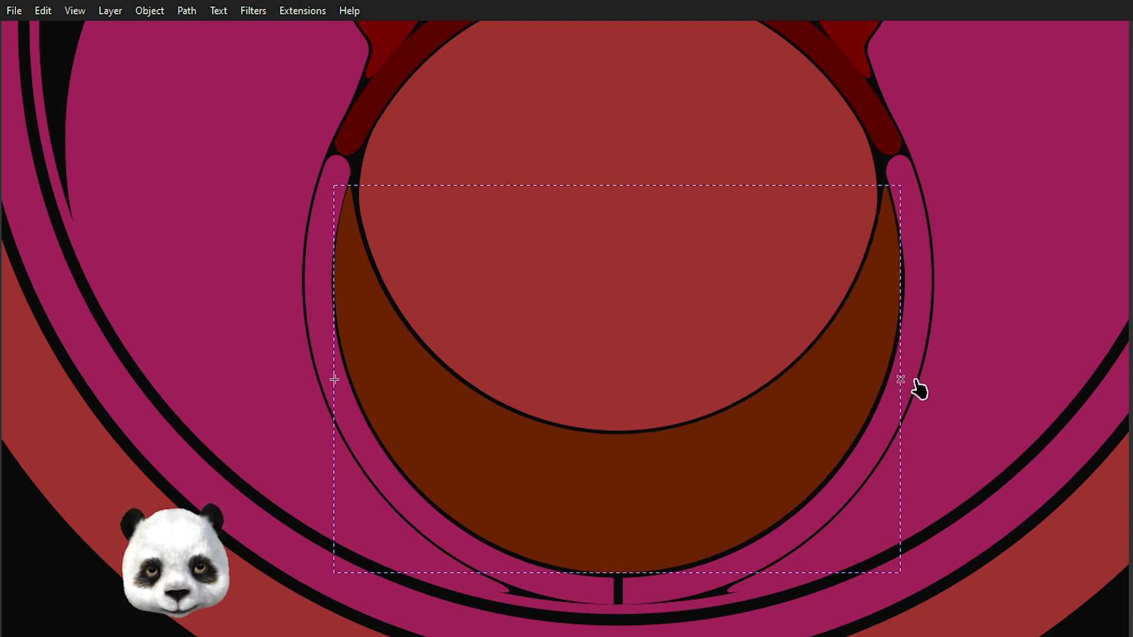
drag(919, 389, 919, 388)
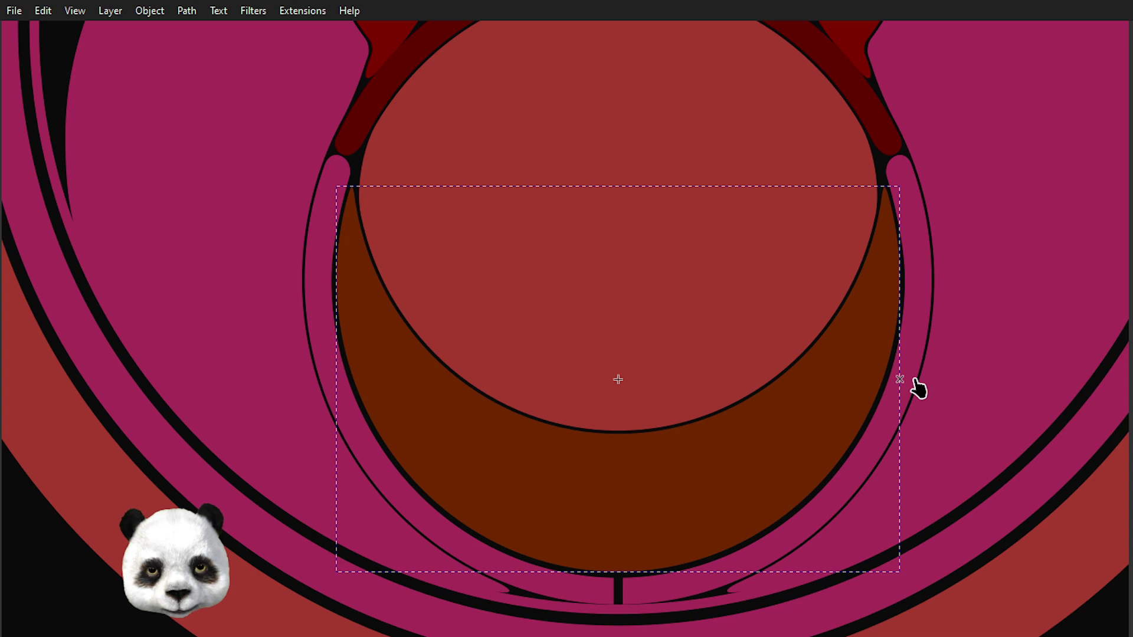
drag(915, 379, 915, 379)
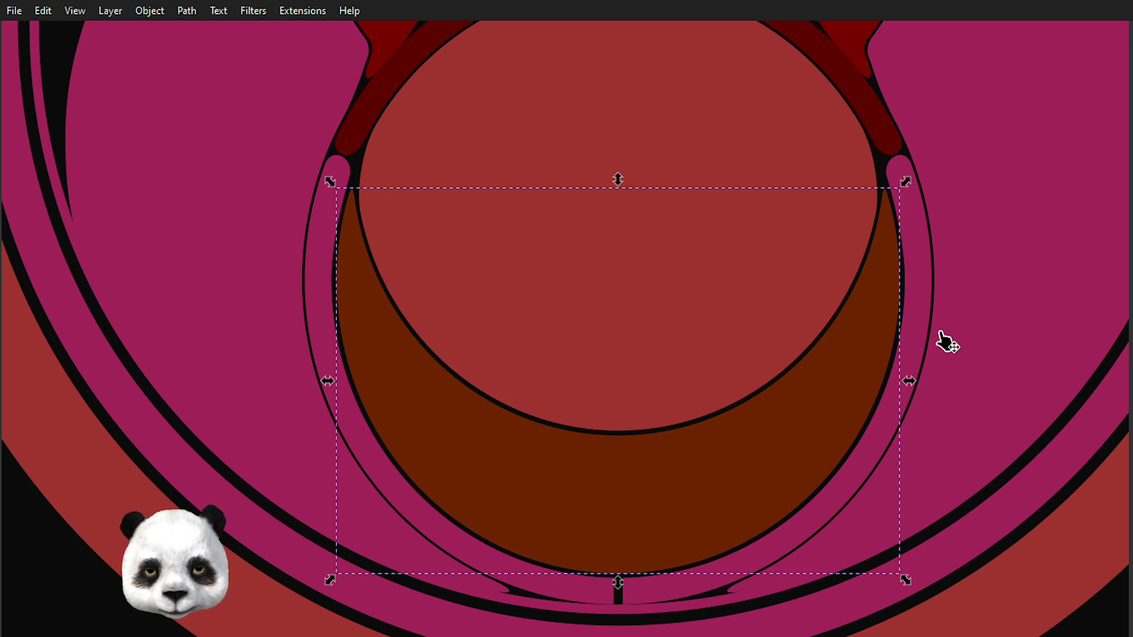
scroll(921, 343, down, 2)
- Load both pink ring pieces into the Node tool and select their bottom corner nodes
click(440, 516)
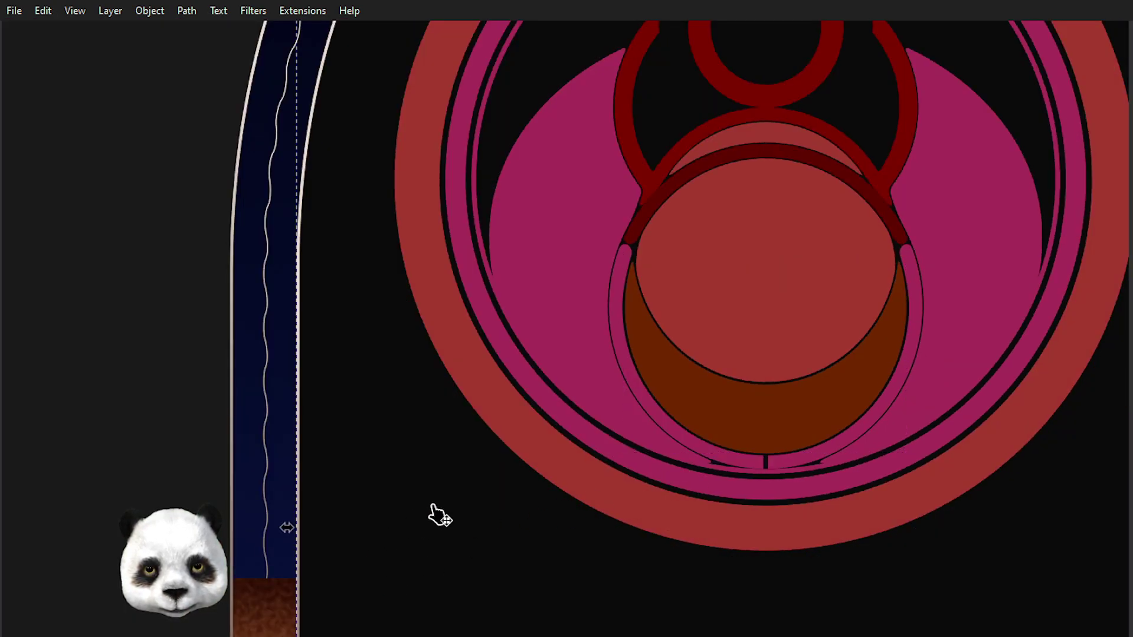
scroll(436, 508, down, 2)
scroll(653, 521, up, 1)
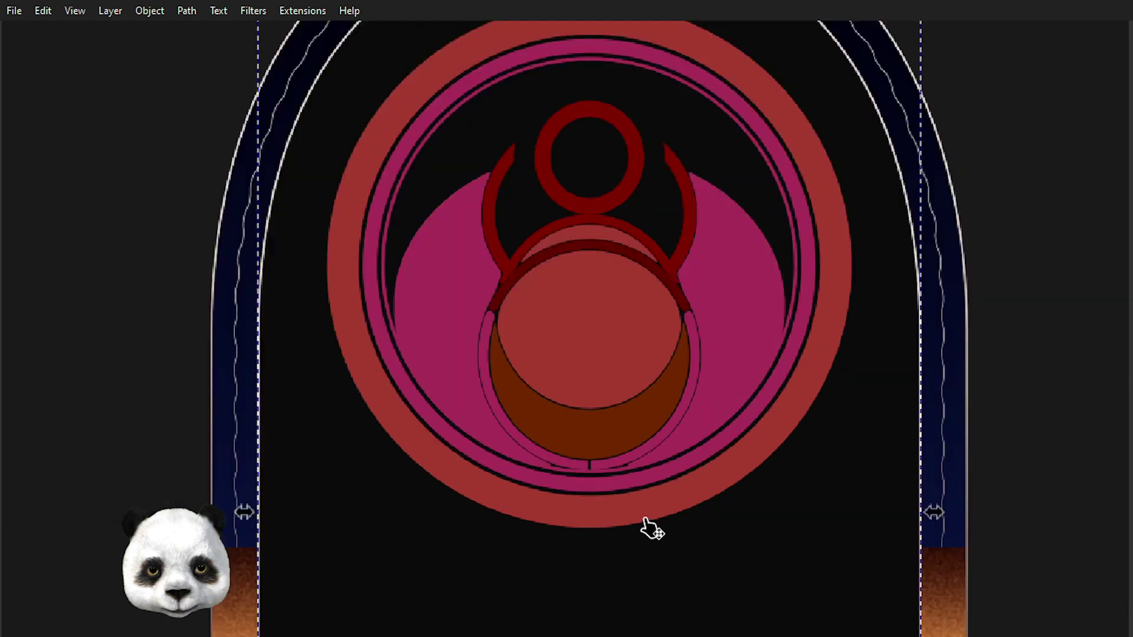
scroll(644, 521, up, 1)
scroll(636, 489, down, 2)
scroll(614, 488, up, 2)
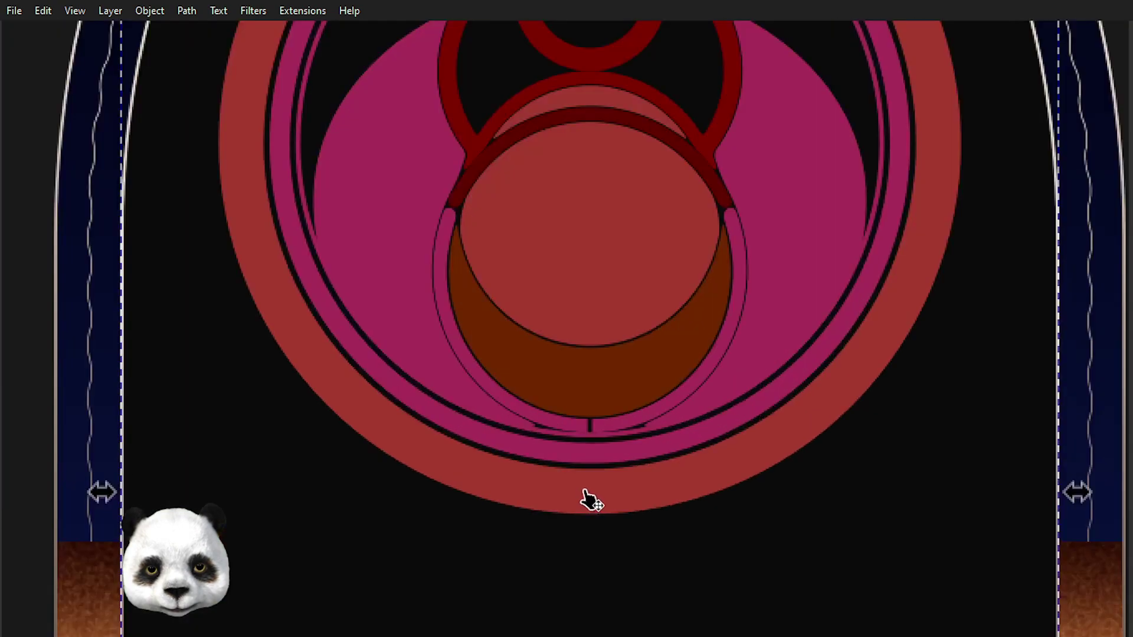
scroll(587, 498, up, 2)
scroll(632, 342, up, 2)
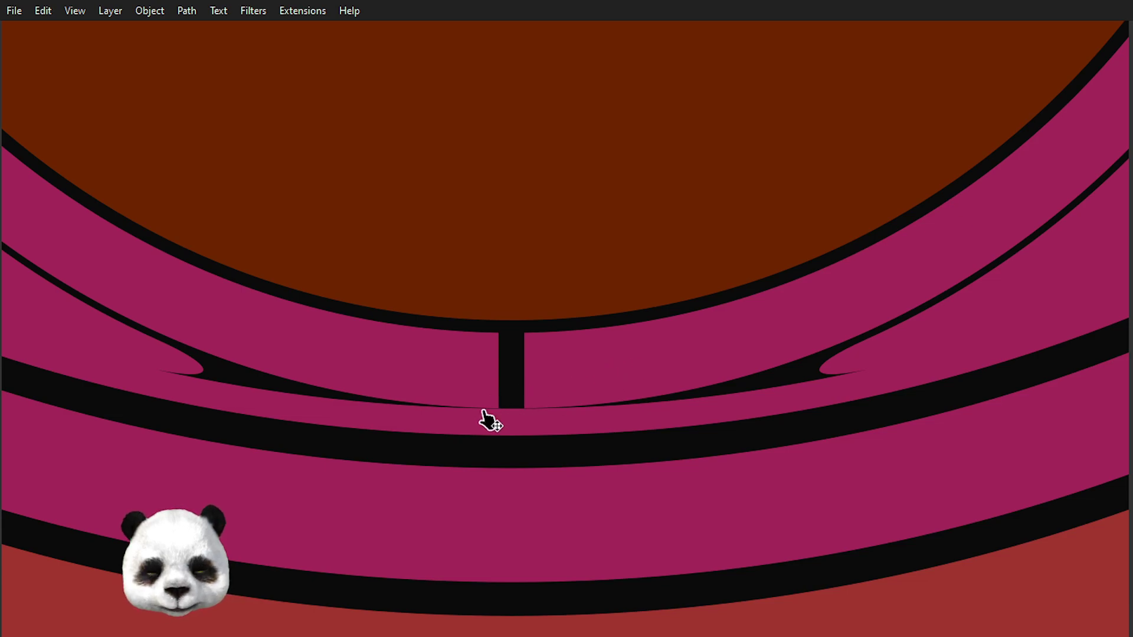
scroll(463, 416, up, 2)
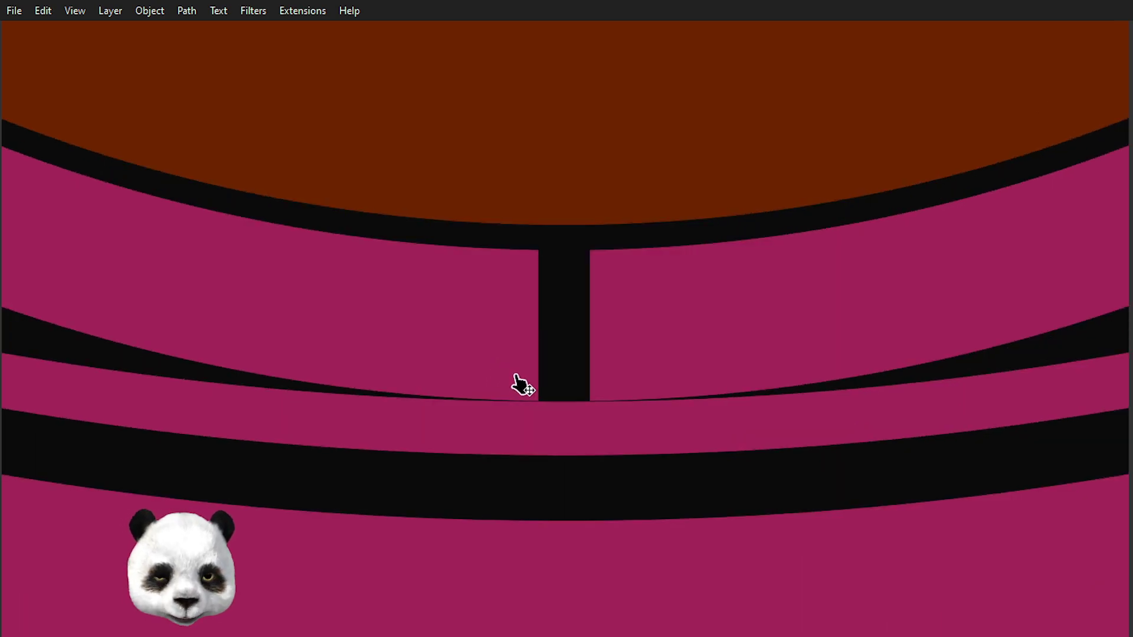
click(534, 392)
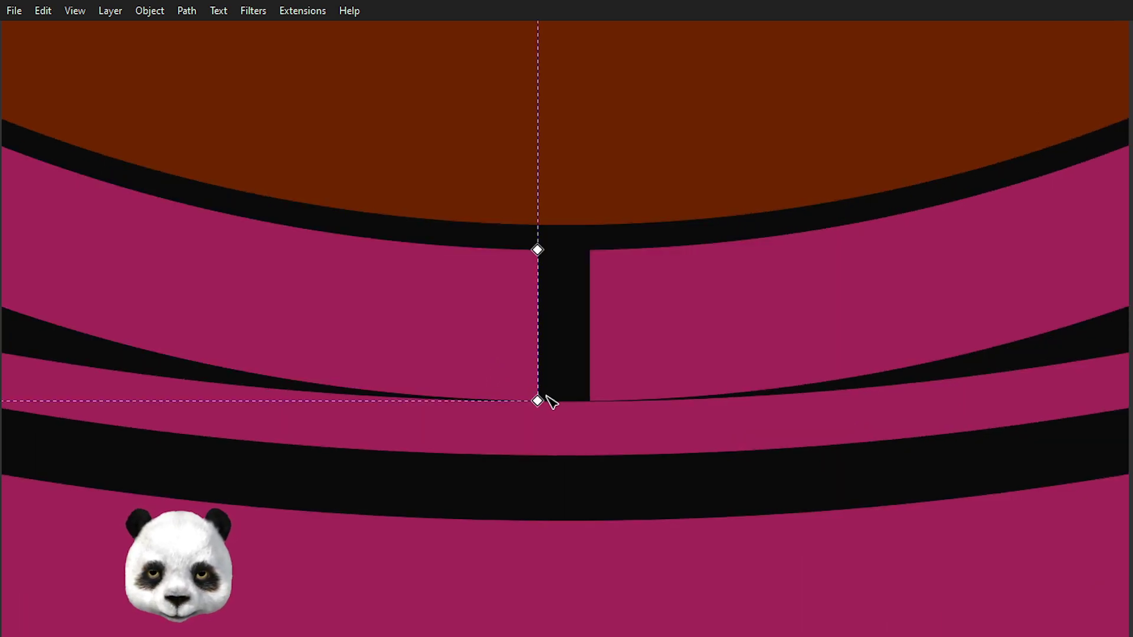
shift+click(618, 380)
mouse_move(512, 389)
mouse_down()
mouse_move(630, 424)
mouse_move(591, 407)
mouse_up()
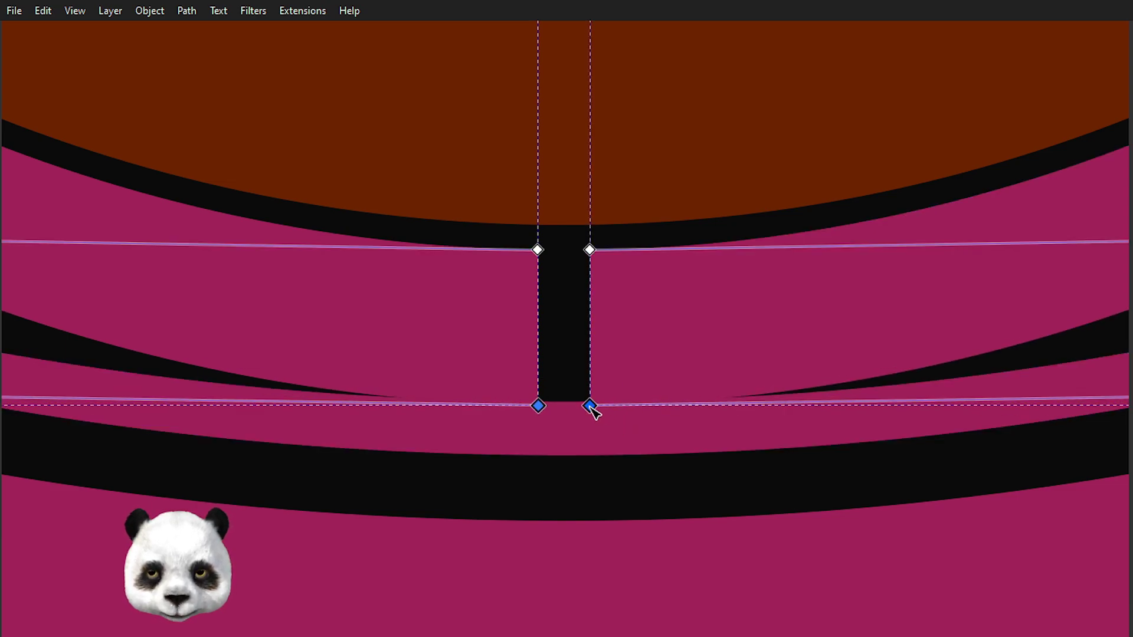
- Make the top corner segments beside the bar curves and bend both edges into arcs
drag(503, 232, 643, 269)
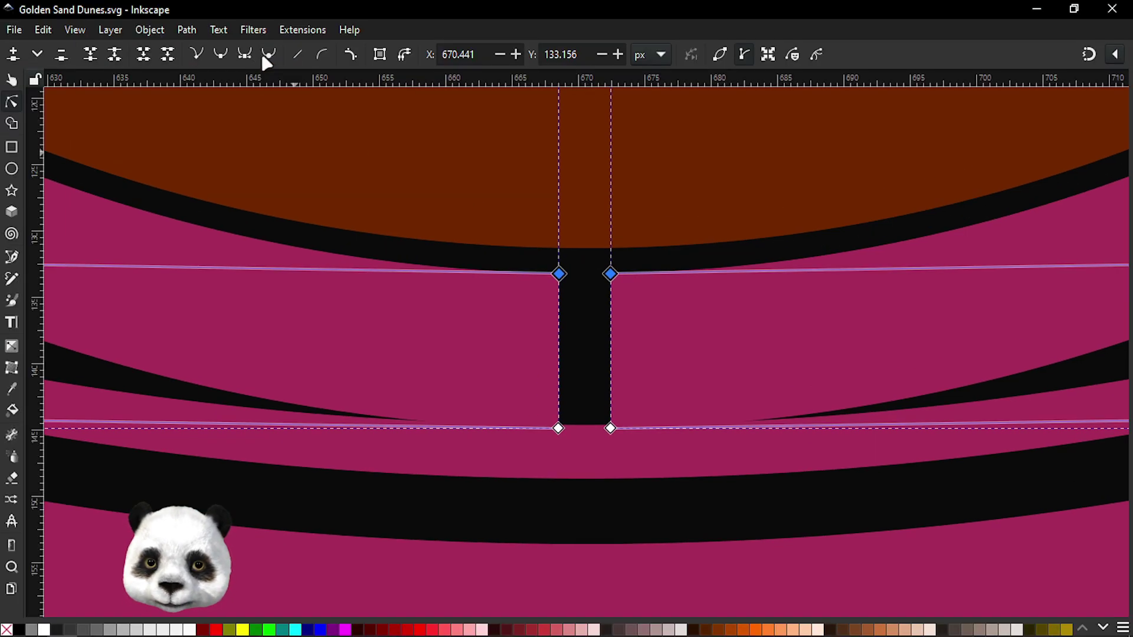
click(351, 54)
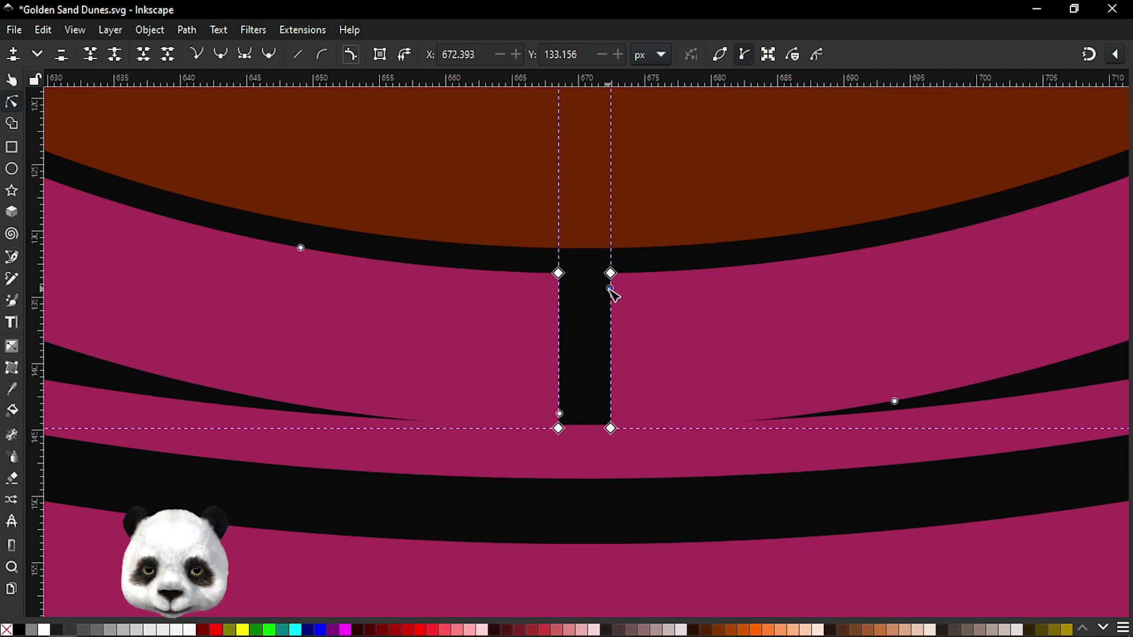
drag(610, 295, 618, 378)
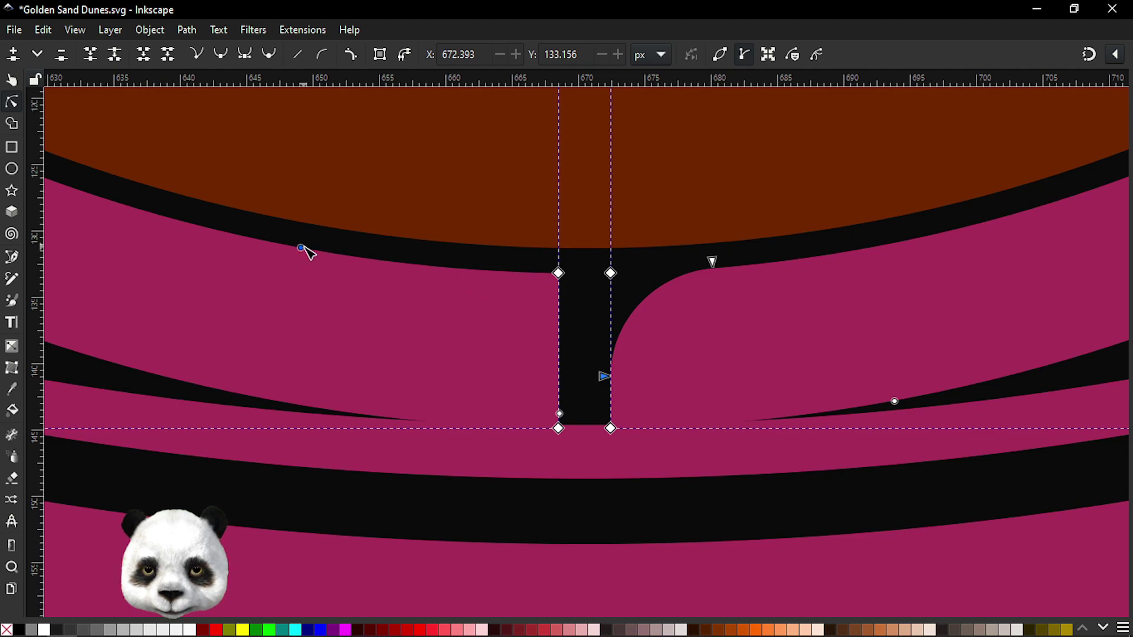
drag(300, 248, 236, 227)
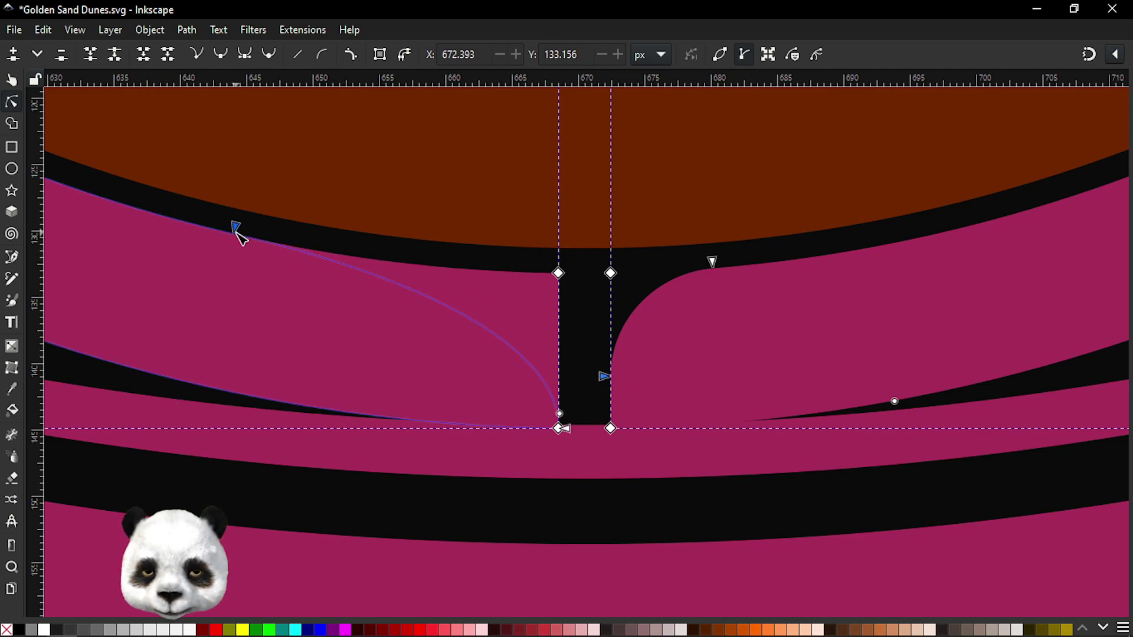
scroll(603, 324, down, 6)
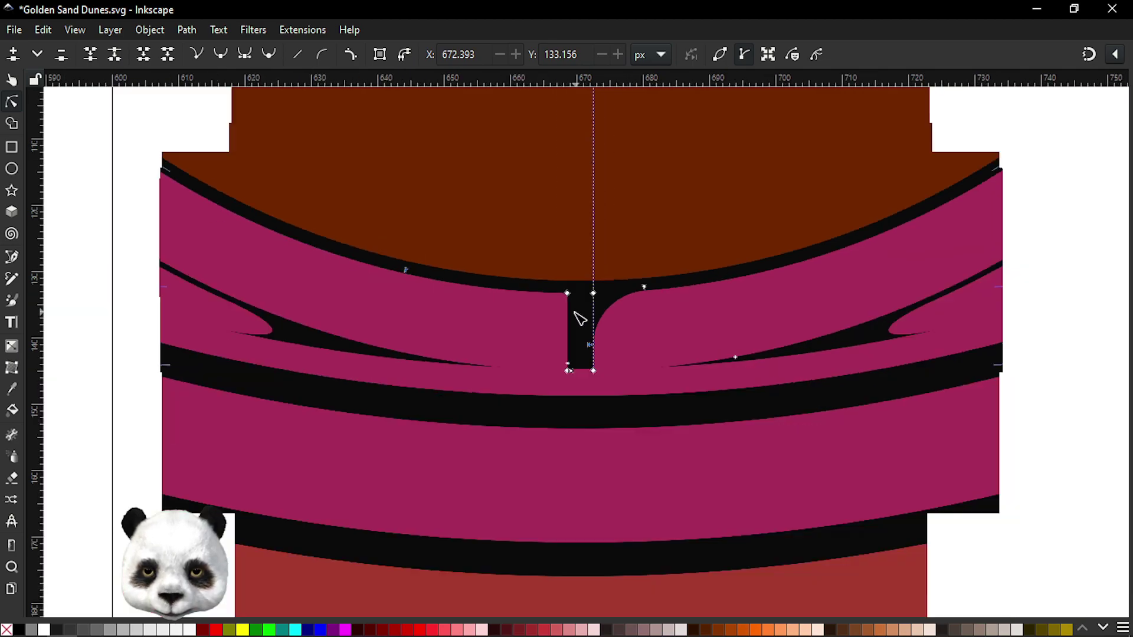
scroll(576, 319, up, 2)
scroll(454, 497, down, 3)
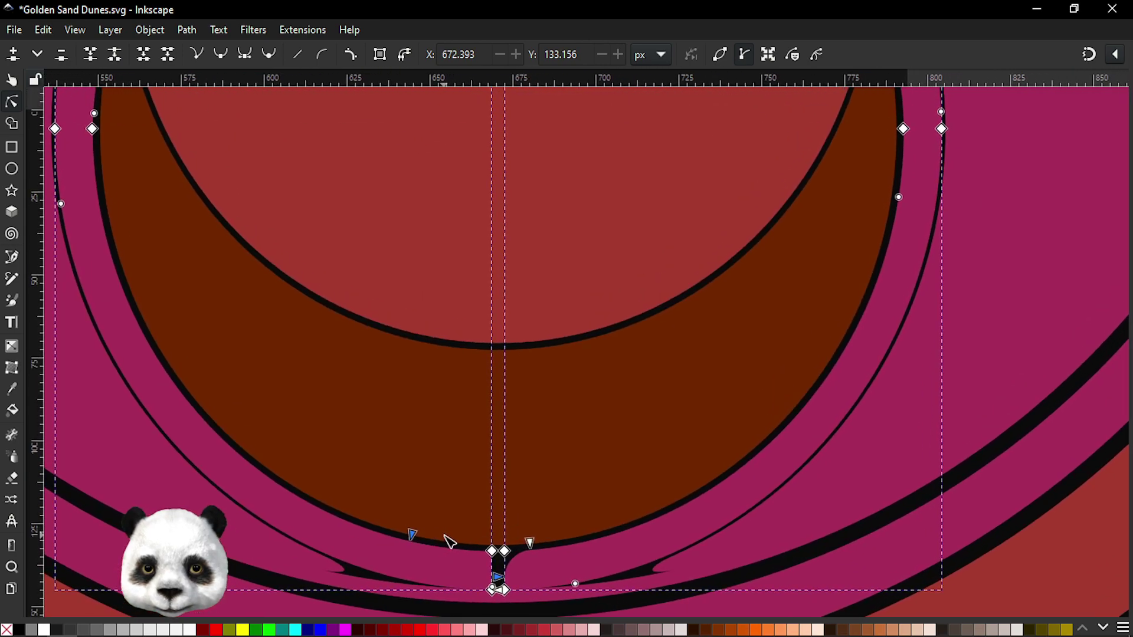
- Return to the Selector and select the large backdrop shape
key(s)
scroll(513, 524, down, 2)
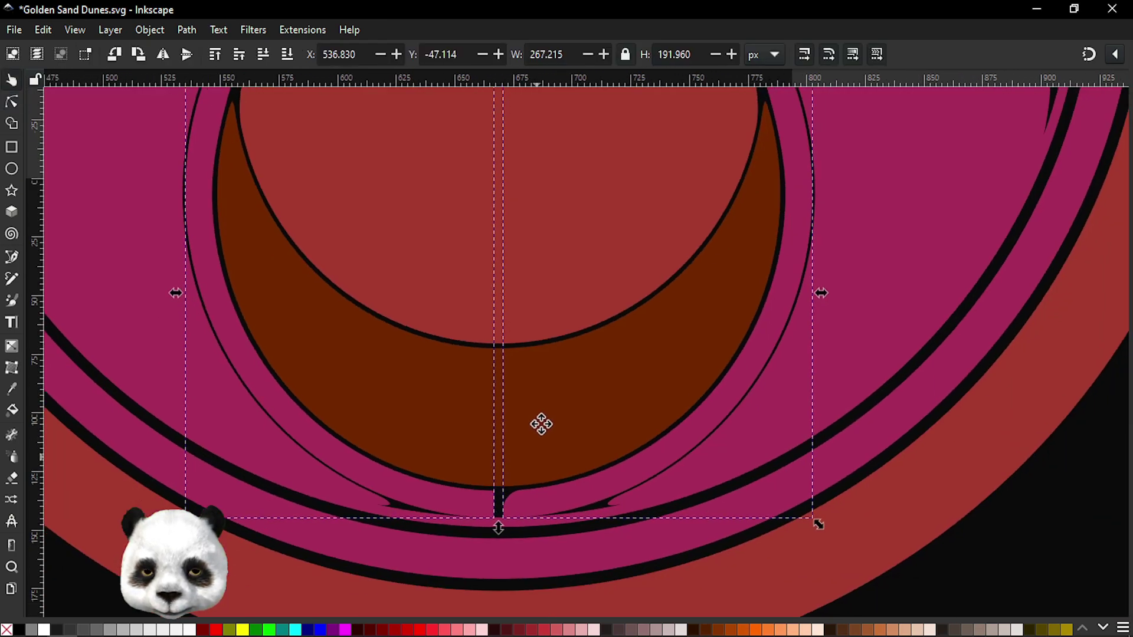
scroll(540, 423, down, 4)
click(726, 491)
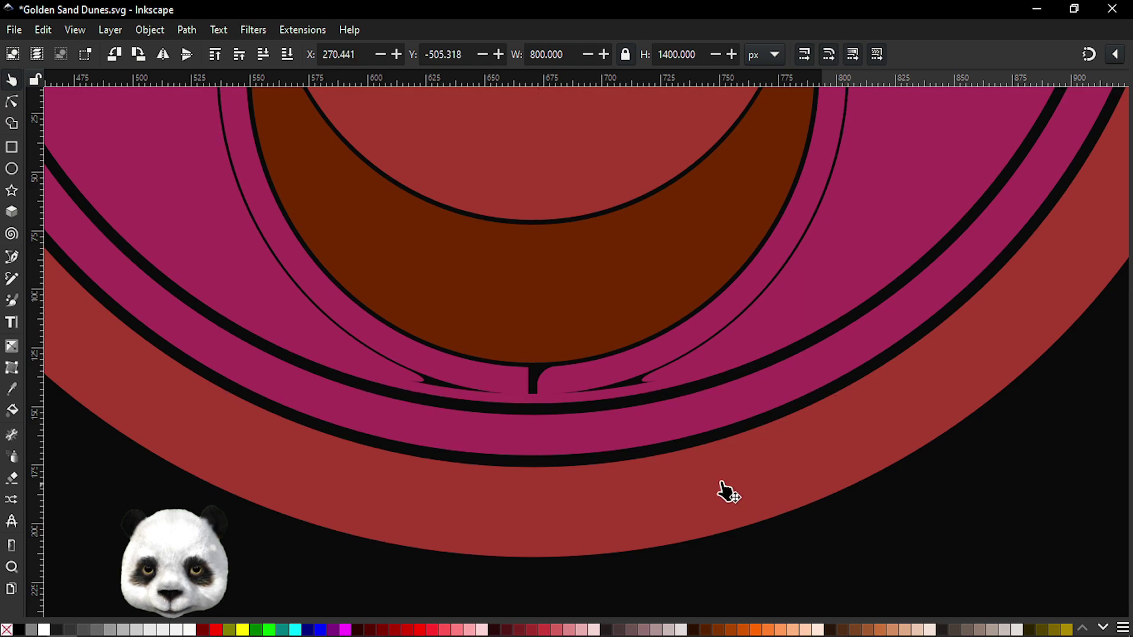
scroll(677, 493, down, 3)
scroll(650, 483, up, 3)
scroll(668, 368, up, 3)
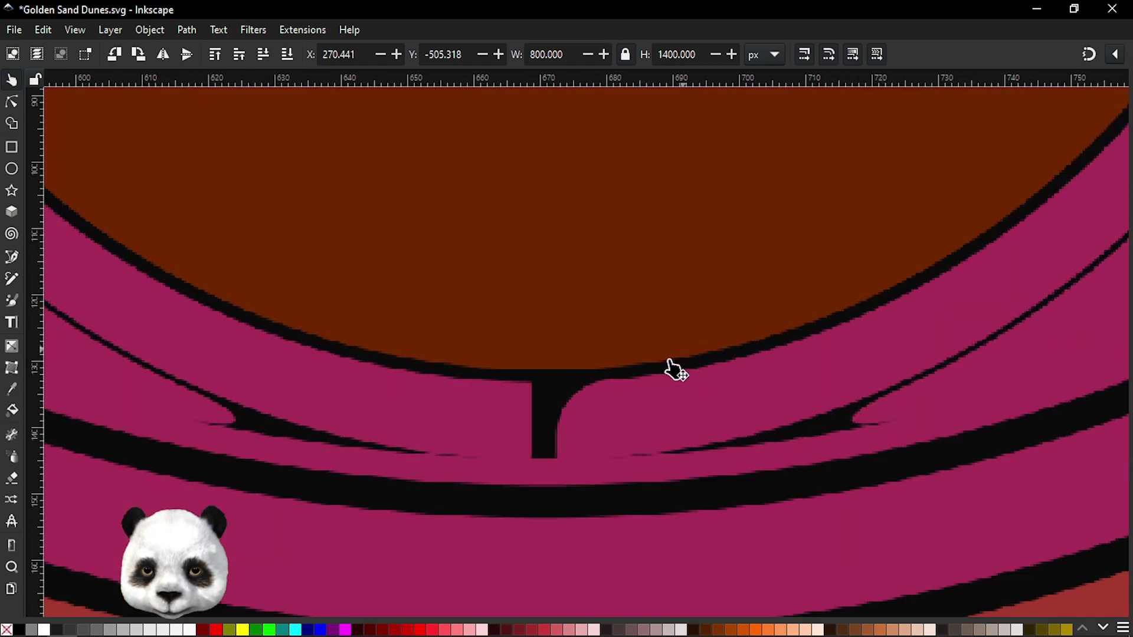
- Drag the right pink piece's node handles to round its tip against the dark strip
key(n)
click(626, 453)
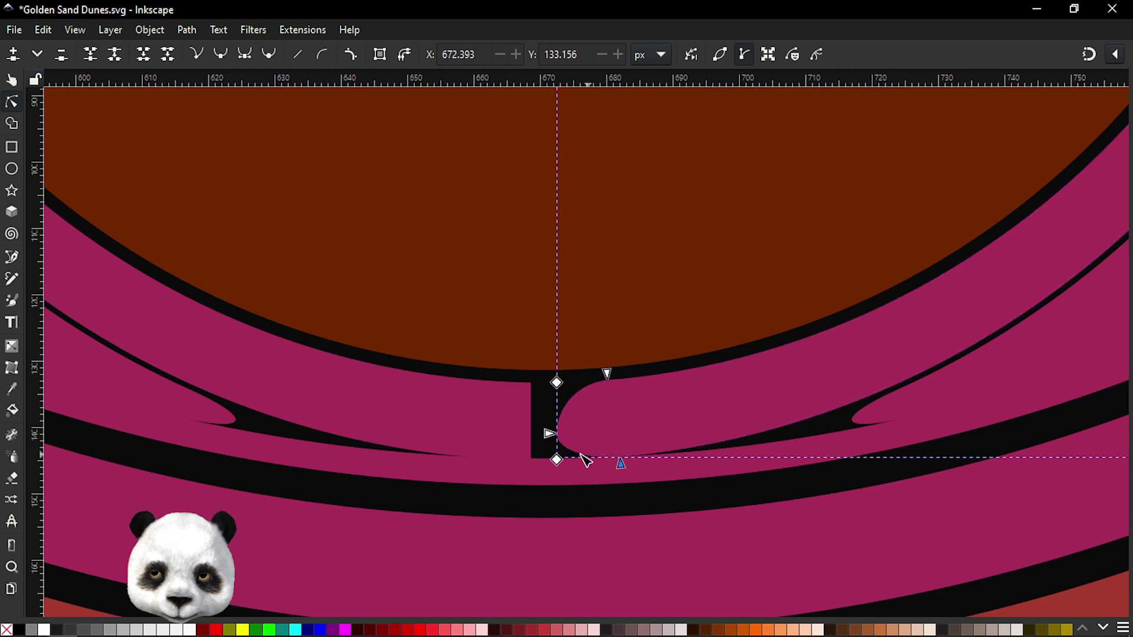
drag(607, 375, 593, 385)
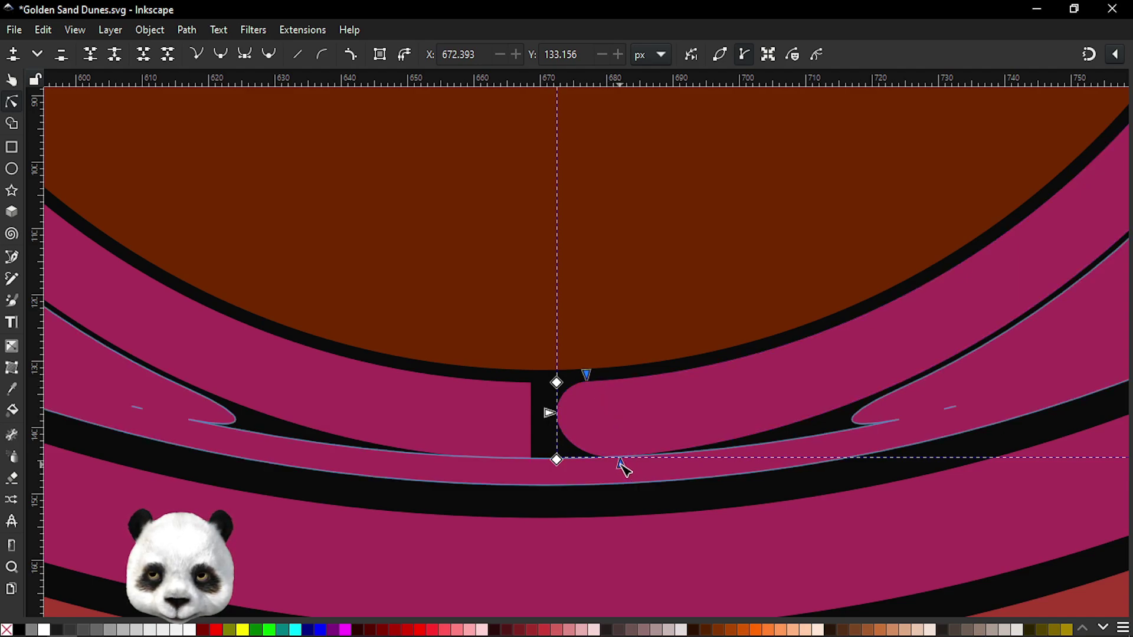
mouse_move(621, 464)
mouse_down()
mouse_move(633, 464)
mouse_move(618, 467)
mouse_up()
scroll(617, 468, up, 1)
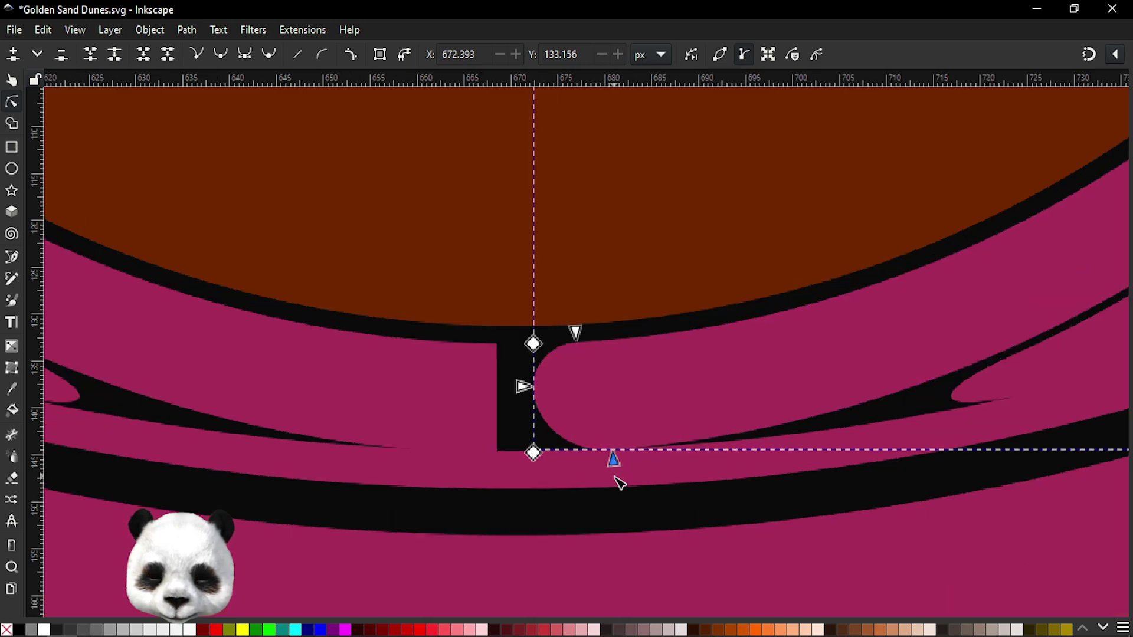
scroll(617, 468, up, 2)
key(s)
scroll(565, 456, down, 3)
- Delete the pink sliver on the left side of the brown crescent
scroll(564, 455, down, 3)
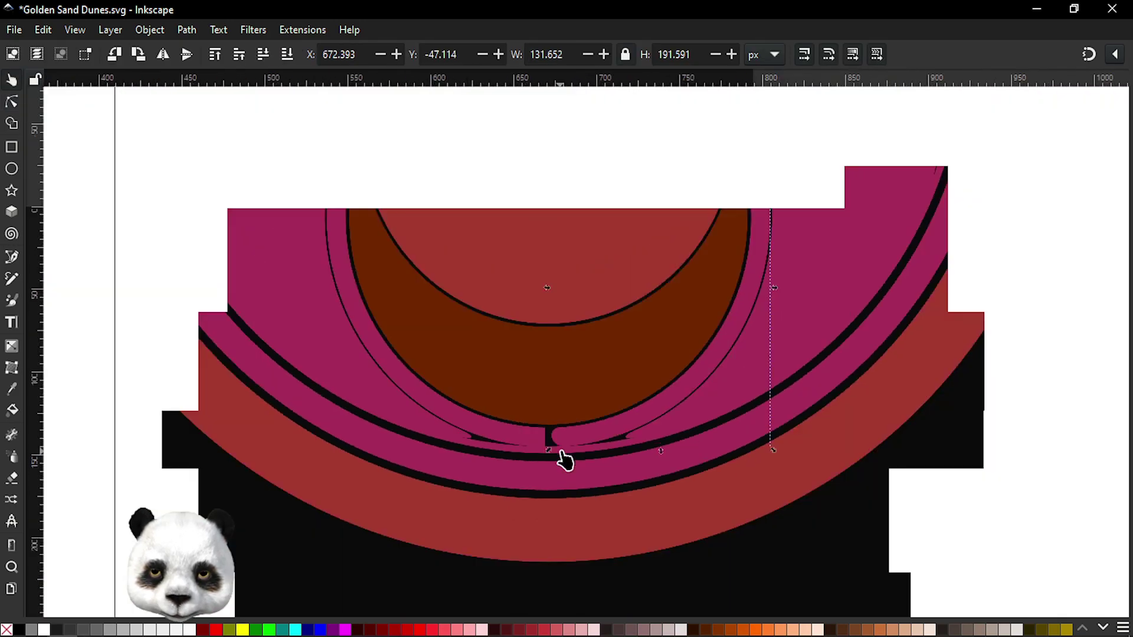
click(499, 446)
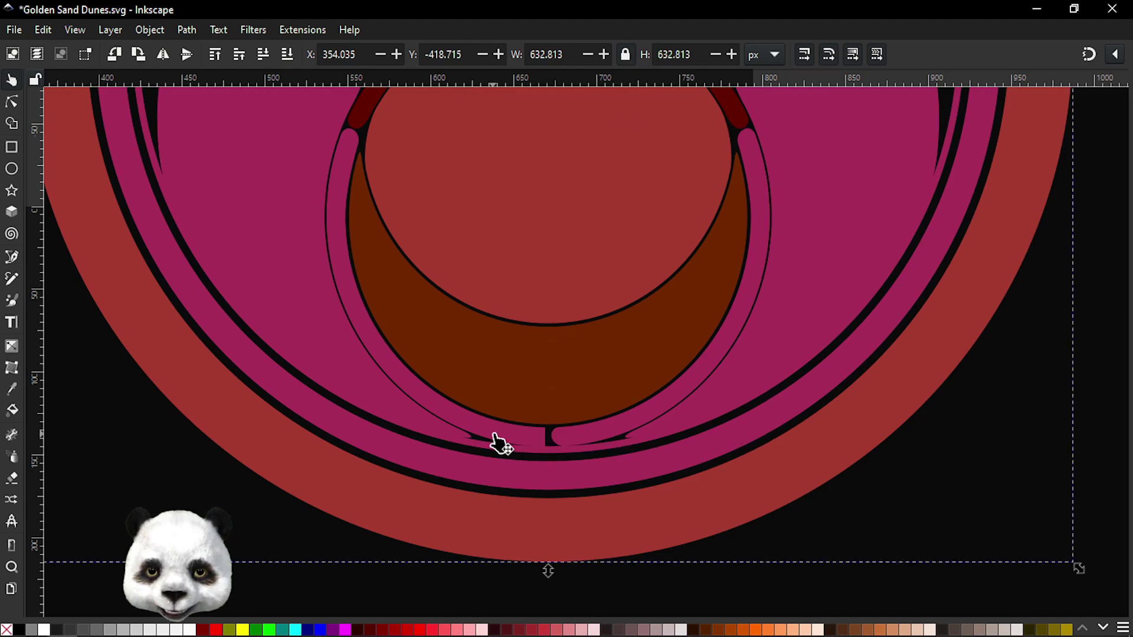
click(370, 334)
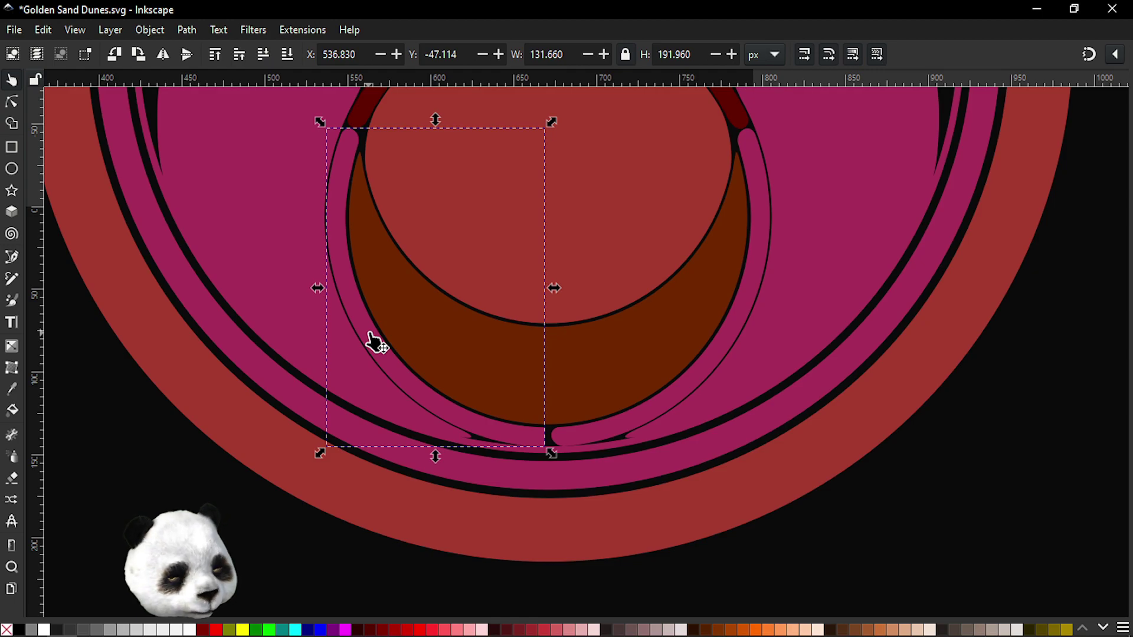
key(Delete)
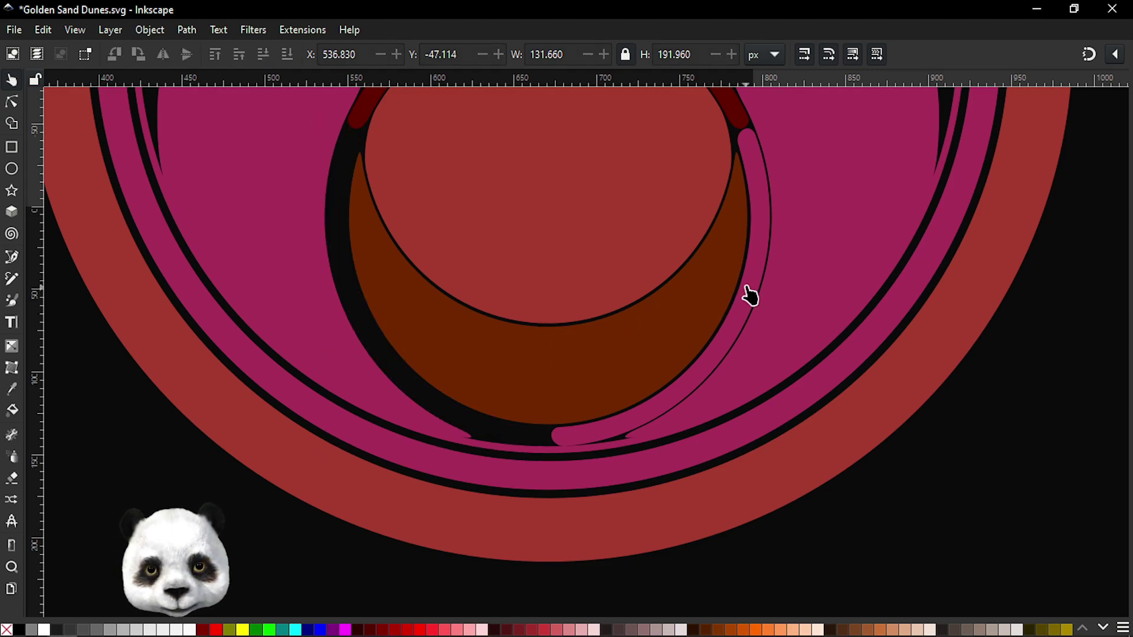
- Pull the right pink band's stray nodes back toward the crescent, undoing one misstep
click(756, 291)
click(757, 277)
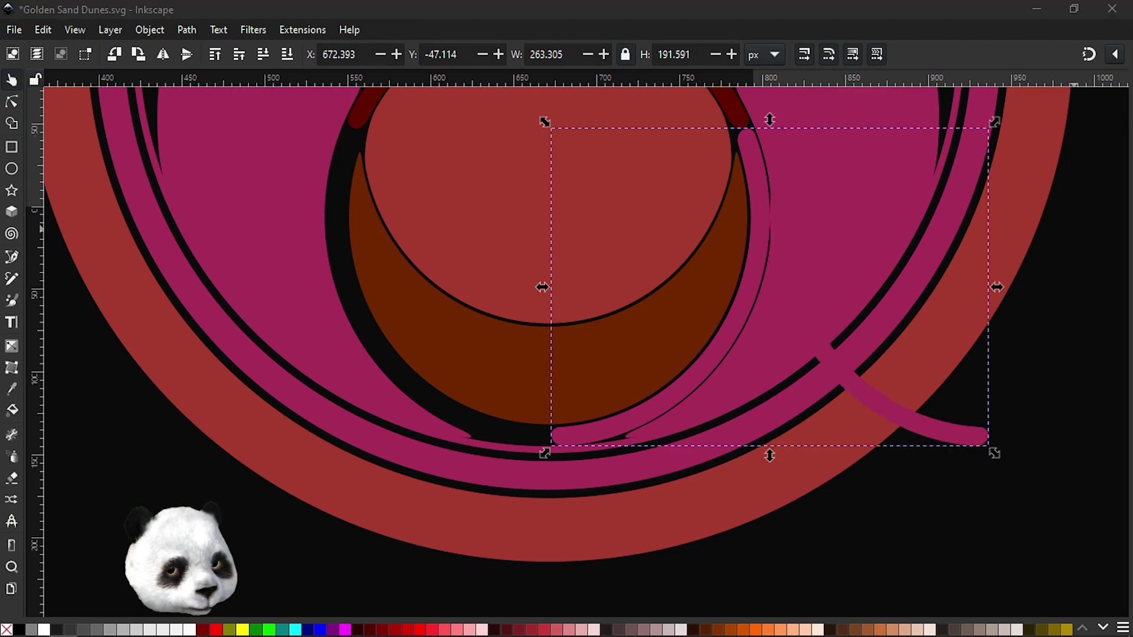
key(n)
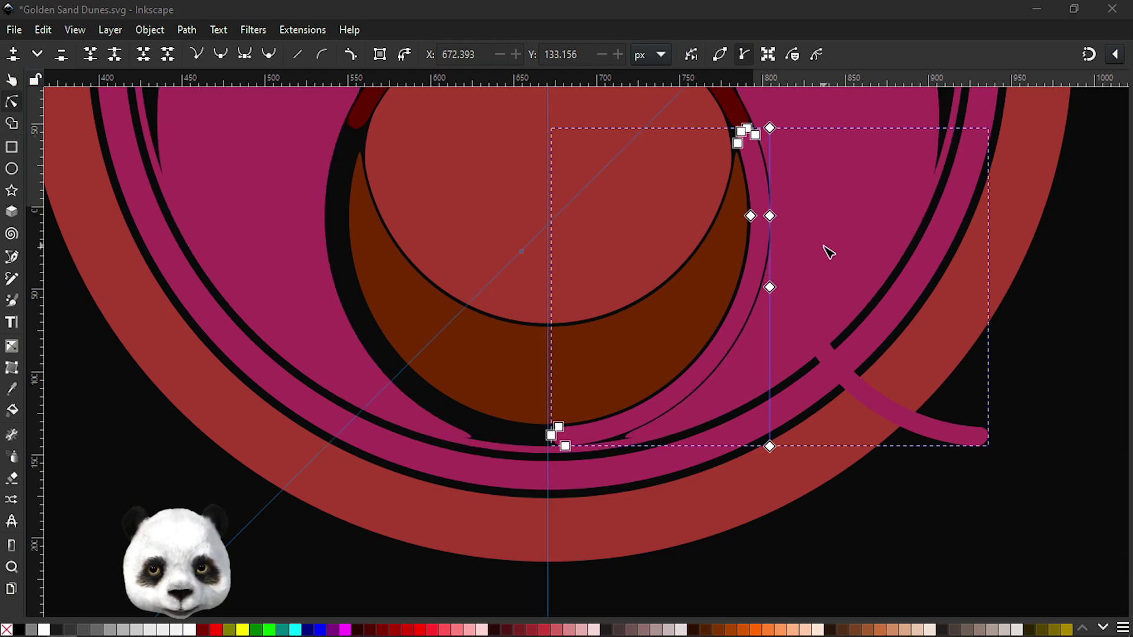
drag(770, 216, 555, 234)
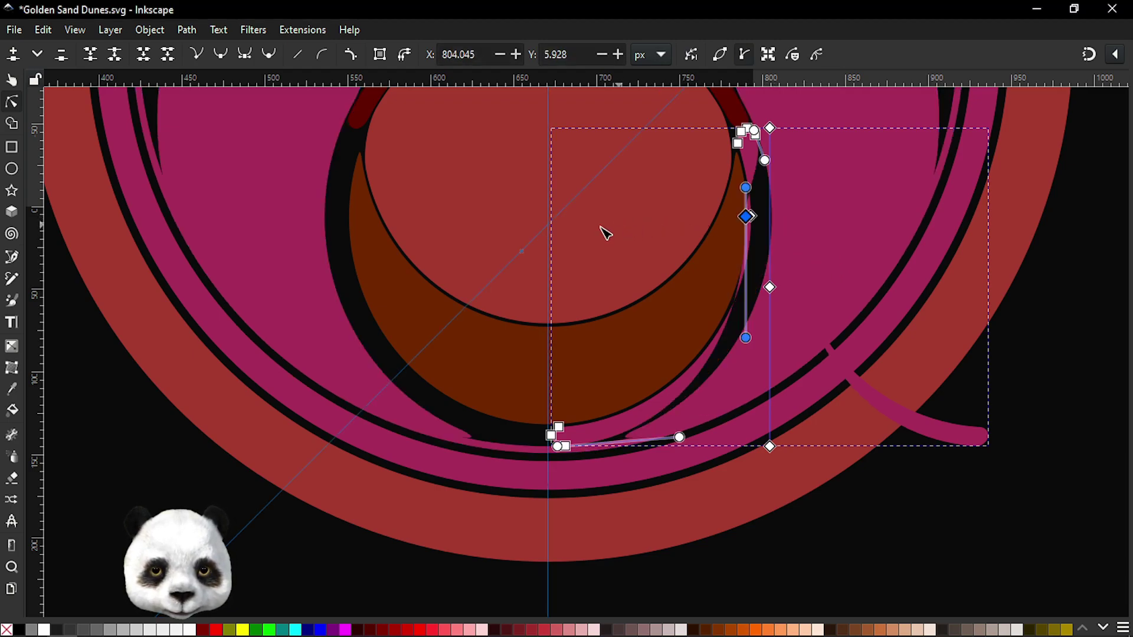
key(ctrl+z)
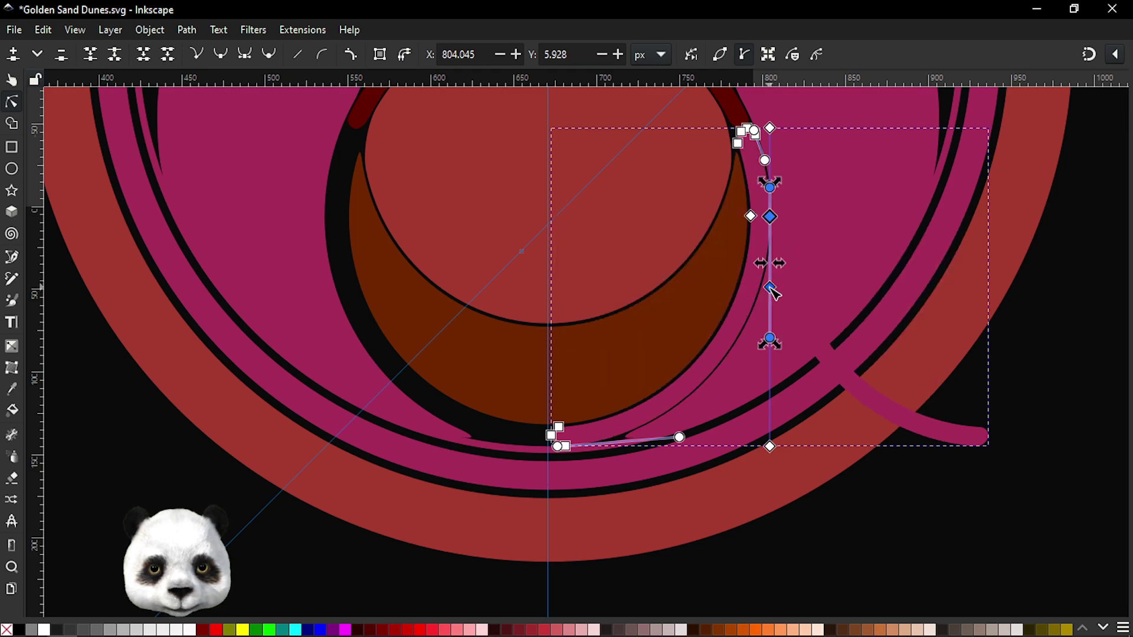
drag(771, 289, 553, 288)
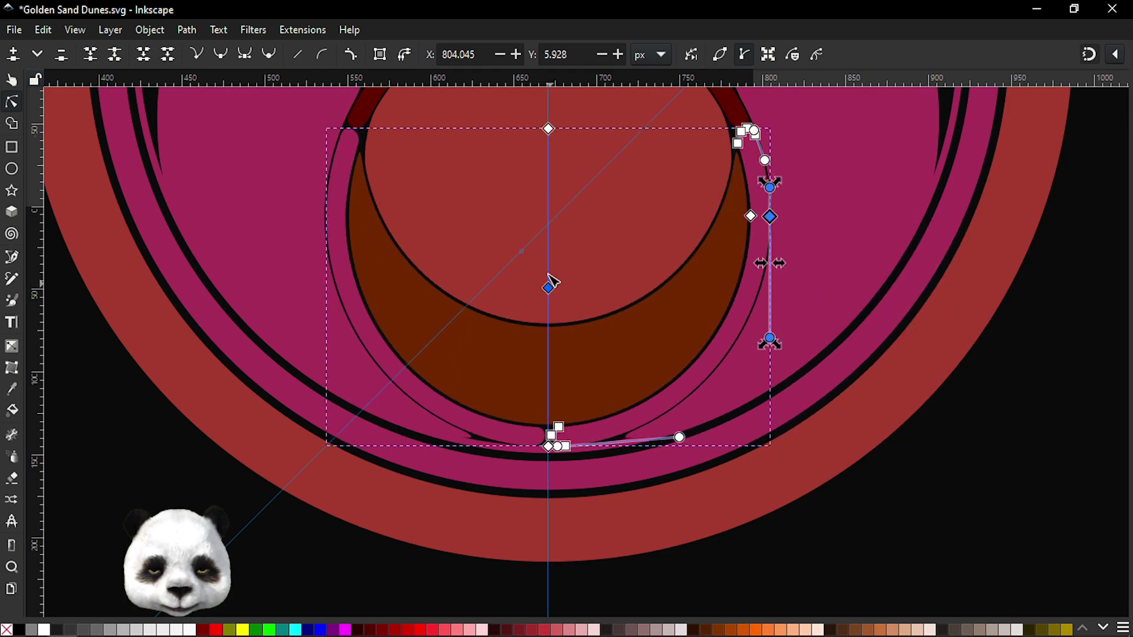
- Scale the brown crescent slightly larger to fit the inner ring
click(635, 352)
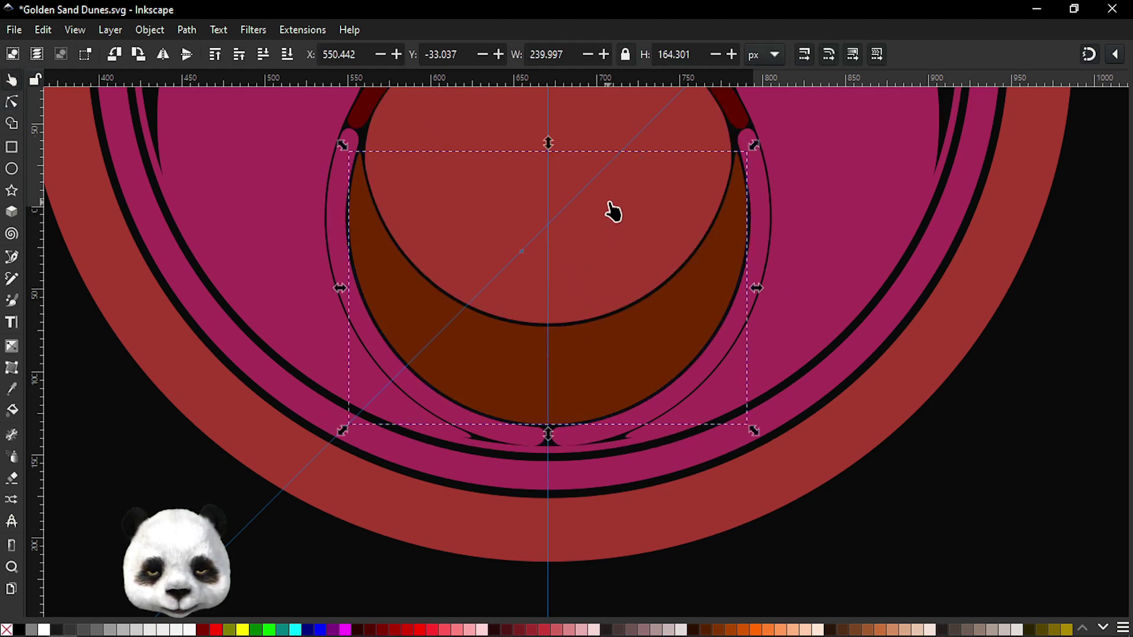
scroll(730, 273, up, 3)
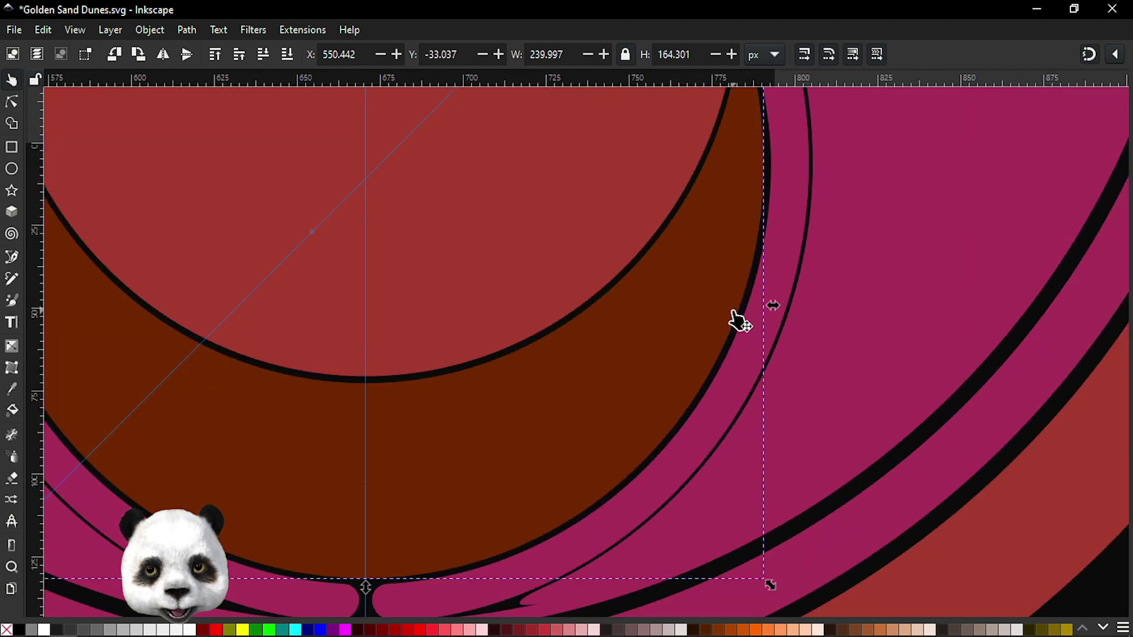
scroll(738, 319, down, 1)
scroll(958, 340, down, 1)
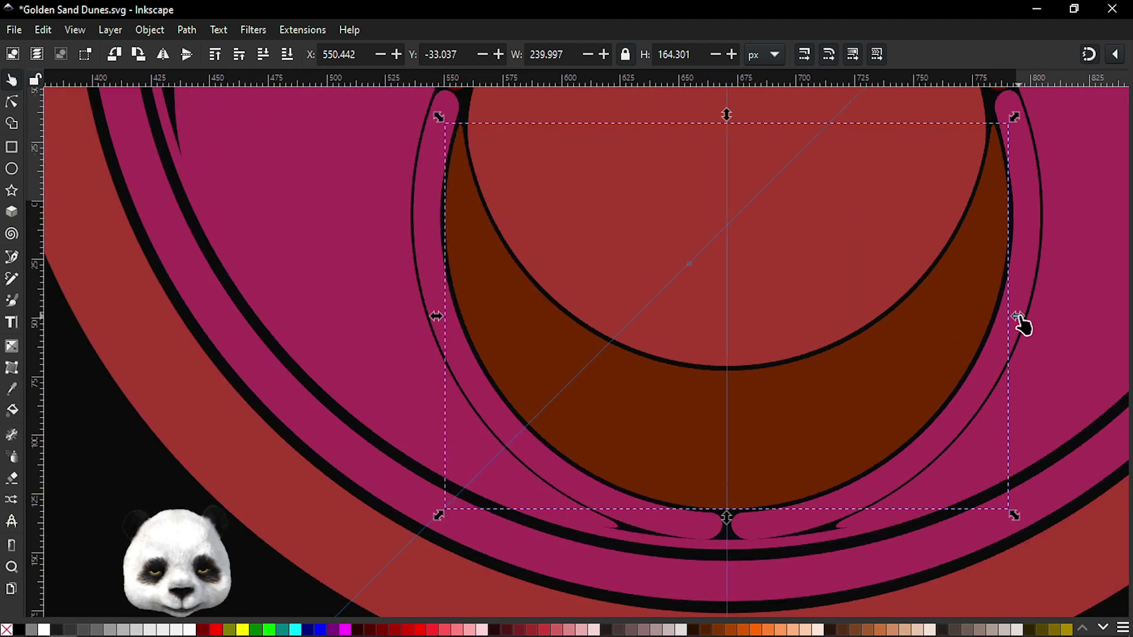
drag(1024, 324, 1026, 326)
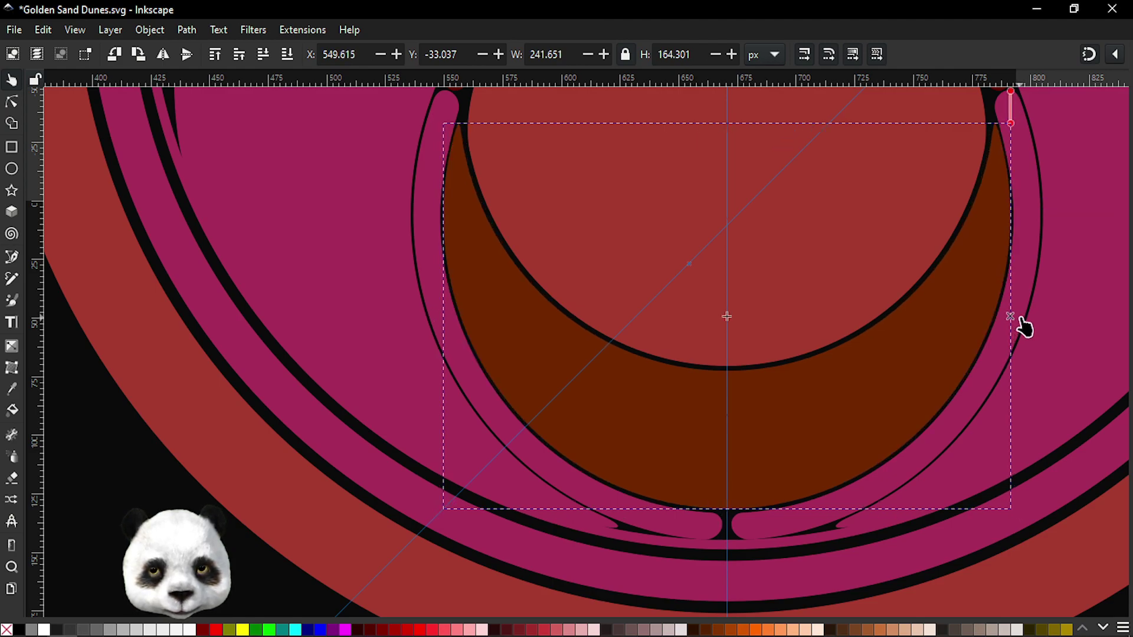
drag(1026, 327, 1025, 327)
- Nudge the crescent to Y -33.159 px and begin editing its path nodes
scroll(959, 329, down, 3)
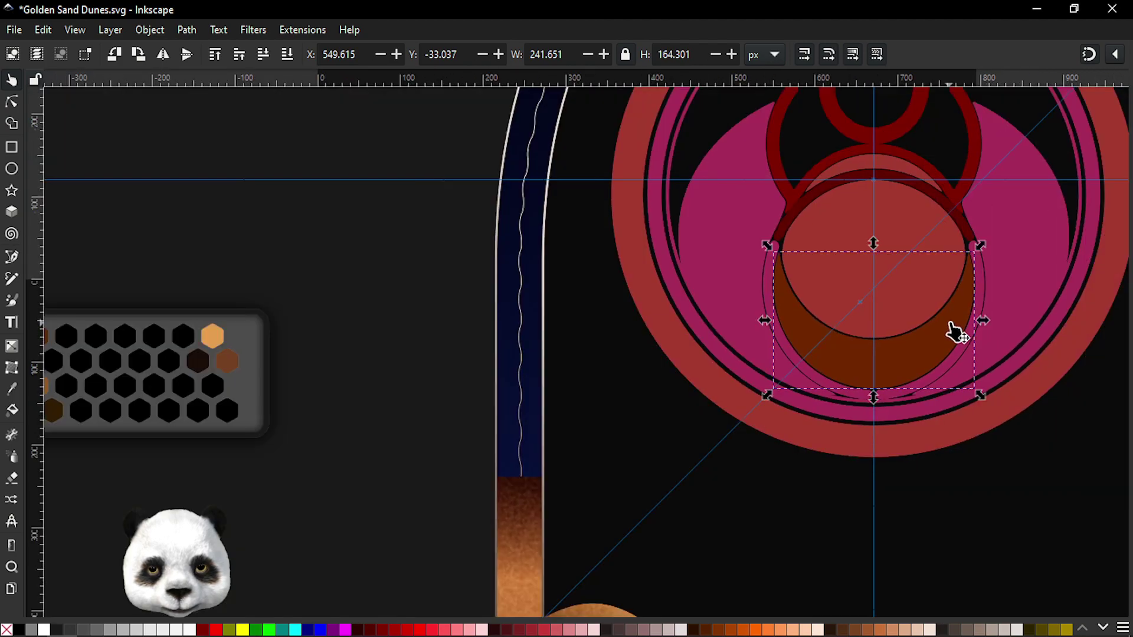
scroll(775, 372, right, 3)
scroll(775, 372, up, 1)
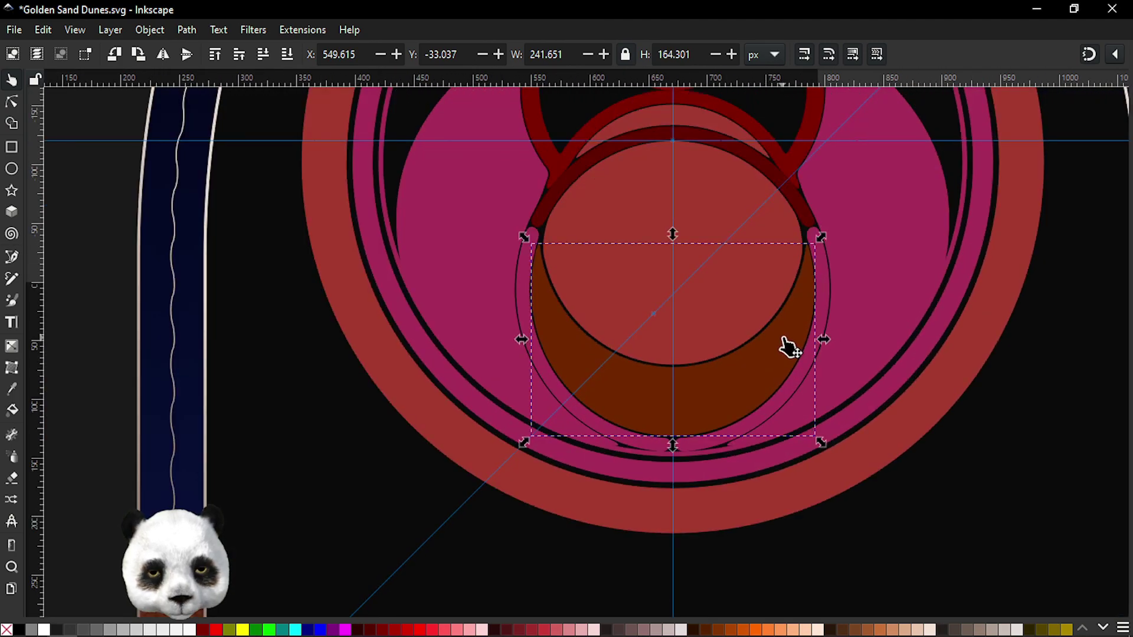
key(Down)
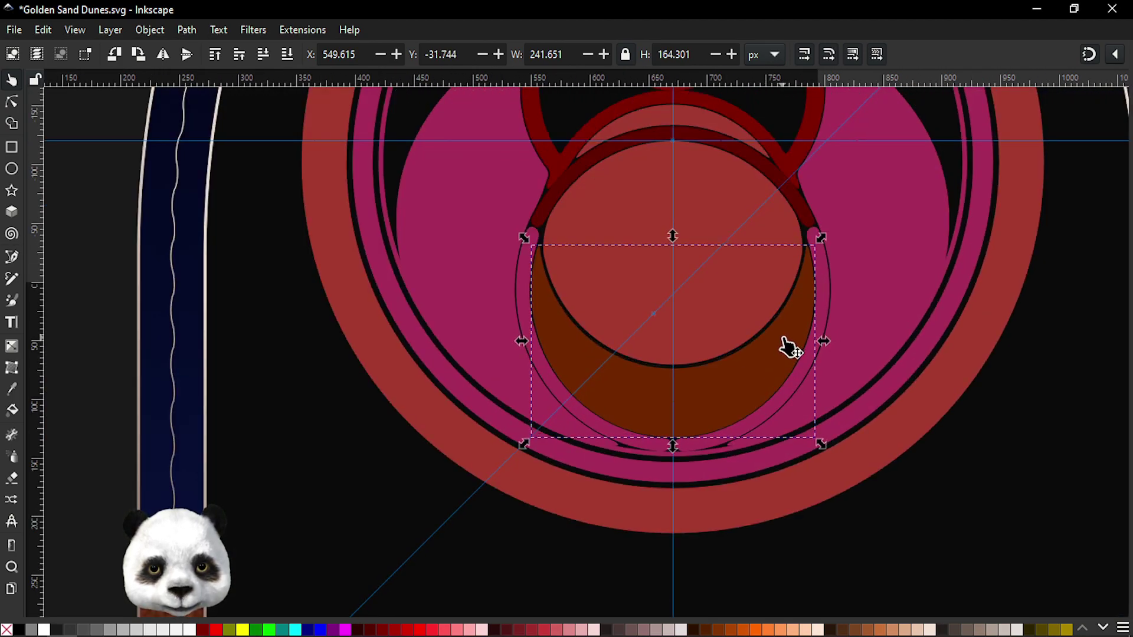
key(alt+Up)
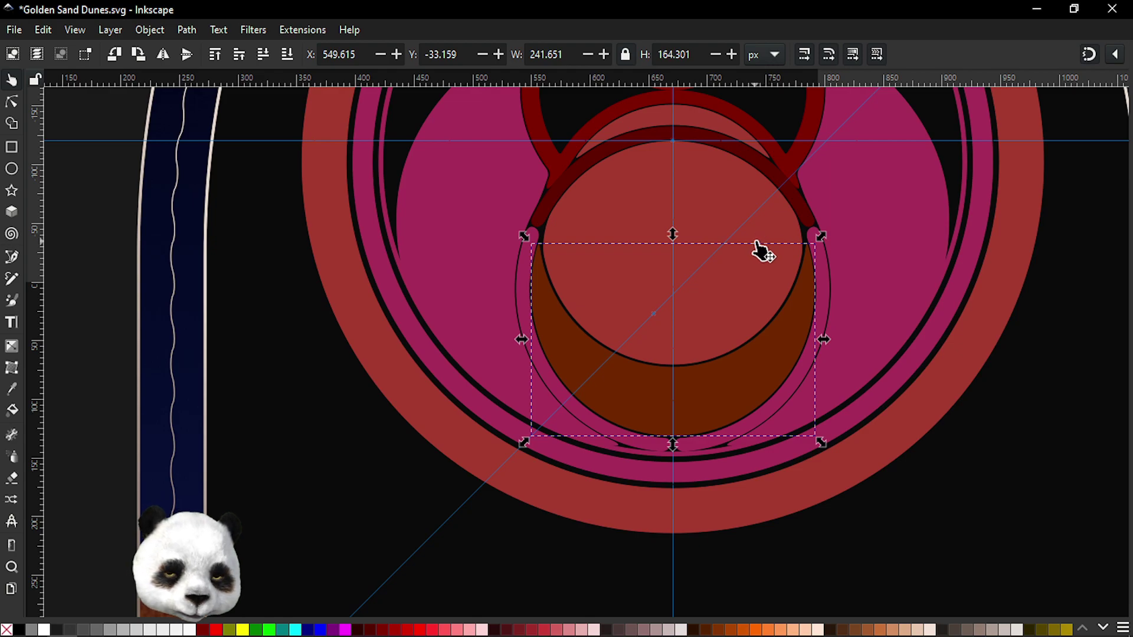
key(n)
ctrl+scroll(697, 265, up, 4)
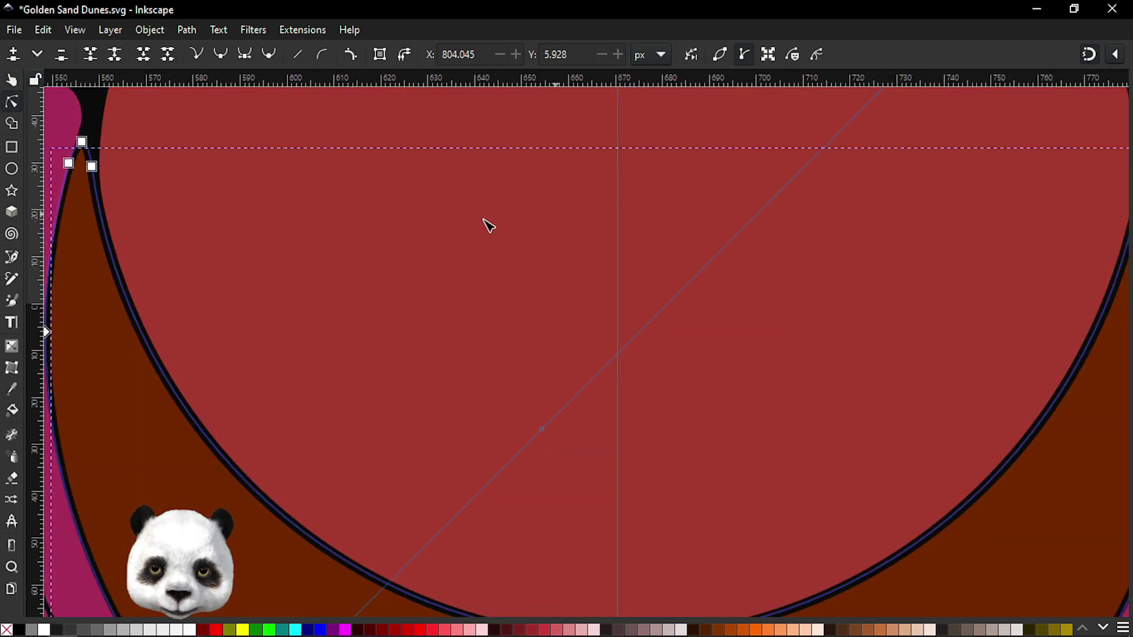
- Select the crescent's top corner nodes, save, and show transform handles around them
ctrl+scroll(488, 222, down, 3)
click(706, 204)
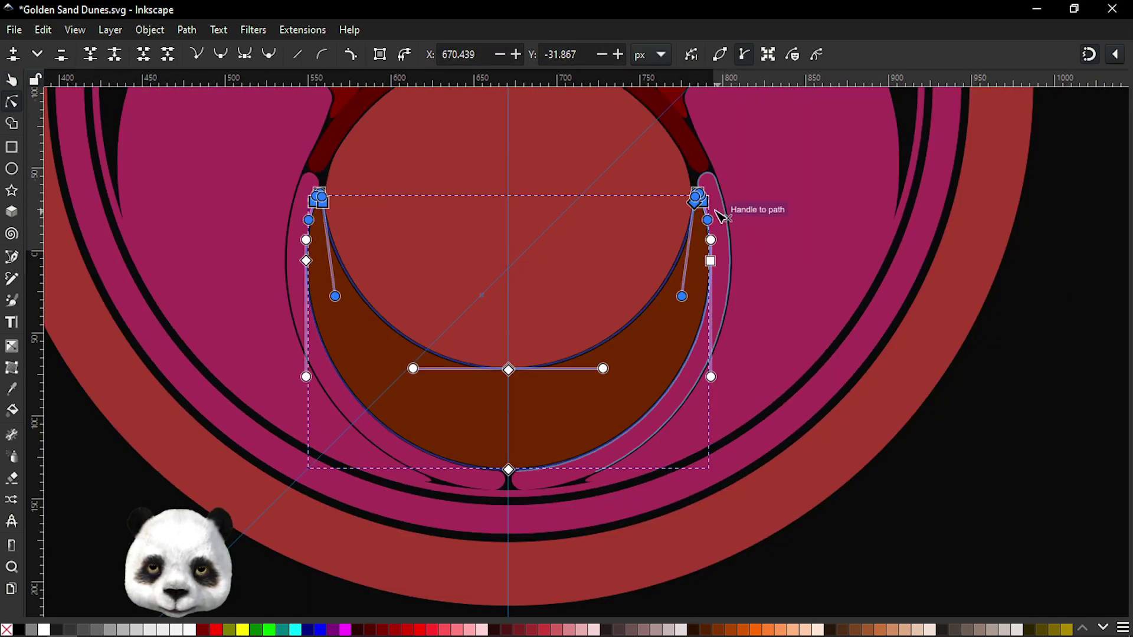
ctrl+scroll(673, 194, up, 1)
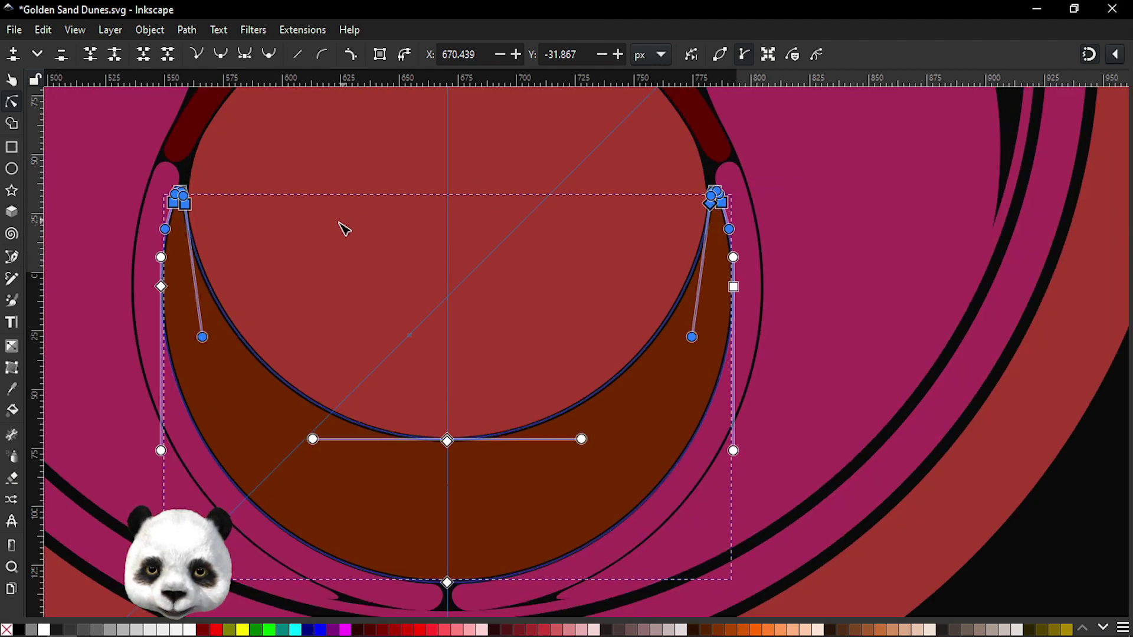
key(ctrl+s)
drag(309, 240, 506, 315)
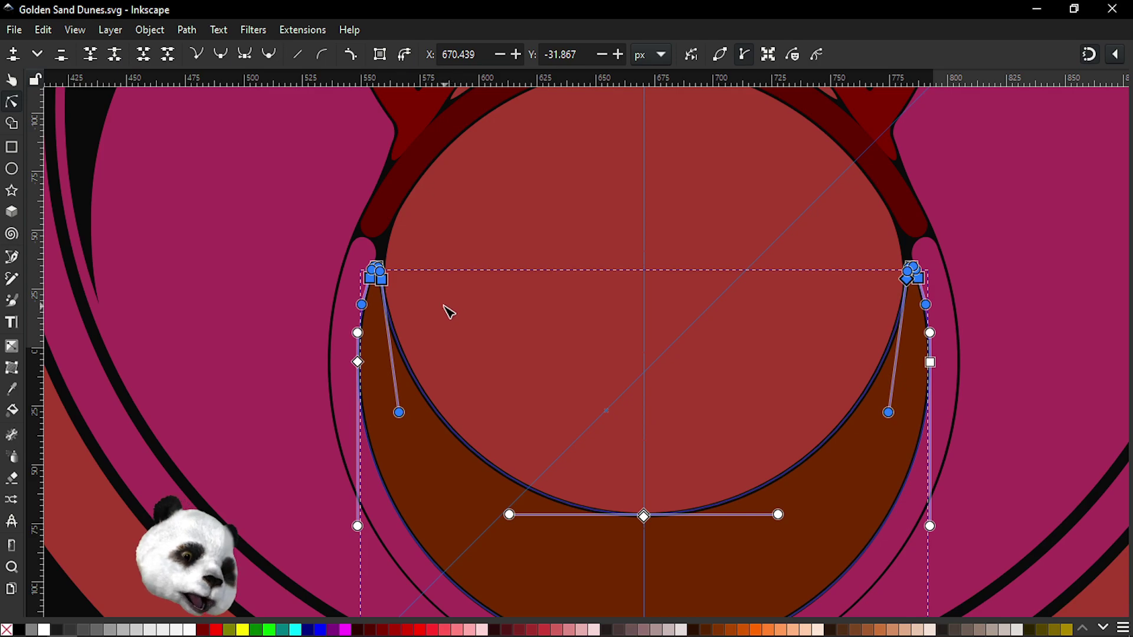
click(769, 58)
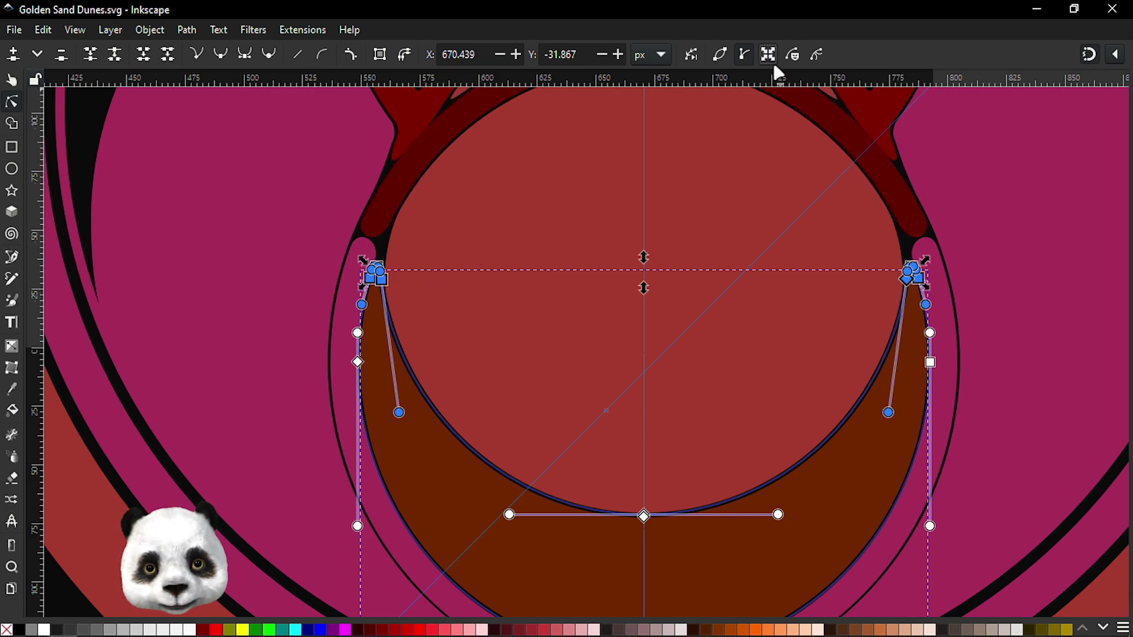
scroll(951, 288, up, 3)
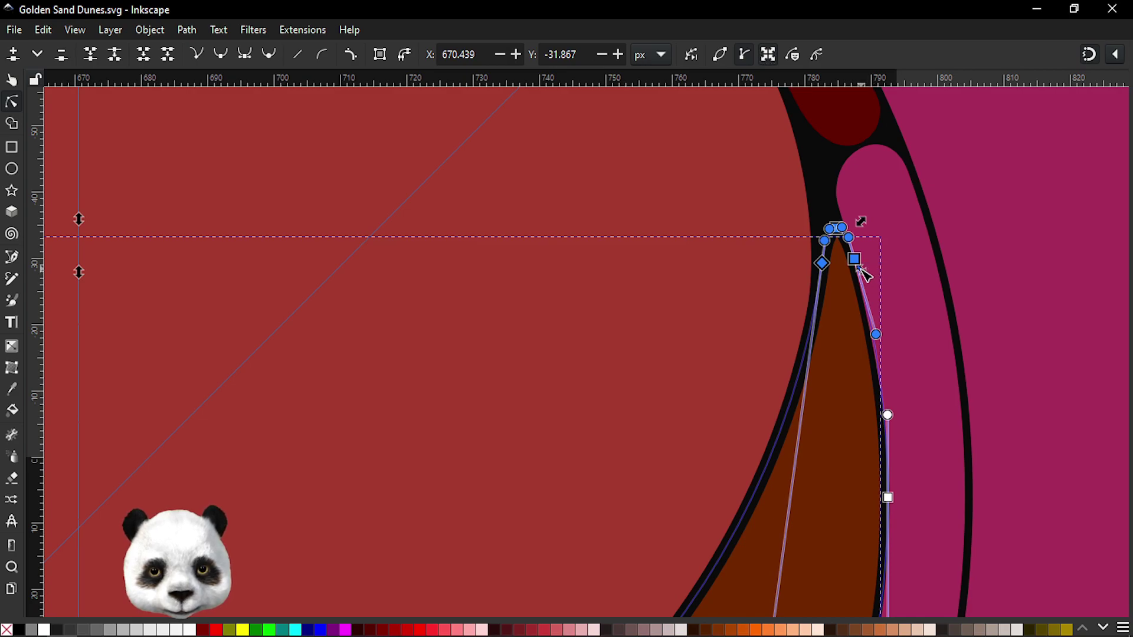
- Try rotating the selected tip nodes clockwise, undoing each trial rotation
key(bracketright)
key(bracketright)
key(ctrl+z)
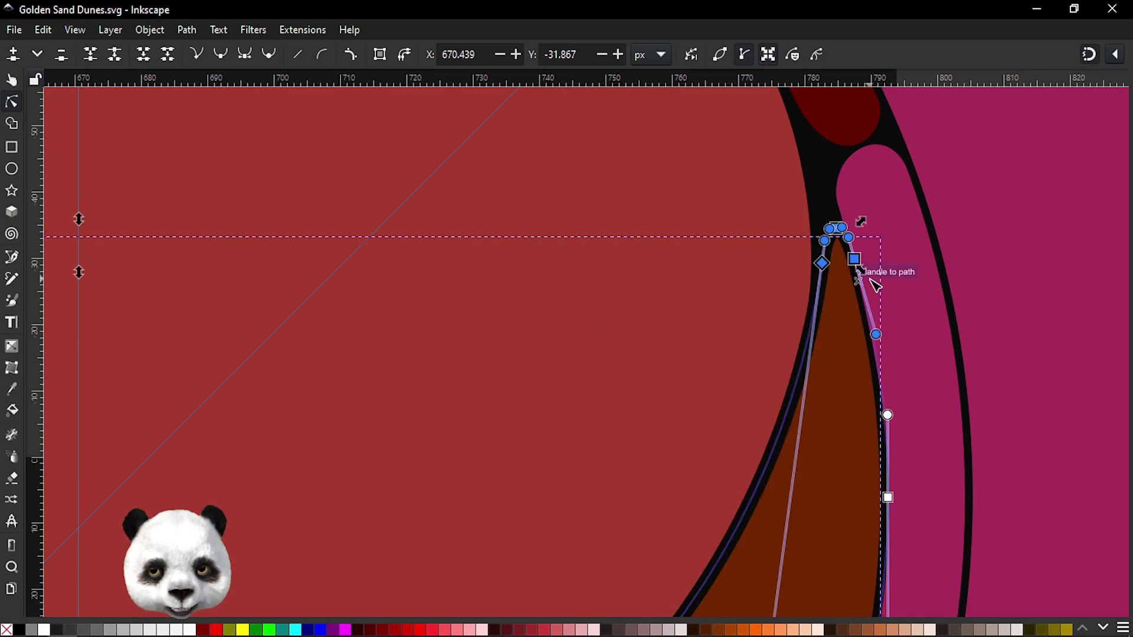
key(bracketright)
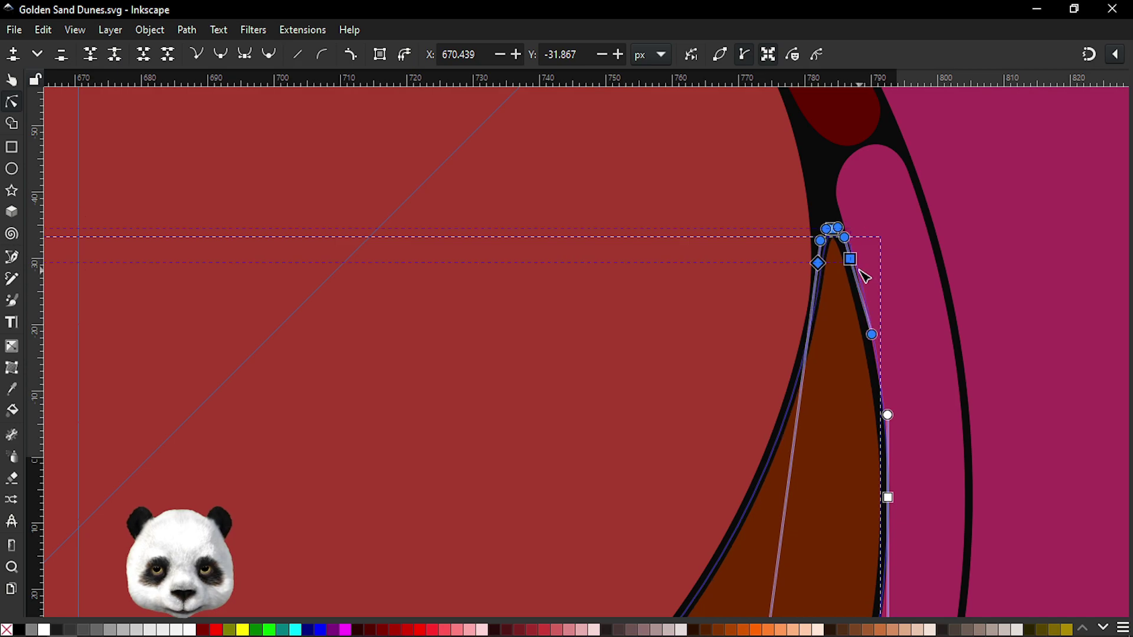
key(bracketright)
key(ctrl+z)
key(ctrl+z)
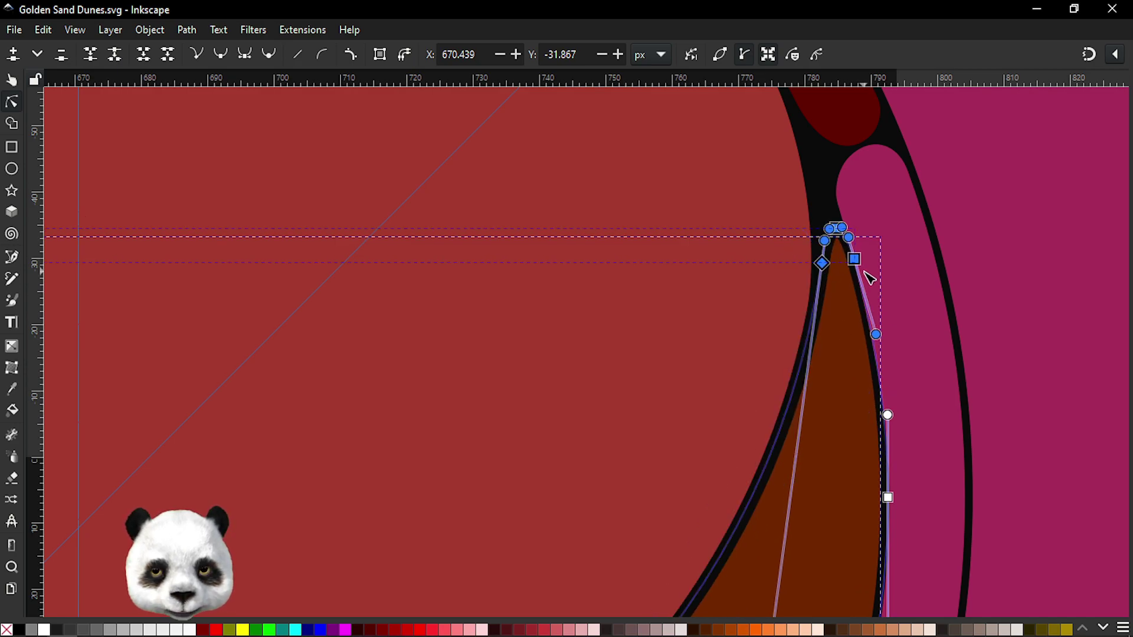
key(bracketright)
key(bracketright)
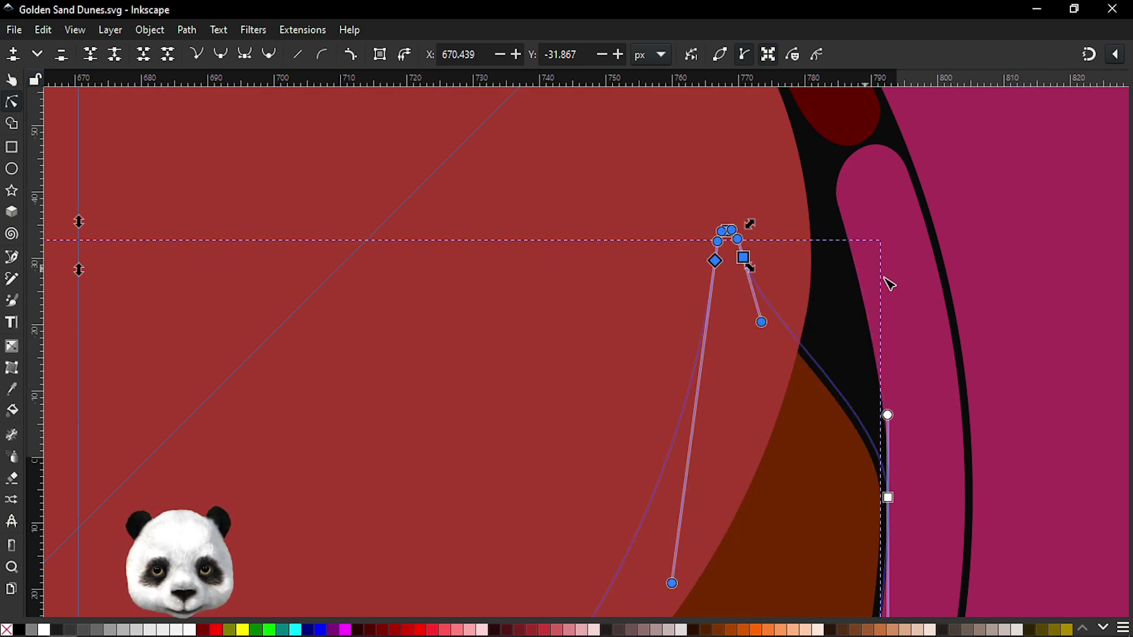
key(ctrl+z)
scroll(903, 275, up, 4)
scroll(736, 257, up, 3)
drag(736, 258, 879, 453)
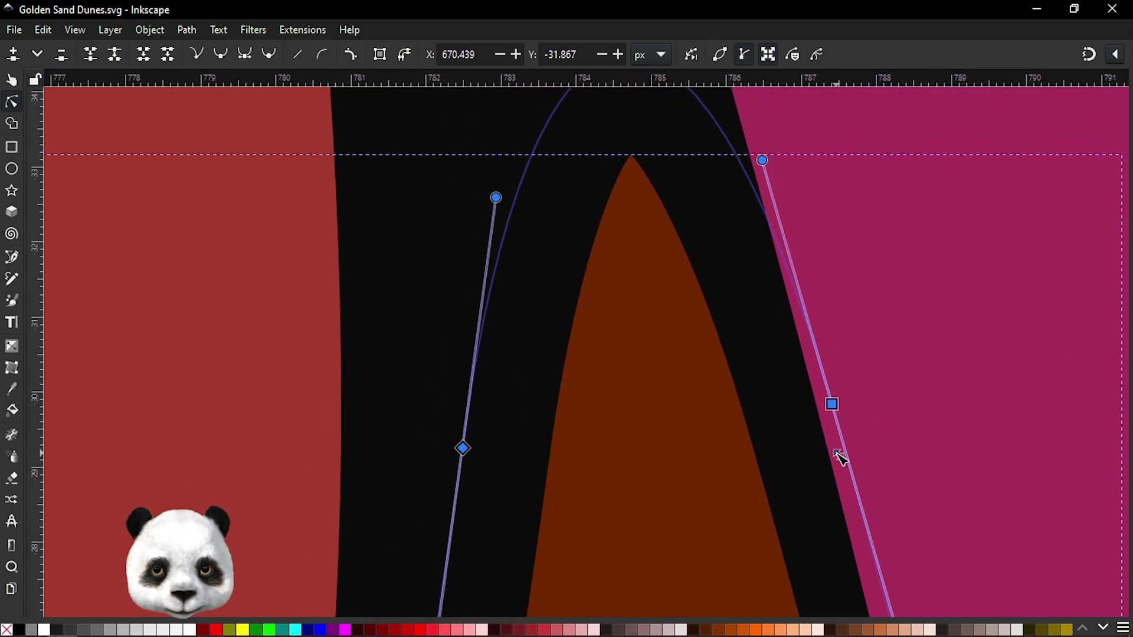
- Test shifting the tip nodes left, then restore them to their original place
key(ctrl+z)
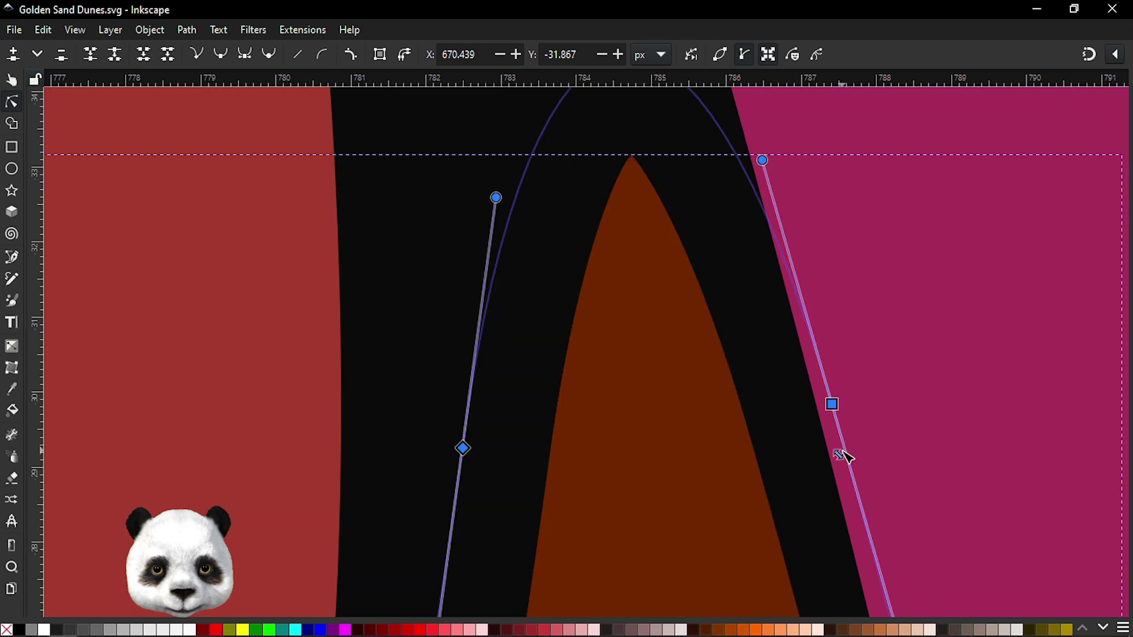
key(ctrl+shift+z)
key(ctrl+z)
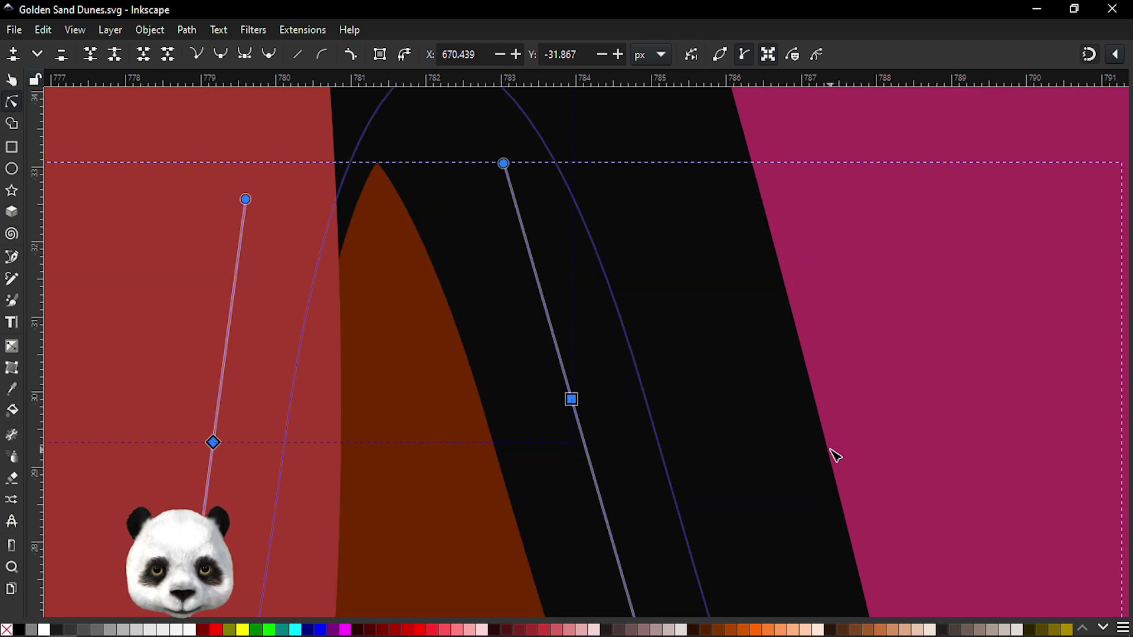
key(ctrl+shift+z)
scroll(826, 442, down, 4)
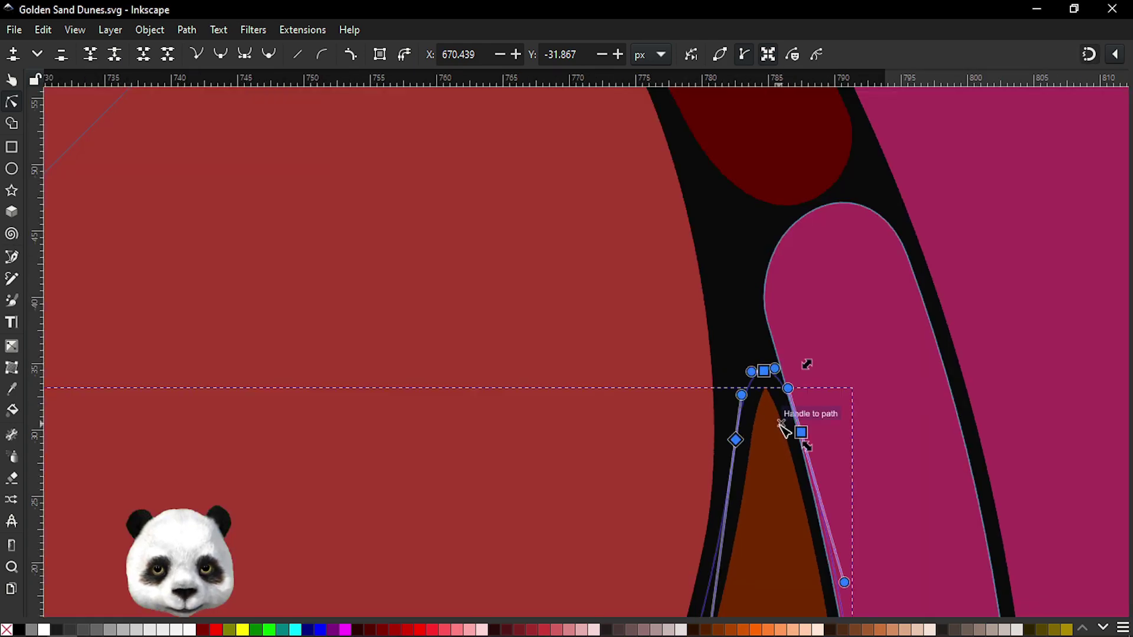
scroll(791, 431, down, 5)
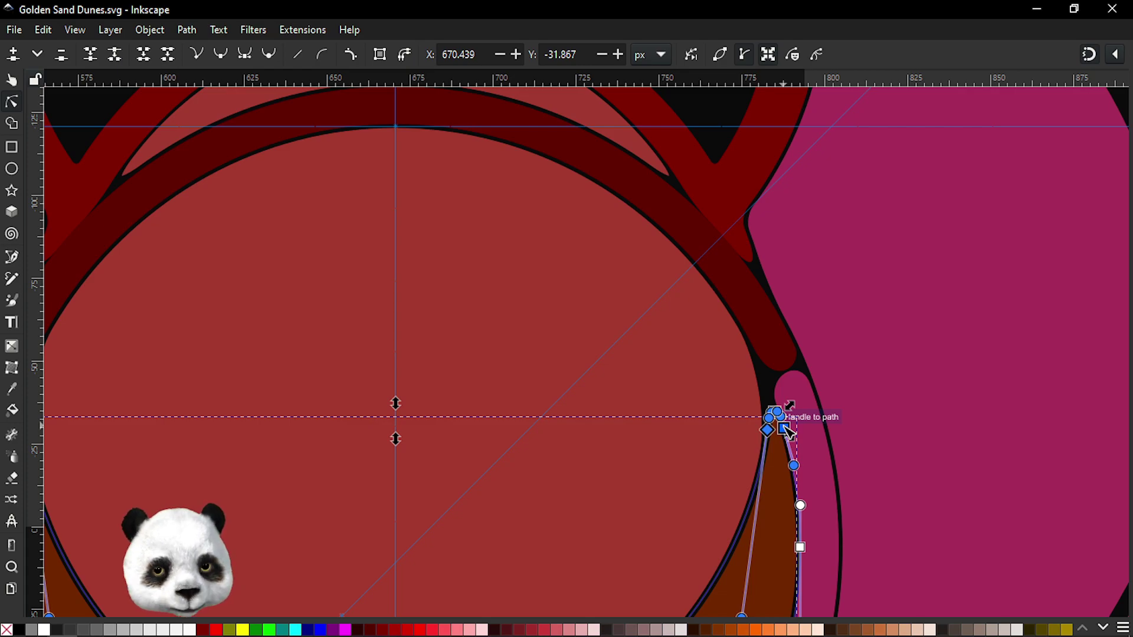
- Delete the surplus tip nodes and select all of the crescent's nodes
key(Delete)
scroll(785, 437, down, 1)
scroll(752, 413, down, 1)
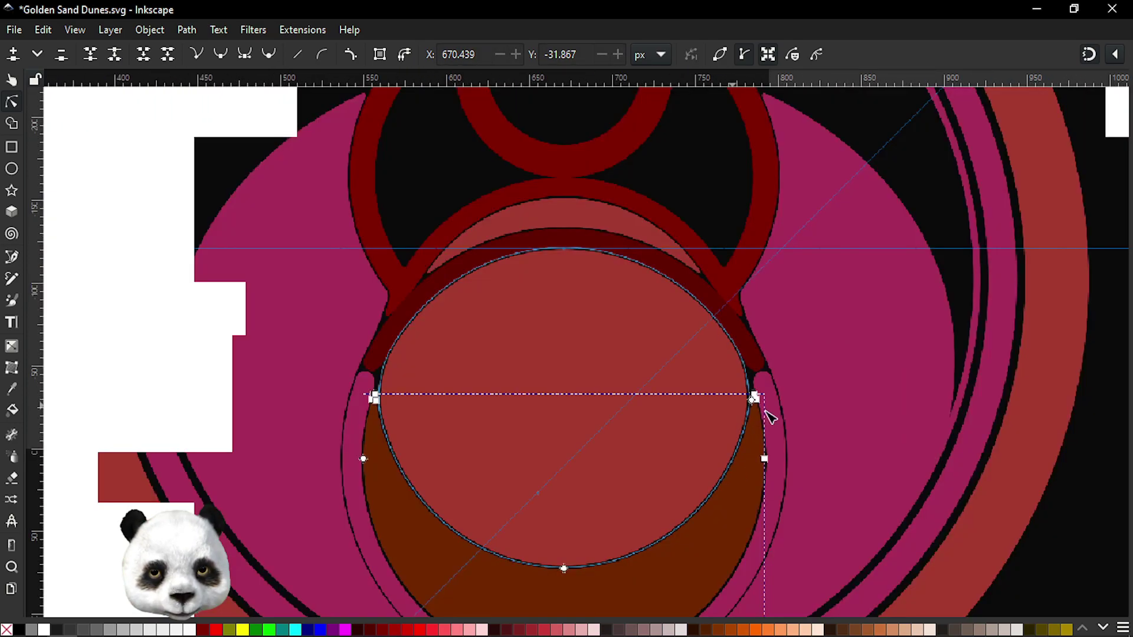
key(ctrl+a)
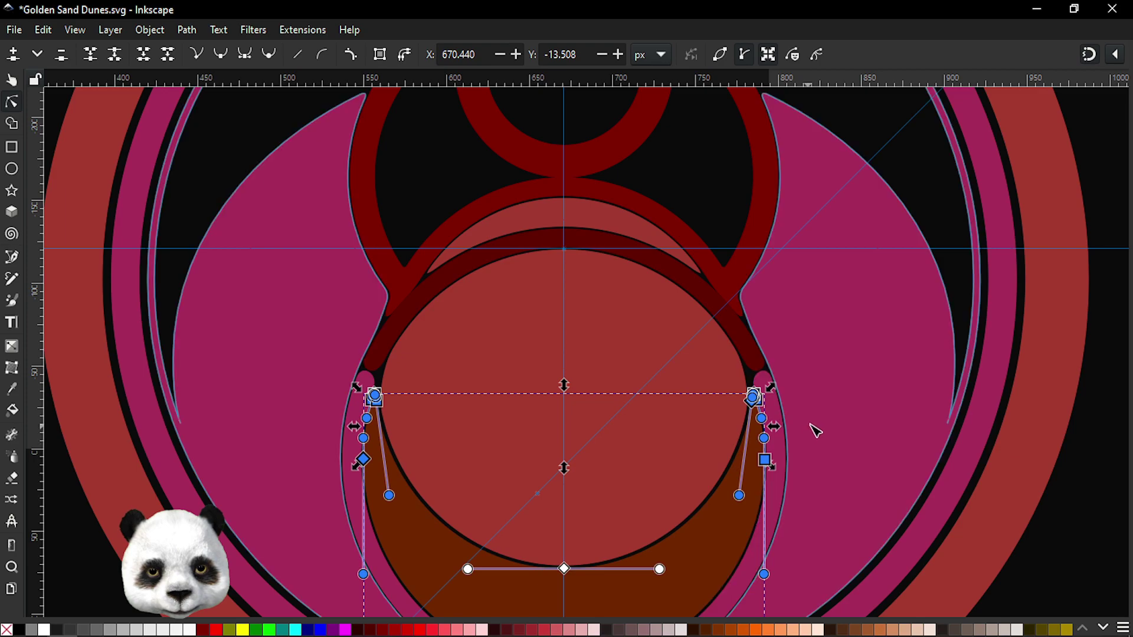
scroll(809, 434, up, 2)
drag(732, 466, 1109, 414)
scroll(1098, 411, down, 1)
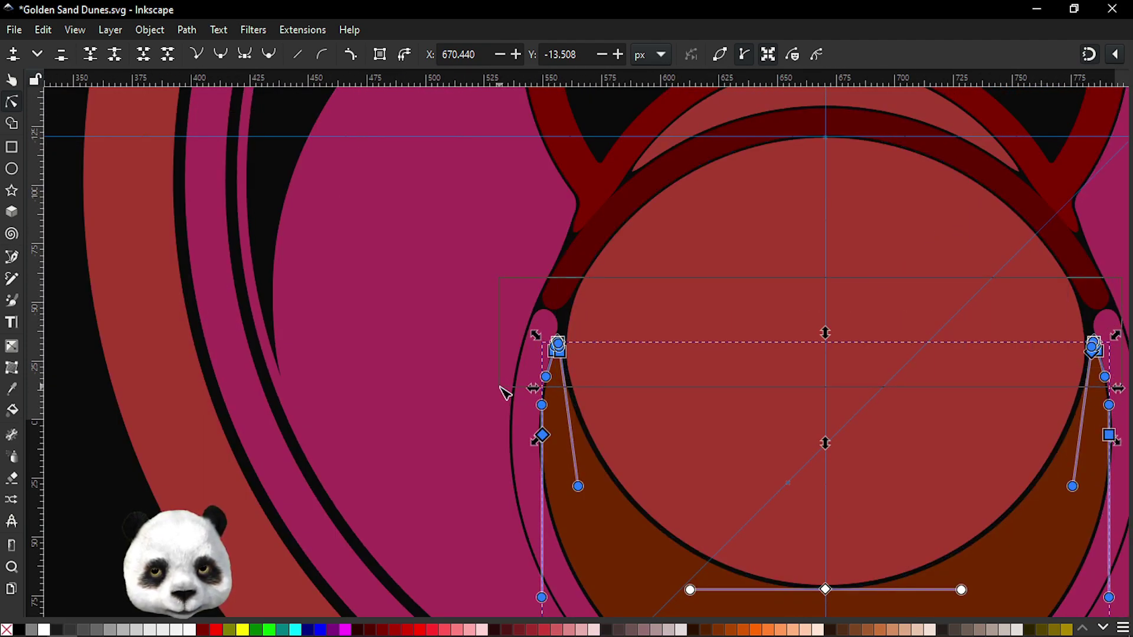
- Move the right tip's node cluster so it snaps against the ring at Y -31.132 px
drag(861, 383, 228, 361)
scroll(343, 317, up, 3)
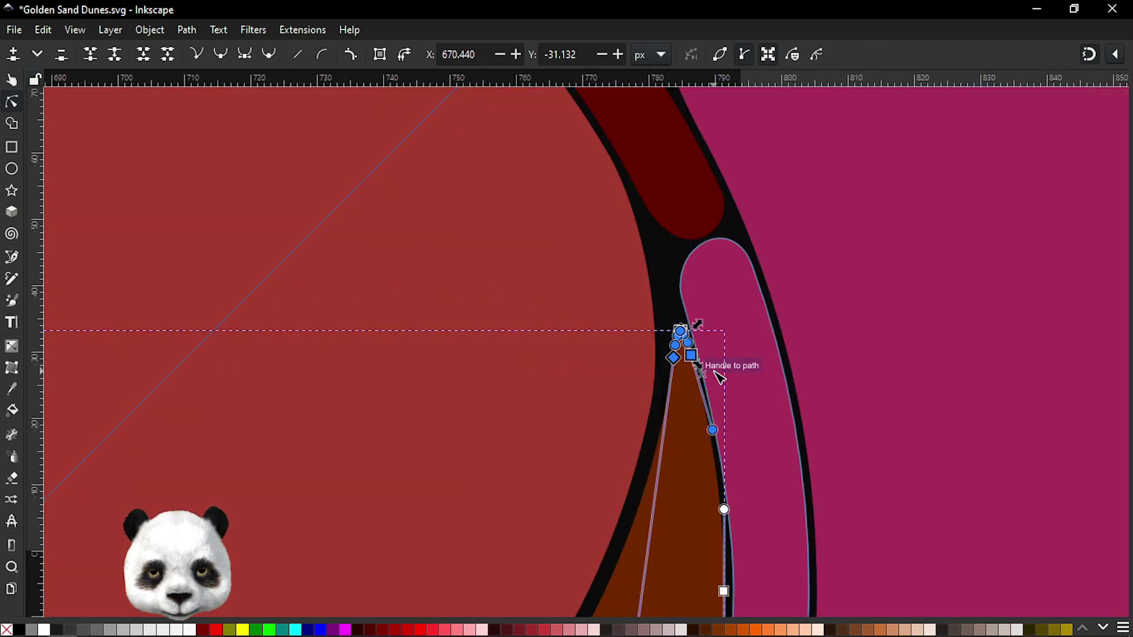
scroll(720, 378, up, 1)
scroll(708, 366, up, 1)
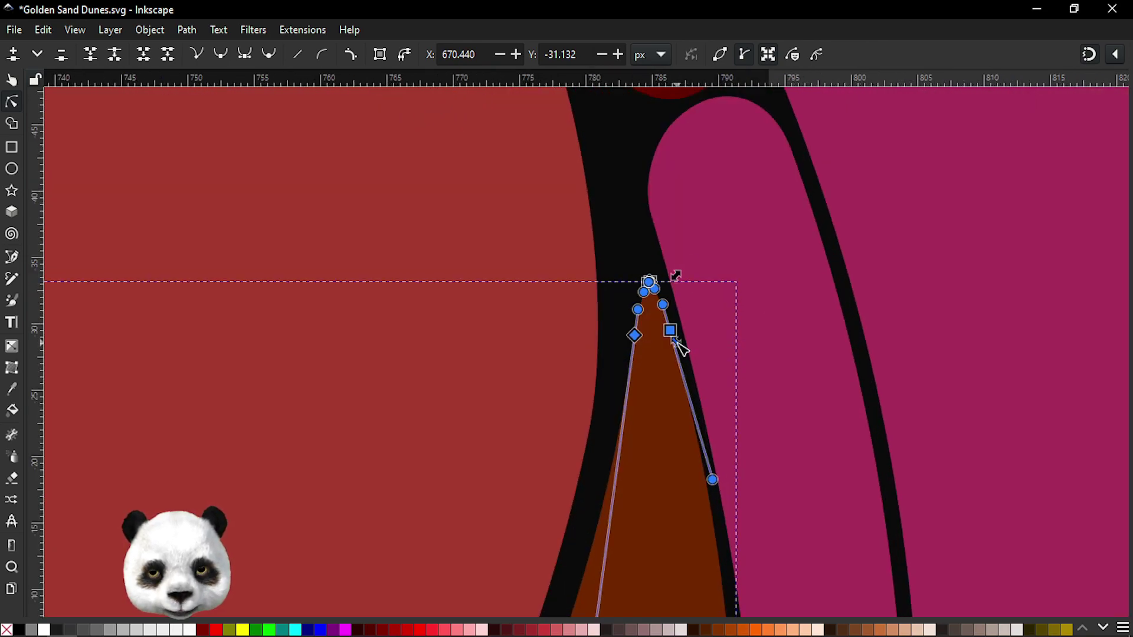
drag(677, 343, 679, 346)
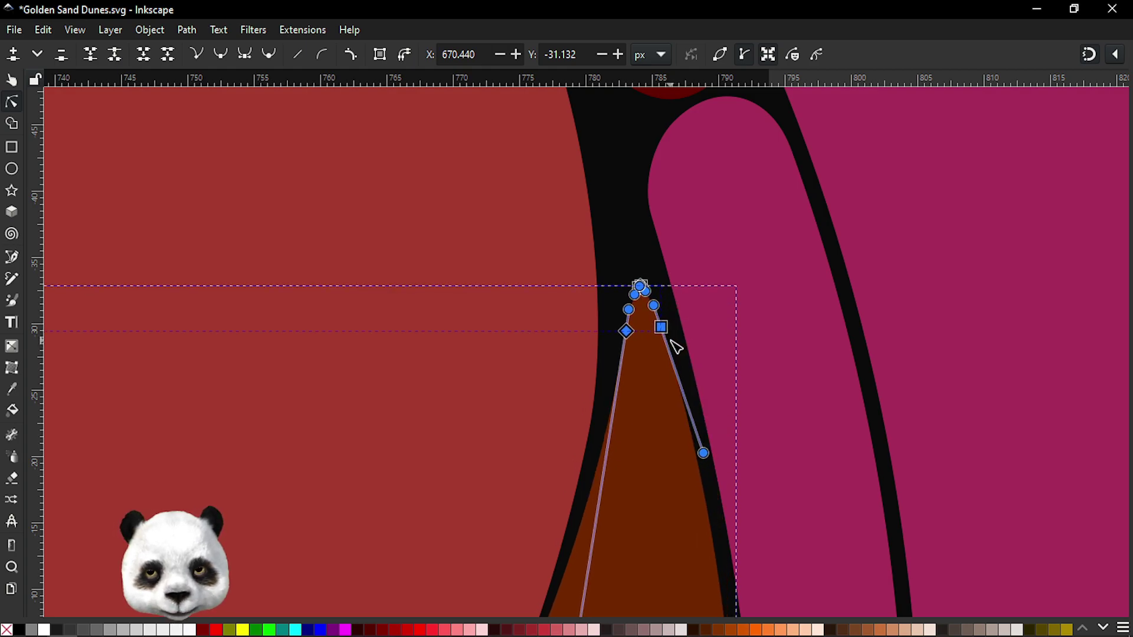
scroll(626, 419, down, 4)
scroll(642, 446, down, 9)
scroll(708, 295, left, 6)
scroll(799, 175, left, 1)
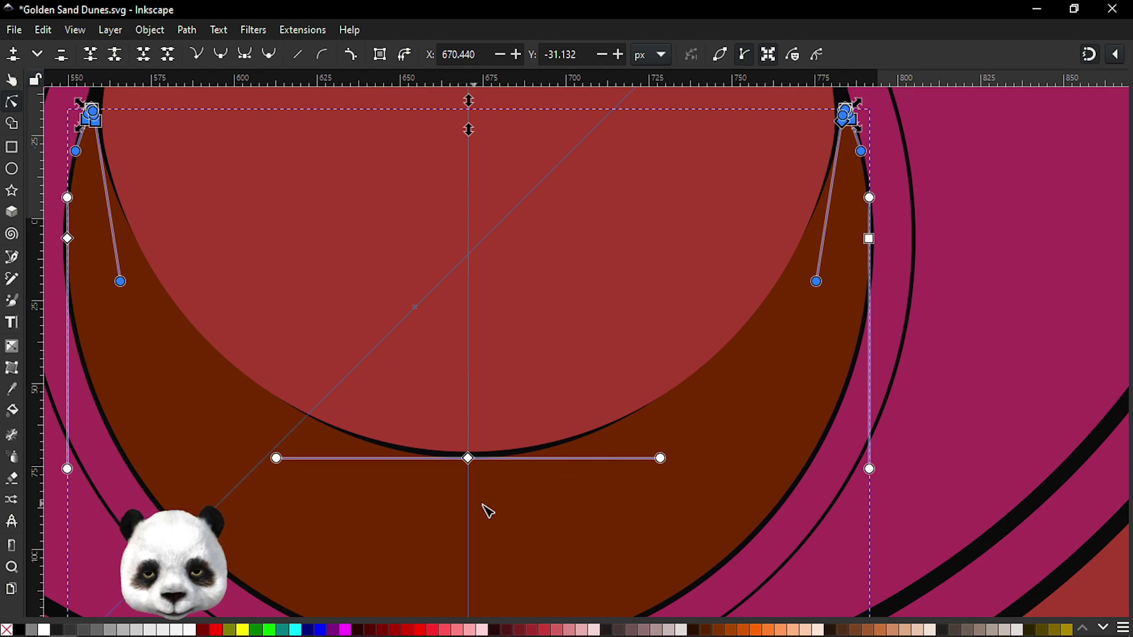
- Select the crescent's bottom node and adjust its right curve handle
drag(489, 512, 389, 439)
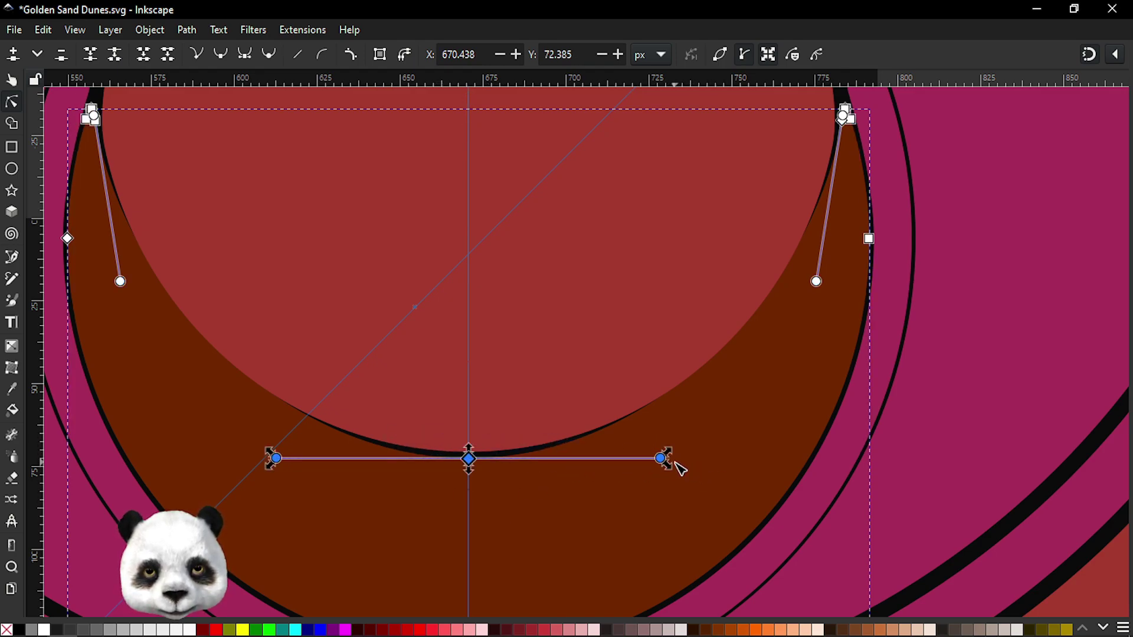
scroll(647, 496, up, 3)
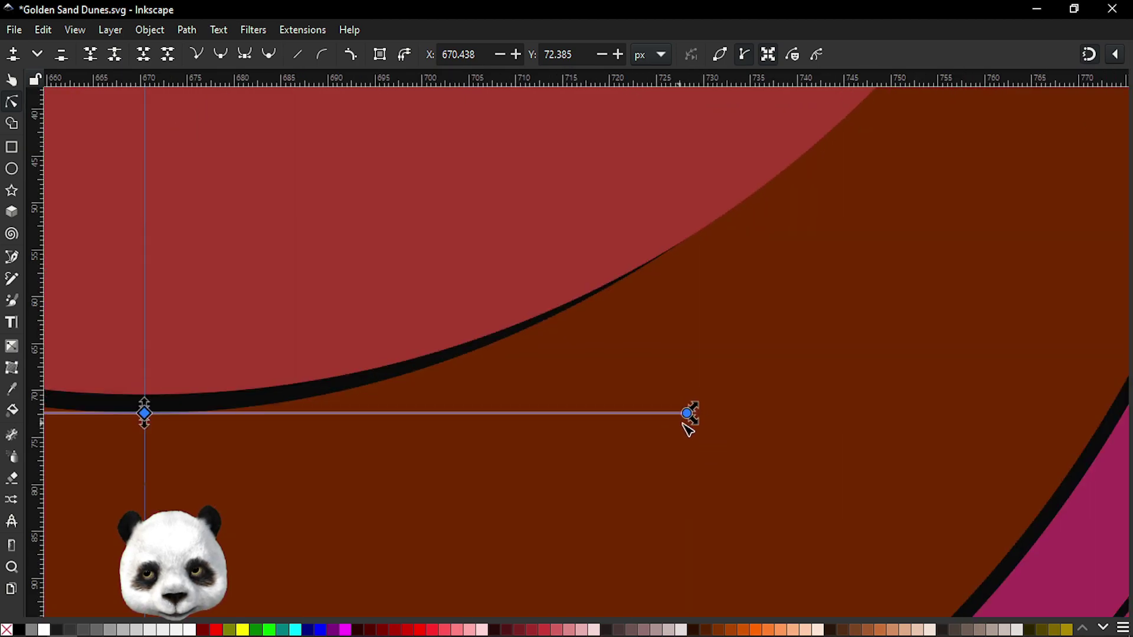
drag(689, 414, 773, 414)
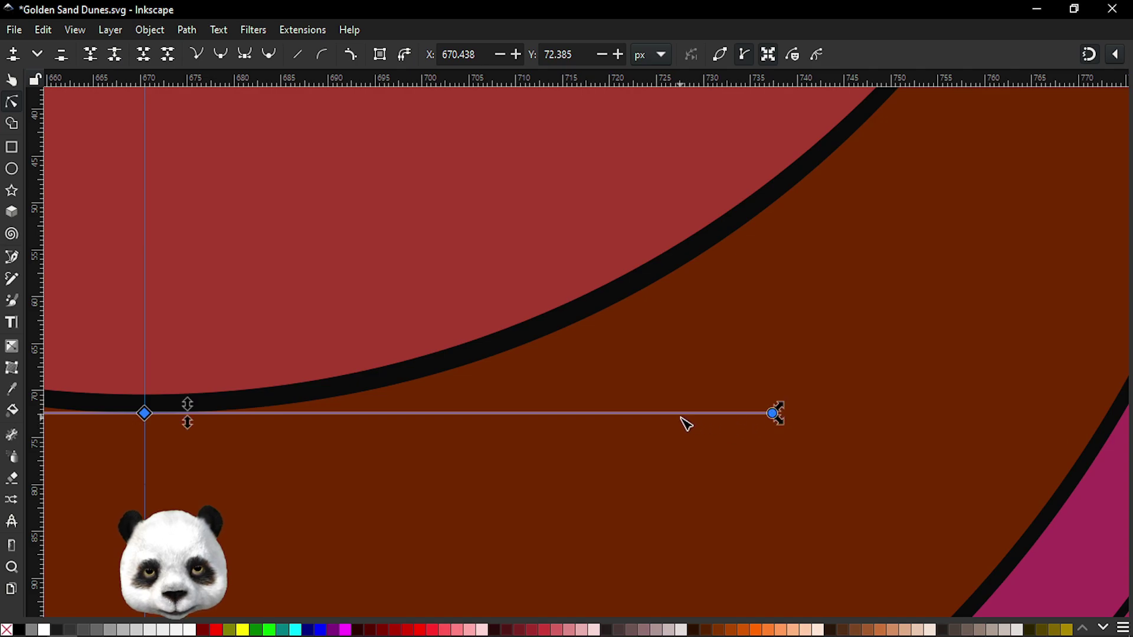
scroll(686, 424, down, 3)
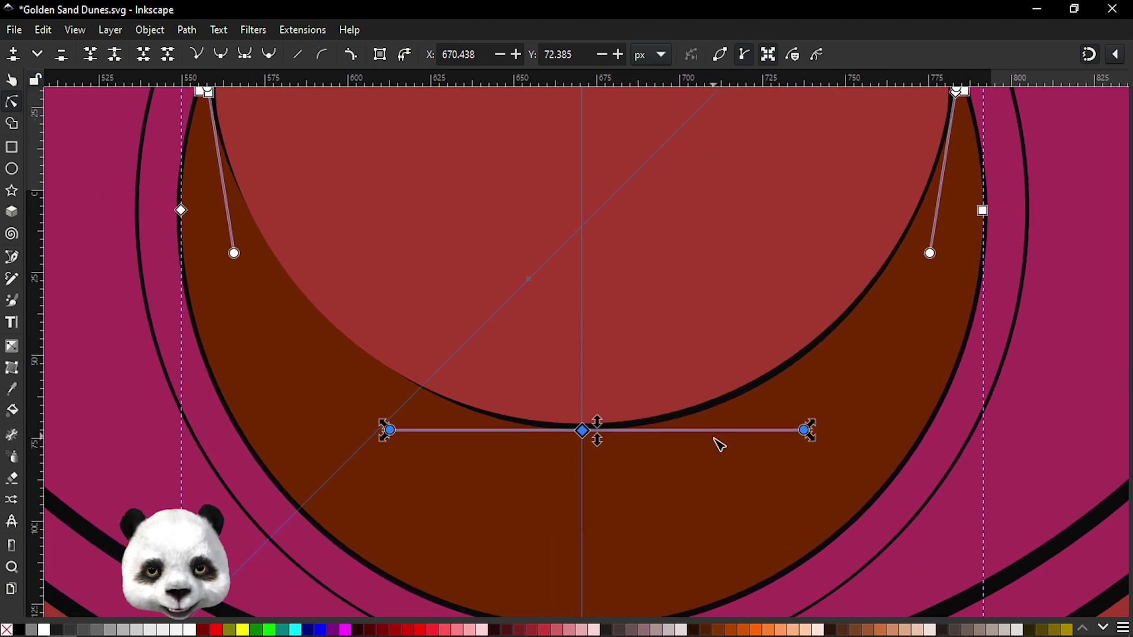
key(ctrl+z)
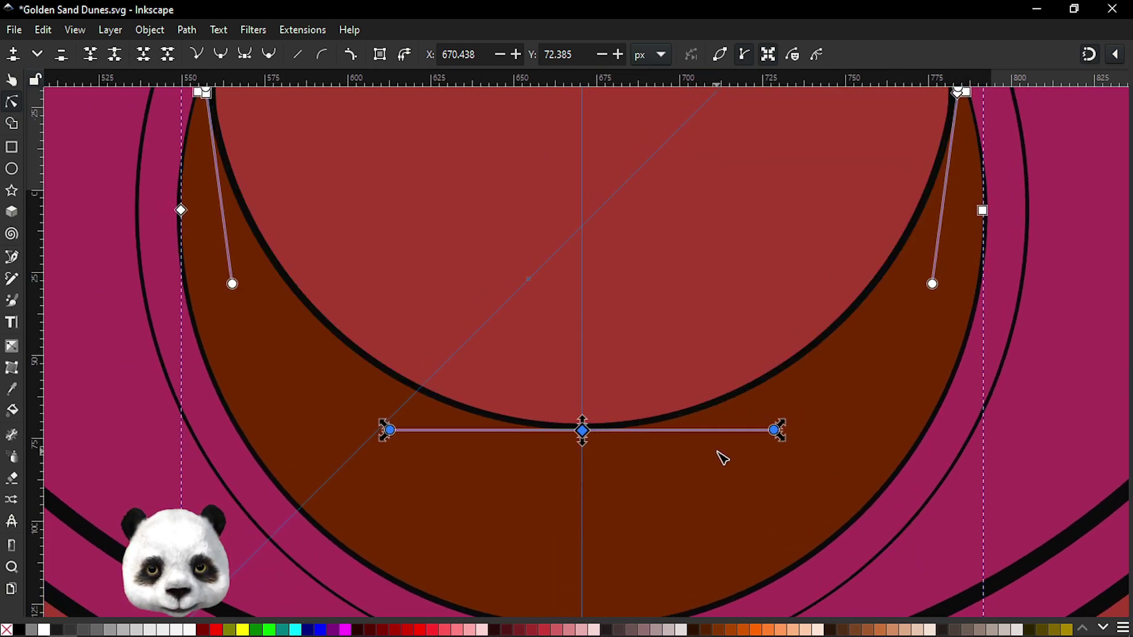
scroll(499, 518, up, 5)
scroll(498, 518, up, 2)
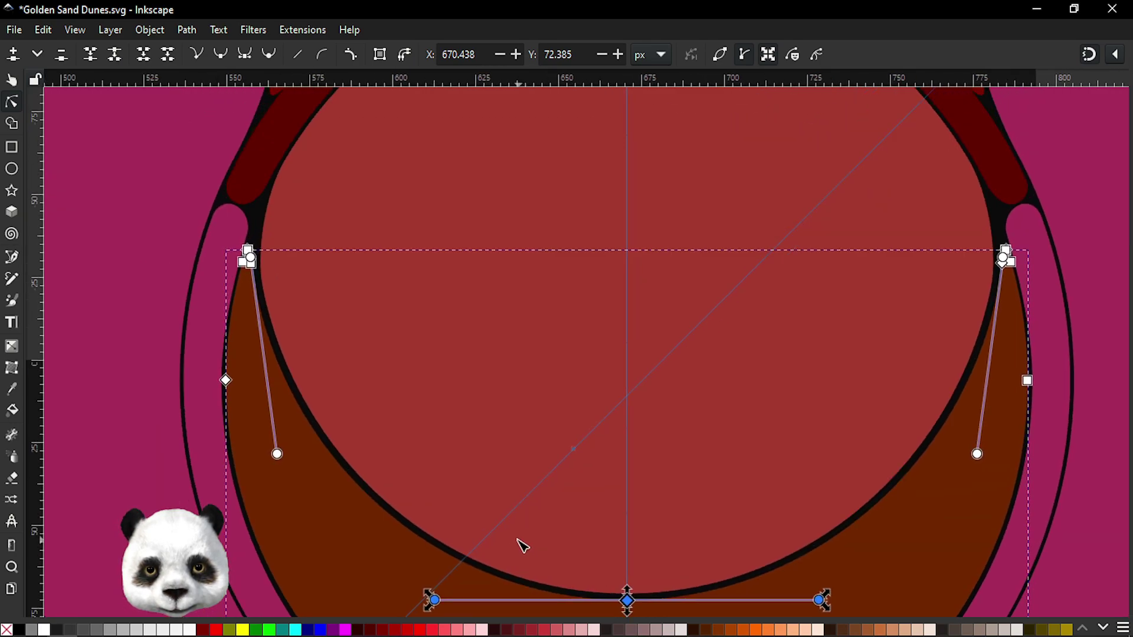
- Box-select the crescent's top and key nodes and test nudging them up and down
drag(533, 461, 509, 415)
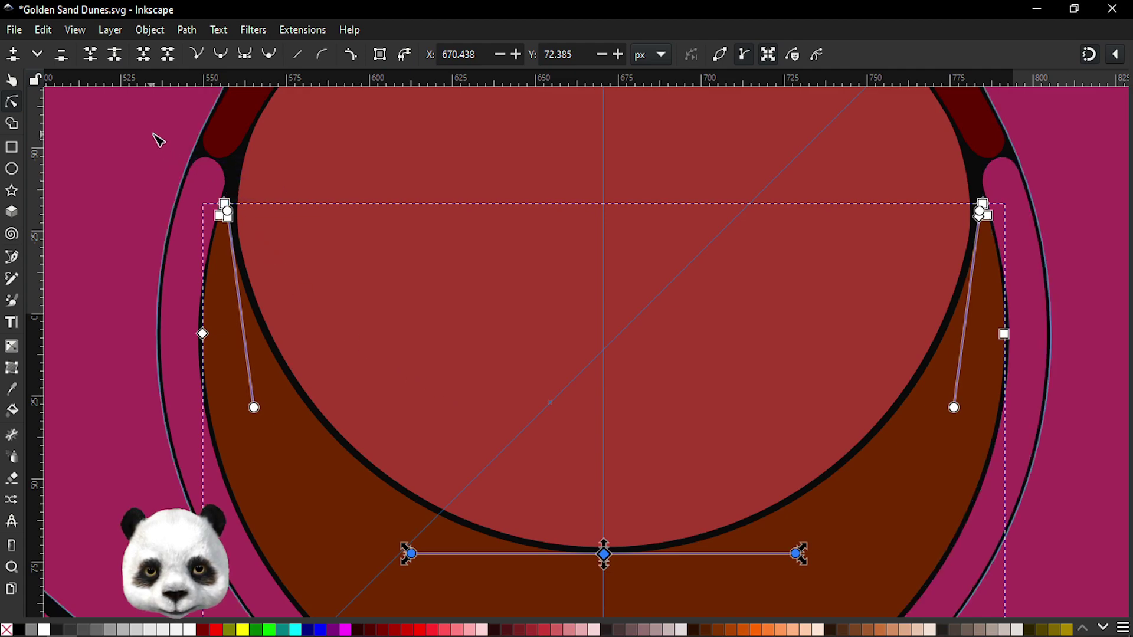
drag(157, 136, 416, 304)
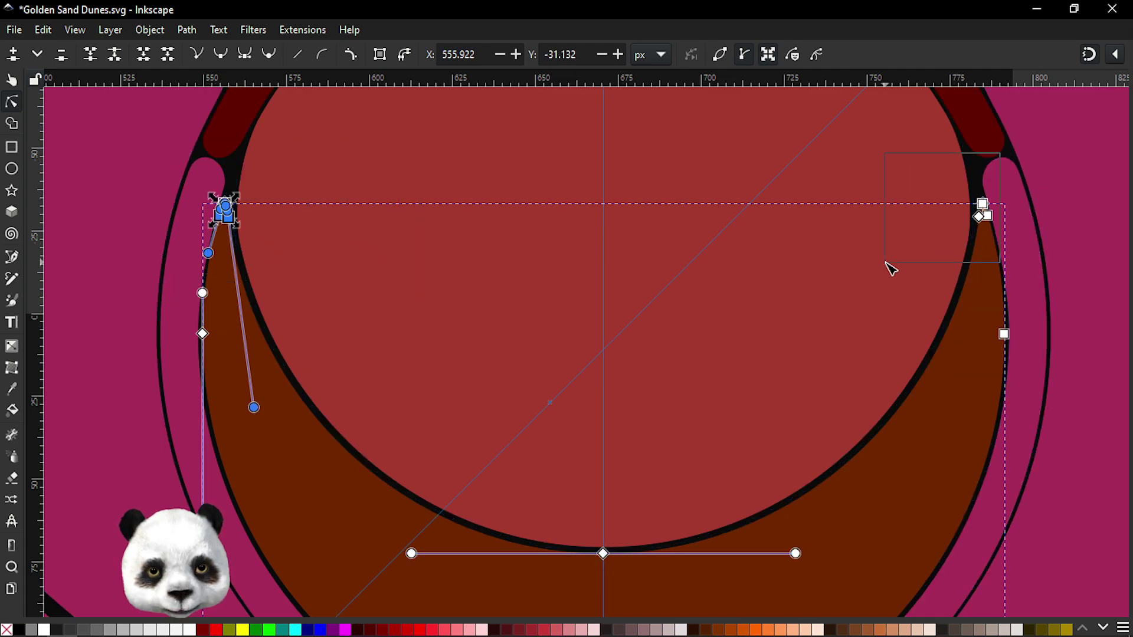
drag(1006, 159, 879, 278)
drag(582, 595, 684, 498)
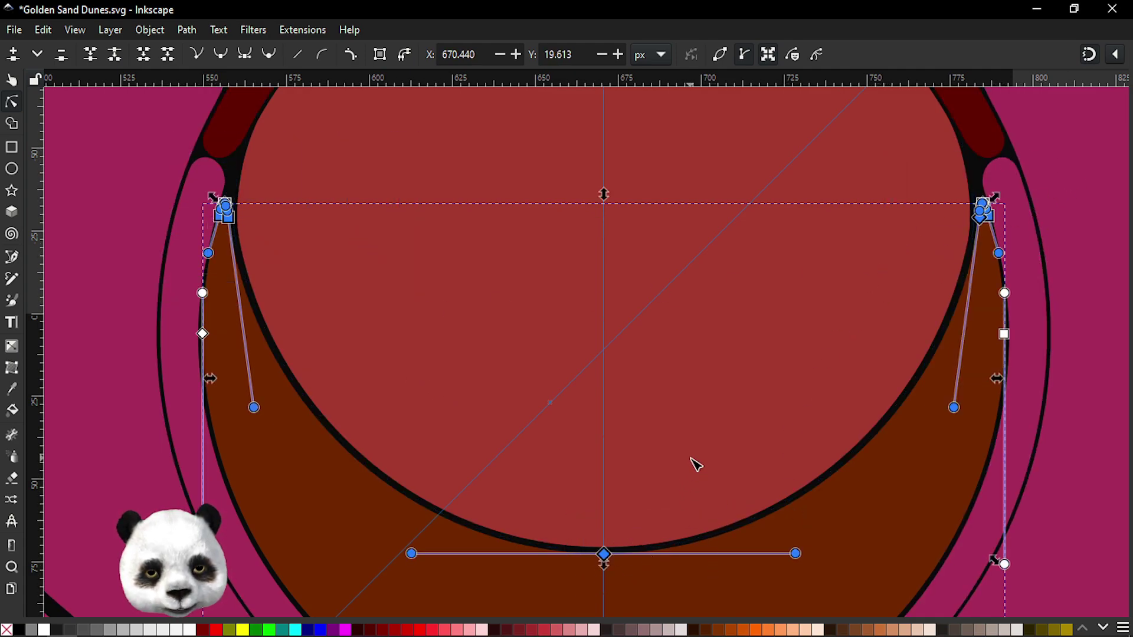
key(Up)
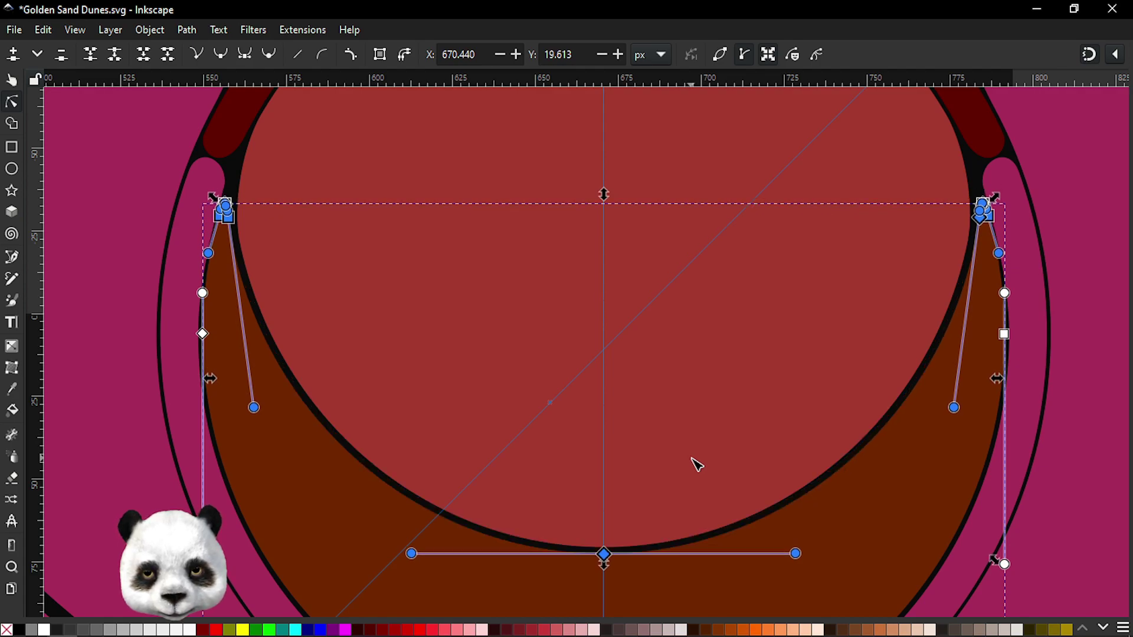
key(Down)
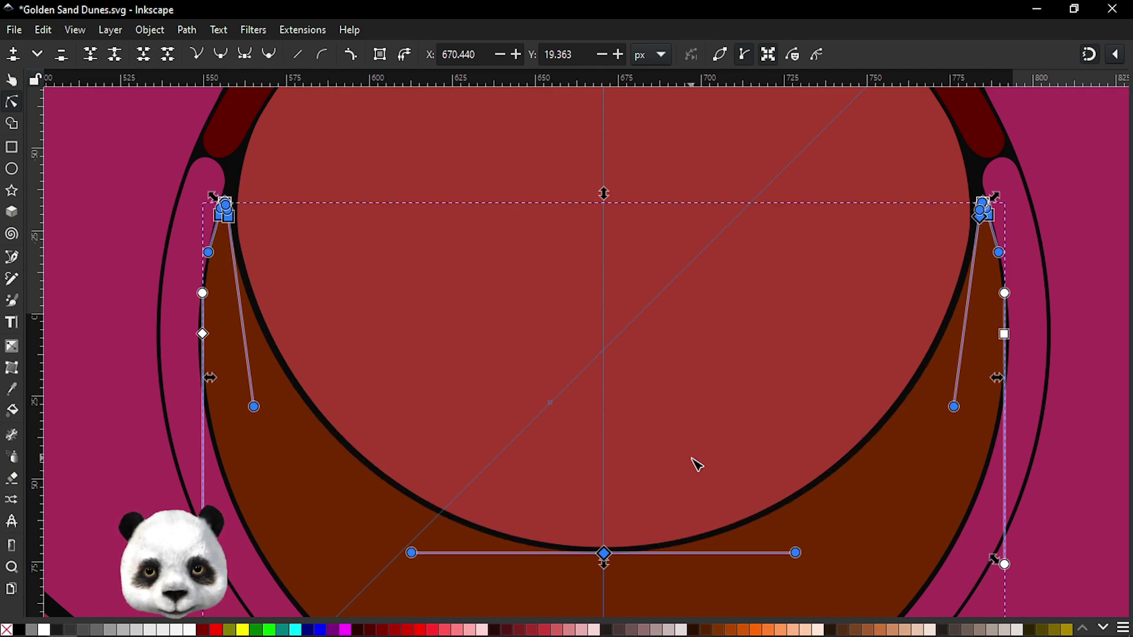
key(Escape)
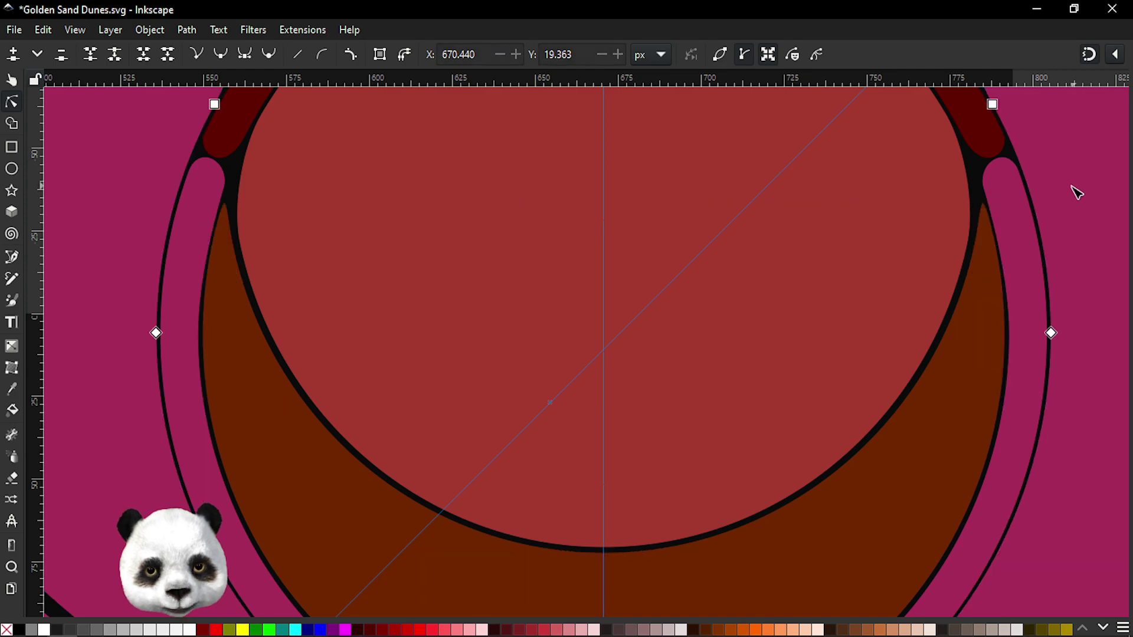
- Nudge the right tip nodes left and the left tip nodes right, then save
drag(1019, 184, 954, 255)
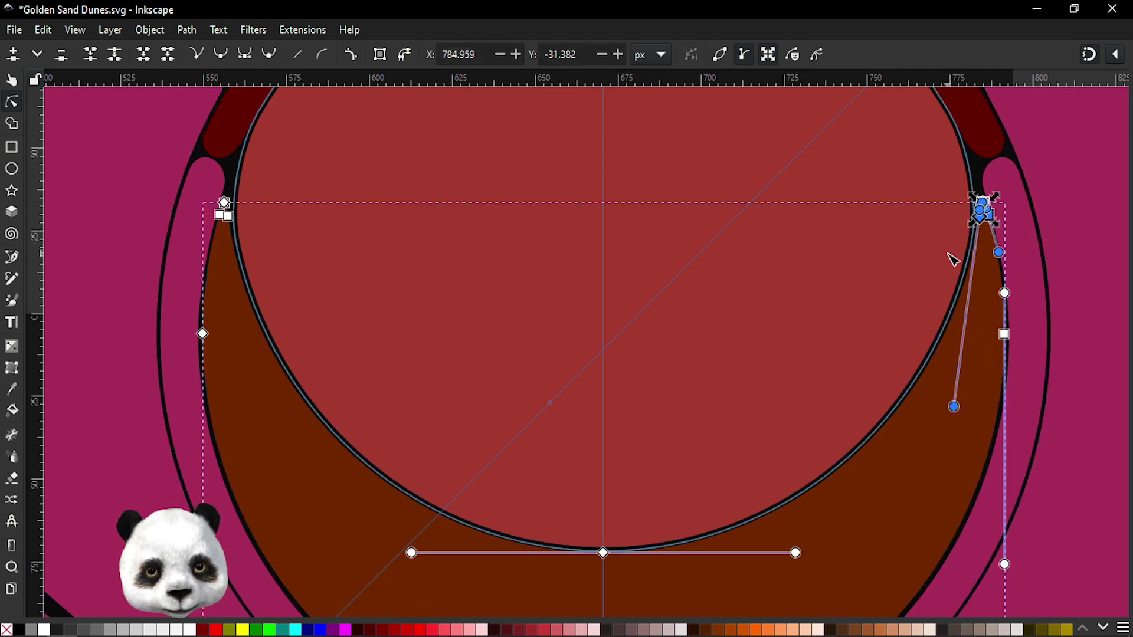
key(Left)
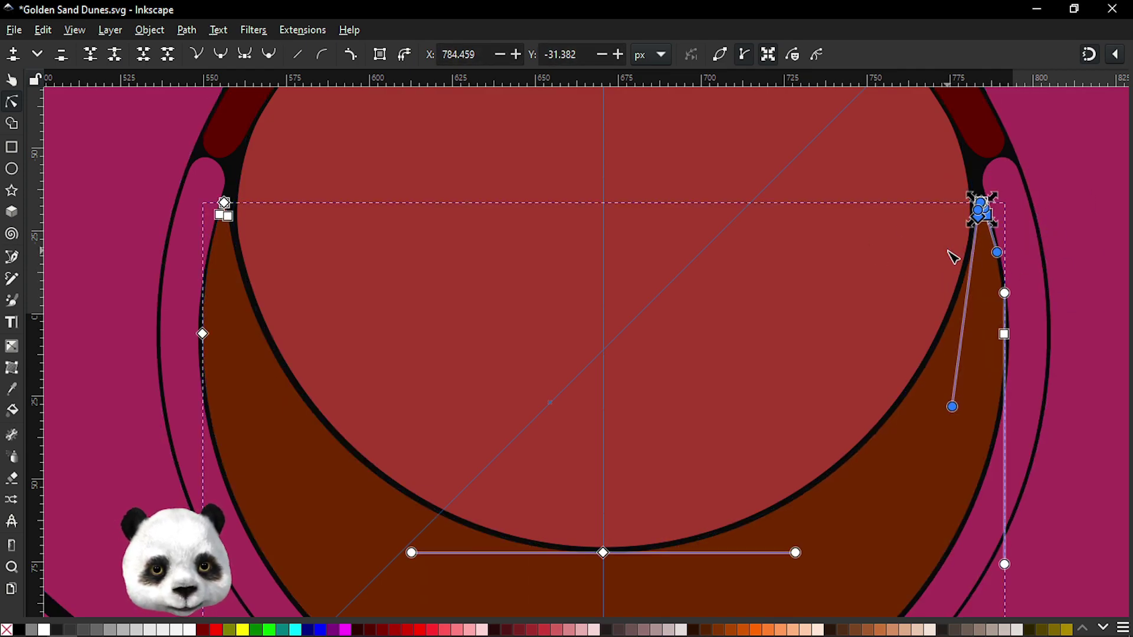
drag(291, 177, 178, 260)
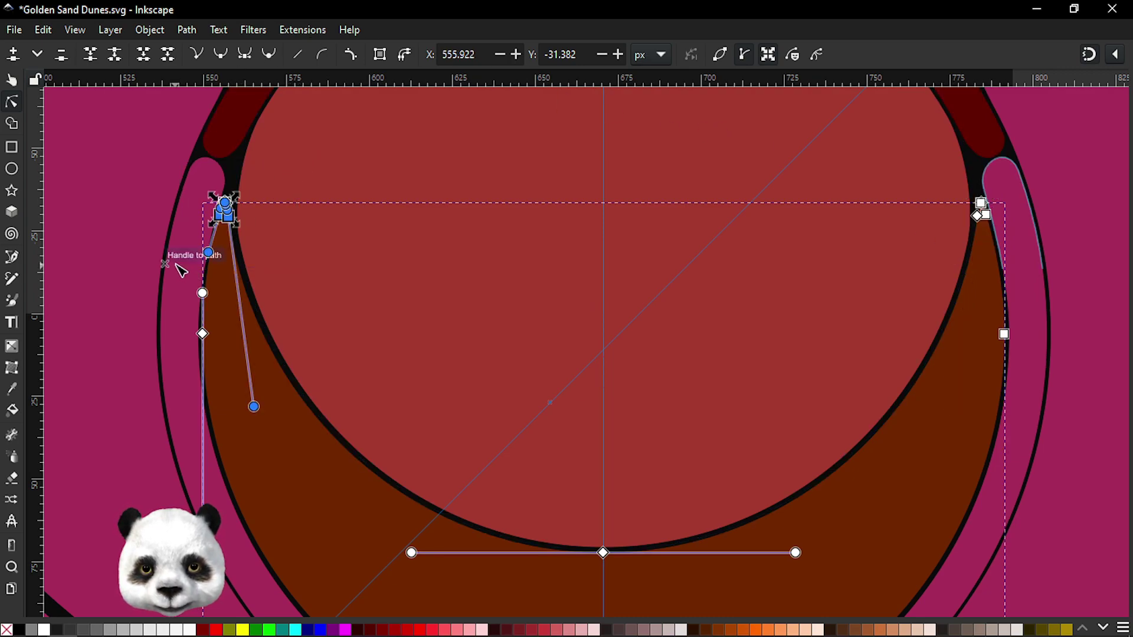
key(Right)
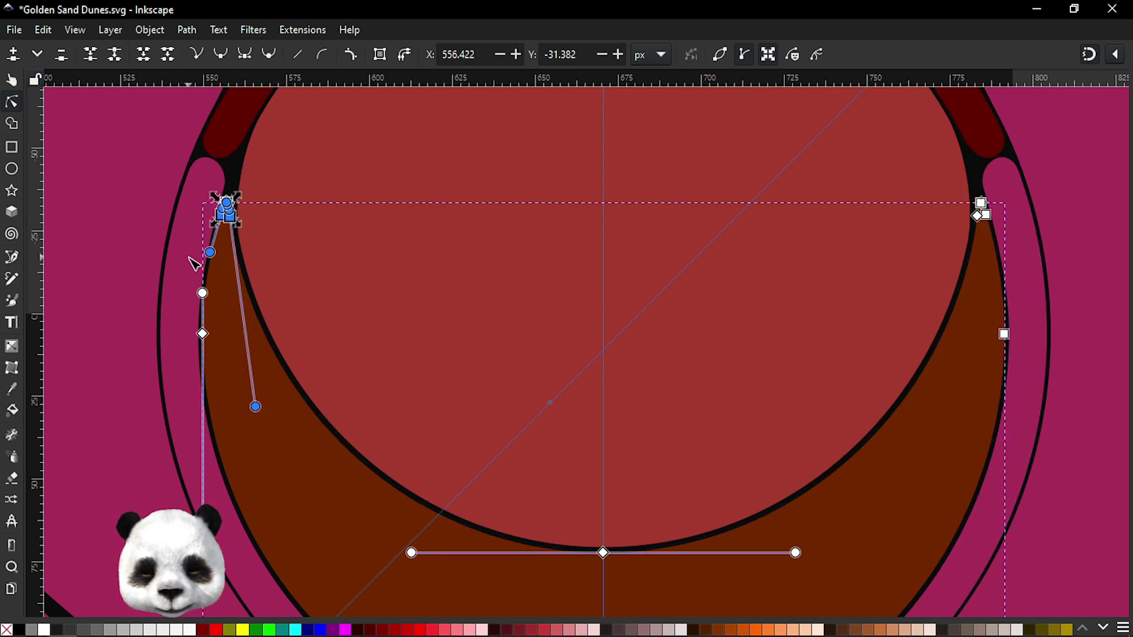
ctrl+scroll(207, 248, down, 4)
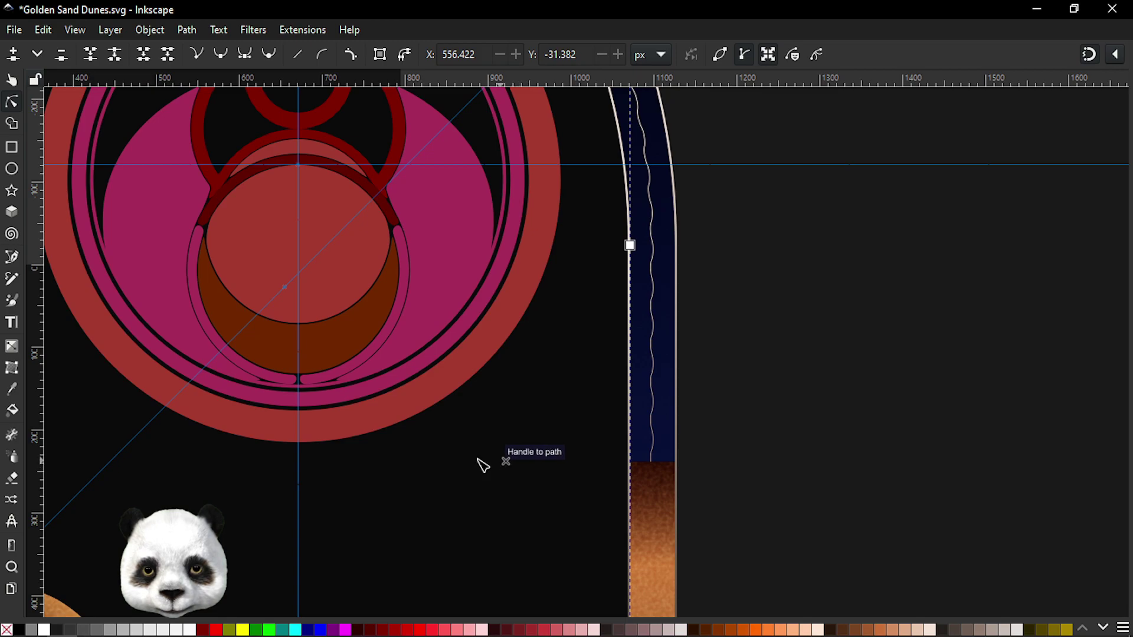
key(ctrl+s)
- Select the crescent path and its left tip nodes to inspect them up close
drag(448, 443, 576, 458)
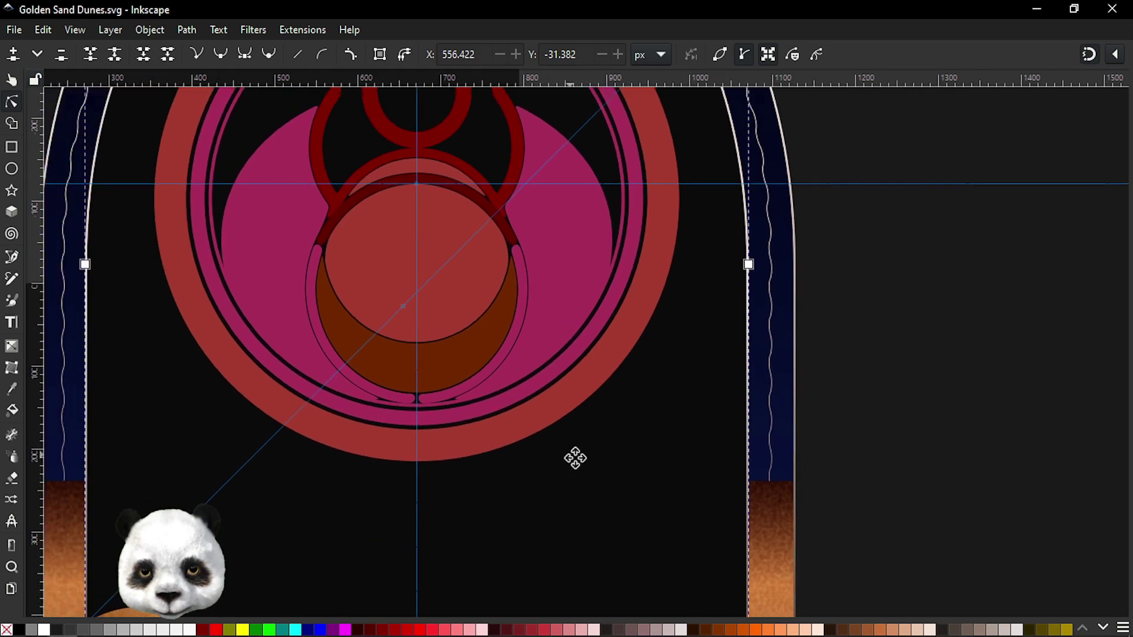
ctrl+scroll(271, 313, up, 2)
ctrl+scroll(313, 223, up, 2)
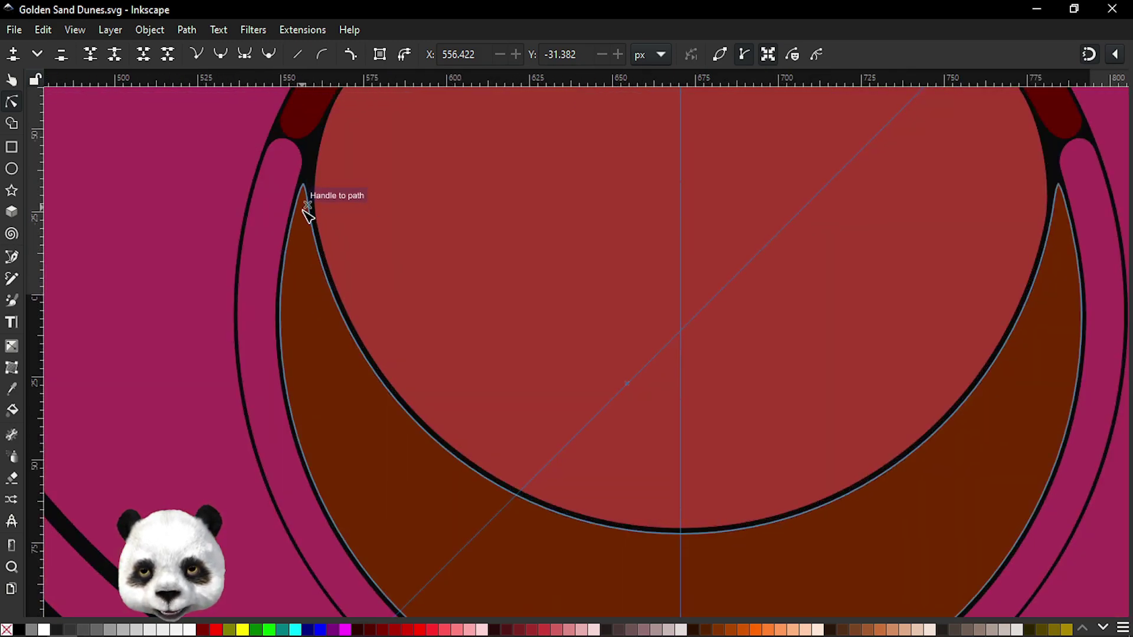
click(307, 213)
ctrl+scroll(310, 223, up, 2)
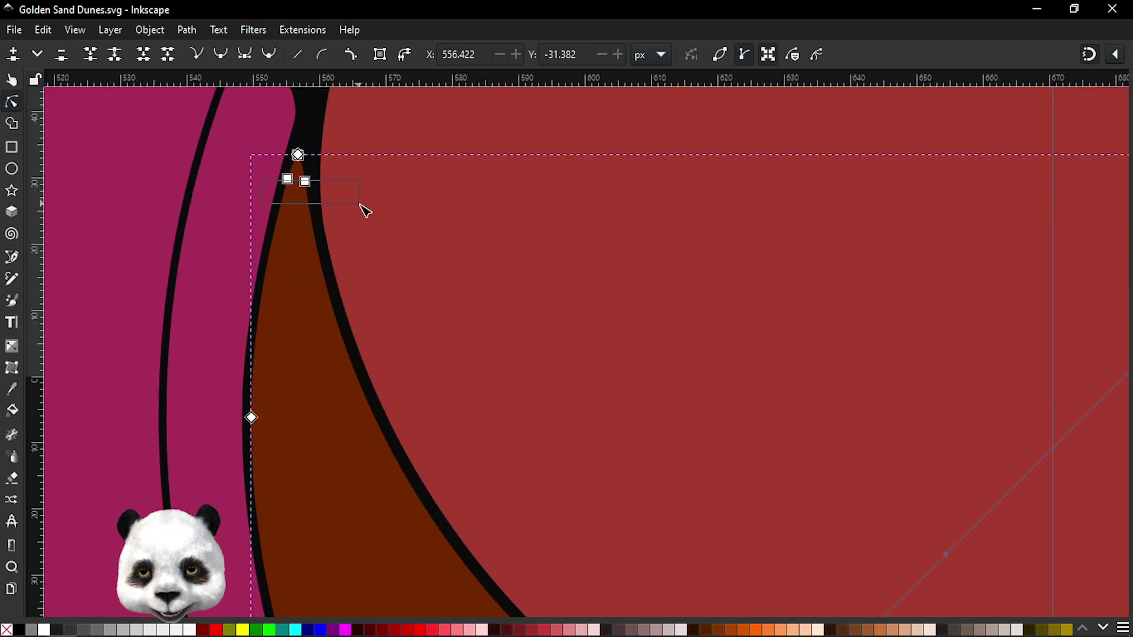
drag(364, 211, 361, 208)
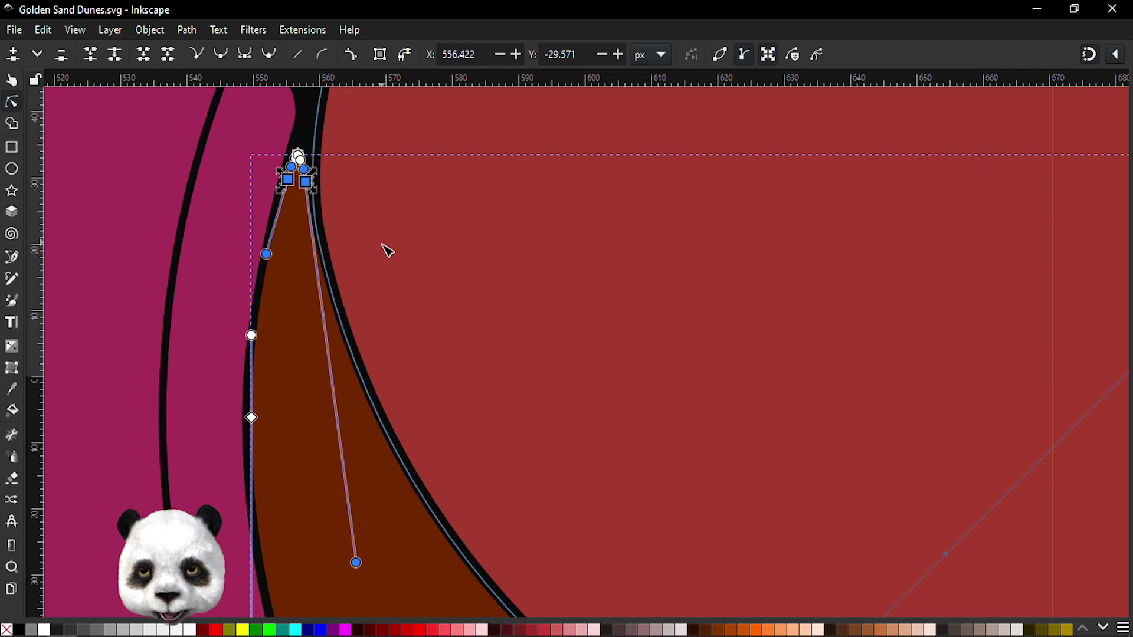
ctrl+scroll(378, 301, down, 3)
ctrl+scroll(378, 301, down, 2)
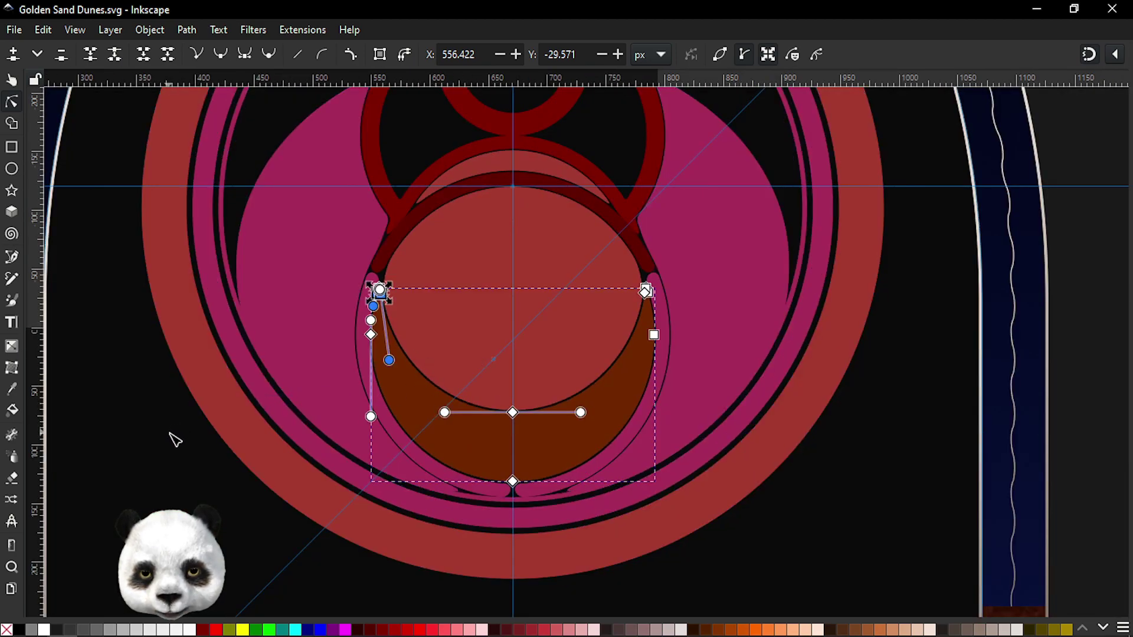
ctrl+scroll(204, 462, down, 2)
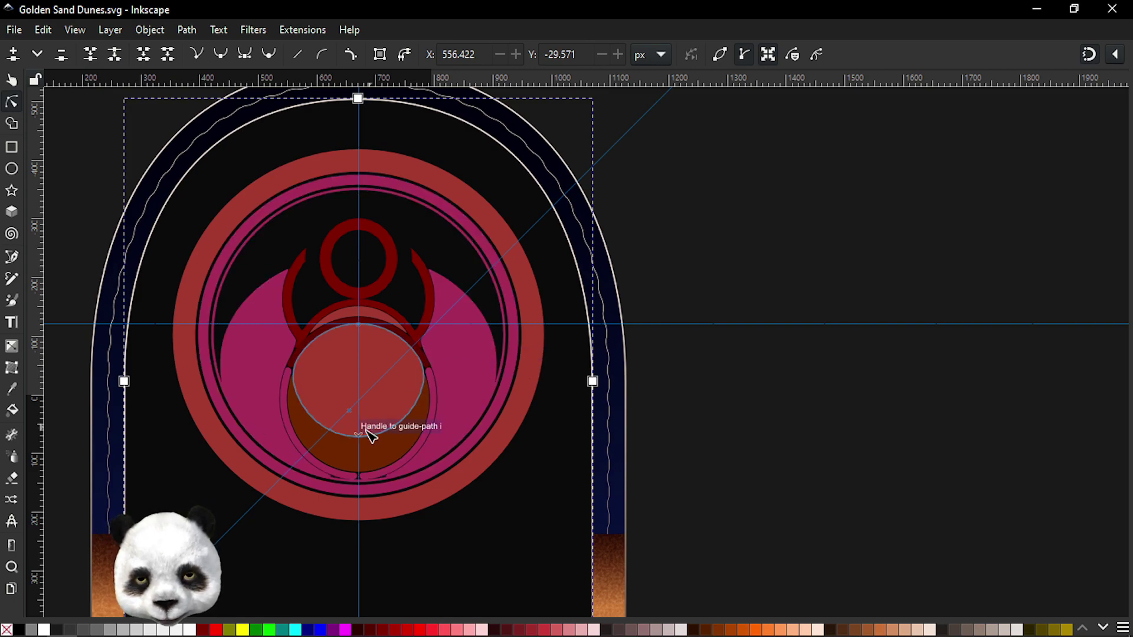
ctrl+scroll(367, 430, up, 3)
ctrl+scroll(379, 423, down, 2)
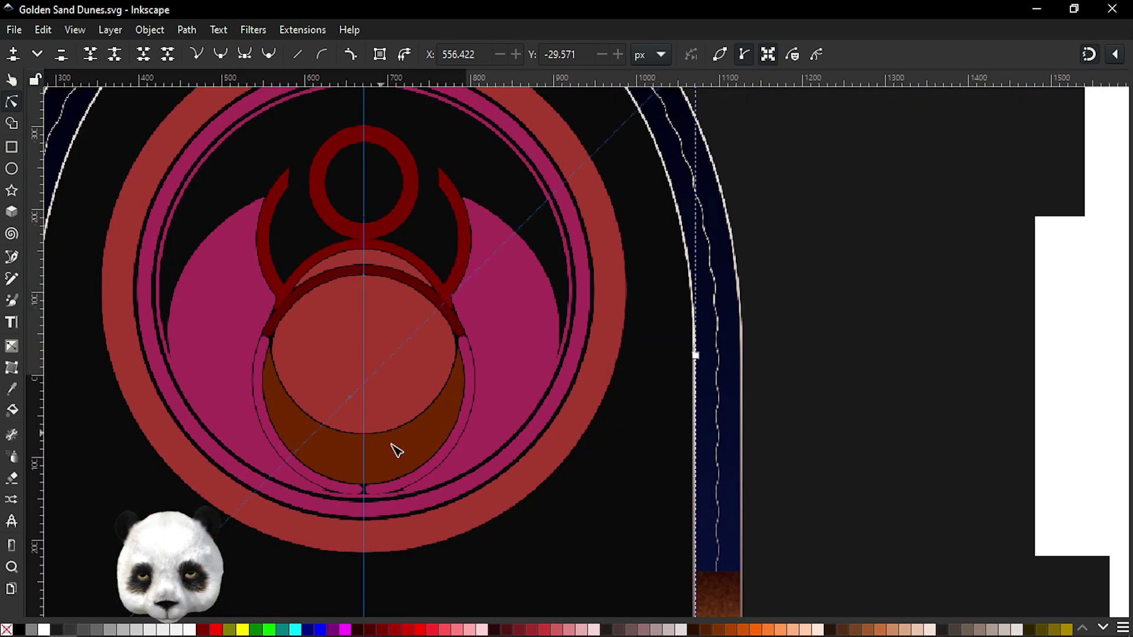
ctrl+scroll(392, 451, down, 1)
ctrl+scroll(302, 515, up, 1)
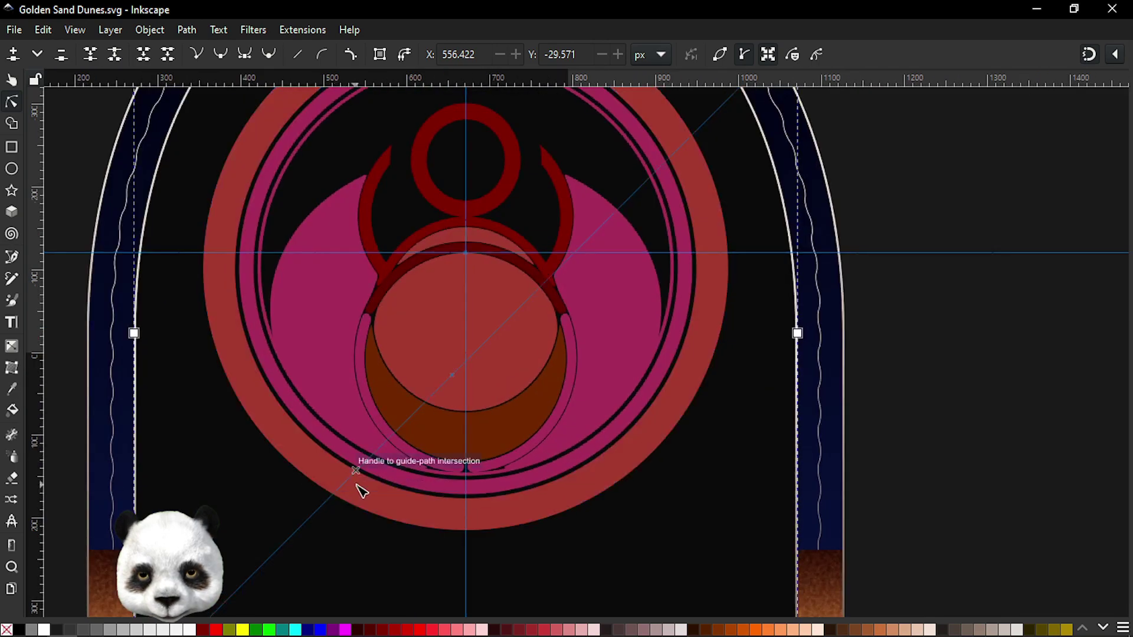
ctrl+scroll(552, 351, up, 2)
ctrl+scroll(259, 419, up, 1)
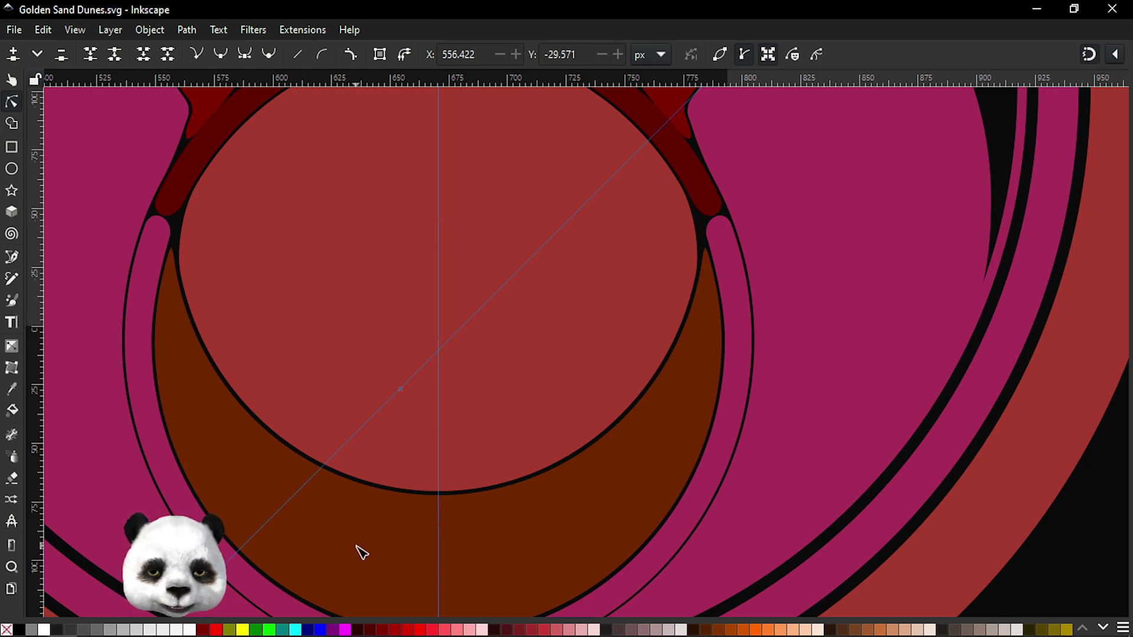
- Draw a magenta rectangle covering the crescent's right half and extending past its top
key(r)
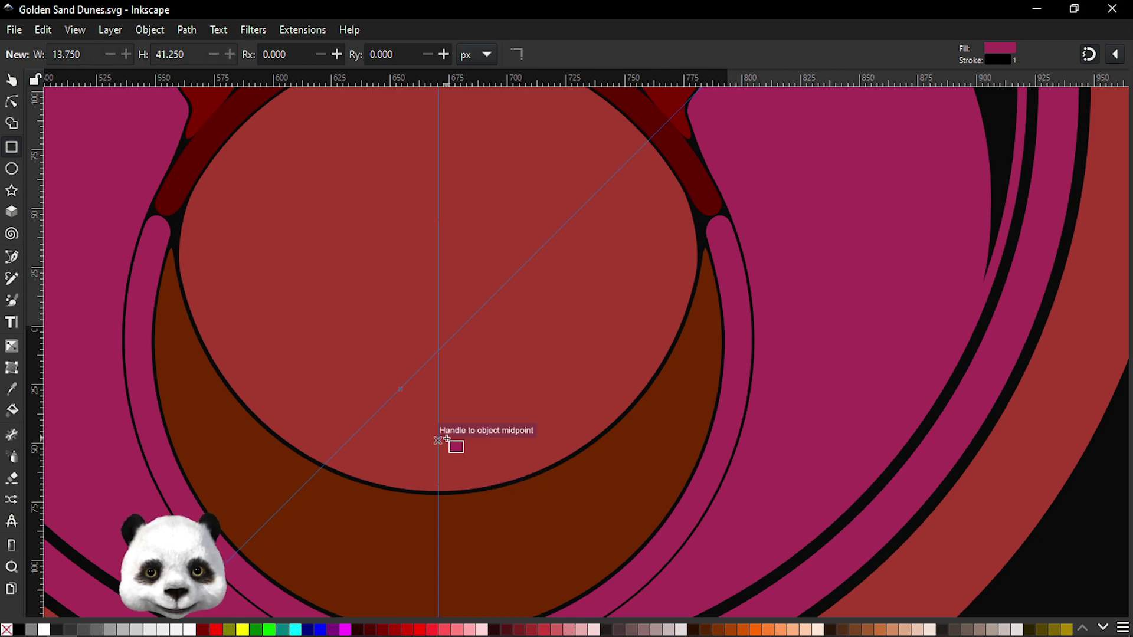
drag(438, 441, 679, 633)
scroll(720, 312, down, 5)
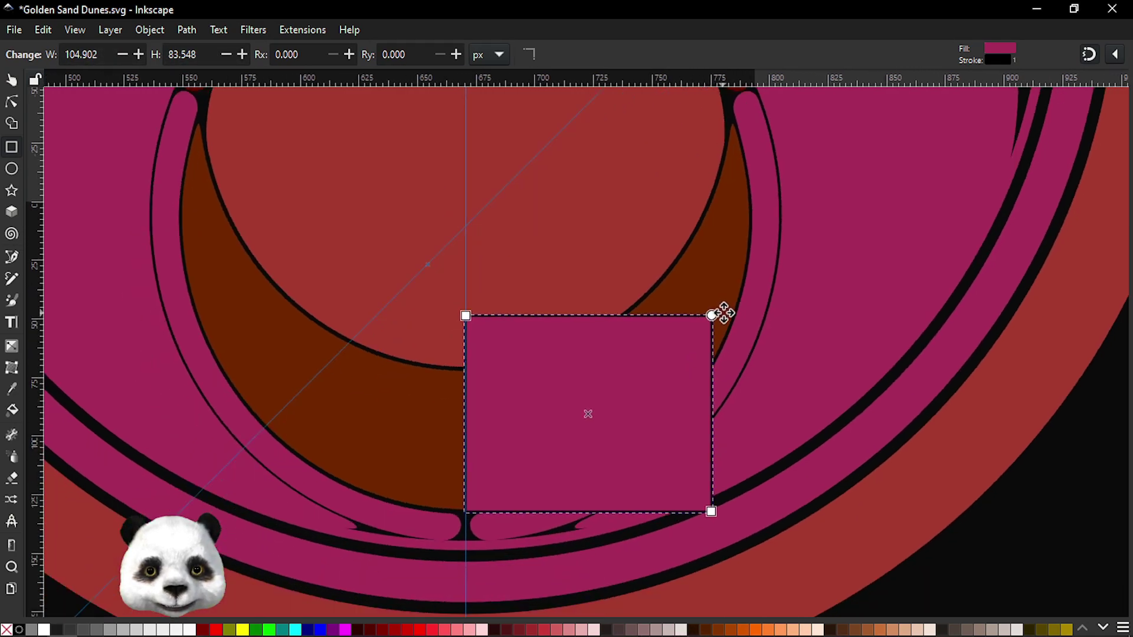
scroll(716, 388, up, 1)
drag(712, 530, 720, 562)
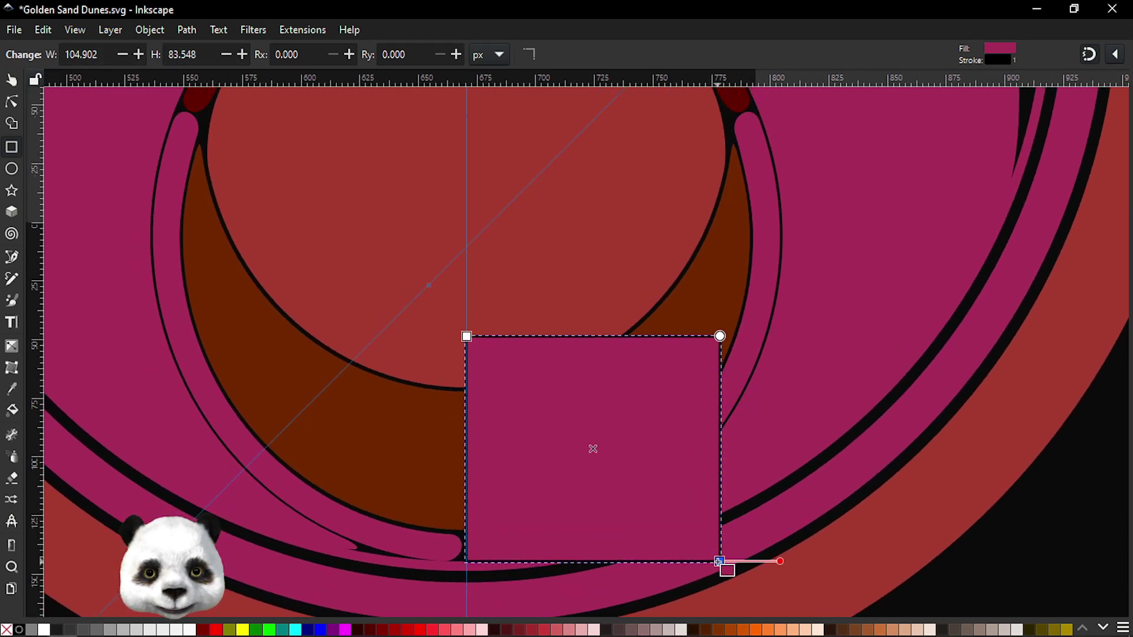
key(s)
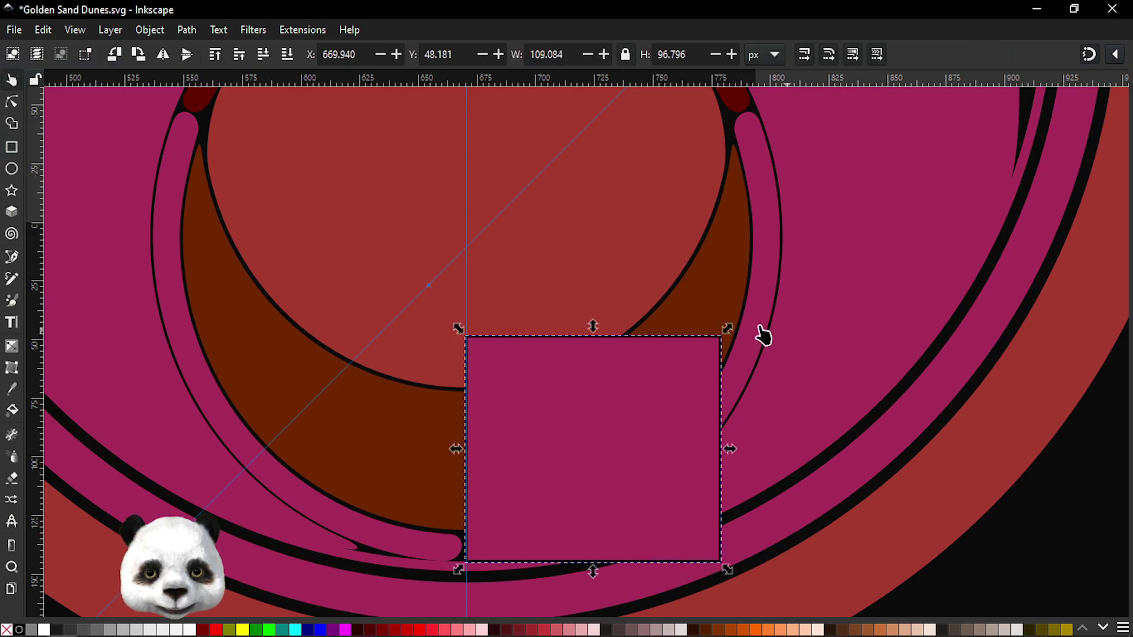
drag(593, 327, 590, 159)
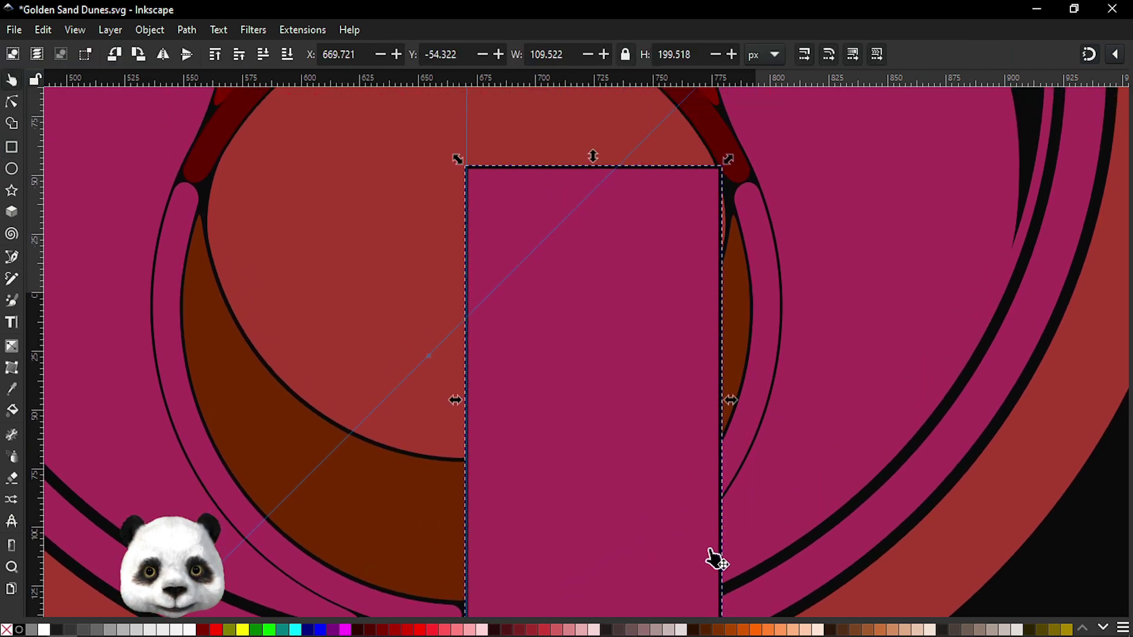
drag(733, 406, 898, 407)
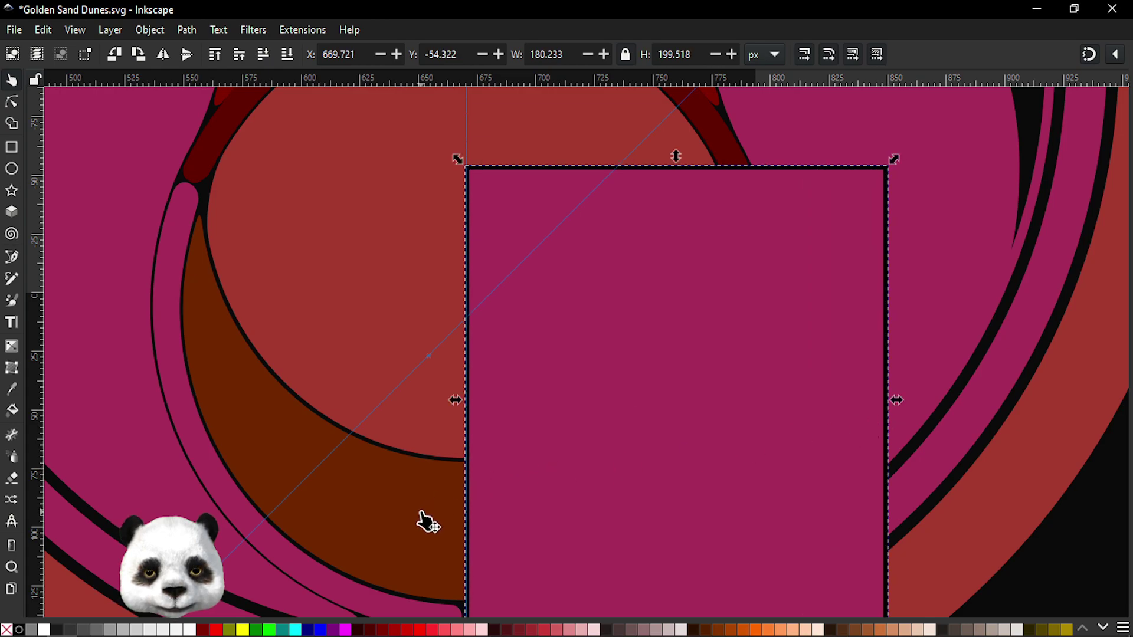
- Use Shape Builder on the crescent and rectangle to keep only the 121.029 px-wide left half
shift+click(384, 526)
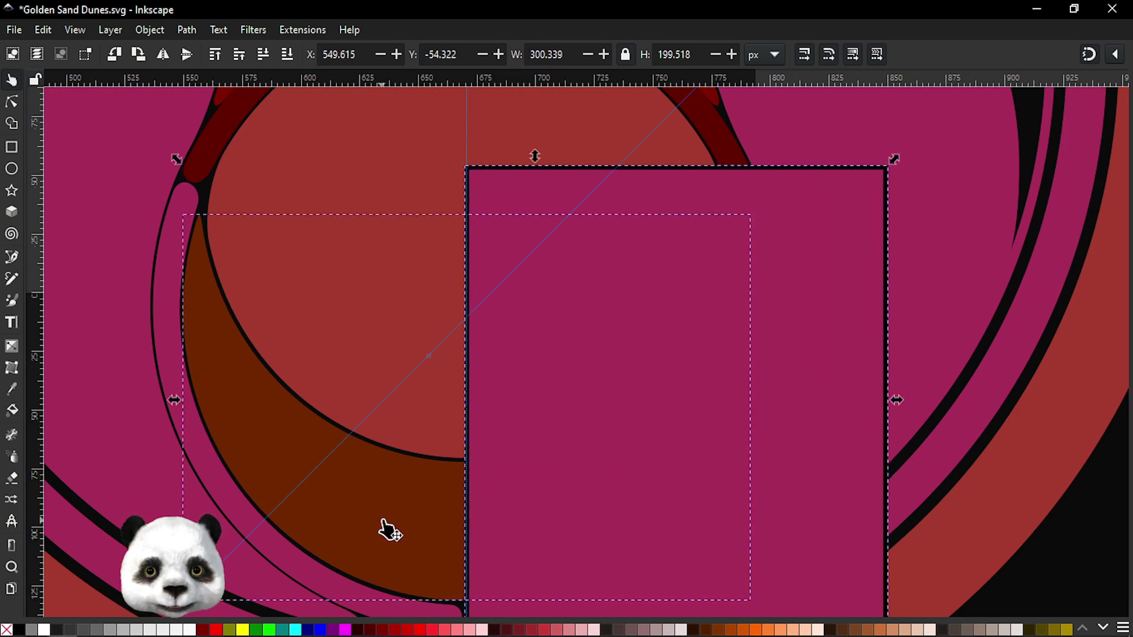
key(x)
click(387, 473)
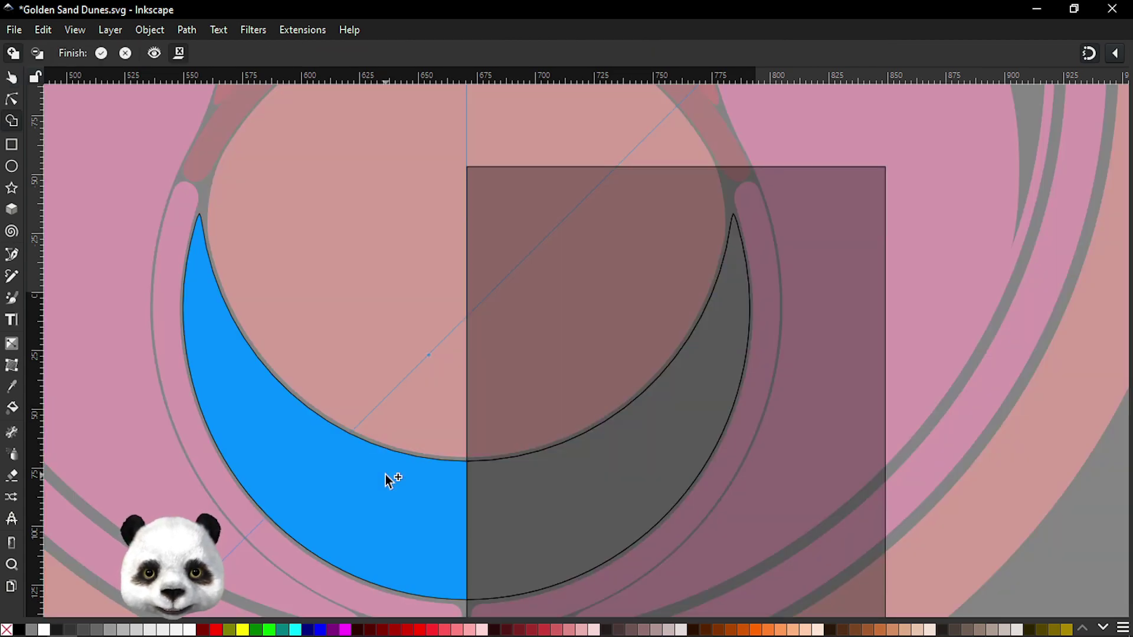
key(Return)
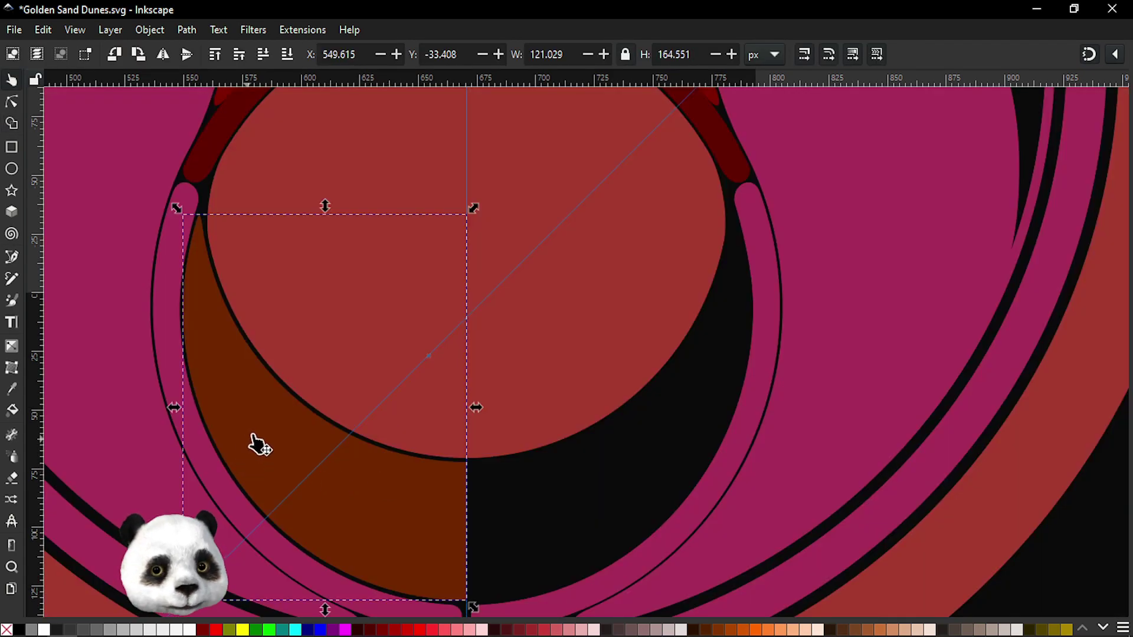
scroll(253, 439, up, 3)
scroll(461, 337, left, 2)
scroll(463, 404, left, 3)
scroll(413, 298, down, 2)
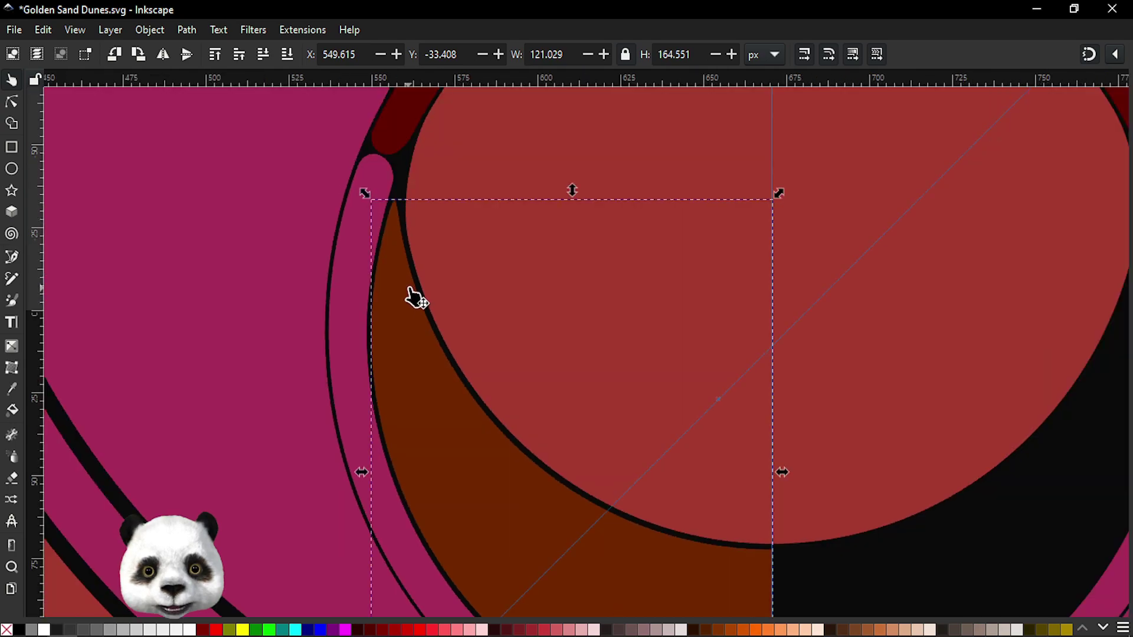
scroll(454, 368, up, 2)
scroll(455, 368, up, 3)
- Select the crowded nodes at the brown piece's narrow tip and join them into one
key(n)
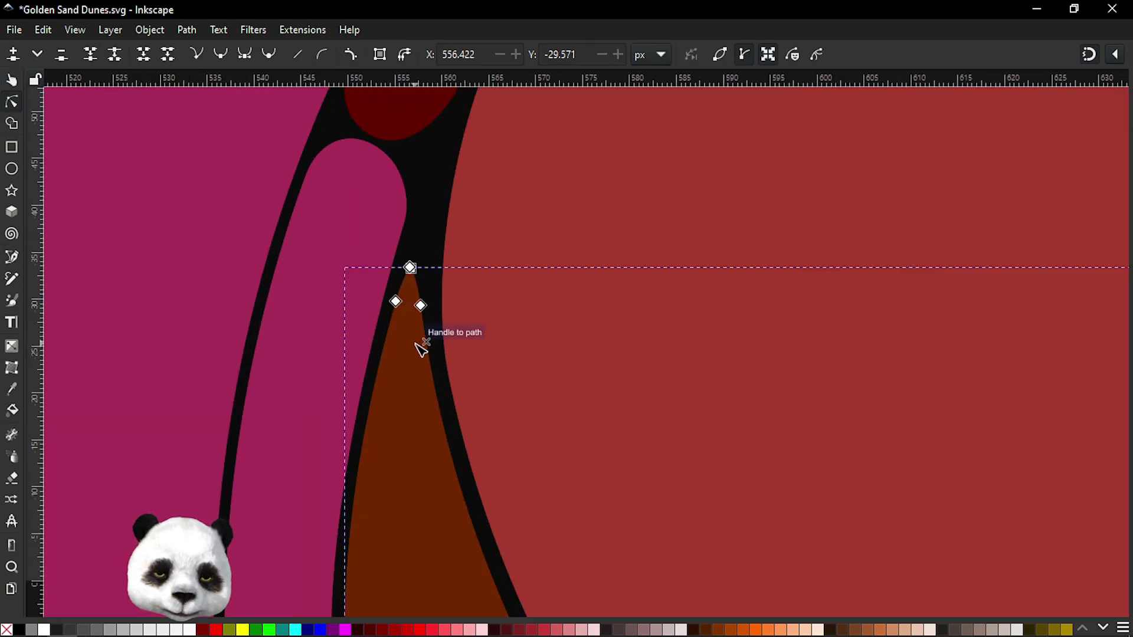
click(433, 382)
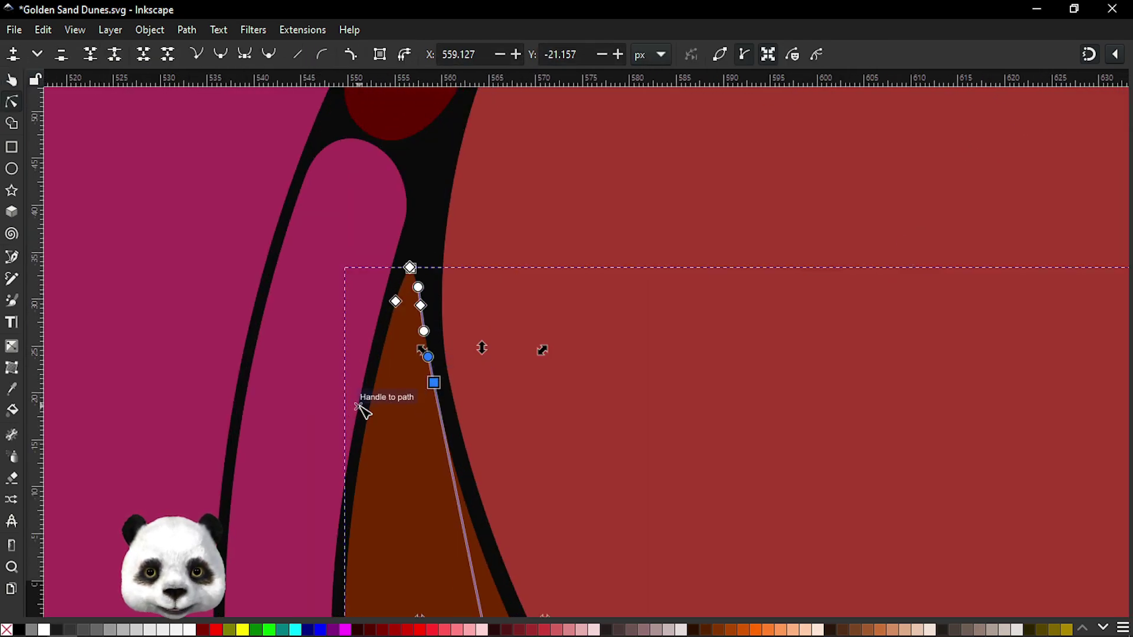
click(373, 394)
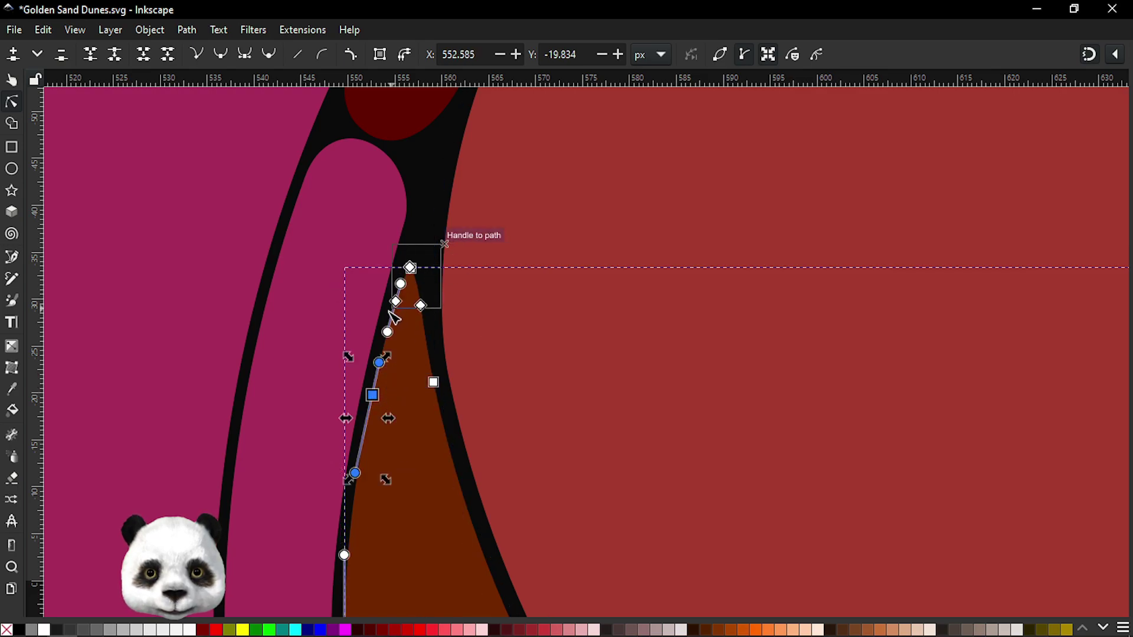
mouse_move(444, 244)
mouse_down()
mouse_move(373, 334)
mouse_move(457, 293)
mouse_up()
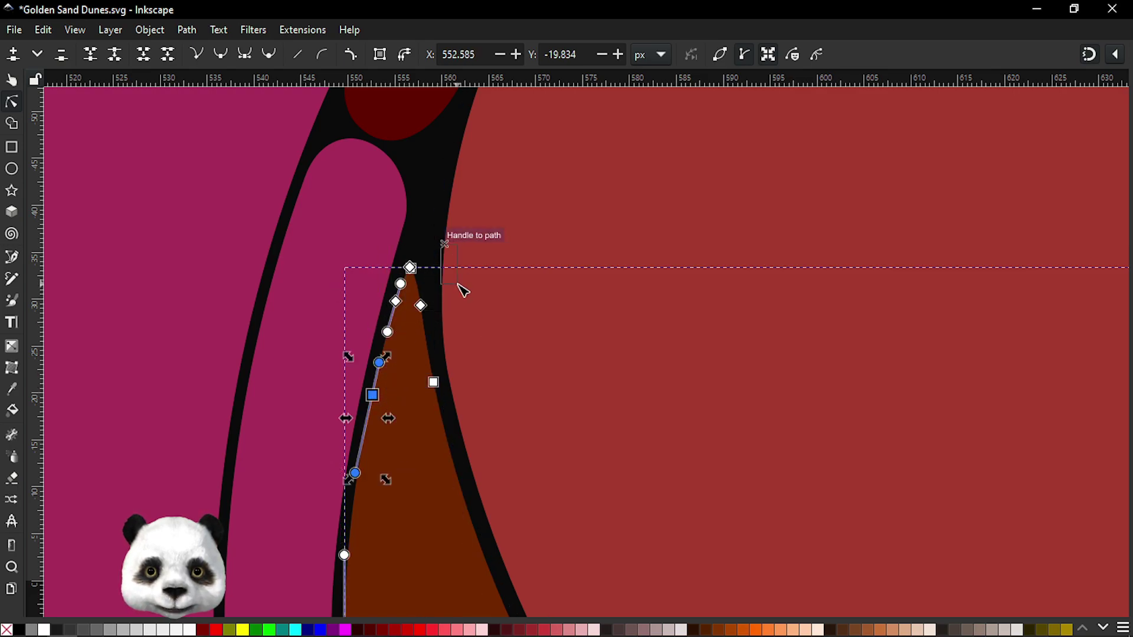
click(372, 330)
drag(514, 233, 310, 340)
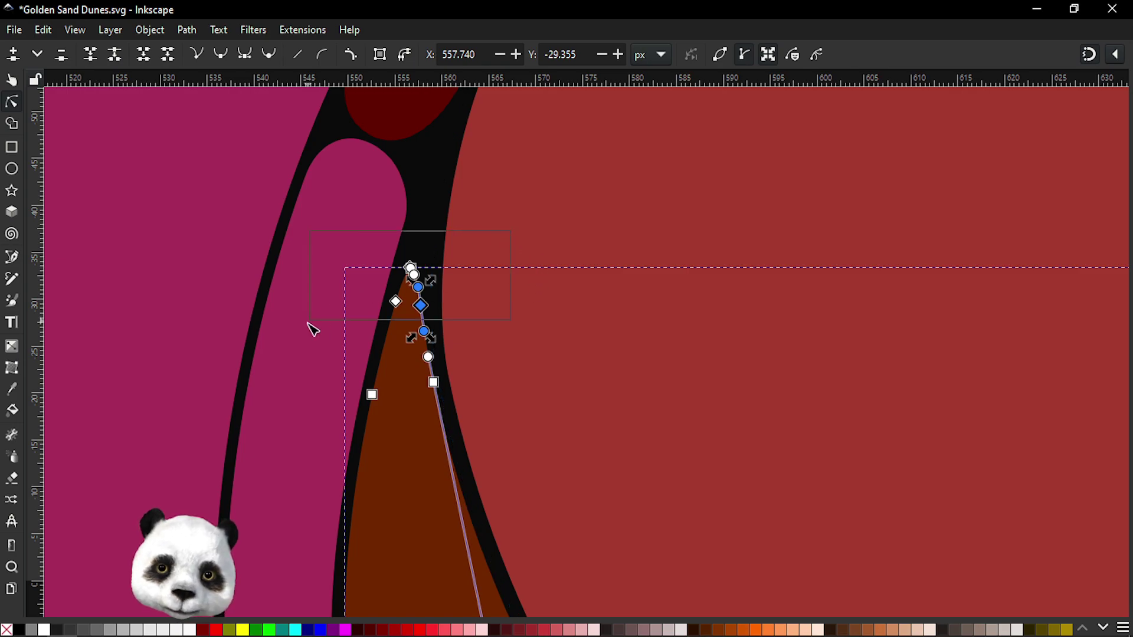
key(shift+j)
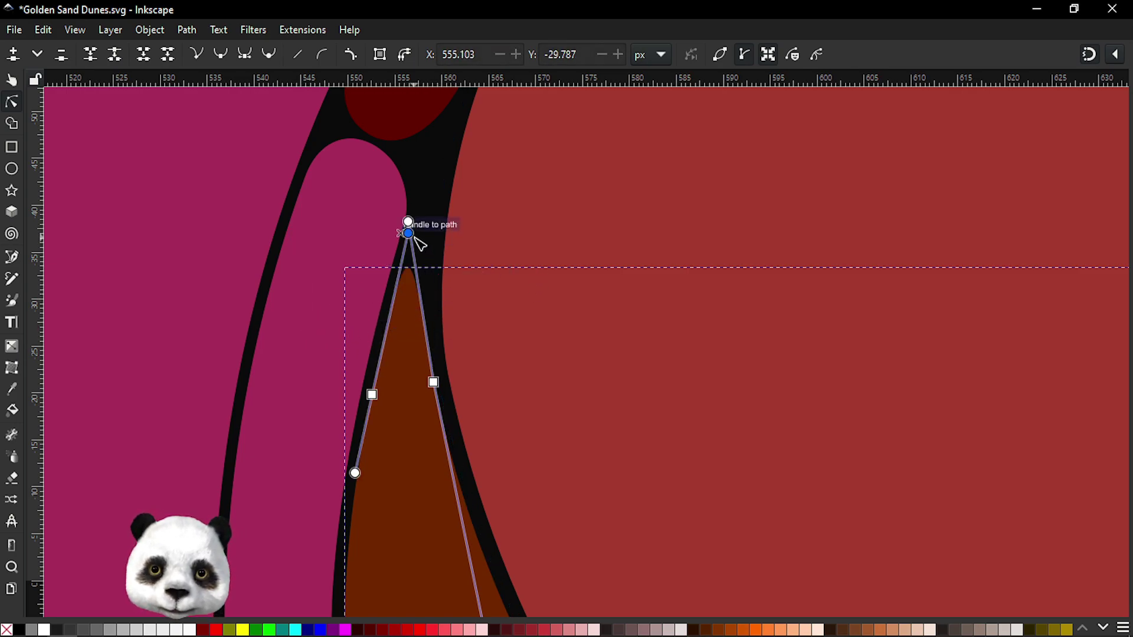
- Drag the tip node and its handles to straighten the left edge and round the tip
mouse_move(409, 235)
mouse_down()
mouse_move(380, 317)
mouse_move(382, 364)
mouse_up()
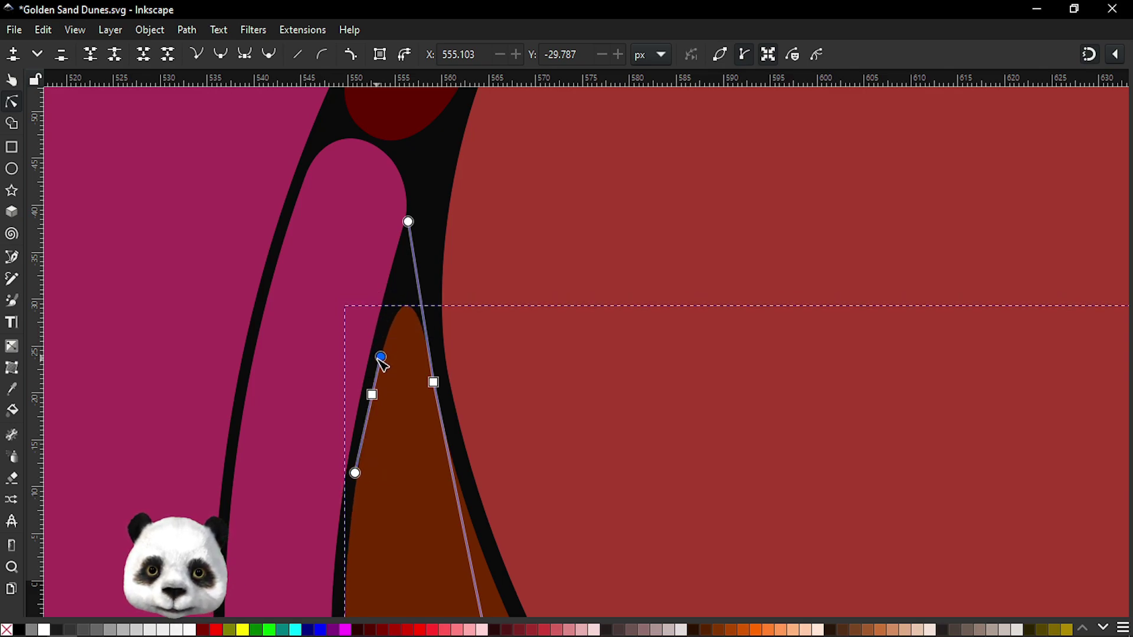
mouse_move(408, 222)
mouse_down()
mouse_move(412, 300)
mouse_move(427, 330)
mouse_up()
scroll(425, 328, down, 5)
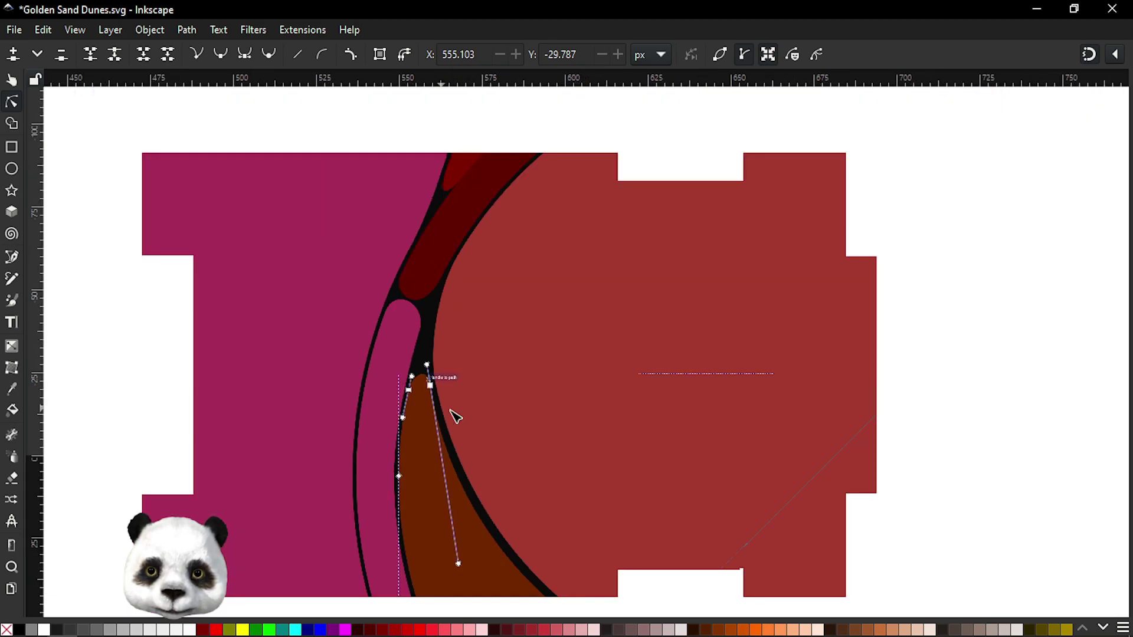
scroll(453, 413, up, 3)
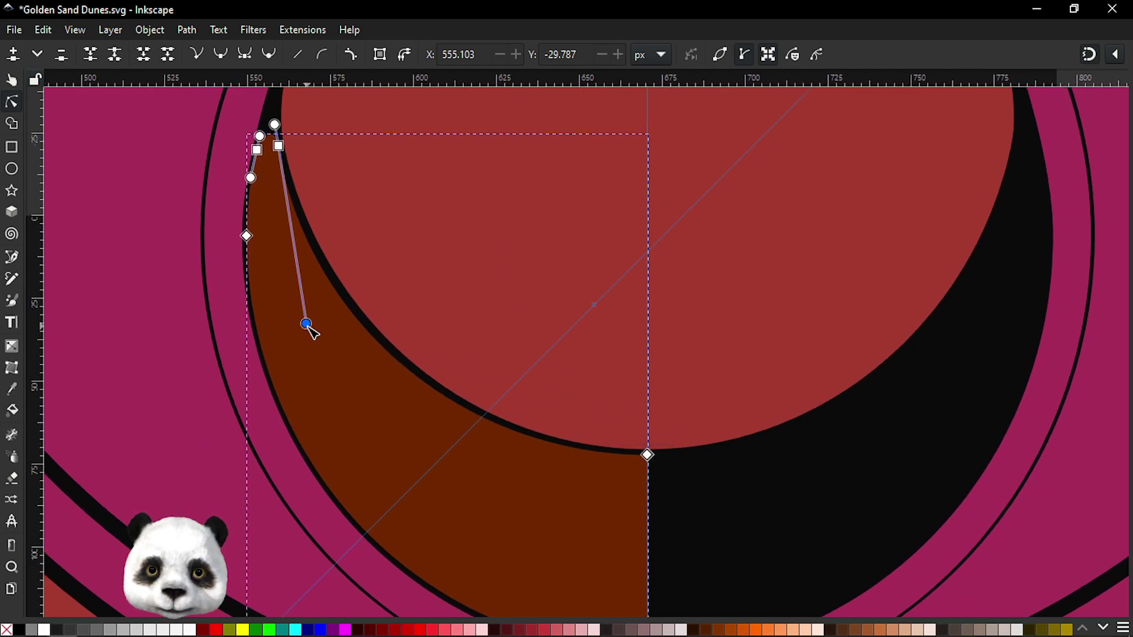
drag(307, 326, 306, 319)
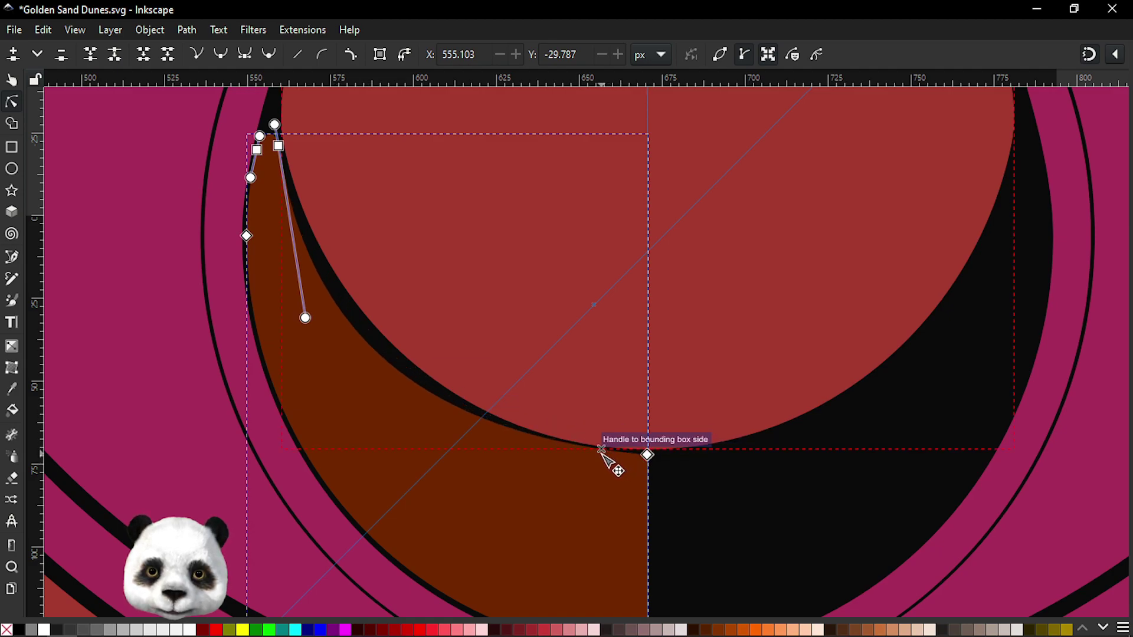
- Level the bottom corner node's handle along the guide and bend the tip curve to the inner edge
click(649, 455)
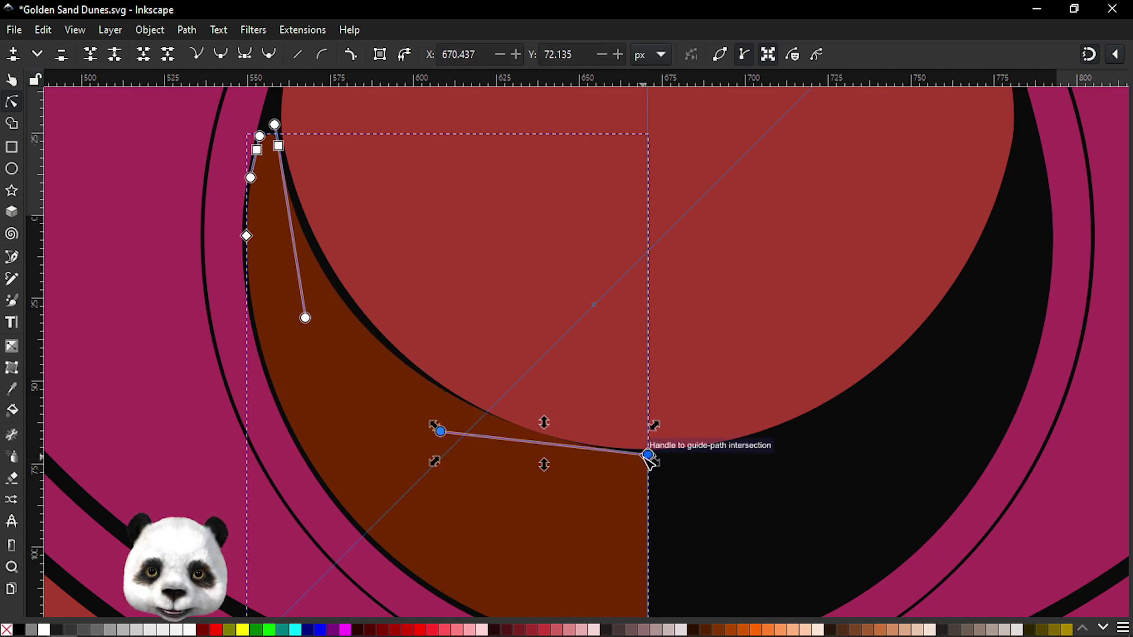
mouse_move(441, 432)
mouse_down()
mouse_move(444, 455)
mouse_move(466, 459)
mouse_up()
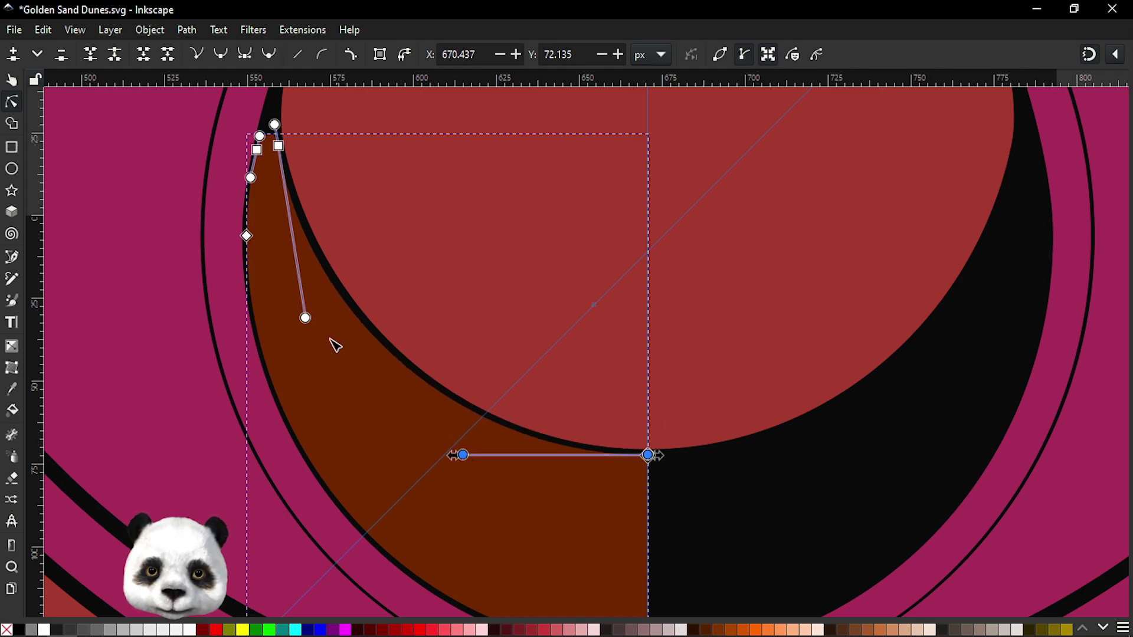
drag(310, 321, 315, 328)
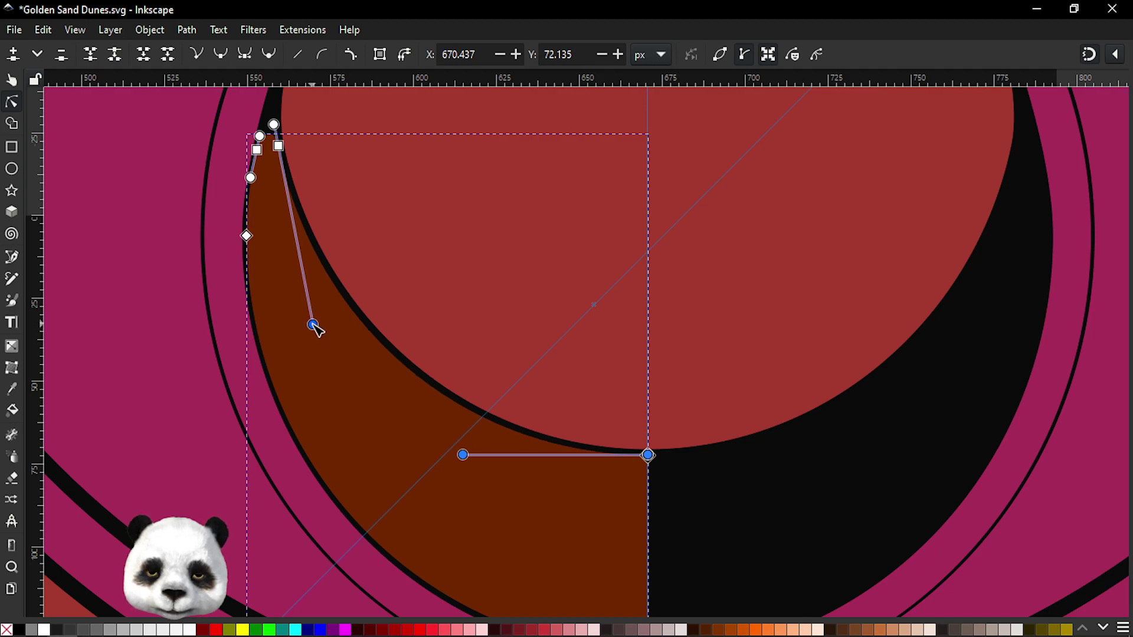
drag(466, 461, 467, 475)
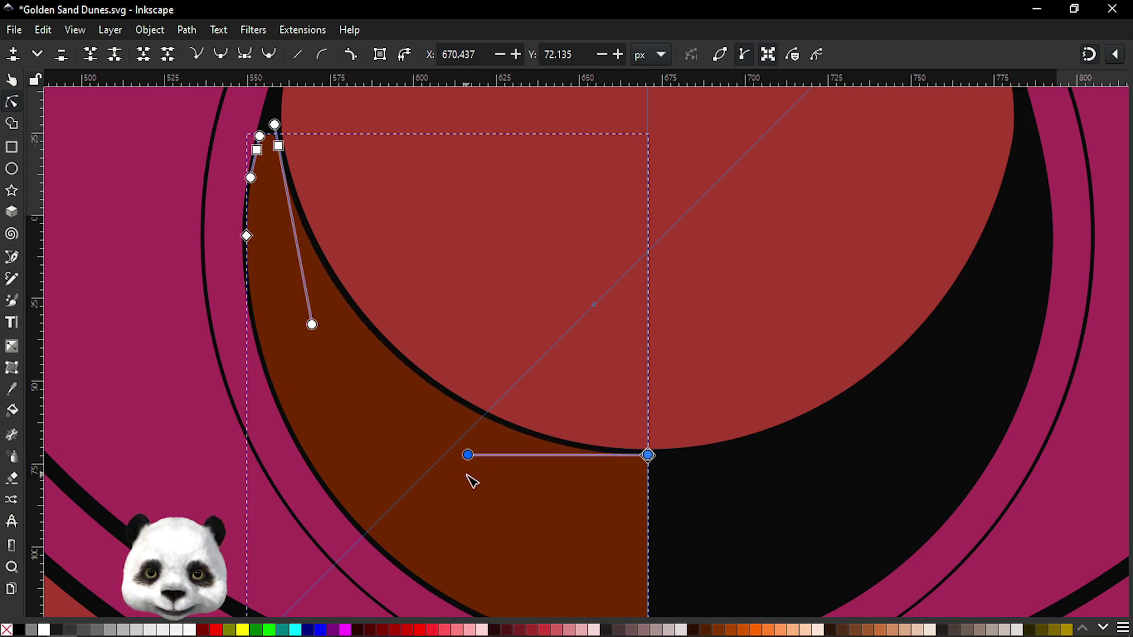
- Deselect the brown piece to review its shape and save the poster
click(806, 525)
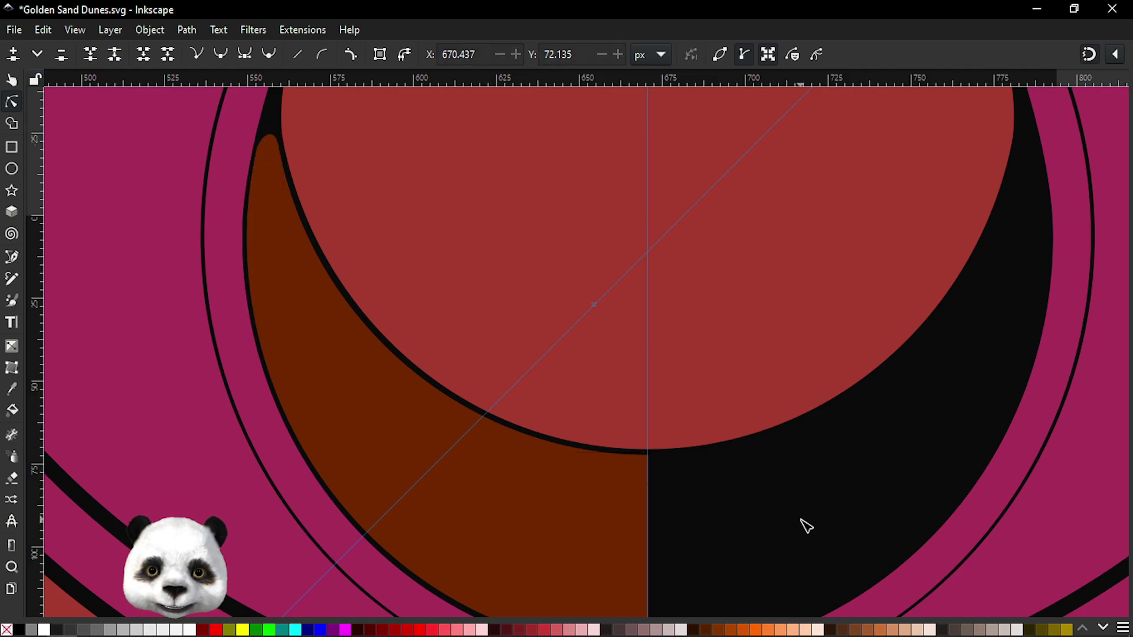
scroll(806, 525, down, 4)
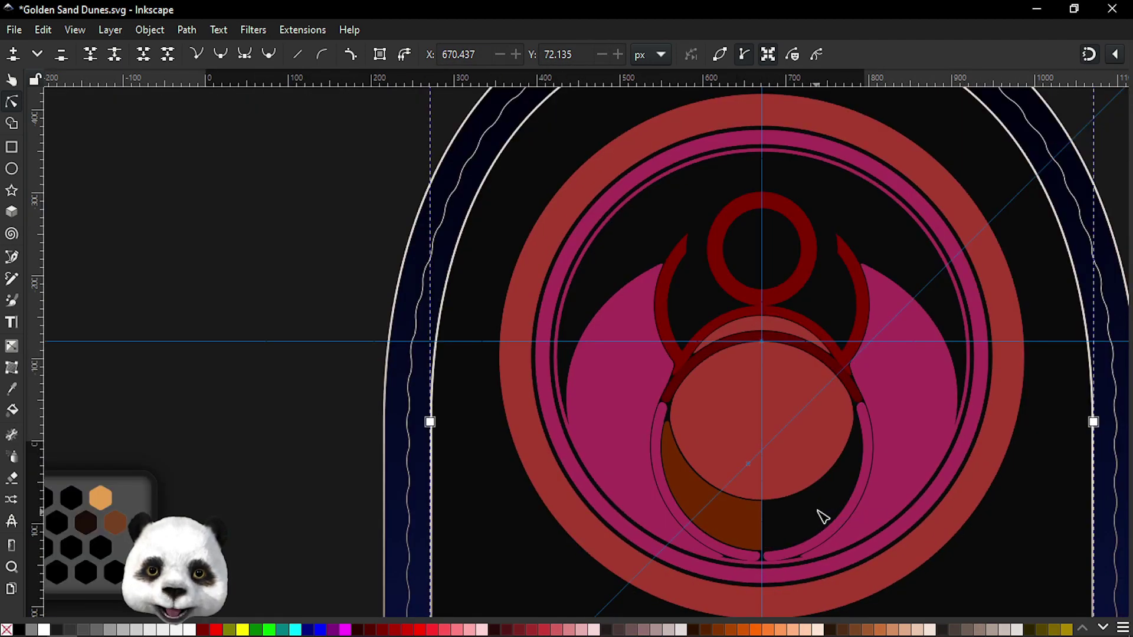
scroll(627, 405, up, 2)
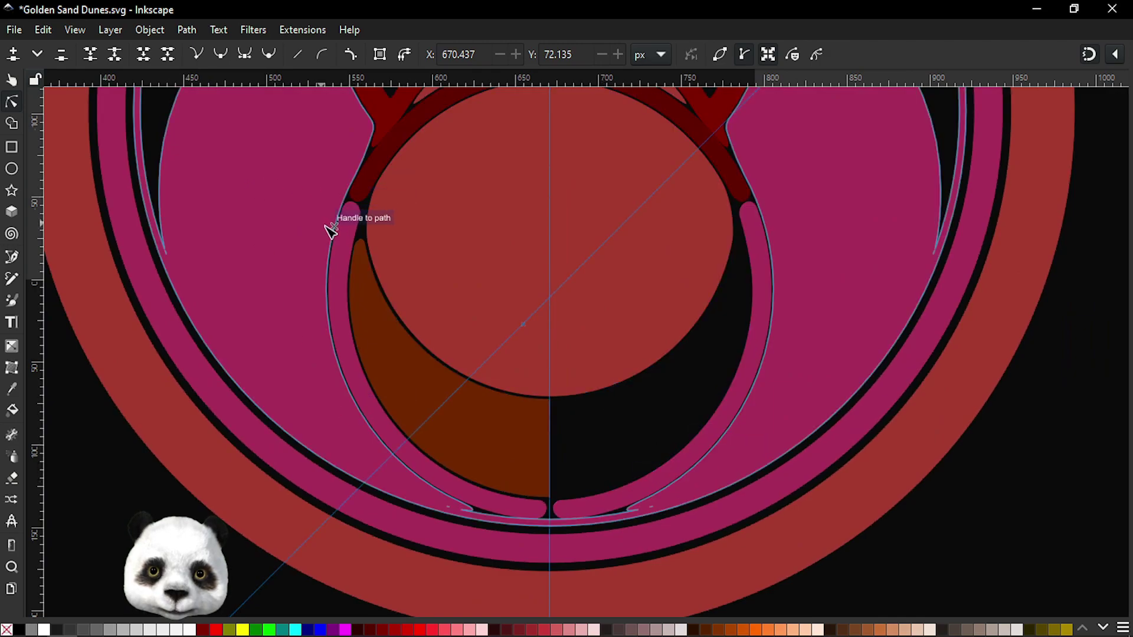
key(ctrl+s)
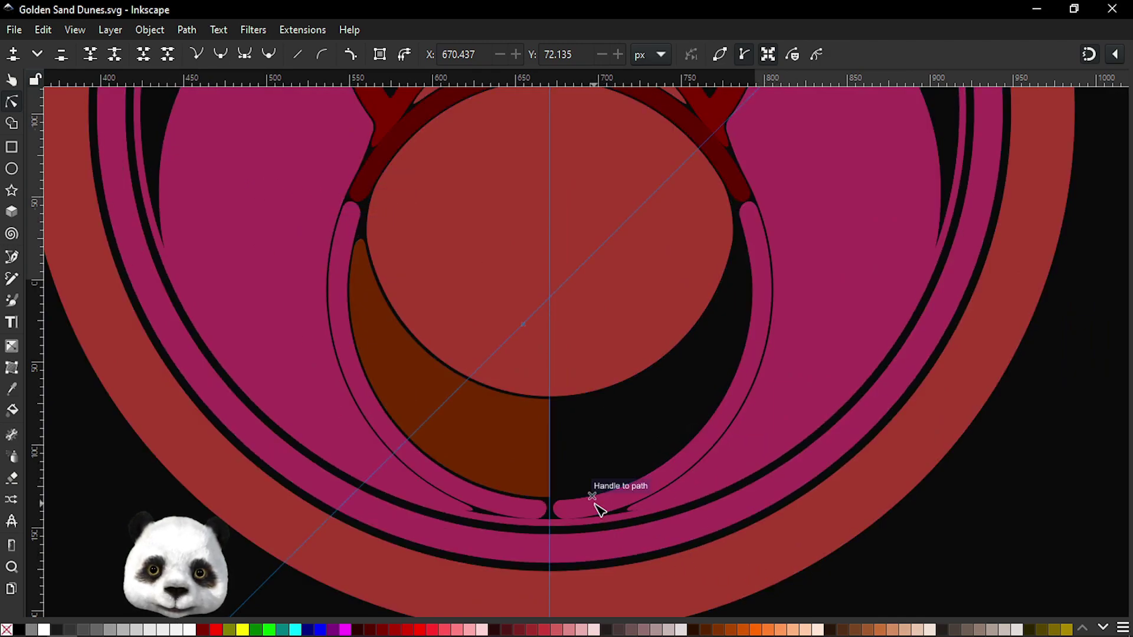
- Drag a long horizontal smooth handle out of the bottom corner node and save again
scroll(581, 499, up, 2)
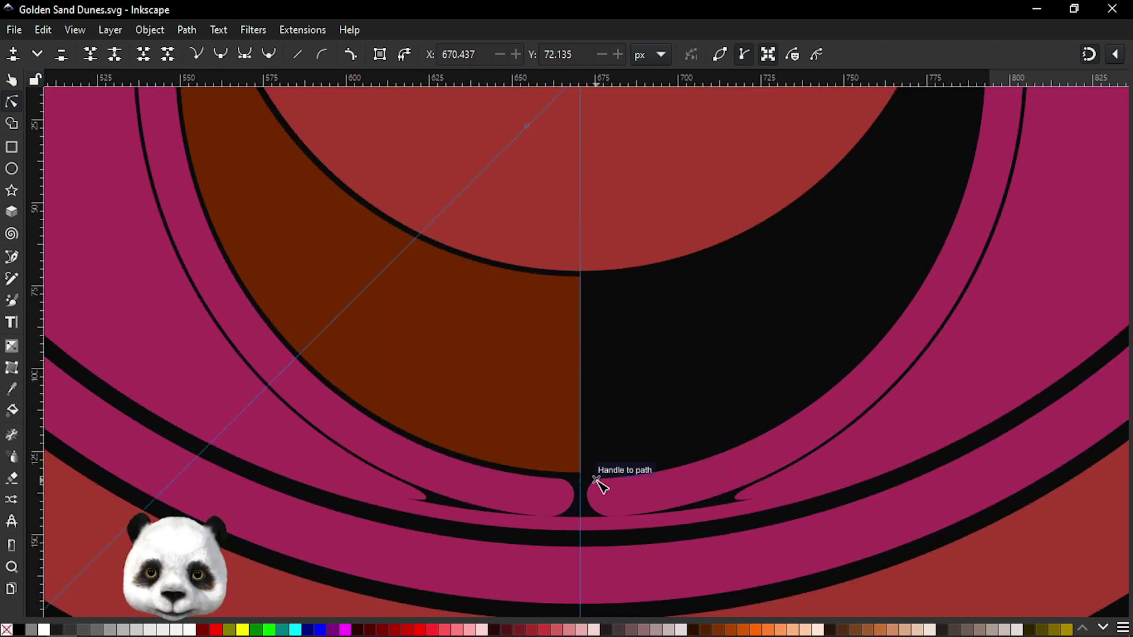
key(m)
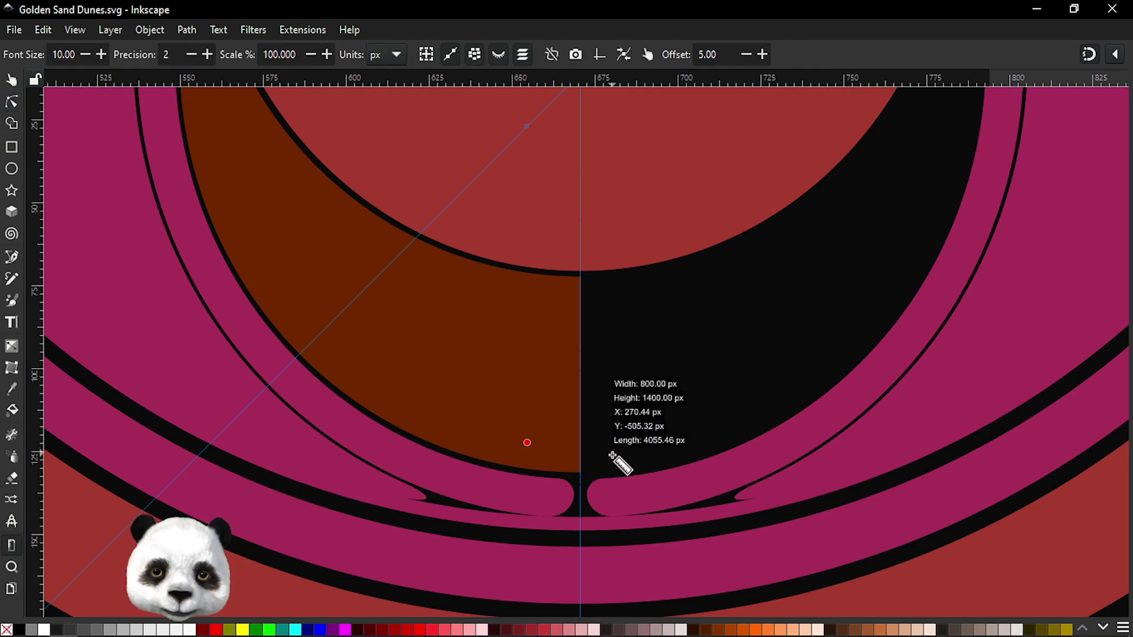
key(b)
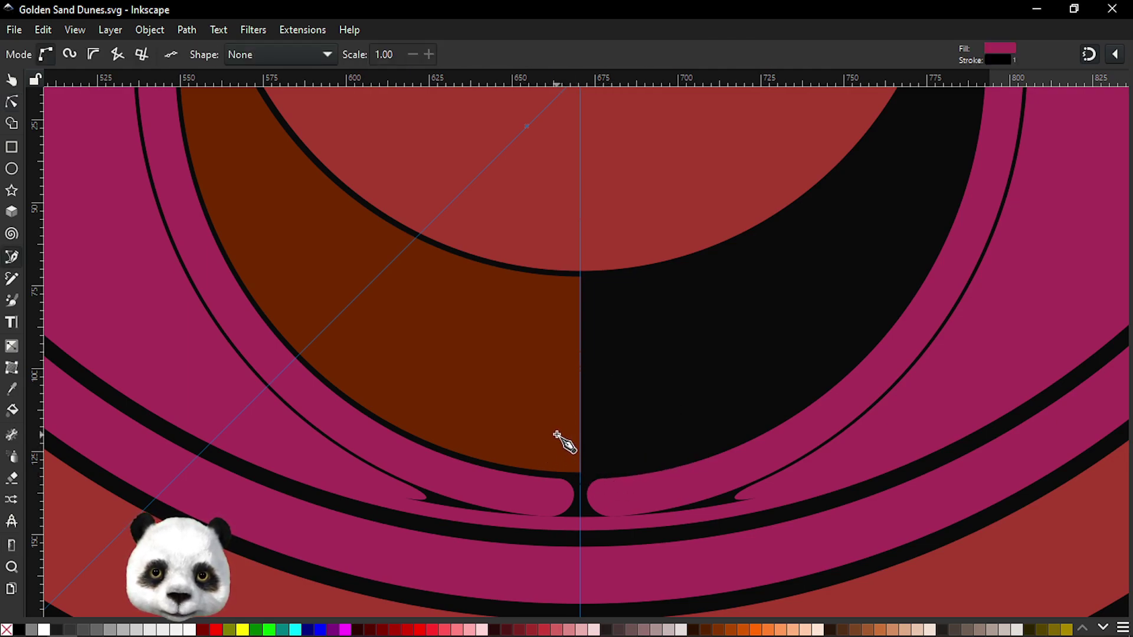
key(n)
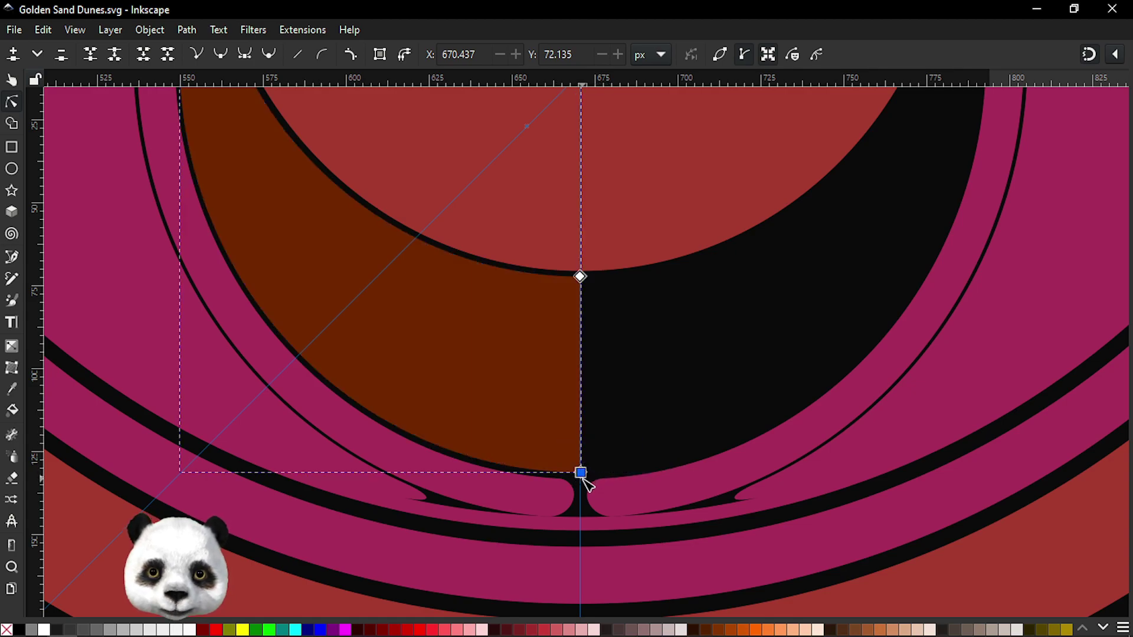
drag(581, 473, 359, 471)
scroll(619, 439, up, 4)
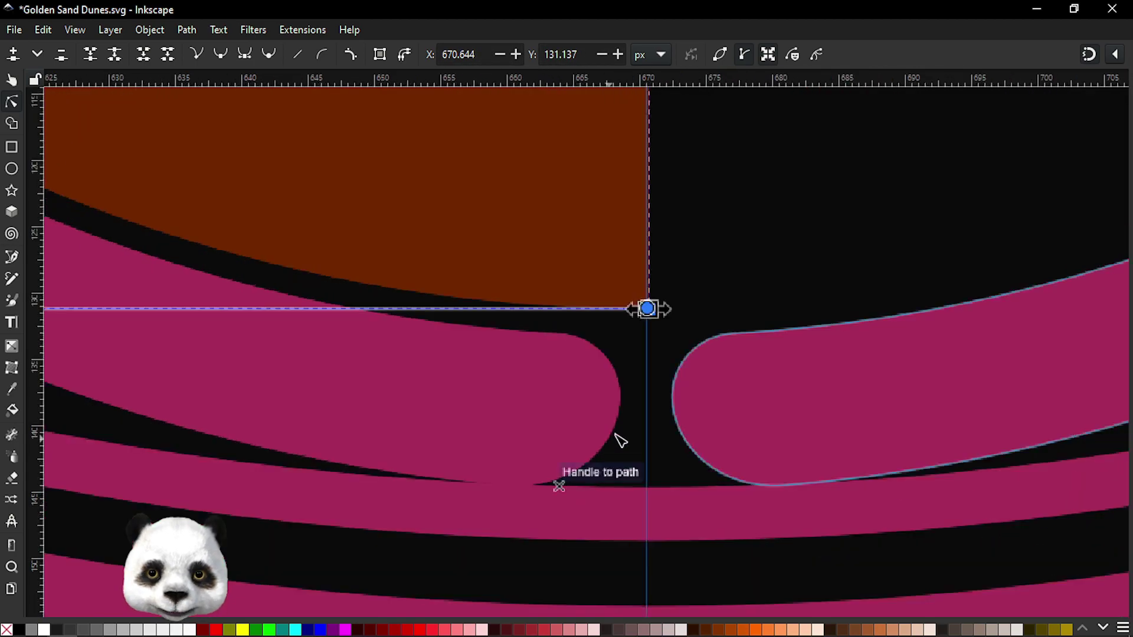
key(ctrl+s)
- Clear the node selection and reselect the half-crescent to inspect its nodes
scroll(712, 331, down, 6)
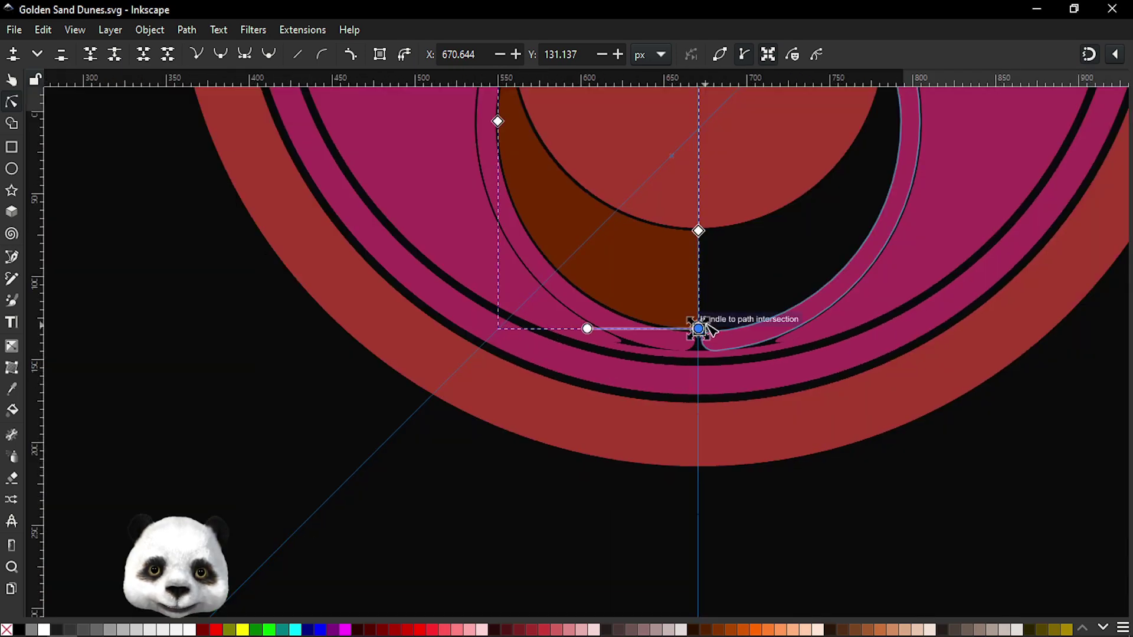
scroll(631, 389, up, 2)
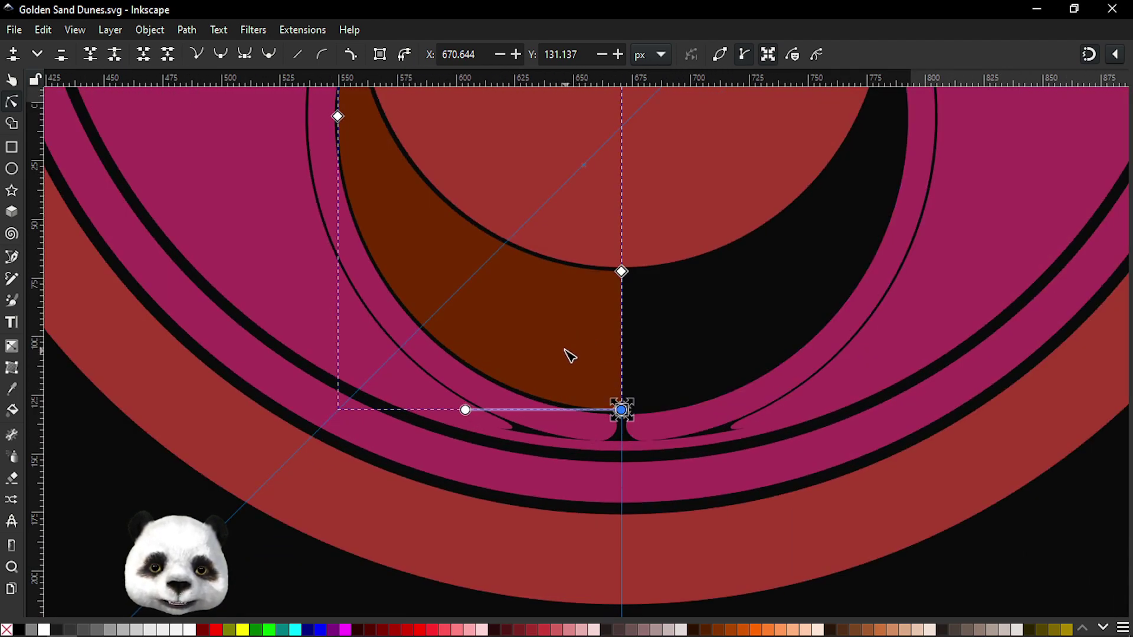
scroll(519, 413, up, 5)
scroll(471, 476, up, 1)
key(Escape)
key(Escape)
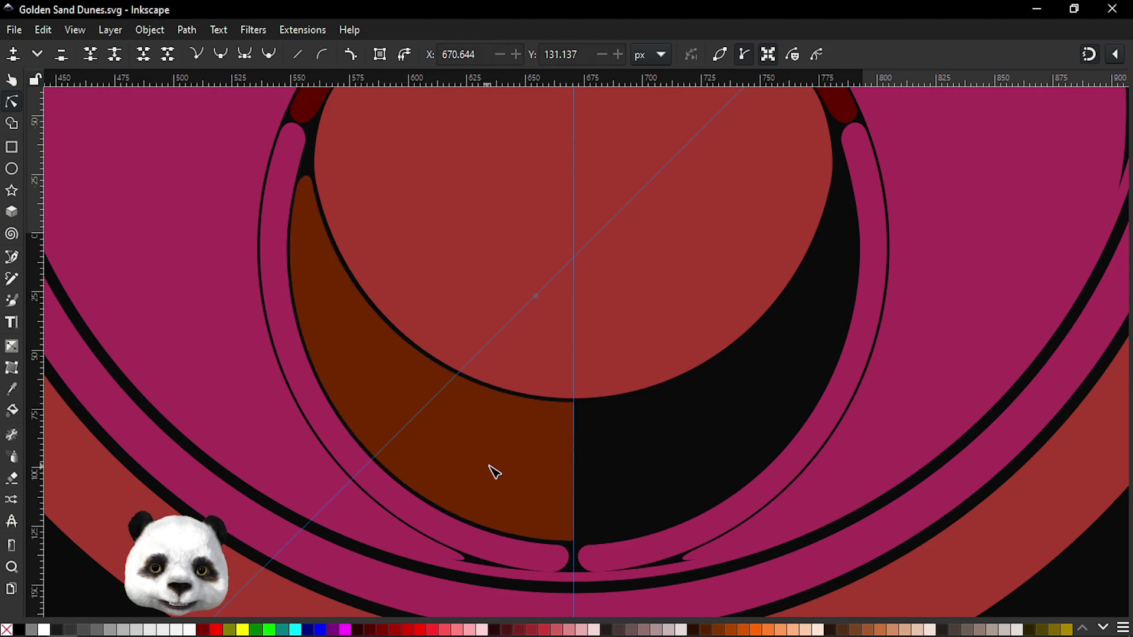
click(504, 470)
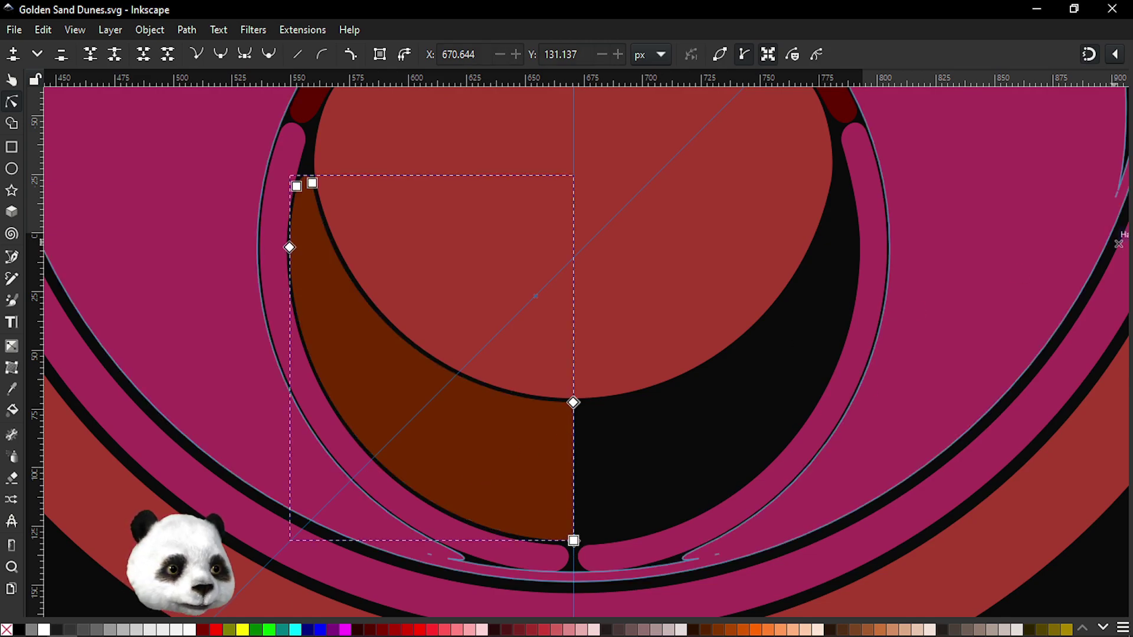
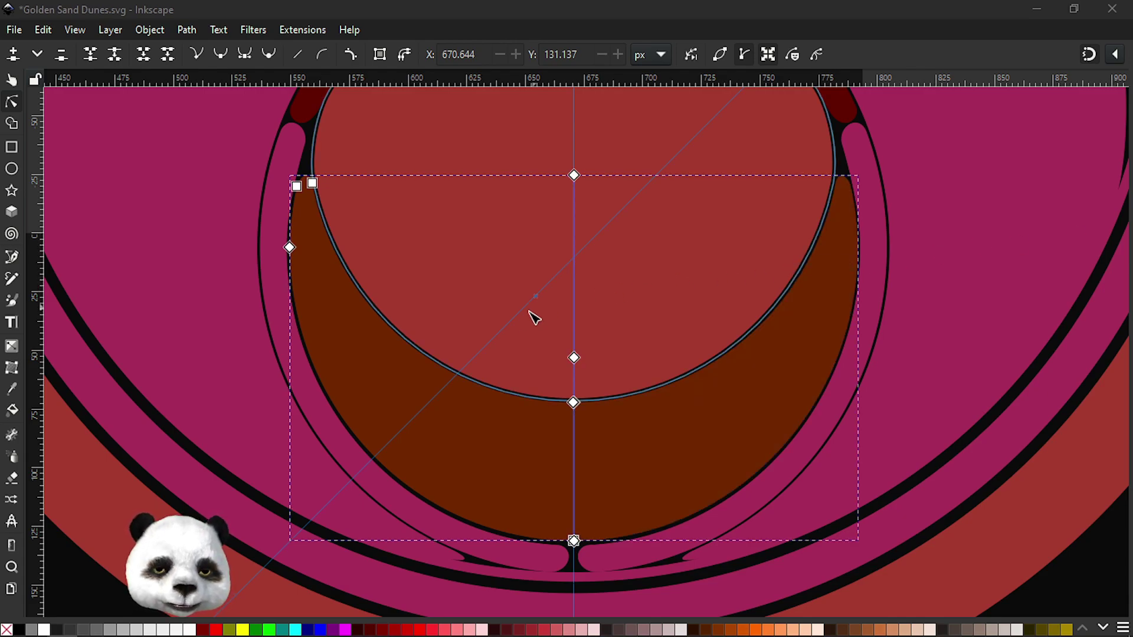
- Rubber-band the stacked nodes at the crescent's bottom tip and join them into one node
key(s)
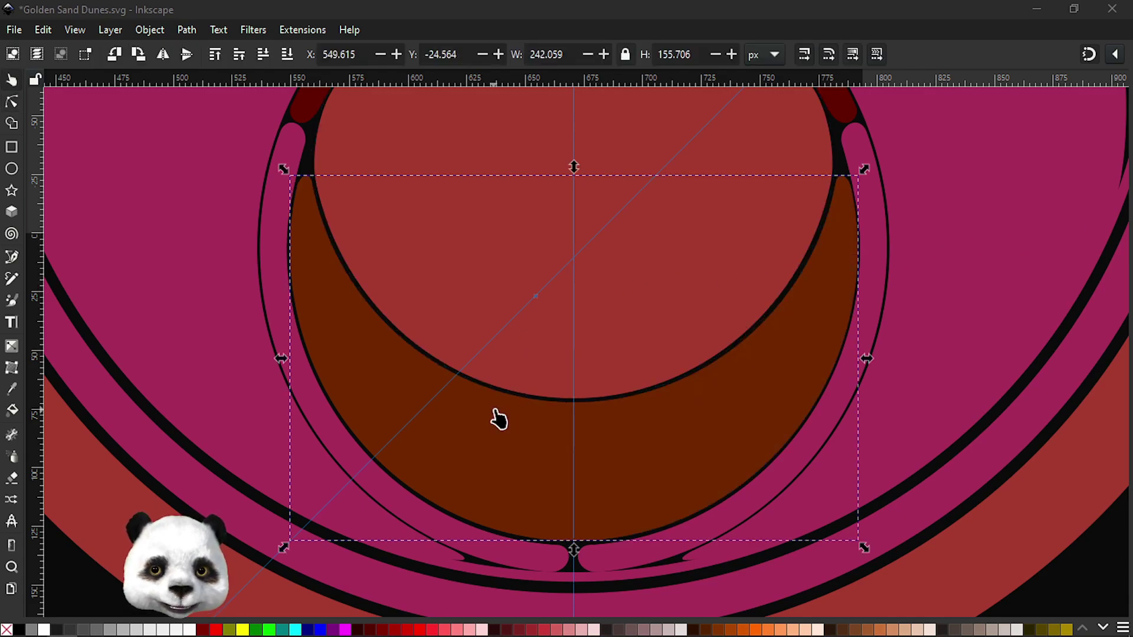
scroll(564, 545, up, 3)
key(n)
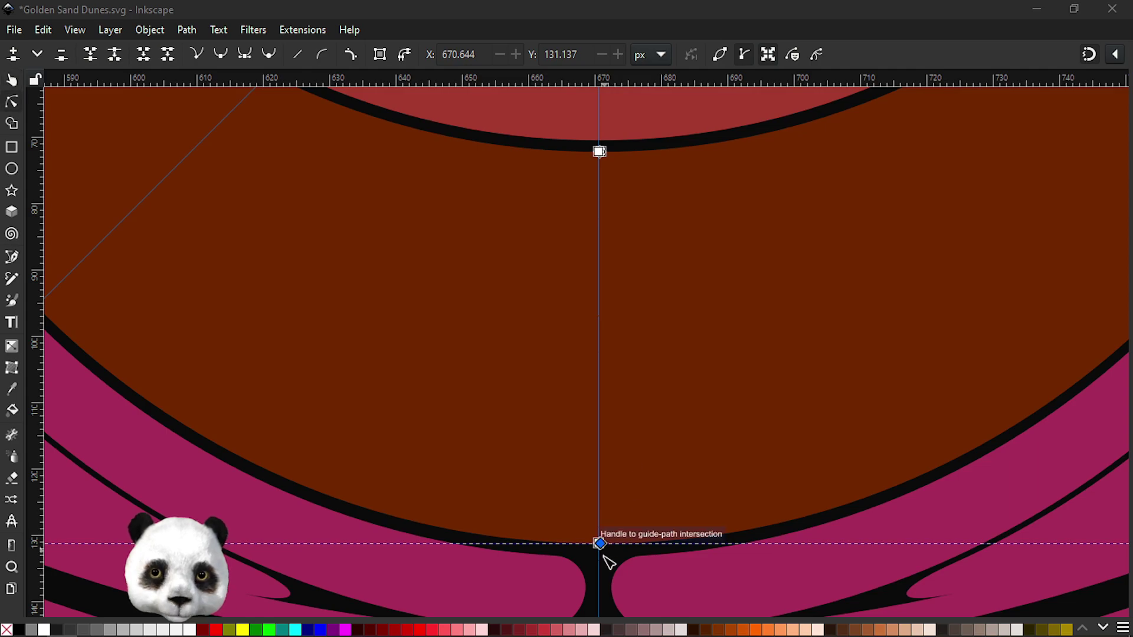
scroll(602, 557, up, 3)
scroll(649, 548, up, 3)
scroll(642, 498, up, 2)
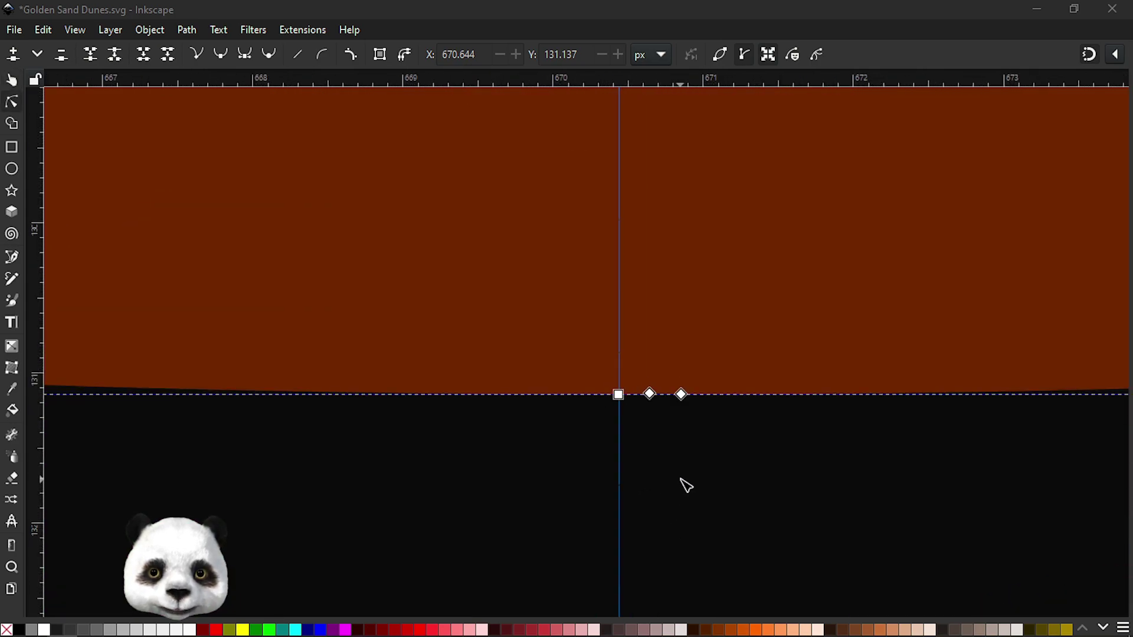
drag(662, 470, 711, 328)
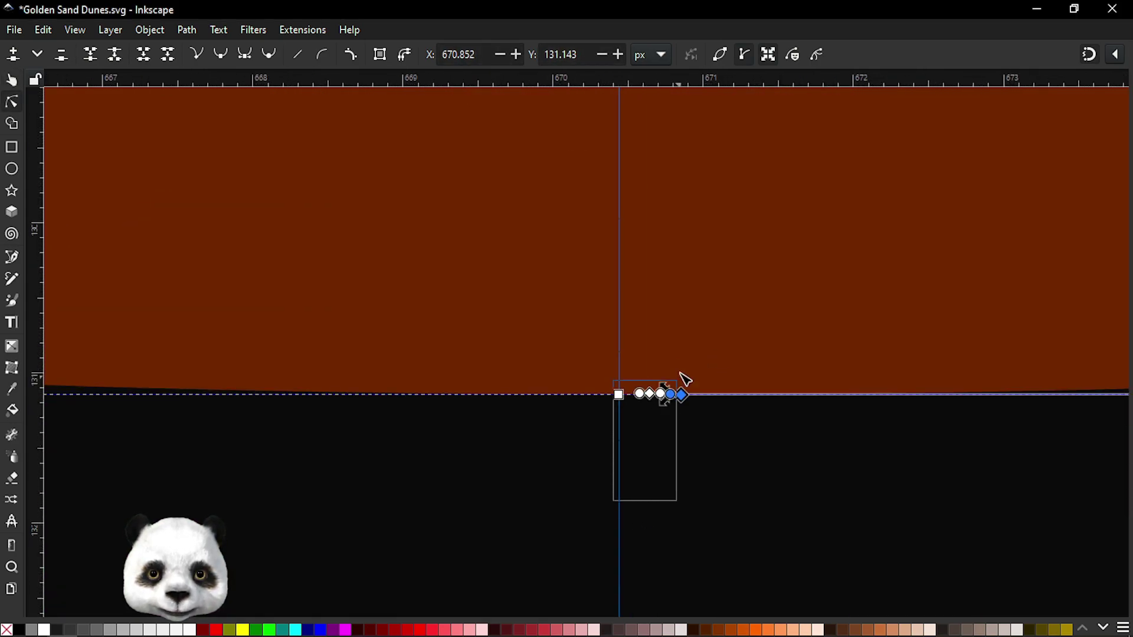
drag(617, 501, 717, 397)
mouse_move(677, 466)
mouse_down()
mouse_move(634, 441)
mouse_move(699, 332)
mouse_up()
drag(755, 486, 633, 357)
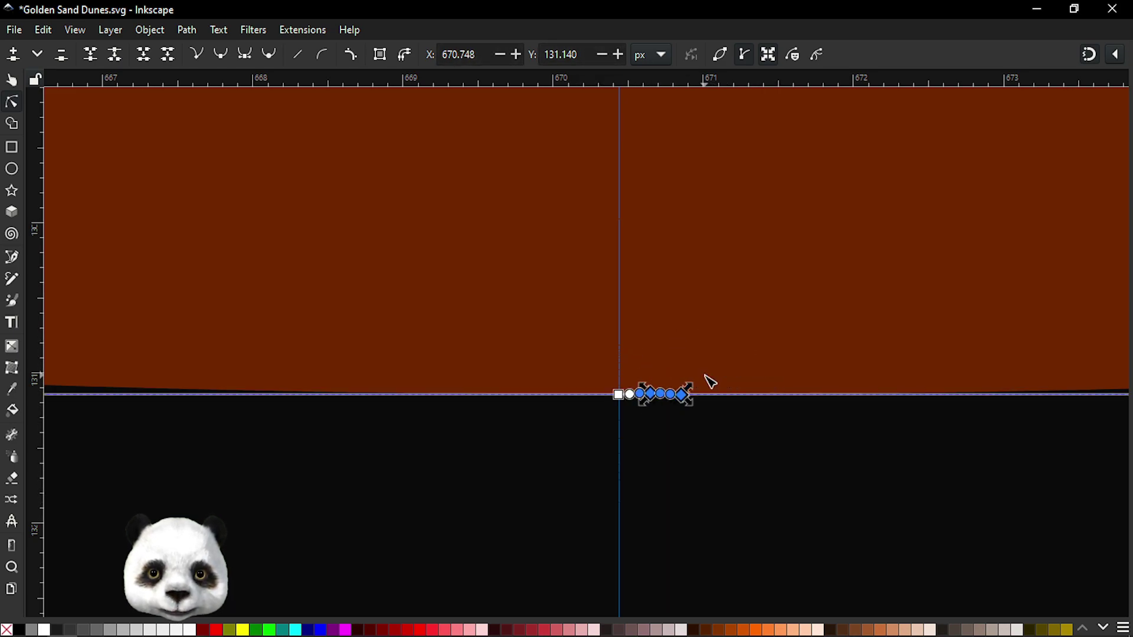
key(shift+j)
- Snap the merged bottom node onto the centre guide intersection
scroll(709, 380, down, 10)
scroll(675, 431, up, 3)
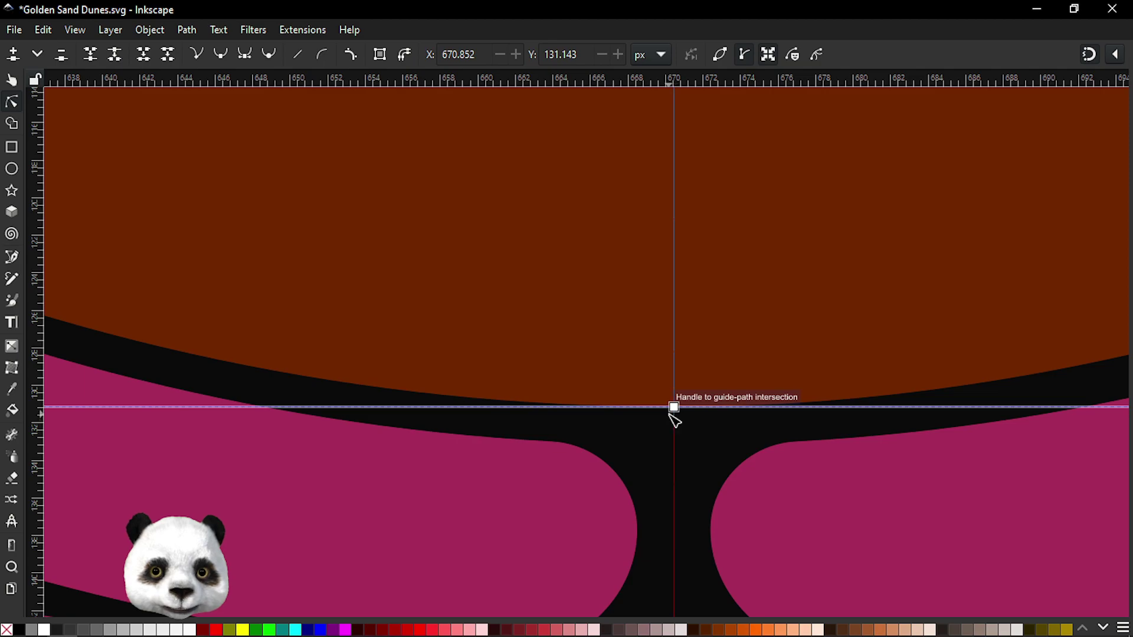
drag(674, 417, 600, 614)
scroll(590, 596, down, 1)
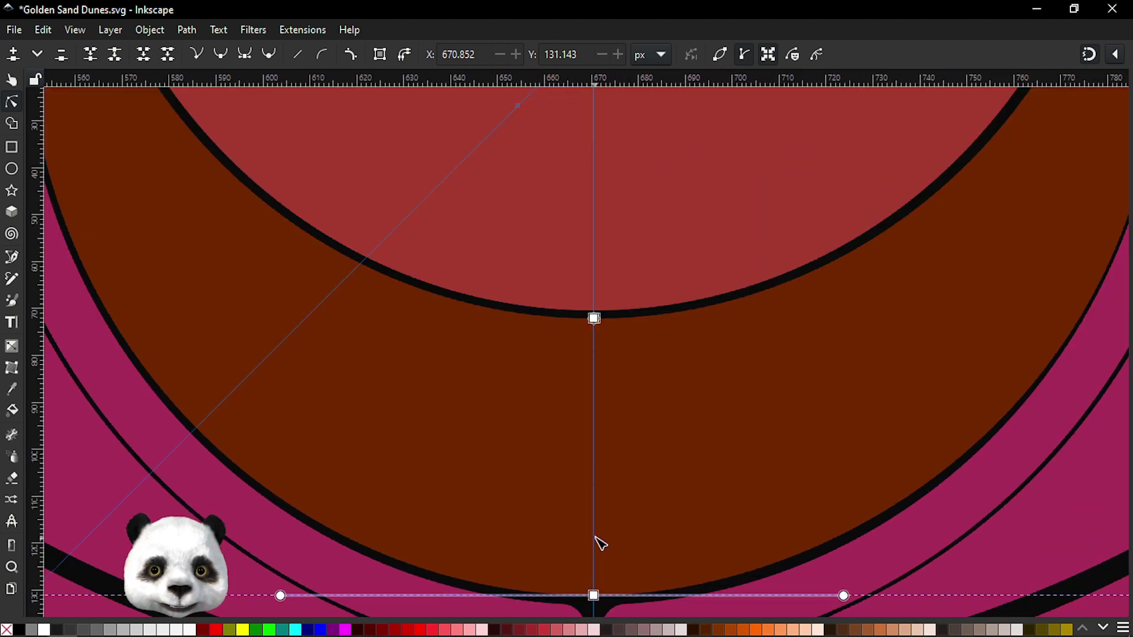
drag(597, 541, 598, 467)
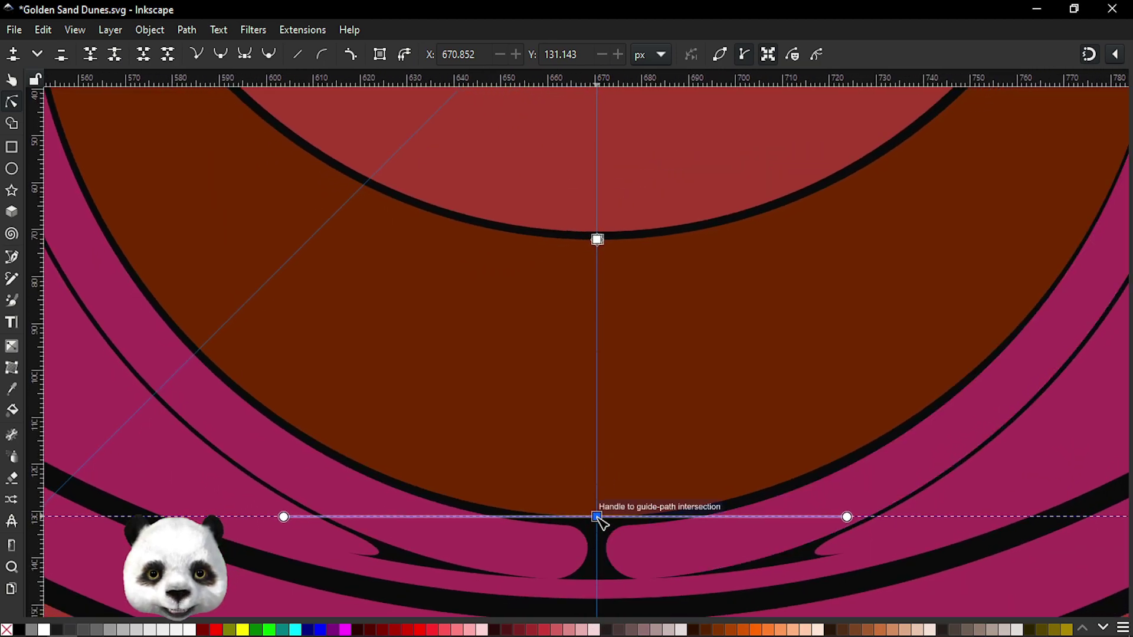
drag(598, 517, 598, 522)
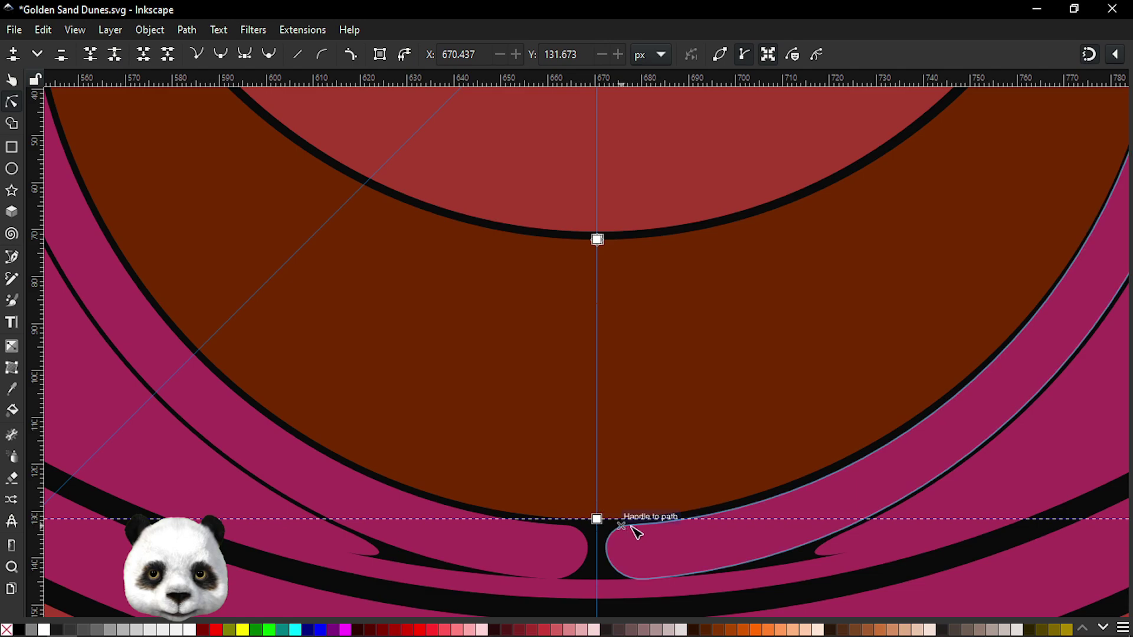
- Try lengthening the bottom node's right handle, undo it, and select the whole crescent
scroll(670, 483, down, 4)
click(961, 526)
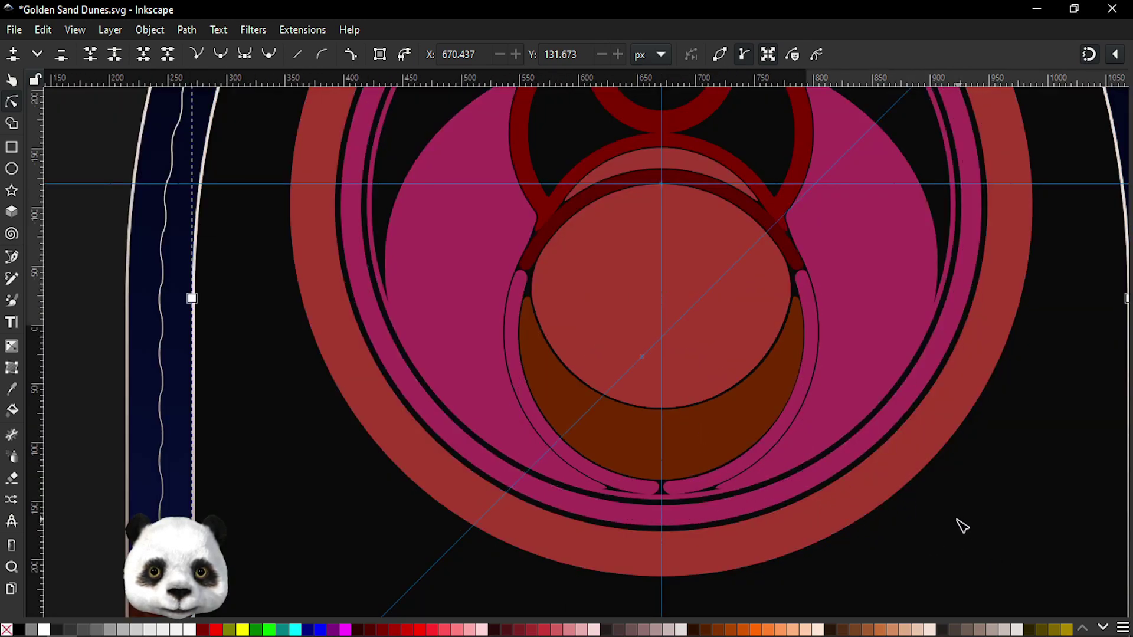
scroll(787, 513, up, 4)
click(736, 412)
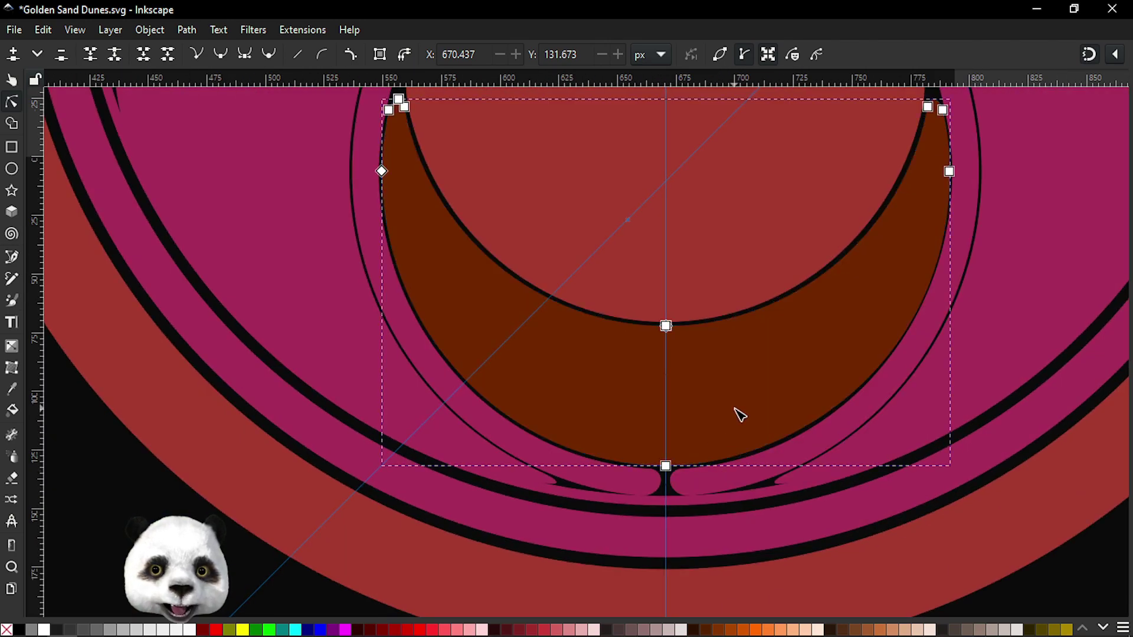
click(666, 466)
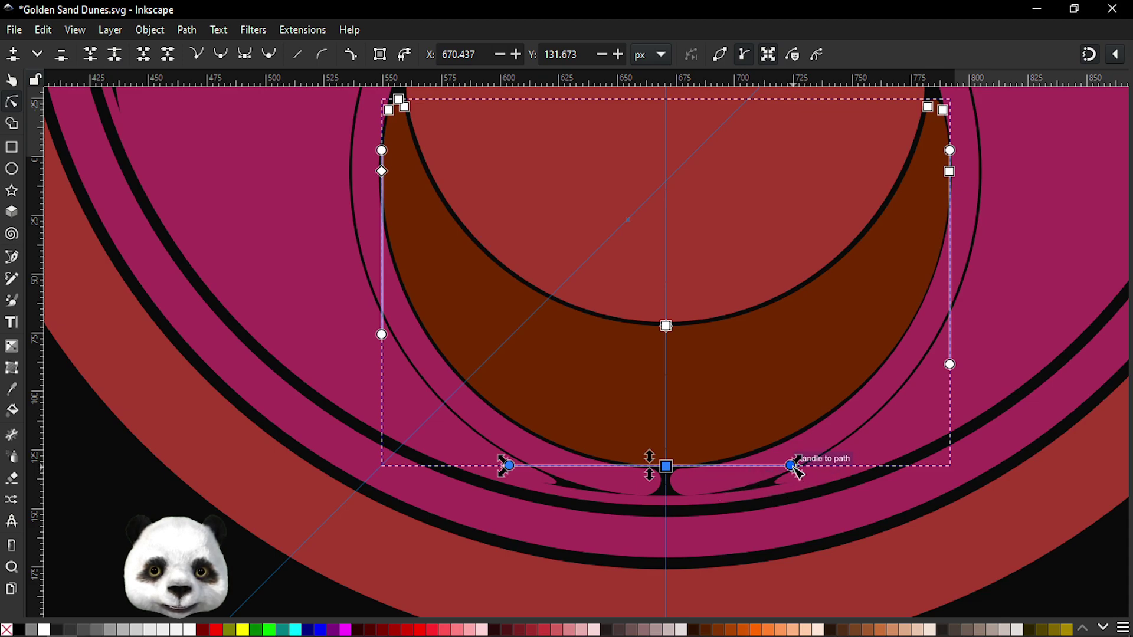
drag(792, 467, 782, 467)
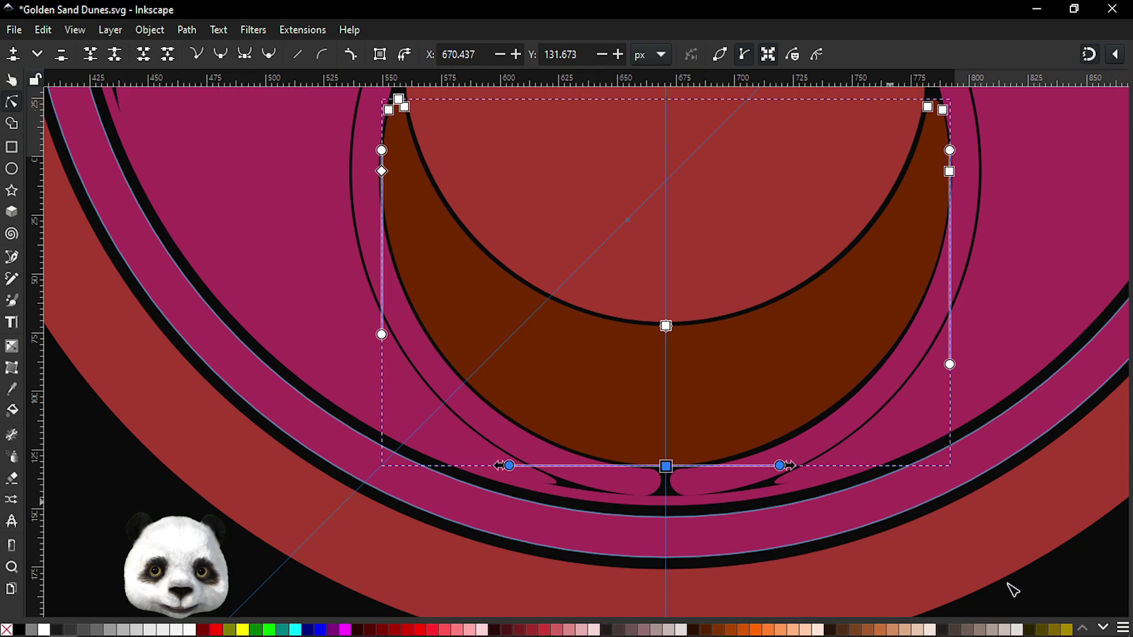
key(ctrl+z)
key(ctrl+z)
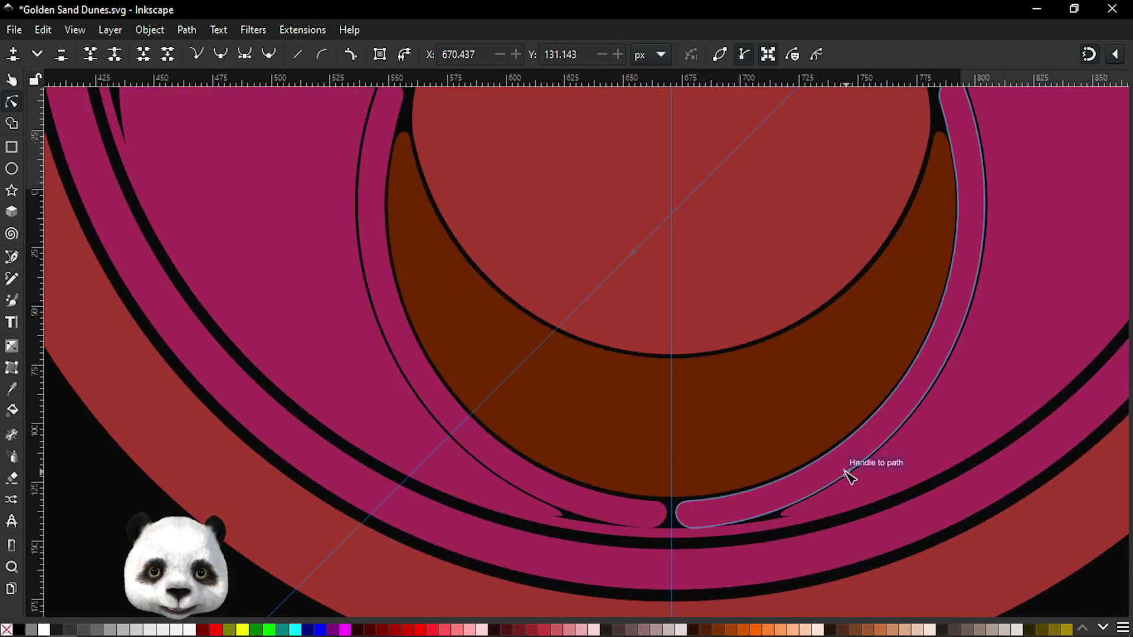
key(s)
click(789, 413)
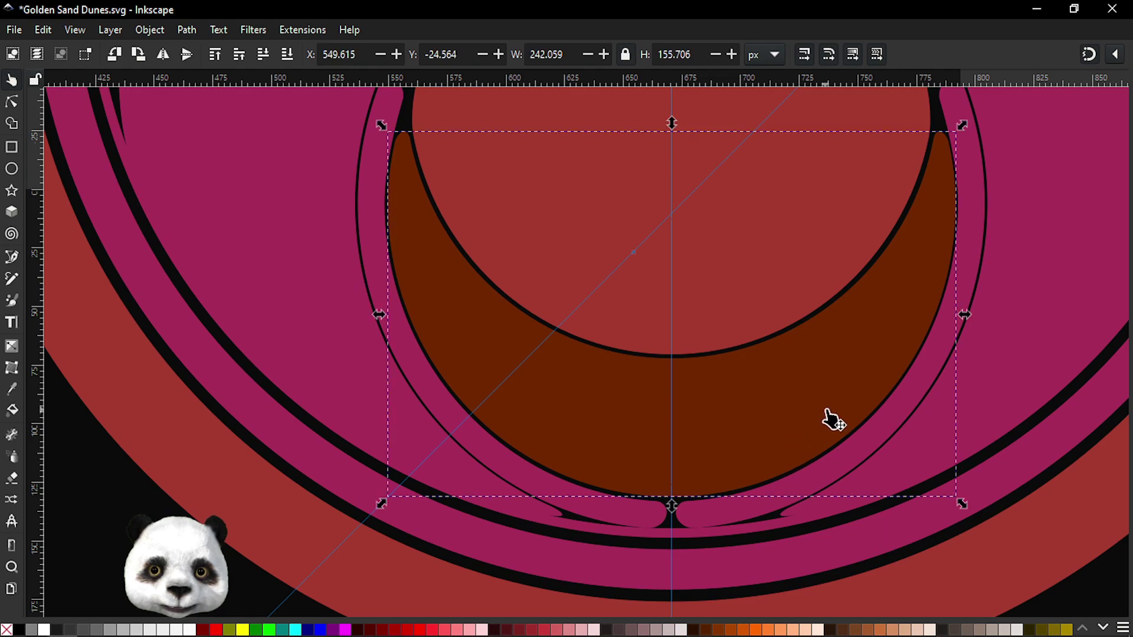
- Nudge the crescent slightly left and centre the view on the emblem
key(alt+Left)
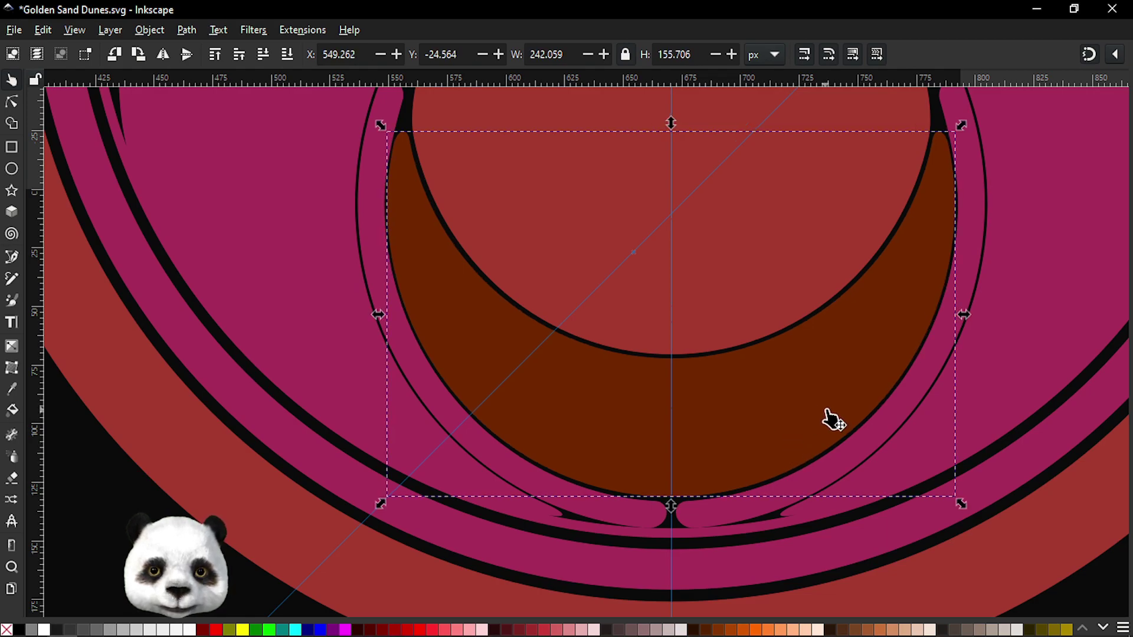
scroll(833, 420, down, 4)
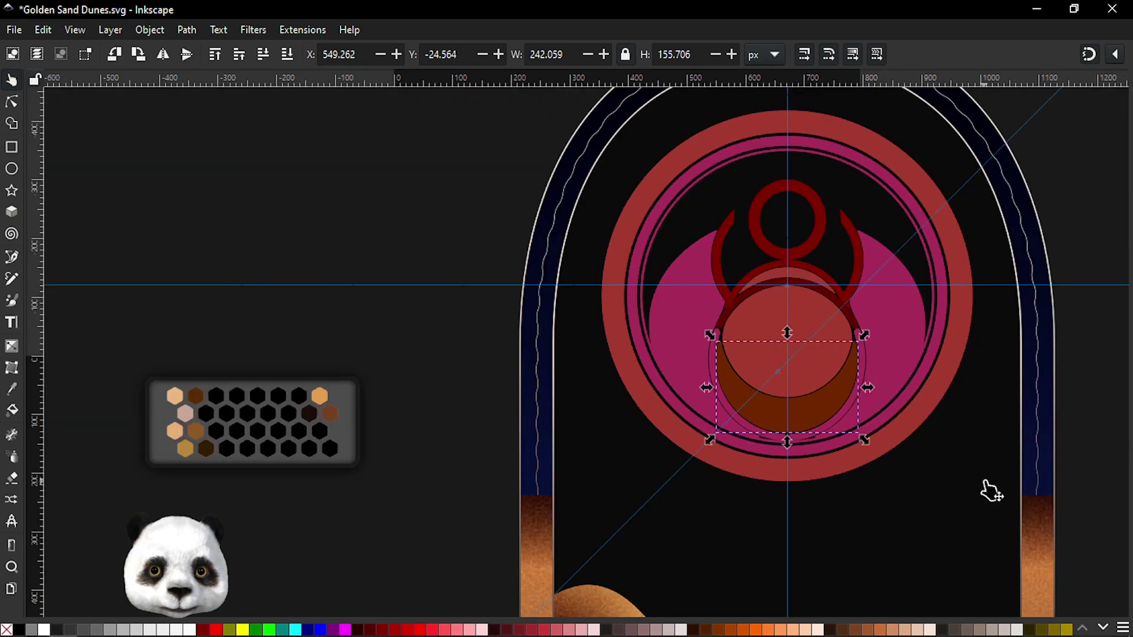
click(985, 489)
scroll(986, 489, down, 1)
scroll(986, 489, up, 1)
scroll(944, 437, up, 1)
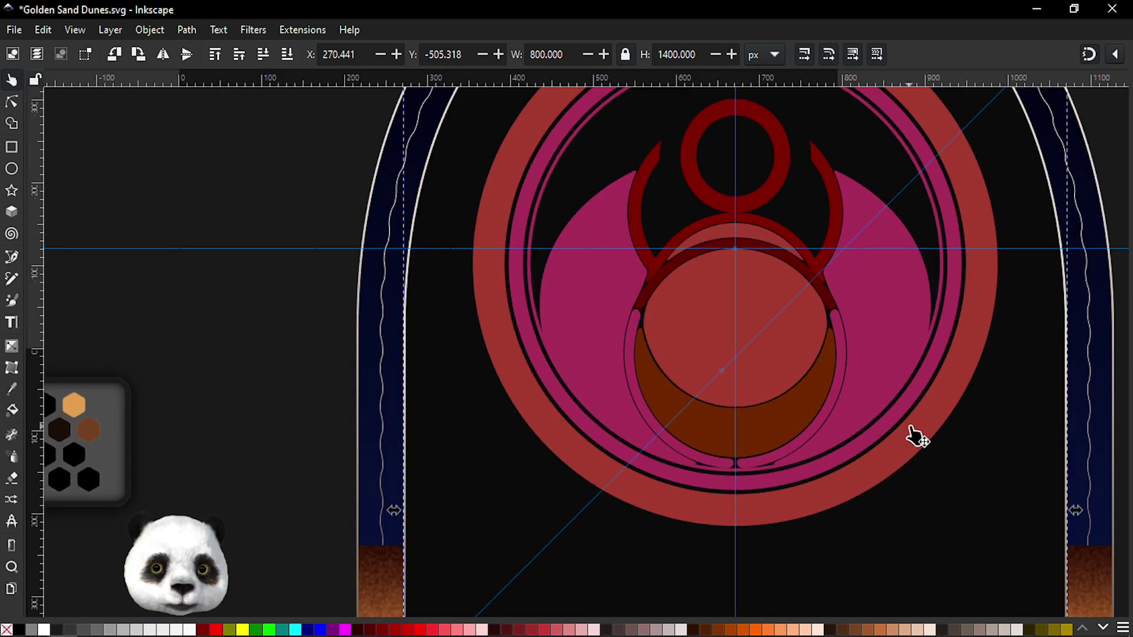
scroll(836, 319, up, 1)
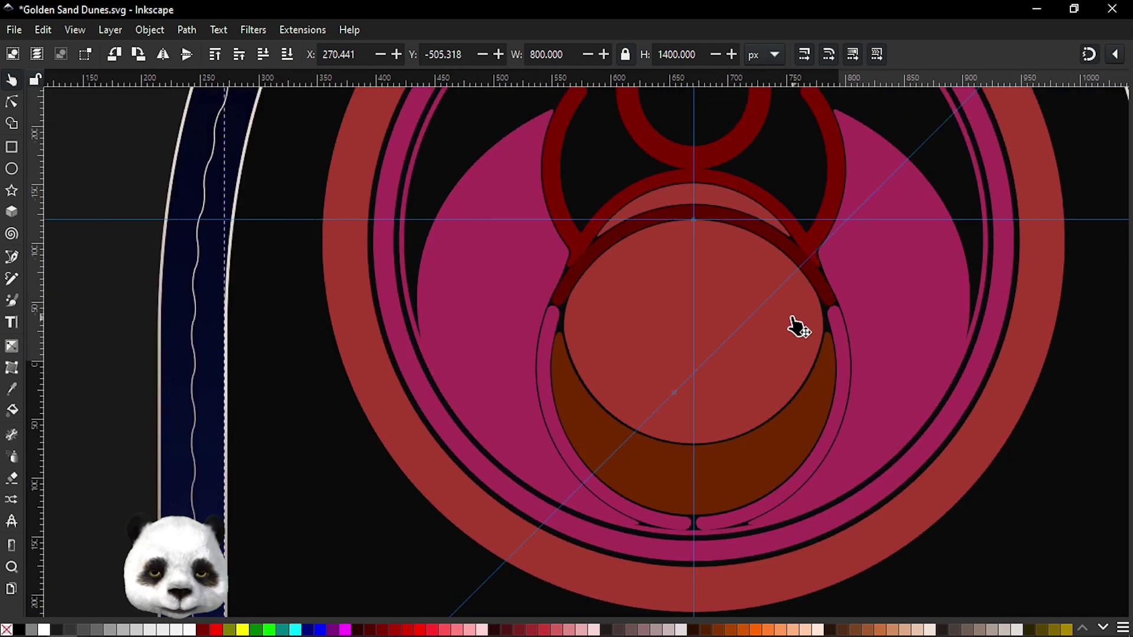
drag(705, 333, 603, 406)
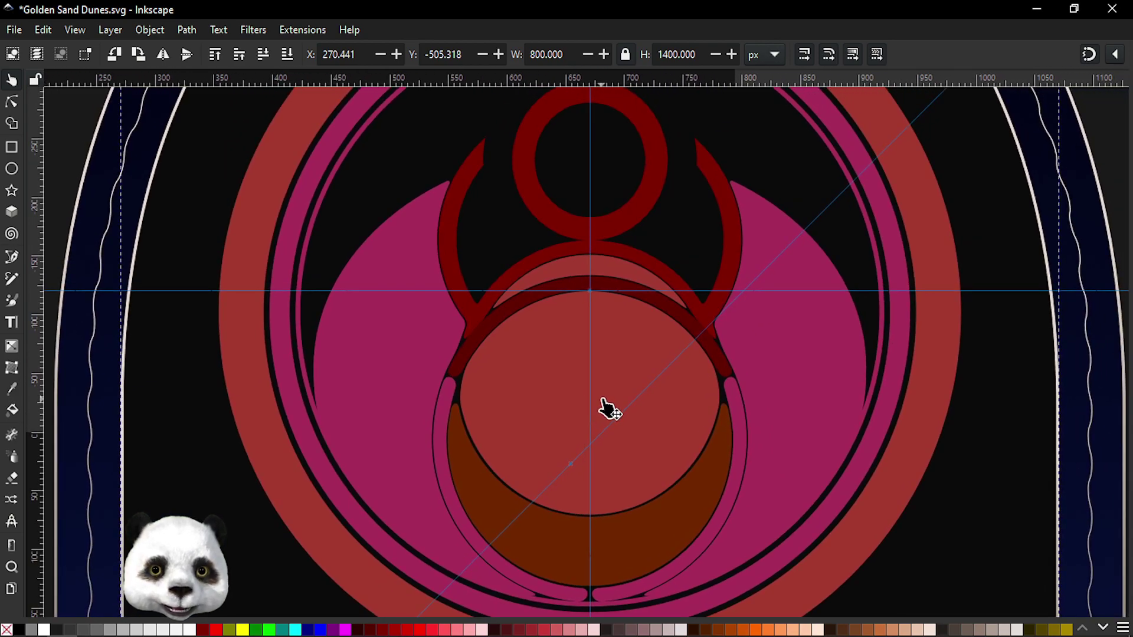
scroll(606, 407, up, 1)
scroll(596, 405, down, 1)
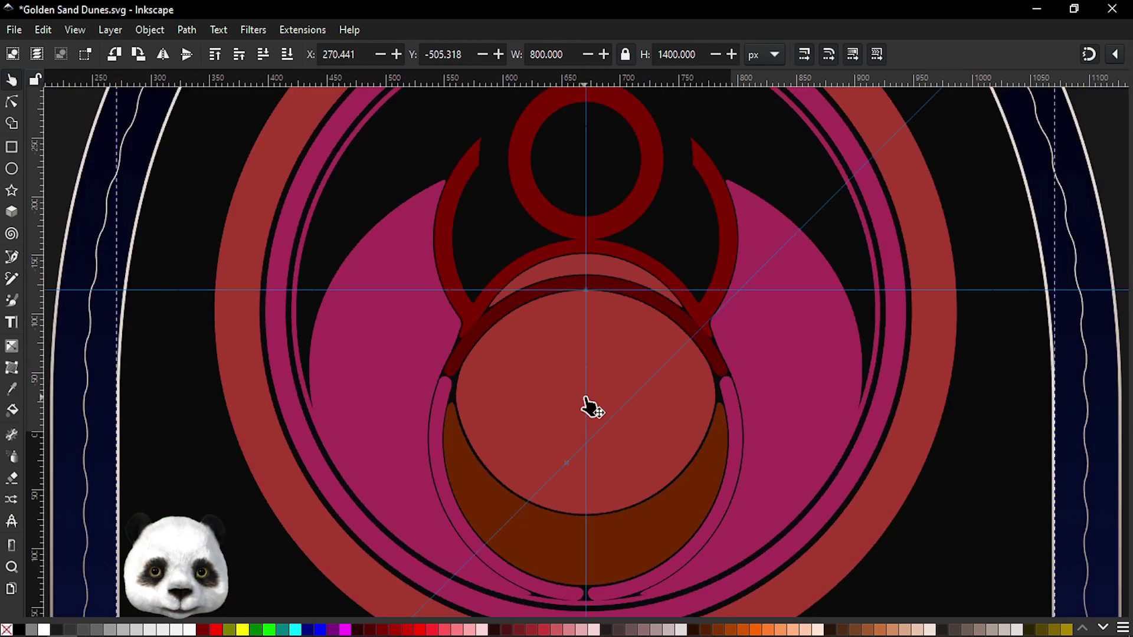
scroll(590, 408, up, 1)
scroll(561, 403, up, 1)
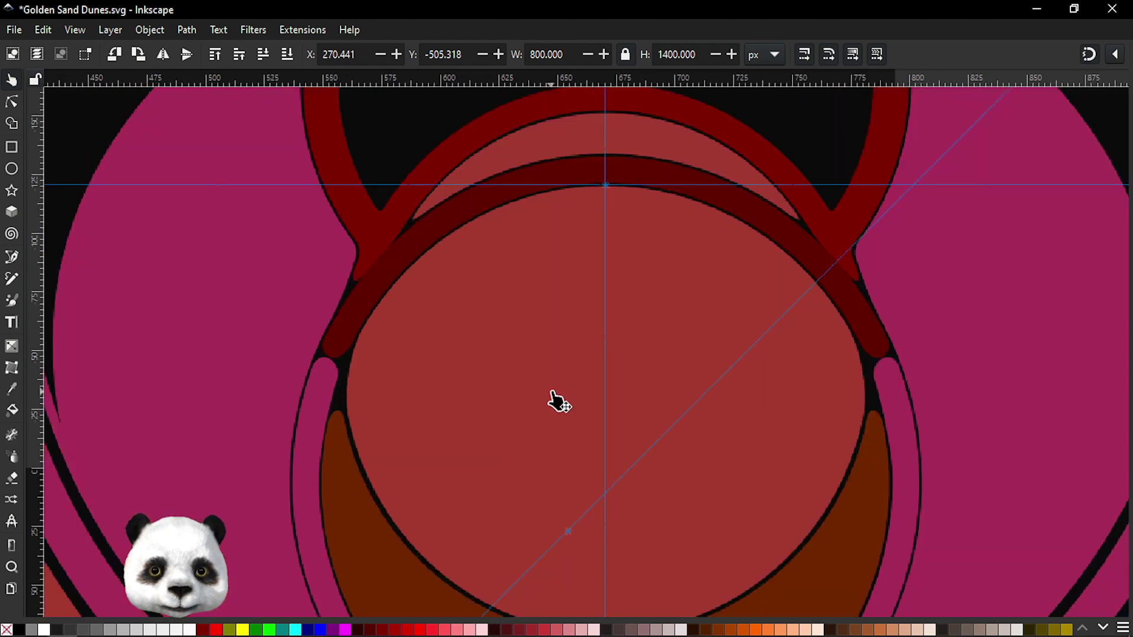
- Shrink the central red circle slightly, nudge it down, and save the document
click(519, 360)
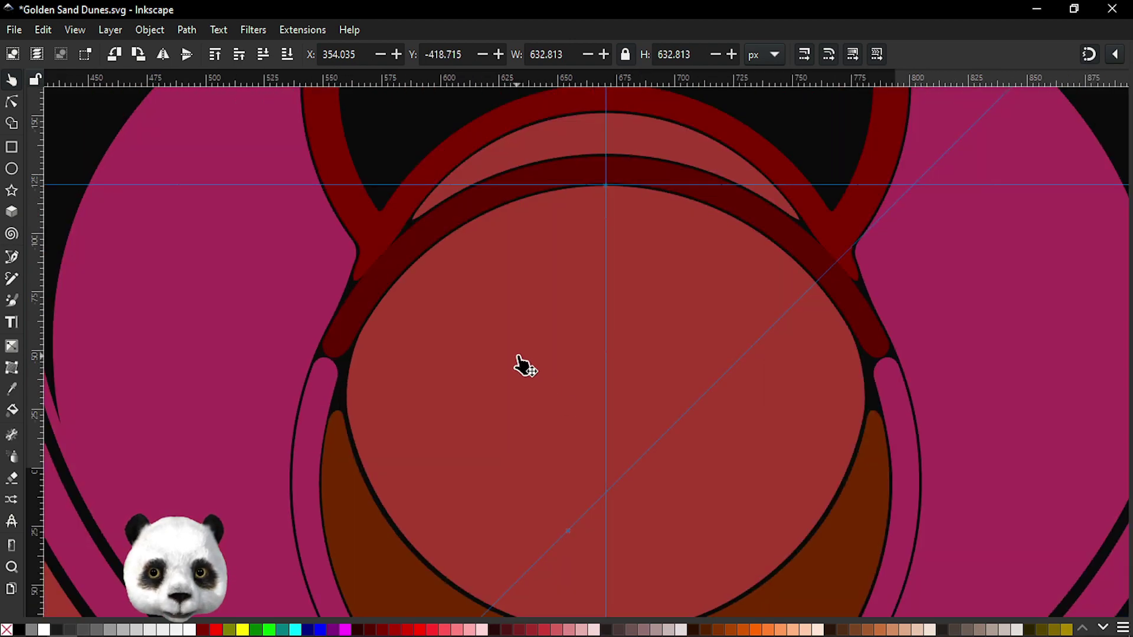
ctrl+click(520, 368)
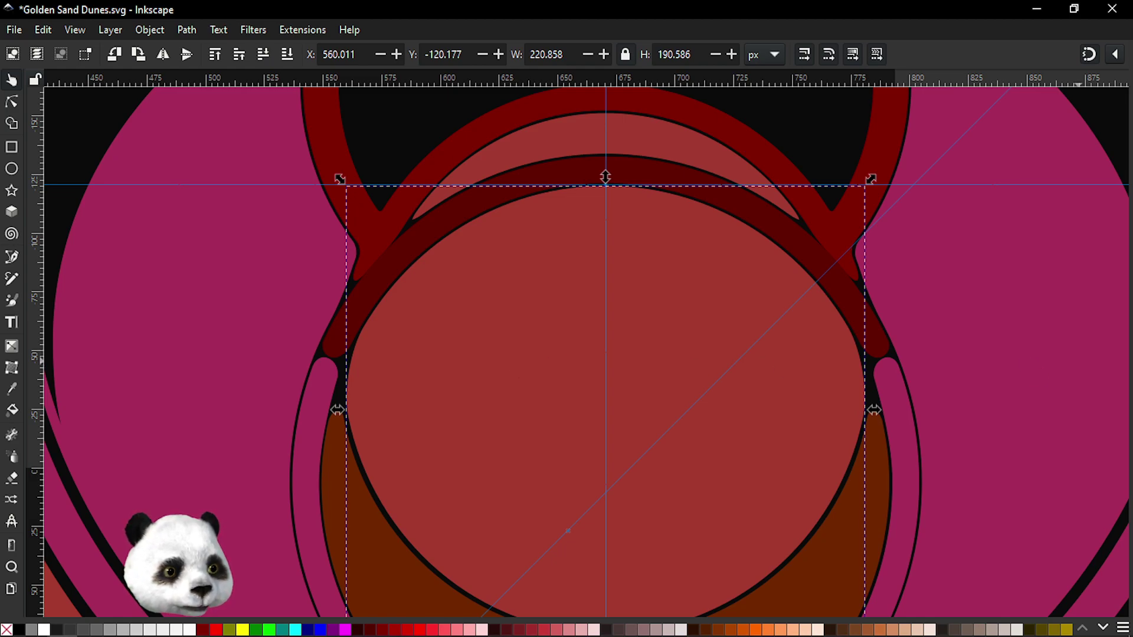
key(comma)
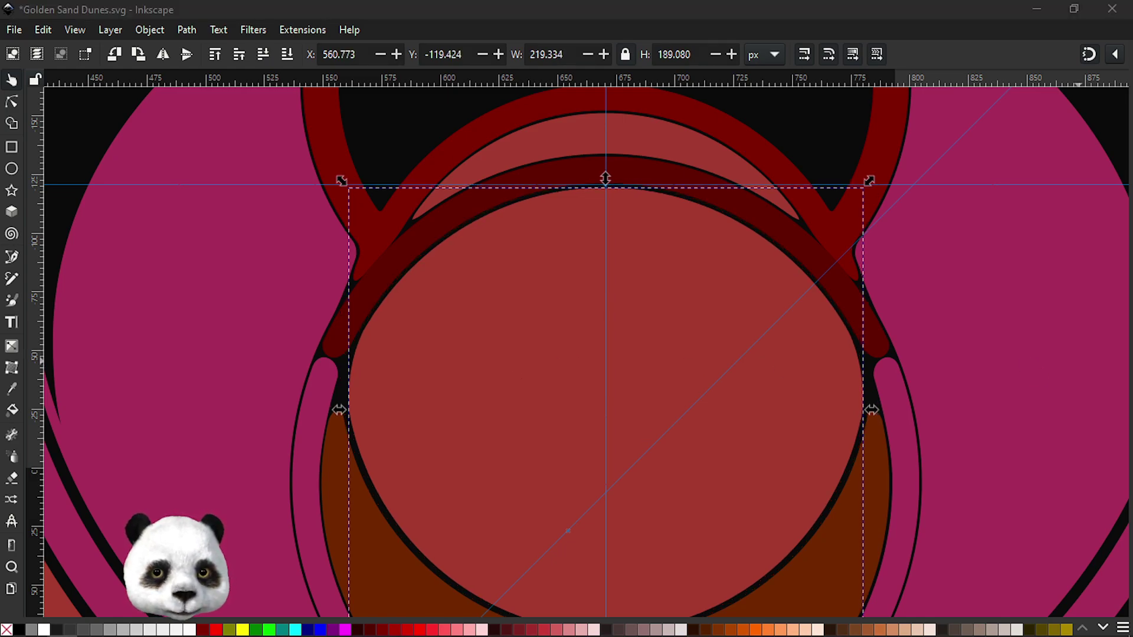
click(672, 24)
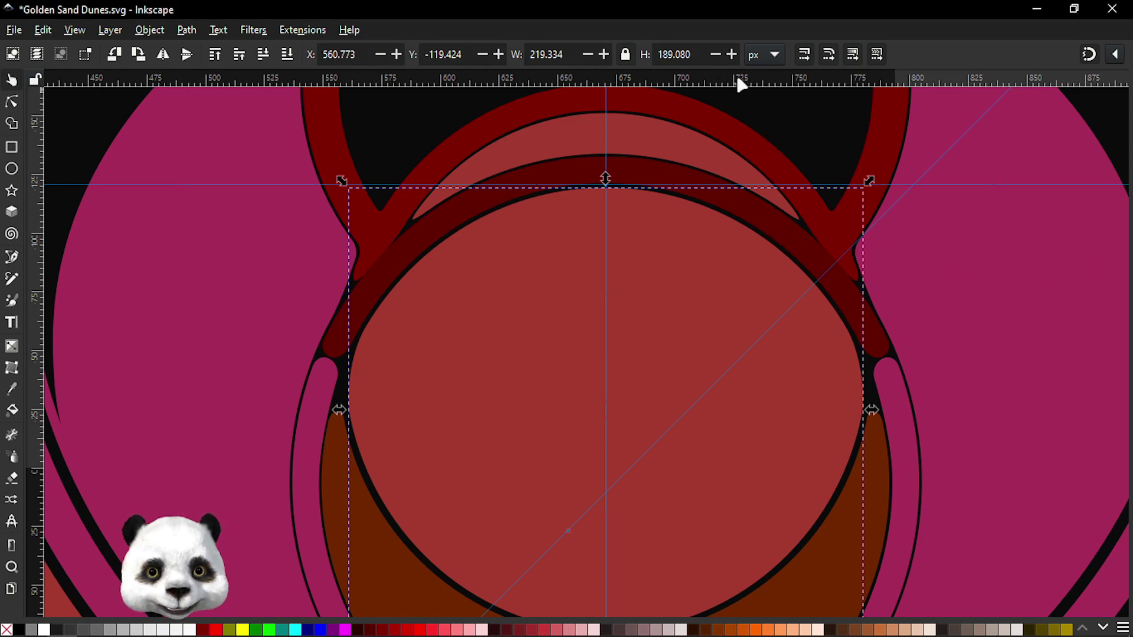
click(695, 285)
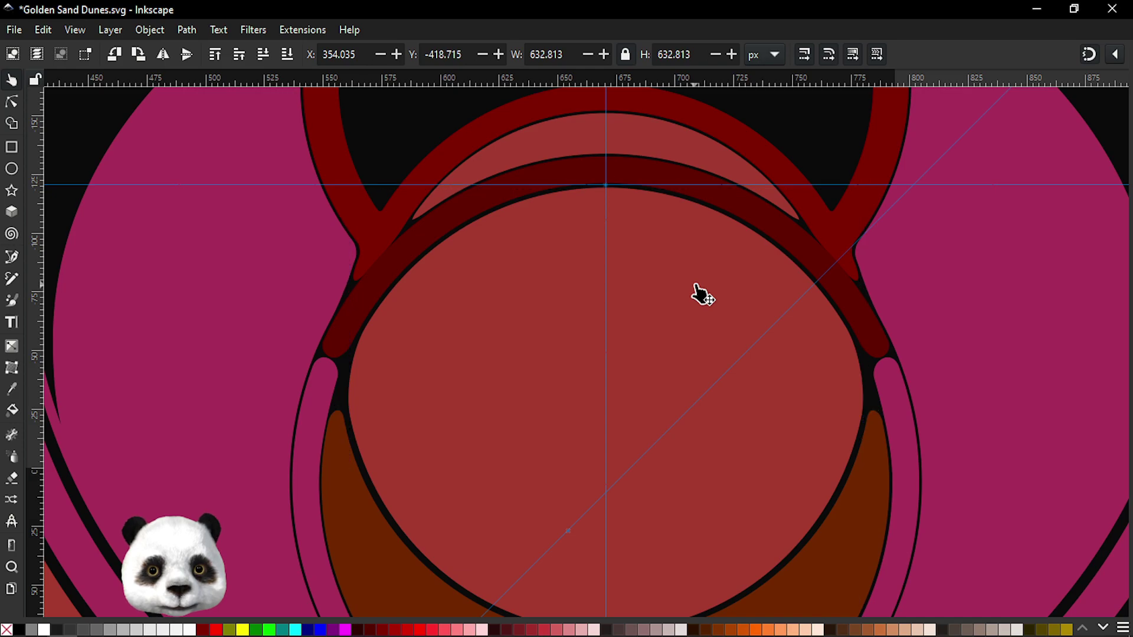
alt+click(696, 286)
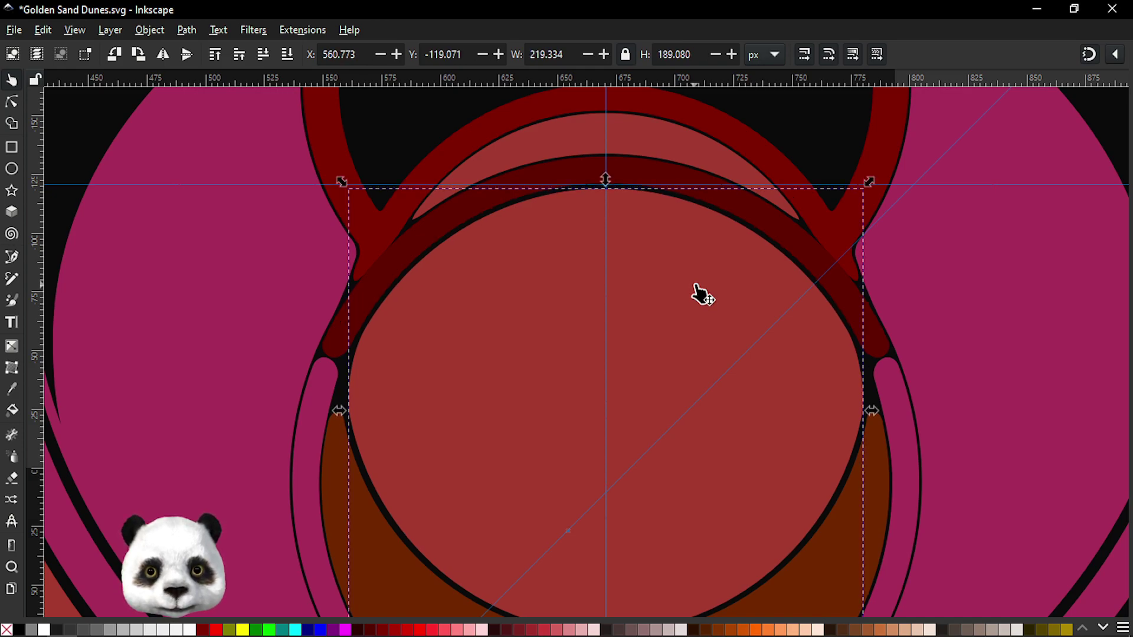
key(alt+Down)
scroll(696, 289, down, 3)
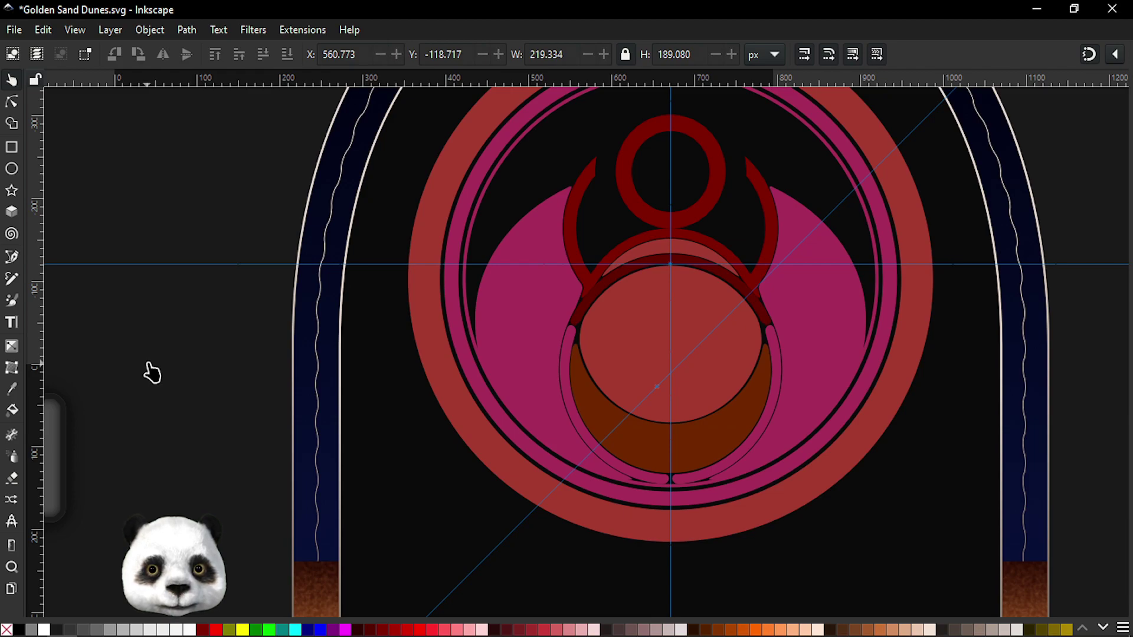
scroll(406, 446, down, 1)
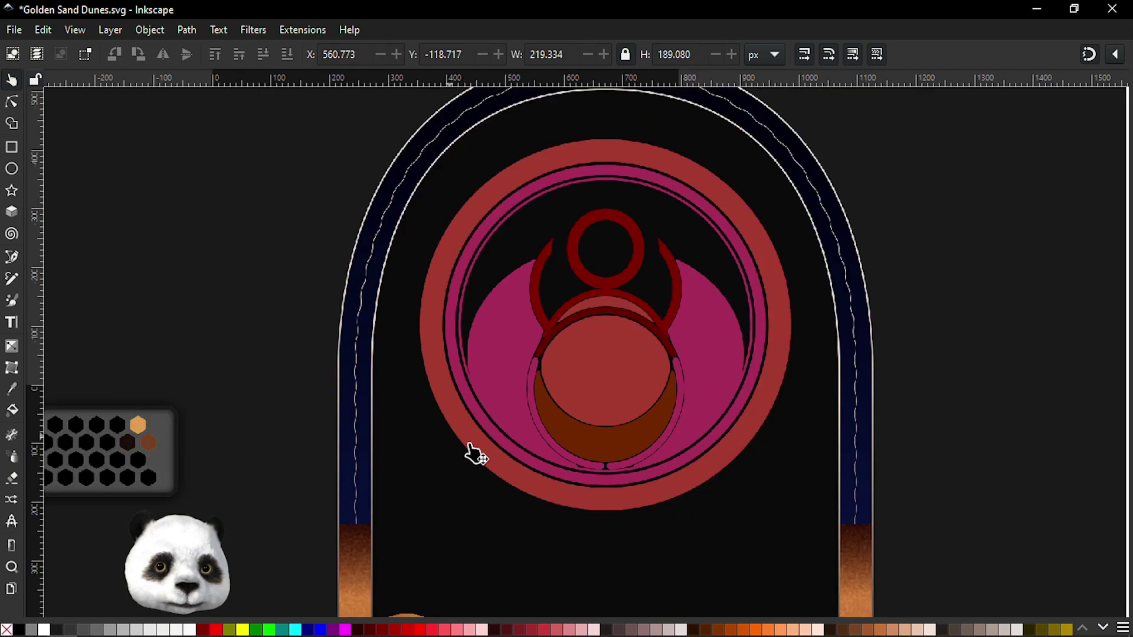
scroll(474, 455, down, 2)
scroll(555, 481, up, 1)
key(ctrl+s)
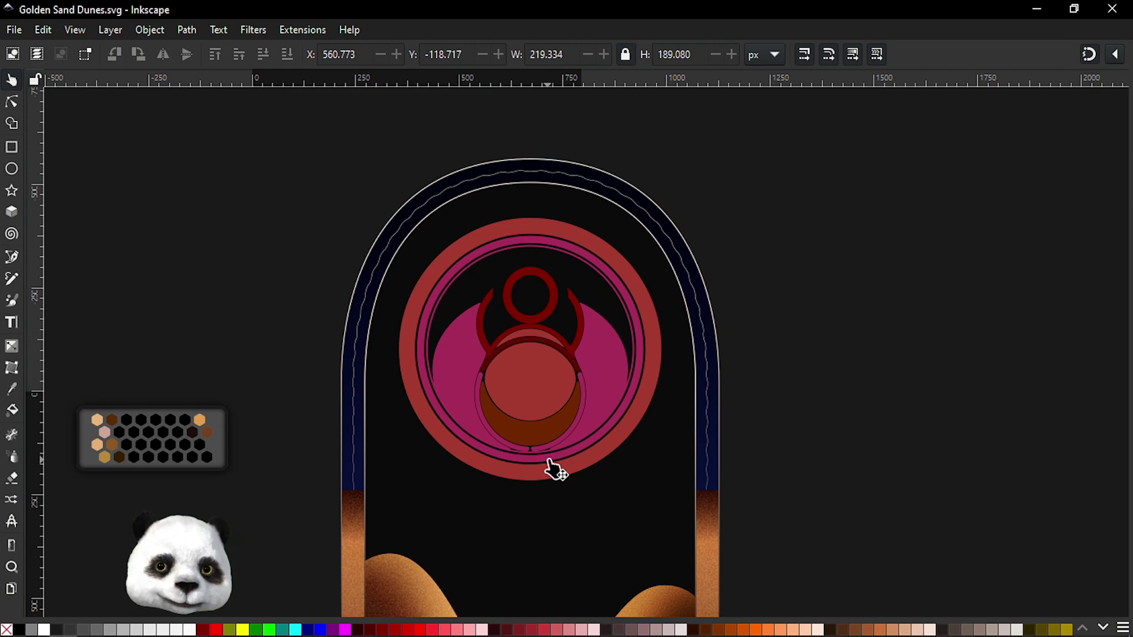
- Zoom in on the crescent and switch to the Node tool
scroll(546, 464, up, 2)
scroll(472, 456, up, 2)
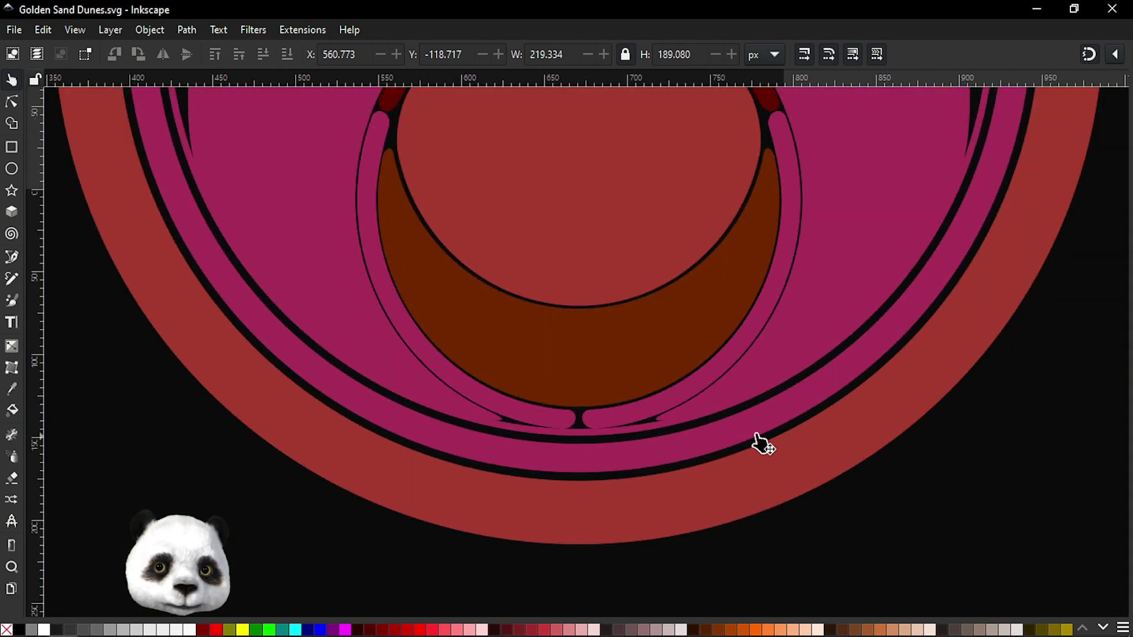
scroll(640, 422, up, 3)
scroll(531, 437, down, 3)
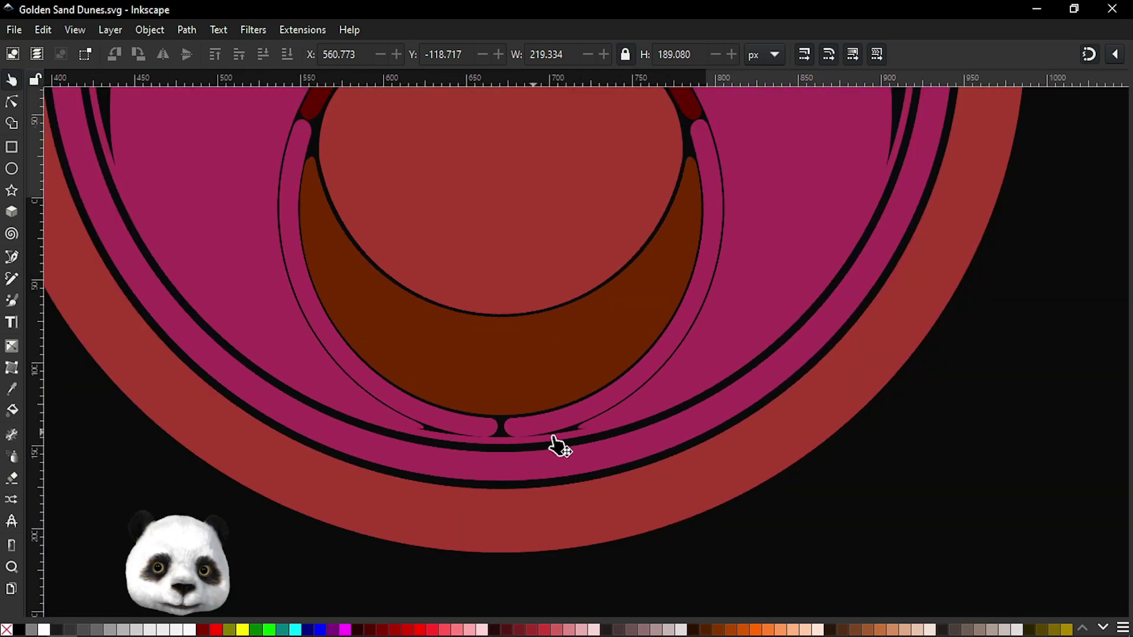
scroll(564, 440, down, 2)
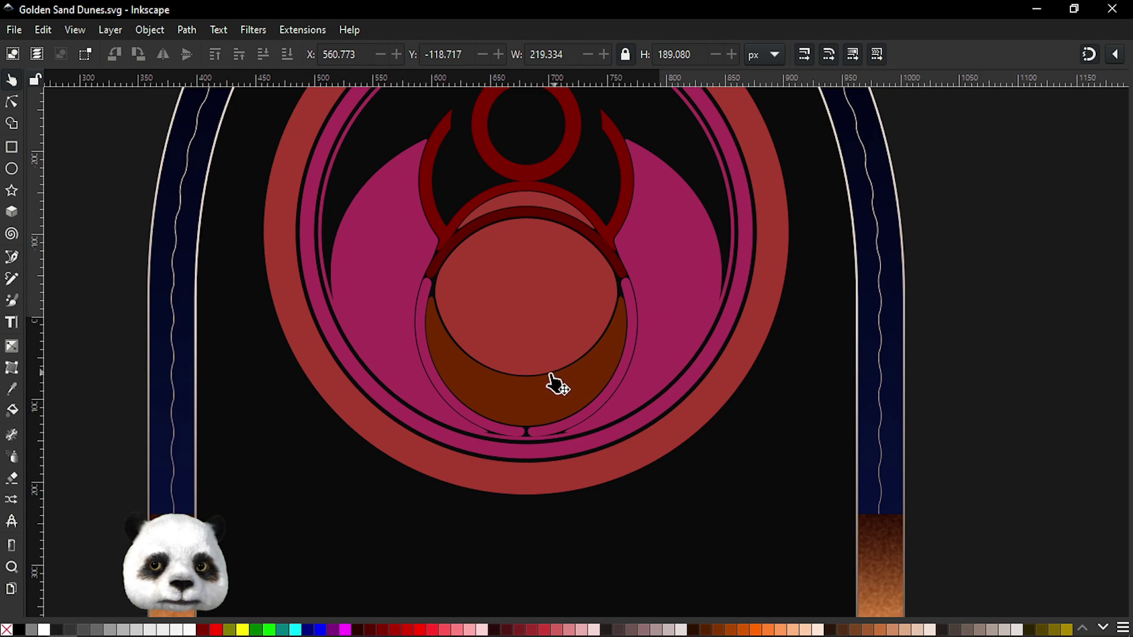
scroll(551, 382, up, 1)
scroll(515, 420, up, 1)
scroll(514, 420, up, 1)
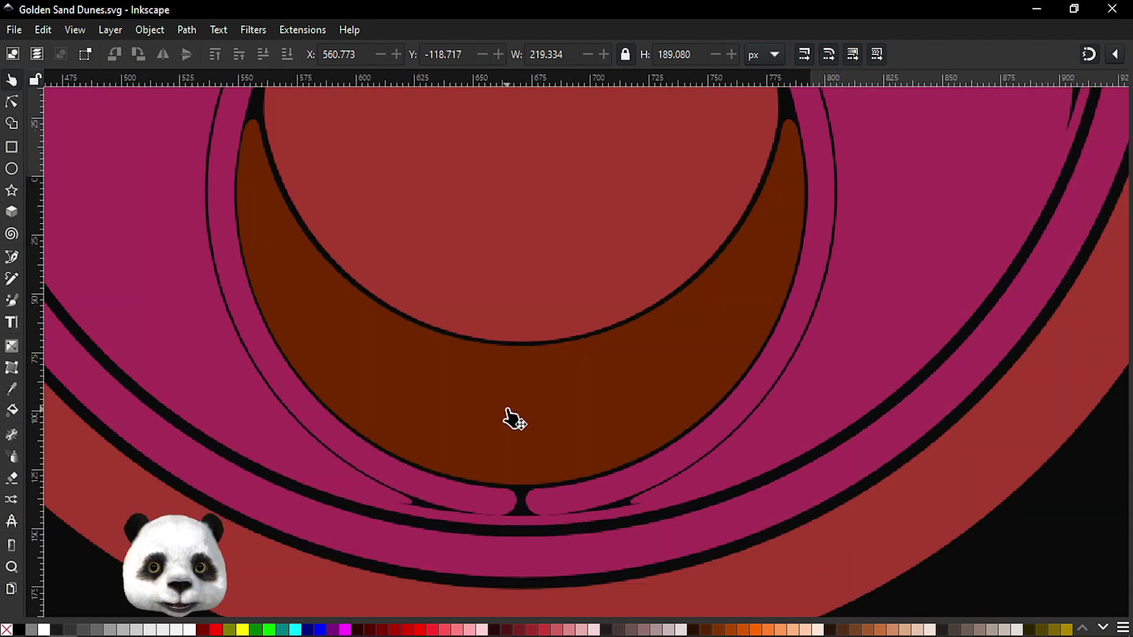
key(n)
scroll(536, 388, up, 2)
- Pull the inner circle's bottom node down, then undo to restore its long handles
click(535, 388)
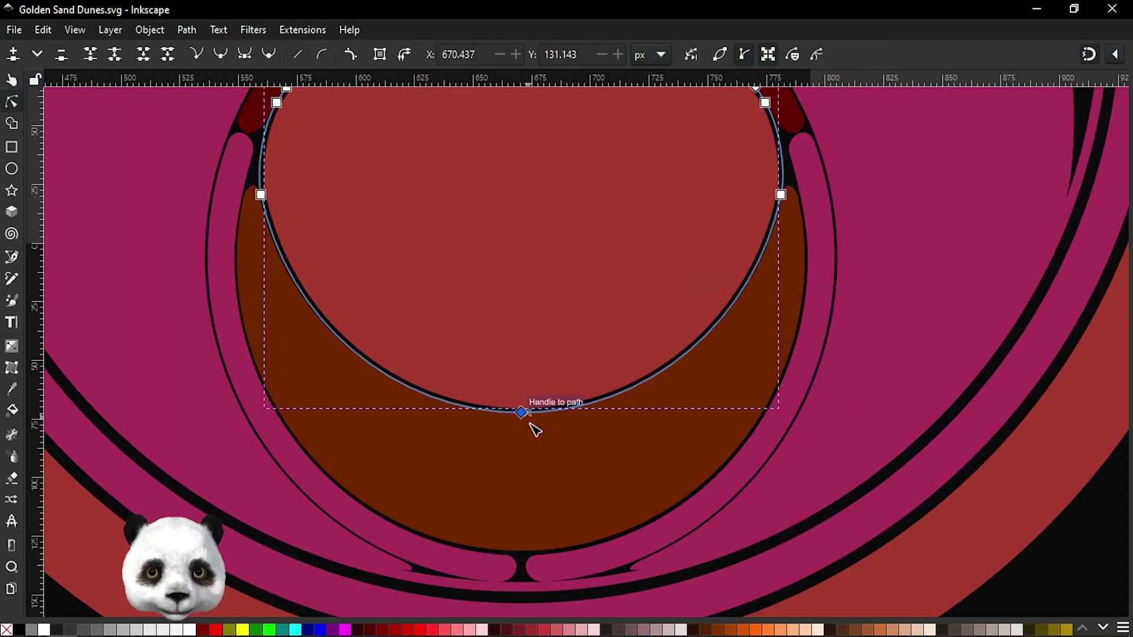
scroll(530, 446, up, 3)
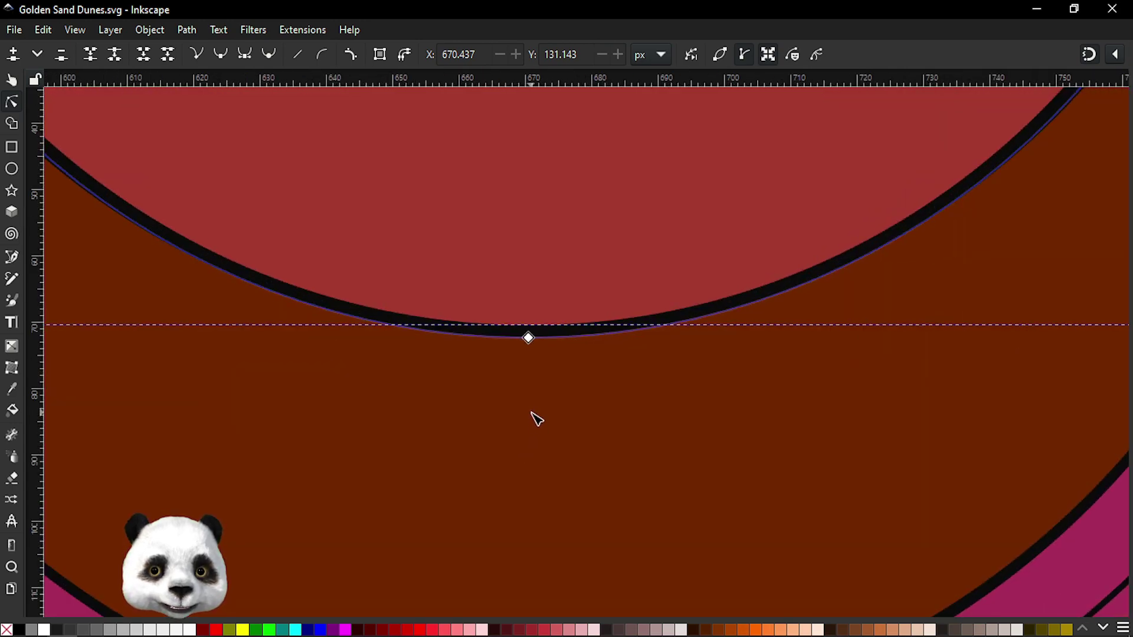
drag(529, 338, 531, 347)
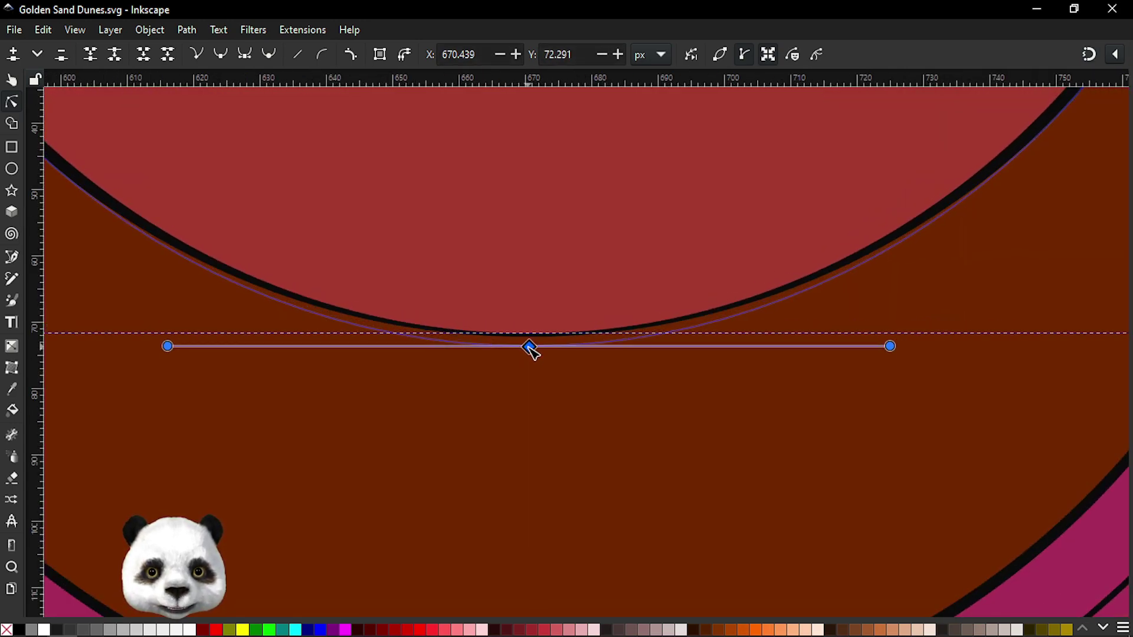
key(ctrl+s)
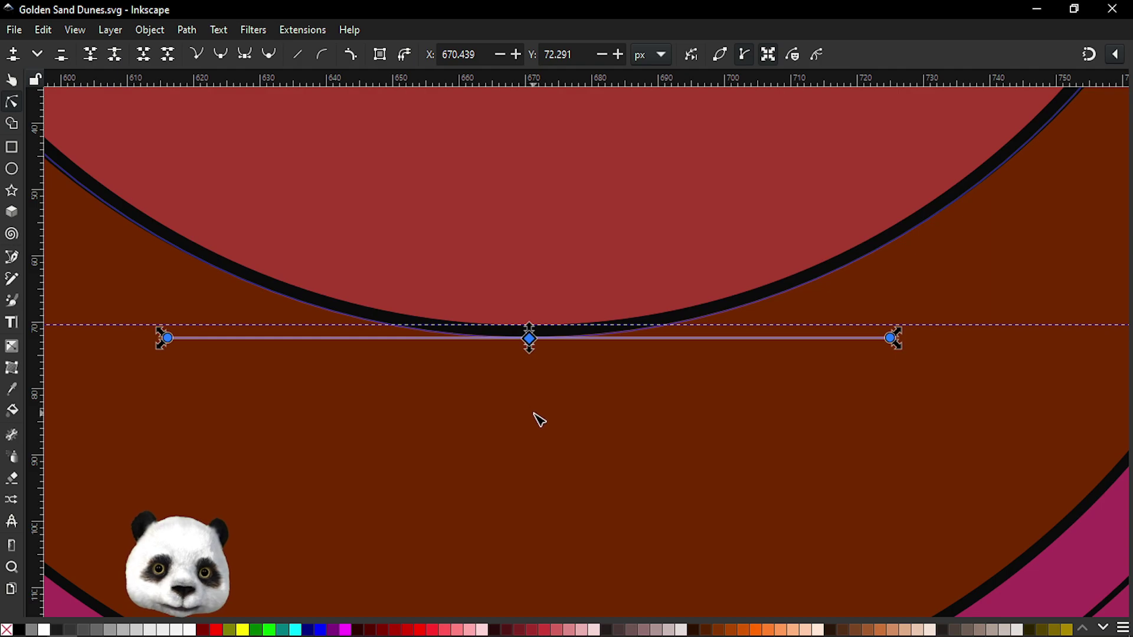
key(Escape)
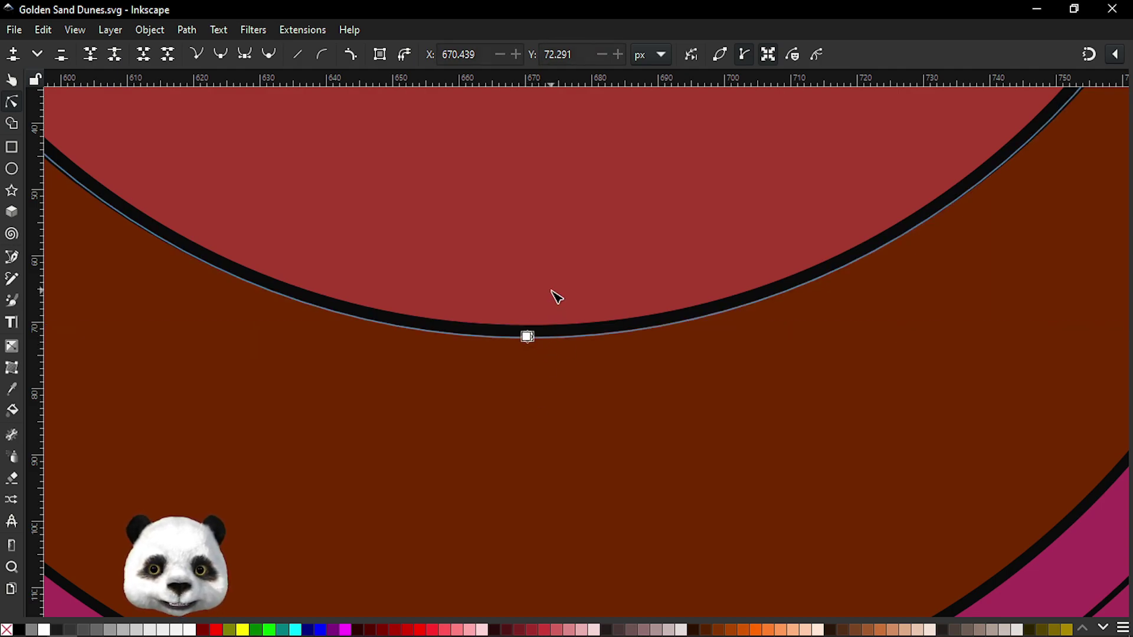
key(ctrl+z)
- Select the stacked nodes at the inner curve's bottom and join them into one
scroll(513, 413, up, 1)
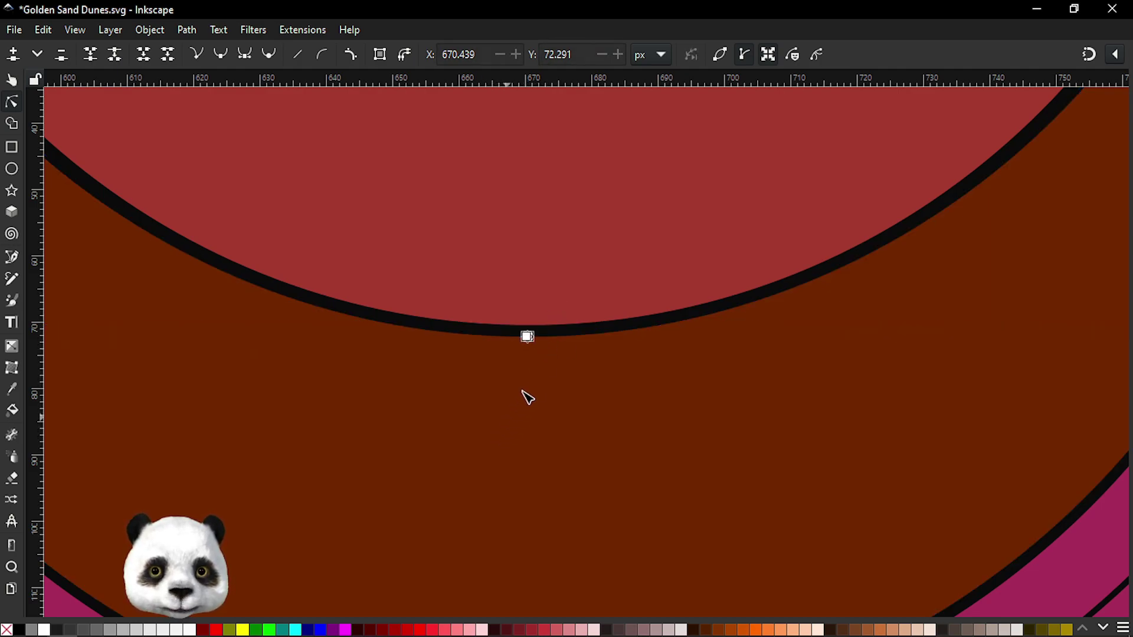
scroll(525, 397, up, 3)
scroll(532, 365, up, 4)
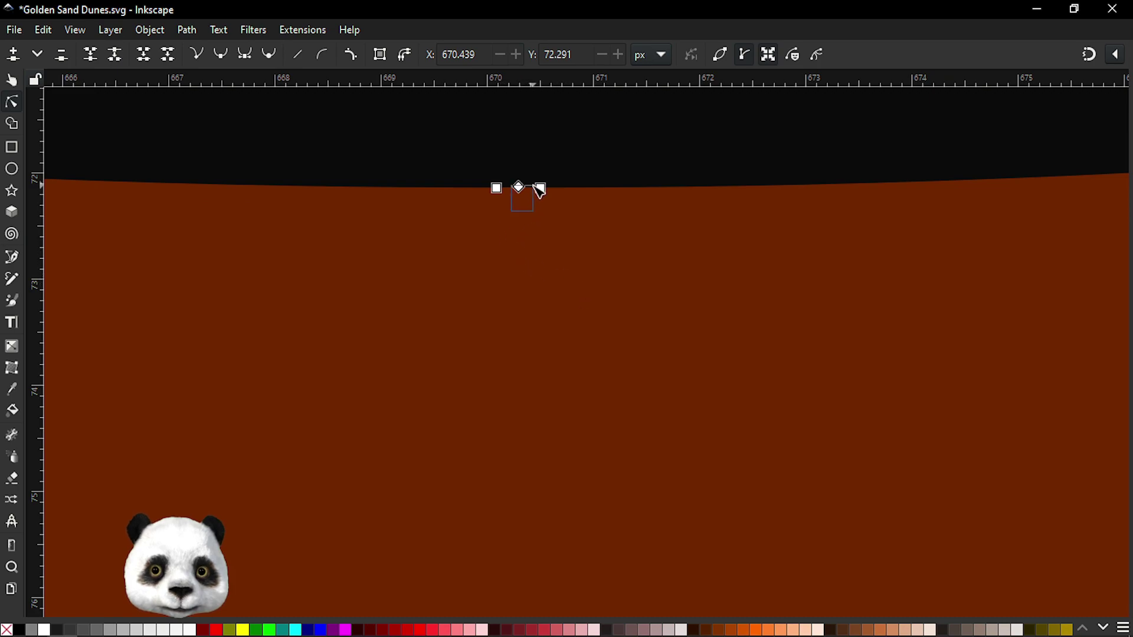
mouse_move(538, 188)
mouse_down()
mouse_move(551, 218)
mouse_move(547, 161)
mouse_up()
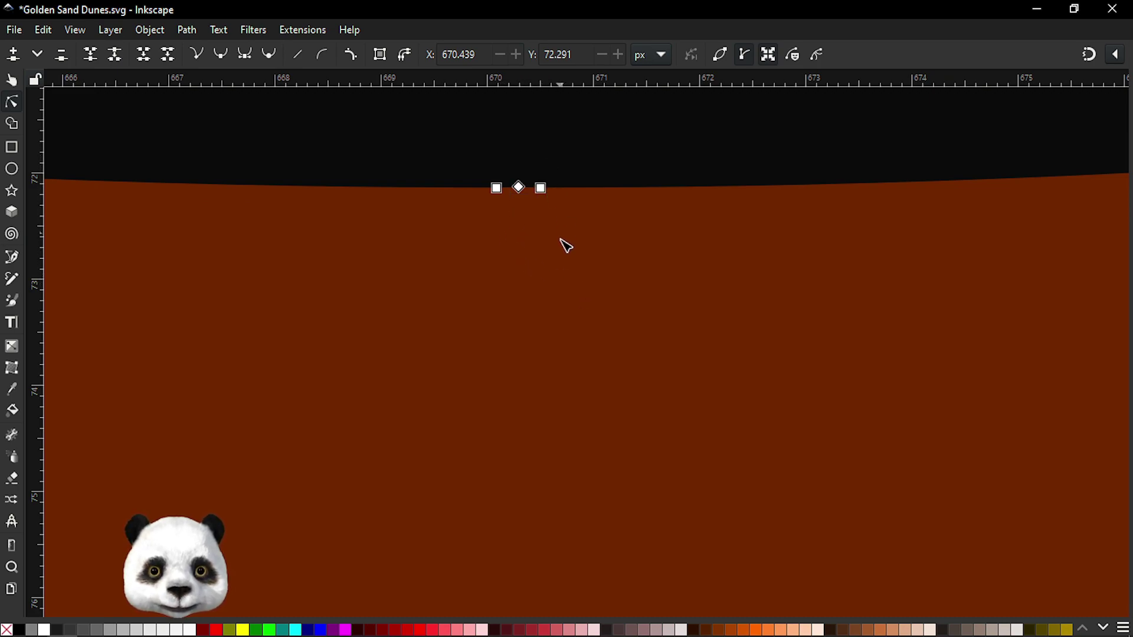
drag(551, 239, 536, 176)
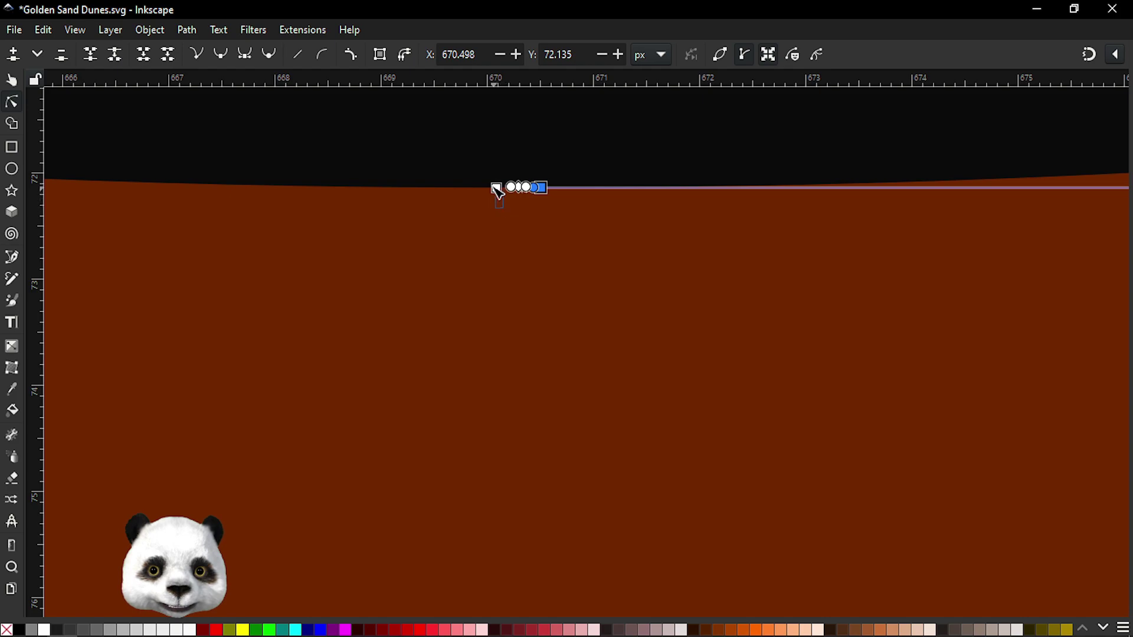
key(ctrl+a)
key(shift+j)
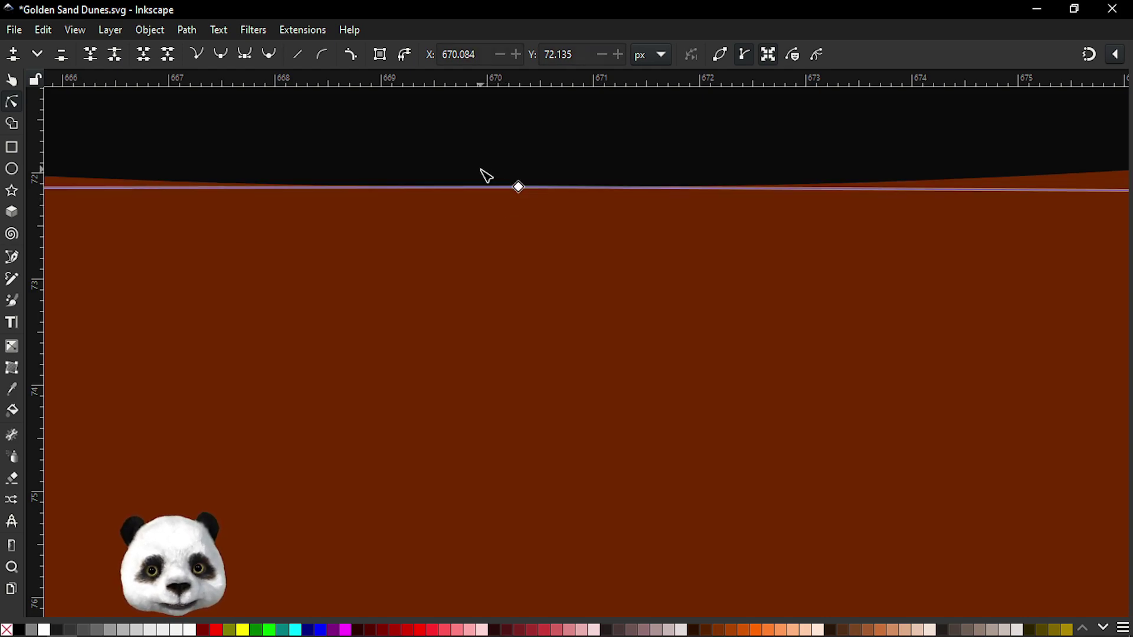
- Nudge the merged bottom node slightly downward and zoom out to the whole emblem
scroll(485, 175, down, 6)
drag(468, 230, 508, 402)
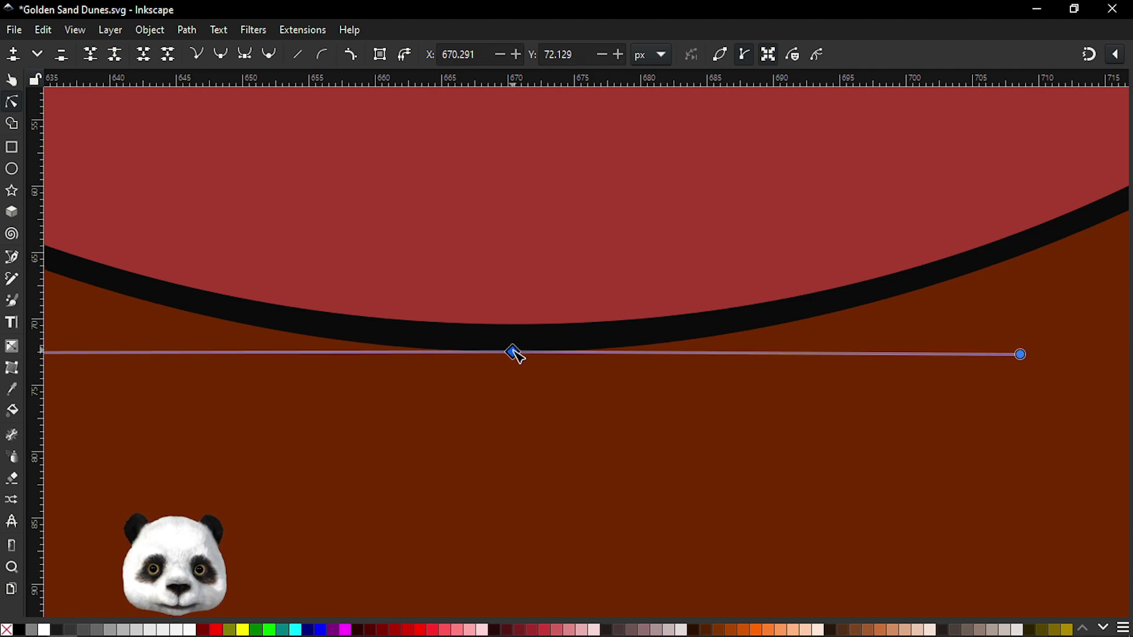
scroll(507, 369, down, 2)
scroll(507, 377, down, 3)
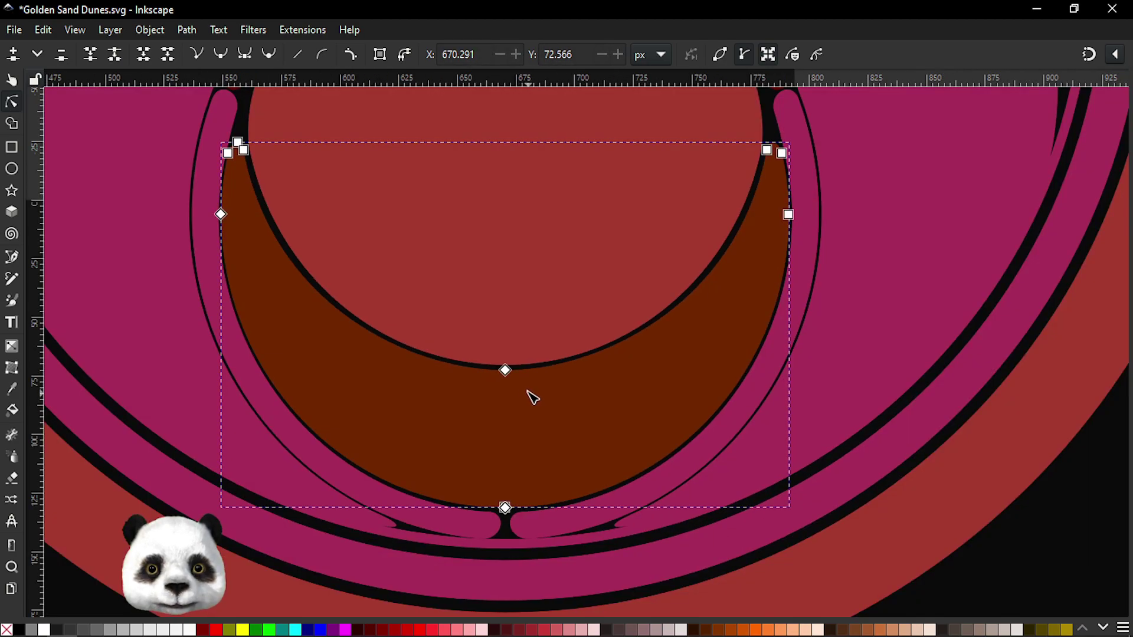
scroll(511, 386, up, 1)
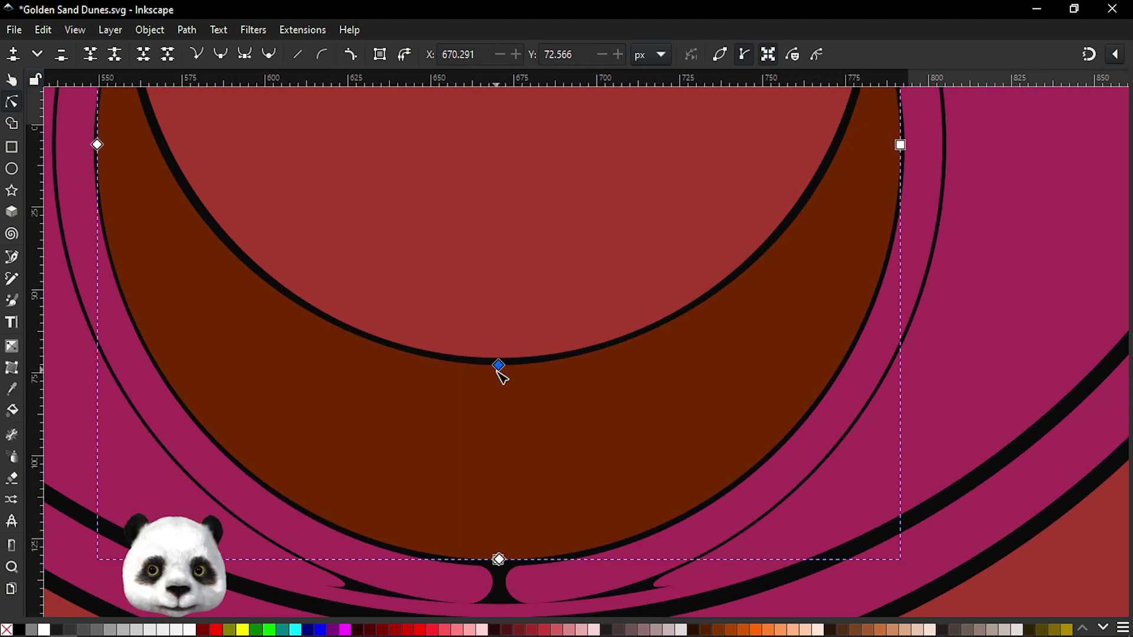
click(499, 366)
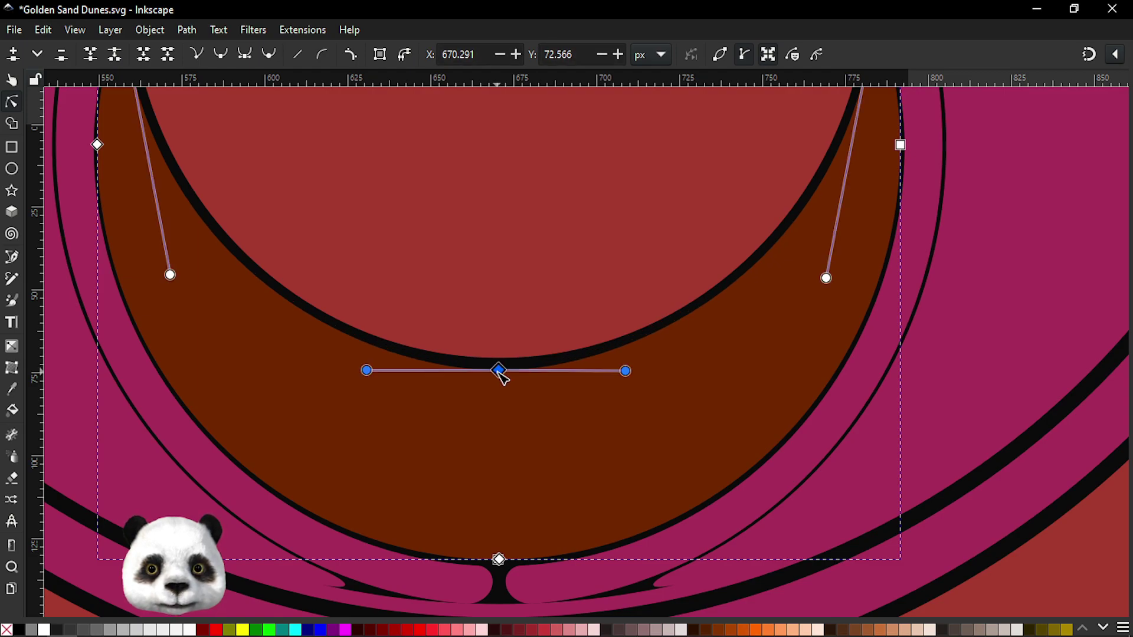
drag(502, 376, 499, 372)
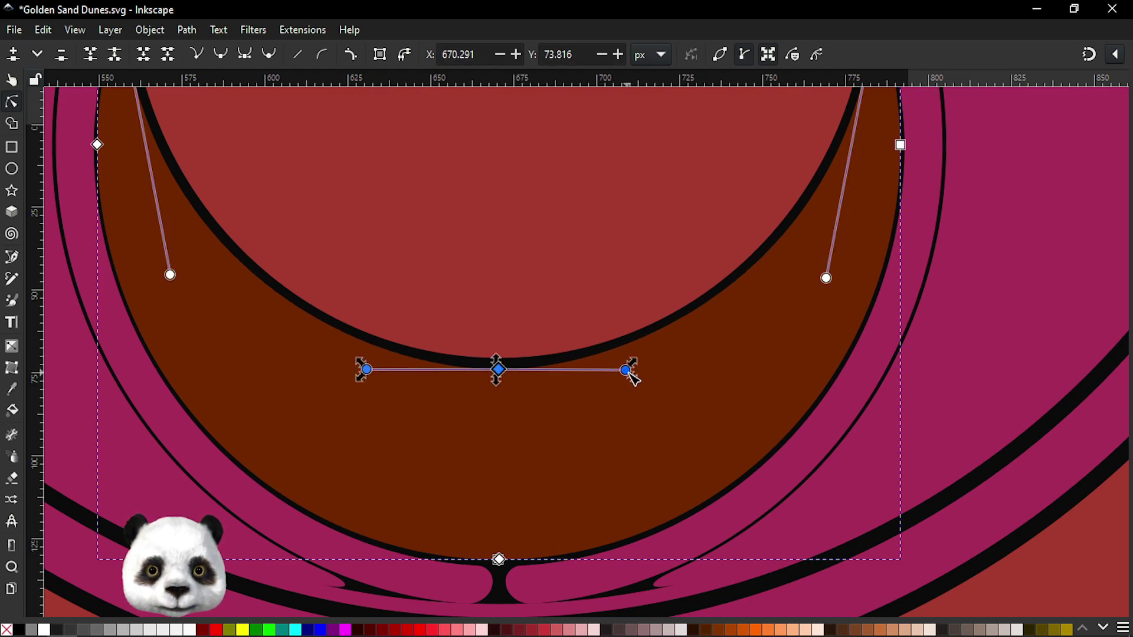
key(5)
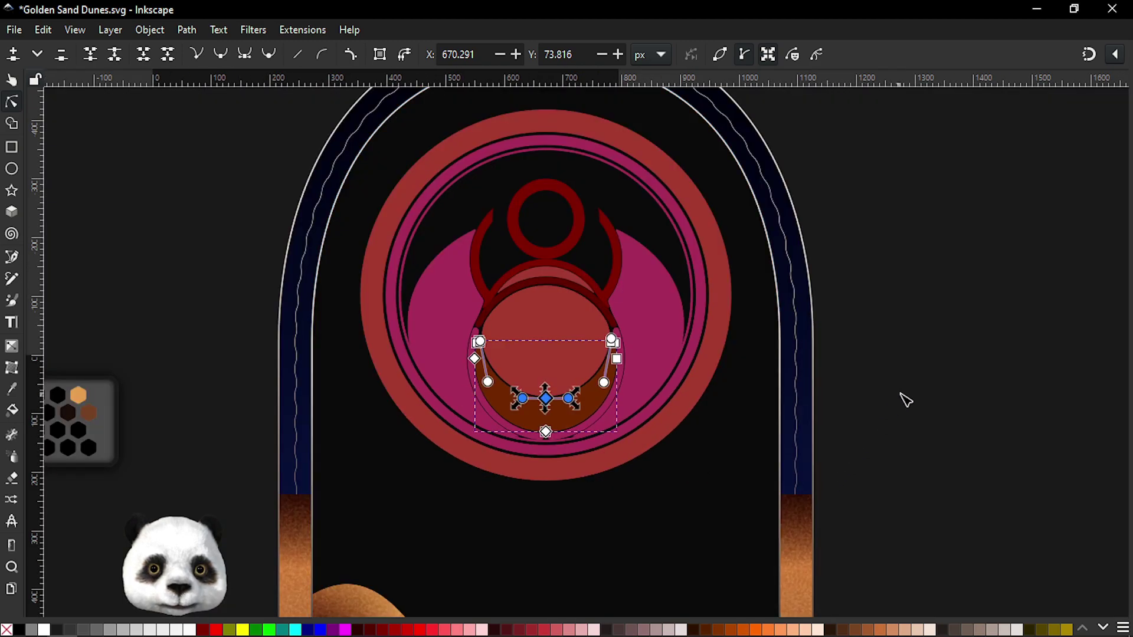
key(Escape)
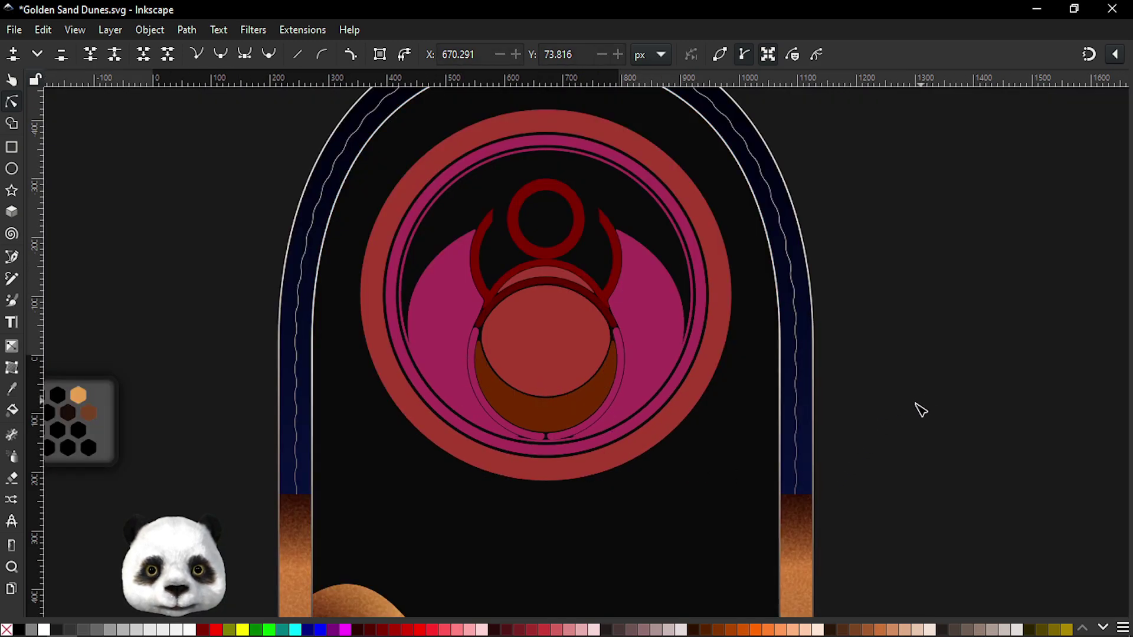
- Nudge the central circle up one step and save the drawing
key(s)
click(563, 347)
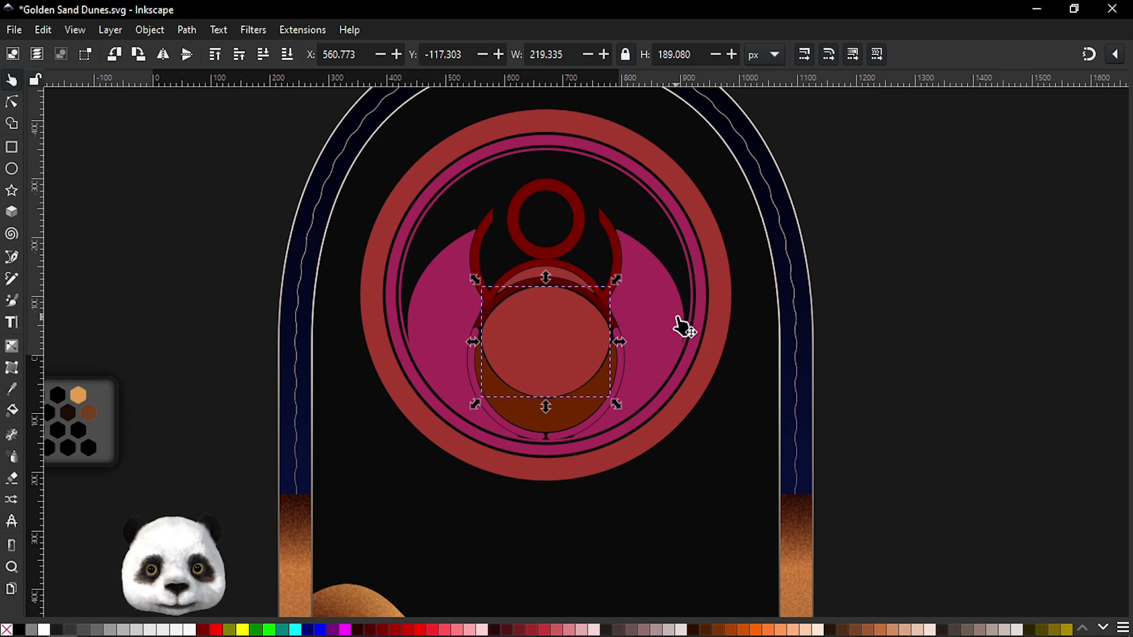
ctrl+scroll(685, 328, up, 1)
ctrl+scroll(678, 324, up, 2)
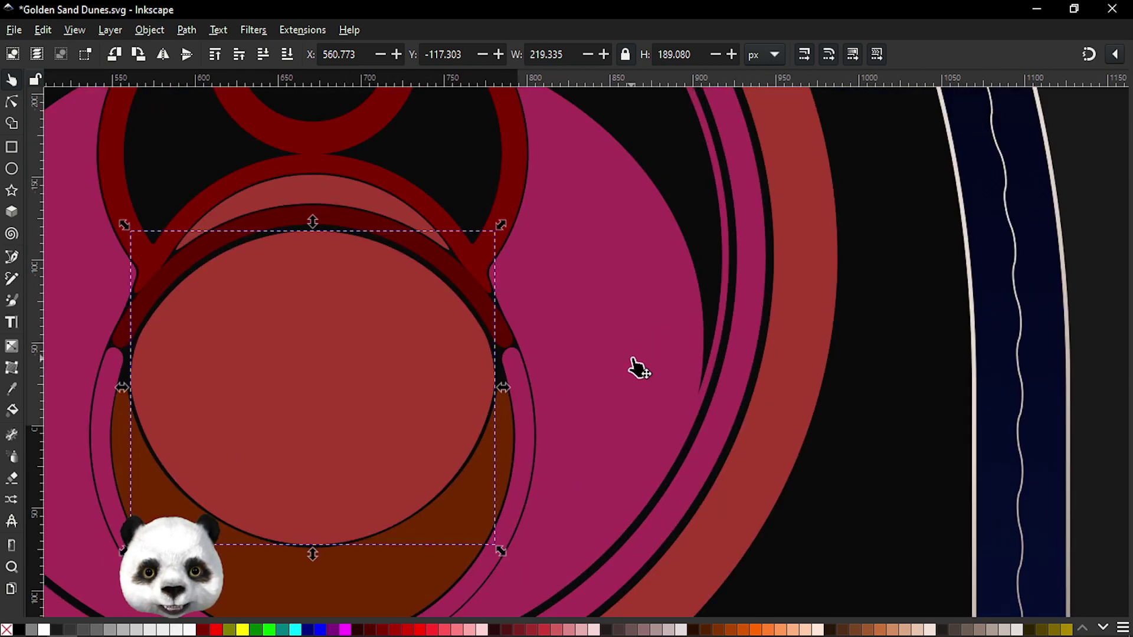
key(Up)
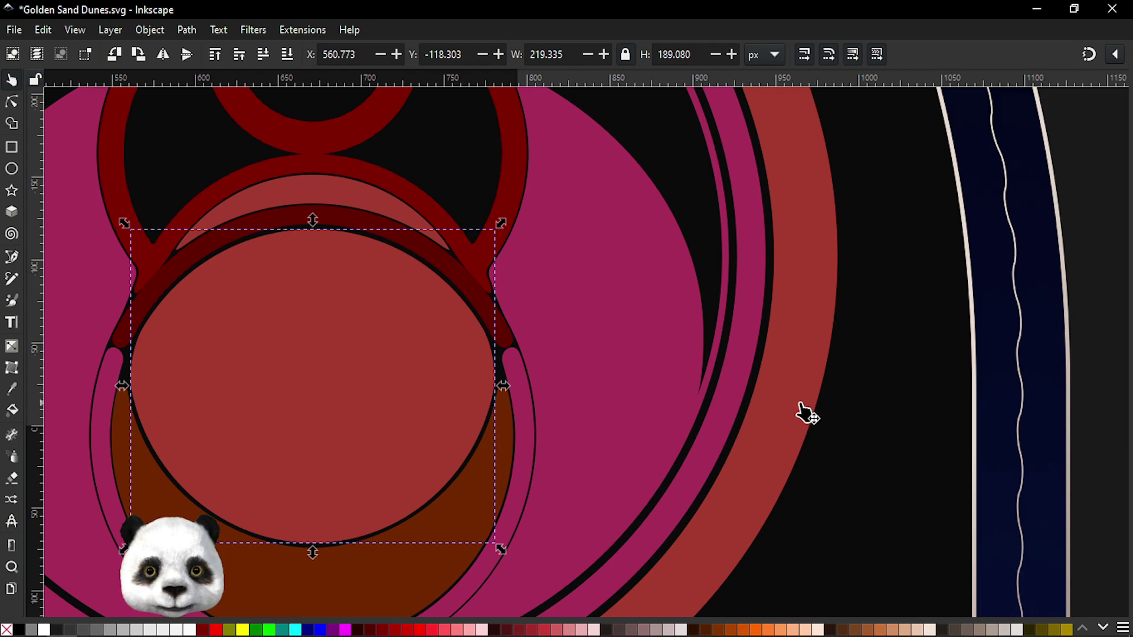
click(908, 466)
ctrl+scroll(919, 466, down, 4)
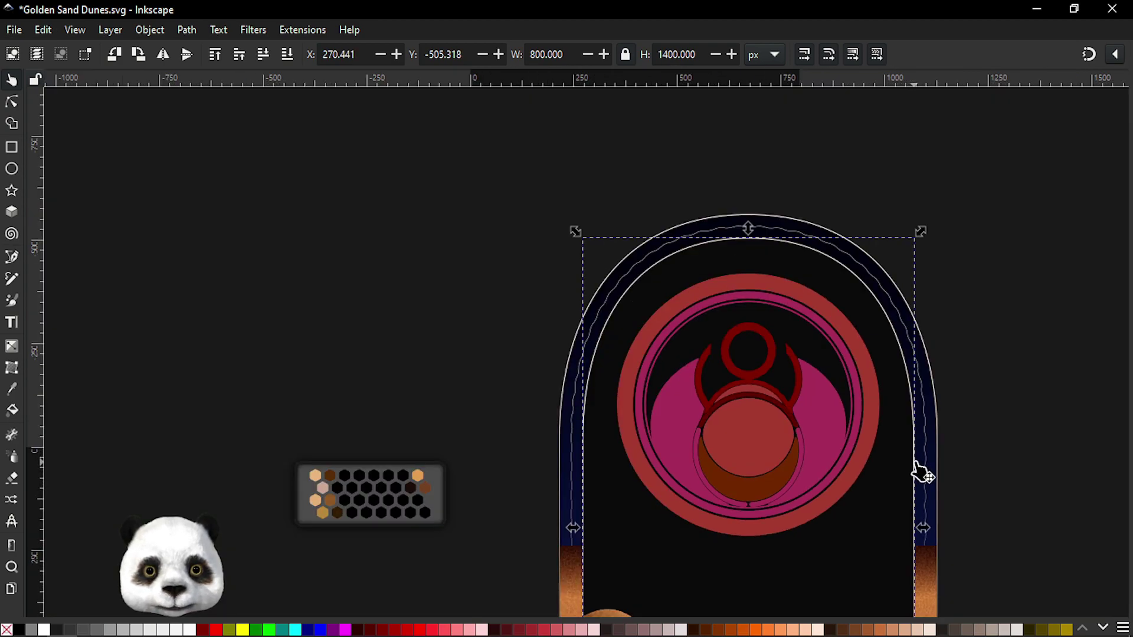
key(ctrl+s)
- Add guides through the selection and move the diagonal guide down
ctrl+scroll(872, 514, up, 3)
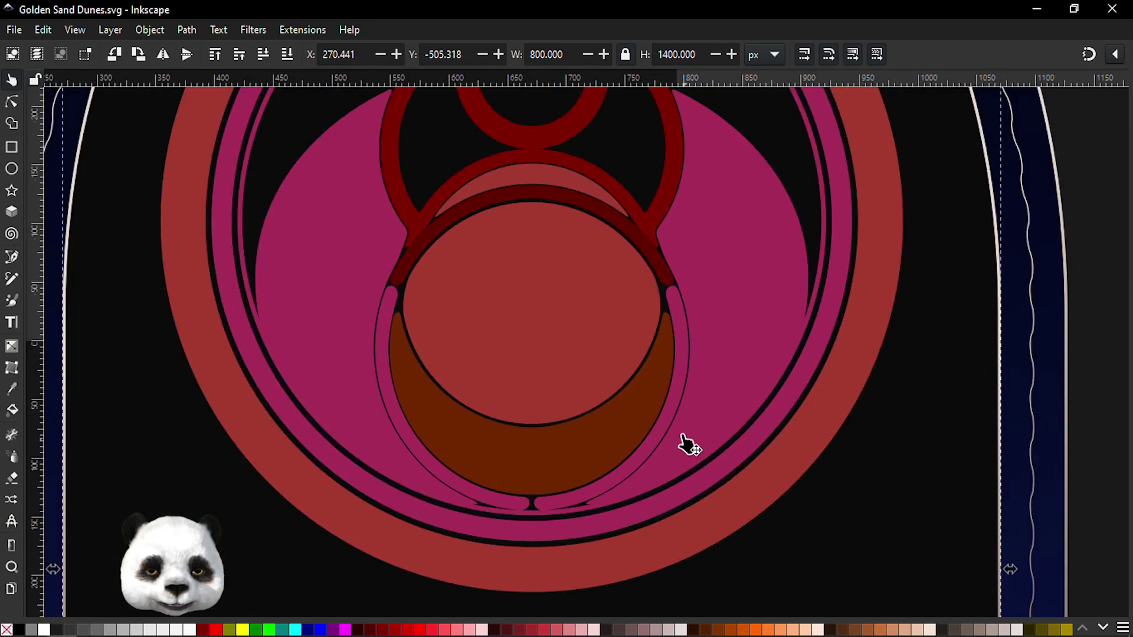
scroll(643, 354, down, 2)
ctrl+scroll(578, 337, up, 1)
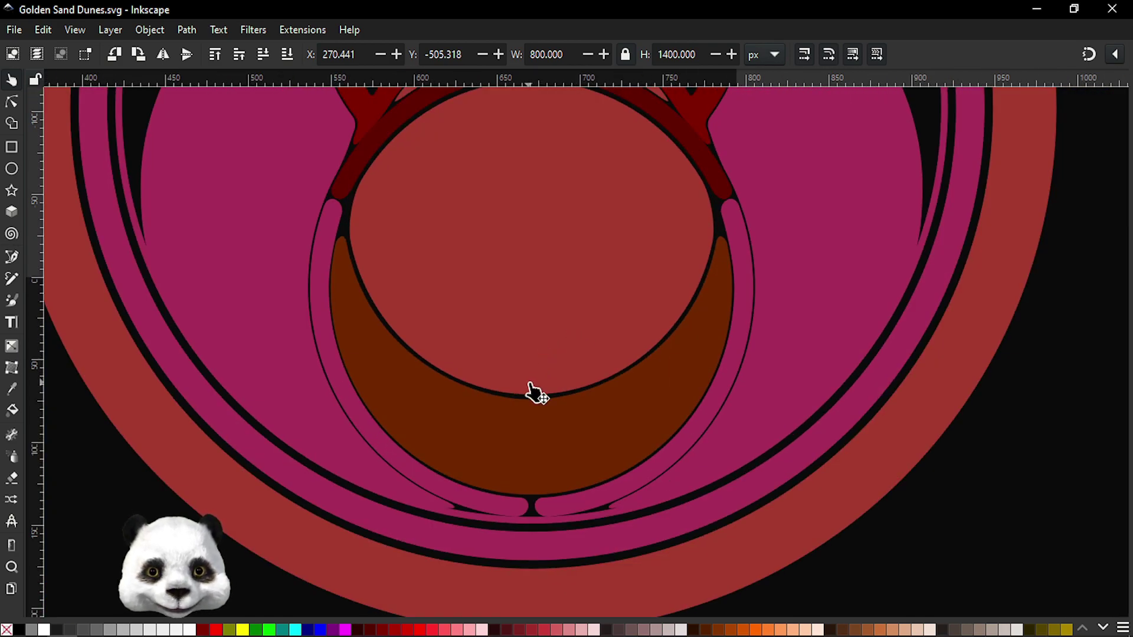
drag(475, 466, 549, 485)
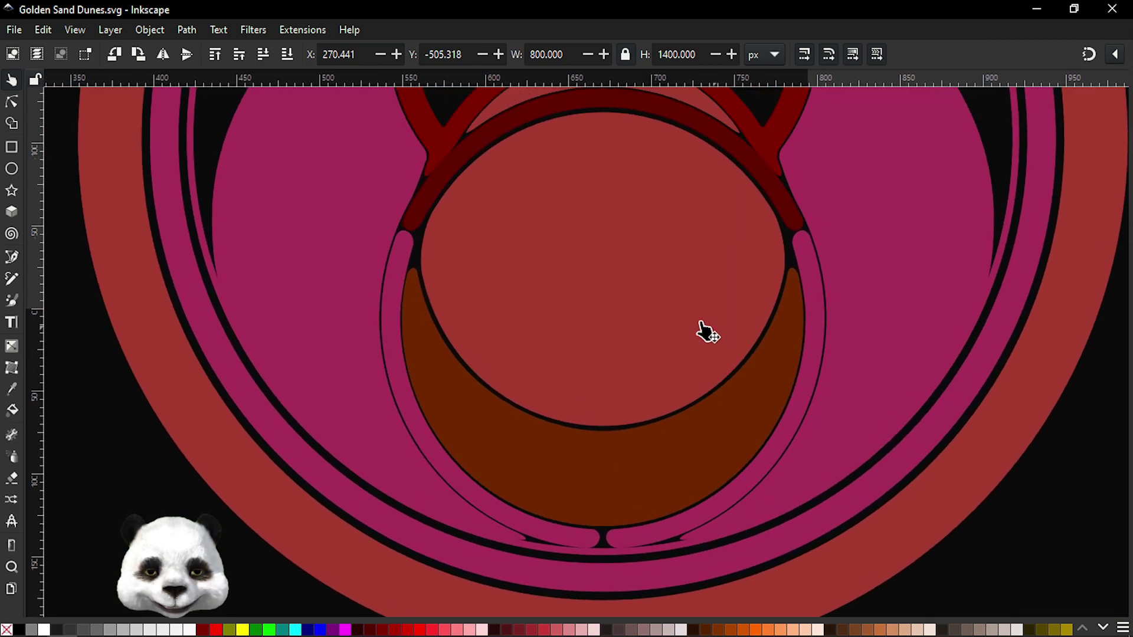
drag(701, 329, 617, 458)
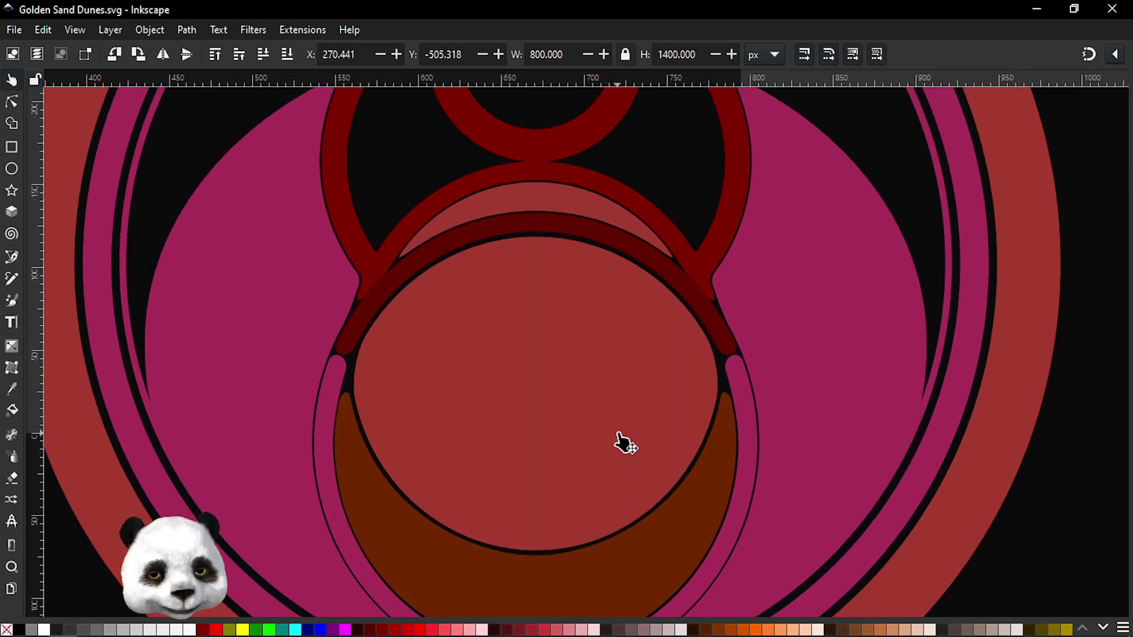
key(bar)
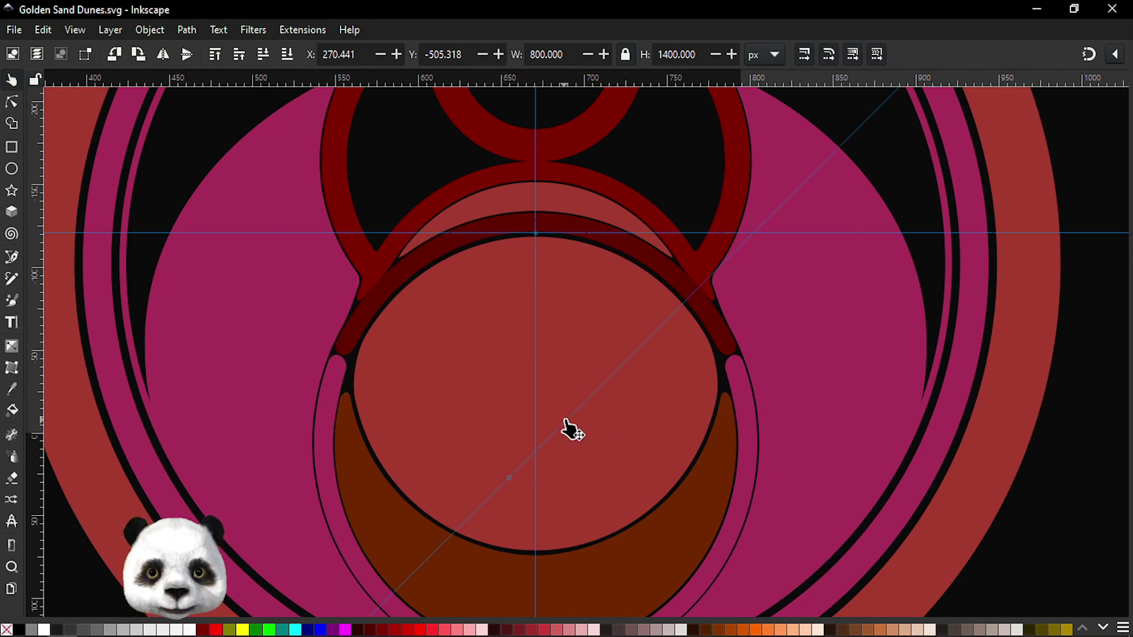
drag(565, 437, 563, 463)
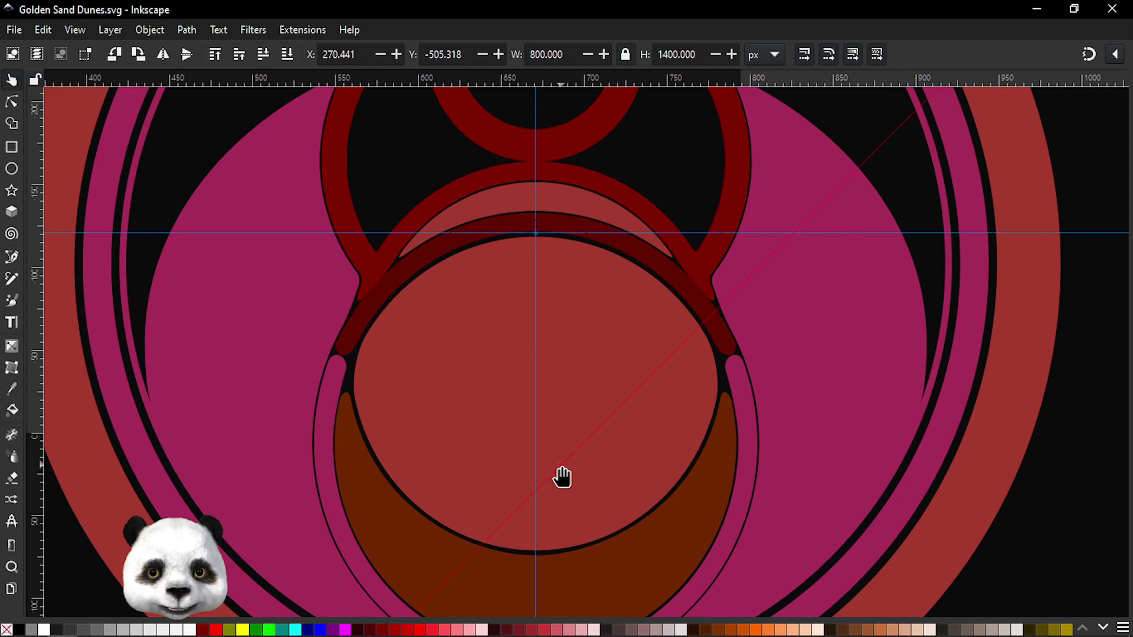
- Drag the horizontal guide onto the inner circle's top edge and save
drag(595, 524, 618, 425)
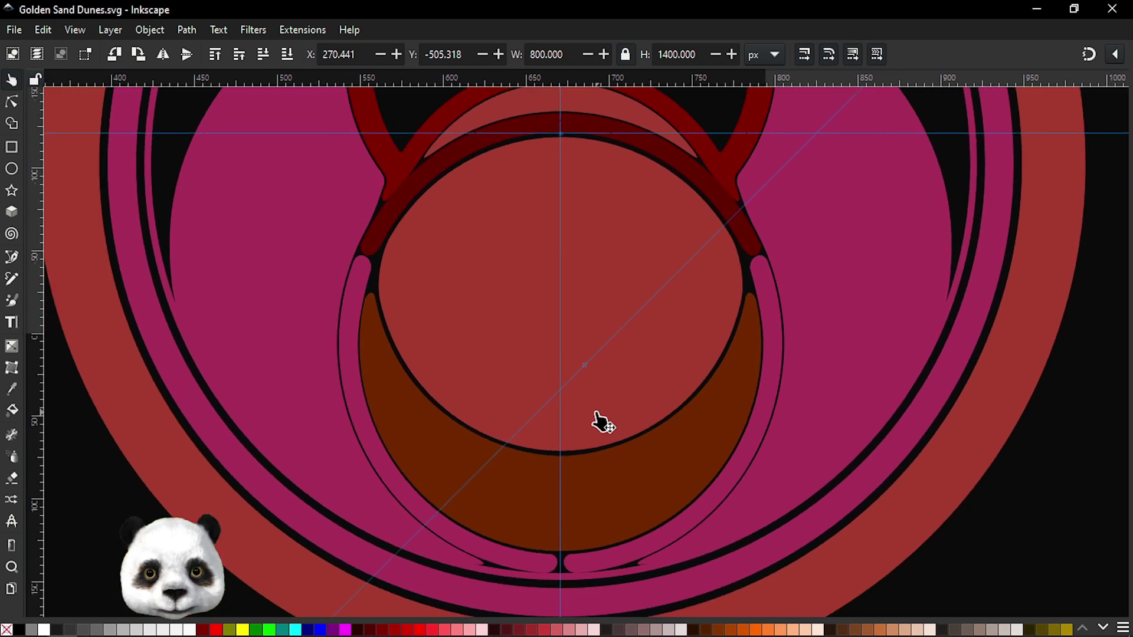
ctrl+scroll(560, 196, up, 3)
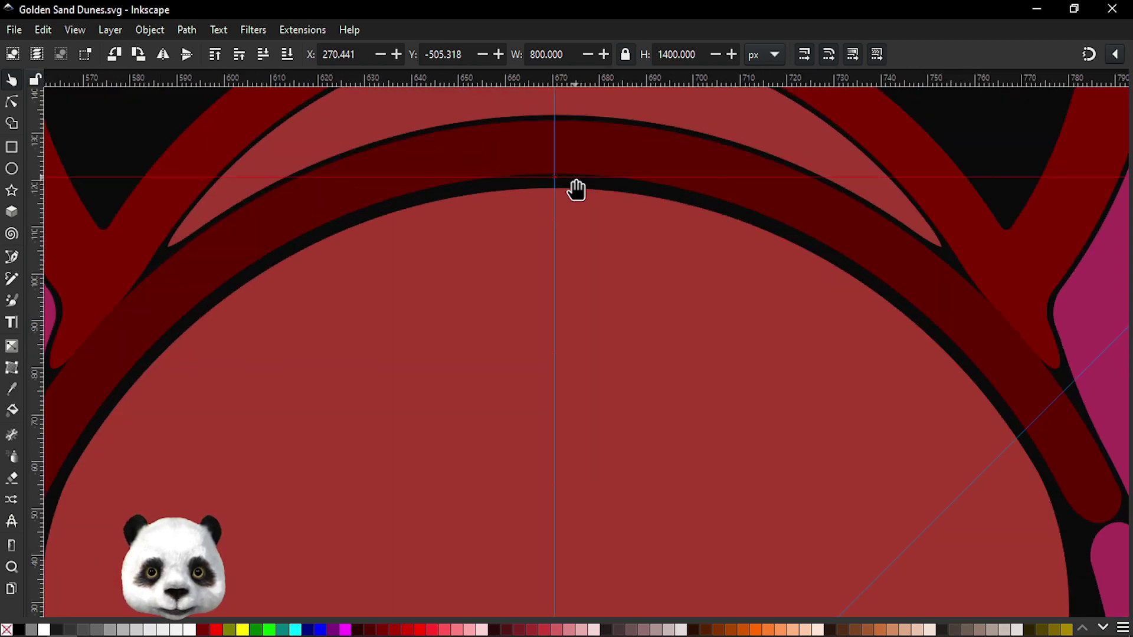
mouse_move(578, 178)
mouse_down()
mouse_move(555, 190)
mouse_move(561, 204)
mouse_up()
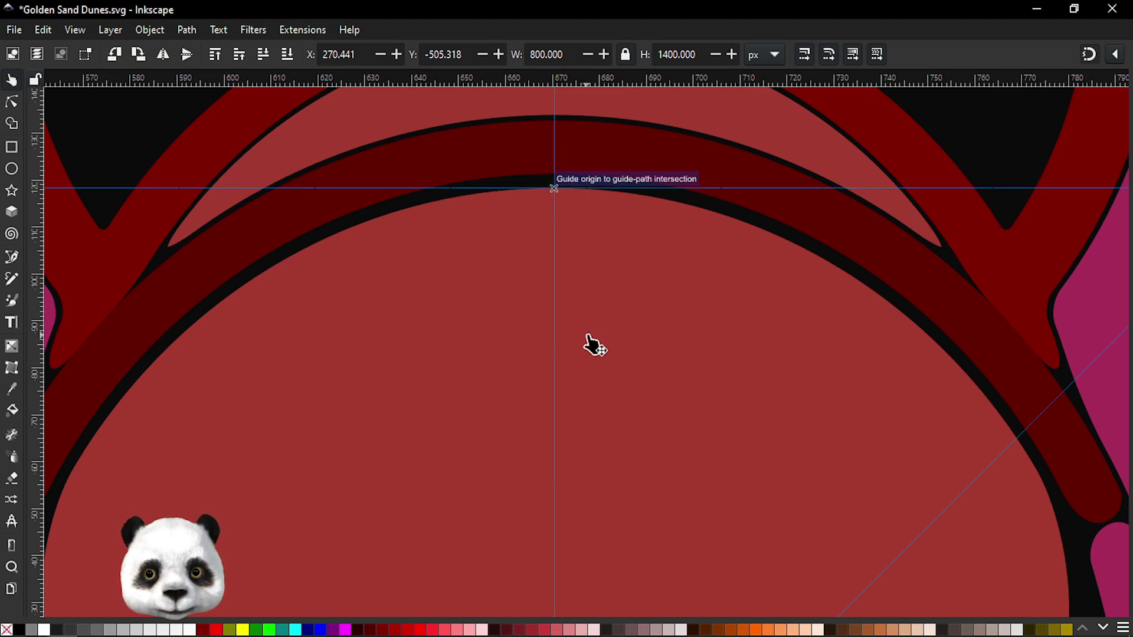
scroll(591, 346, down, 4)
scroll(624, 410, down, 5)
key(ctrl+s)
ctrl+scroll(642, 228, up, 3)
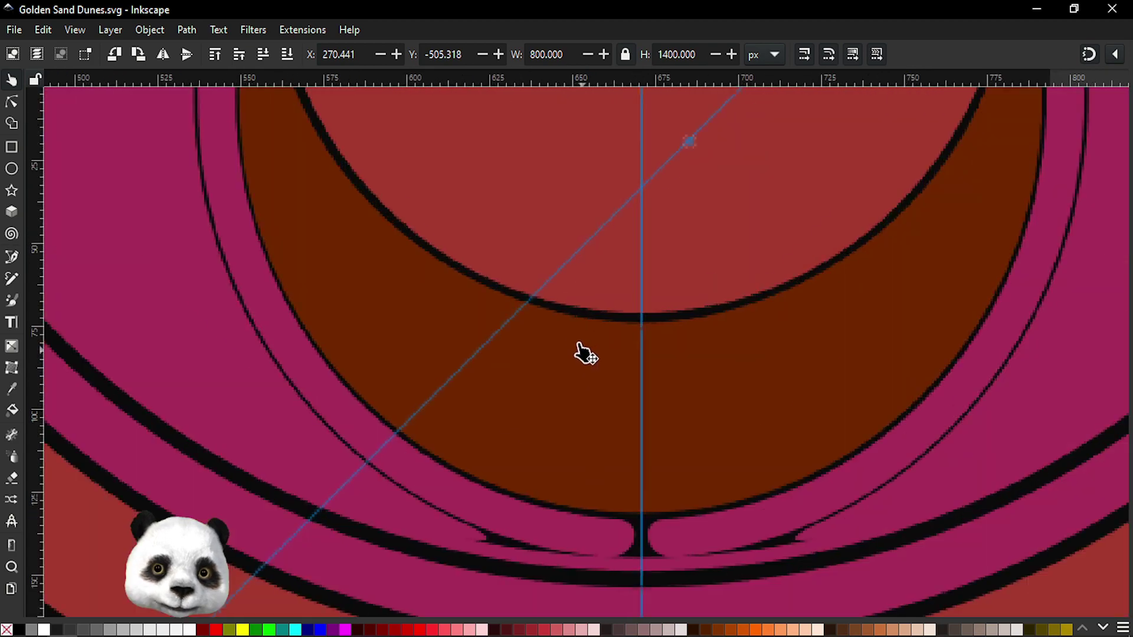
- Draw a straight line from the guide crossing to the inner circle's edge and save
key(b)
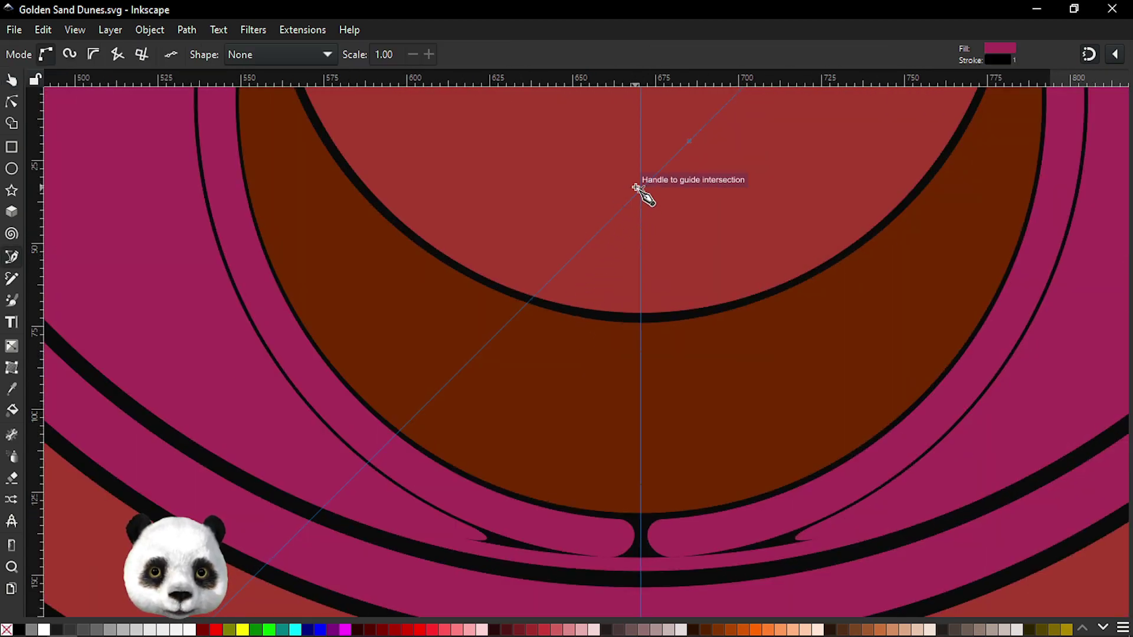
click(638, 187)
click(533, 295)
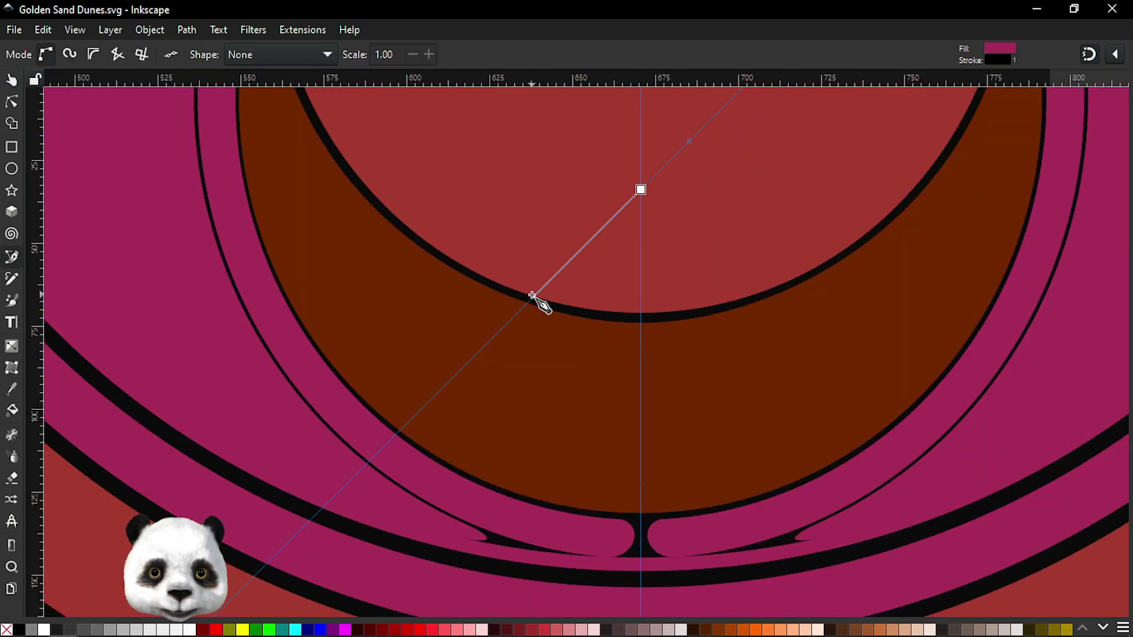
key(Return)
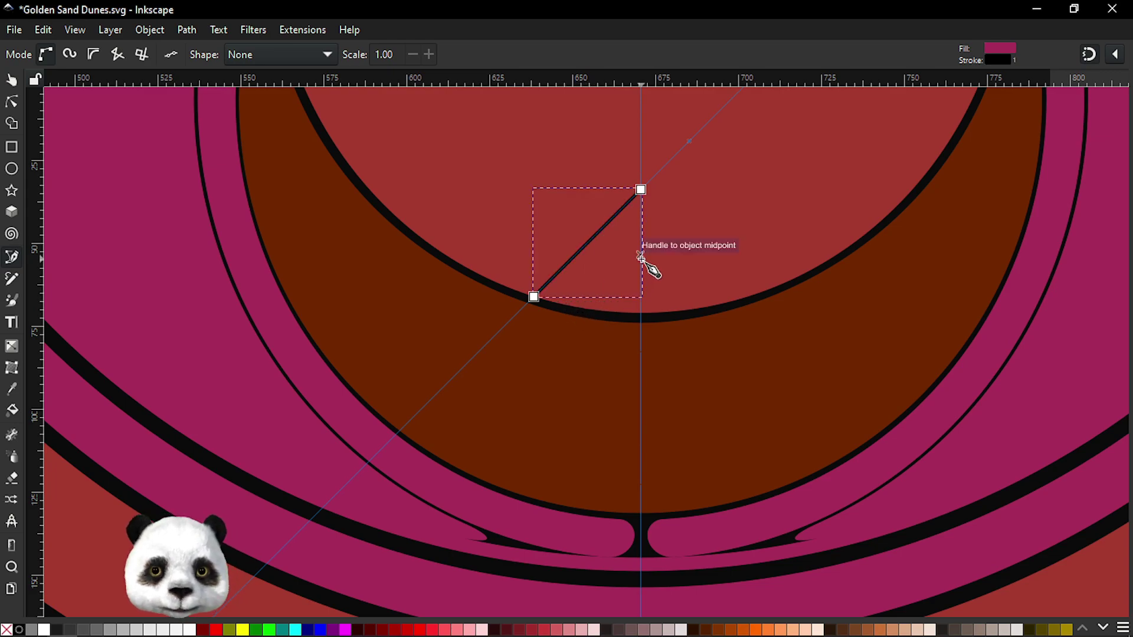
scroll(560, 220, up, 2)
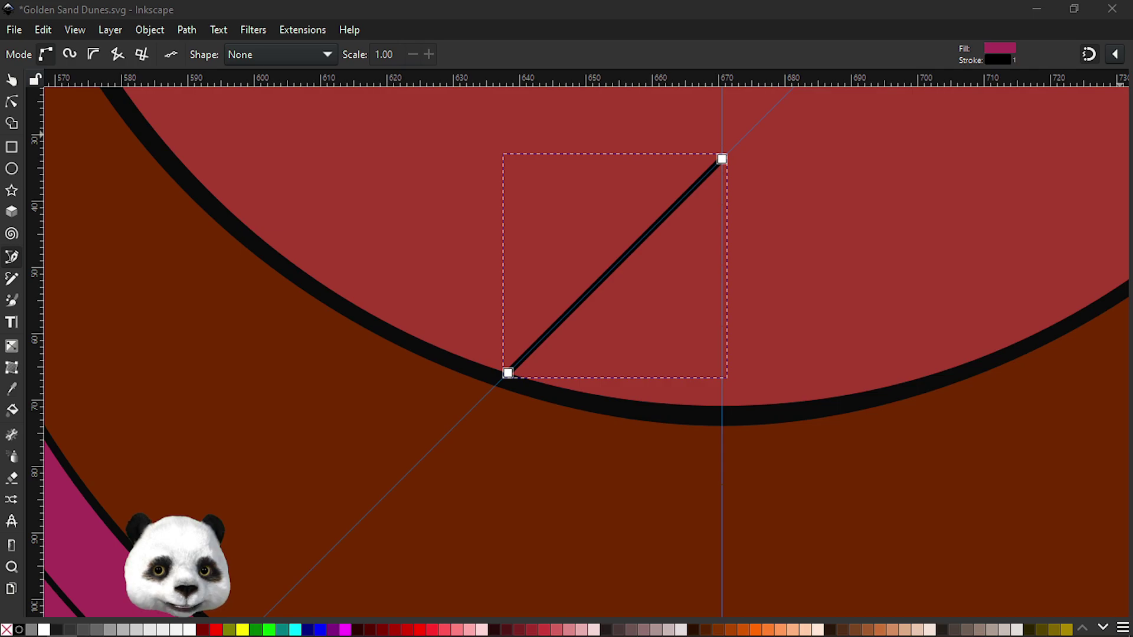
scroll(506, 352, up, 5)
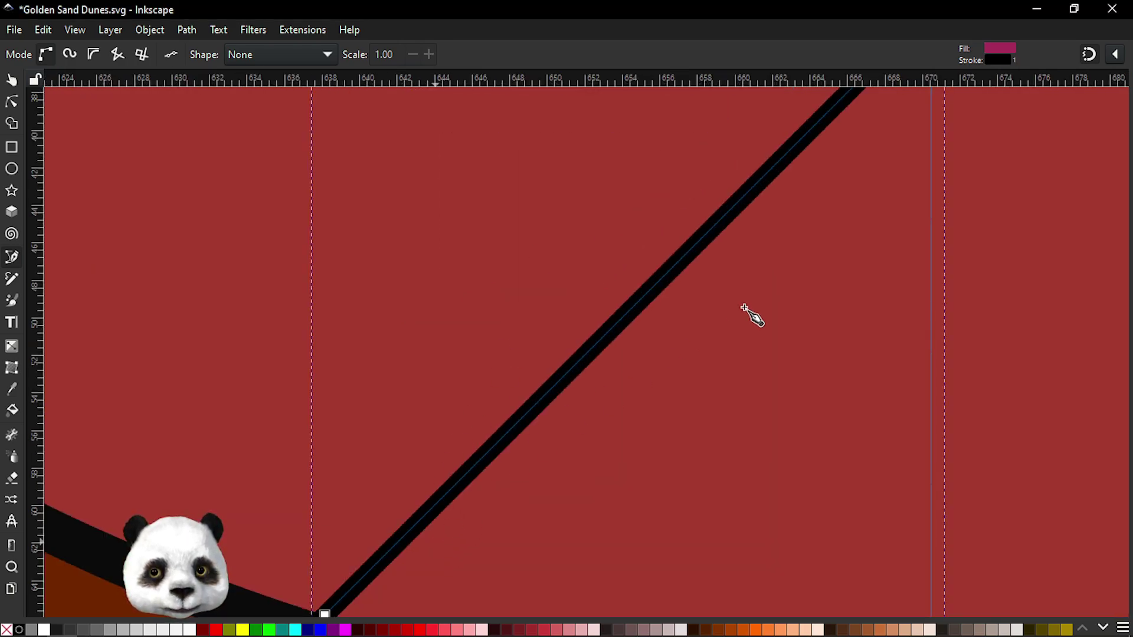
scroll(815, 239, down, 2)
scroll(695, 305, up, 4)
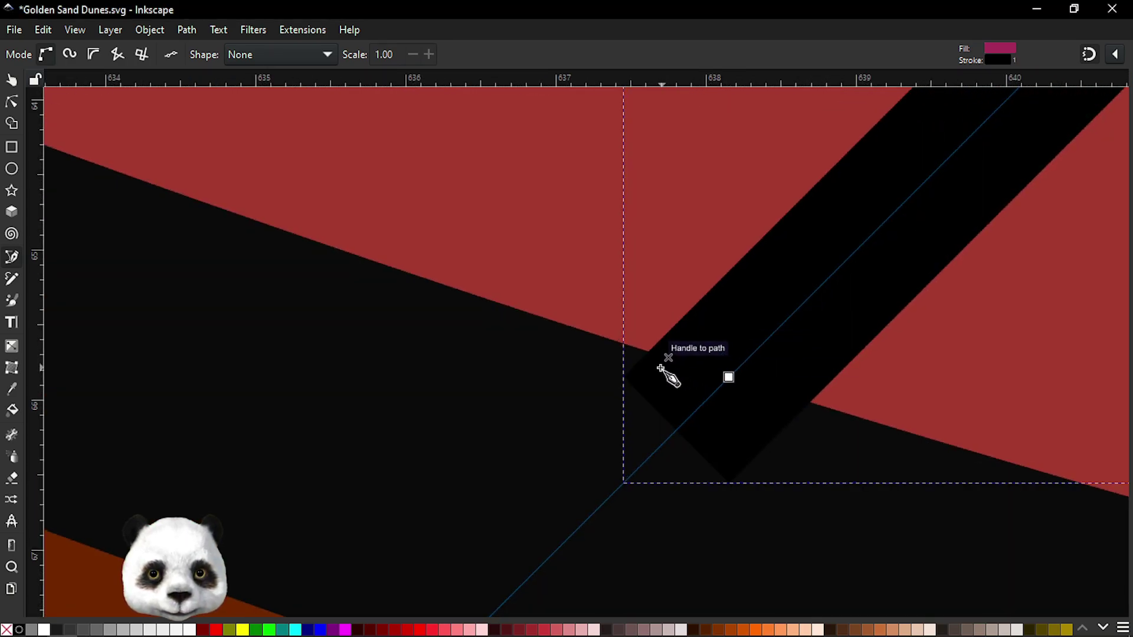
scroll(670, 372, down, 2)
scroll(831, 297, up, 10)
scroll(831, 297, right, 10)
scroll(552, 456, up, 10)
scroll(551, 455, right, 10)
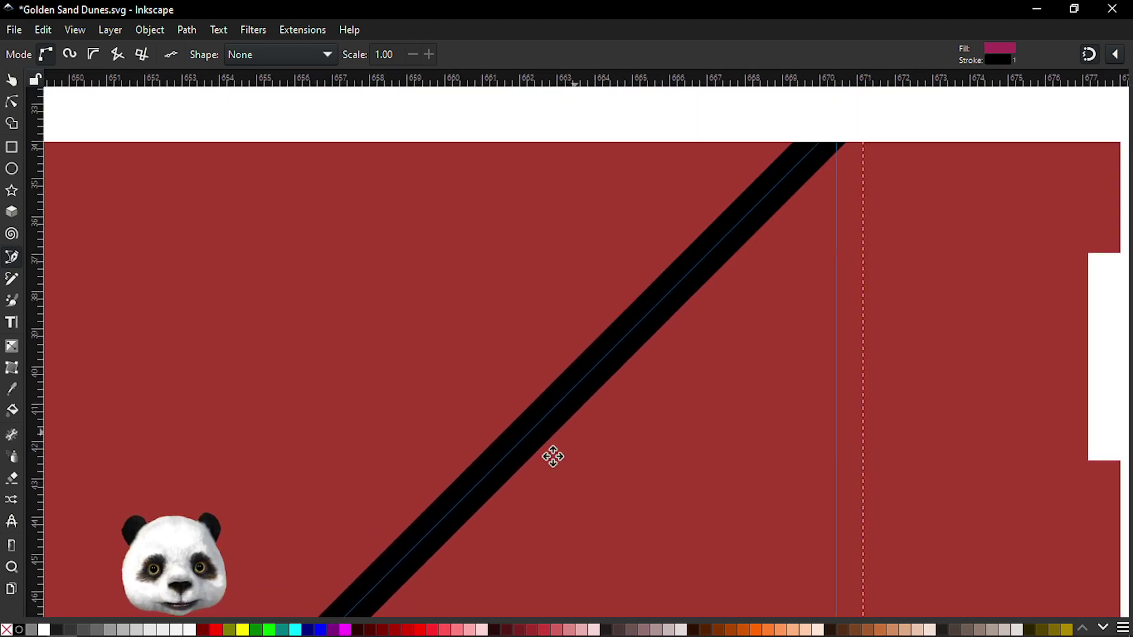
scroll(602, 395, down, 1)
scroll(628, 392, up, 3)
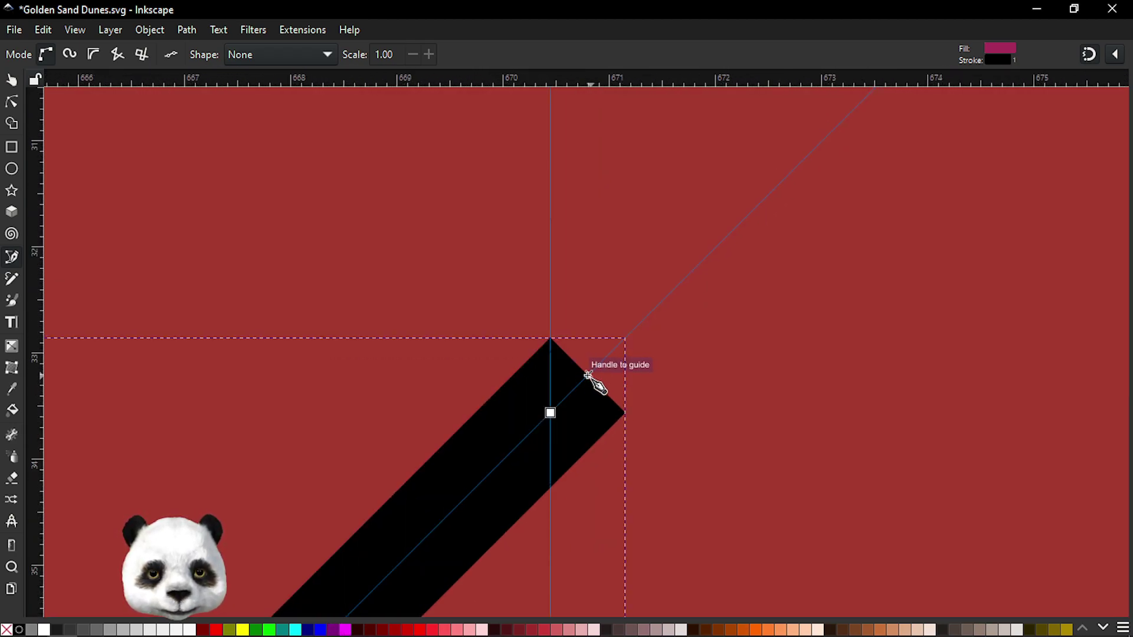
scroll(600, 379, down, 5)
scroll(574, 376, down, 5)
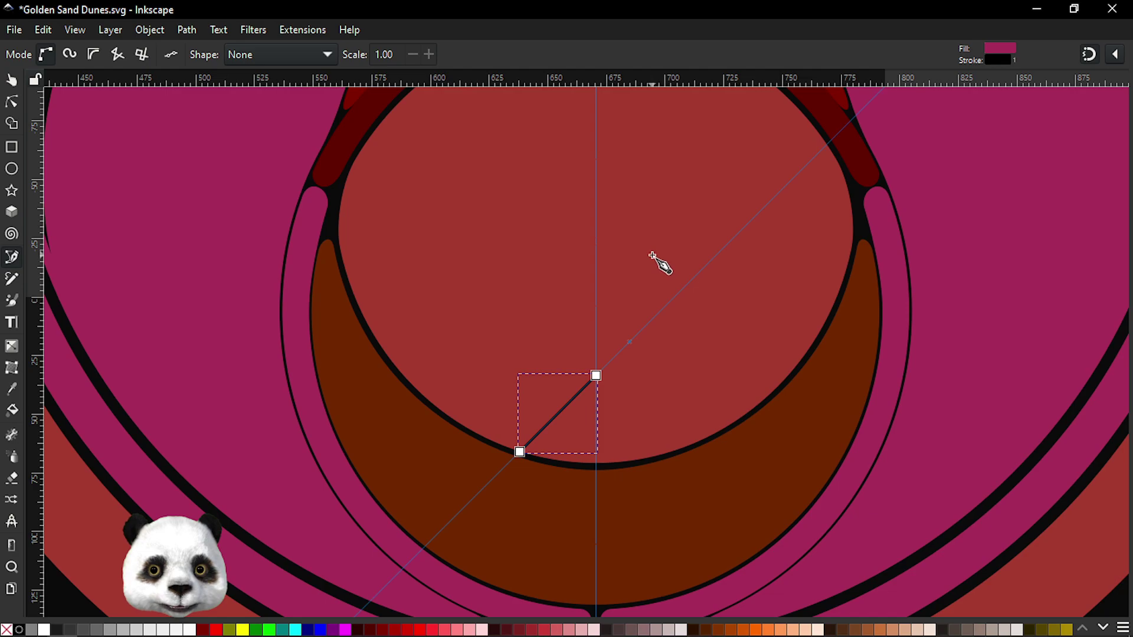
scroll(653, 256, up, 8)
scroll(653, 256, right, 2)
key(ctrl+s)
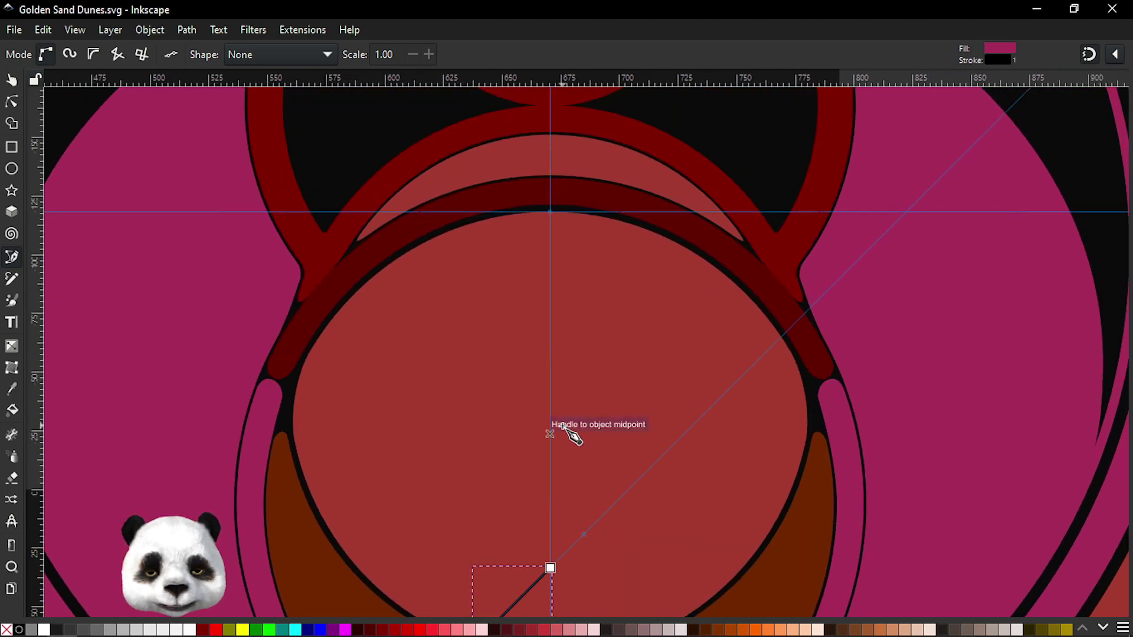
- Move a copy of the line to the circle's top, snapping its upper end to the horizontal guide
scroll(498, 410, down, 5)
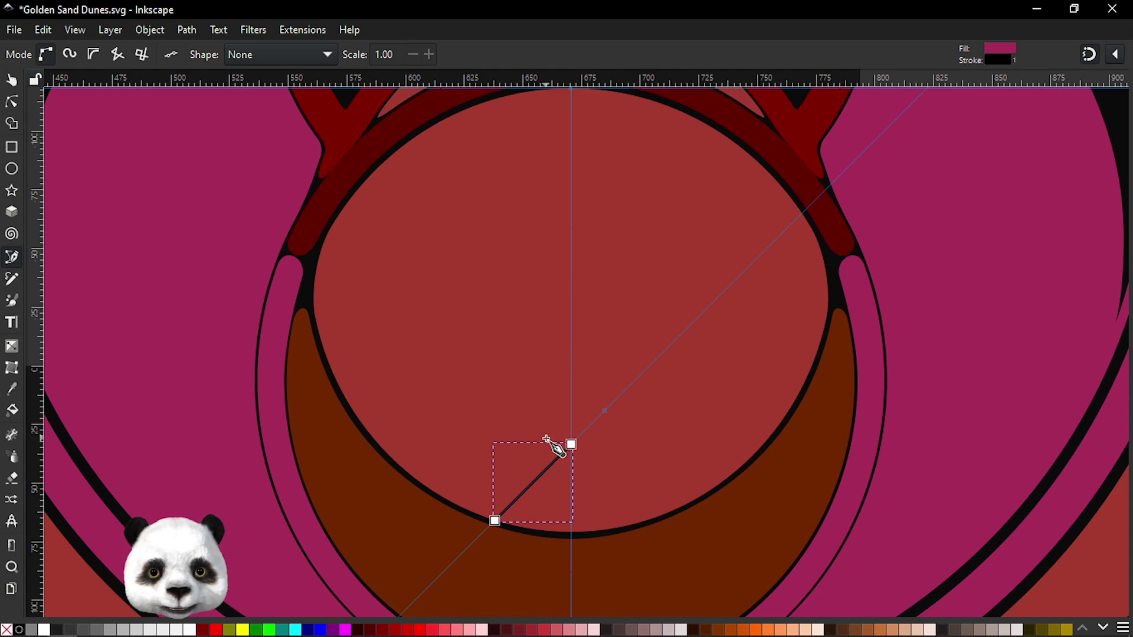
key(s)
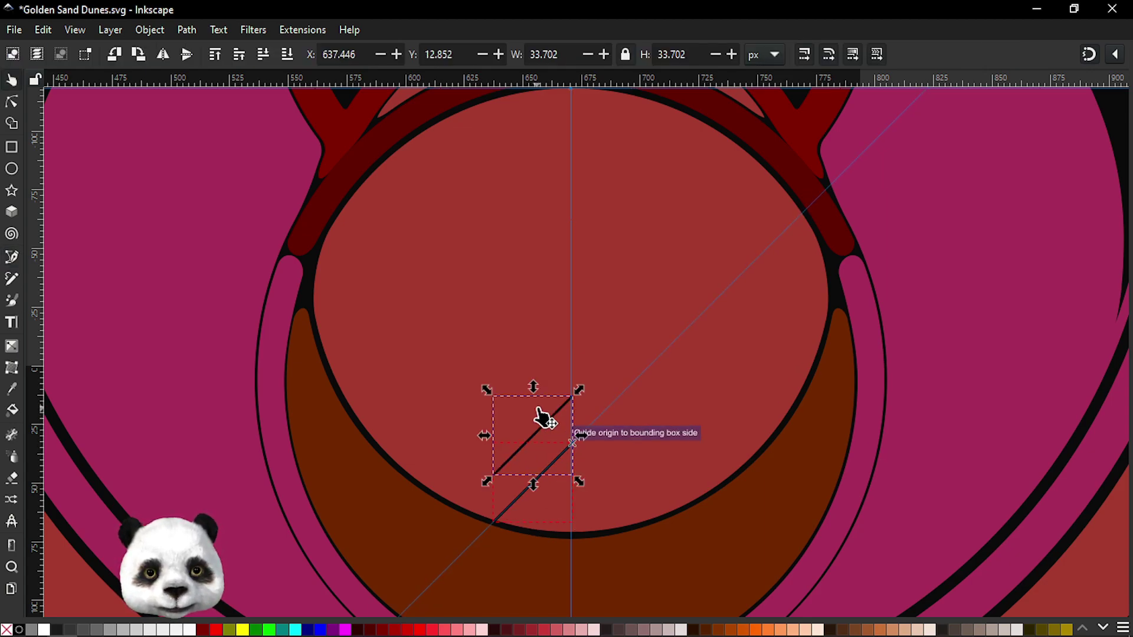
drag(538, 407, 550, 109)
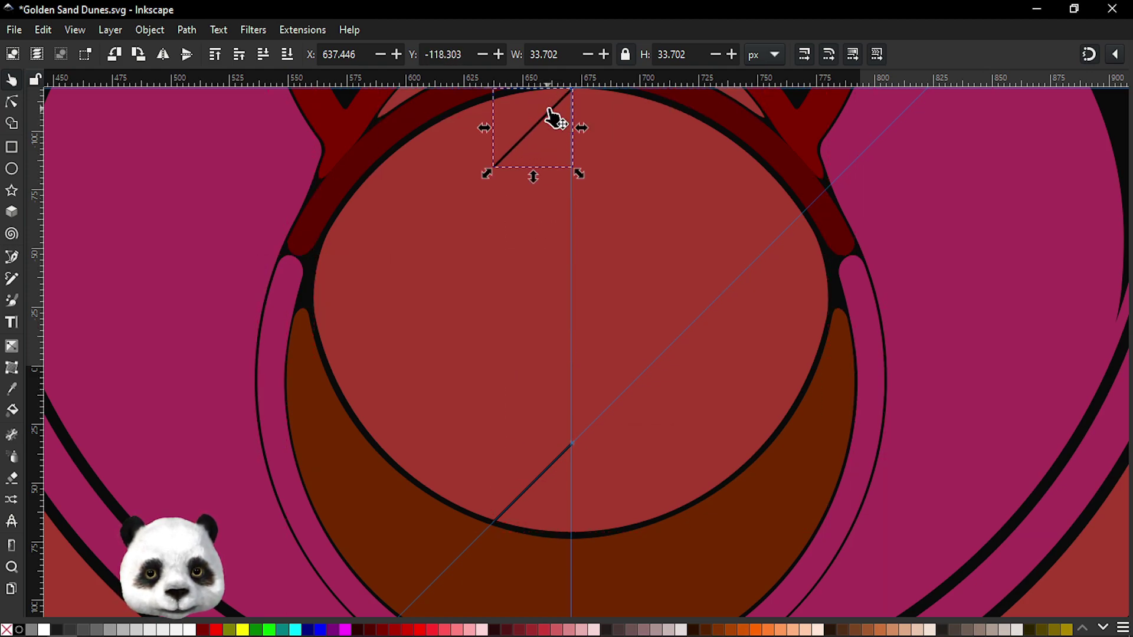
scroll(552, 114, up, 3)
scroll(577, 185, up, 1)
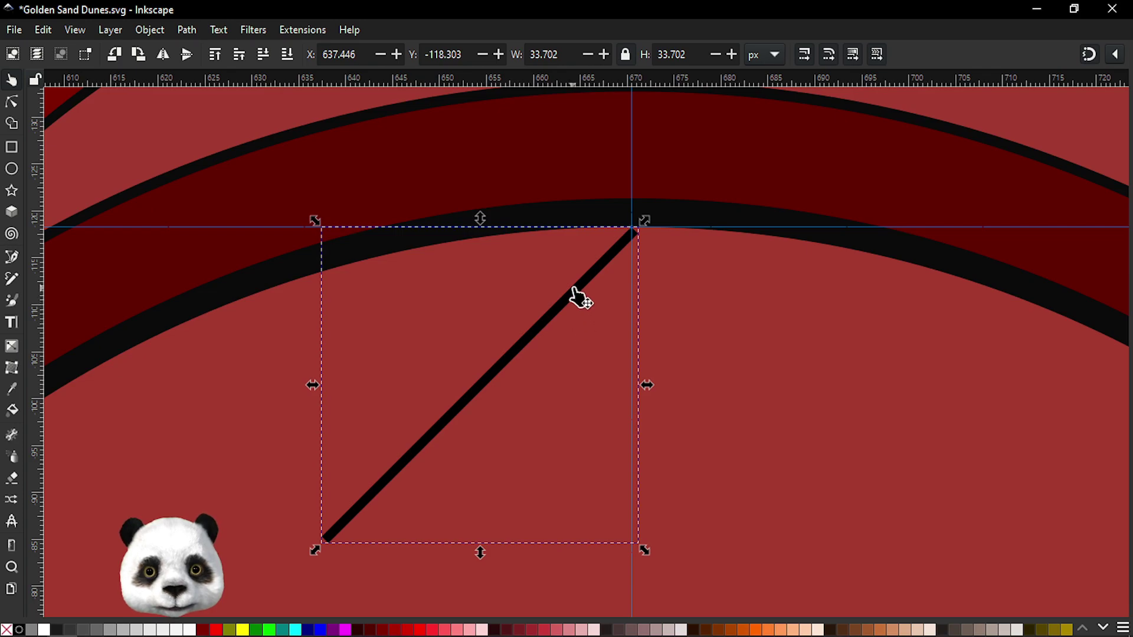
drag(578, 297, 577, 288)
scroll(575, 384, down, 4)
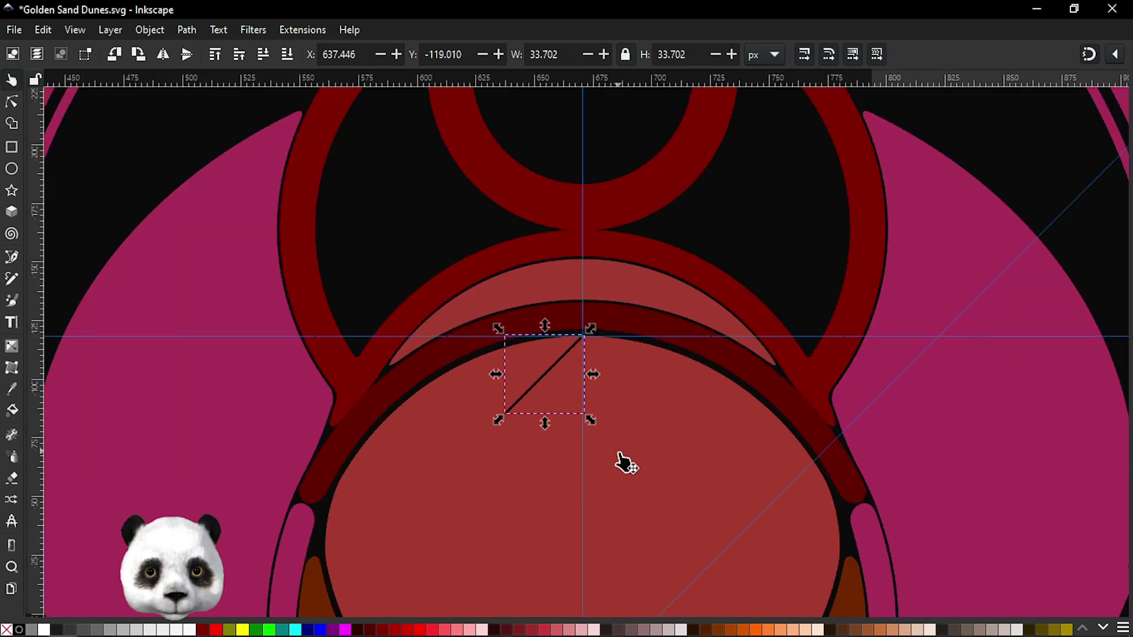
scroll(620, 460, down, 5)
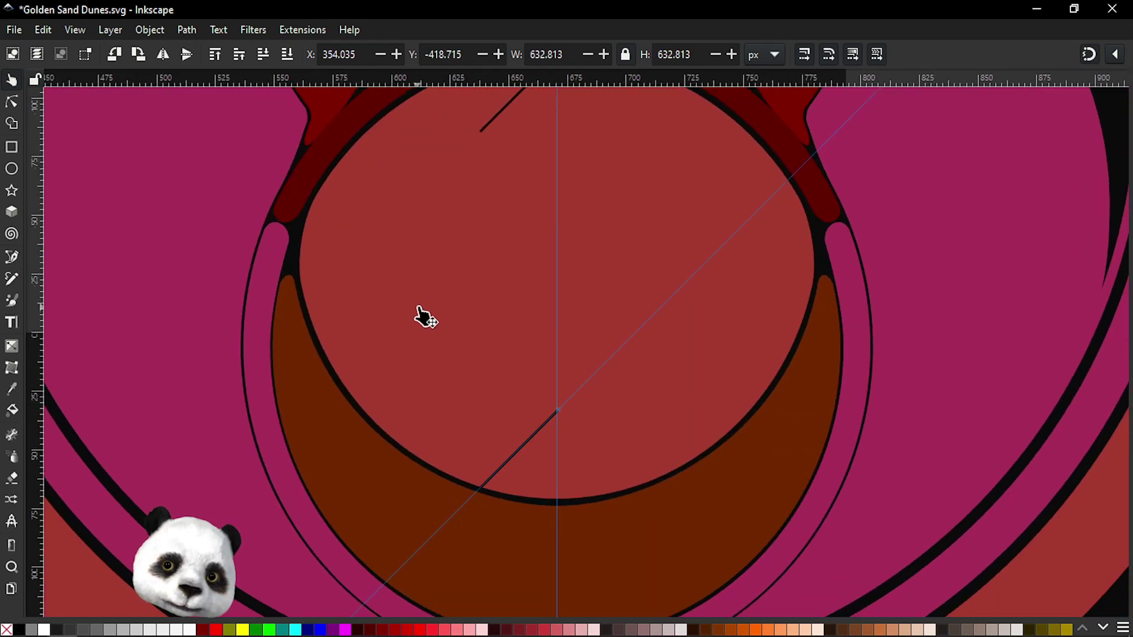
click(433, 288)
scroll(440, 281, down, 2)
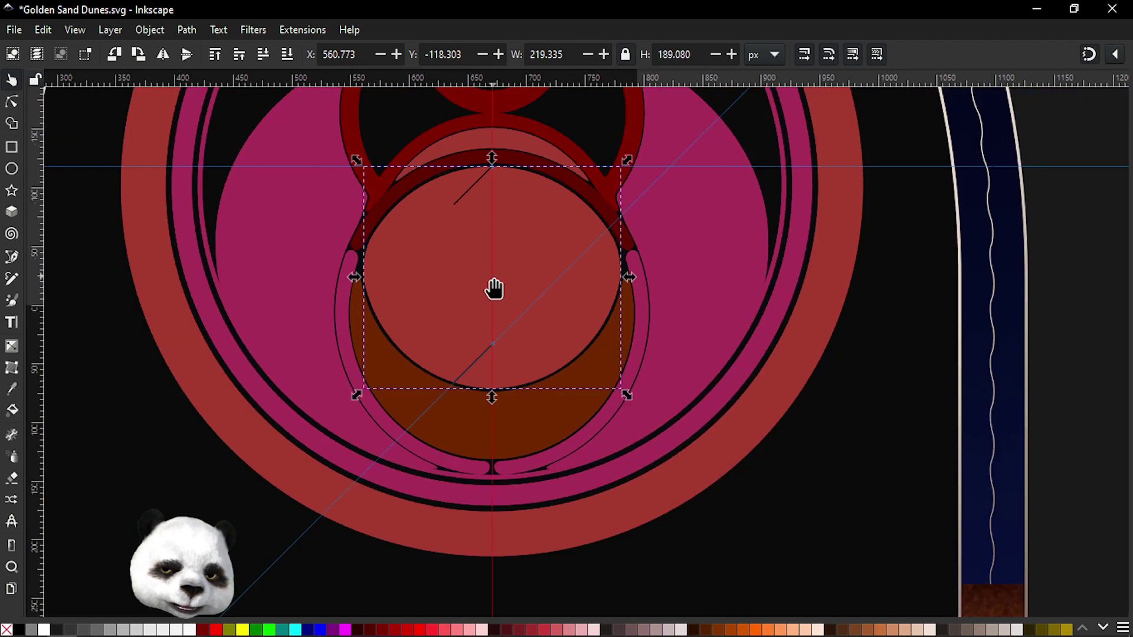
- Draw a rectangle covering the right half of the inner circle
key(r)
drag(493, 149, 693, 472)
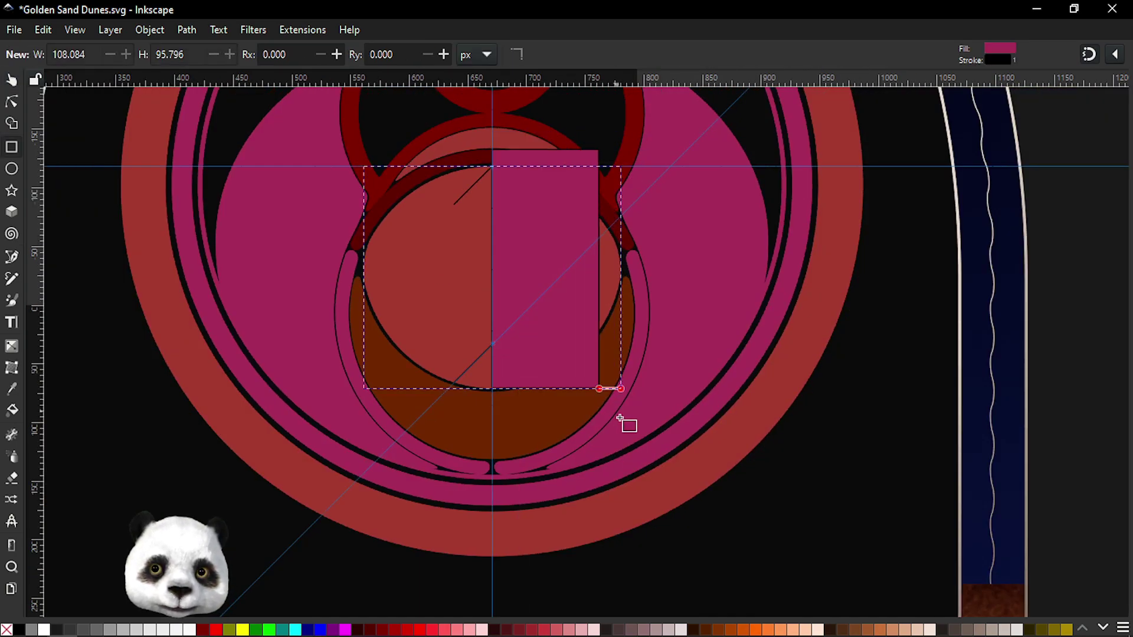
key(s)
- Use Shape Builder on the circle and rectangle to keep only the left half, then save
shift+click(440, 303)
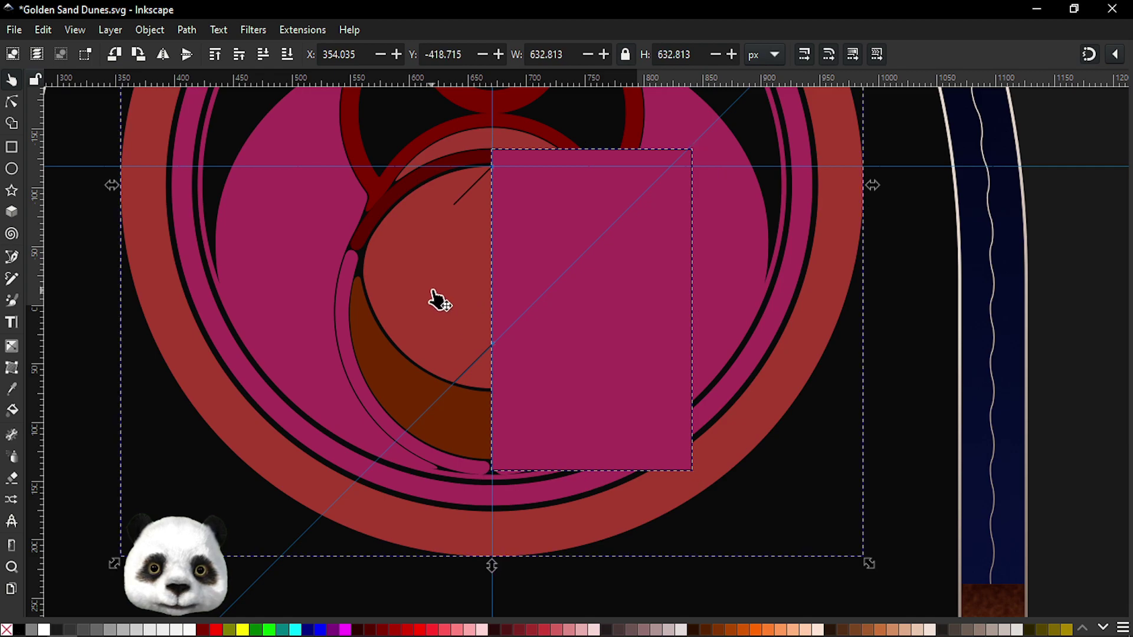
click(435, 286)
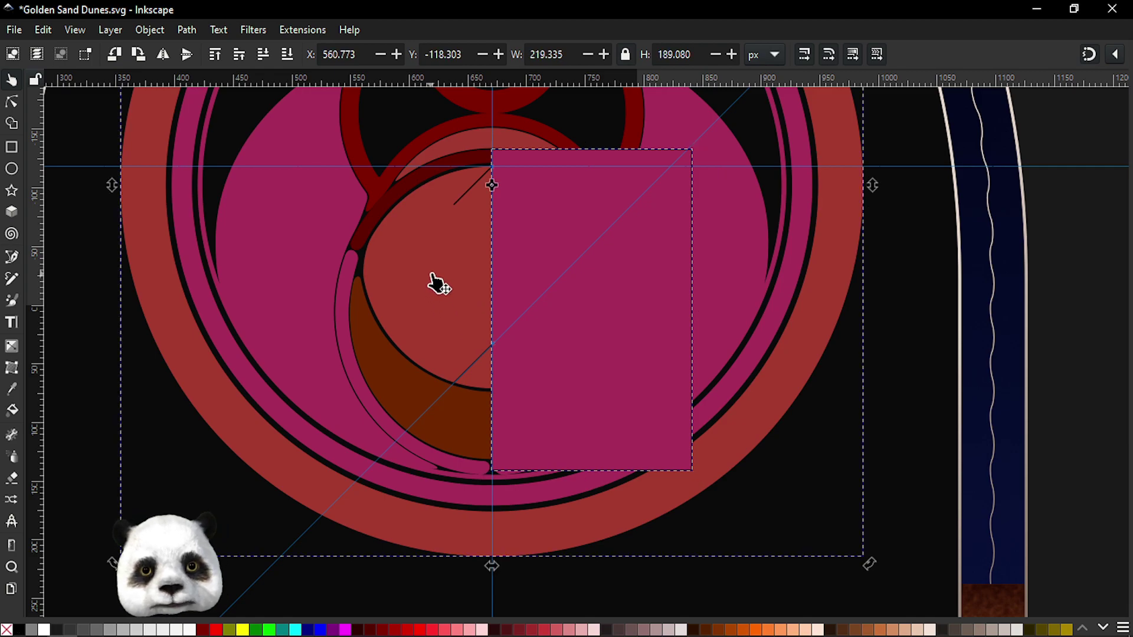
shift+click(661, 421)
key(x)
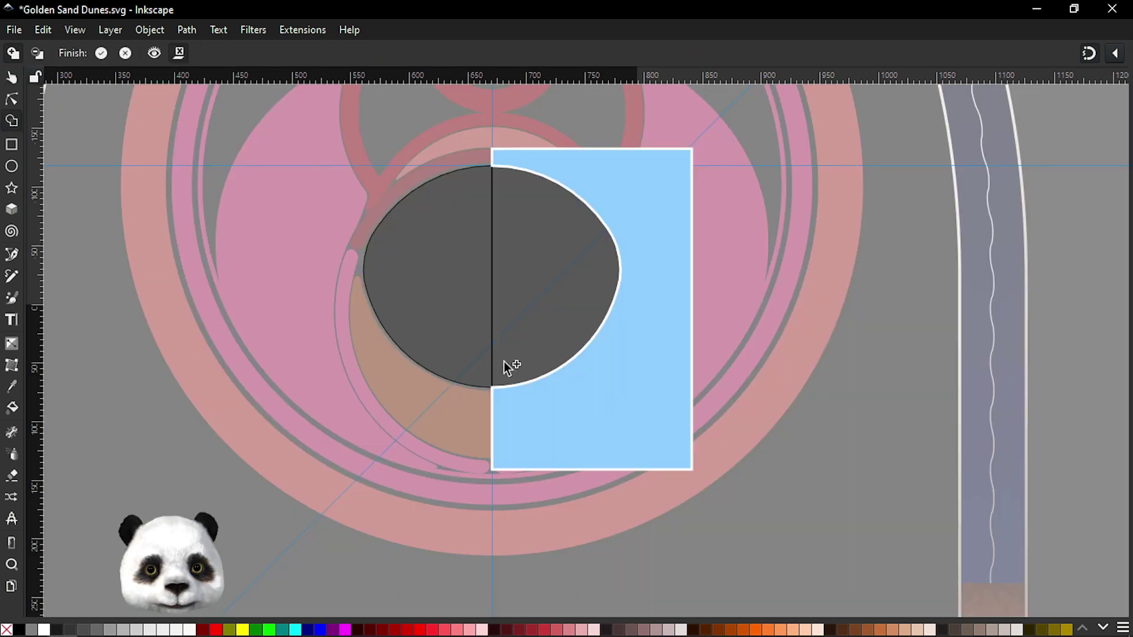
click(433, 292)
key(Return)
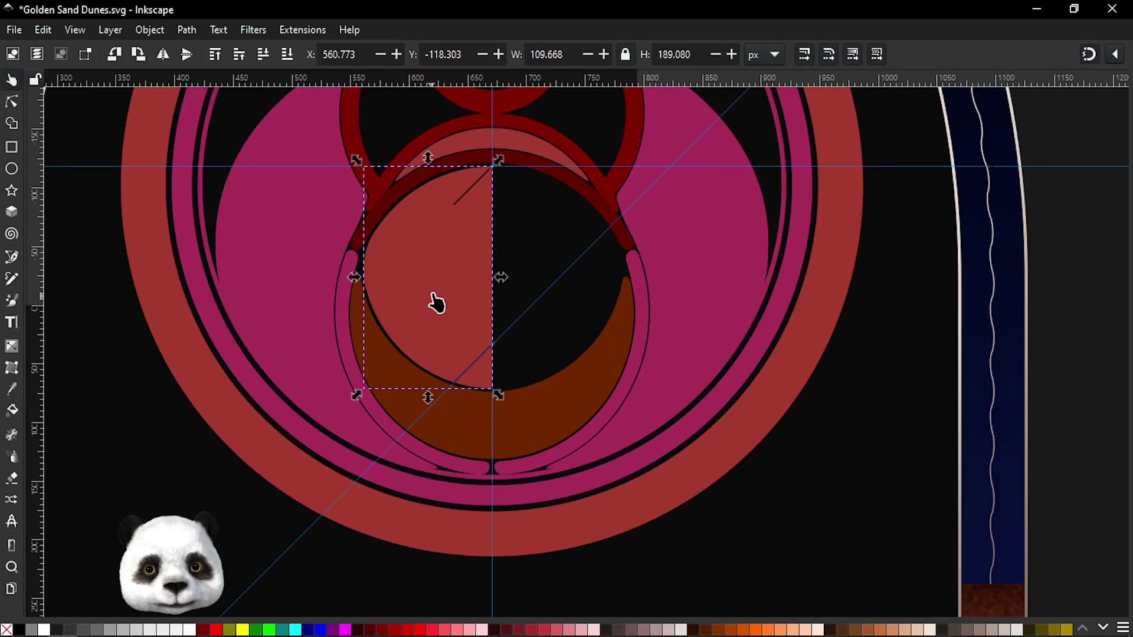
key(ctrl+s)
scroll(435, 300, up, 2)
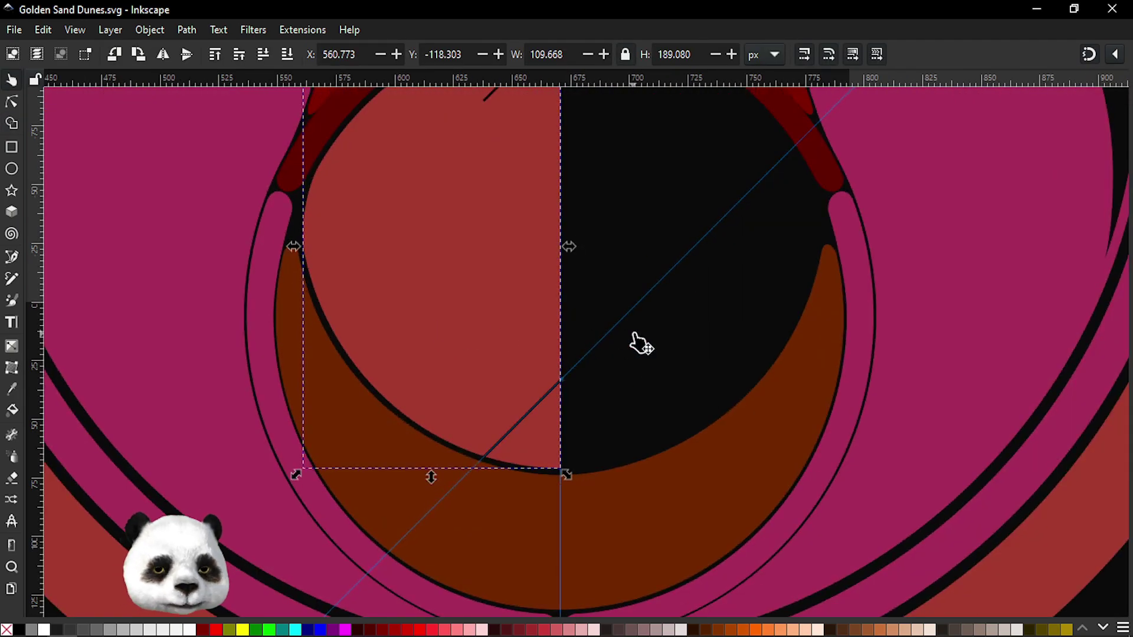
shift+click(531, 420)
scroll(624, 430, up, 5)
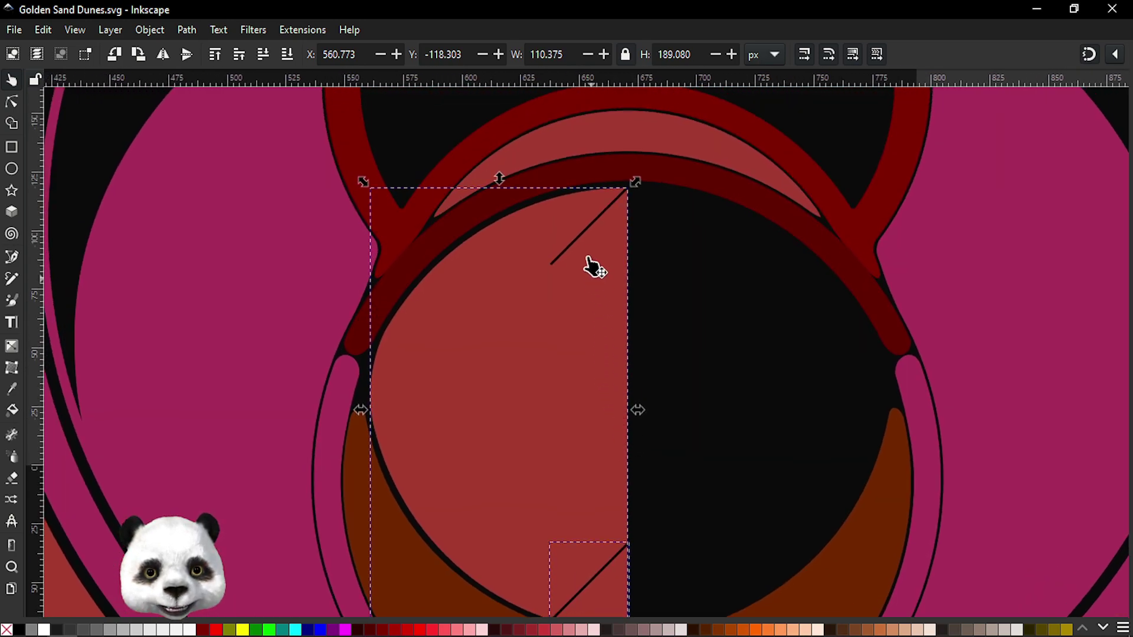
shift+click(590, 227)
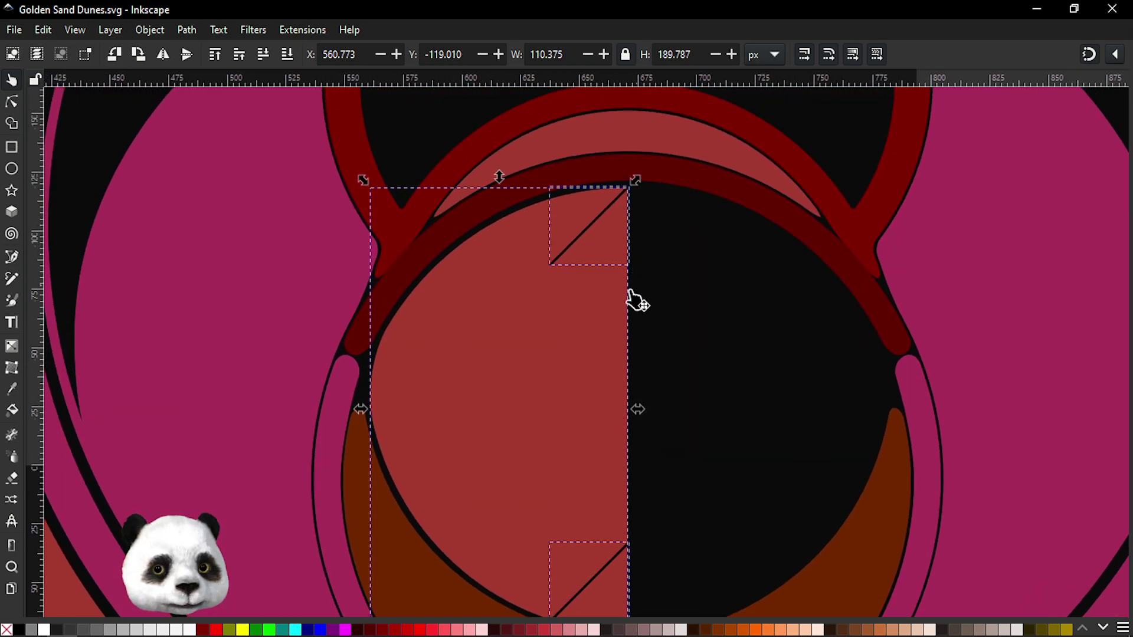
shift+click(481, 378)
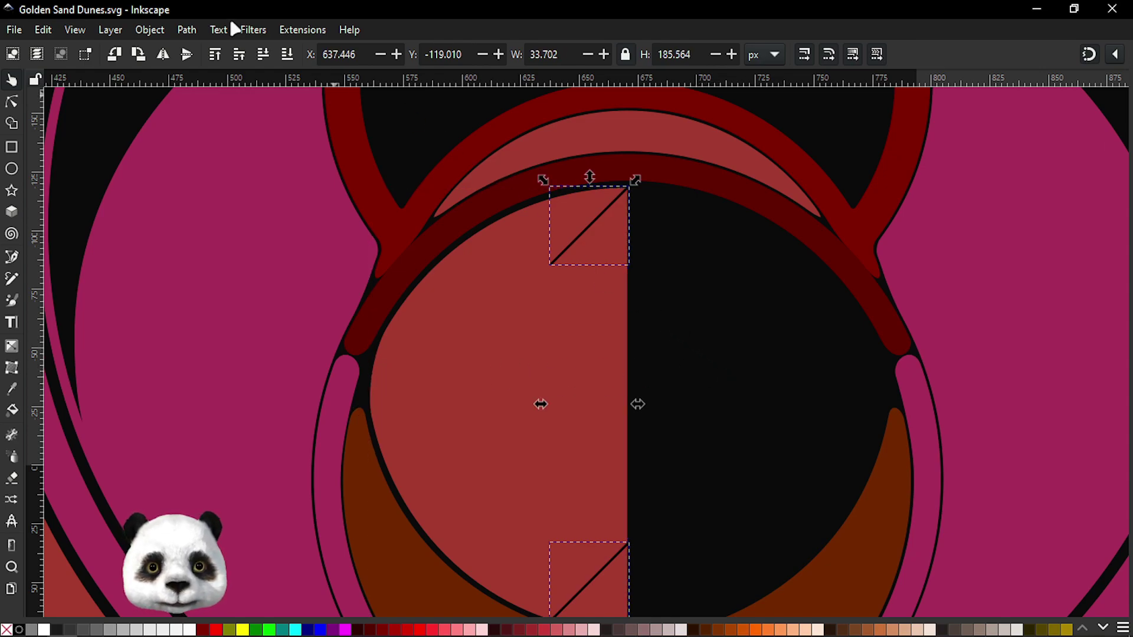
click(295, 34)
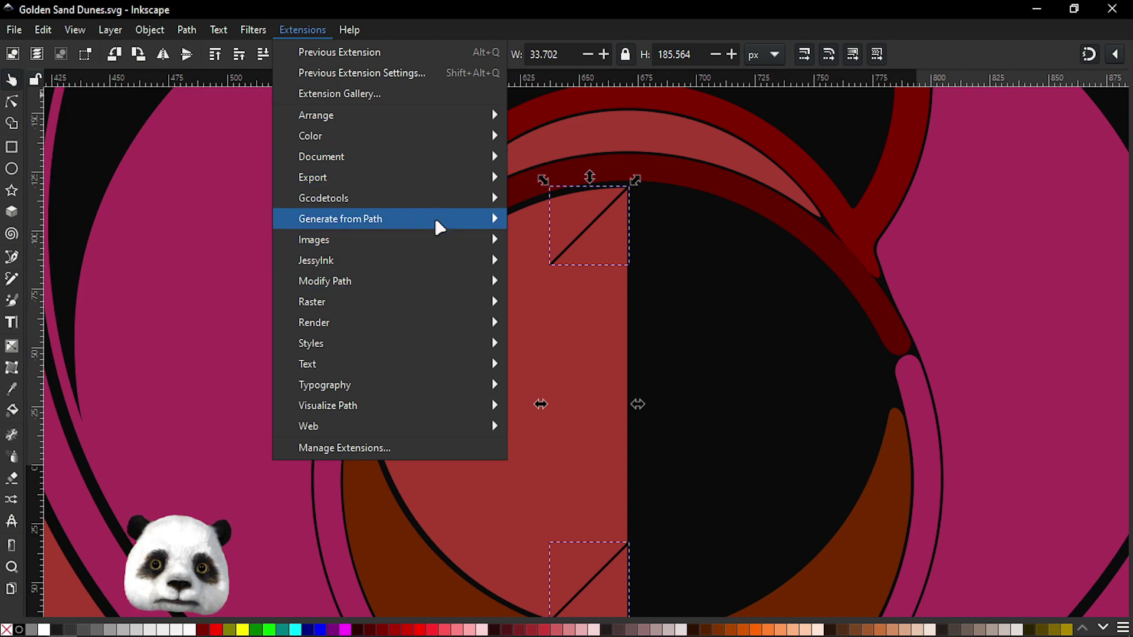
mouse_move(340, 218)
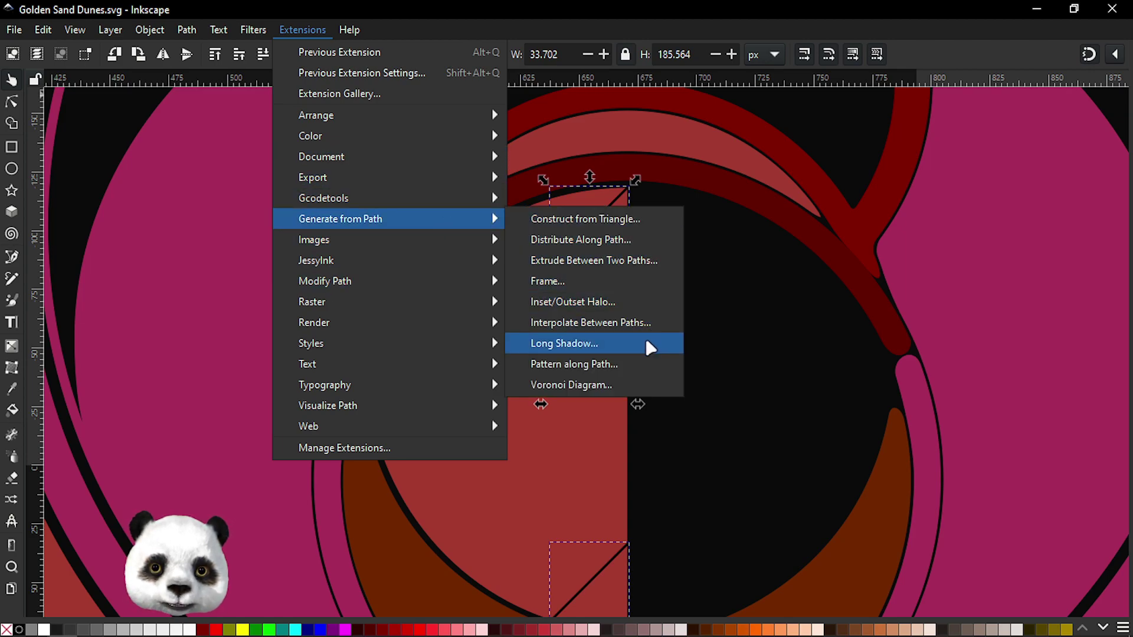
click(645, 331)
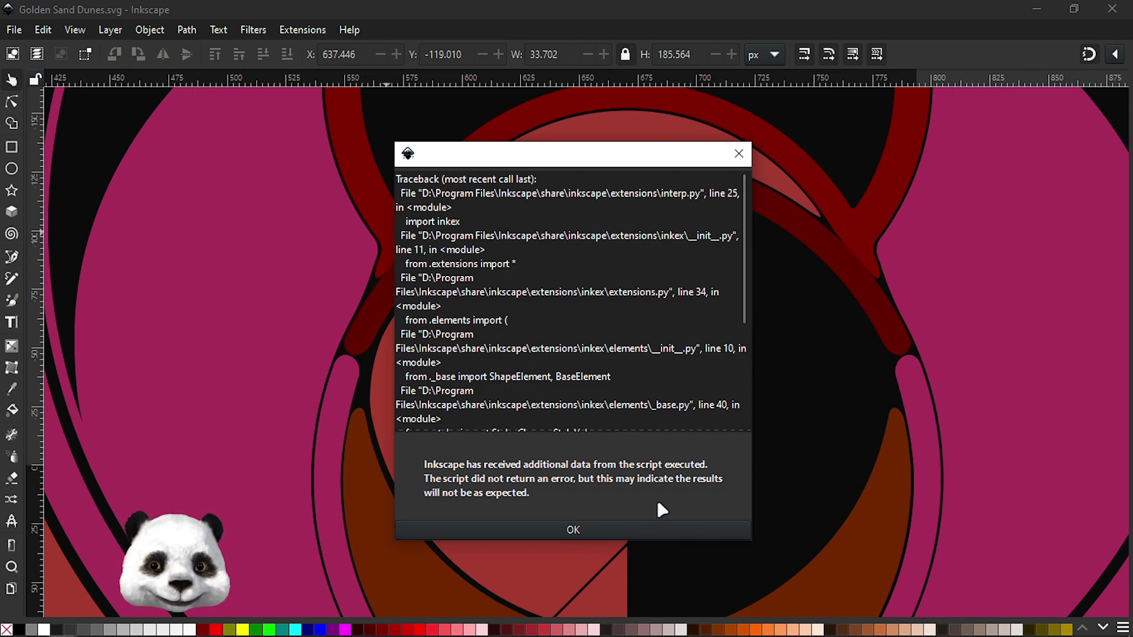
click(565, 534)
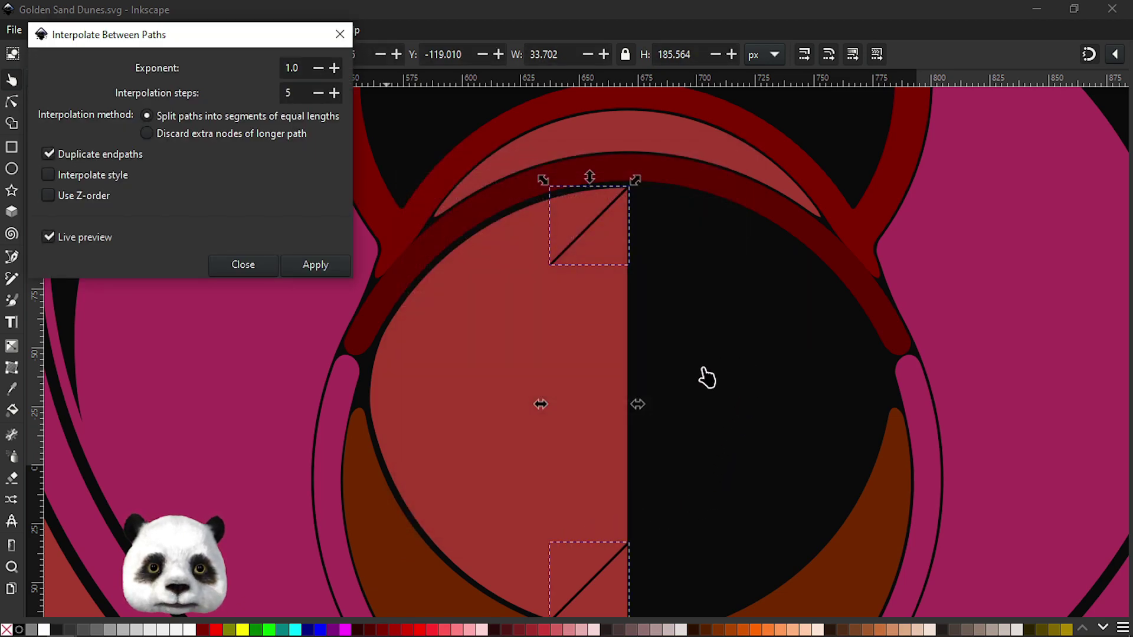
click(243, 265)
- Select the bottom diagonal segment inside its group and move it up into line
ctrl+scroll(649, 343, down, 3)
ctrl+scroll(676, 368, down, 1)
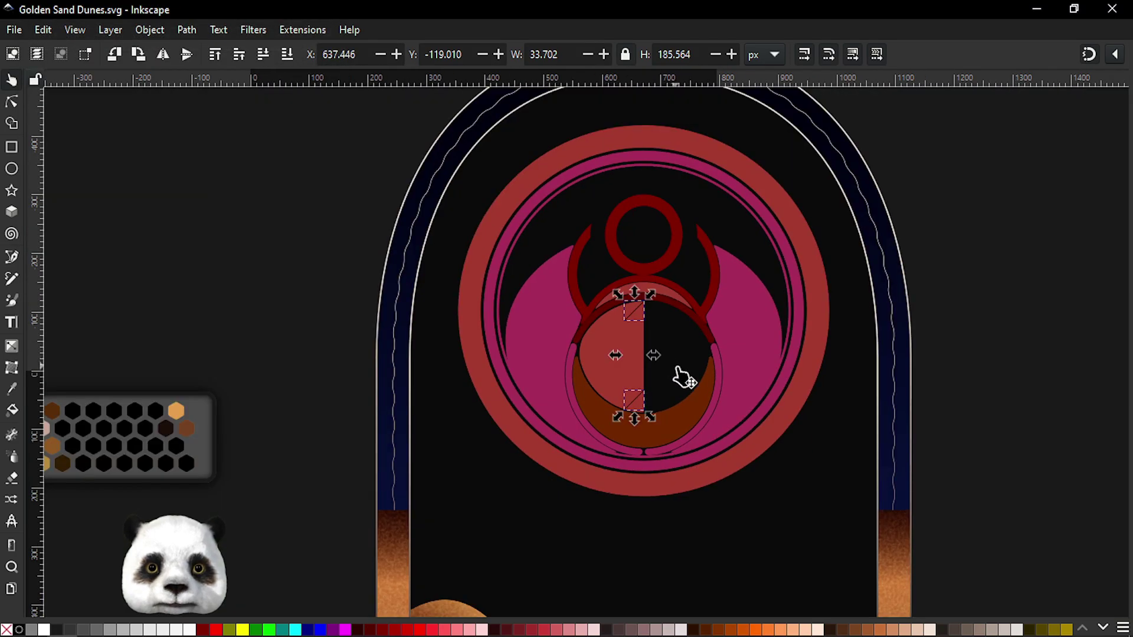
ctrl+scroll(685, 384, down, 2)
ctrl+scroll(688, 399, up, 3)
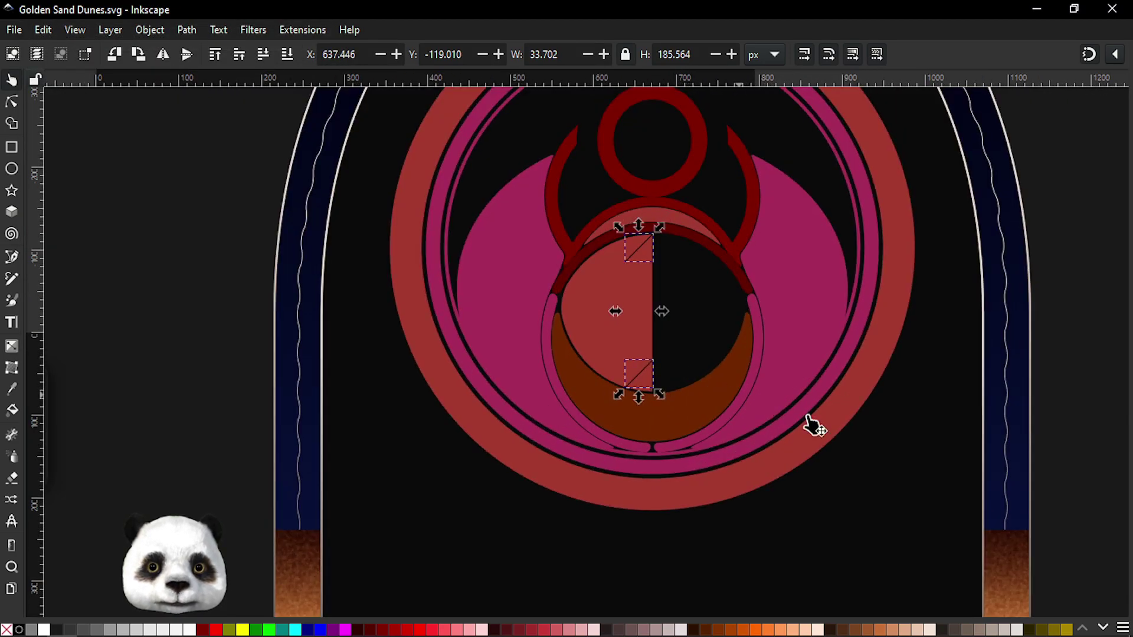
ctrl+scroll(713, 392, down, 1)
scroll(529, 232, down, 5)
scroll(868, 445, up, 5)
ctrl+scroll(861, 413, up, 1)
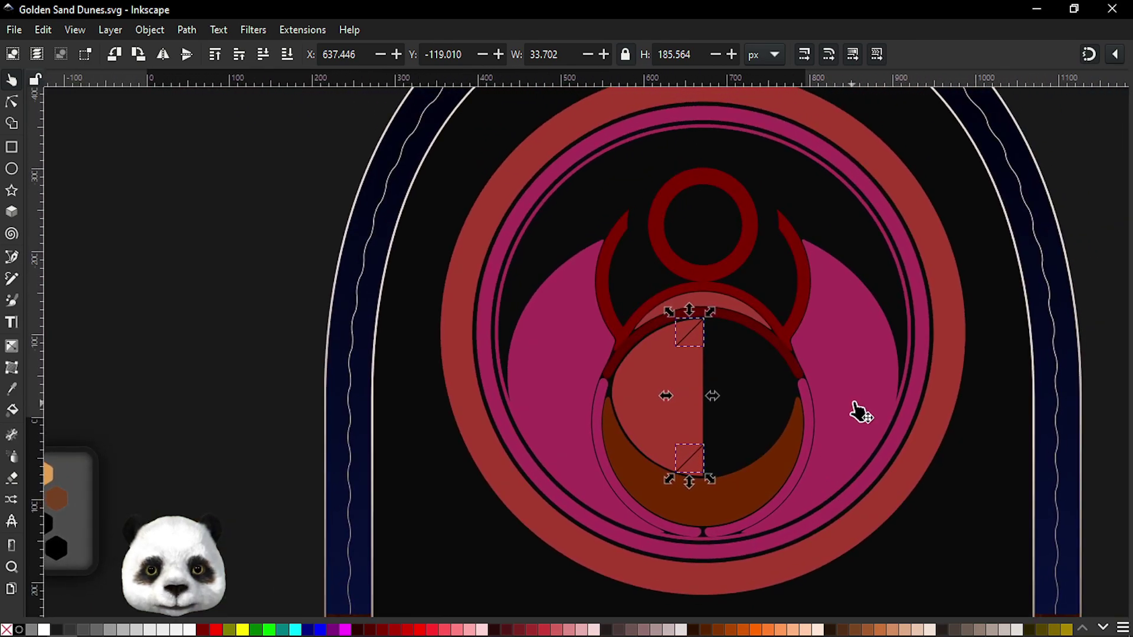
ctrl+scroll(860, 413, up, 3)
scroll(678, 361, left, 3)
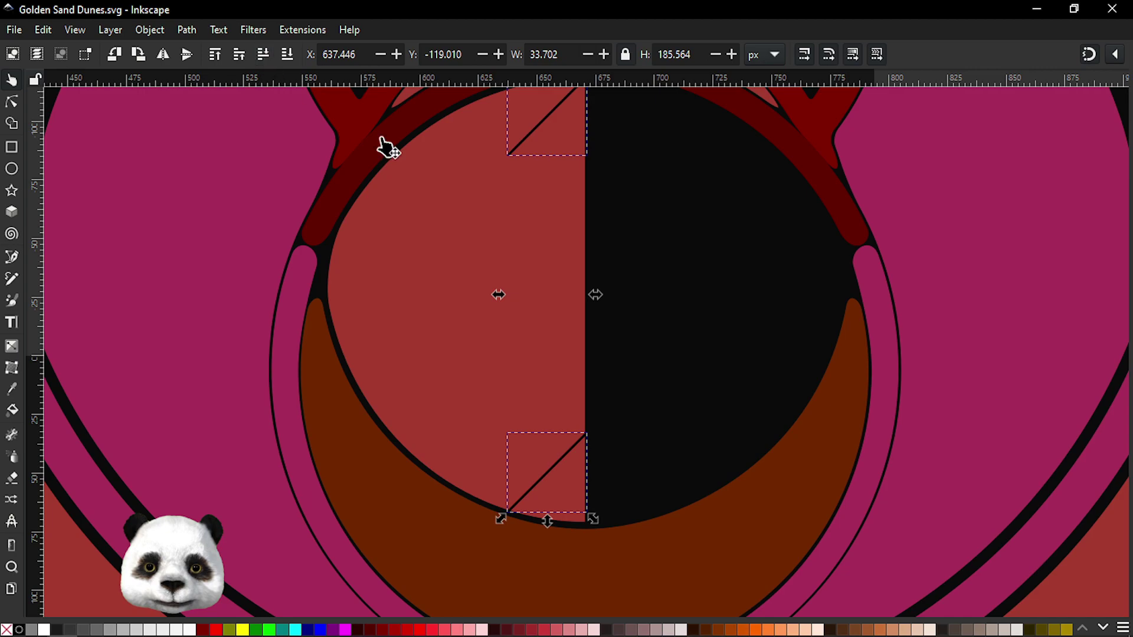
click(578, 472)
ctrl+click(571, 466)
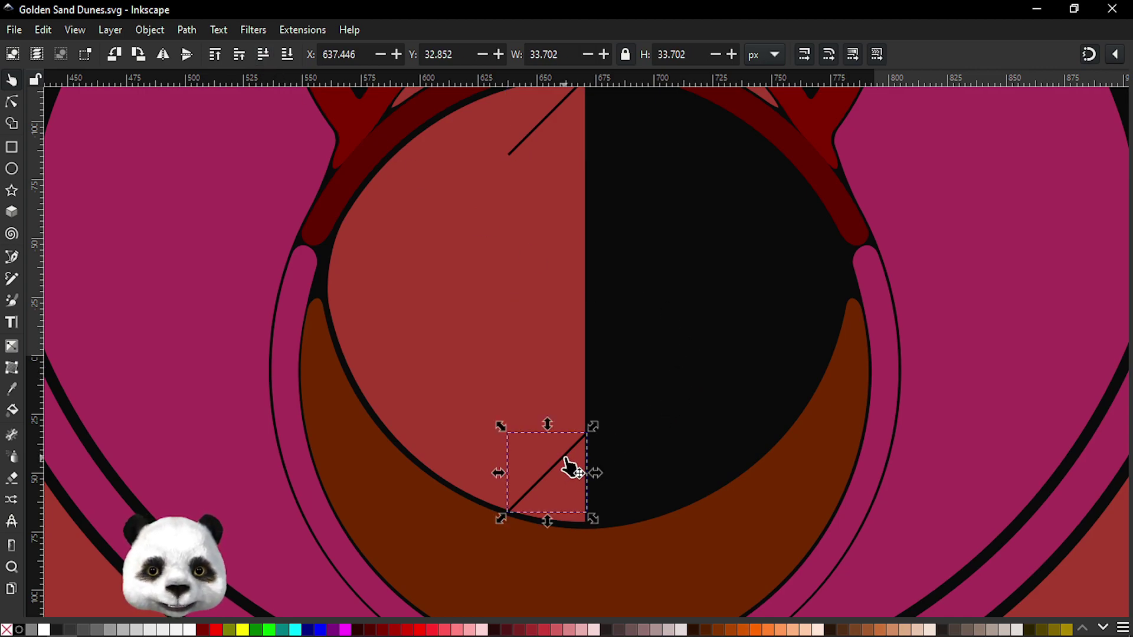
drag(569, 468, 567, 404)
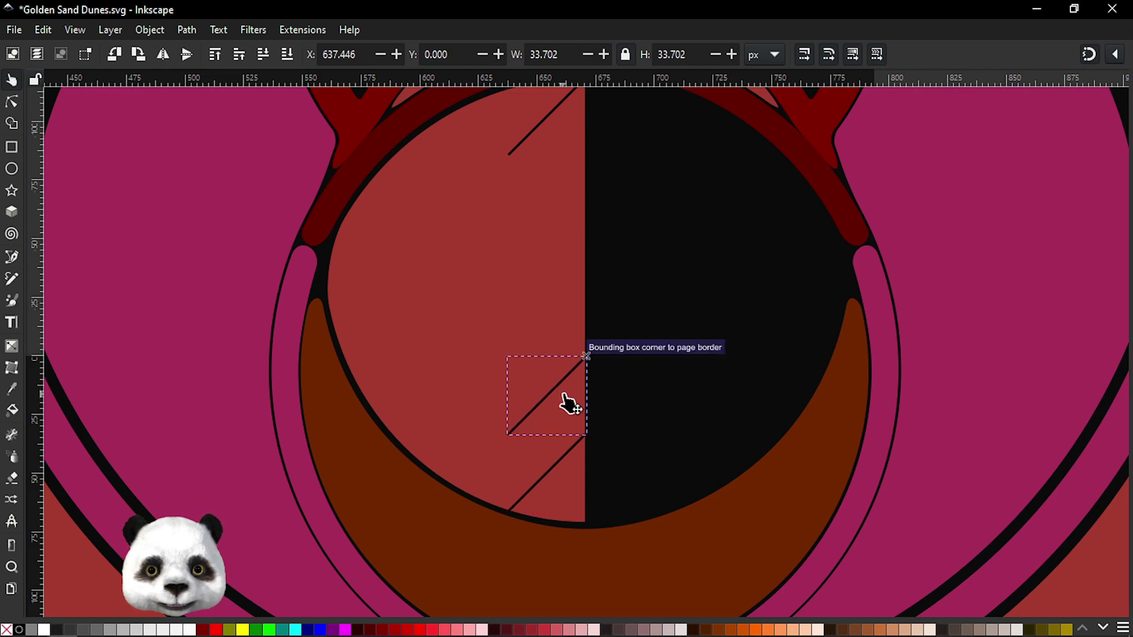
- Duplicate the diagonal twice, stack the copies into a column, save, and select all pieces
key(ctrl+d)
mouse_move(569, 384)
mouse_down()
mouse_move(569, 143)
mouse_move(577, 273)
mouse_up()
key(ctrl+d)
key(ctrl+d)
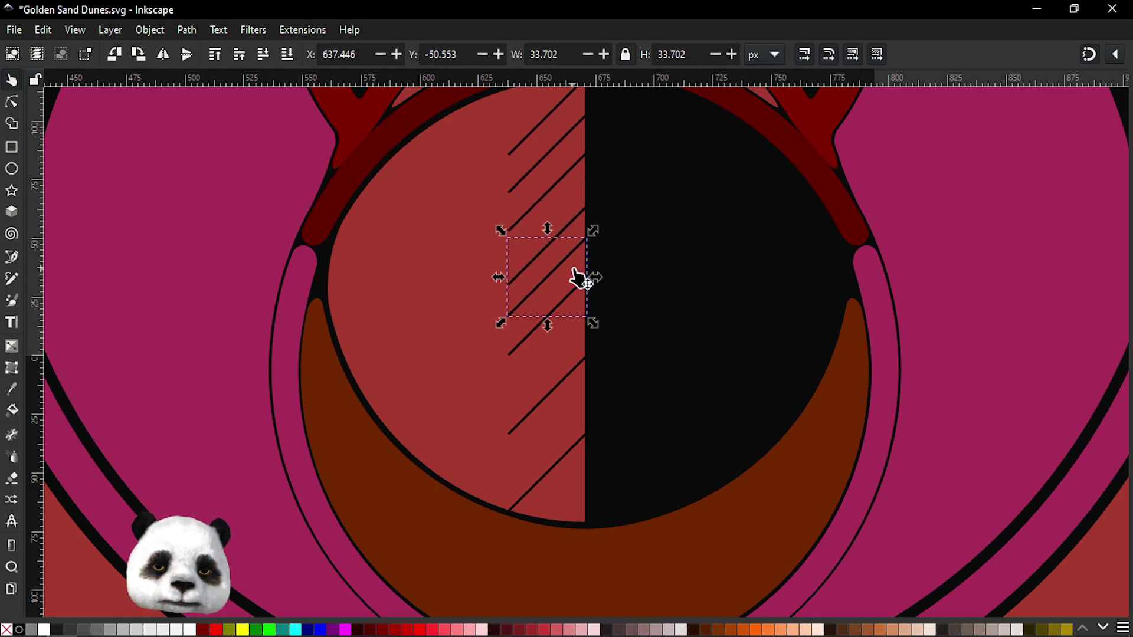
drag(570, 272, 582, 433)
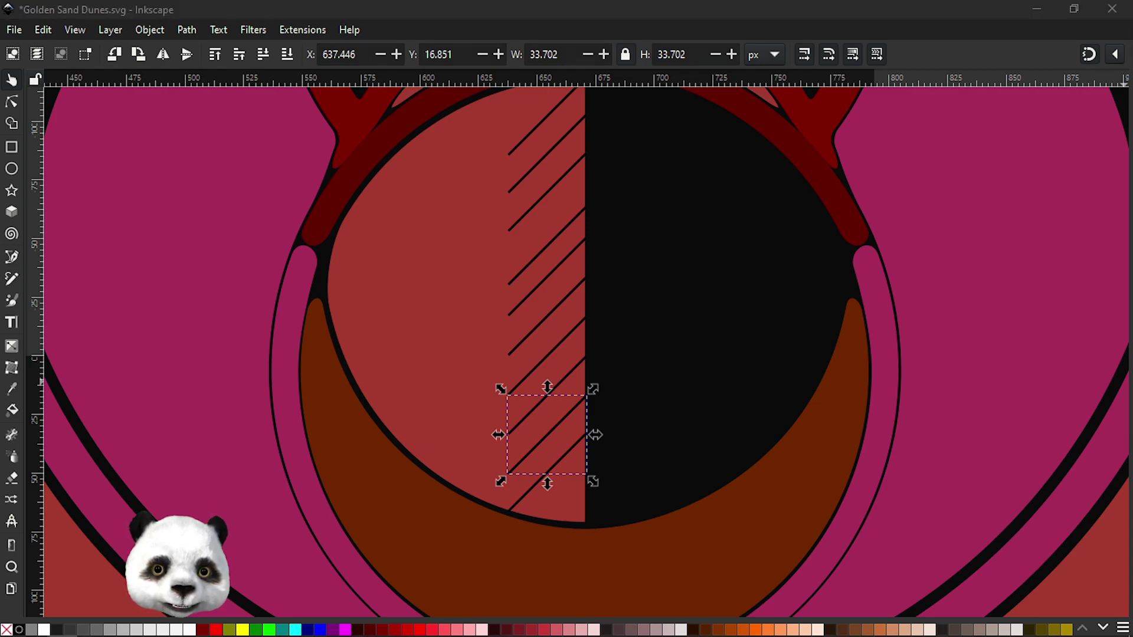
key(ctrl+s)
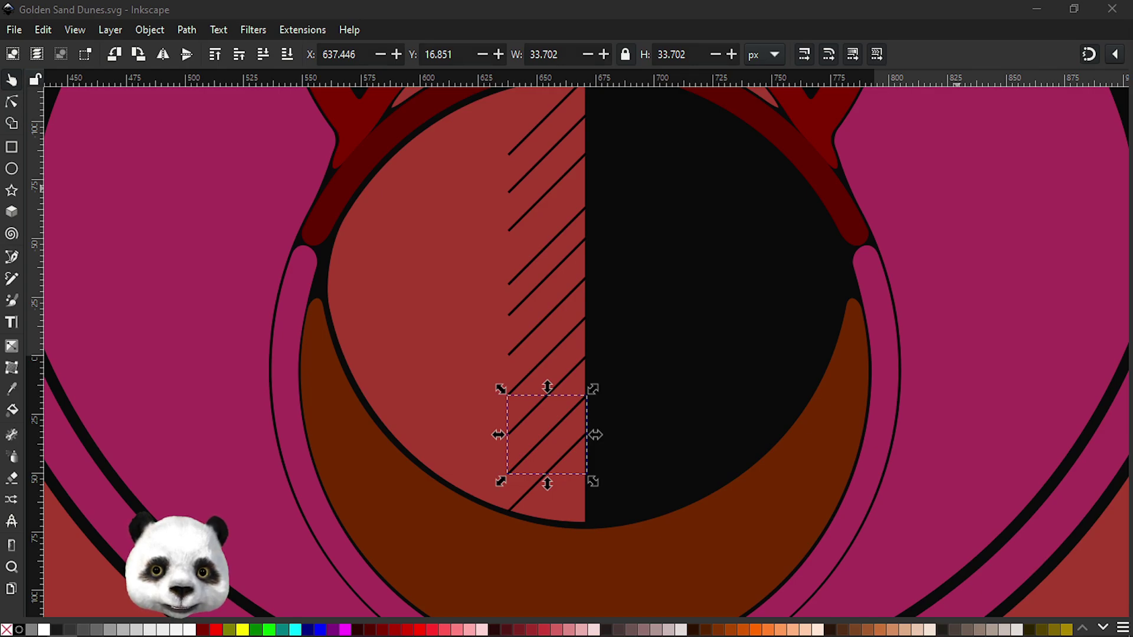
key(Down)
key(Down)
key(Down)
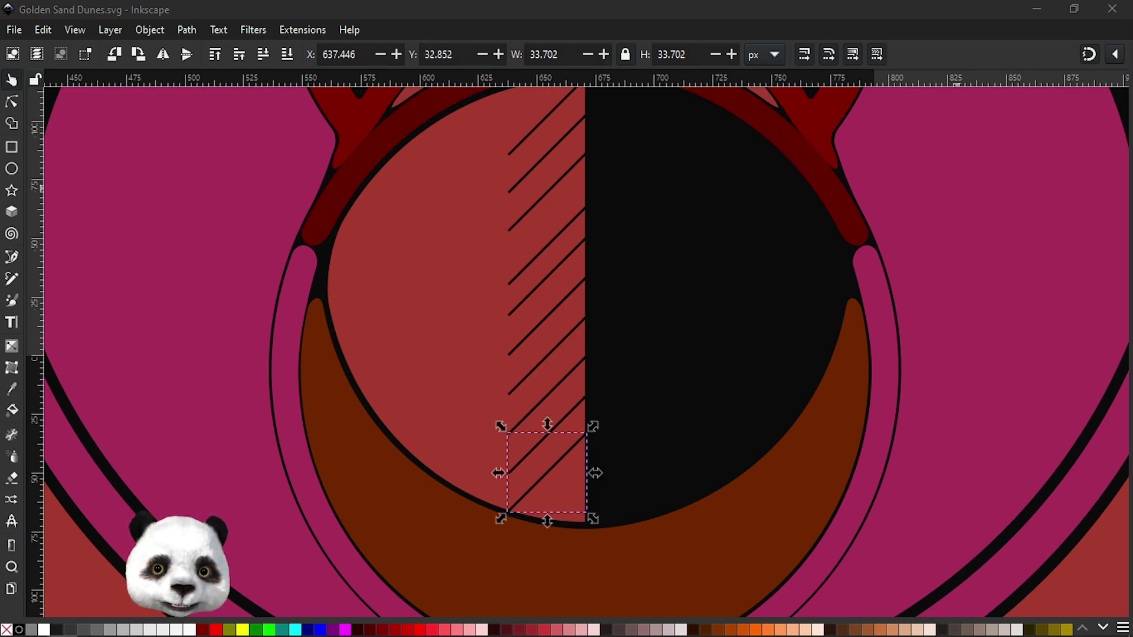
key(ctrl+a)
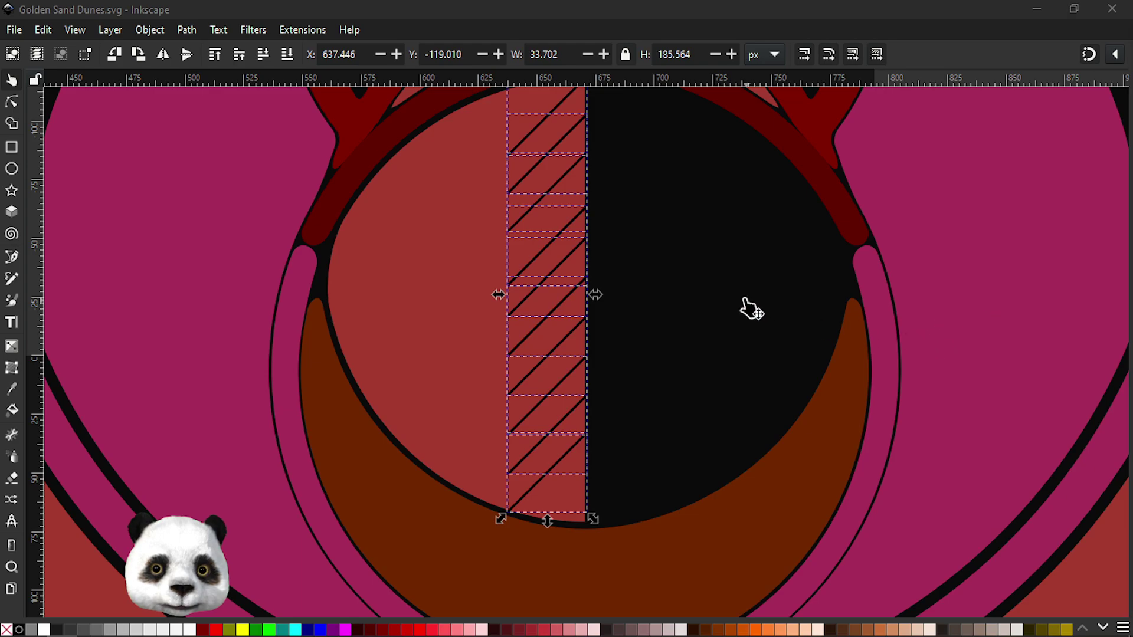
- Zoom in to check the stacked diagonal stripes and combine them into a single path
scroll(737, 304, up, 3)
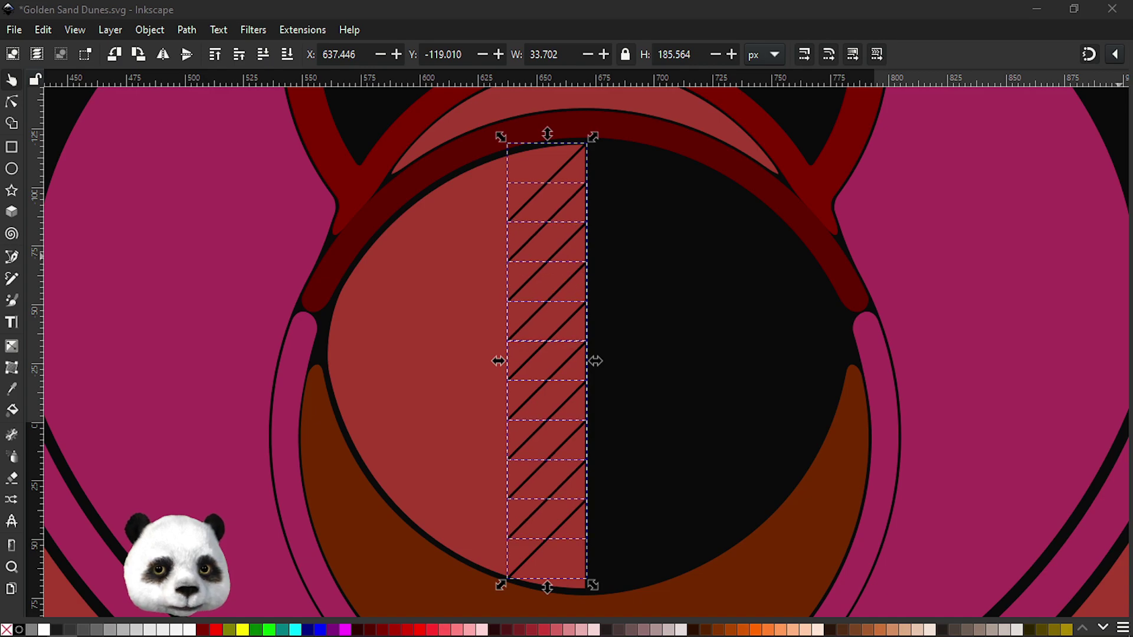
scroll(572, 148, up, 5)
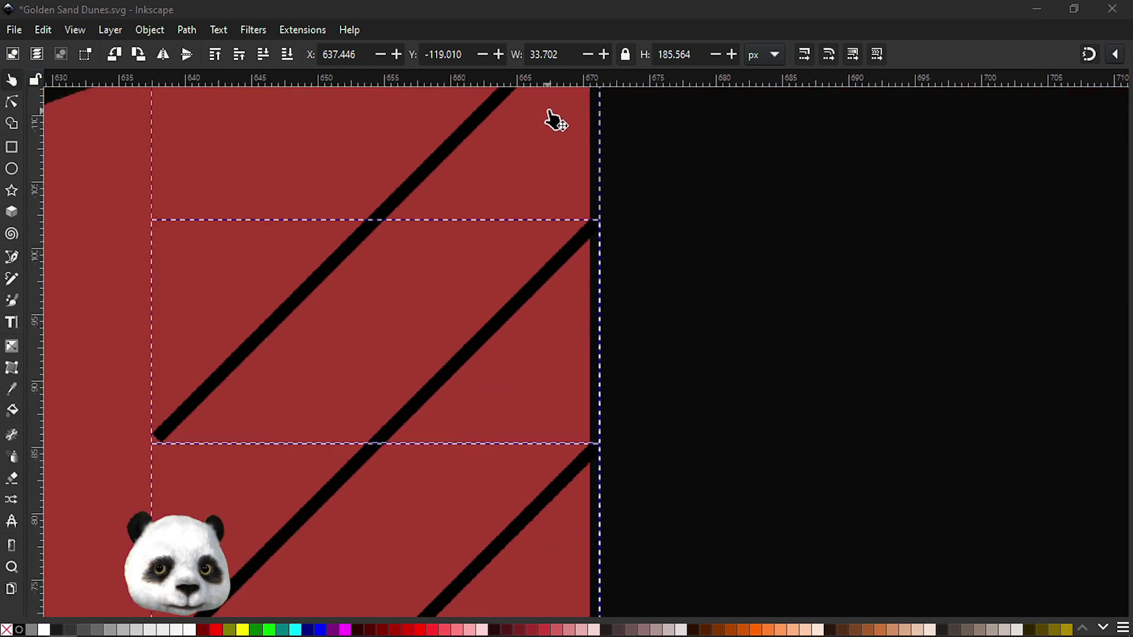
scroll(657, 391, up, 2)
scroll(682, 330, down, 2)
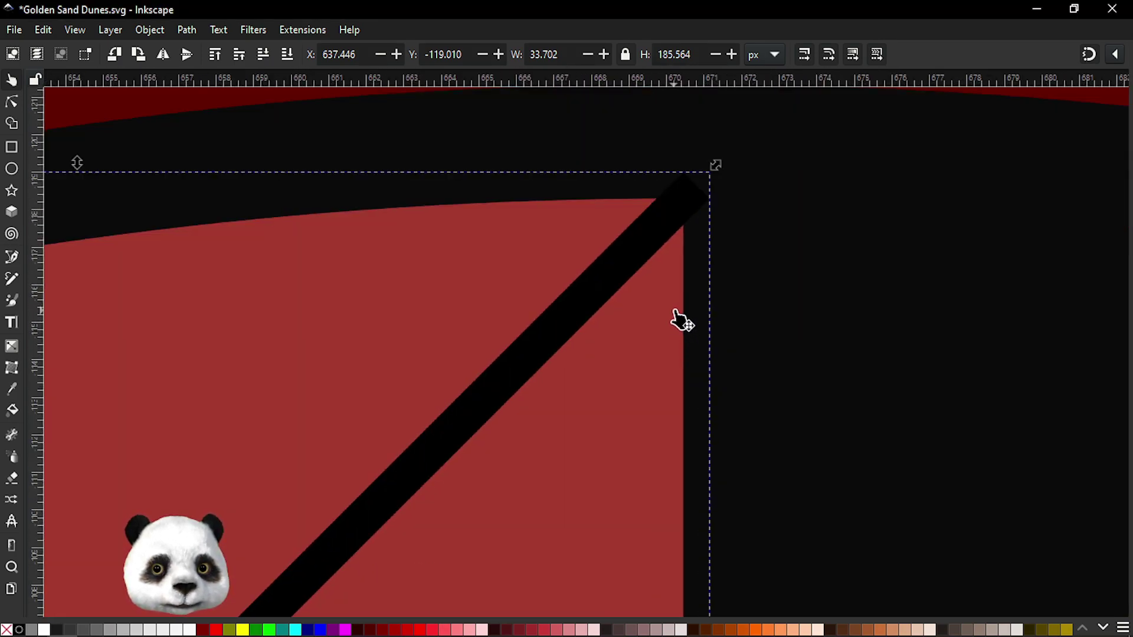
scroll(676, 320, down, 3)
scroll(678, 324, down, 3)
scroll(689, 336, down, 3)
scroll(741, 410, down, 3)
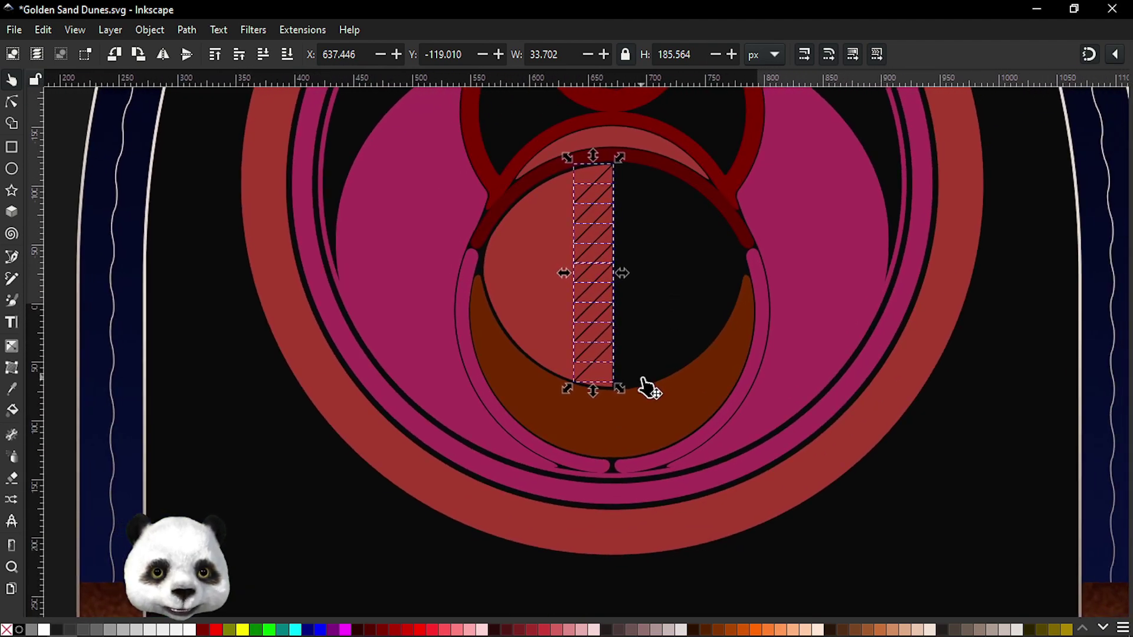
scroll(648, 387, up, 3)
scroll(541, 346, up, 2)
scroll(568, 361, up, 1)
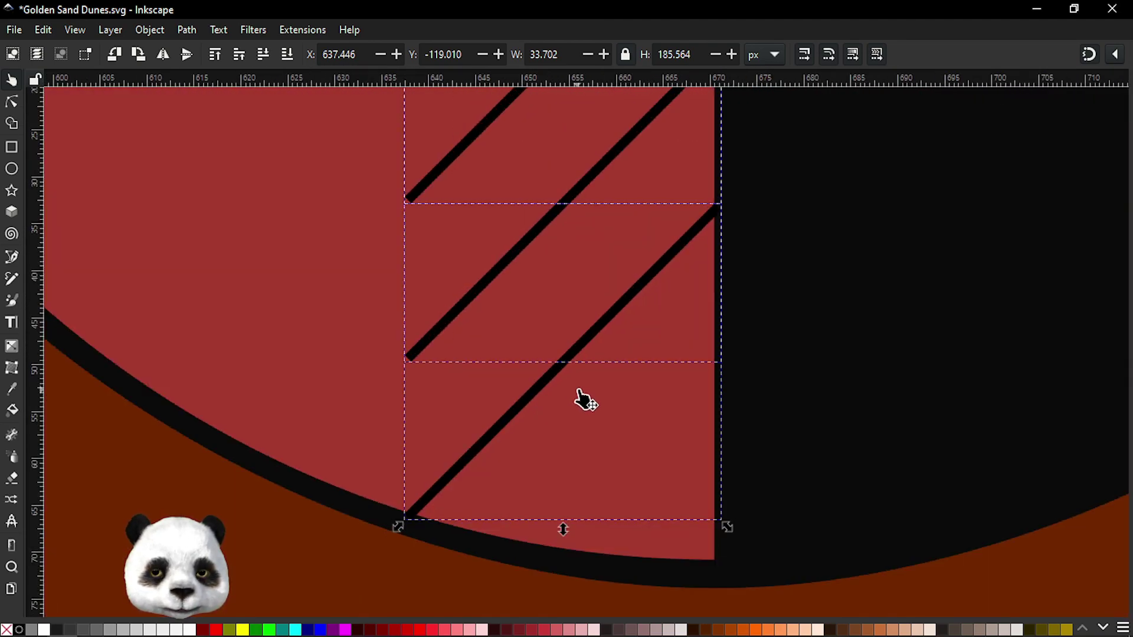
scroll(590, 395, down, 3)
scroll(690, 354, up, 3)
scroll(679, 413, down, 2)
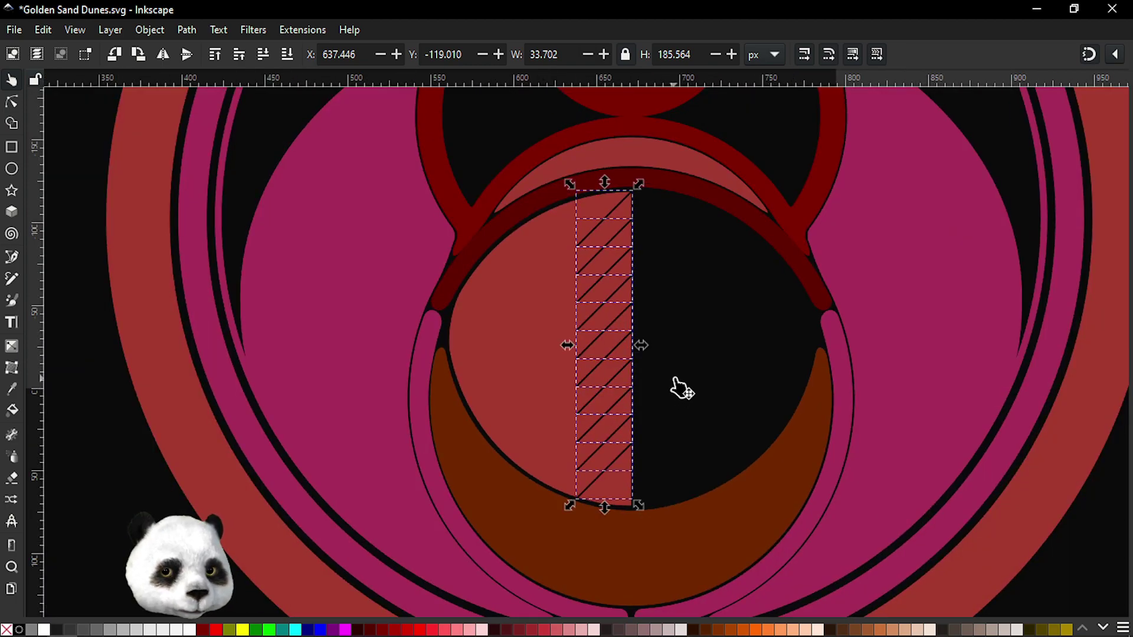
key(ctrl+plus)
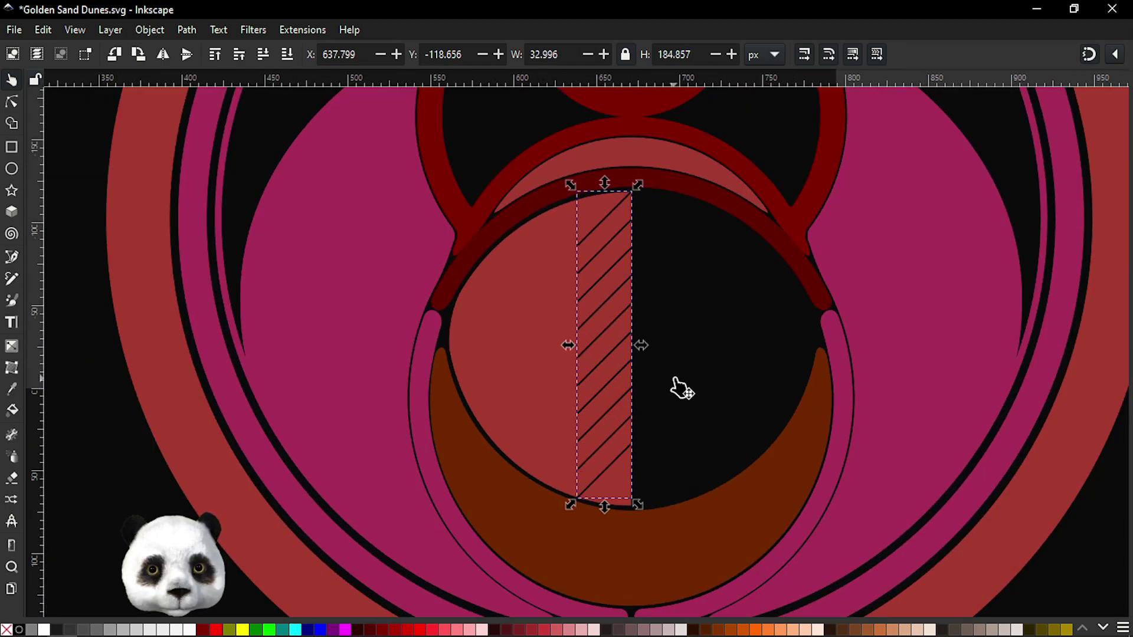
key(m)
scroll(630, 471, up, 3)
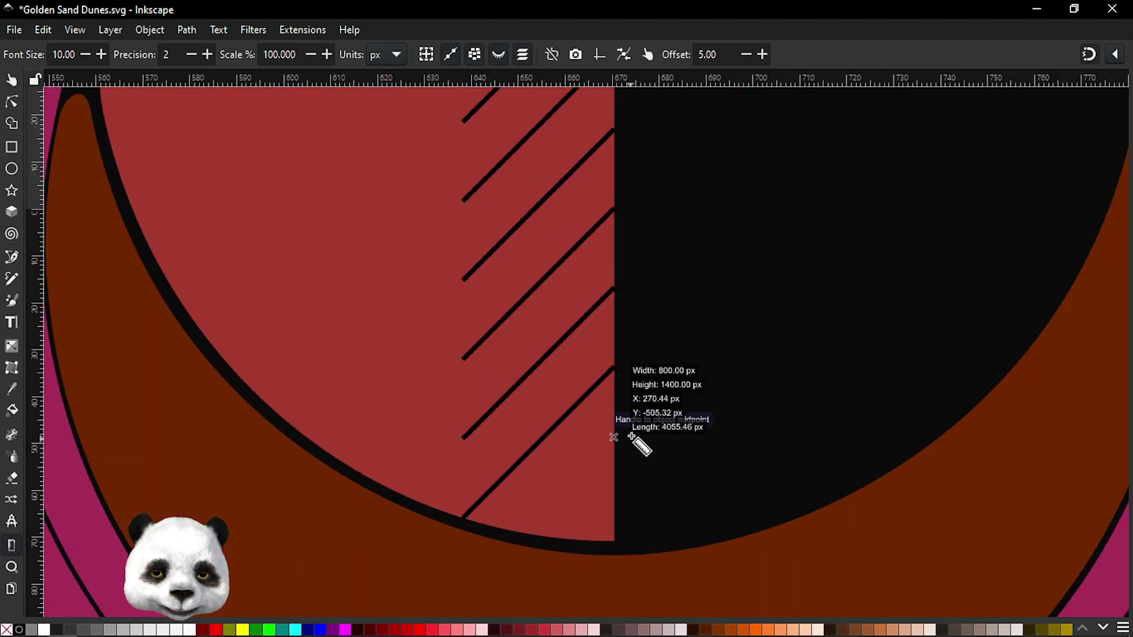
- Show the nodes of the combined striped hatch path with the Node tool
key(n)
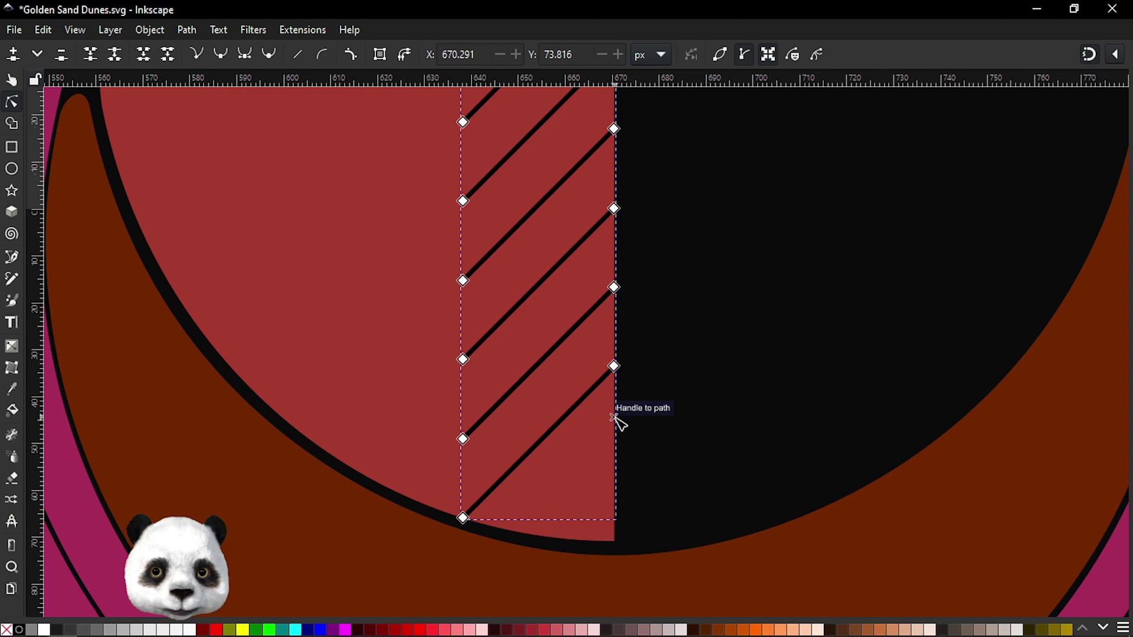
click(584, 444)
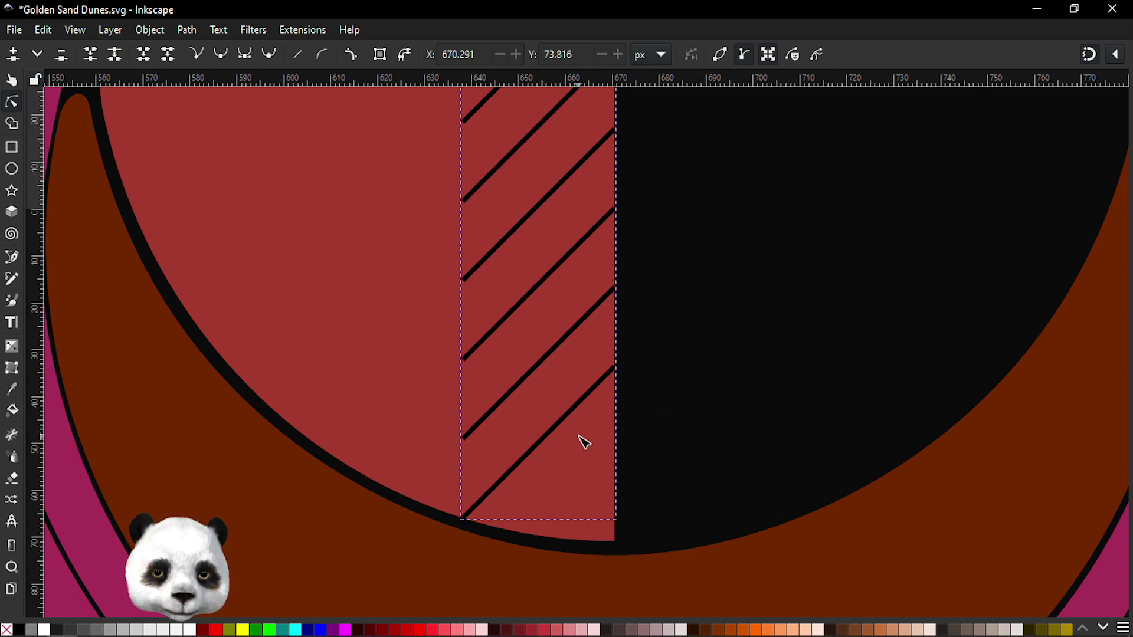
ctrl+scroll(612, 374, up, 3)
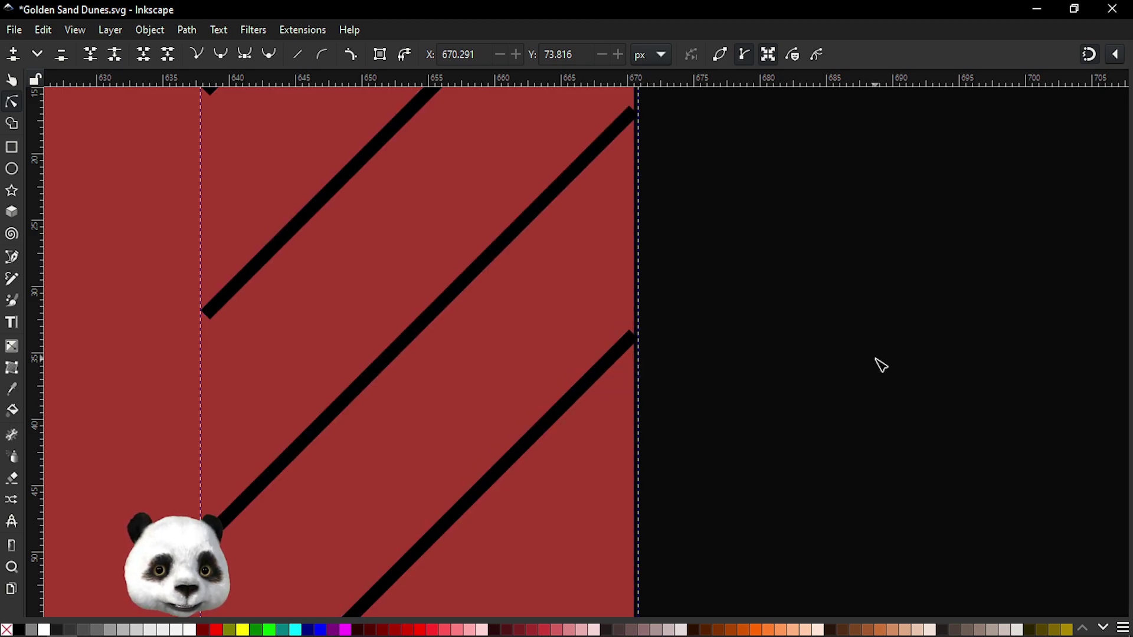
click(607, 369)
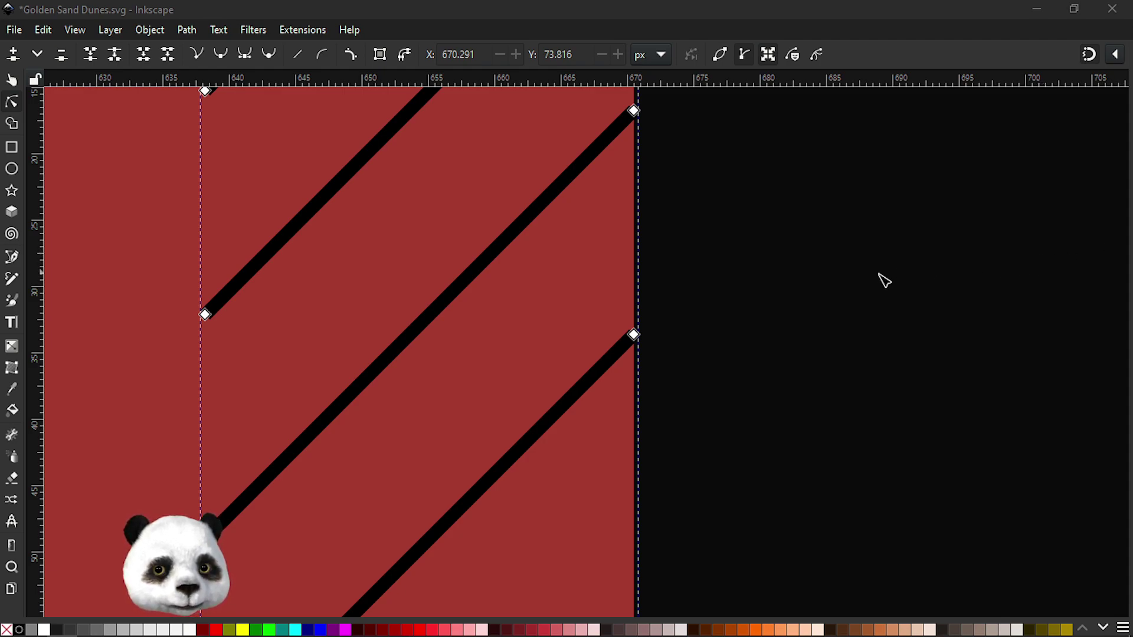
scroll(883, 280, down, 3)
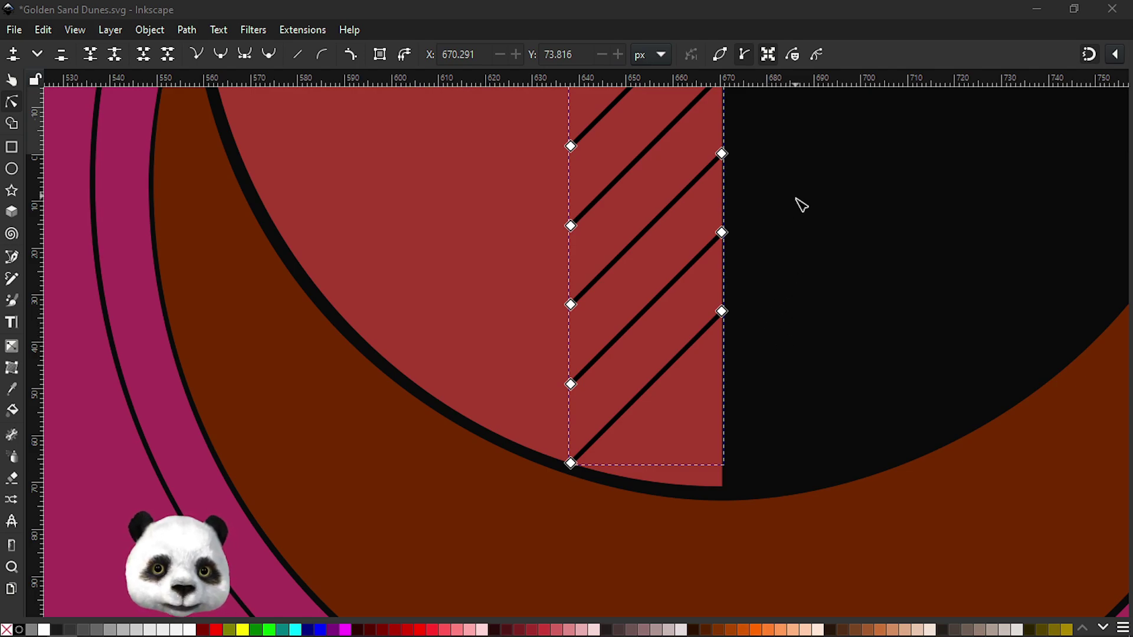
scroll(764, 455, up, 1)
scroll(764, 458, right, 1)
scroll(755, 430, down, 3)
scroll(744, 330, up, 2)
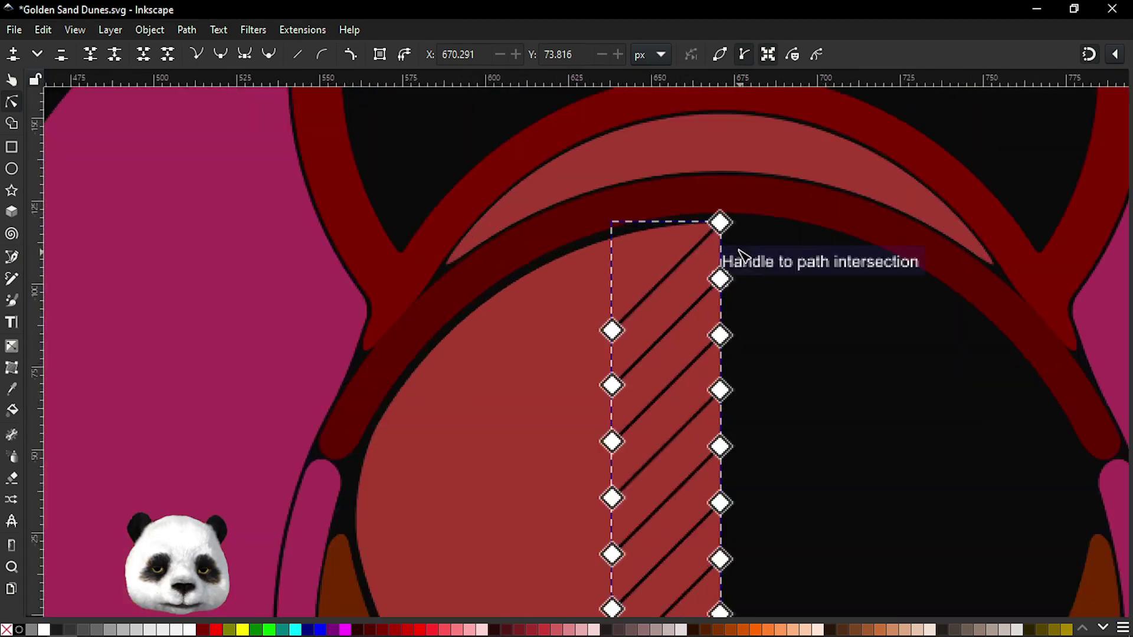
scroll(729, 232, up, 4)
scroll(692, 460, up, 2)
scroll(692, 331, up, 2)
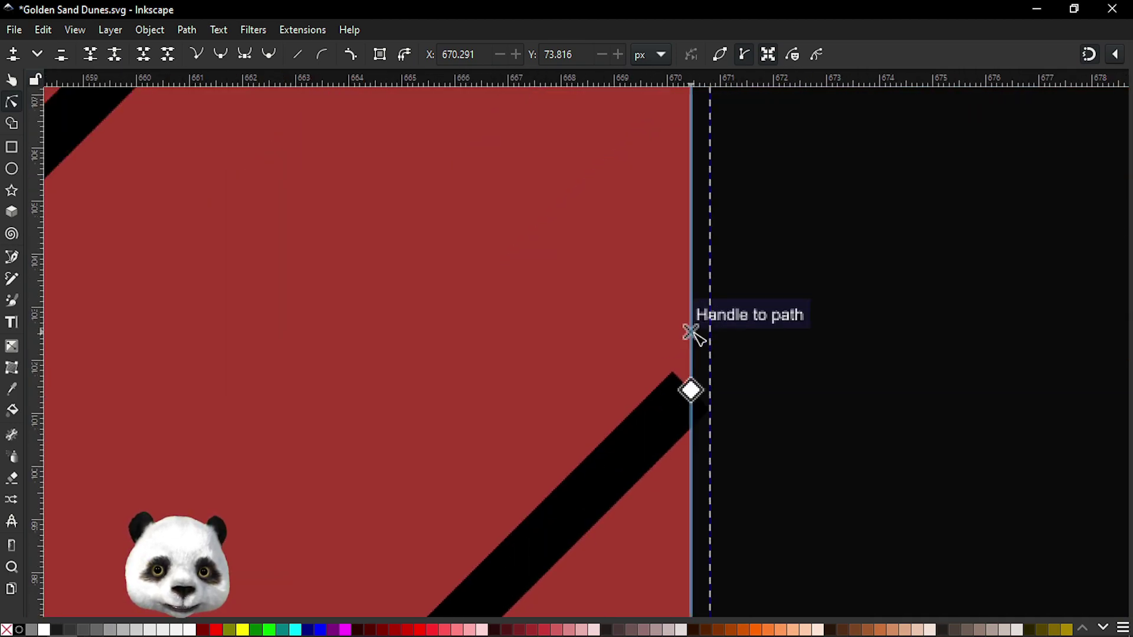
scroll(703, 356, down, 4)
scroll(705, 354, down, 3)
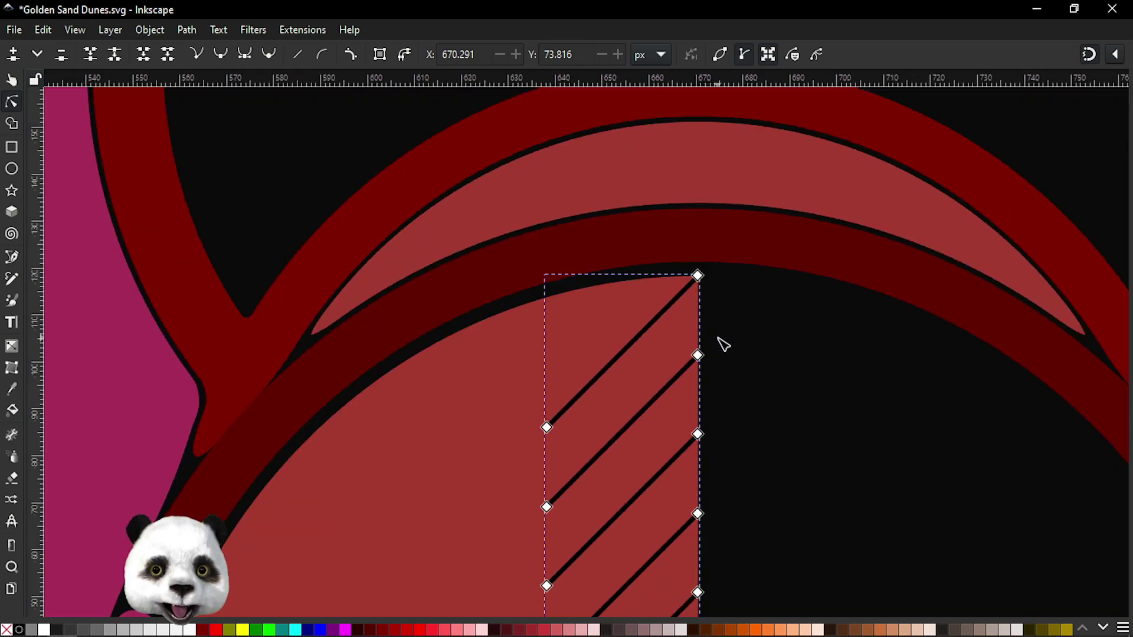
- Box-select the stripe ends along the right edge and shift them slightly up and right
drag(685, 245, 744, 552)
scroll(746, 506, down, 1)
scroll(732, 451, down, 1)
scroll(751, 441, down, 1)
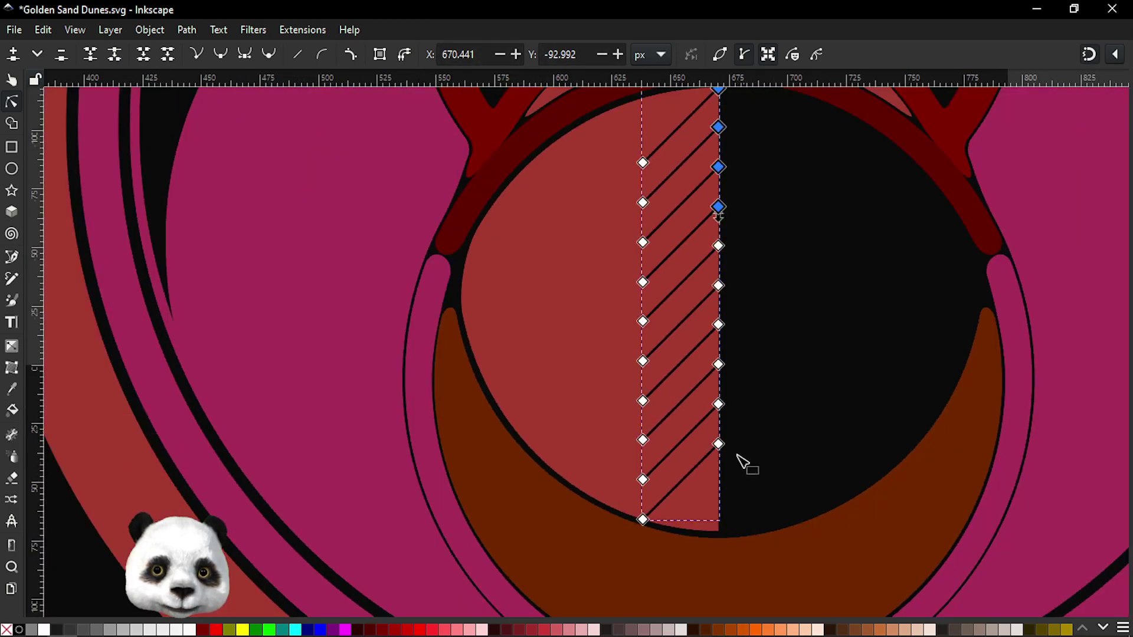
drag(743, 461, 698, 240)
scroll(763, 232, up, 3)
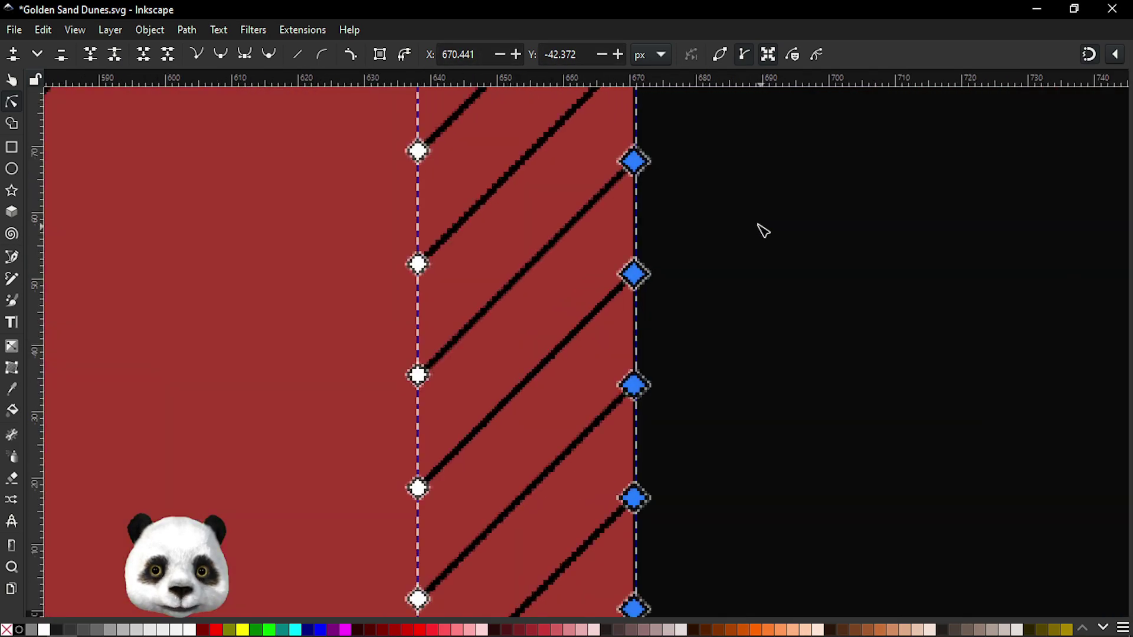
middle_click(718, 281)
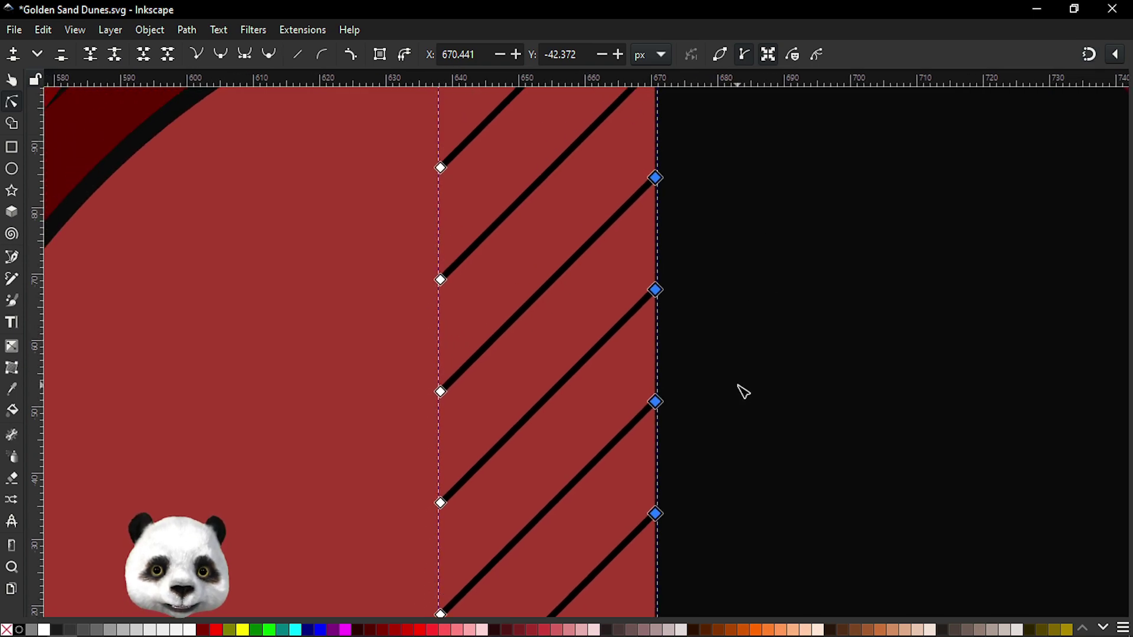
key(F11)
scroll(685, 329, up, 2)
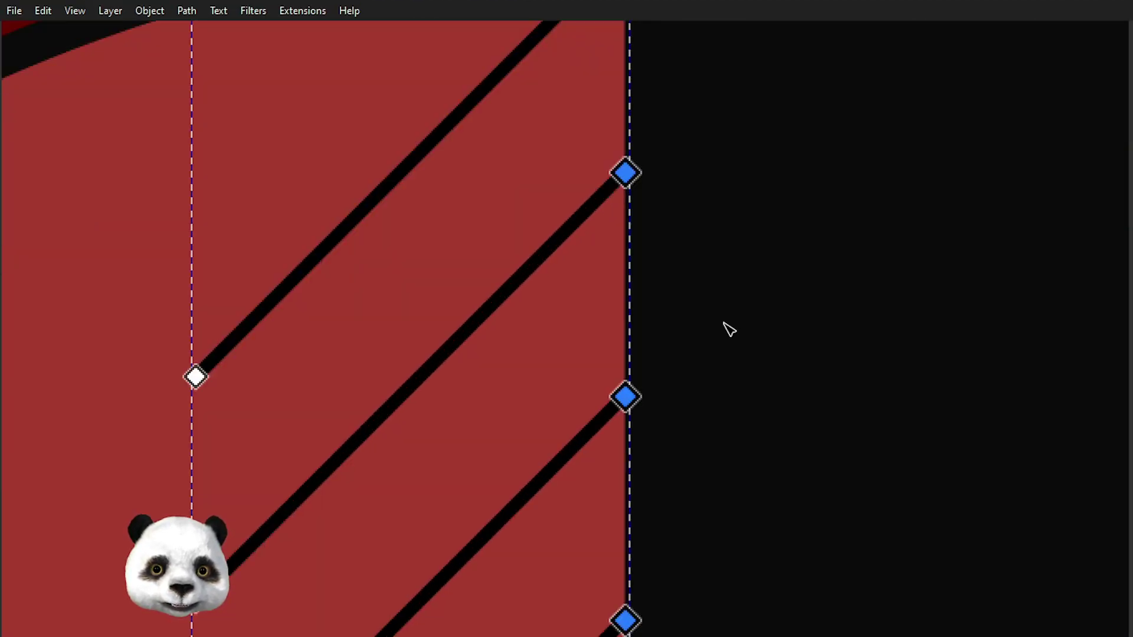
scroll(728, 329, up, 1)
drag(588, 427, 598, 419)
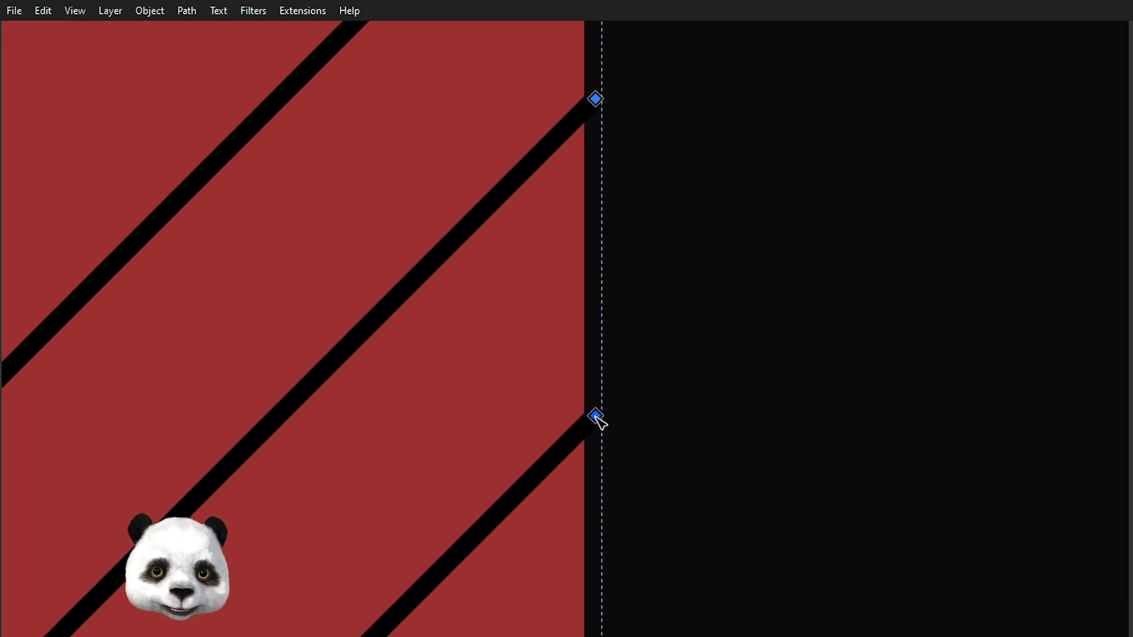
- Drag the bottom hatch line's lower end node down onto the red half-circle's edge
scroll(620, 413, down, 3)
scroll(665, 276, up, 3)
scroll(555, 225, up, 2)
scroll(522, 323, up, 1)
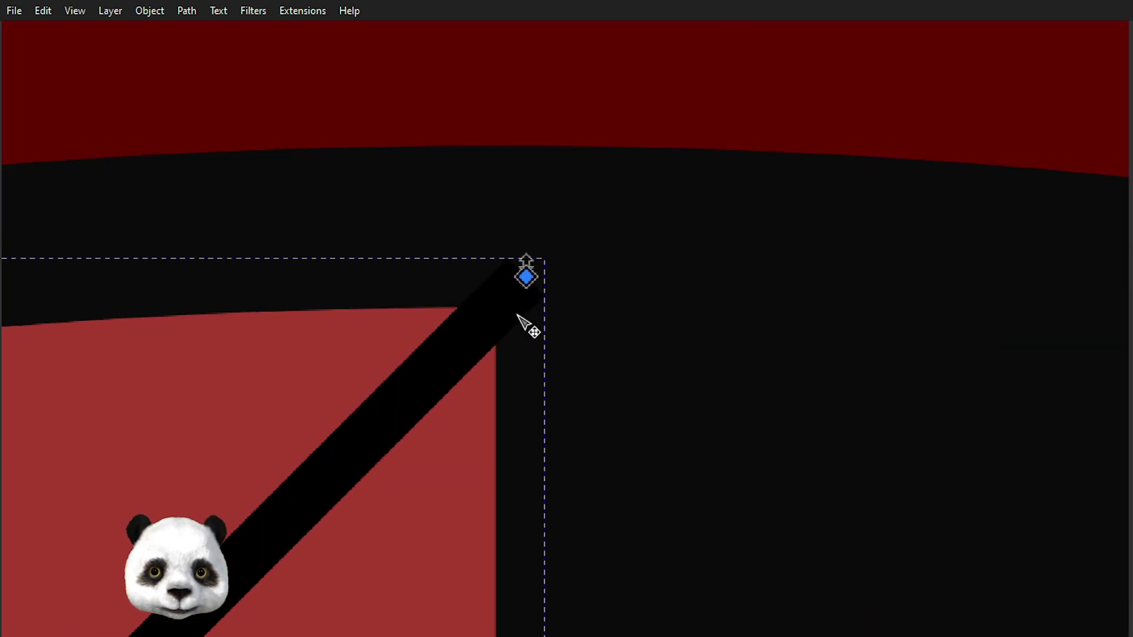
scroll(554, 319, down, 3)
scroll(640, 312, up, 2)
scroll(650, 304, down, 2)
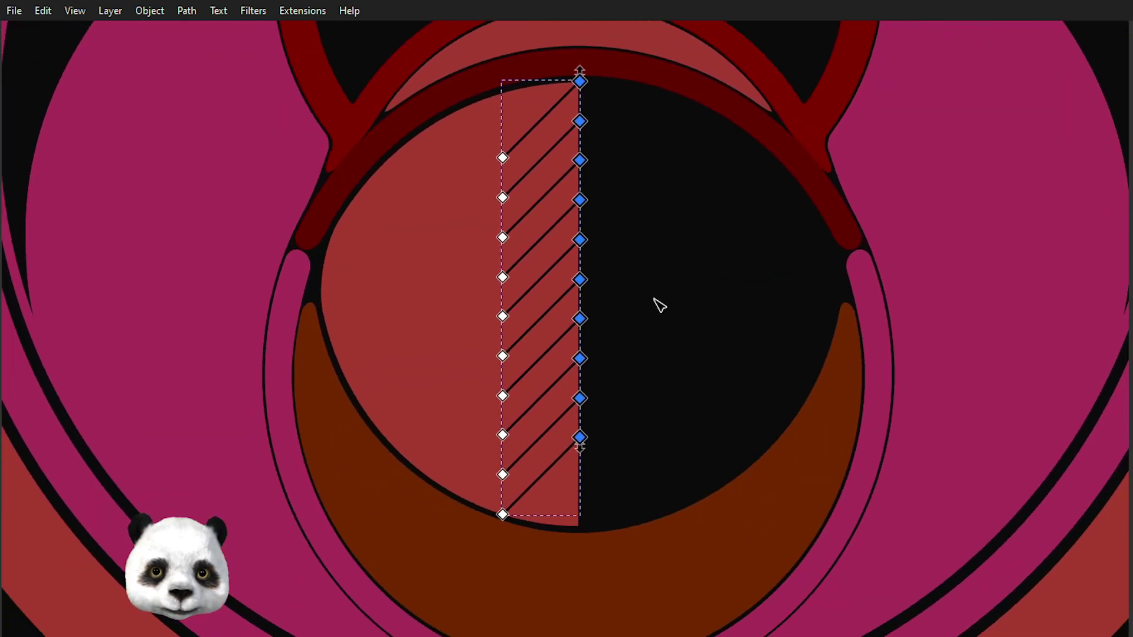
scroll(569, 519, up, 5)
scroll(307, 489, up, 3)
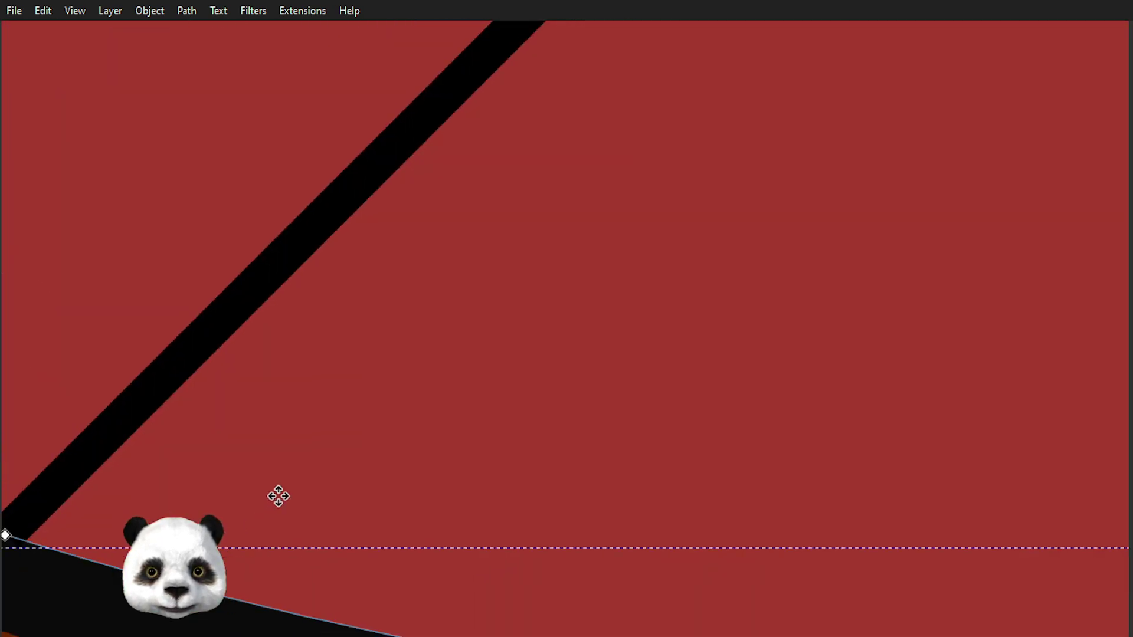
scroll(248, 506, up, 2)
scroll(330, 514, left, 5)
drag(521, 511, 475, 404)
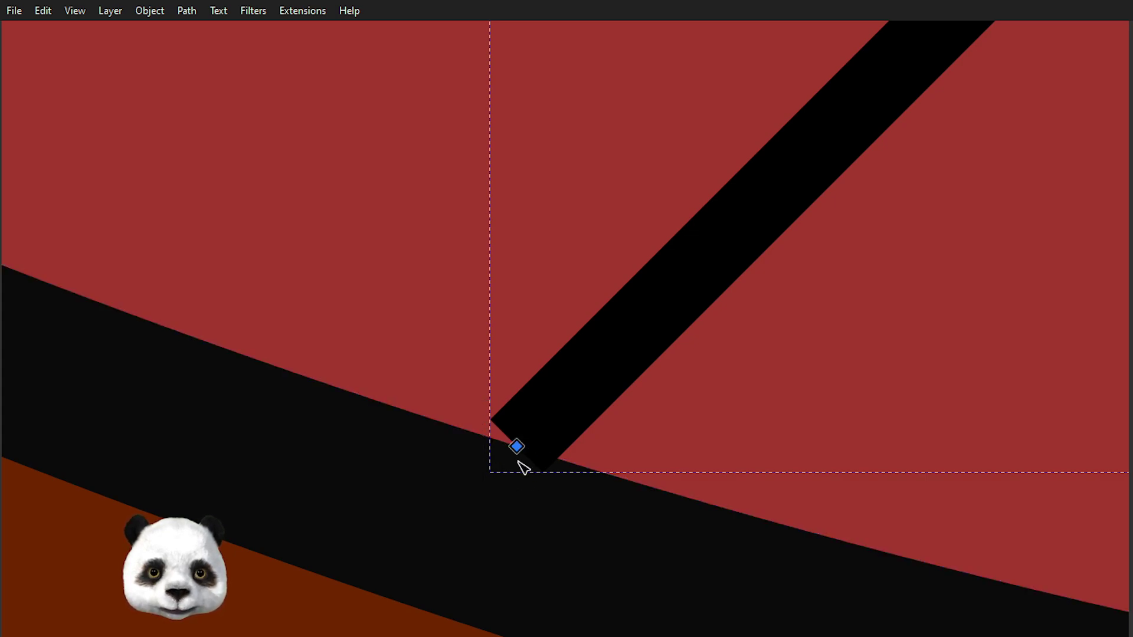
drag(517, 448, 494, 476)
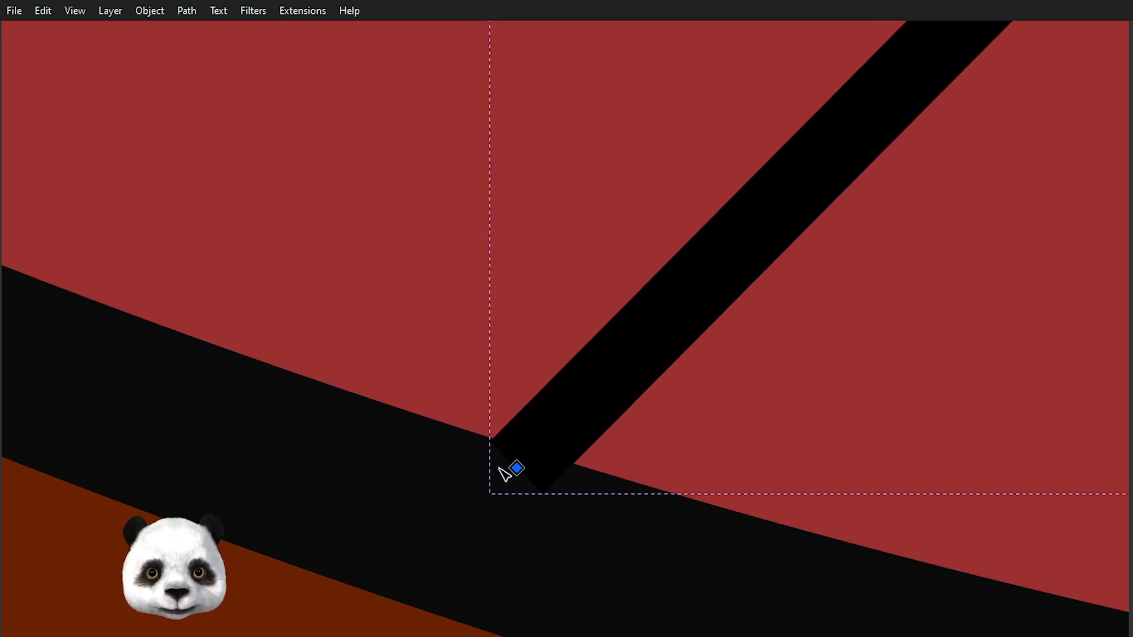
scroll(493, 475, down, 3)
scroll(614, 481, up, 3)
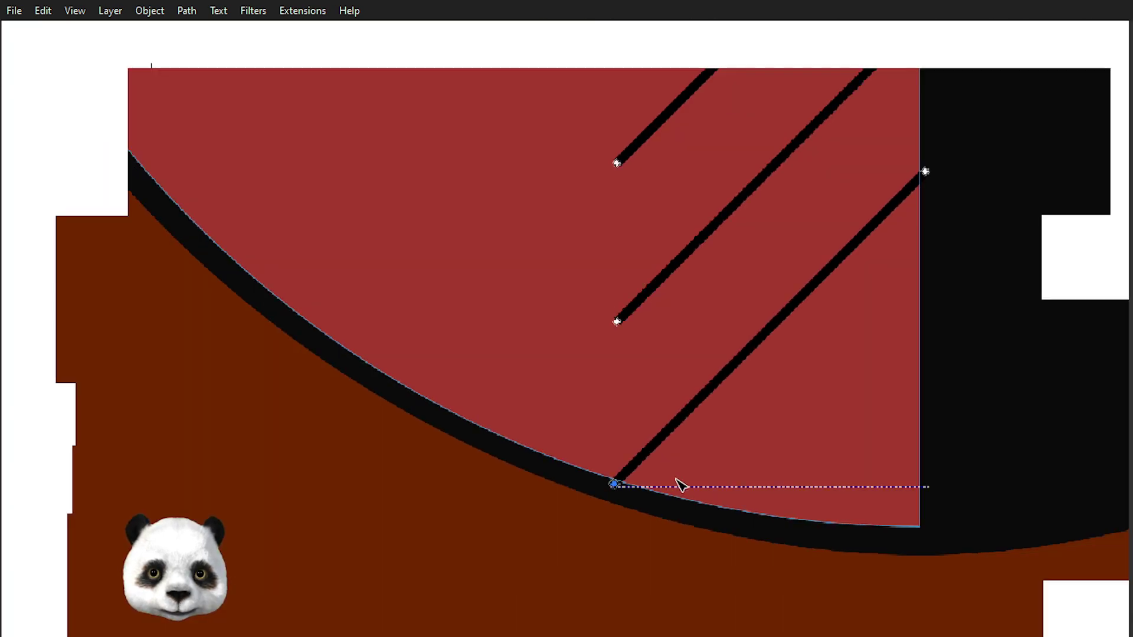
click(1036, 343)
scroll(1039, 339, down, 3)
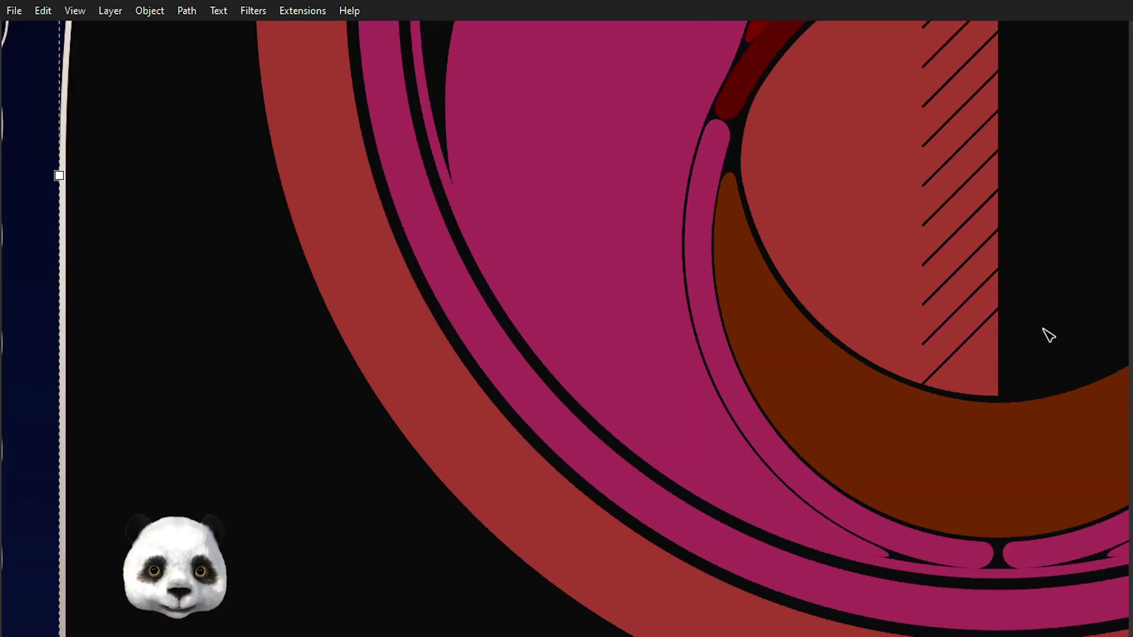
scroll(576, 476, down, 2)
scroll(620, 468, down, 1)
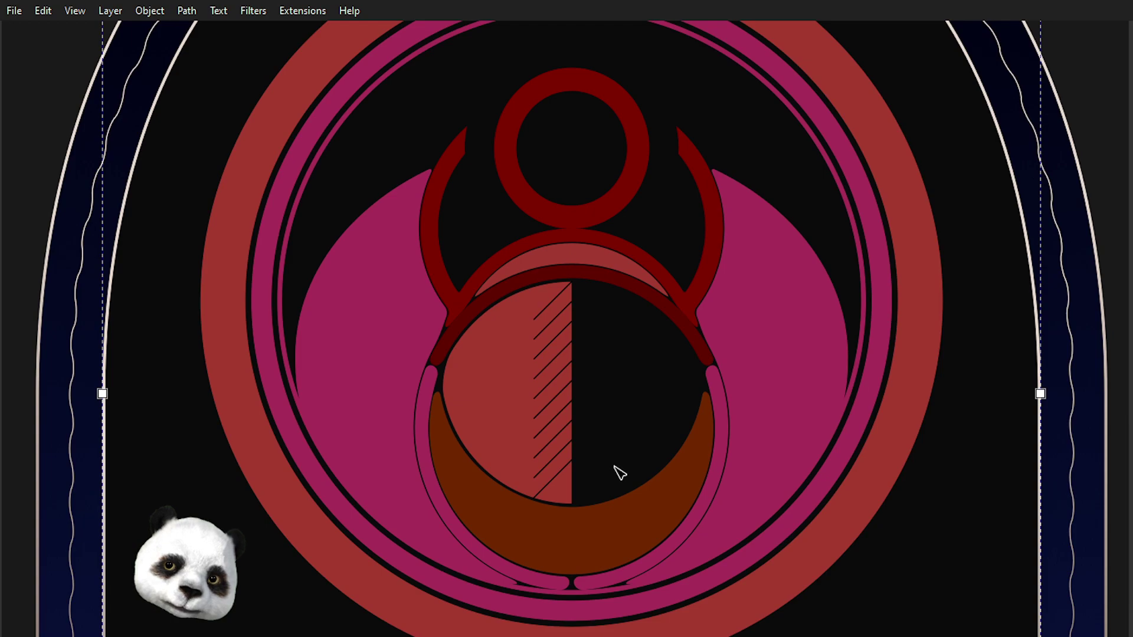
scroll(602, 463, up, 2)
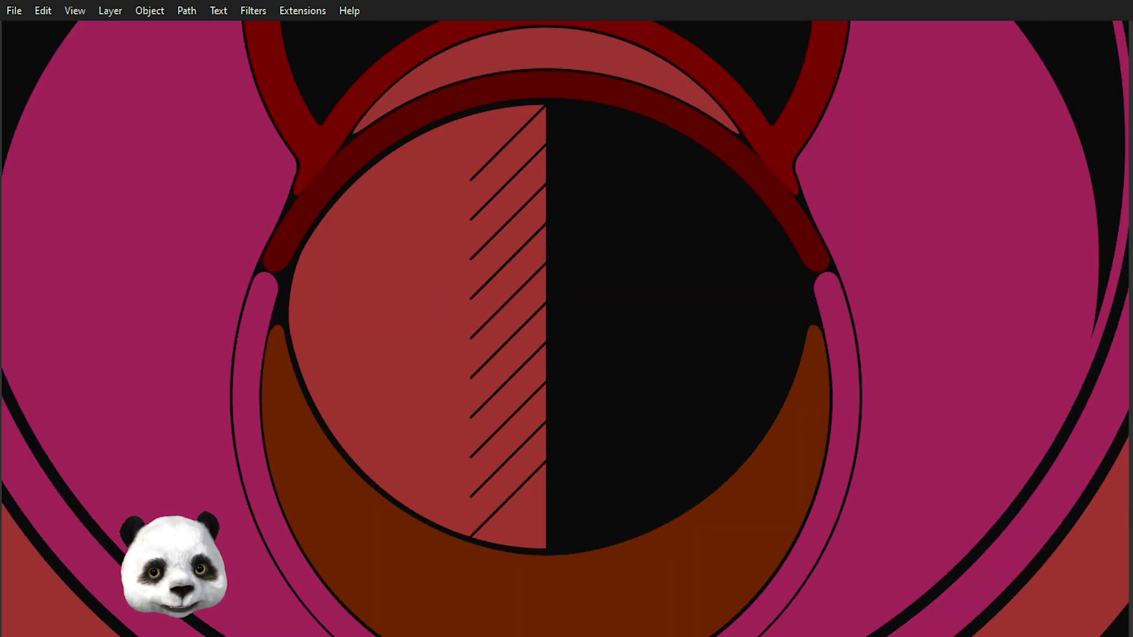
key(Tab)
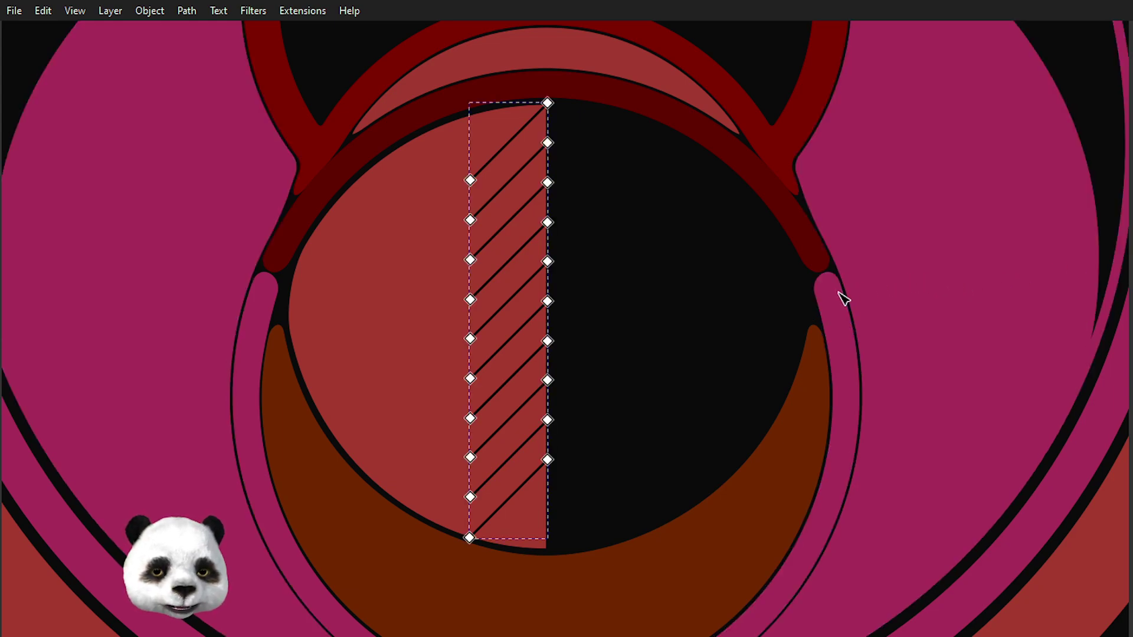
key(Escape)
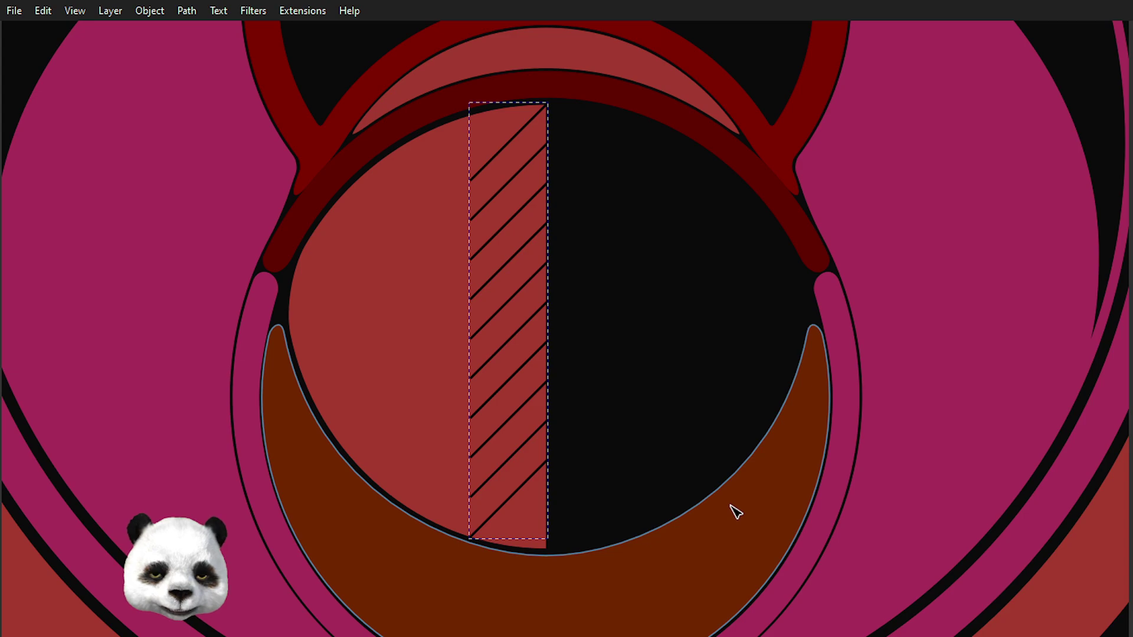
scroll(524, 501, up, 3)
scroll(524, 499, up, 1)
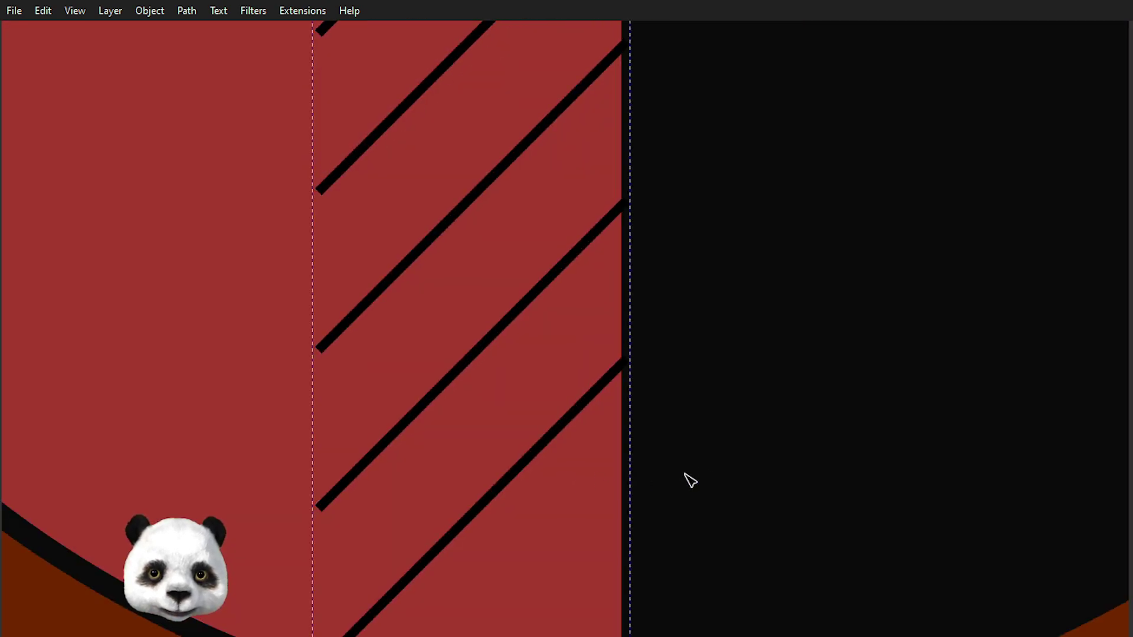
scroll(690, 481, down, 2)
key(s)
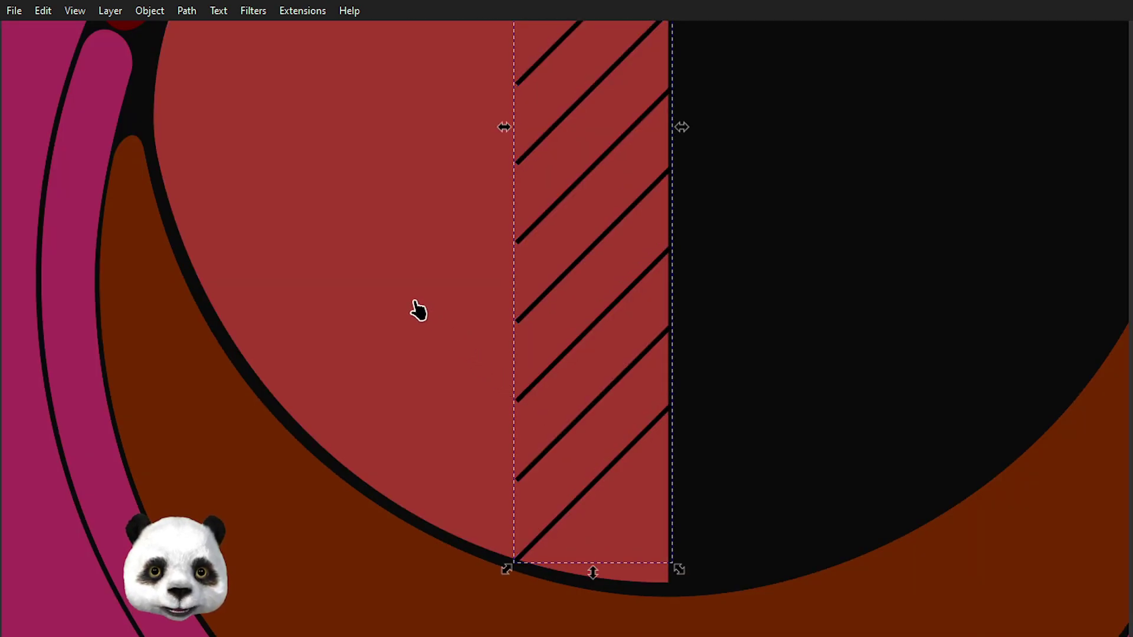
key(n)
scroll(412, 308, down, 3)
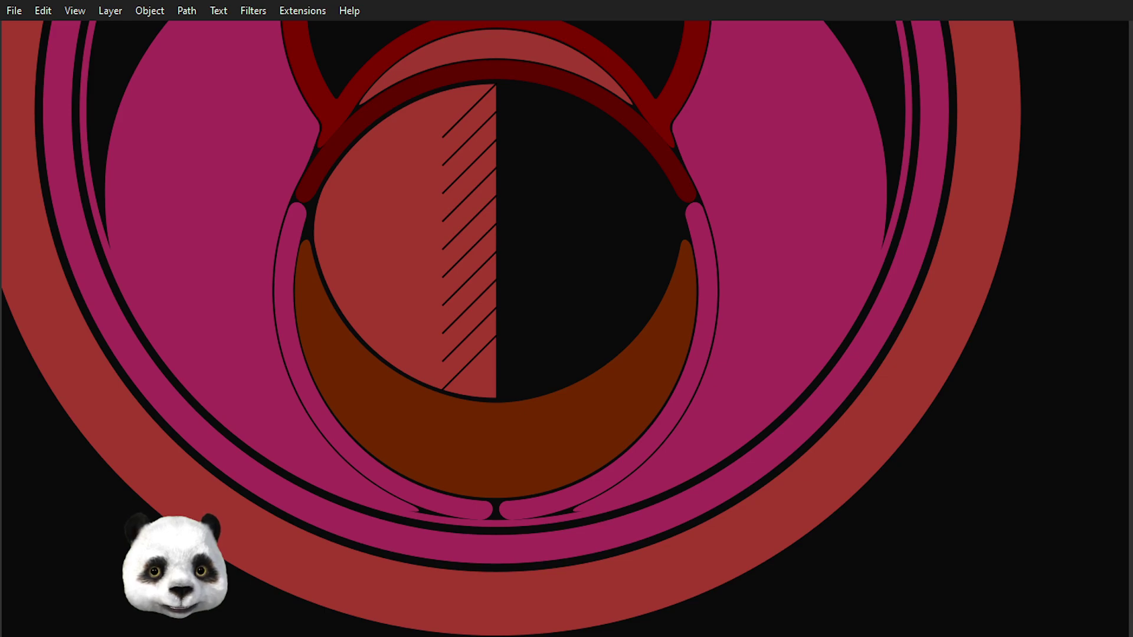
- Select the hatched strip together with the red half-circle and display their nodes for editing
click(479, 353)
shift+click(391, 277)
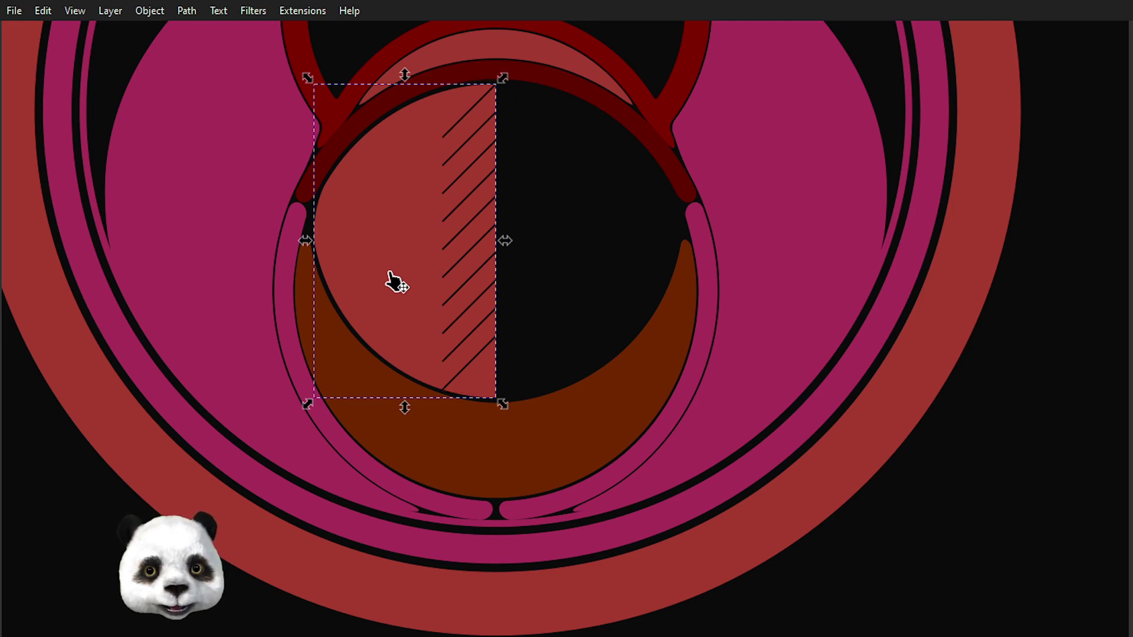
scroll(407, 278, up, 3)
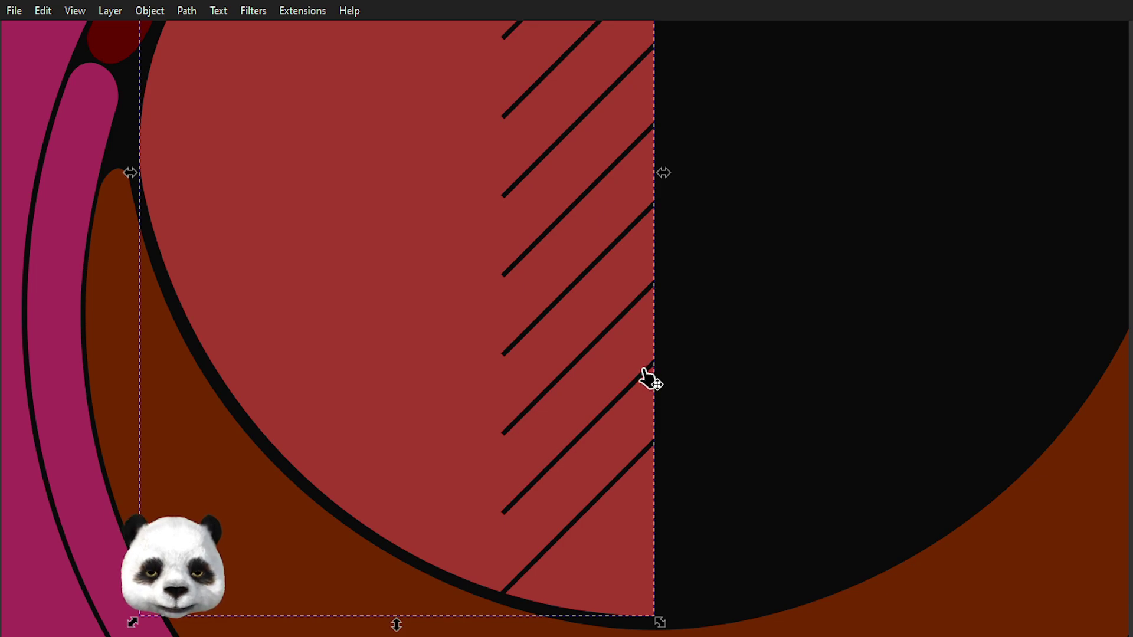
scroll(648, 377, down, 2)
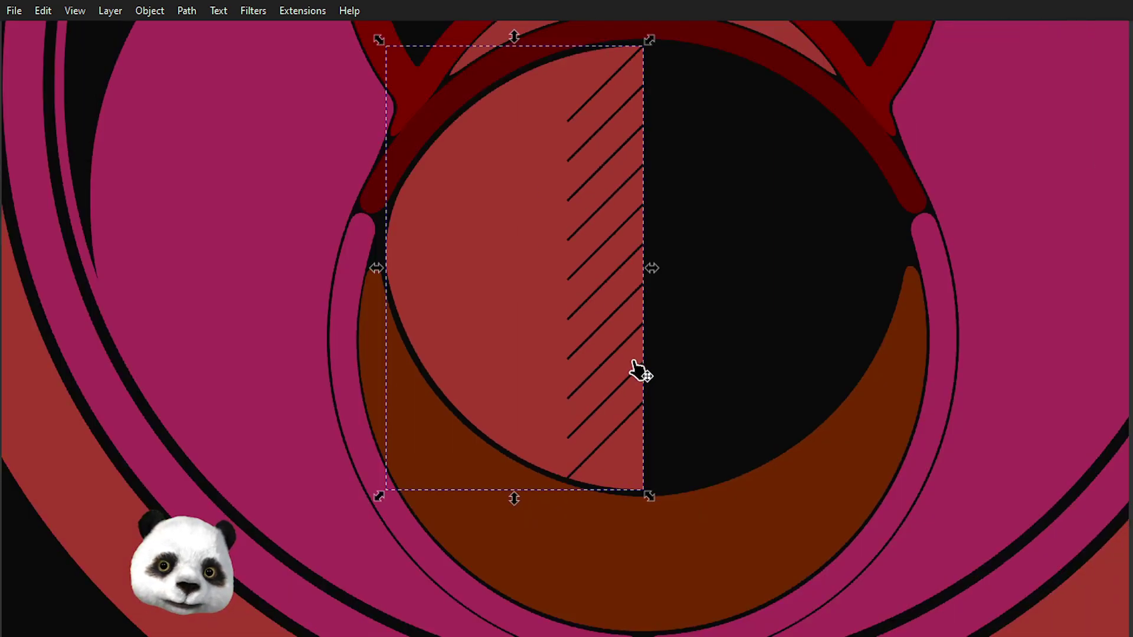
scroll(623, 90, up, 2)
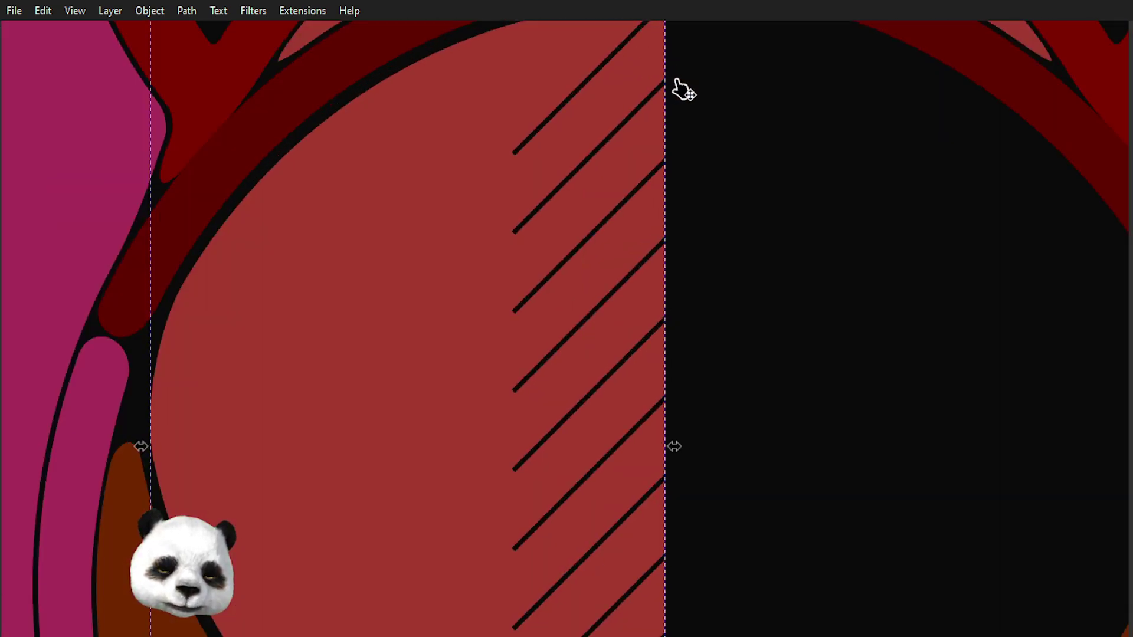
scroll(691, 189, down, 1)
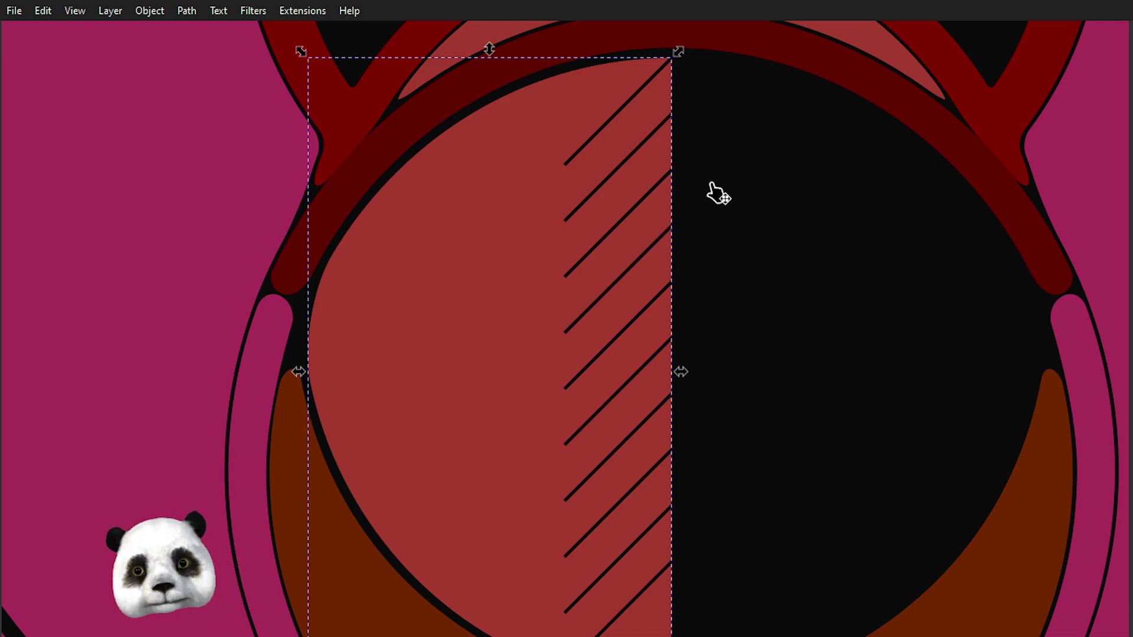
scroll(716, 225, down, 3)
scroll(709, 354, up, 1)
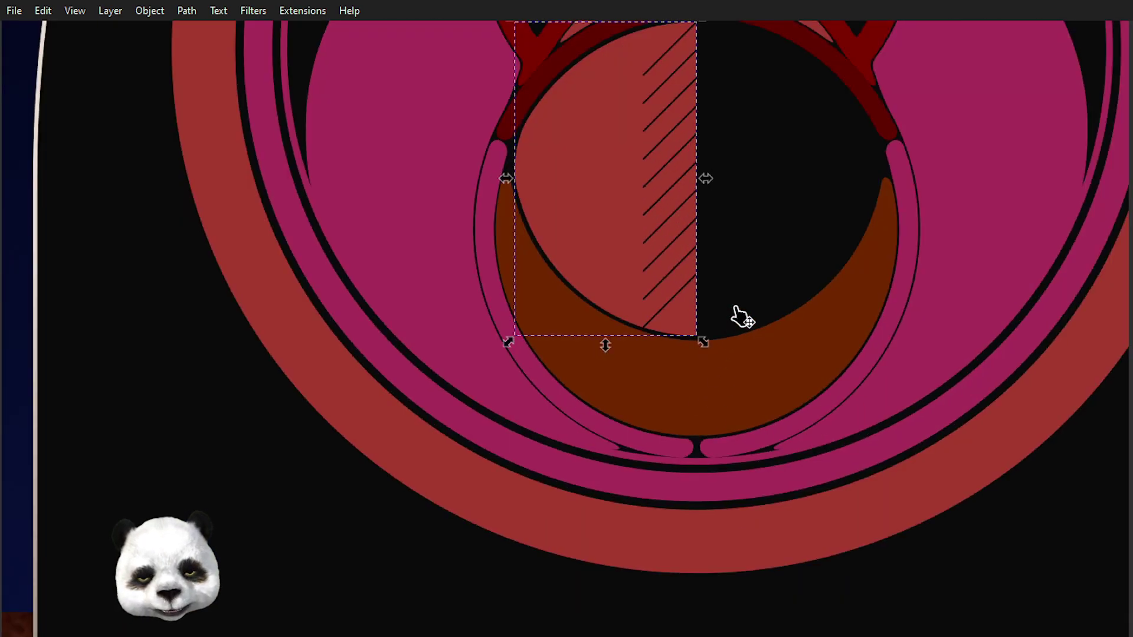
scroll(728, 263, up, 3)
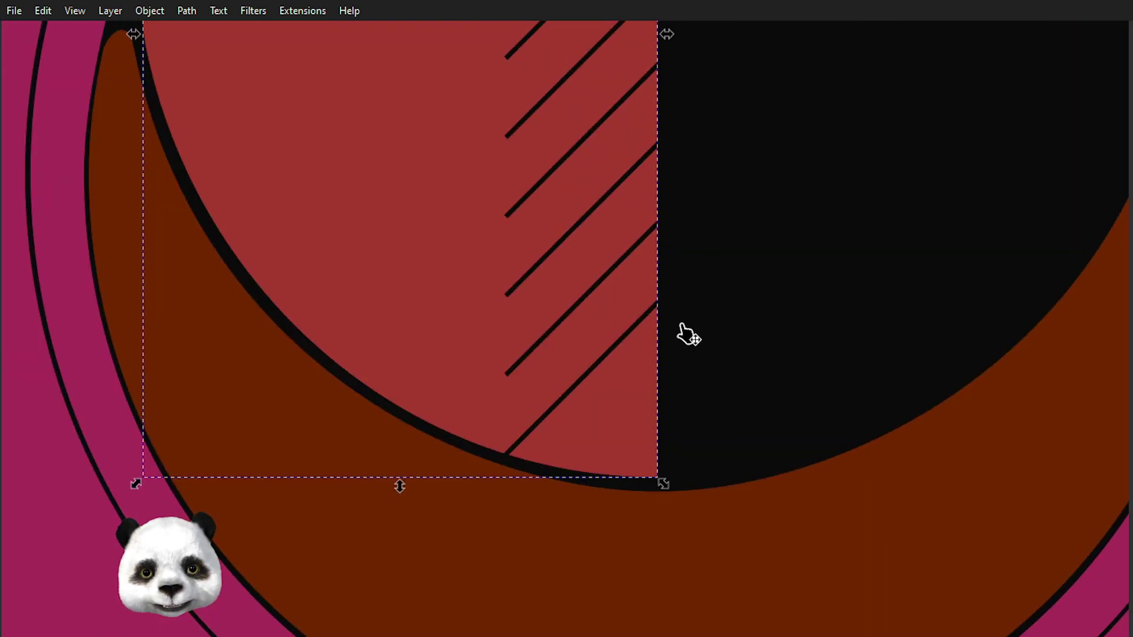
scroll(685, 343, up, 2)
key(n)
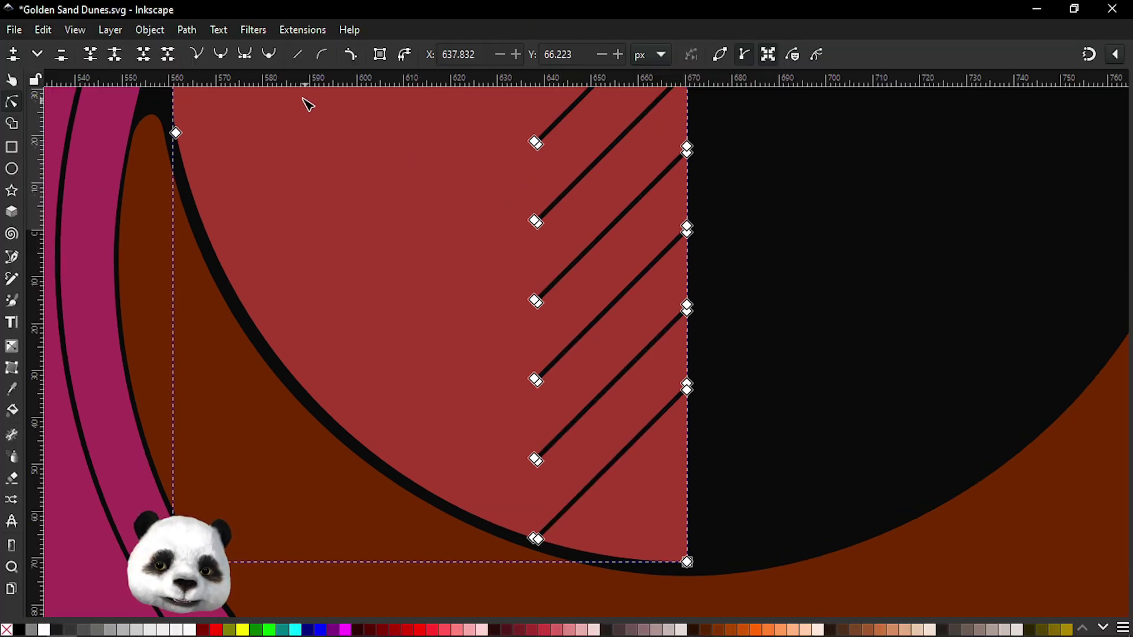
- Show Bézier handles and curve the lowest stripe's corner at the circle edge, then select the adjacent node
click(691, 54)
scroll(561, 567, up, 3)
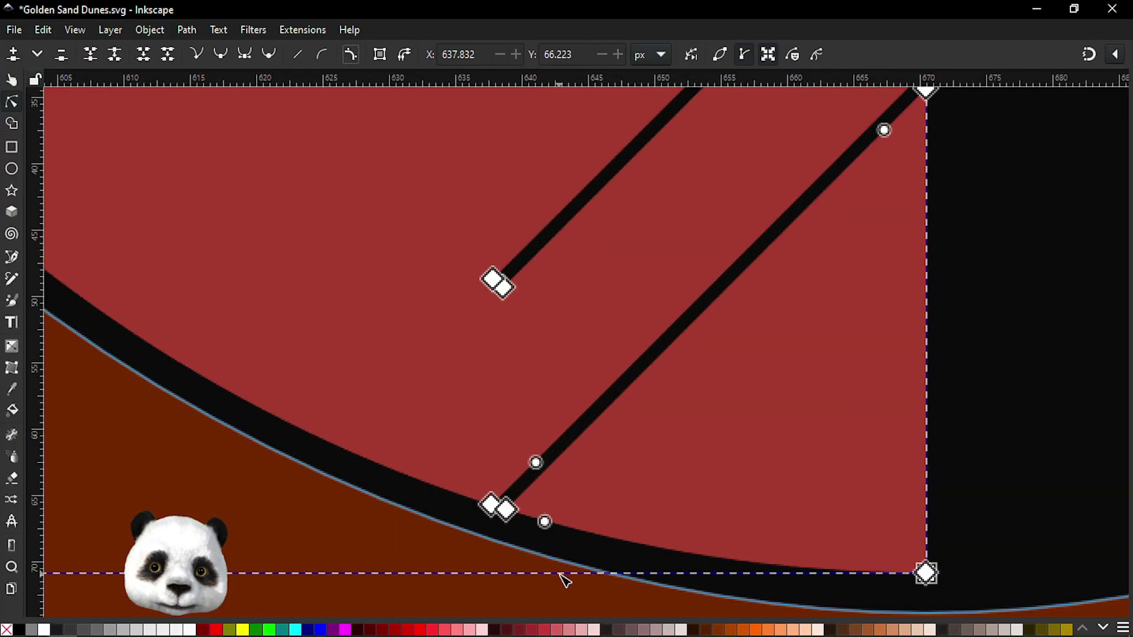
scroll(561, 536, up, 2)
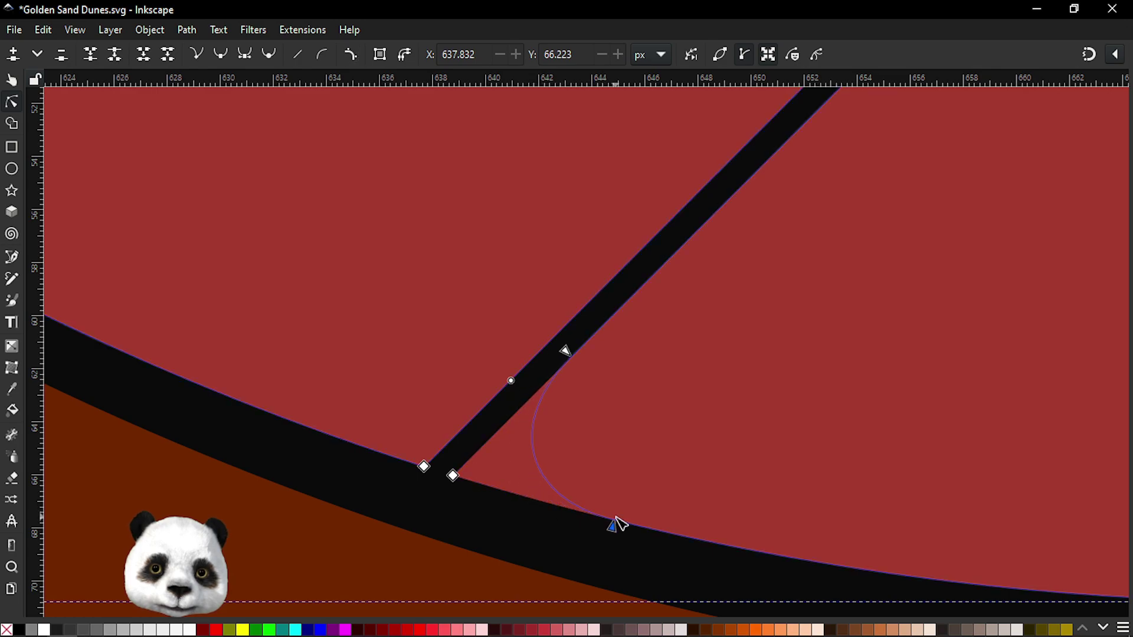
drag(602, 520, 620, 523)
scroll(620, 519, down, 6)
scroll(620, 519, up, 4)
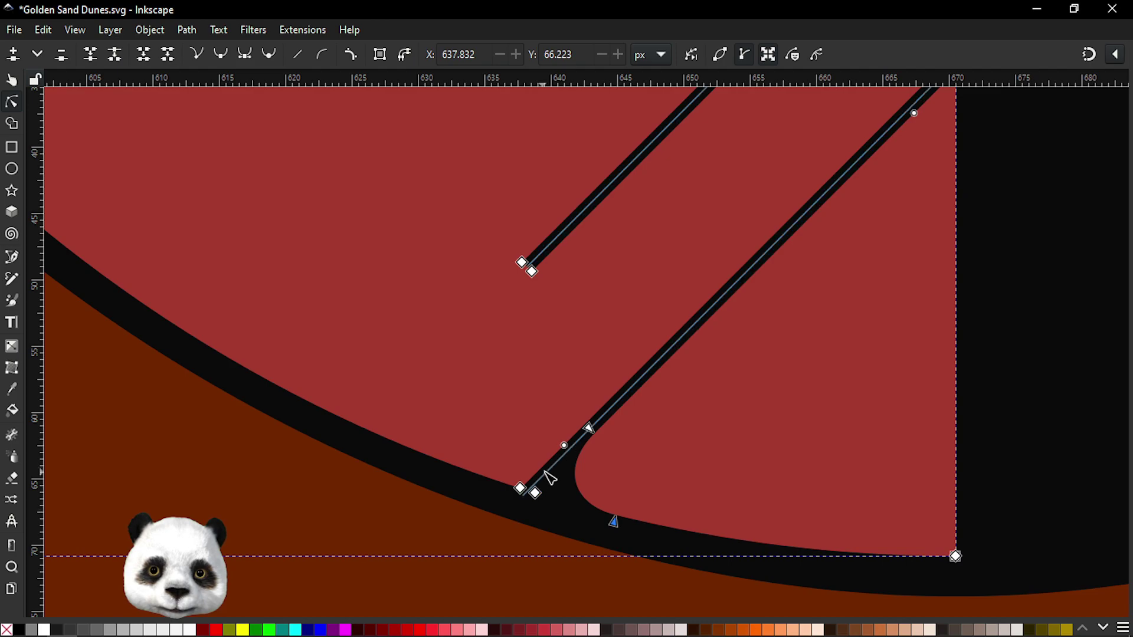
key(Escape)
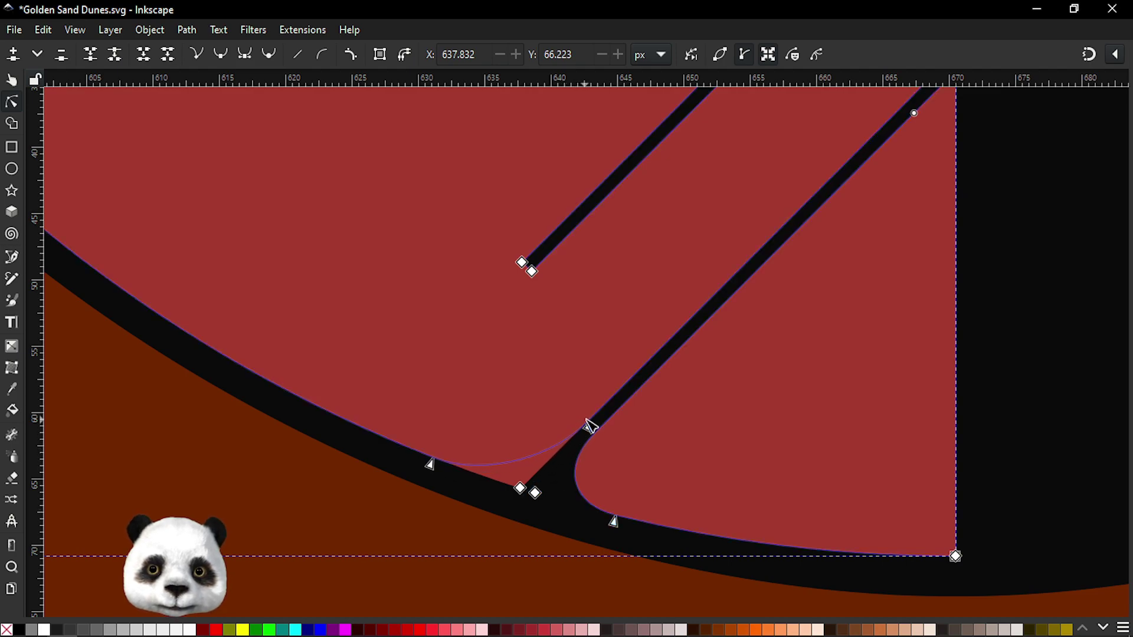
click(589, 423)
scroll(589, 424, down, 3)
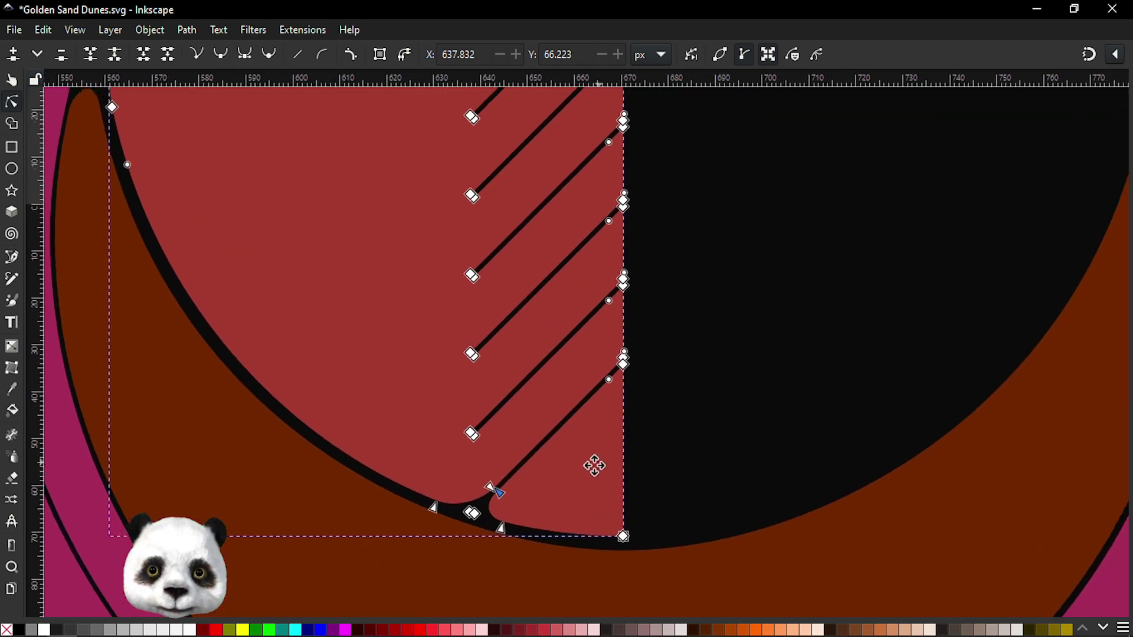
scroll(577, 413, up, 1)
scroll(531, 412, up, 2)
- Round the corners of two stripes where they meet the half-circle's right edge
scroll(654, 387, up, 1)
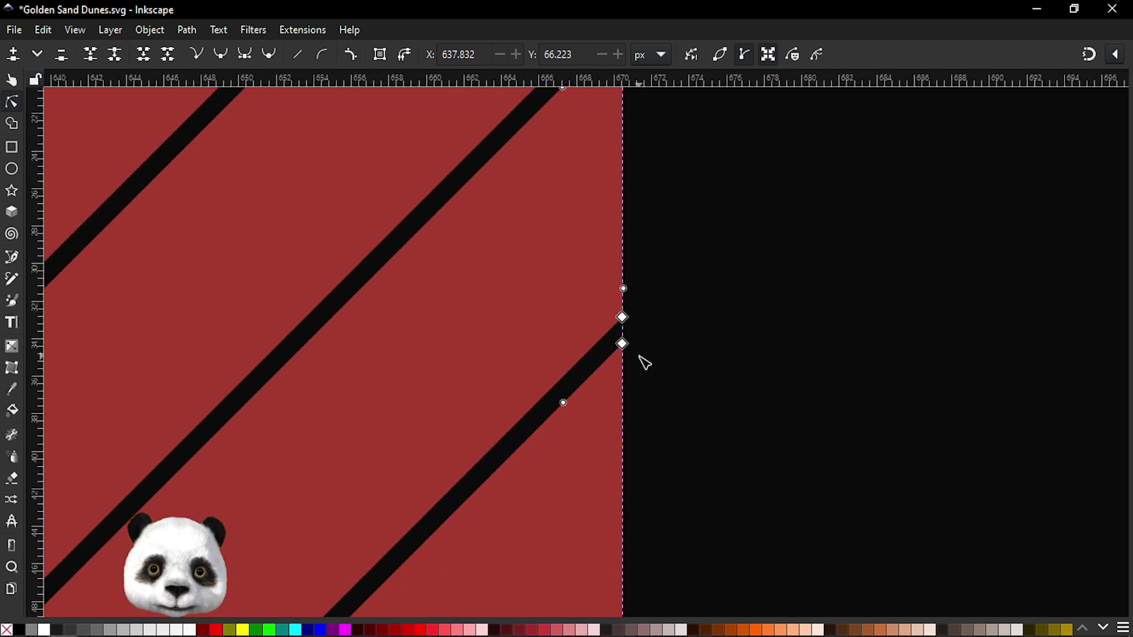
drag(653, 335, 596, 368)
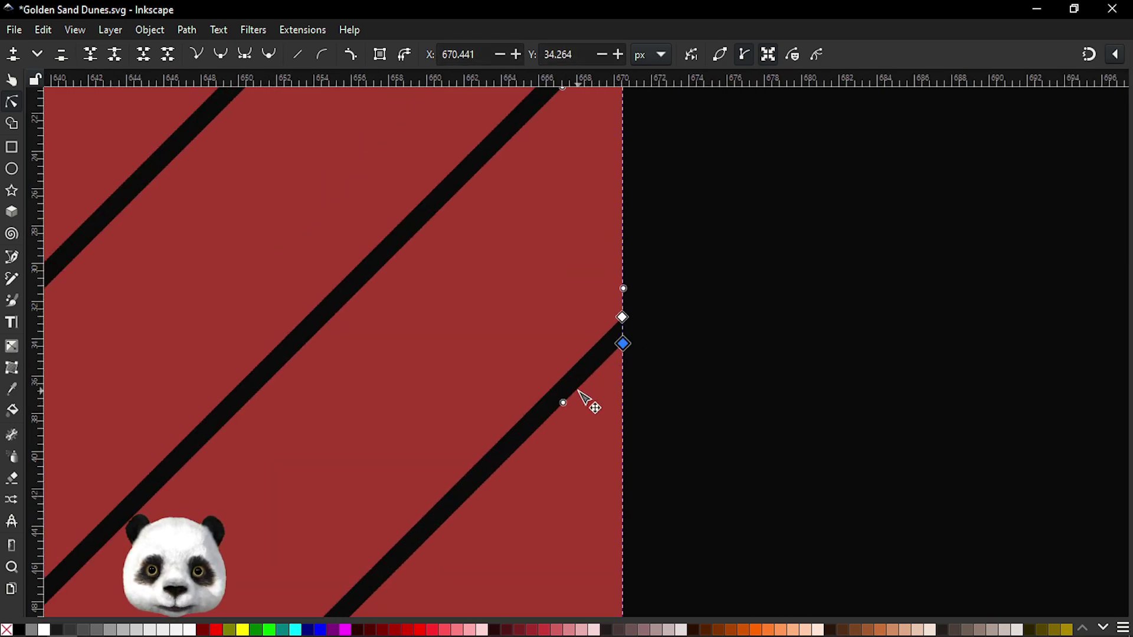
drag(546, 437, 532, 446)
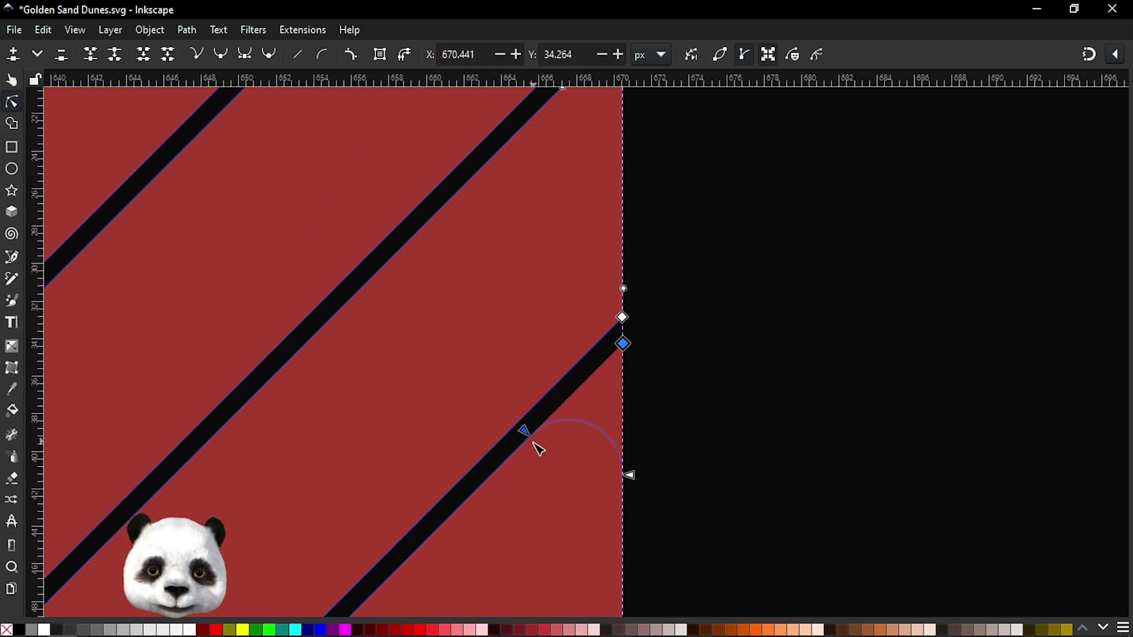
drag(587, 317, 579, 410)
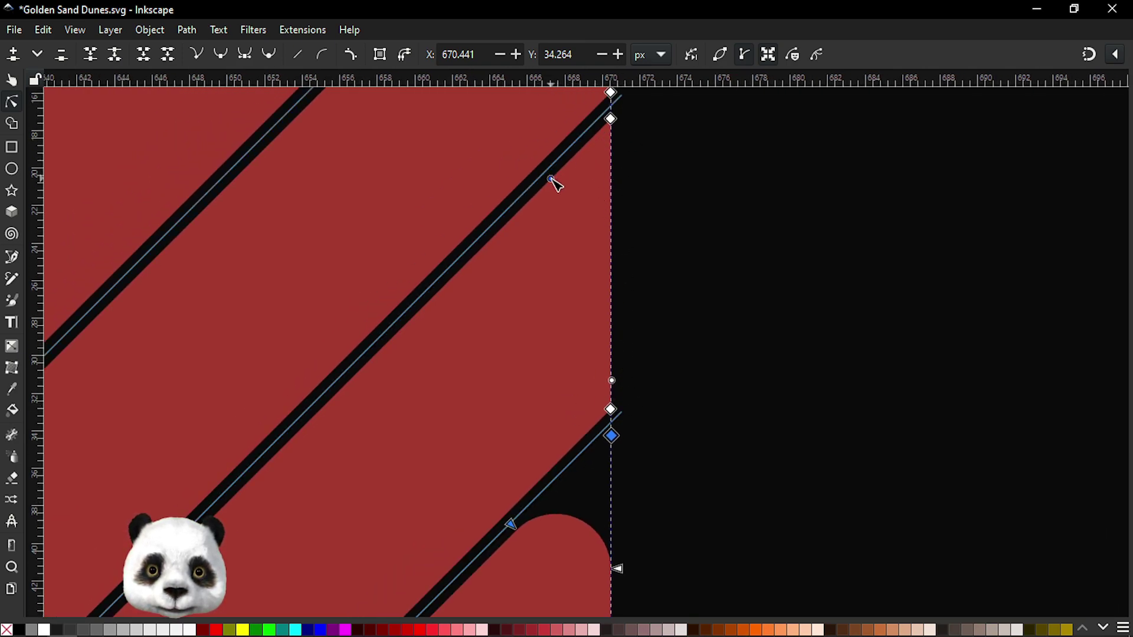
drag(551, 179, 581, 217)
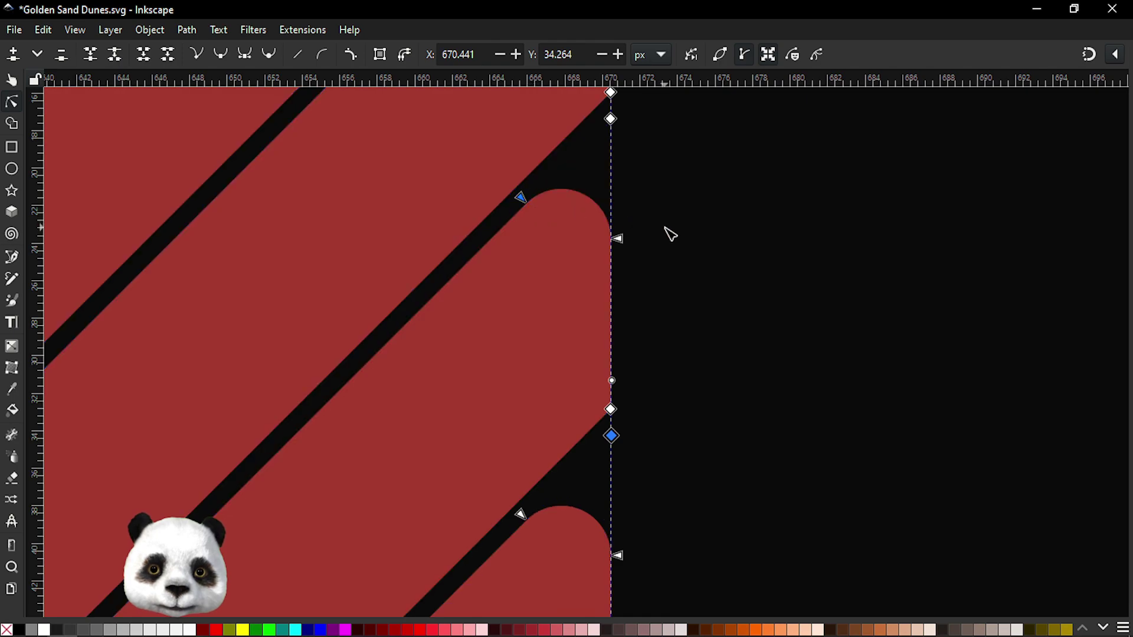
- Undo both rounded stripe corners and reselect the hatch stripe path
key(ctrl+z)
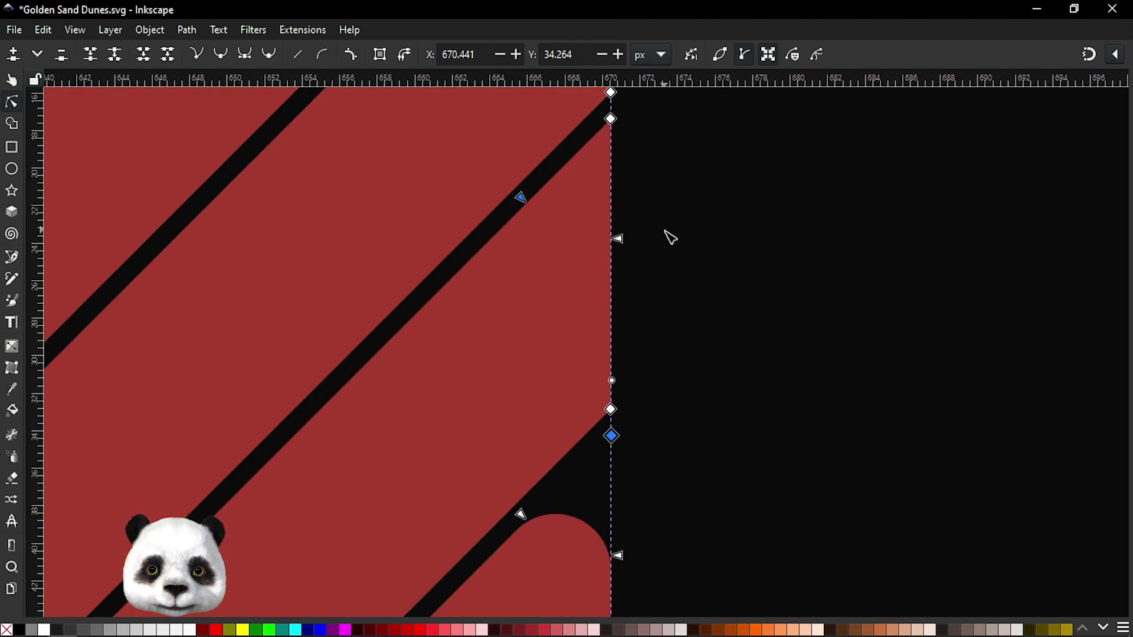
key(ctrl+z)
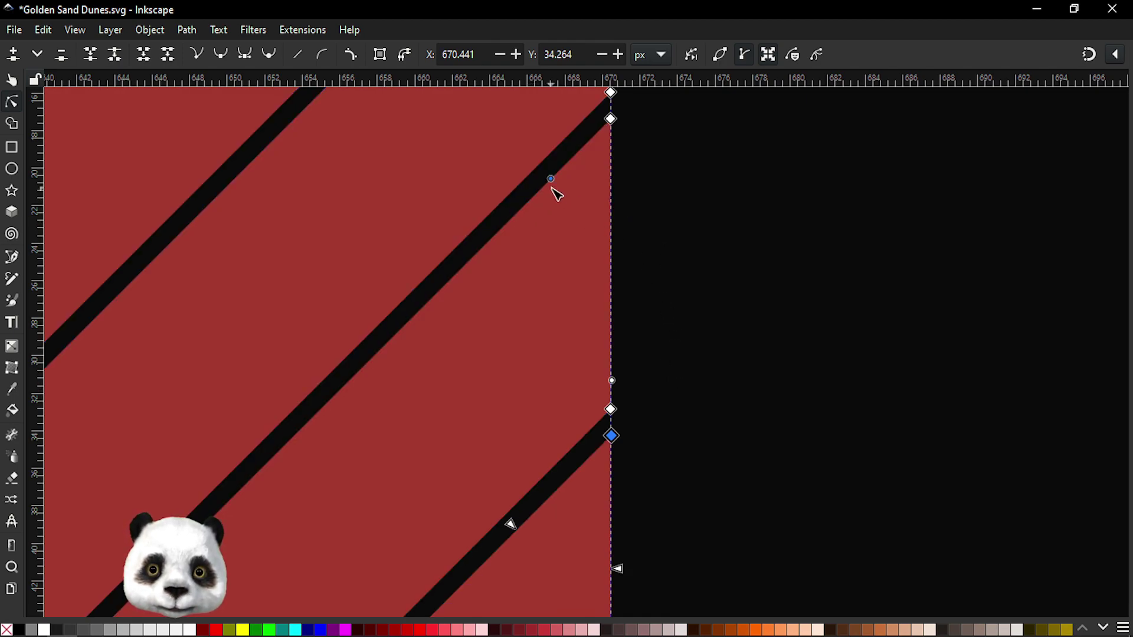
click(529, 210)
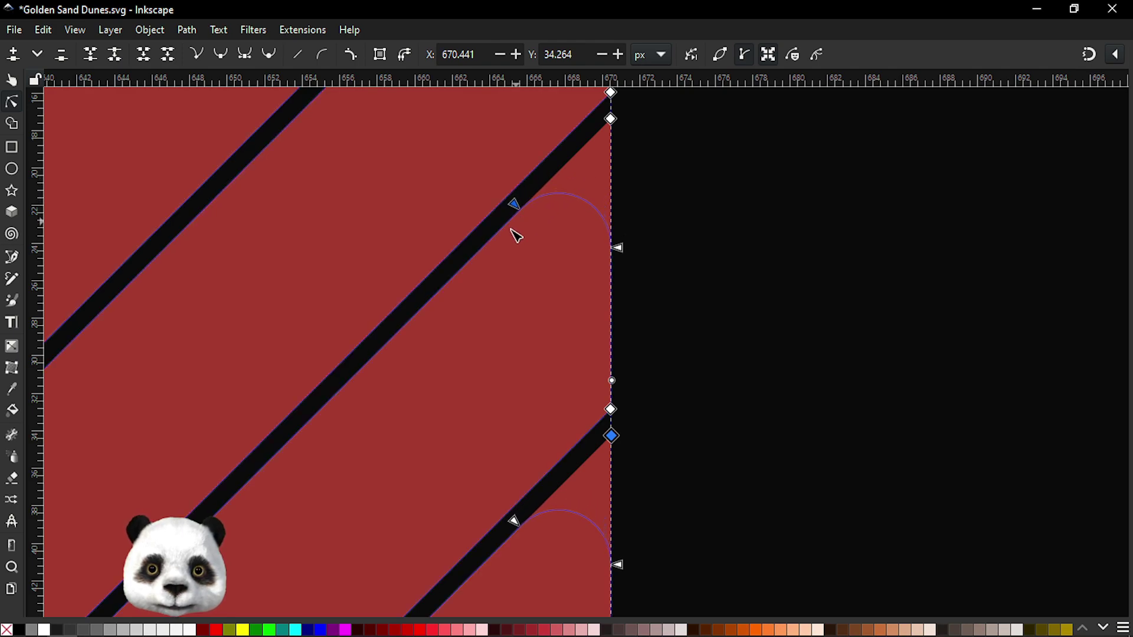
ctrl+scroll(608, 246, down, 5)
- Try rounding the top stripe corner, undo it, and save the drawing with its sharp corners
ctrl+scroll(621, 444, up, 3)
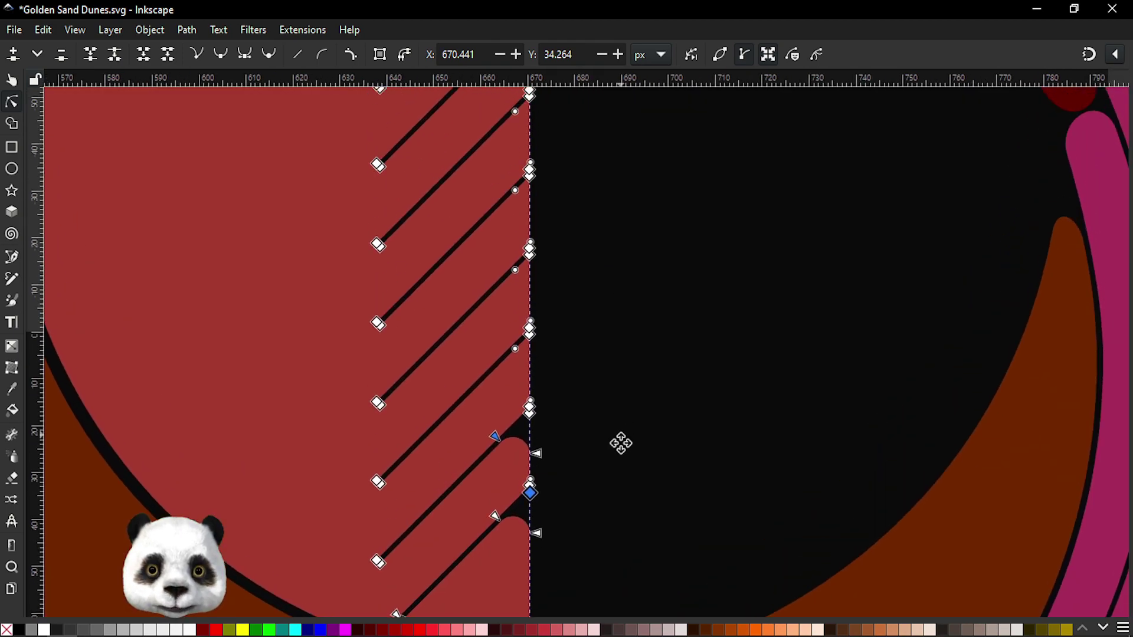
ctrl+scroll(592, 579, down, 3)
ctrl+scroll(546, 171, up, 2)
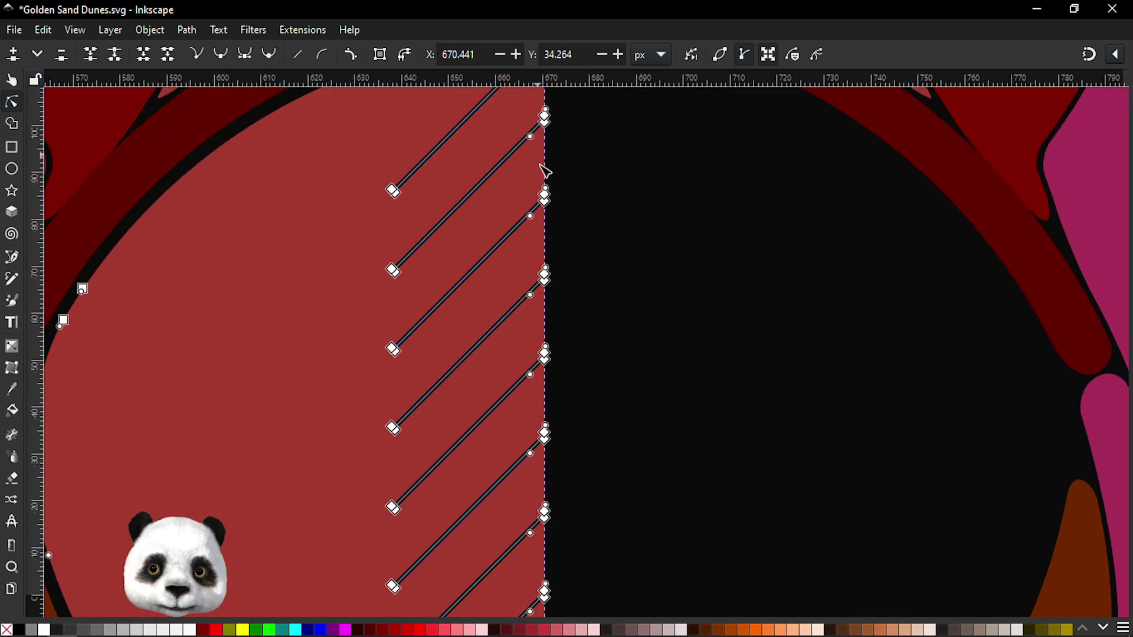
scroll(549, 402, up, 5)
ctrl+scroll(554, 366, up, 2)
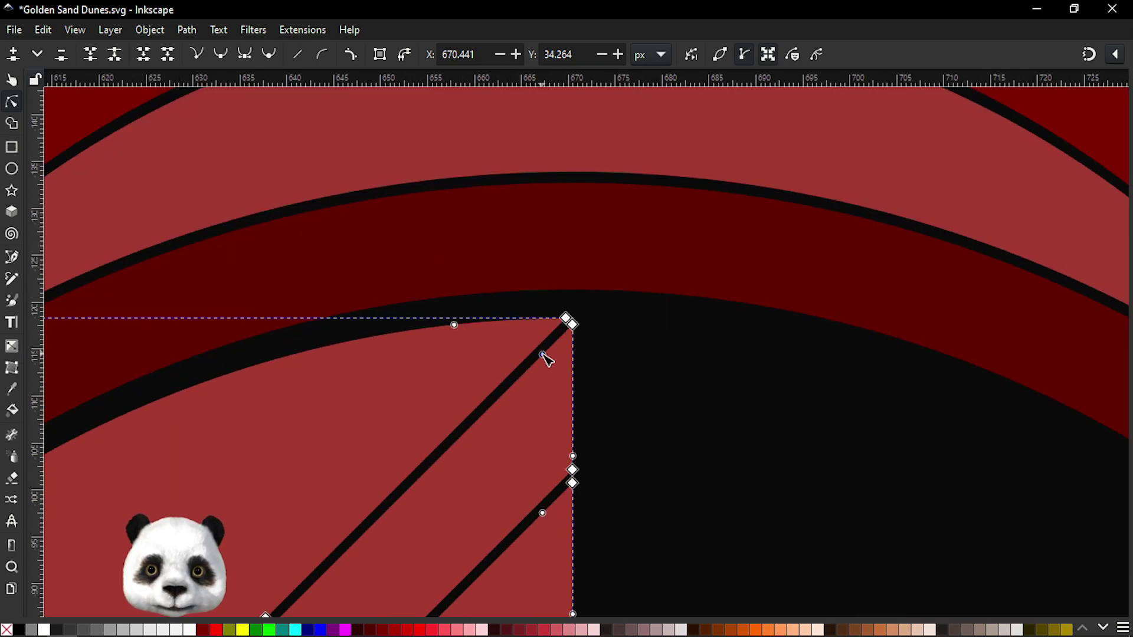
drag(545, 357, 533, 379)
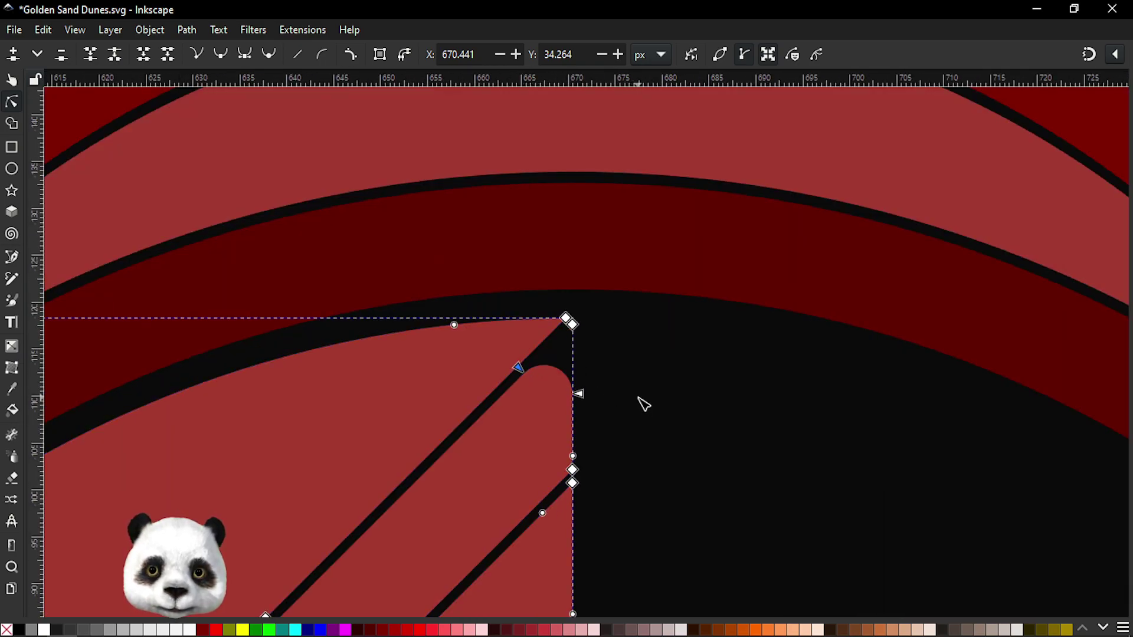
key(ctrl+z)
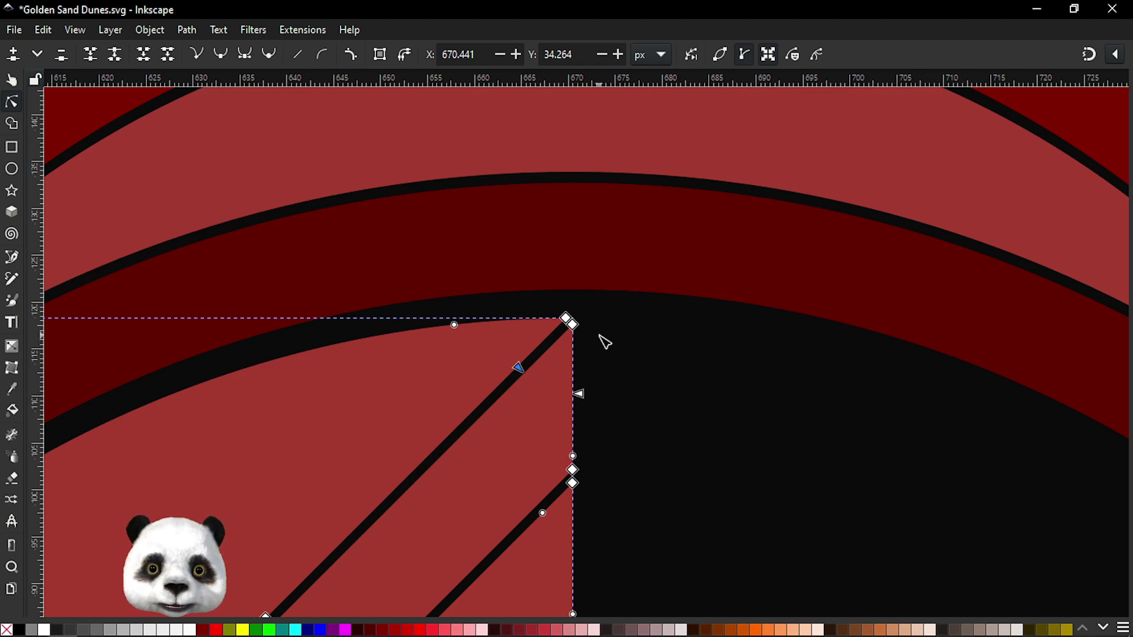
key(ctrl+s)
- Select three right-edge corner nodes, round them into bumps, then undo the rounding
drag(596, 320, 571, 352)
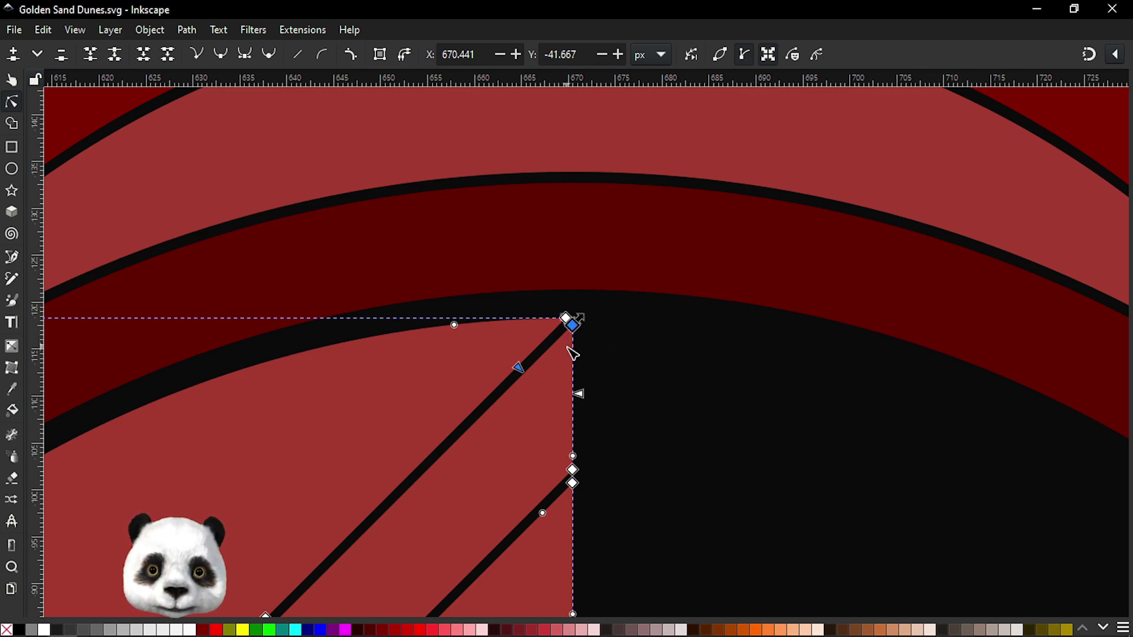
shift+click(572, 484)
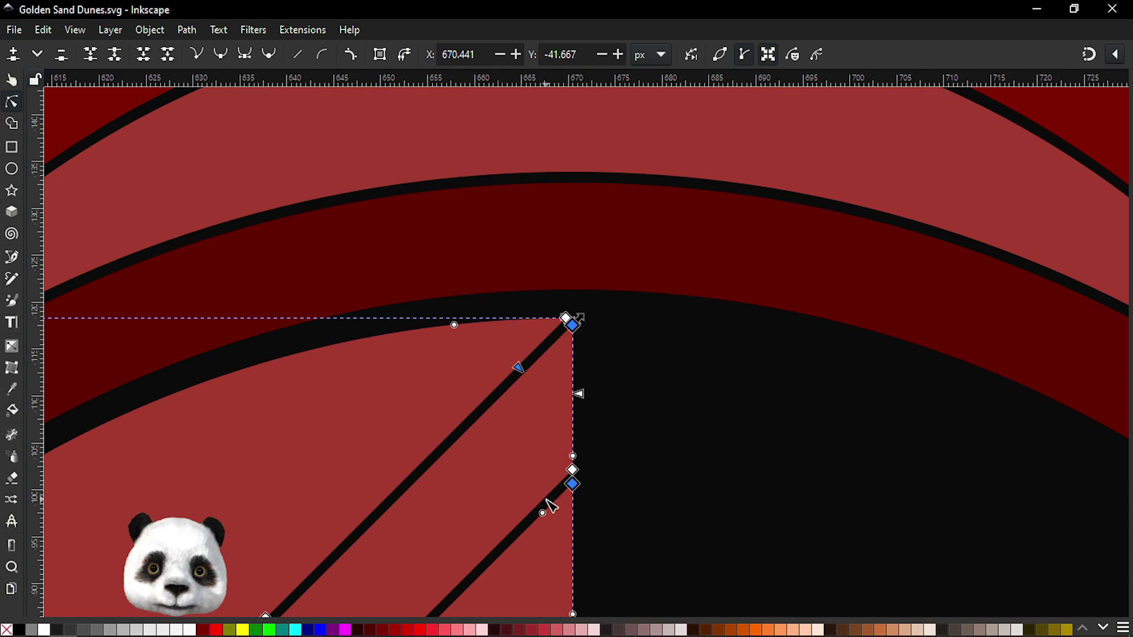
scroll(686, 298, down, 5)
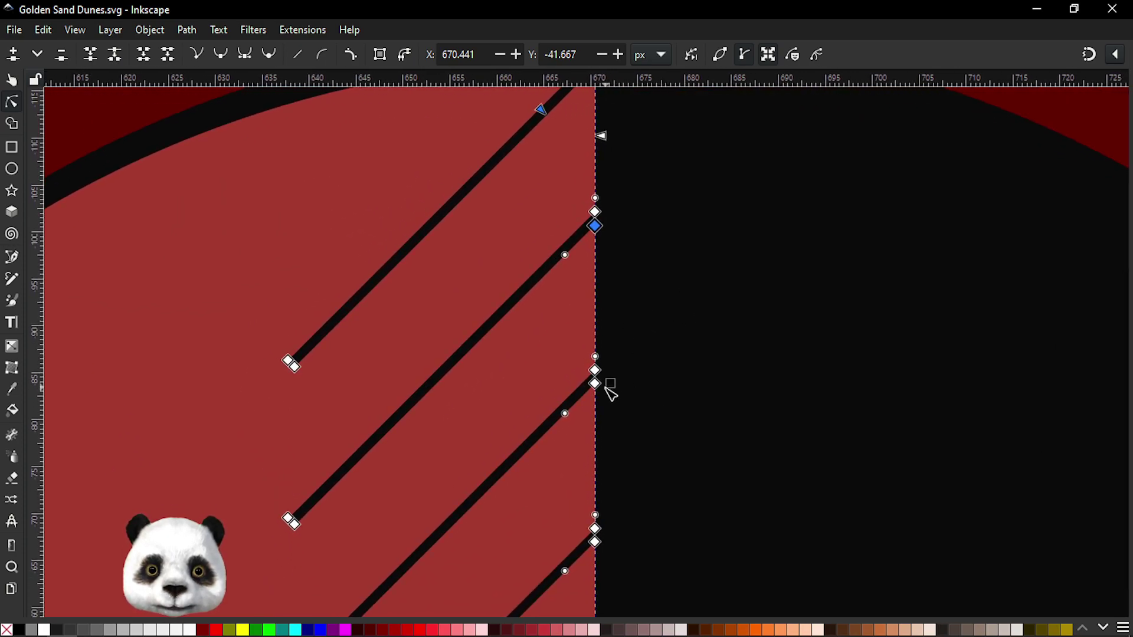
drag(614, 378, 587, 399)
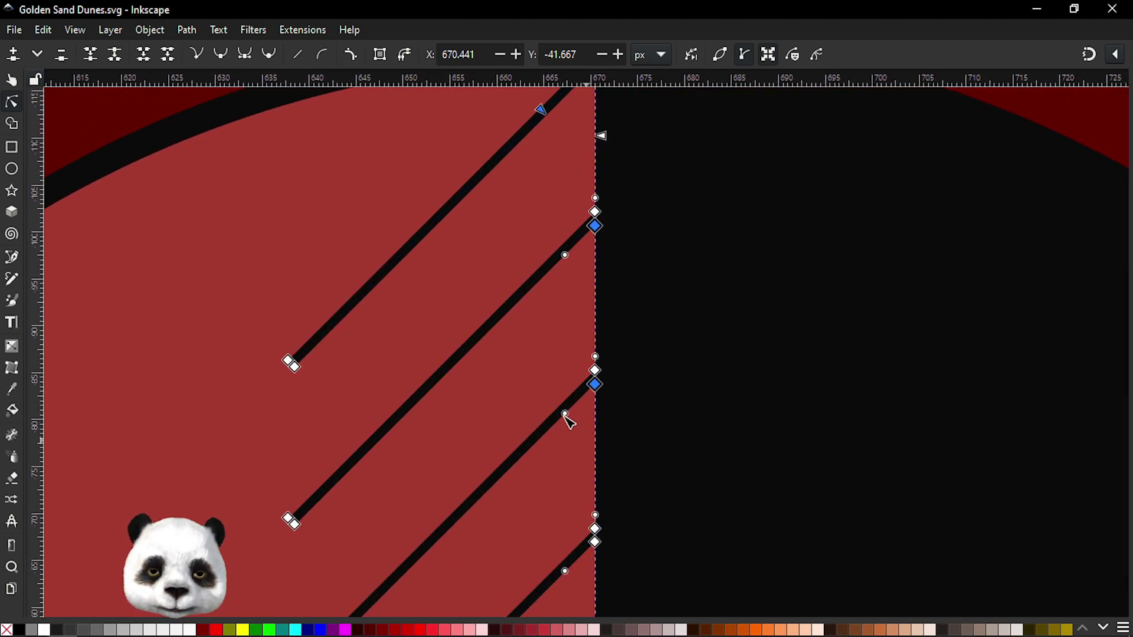
scroll(662, 241, up, 3)
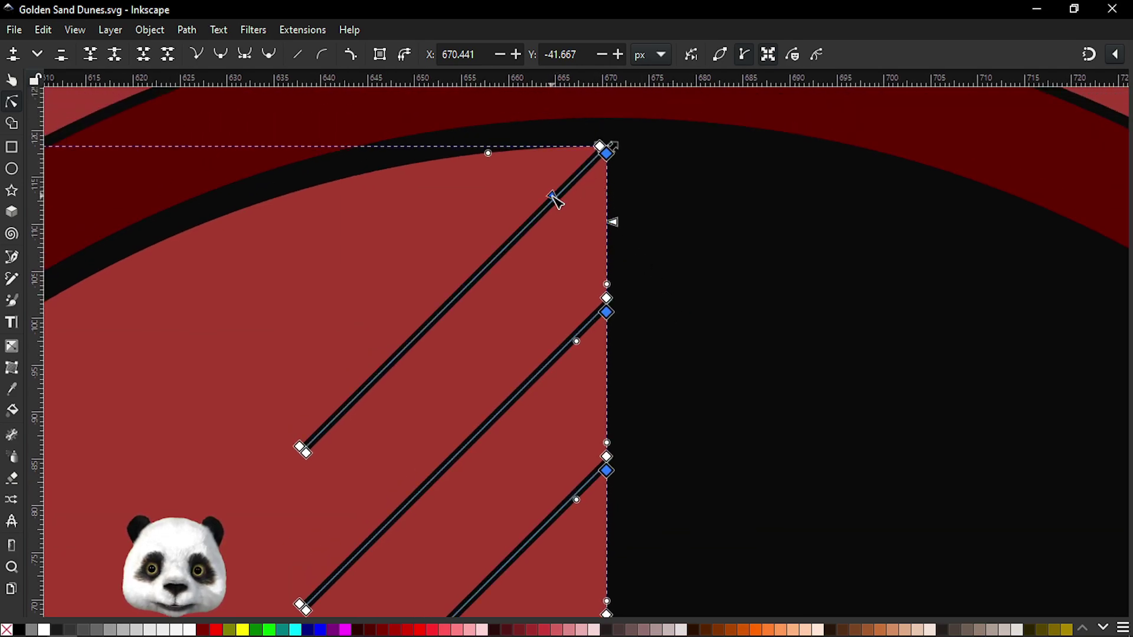
drag(555, 197, 555, 207)
key(ctrl+z)
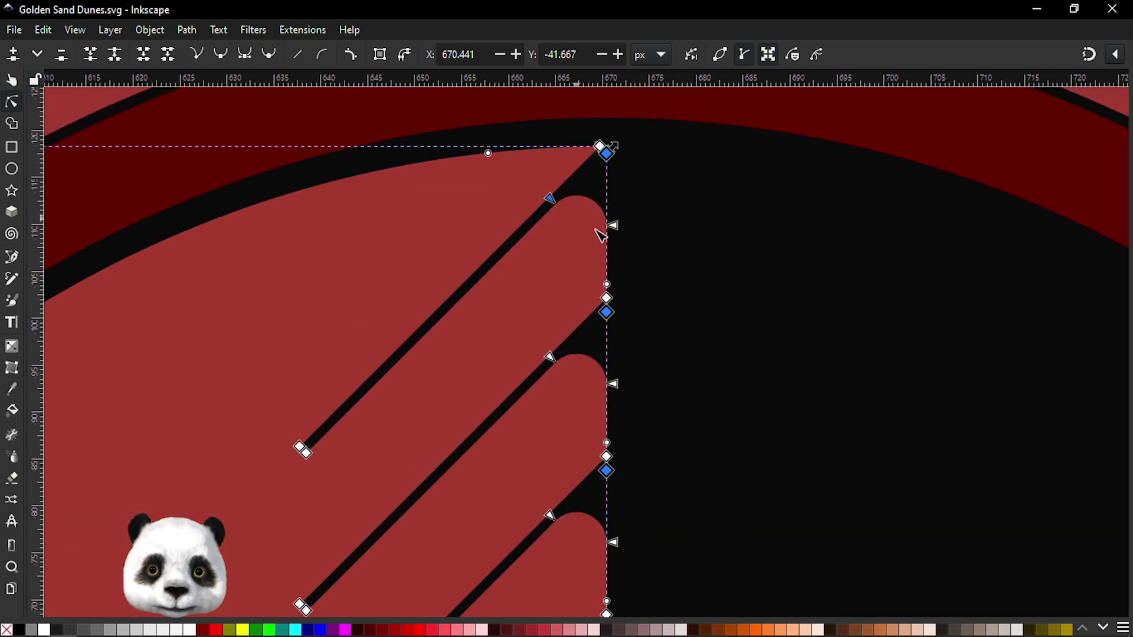
- Rubber-band select an upper and a lower corner node on the right edge
scroll(673, 336, down, 1)
scroll(689, 293, up, 1)
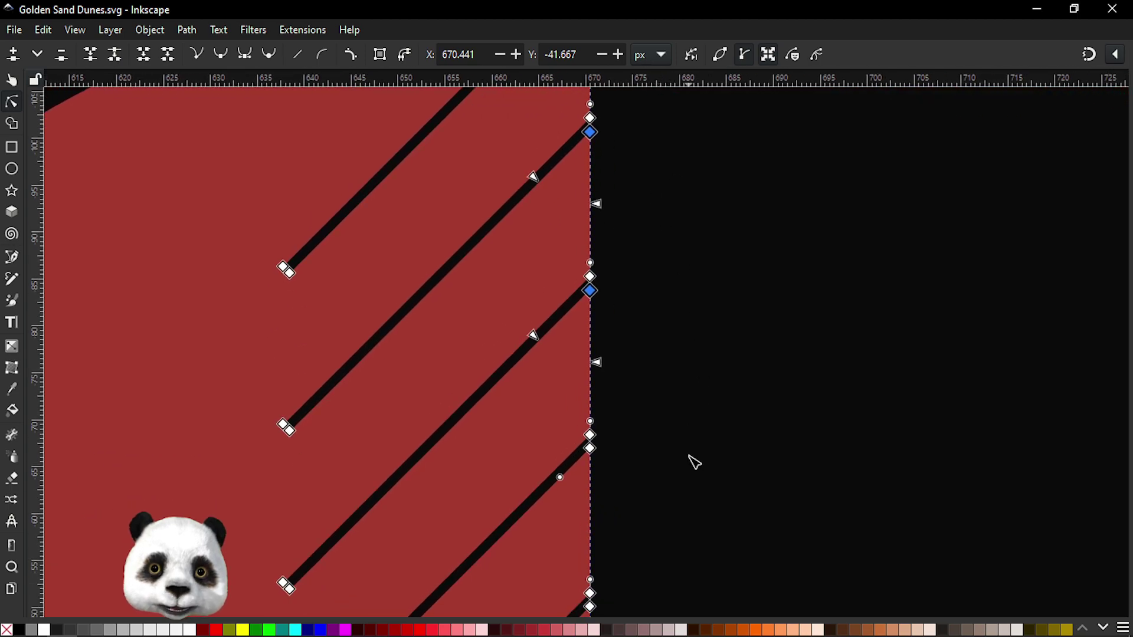
scroll(593, 303, up, 1)
scroll(590, 307, up, 1)
drag(537, 314, 538, 313)
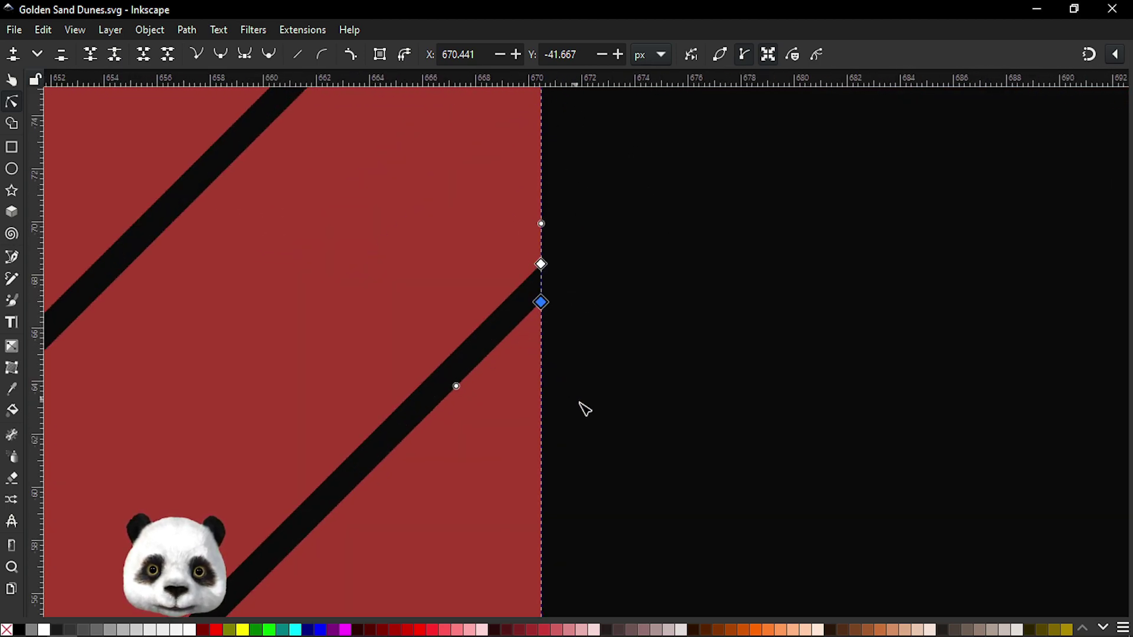
scroll(590, 430, down, 4)
scroll(635, 471, up, 2)
scroll(597, 499, up, 2)
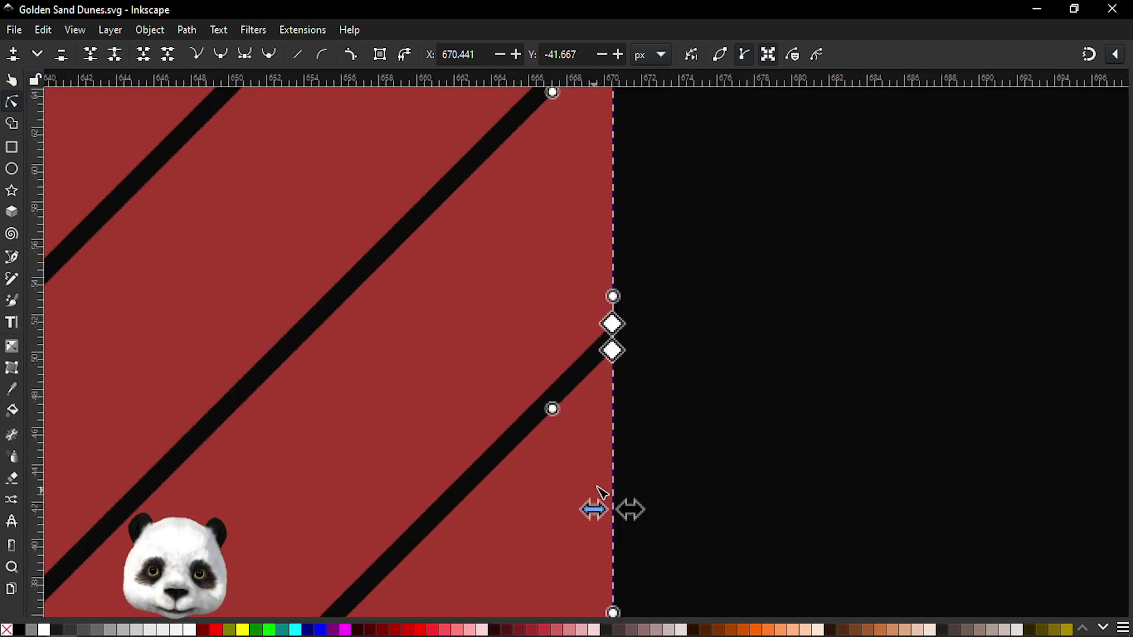
drag(632, 349, 597, 387)
scroll(673, 473, down, 5)
scroll(701, 205, down, 7)
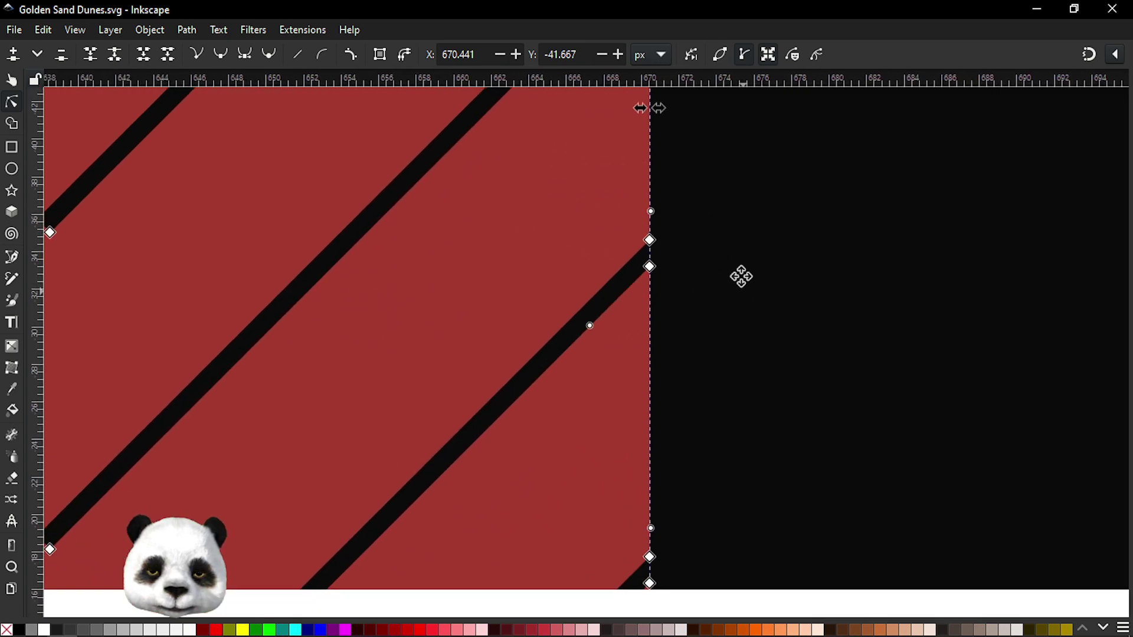
scroll(742, 274, down, 1)
- Add the remaining right-edge corner nodes, including the lower-right ones, to the selection
drag(666, 239, 618, 275)
scroll(725, 396, up, 4)
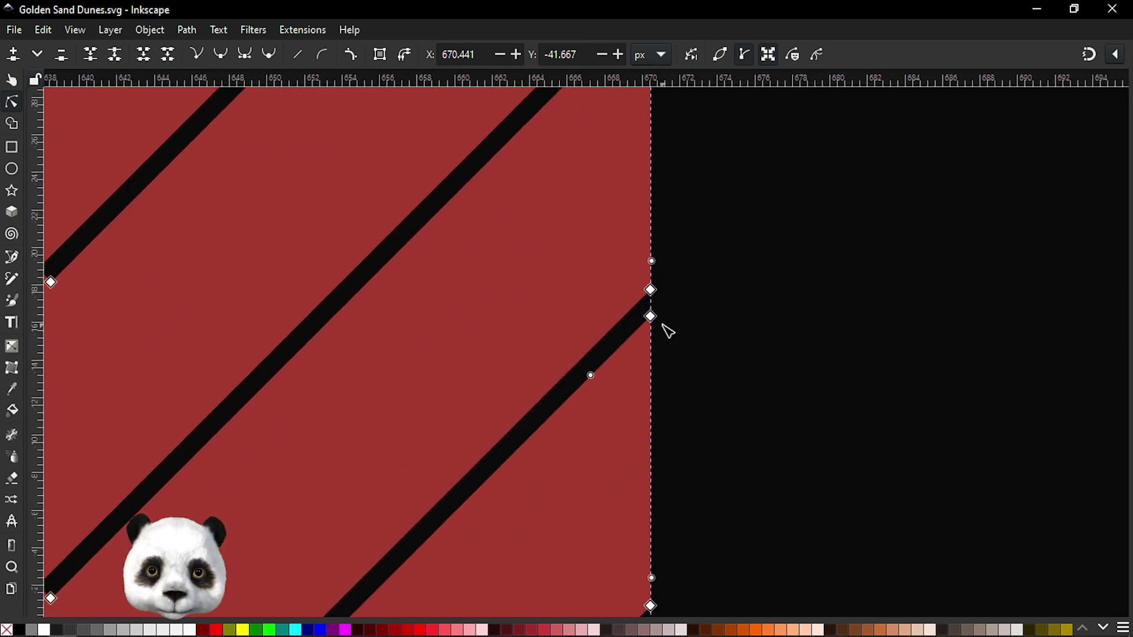
scroll(737, 378, down, 1)
scroll(738, 378, left, 1)
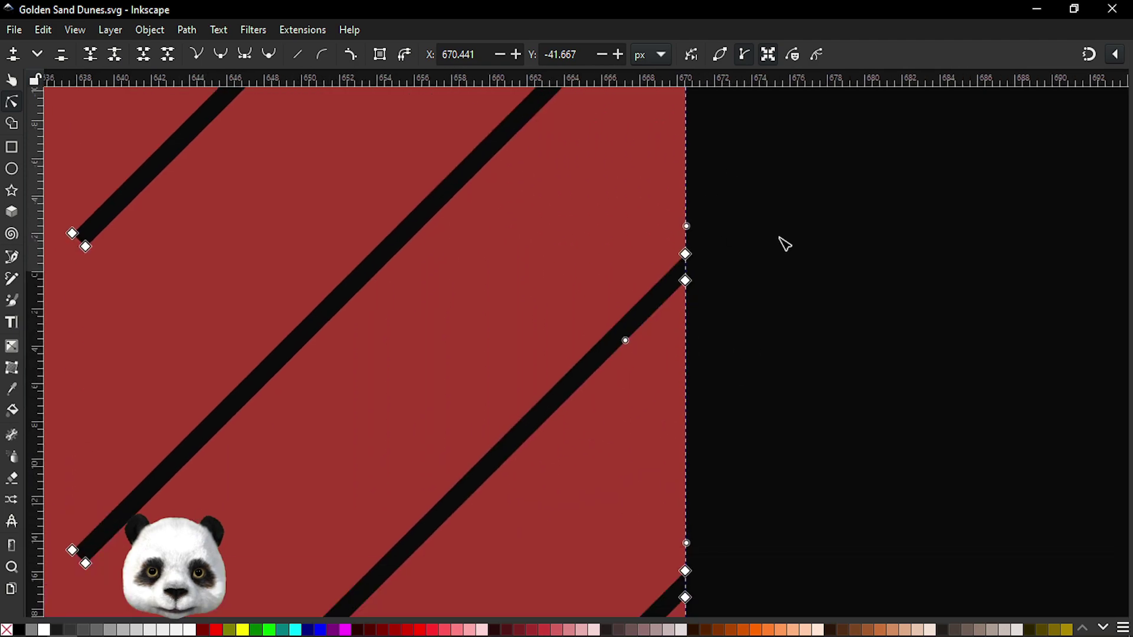
click(686, 281)
scroll(777, 431, down, 3)
scroll(767, 153, up, 2)
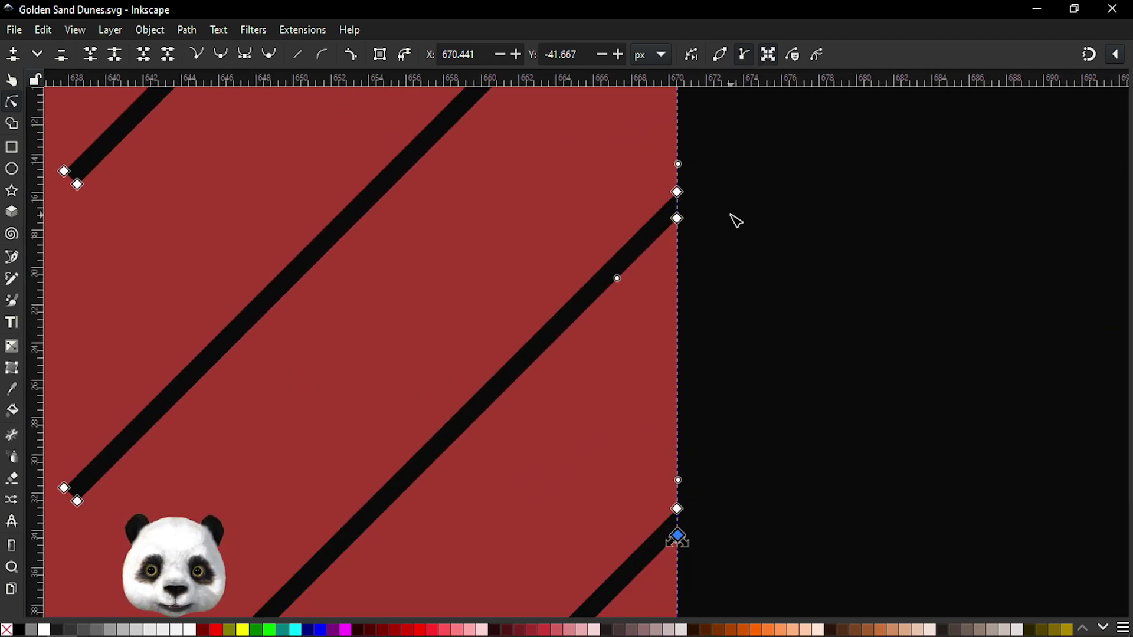
click(677, 219)
scroll(777, 176, up, 1)
scroll(777, 175, right, 1)
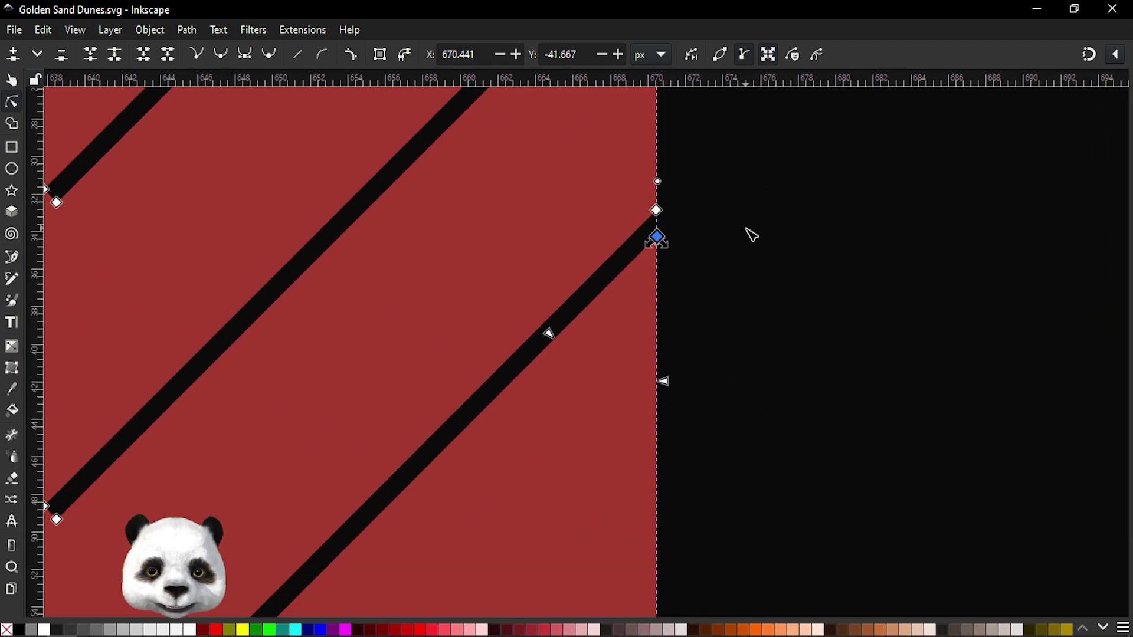
ctrl+scroll(752, 235, down, 3)
ctrl+scroll(811, 226, up, 1)
scroll(822, 504, right, 1)
scroll(825, 569, up, 2)
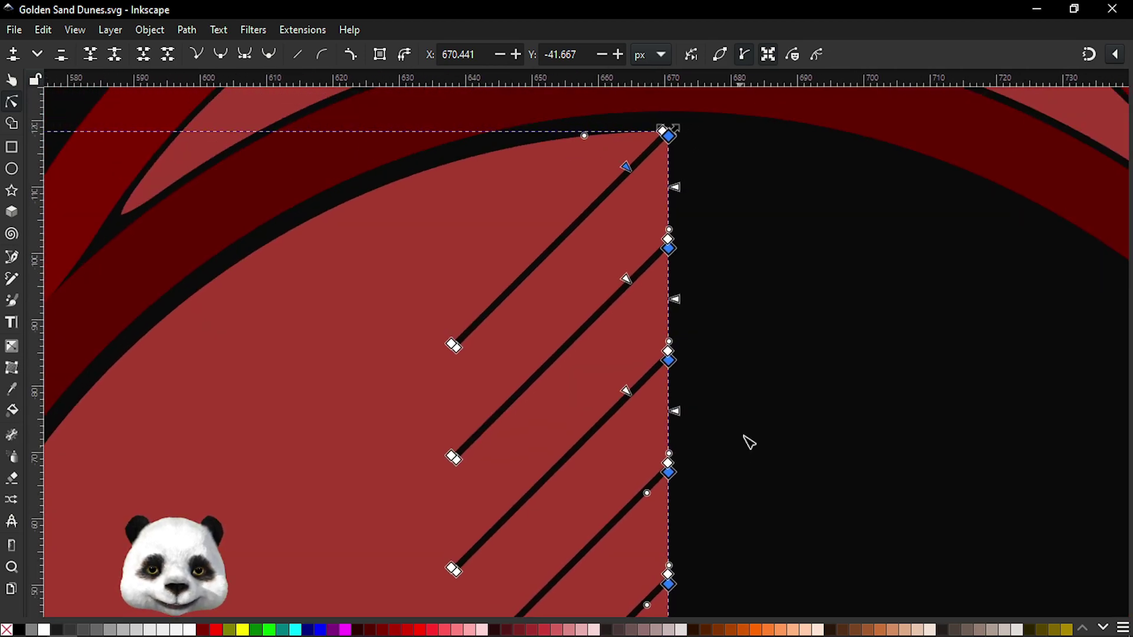
- Fillet all selected stripe corners into scalloped bumps, review them, then reselect the hatch path
mouse_move(626, 168)
mouse_down()
mouse_move(620, 175)
mouse_move(635, 170)
mouse_up()
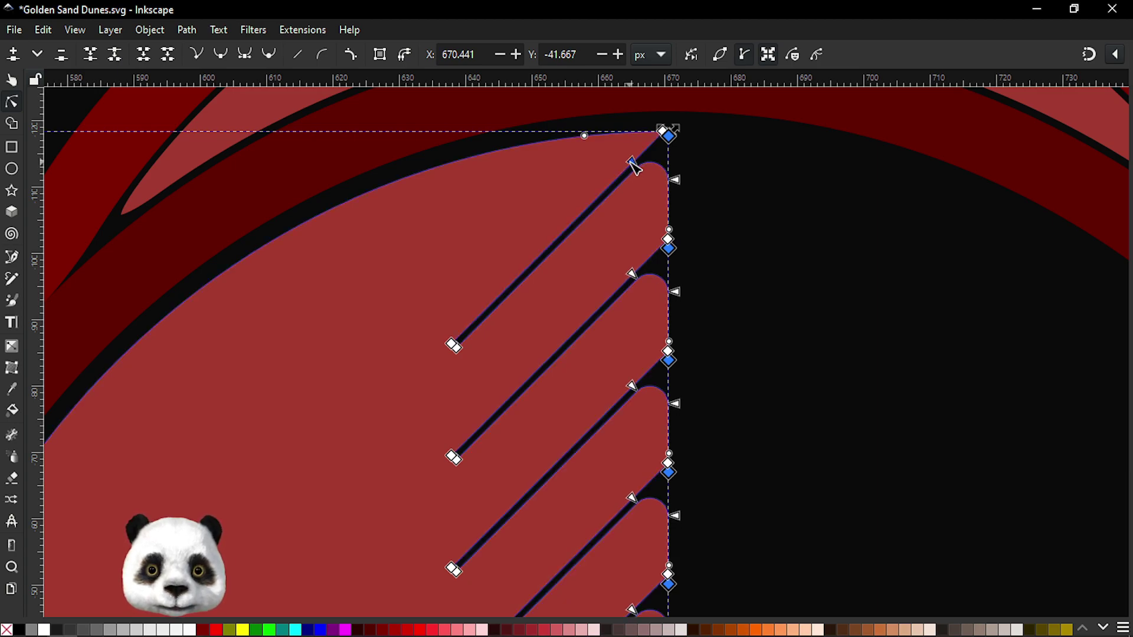
ctrl+scroll(709, 236, down, 3)
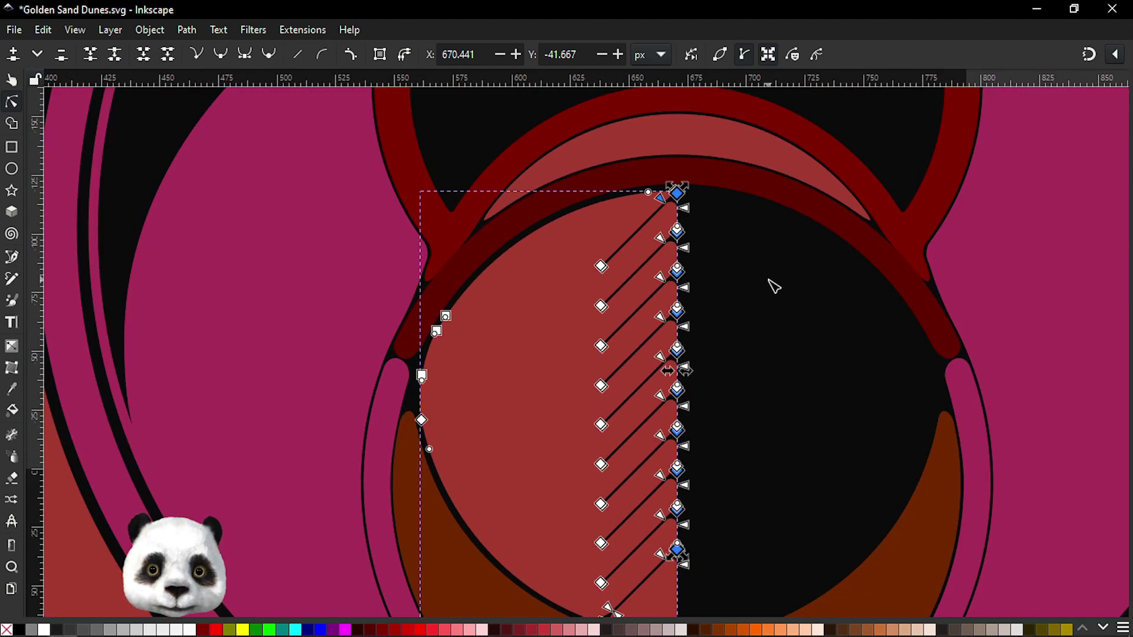
click(773, 286)
ctrl+scroll(773, 285, down, 1)
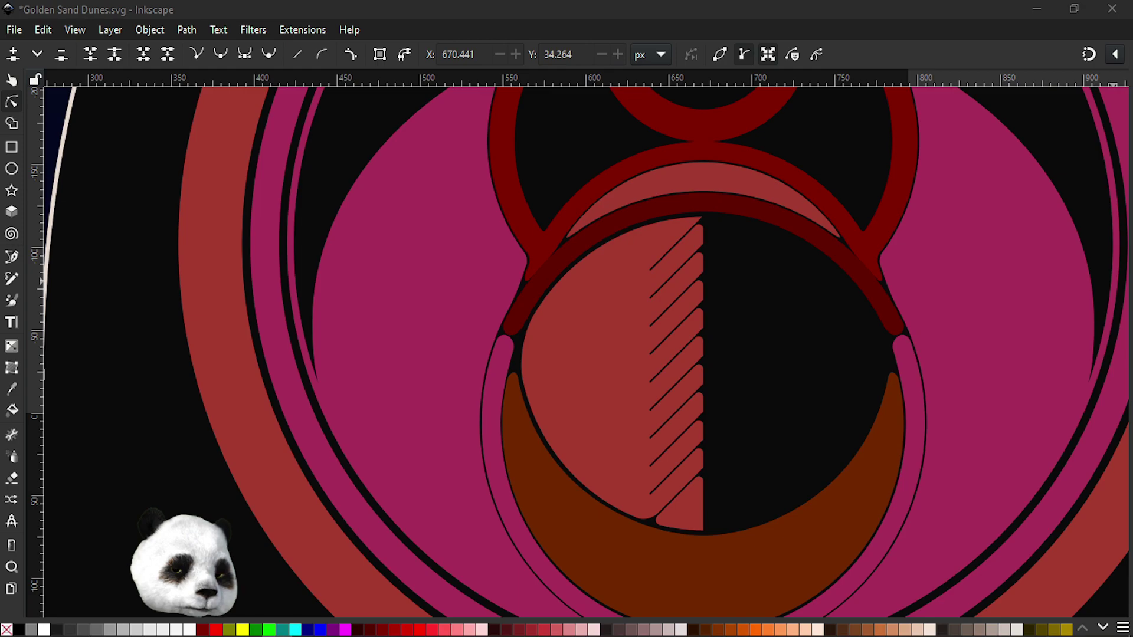
ctrl+scroll(741, 278, up, 1)
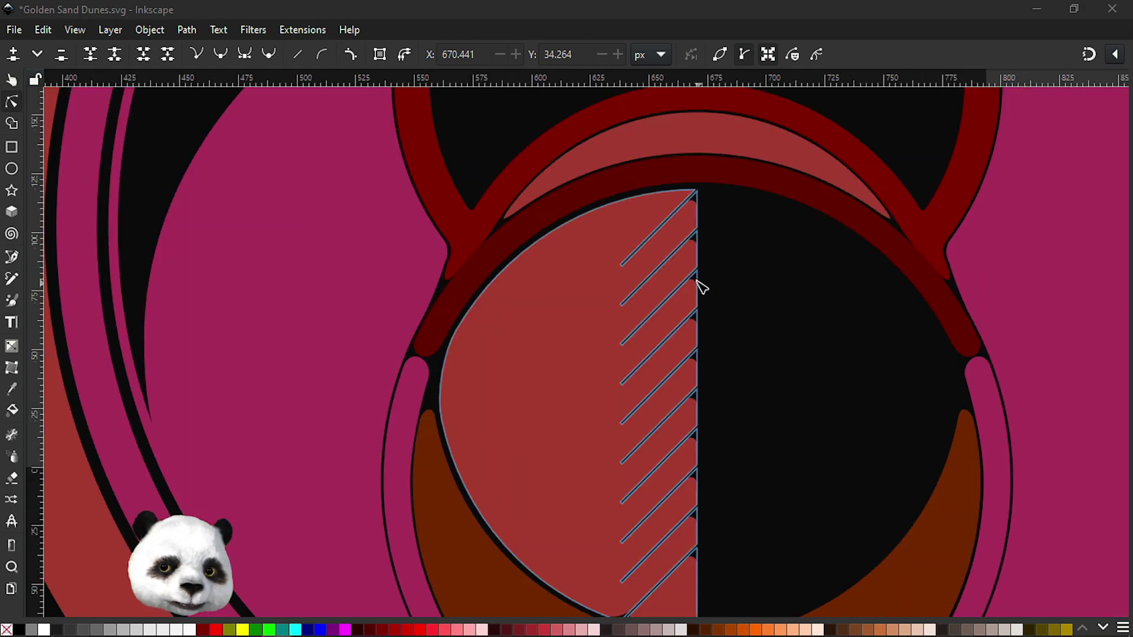
ctrl+scroll(700, 283, up, 2)
click(695, 180)
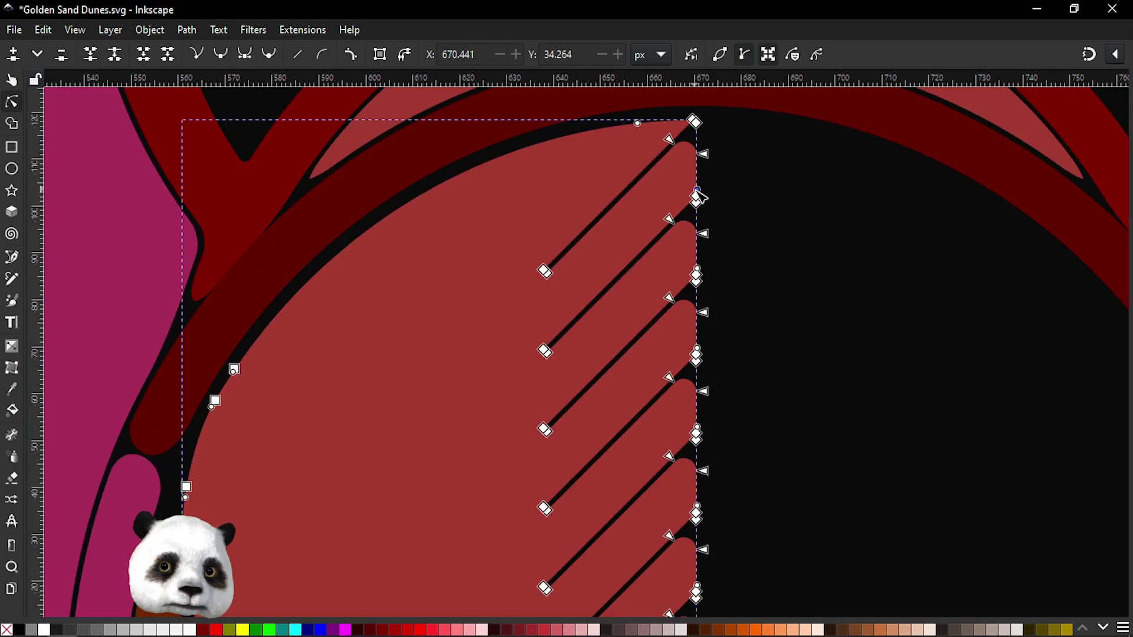
- Select the top and a lower corner node on the hatch path's right edge
ctrl+scroll(702, 194, up, 3)
drag(688, 165, 645, 170)
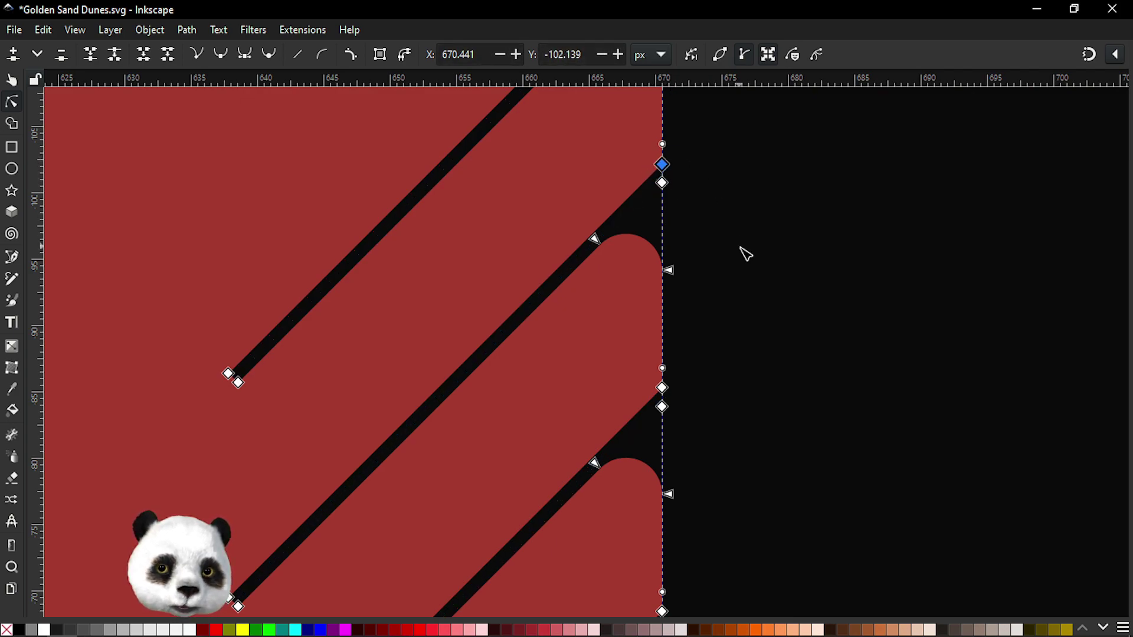
shift+drag(686, 382, 646, 396)
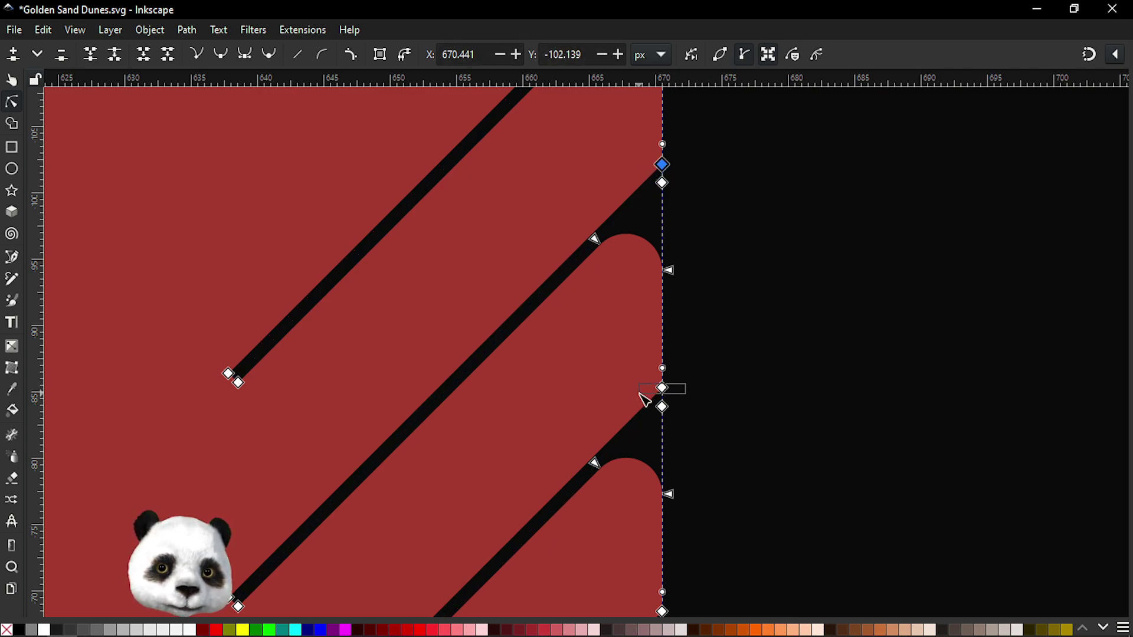
scroll(823, 471, down, 3)
scroll(677, 177, right, 2)
click(593, 250)
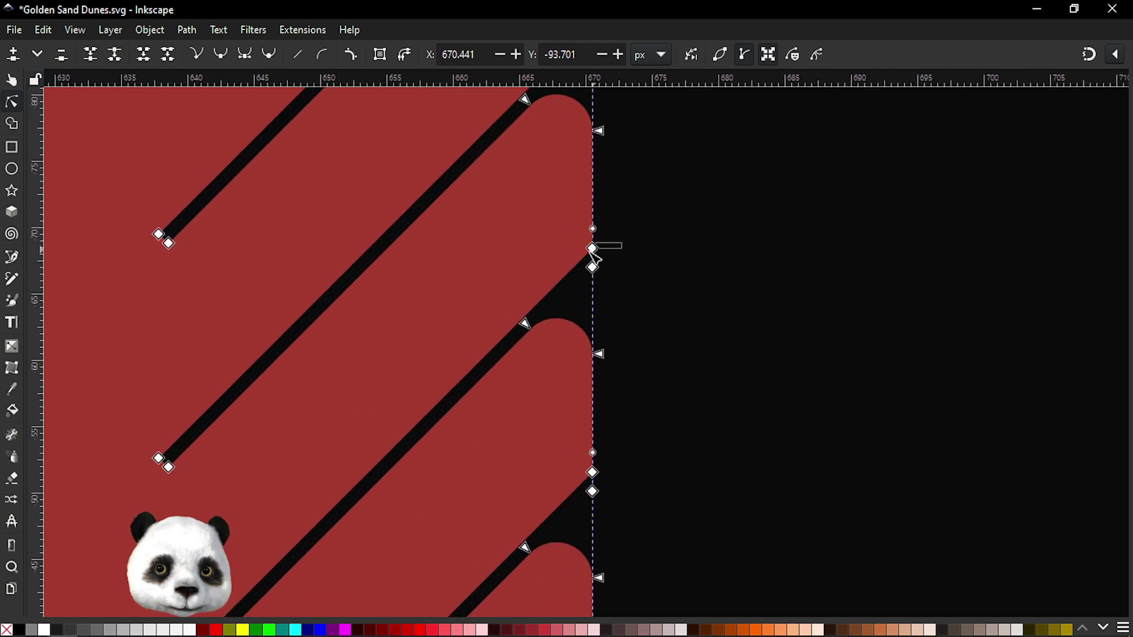
shift+click(593, 472)
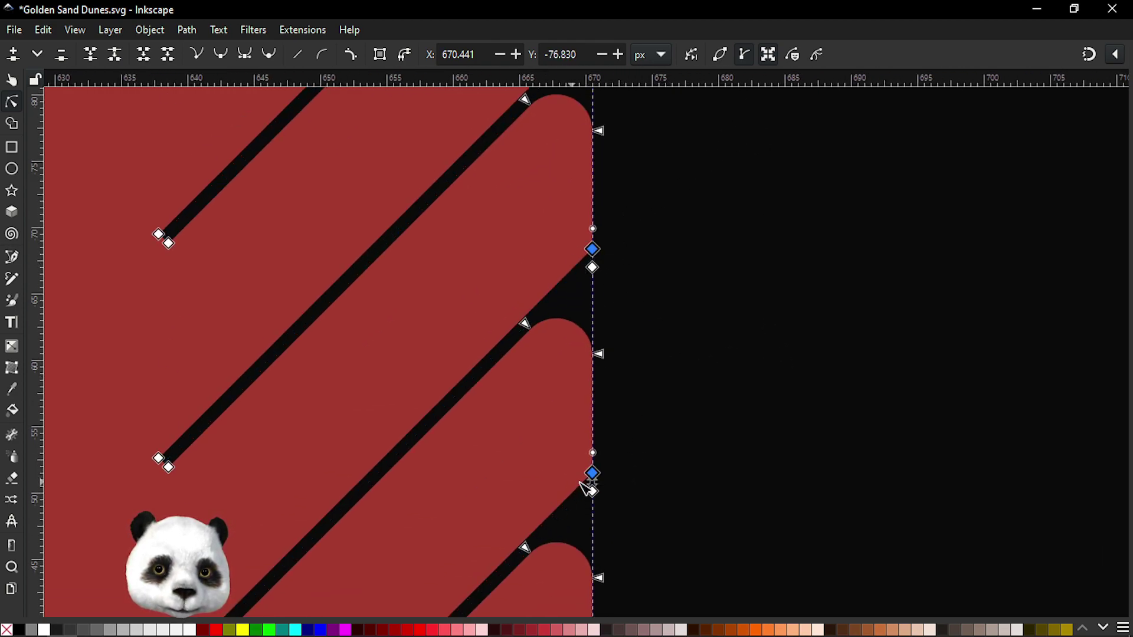
scroll(675, 258, right, 1)
scroll(675, 258, down, 2)
- Add the remaining straight-edge nodes and drag a handle up-right to make all bumps fuller
shift+click(578, 437)
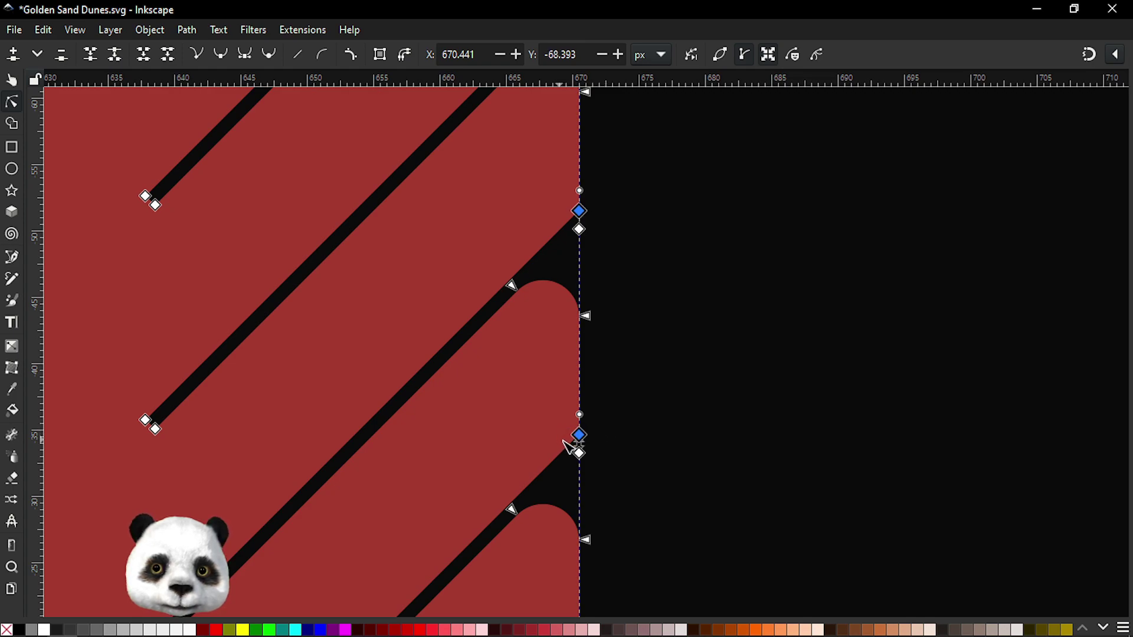
scroll(670, 202, down, 1)
scroll(670, 202, down, 1)
shift+click(576, 352)
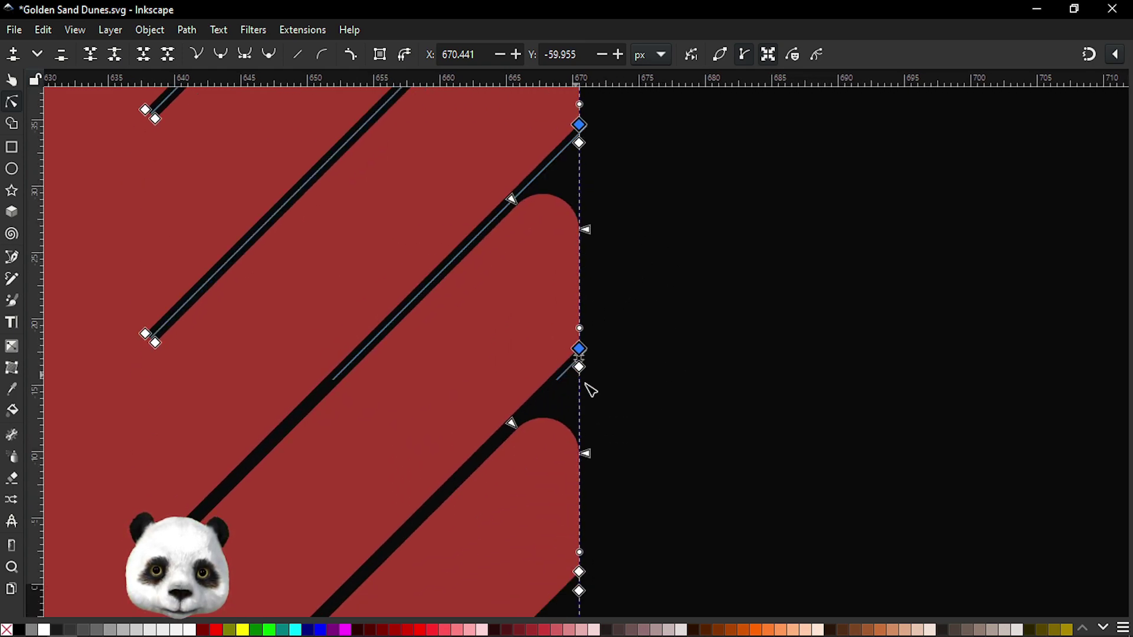
scroll(665, 228, up, 1)
scroll(666, 228, right, 1)
shift+click(565, 365)
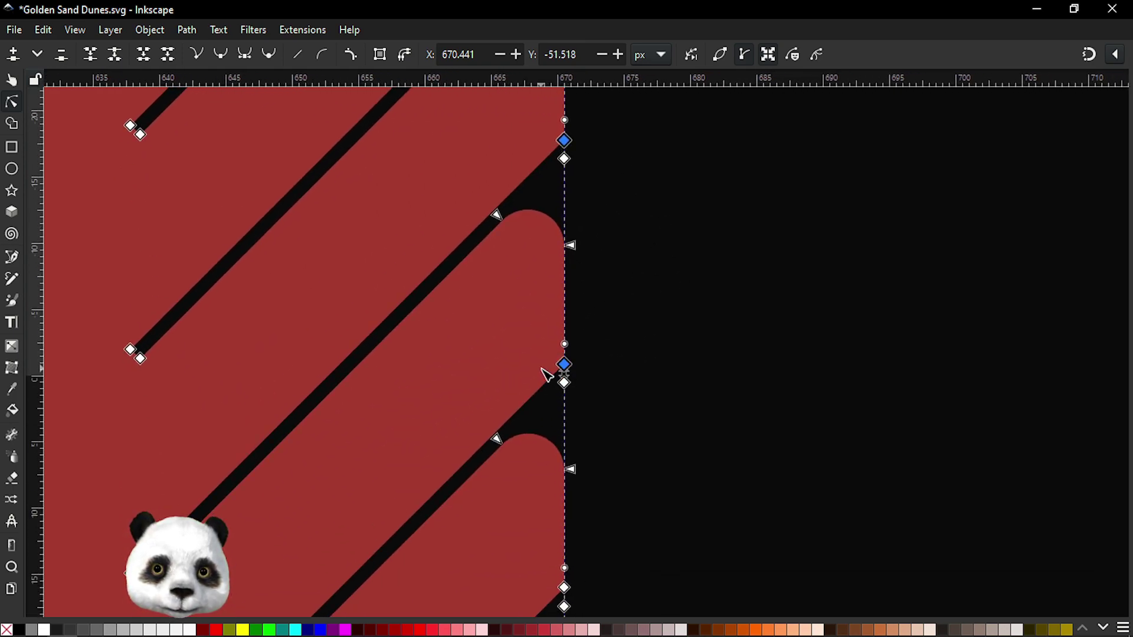
scroll(641, 177, down, 1)
scroll(641, 177, right, 1)
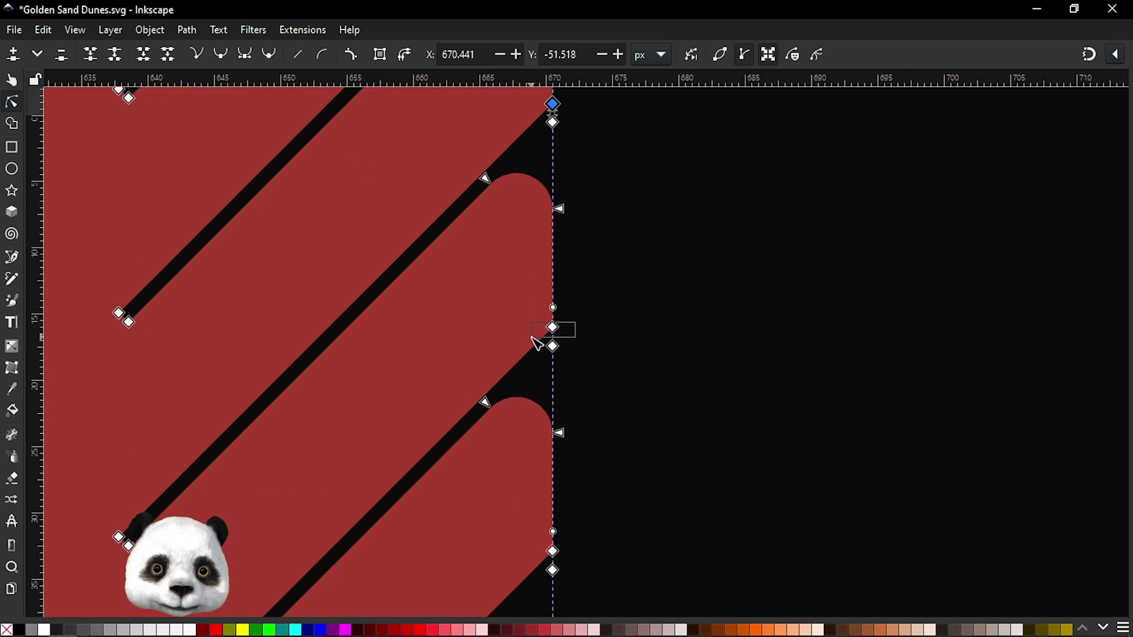
shift+click(553, 328)
scroll(661, 164, down, 3)
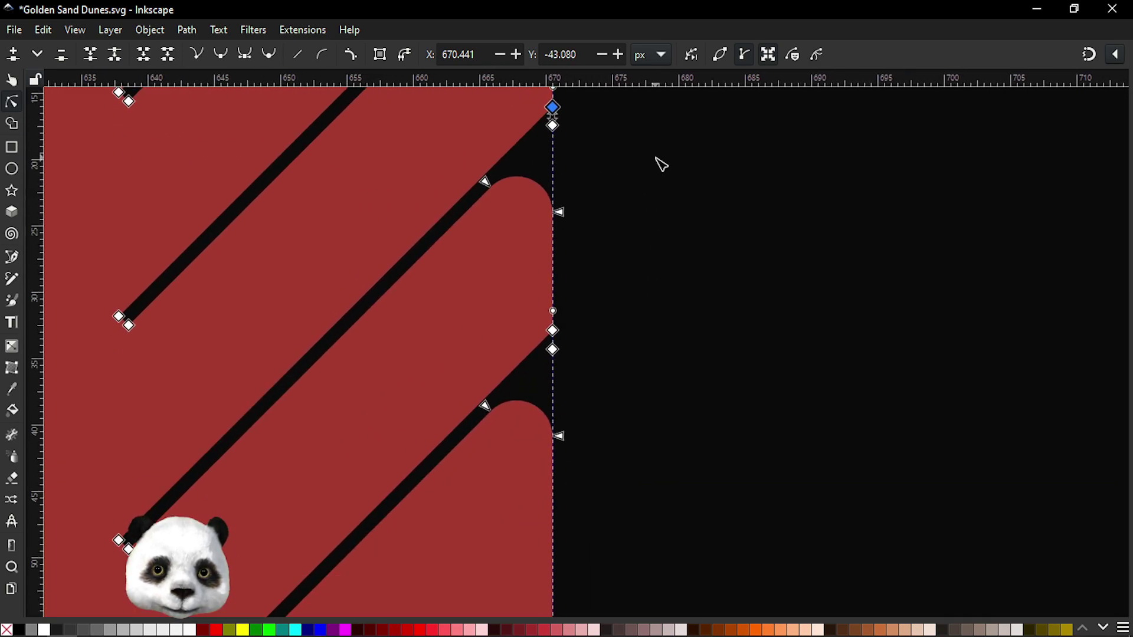
shift+click(553, 329)
scroll(645, 374, down, 4)
scroll(645, 374, left, 1)
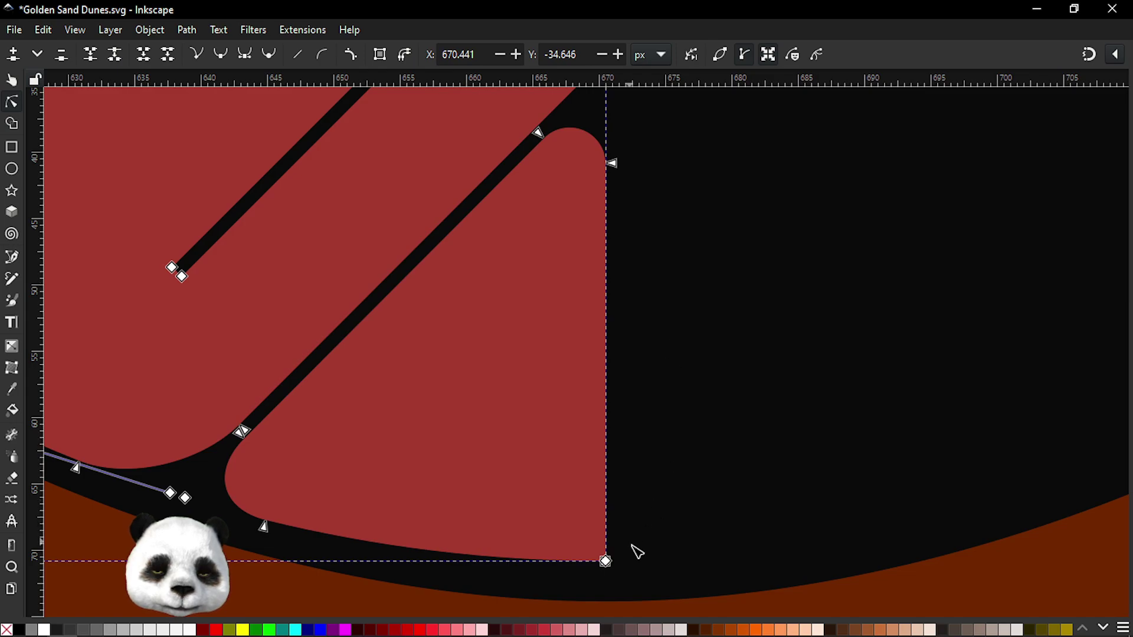
scroll(677, 457, down, 1)
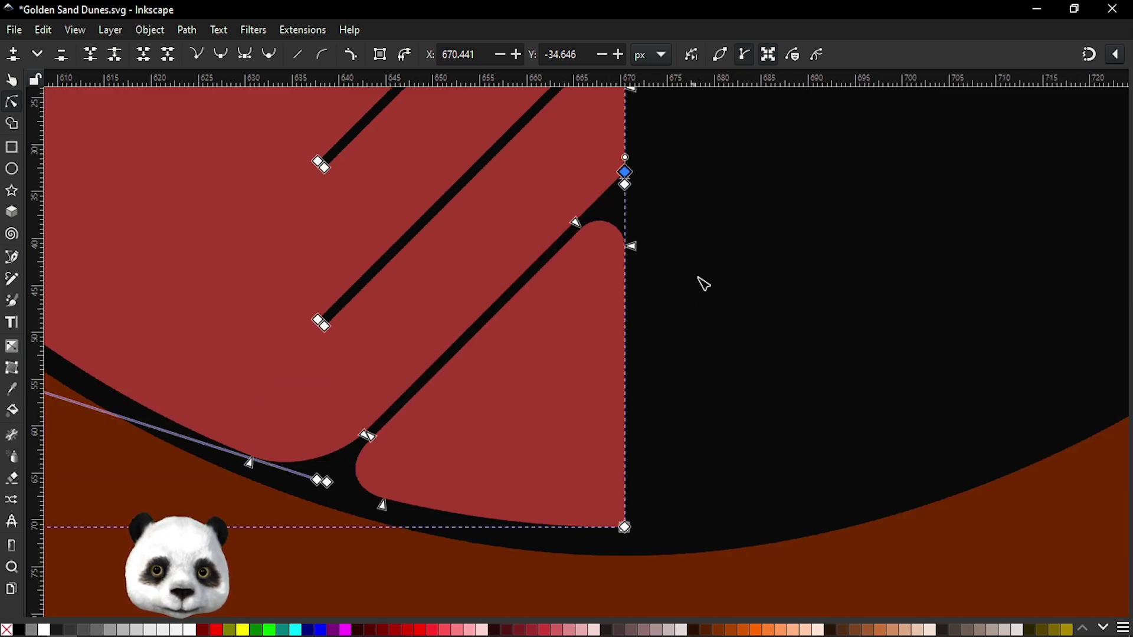
scroll(698, 538, up, 2)
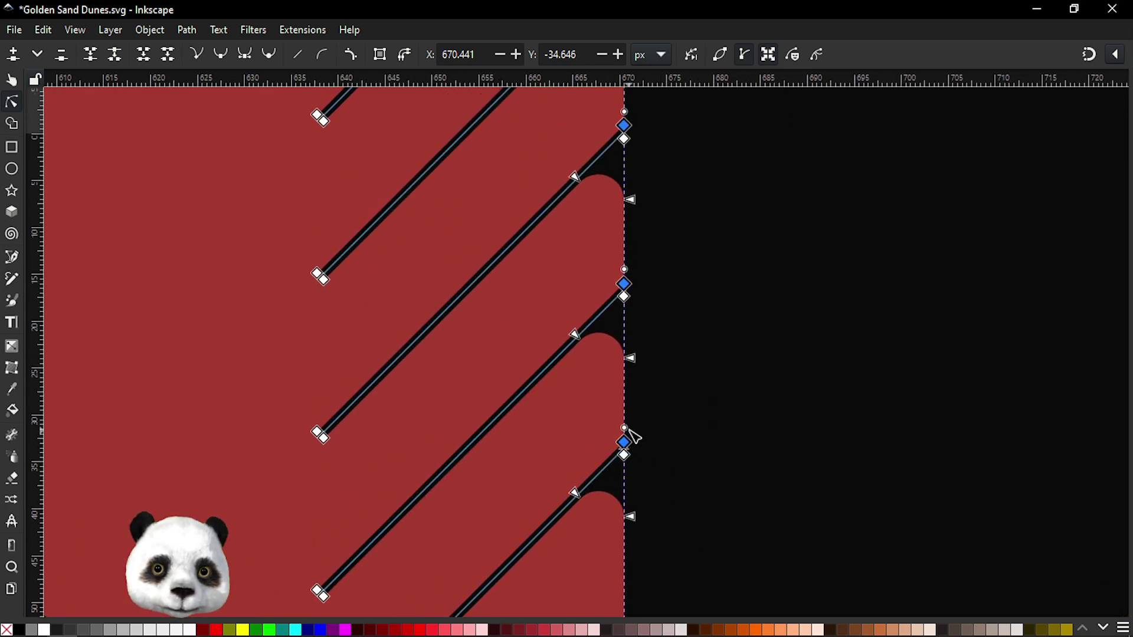
drag(624, 428, 632, 362)
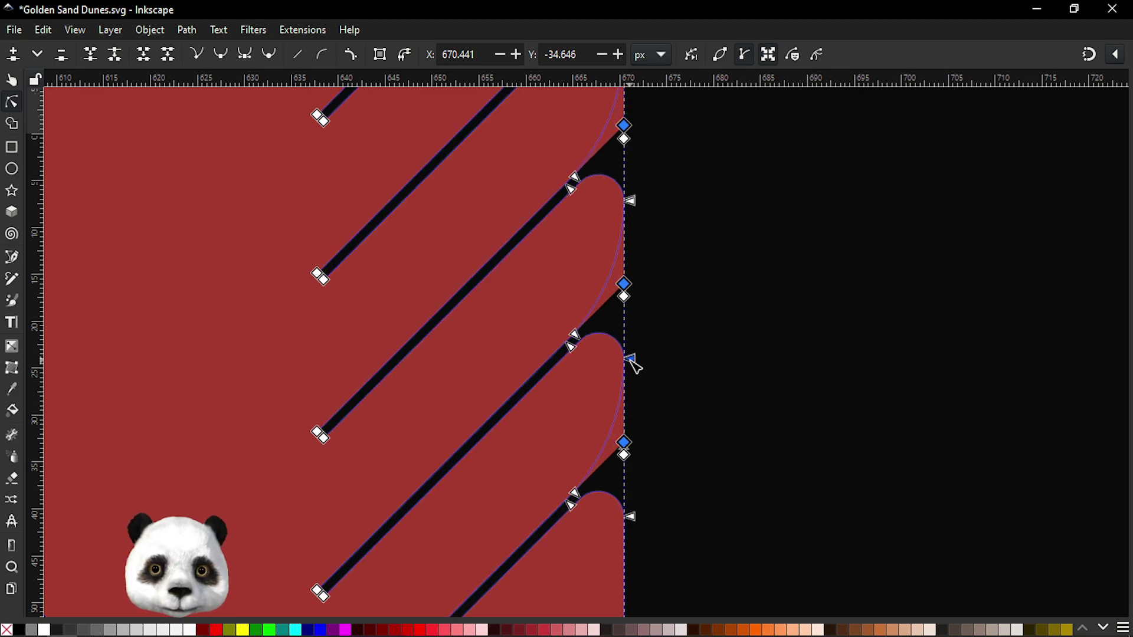
scroll(646, 365, down, 3)
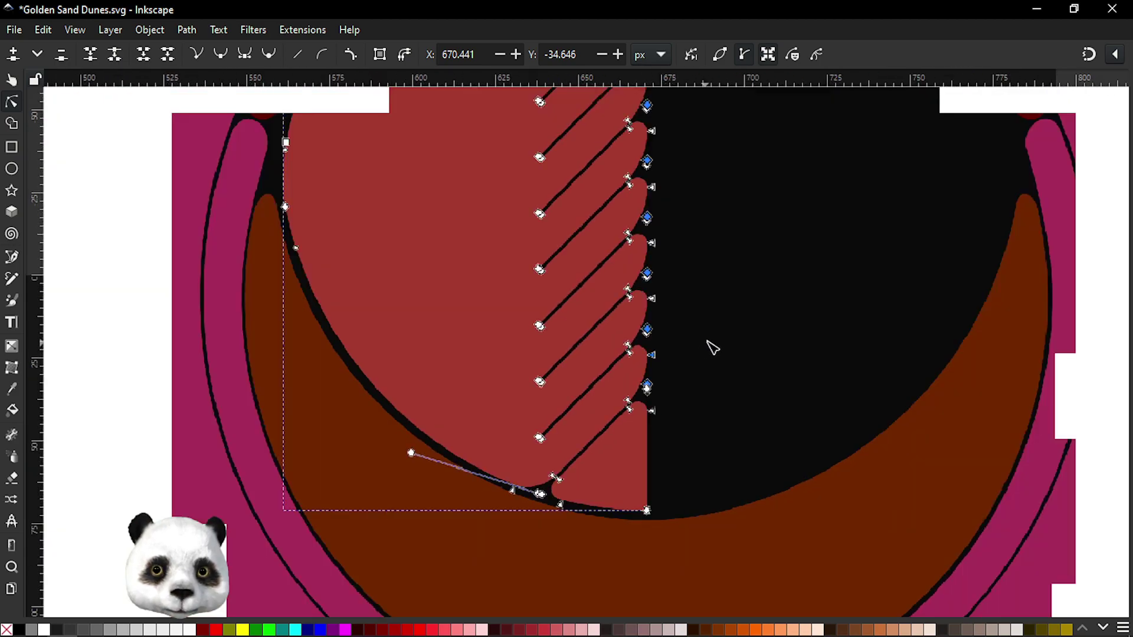
- Add a node on the hatch path's top edge and drag it left to round the pointed tip
key(Escape)
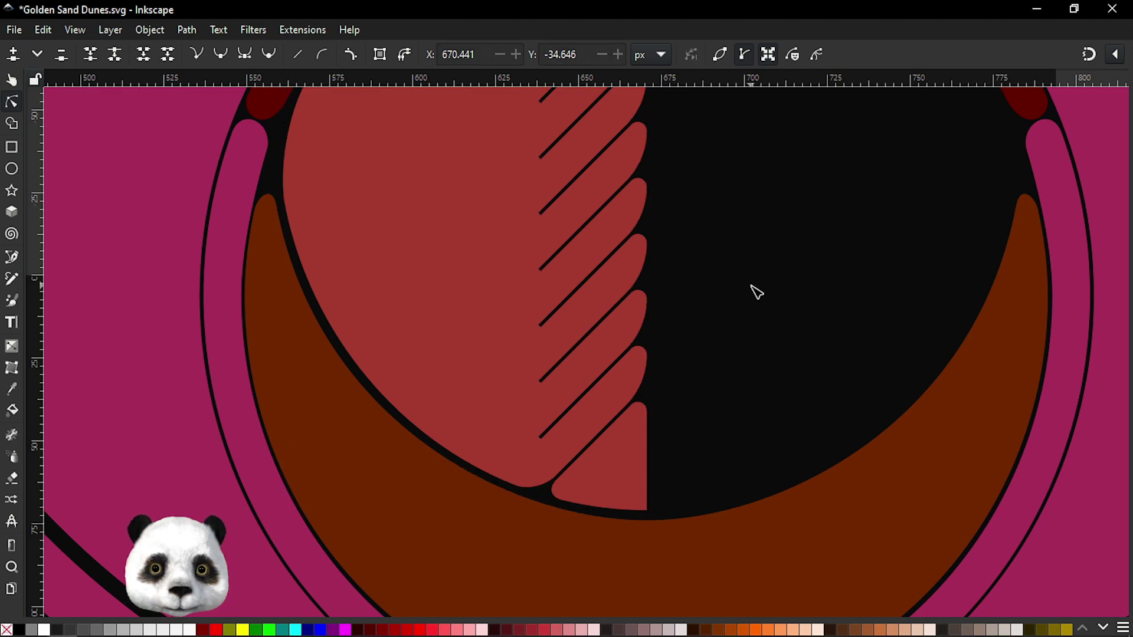
scroll(756, 293, down, 2)
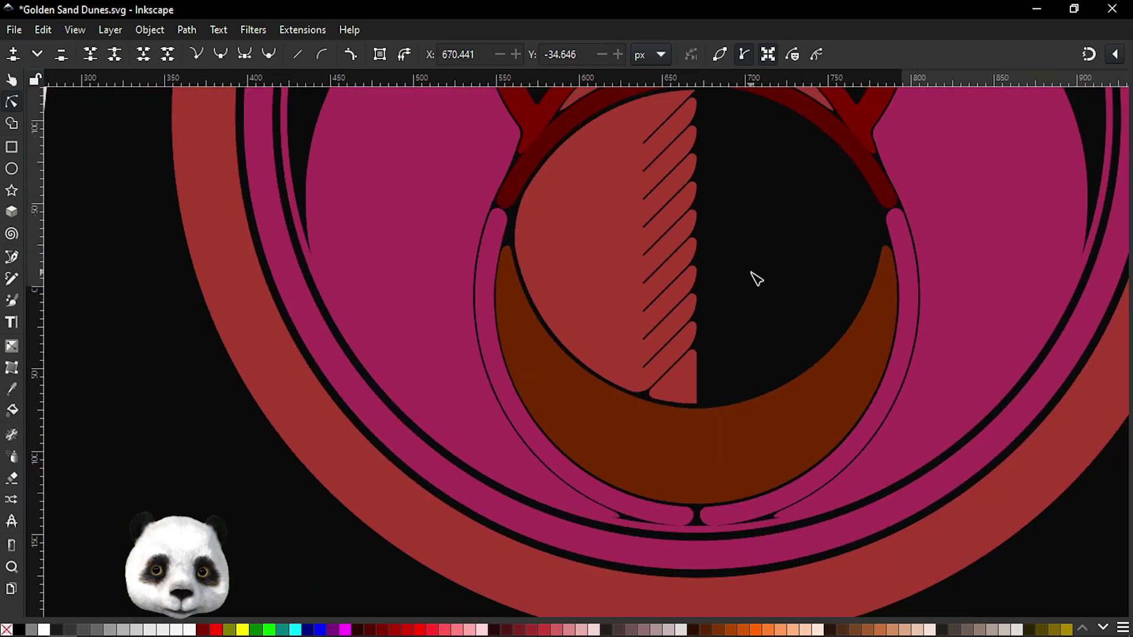
drag(756, 278, 726, 379)
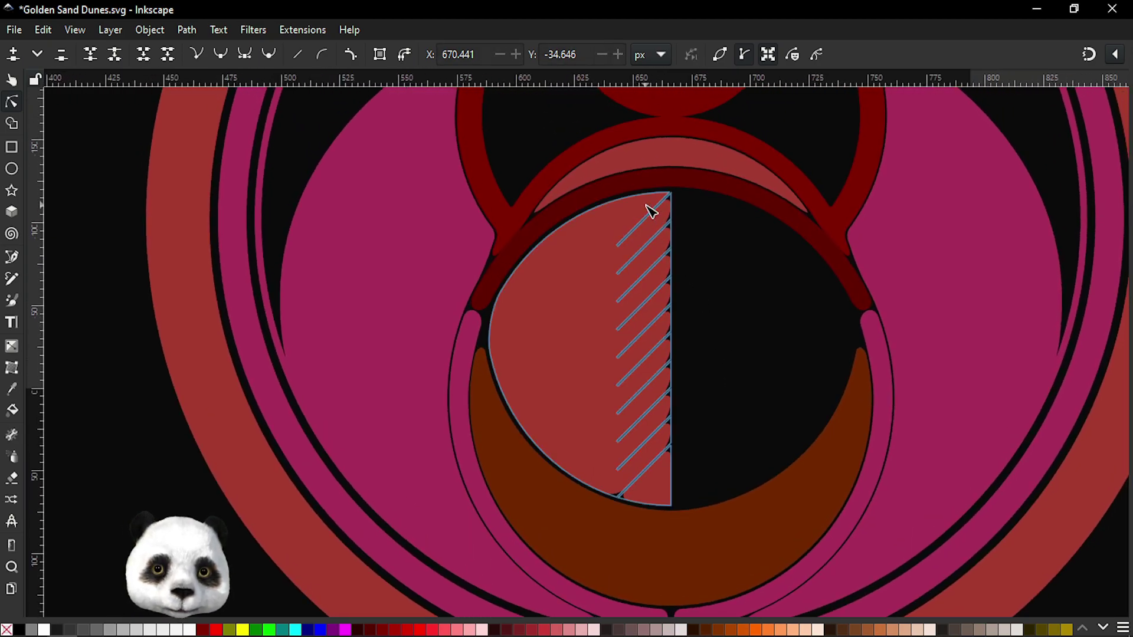
scroll(661, 201, up, 2)
click(682, 184)
scroll(695, 188, up, 4)
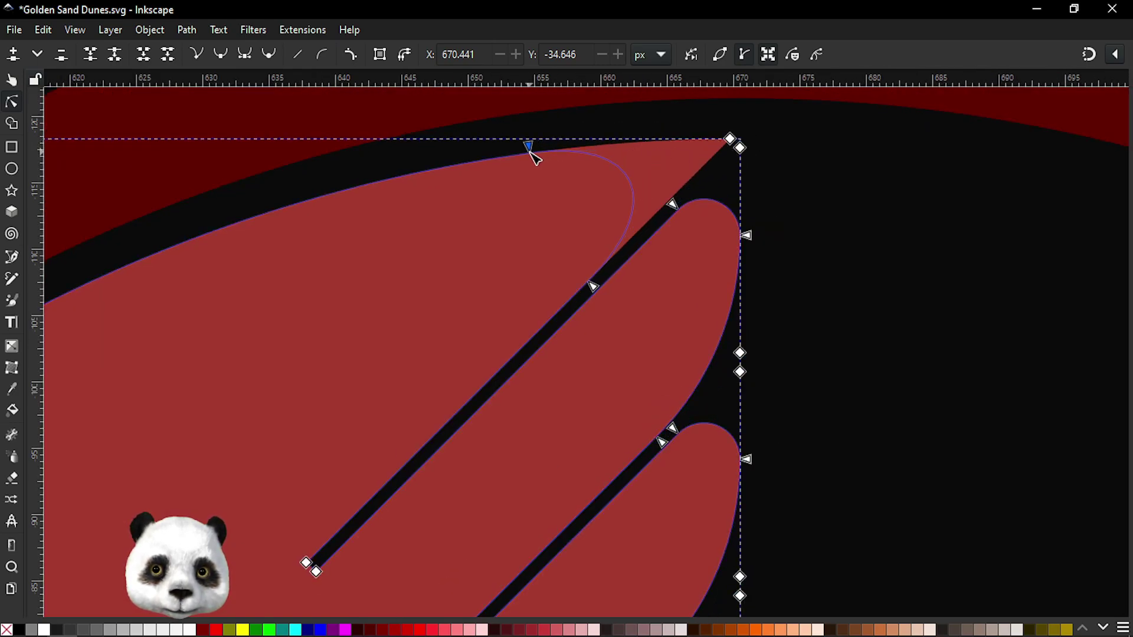
double_click(529, 147)
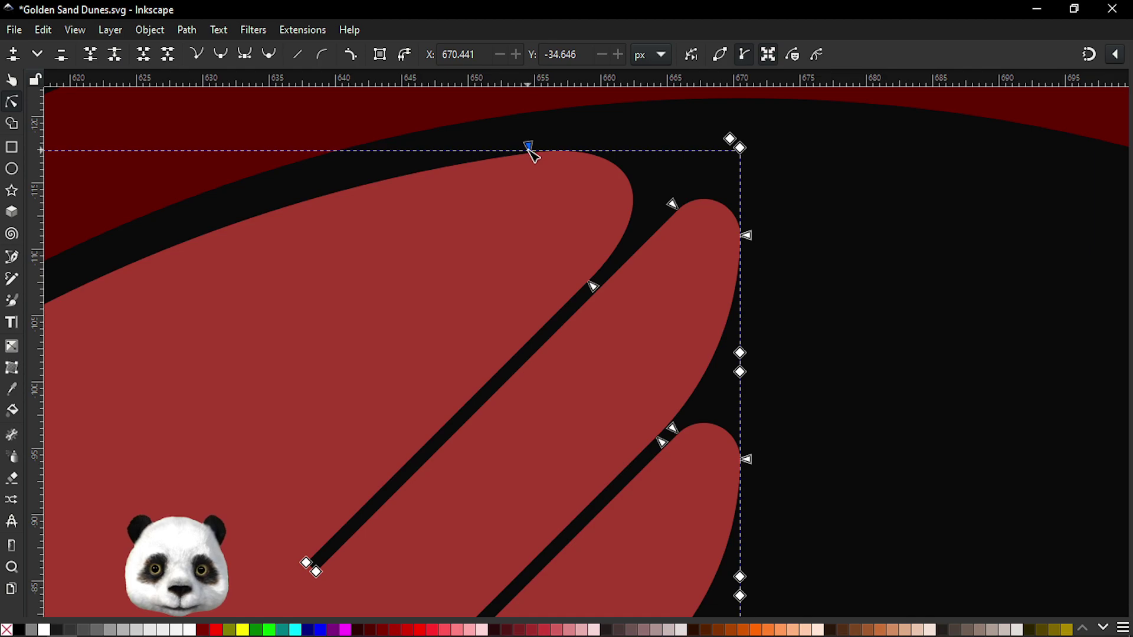
drag(534, 156, 515, 157)
key(Escape)
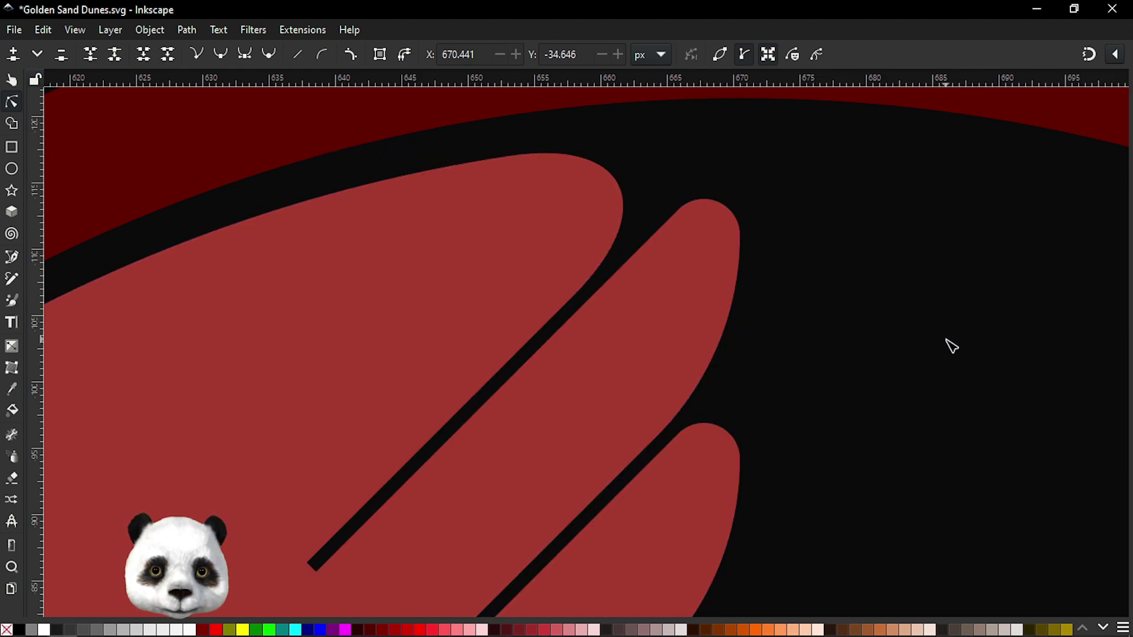
scroll(885, 344, down, 4)
scroll(740, 245, down, 3)
- Bring the hatched half-circle back into view and select the hatch path for node editing
scroll(740, 245, down, 3)
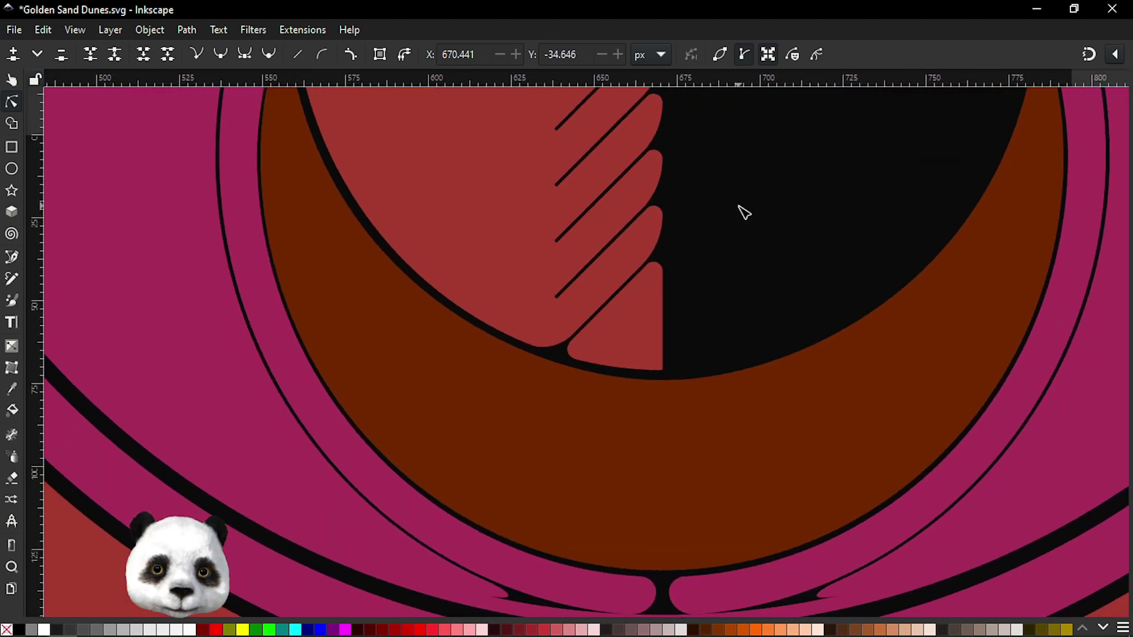
scroll(671, 371, up, 1)
scroll(698, 362, down, 2)
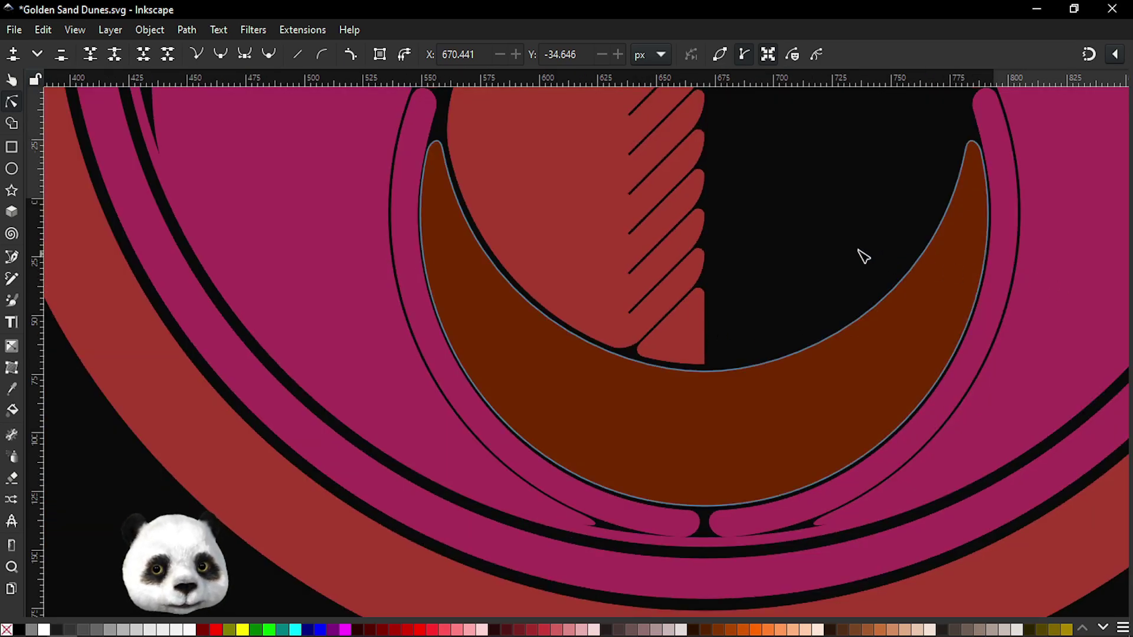
scroll(775, 225, down, 2)
drag(775, 225, 723, 373)
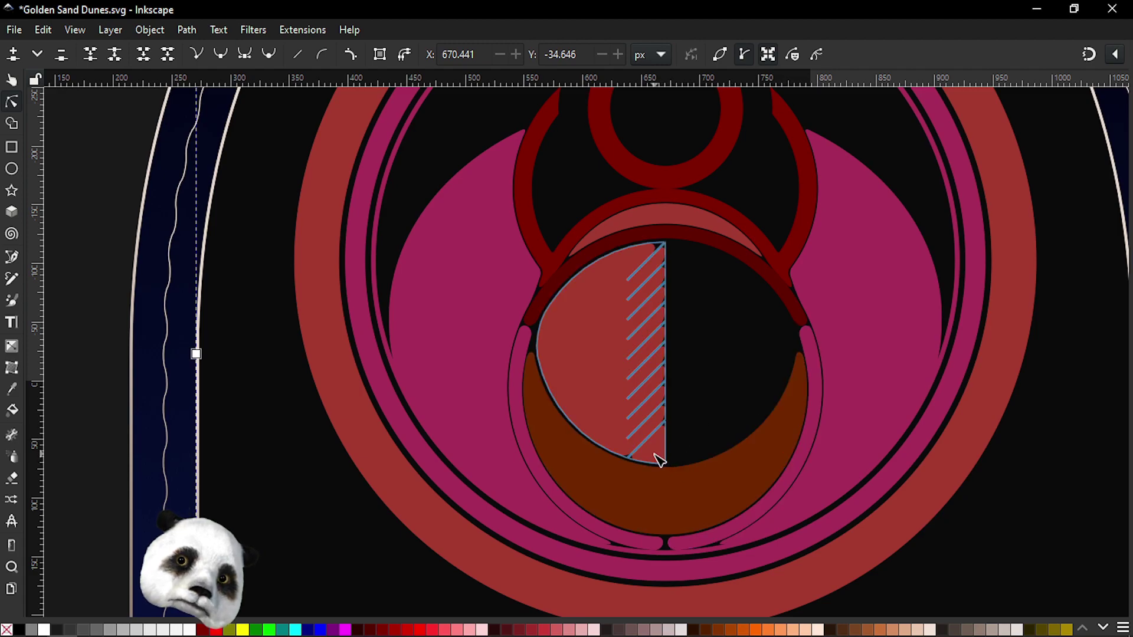
scroll(669, 472, up, 4)
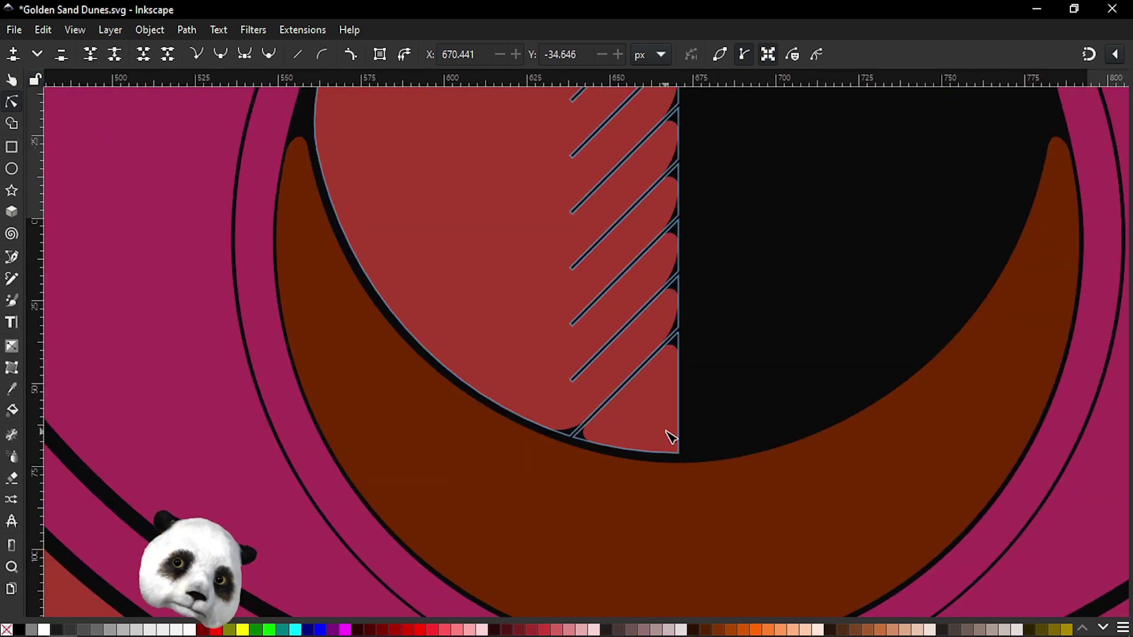
click(665, 436)
scroll(679, 470, up, 1)
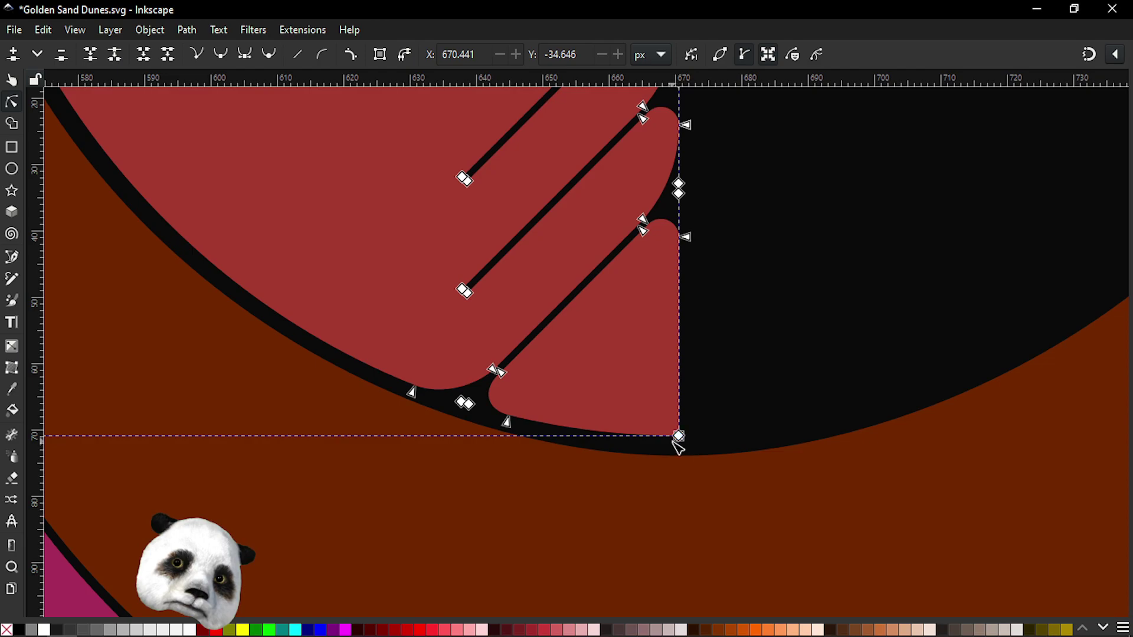
- Pick the bottom corner node, change its segment shape from the node toolbar, and save
mouse_move(679, 436)
mouse_down()
mouse_move(647, 437)
mouse_move(679, 437)
mouse_up()
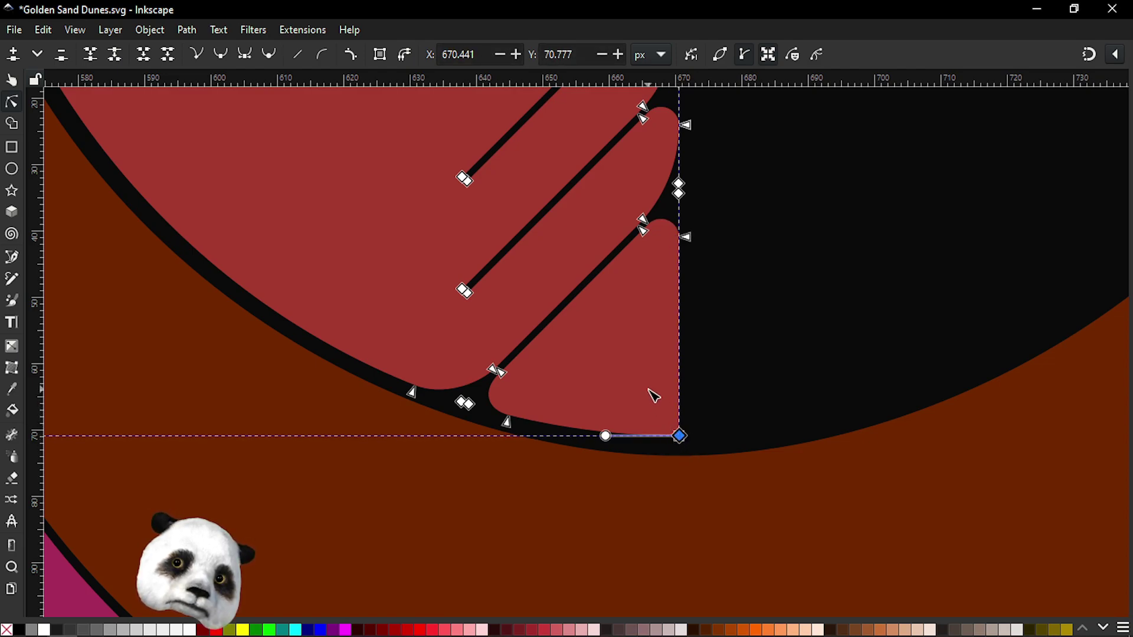
click(677, 437)
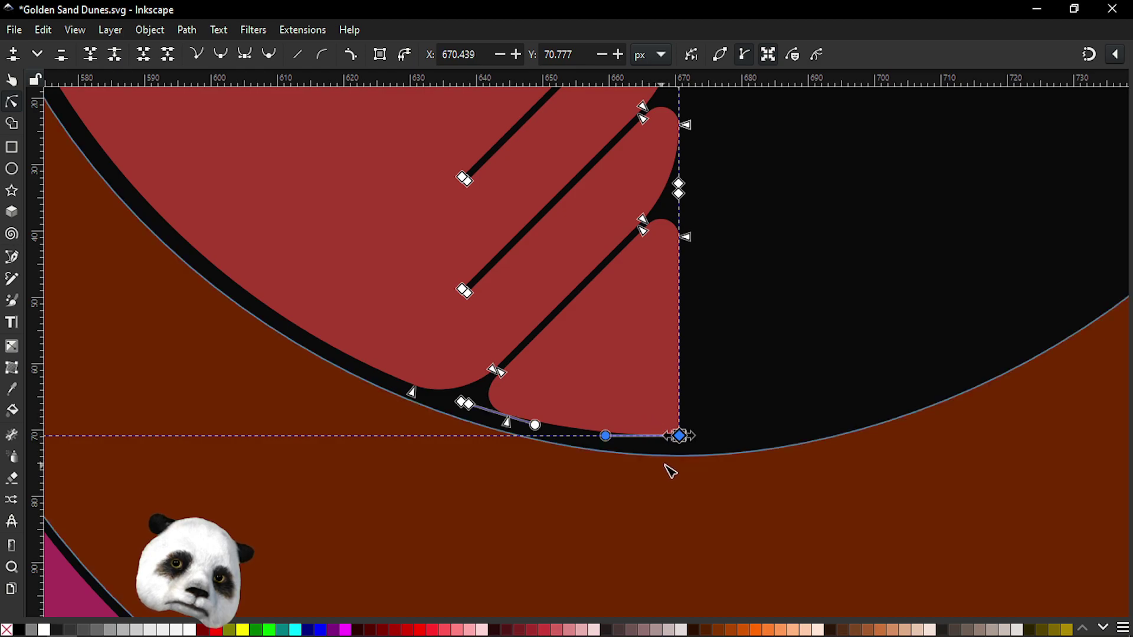
scroll(672, 472, up, 4)
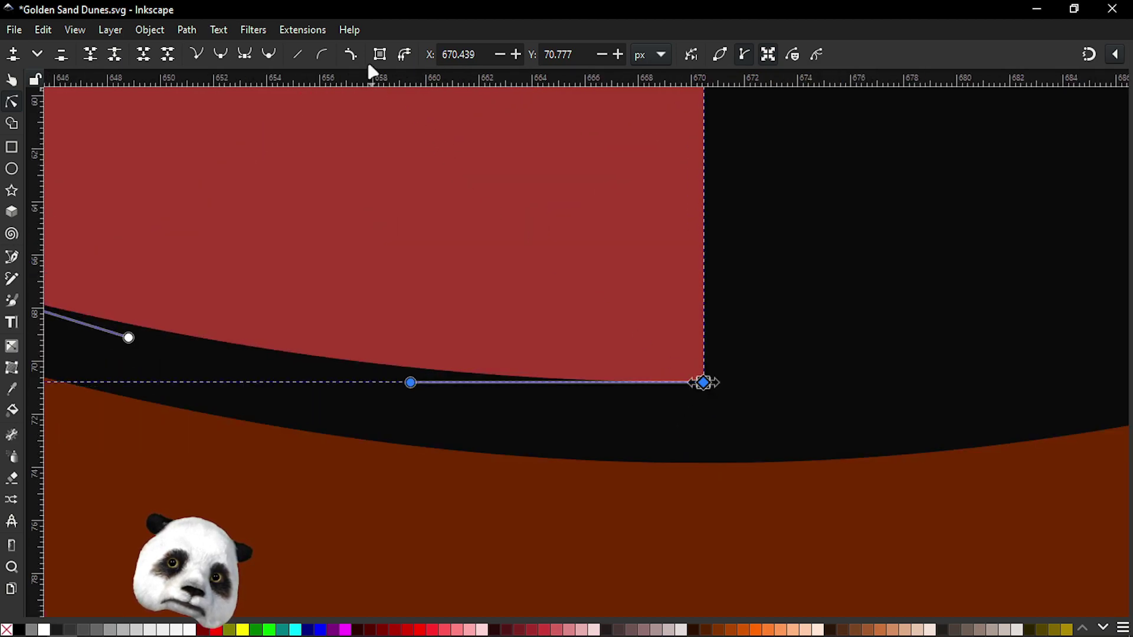
click(349, 51)
scroll(435, 226, down, 6)
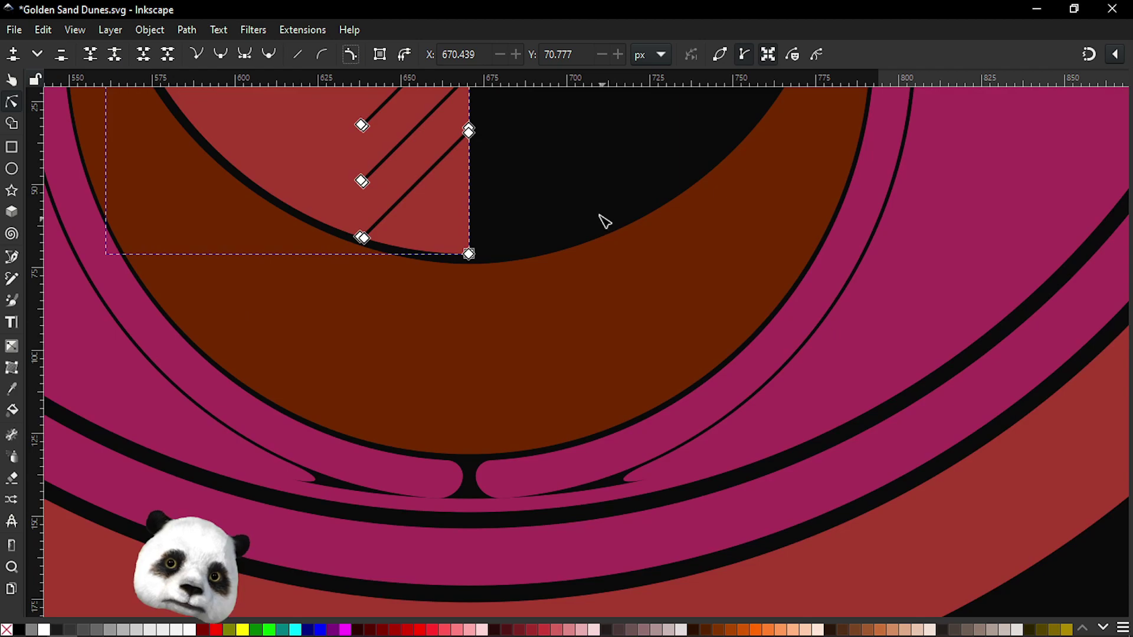
scroll(602, 222, up, 4)
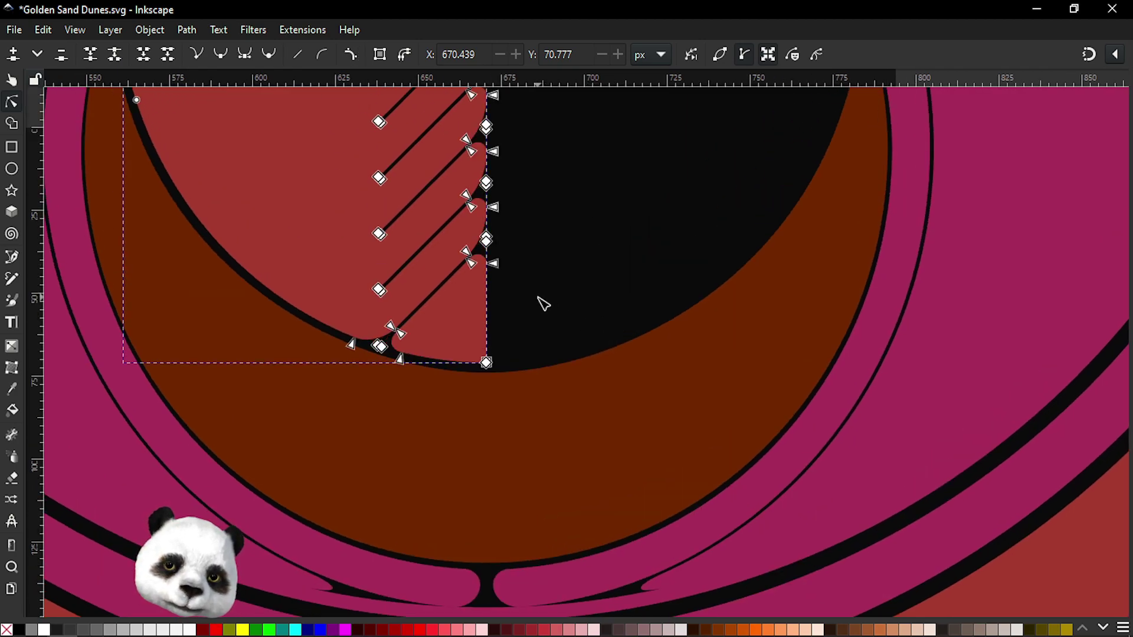
key(ctrl+s)
- Reselect the hatch shape's bottom corner node, then dismiss the fatal error message
scroll(567, 298, up, 3)
click(570, 287)
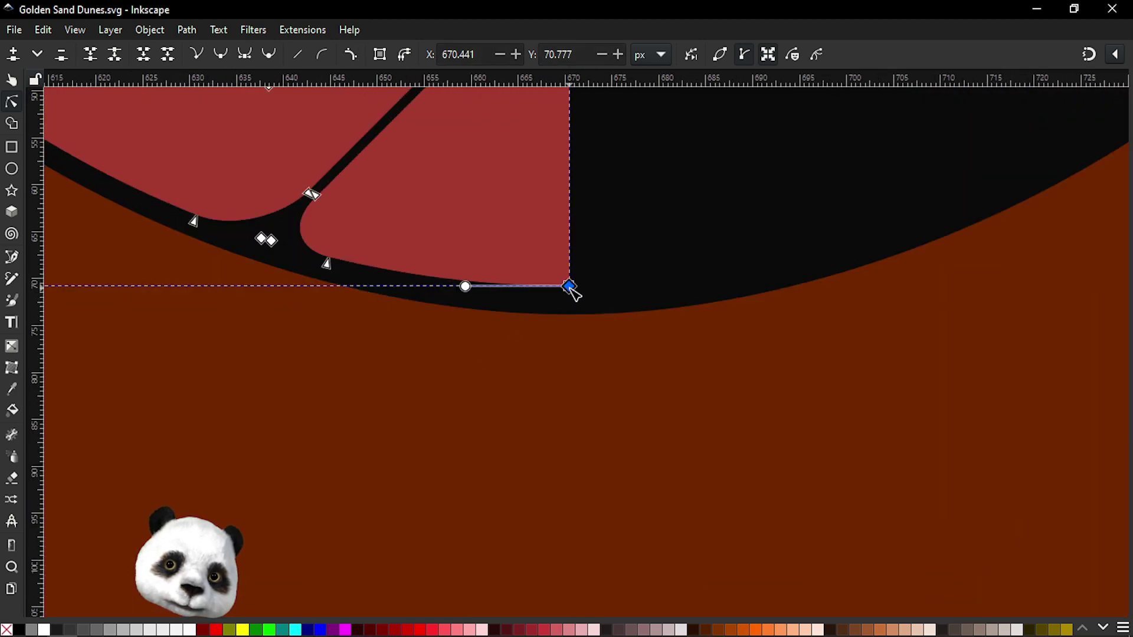
scroll(599, 293, up, 4)
click(827, 283)
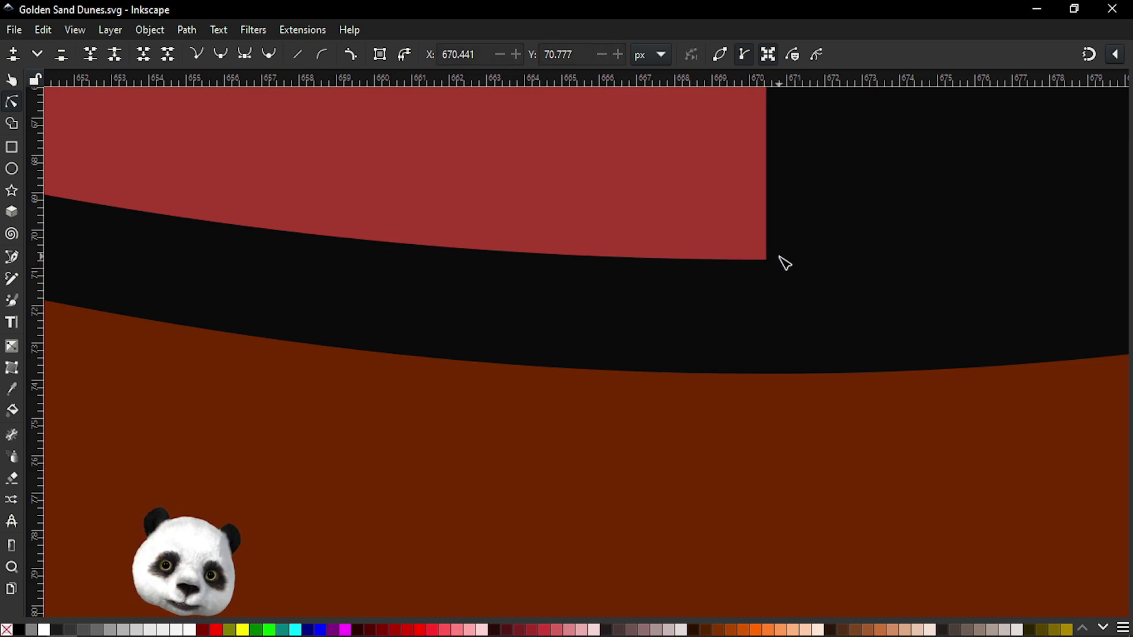
drag(794, 236, 732, 301)
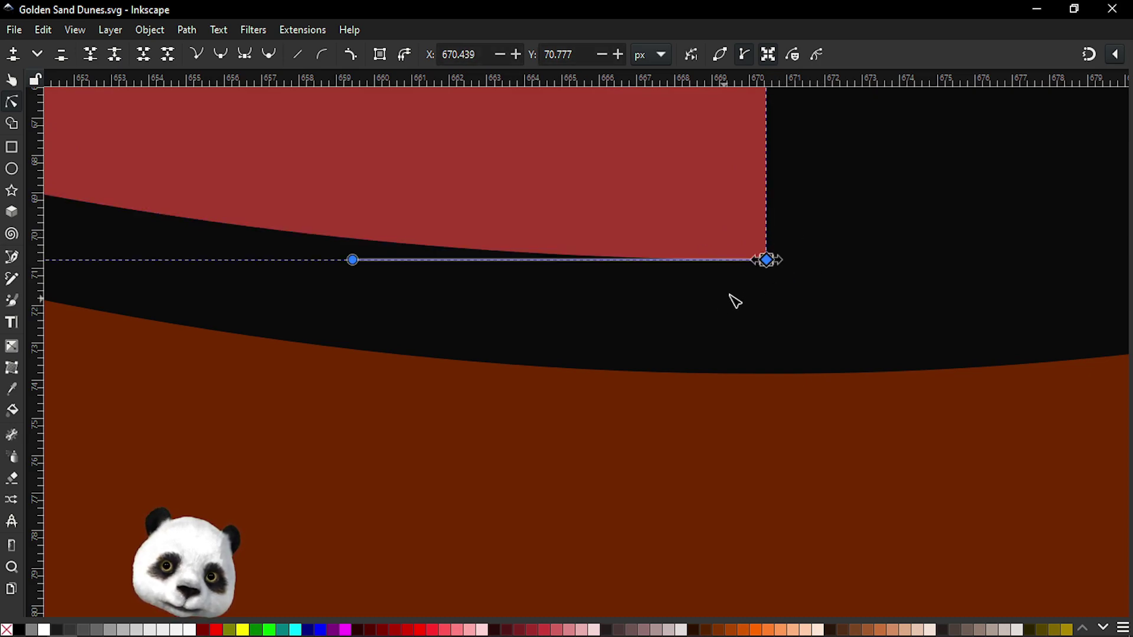
scroll(732, 301, up, 1)
scroll(723, 354, down, 3)
scroll(658, 432, up, 2)
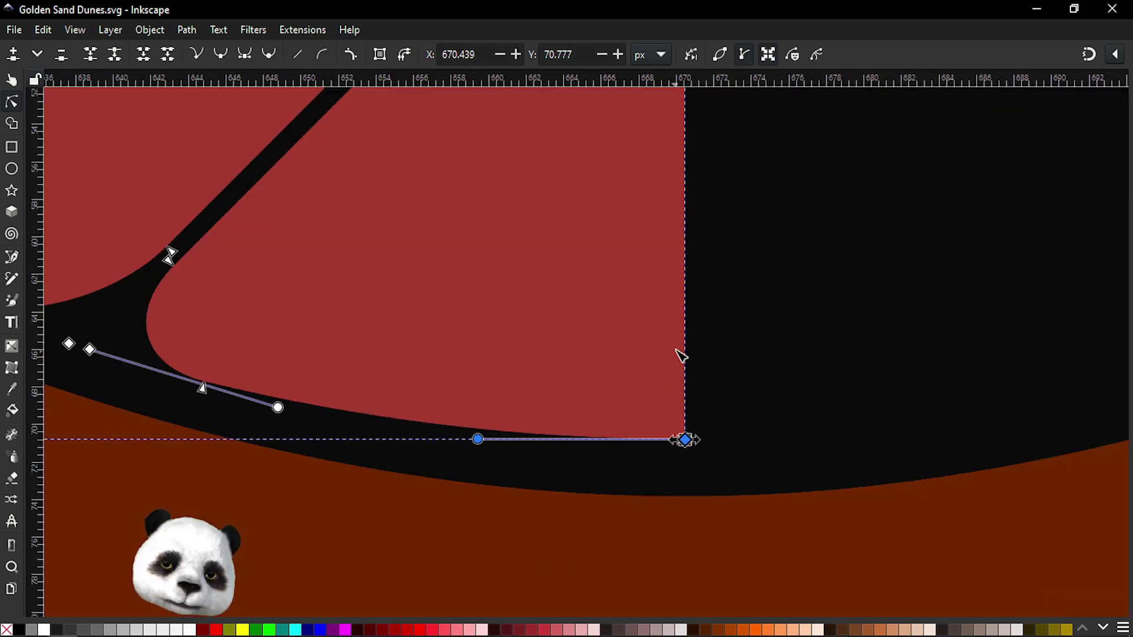
click(743, 454)
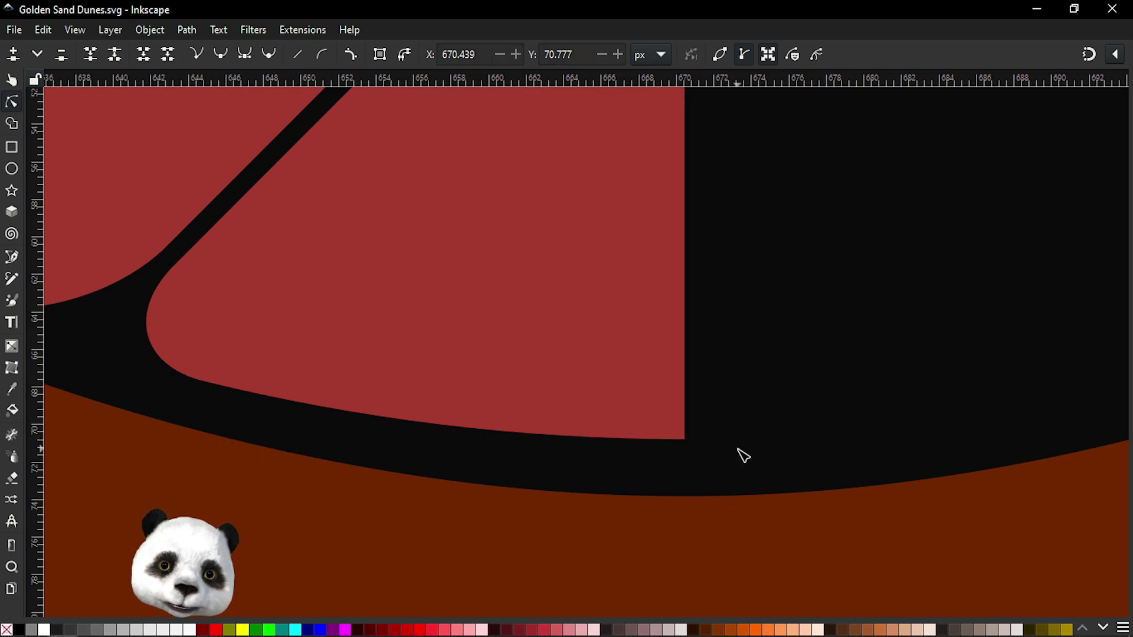
click(684, 440)
click(660, 476)
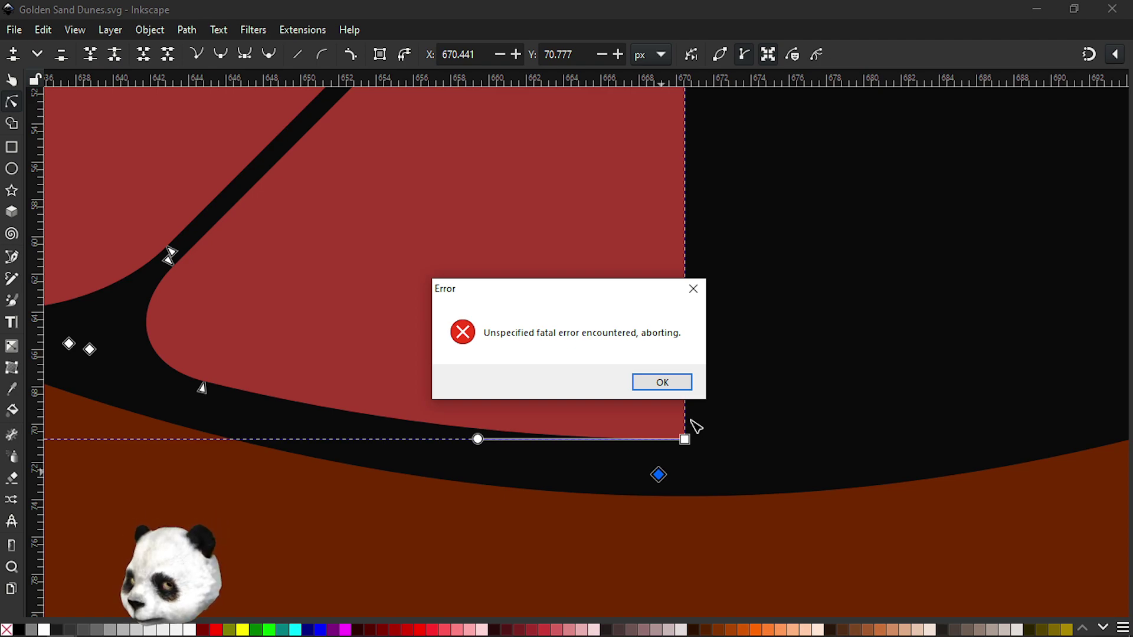
click(659, 381)
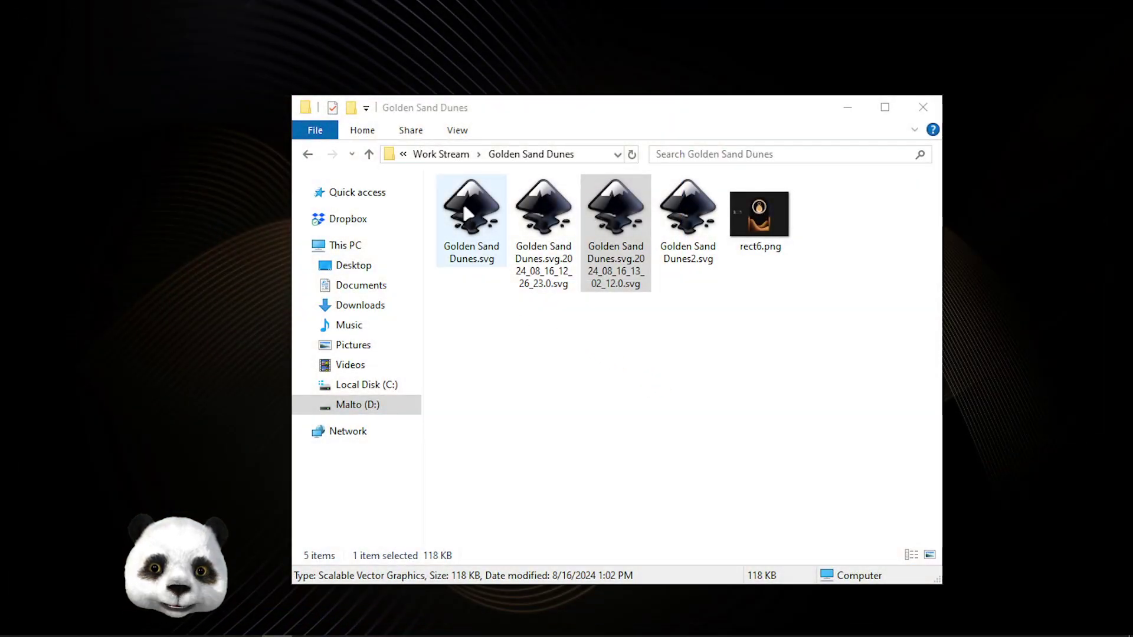
- Select Golden Sand Dunes.svg in the Golden Sand Dunes folder
click(463, 202)
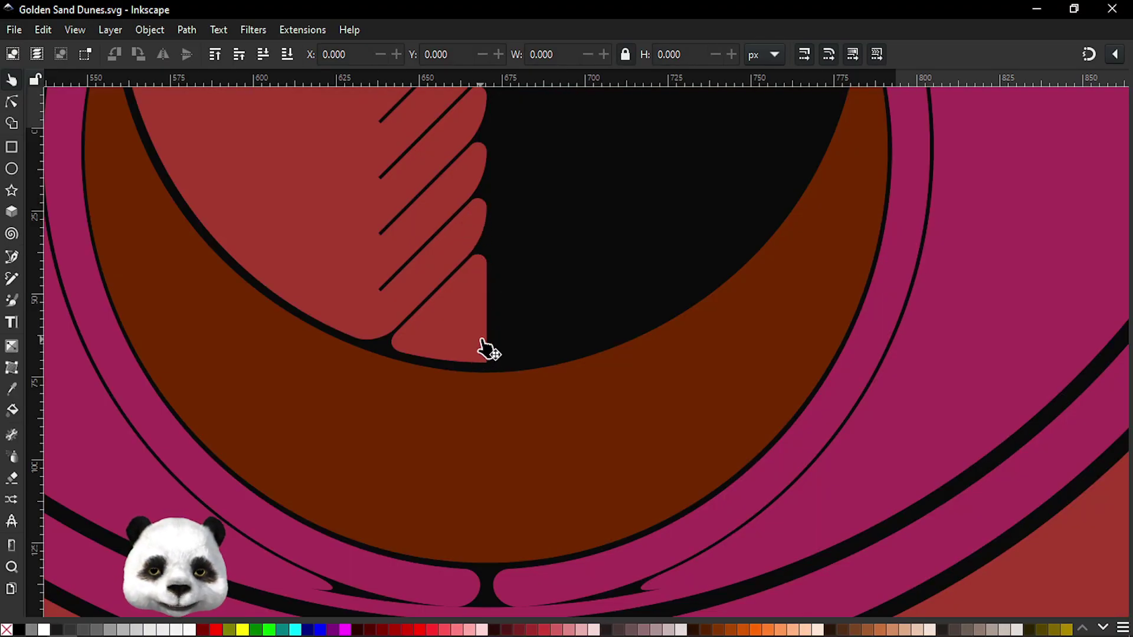
- Add a node on the red half-circle's right edge, slant it left, then undo the slant
double_click(479, 351)
ctrl+scroll(490, 393, up, 6)
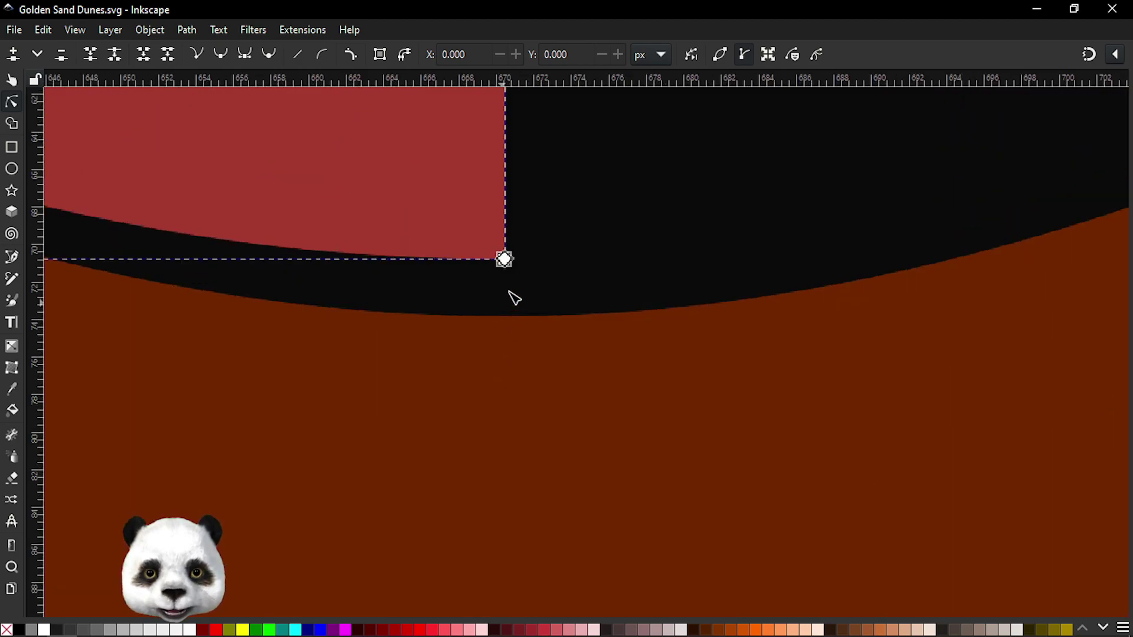
click(504, 242)
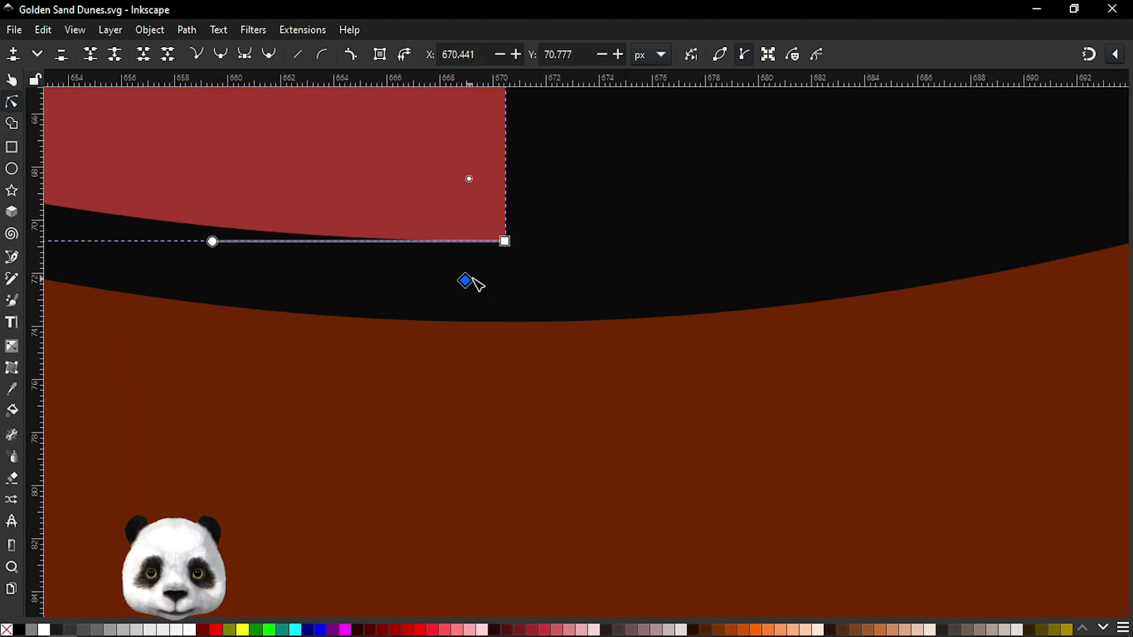
double_click(506, 200)
drag(507, 200, 451, 199)
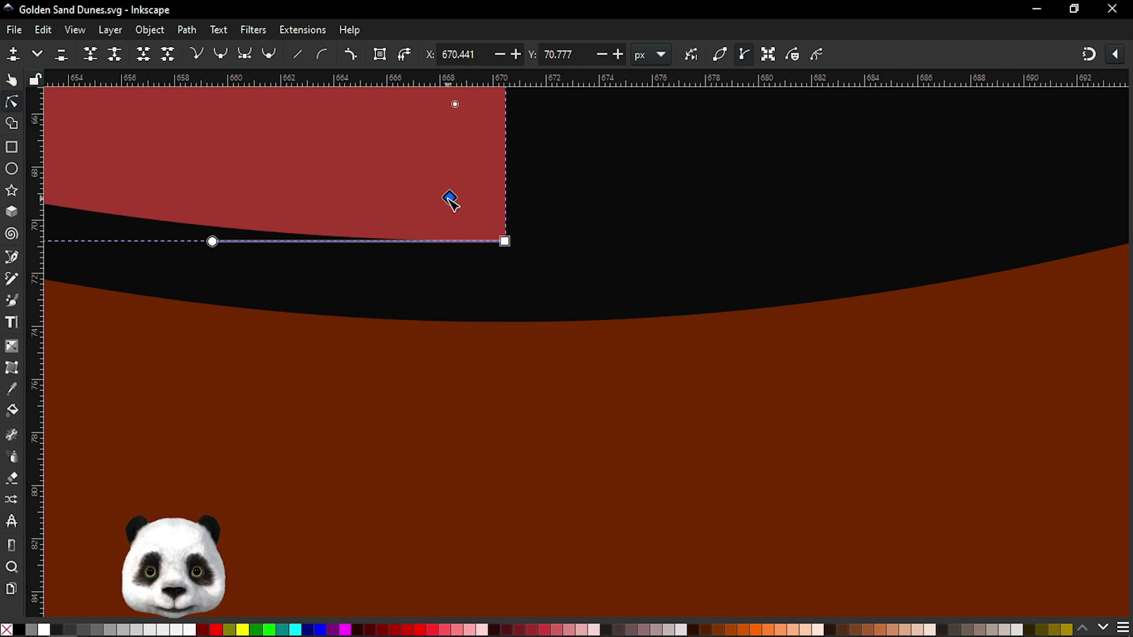
ctrl+scroll(522, 213, down, 2)
scroll(523, 214, up, 3)
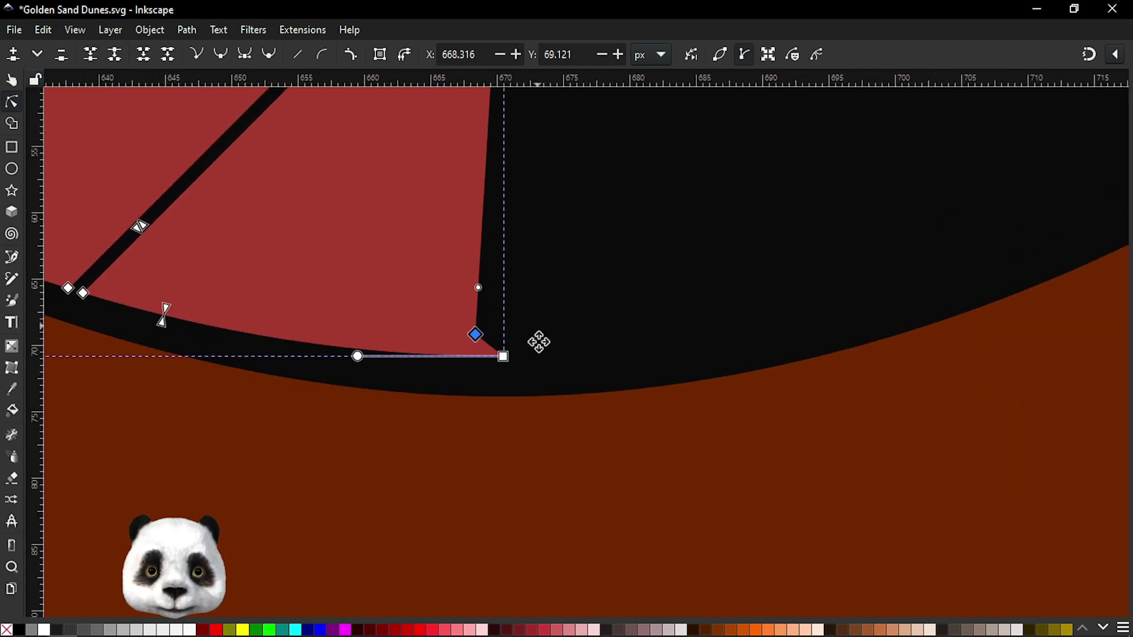
scroll(539, 342, up, 3)
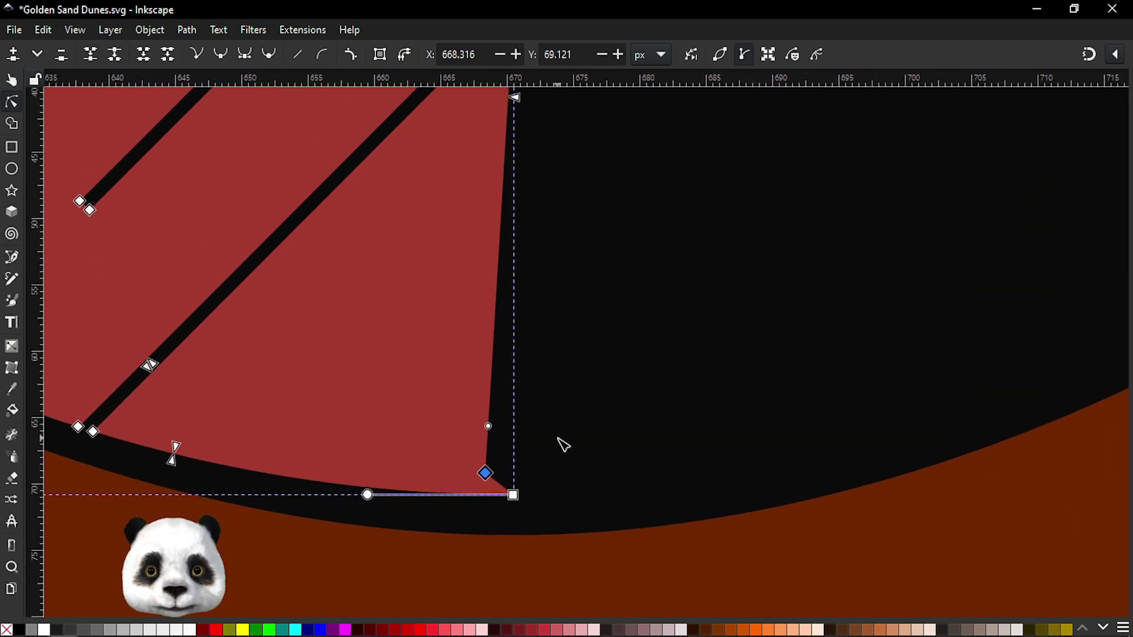
key(ctrl+z)
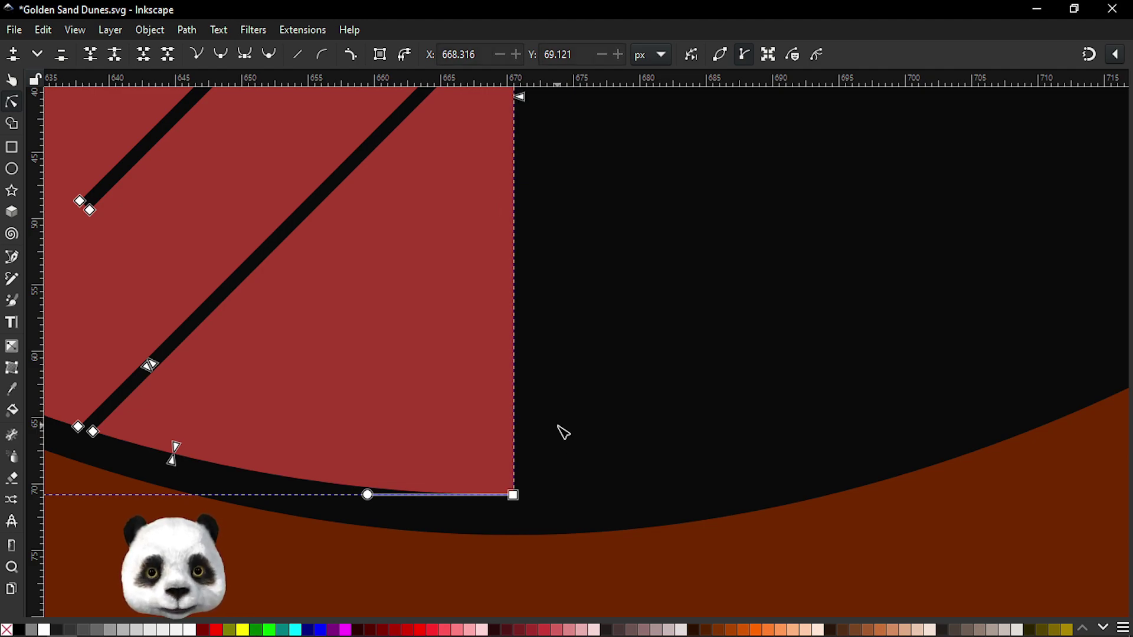
- Cycle the node selection through the neighbouring bottom nodes, then deselect them
key(ctrl+a)
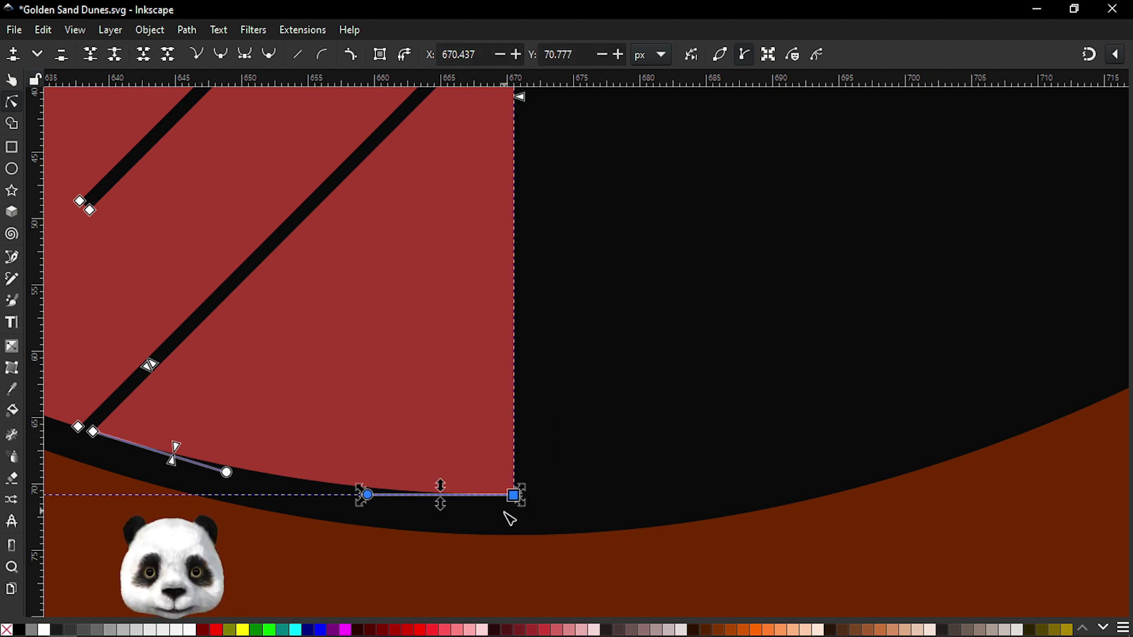
scroll(506, 519, down, 1)
scroll(505, 517, up, 2)
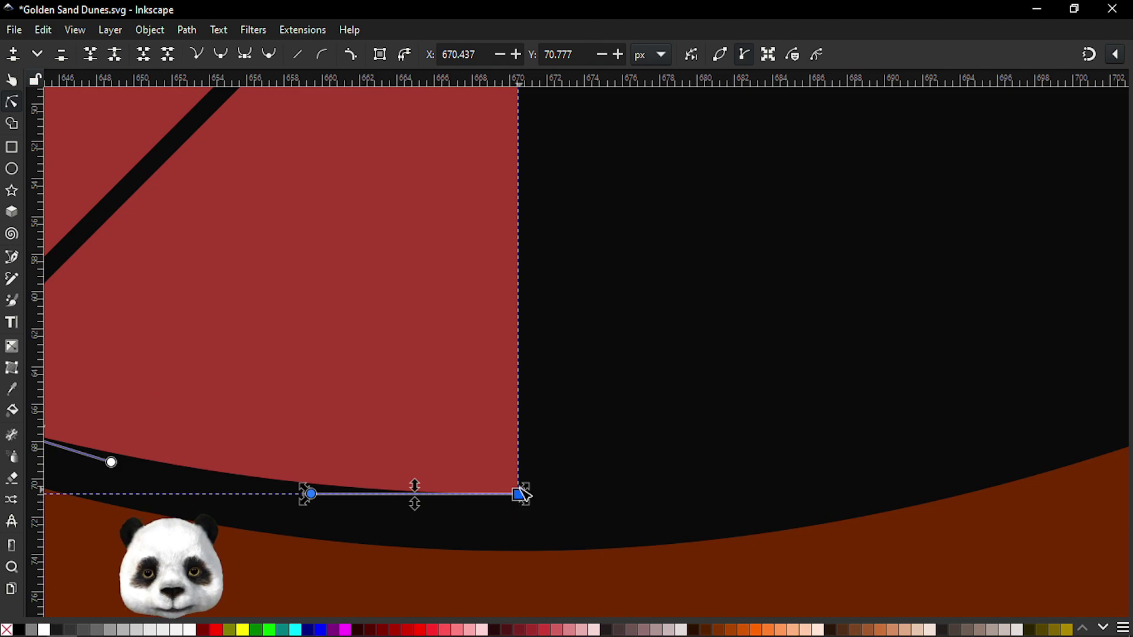
key(ctrl+a)
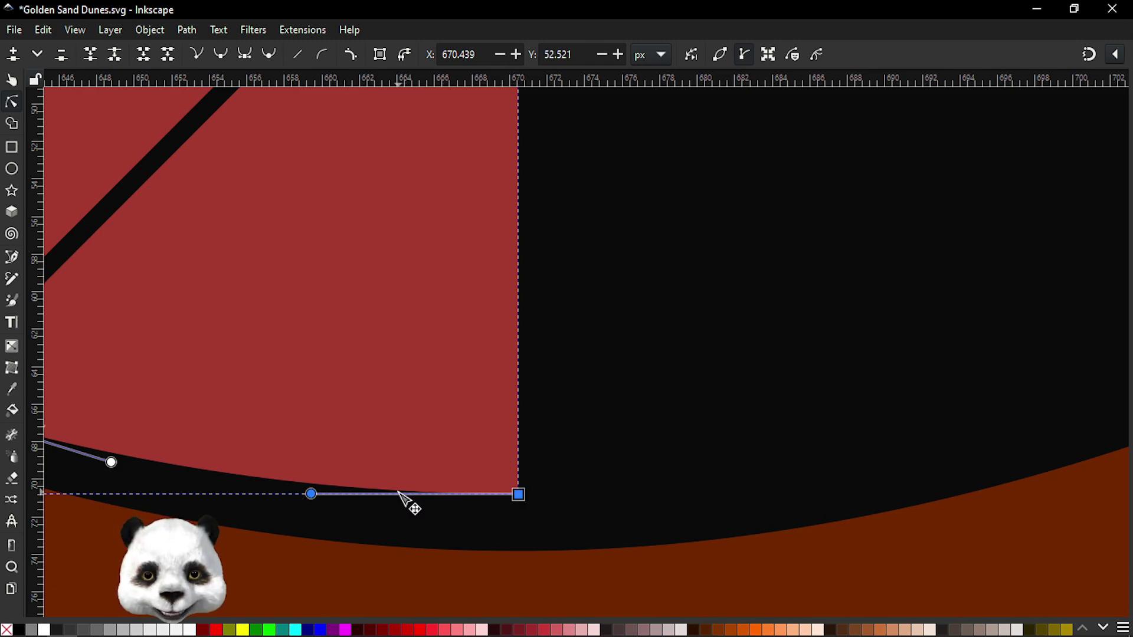
key(Tab)
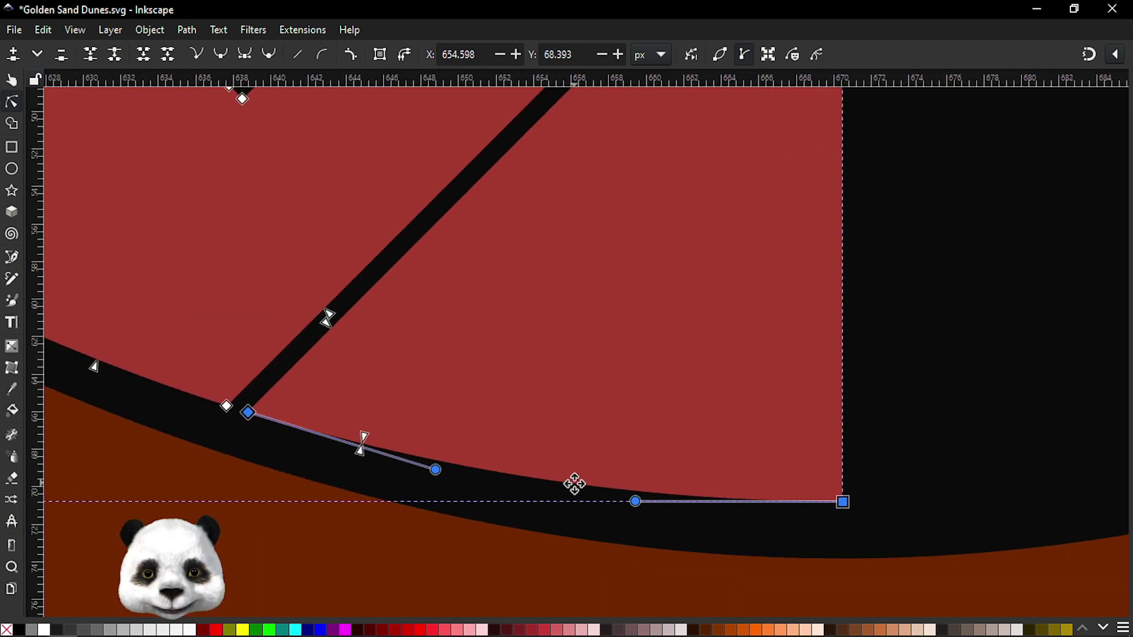
key(Escape)
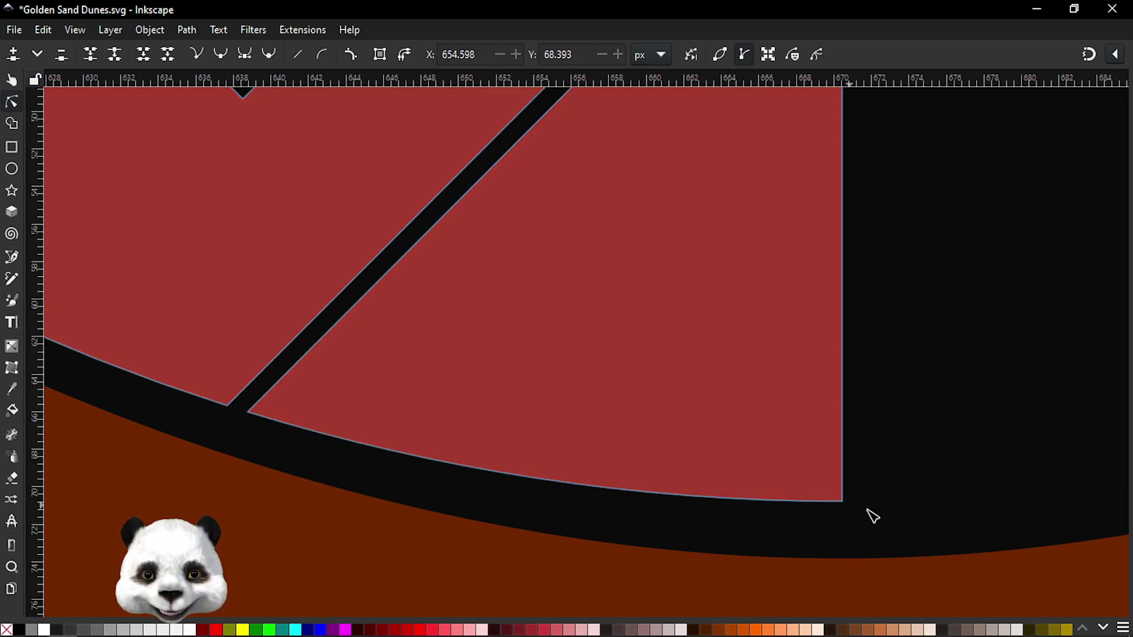
- Select the bottom-right corner node, zoom in to inspect it, then deselect the path
click(843, 502)
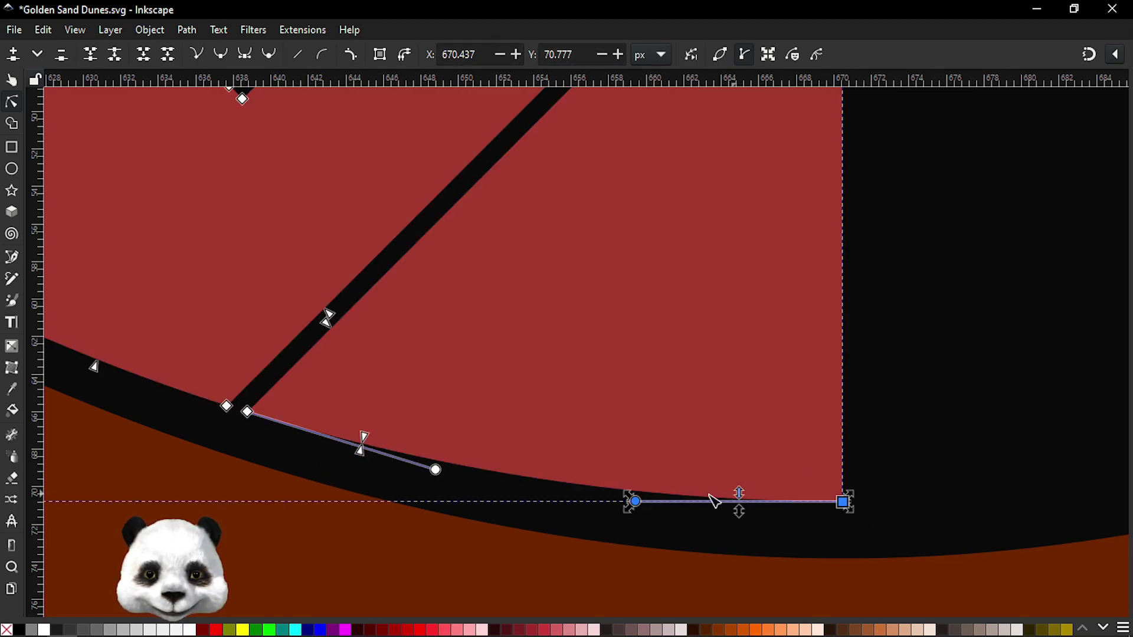
scroll(700, 480, down, 2)
scroll(672, 511, down, 2)
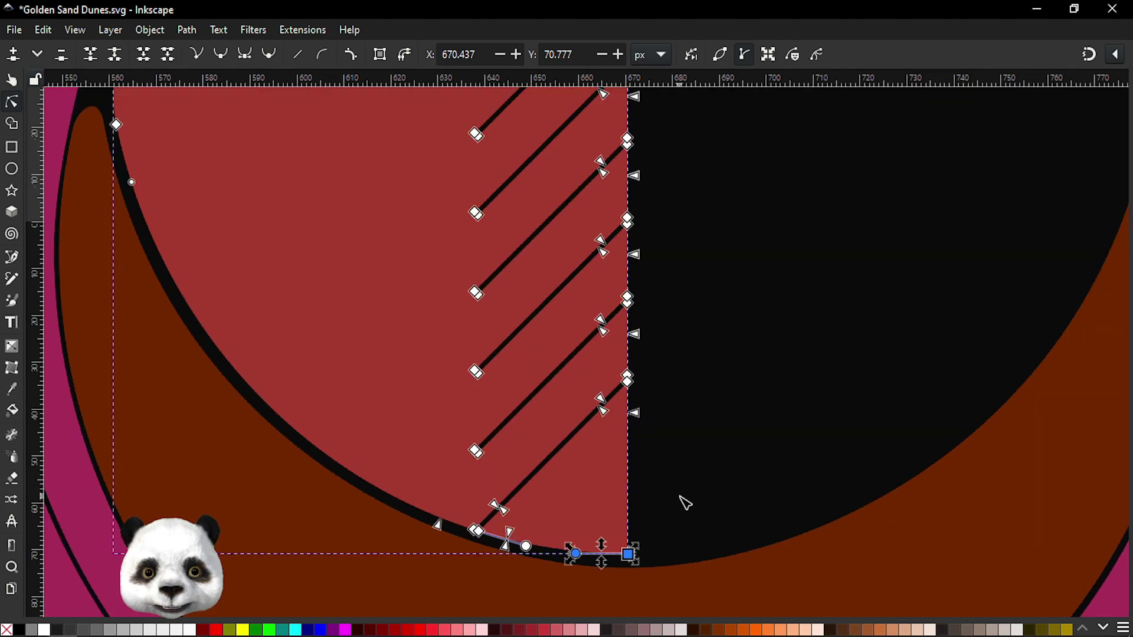
scroll(640, 544, up, 2)
scroll(620, 544, up, 3)
scroll(703, 352, up, 2)
scroll(640, 443, up, 3)
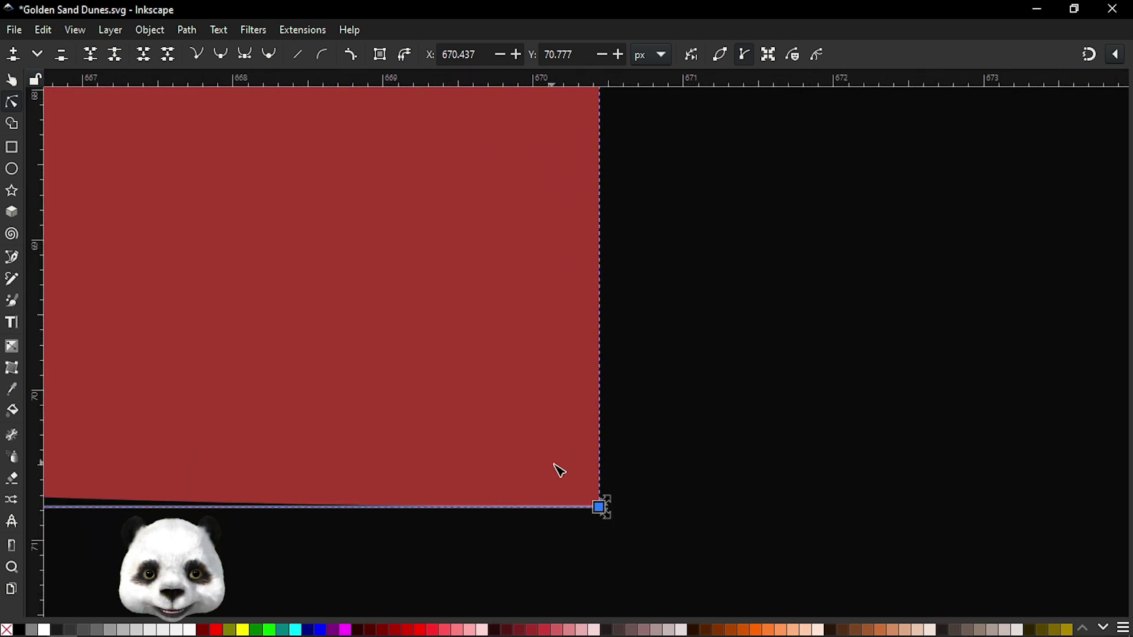
scroll(625, 487, down, 5)
scroll(637, 425, up, 3)
scroll(632, 399, up, 2)
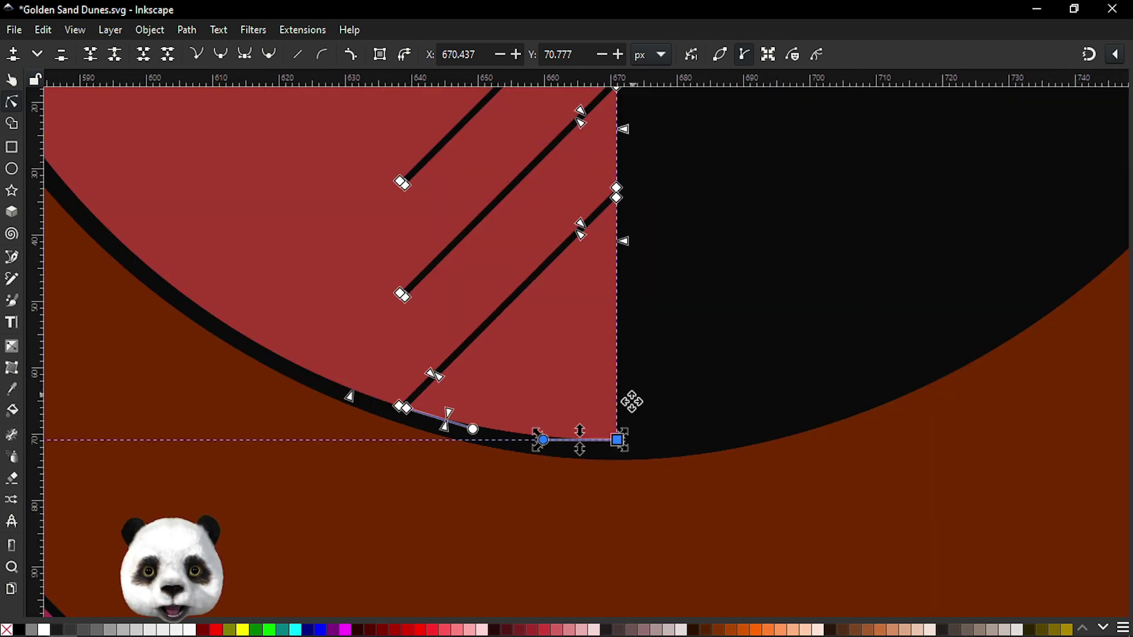
scroll(600, 523, up, 1)
scroll(600, 523, down, 2)
key(Escape)
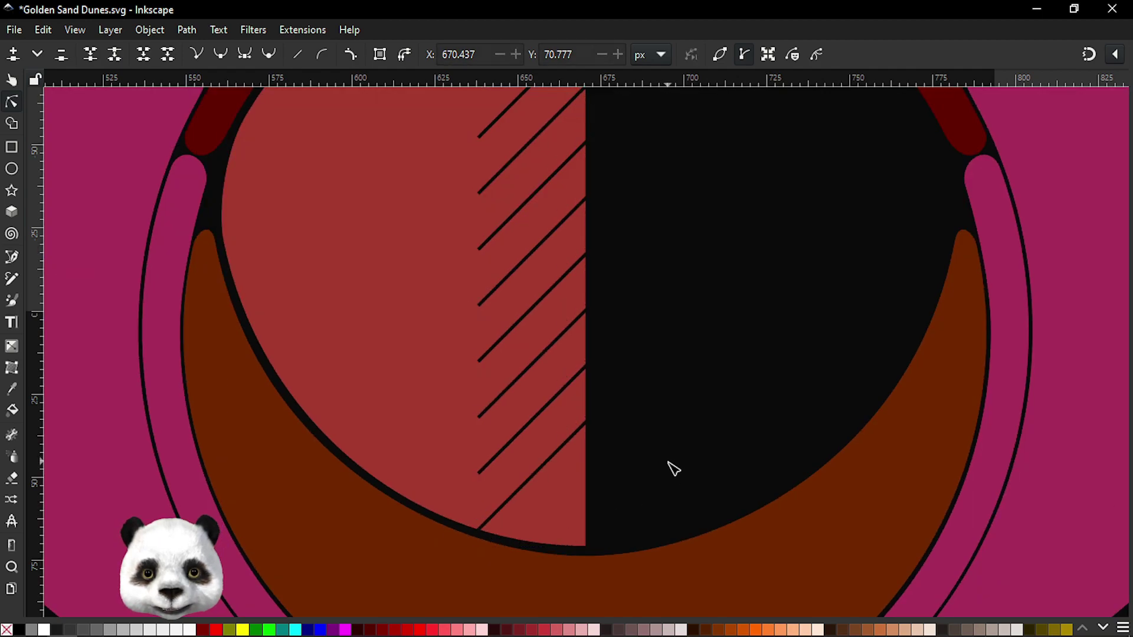
scroll(673, 469, down, 3)
scroll(686, 474, up, 2)
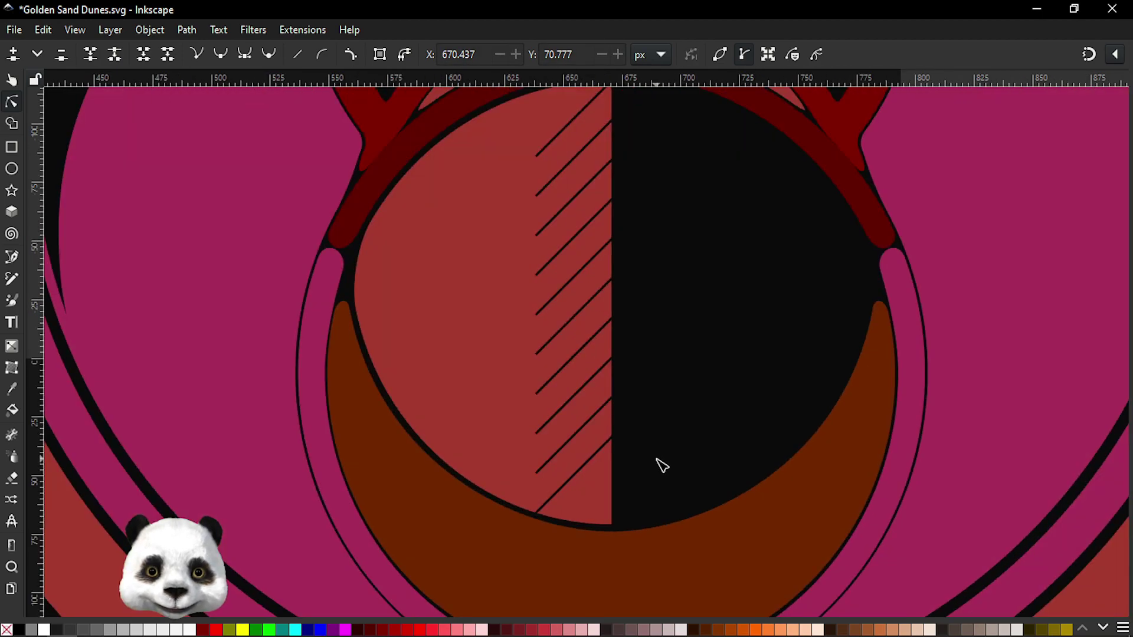
- Select all right-edge nodes of the hatched path and bend their segments into curves
click(574, 503)
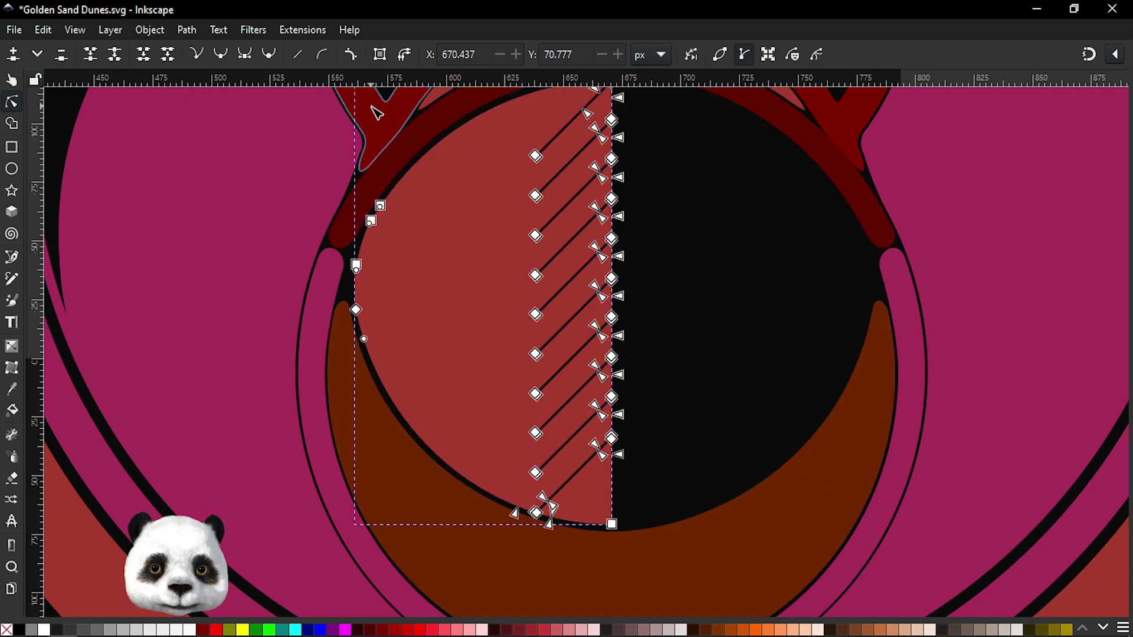
click(352, 56)
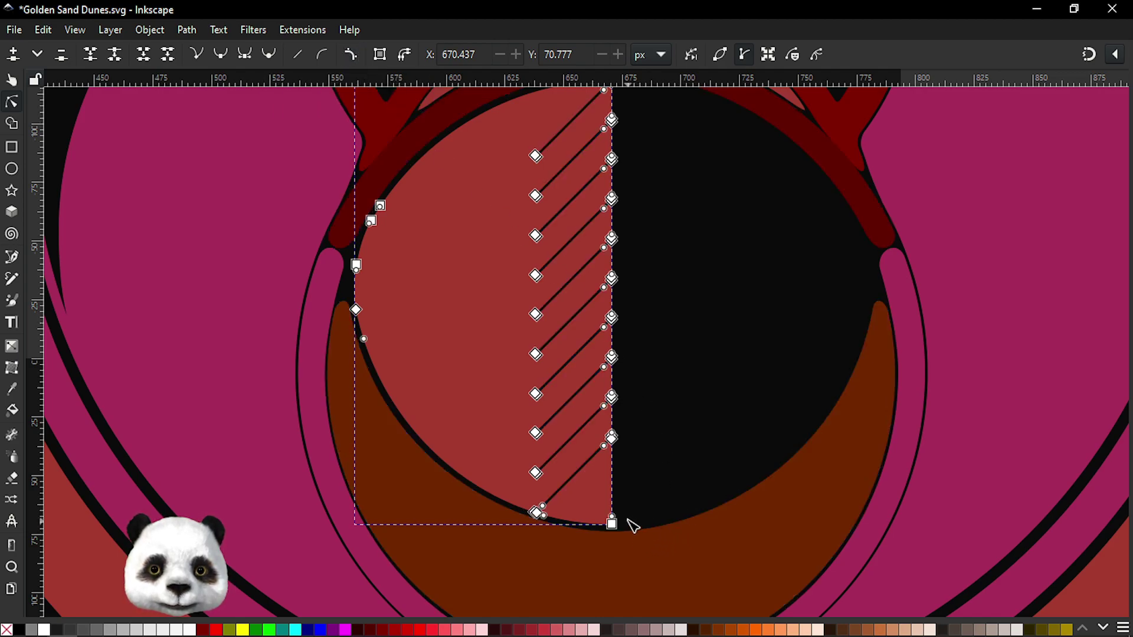
mouse_move(629, 525)
mouse_down()
mouse_move(595, 359)
mouse_move(605, 147)
mouse_up()
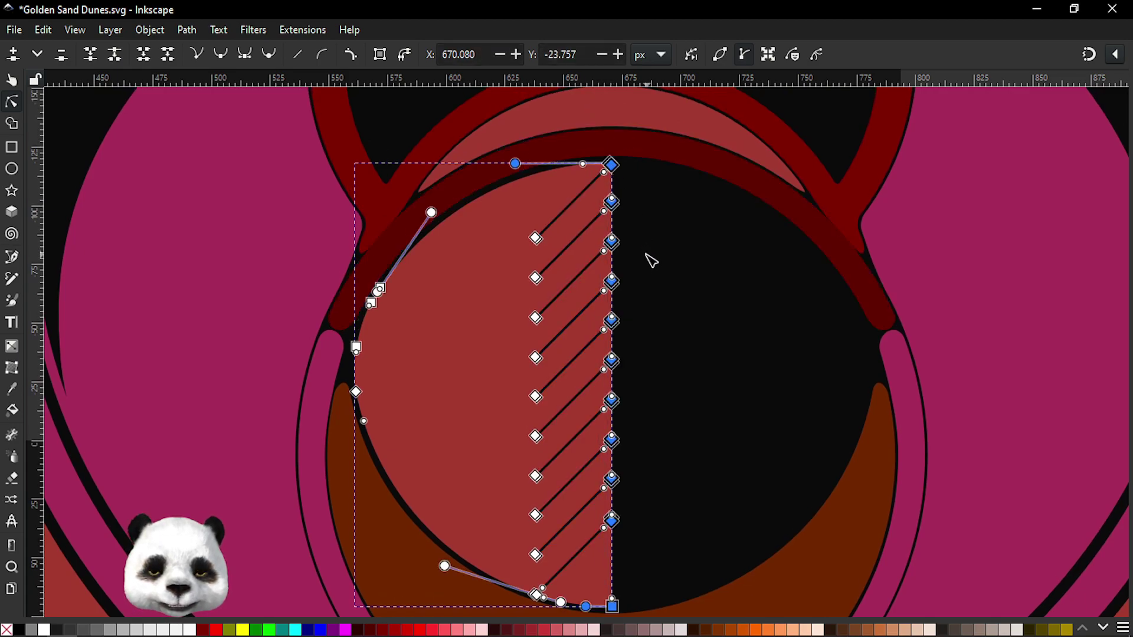
scroll(590, 157, up, 3)
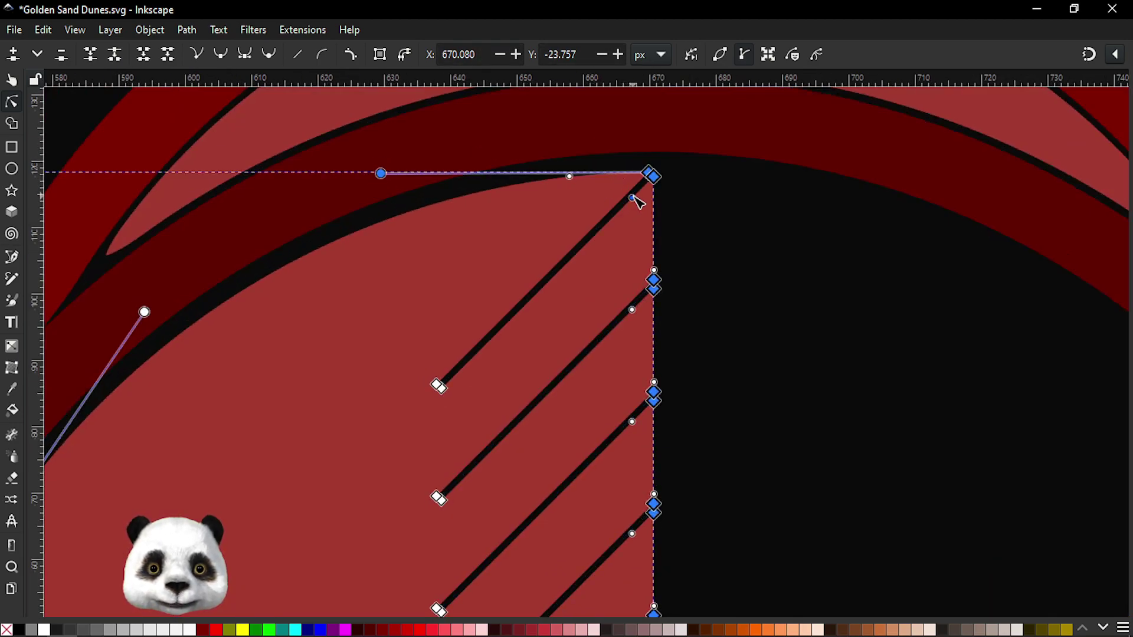
drag(634, 197, 612, 219)
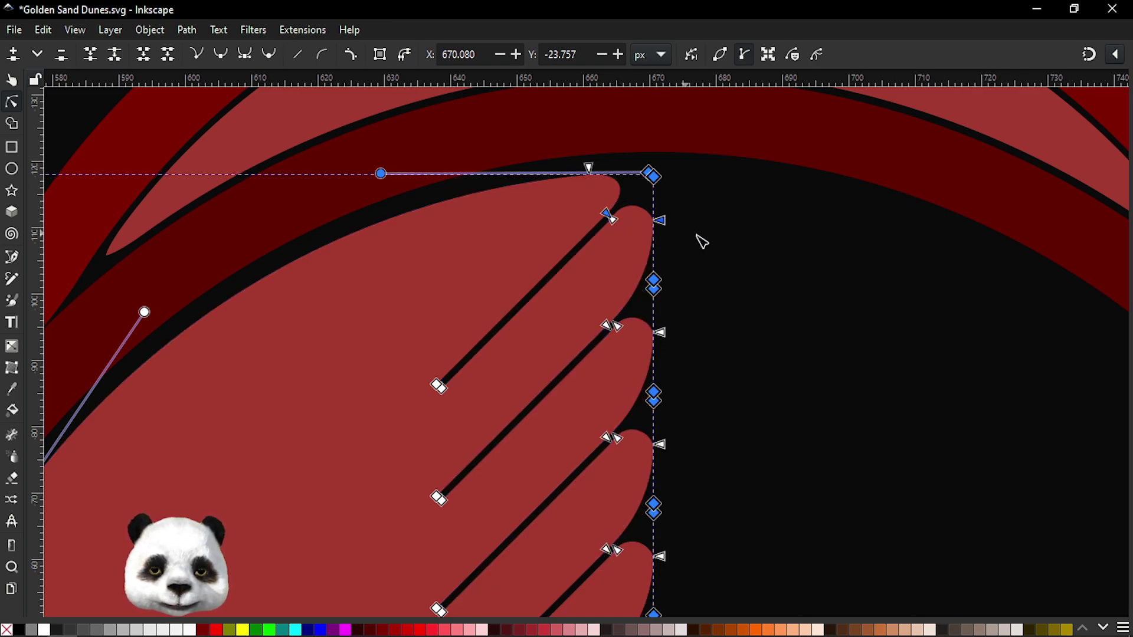
- Make the selected right-edge nodes smooth to form rounded scalloped bumps
scroll(727, 246, down, 5)
scroll(716, 279, down, 5)
scroll(711, 285, down, 5)
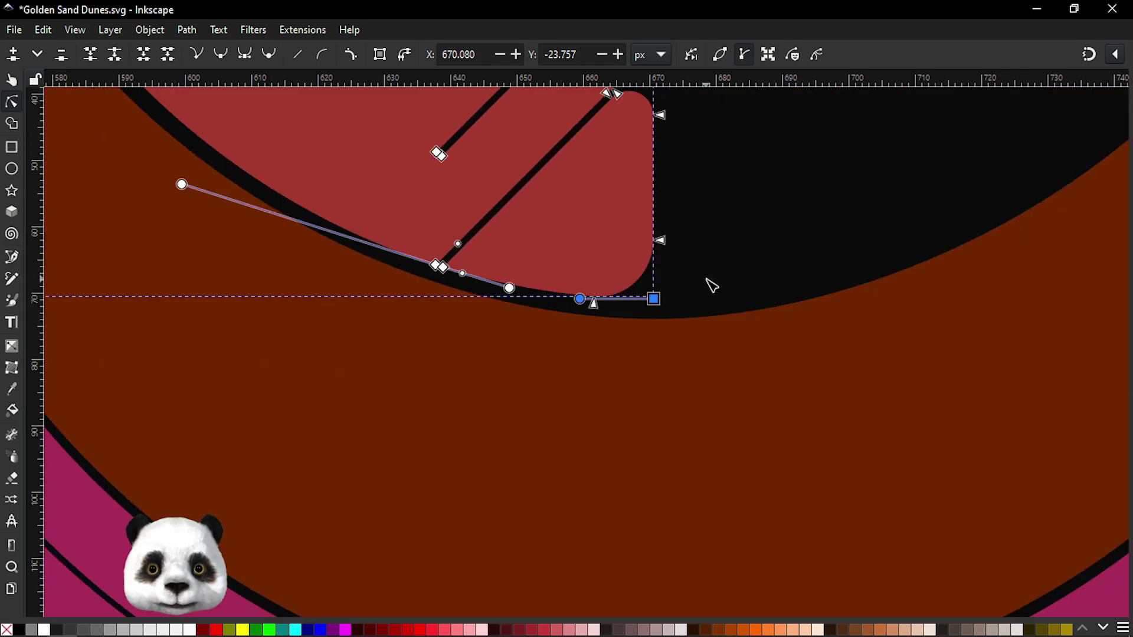
scroll(711, 285, up, 8)
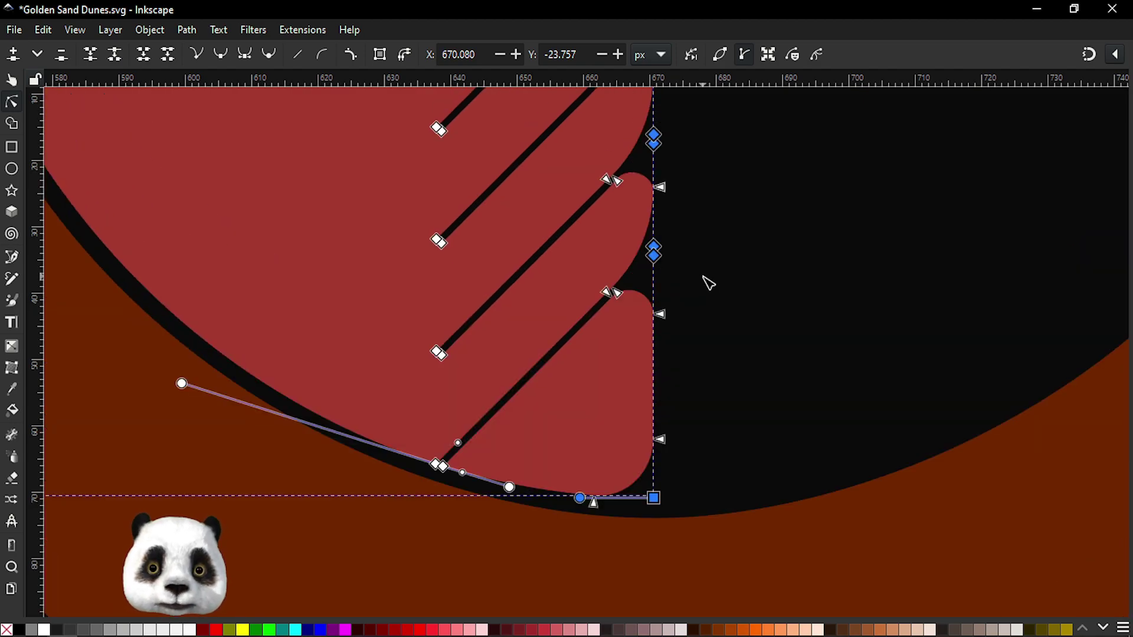
scroll(709, 283, down, 3)
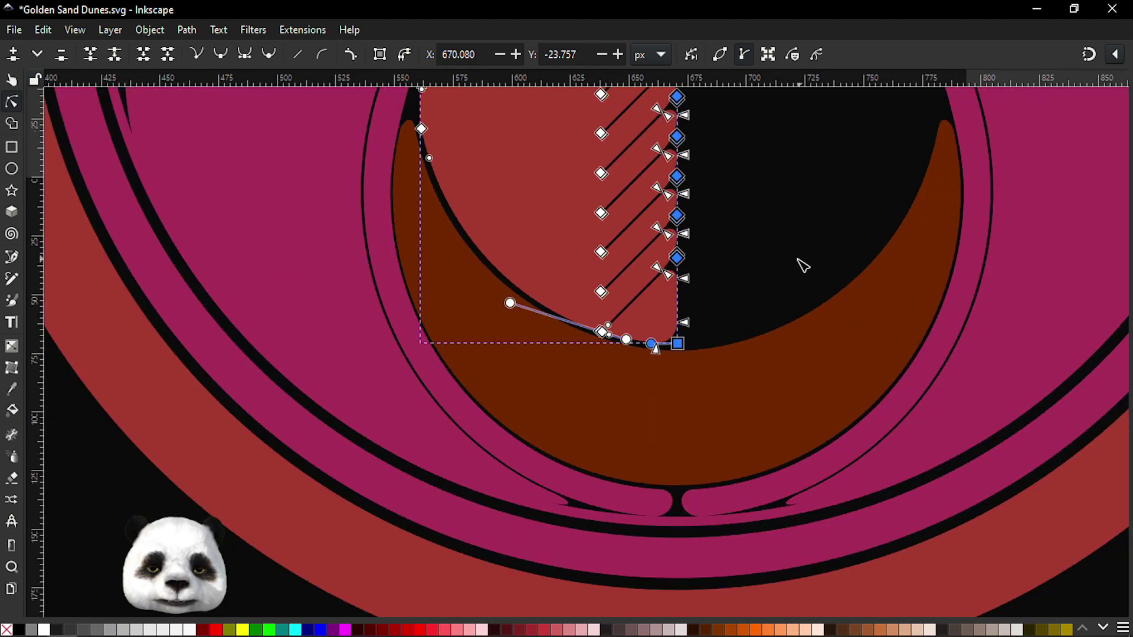
key(shift+s)
scroll(756, 254, down, 3)
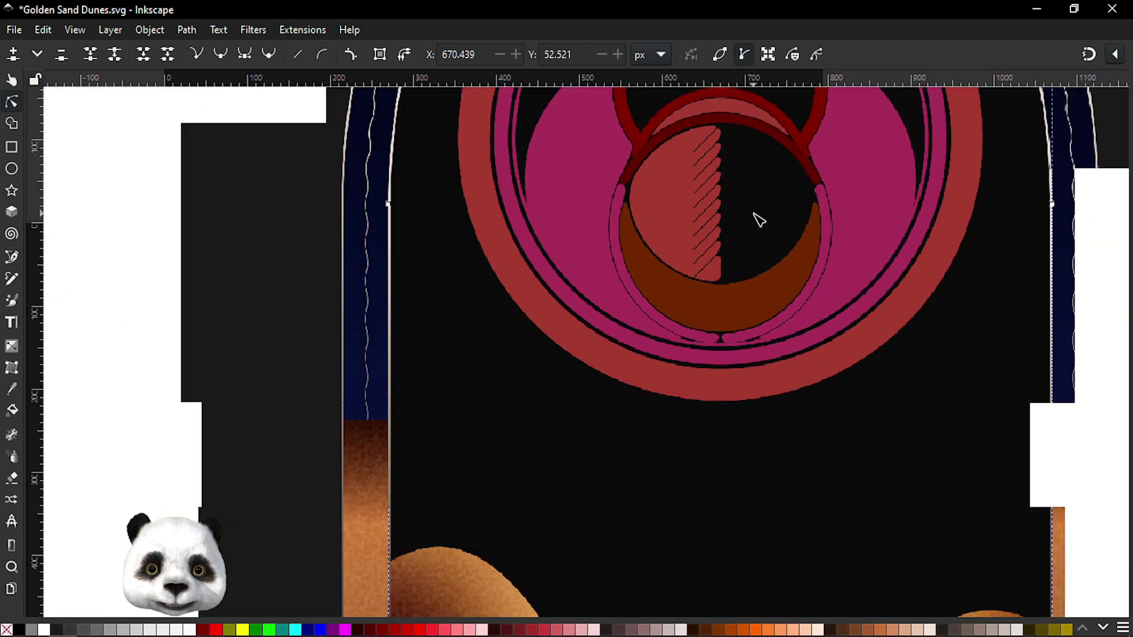
scroll(607, 377, up, 1)
scroll(596, 371, up, 1)
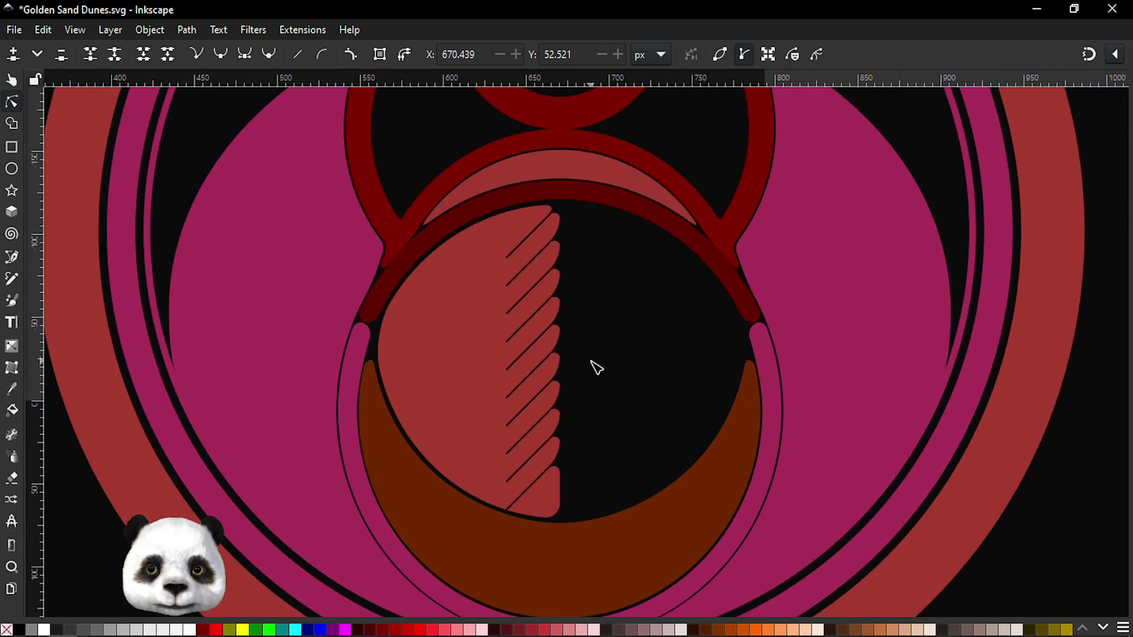
- Save Golden Sand Dunes.svg and select the left half-circle with the Selector
key(ctrl+s)
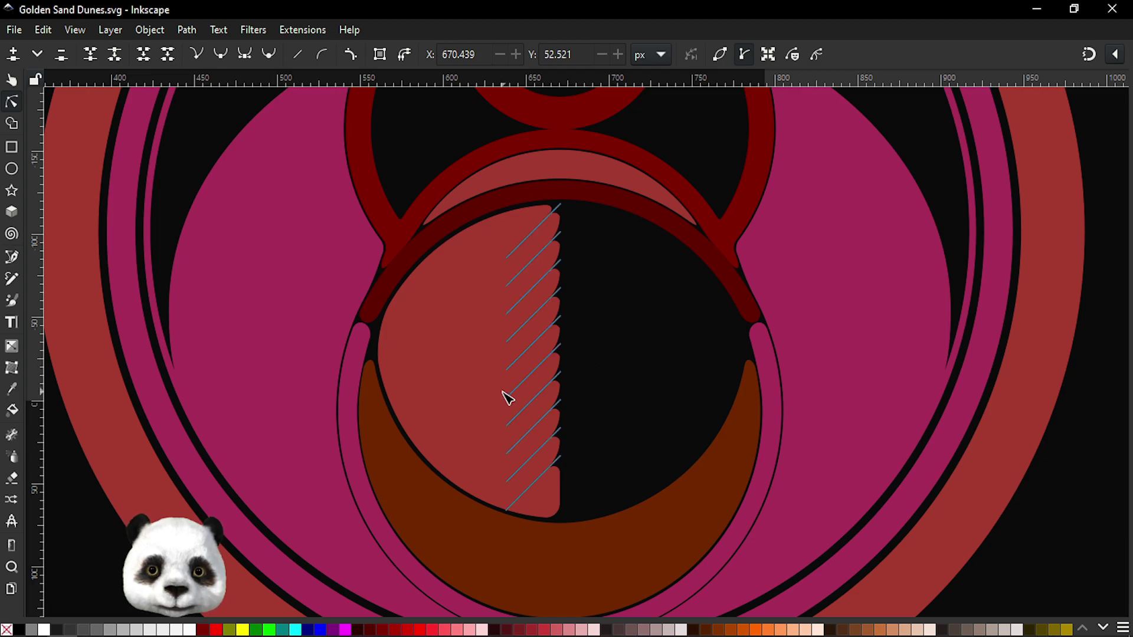
key(s)
click(449, 354)
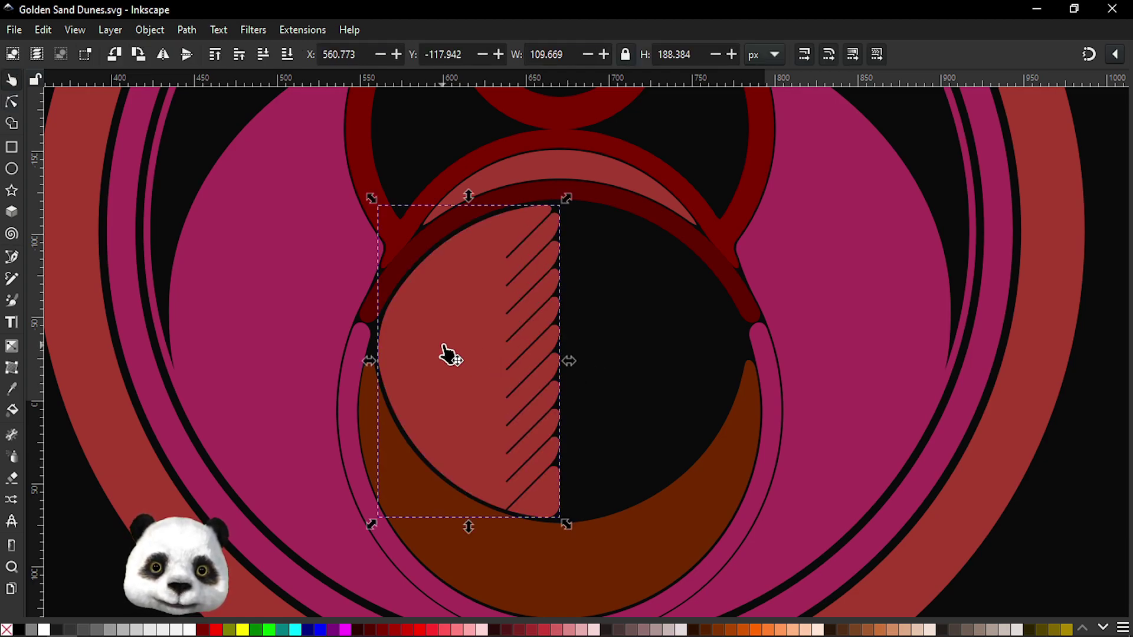
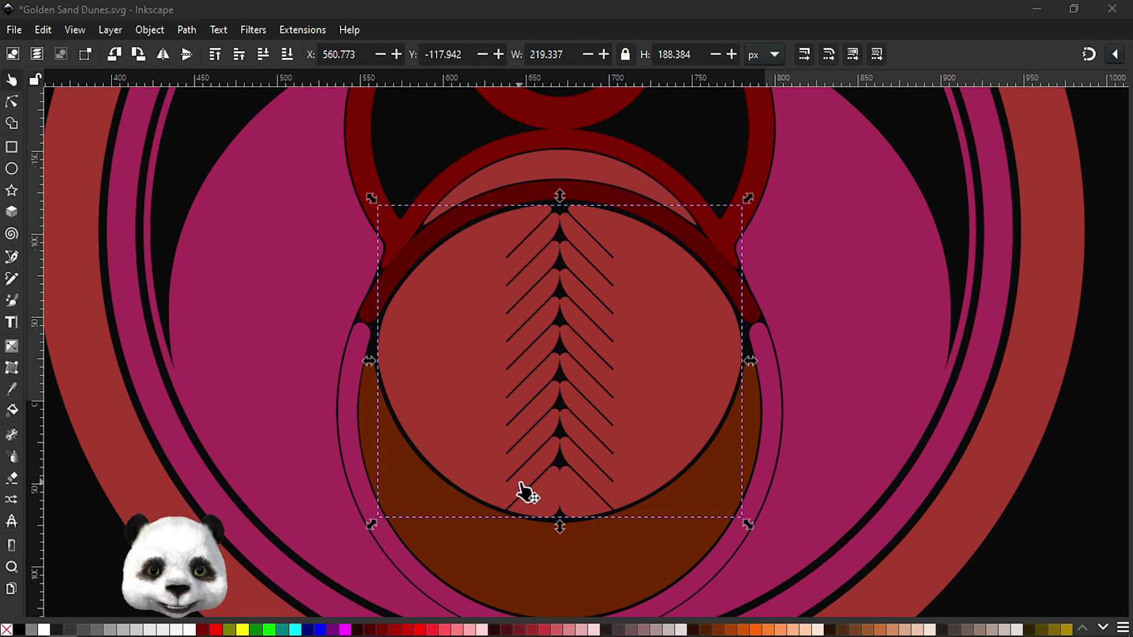
- Save the poster and toggle the spined circle's handles to rotation and back to scaling
scroll(515, 454, up, 1)
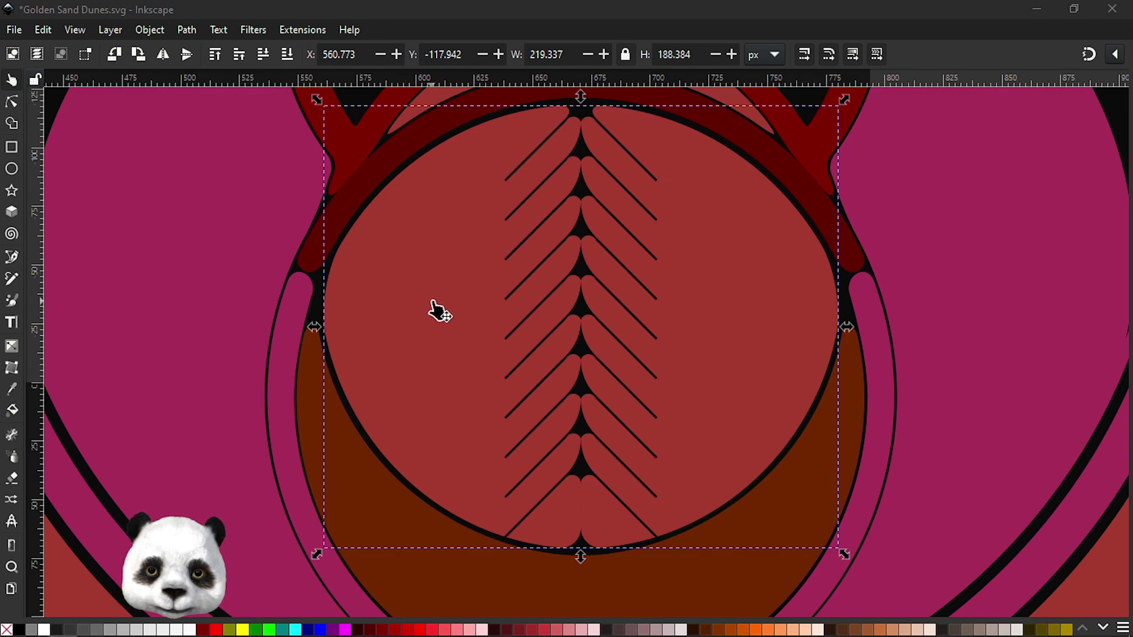
key(ctrl+s)
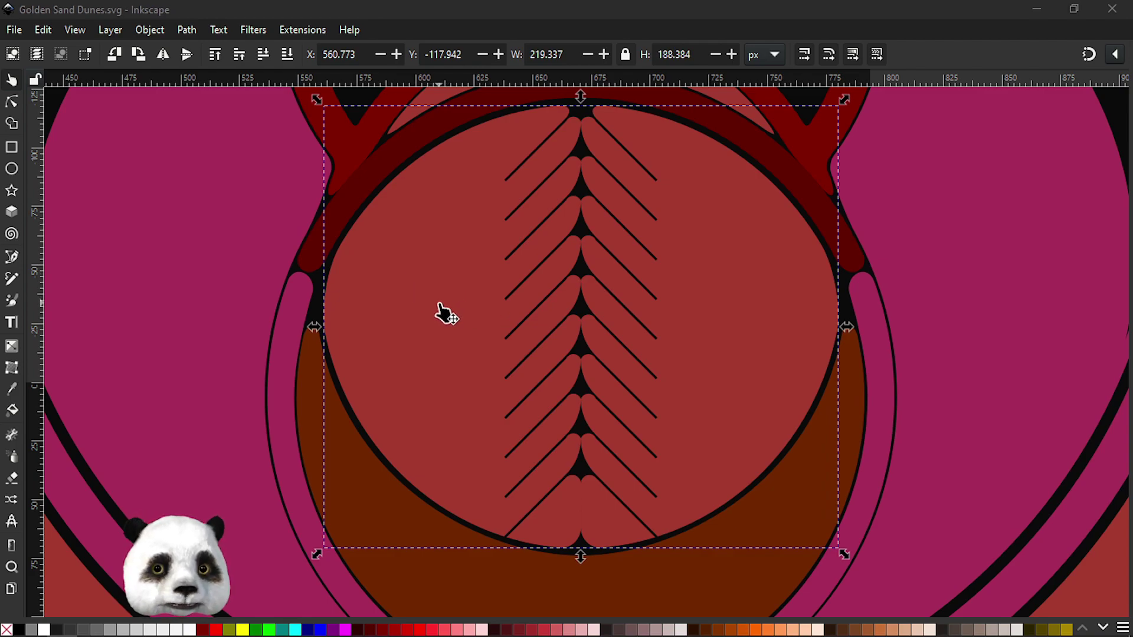
click(446, 314)
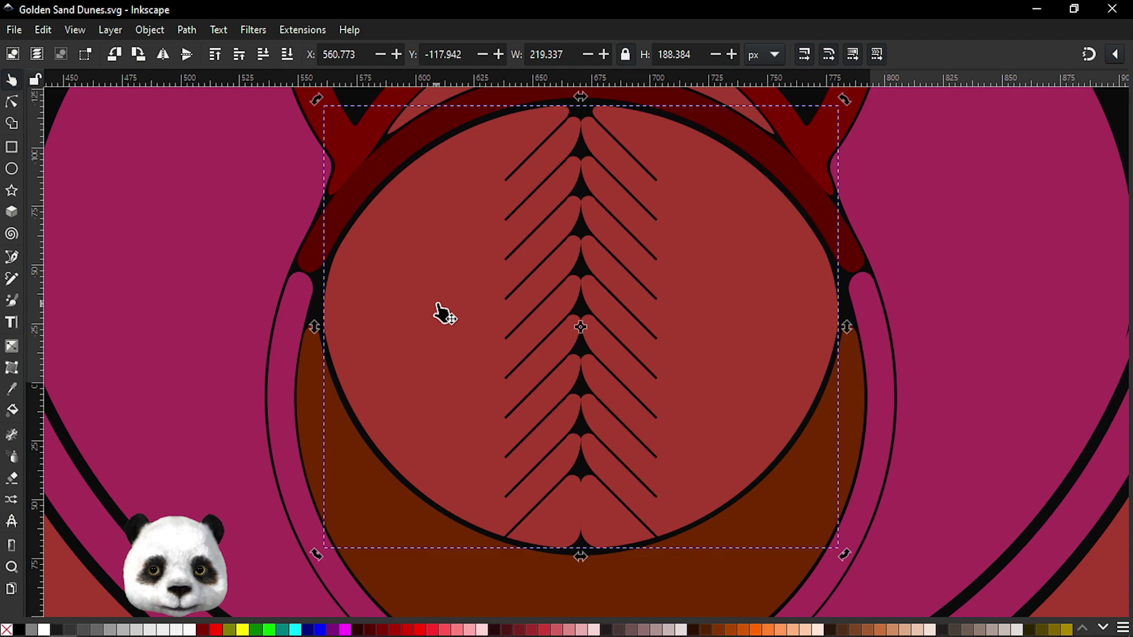
click(443, 313)
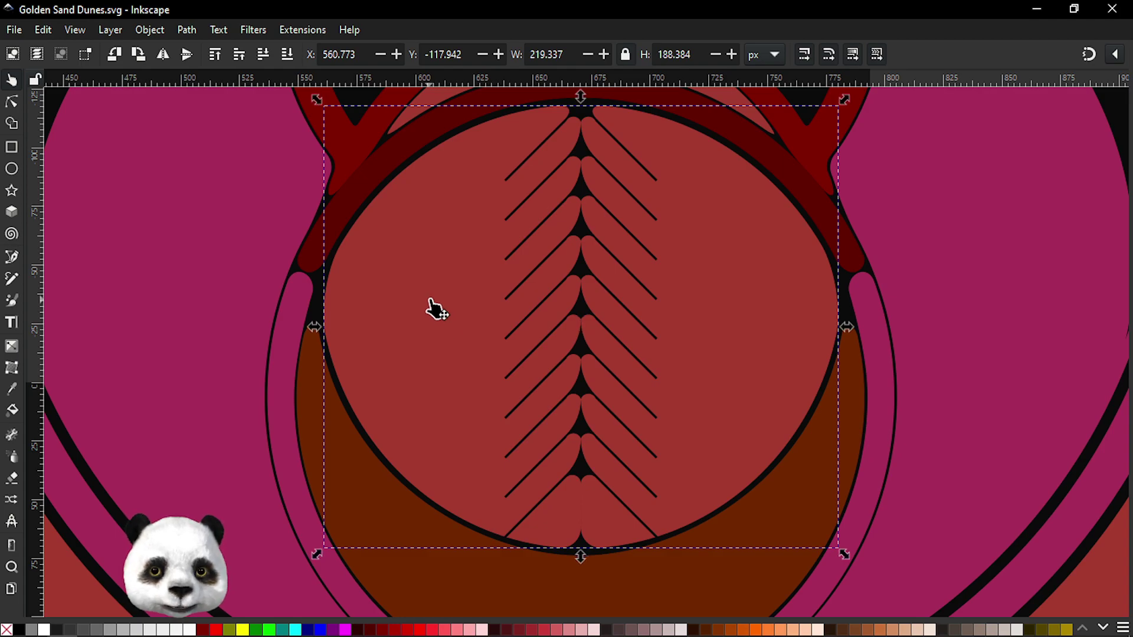
- Nudge the spined circle left, undo the nudge, and start node-editing the herringbone path
key(alt+Left)
key(ctrl+z)
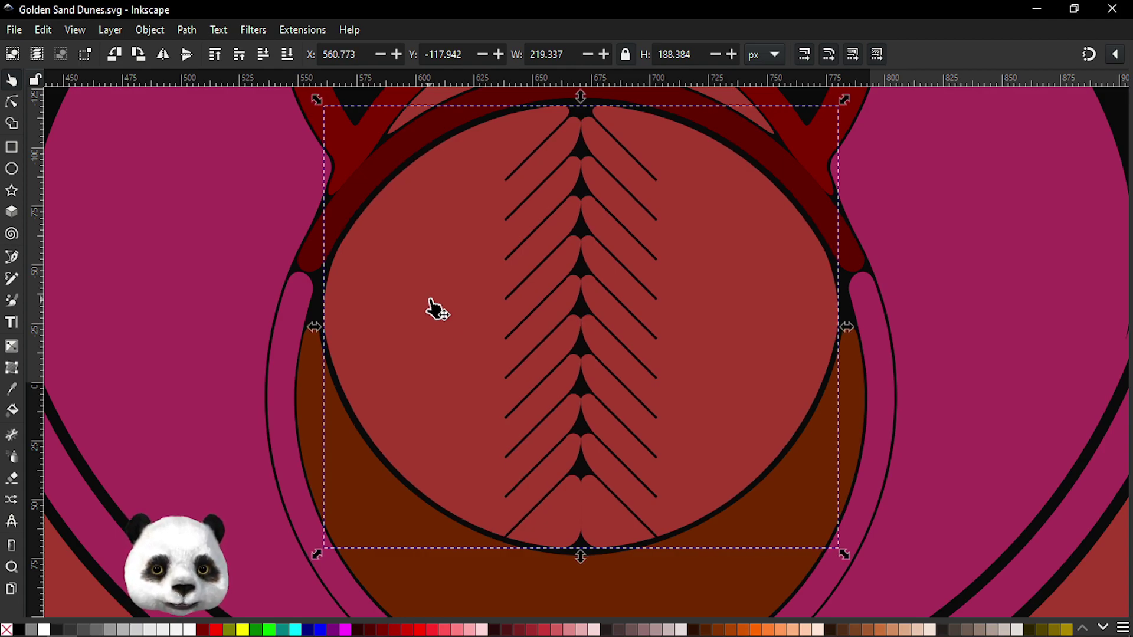
ctrl+scroll(301, 352, up, 2)
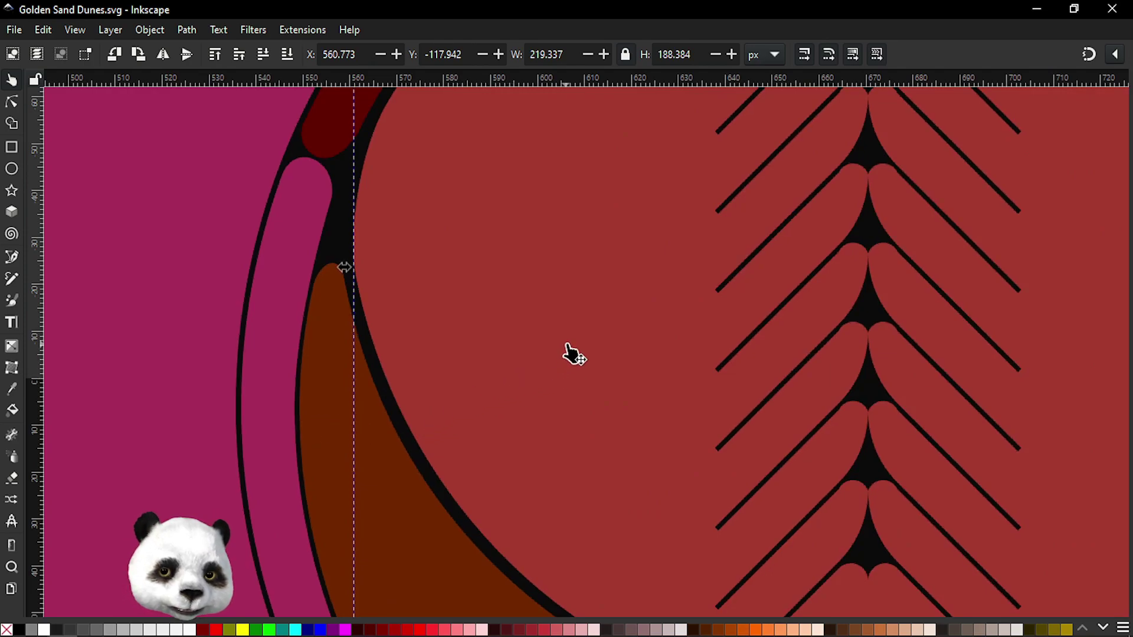
key(n)
ctrl+scroll(602, 333, down, 2)
- Select the two central spine nodes of the herringbone and undo a trial move
drag(587, 329, 497, 390)
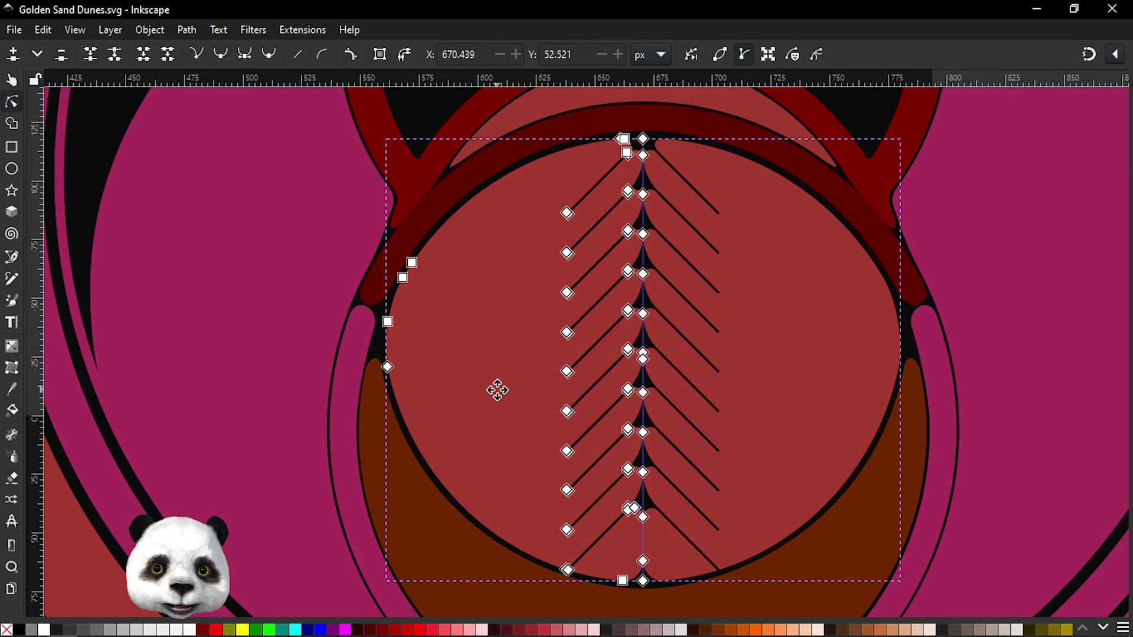
ctrl+scroll(649, 373, up, 5)
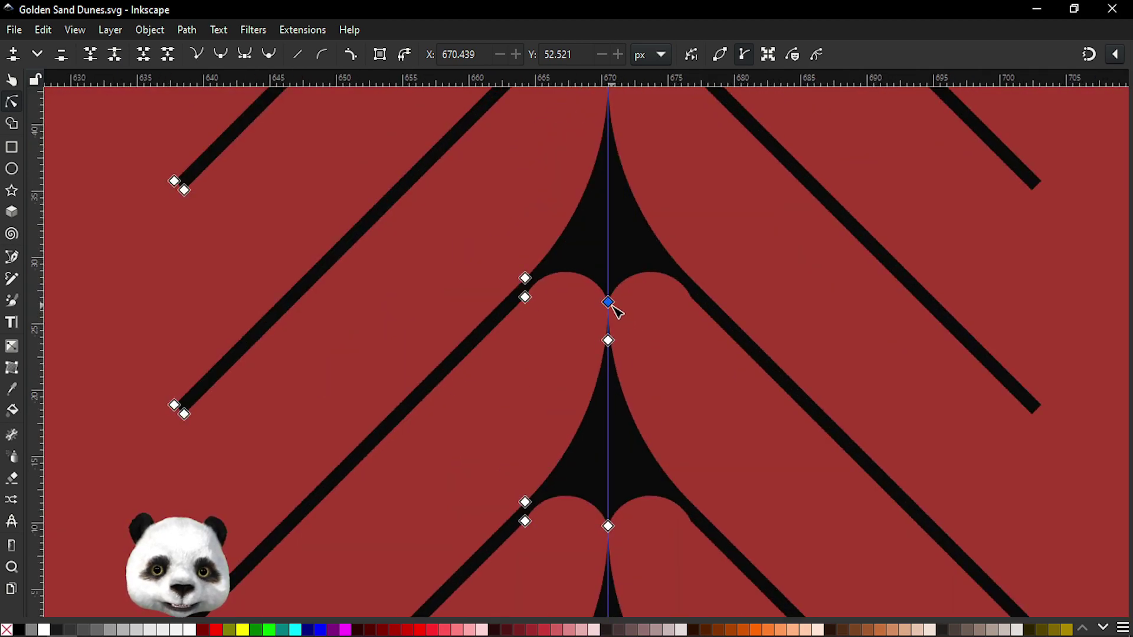
mouse_move(614, 311)
mouse_down()
mouse_move(632, 309)
mouse_move(629, 340)
mouse_up()
key(ctrl+z)
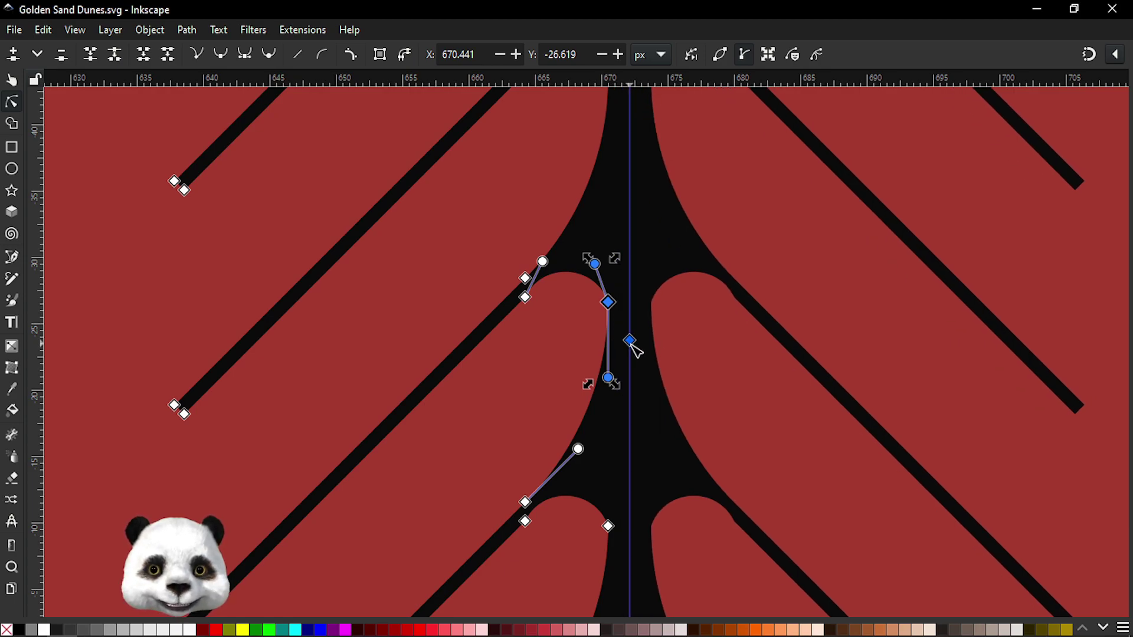
key(ctrl+z)
- Drag the lower spine node right to widen the black stem, then deselect the nodes
scroll(633, 347, down, 1)
scroll(622, 318, down, 2)
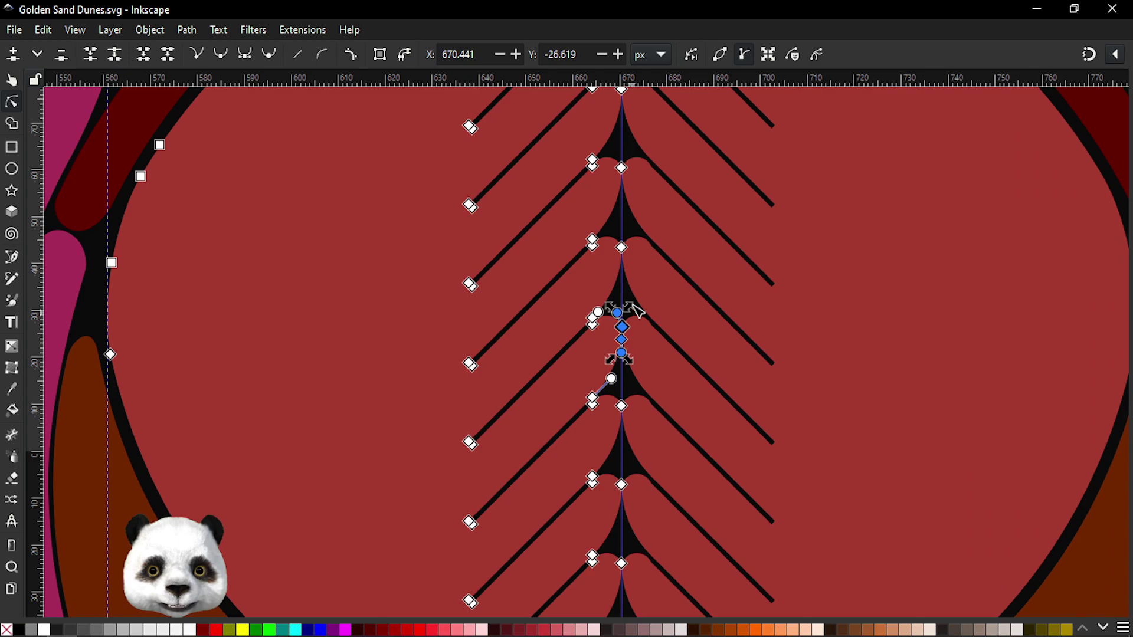
scroll(625, 277, up, 4)
scroll(645, 354, down, 5)
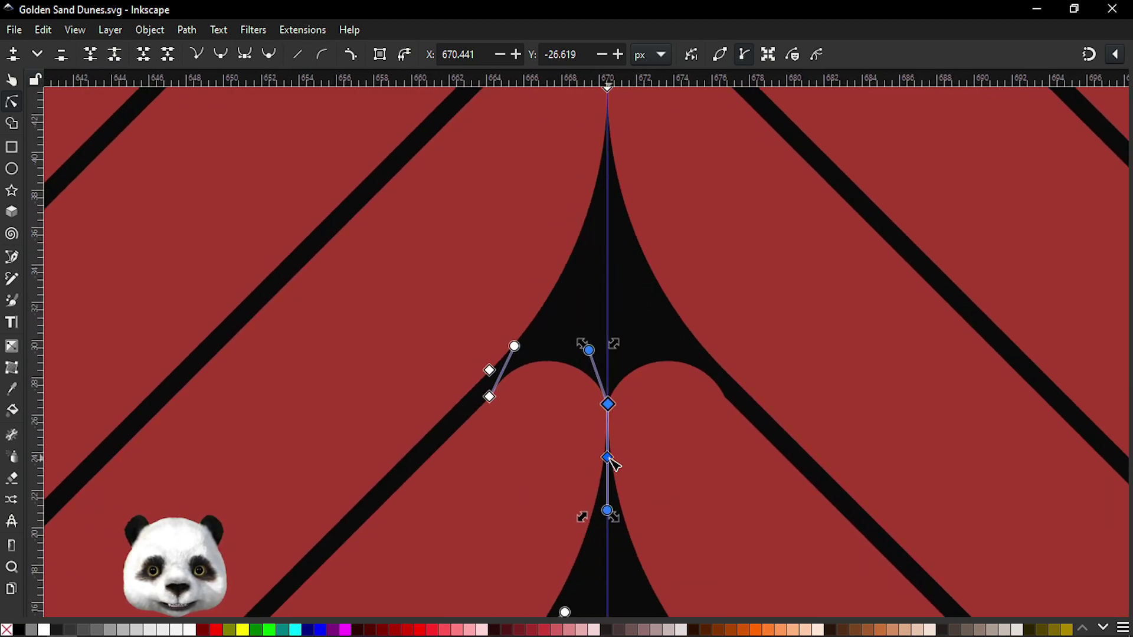
drag(608, 458, 640, 467)
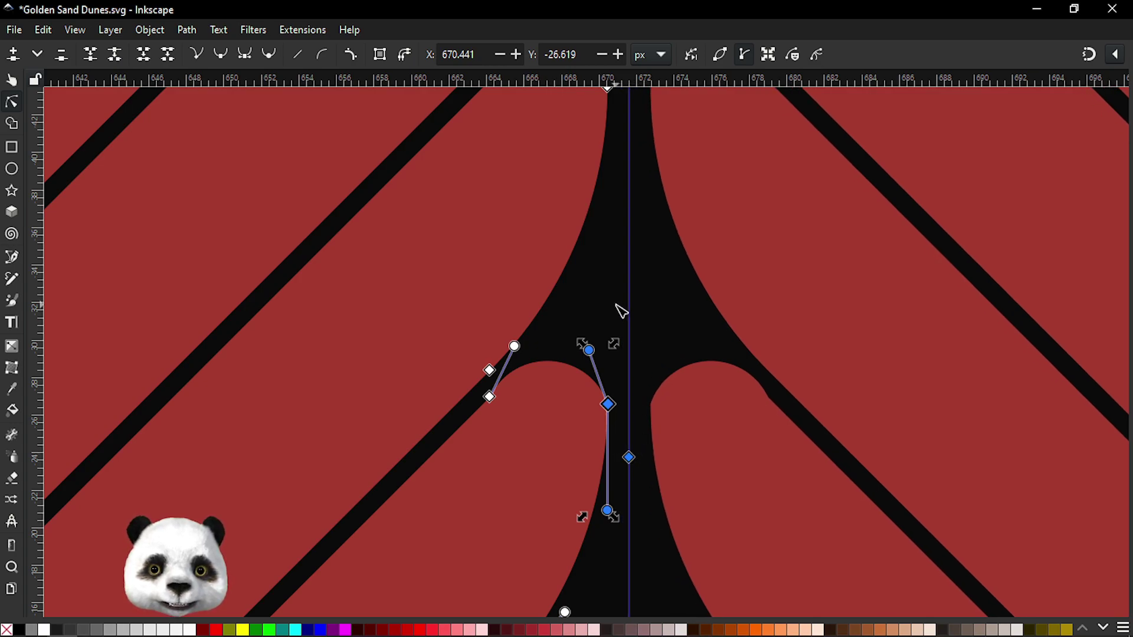
key(Escape)
scroll(626, 313, down, 4)
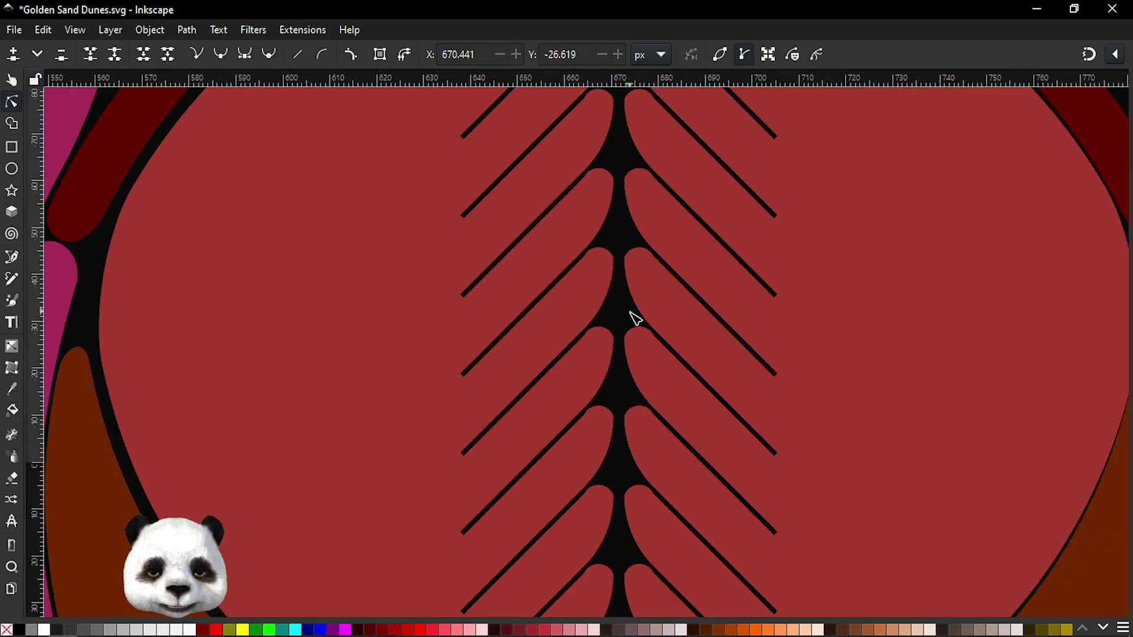
- Select the herringbone path and smooth the first arch nodes, undoing the last smoothing change
scroll(610, 466, up, 2)
scroll(585, 468, up, 1)
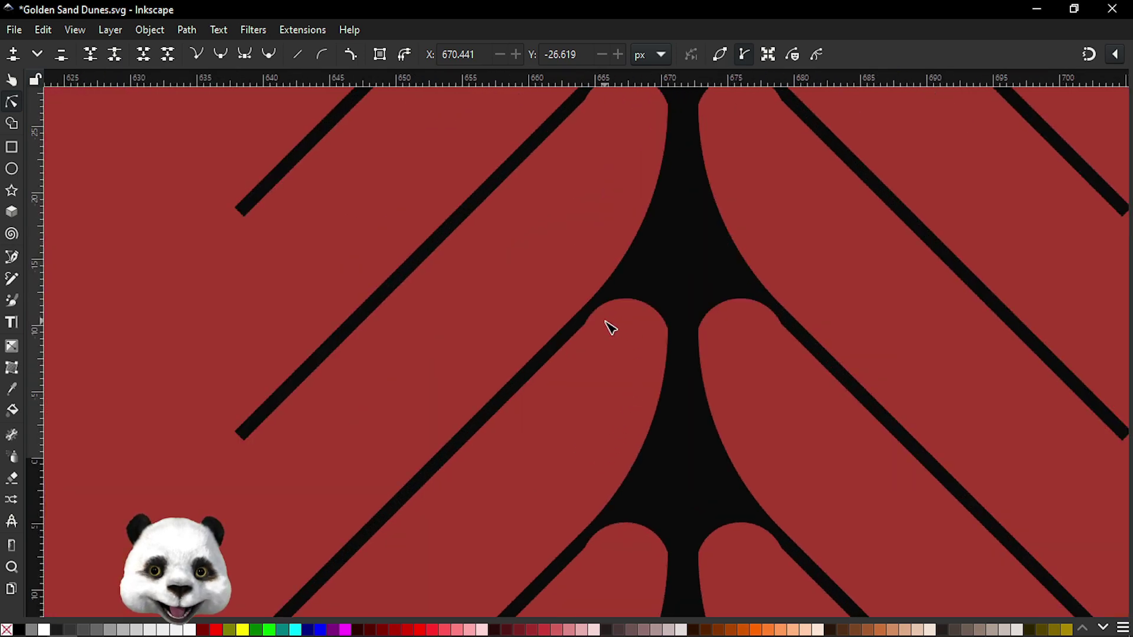
click(614, 341)
click(585, 325)
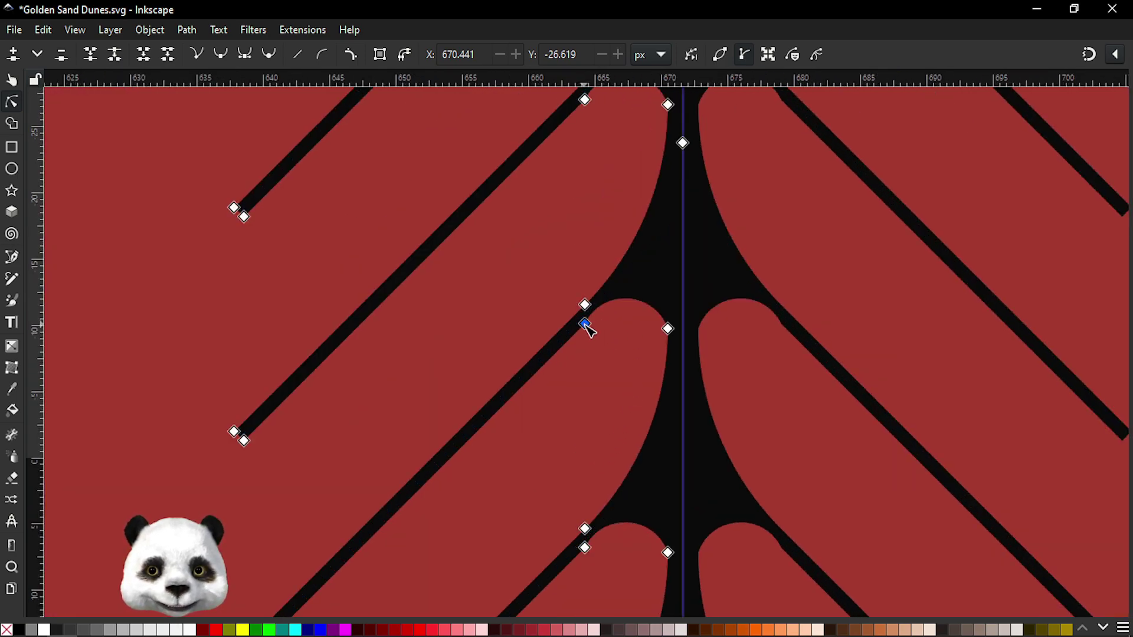
ctrl+click(584, 324)
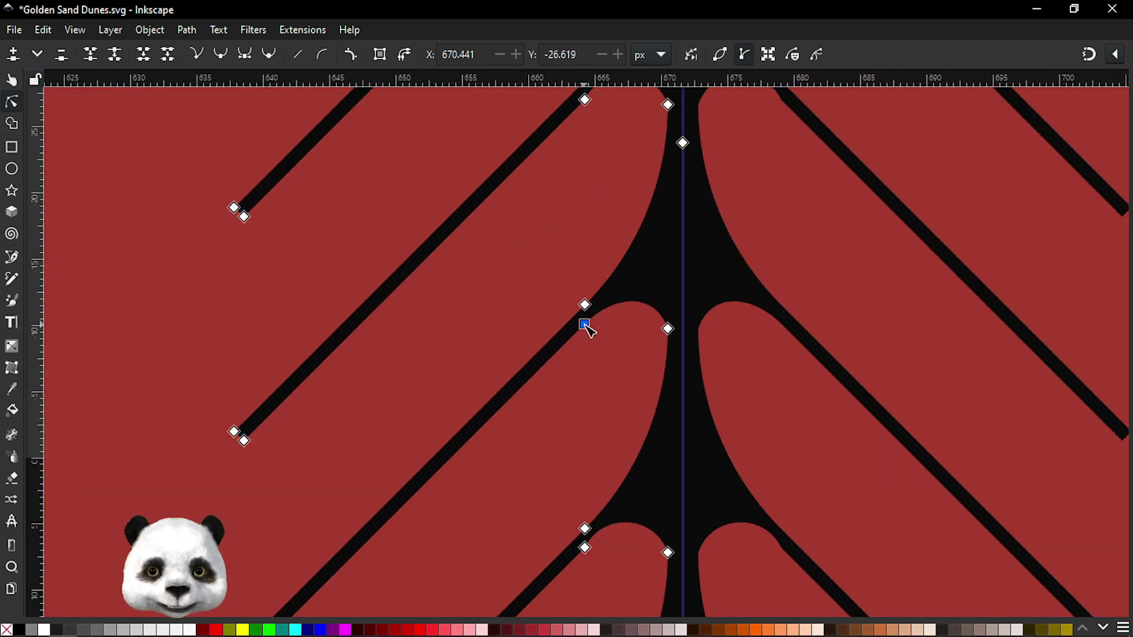
ctrl+click(667, 328)
scroll(678, 413, down, 5)
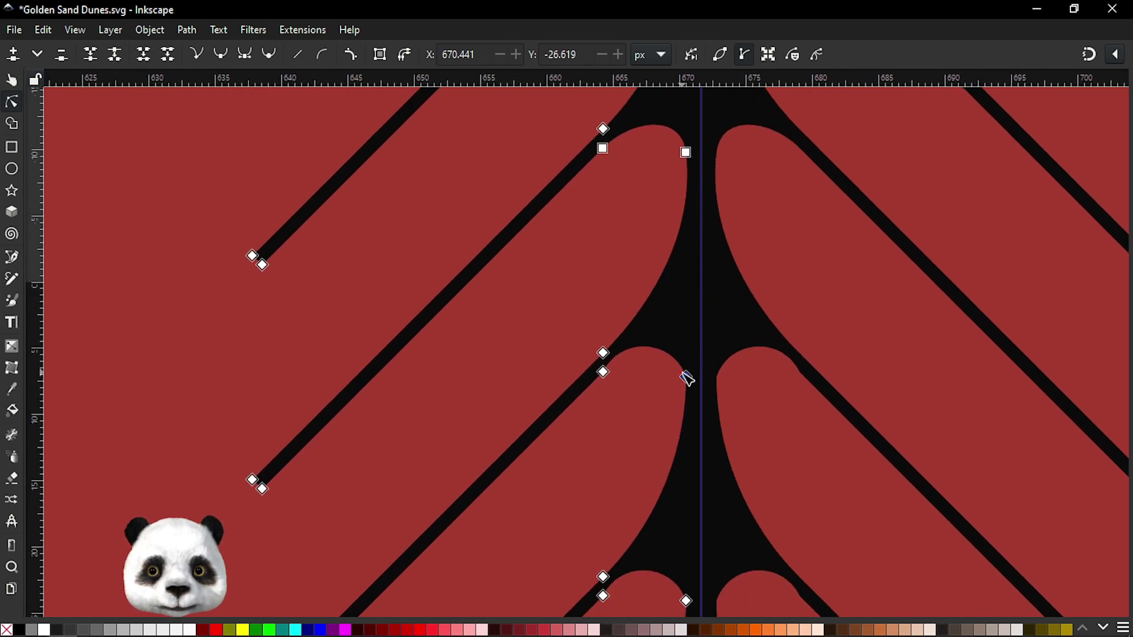
ctrl+click(685, 377)
ctrl+click(603, 371)
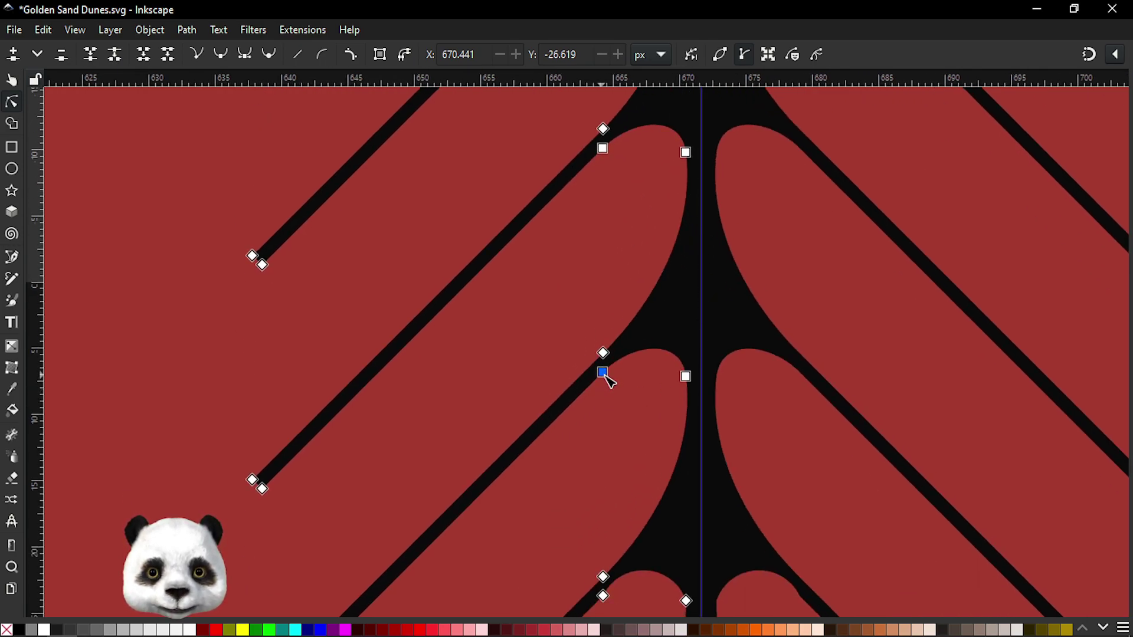
scroll(648, 402, down, 1)
key(ctrl+z)
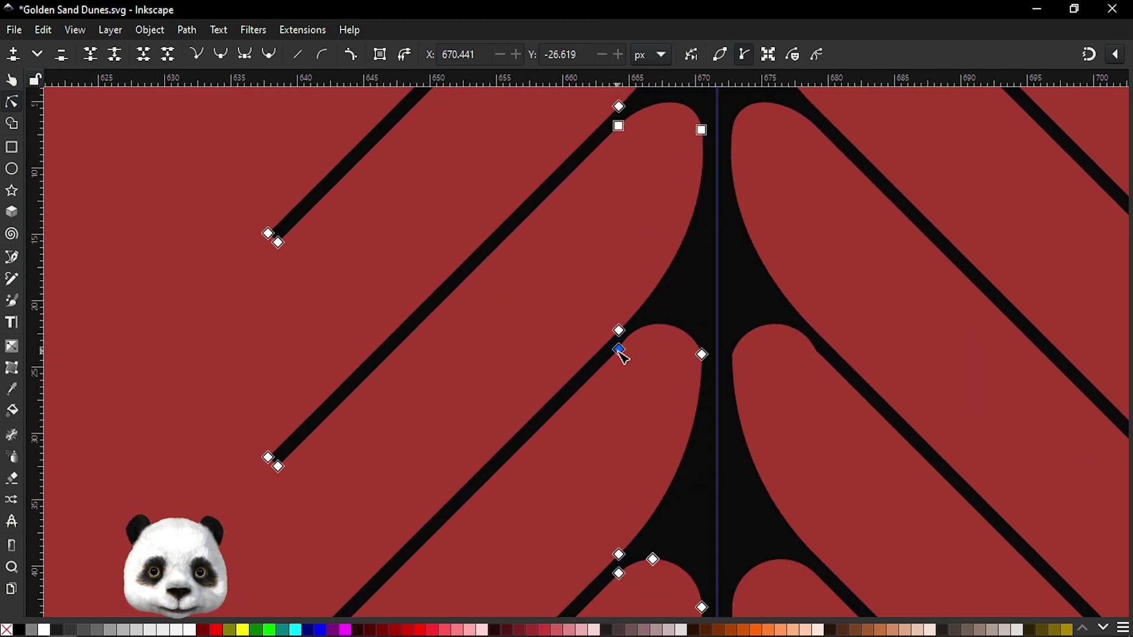
- Smooth the upper-left arch node, the one beside the spine, and the lower arch nodes
scroll(678, 380, down, 8)
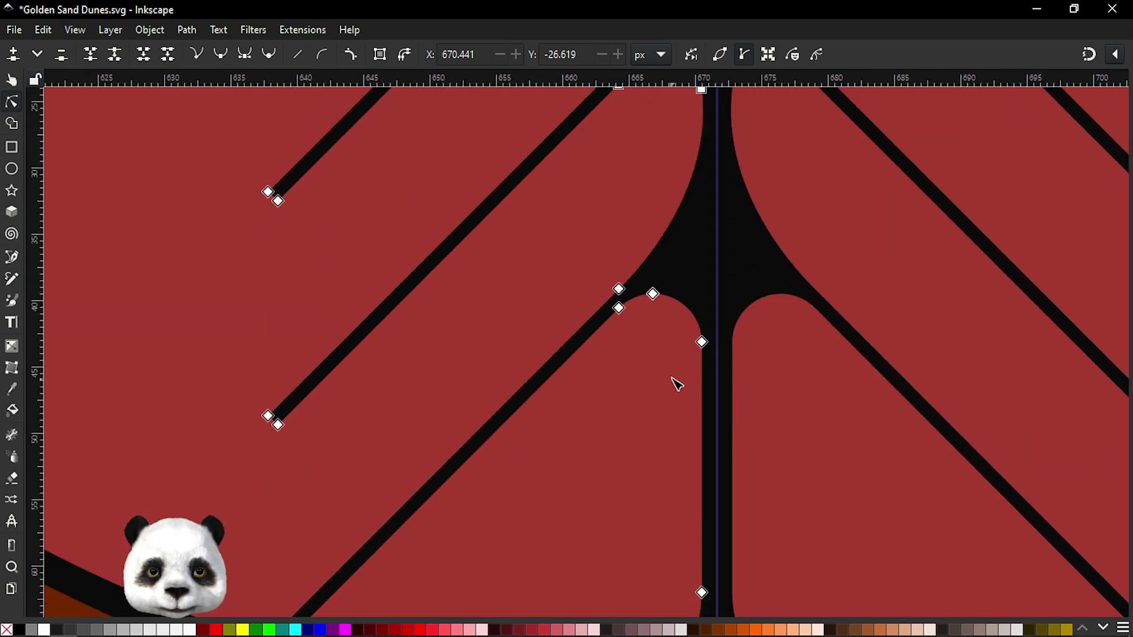
scroll(703, 317, down, 4)
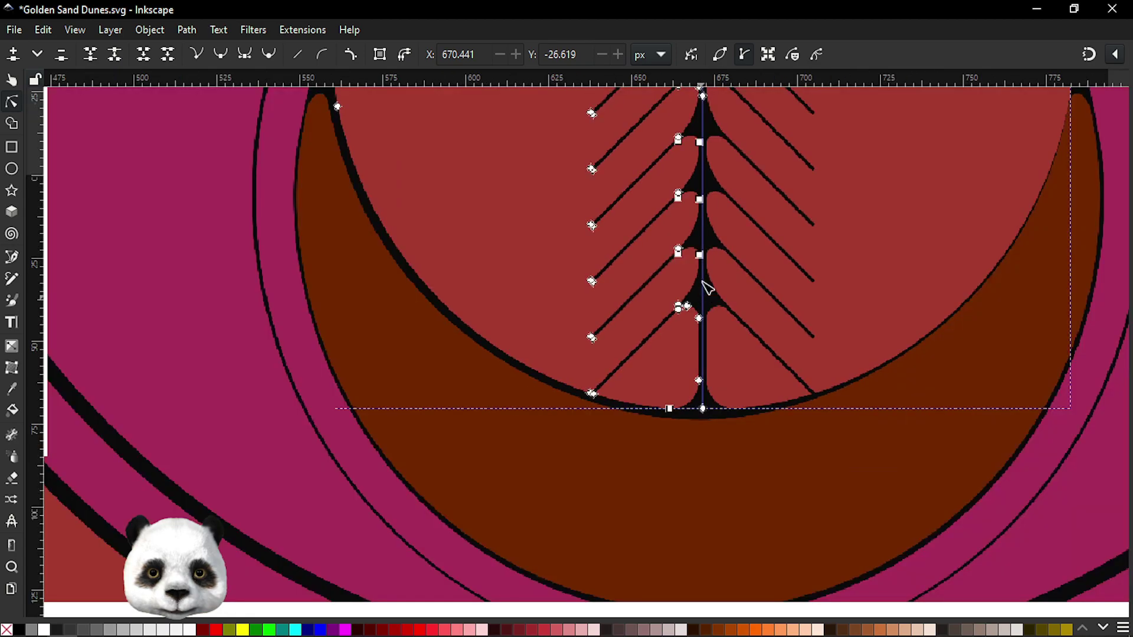
scroll(647, 308, up, 2)
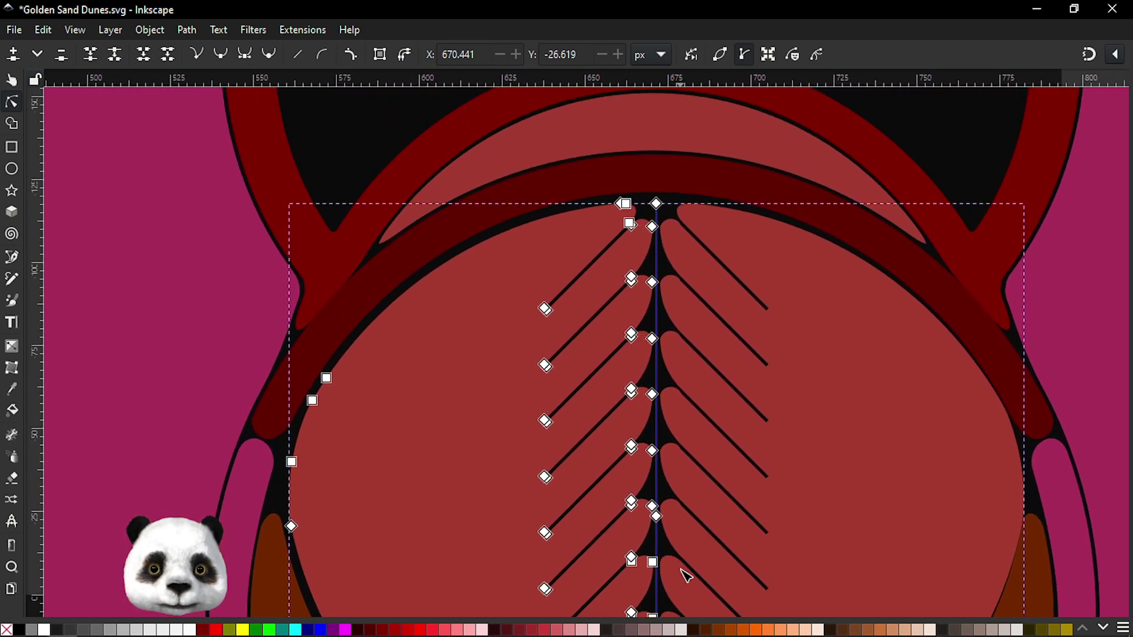
scroll(683, 572, down, 3)
scroll(683, 345, up, 2)
scroll(678, 261, up, 1)
scroll(676, 266, up, 4)
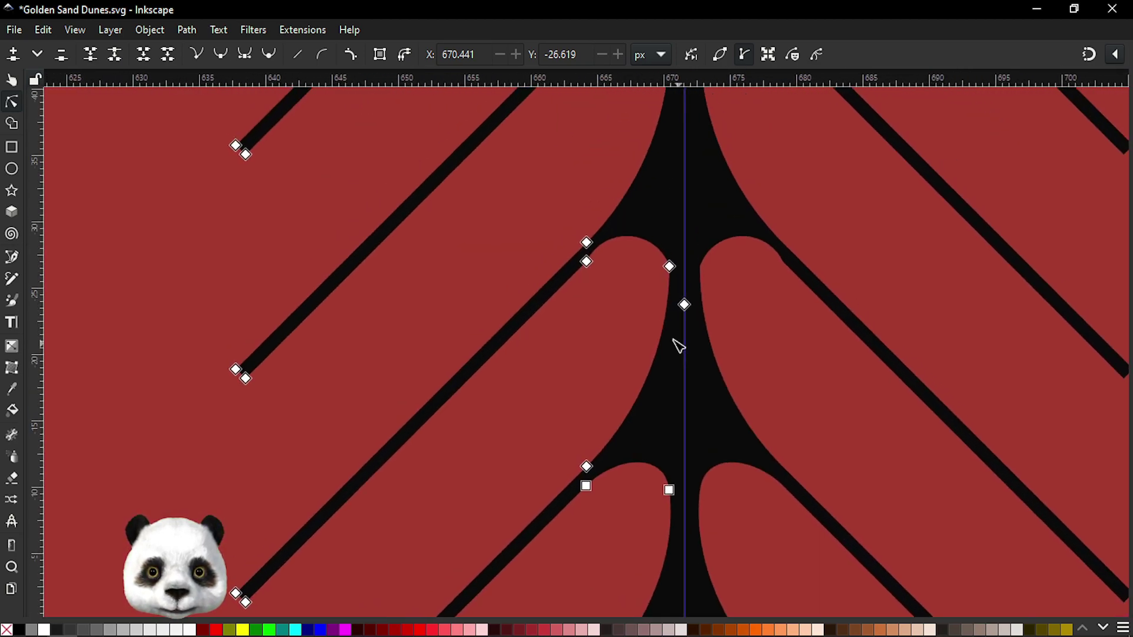
ctrl+click(584, 261)
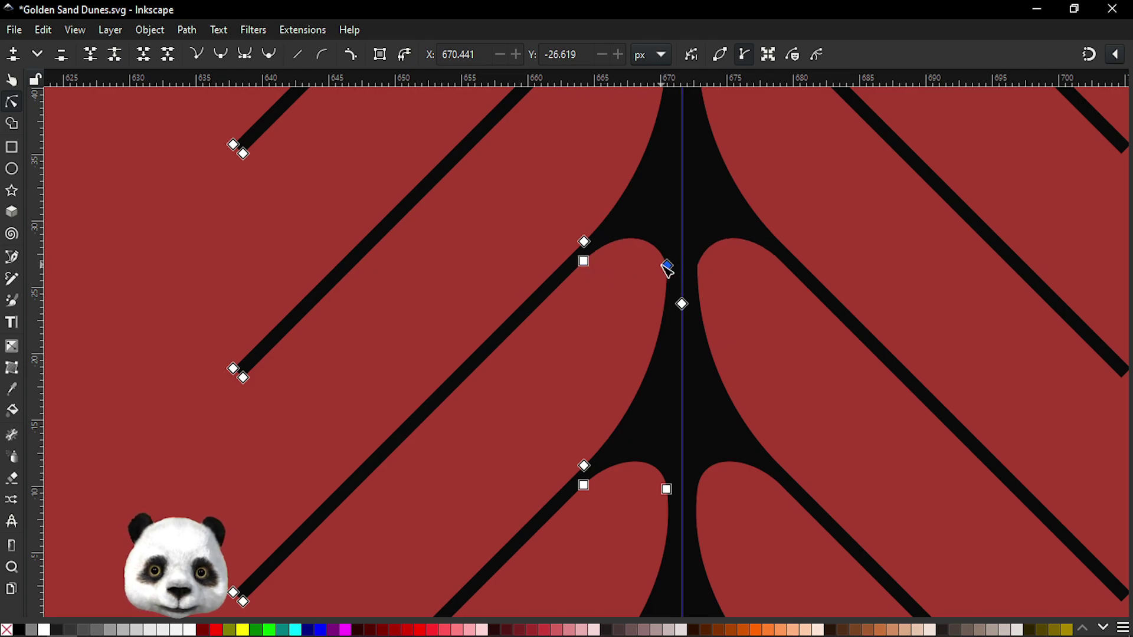
ctrl+click(667, 265)
drag(665, 233, 617, 531)
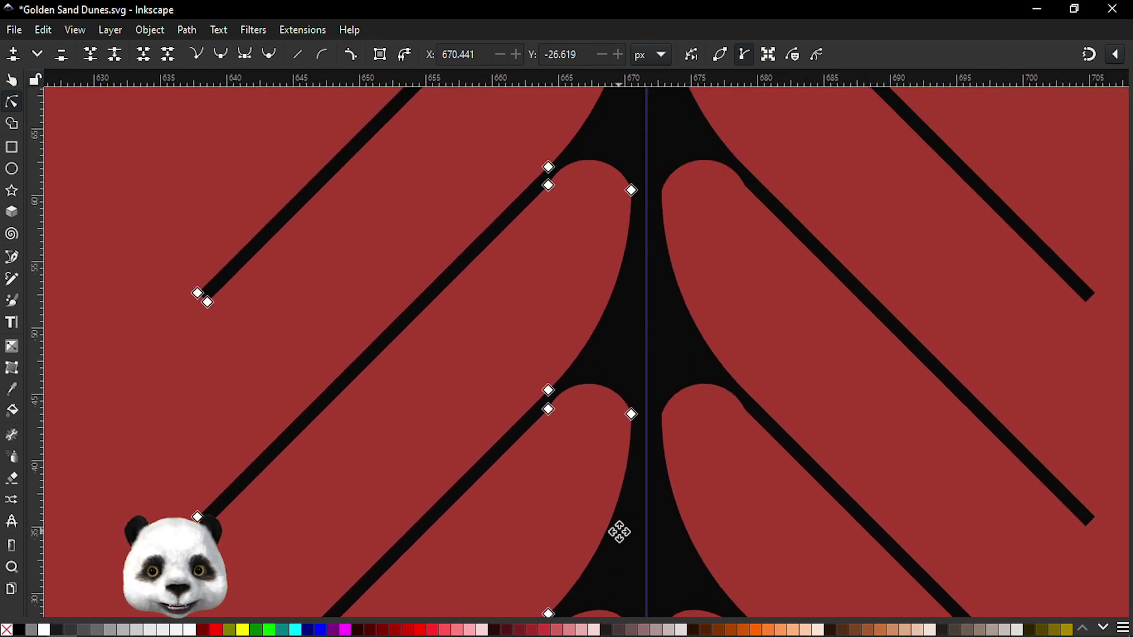
ctrl+click(632, 410)
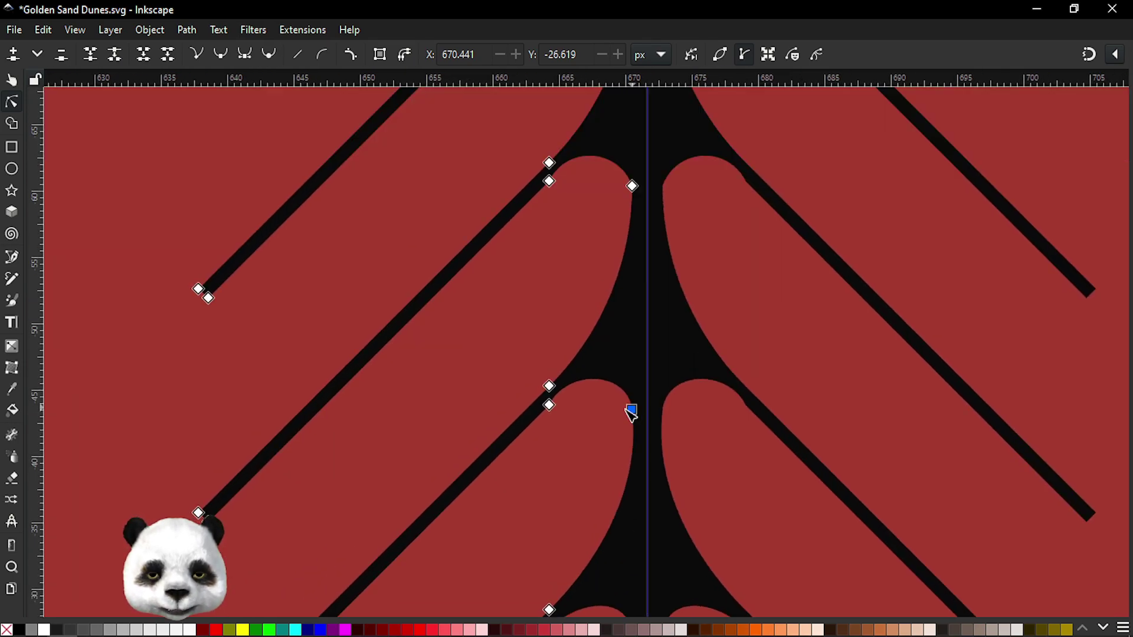
ctrl+click(549, 405)
- Smooth the corner nodes of the first red lobe along the spine
scroll(625, 395, up, 3)
scroll(625, 394, down, 4)
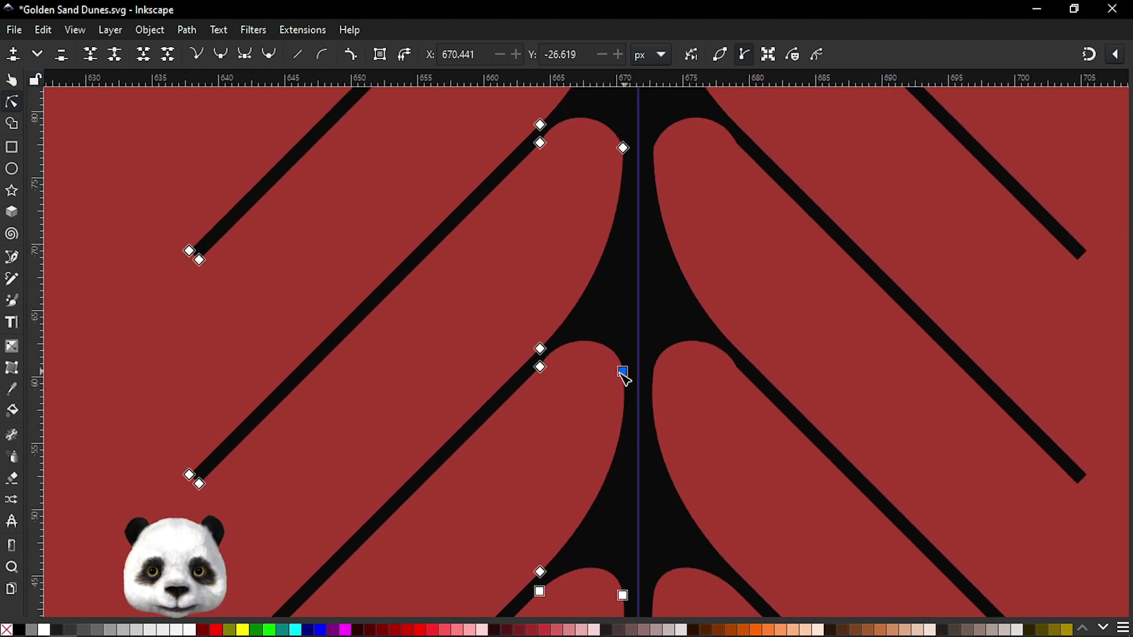
scroll(628, 443, down, 1)
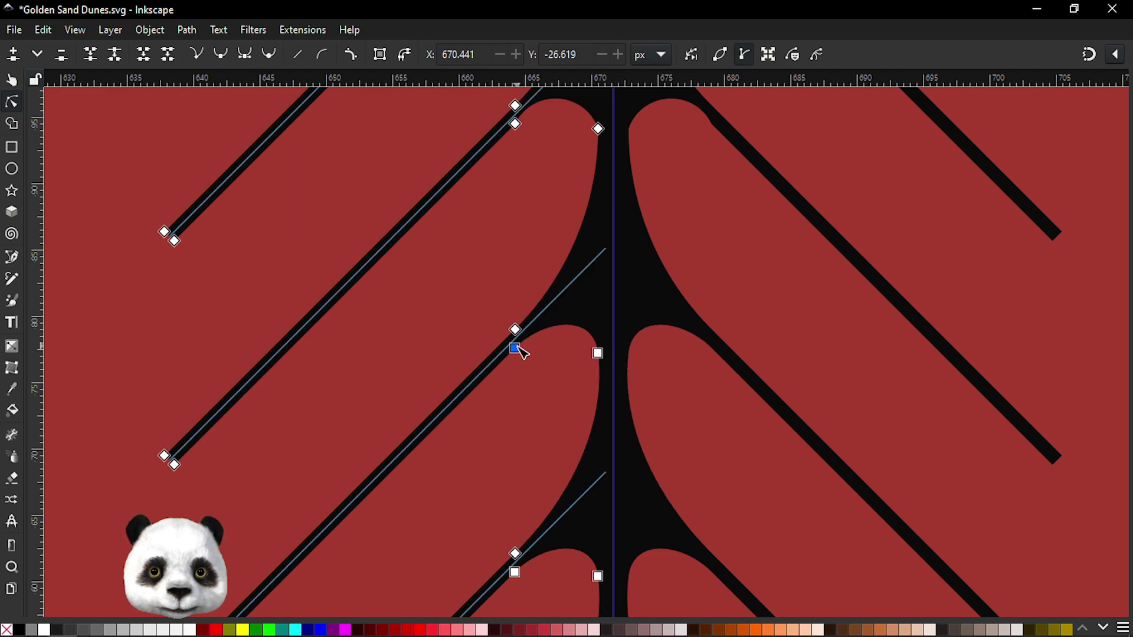
scroll(576, 460, up, 5)
ctrl+click(586, 348)
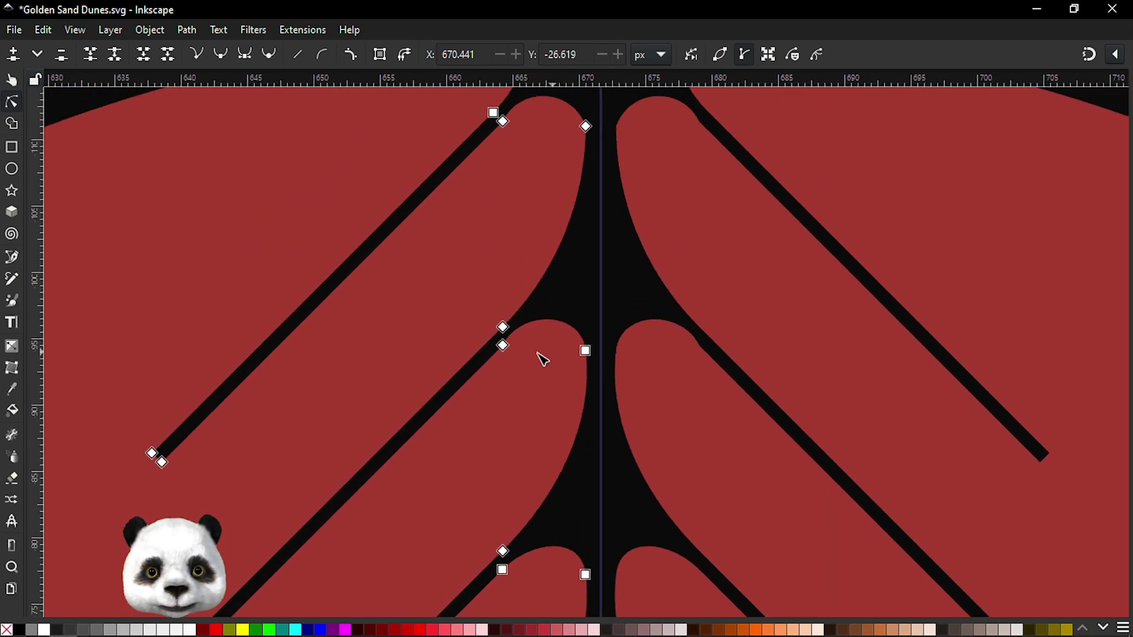
ctrl+click(503, 343)
- Smooth the next lobe's inner corner nodes and review the whole circle
scroll(579, 250, up, 5)
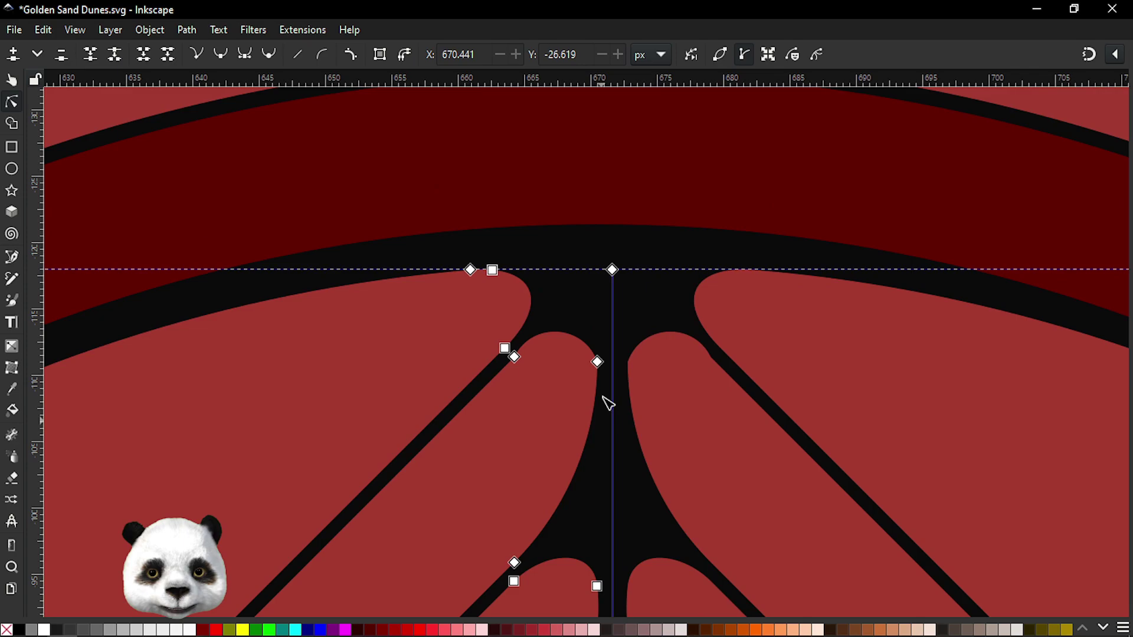
ctrl+click(597, 362)
ctrl+click(515, 357)
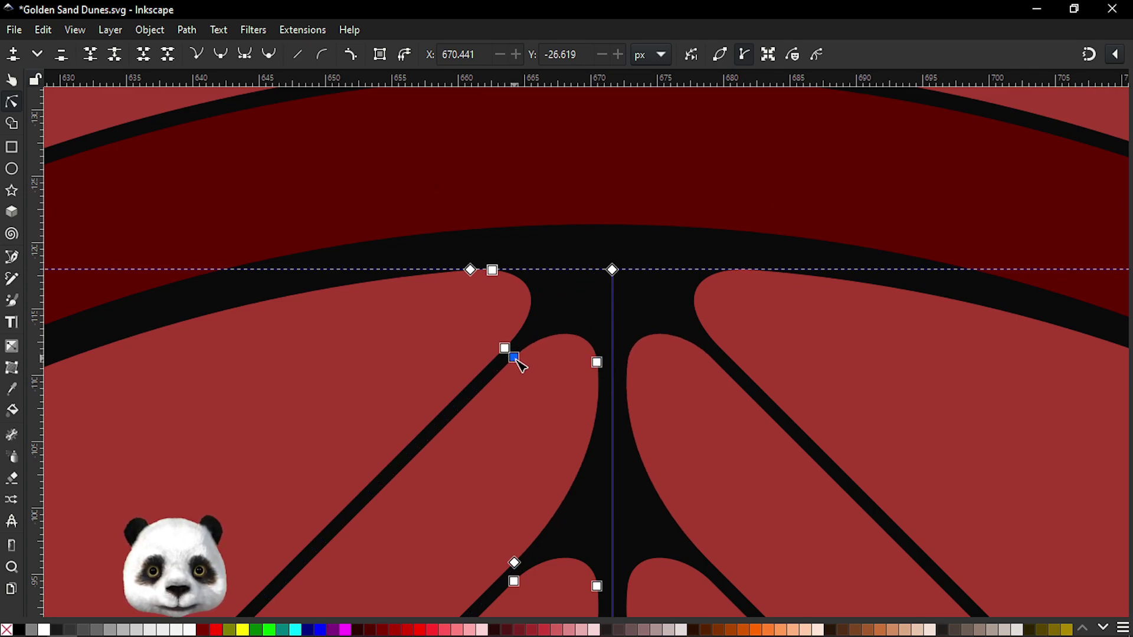
ctrl+scroll(530, 378, down, 3)
ctrl+scroll(671, 524, down, 1)
ctrl+scroll(667, 410, down, 2)
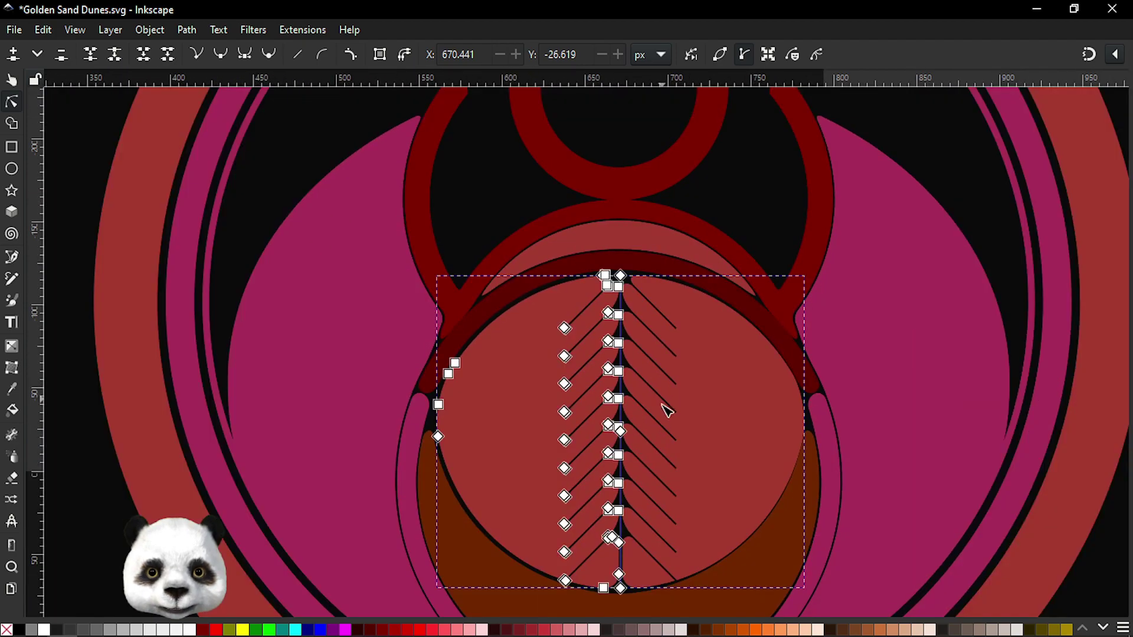
ctrl+scroll(673, 347, up, 1)
ctrl+scroll(674, 347, up, 1)
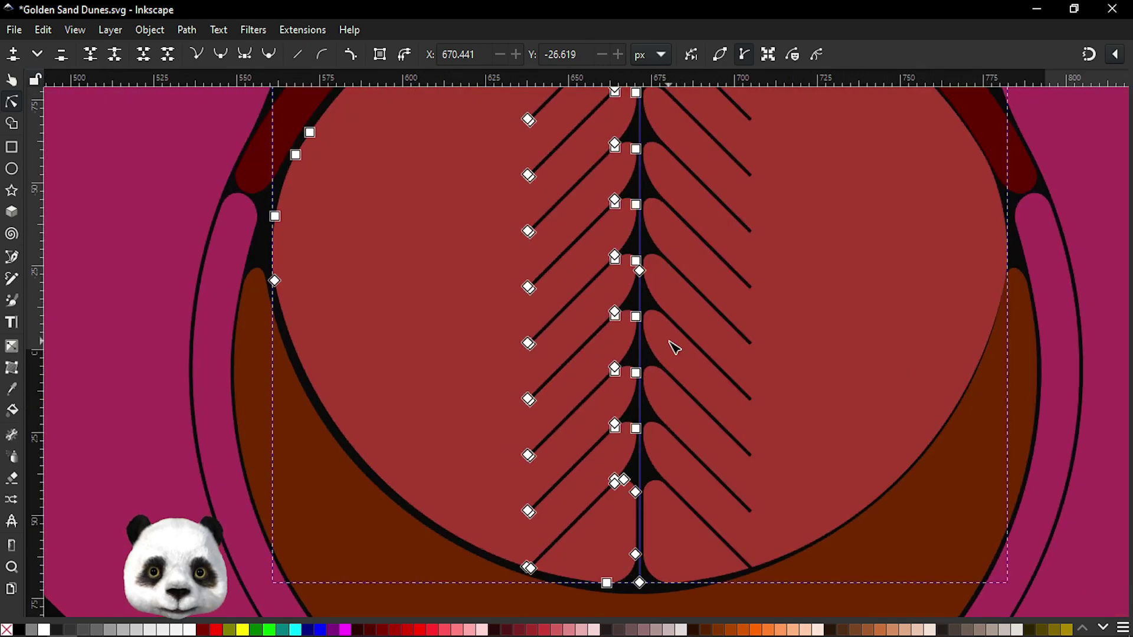
- Switch to whole-object selection, nudge the spined circle, and add the brown crescent to the selection
key(s)
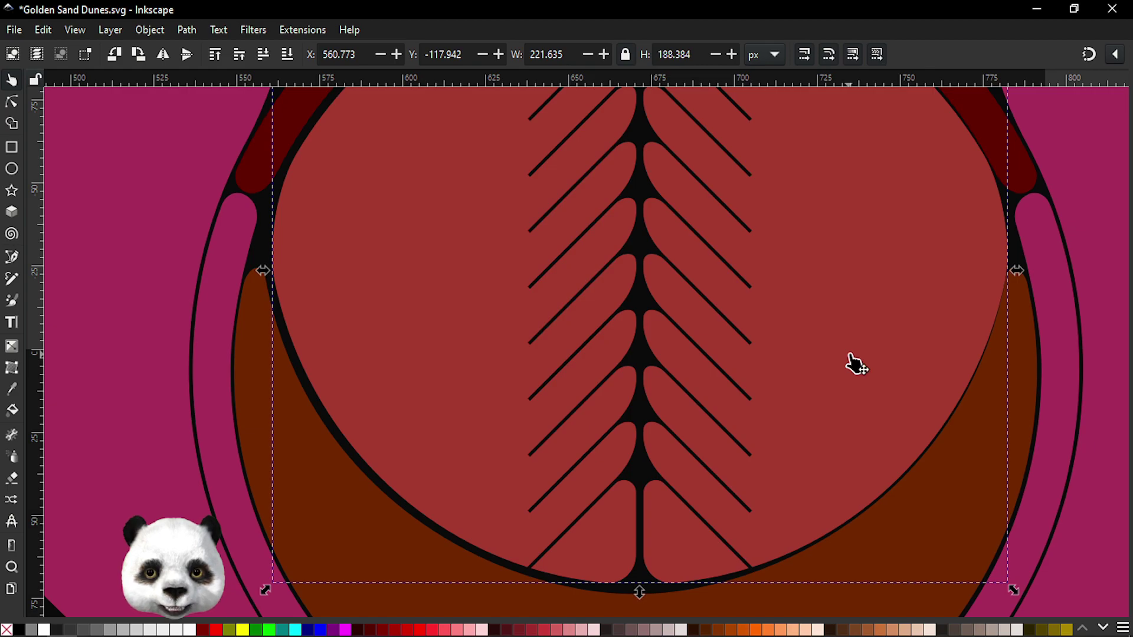
key(alt+Left)
key(alt+Left)
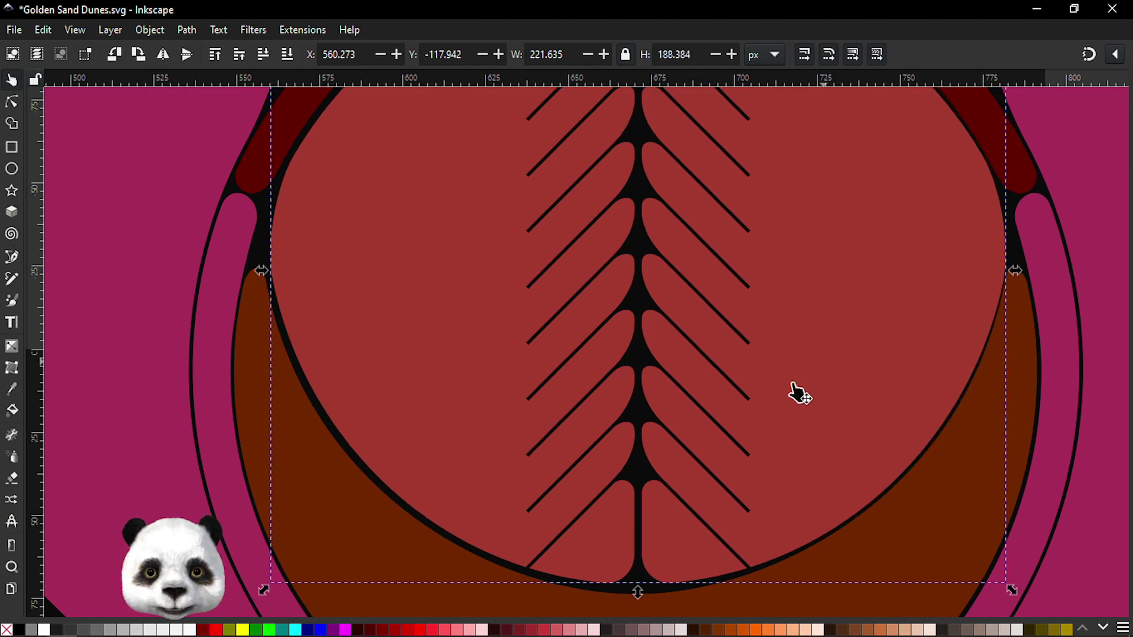
shift+click(419, 605)
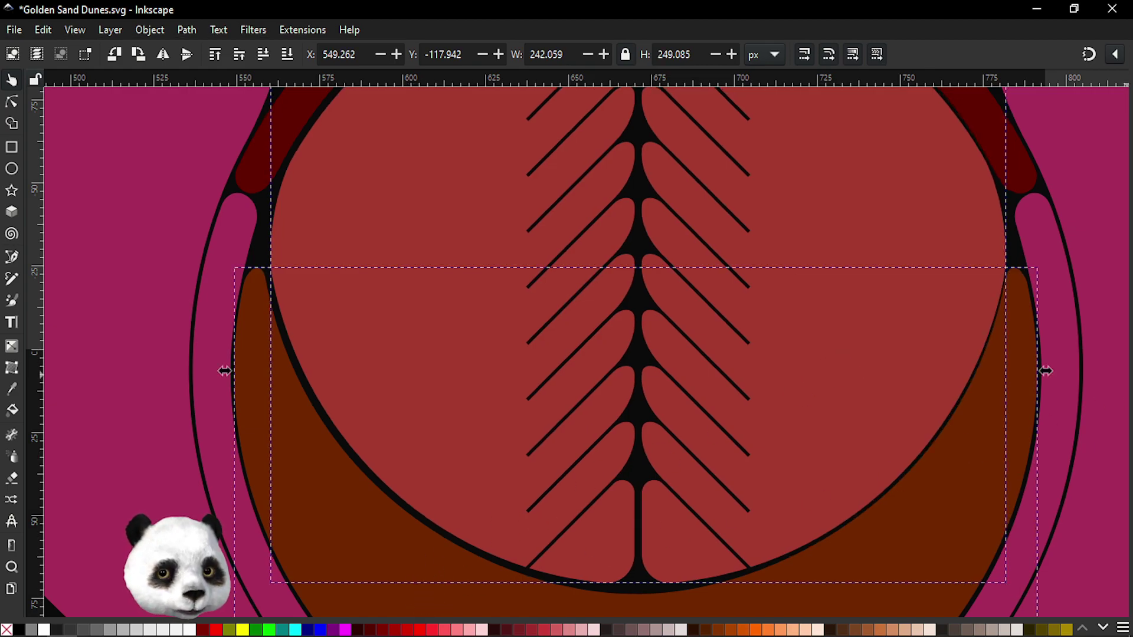
ctrl+scroll(809, 354, down, 2)
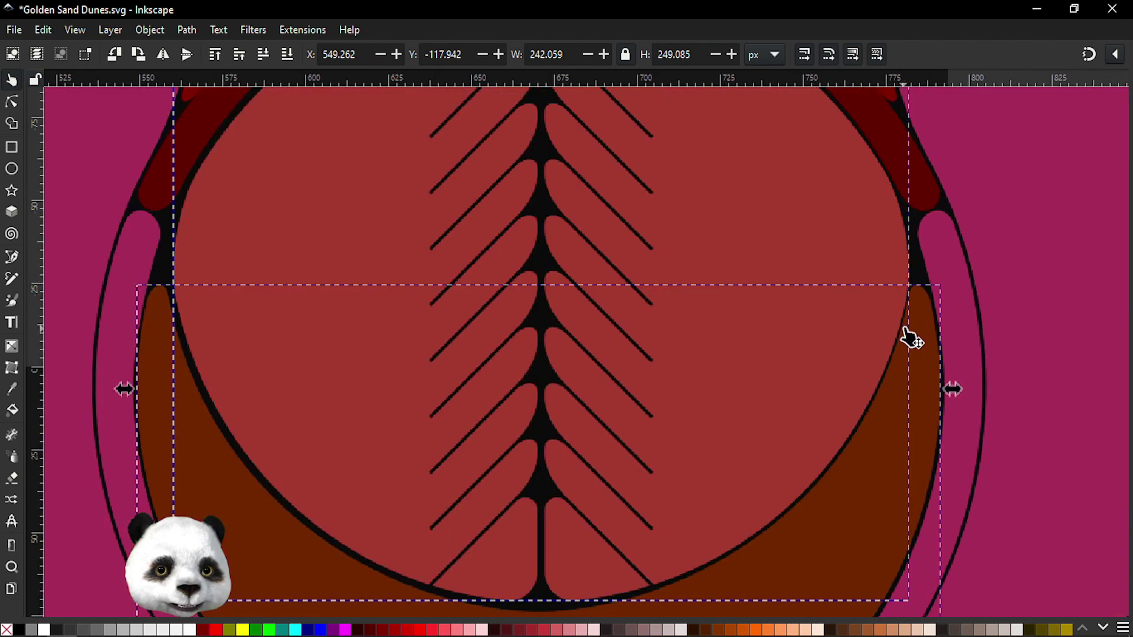
ctrl+scroll(911, 331, up, 2)
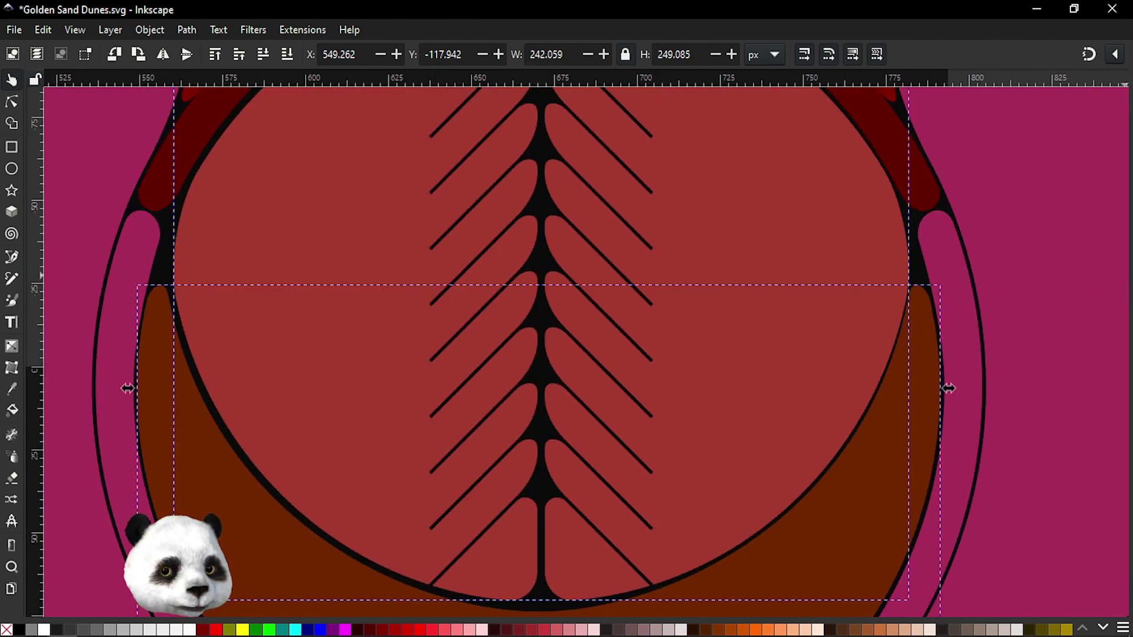
key(ctrl+z)
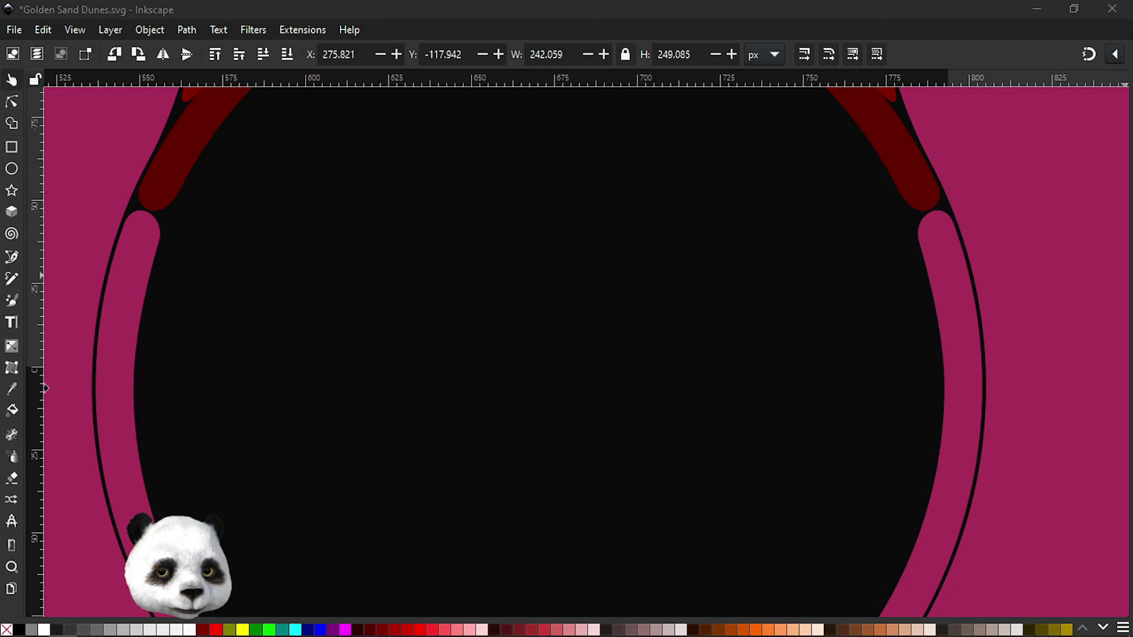
- Zoom out to the whole arch, restore the shapes' position, zoom back and save
key(1)
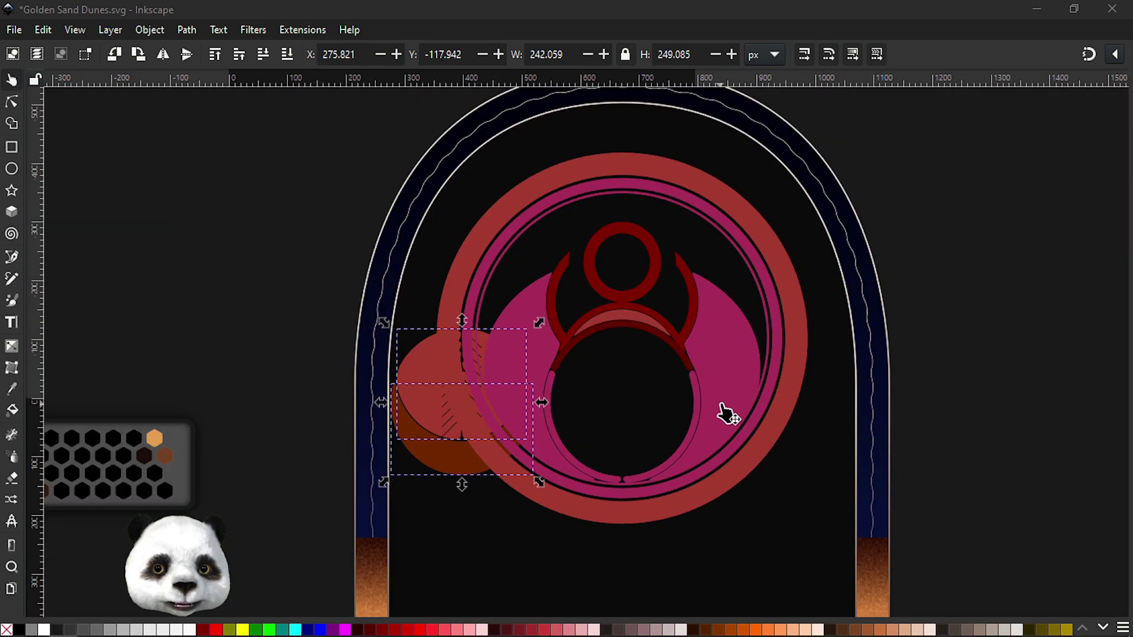
key(ctrl+shift+z)
key(3)
key(ctrl+s)
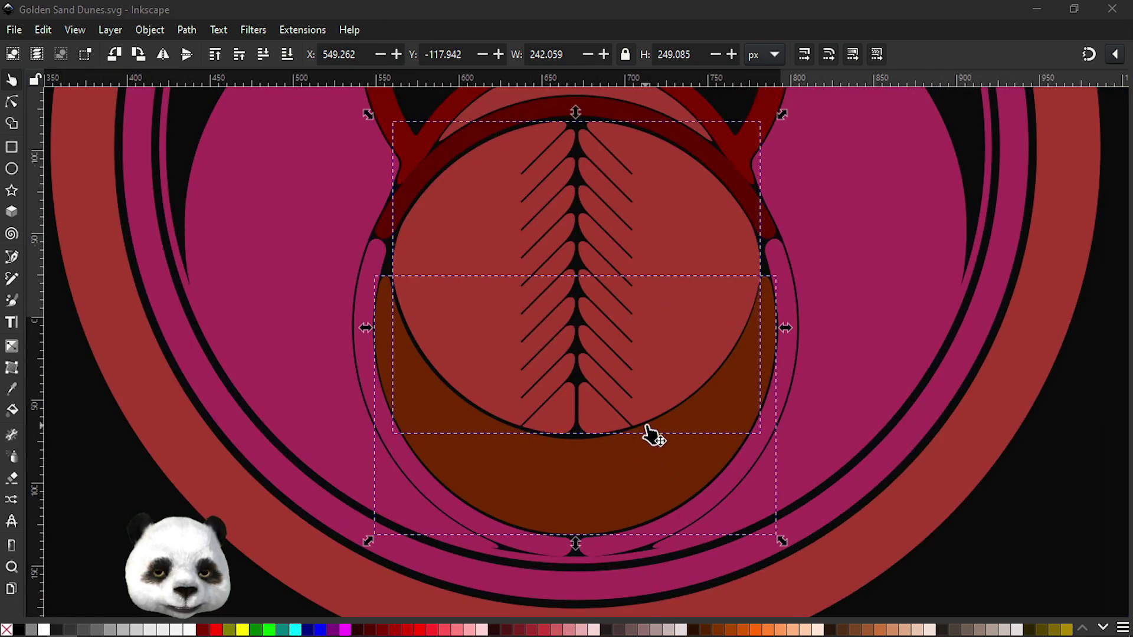
- Flip the spined circle and brown crescent horizontally
scroll(576, 437, up, 2)
scroll(451, 529, up, 1)
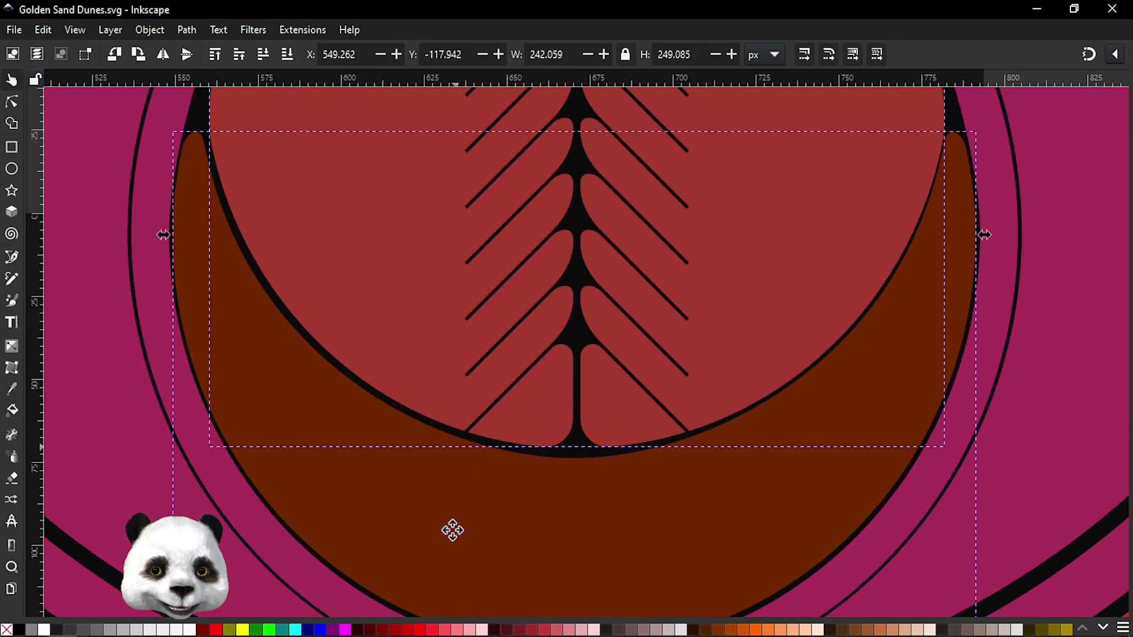
scroll(466, 525, up, 2)
scroll(467, 525, up, 1)
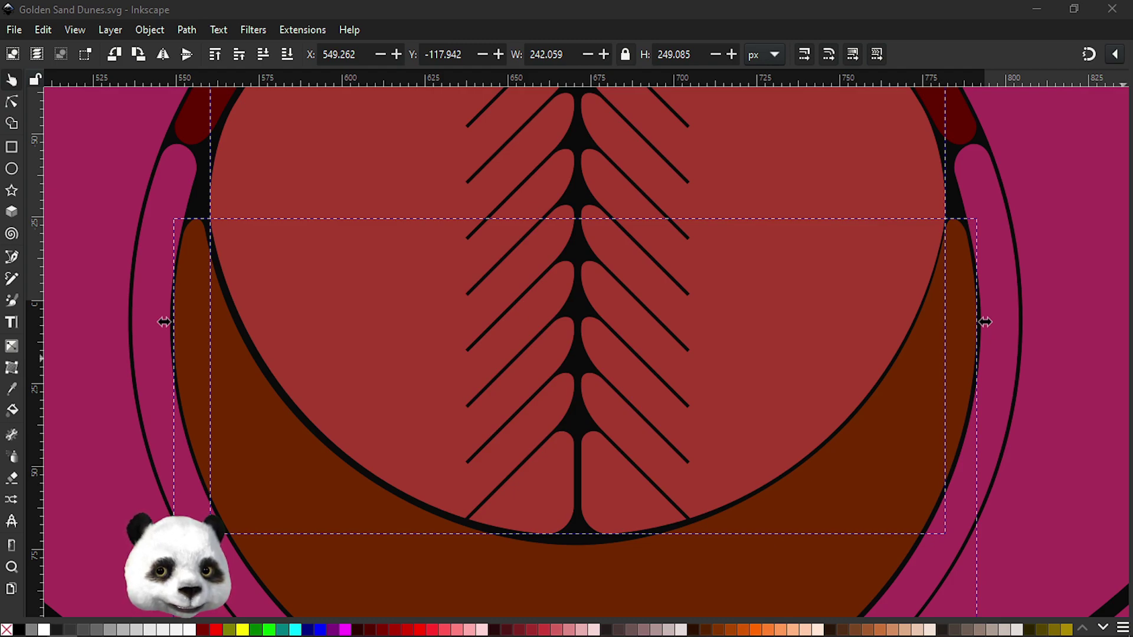
key(h)
scroll(929, 366, down, 3)
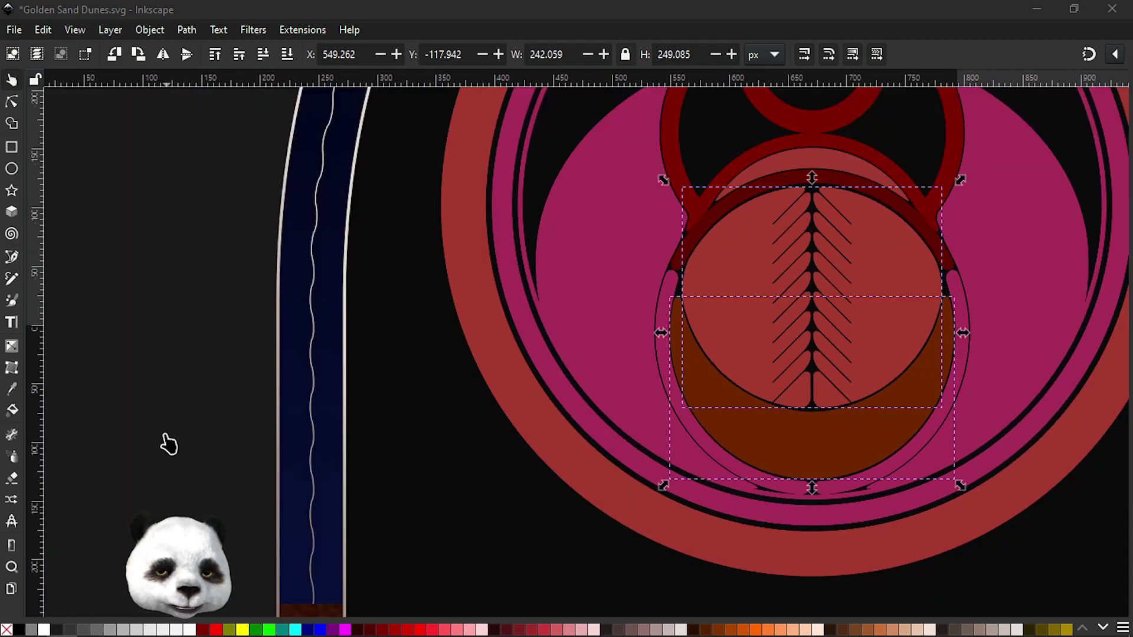
click(197, 397)
scroll(271, 383, down, 2)
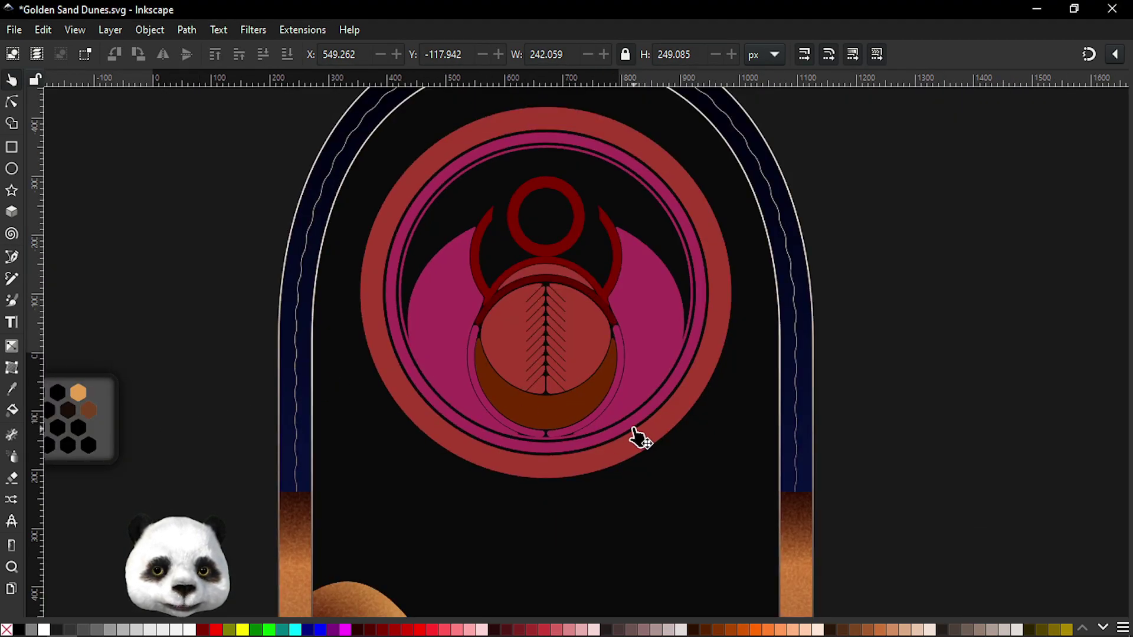
scroll(555, 412, up, 1)
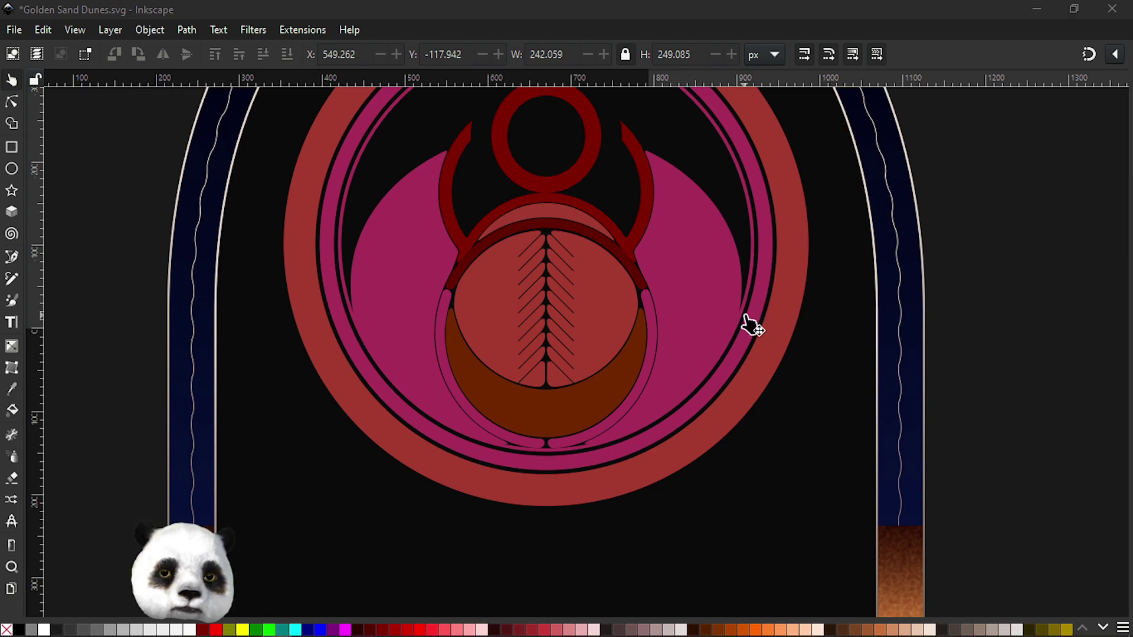
click(541, 45)
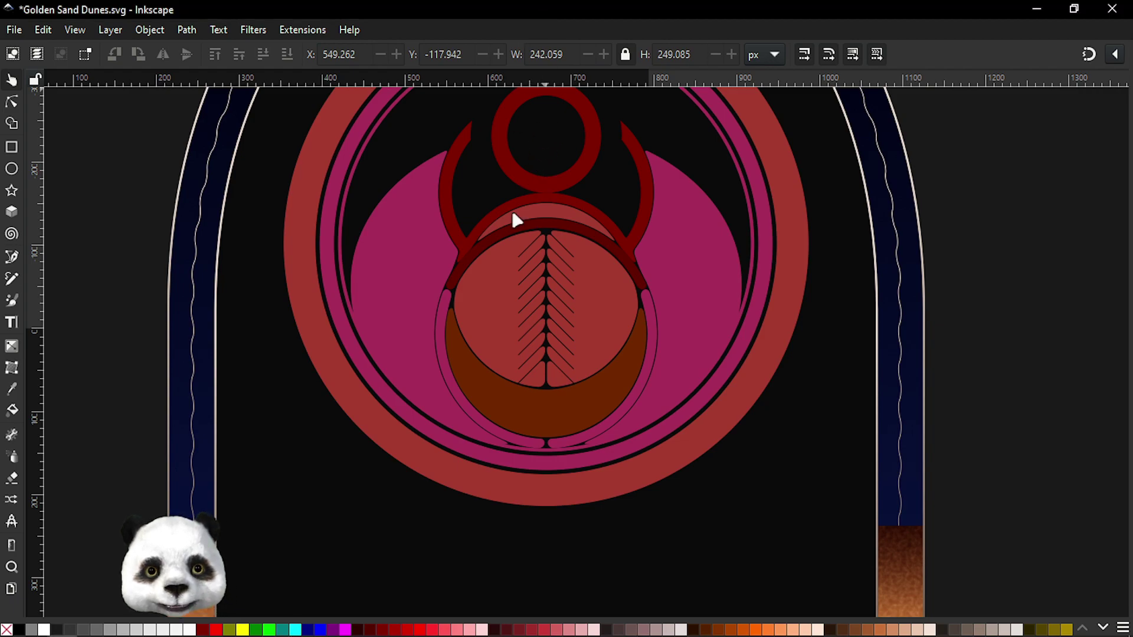
ctrl+scroll(704, 307, up, 4)
ctrl+scroll(643, 387, up, 3)
ctrl+scroll(678, 440, up, 2)
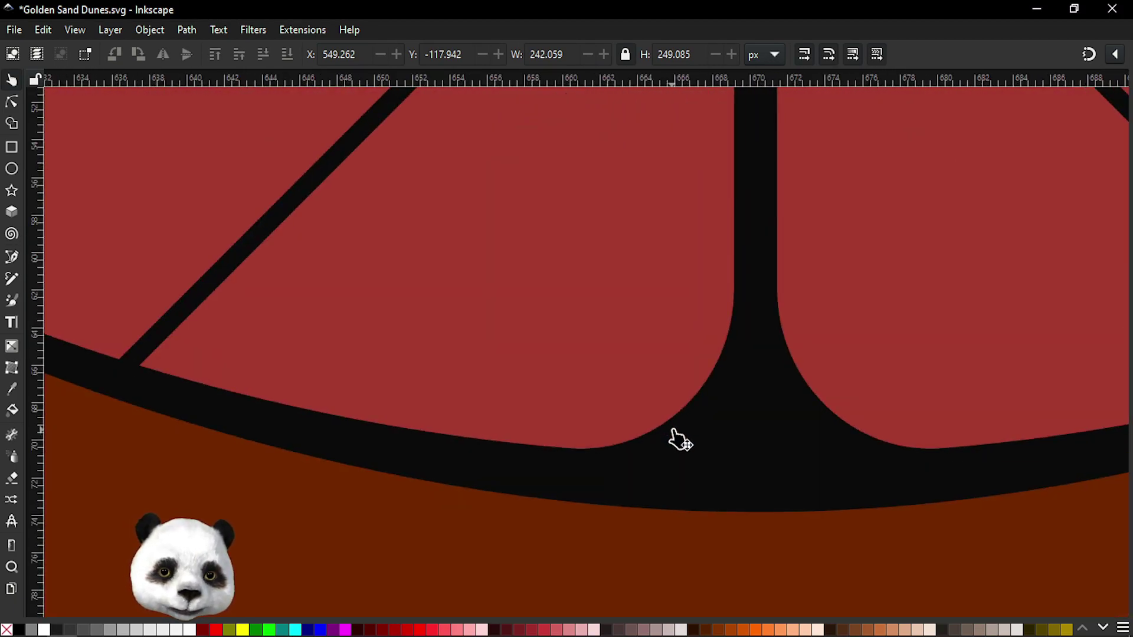
- Raise the spine's lower corner node and pull the bottom node left to reshape the lobe curves
key(n)
click(680, 411)
click(734, 289)
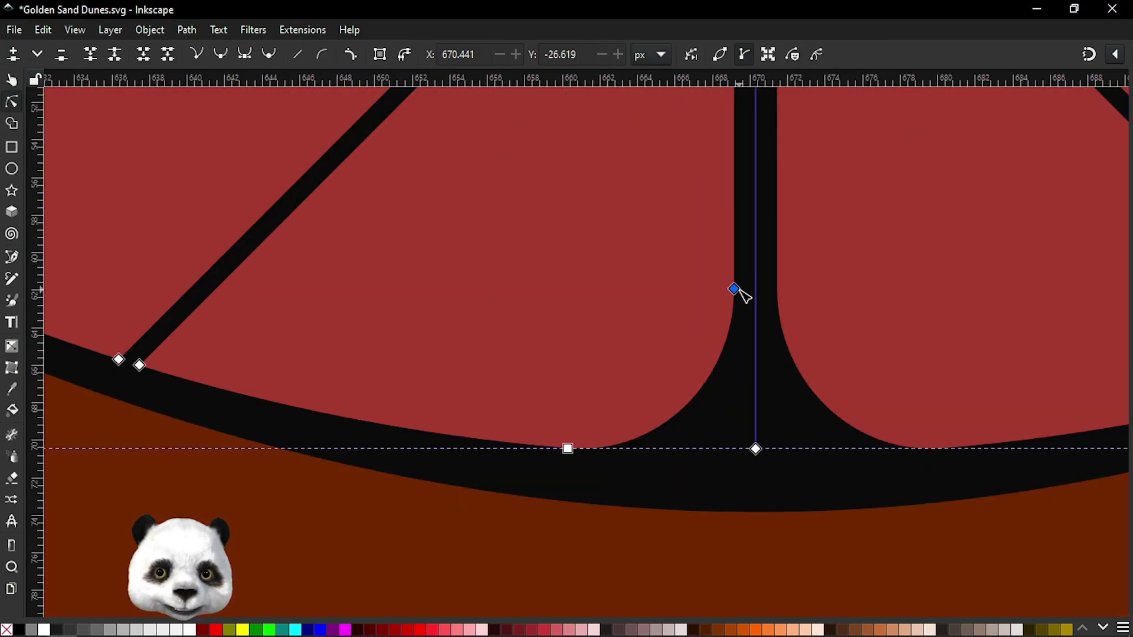
drag(735, 289, 734, 179)
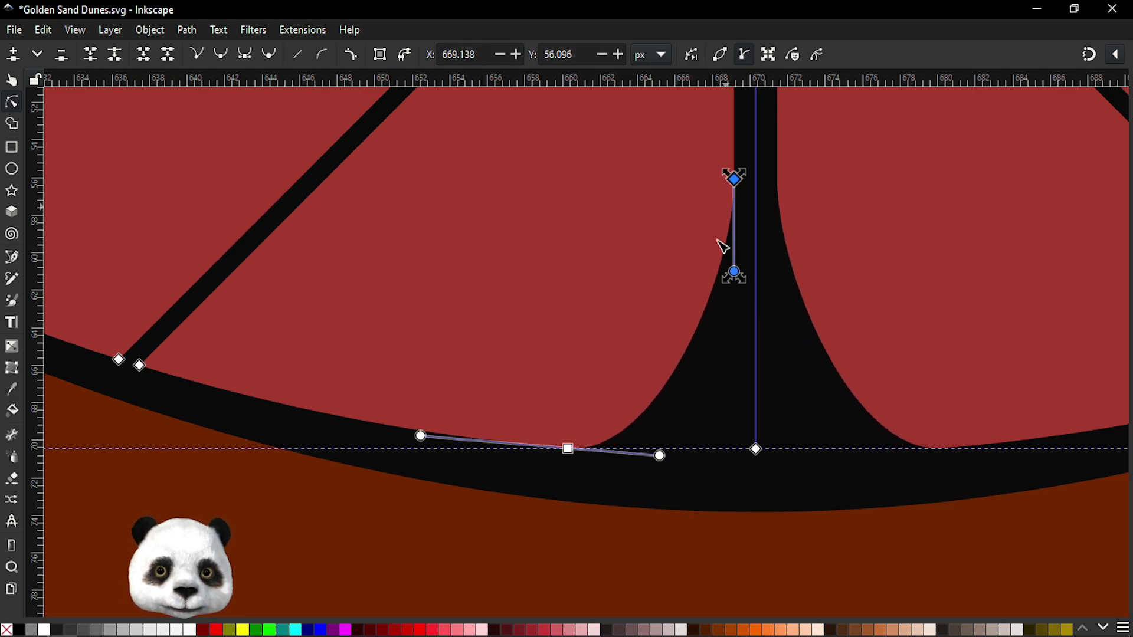
mouse_move(570, 453)
mouse_down()
mouse_move(433, 438)
mouse_move(427, 423)
mouse_up()
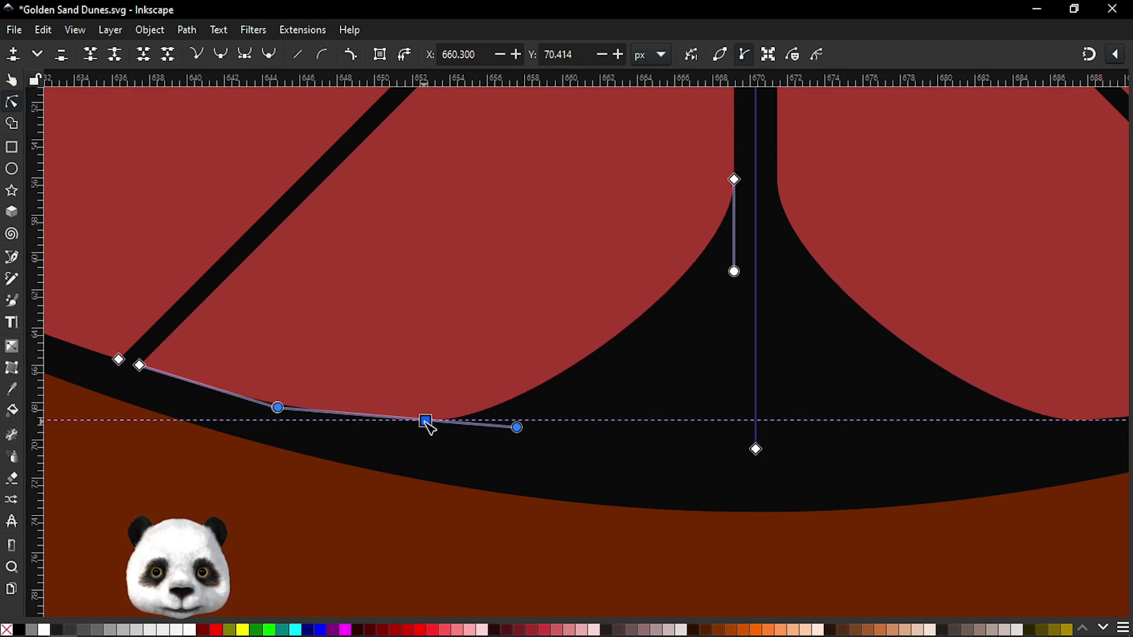
- Deselect to review the bottom joint, then undo the last change to narrow it
key(Escape)
scroll(602, 457, down, 10)
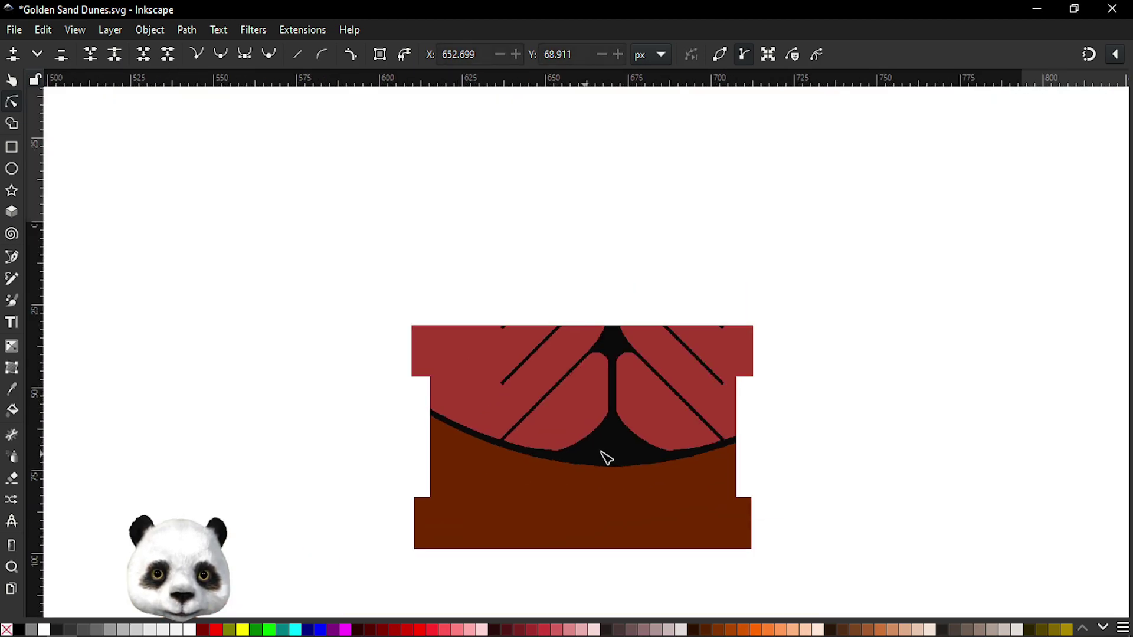
scroll(649, 458, up, 3)
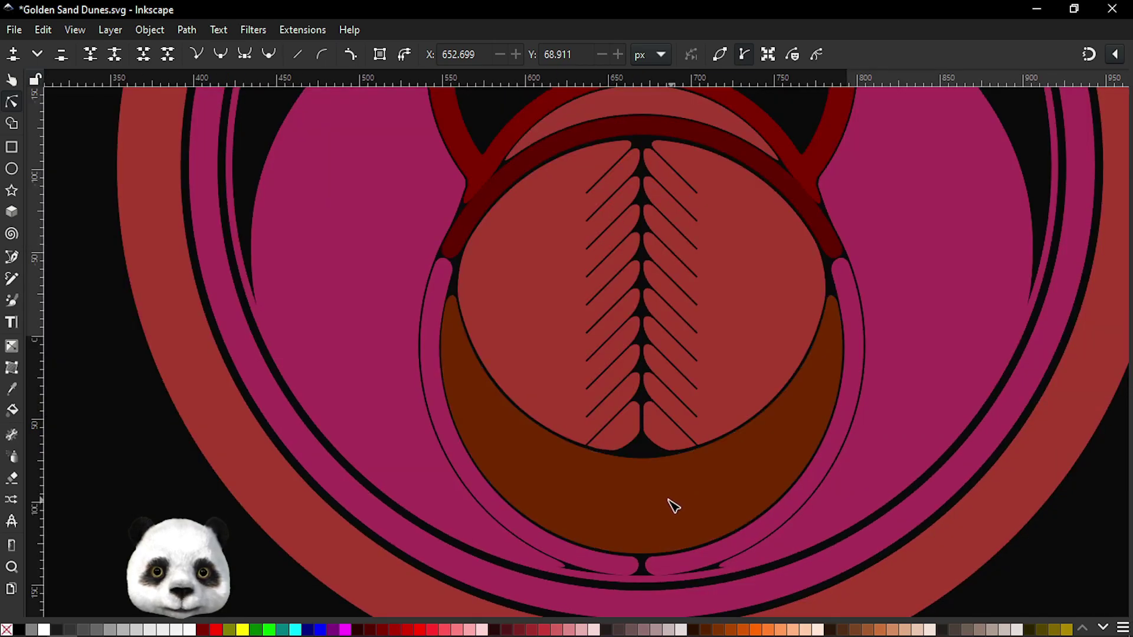
scroll(655, 481, up, 3)
scroll(627, 416, up, 2)
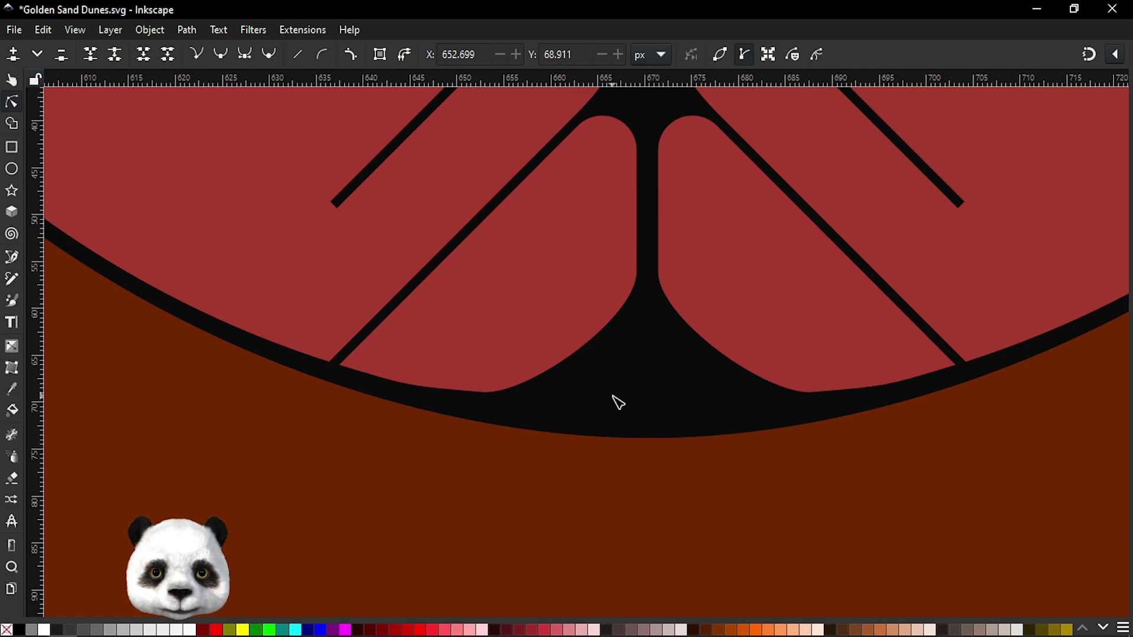
key(ctrl+z)
- Select the nodes at the bottom of the black spine and delete them so the curve refits
scroll(614, 401, up, 2)
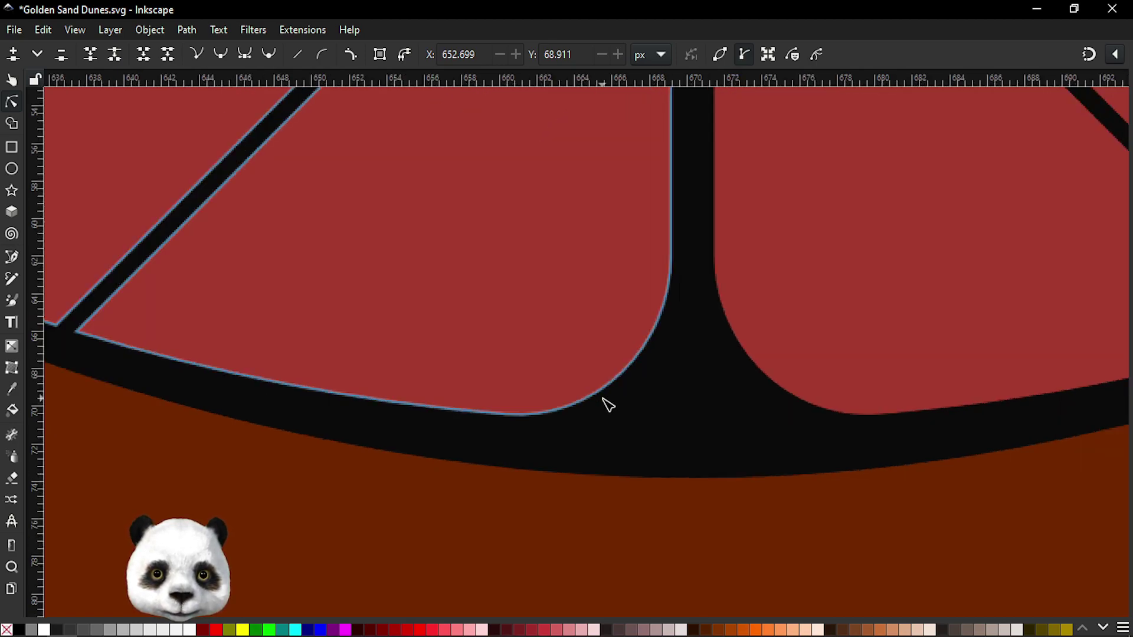
scroll(610, 399, up, 1)
click(614, 386)
drag(370, 377, 579, 463)
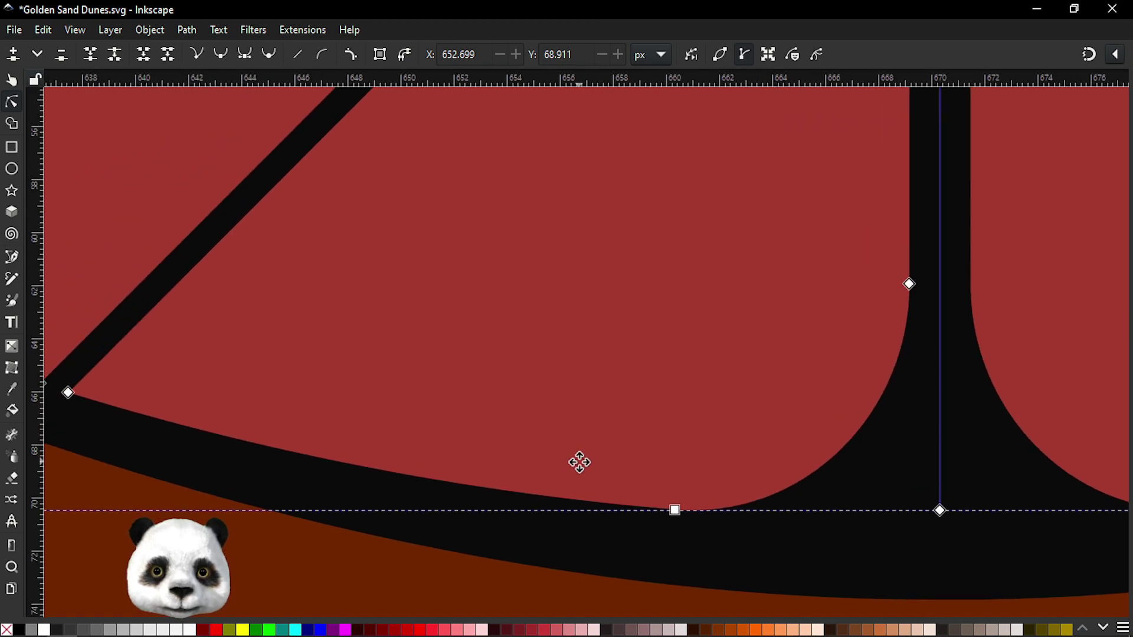
click(373, 471)
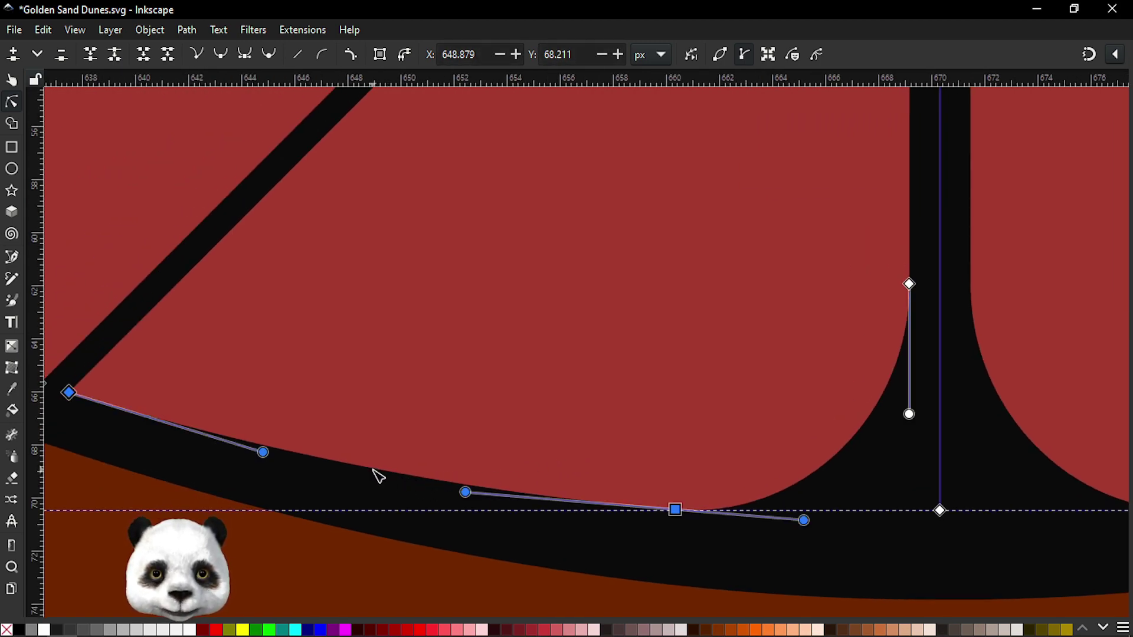
drag(248, 501, 566, 399)
scroll(625, 360, up, 5)
scroll(625, 359, right, 8)
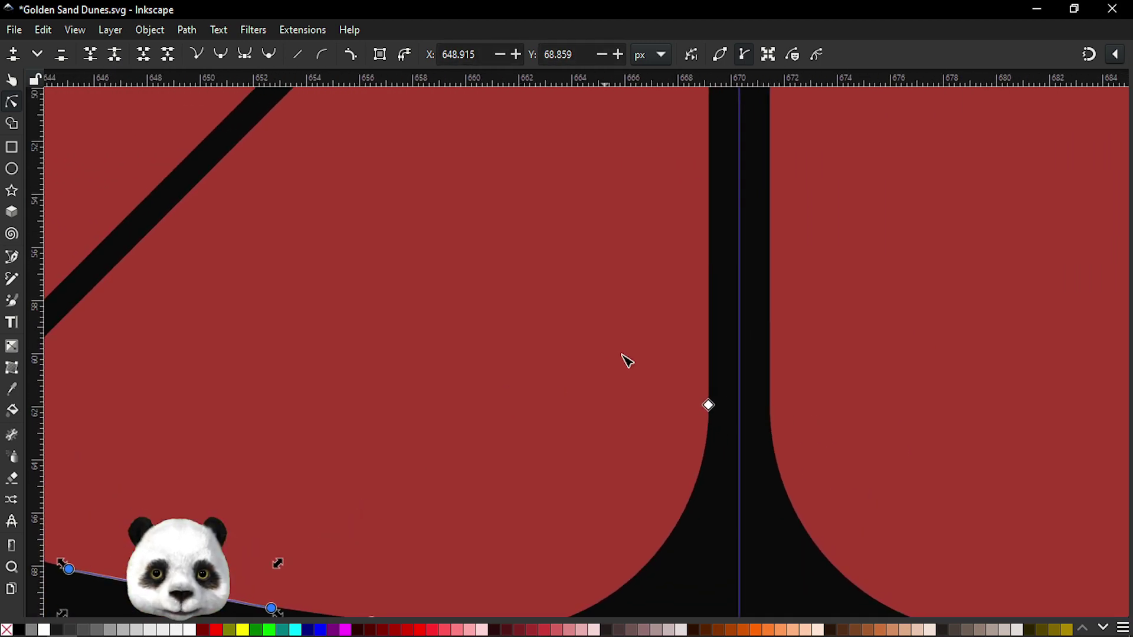
click(709, 166)
scroll(700, 201, down, 3)
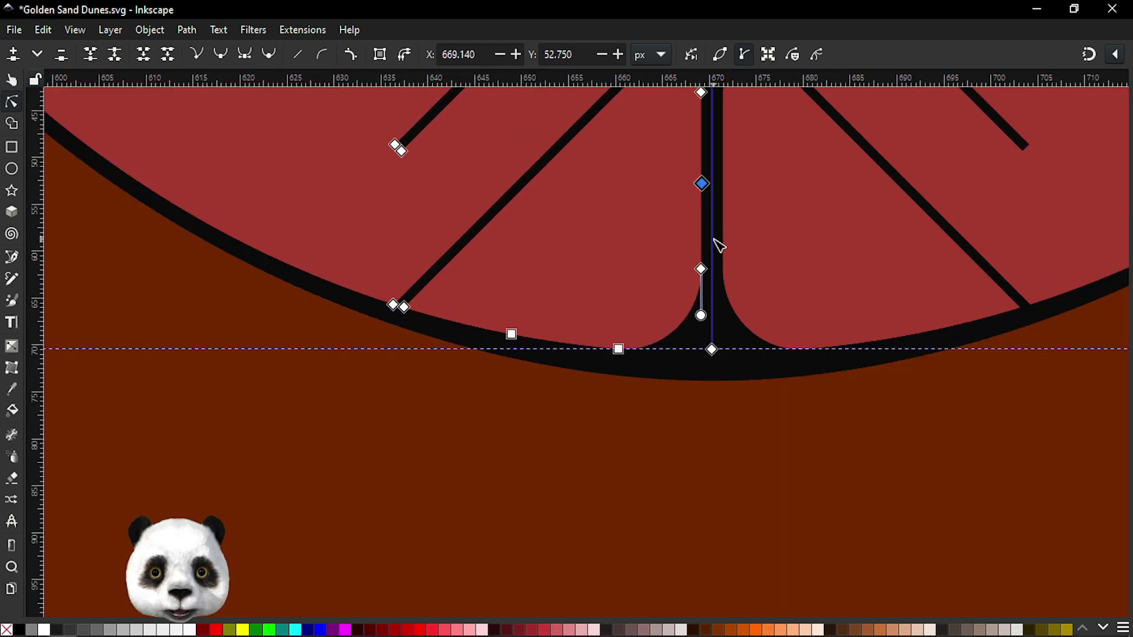
drag(705, 243, 600, 358)
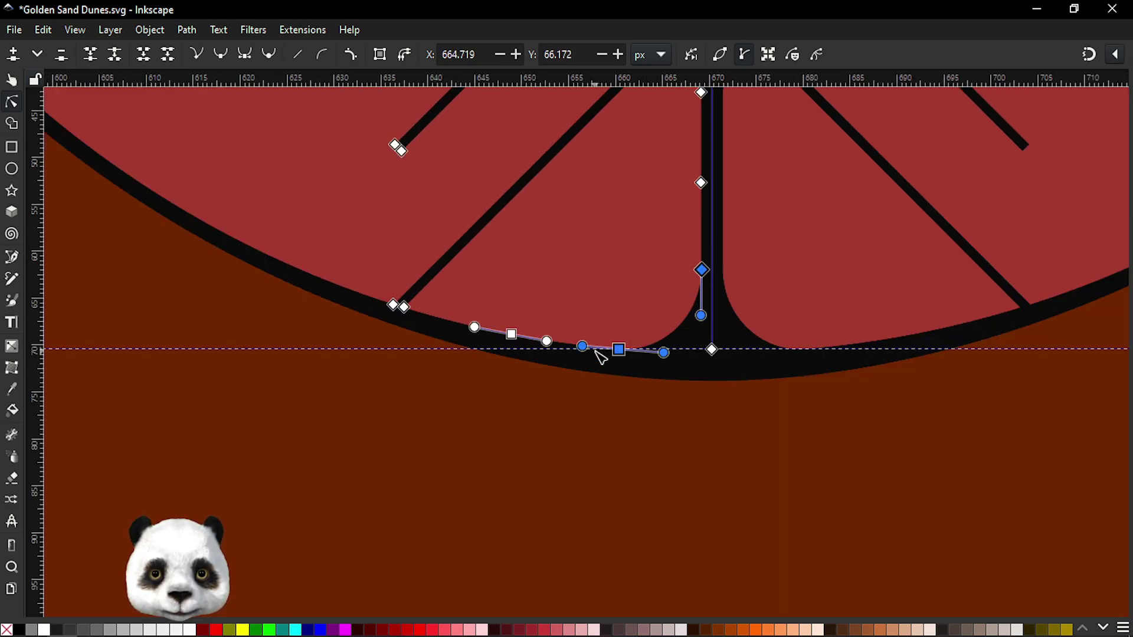
key(Delete)
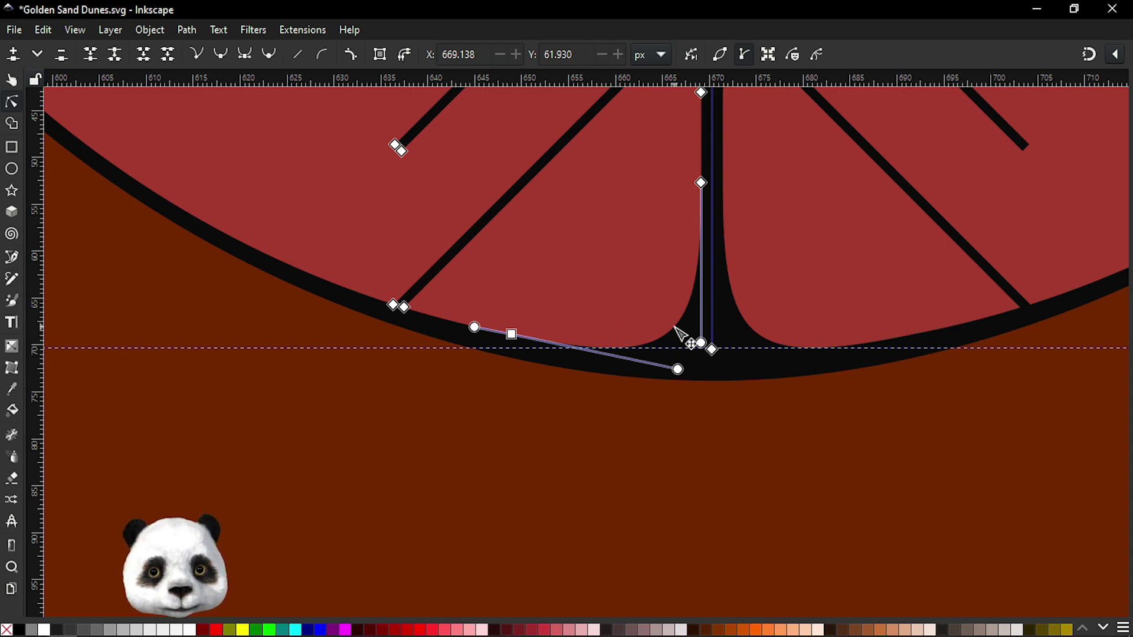
- Drag the spine-base handle and a flare node to curve the spine's left flare smoothly
drag(703, 344, 714, 261)
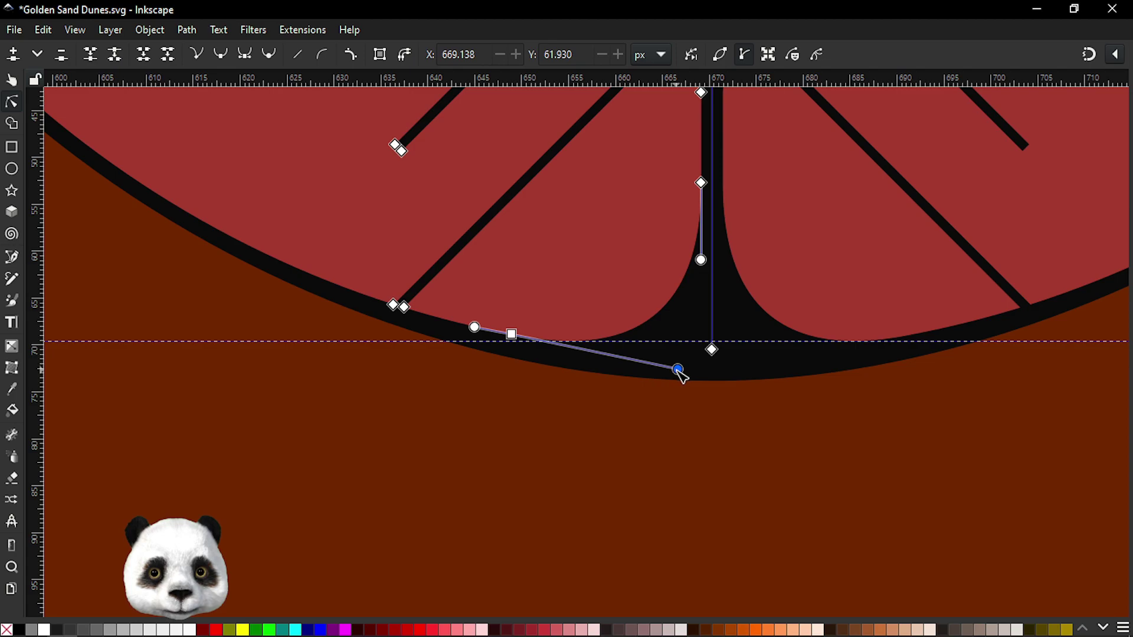
drag(678, 370, 557, 343)
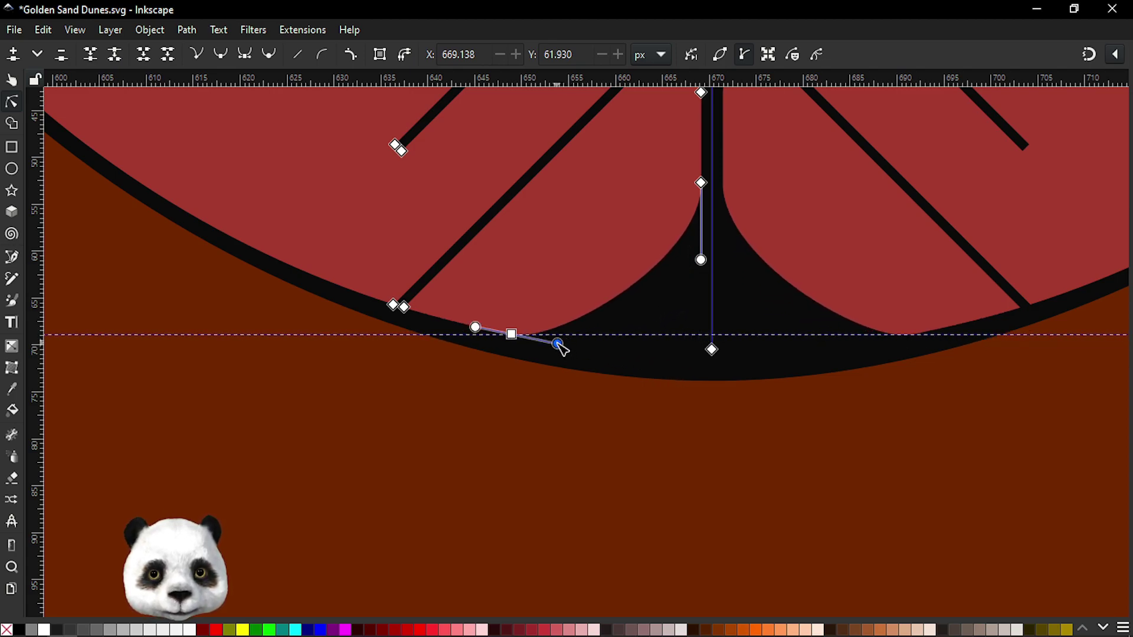
drag(558, 343, 573, 347)
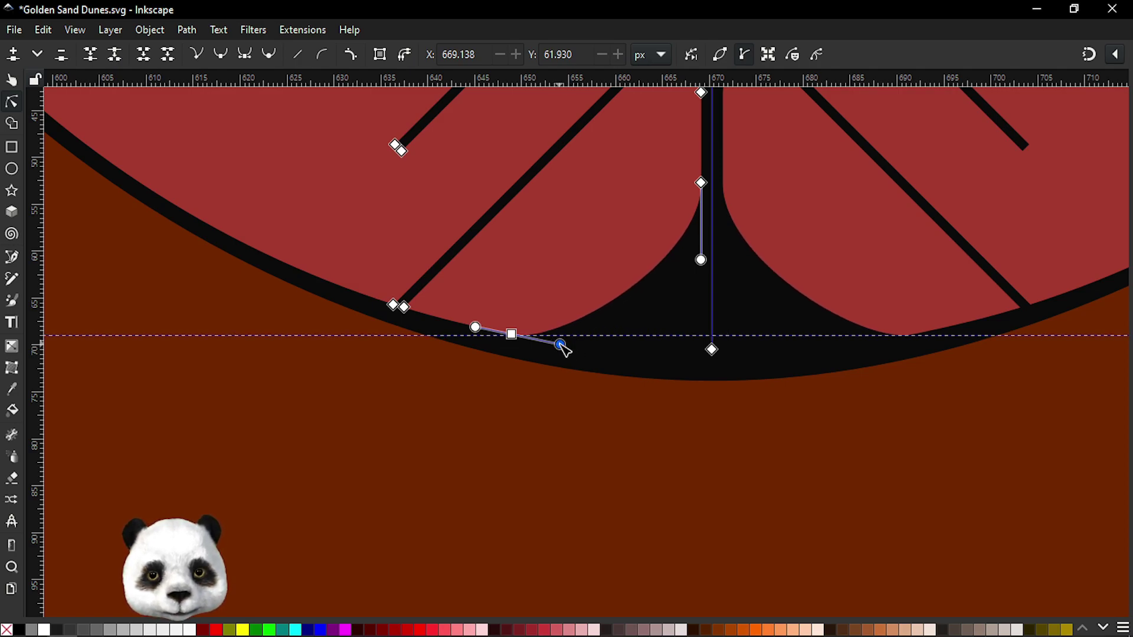
click(623, 296)
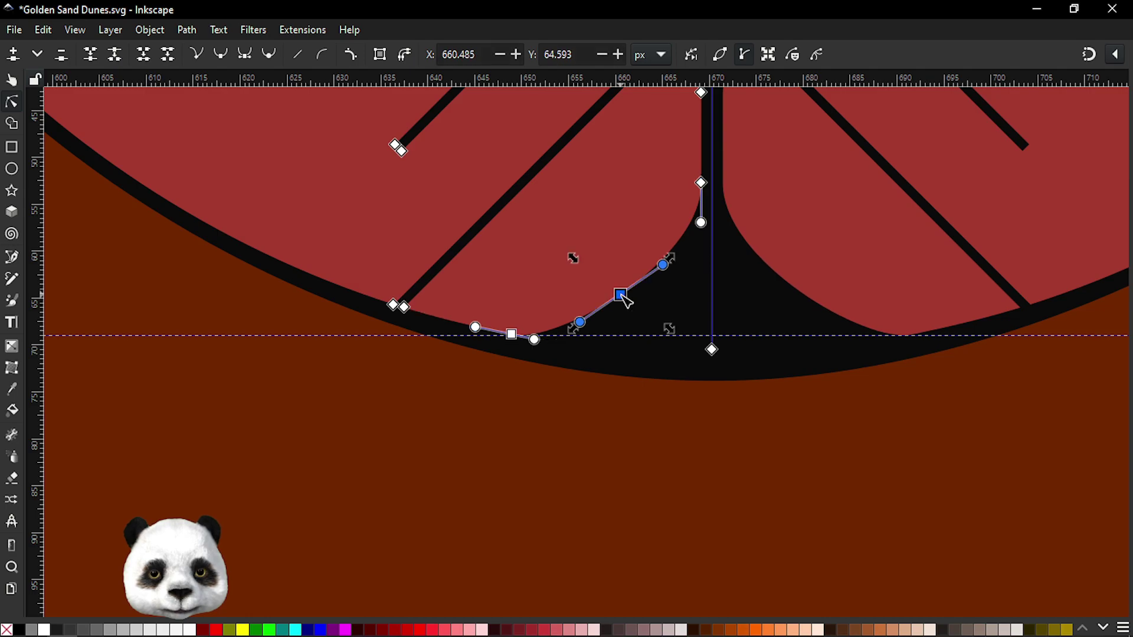
drag(627, 302, 645, 319)
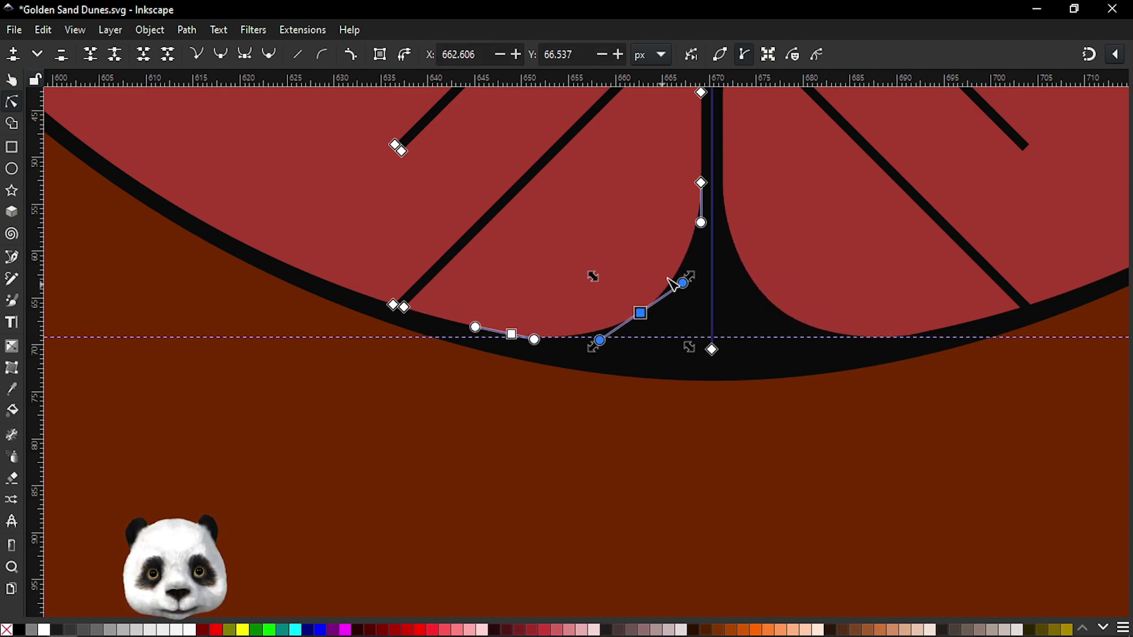
drag(702, 223, 702, 237)
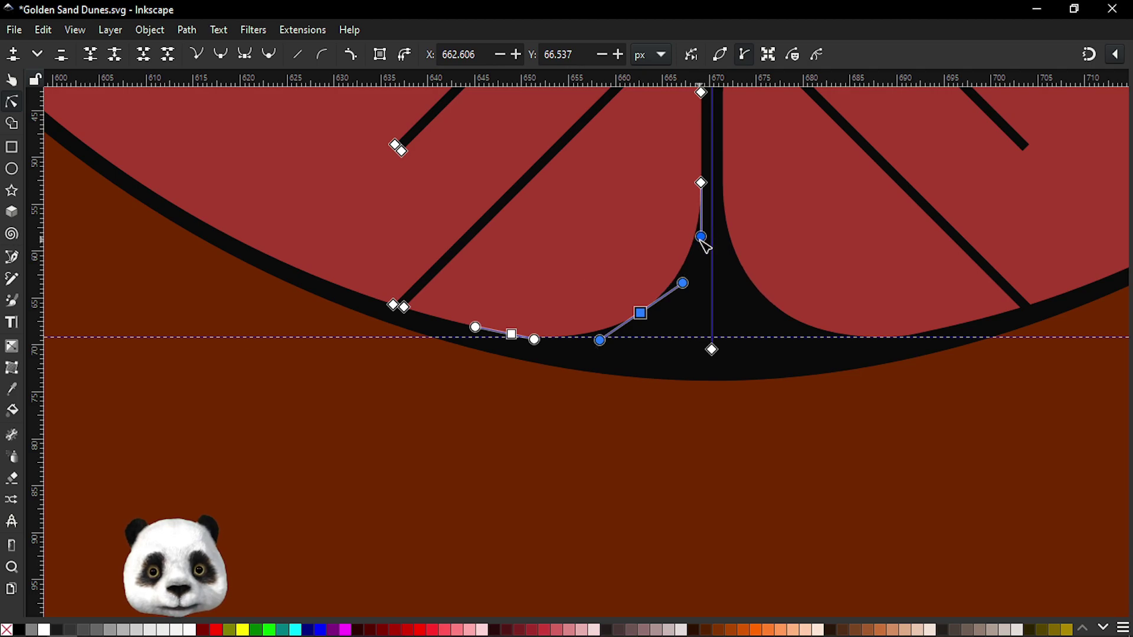
- Shift the rim node near the flare slightly to smooth the black rim, then deselect
key(Escape)
scroll(761, 363, down, 8)
scroll(779, 396, up, 2)
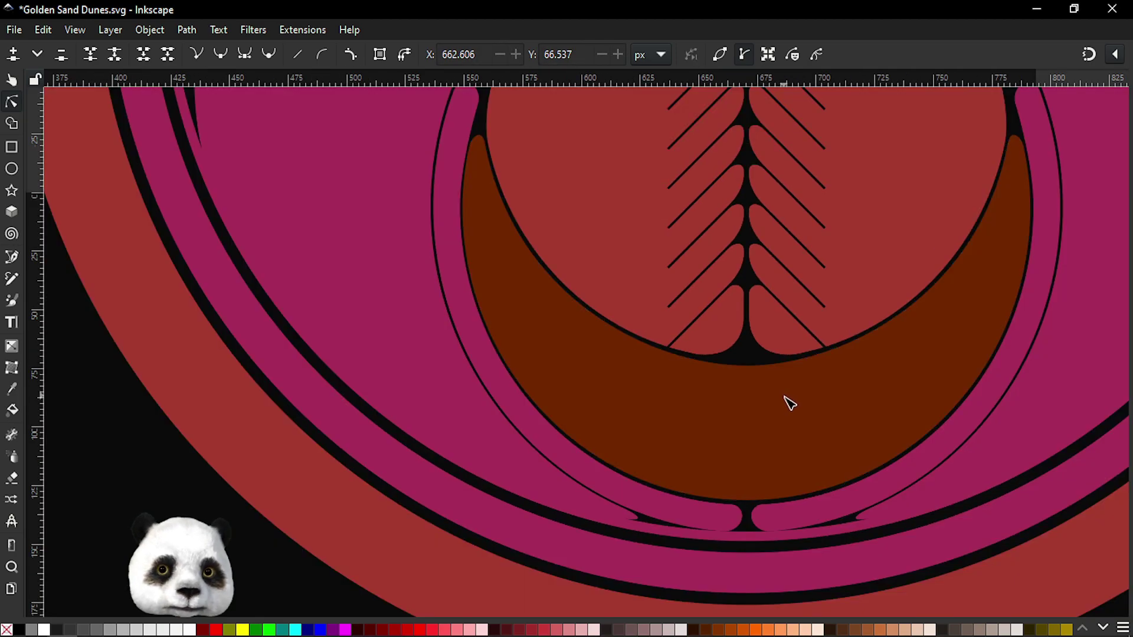
scroll(835, 425, up, 3)
scroll(772, 397, up, 3)
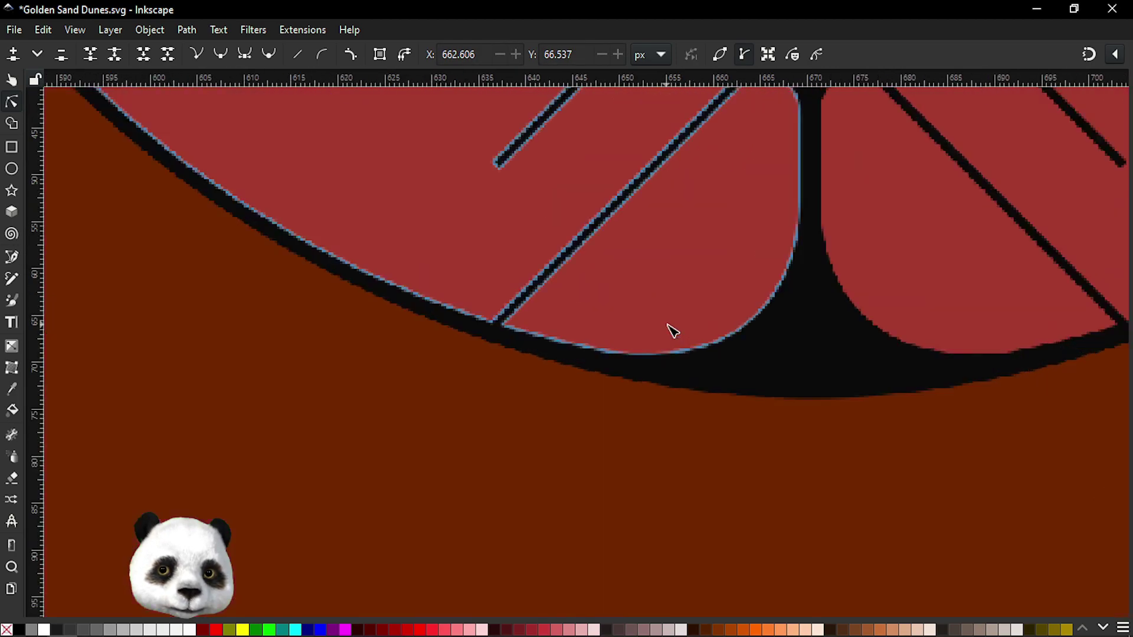
click(627, 361)
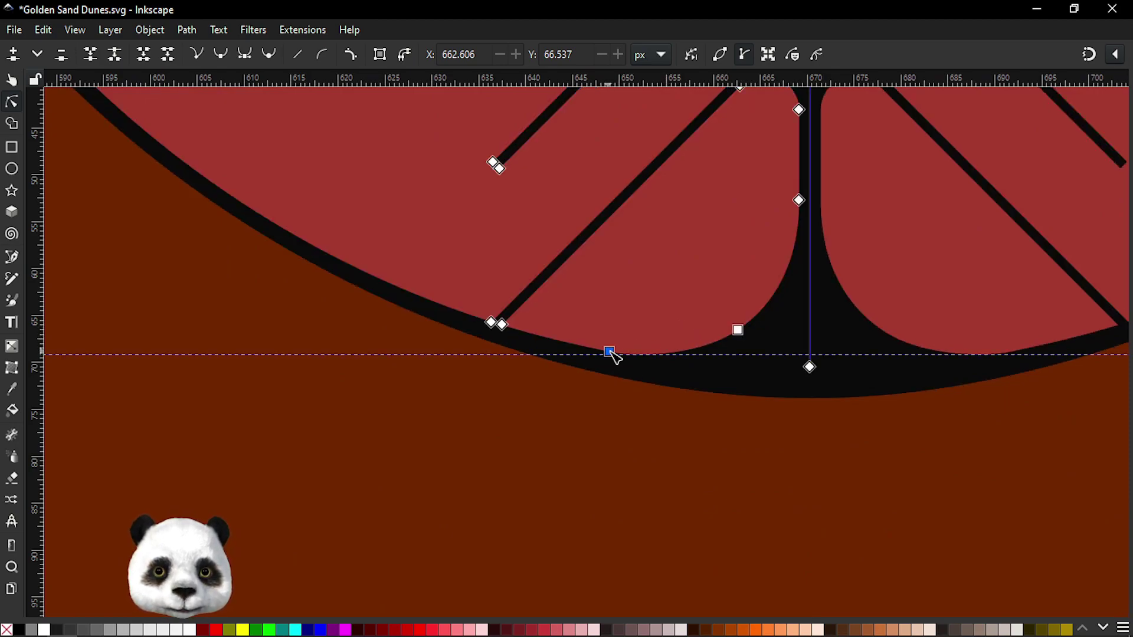
drag(611, 354, 613, 357)
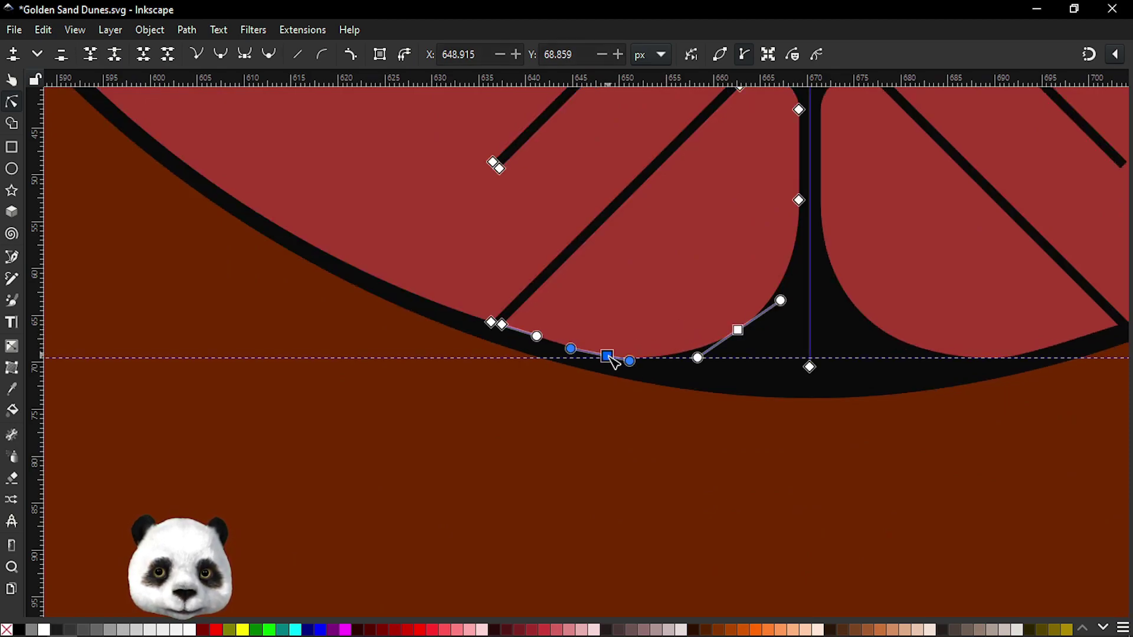
click(613, 356)
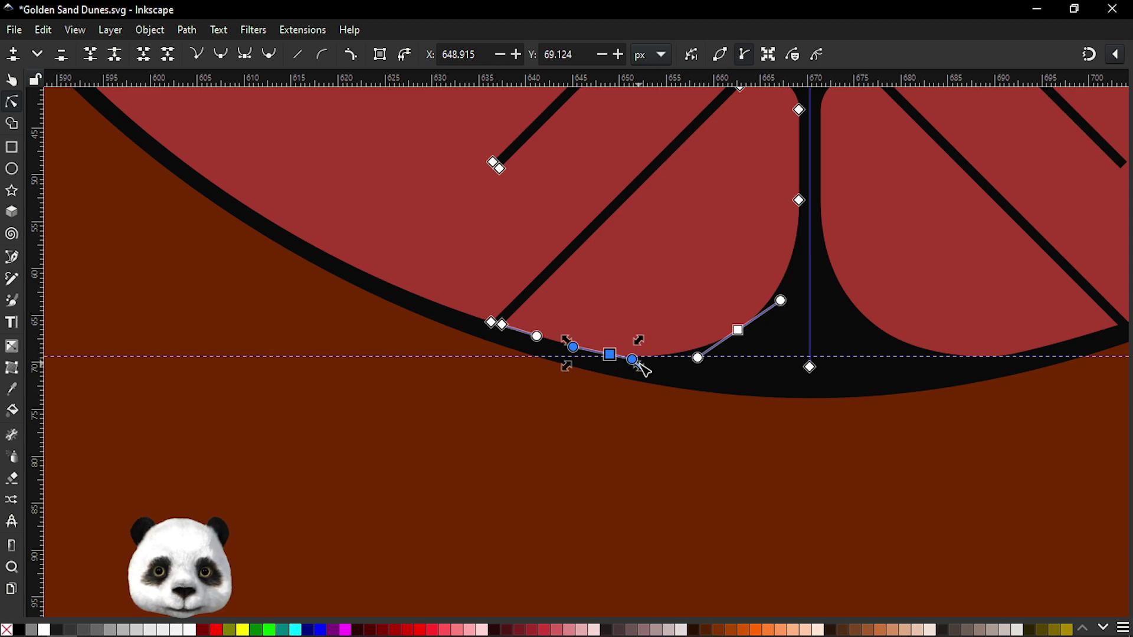
key(Escape)
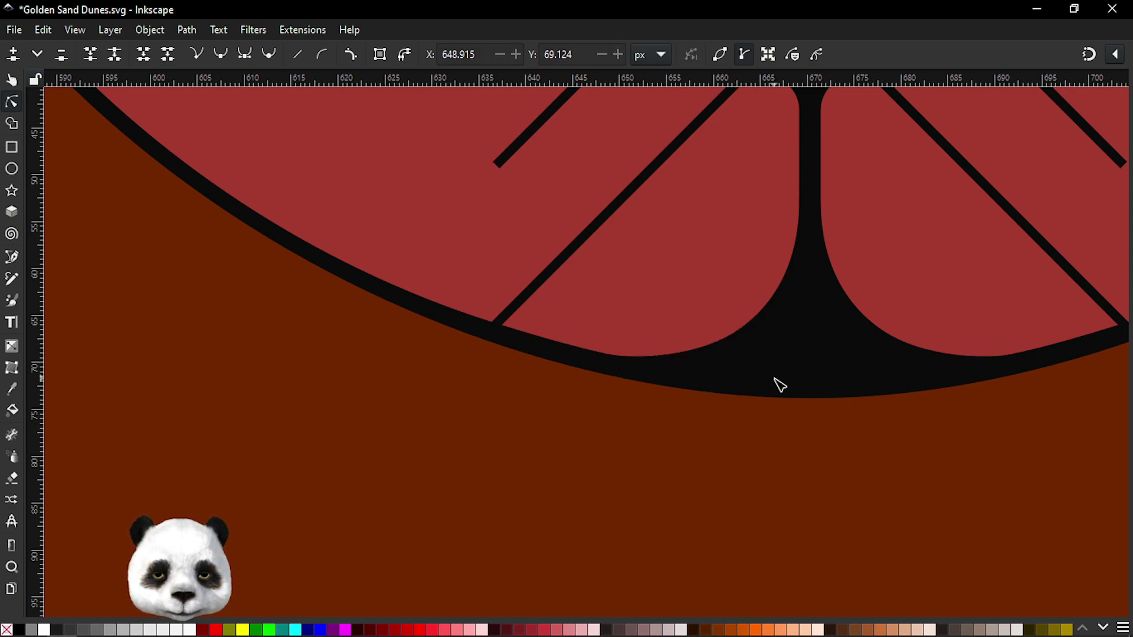
- Adjust the handle of the rim node left of the flare to smooth the curve
scroll(768, 381, down, 3)
scroll(764, 377, up, 4)
click(609, 370)
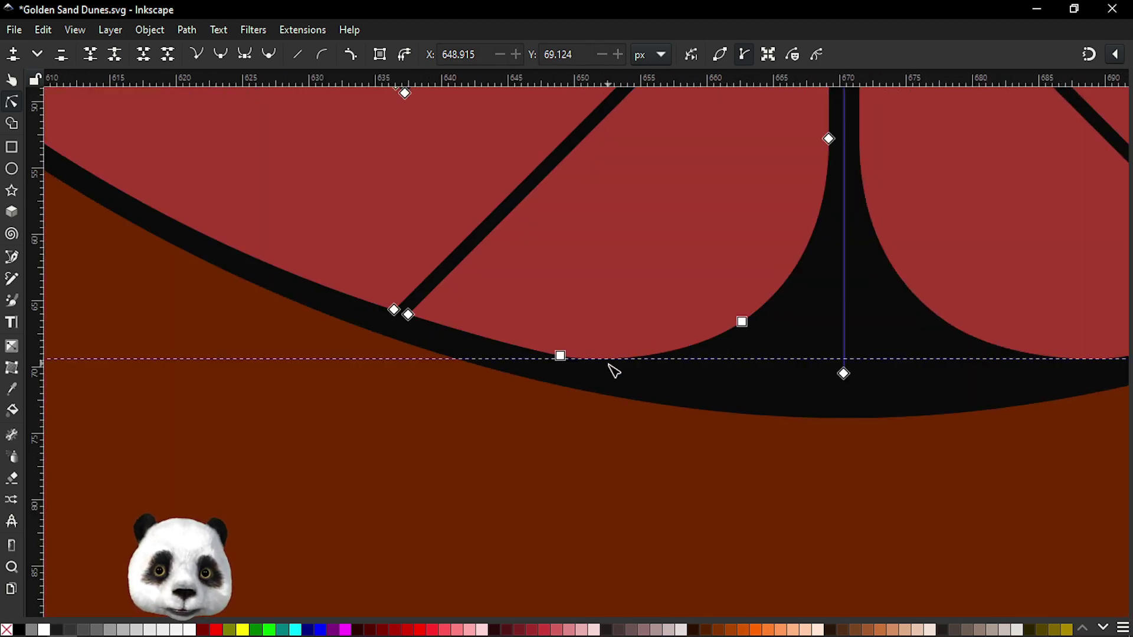
click(561, 357)
drag(597, 370, 610, 372)
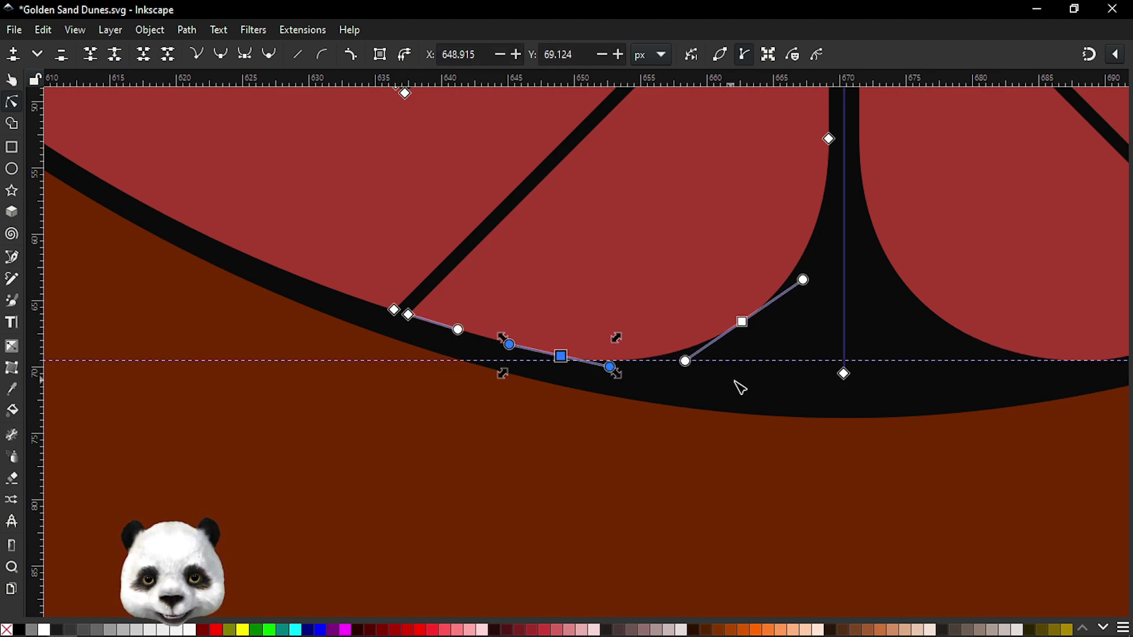
key(Escape)
scroll(826, 397, down, 3)
scroll(827, 436, down, 2)
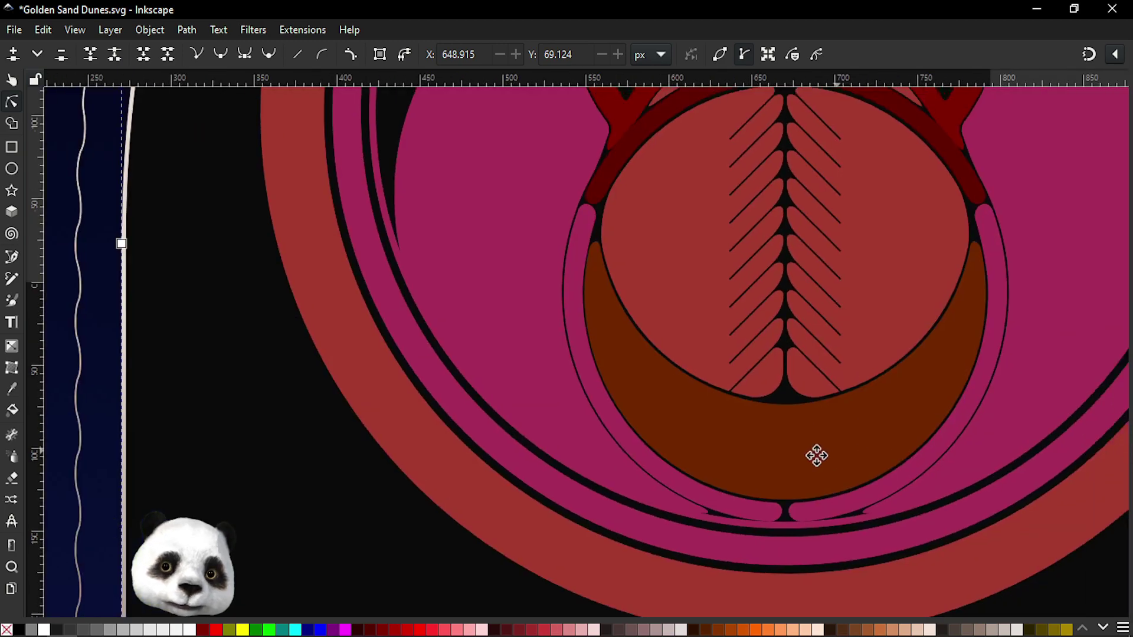
scroll(679, 496, down, 2)
- Save the poster, pick the left rib lines and their nodes across both halves, and save again
key(ctrl+s)
scroll(590, 523, down, 2)
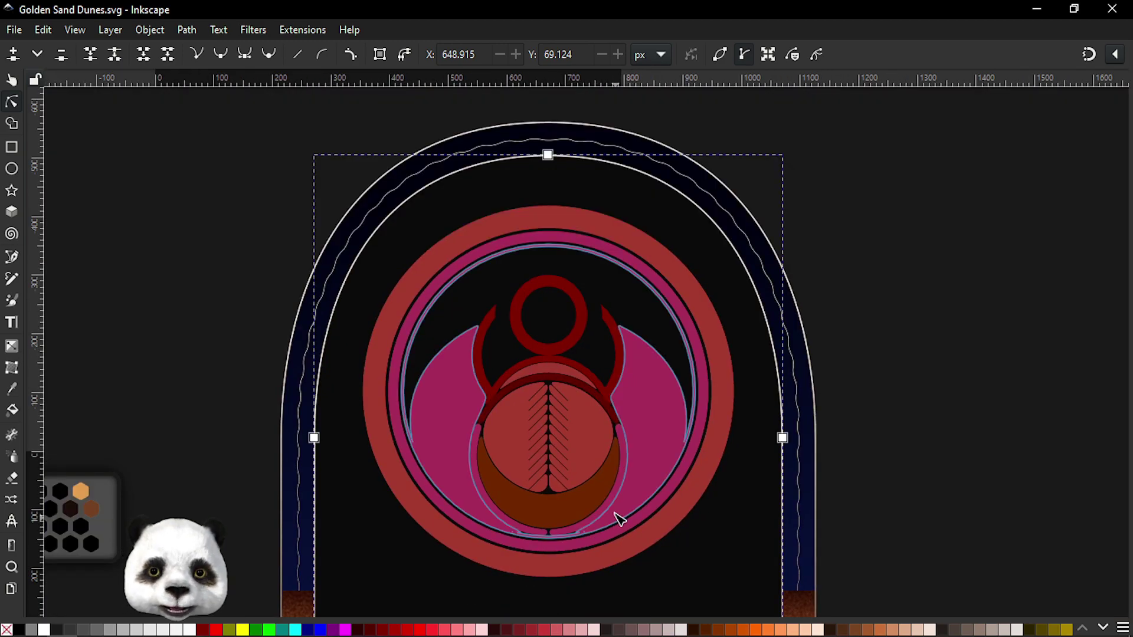
scroll(610, 420, up, 1)
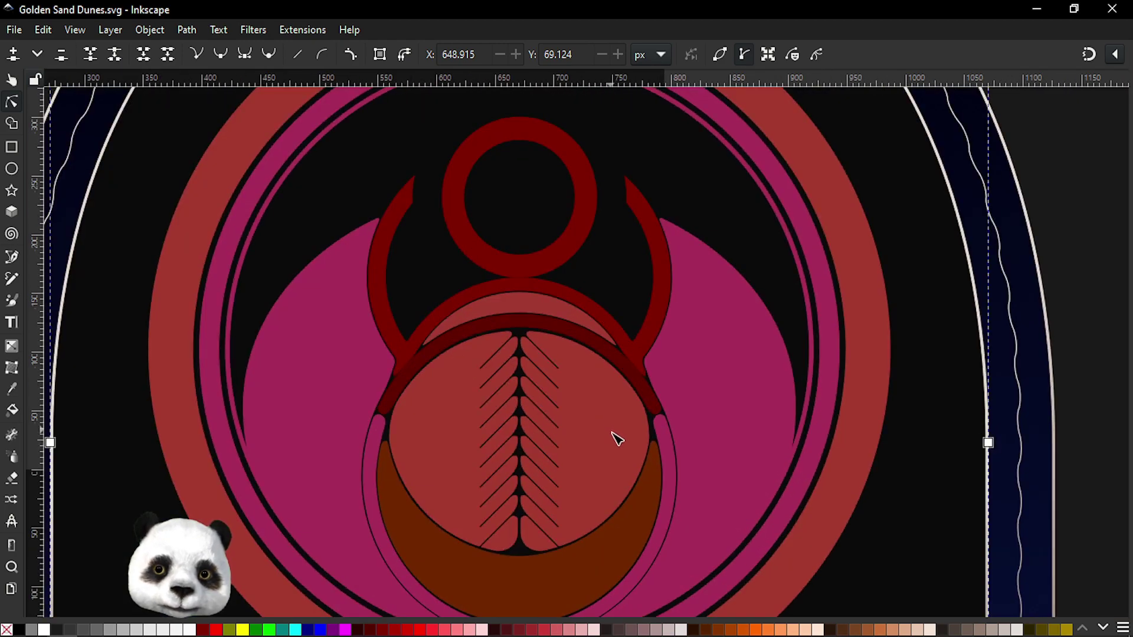
scroll(614, 435, up, 1)
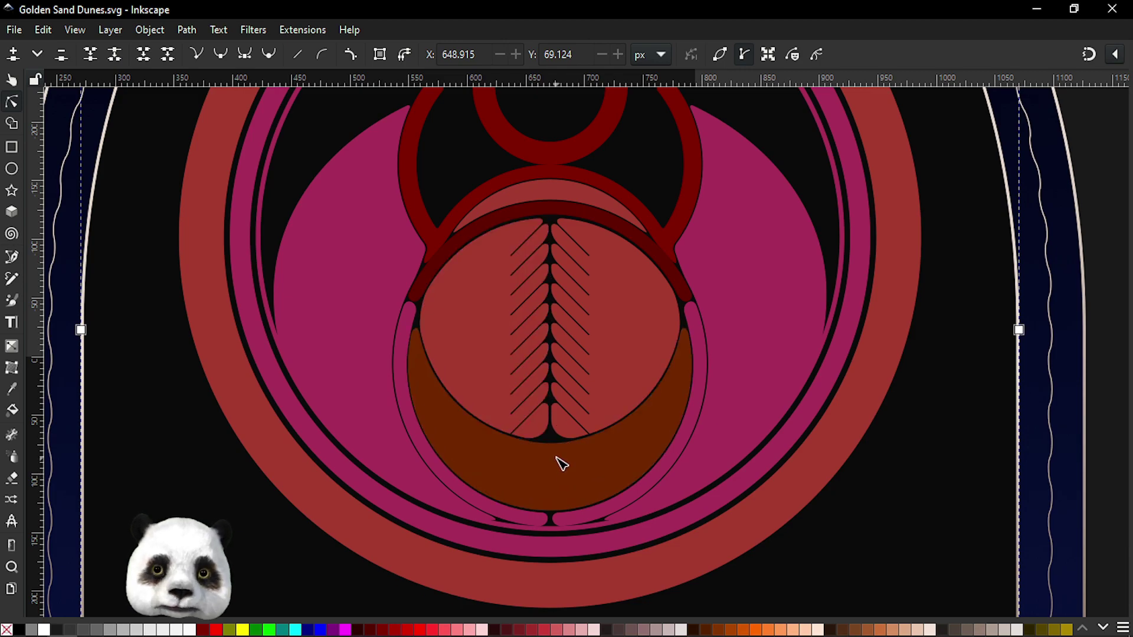
click(494, 356)
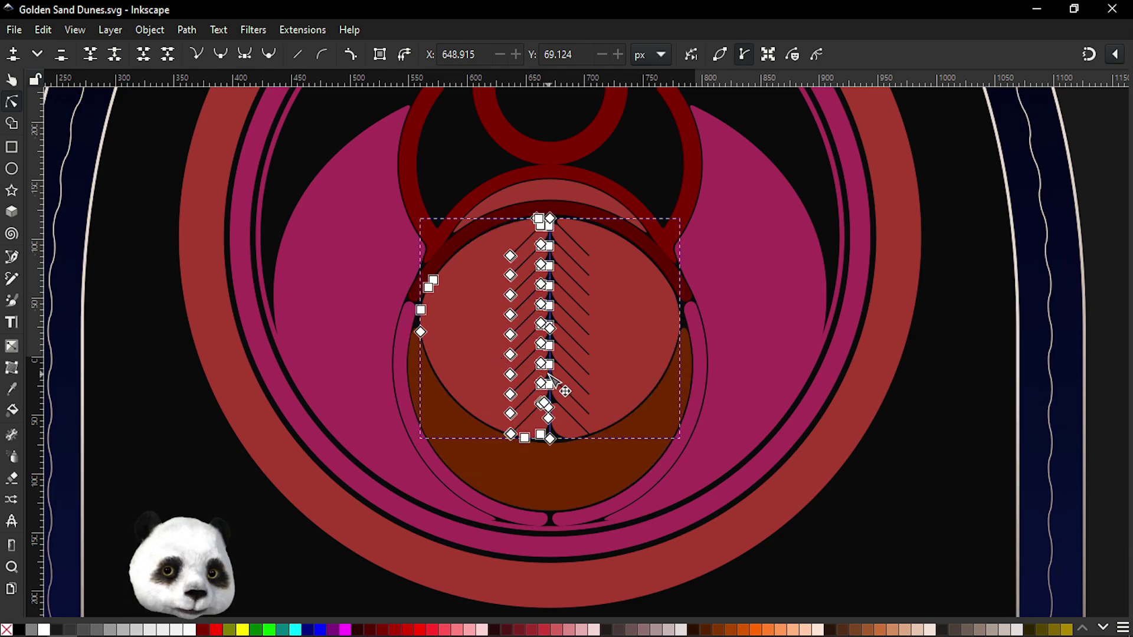
key(ctrl+d)
key(h)
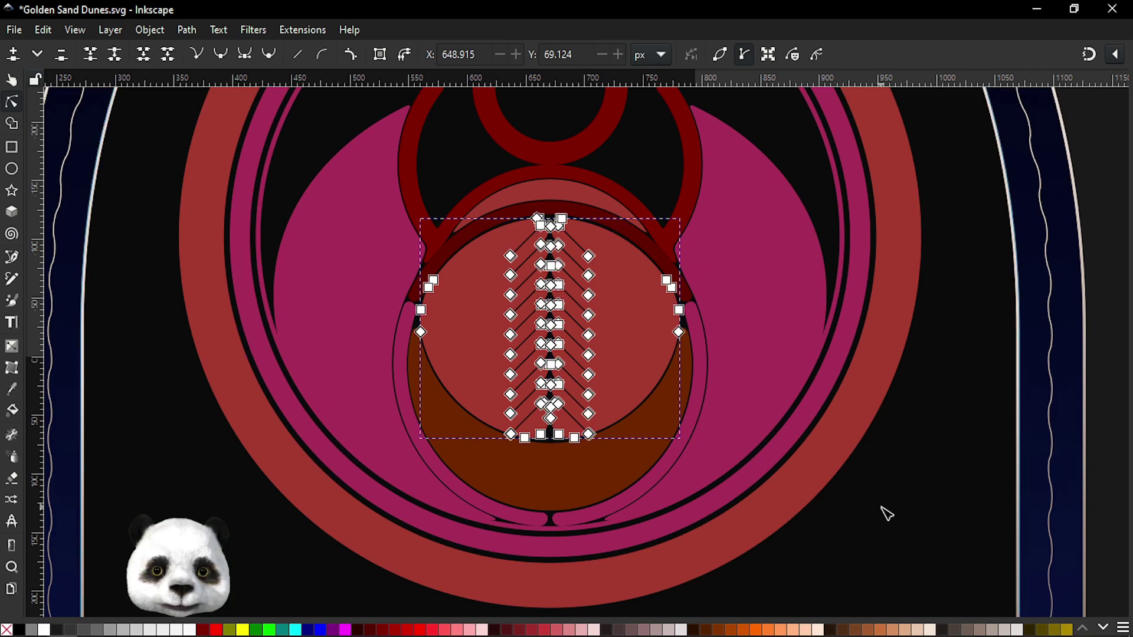
key(ctrl+s)
key(Escape)
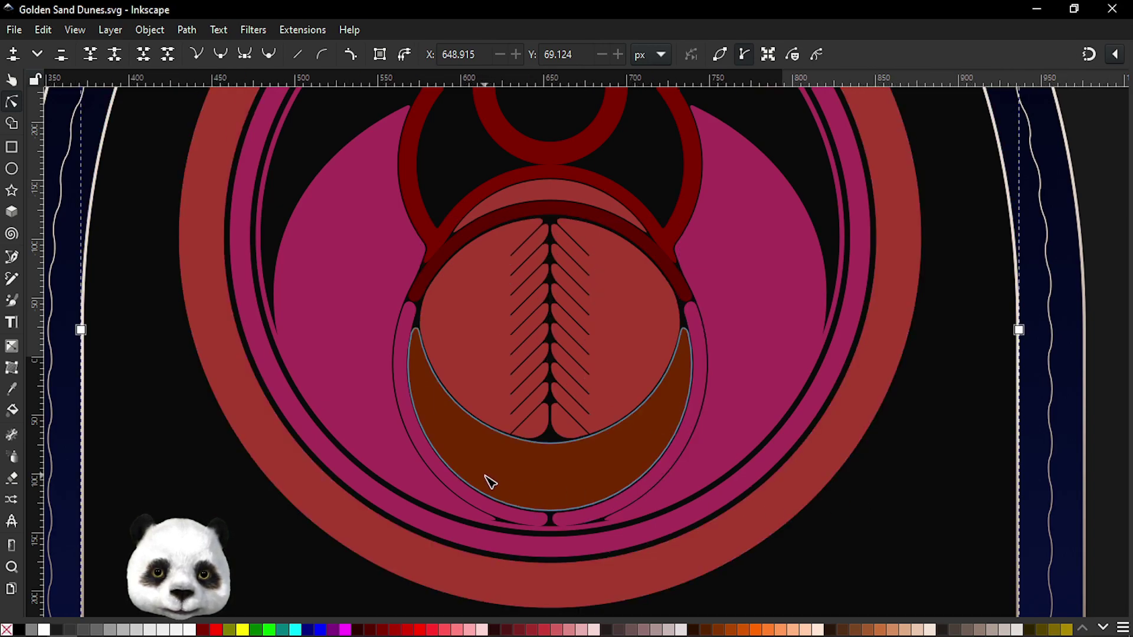
- Select the left column of rib lines as a whole object with the Selector tool
ctrl+scroll(487, 479, up, 2)
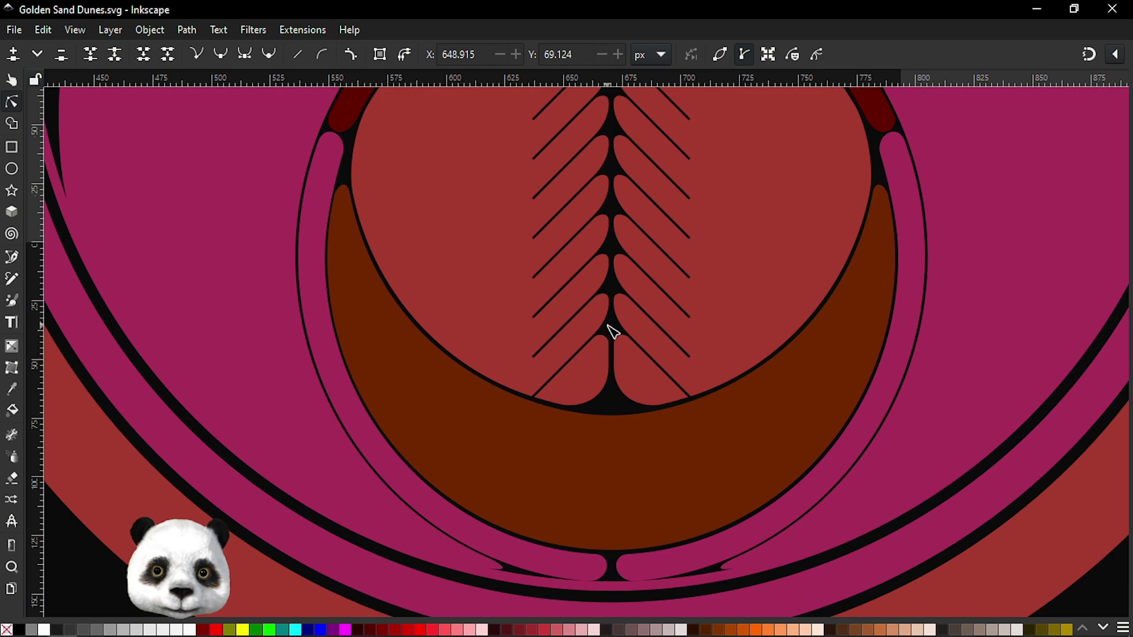
click(591, 344)
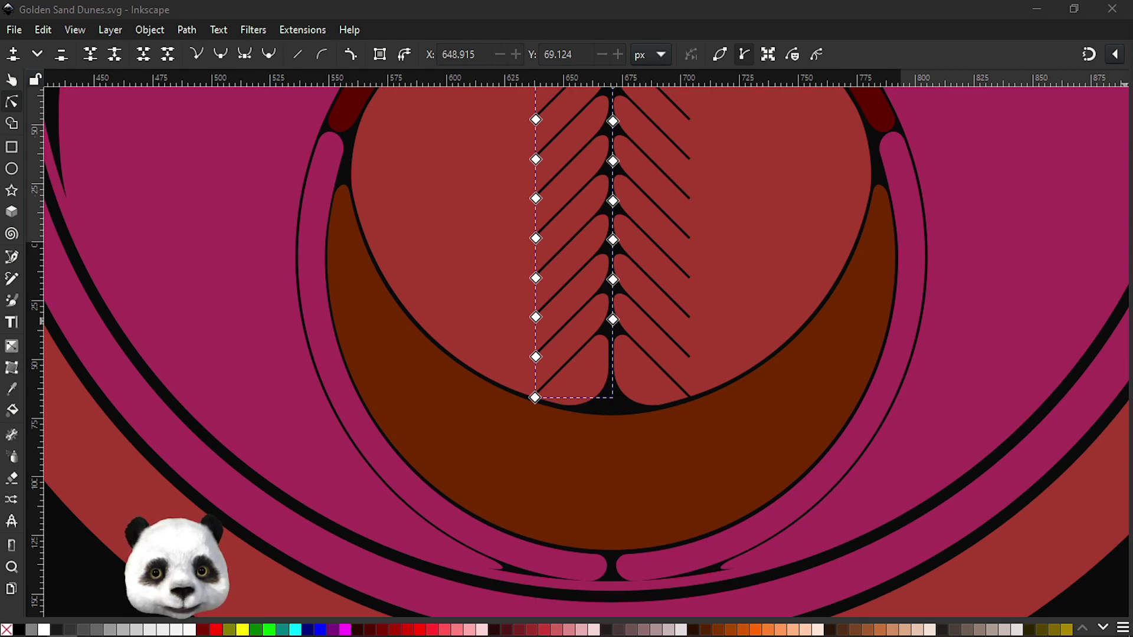
click(424, 2)
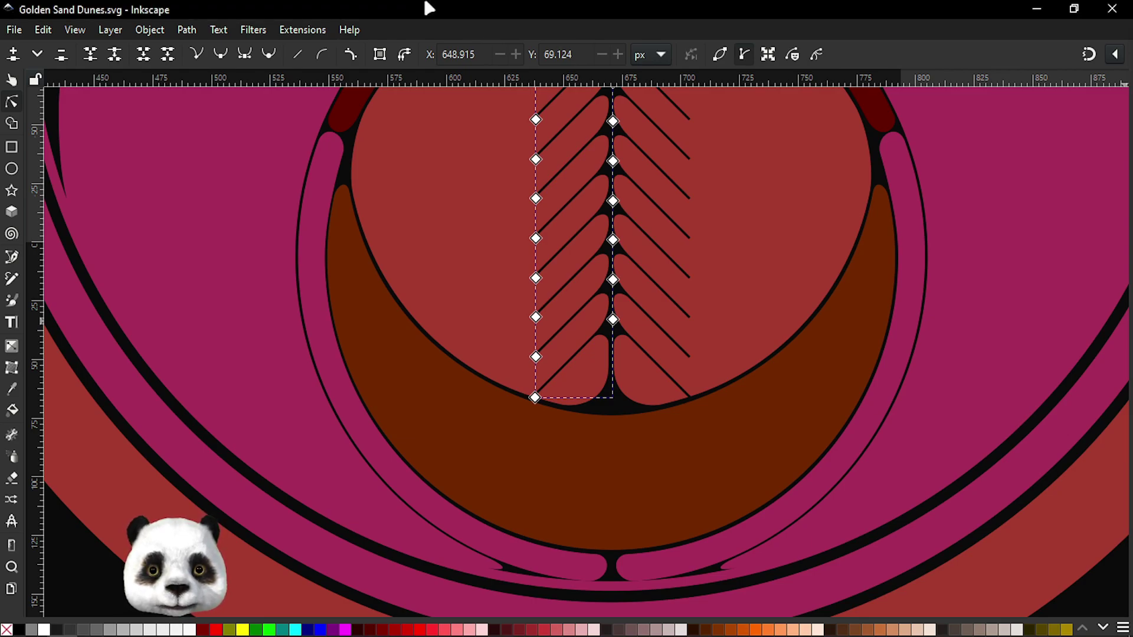
click(5, 89)
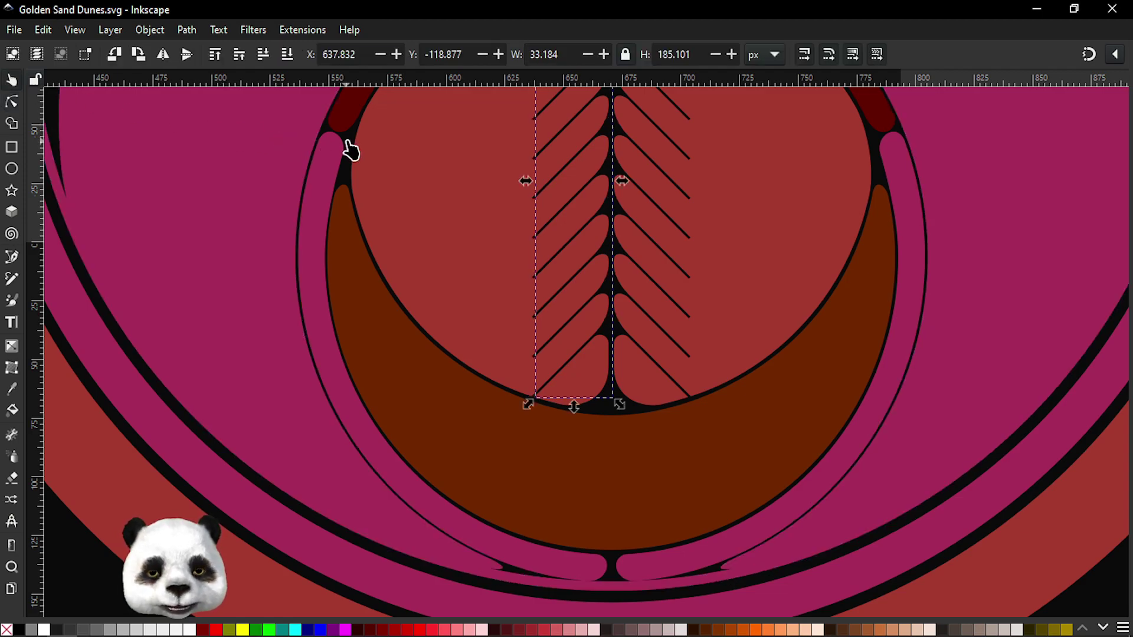
- Delete the duplicate left rib lines and save the poster
key(Delete)
key(ctrl+s)
ctrl+scroll(414, 248, down, 1)
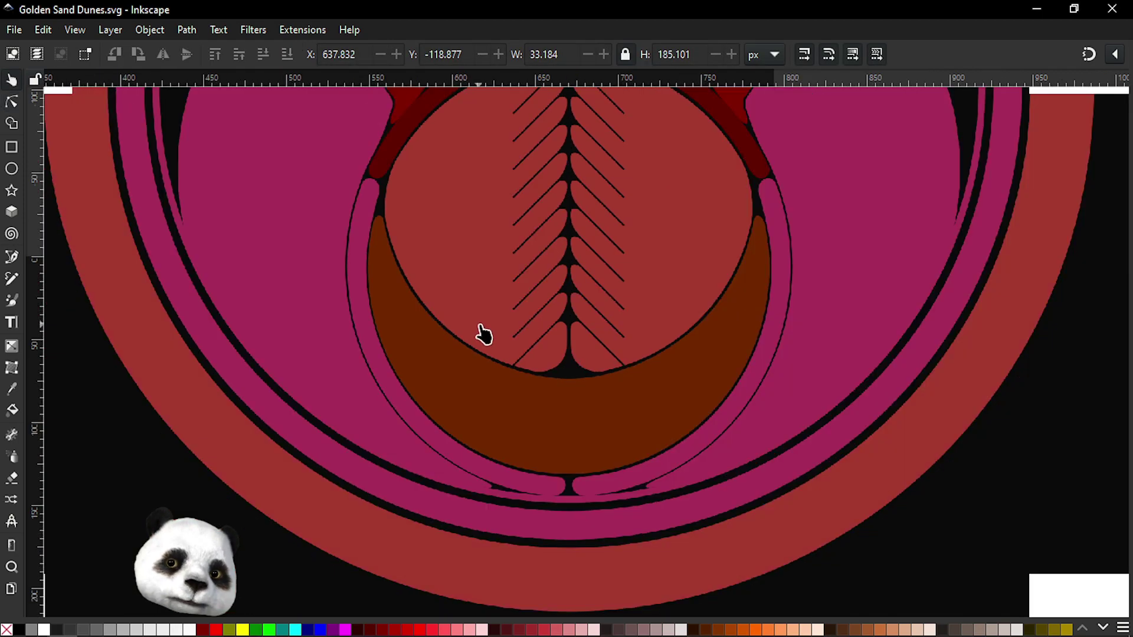
ctrl+scroll(490, 328, down, 2)
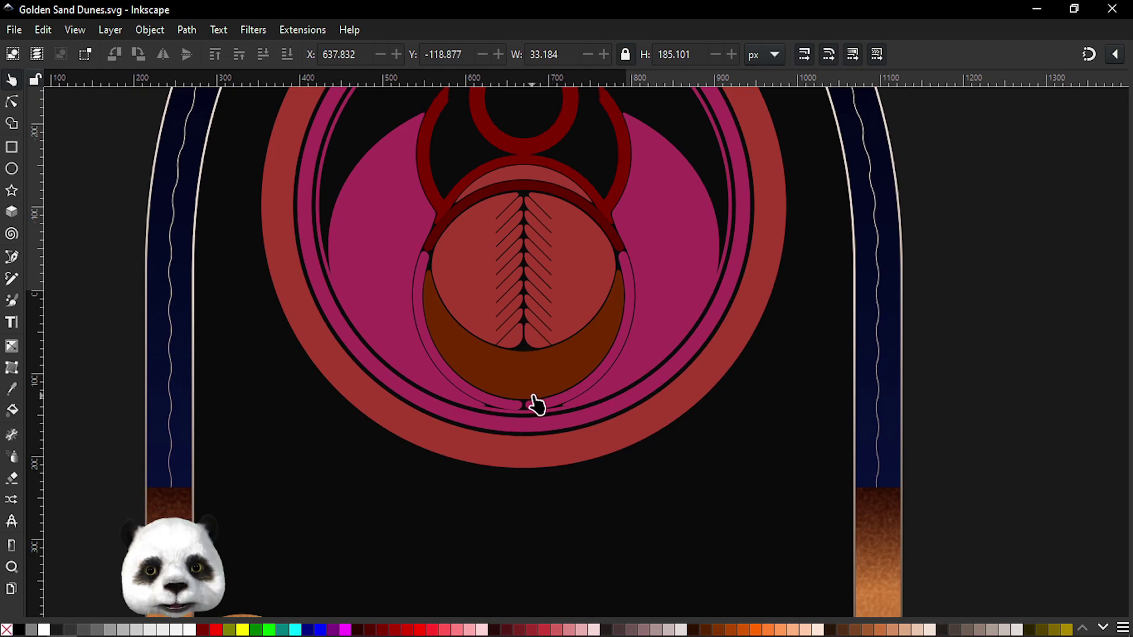
- Zoom and pan to inspect the brown crescent's lower edge
ctrl+scroll(537, 405, up, 4)
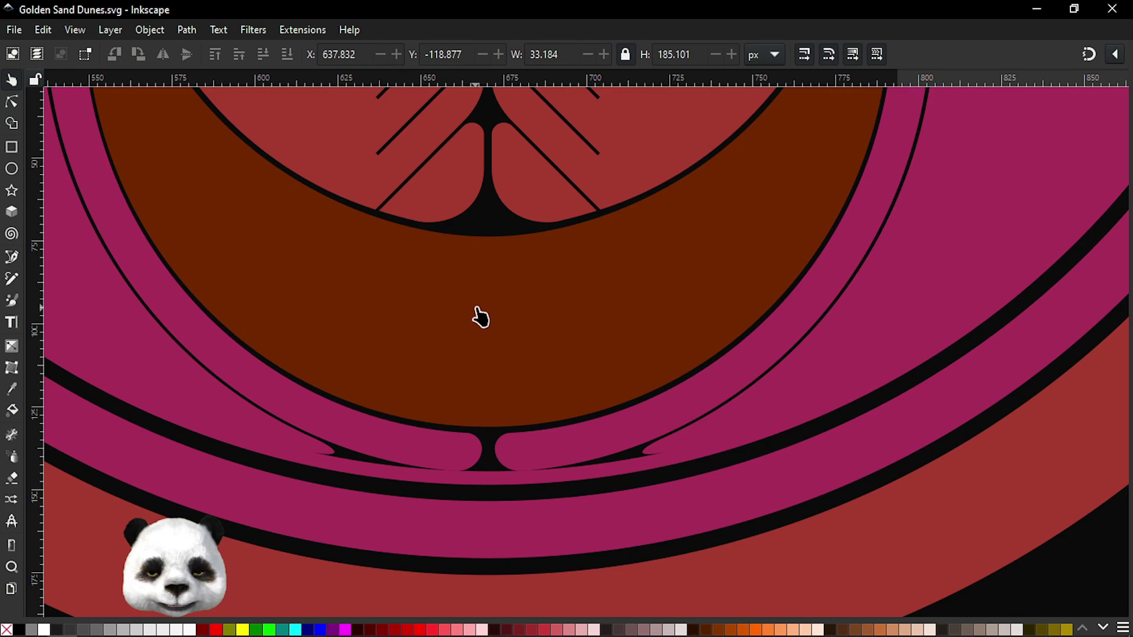
drag(489, 335, 551, 405)
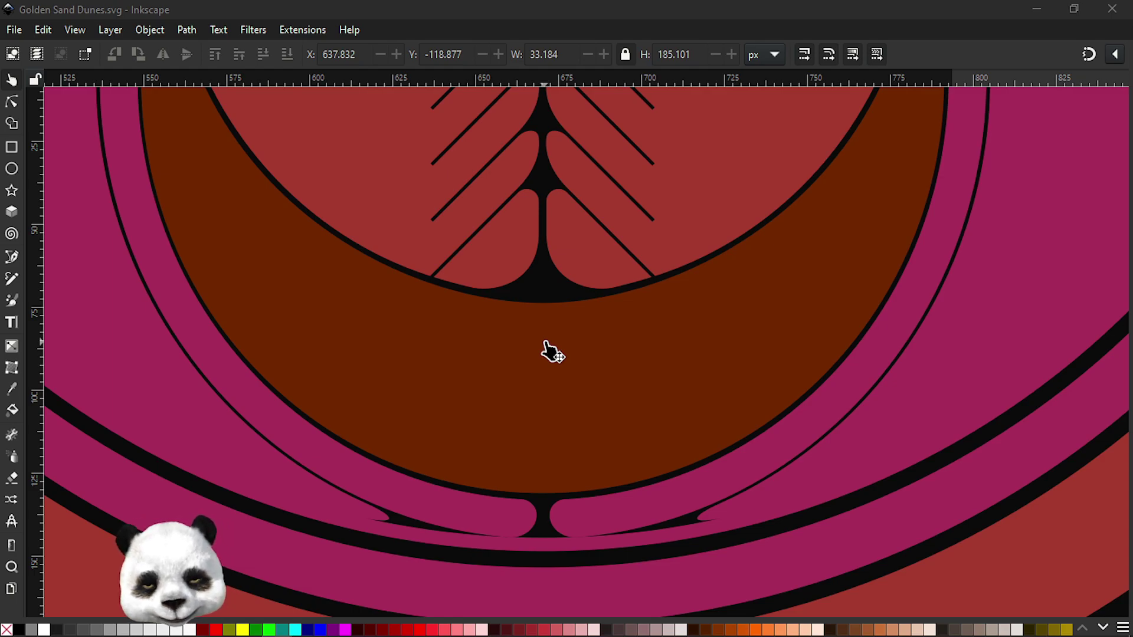
scroll(549, 352, down, 2)
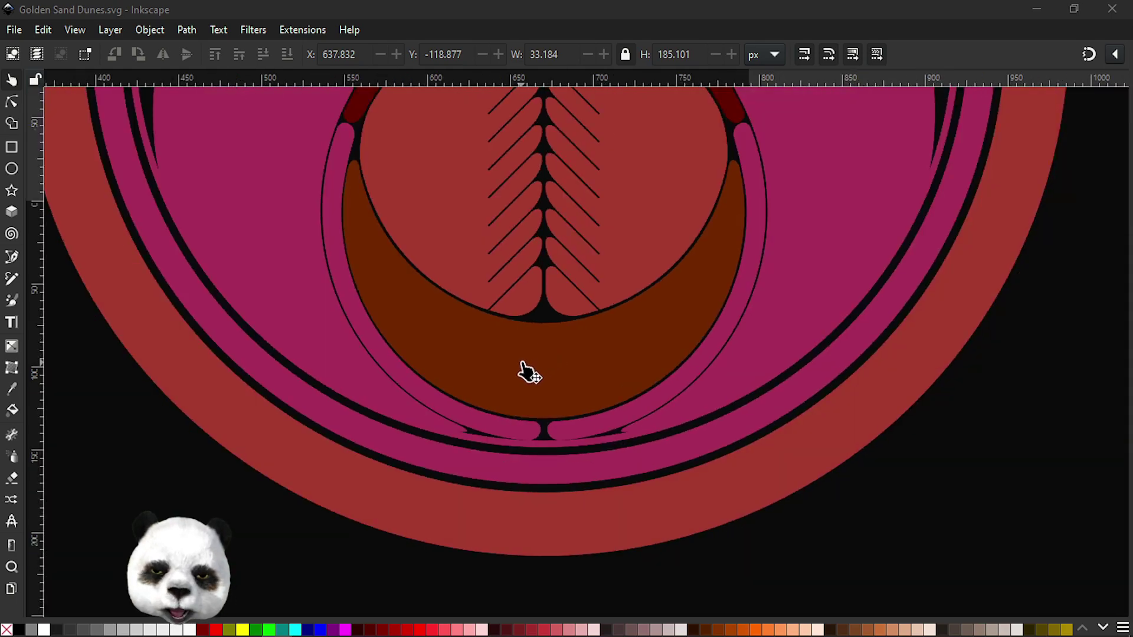
scroll(537, 366, up, 2)
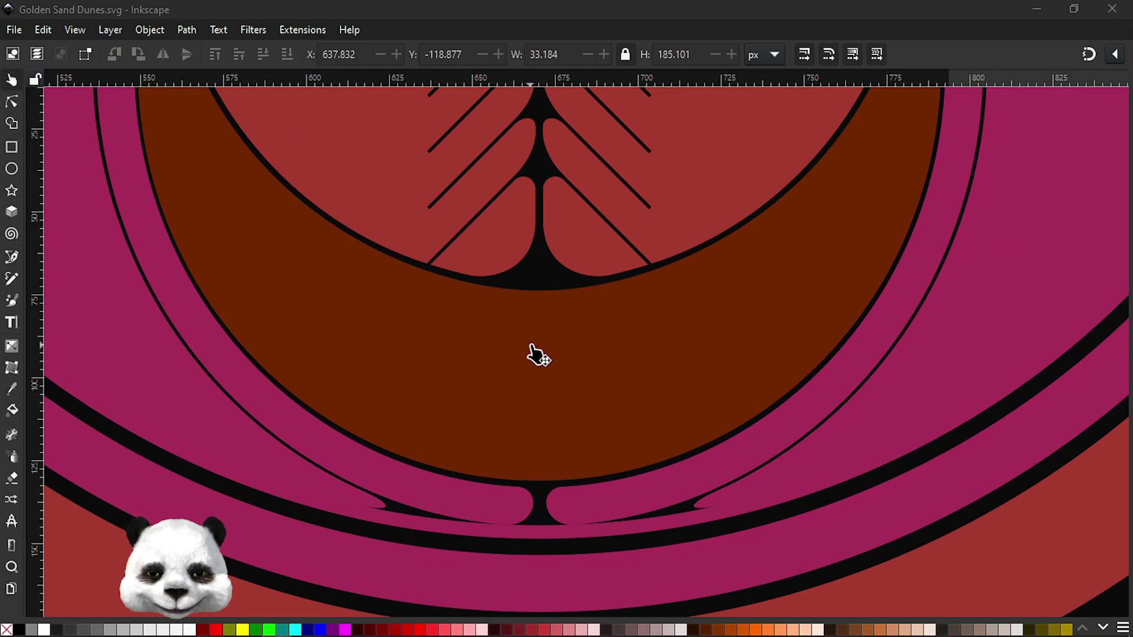
- Cover the crescent's right half with a 165.985 × 242.507 px rectangle from the centre line, then select both
click(566, 332)
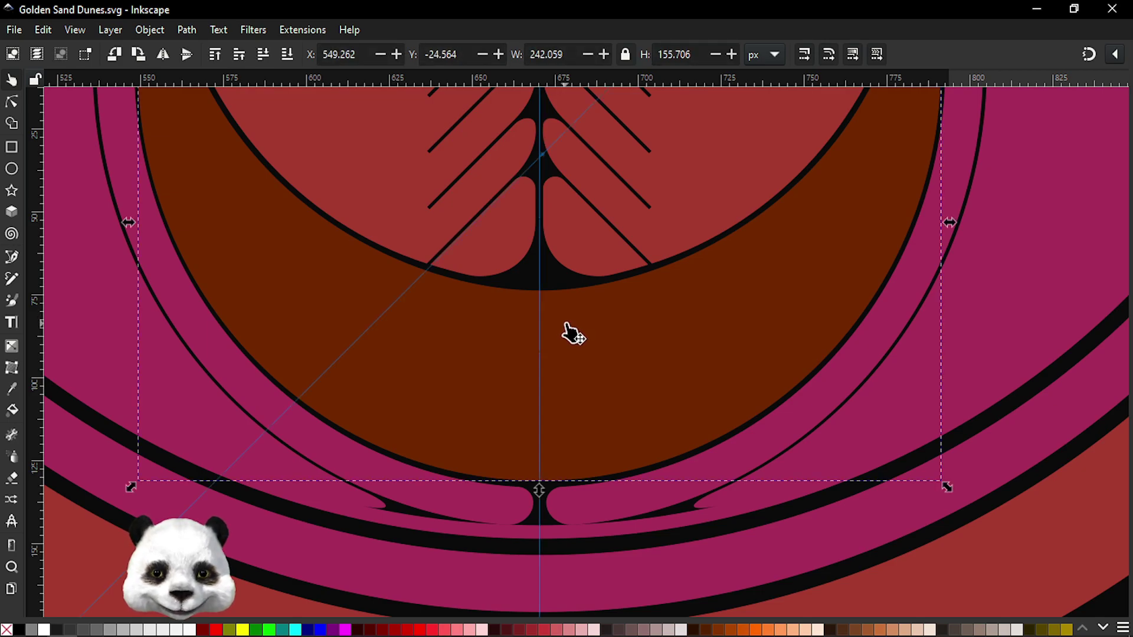
key(r)
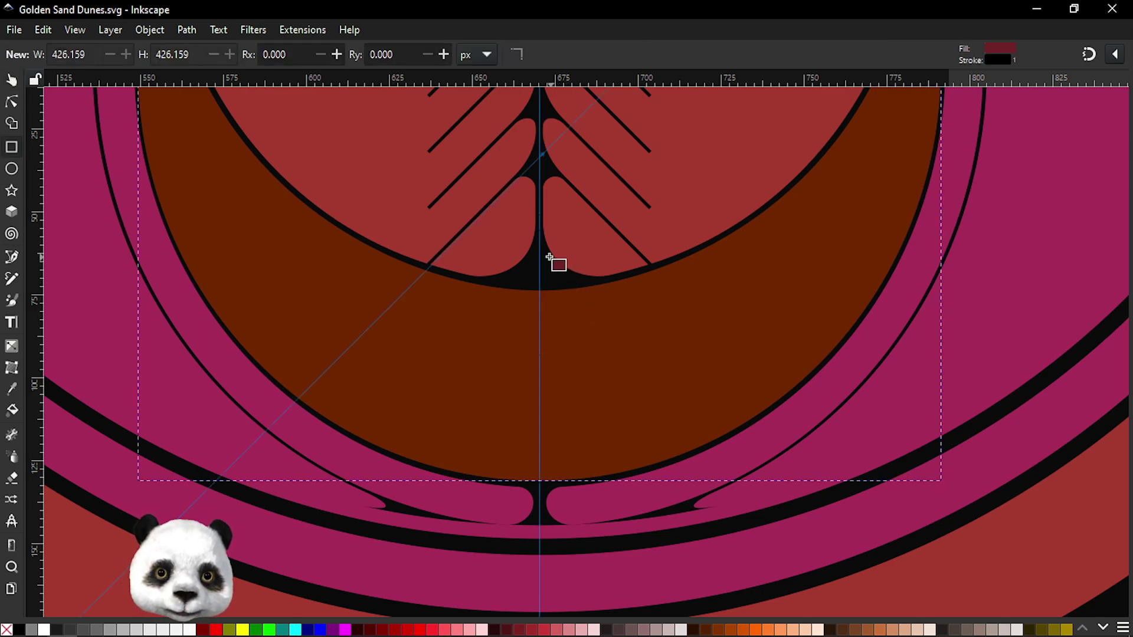
drag(540, 262, 897, 598)
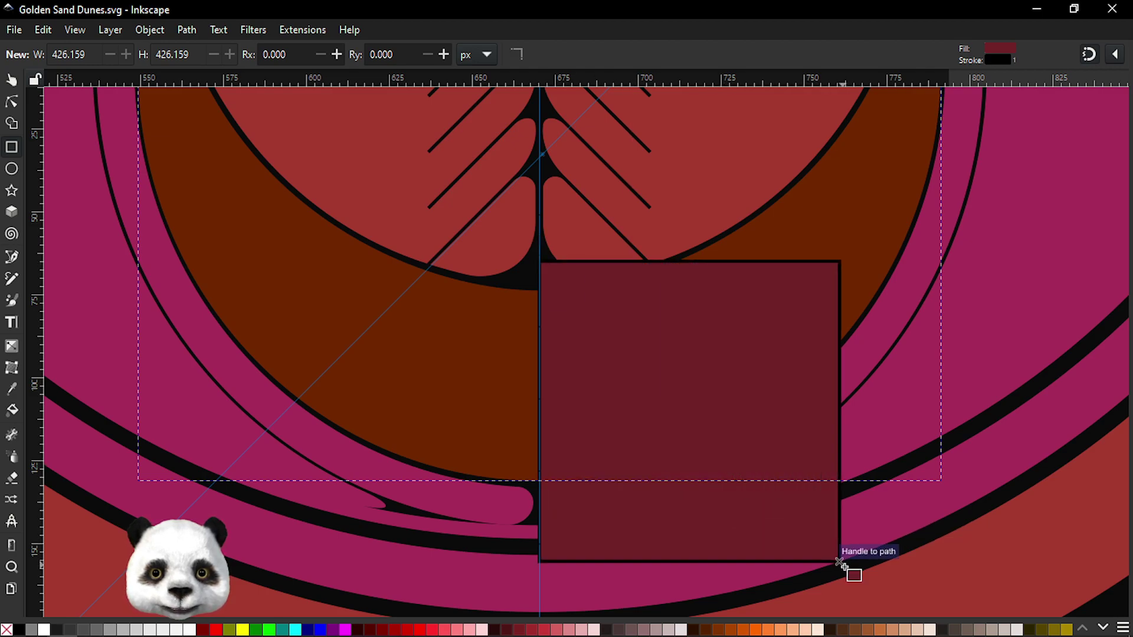
ctrl+scroll(848, 412, down, 1)
ctrl+scroll(856, 443, down, 1)
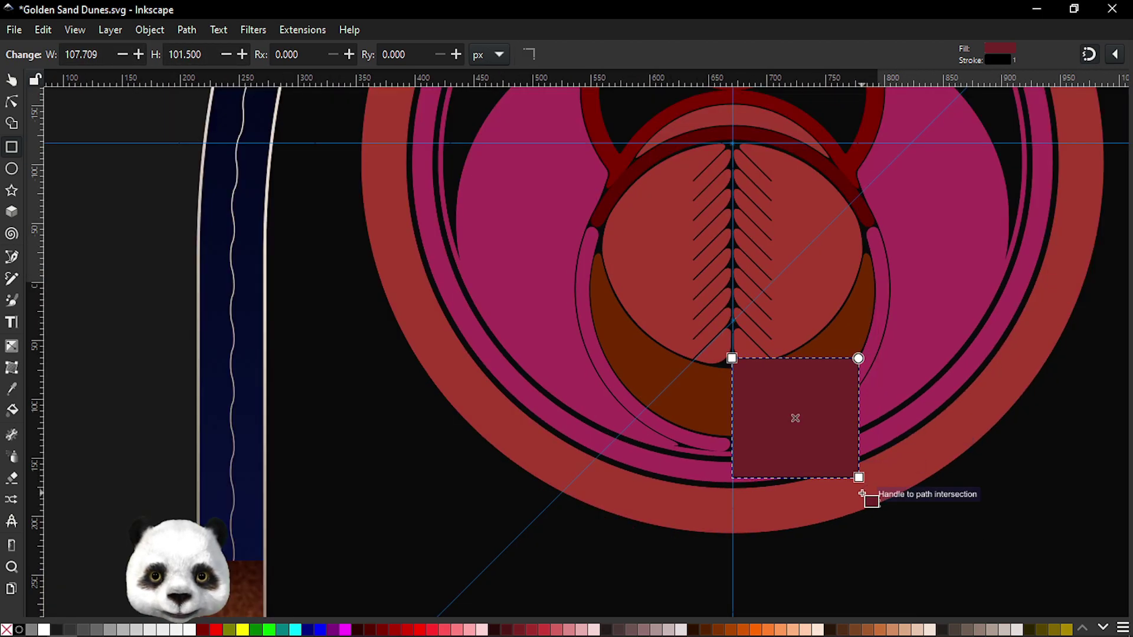
drag(909, 501, 938, 507)
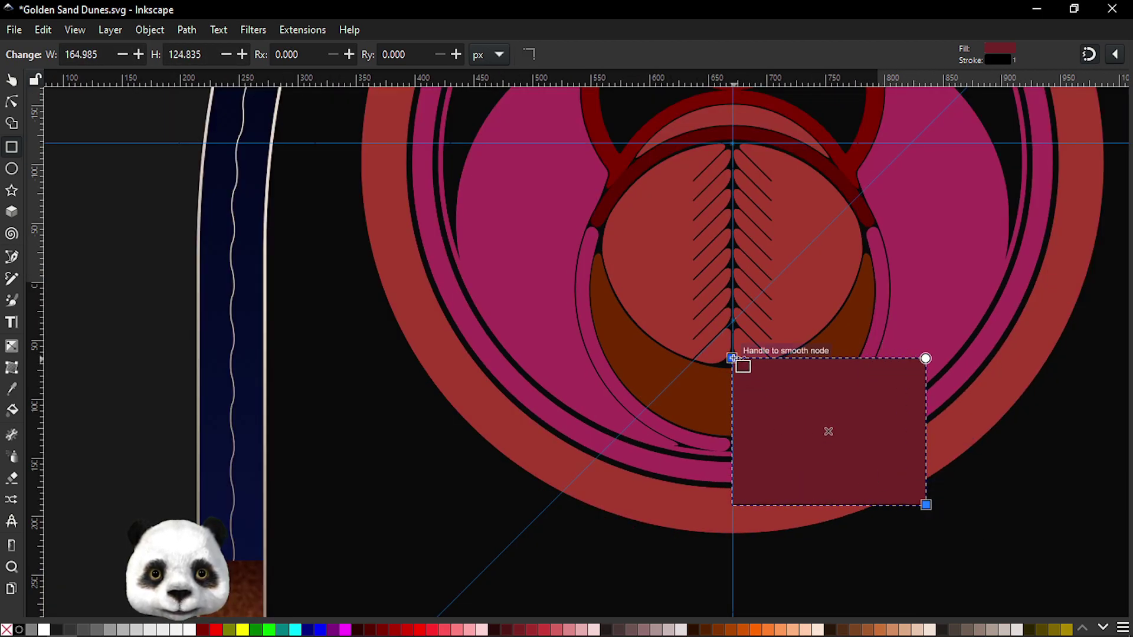
drag(739, 364, 732, 222)
key(s)
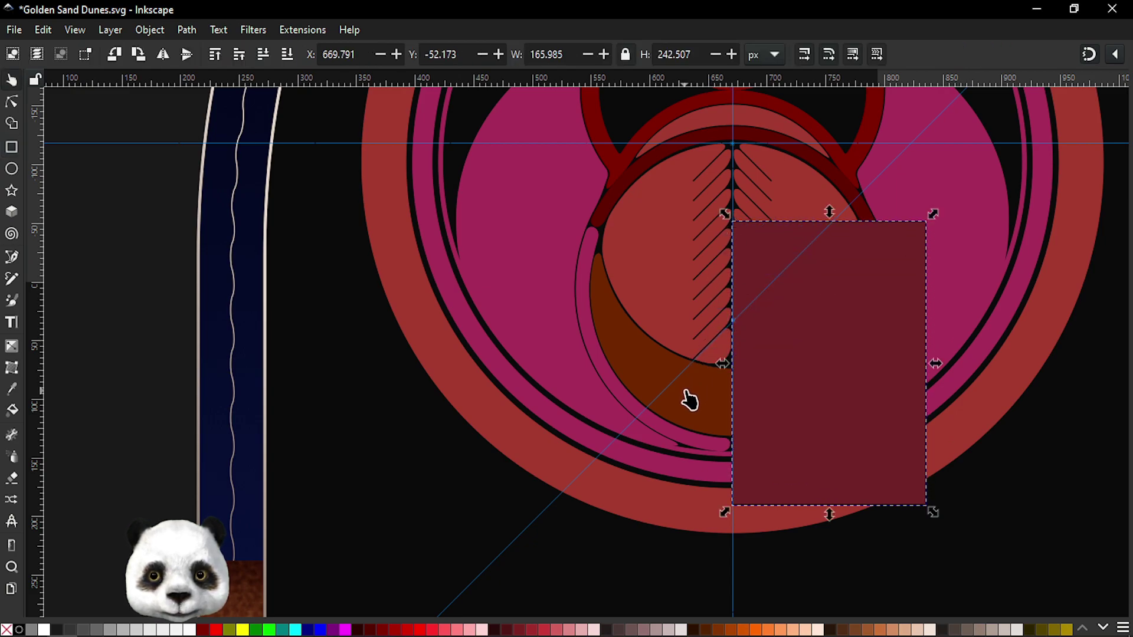
shift+click(692, 404)
- Use Shape Builder to keep only the crescent's left piece
key(x)
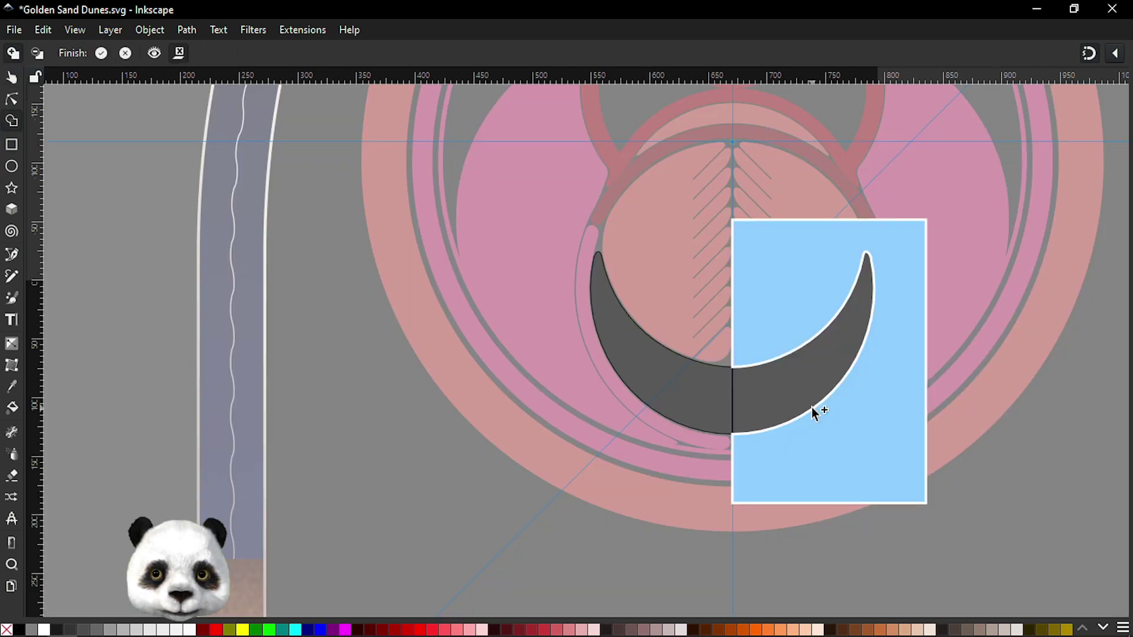
click(701, 405)
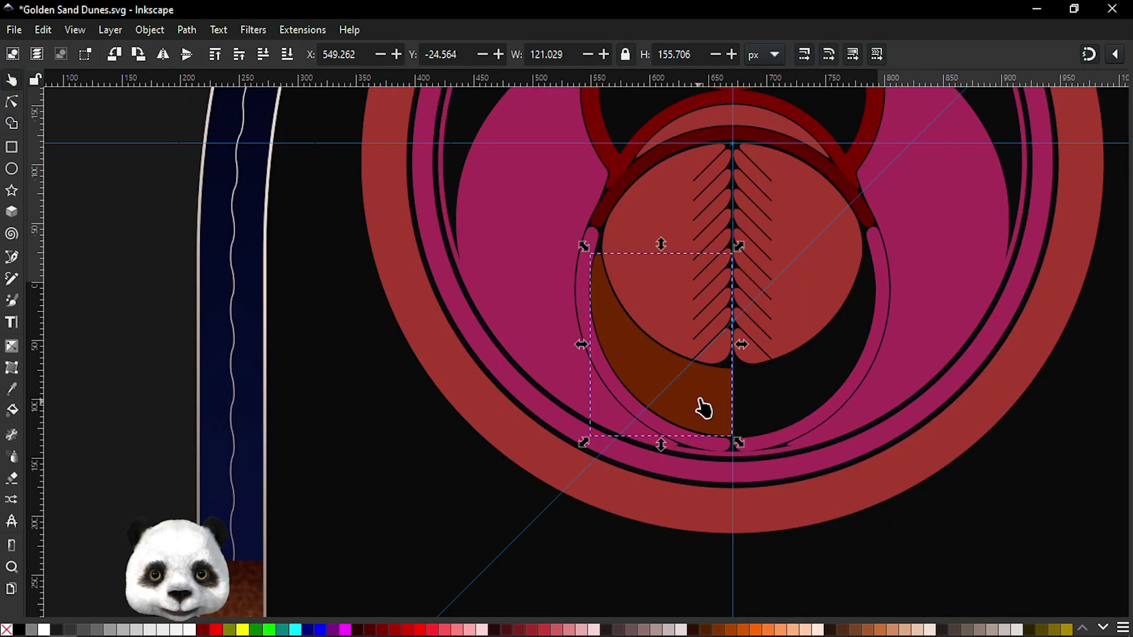
scroll(699, 403, up, 4)
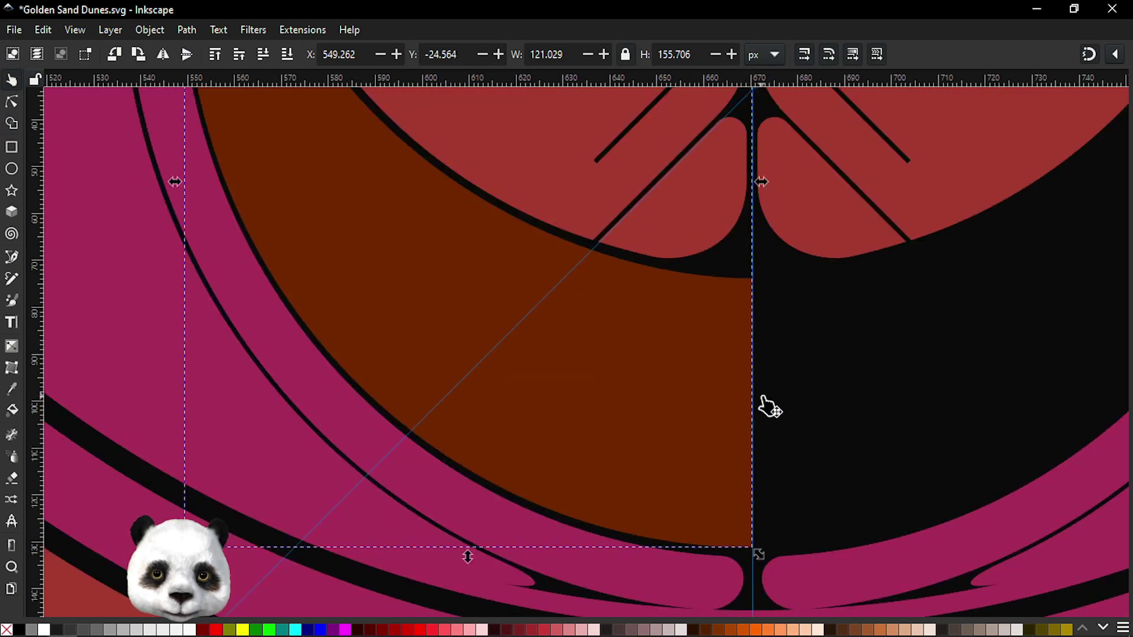
scroll(766, 406, up, 1)
- Move both cut-edge nodes of the half crescent onto the vertical centre guide
key(n)
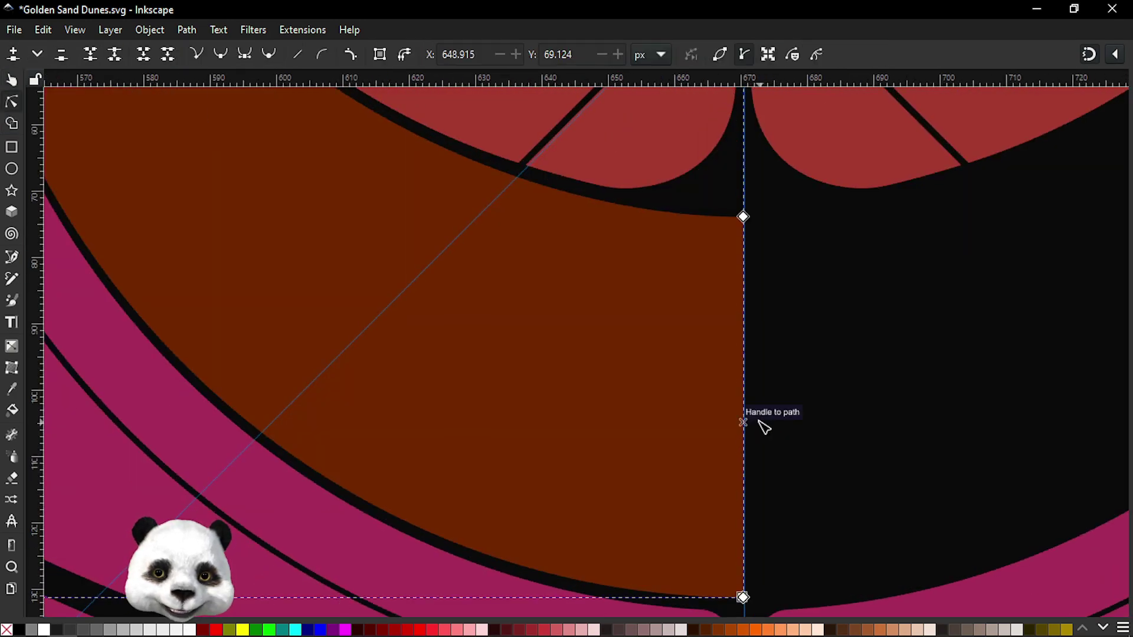
drag(788, 200, 717, 605)
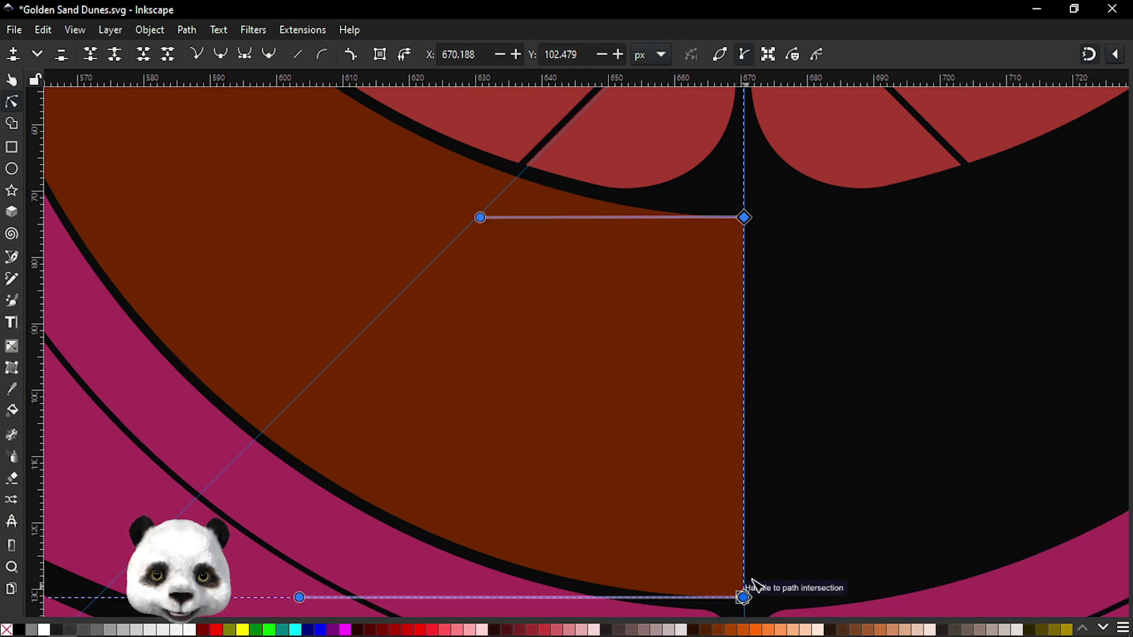
scroll(753, 583, down, 1)
scroll(787, 506, right, 2)
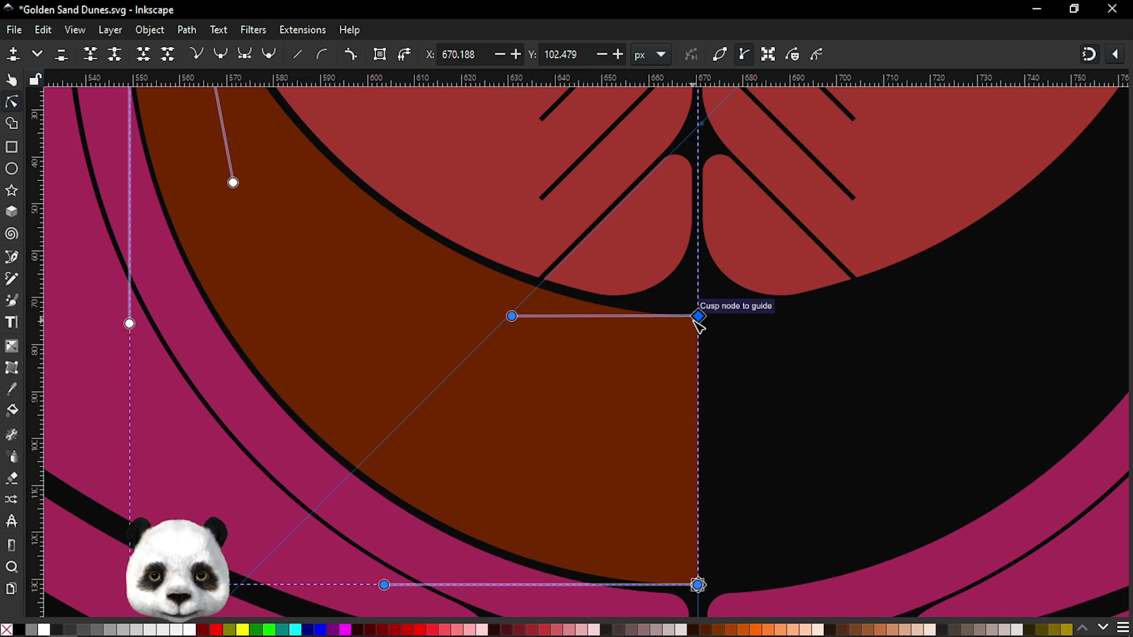
drag(684, 321, 684, 327)
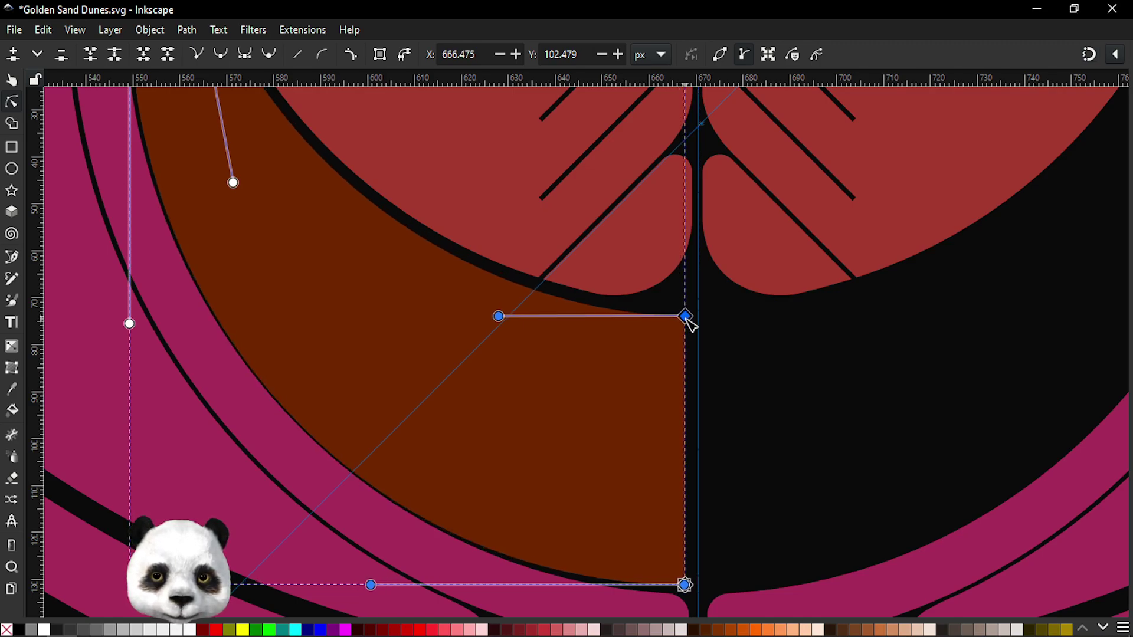
drag(683, 320, 695, 321)
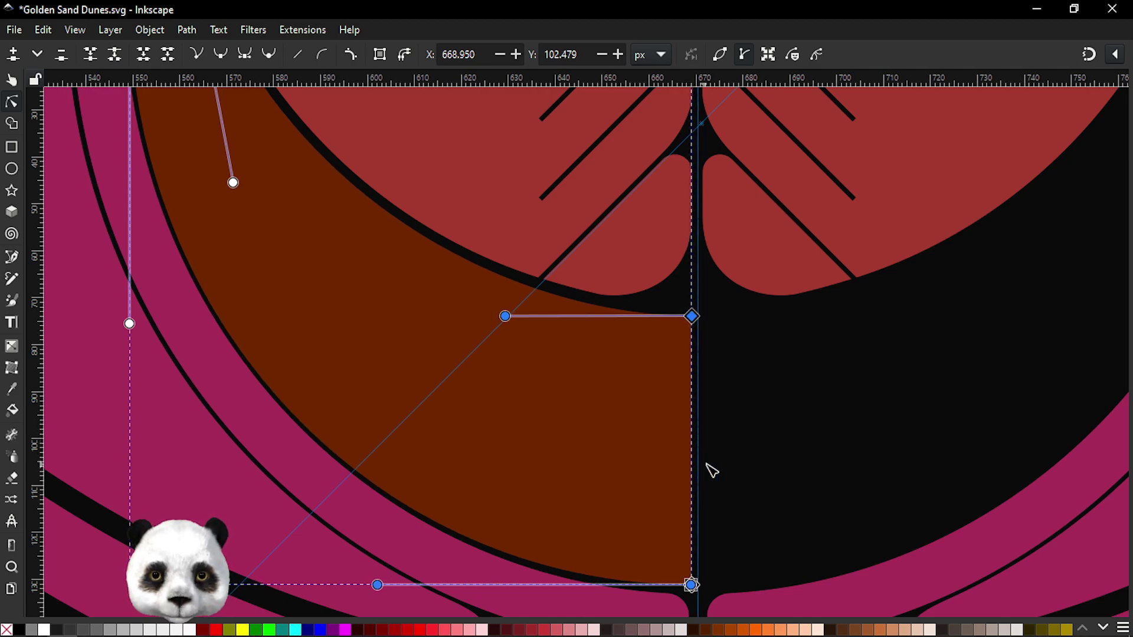
ctrl+scroll(712, 471, down, 3)
ctrl+scroll(731, 450, up, 2)
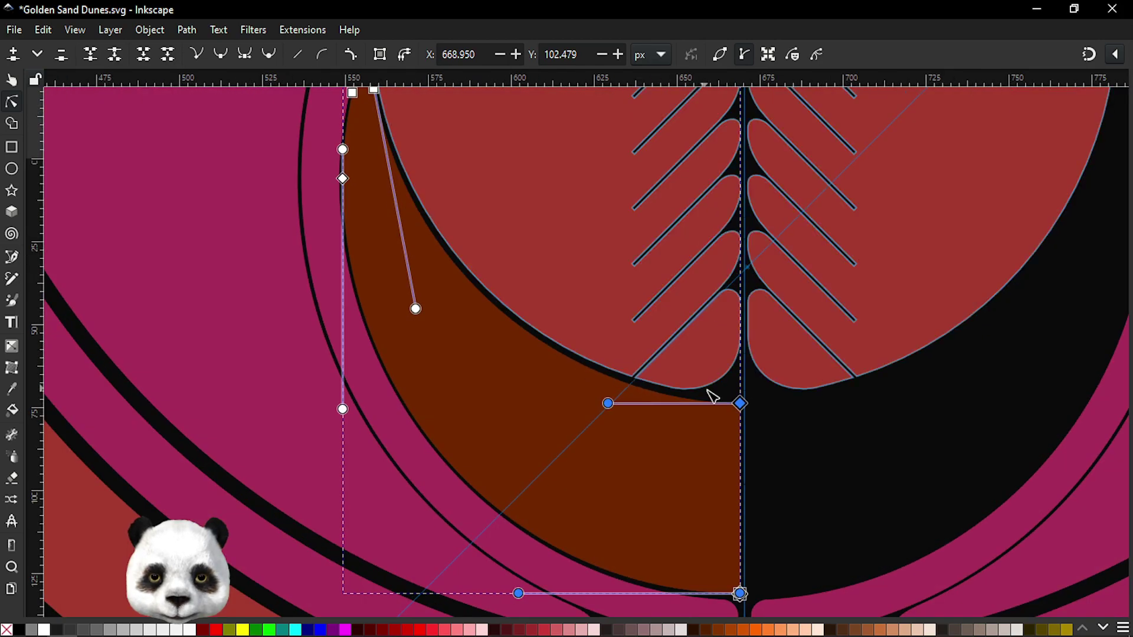
ctrl+scroll(761, 428, up, 2)
- Raise the cut edge's upper corner node to meet the circle outline, and save
key(Escape)
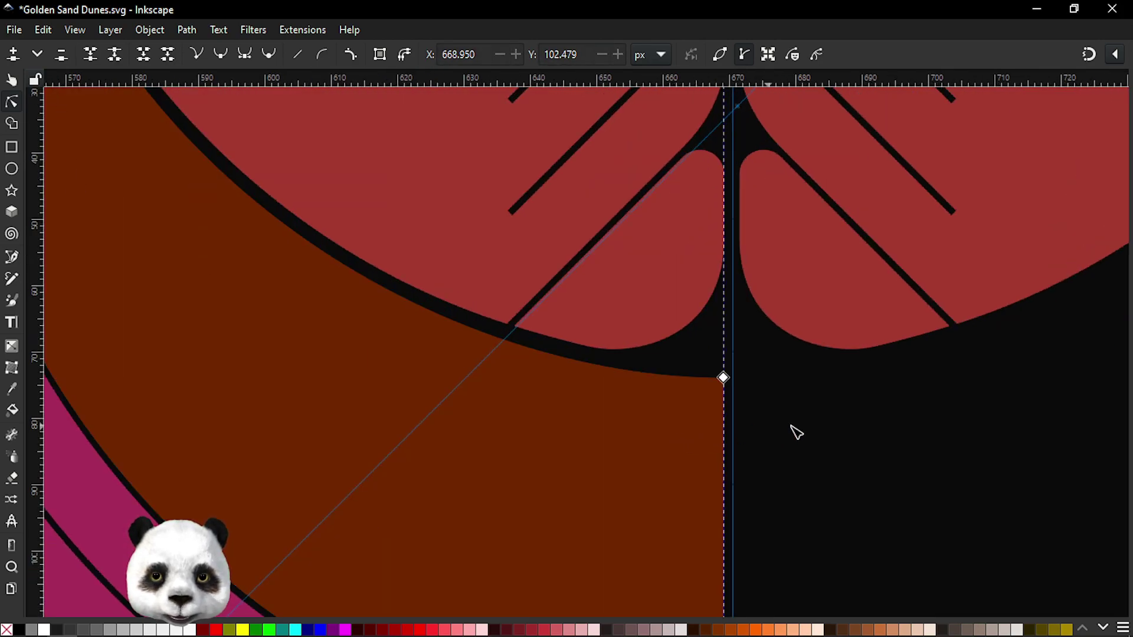
click(724, 377)
drag(725, 379, 724, 374)
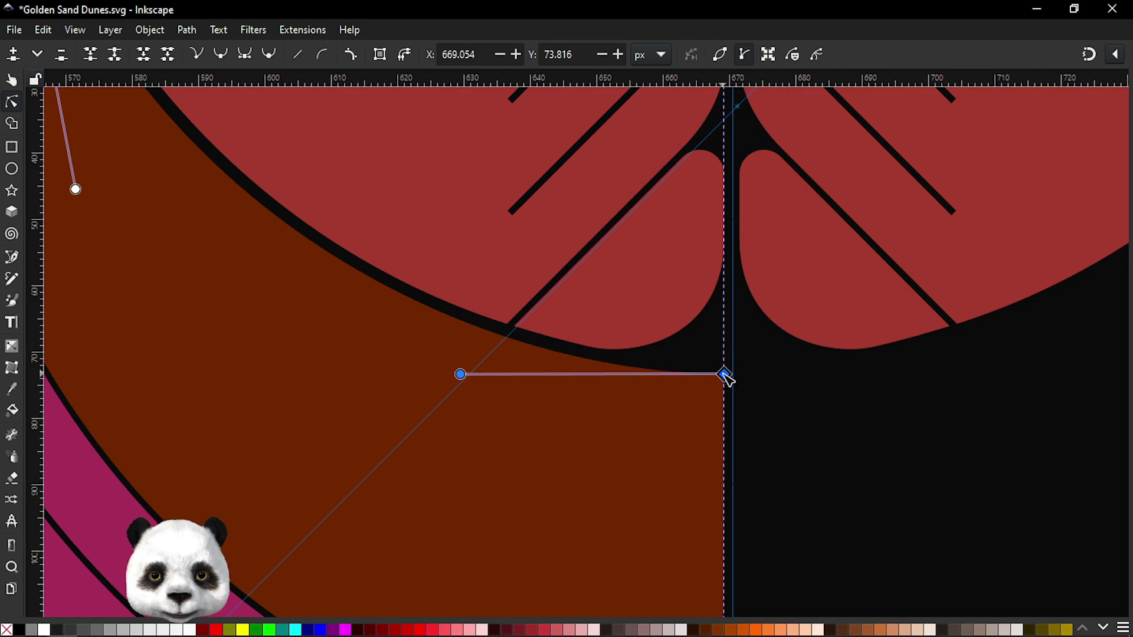
ctrl+scroll(727, 383, down, 1)
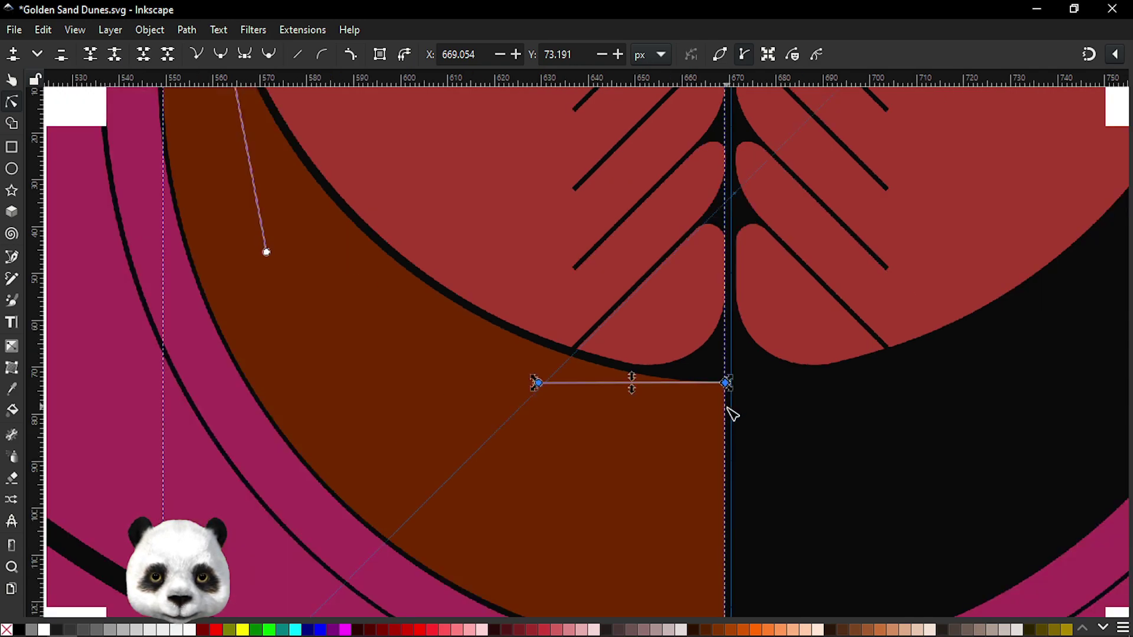
ctrl+scroll(729, 407, down, 1)
key(ctrl+s)
- Nudge a node on the crescent's left side slightly upward
ctrl+scroll(645, 409, down, 1)
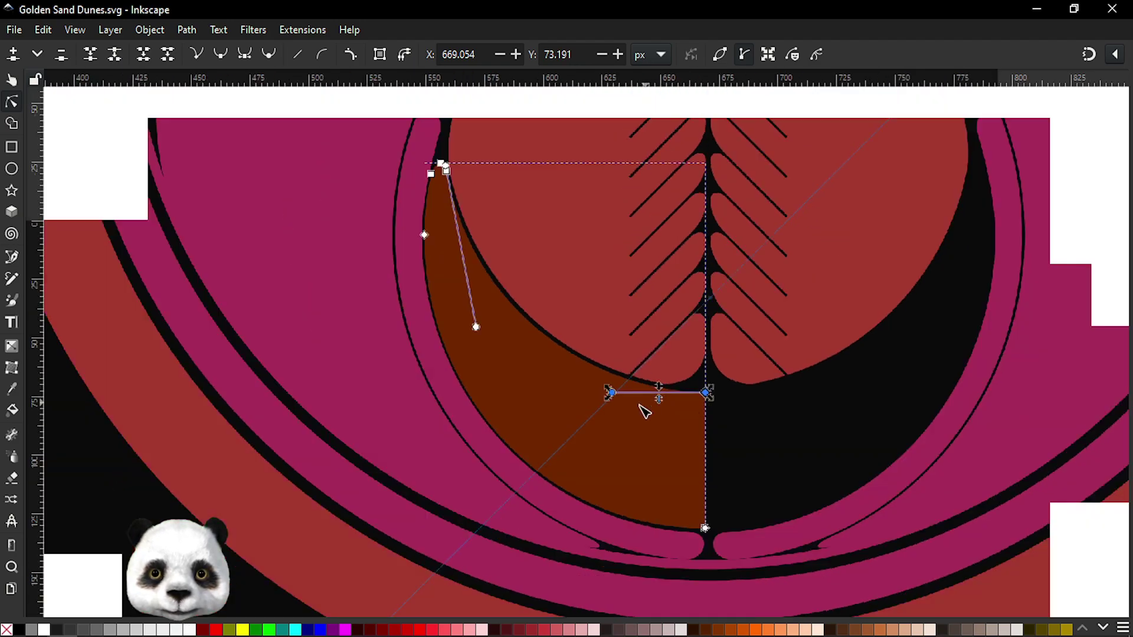
ctrl+scroll(648, 405, down, 2)
ctrl+scroll(648, 405, up, 2)
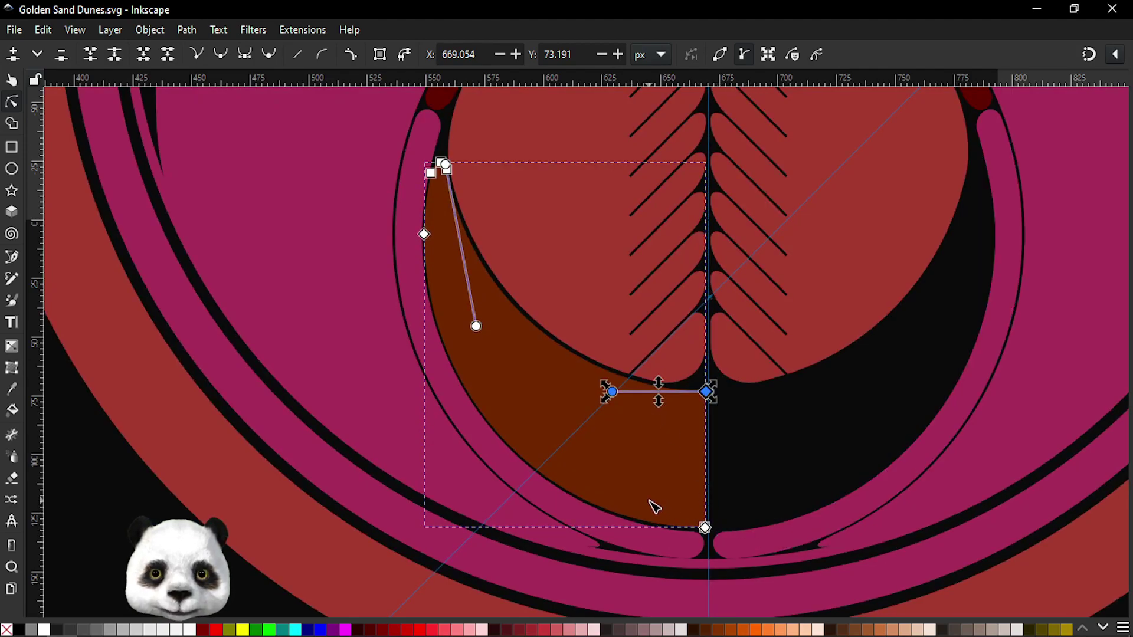
ctrl+scroll(652, 502, up, 1)
click(334, 126)
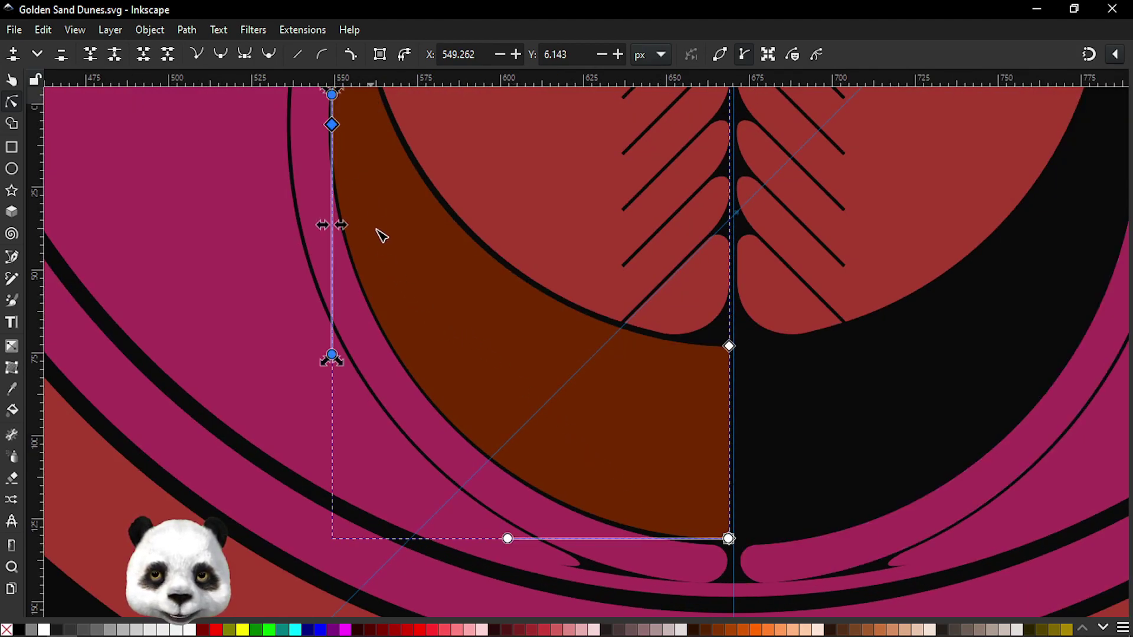
drag(332, 355, 333, 347)
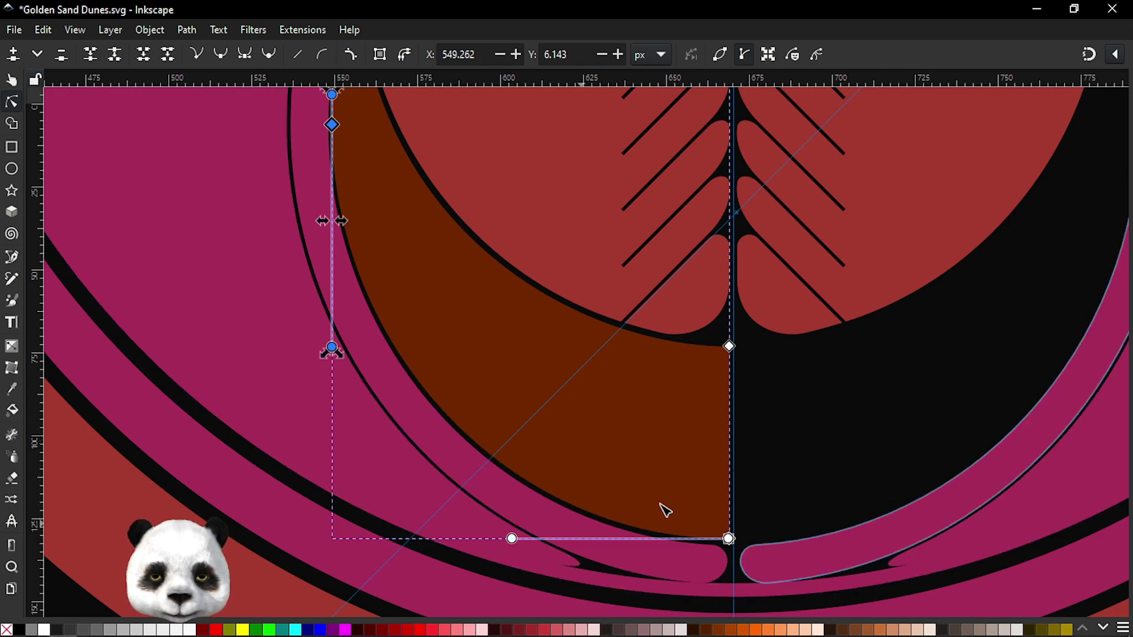
ctrl+scroll(859, 437, down, 3)
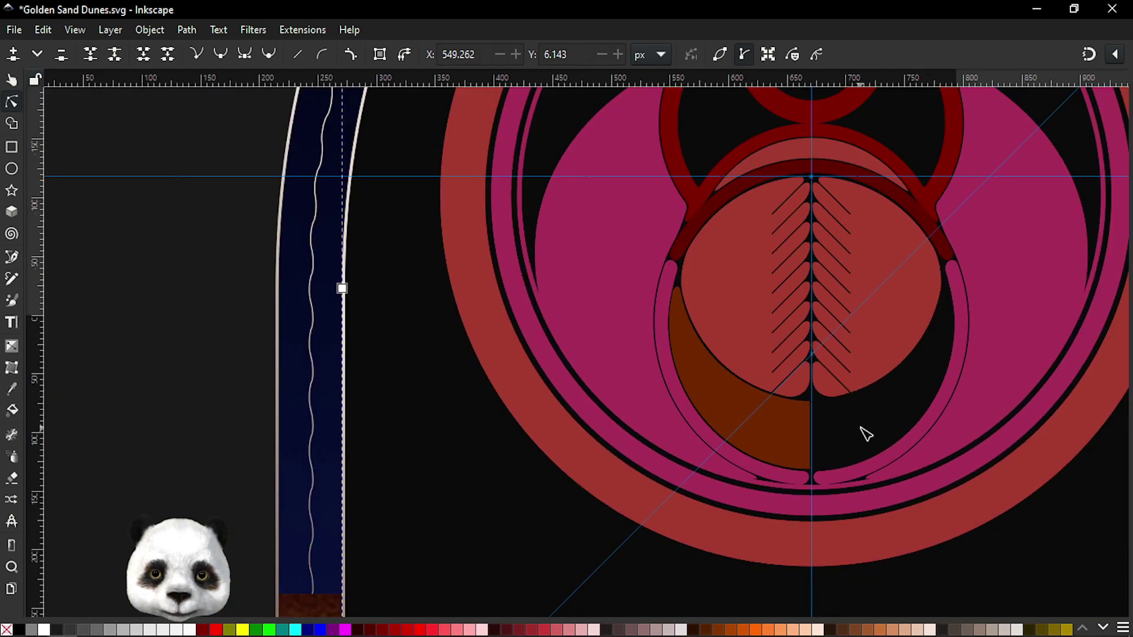
- Make the inner node a sharp corner and curve the brown shape's top-right corner, then save
ctrl+scroll(862, 429, up, 1)
ctrl+scroll(862, 434, up, 2)
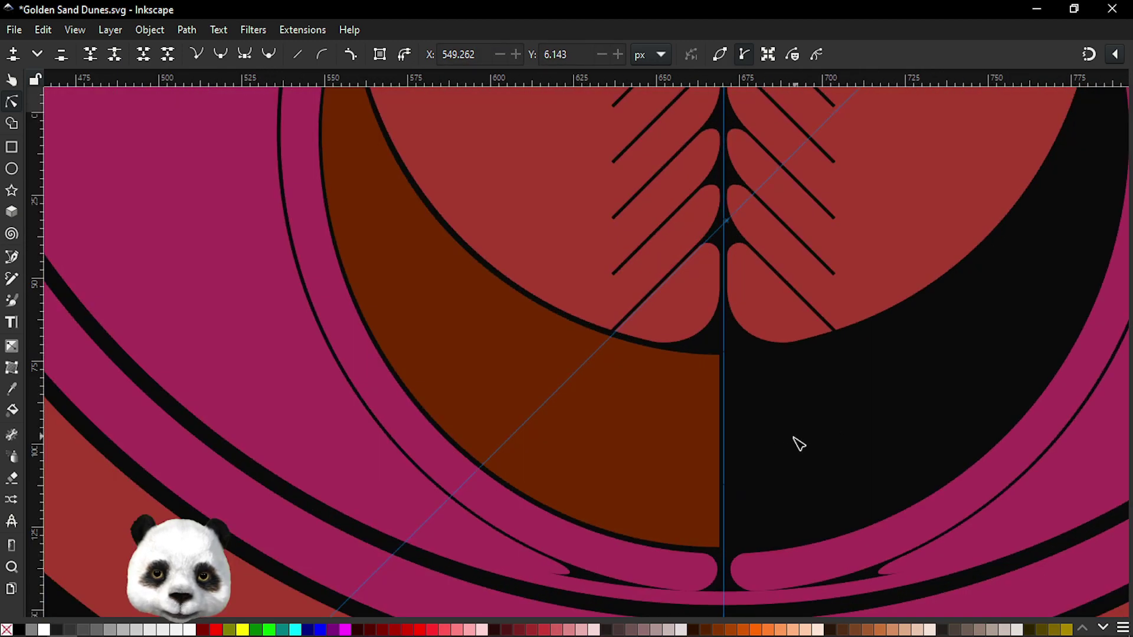
key(ctrl+s)
click(667, 420)
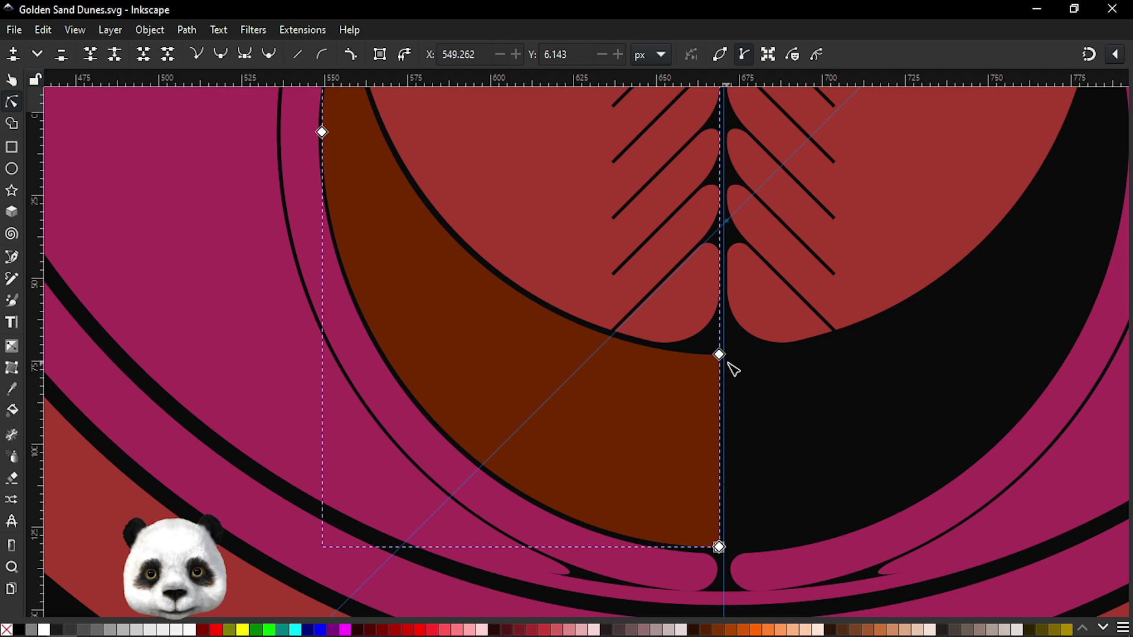
ctrl+scroll(739, 417, up, 2)
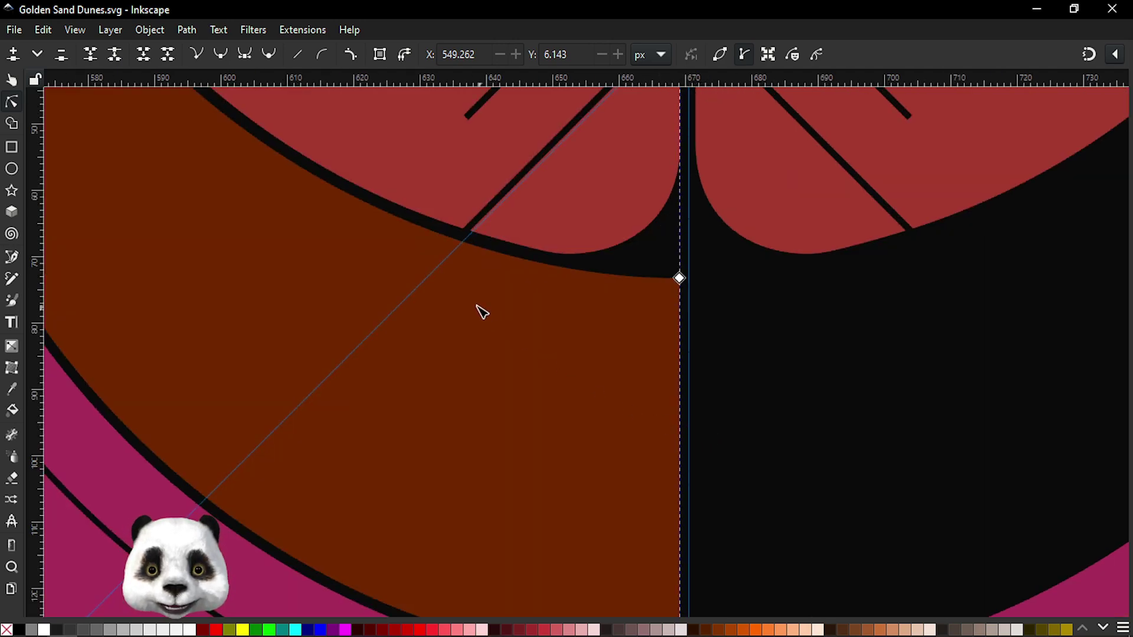
click(351, 54)
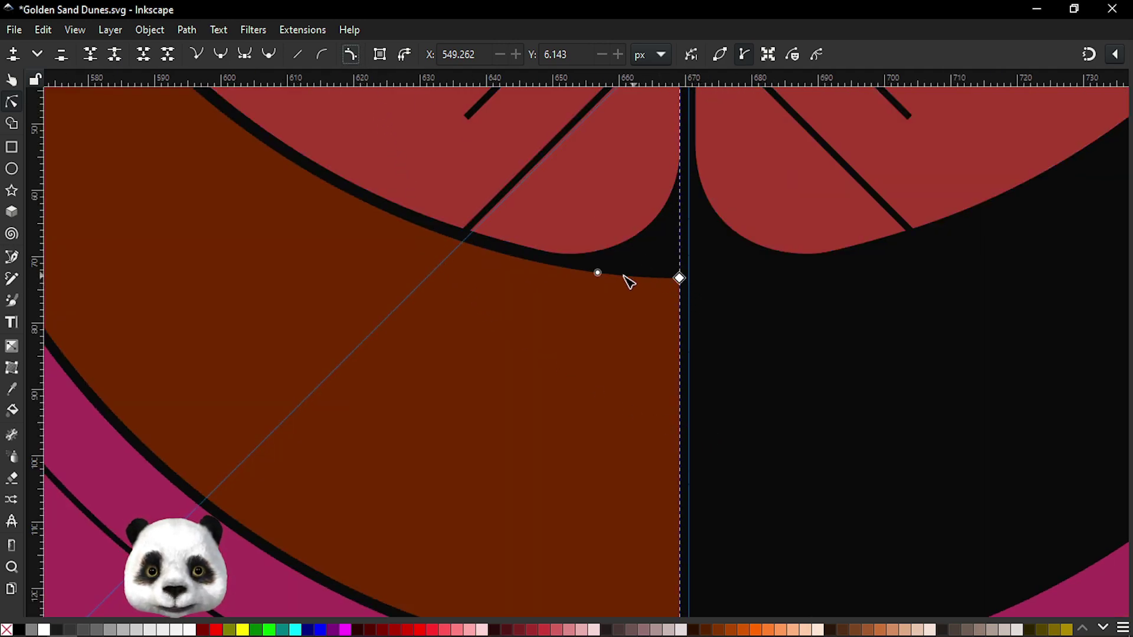
mouse_move(599, 274)
mouse_down()
mouse_move(569, 272)
mouse_move(566, 287)
mouse_up()
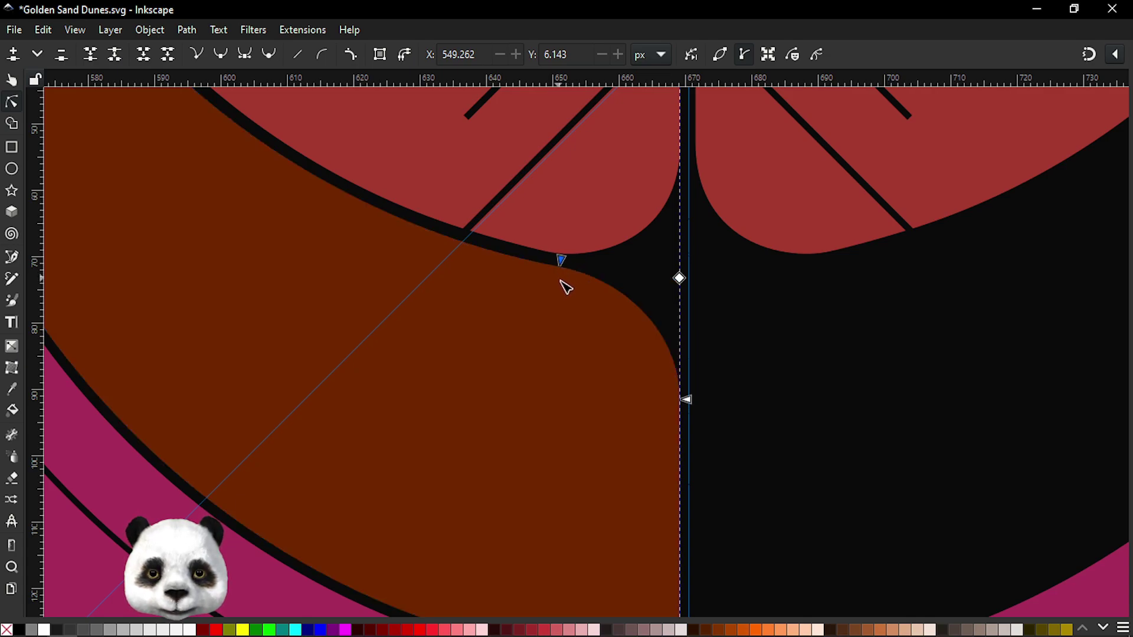
scroll(674, 486, down, 5)
ctrl+scroll(655, 490, up, 3)
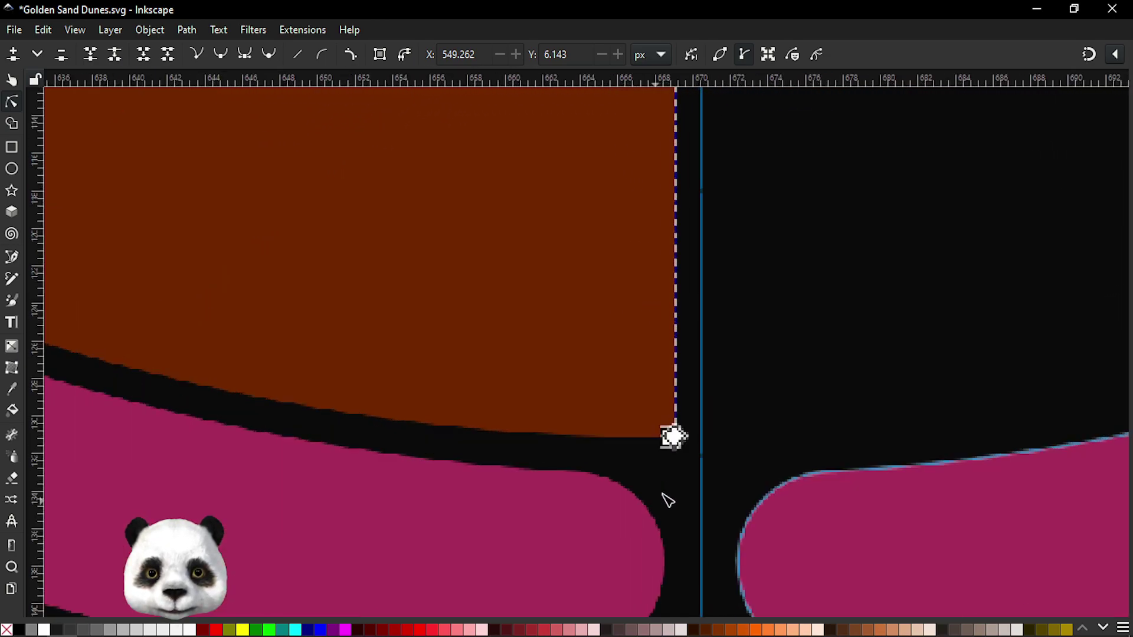
key(ctrl+s)
- Delete the doubled node at the bottom corner and select the bottom-right corner node, then save
ctrl+scroll(672, 454, up, 4)
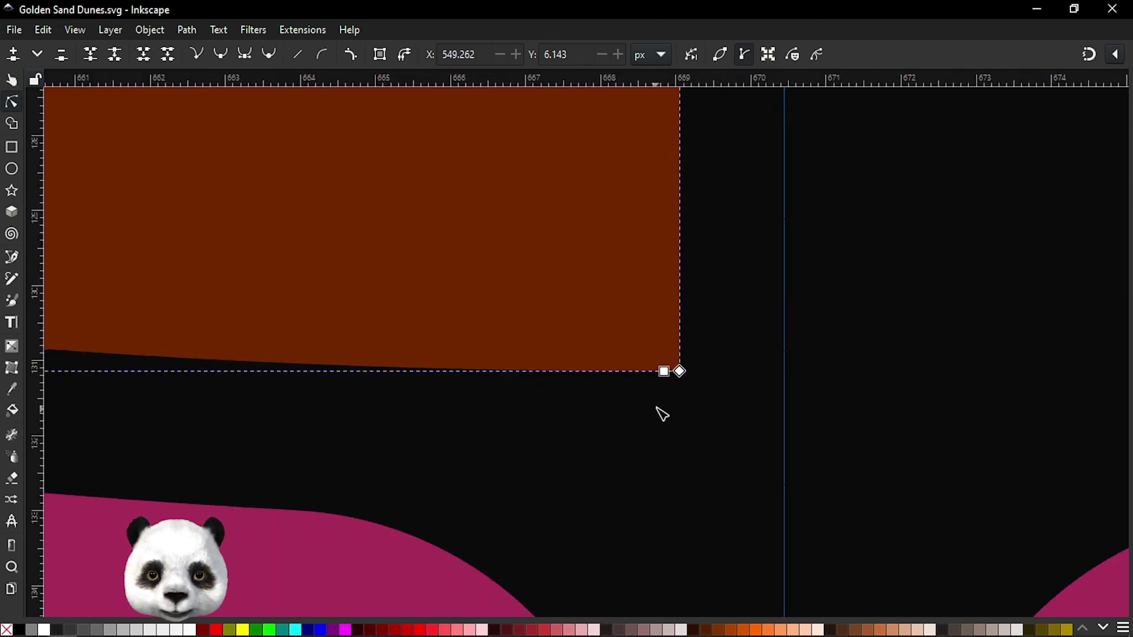
drag(663, 399, 637, 334)
drag(673, 409, 647, 352)
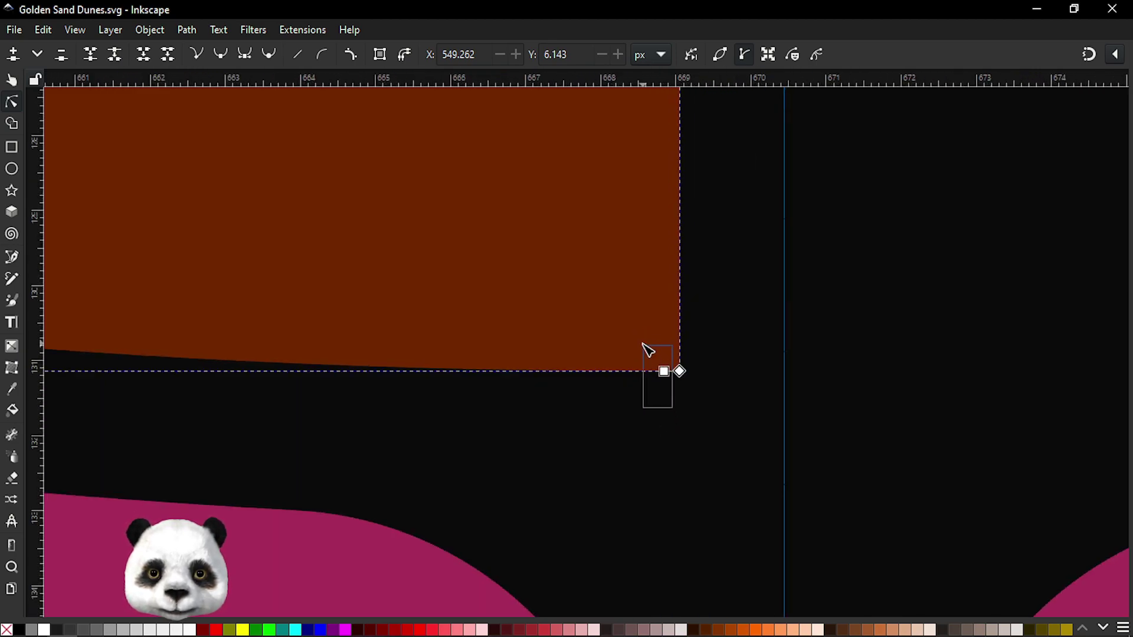
key(Delete)
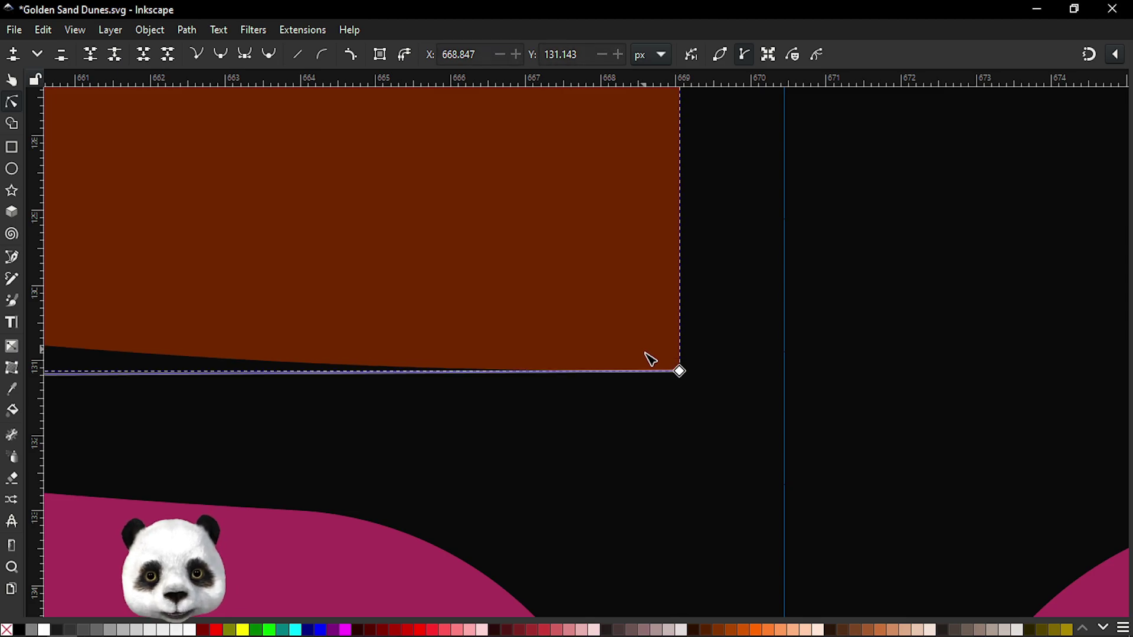
click(679, 371)
scroll(685, 381, down, 4)
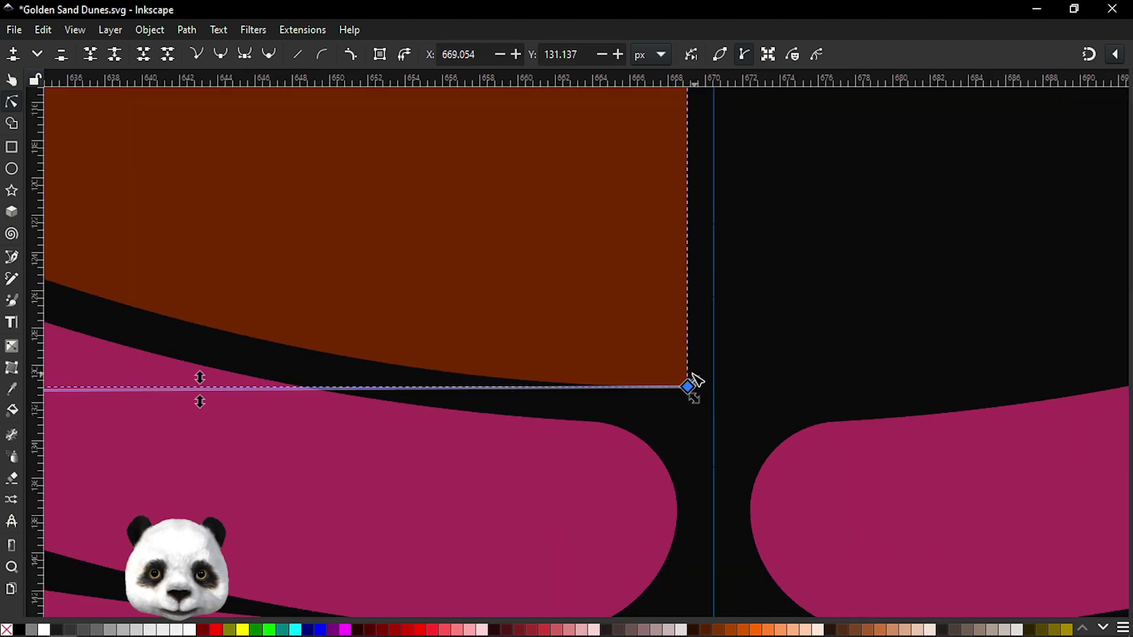
scroll(804, 522, down, 3)
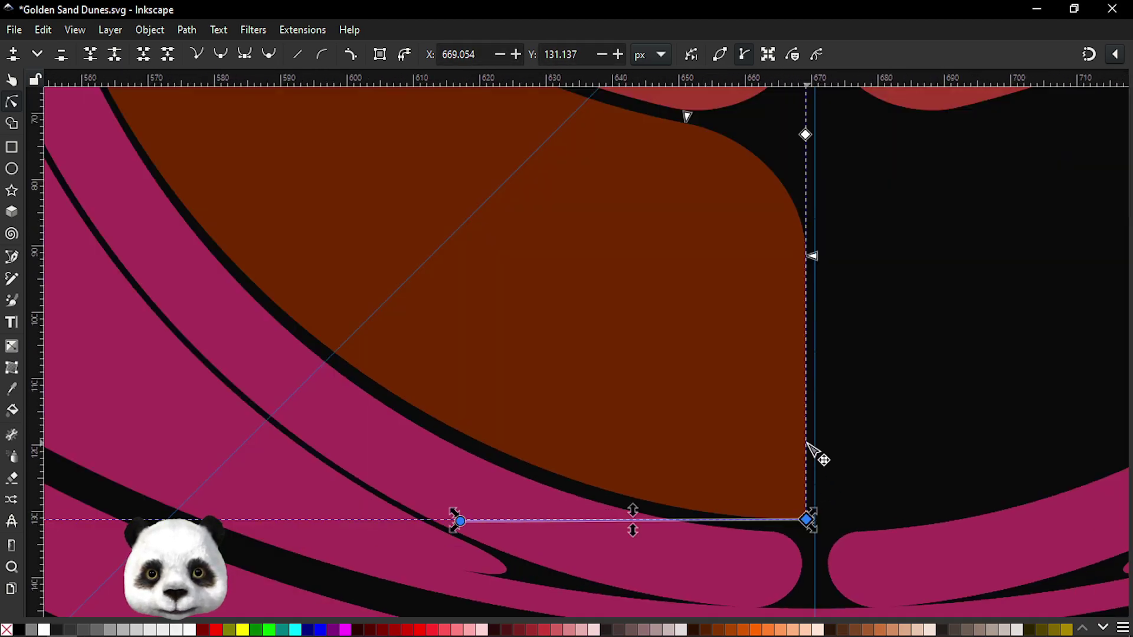
key(Tab)
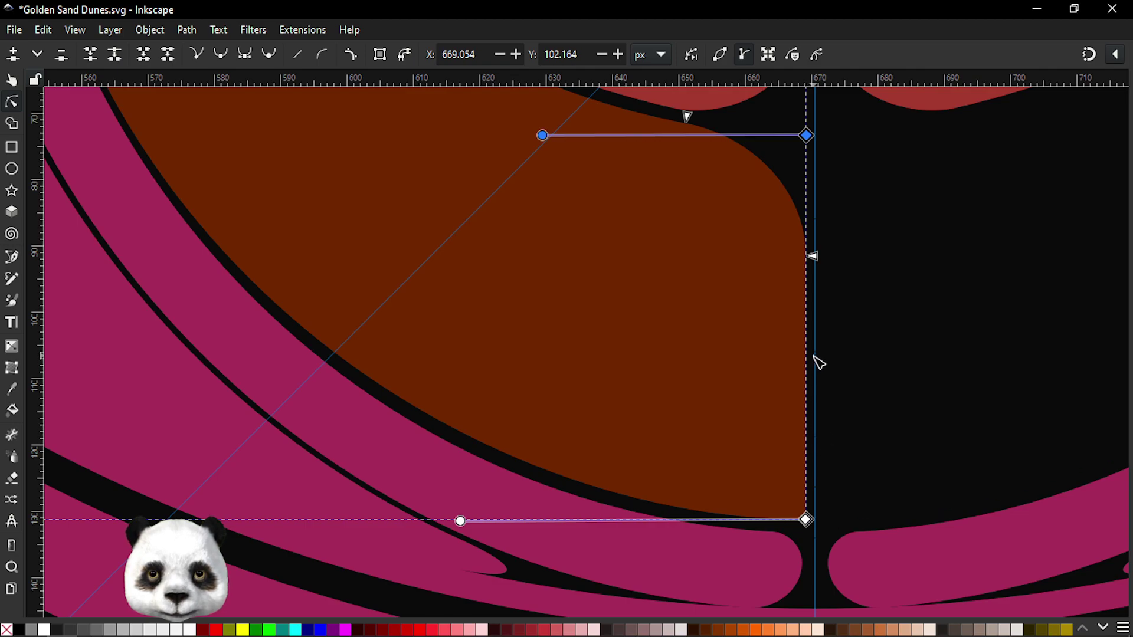
scroll(814, 360, down, 2)
scroll(813, 379, up, 1)
scroll(809, 392, up, 1)
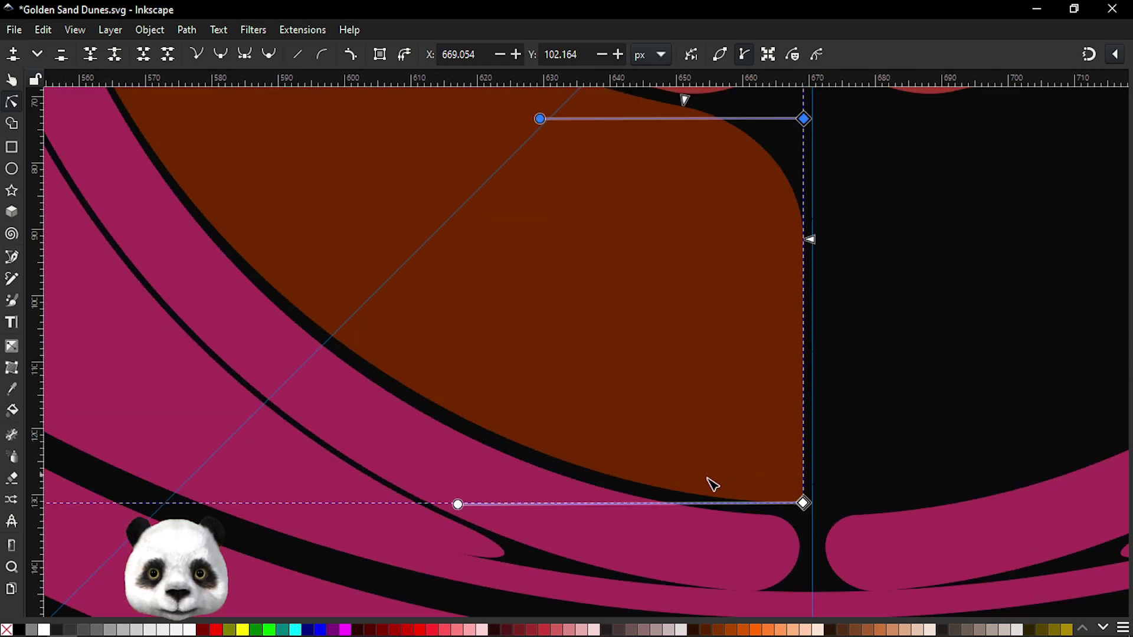
click(645, 487)
key(ctrl+s)
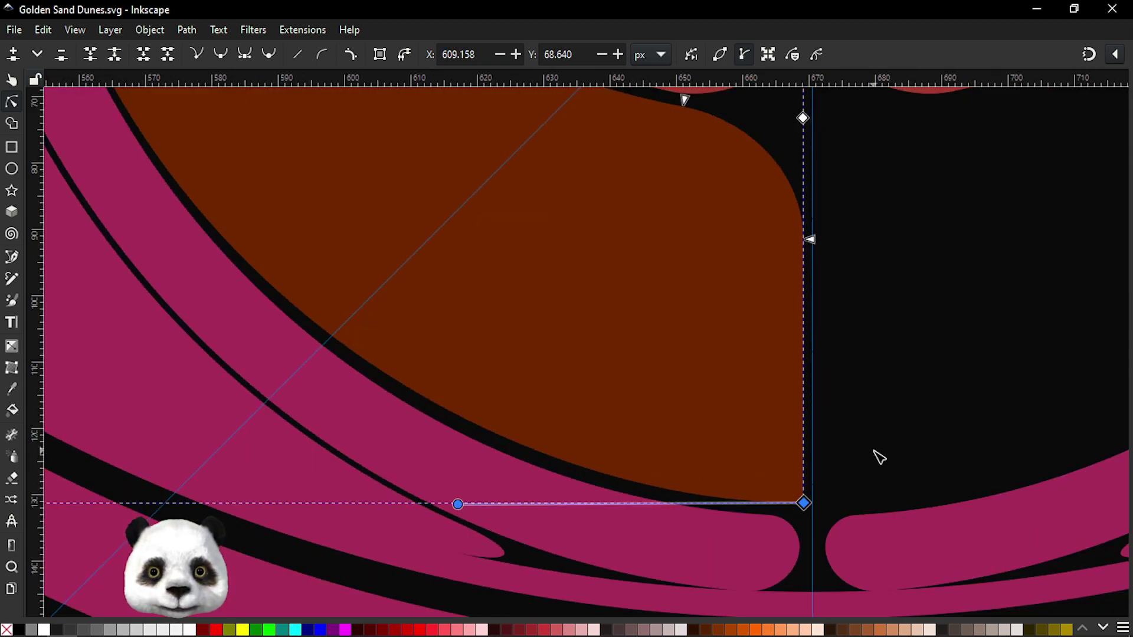
- Try smooth and auto-smooth types on the bottom corner node, then undo back to the corner
click(770, 475)
click(805, 505)
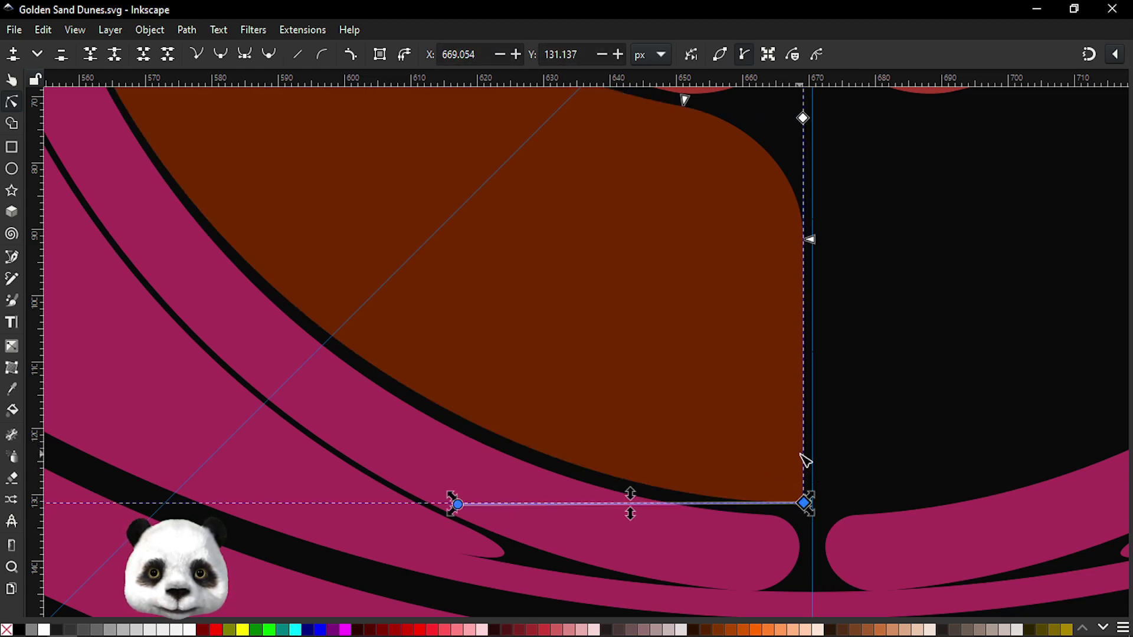
scroll(806, 455, down, 2)
scroll(784, 464, up, 1)
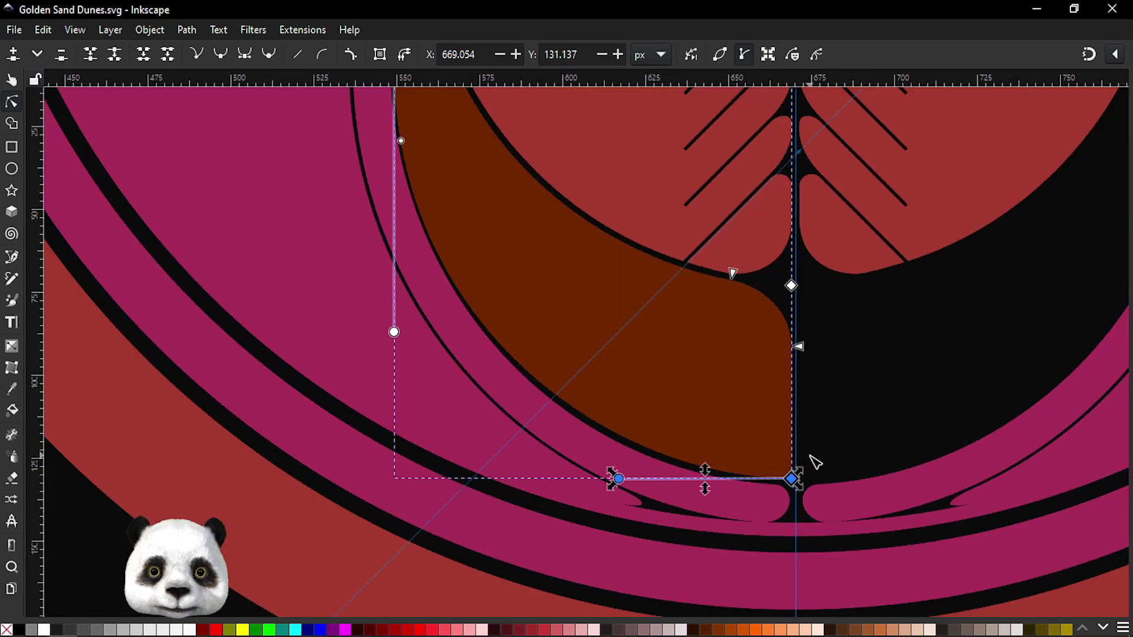
scroll(815, 463, up, 1)
scroll(822, 468, up, 2)
ctrl+click(736, 513)
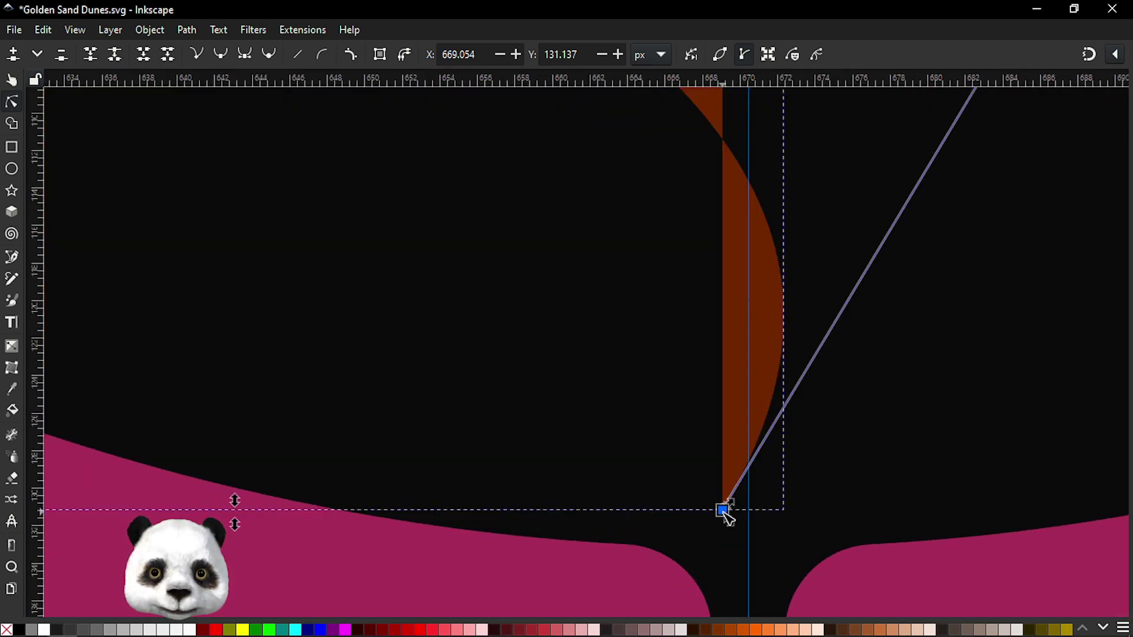
scroll(805, 523, down, 1)
scroll(804, 523, down, 1)
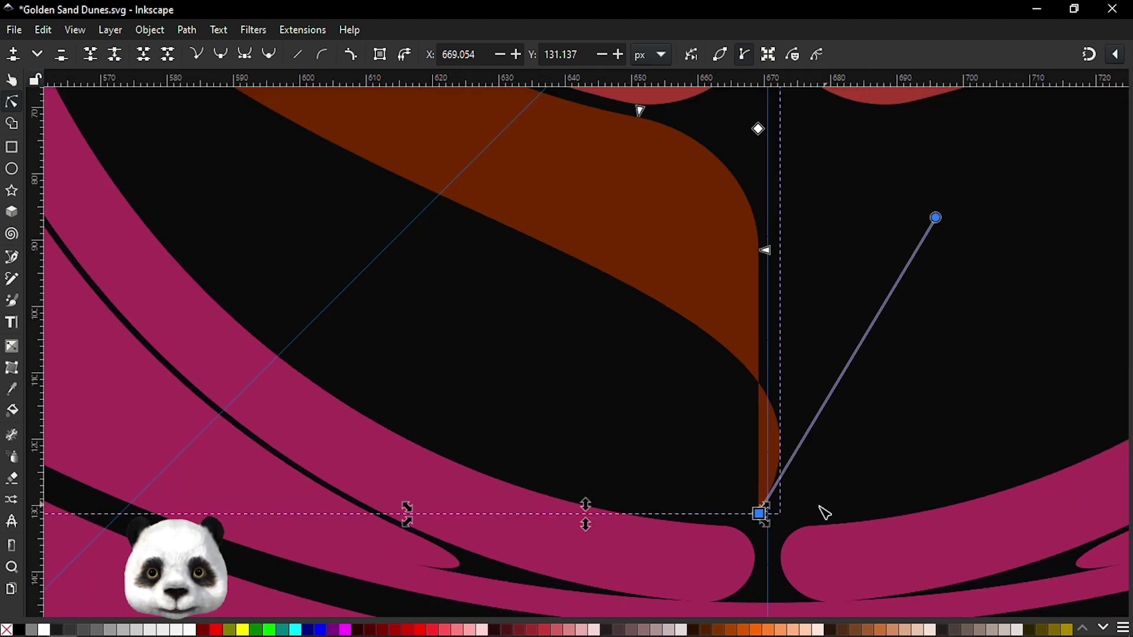
ctrl+click(761, 516)
ctrl+click(761, 516)
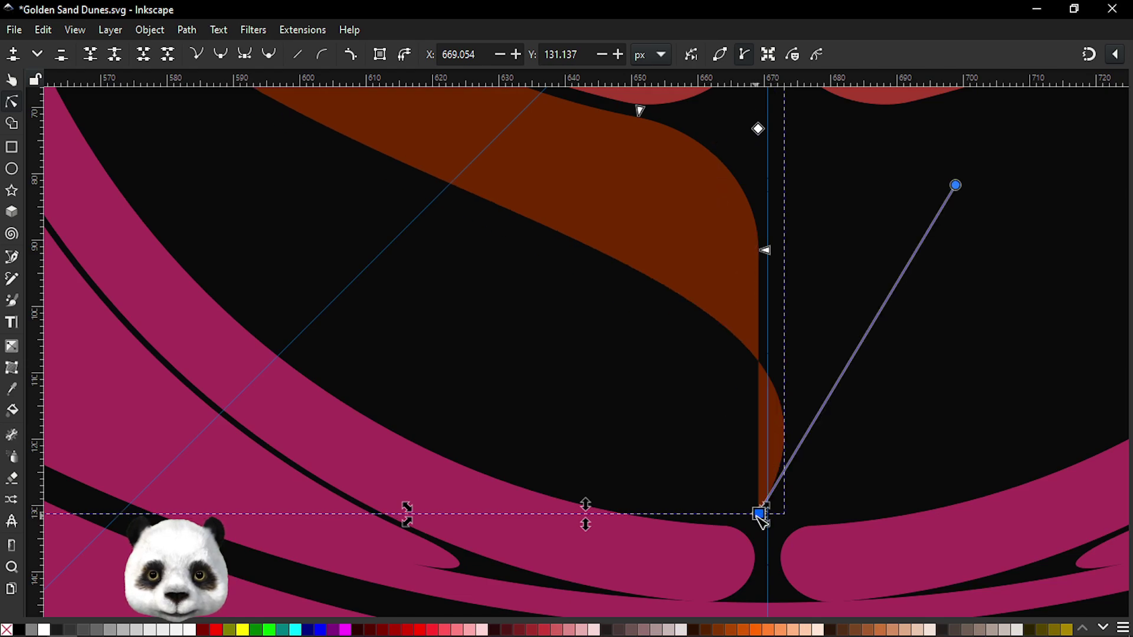
key(ctrl+z)
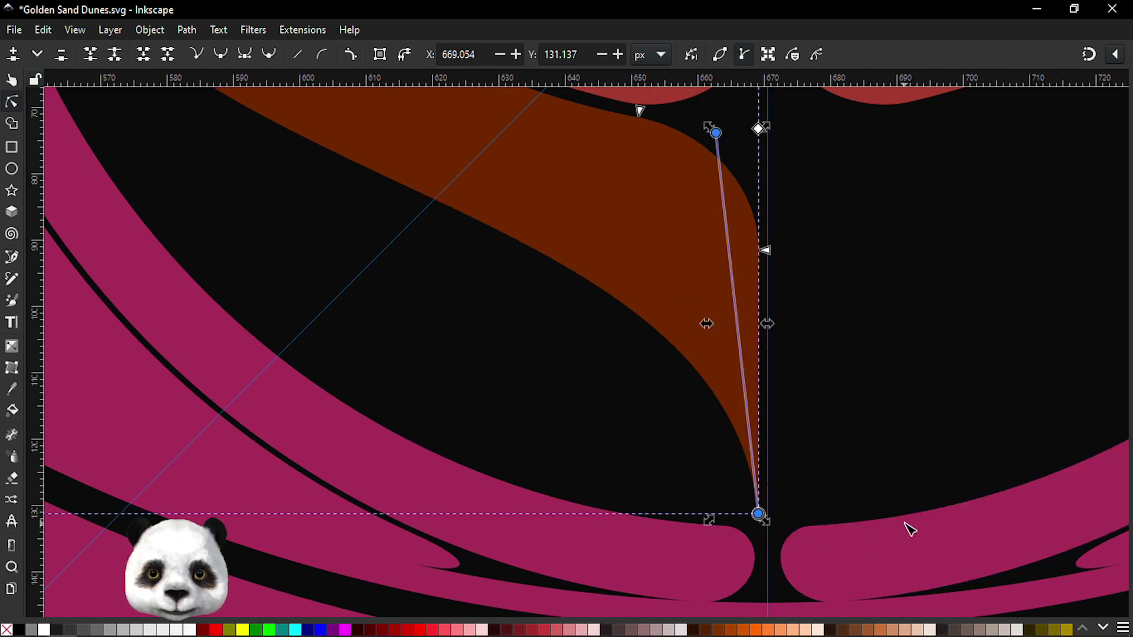
key(ctrl+z)
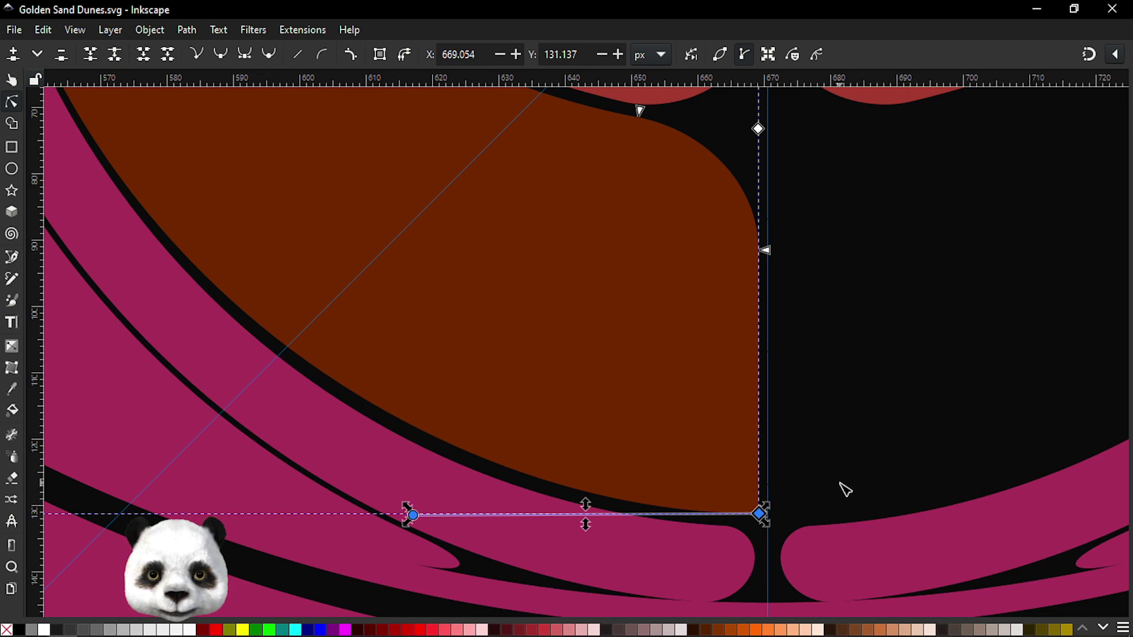
- Try adding edge nodes and deleting the bottom-right corner, then undo back to the sharp corners
click(843, 490)
click(760, 440)
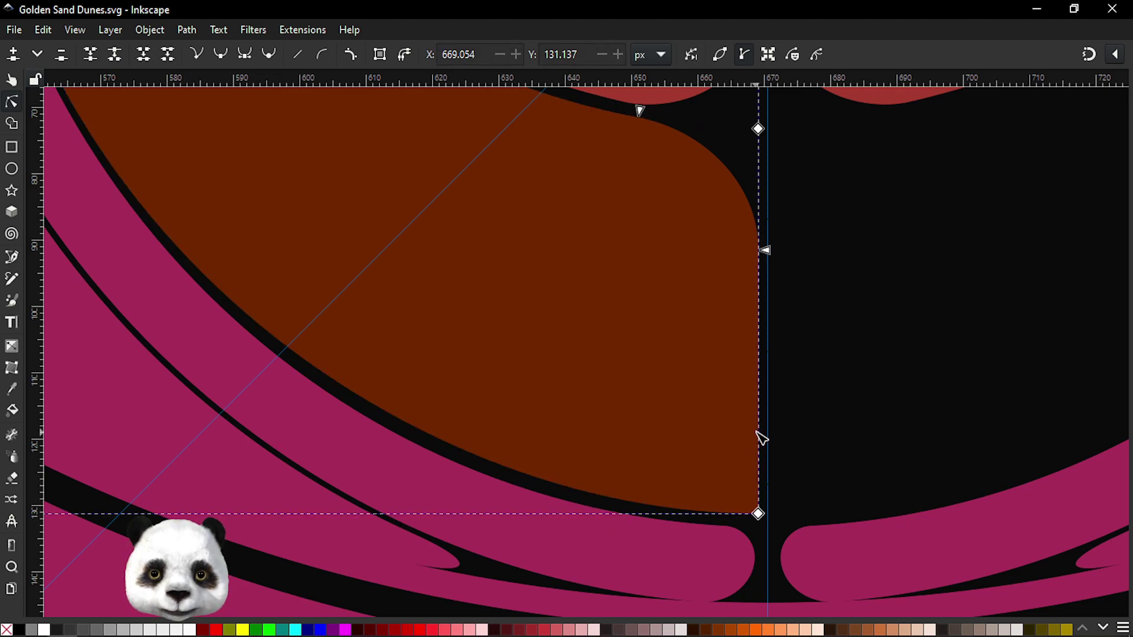
double_click(759, 428)
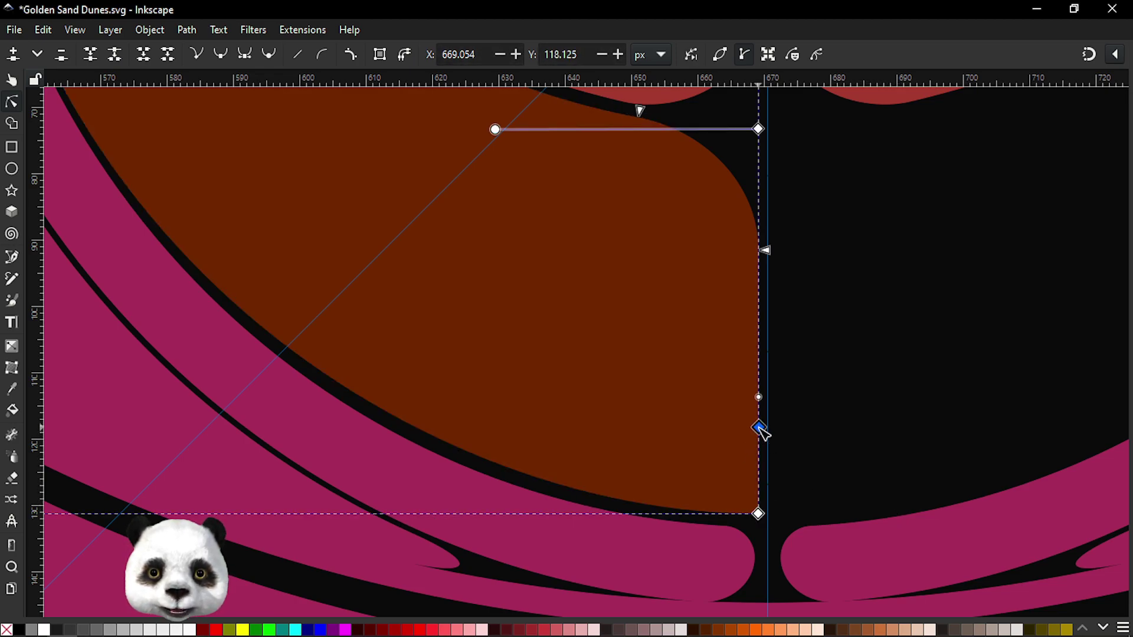
double_click(638, 505)
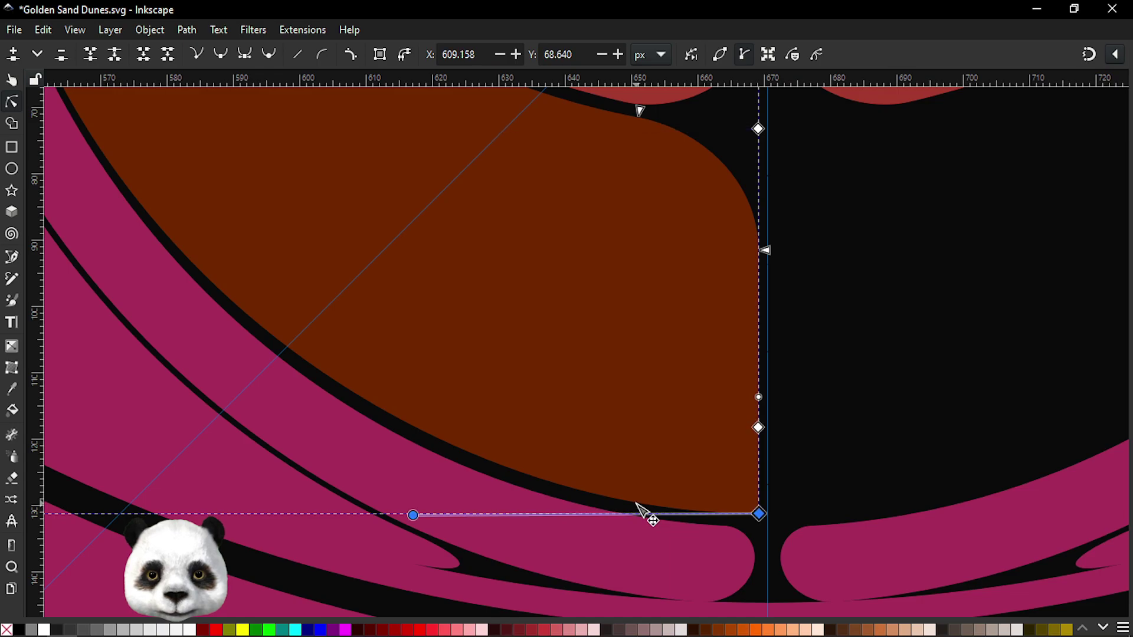
click(758, 513)
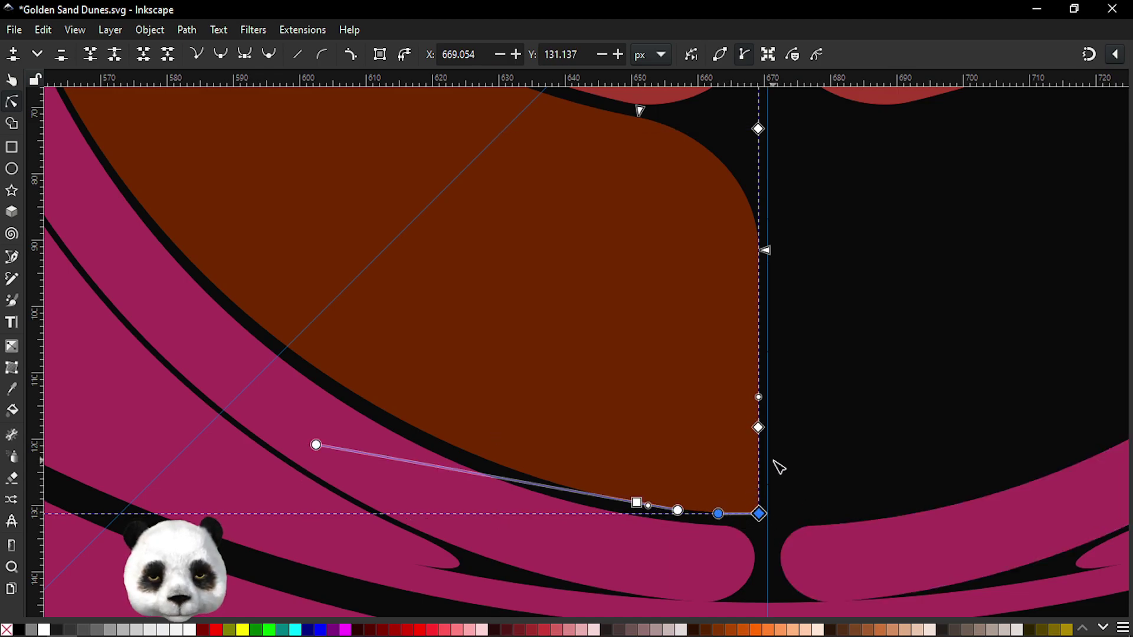
key(Delete)
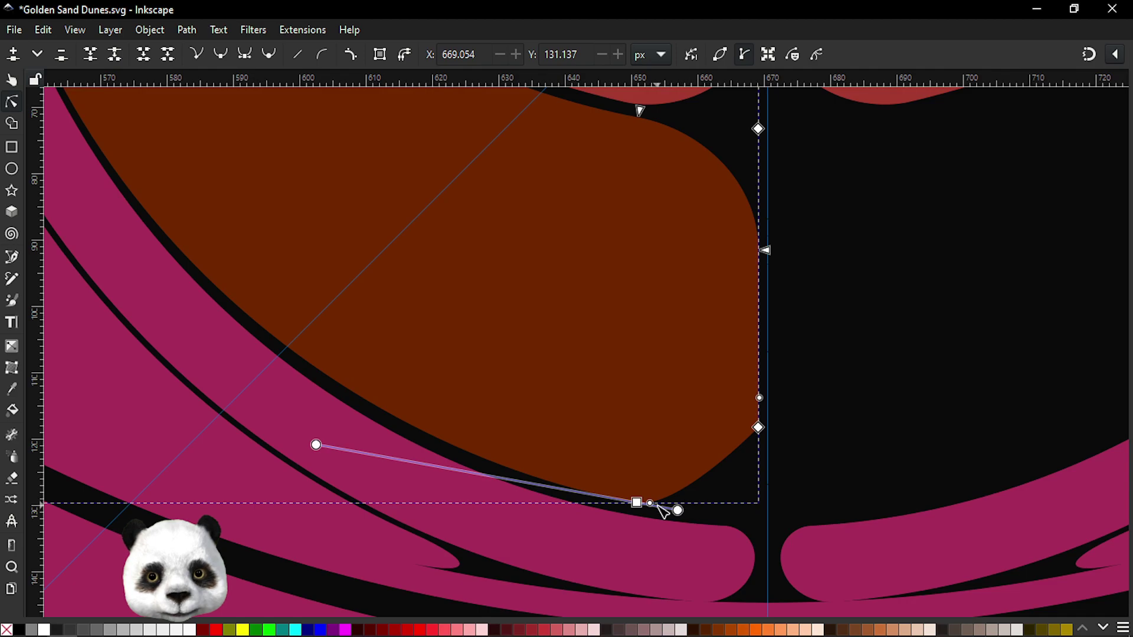
ctrl+click(676, 509)
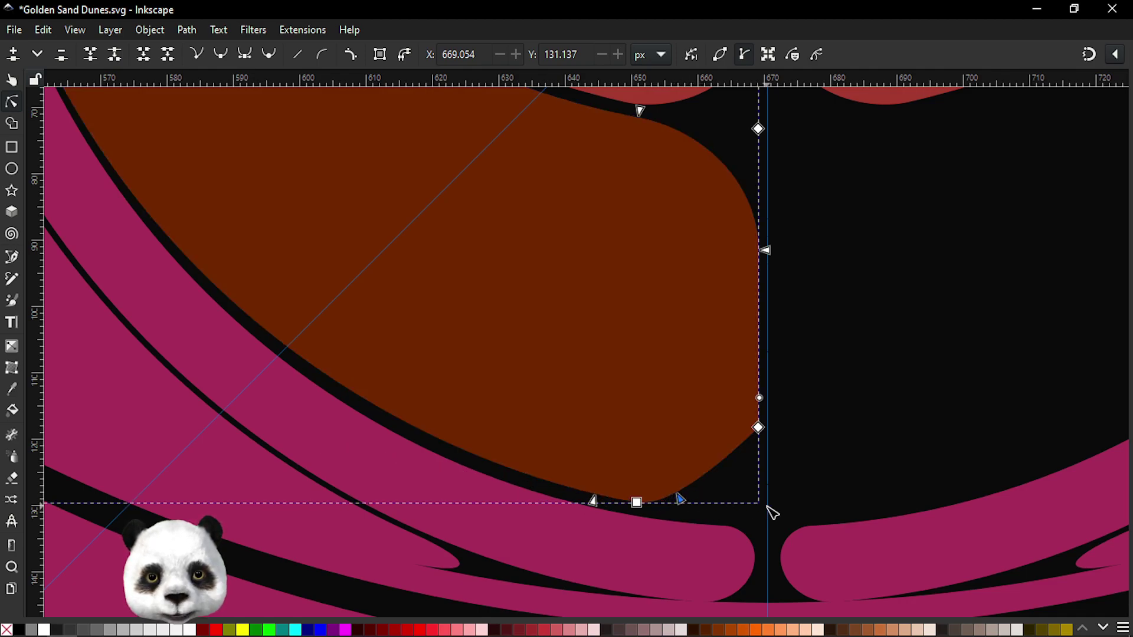
key(ctrl+z)
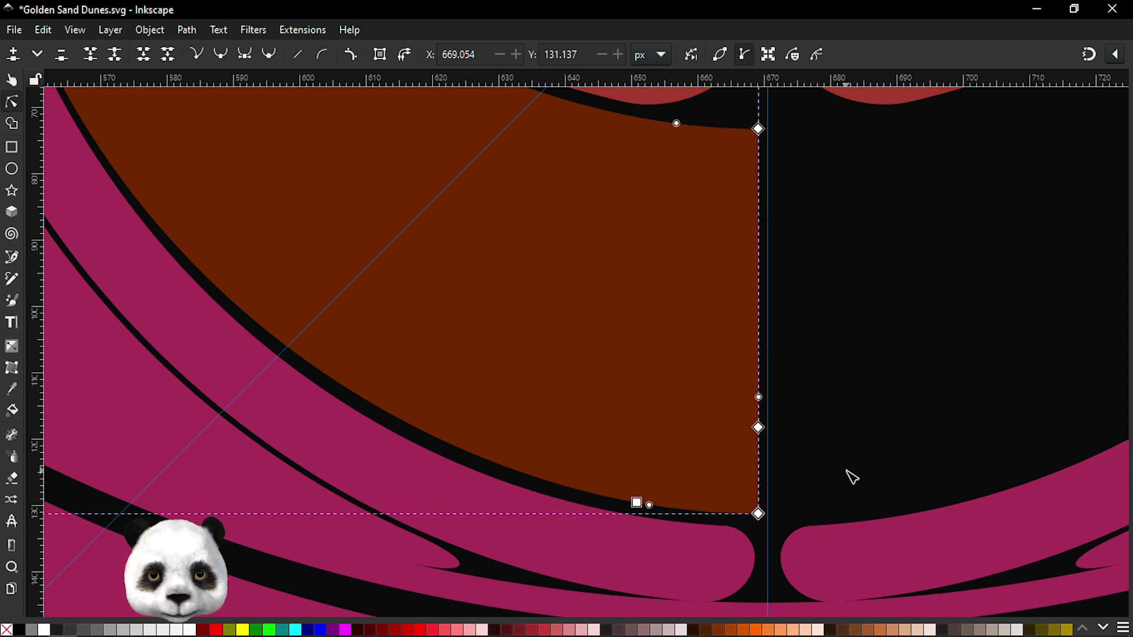
key(ctrl+z)
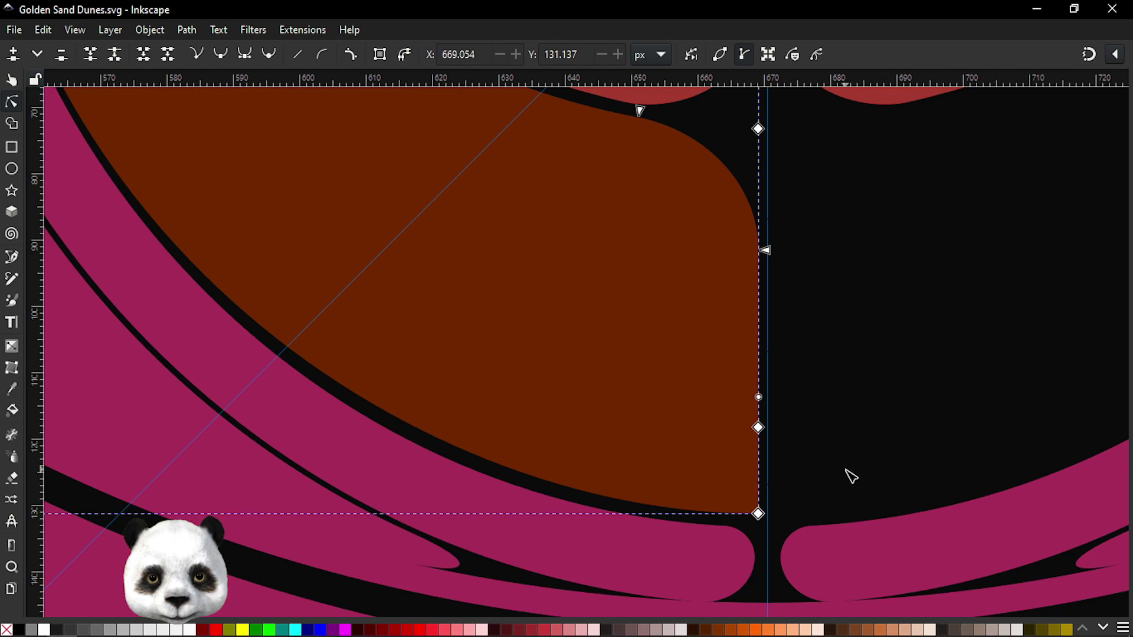
key(ctrl+z)
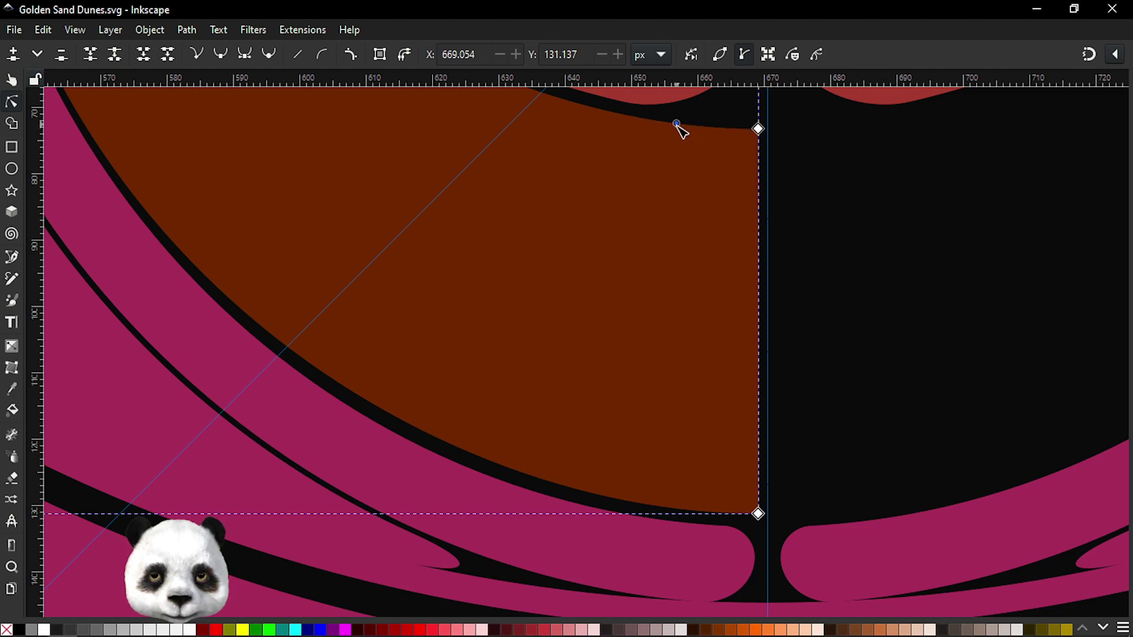
- Curve the top-right edge and round the bottom-right corner with the Corners effect, converting to path
drag(679, 131, 619, 126)
scroll(840, 281, down, 2)
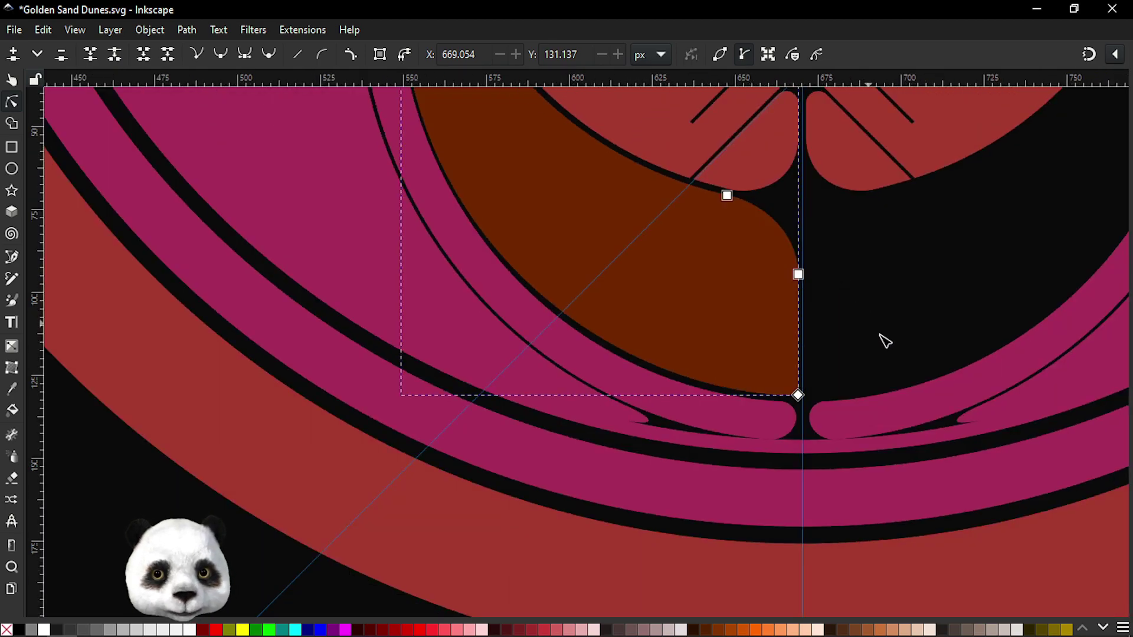
scroll(879, 336, up, 3)
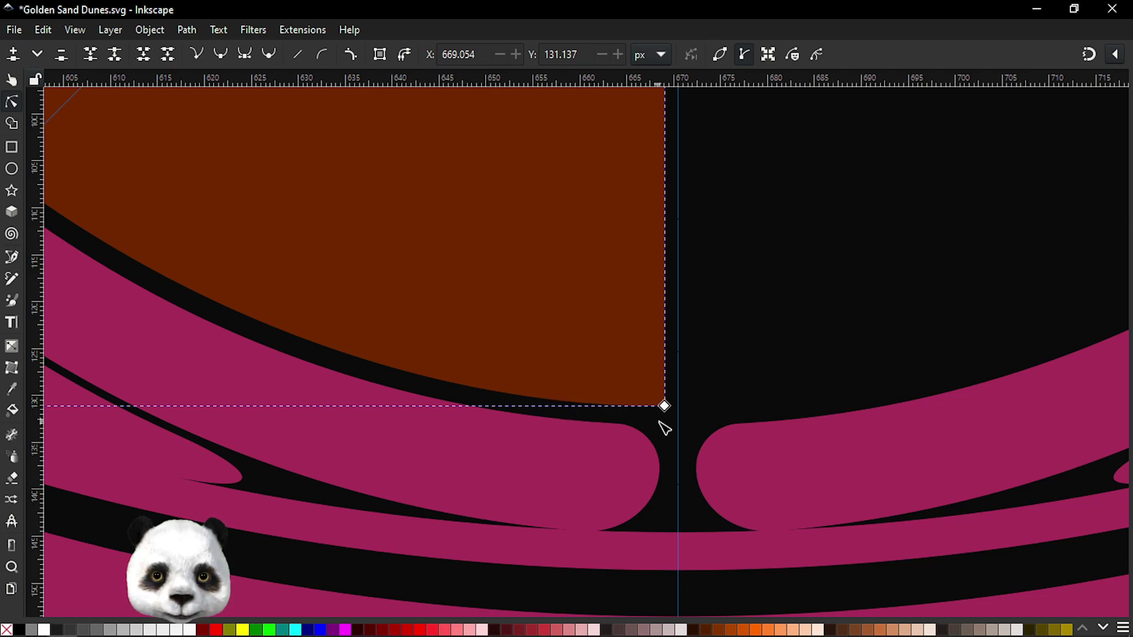
drag(657, 424, 683, 380)
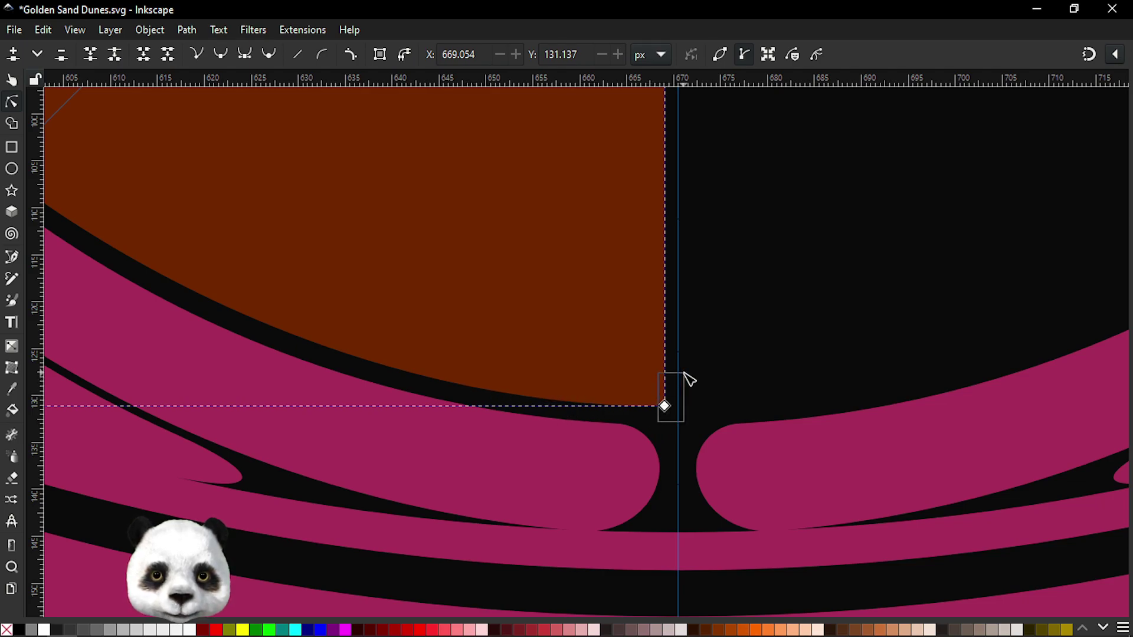
click(351, 59)
scroll(704, 330, down, 1)
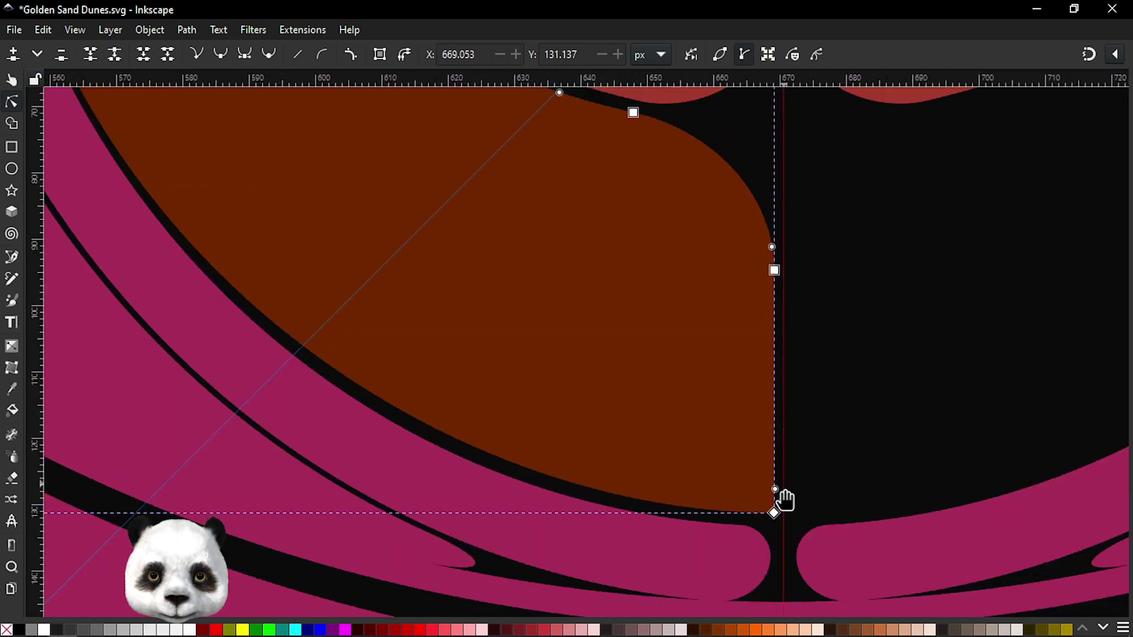
drag(776, 491, 779, 412)
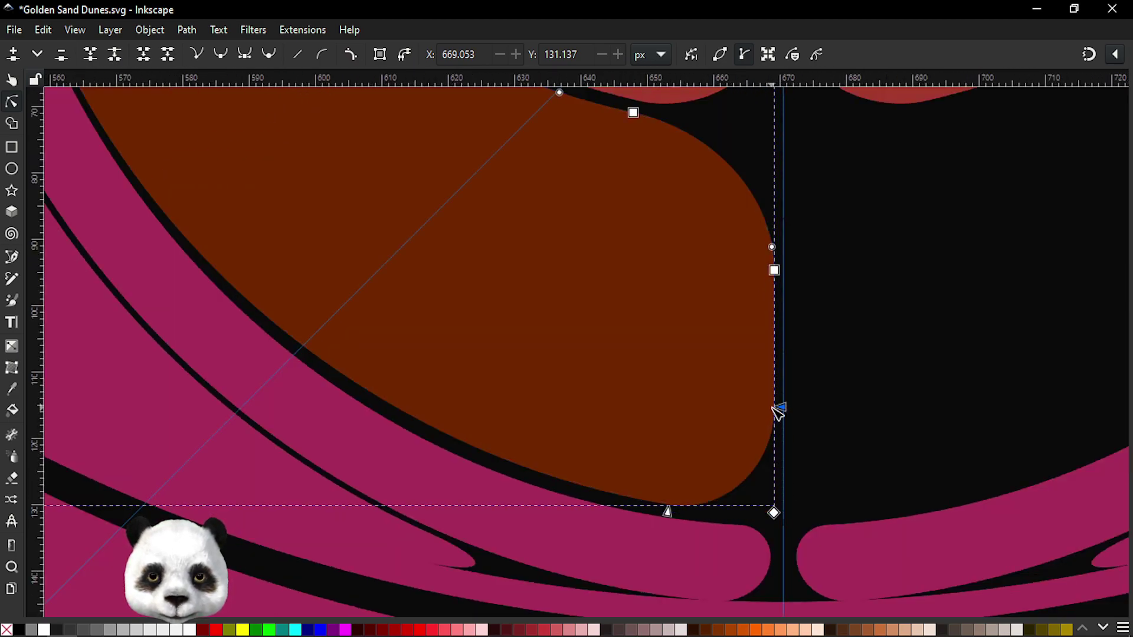
key(ctrl+shift+c)
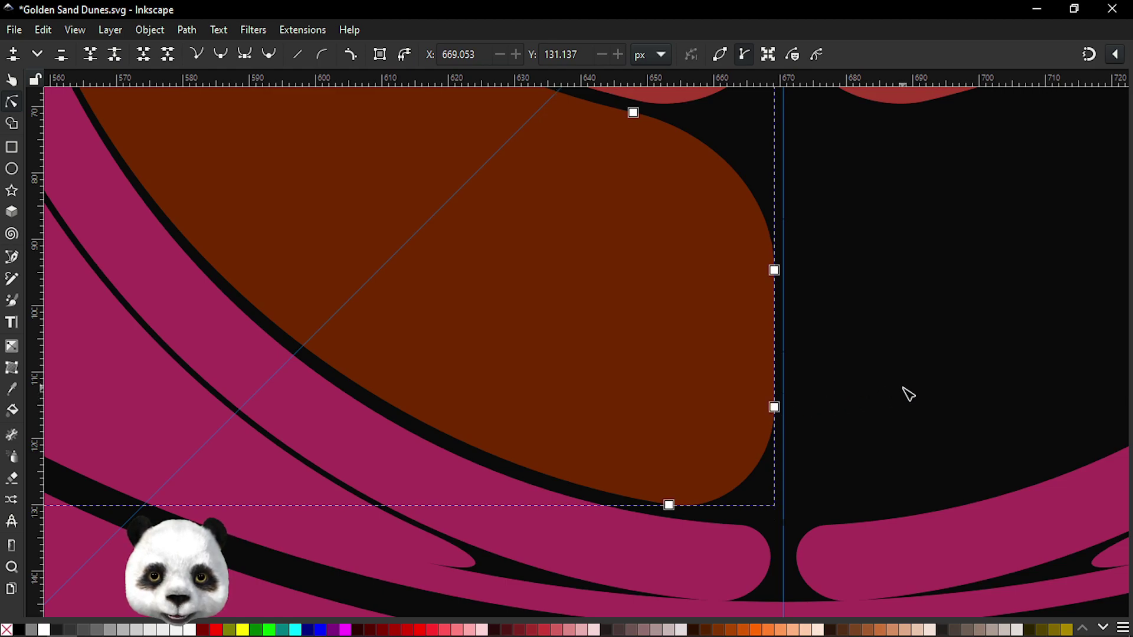
scroll(899, 397, down, 3)
scroll(891, 385, up, 3)
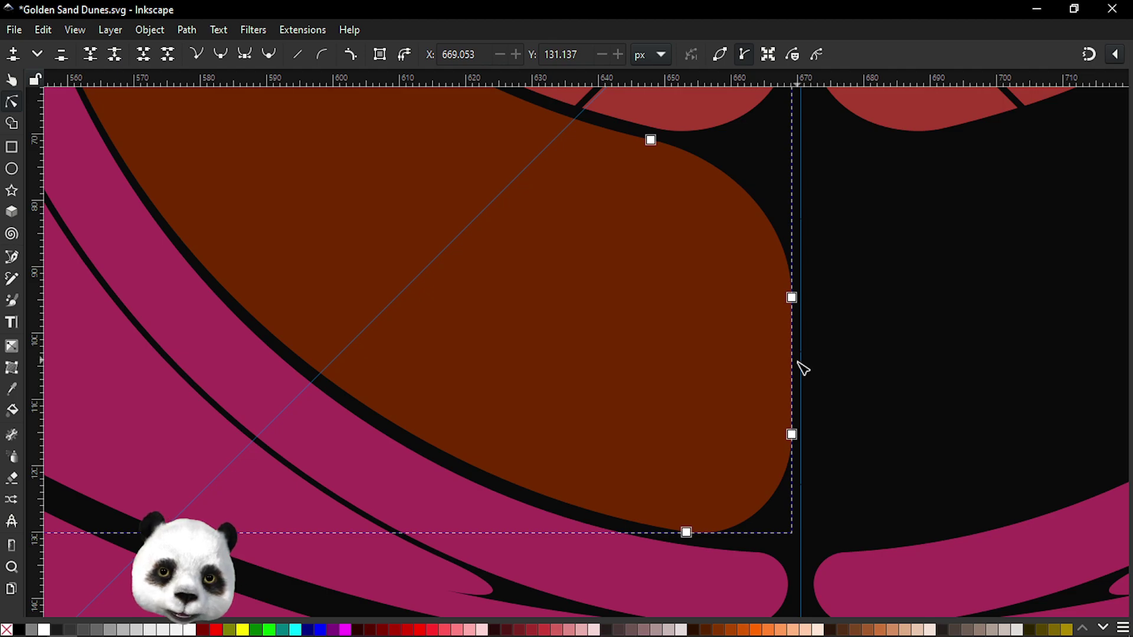
scroll(800, 369, up, 3)
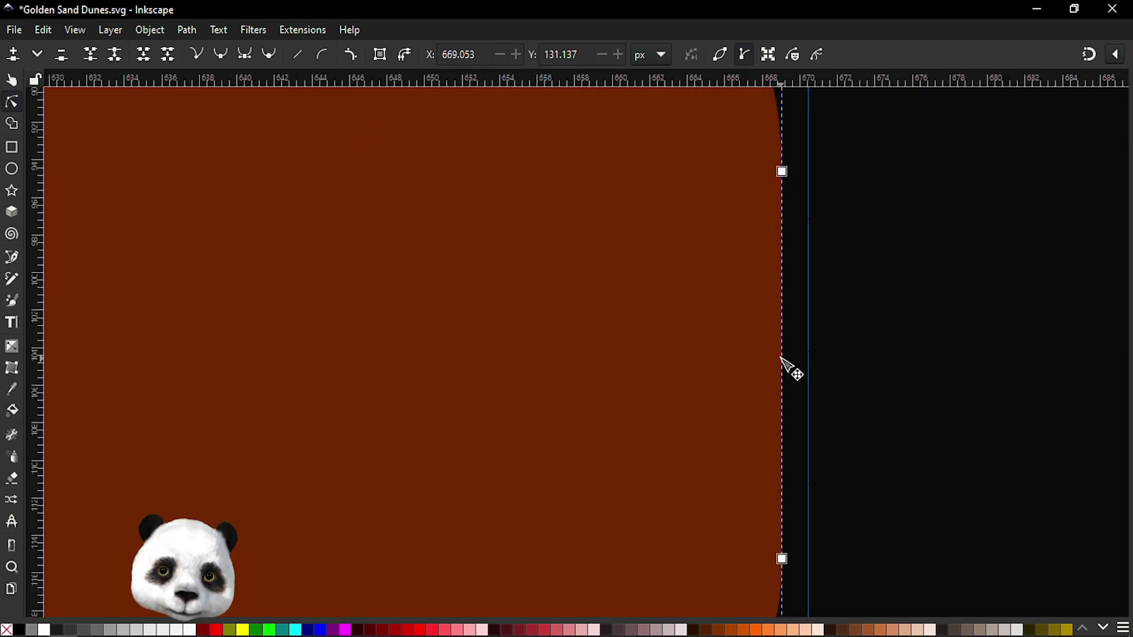
- Try pulling a notch into the brown shape's right edge, then undo it
double_click(783, 358)
drag(783, 358, 726, 376)
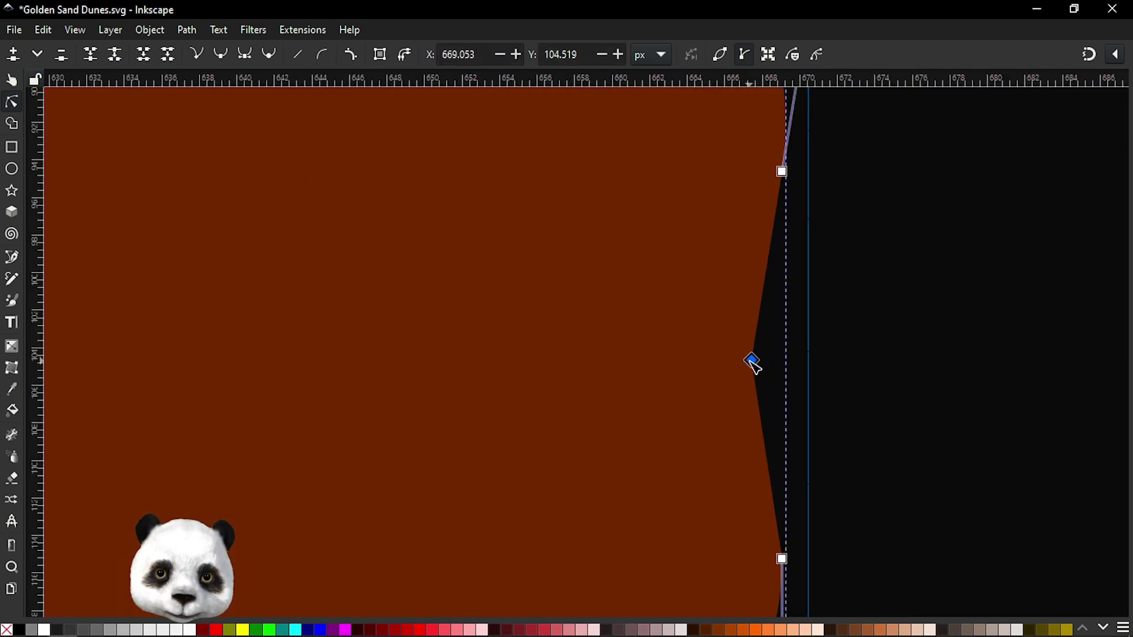
scroll(799, 364, down, 2)
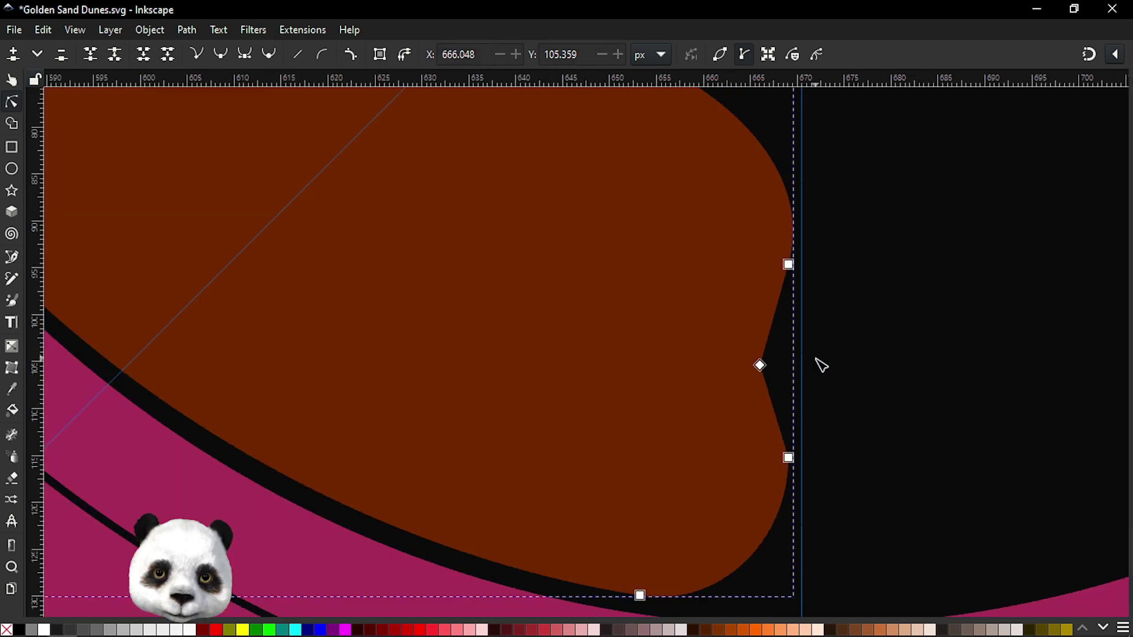
scroll(797, 354, up, 1)
scroll(798, 354, down, 1)
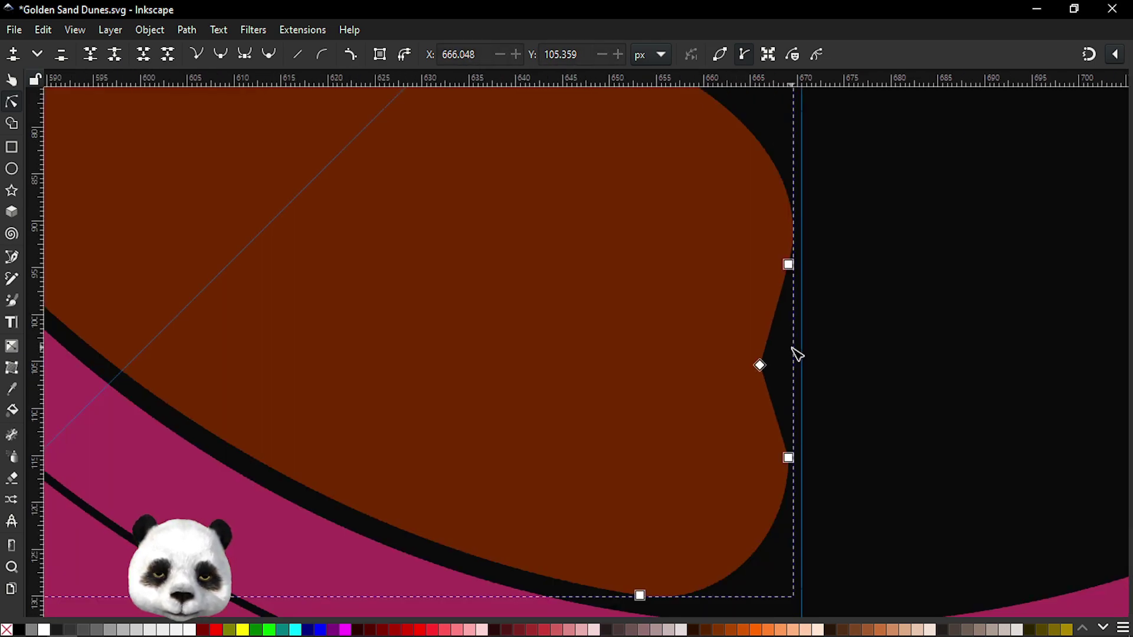
key(ctrl+z)
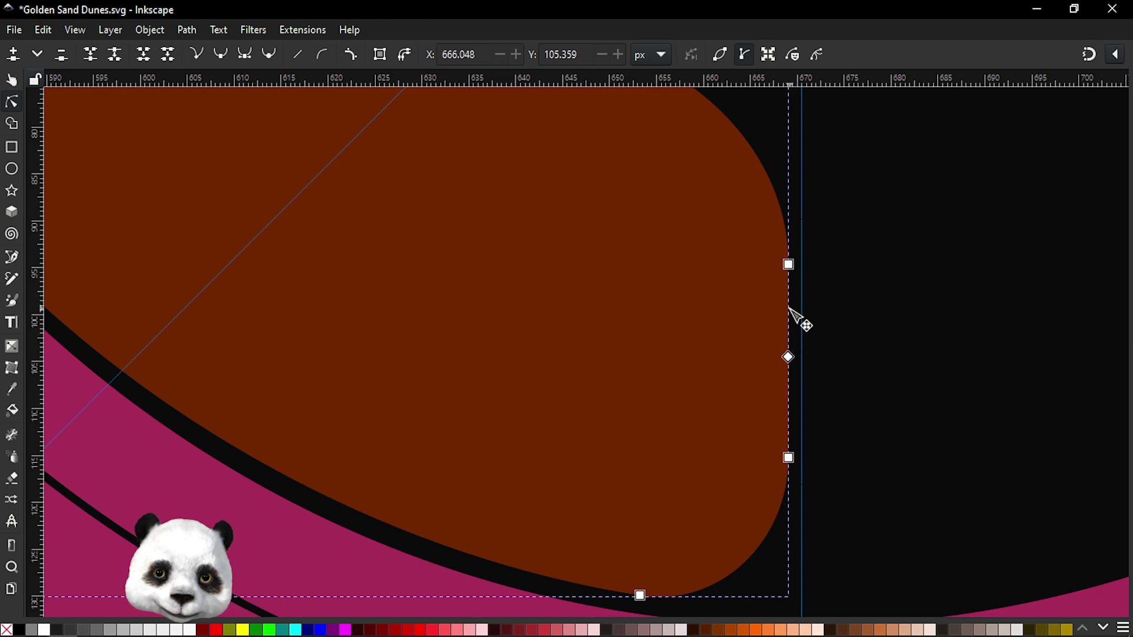
- Dent the right edge by pulling its middle node left and round the notch tip with Corners
double_click(789, 305)
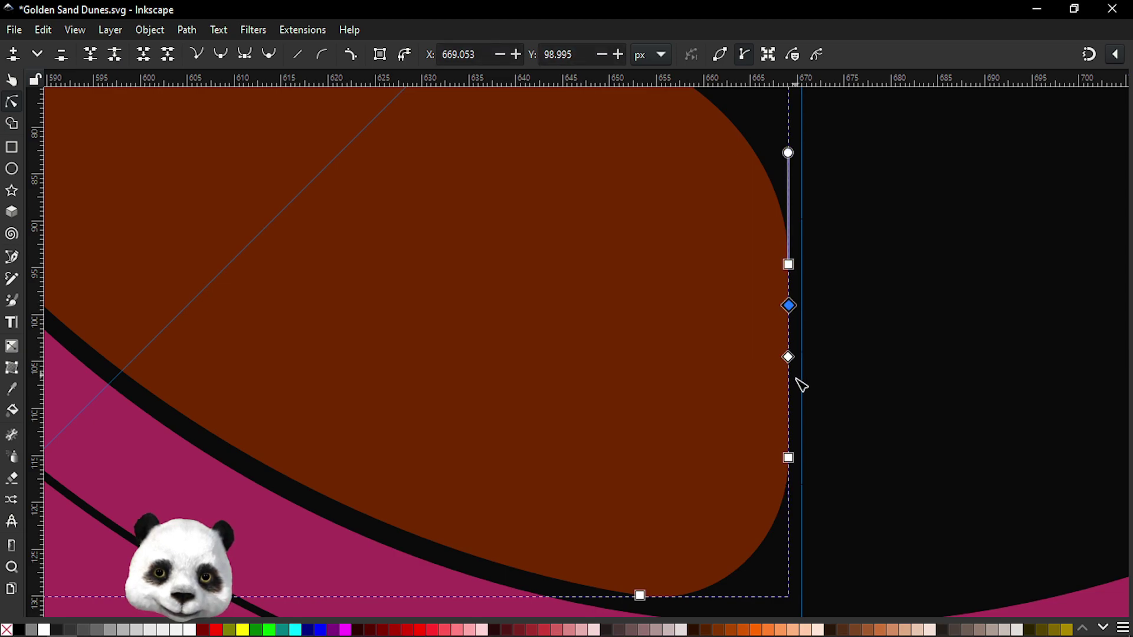
double_click(789, 414)
click(791, 361)
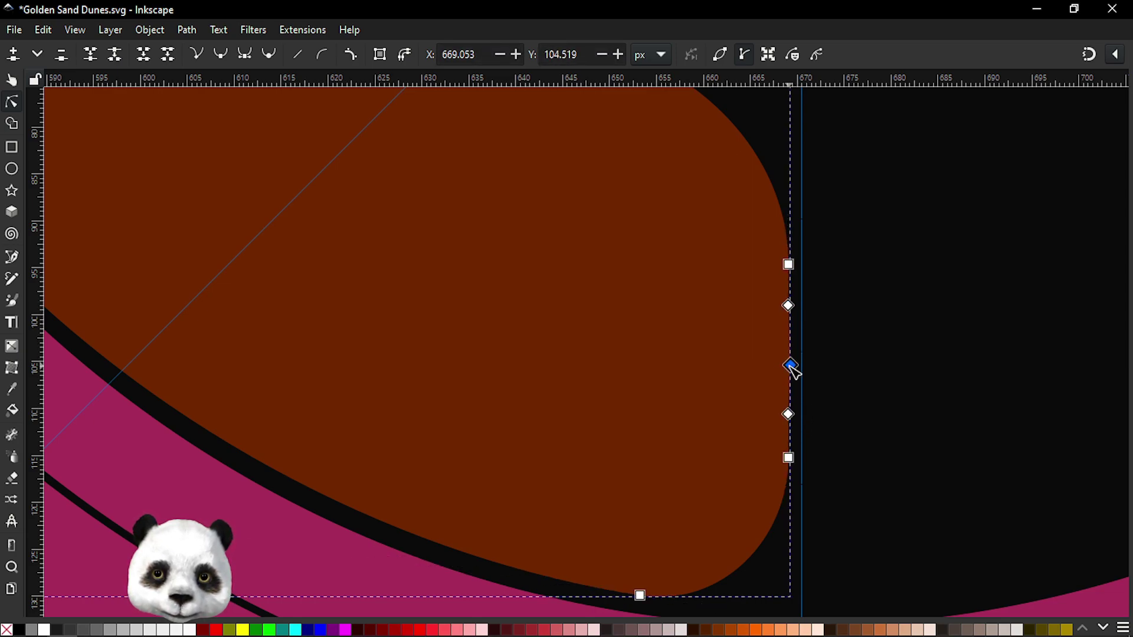
drag(790, 362, 761, 372)
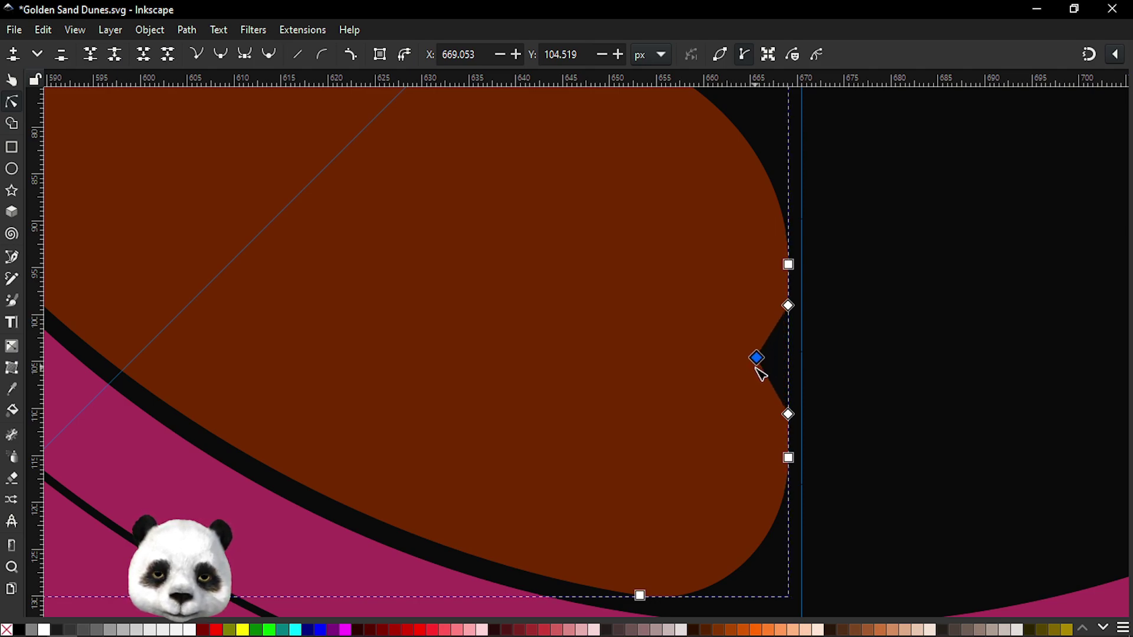
click(352, 57)
drag(760, 355, 780, 332)
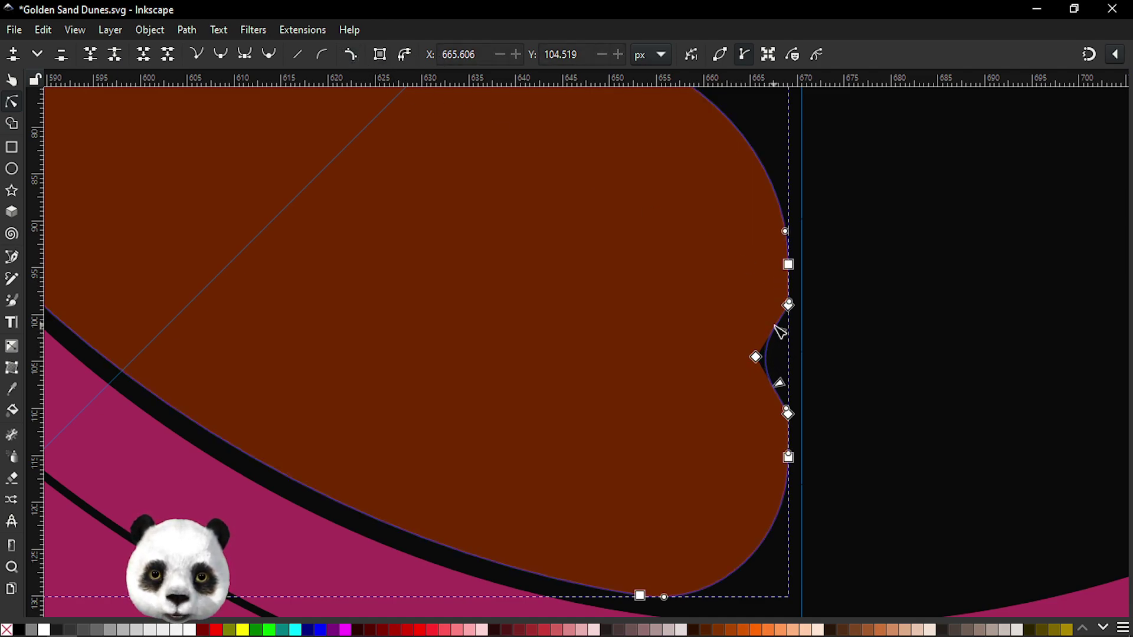
click(914, 355)
- Curve the notch by pulling handles from the node below it, keeping smooth segments
scroll(913, 356, down, 3)
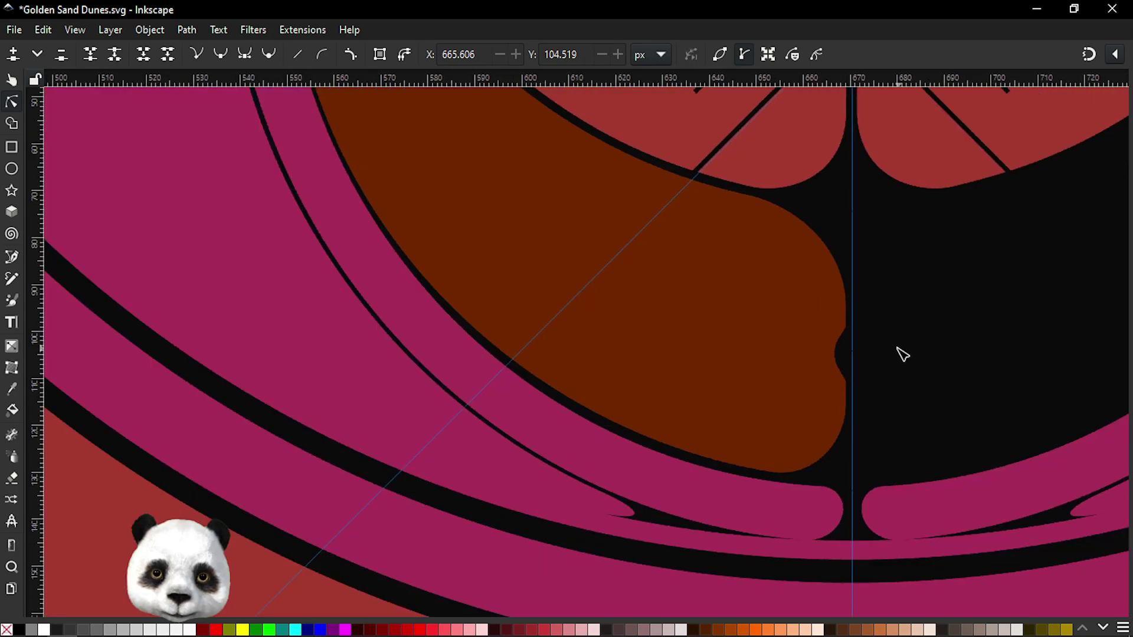
scroll(901, 351, up, 6)
click(782, 407)
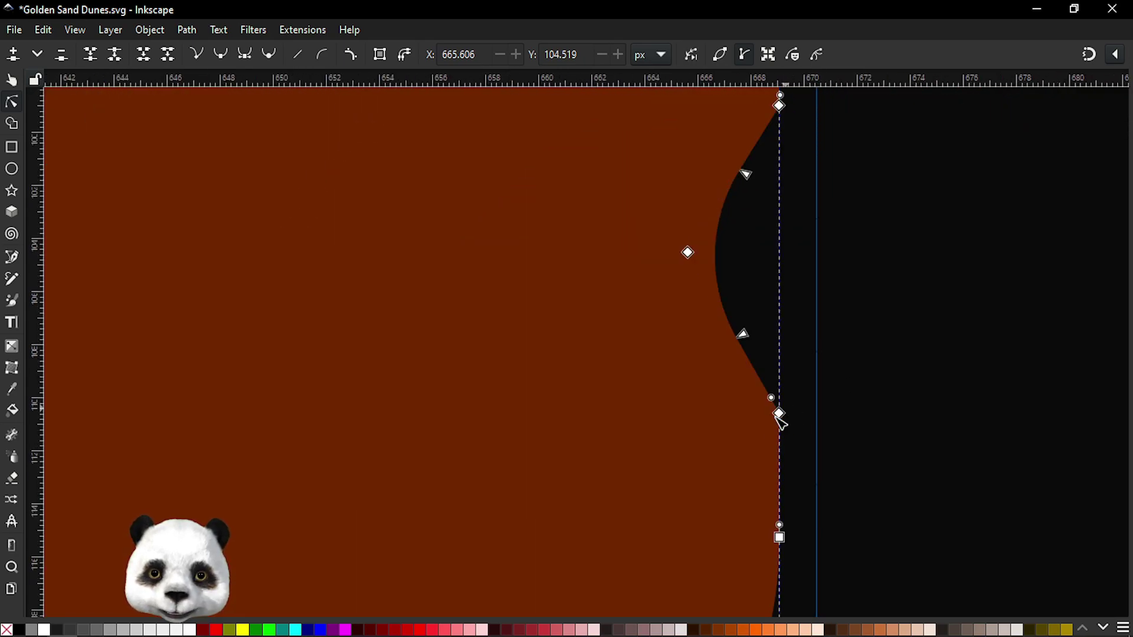
click(779, 415)
drag(771, 398, 765, 372)
drag(820, 285, 790, 372)
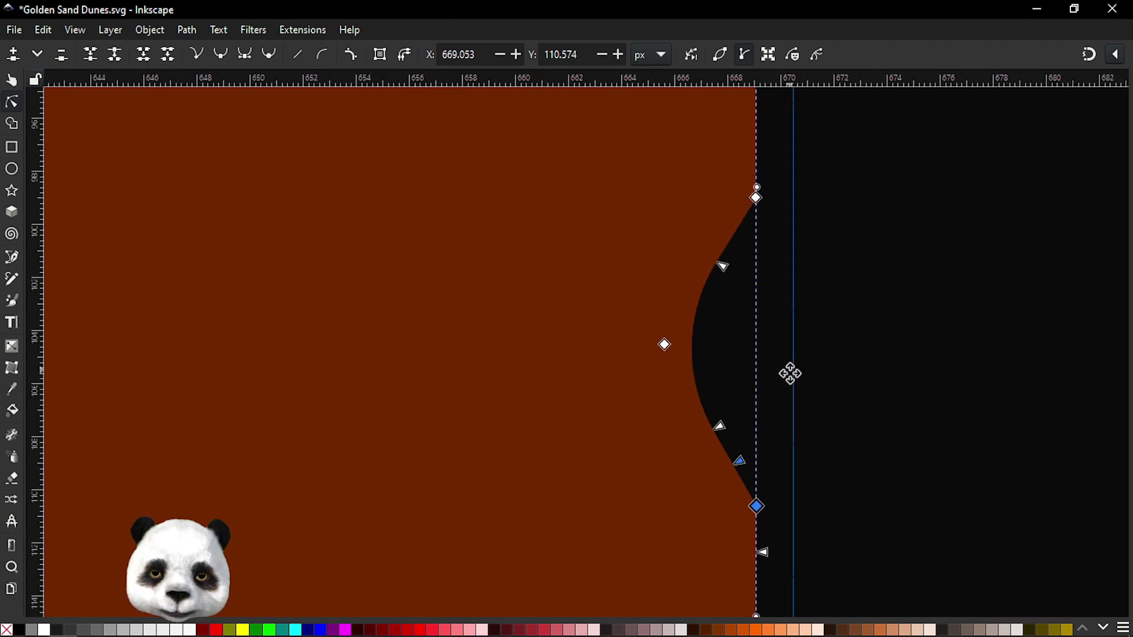
scroll(779, 414, down, 2)
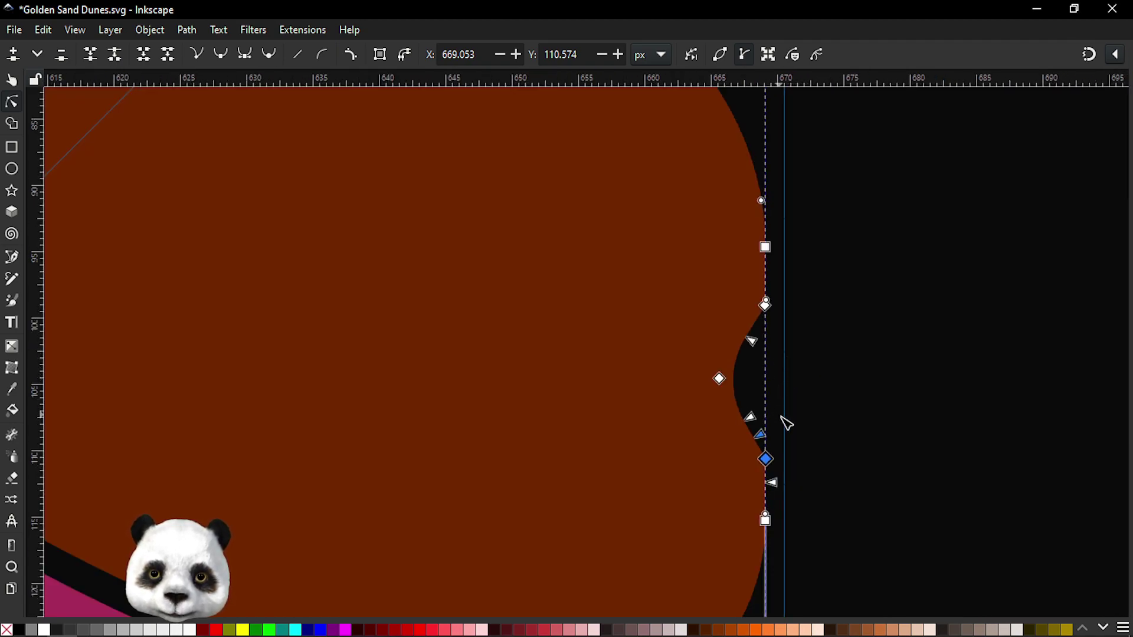
key(shift+l)
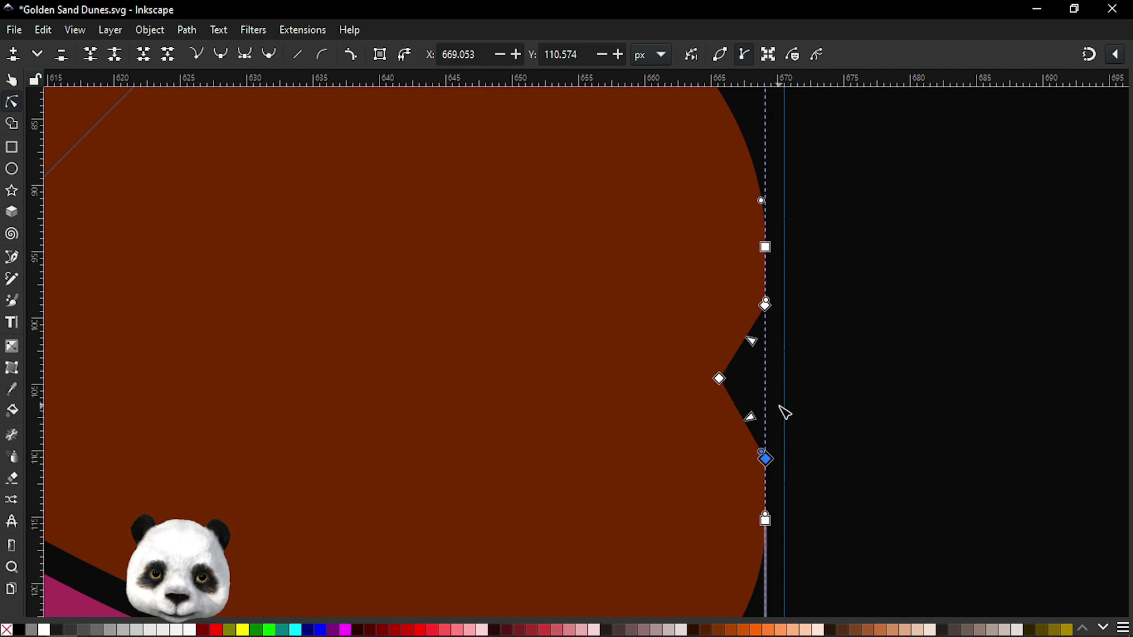
key(ctrl+z)
scroll(779, 440, up, 1)
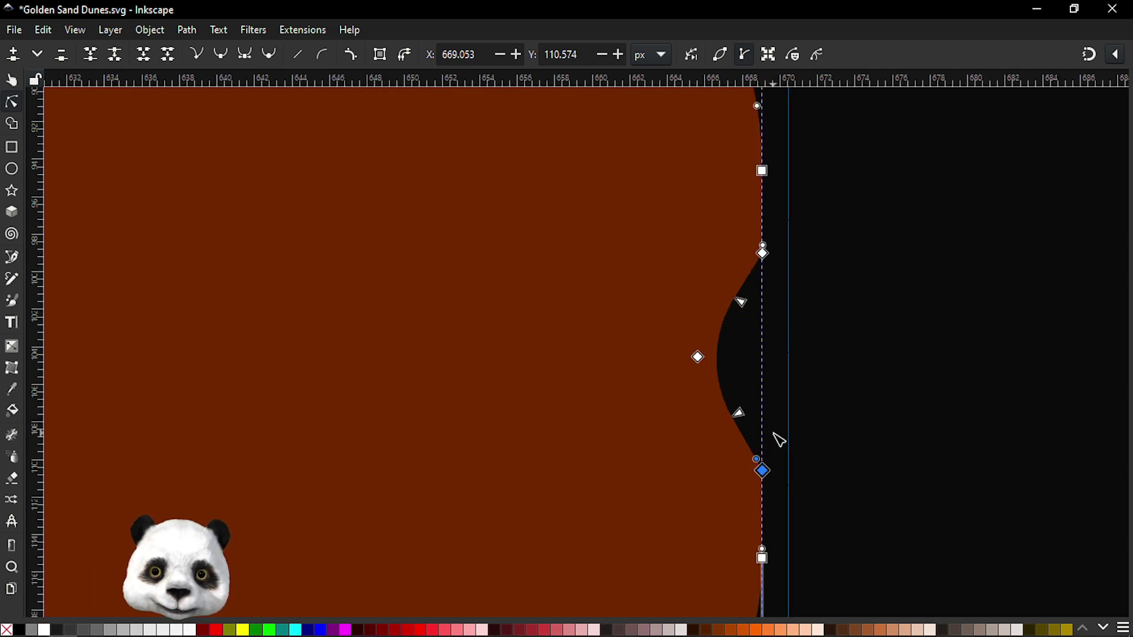
- Fine-tune the notch tip and the curves above and below it
mouse_move(810, 240)
mouse_down()
mouse_move(757, 484)
mouse_move(741, 418)
mouse_up()
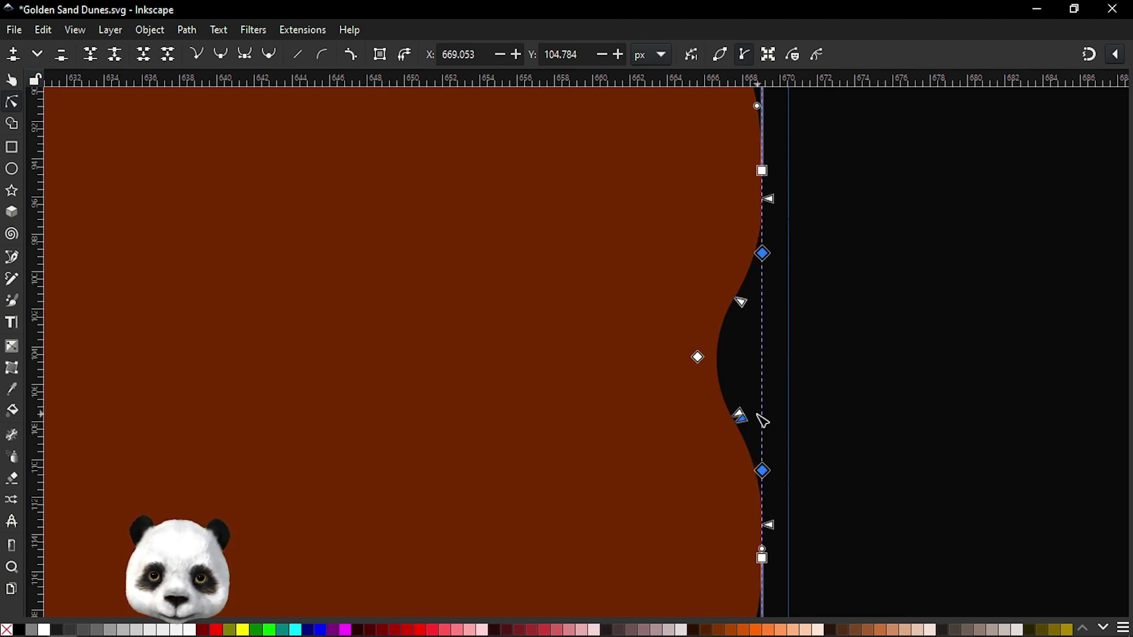
click(699, 359)
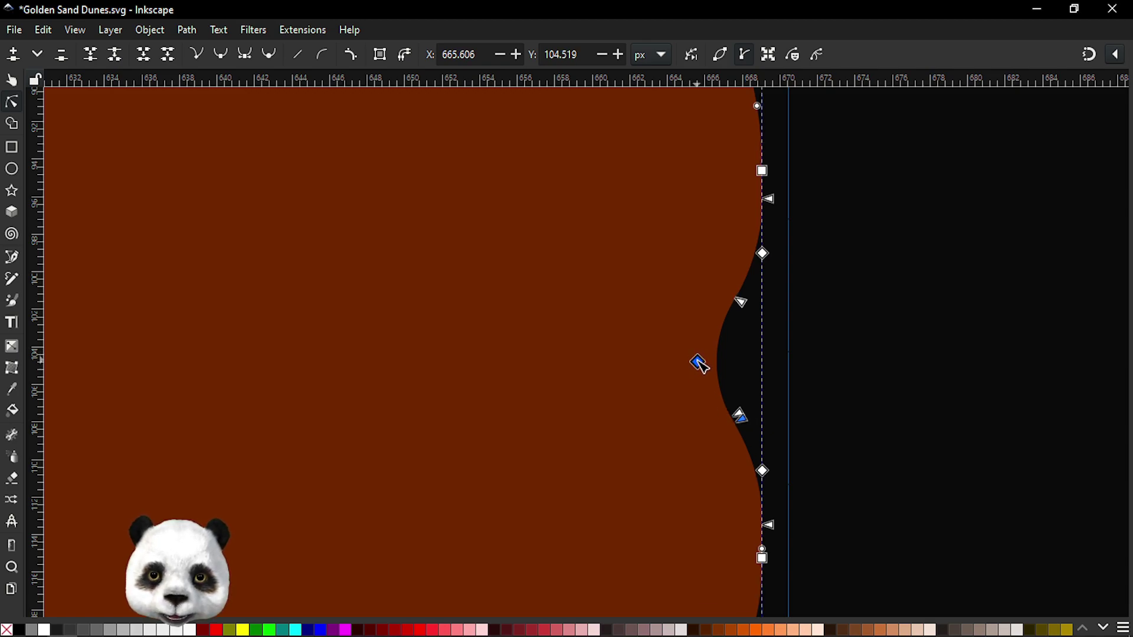
drag(700, 363, 699, 367)
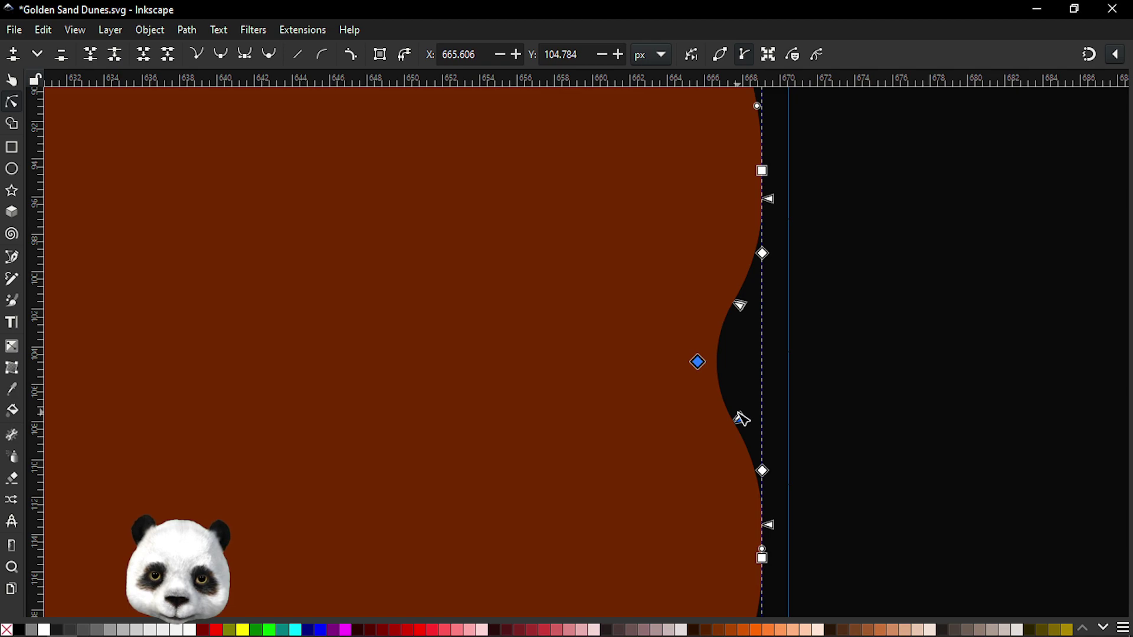
drag(741, 420, 739, 408)
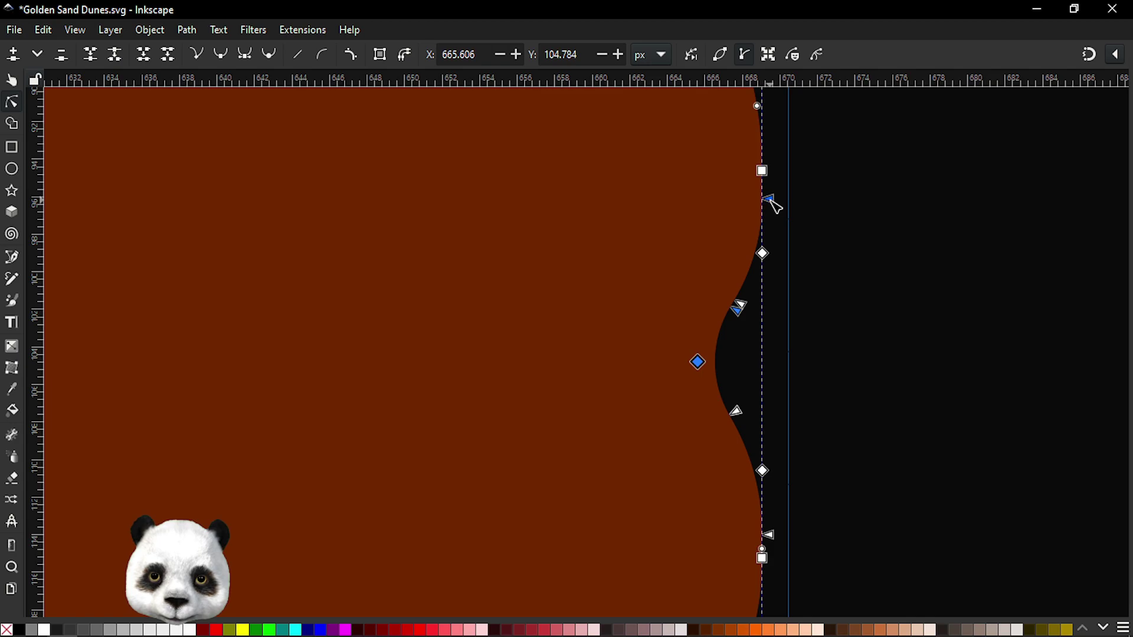
drag(769, 199, 769, 186)
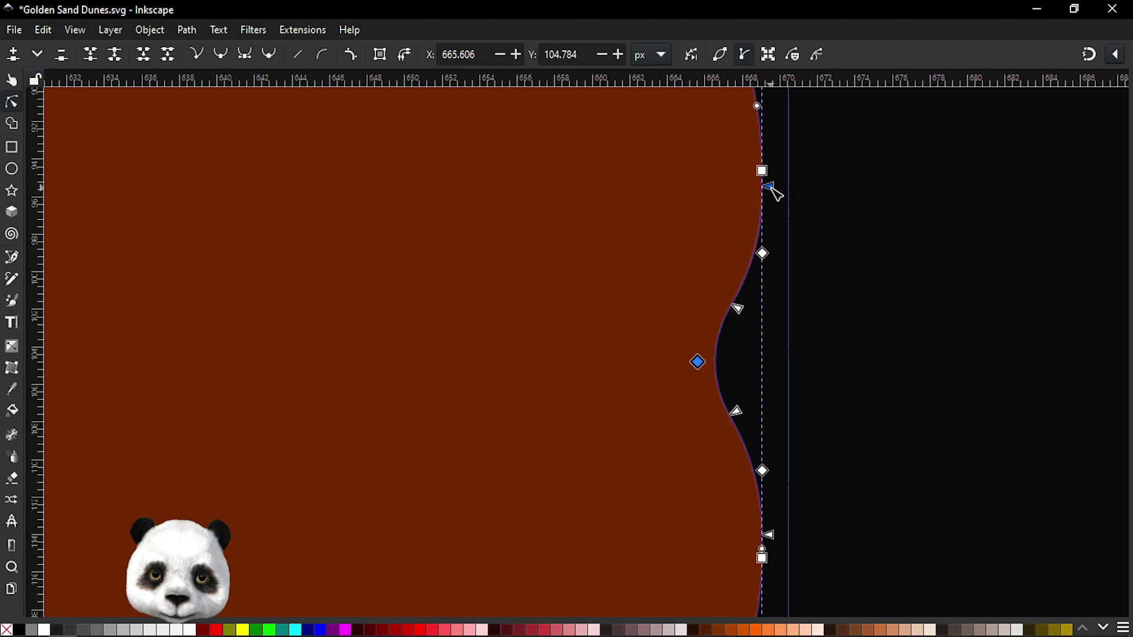
click(925, 291)
- Save the poster and select the whole brown crescent as an object
scroll(925, 292, down, 2)
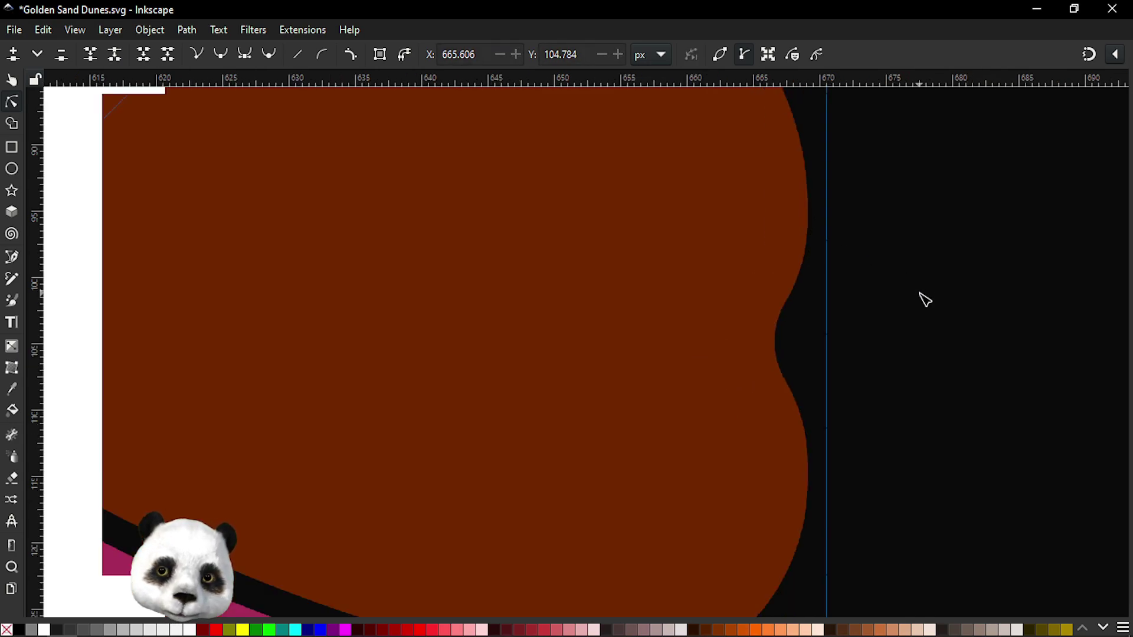
scroll(925, 298, down, 2)
scroll(926, 301, down, 2)
scroll(946, 319, down, 1)
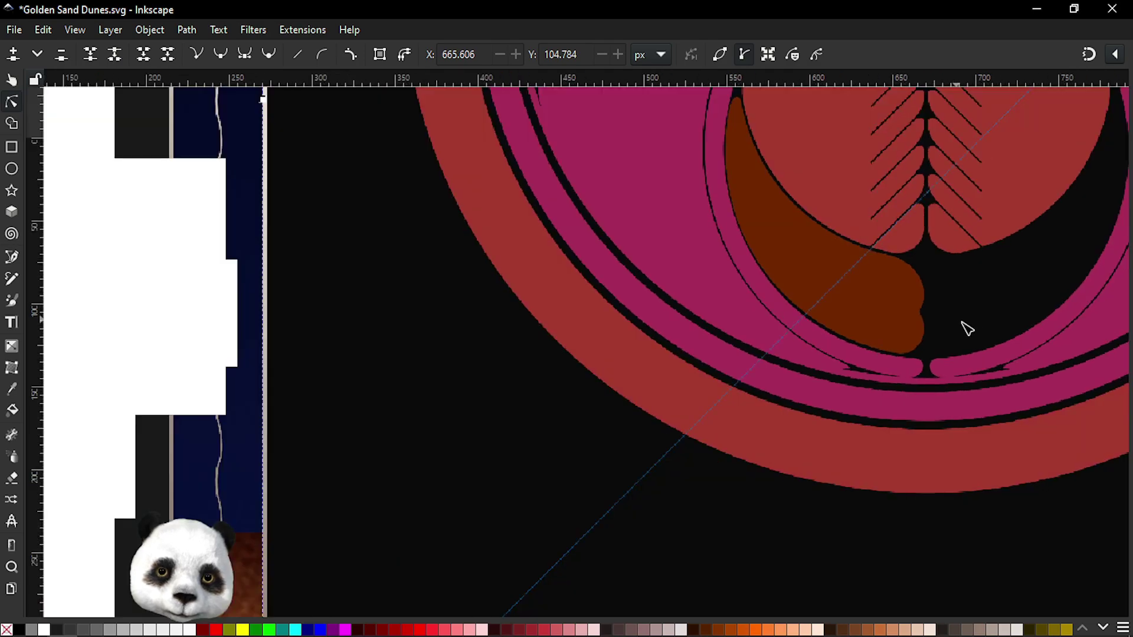
drag(879, 355, 741, 390)
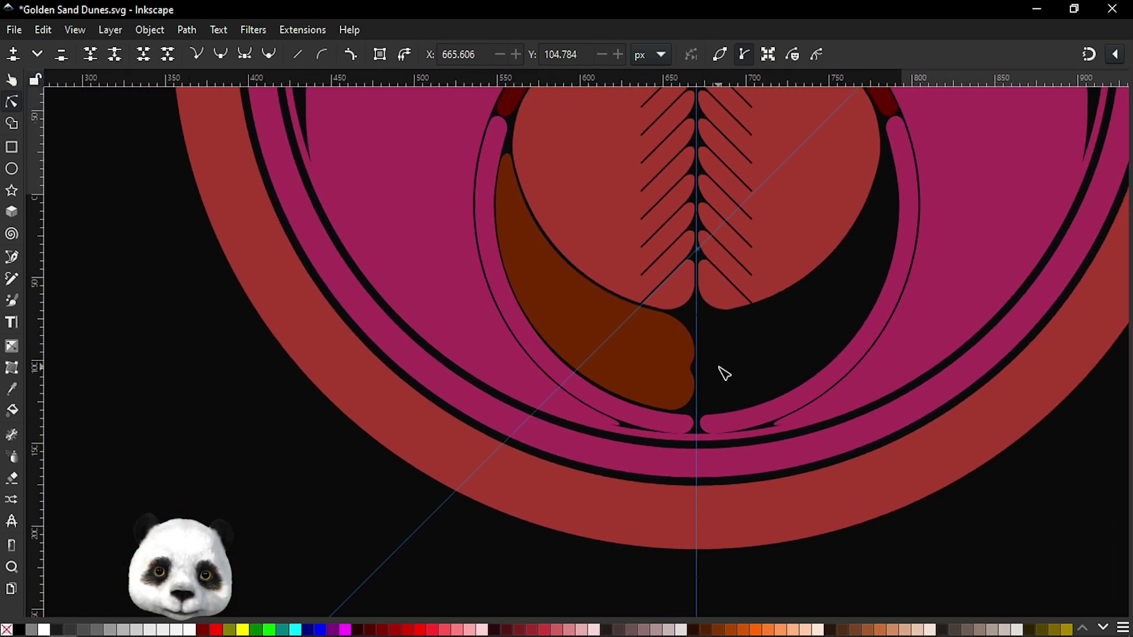
scroll(724, 373, up, 2)
key(ctrl+s)
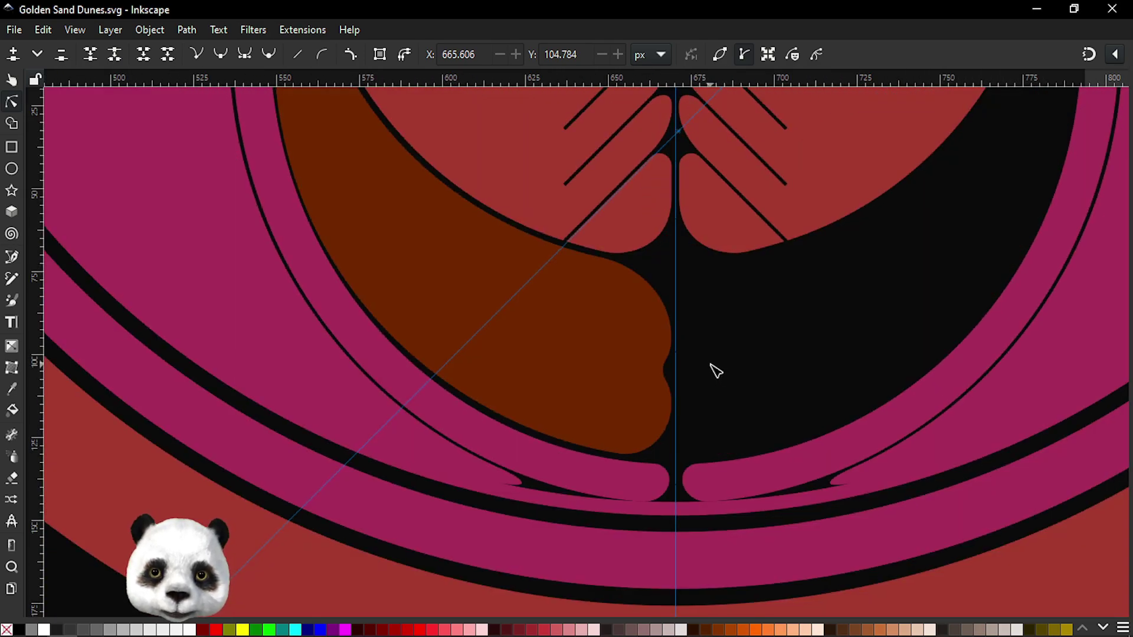
click(549, 351)
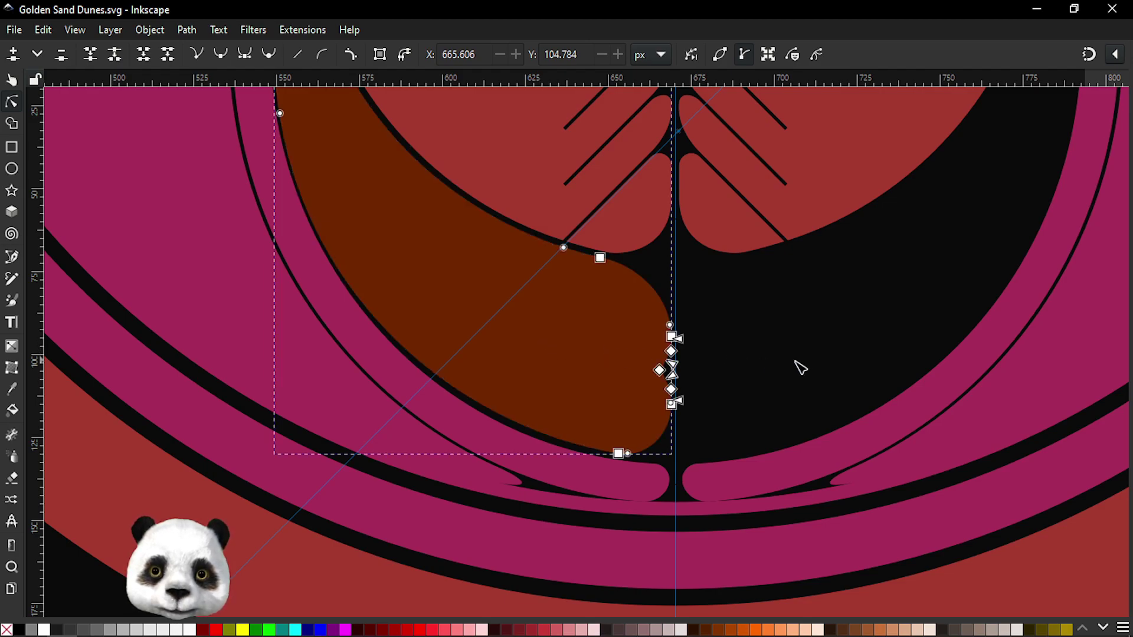
key(Escape)
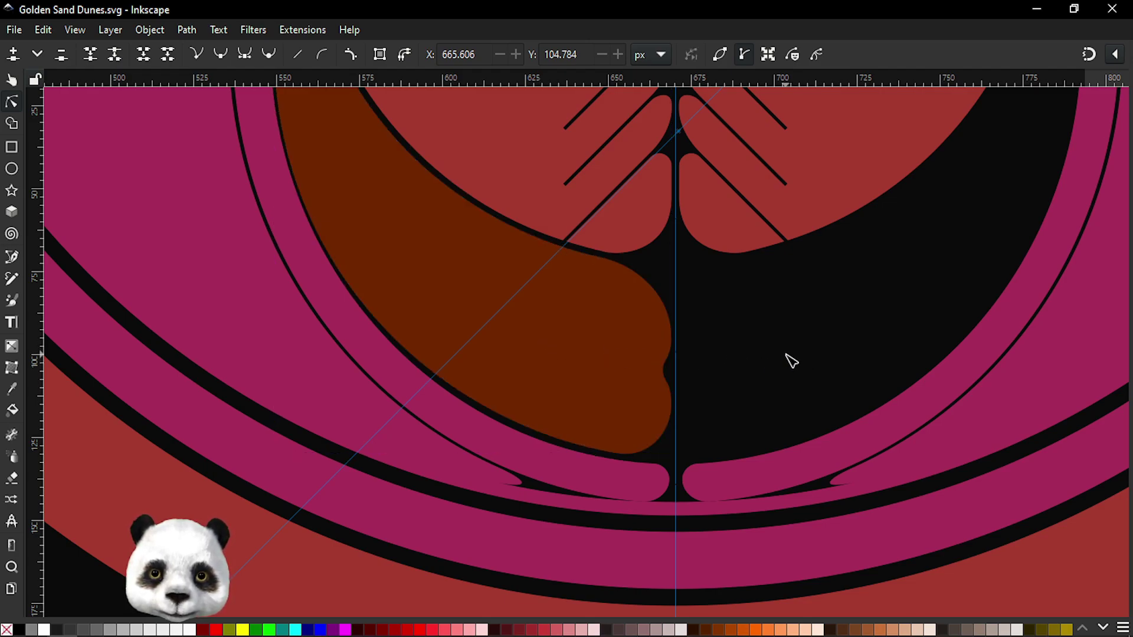
key(s)
click(596, 326)
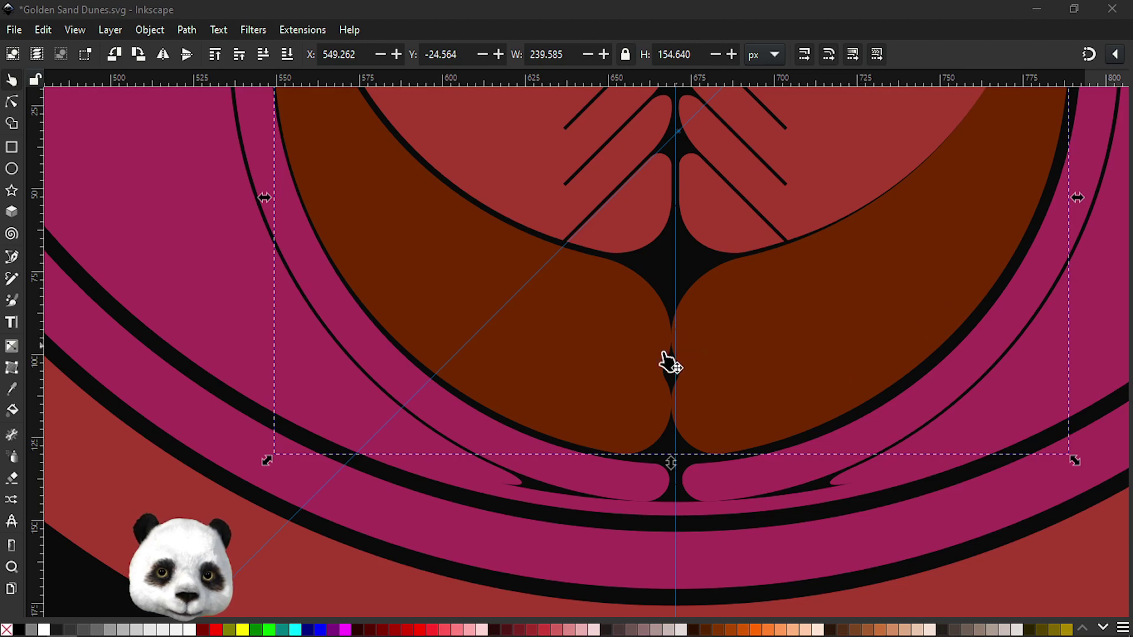
- Shift the upper gap node right to start narrowing the centre seam
scroll(708, 357, up, 2)
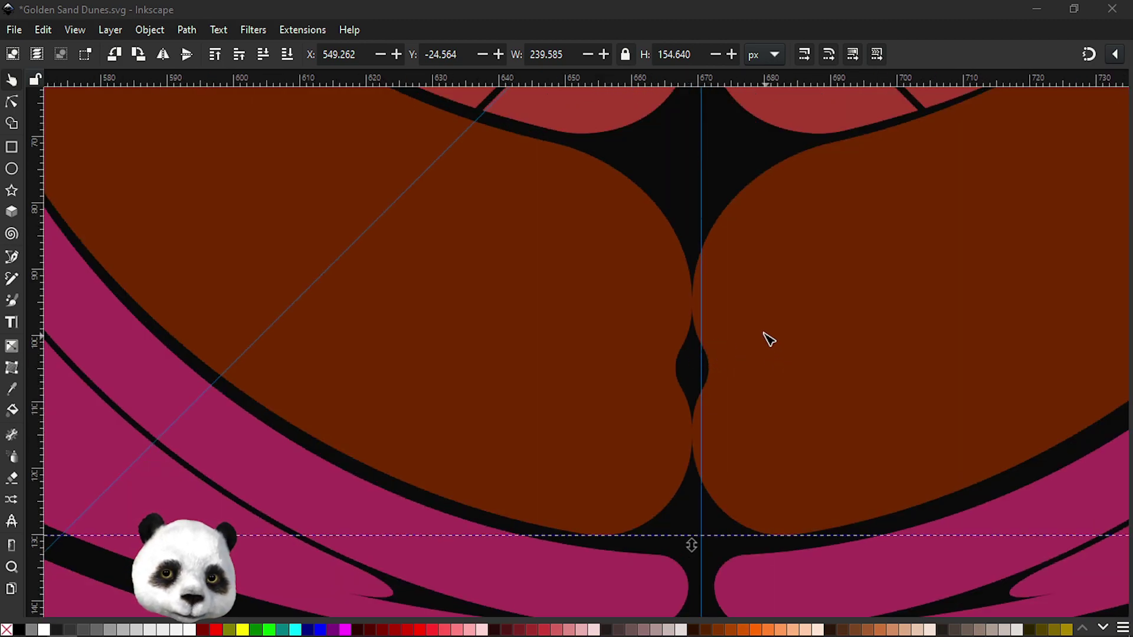
key(n)
drag(693, 300, 702, 302)
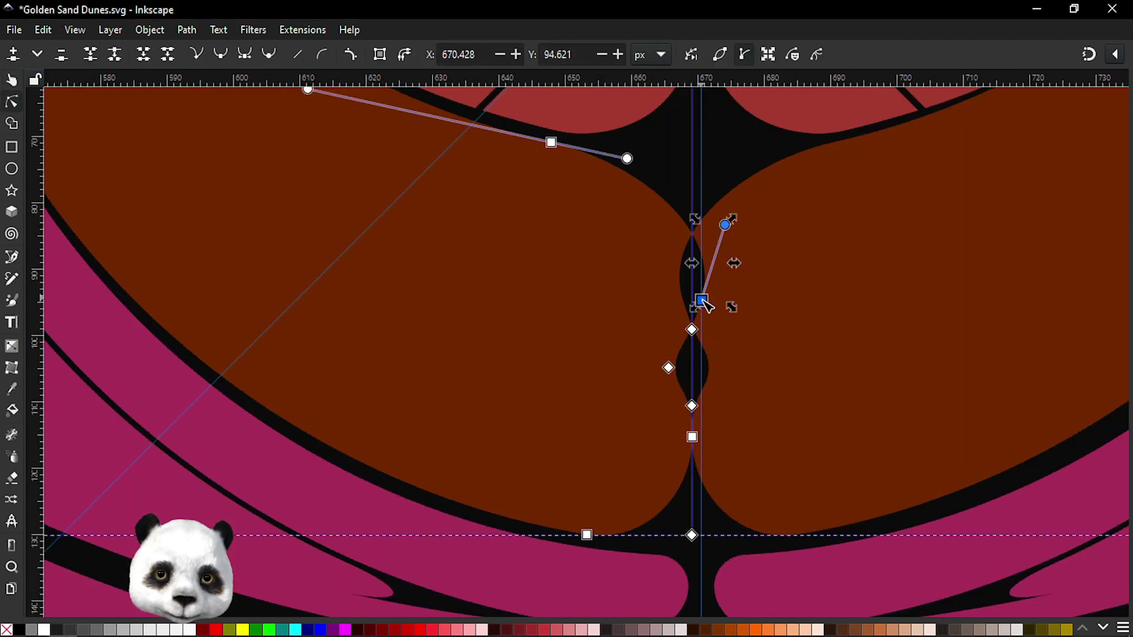
key(ctrl+z)
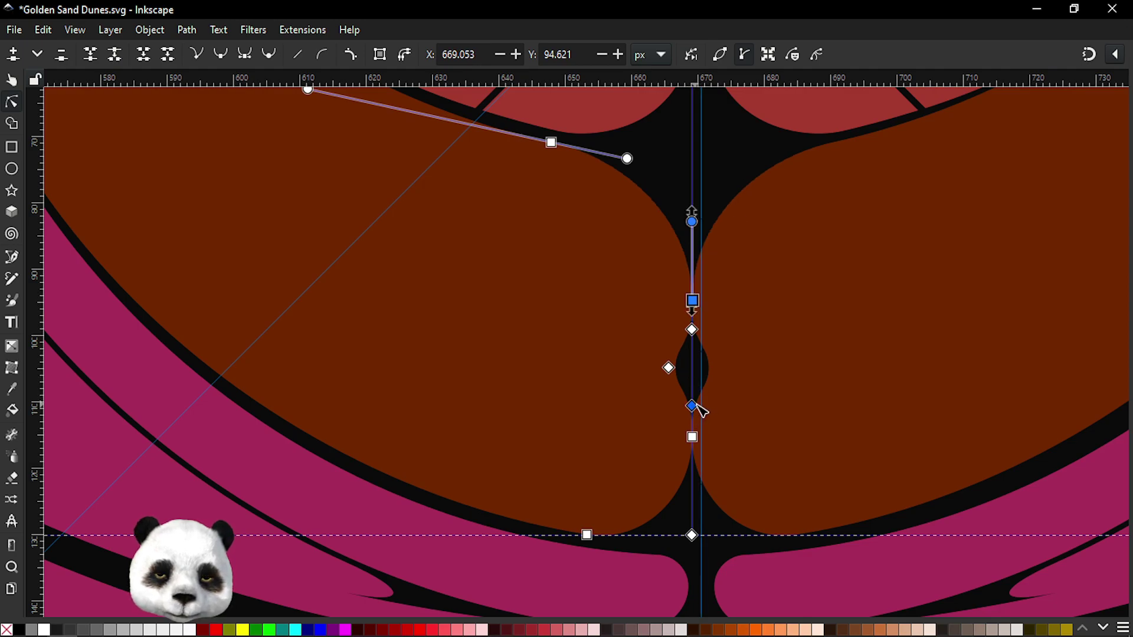
click(694, 406)
shift+click(694, 330)
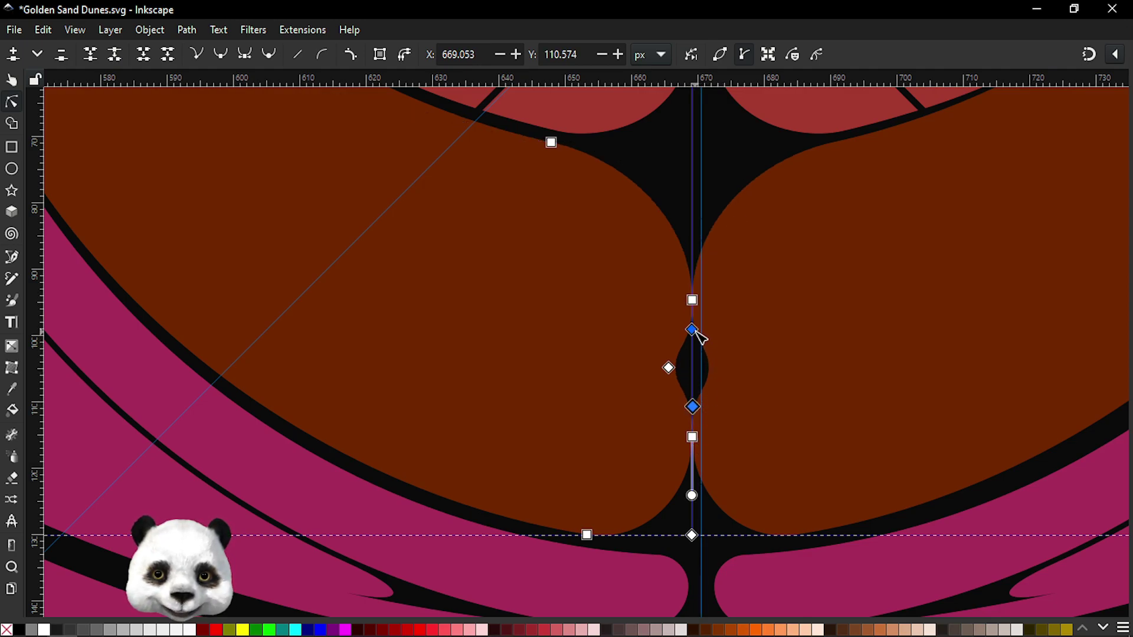
click(693, 330)
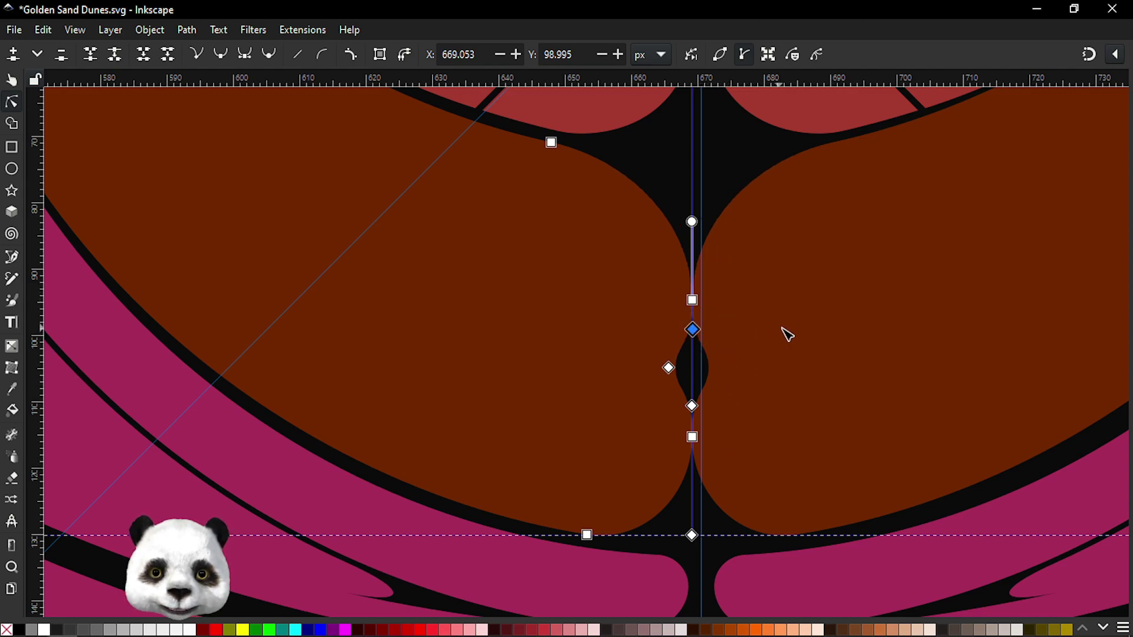
scroll(785, 339, down, 1)
scroll(827, 339, down, 1)
scroll(820, 330, up, 1)
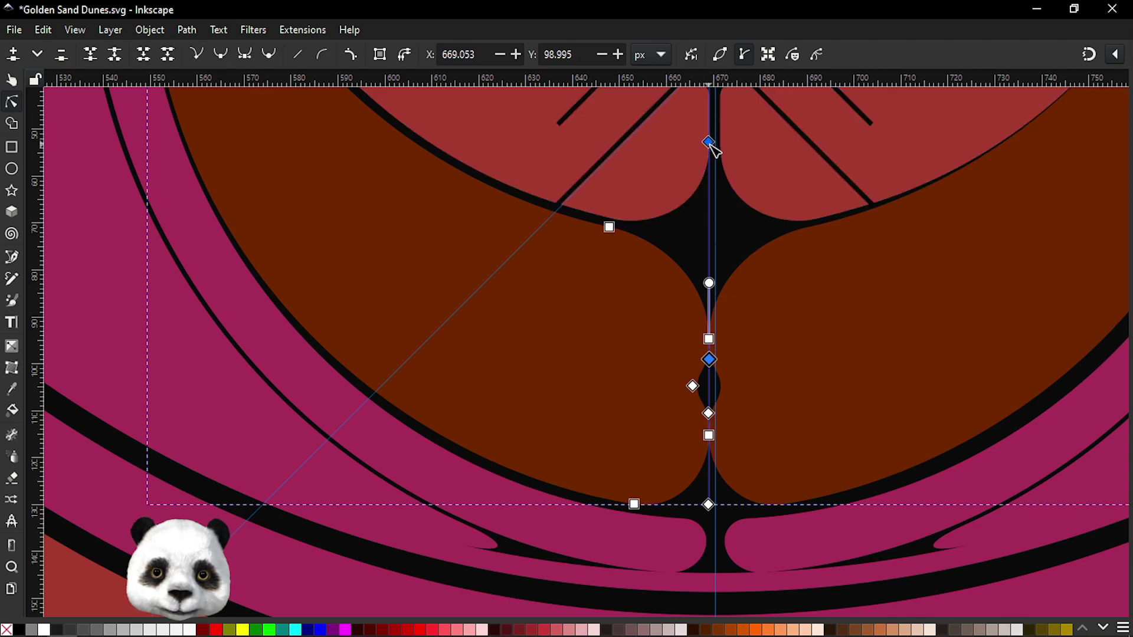
drag(710, 144, 716, 182)
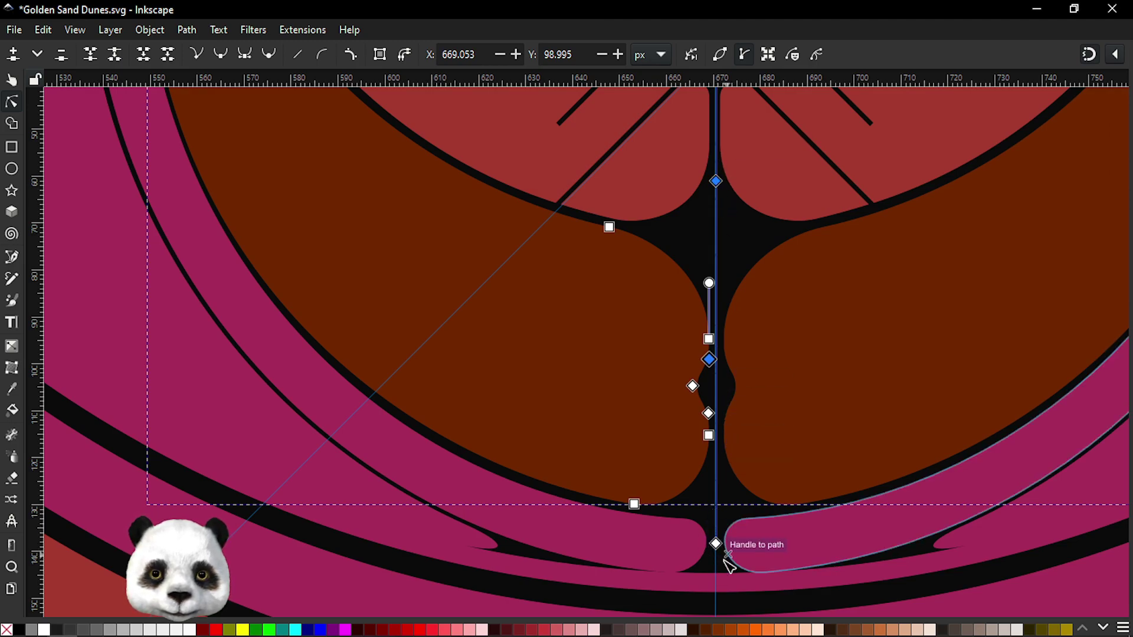
- Move the mirror axis end down the centre and snap it onto the vertical guide
scroll(726, 564, up, 2)
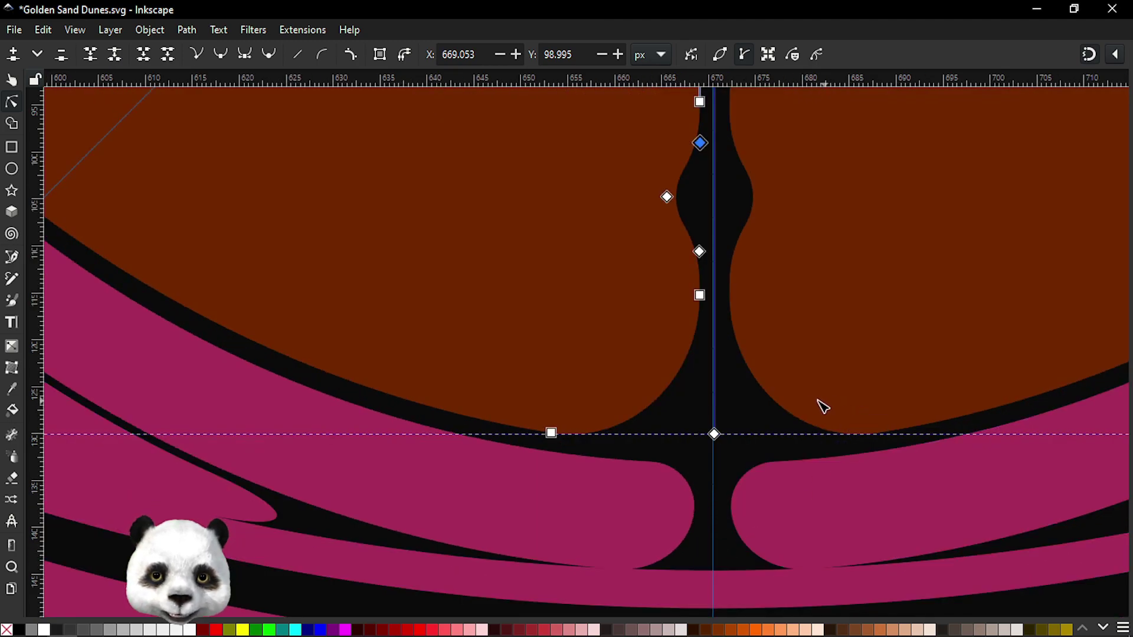
scroll(822, 405, down, 3)
scroll(765, 436, up, 1)
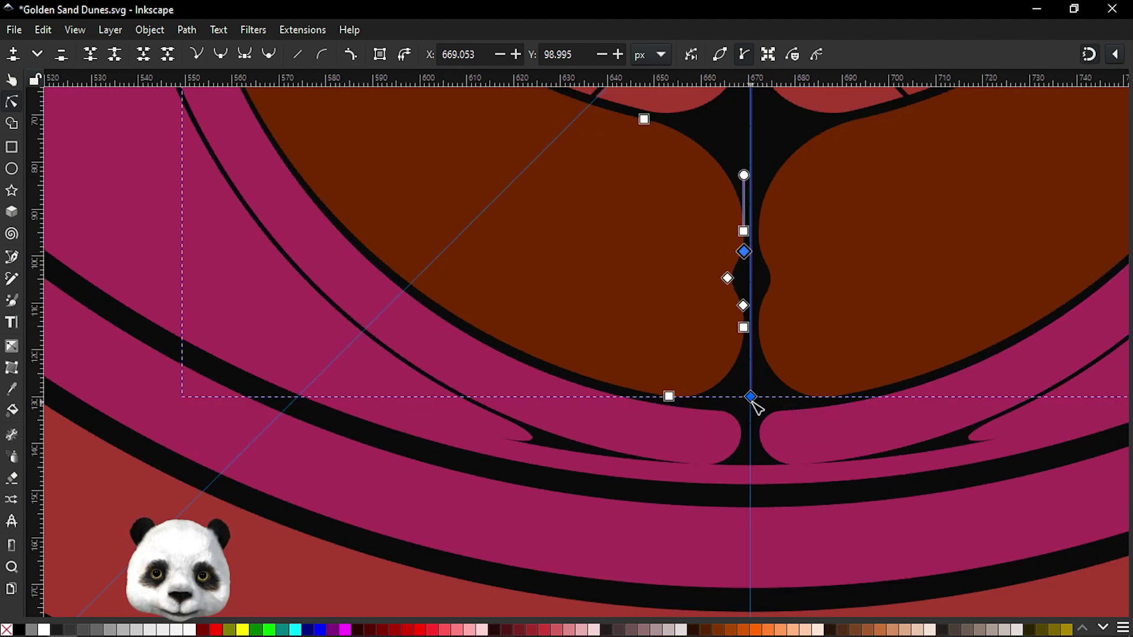
drag(752, 398, 751, 406)
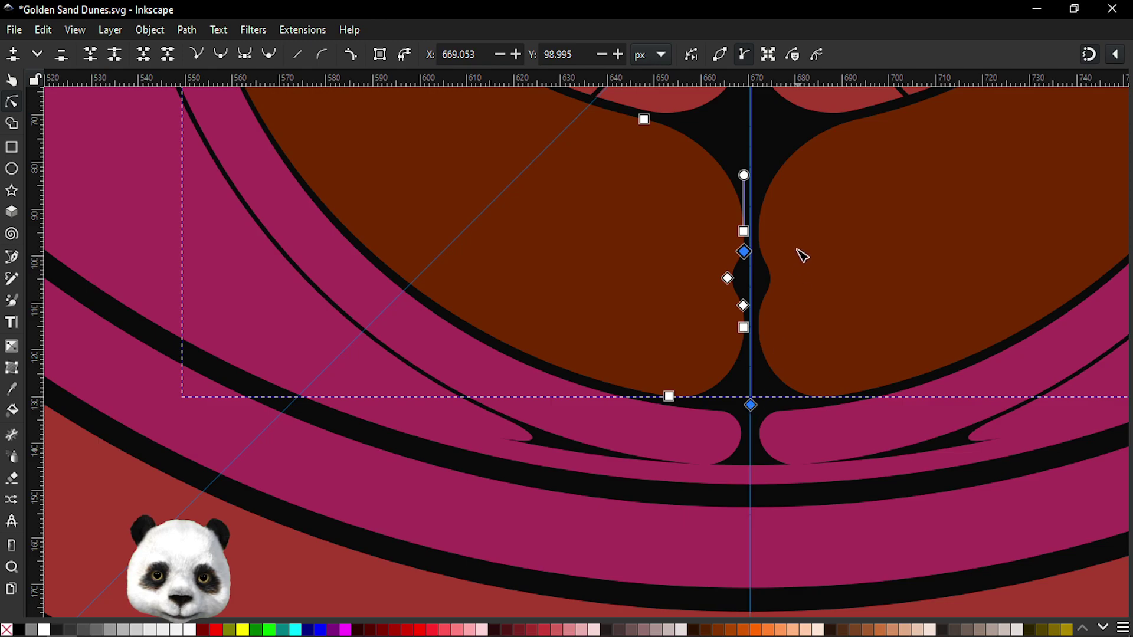
scroll(761, 498, up, 3)
scroll(720, 270, up, 2)
scroll(706, 361, up, 1)
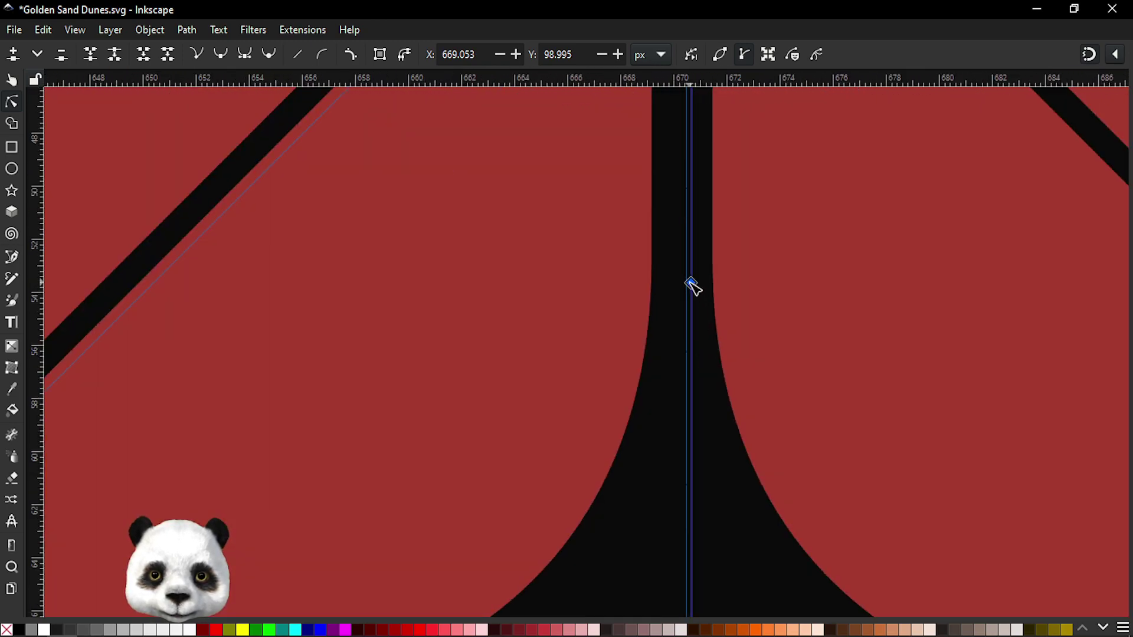
drag(689, 286, 690, 555)
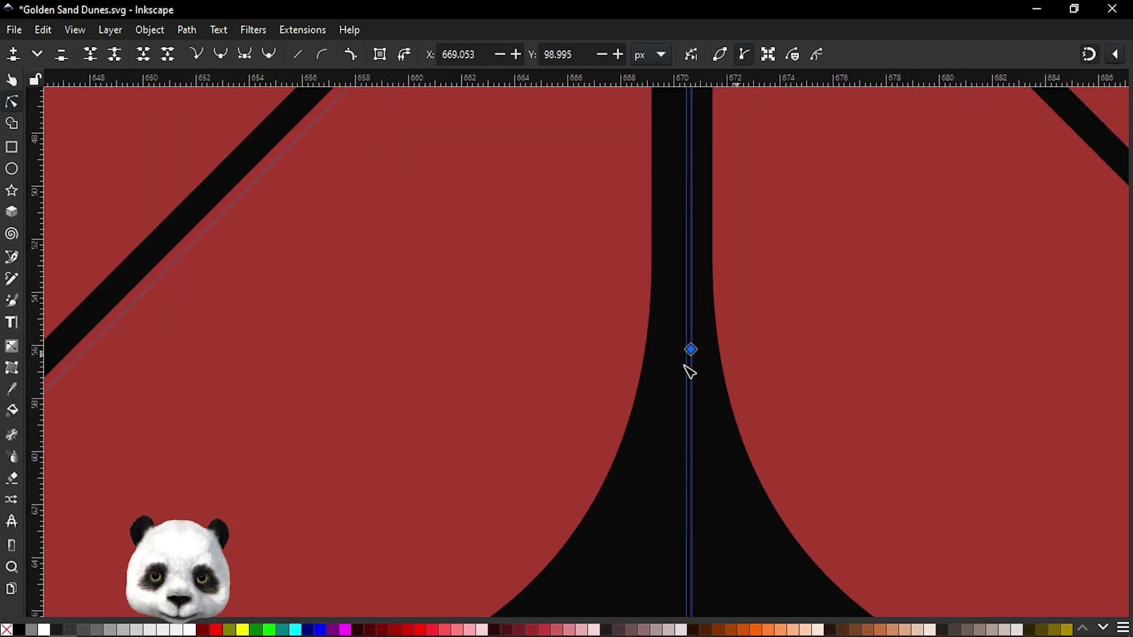
drag(687, 608, 674, 606)
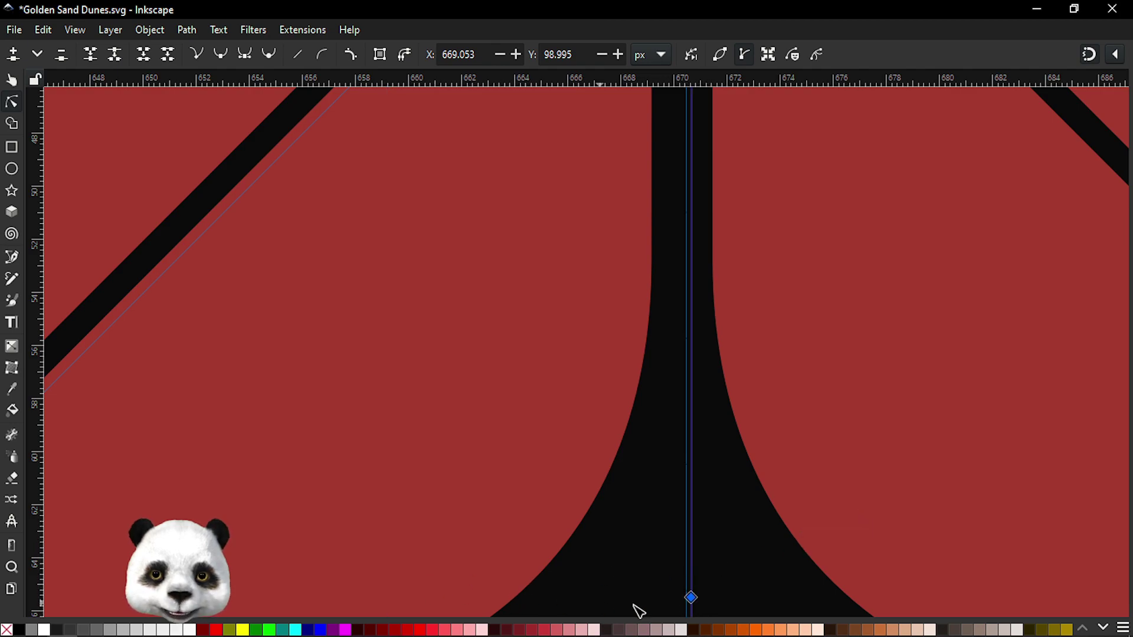
- Pull the centre node down to widen the black hourglass neck
scroll(708, 324, down, 5)
scroll(703, 327, down, 5)
scroll(700, 164, down, 5)
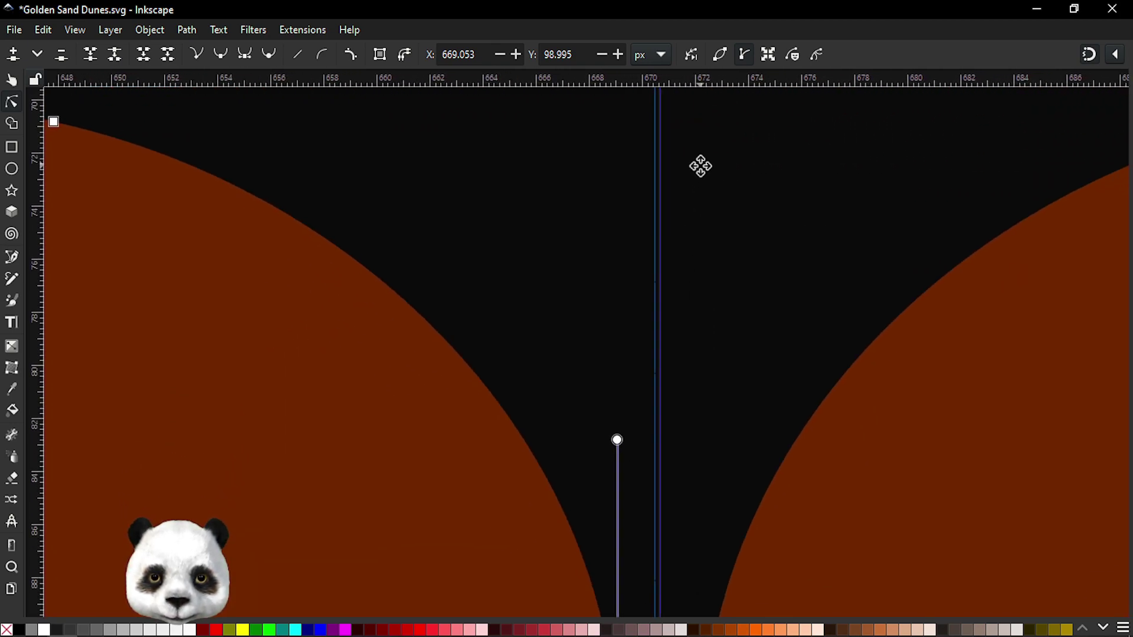
ctrl+scroll(673, 318, down, 3)
ctrl+scroll(678, 488, up, 3)
scroll(690, 253, up, 3)
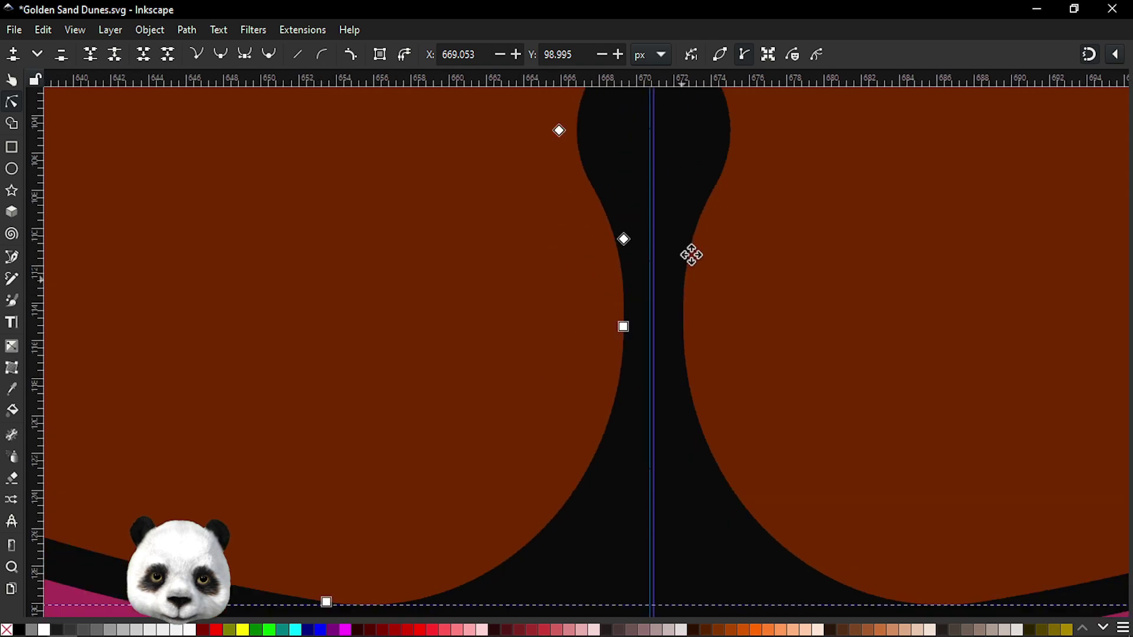
scroll(720, 363, down, 3)
ctrl+scroll(720, 363, down, 3)
ctrl+scroll(683, 366, up, 2)
ctrl+scroll(683, 397, up, 1)
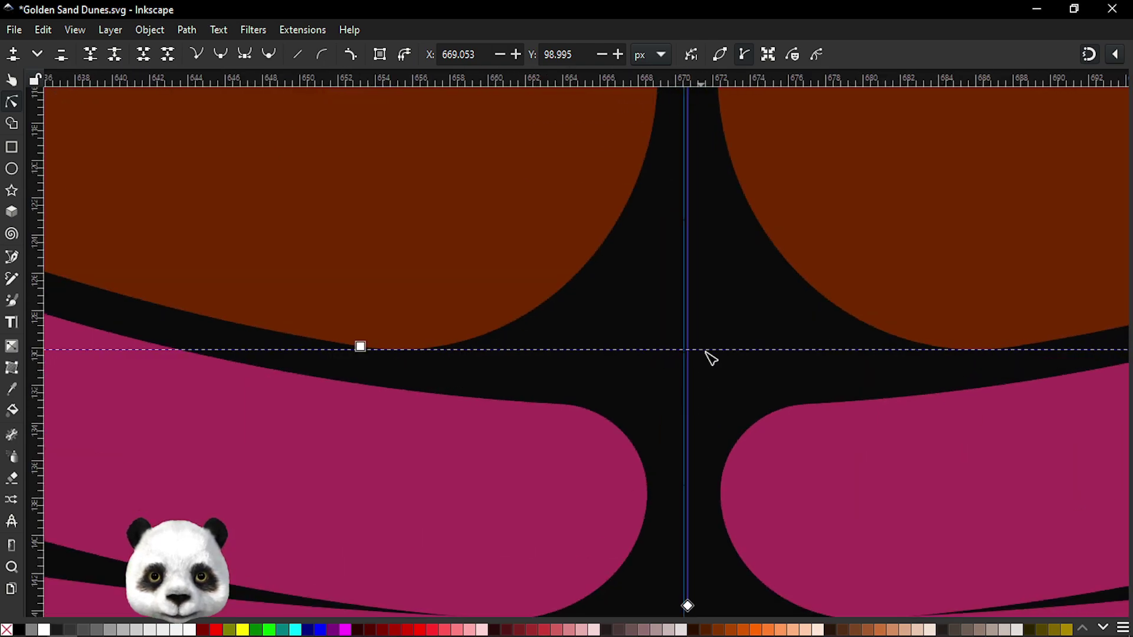
scroll(708, 356, up, 5)
scroll(709, 298, up, 1)
scroll(731, 400, up, 8)
ctrl+scroll(728, 367, down, 3)
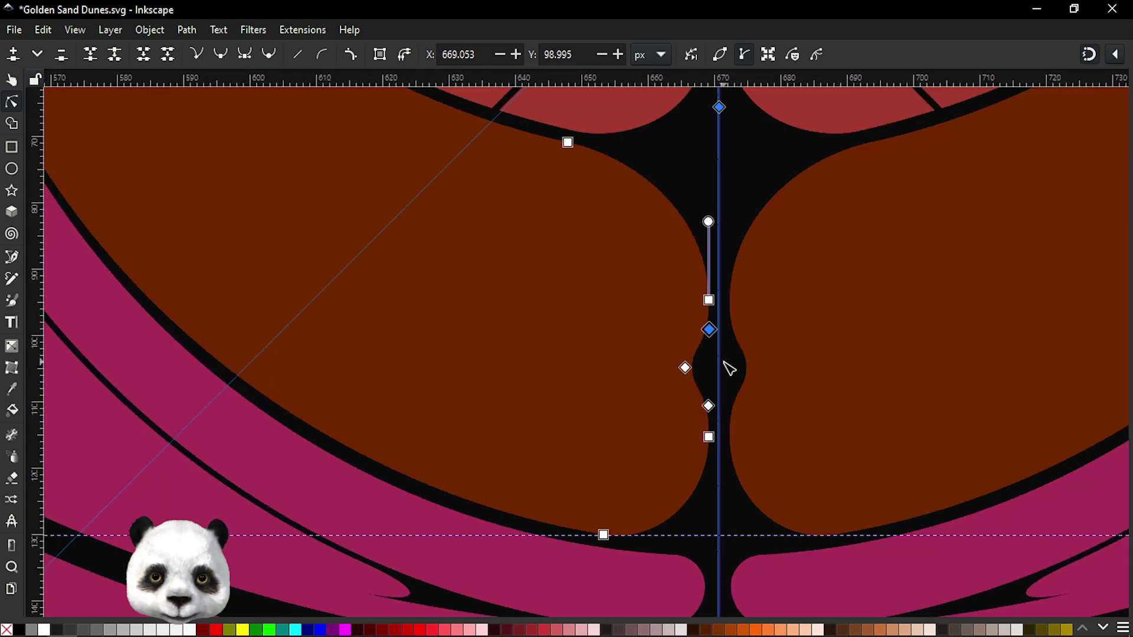
ctrl+scroll(751, 303, down, 4)
ctrl+scroll(766, 319, up, 1)
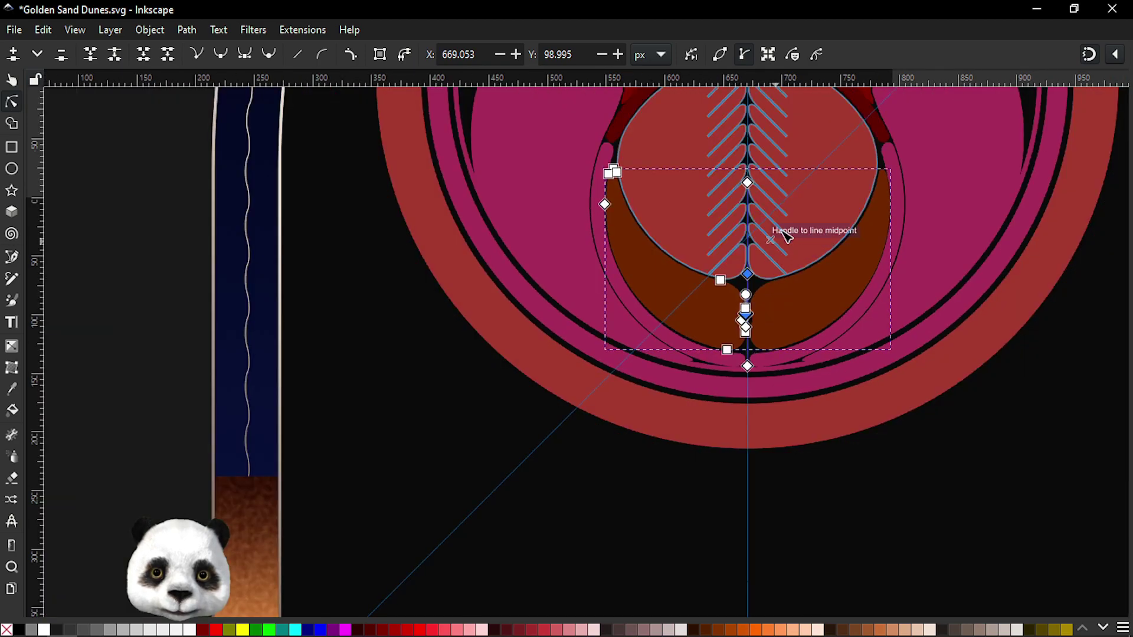
ctrl+scroll(773, 233, up, 1)
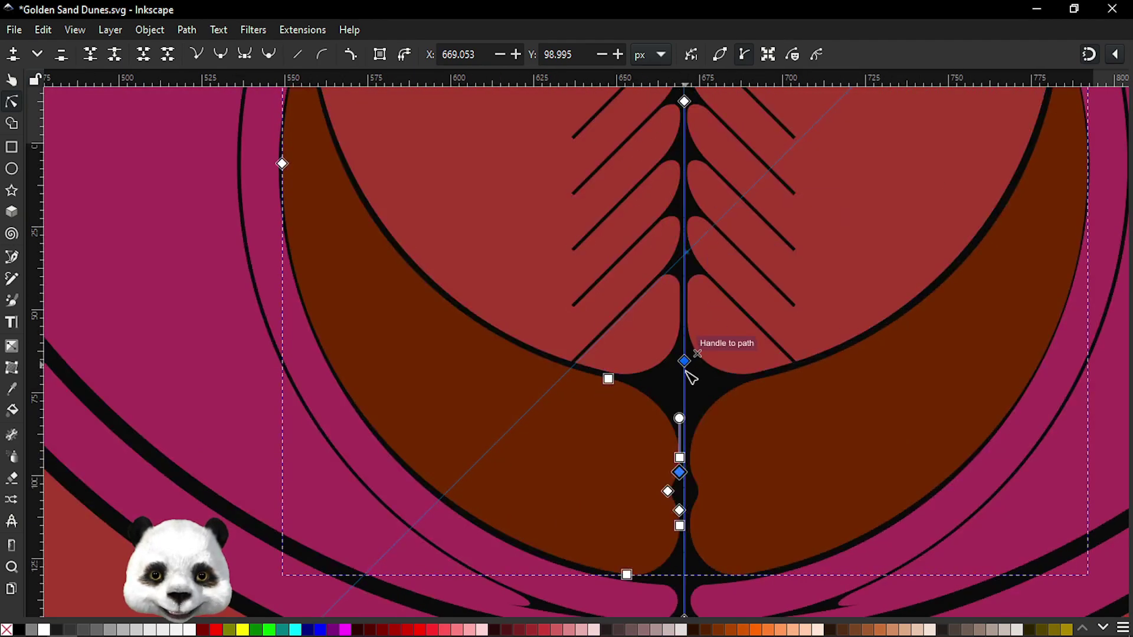
mouse_move(689, 371)
mouse_down()
mouse_move(711, 437)
mouse_move(694, 495)
mouse_up()
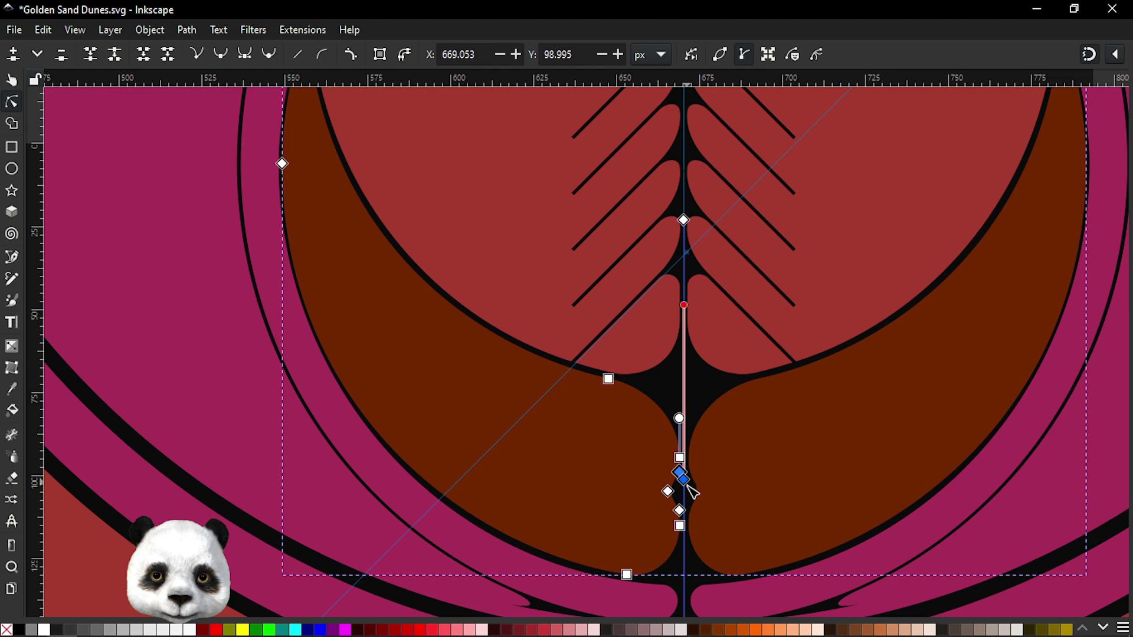
ctrl+scroll(632, 405, up, 3)
ctrl+scroll(625, 258, up, 3)
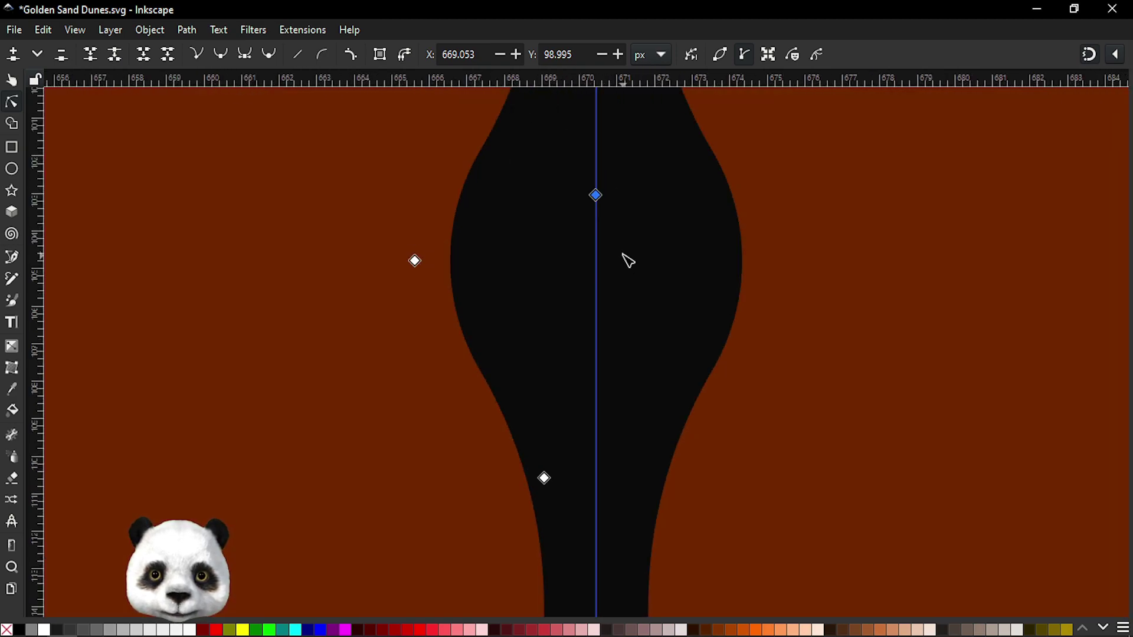
ctrl+scroll(622, 300, down, 3)
ctrl+scroll(623, 300, down, 3)
ctrl+scroll(668, 309, down, 3)
- Drag the central black path's nodes to bulge the seam into a small diamond notch
scroll(793, 456, down, 2)
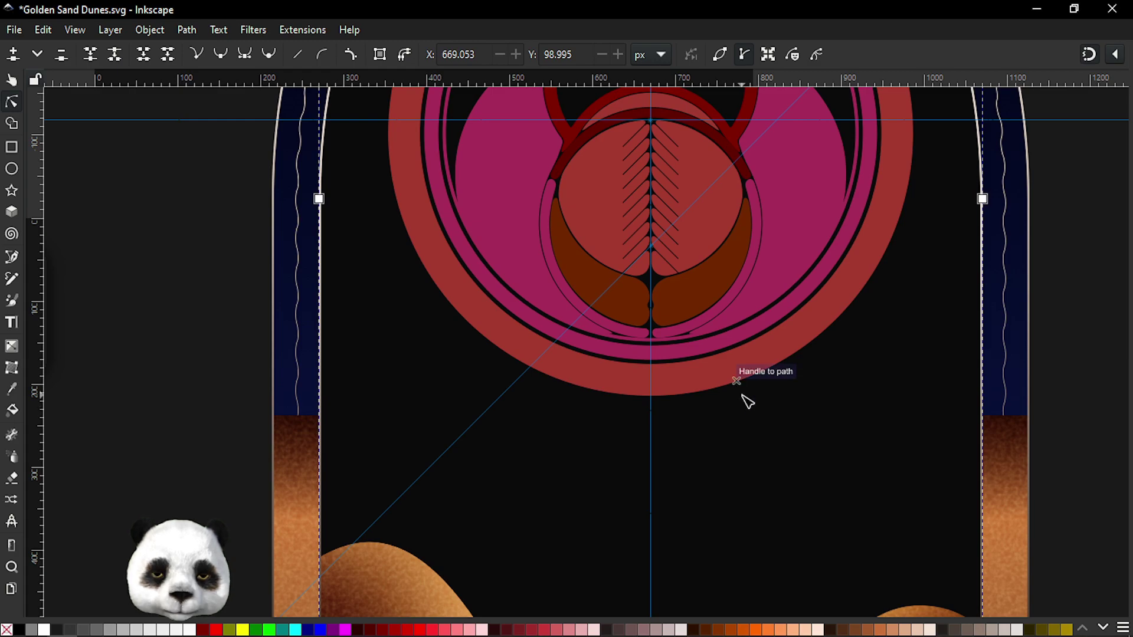
scroll(738, 531, up, 3)
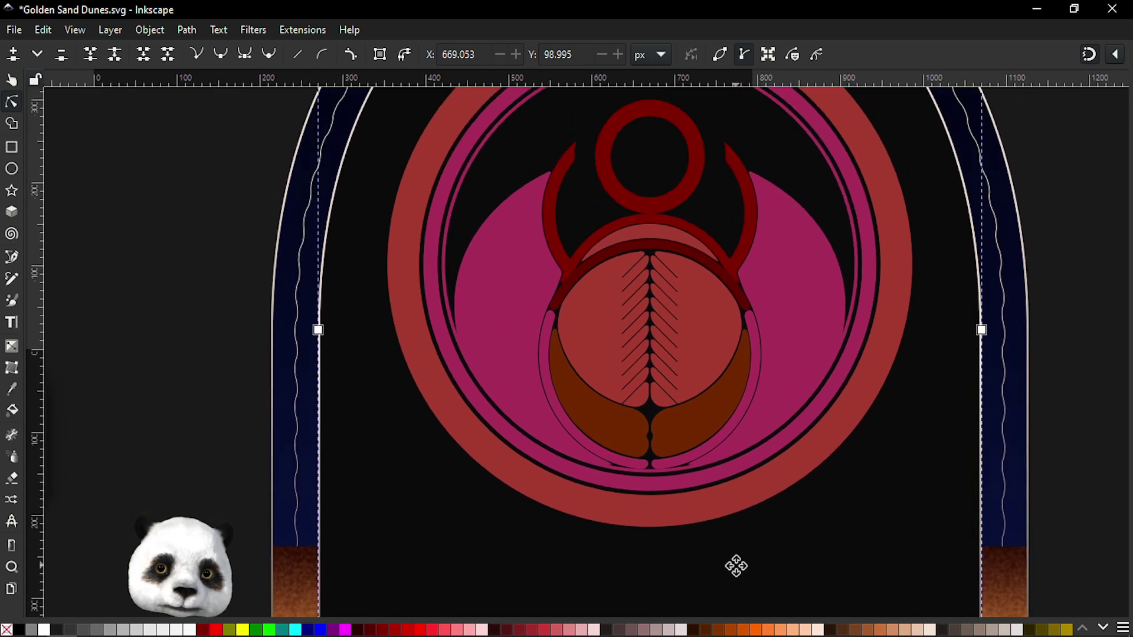
ctrl+scroll(741, 559, down, 2)
ctrl+scroll(711, 538, up, 5)
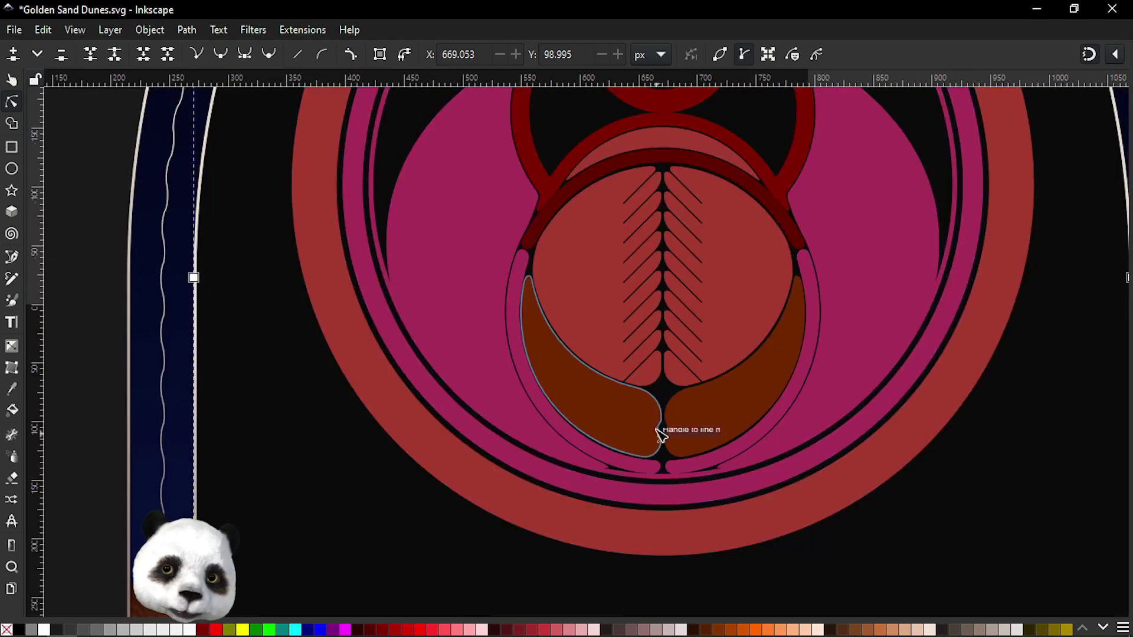
ctrl+scroll(657, 430, up, 1)
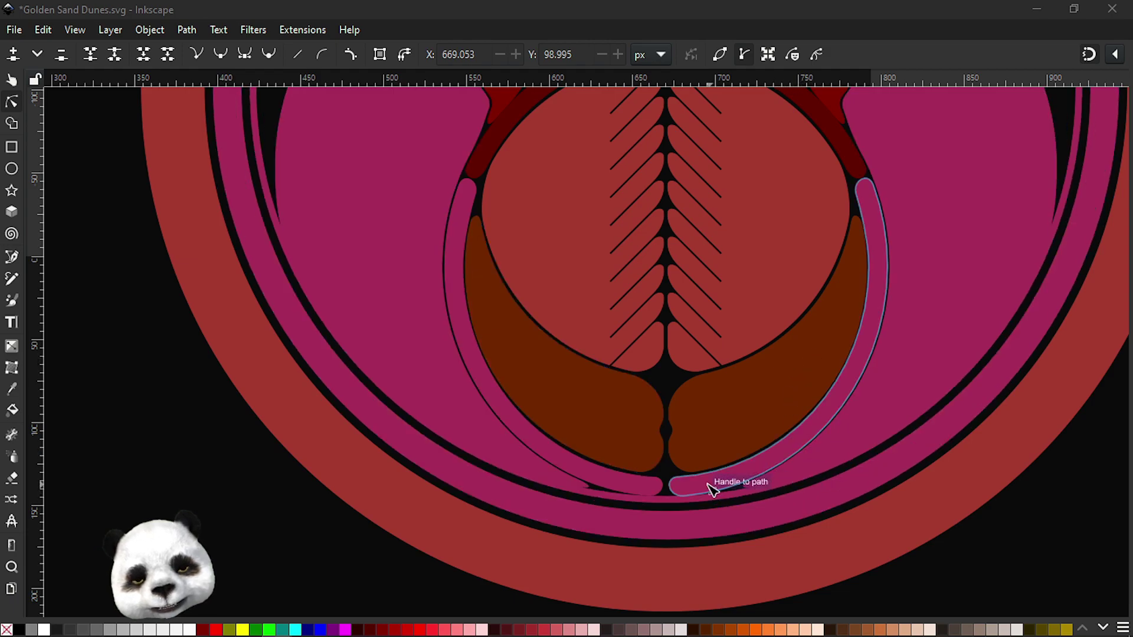
click(660, 438)
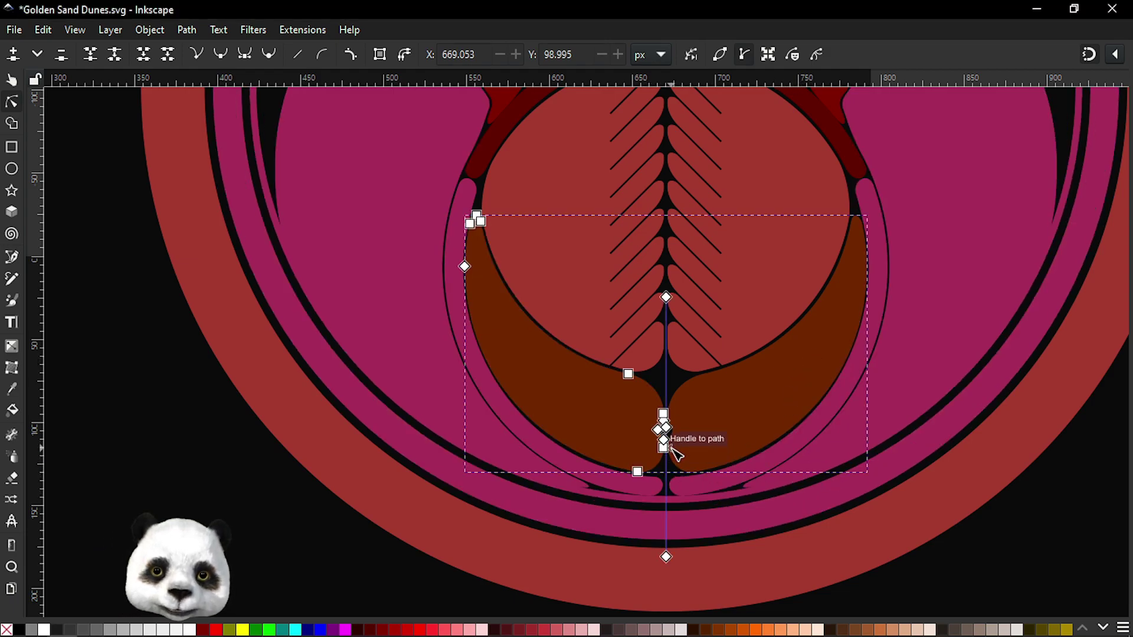
ctrl+scroll(556, 398, up, 6)
ctrl+scroll(873, 412, up, 1)
click(872, 412)
drag(877, 415, 773, 415)
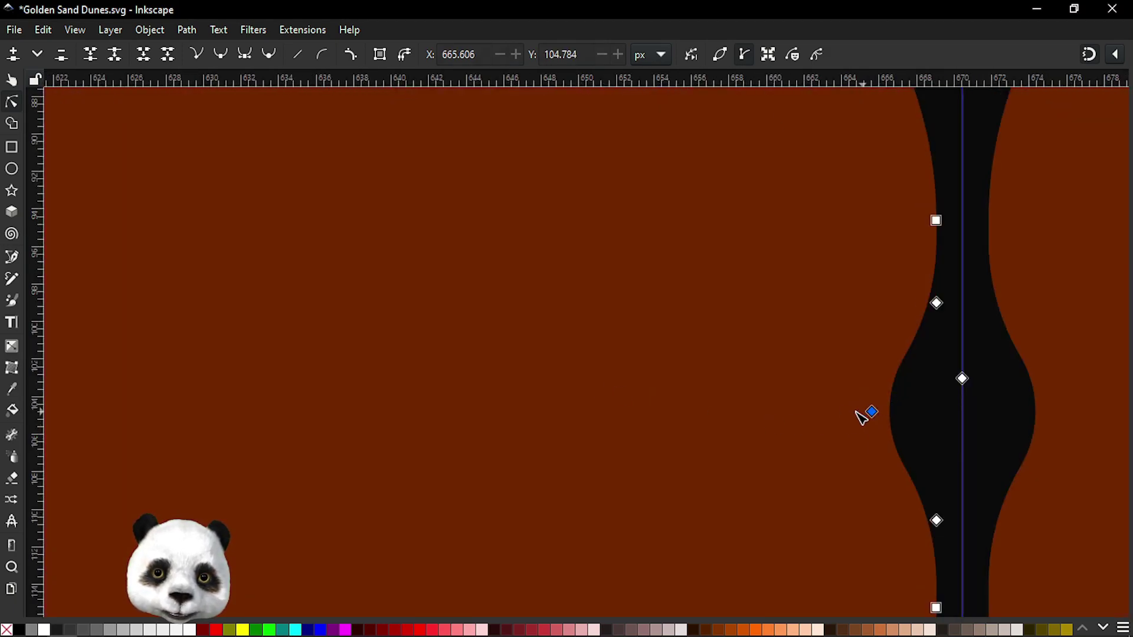
ctrl+scroll(778, 425, down, 3)
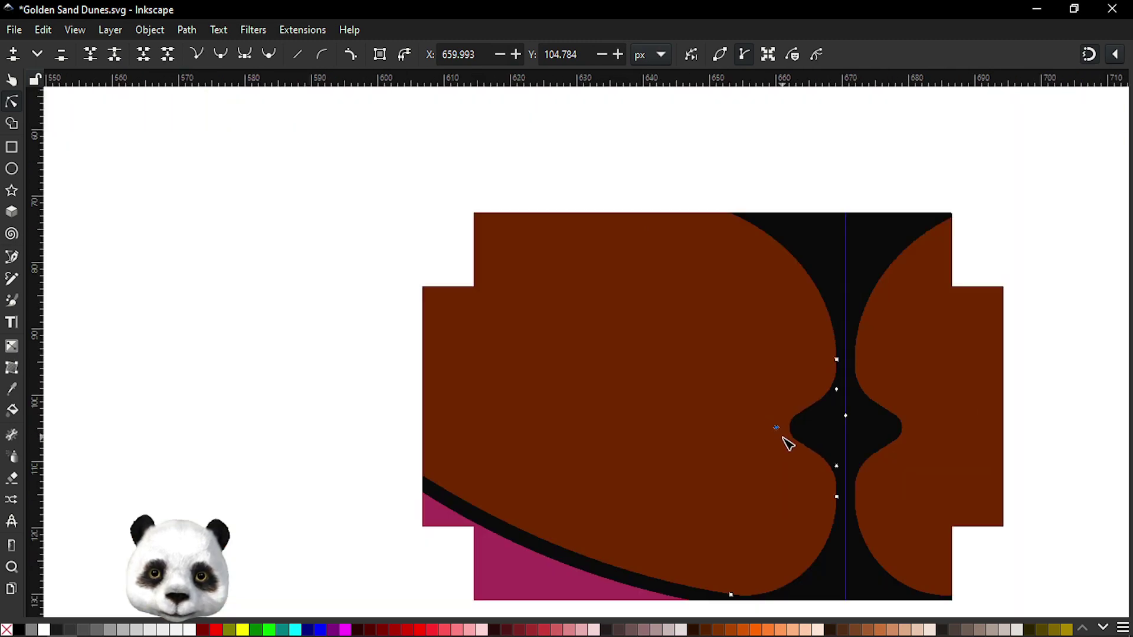
ctrl+scroll(782, 434, down, 2)
ctrl+scroll(780, 431, up, 3)
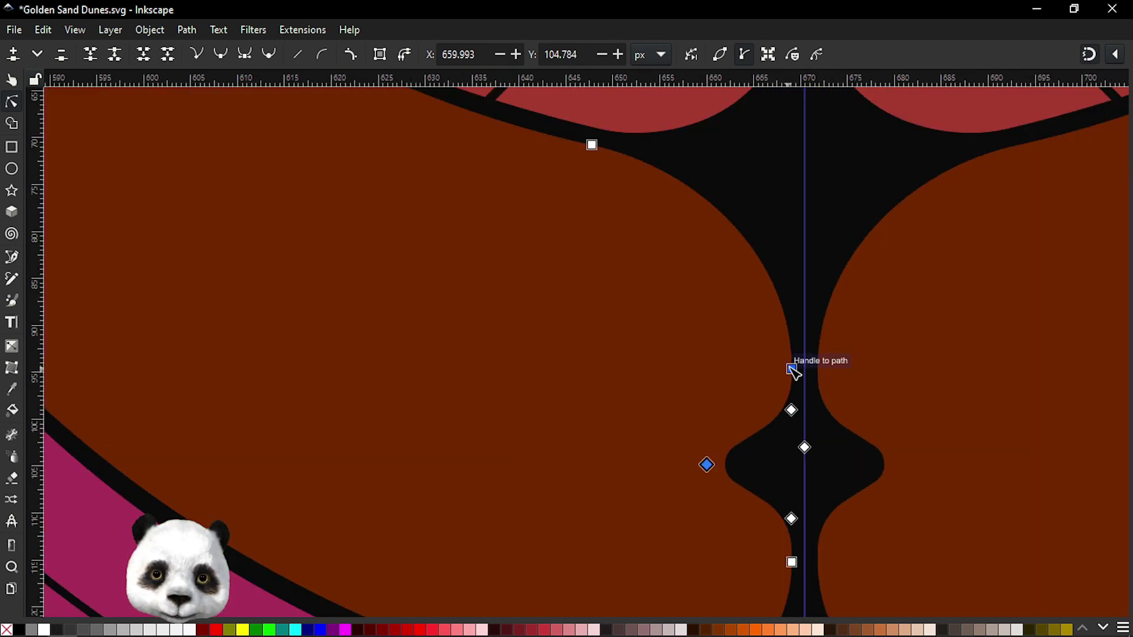
drag(791, 369, 793, 331)
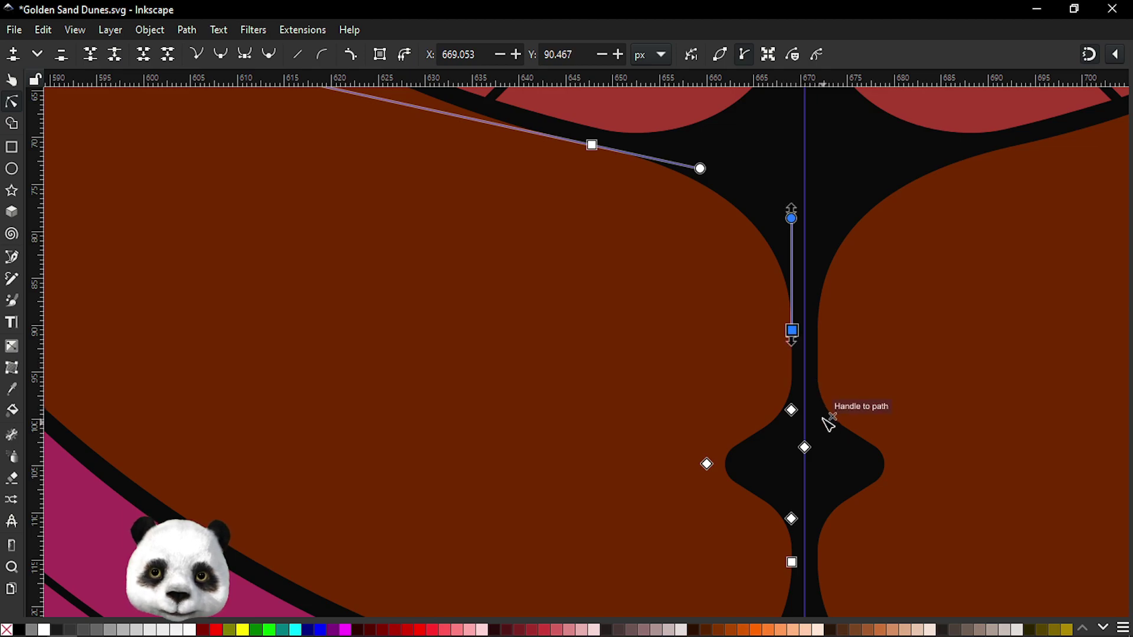
scroll(822, 417, down, 5)
drag(766, 427, 769, 472)
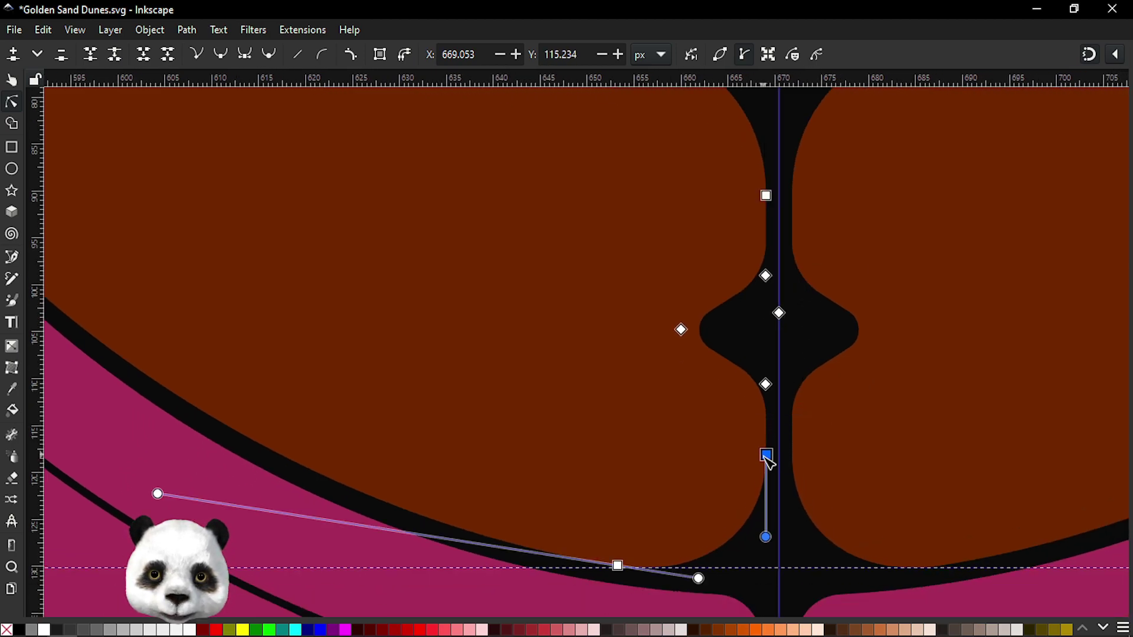
ctrl+scroll(767, 469, down, 4)
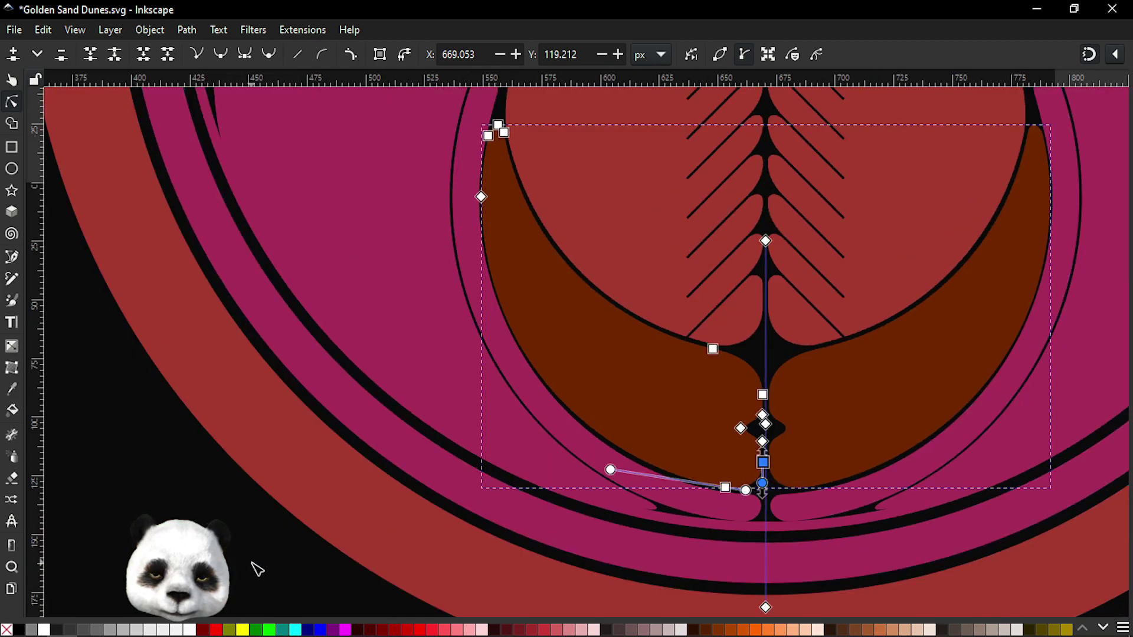
click(258, 569)
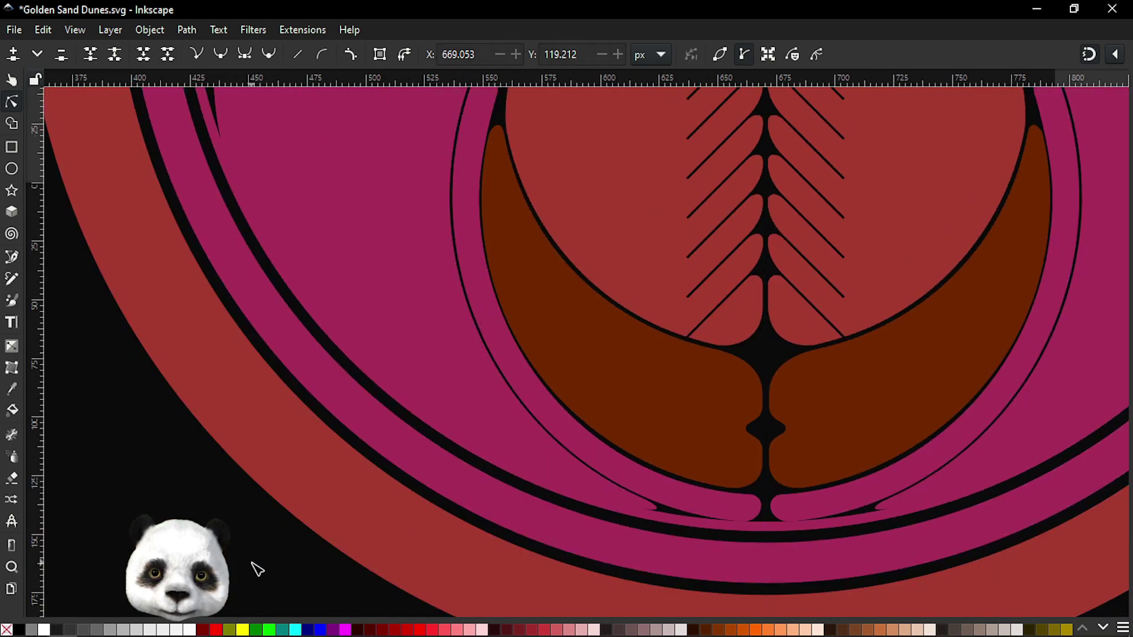
- Nudge the brown crescent's node at the seam to smooth its edge
ctrl+scroll(258, 565, down, 2)
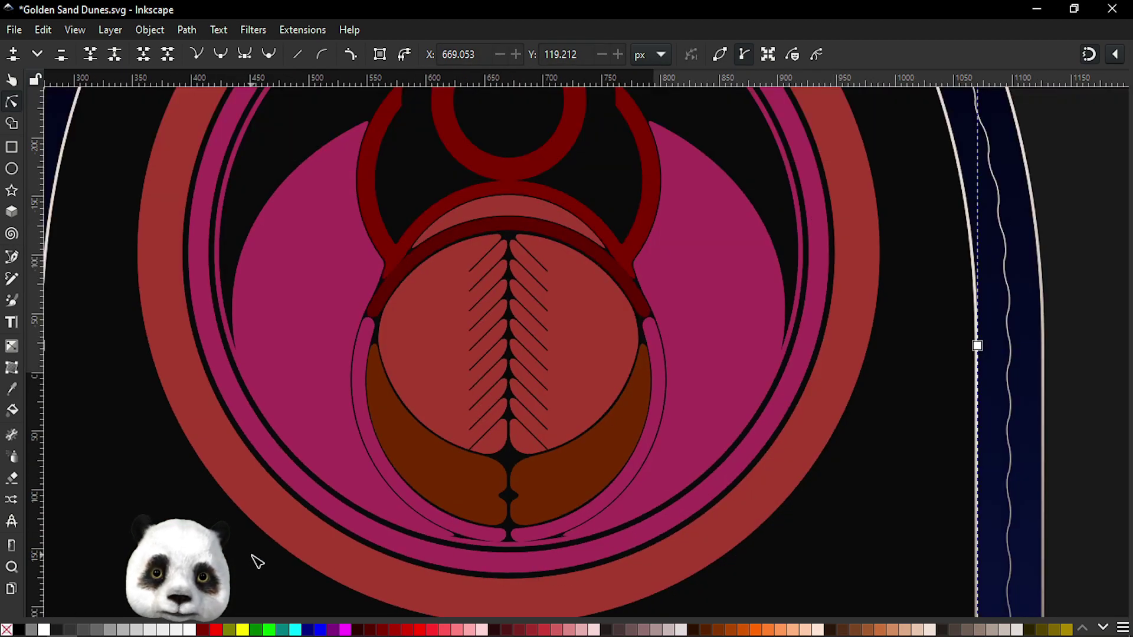
ctrl+scroll(519, 520, up, 2)
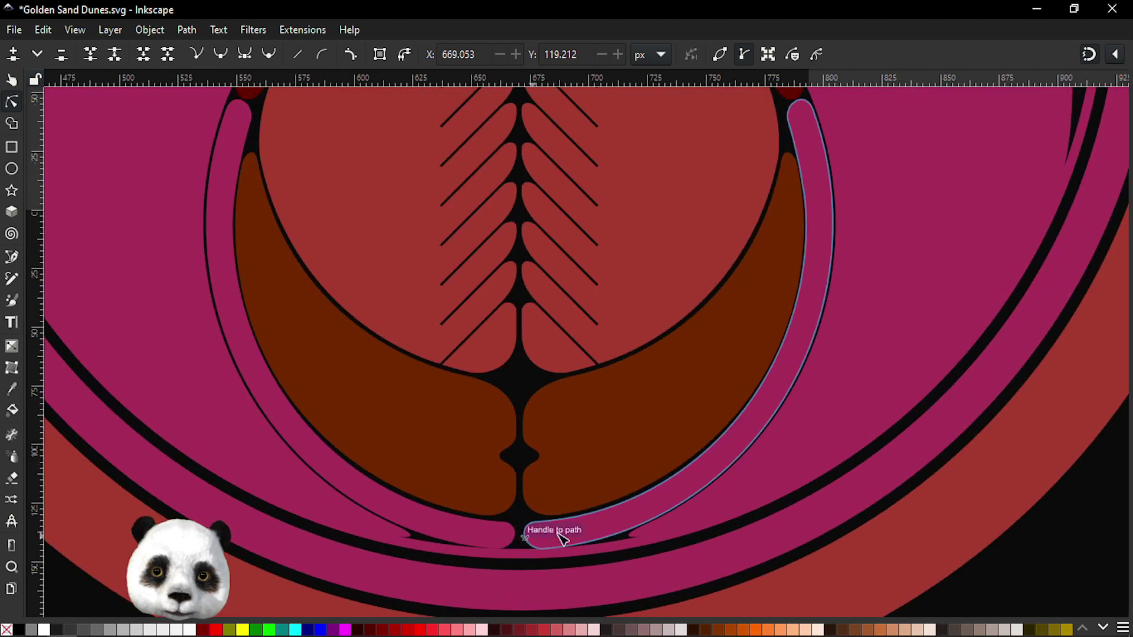
ctrl+scroll(564, 483, up, 2)
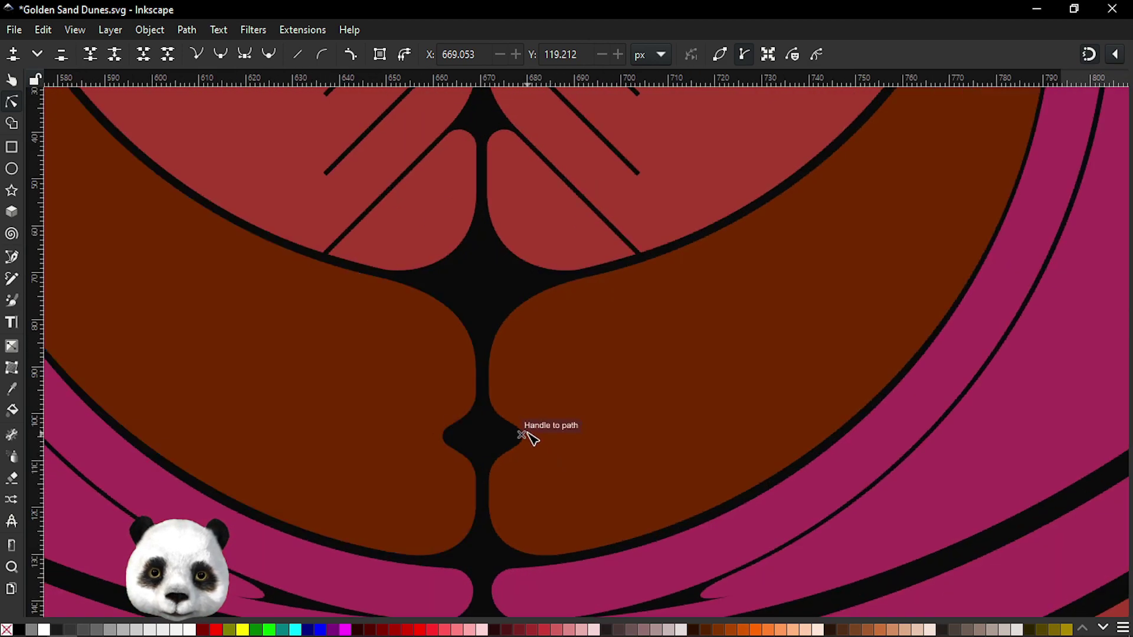
click(476, 367)
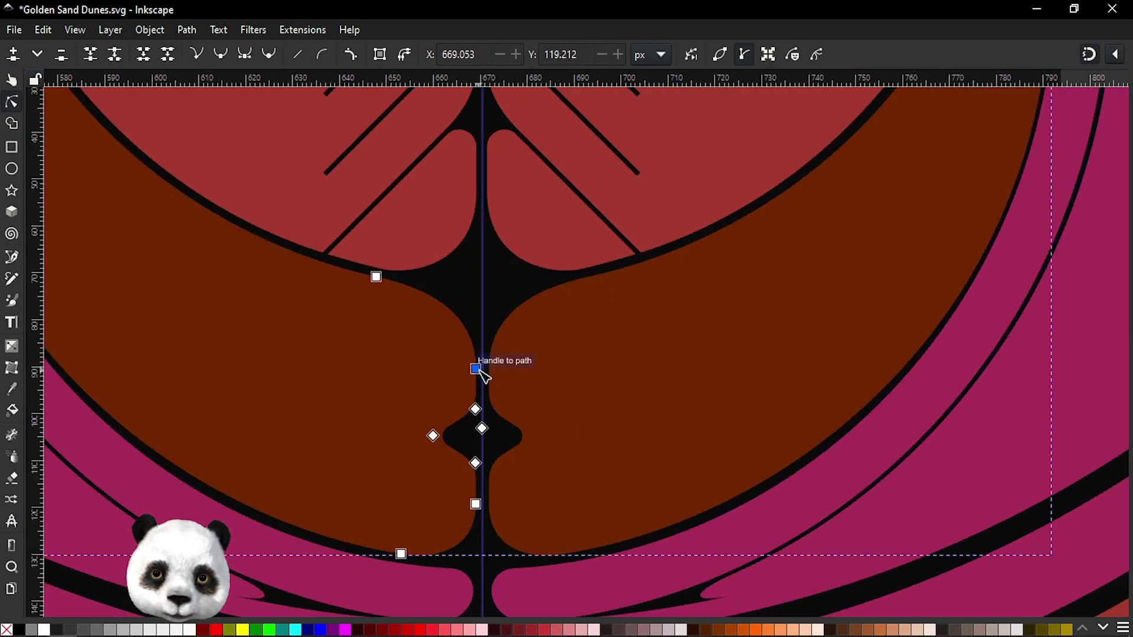
click(478, 375)
drag(480, 378, 482, 370)
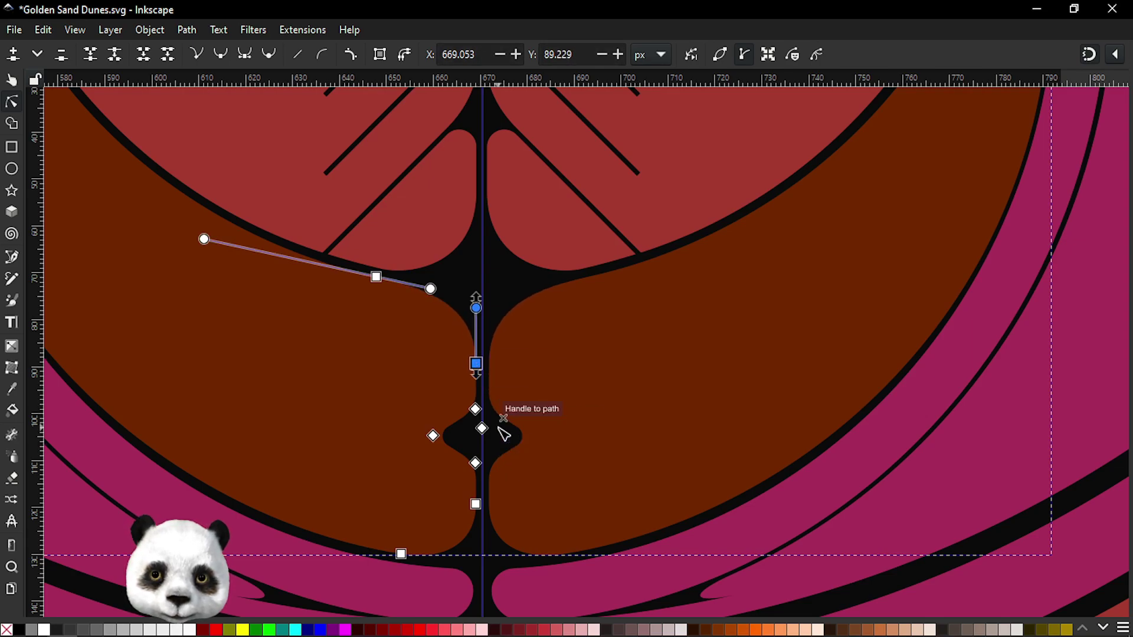
scroll(501, 463, down, 3)
scroll(613, 514, down, 2)
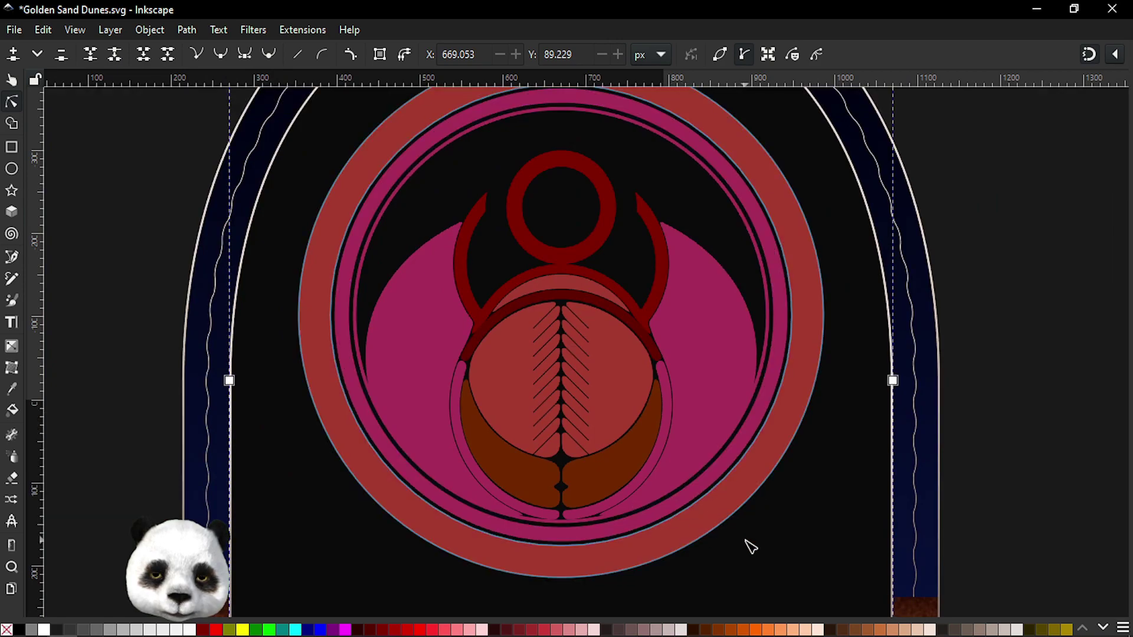
scroll(767, 538, down, 2)
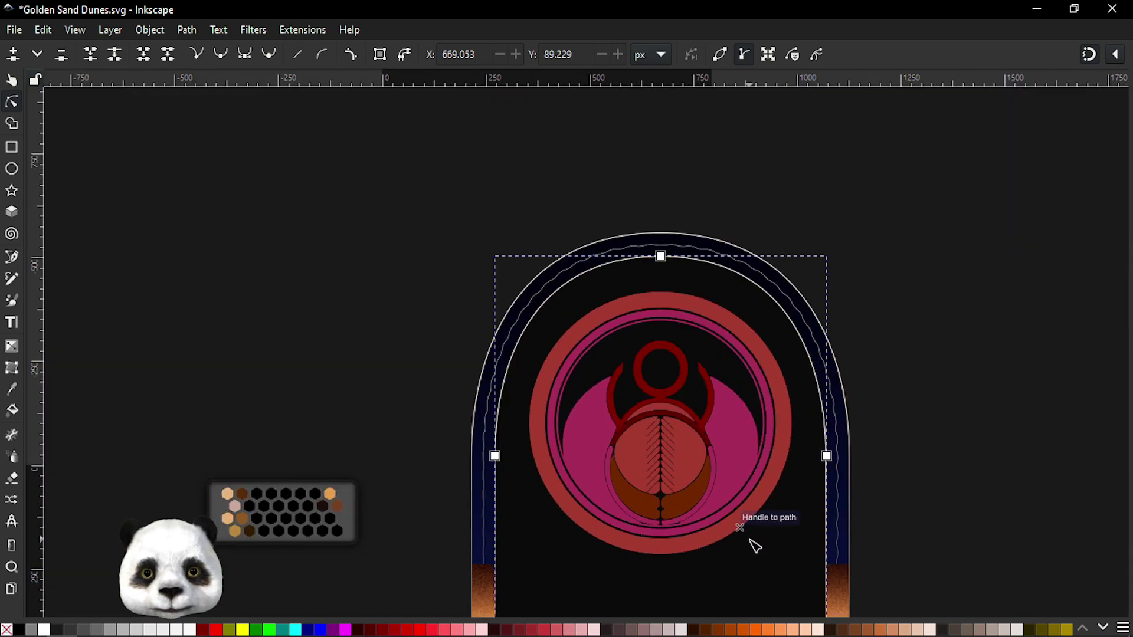
scroll(750, 553, up, 2)
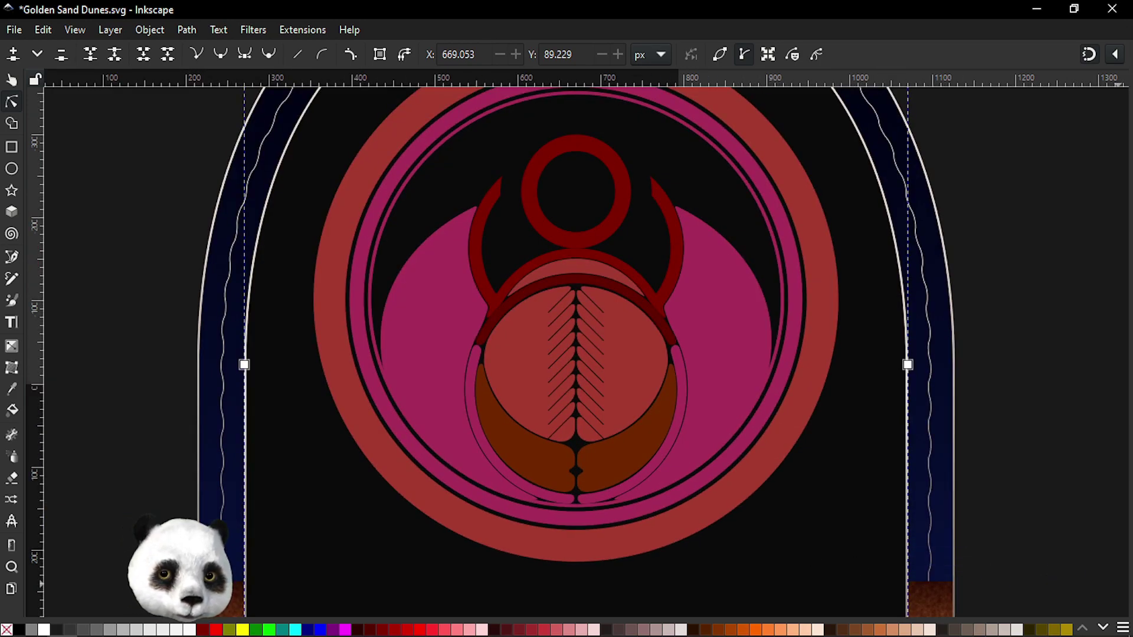
- Save the Golden Sand Dunes poster file with Ctrl+S
click(734, 8)
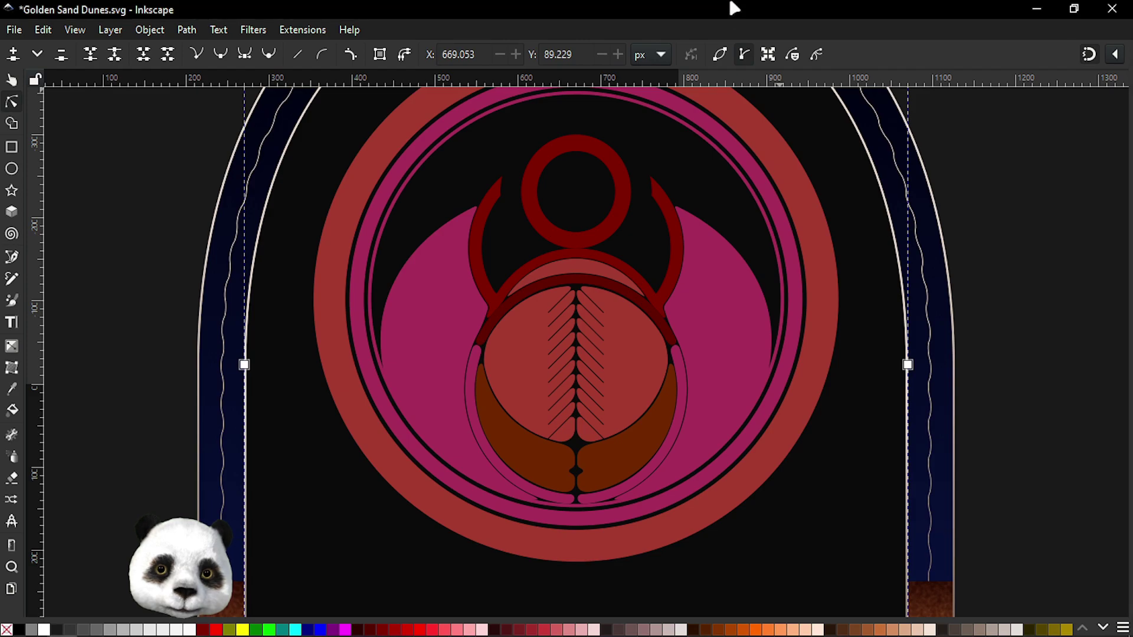
scroll(799, 306, down, 2)
key(ctrl+s)
scroll(695, 401, up, 3)
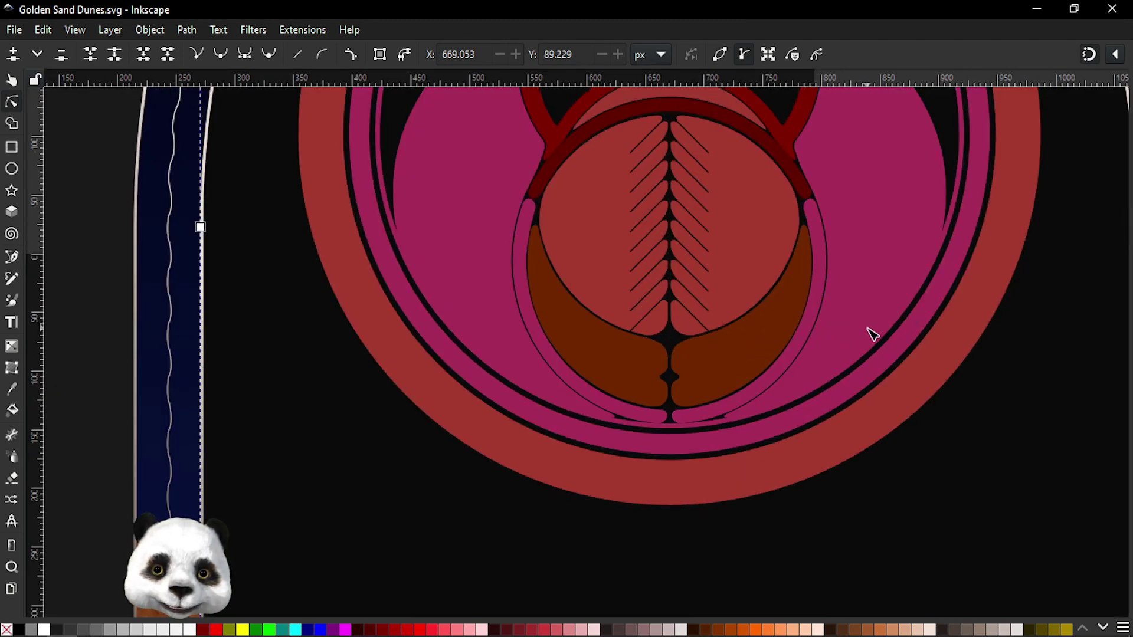
scroll(868, 336, down, 2)
scroll(717, 546, down, 1)
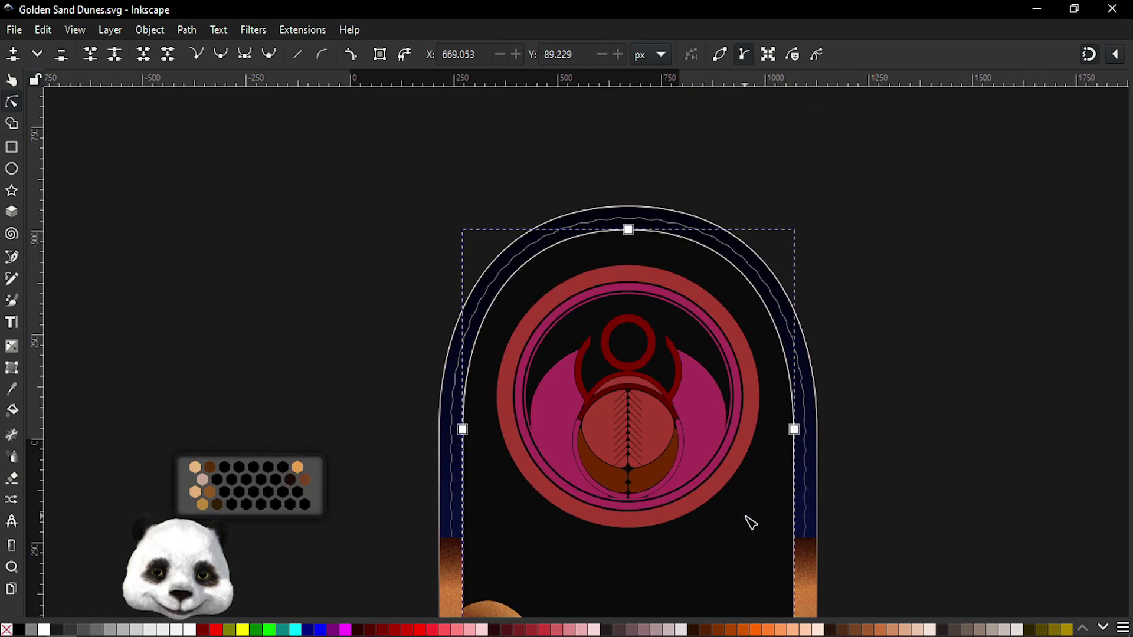
scroll(750, 521, up, 1)
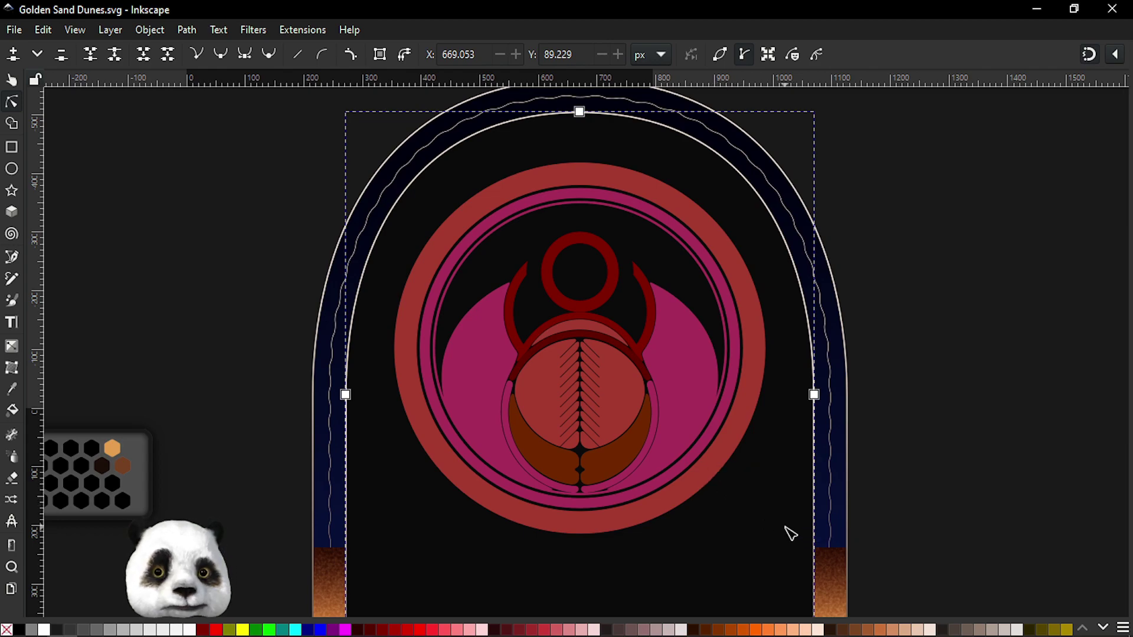
scroll(598, 511, up, 2)
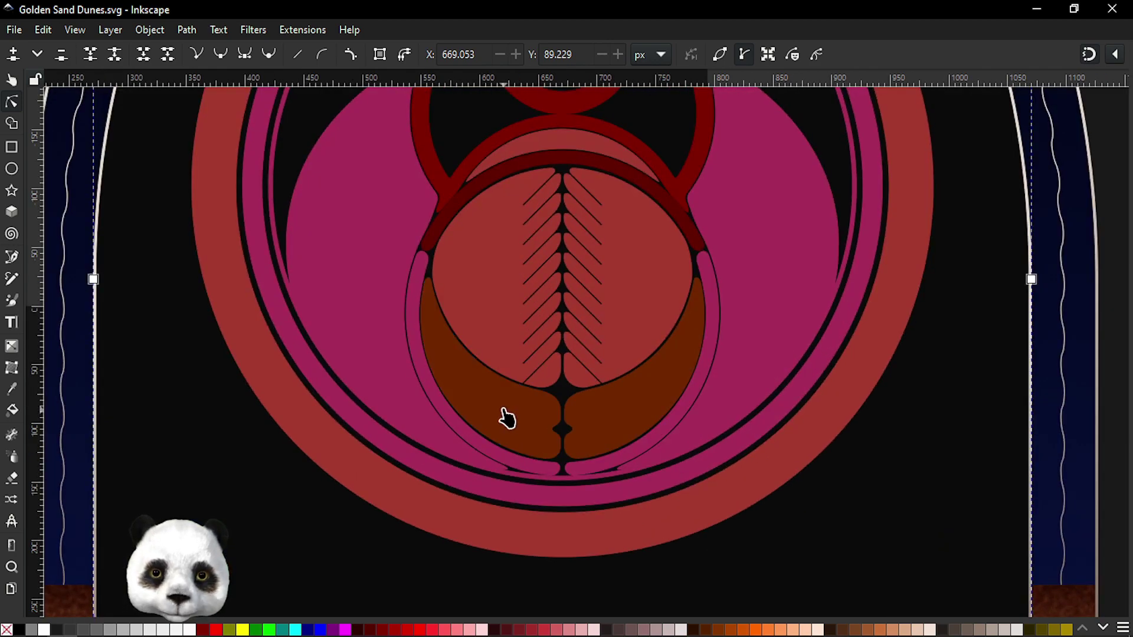
- Select the brown crescent and then the red circle to inspect them
key(s)
click(503, 415)
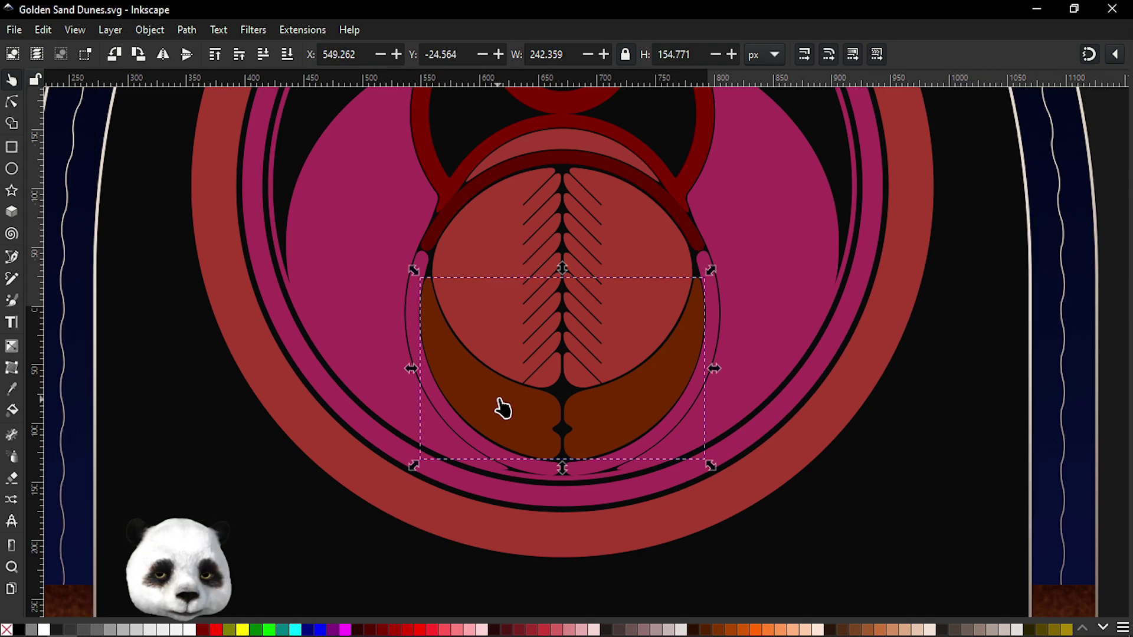
click(477, 253)
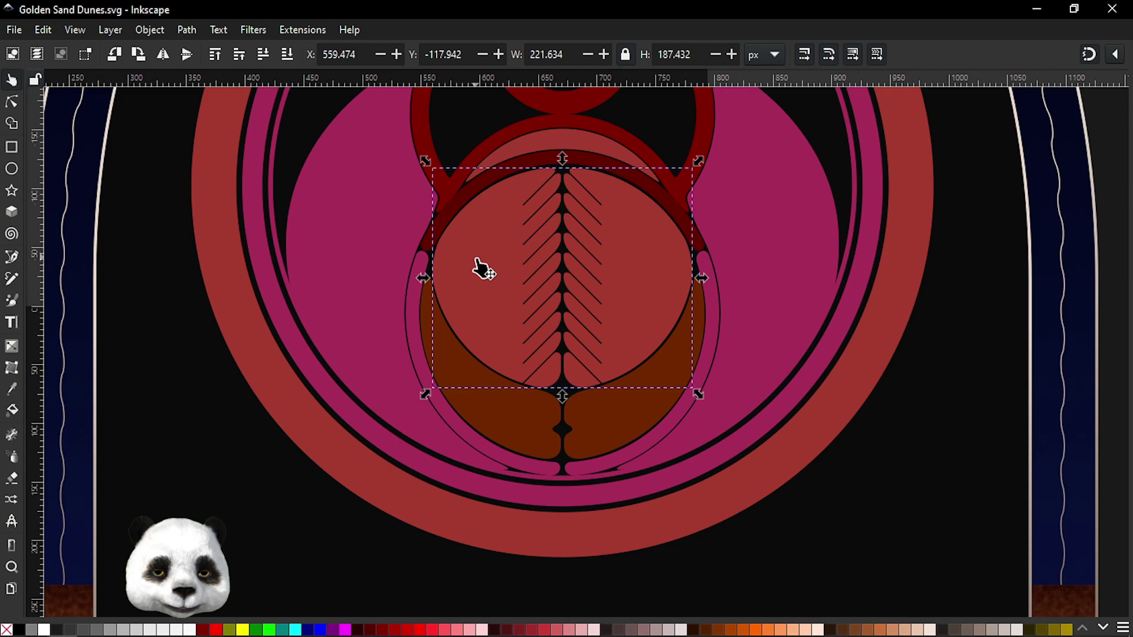
scroll(519, 306, down, 2)
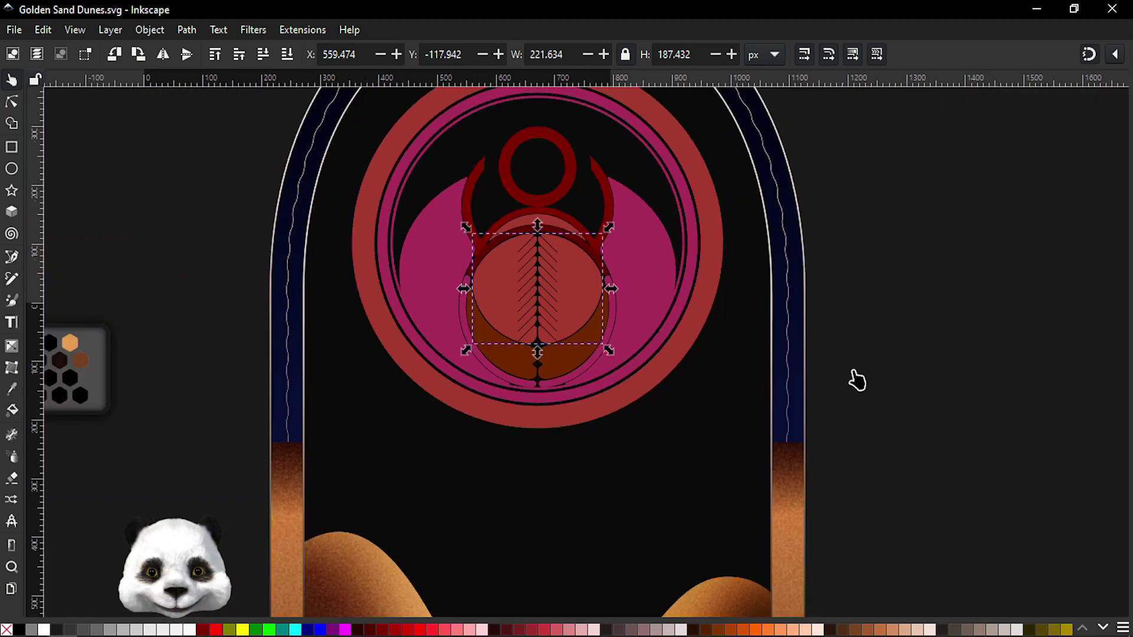
scroll(549, 348, up, 2)
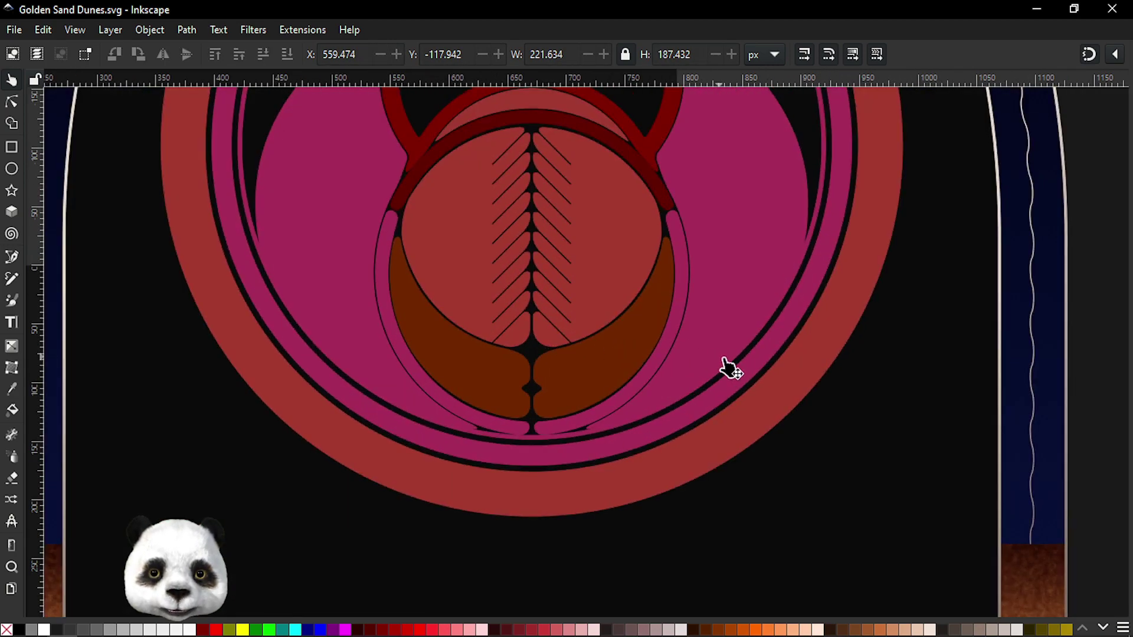
scroll(731, 372, down, 2)
scroll(755, 386, down, 1)
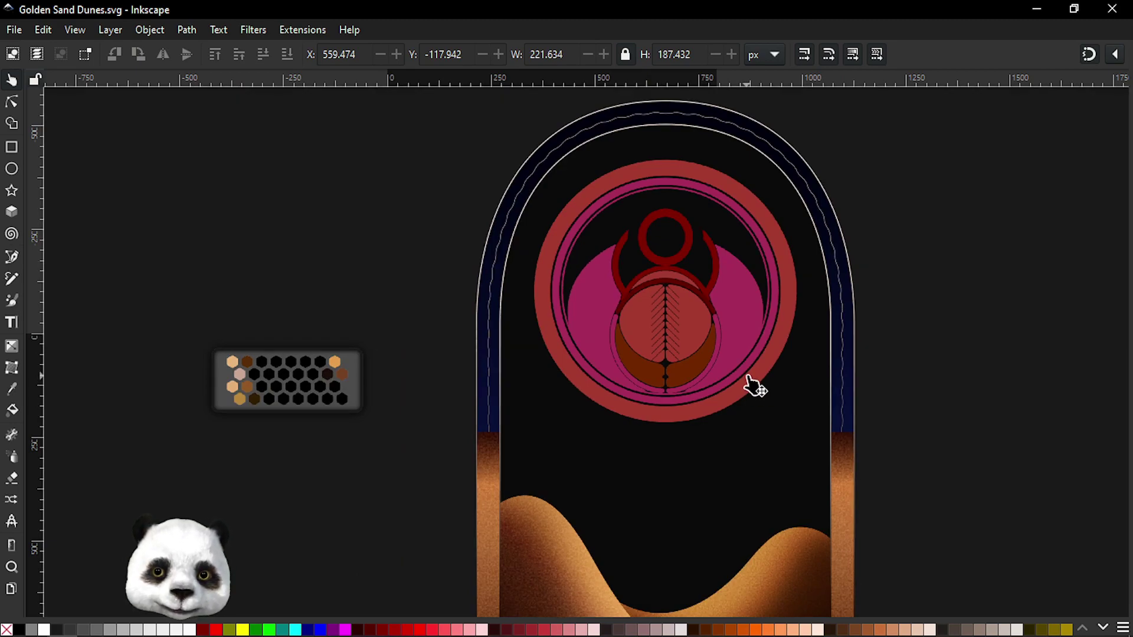
scroll(749, 378, up, 3)
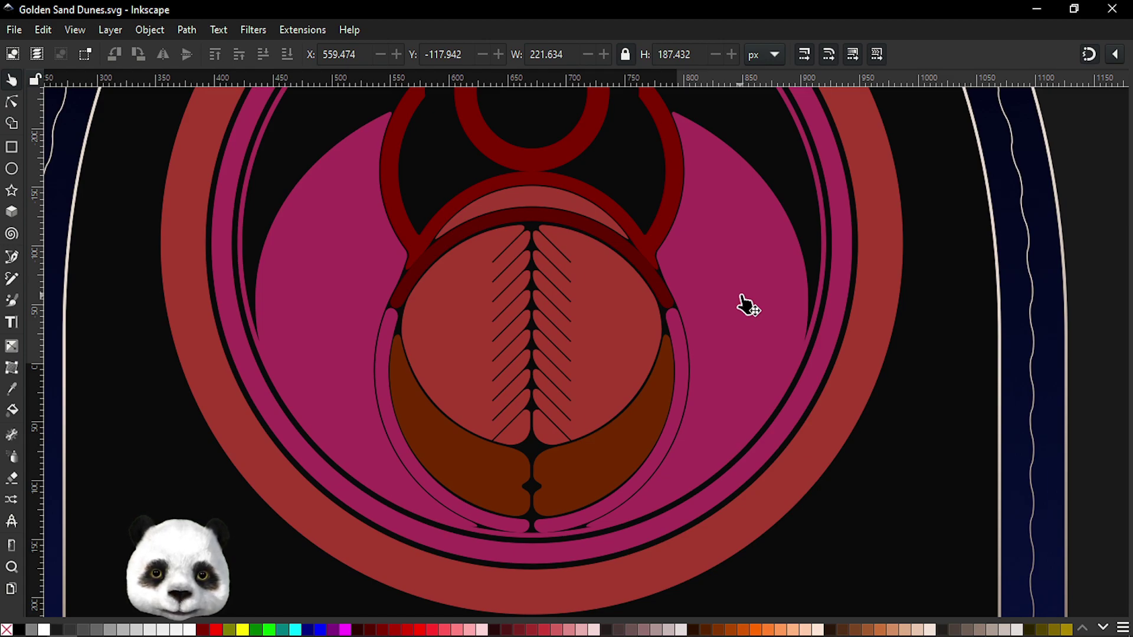
- Fill the large pink shape behind the circle with the outer ring's red
click(731, 298)
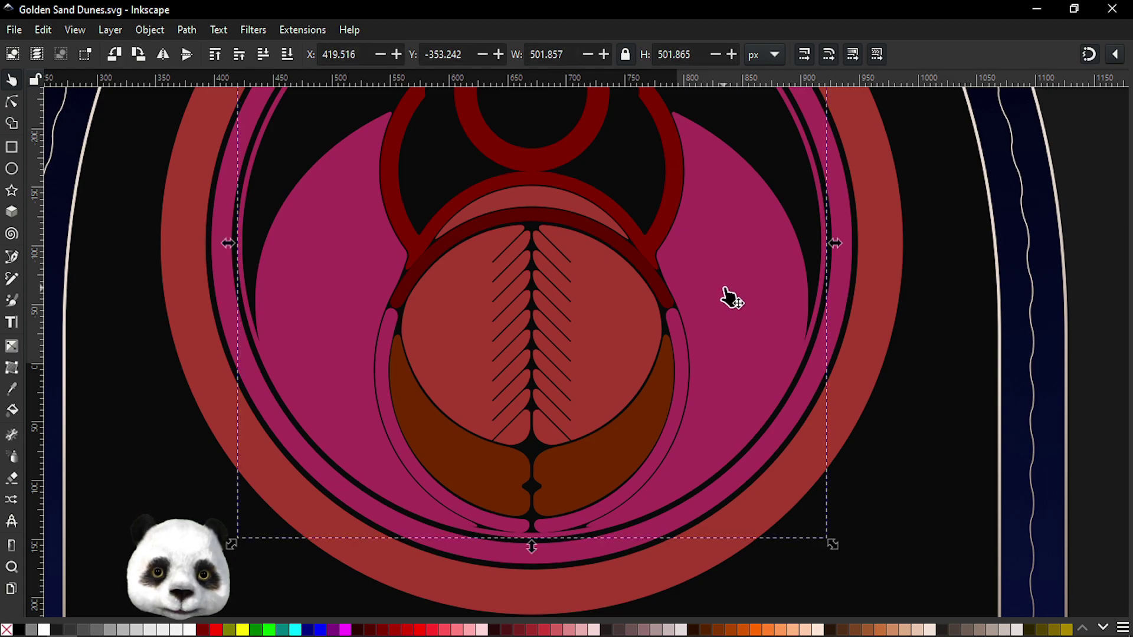
key(d)
click(868, 318)
key(s)
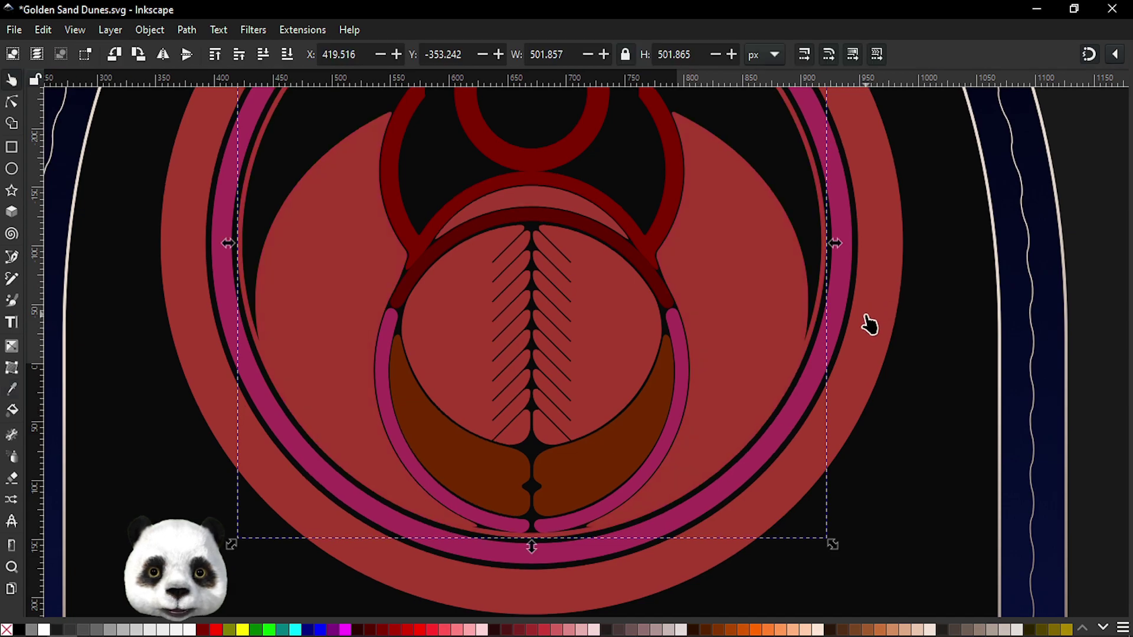
click(843, 311)
key(d)
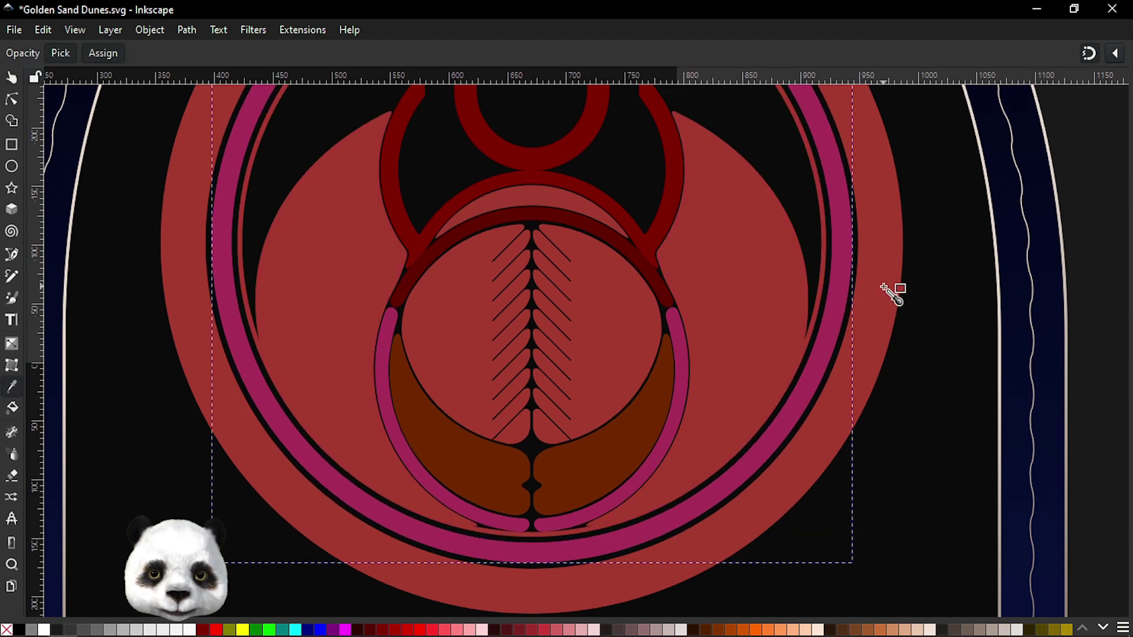
scroll(810, 304, down, 3)
scroll(754, 410, up, 1)
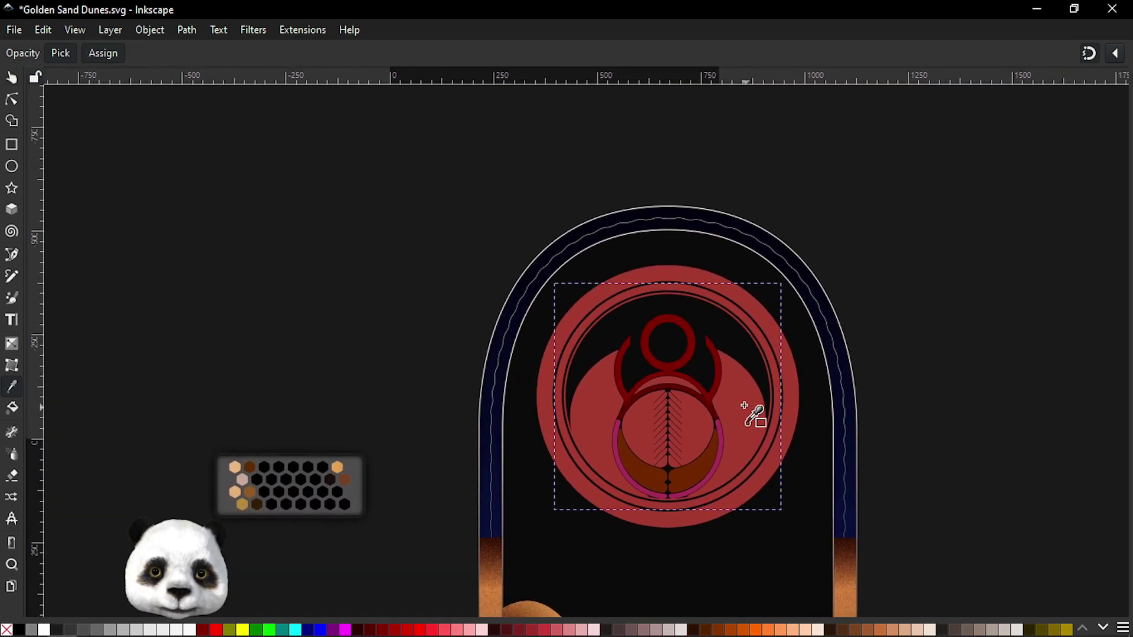
scroll(719, 487, up, 3)
key(s)
- Give the pink ring around the inner circle the same red fill
click(679, 488)
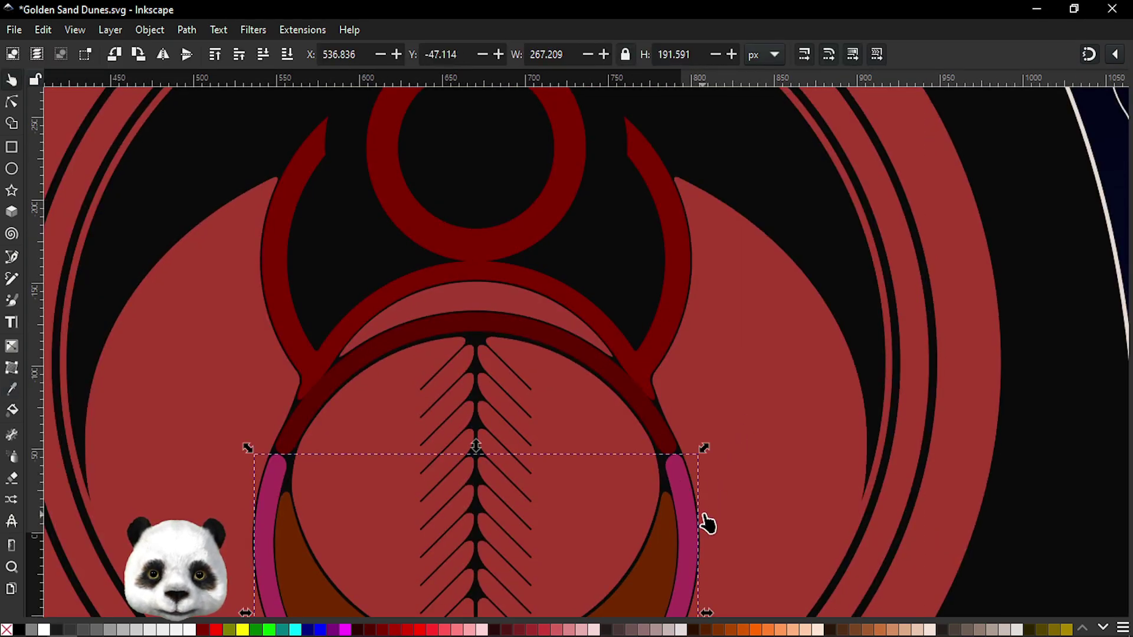
drag(708, 524, 806, 246)
key(d)
click(864, 316)
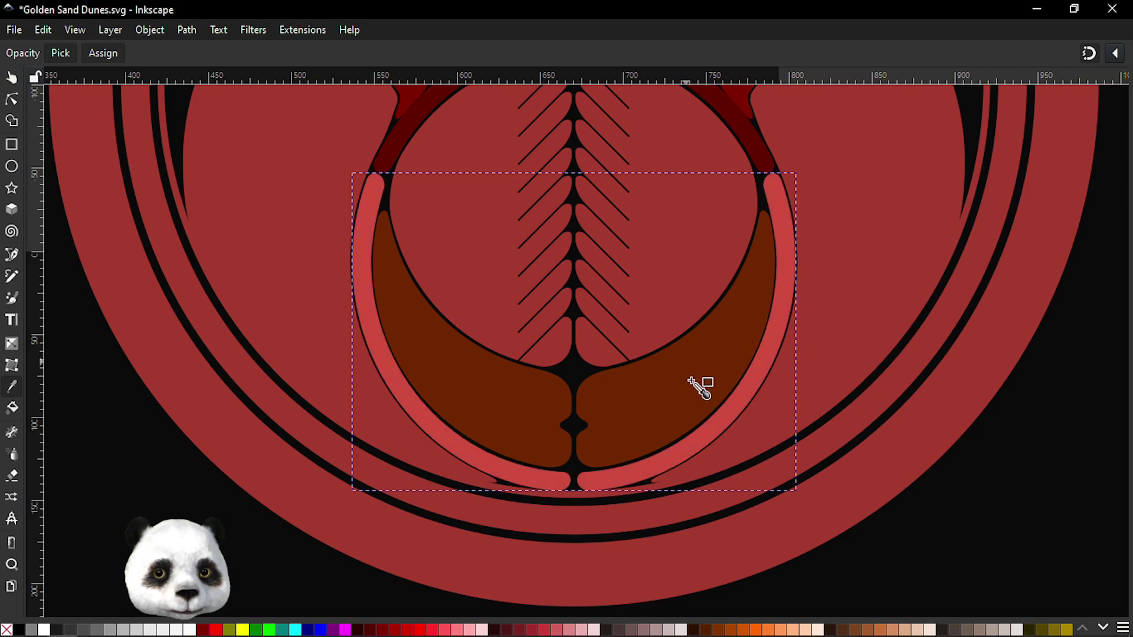
mouse_move(701, 384)
mouse_down()
mouse_move(801, 559)
mouse_move(751, 556)
mouse_up()
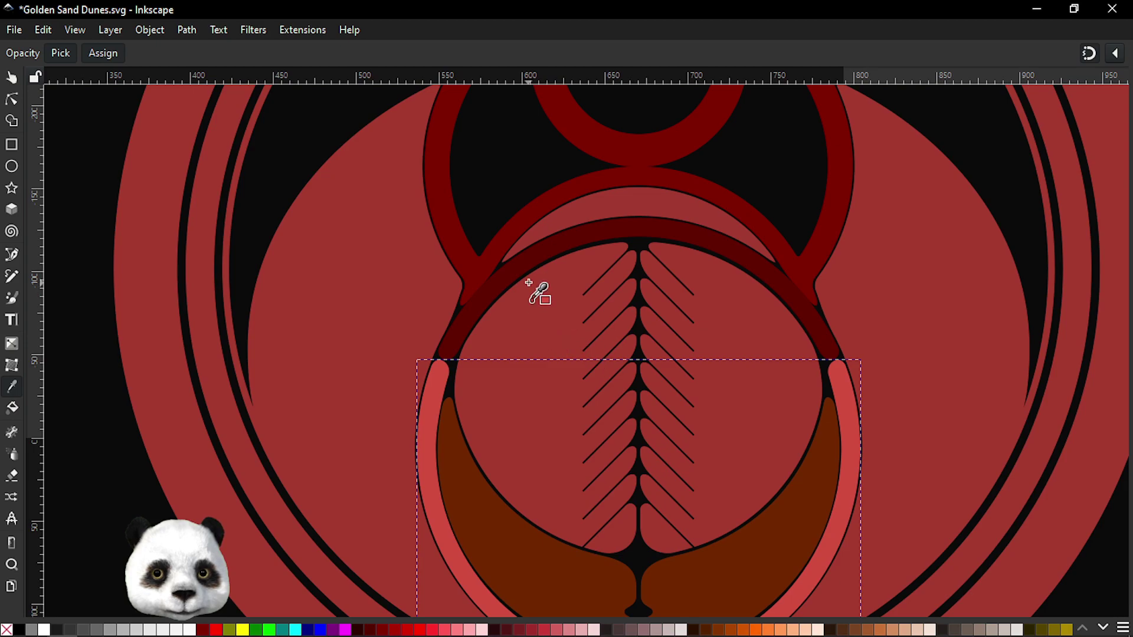
- Recolour the maroon horns, arc and top ring with the lighter ring red
key(s)
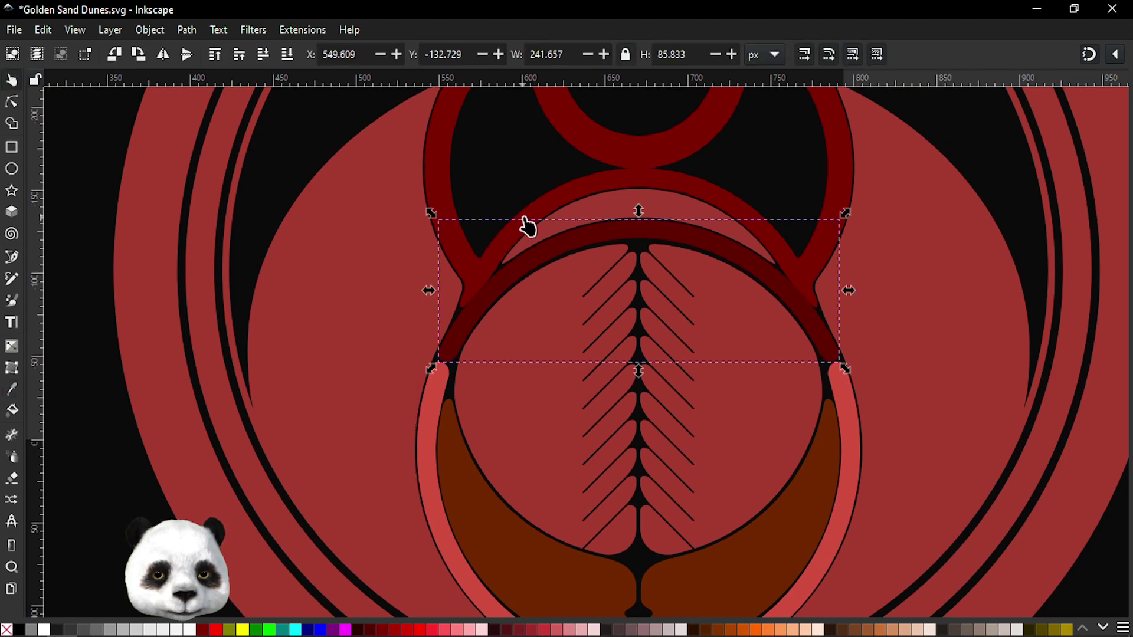
click(524, 229)
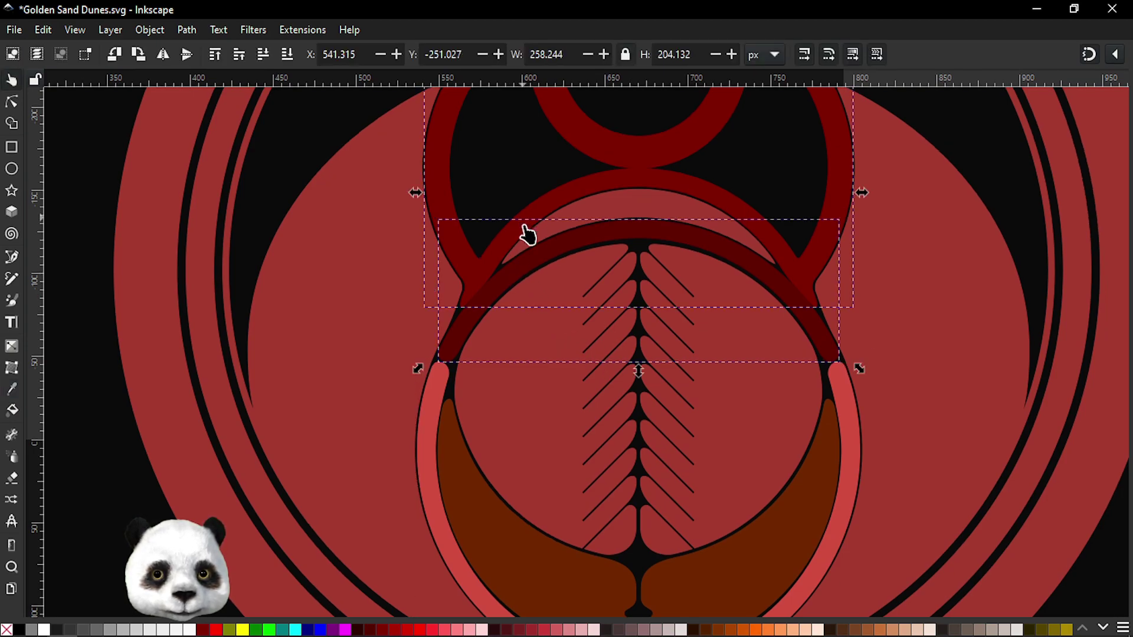
key(d)
click(440, 430)
drag(462, 355, 417, 519)
key(s)
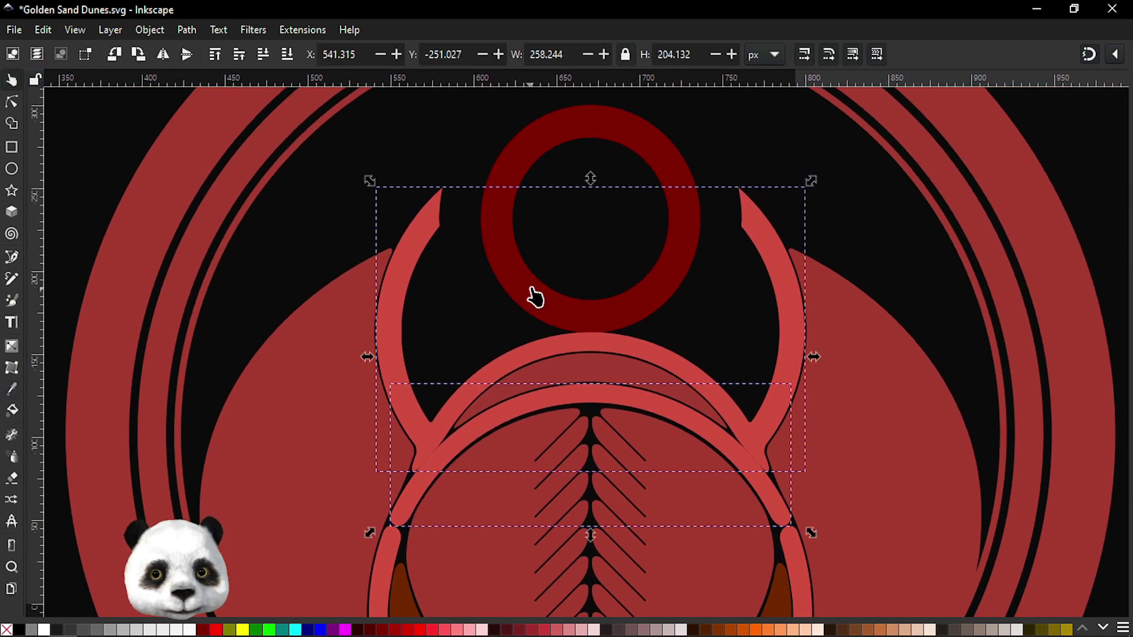
click(530, 289)
key(d)
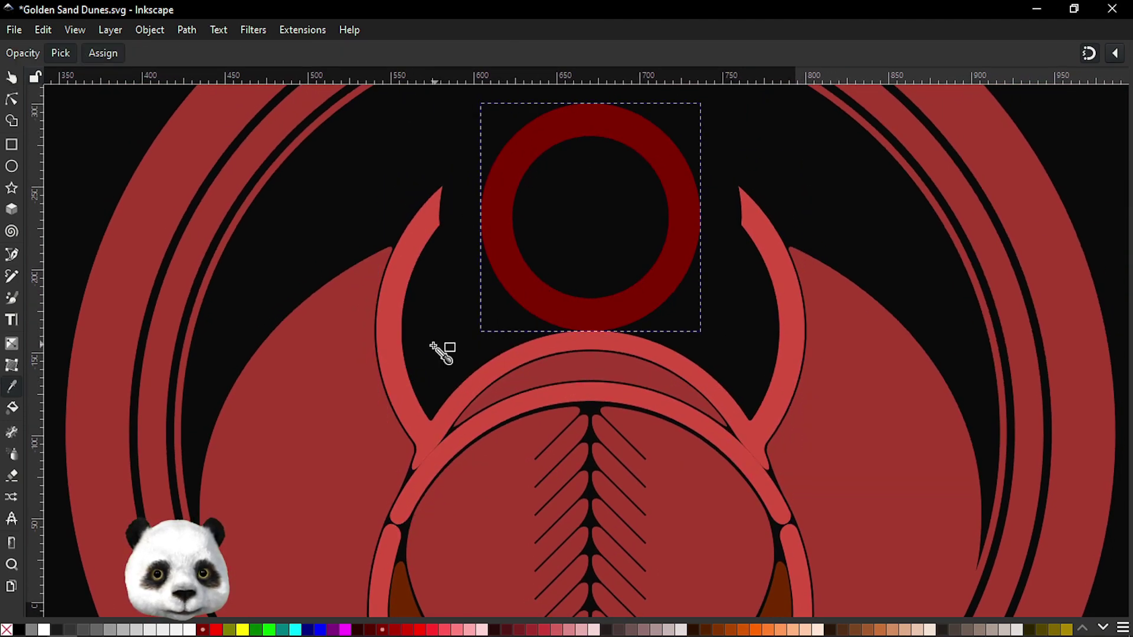
click(395, 357)
scroll(449, 324, down, 5)
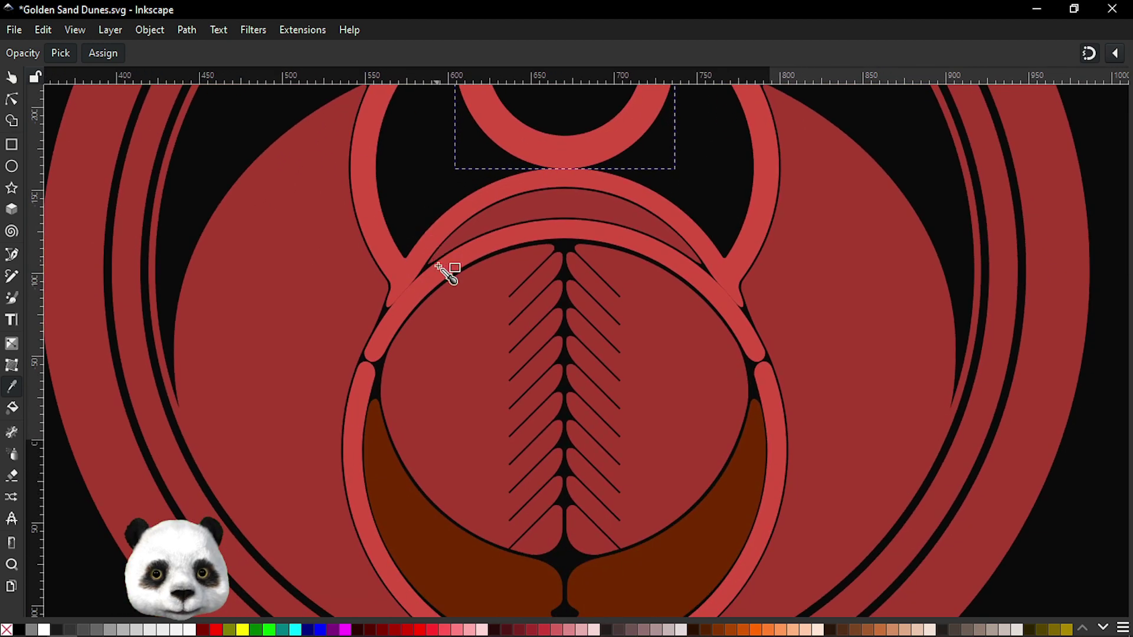
- Fill the brown crescent with the inner circle's red
key(s)
ctrl+scroll(443, 342, down, 1)
ctrl+scroll(465, 519, up, 1)
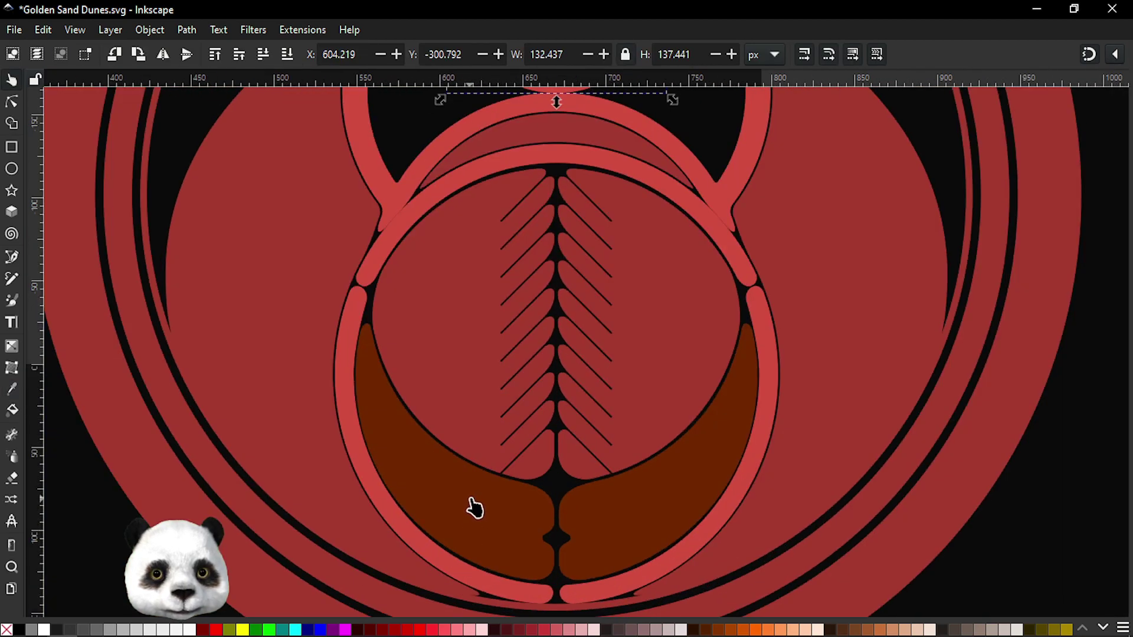
click(472, 508)
key(d)
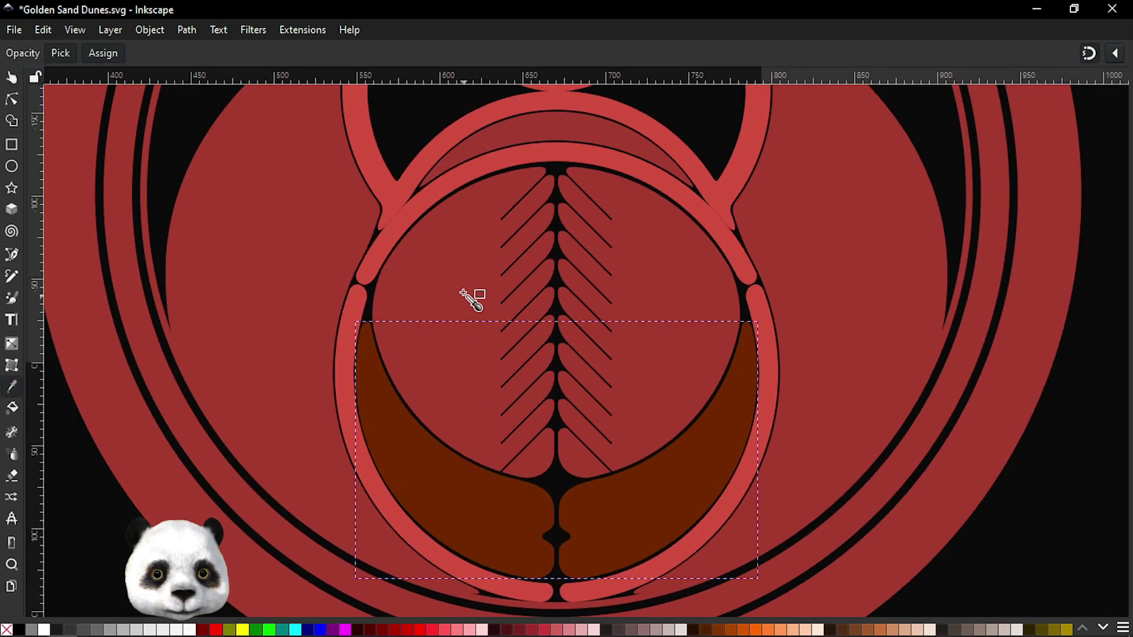
click(465, 295)
ctrl+scroll(472, 307, down, 1)
- Select the black poster background, zoom out to the whole poster, and save with Ctrl+S
key(s)
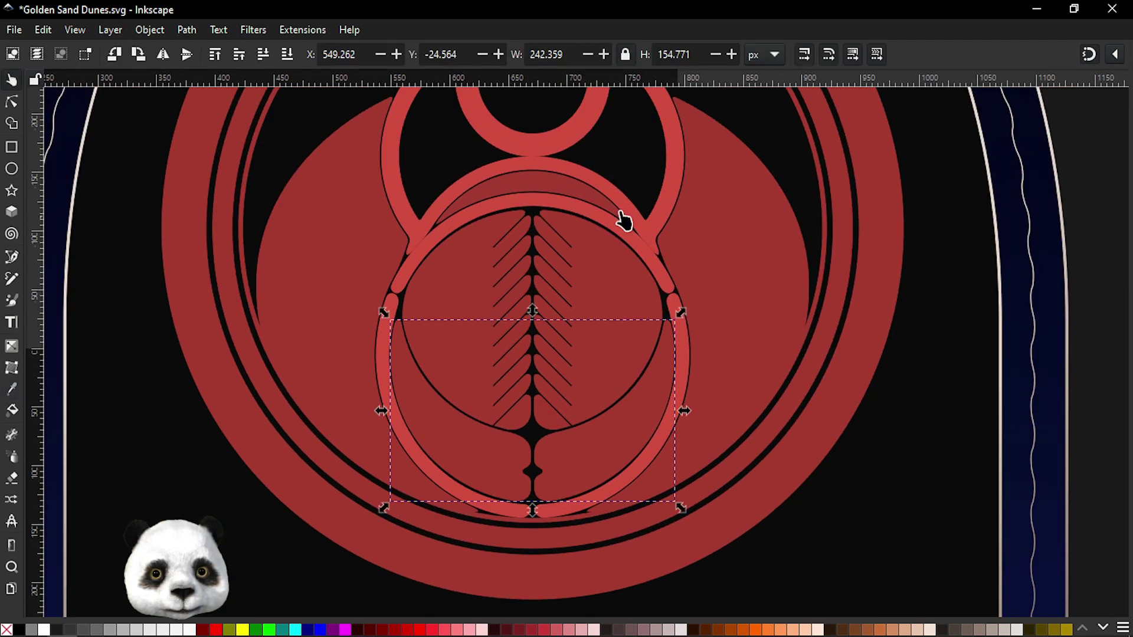
click(653, 173)
ctrl+scroll(696, 201, down, 2)
ctrl+scroll(738, 254, down, 2)
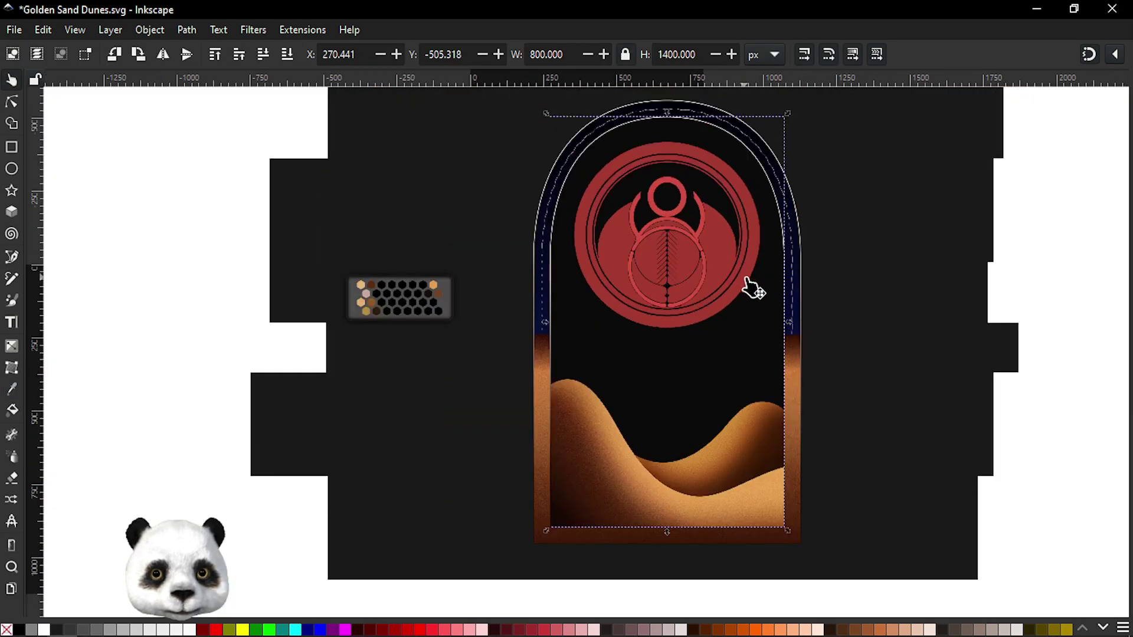
drag(767, 303, 647, 445)
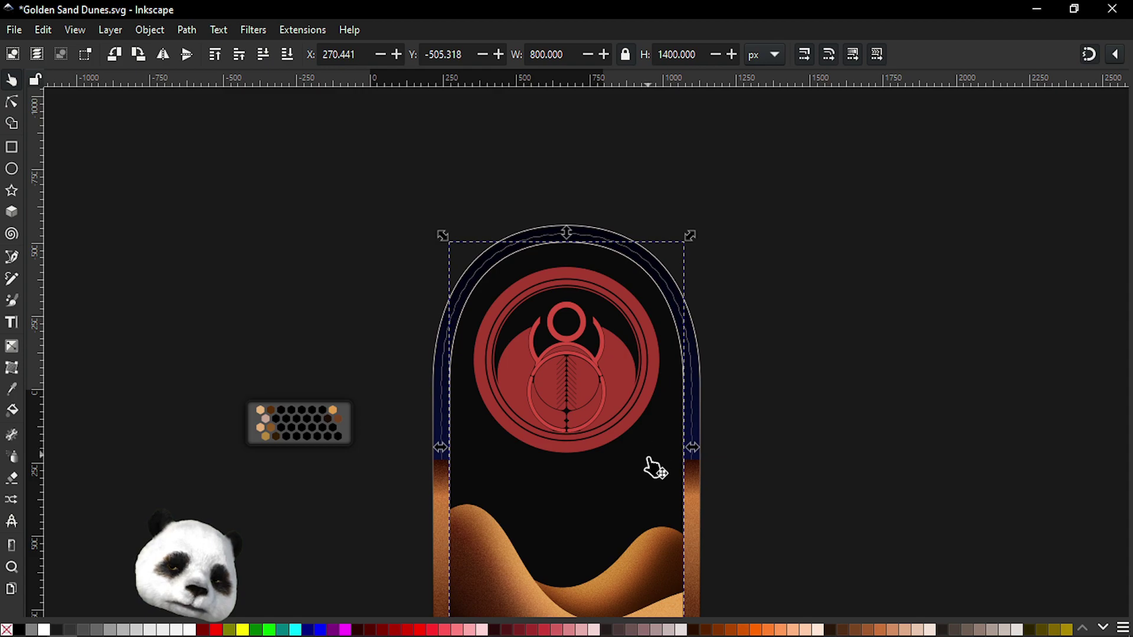
ctrl+scroll(648, 464, up, 2)
ctrl+scroll(640, 464, down, 1)
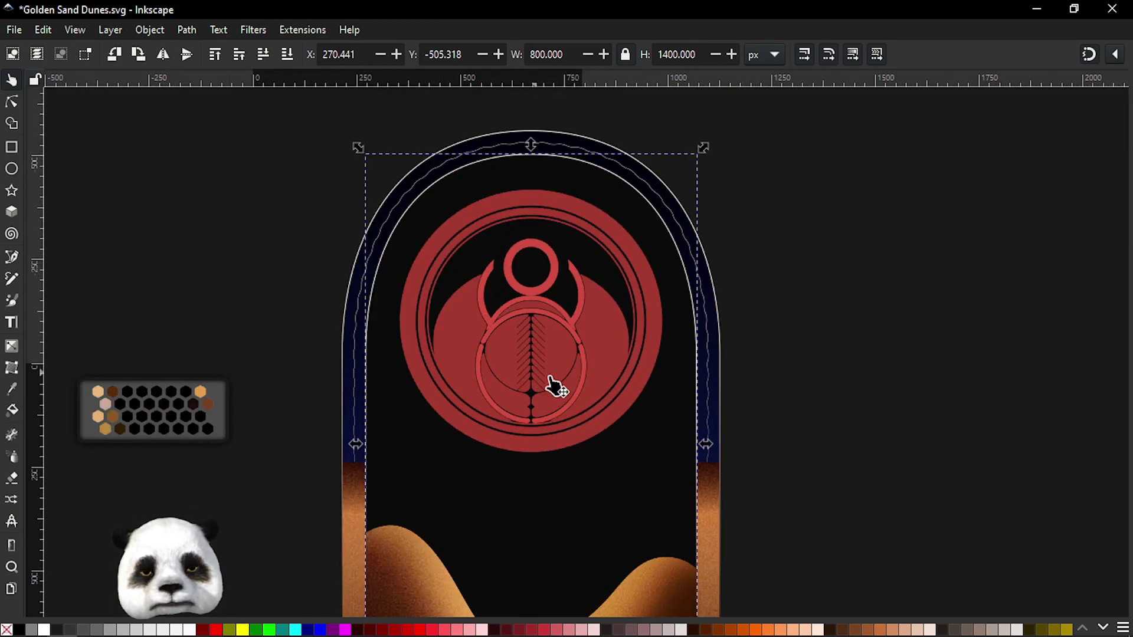
key(ctrl+s)
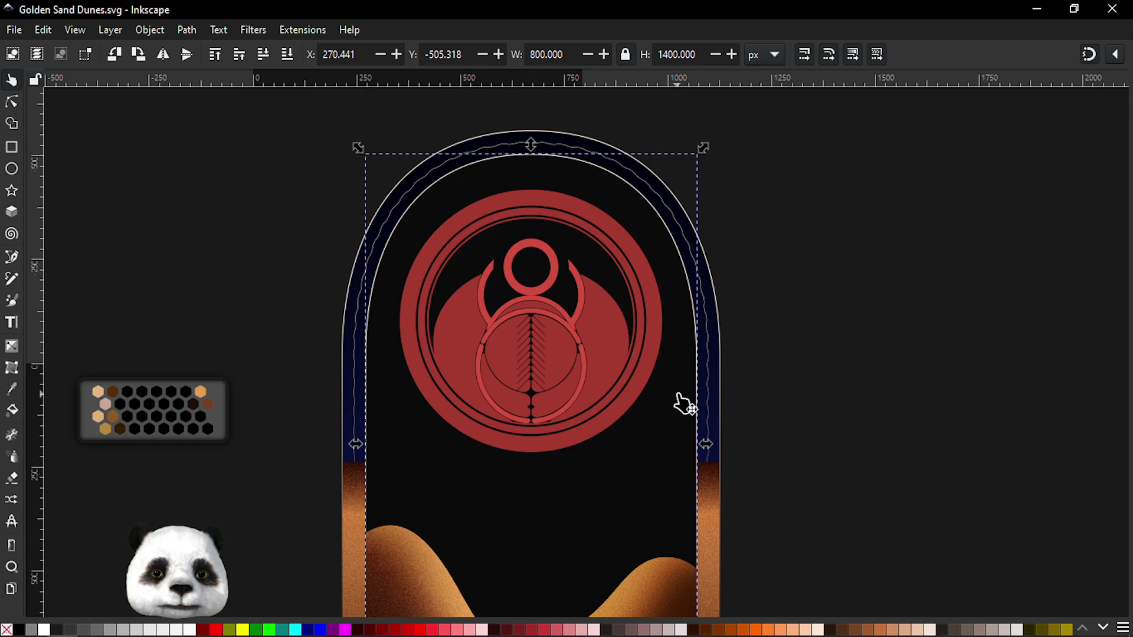
- Pan and zoom to centre the red emblem for a closer inspection
scroll(695, 381, down, 5)
scroll(695, 381, down, 5)
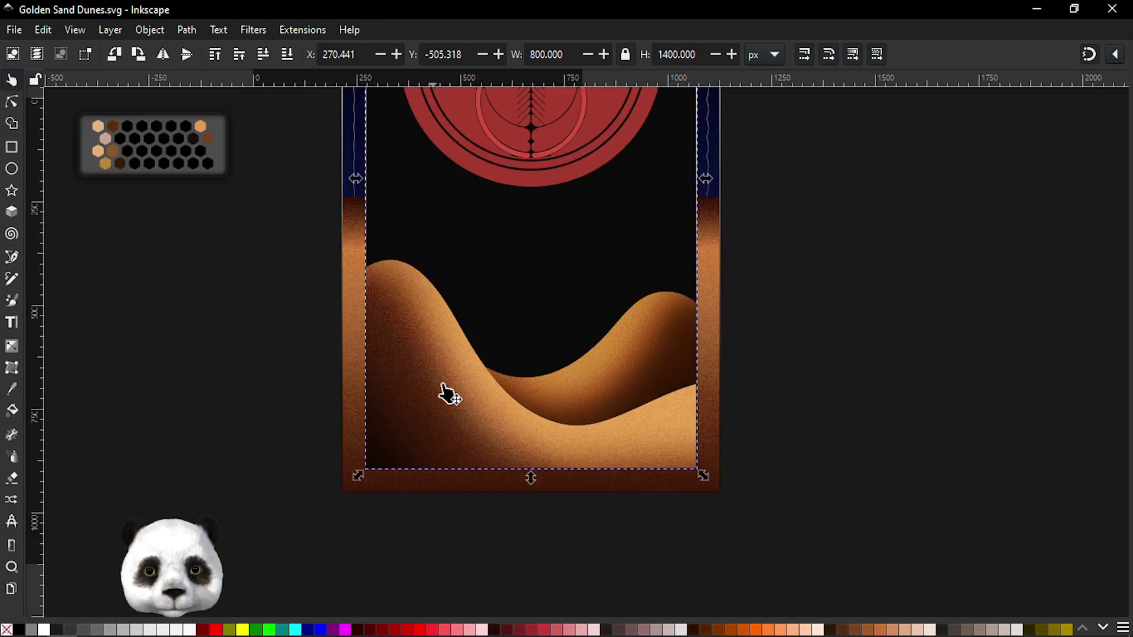
scroll(614, 342, up, 8)
scroll(625, 372, up, 4)
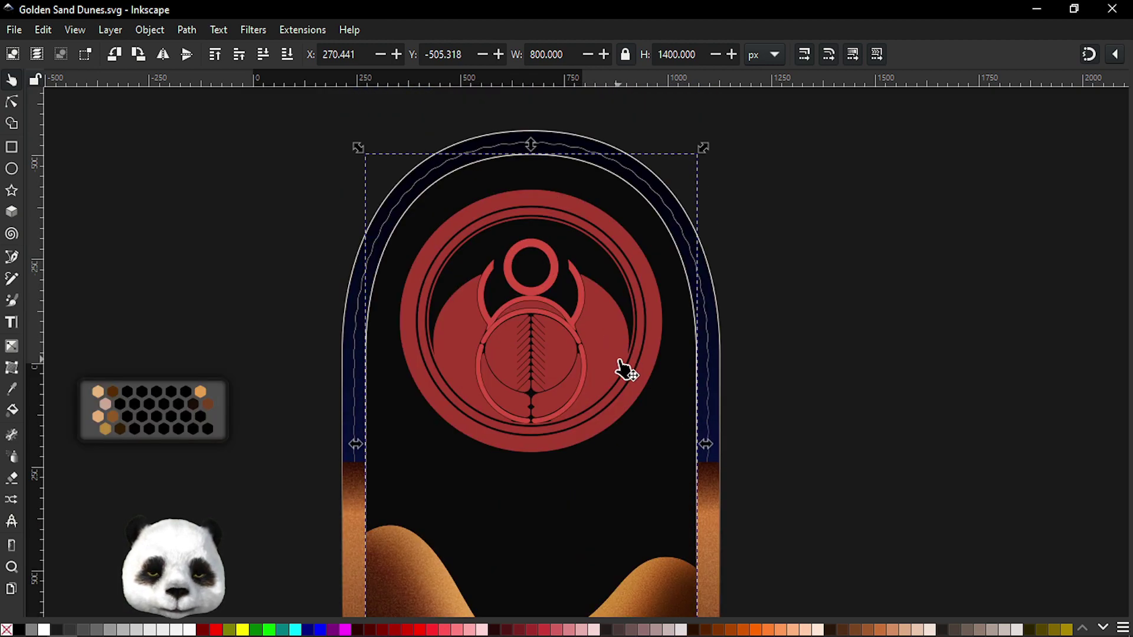
ctrl+scroll(454, 395, up, 3)
drag(454, 396, 640, 420)
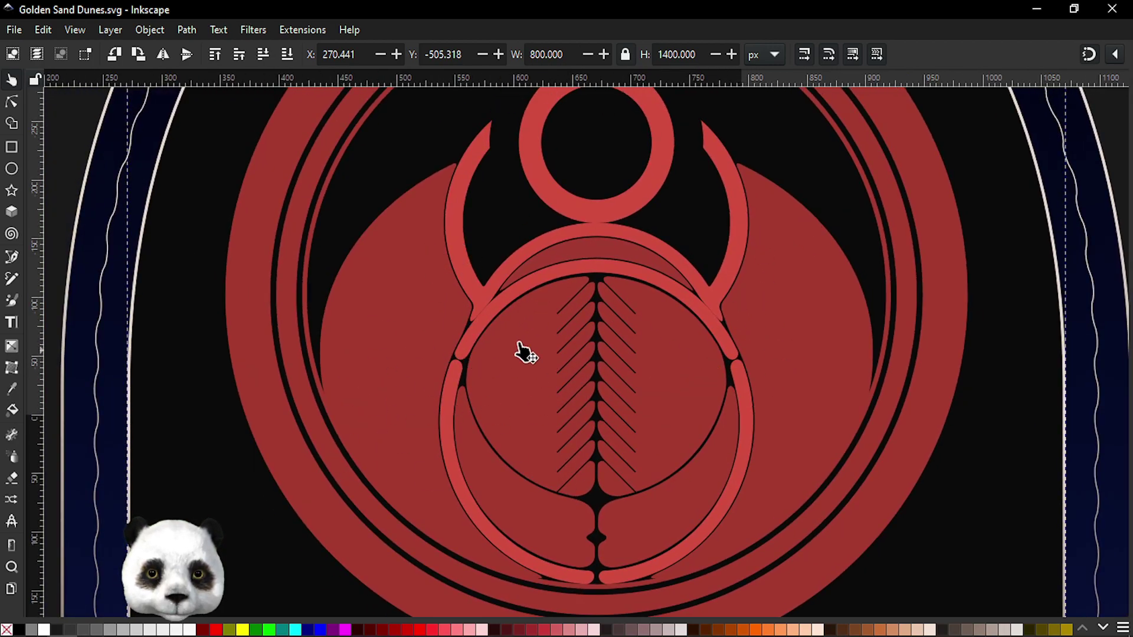
ctrl+scroll(490, 366, down, 3)
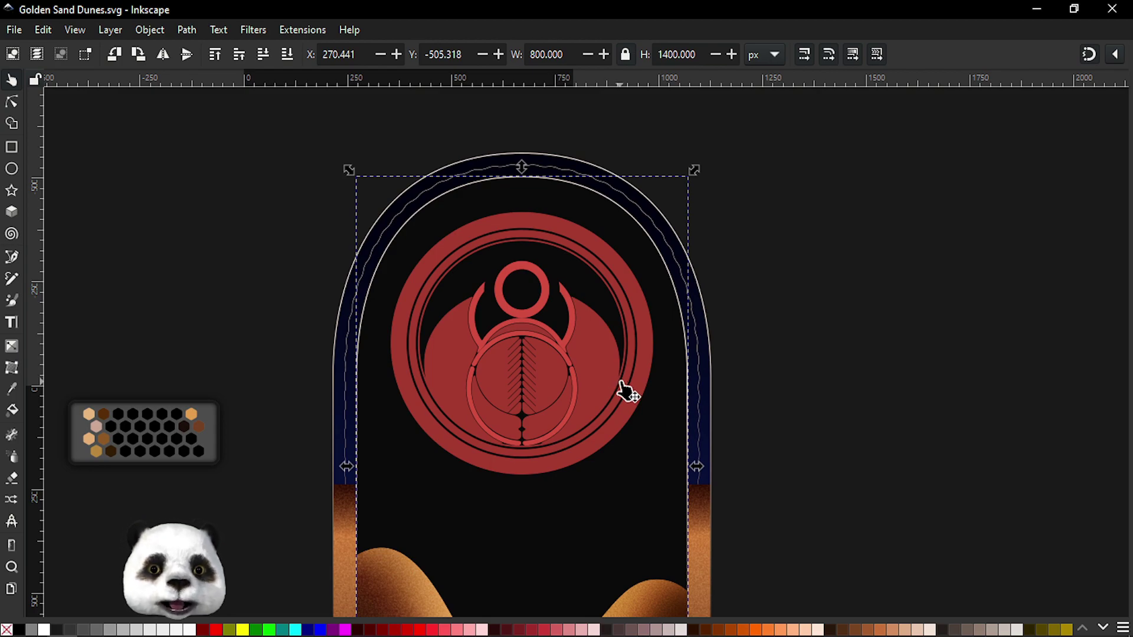
ctrl+scroll(627, 391, down, 2)
- Clear the selection and zoom out to review the complete arch poster
click(799, 398)
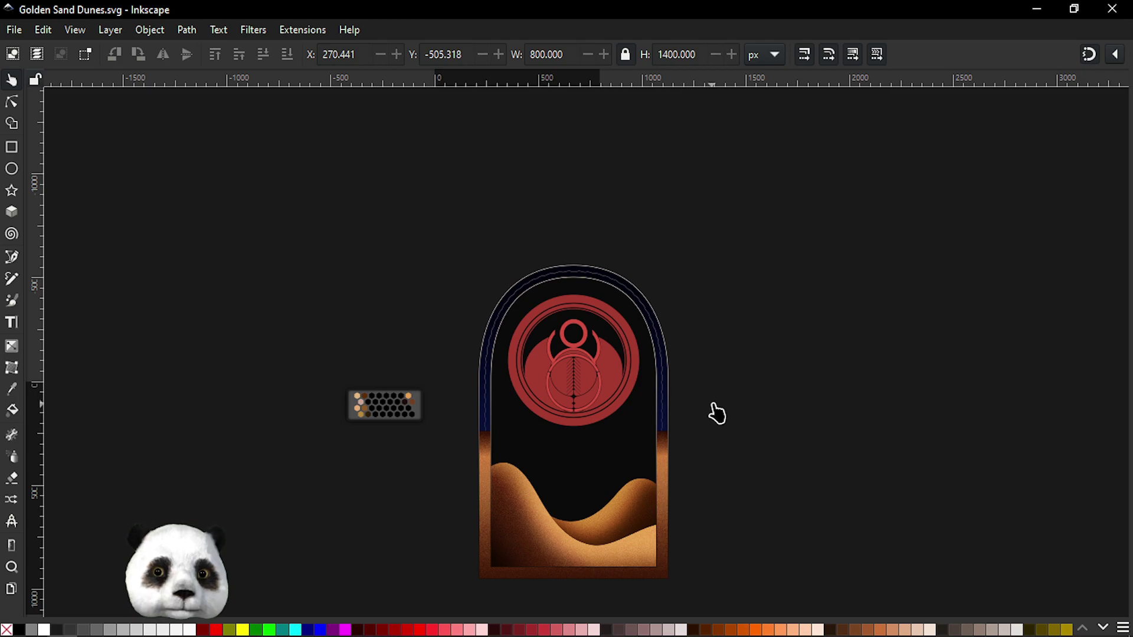
ctrl+scroll(717, 413, up, 1)
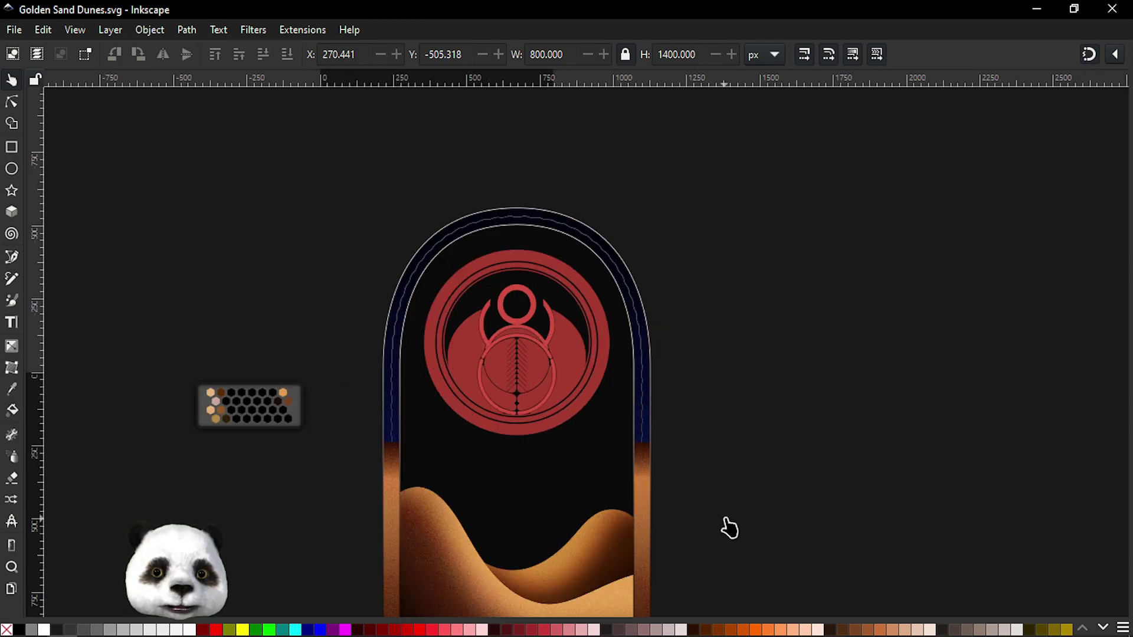
ctrl+scroll(730, 528, down, 1)
scroll(716, 481, down, 3)
scroll(708, 428, right, 2)
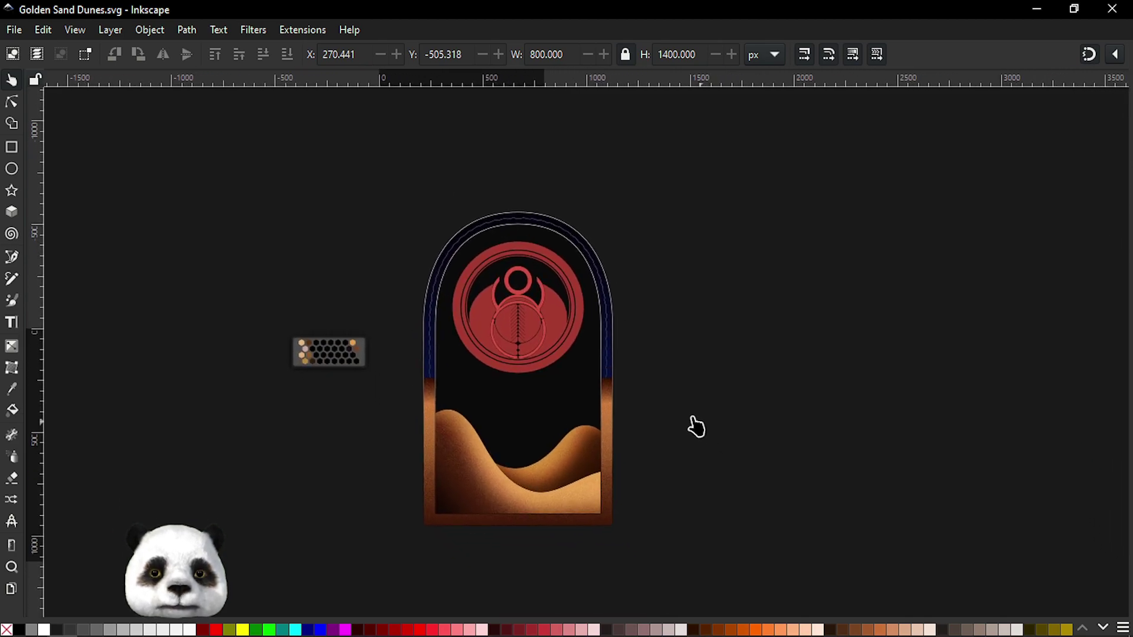
ctrl+scroll(664, 415, up, 1)
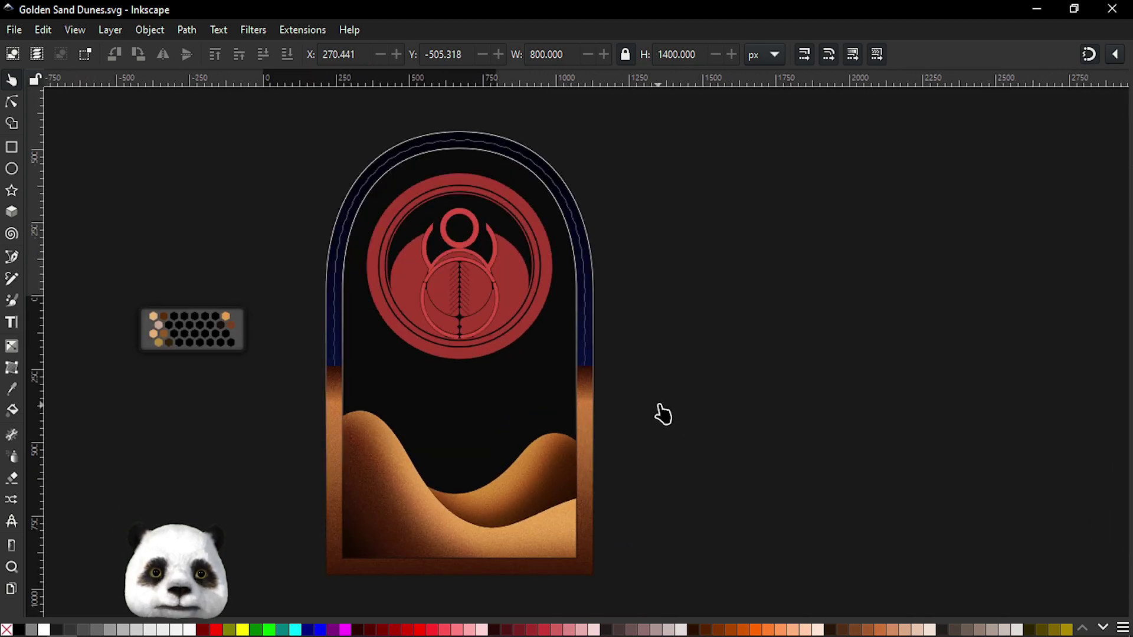